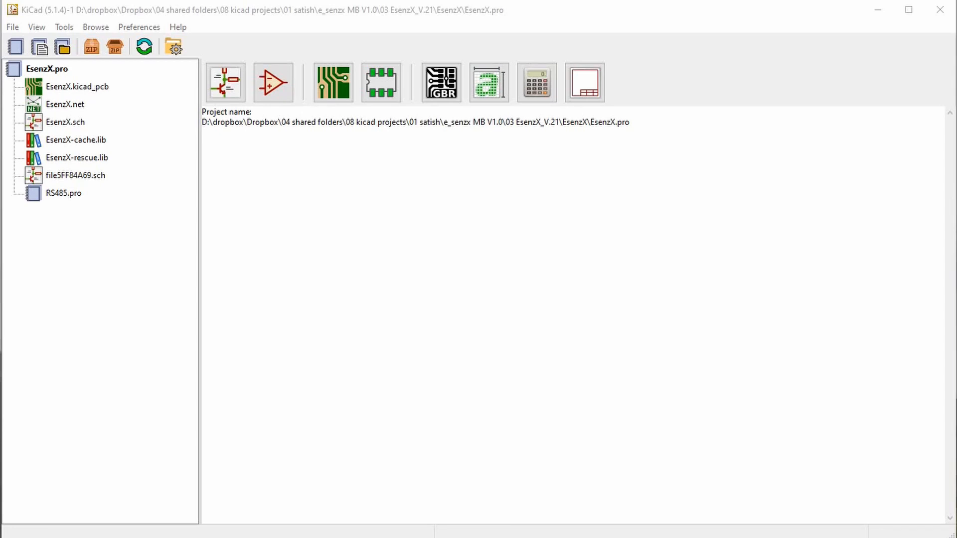
Step: Start creating a new project and make a folder named PCB design on the Desktop
click(12, 27)
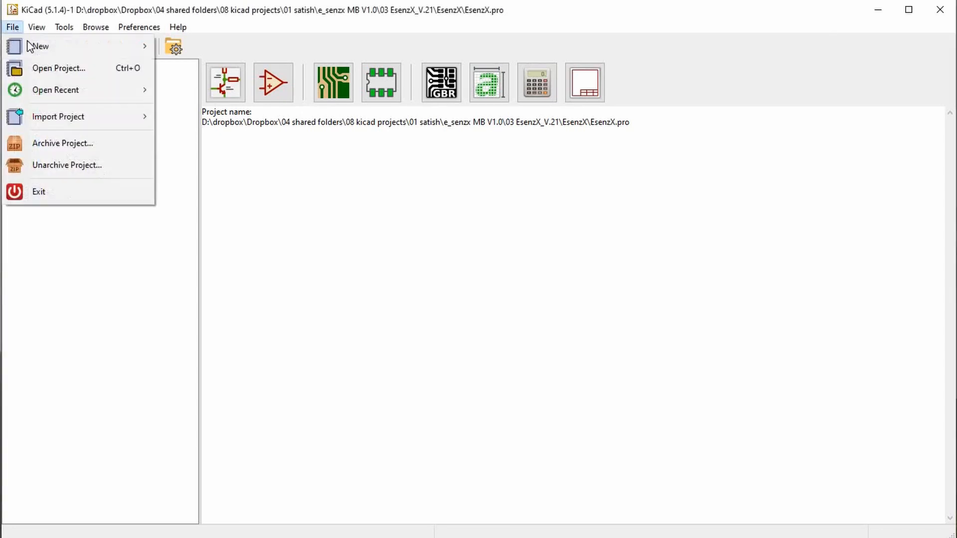
mouse_move(46, 45)
click(168, 44)
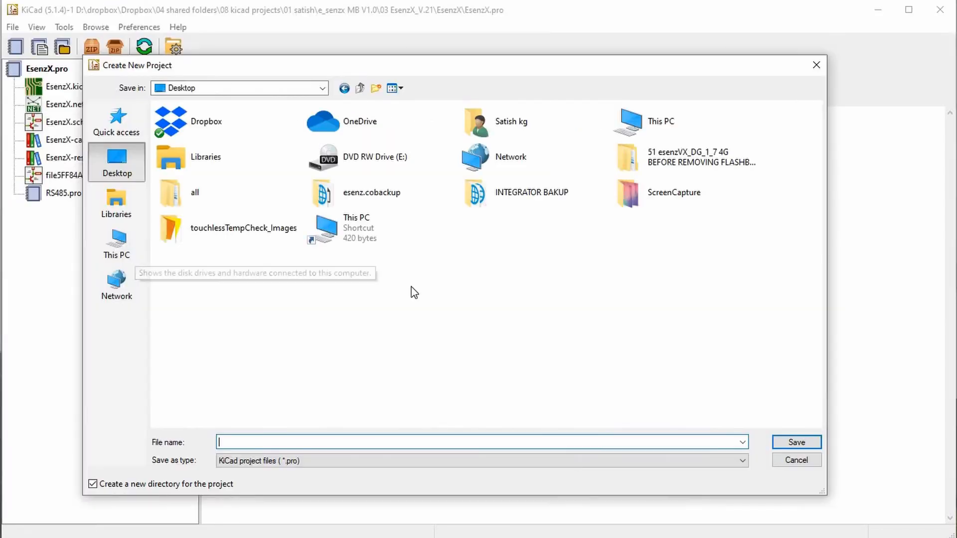
right_click(411, 288)
mouse_move(532, 462)
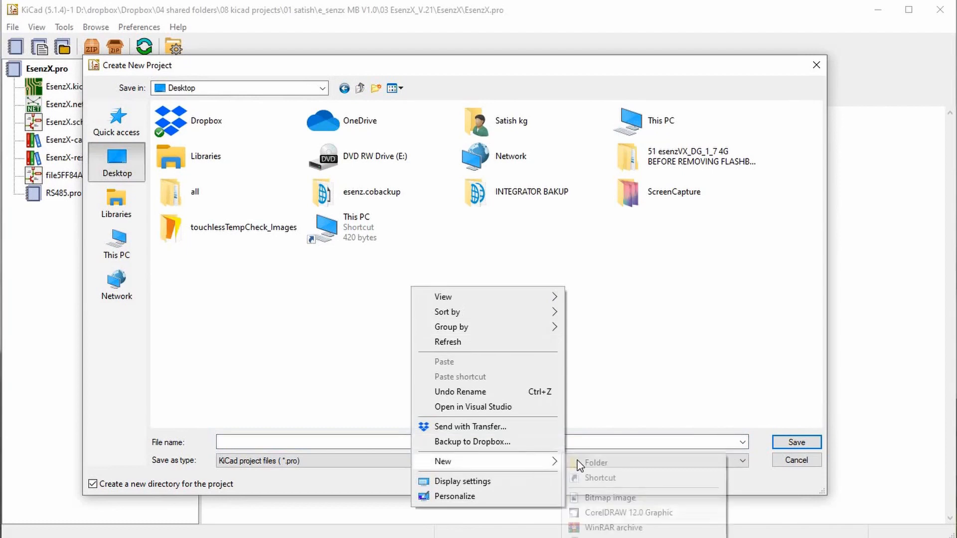
click(579, 464)
text(PC)
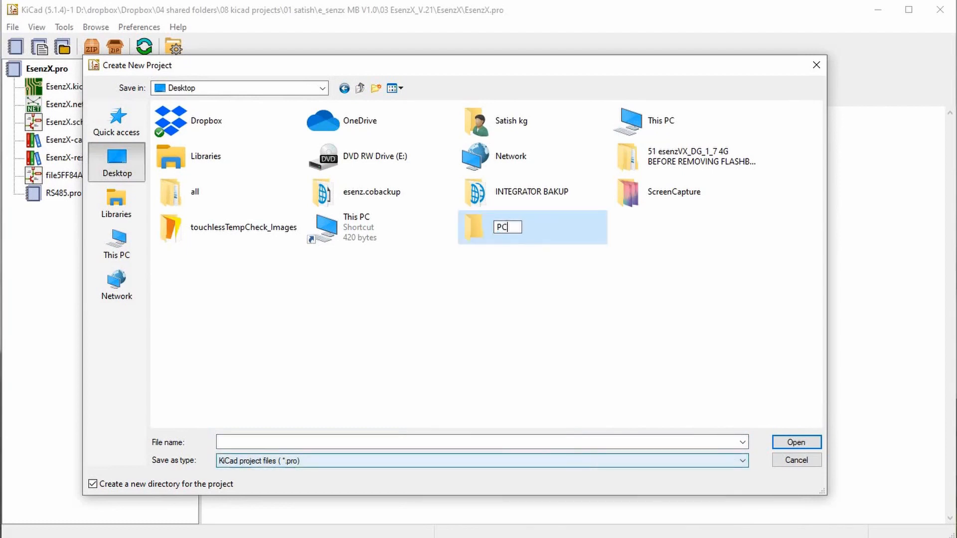
text(B design)
key(Return)
Step: Name the new project powerSupply and save it on the Desktop in its own directory
click(425, 443)
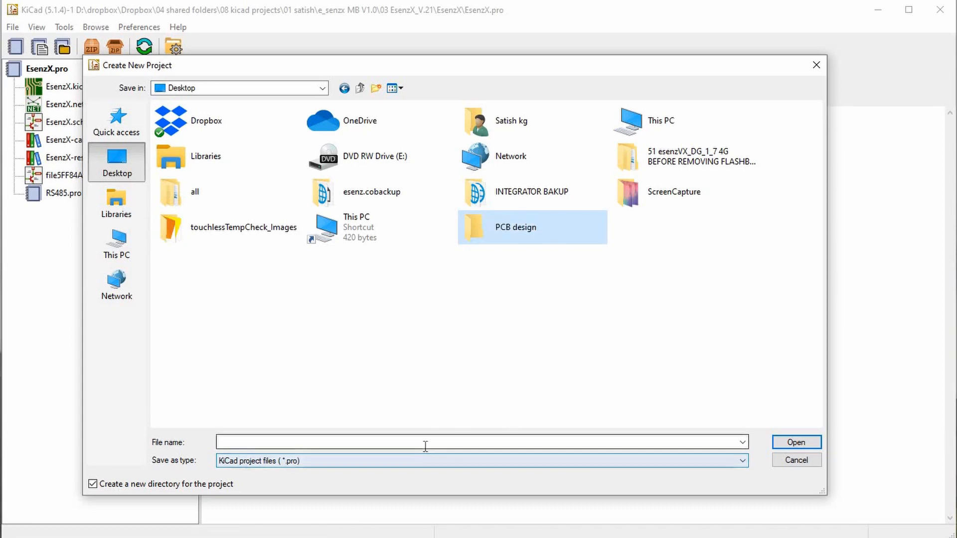
text(powerSupp)
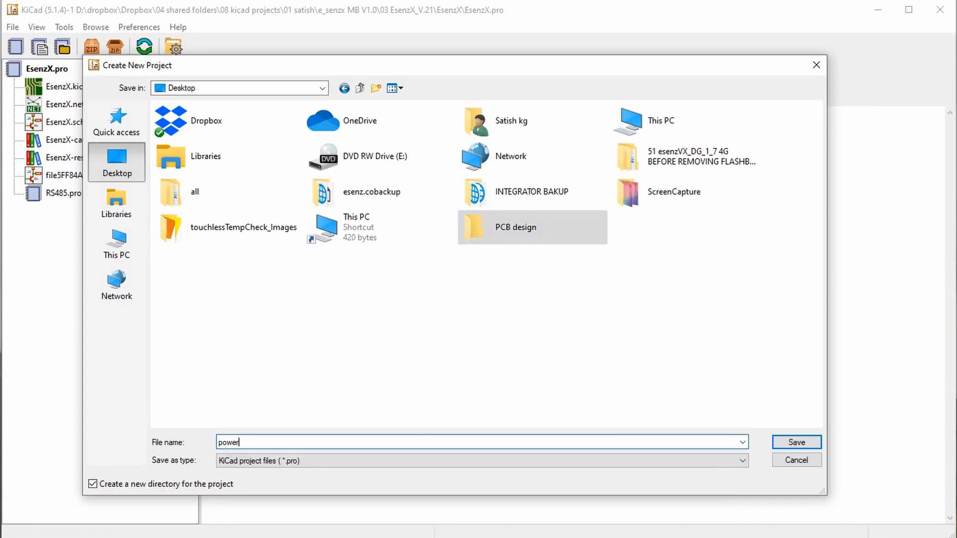
text(ly)
key(Return)
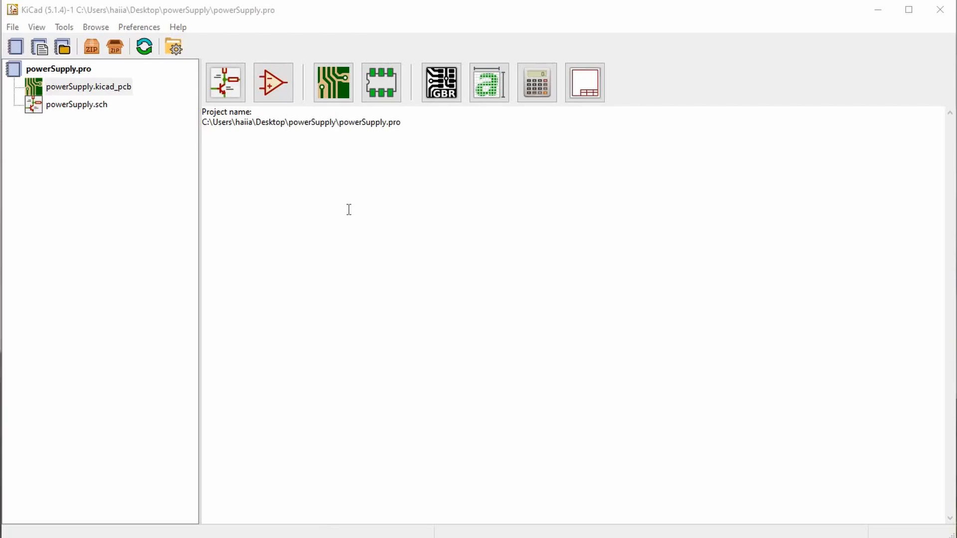
click(78, 106)
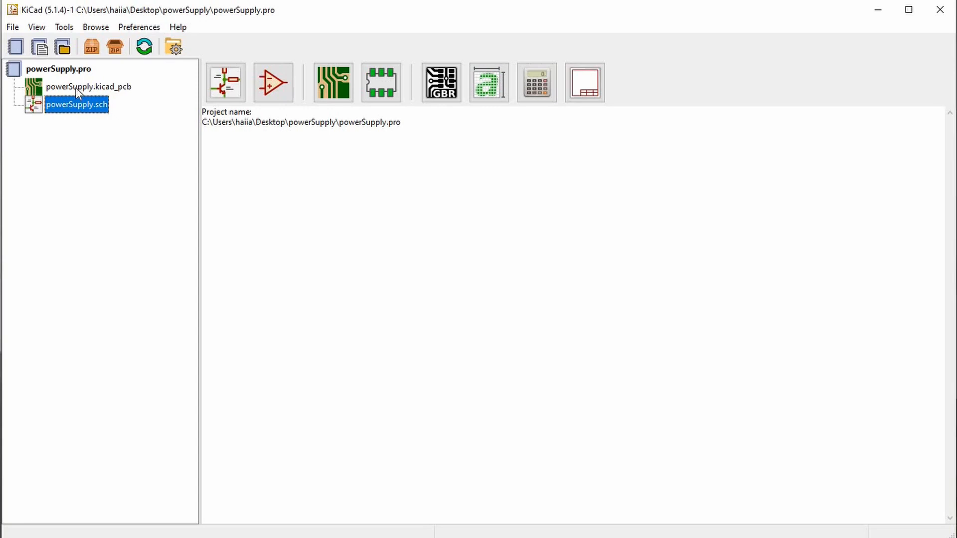
click(77, 89)
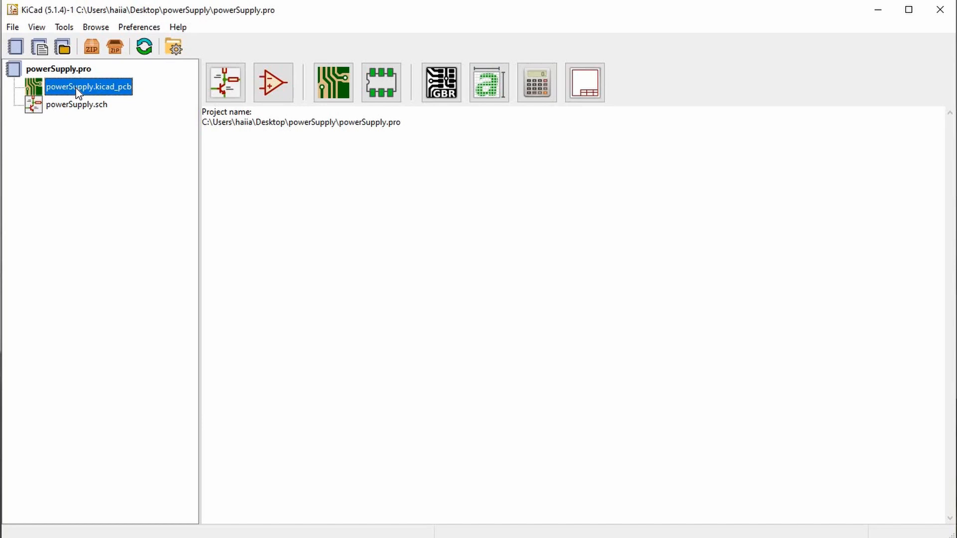
Step: Open the recent project powerProV3.pro from the powerProV4 folder and open its schematic powerProV3.sch
click(12, 28)
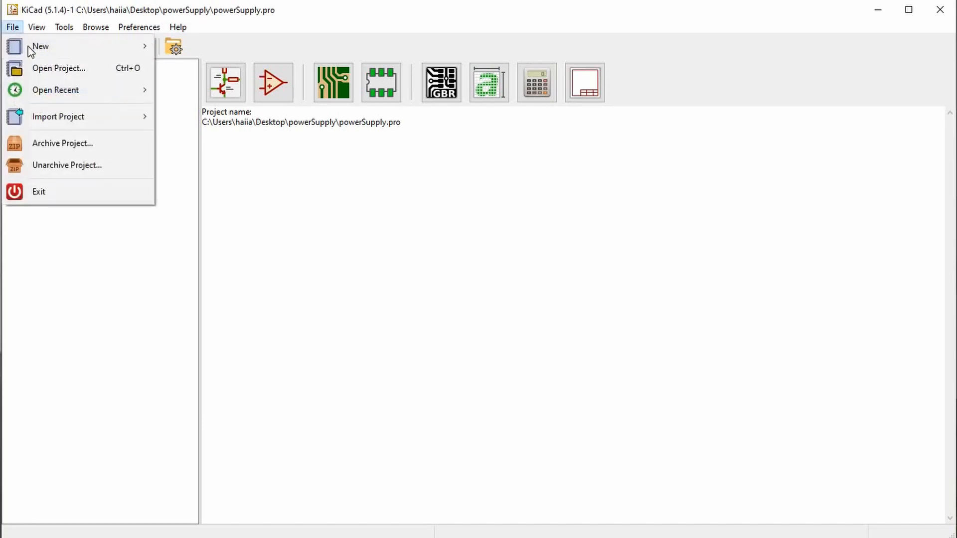
mouse_move(58, 88)
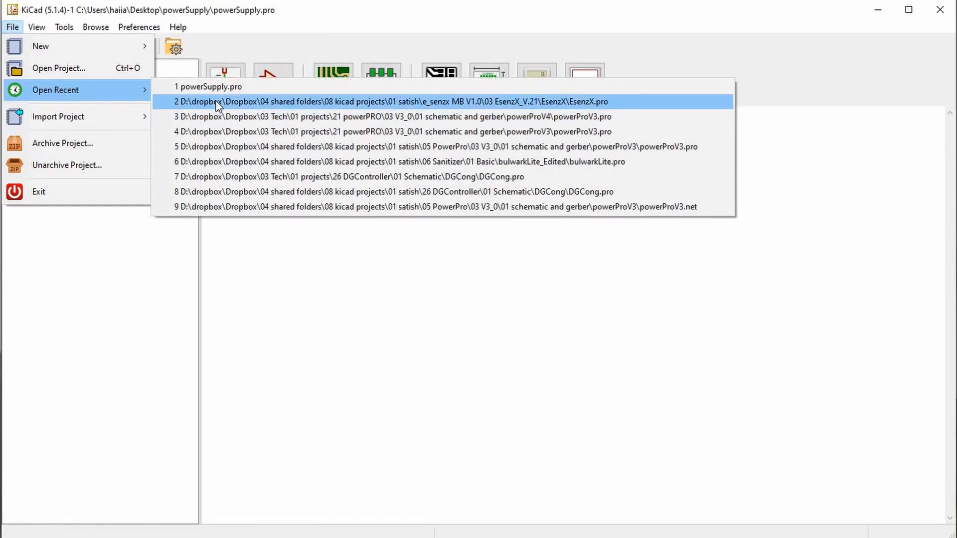
click(218, 116)
click(75, 140)
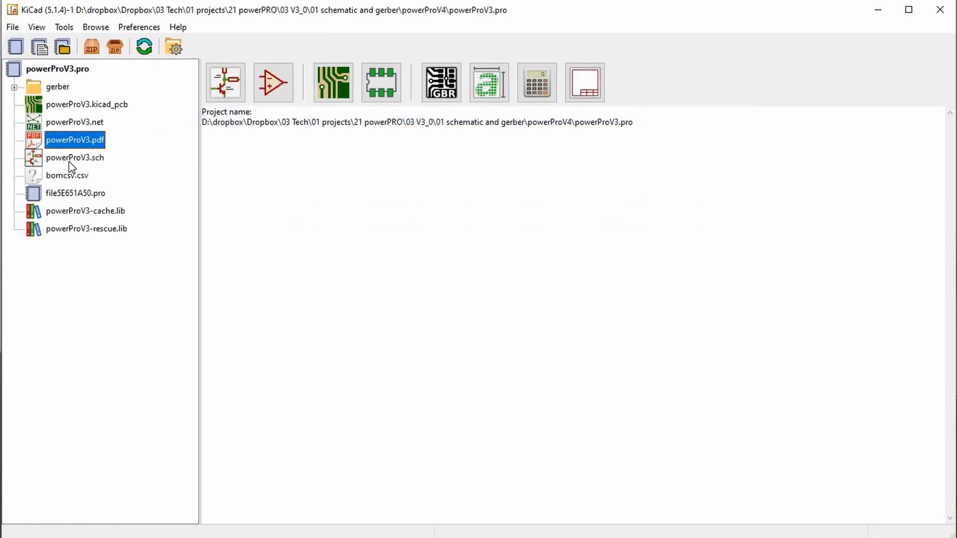
click(69, 161)
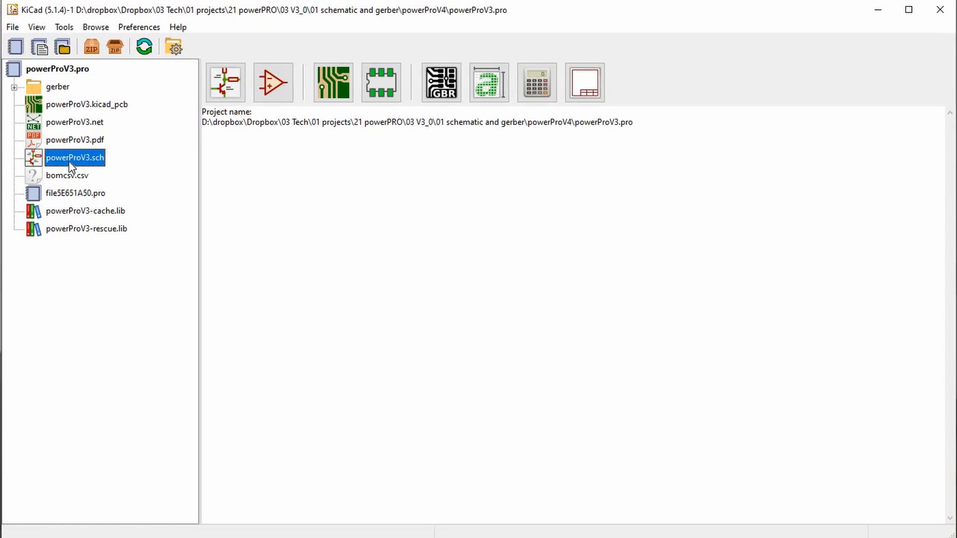
Step: Examine the power supply schematic, from the bridge rectifier section to the LM2576HVS-ADJ and LM317DCYR regulator circuits
scroll(161, 157, down, 1)
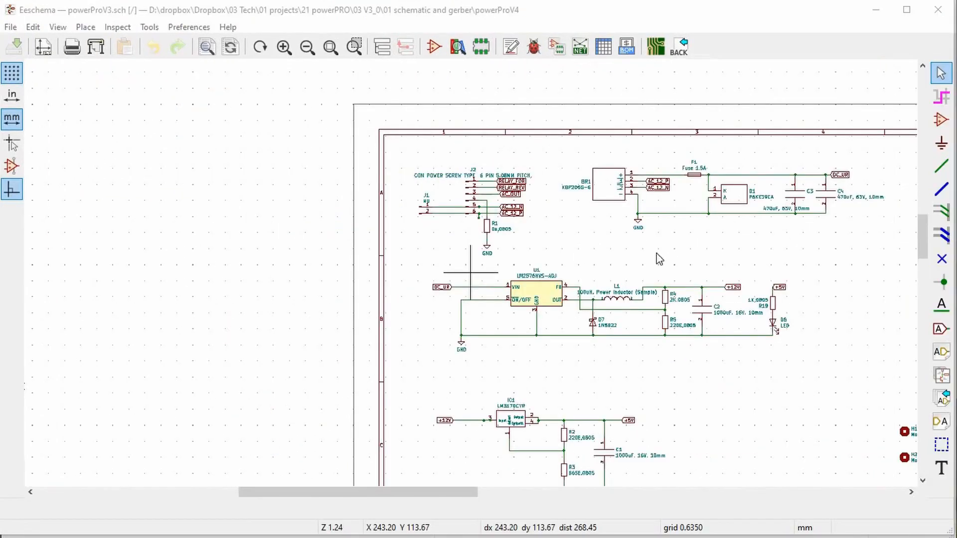
scroll(691, 187, up, 2)
scroll(474, 279, up, 1)
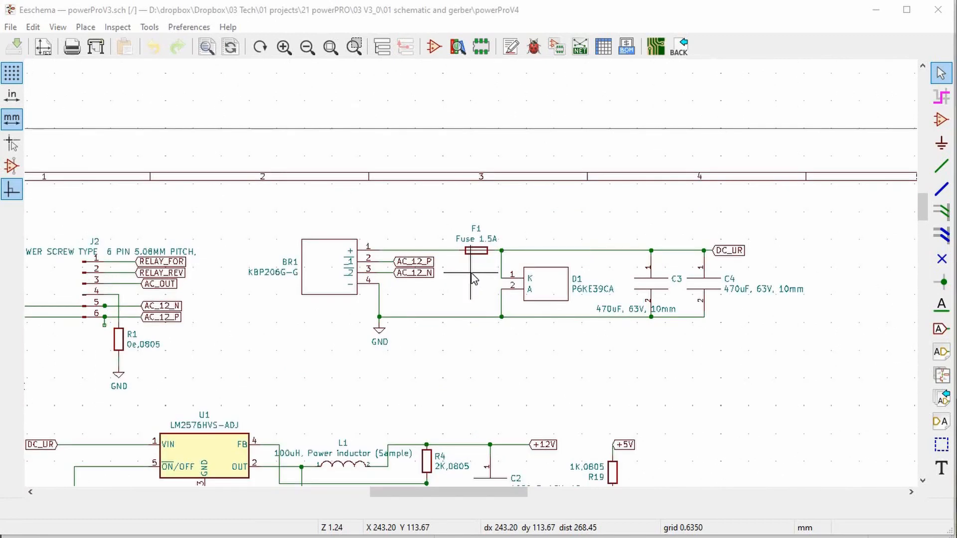
scroll(670, 289, down, 1)
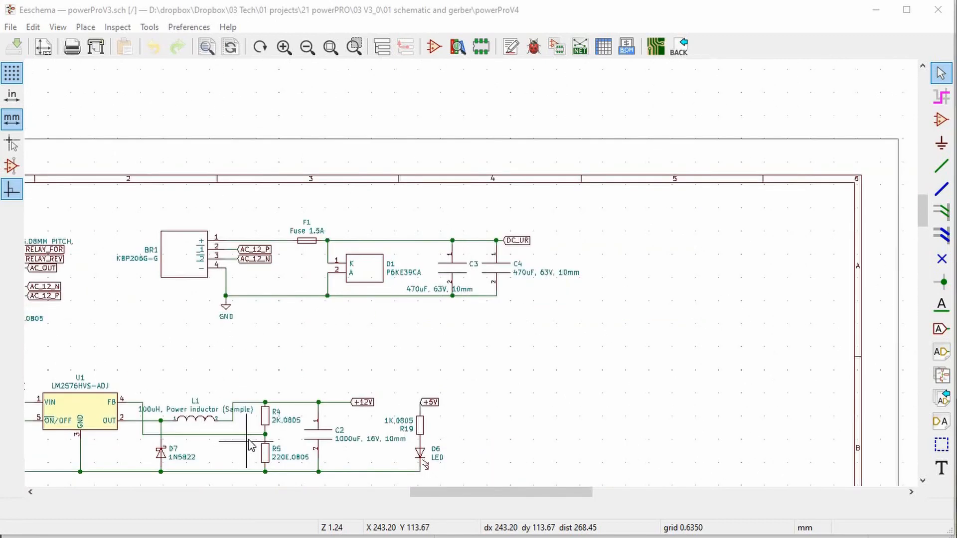
scroll(247, 441, up, 1)
scroll(473, 279, up, 1)
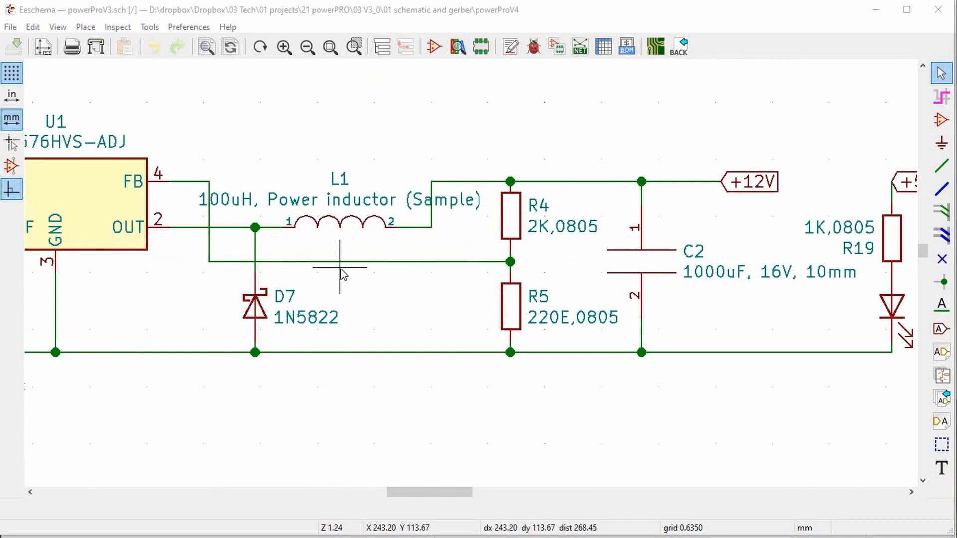
scroll(473, 280, down, 1)
scroll(474, 279, down, 5)
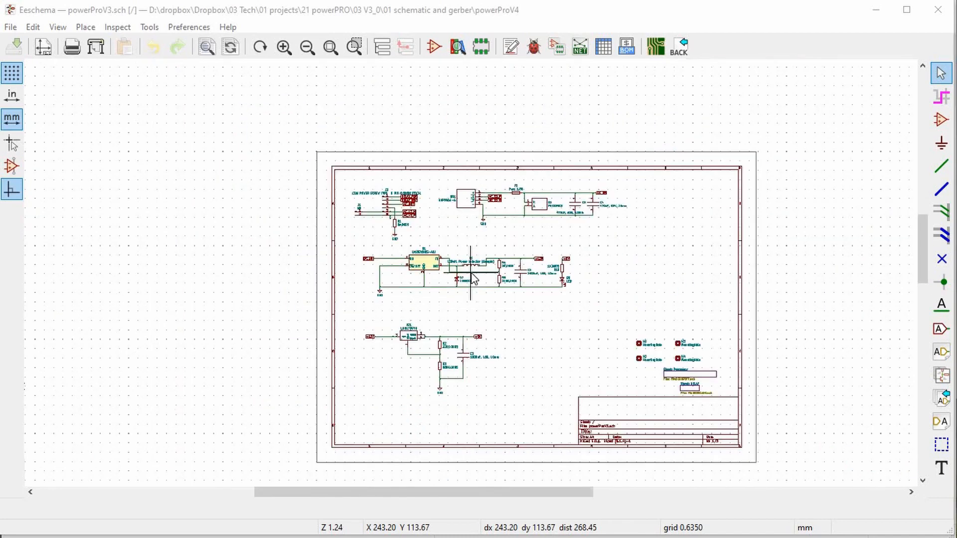
scroll(473, 279, up, 1)
scroll(474, 279, up, 3)
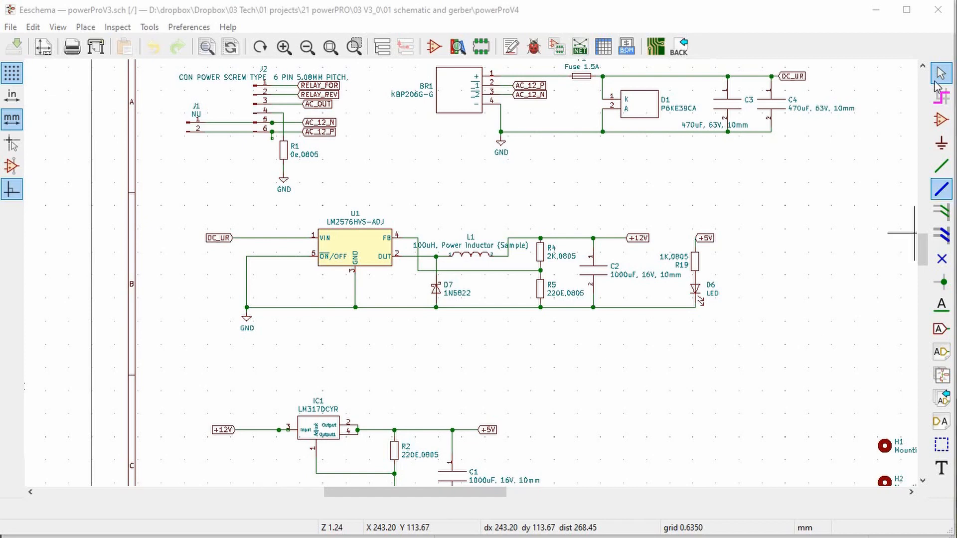
Step: Return to the project manager and open the board layout powerProV3.kicad_pcb
key(alt+Tab)
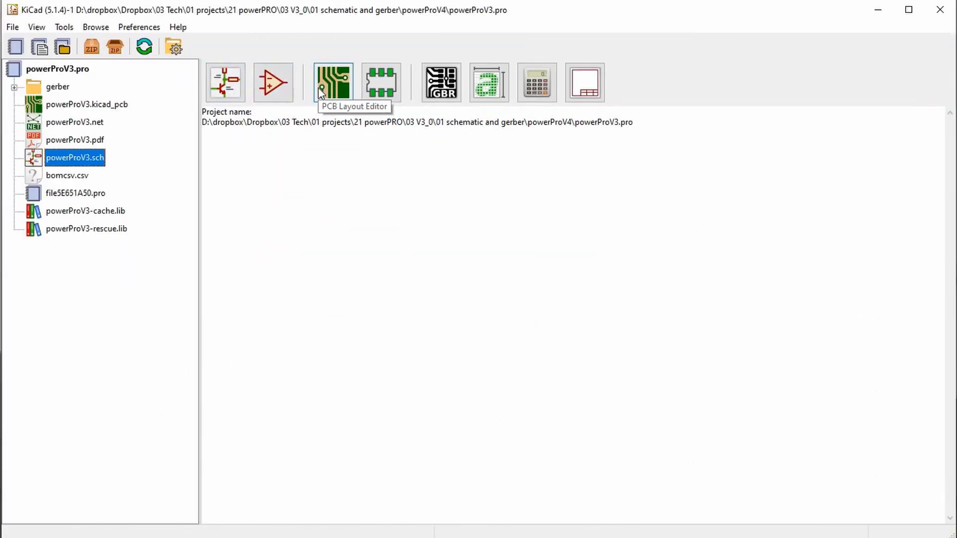
click(92, 105)
double_click(91, 106)
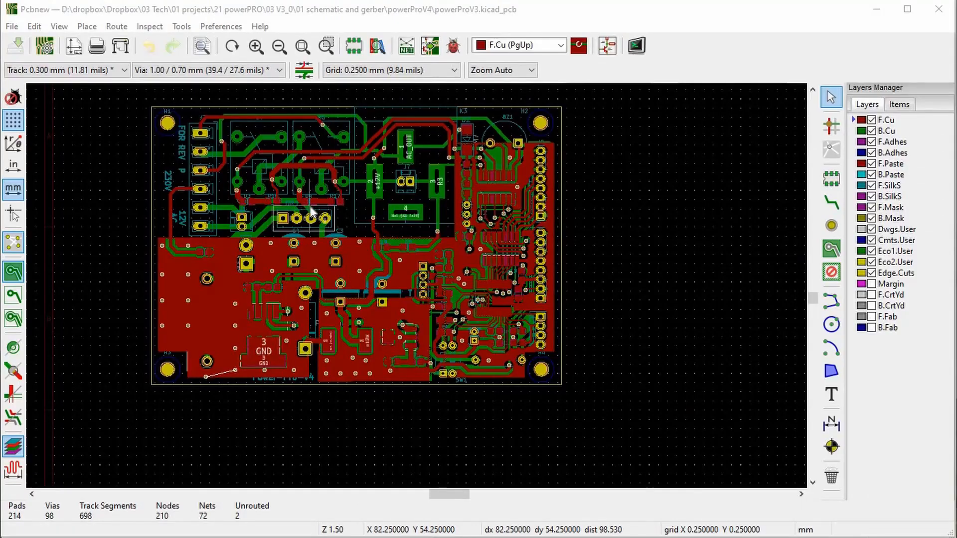
Step: Examine the routed board layout up close and as a whole, and compare it with the schematic
scroll(310, 207, up, 2)
scroll(359, 284, up, 1)
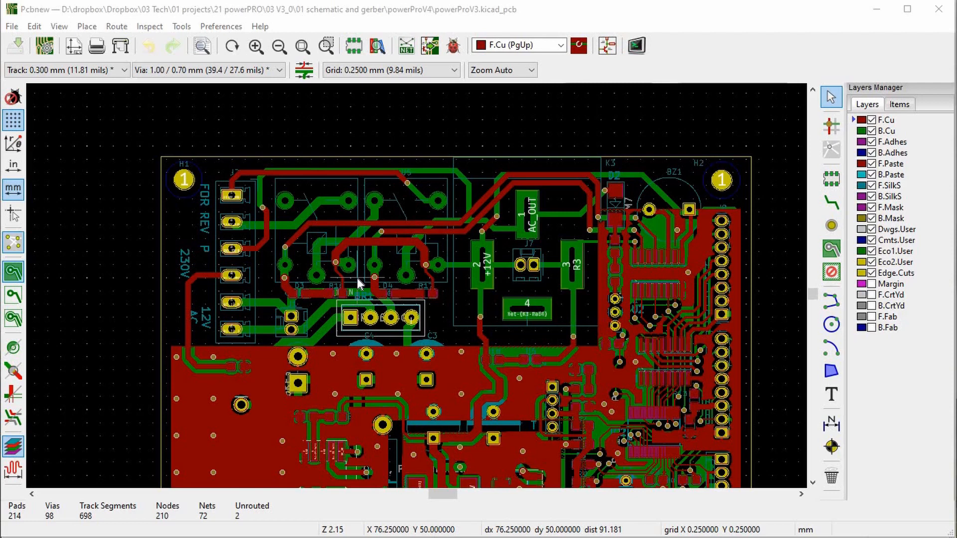
scroll(417, 285, up, 5)
scroll(417, 285, down, 4)
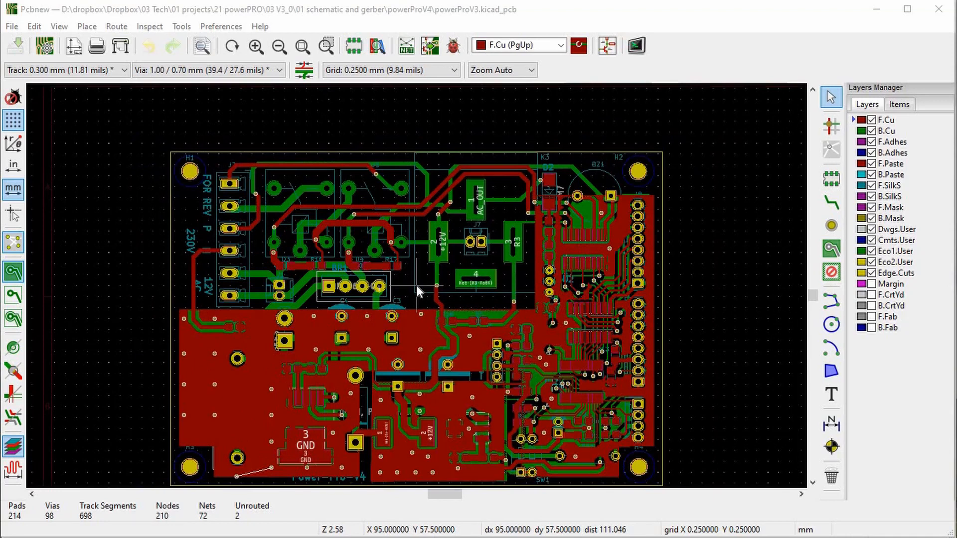
scroll(416, 283, down, 1)
scroll(416, 283, up, 1)
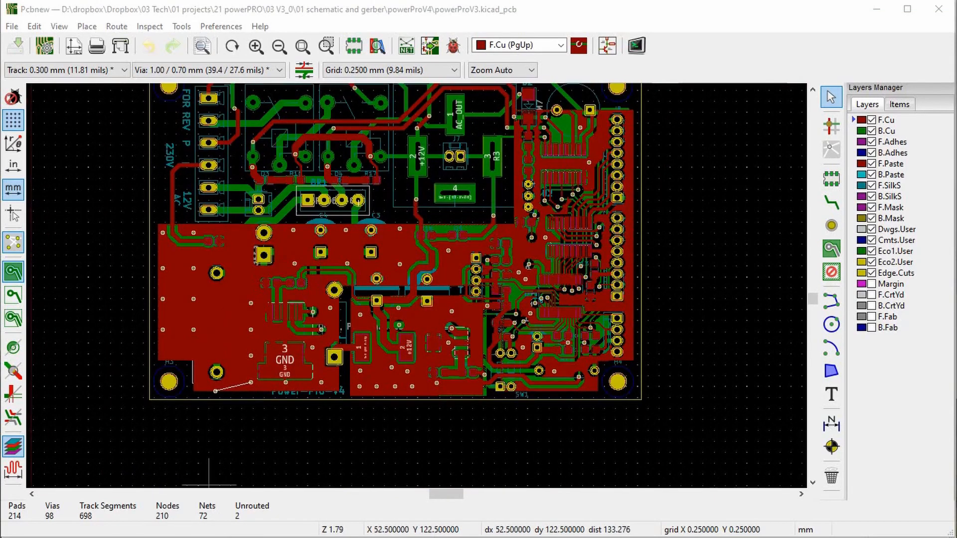
key(alt+Tab)
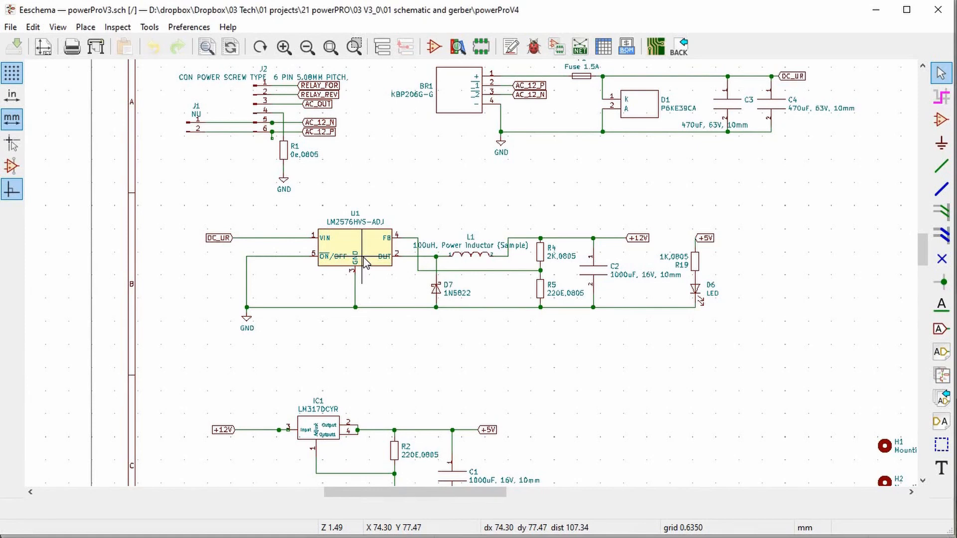
key(alt+Tab)
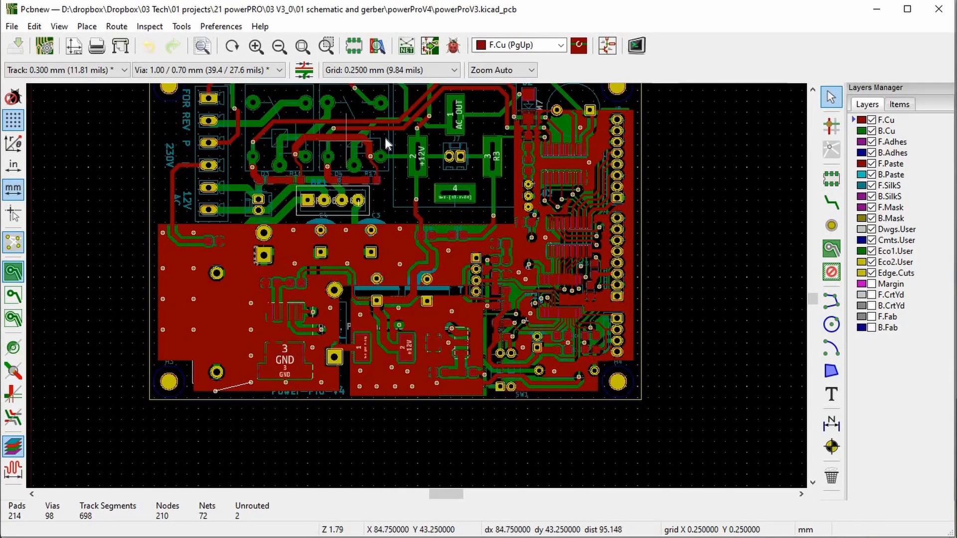
key(Home)
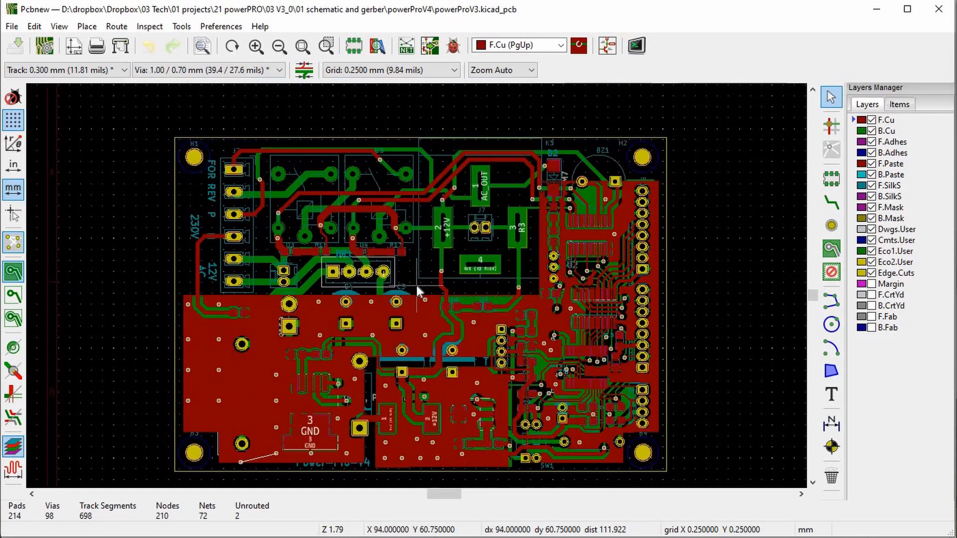
Step: Show the board in the 3D Viewer and inspect its components and silkscreen labels up close
click(62, 28)
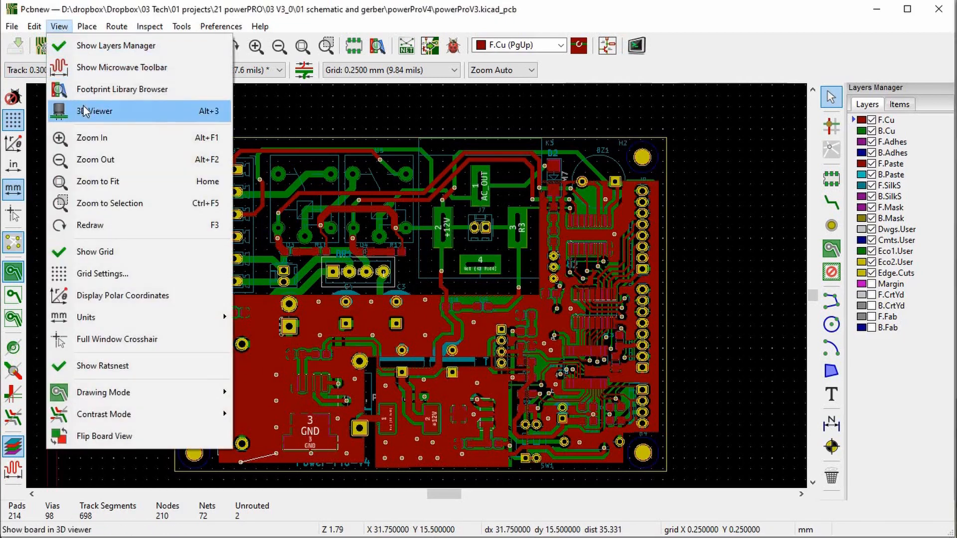
click(107, 114)
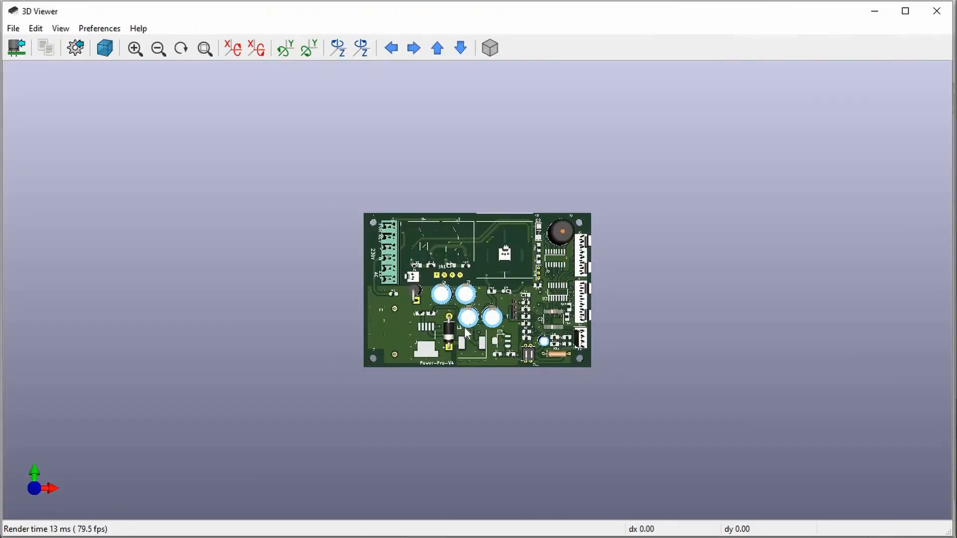
scroll(466, 333, up, 4)
scroll(394, 360, up, 3)
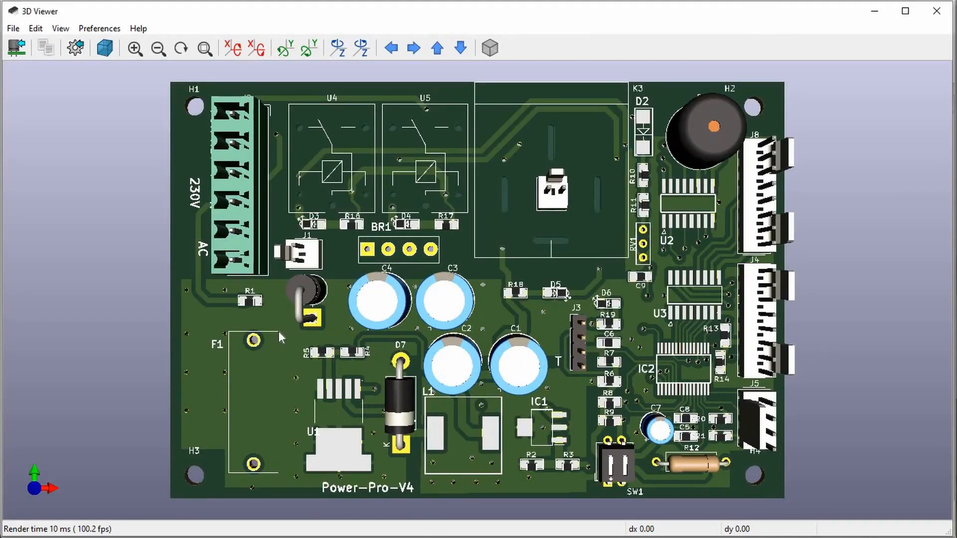
scroll(274, 329, up, 1)
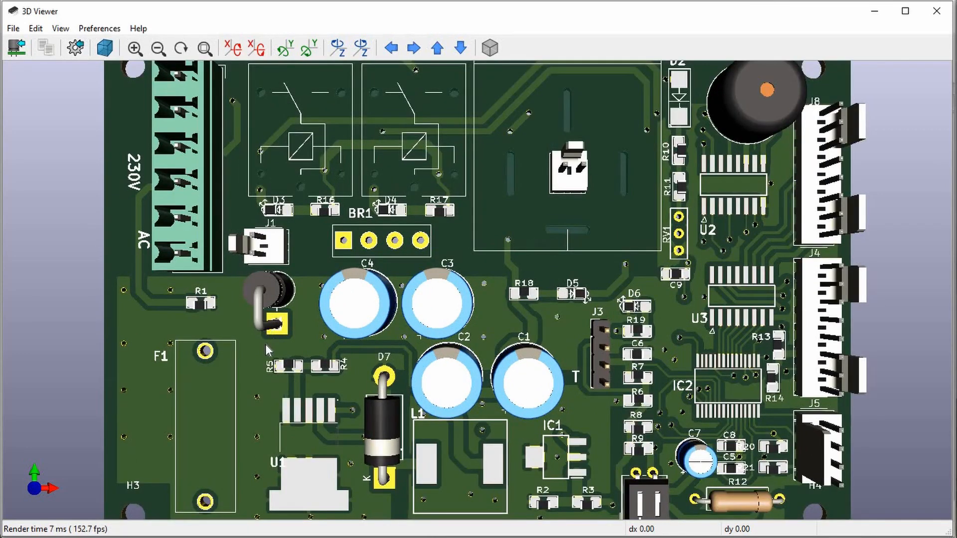
scroll(265, 344, down, 1)
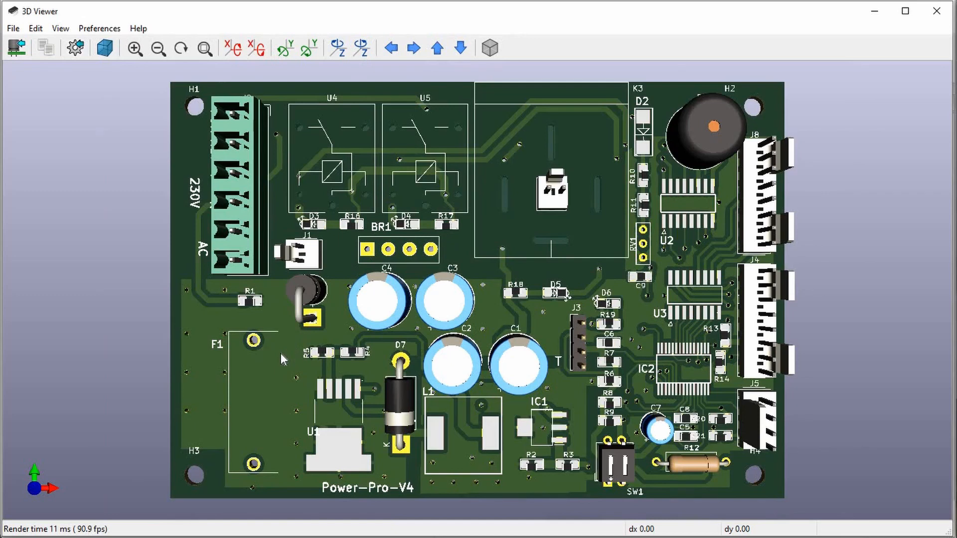
scroll(283, 359, up, 1)
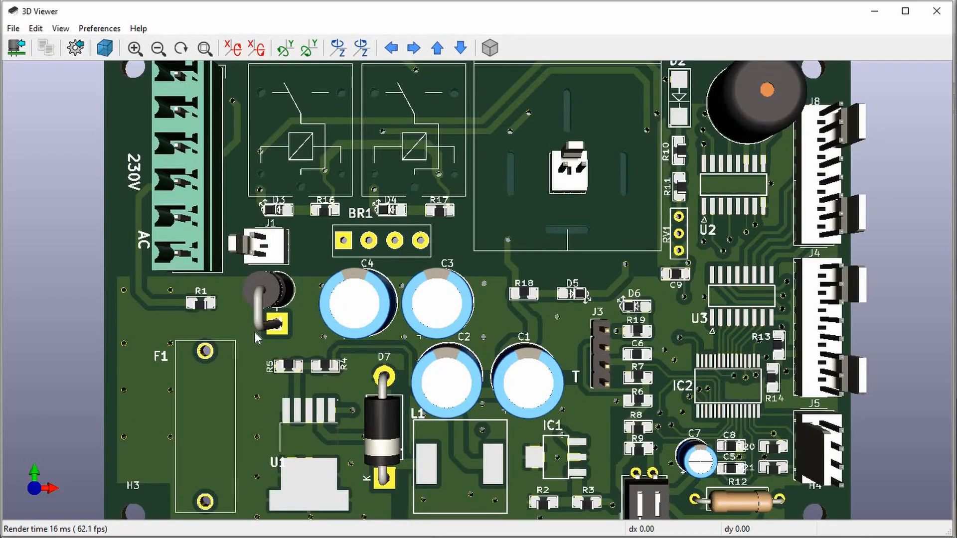
scroll(183, 330, up, 1)
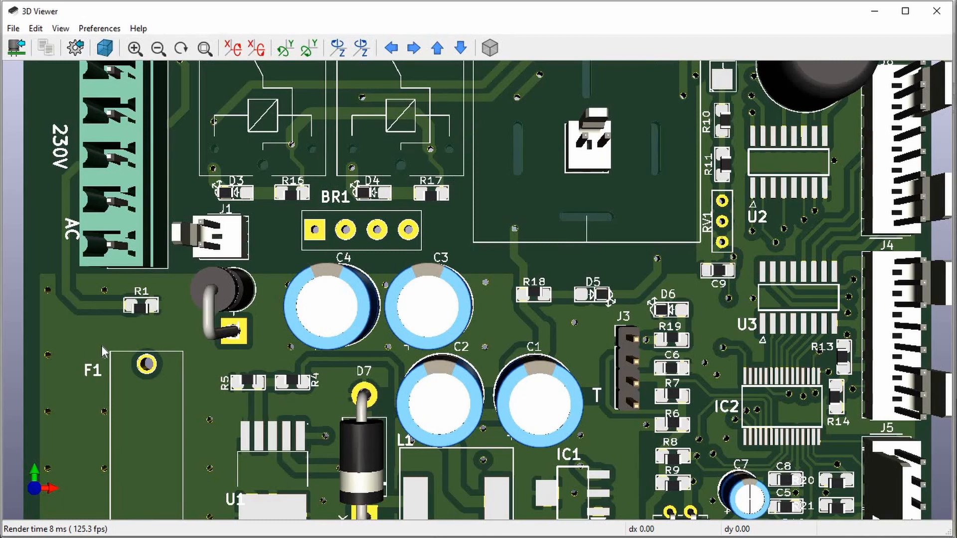
scroll(101, 345, down, 1)
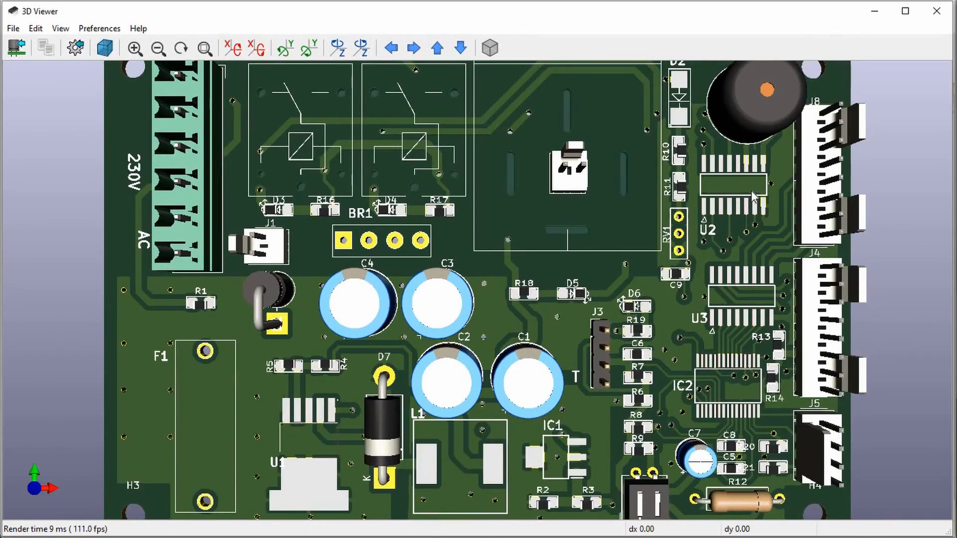
Step: Inspect the surface-mount pads and traces around R18 and D5, beside capacitors C1 to C4, up close in the 3D view
scroll(772, 171, up, 1)
scroll(788, 164, up, 1)
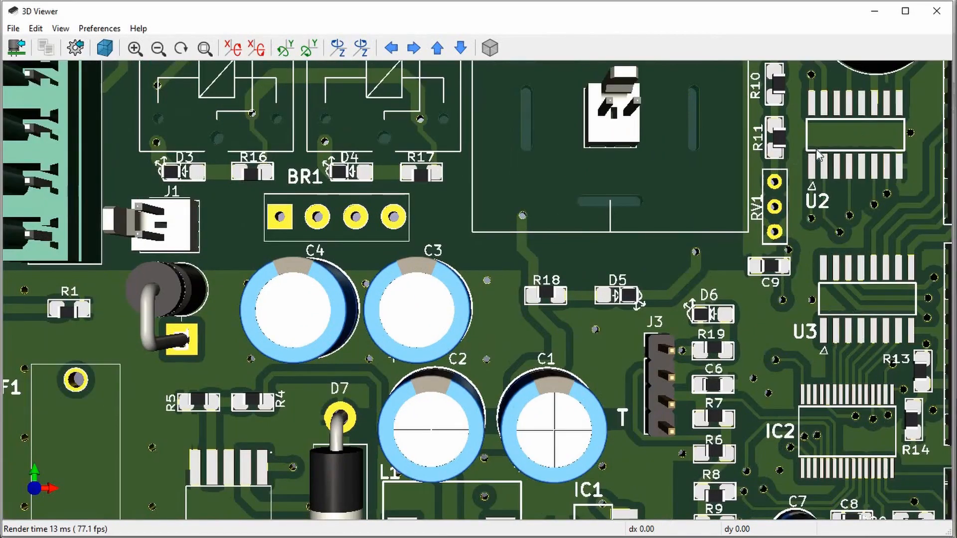
mouse_move(820, 157)
mouse_down()
mouse_move(818, 142)
mouse_move(809, 169)
mouse_up()
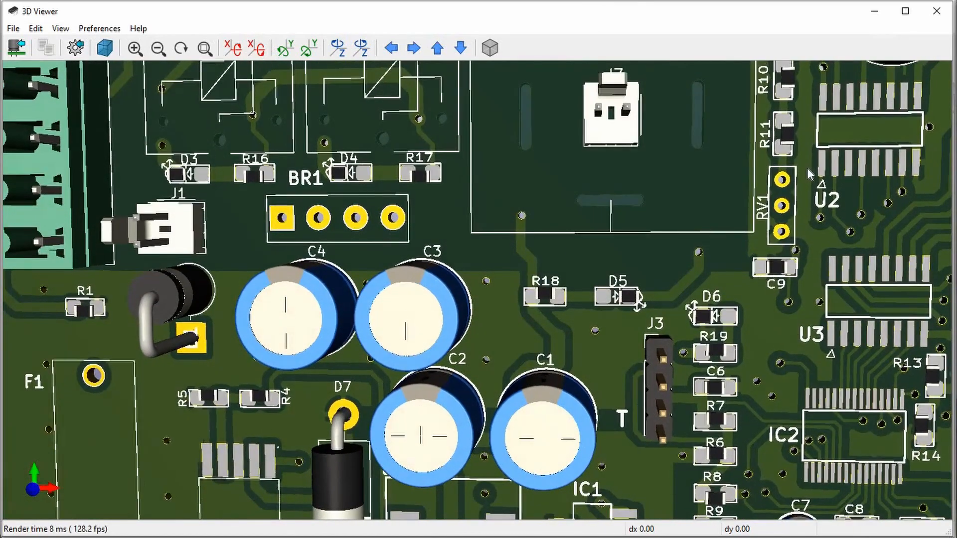
scroll(849, 174, down, 1)
scroll(864, 135, up, 1)
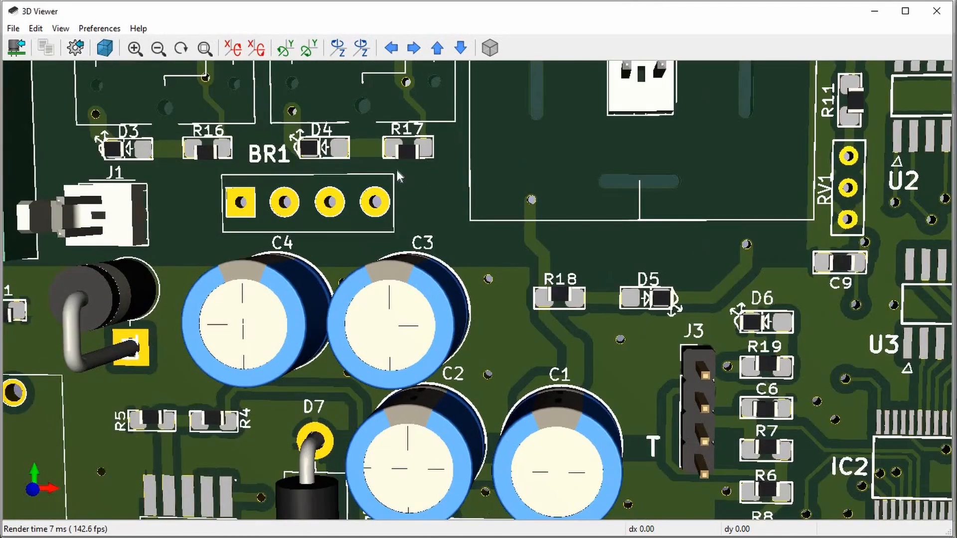
scroll(563, 229, up, 1)
scroll(730, 319, up, 1)
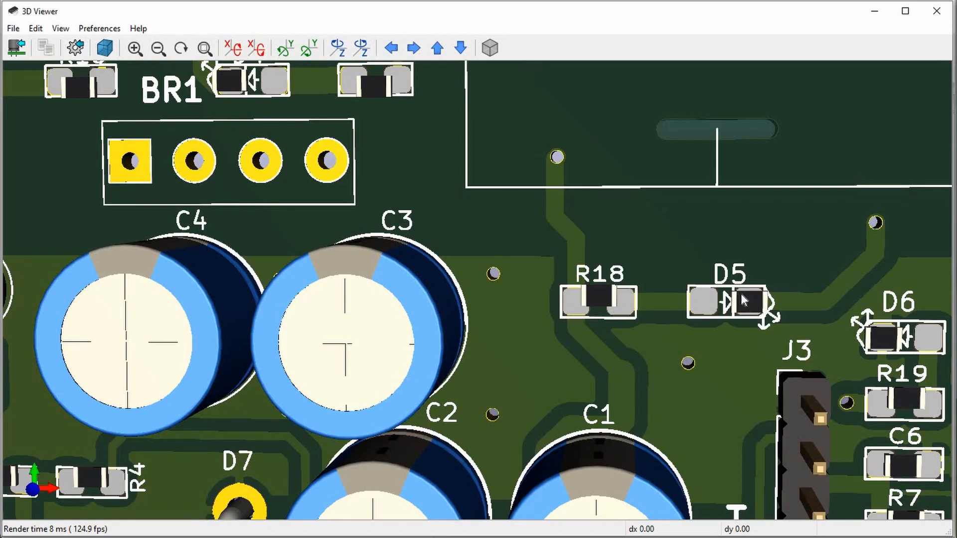
scroll(723, 305, up, 1)
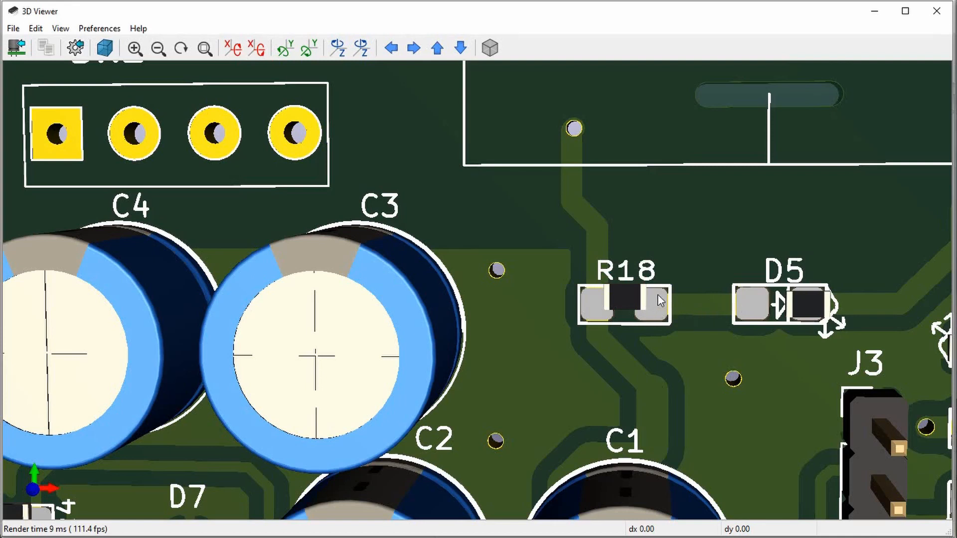
scroll(716, 297, down, 2)
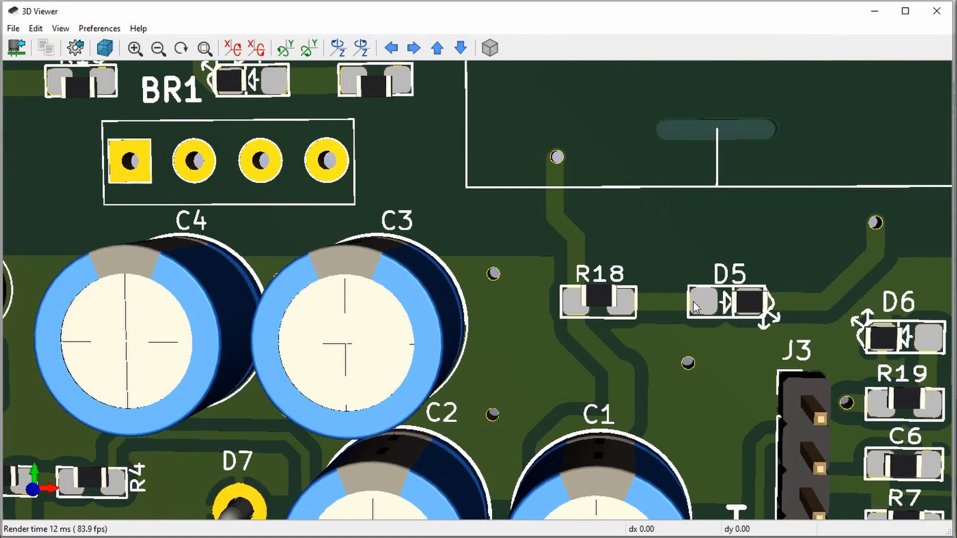
scroll(619, 303, down, 3)
scroll(848, 157, up, 2)
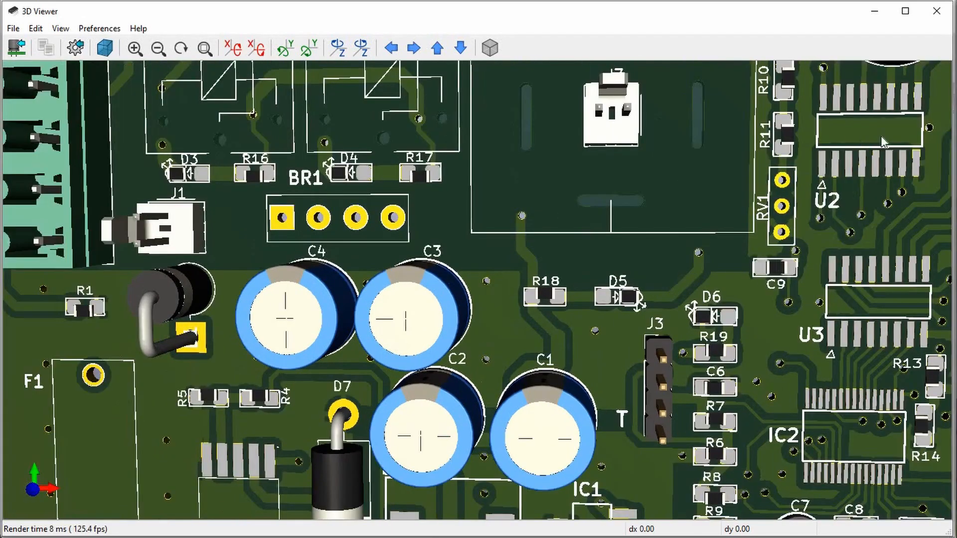
Step: Examine the IC footprints U2 and U3 and the relay outlines up close, and view the whole component side tilted
scroll(931, 116, up, 4)
scroll(888, 129, down, 4)
scroll(853, 141, down, 2)
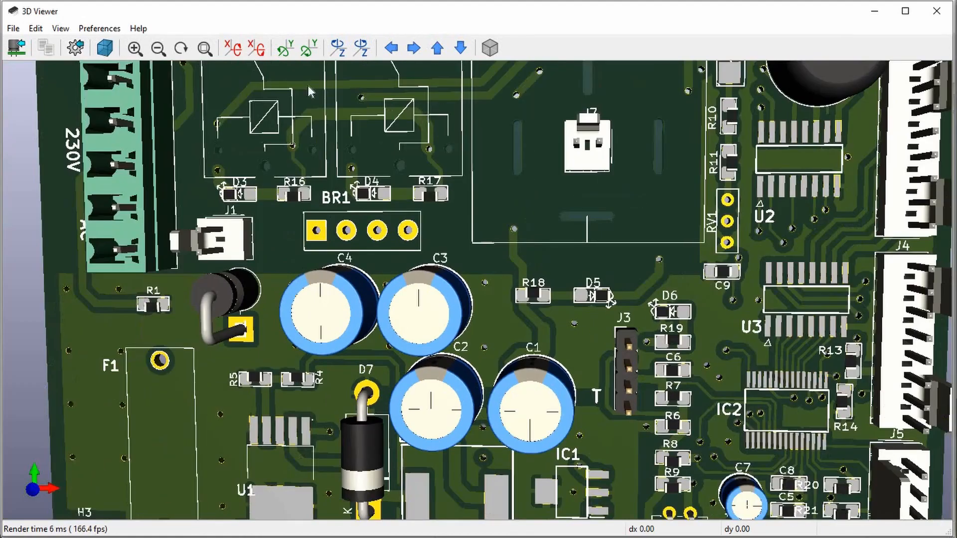
scroll(303, 86, up, 2)
drag(385, 190, 491, 319)
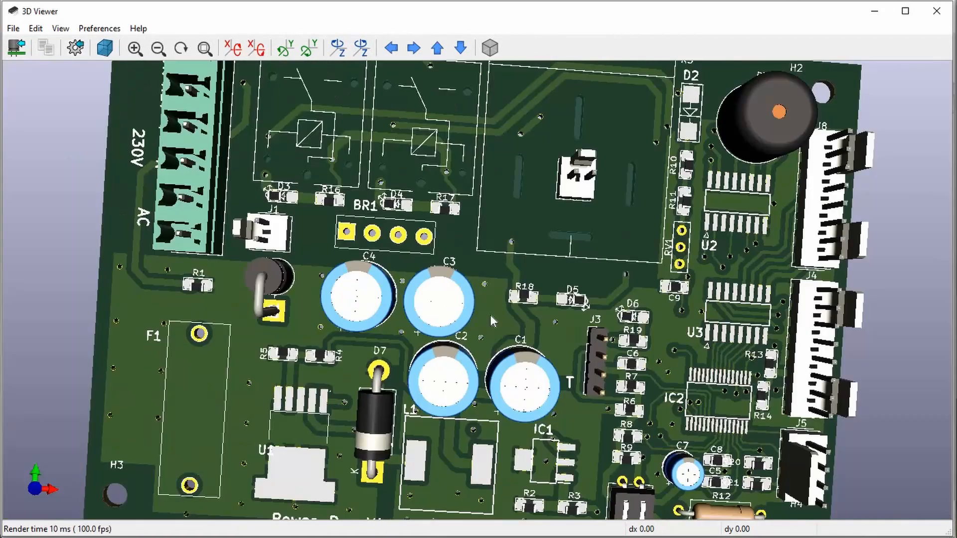
scroll(492, 321, up, 1)
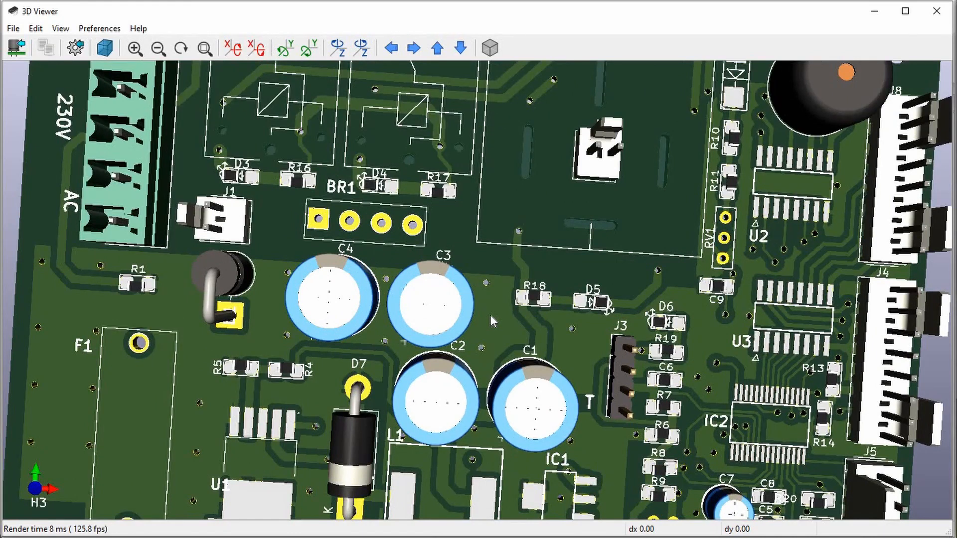
scroll(490, 315, down, 1)
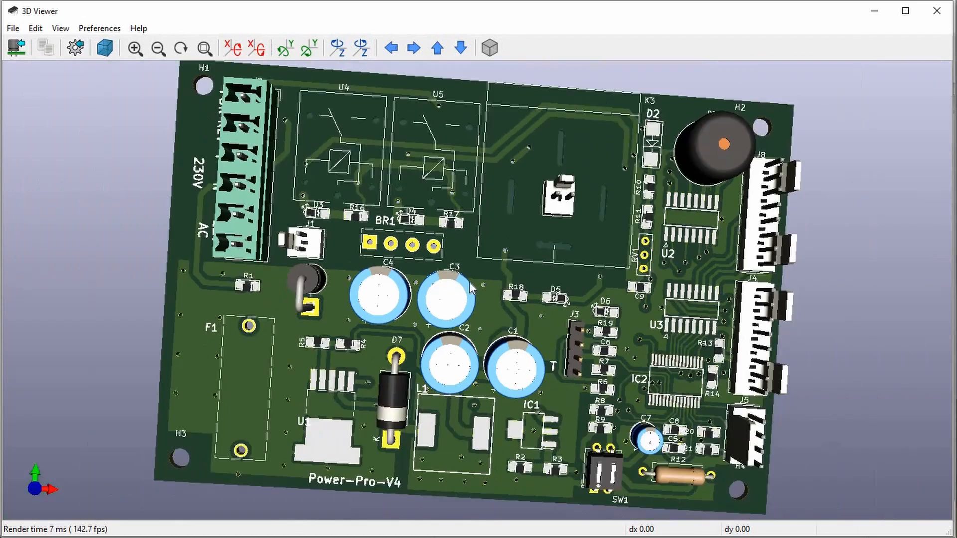
Step: Turn the 3D board over and examine the copper traces and through-hole pads on its underside
drag(284, 255, 220, 265)
drag(381, 333, 736, 324)
scroll(525, 242, up, 1)
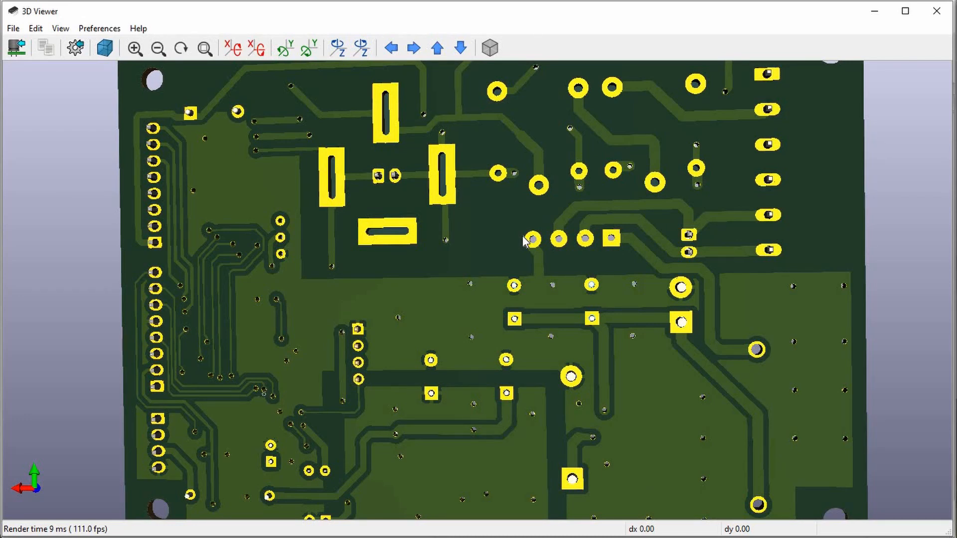
scroll(677, 286, down, 2)
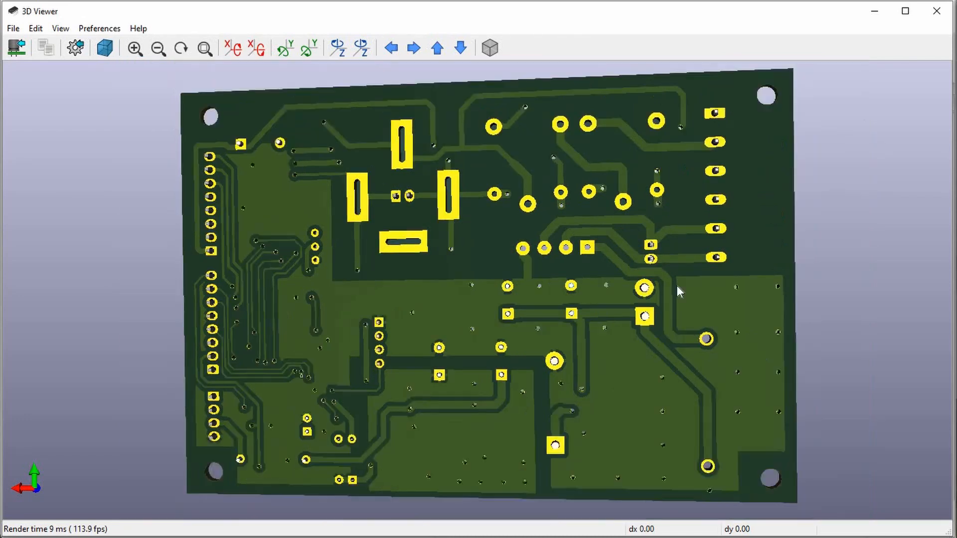
scroll(677, 285, up, 1)
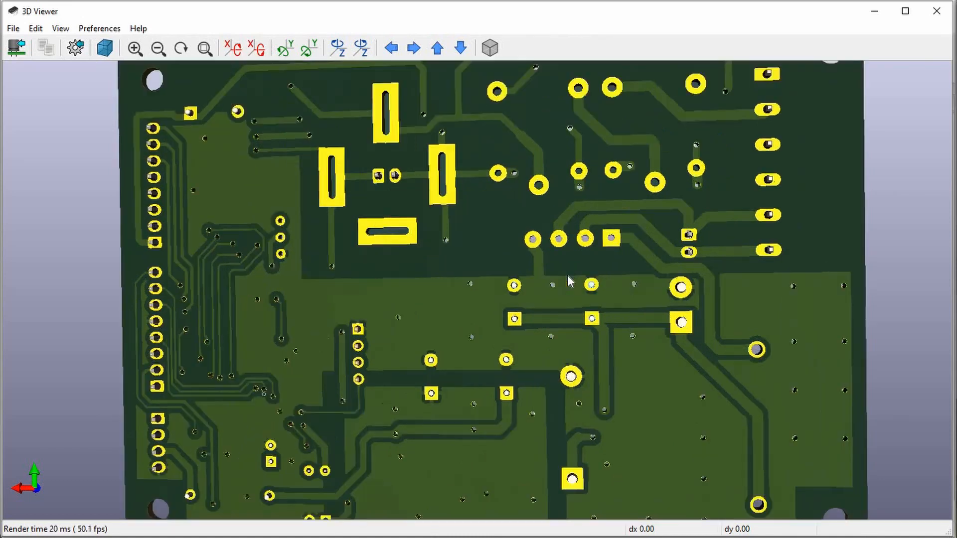
scroll(633, 292, down, 1)
right_click(687, 298)
Step: Turn the board back to its component side and inspect the parts from several angles, up close and as a whole
drag(738, 295, 315, 240)
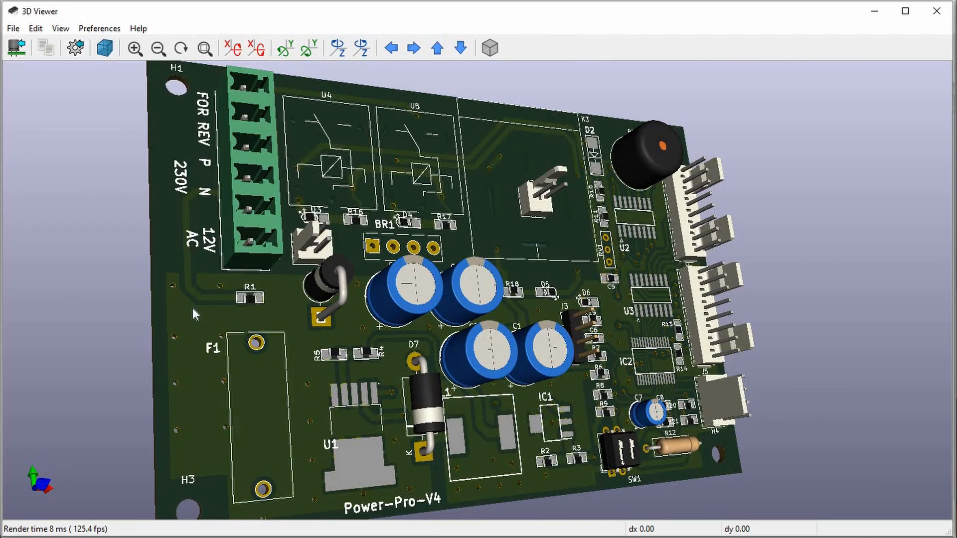
drag(357, 358, 333, 316)
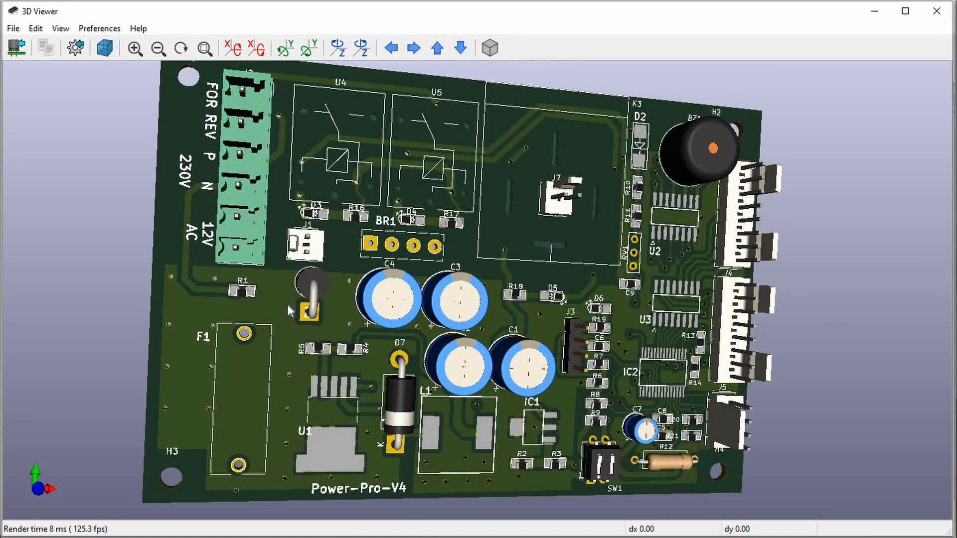
drag(491, 326, 352, 230)
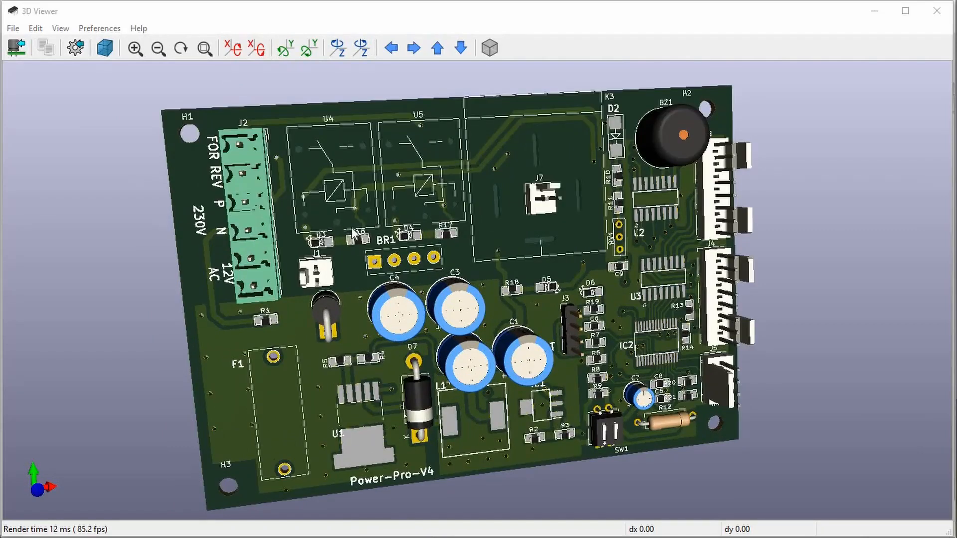
scroll(383, 234, up, 2)
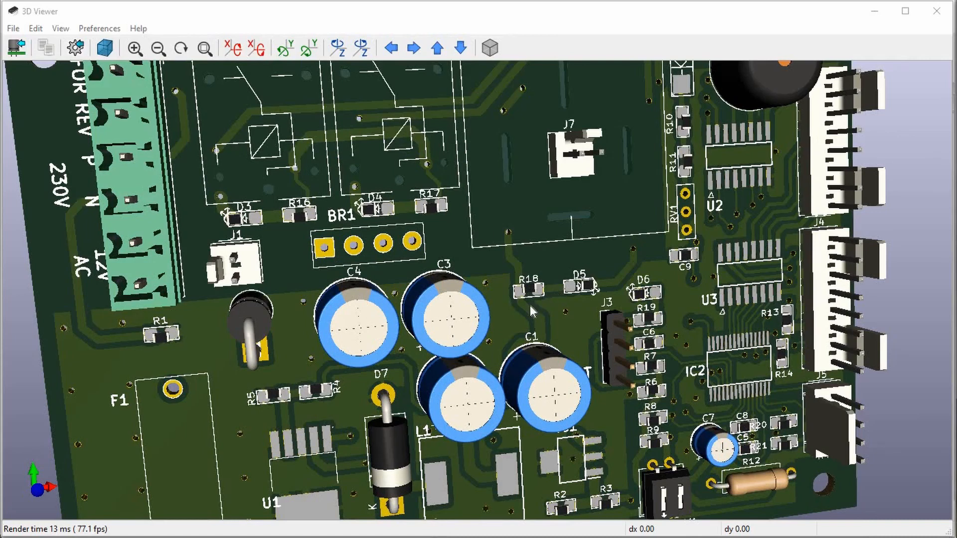
scroll(522, 313, up, 4)
right_click(572, 320)
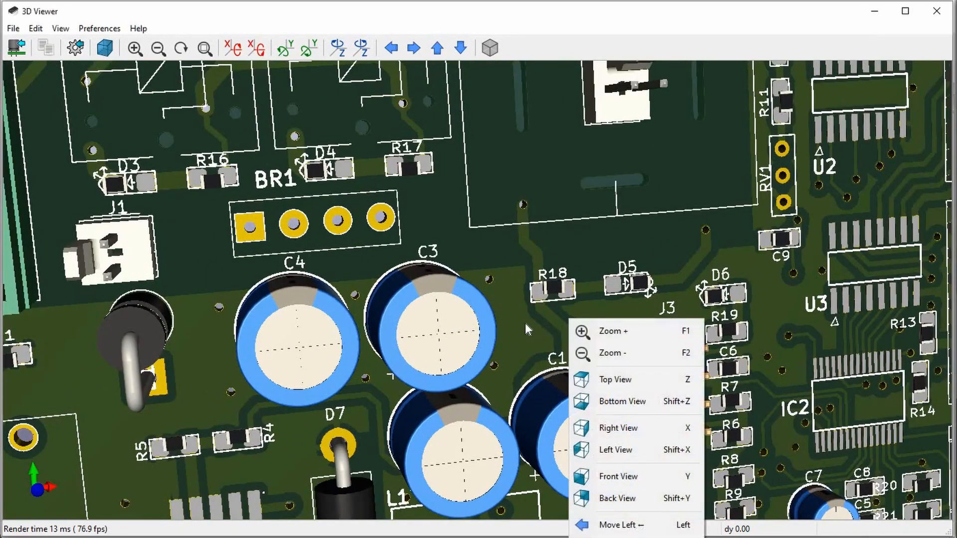
key(Escape)
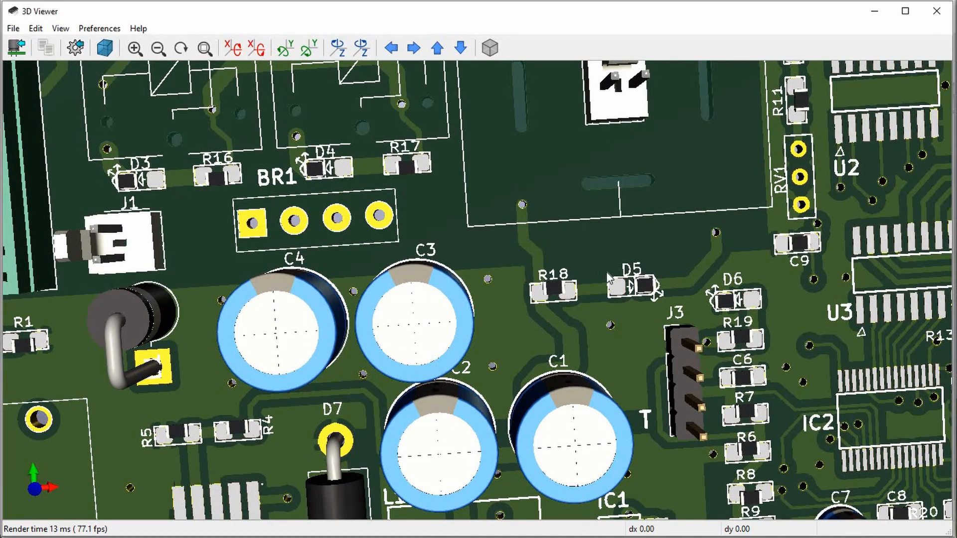
scroll(607, 277, down, 4)
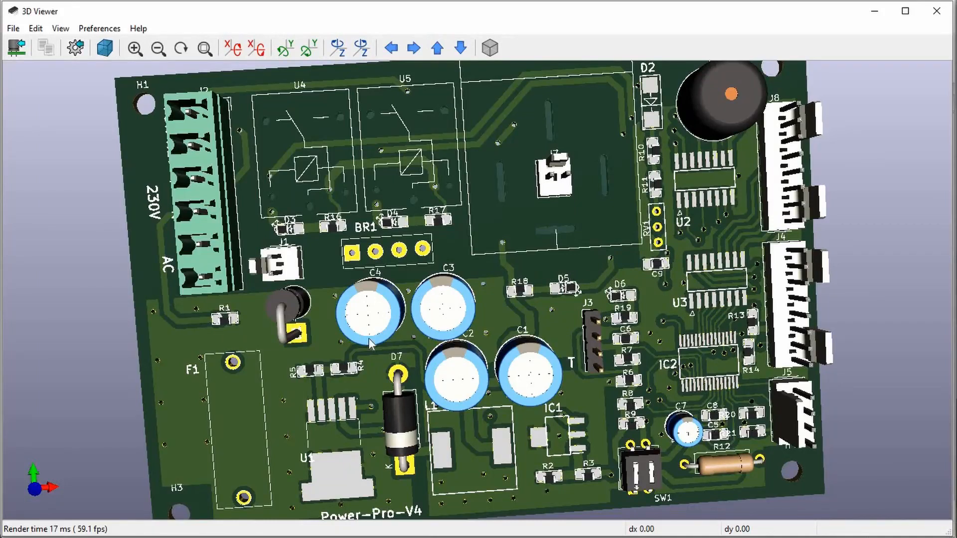
scroll(342, 377, up, 4)
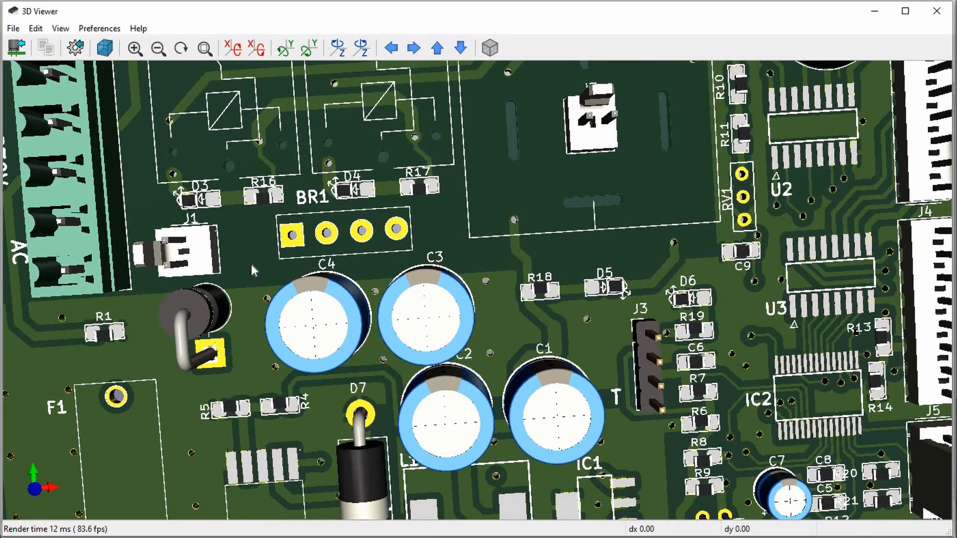
scroll(245, 250, down, 3)
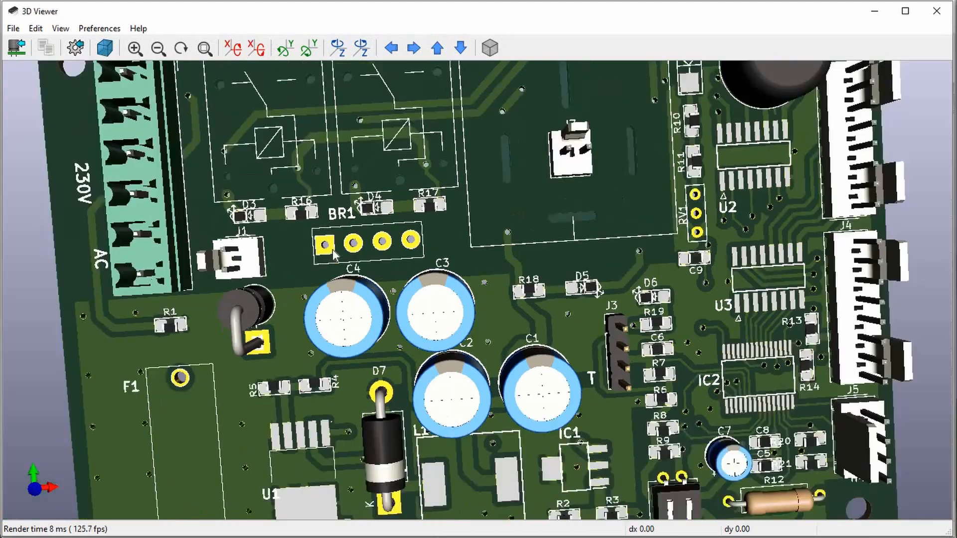
Step: Flip the board to its underside again and examine the terminal pads, vias and wide power traces from tilted angles
drag(185, 290, 670, 244)
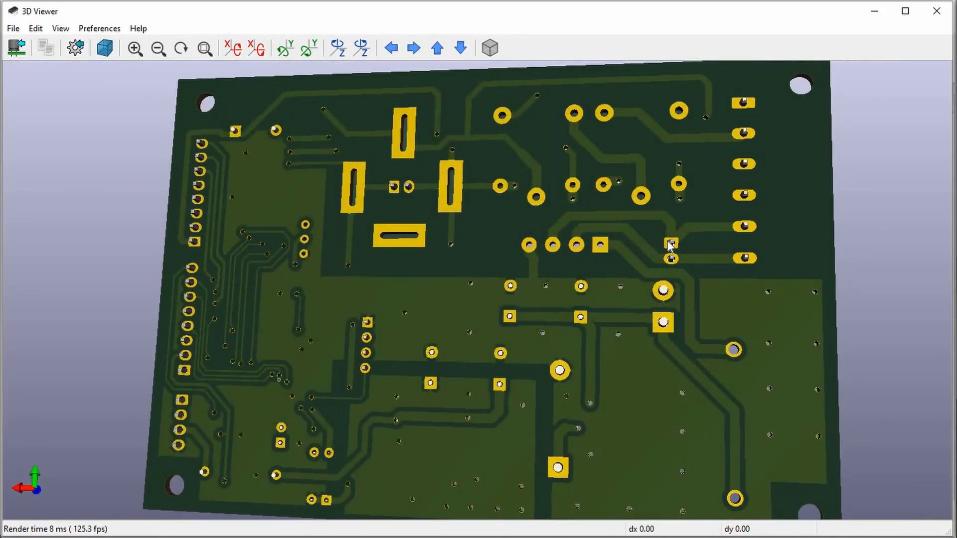
drag(712, 289, 720, 274)
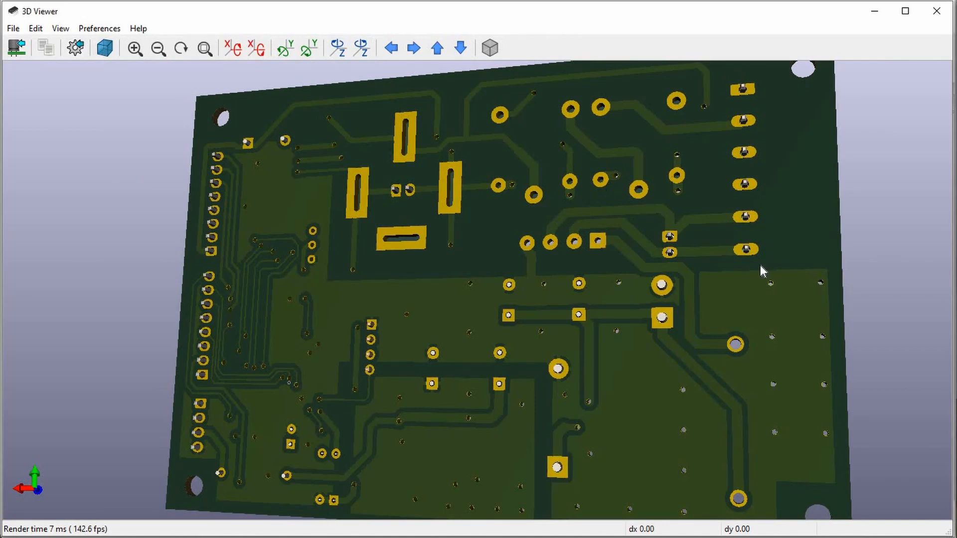
drag(759, 262, 1, 264)
drag(479, 288, 316, 231)
drag(679, 375, 831, 266)
drag(342, 220, 624, 254)
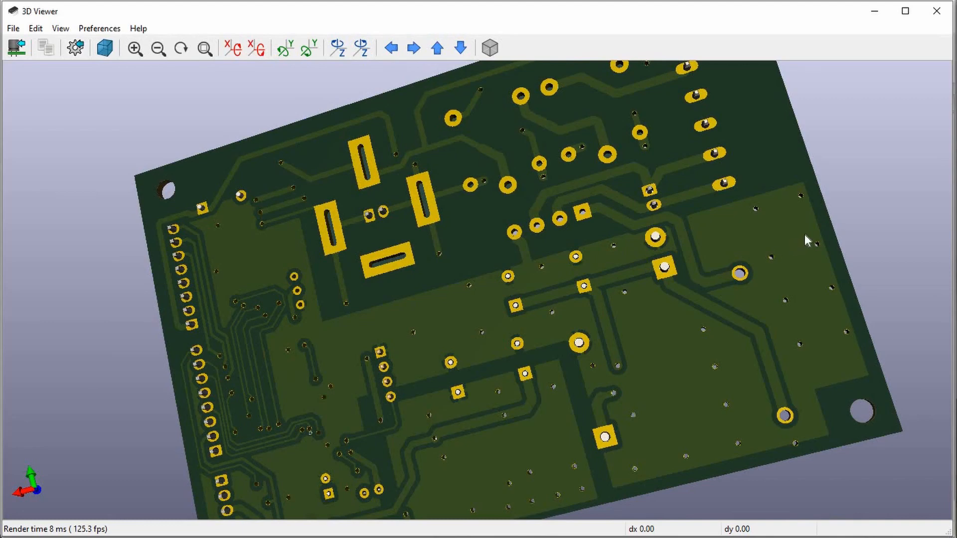
Step: Return to the component side and examine the pads and traces around BR1, D4, R16 and R17 up close
drag(806, 240, 326, 320)
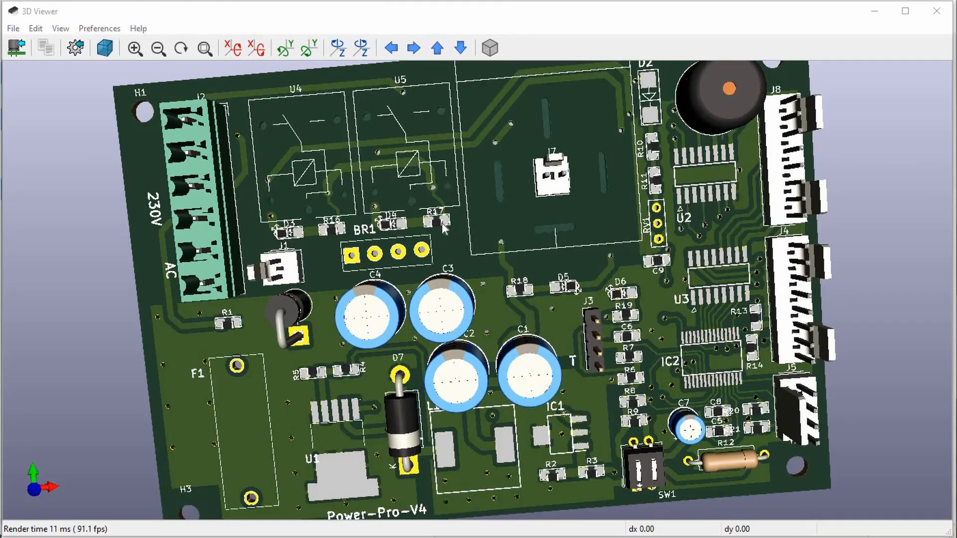
scroll(442, 223, up, 2)
scroll(443, 223, down, 2)
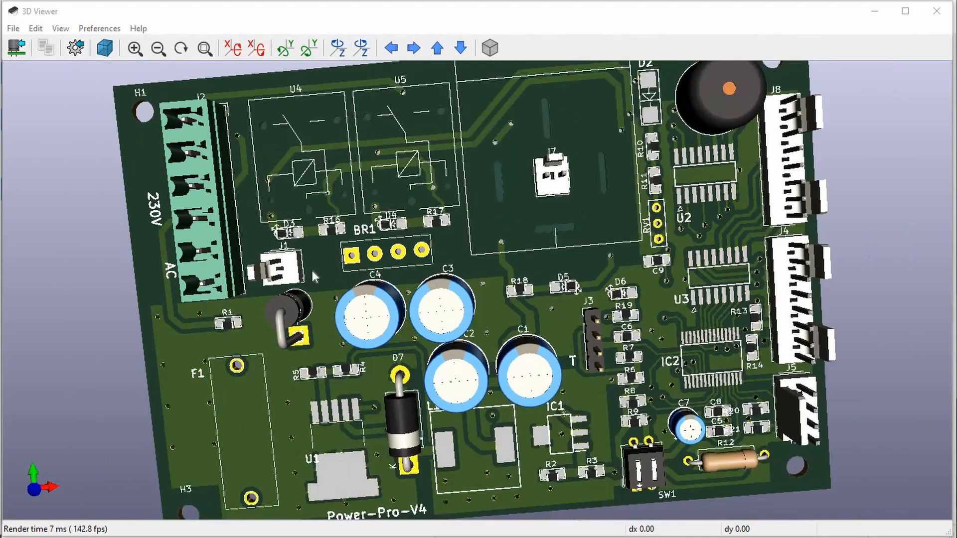
right_click(236, 298)
drag(271, 247, 268, 280)
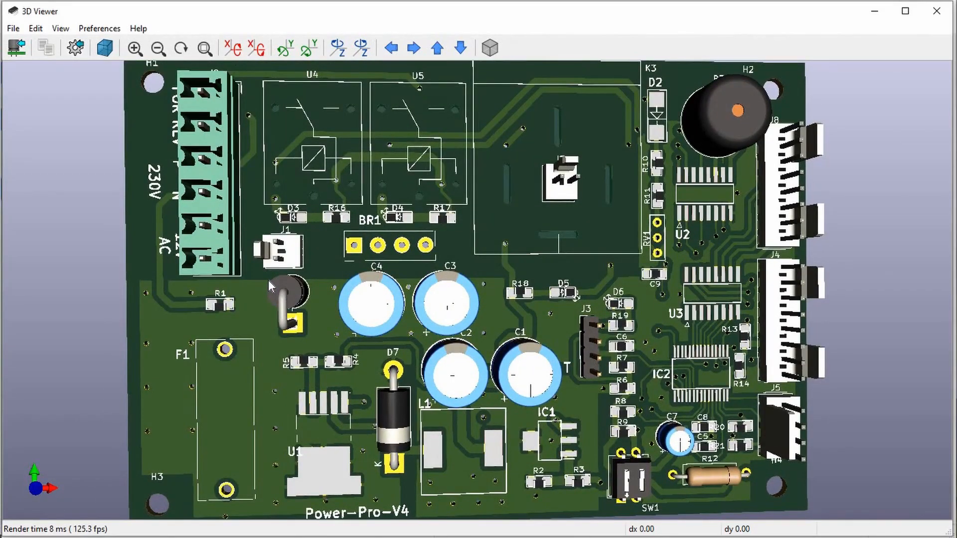
scroll(679, 179, up, 2)
scroll(783, 159, down, 1)
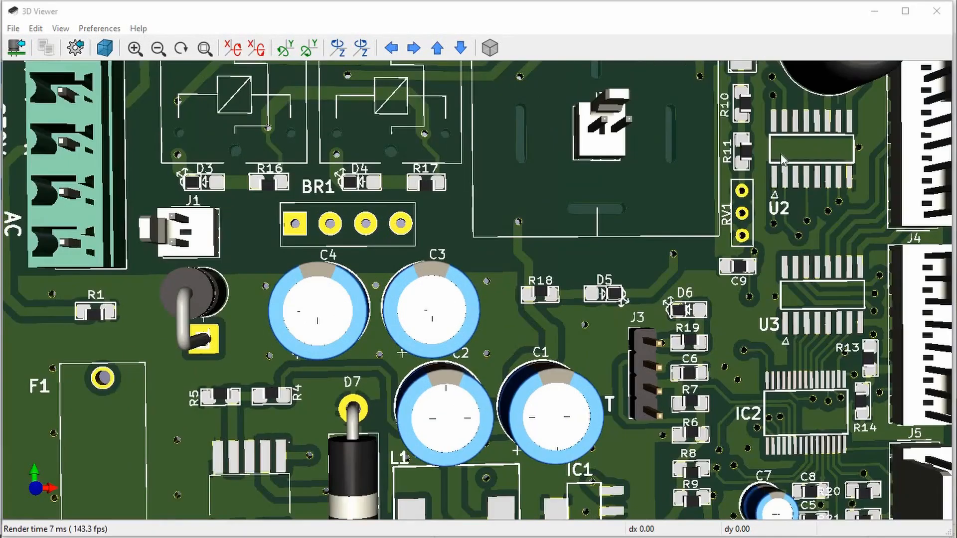
scroll(805, 157, up, 1)
scroll(650, 166, up, 2)
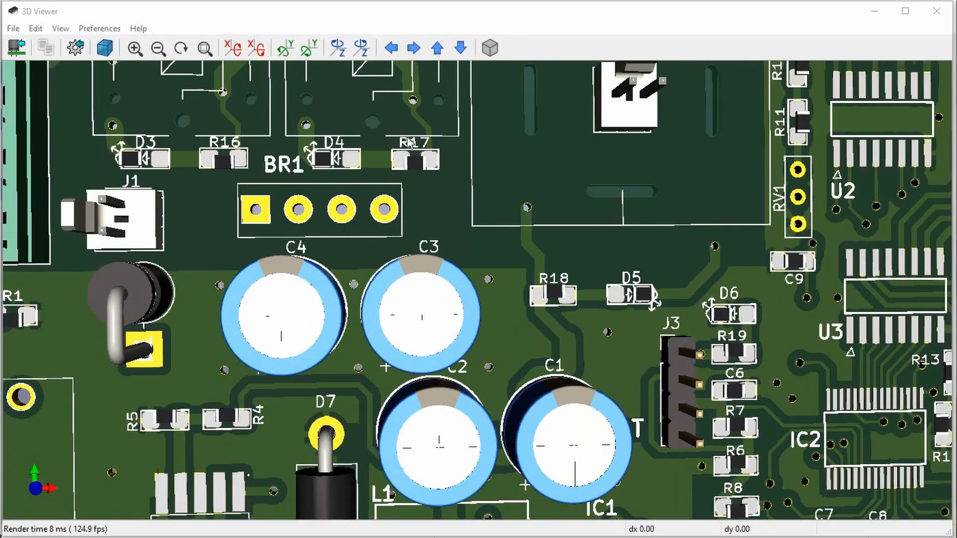
scroll(412, 157, up, 1)
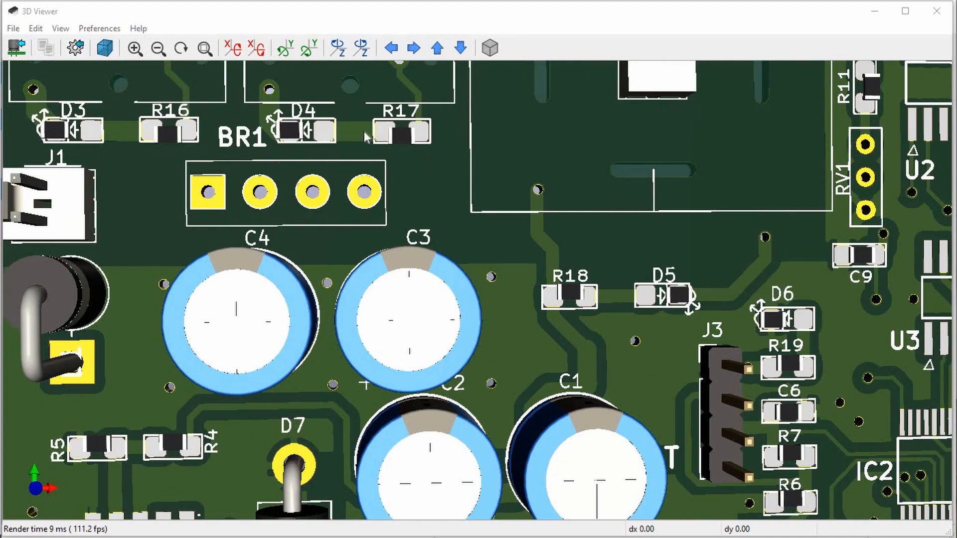
scroll(358, 150, down, 1)
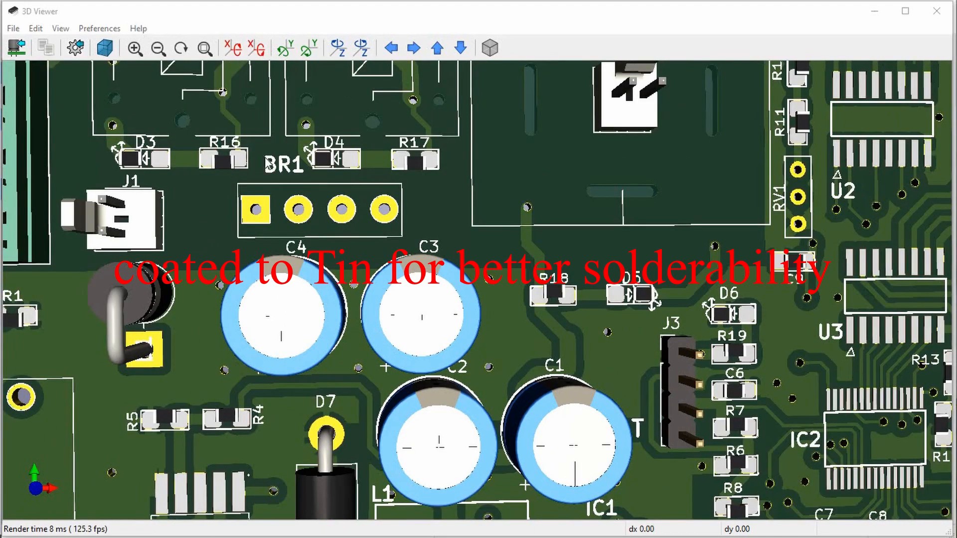
scroll(358, 158, down, 1)
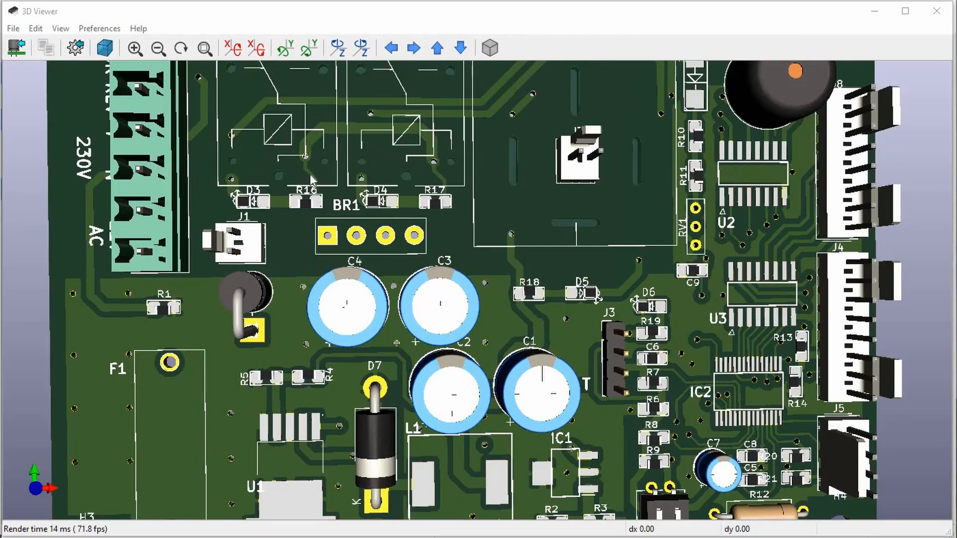
scroll(309, 174, up, 1)
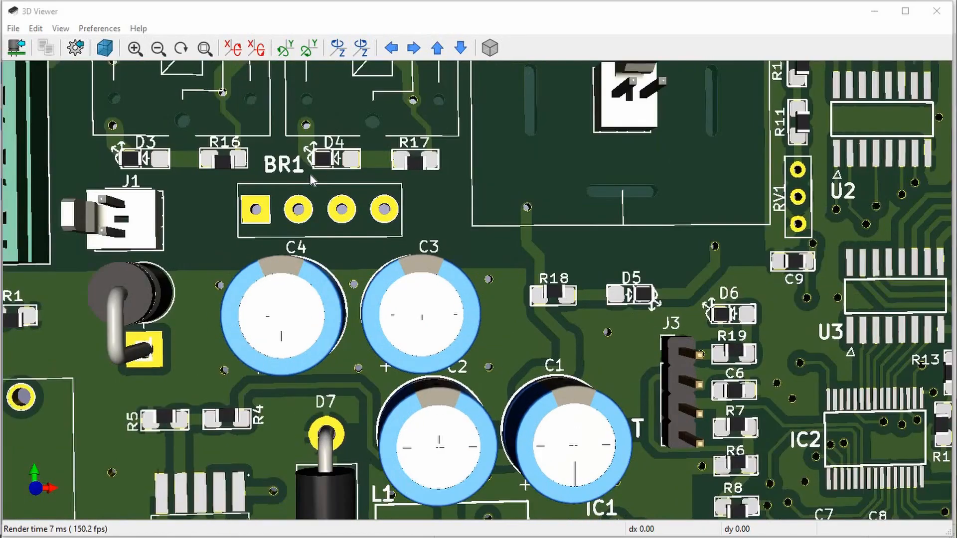
Step: Examine the pads and traces around BR1, D4, C3 and C4 up close, ending with the whole component side
scroll(344, 155, up, 1)
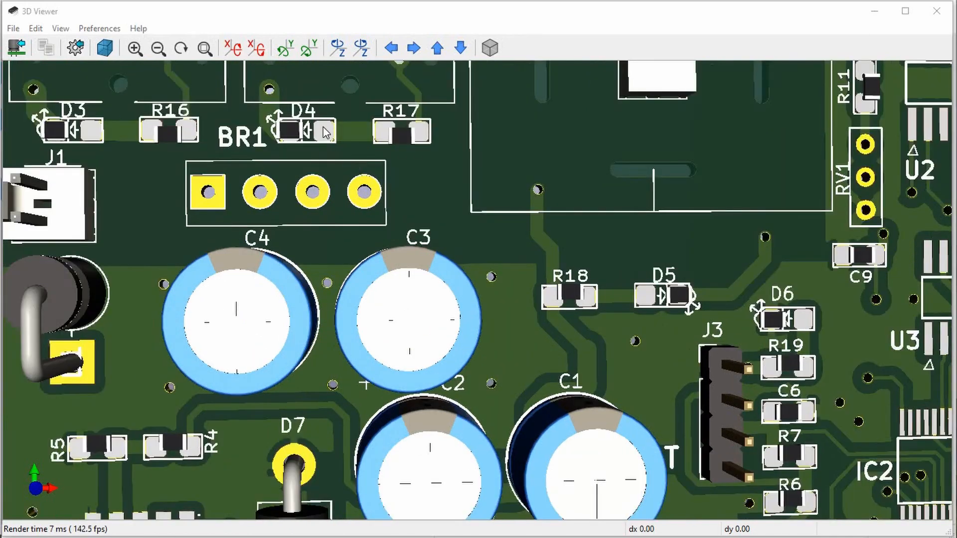
scroll(323, 127, up, 1)
scroll(309, 115, down, 1)
scroll(305, 107, up, 2)
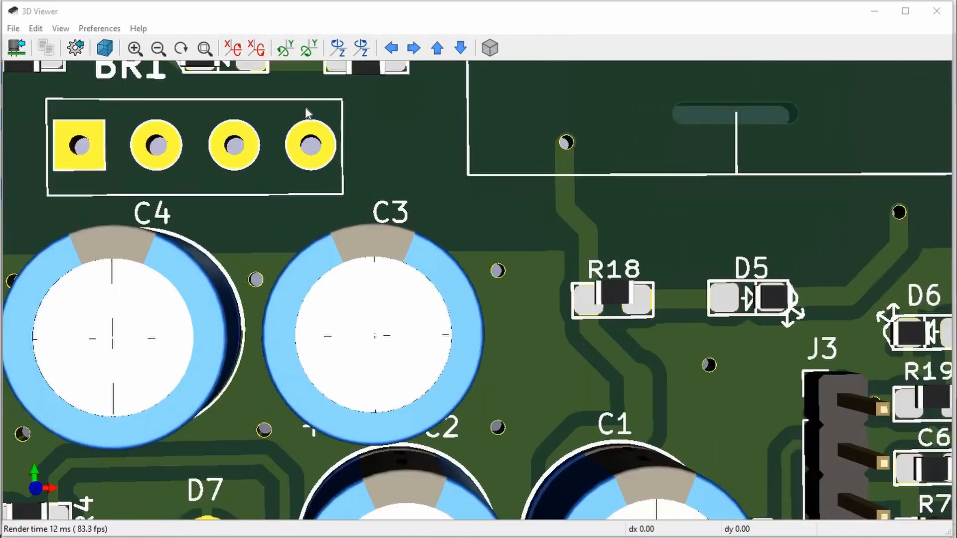
scroll(306, 107, down, 2)
scroll(304, 103, up, 1)
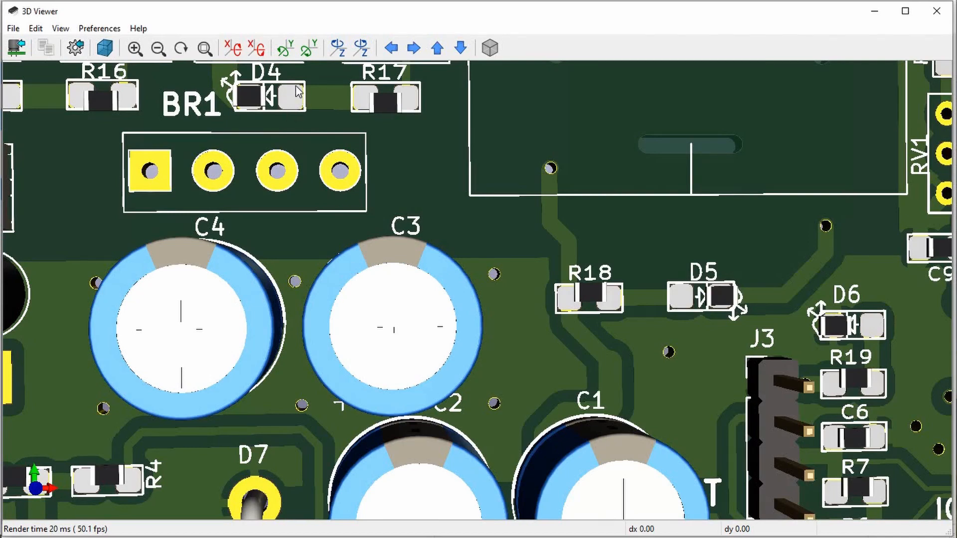
scroll(351, 123, down, 1)
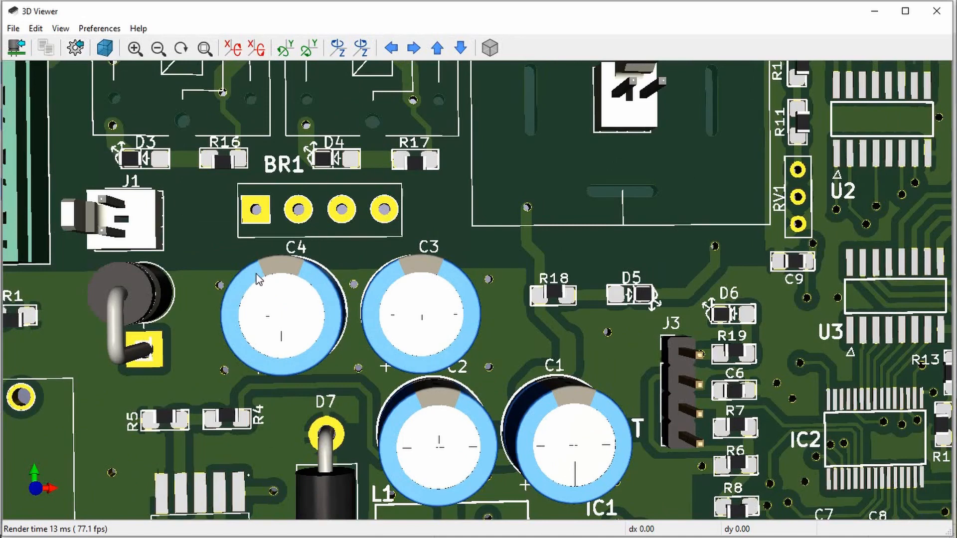
scroll(256, 283, down, 1)
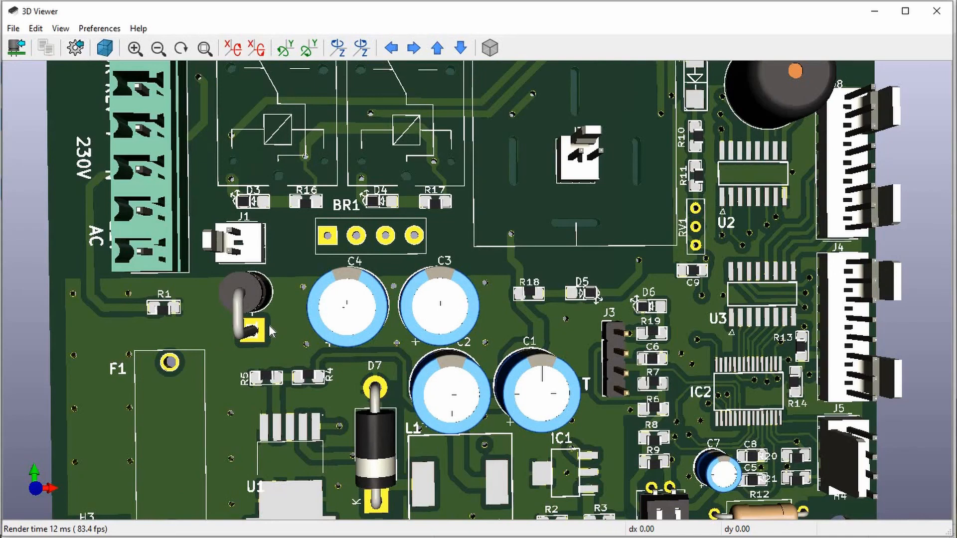
scroll(269, 331, down, 1)
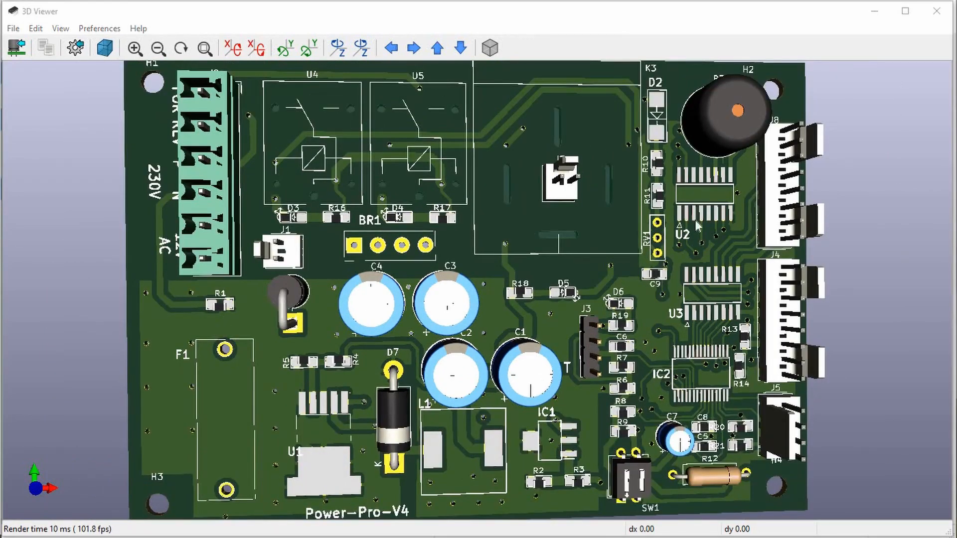
Step: Turn the board to its underside, examine the slotted and through-hole pads up close, and return to the component side
drag(242, 268, 799, 309)
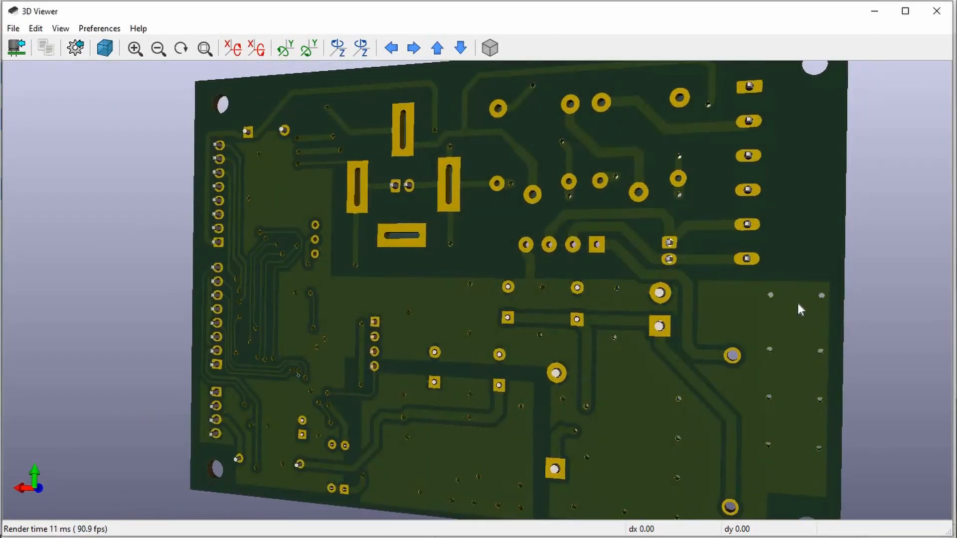
drag(438, 282, 504, 299)
scroll(288, 178, up, 2)
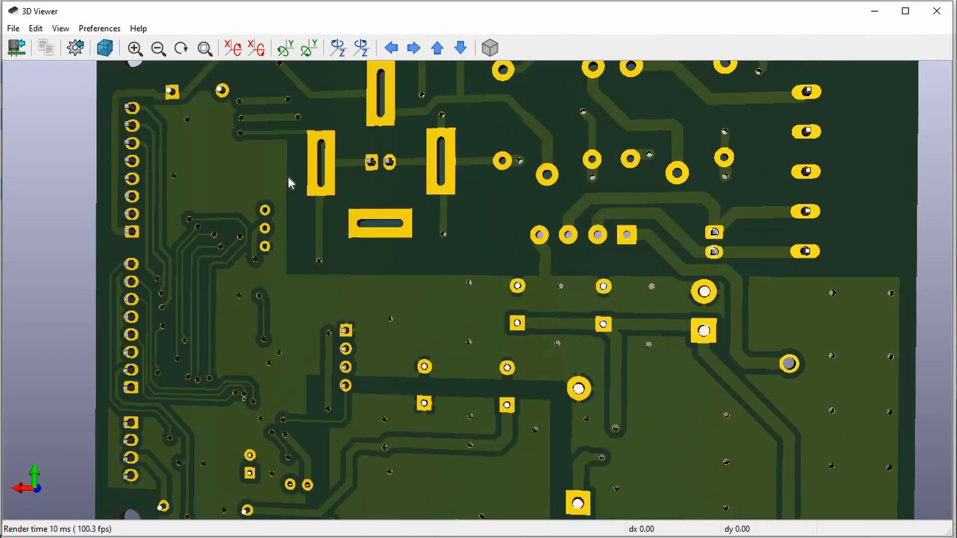
scroll(101, 138, up, 2)
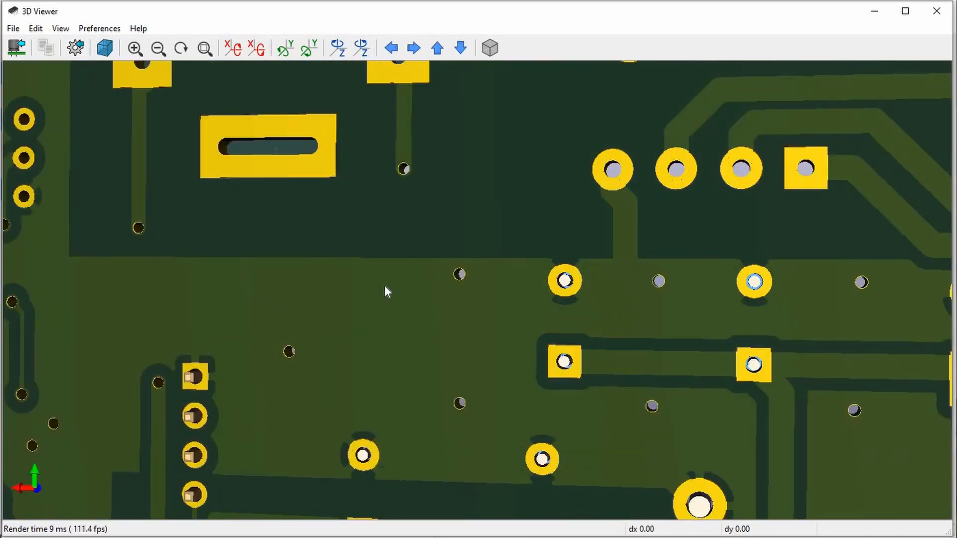
scroll(394, 298, down, 2)
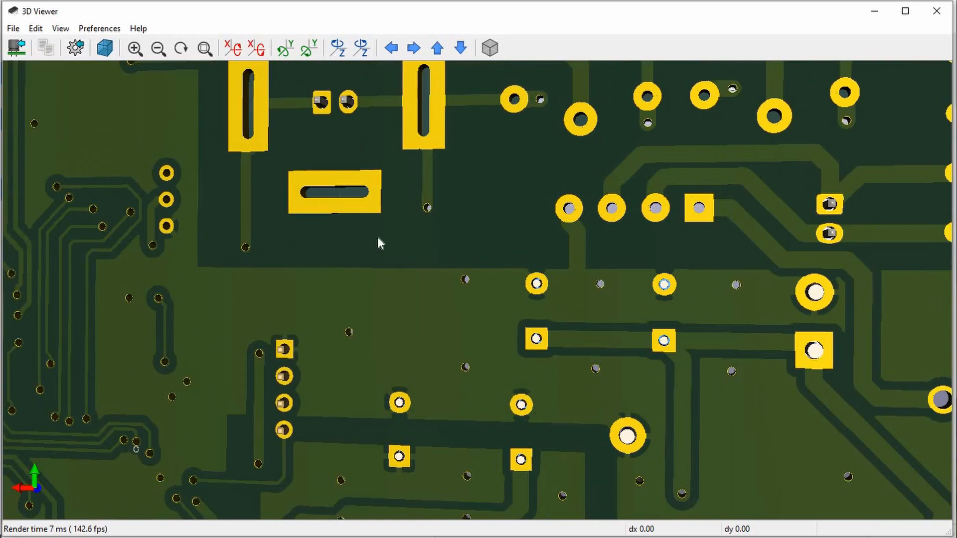
scroll(267, 355, up, 2)
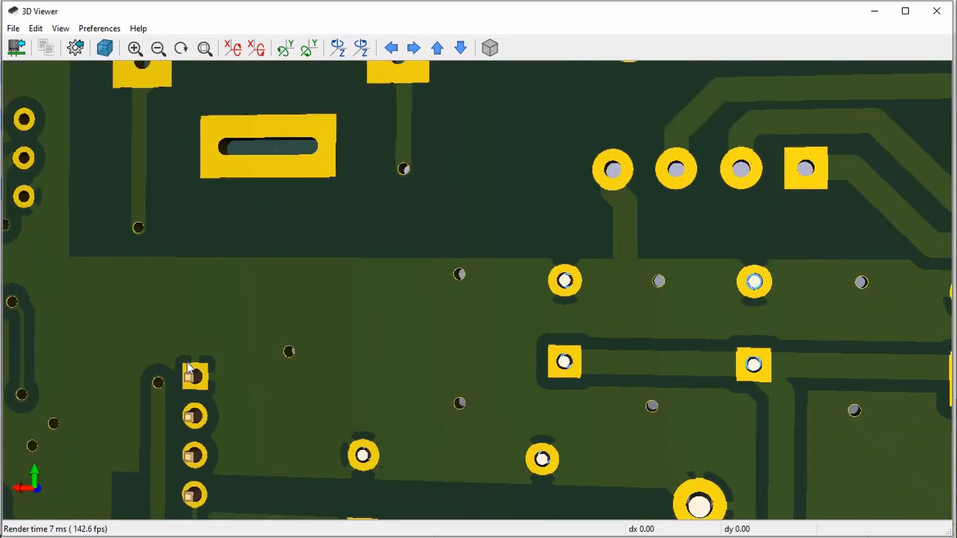
drag(459, 211, 252, 219)
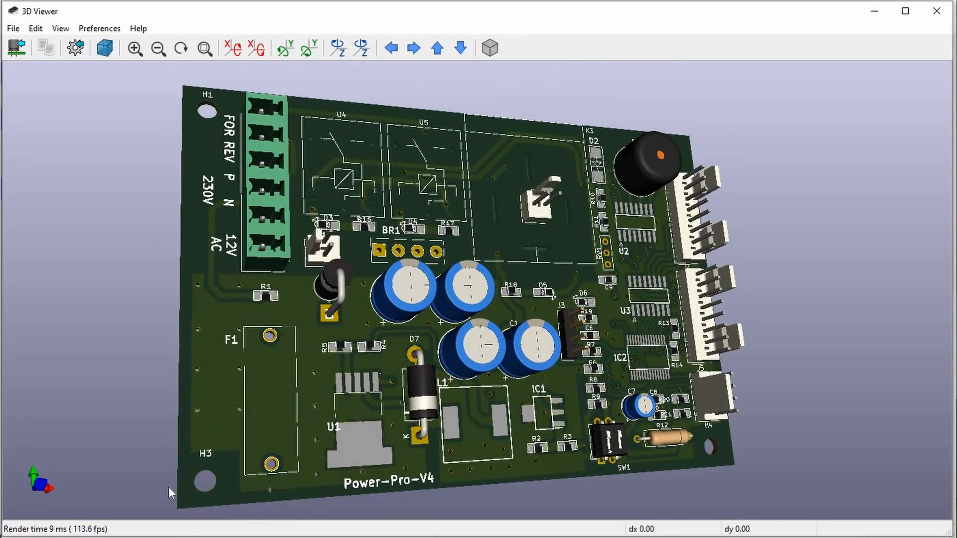
scroll(498, 271, down, 2)
Step: Switch to the KiCad project manager, reopen the powerSupply project and open its powerSupply.sch schematic
key(alt+Tab)
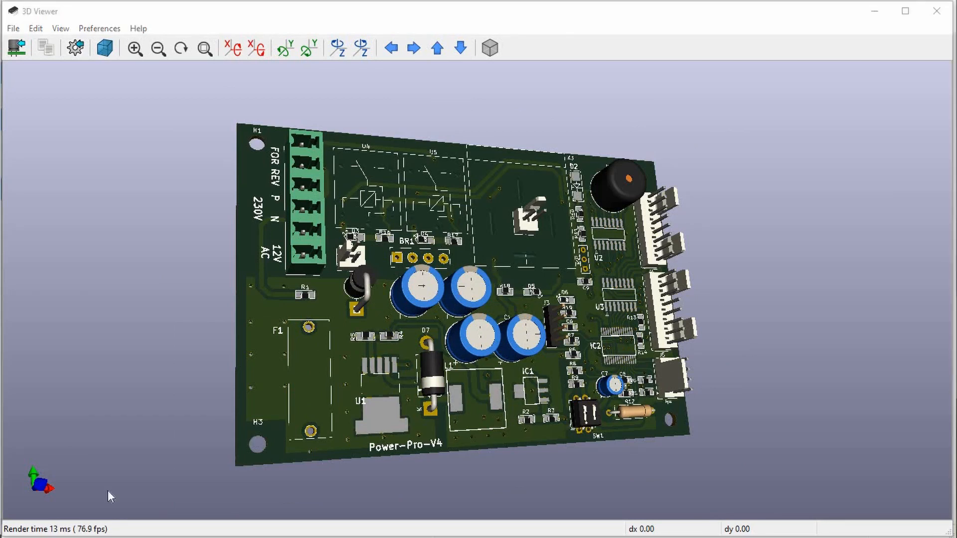
key(alt+Tab)
click(14, 28)
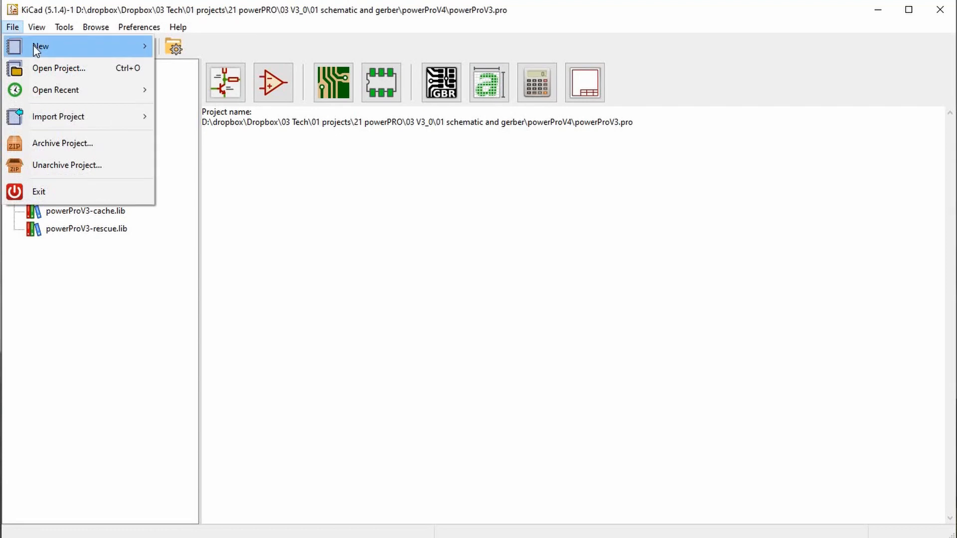
mouse_move(39, 46)
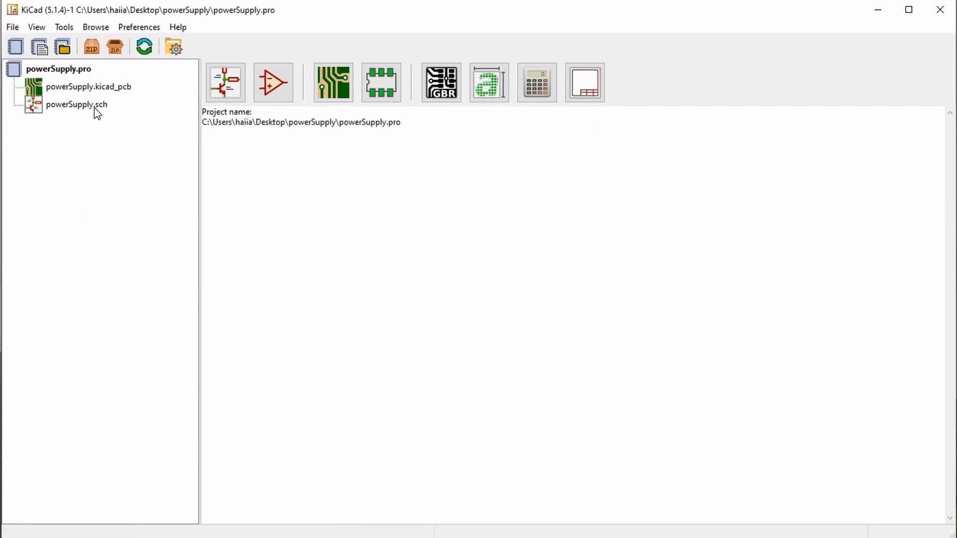
double_click(94, 107)
scroll(354, 210, up, 1)
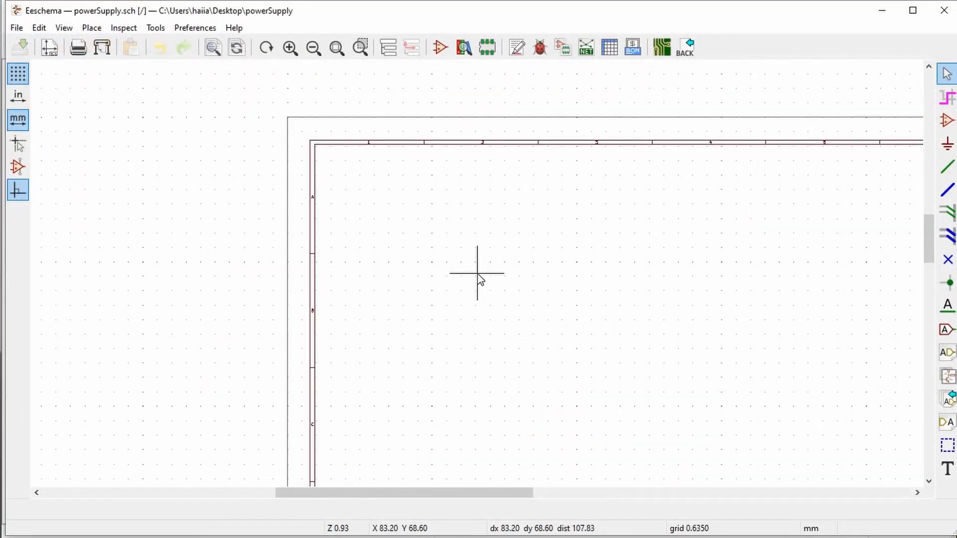
middle_drag(481, 278, 378, 285)
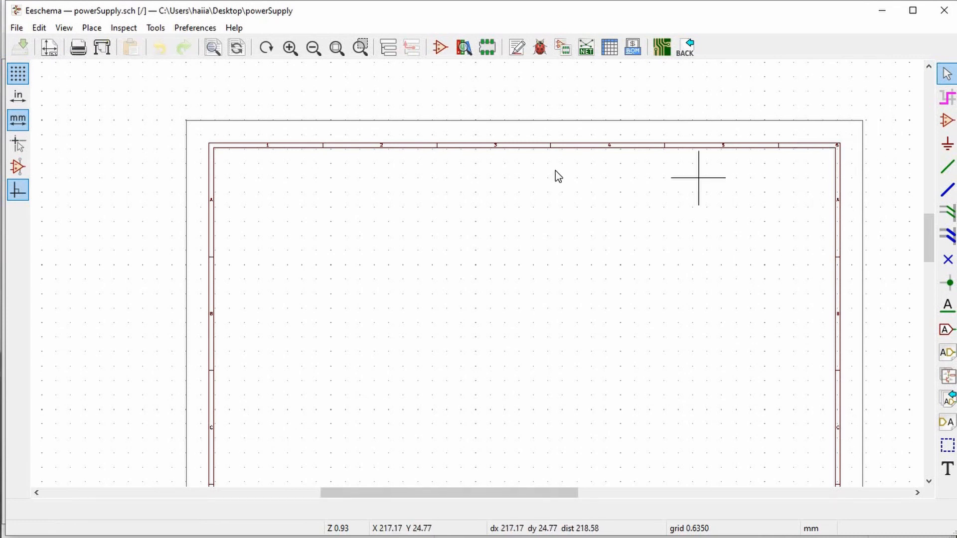
Step: Start adding a symbol near the sheet's upper-left corner and enlarge the symbol chooser to nearly the full screen
click(948, 121)
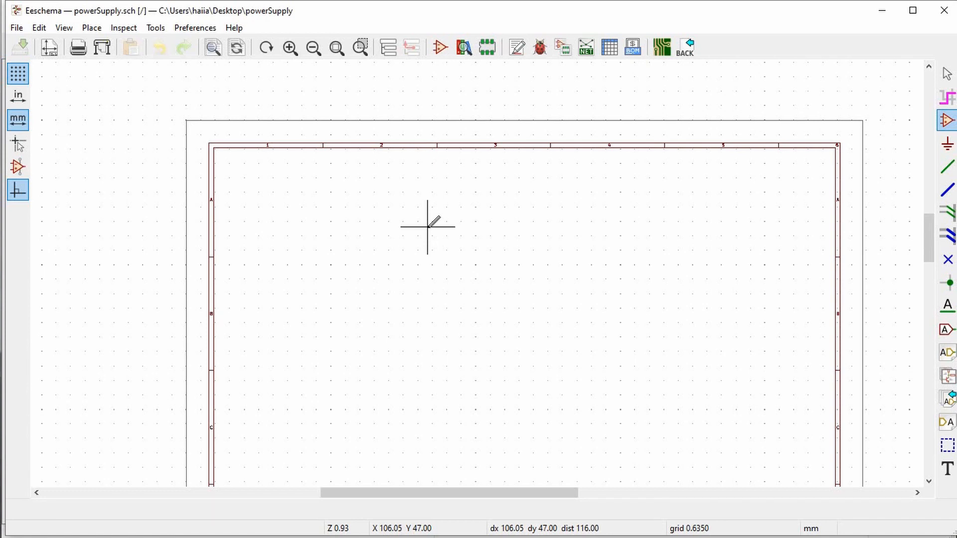
scroll(274, 231, up, 1)
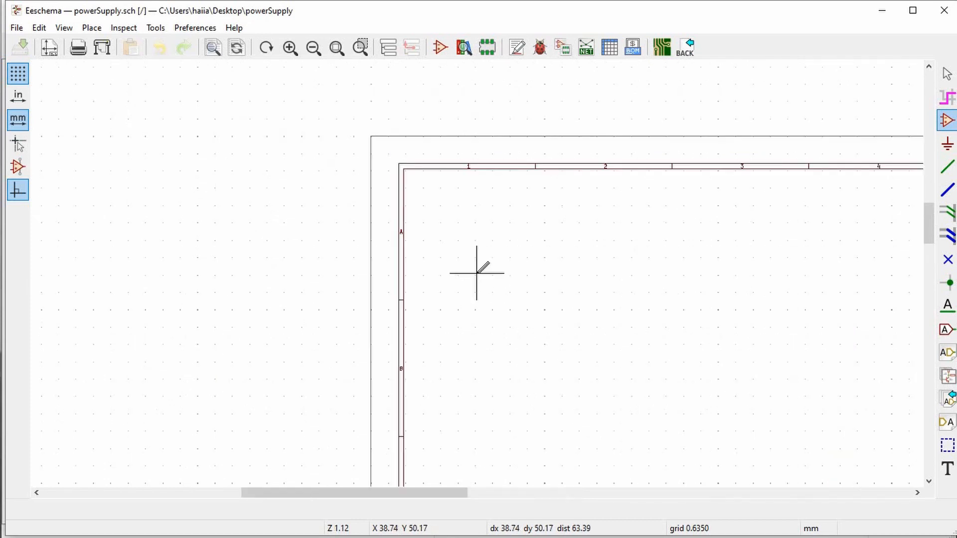
scroll(507, 262, up, 1)
right_click(458, 272)
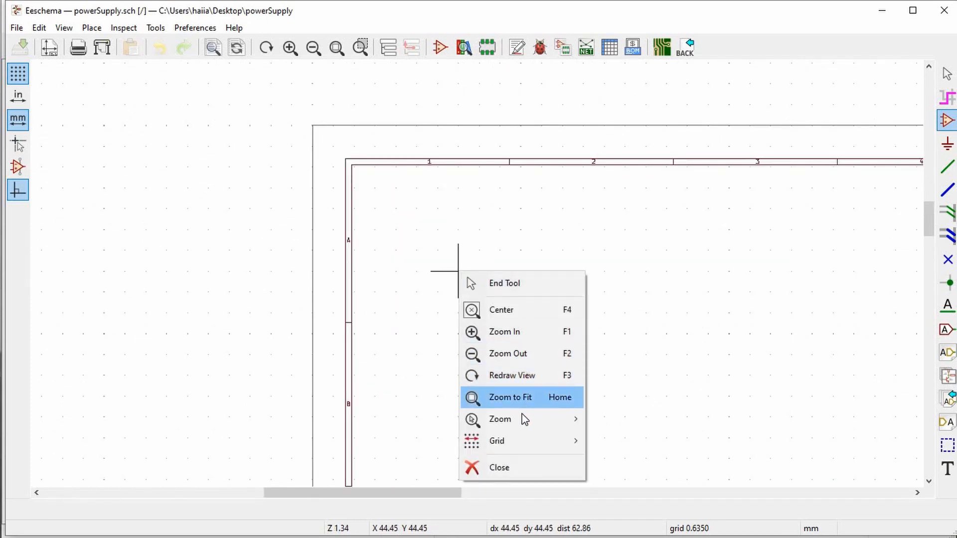
click(437, 215)
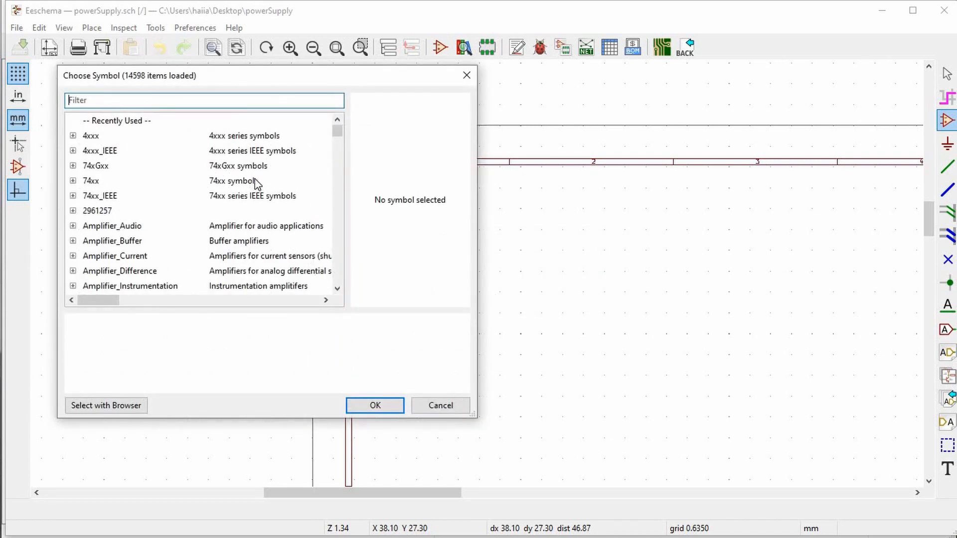
drag(471, 414, 948, 532)
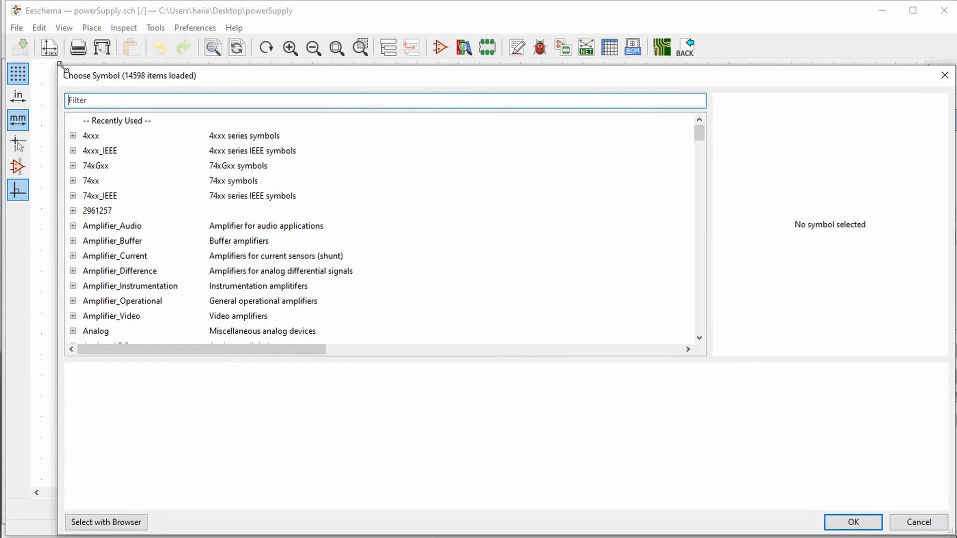
drag(59, 65, 7, 6)
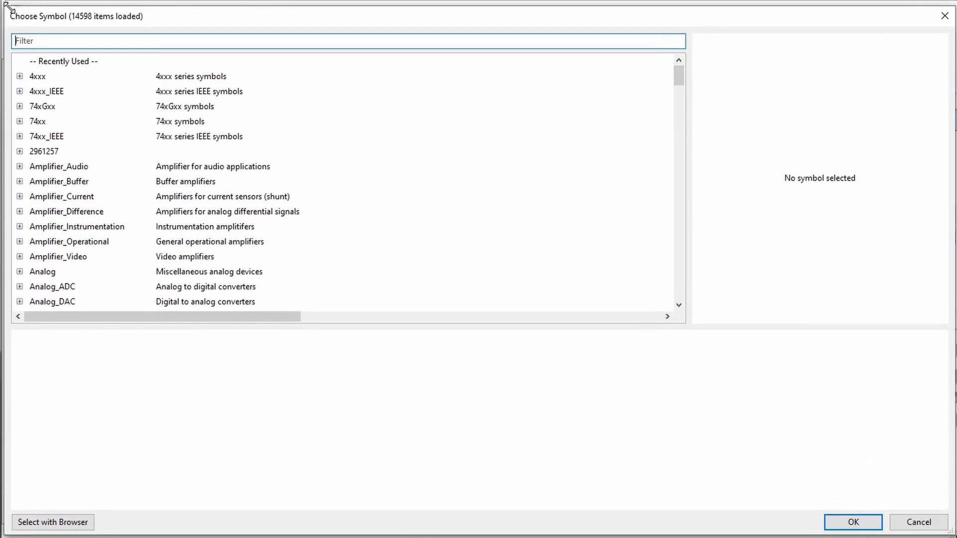
Step: Filter the symbol libraries by "conn"
click(64, 41)
text(connector)
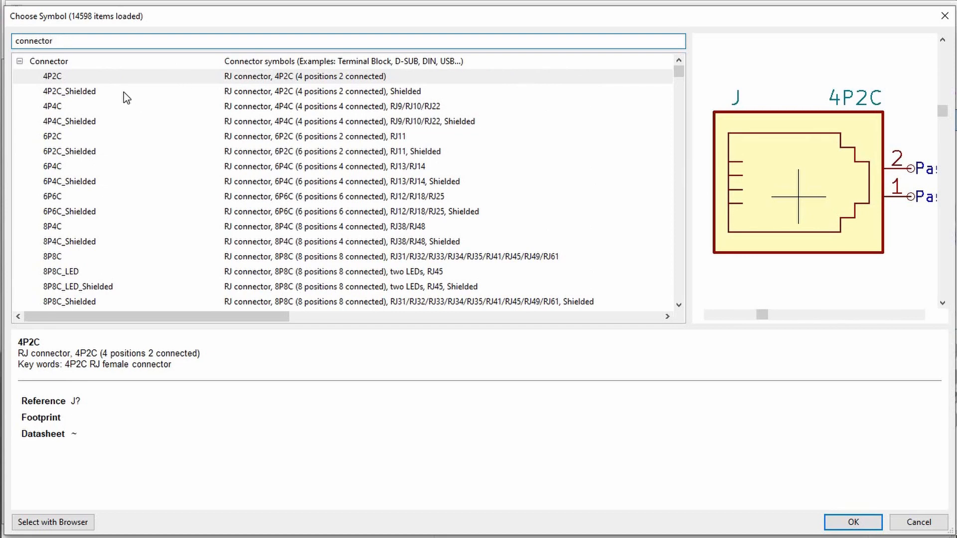
key(BackSpace)
key(BackSpace)
key(BackSpace)
key(BackSpace)
key(BackSpace)
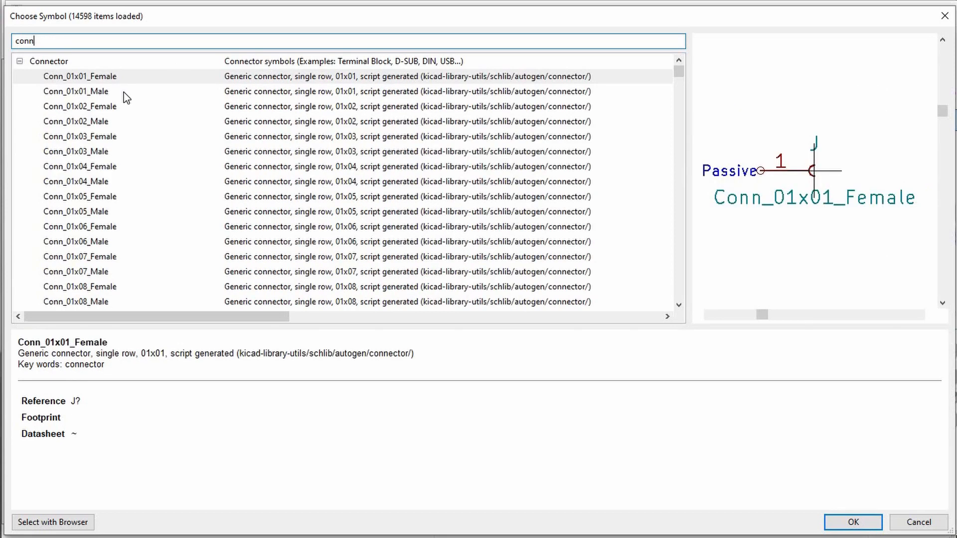
Step: Choose the two-pin Conn_01x02_Male symbol and place it in the sheet's upper-left zone, column 1, row A
click(66, 95)
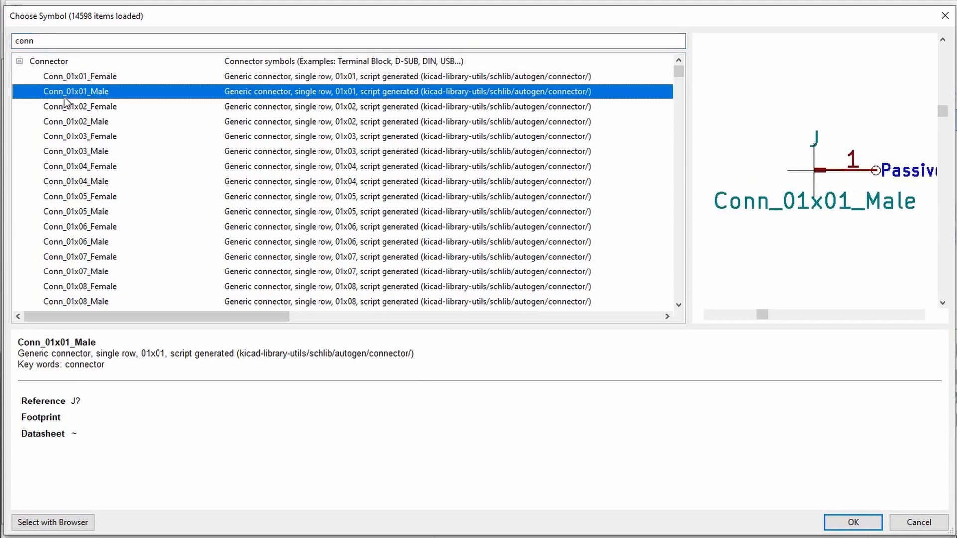
click(85, 109)
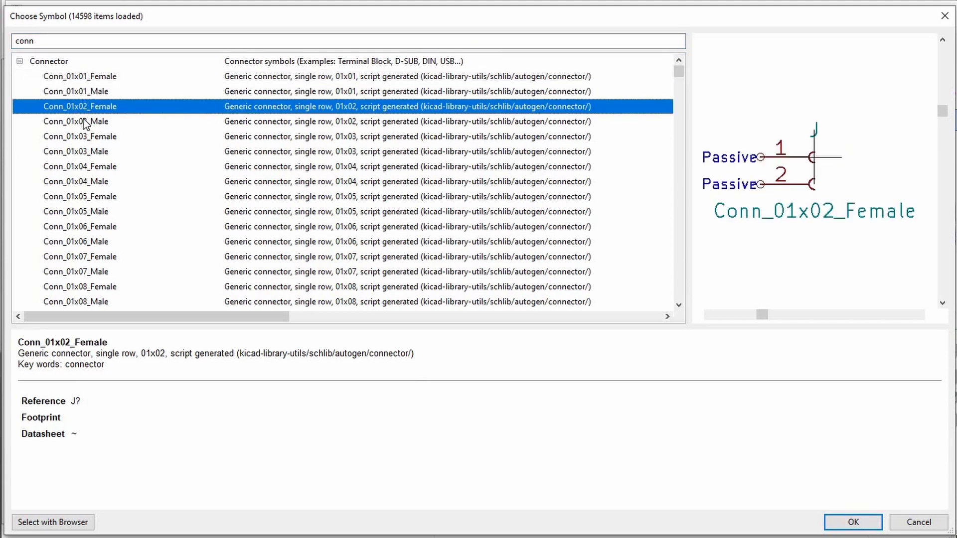
click(96, 123)
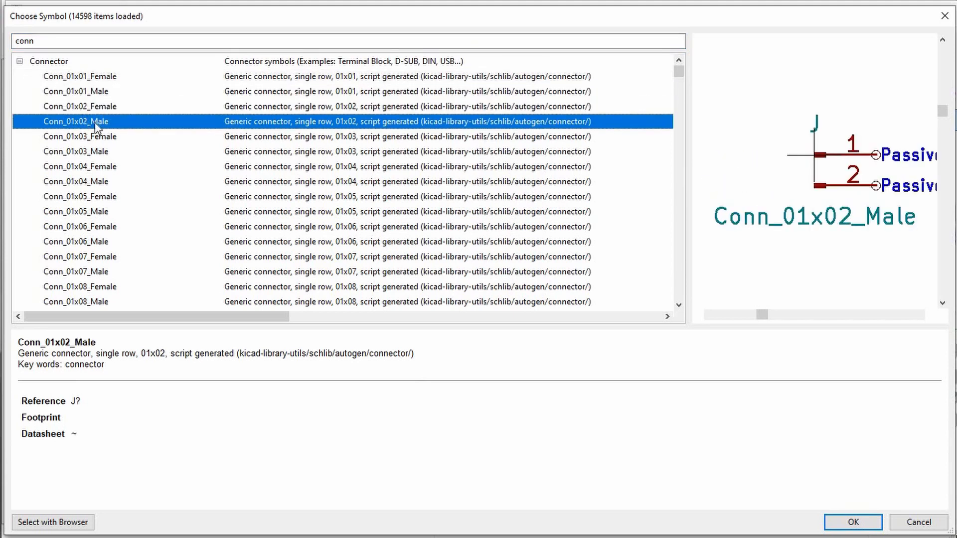
click(853, 522)
shift+scroll(299, 177, up, 3)
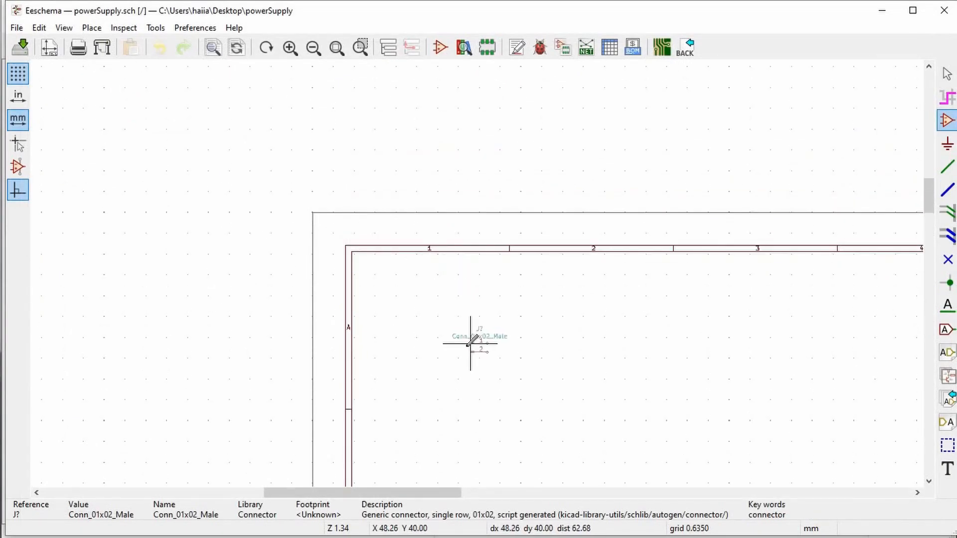
scroll(471, 343, up, 1)
scroll(506, 273, up, 1)
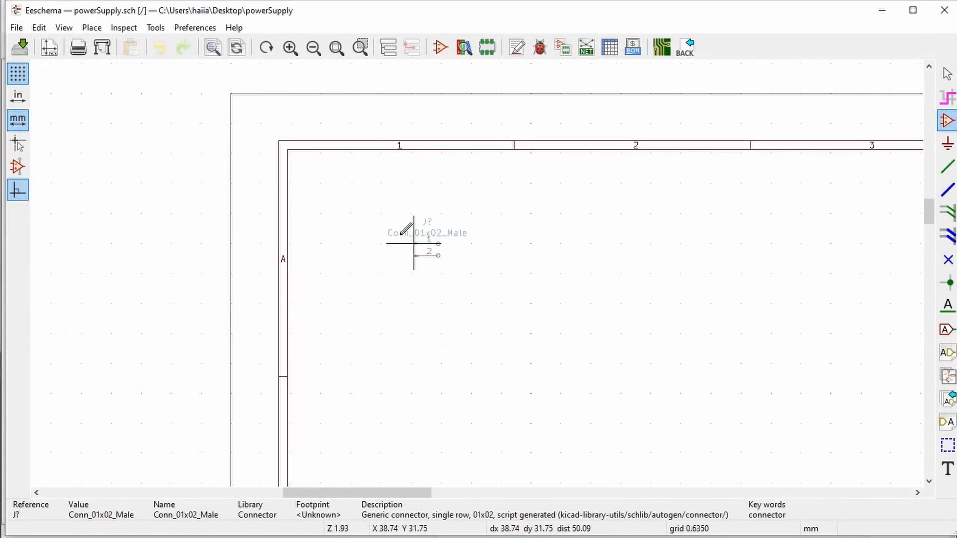
click(432, 239)
Step: Place a second Conn_01x02_Male symbol directly below the first connector
scroll(456, 270, up, 2)
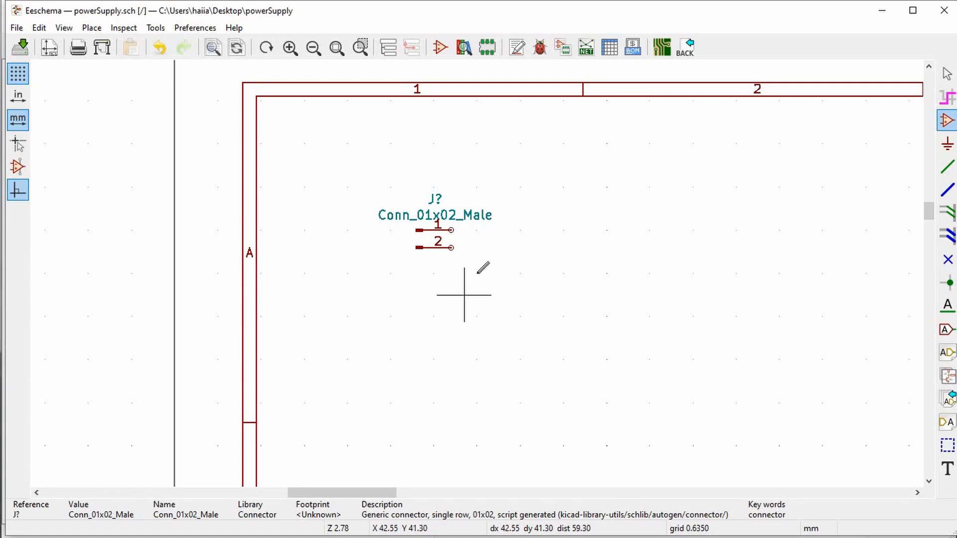
scroll(483, 265, up, 1)
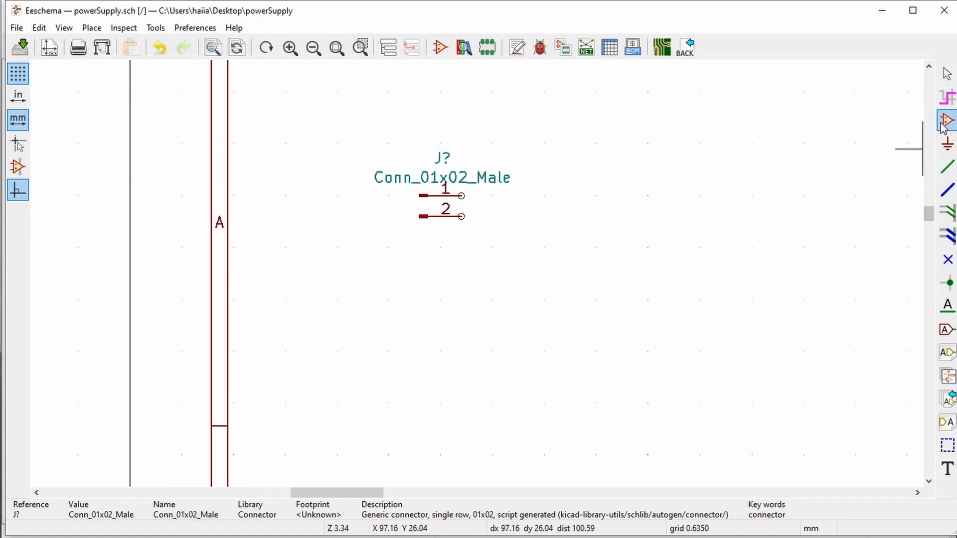
click(445, 281)
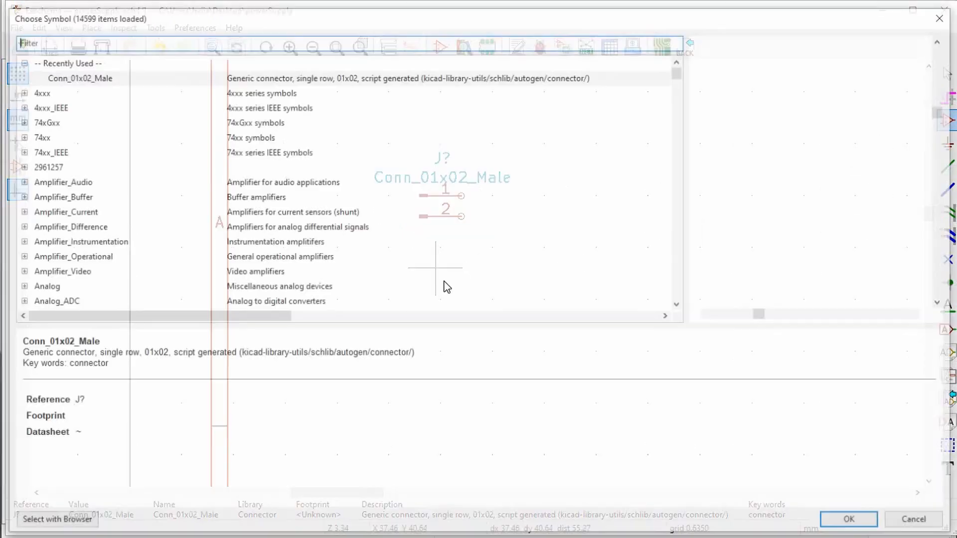
click(95, 79)
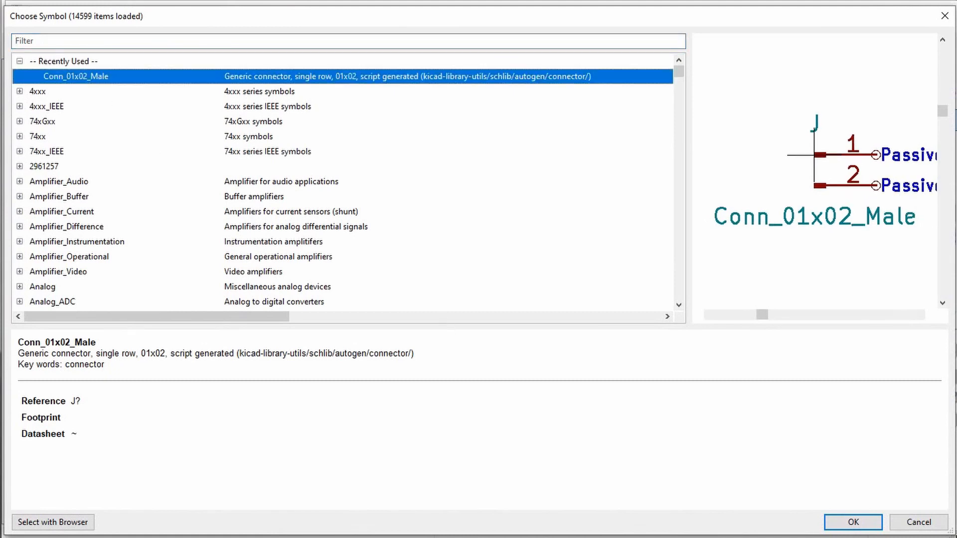
click(855, 528)
click(421, 273)
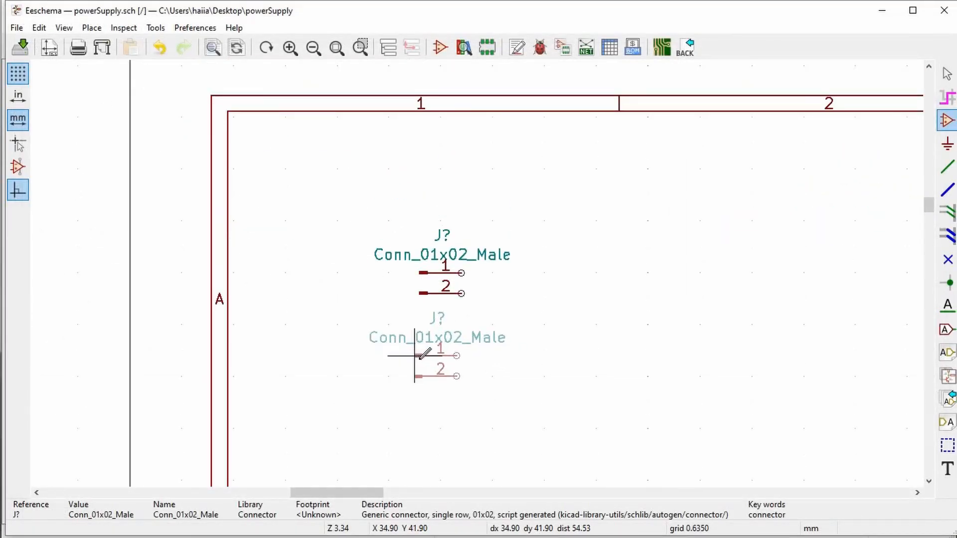
click(416, 356)
Step: Place a third Conn_01x02_Male symbol below the second, roughly aligned with it
scroll(492, 350, down, 1)
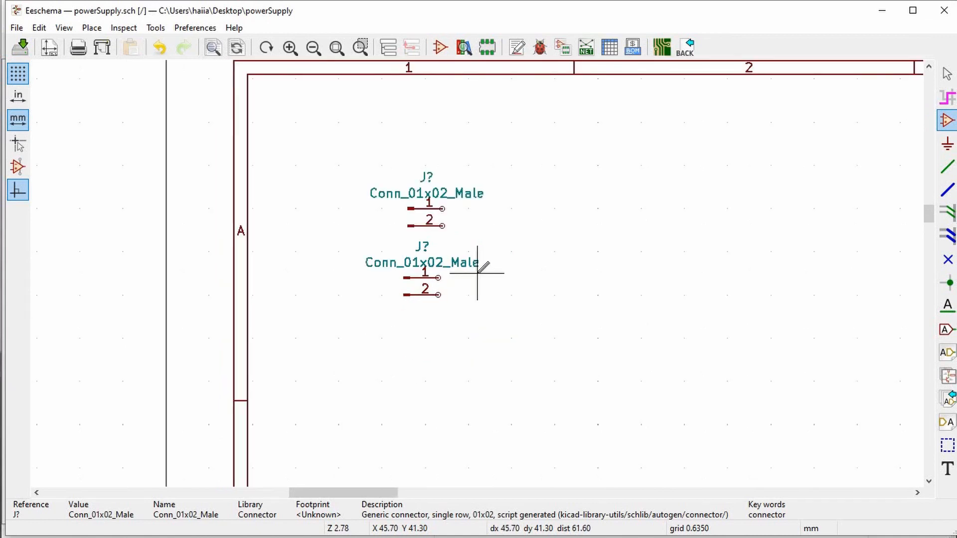
scroll(475, 268, up, 1)
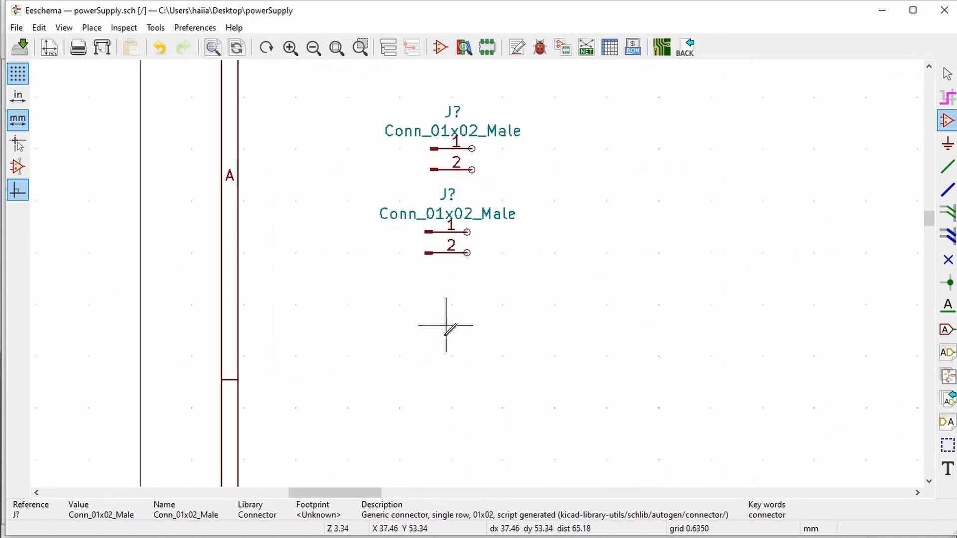
click(446, 327)
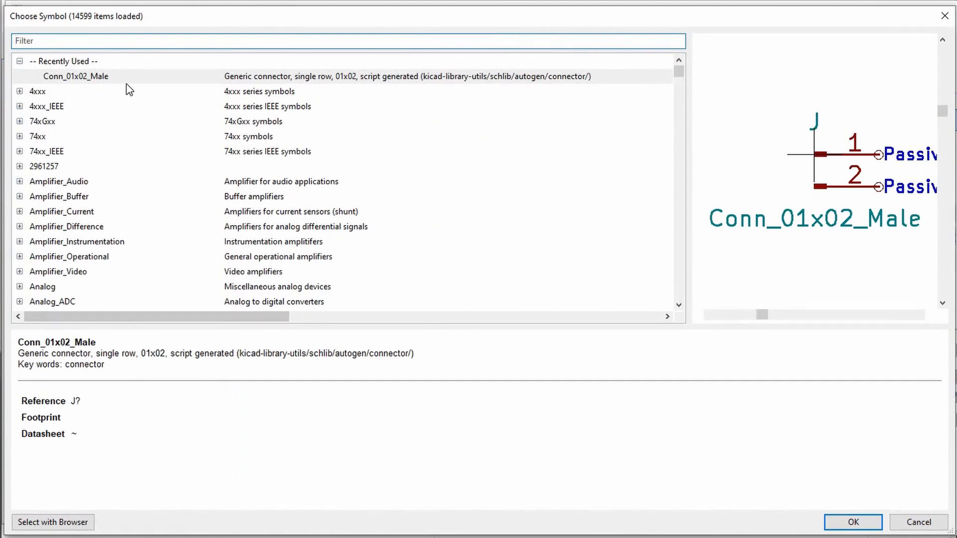
click(128, 80)
click(856, 521)
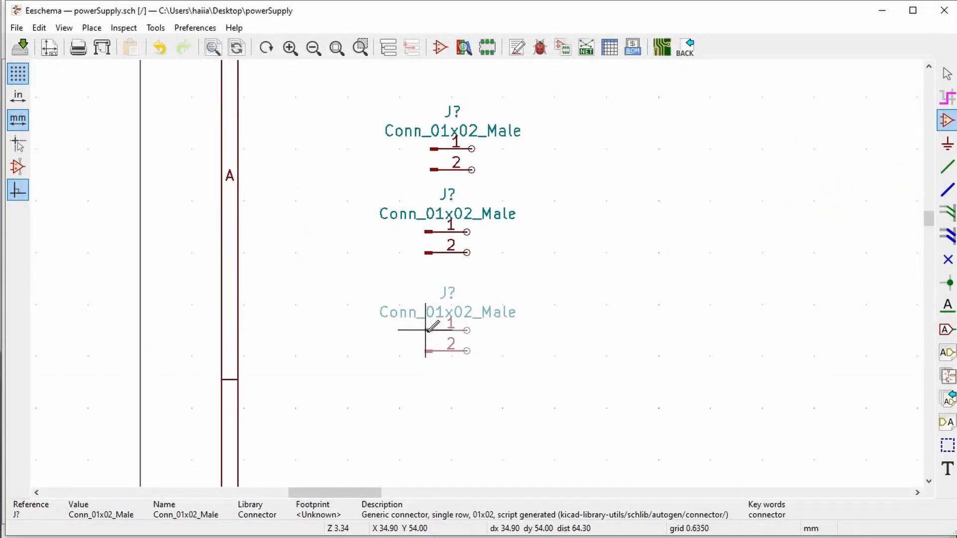
click(426, 329)
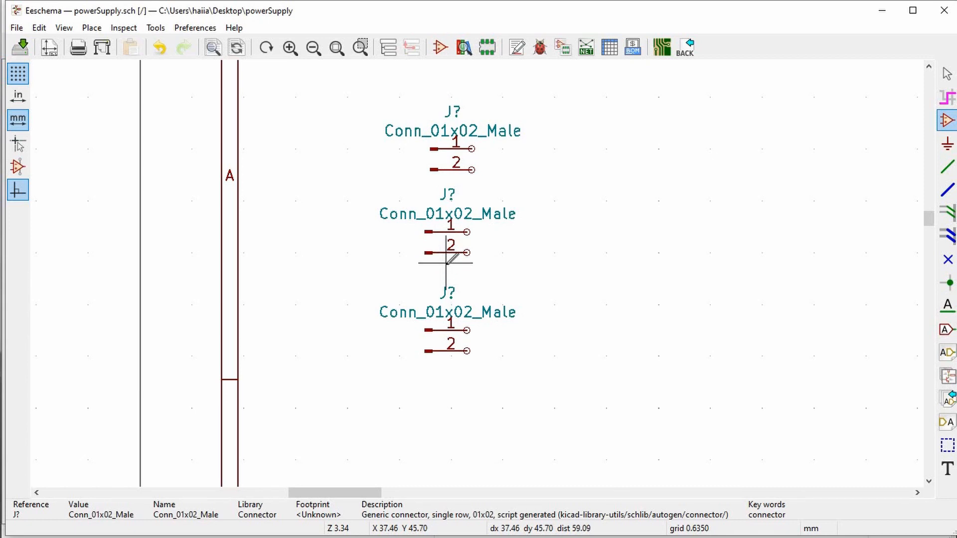
Step: Start adding a symbol beside the lowest connector, filter the libraries by "diode" and choose the pspice DIODE symbol
middle_drag(530, 362, 545, 274)
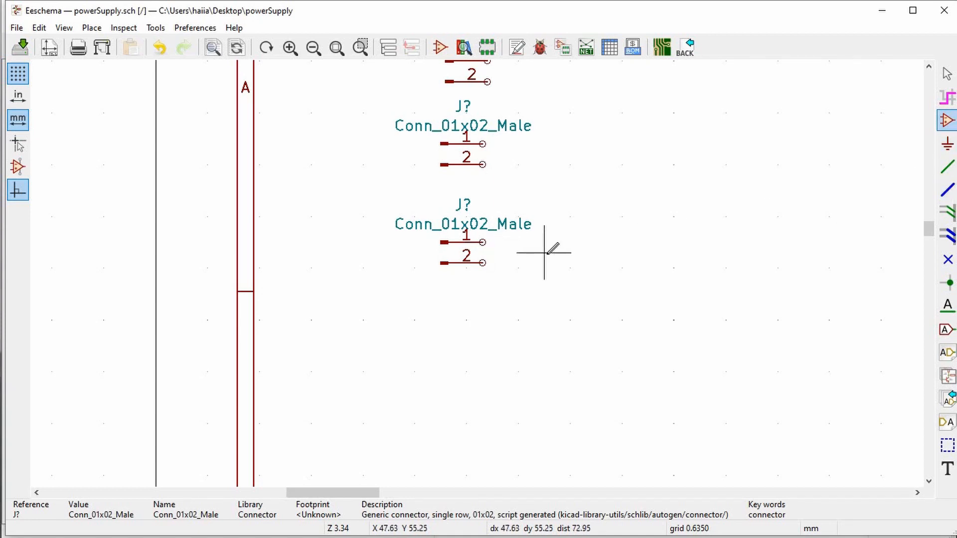
click(546, 255)
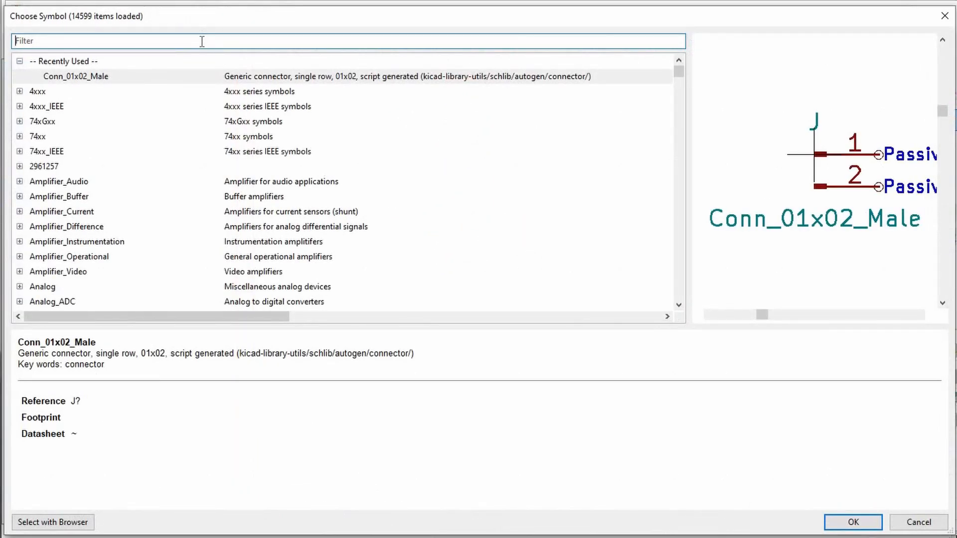
text(diode)
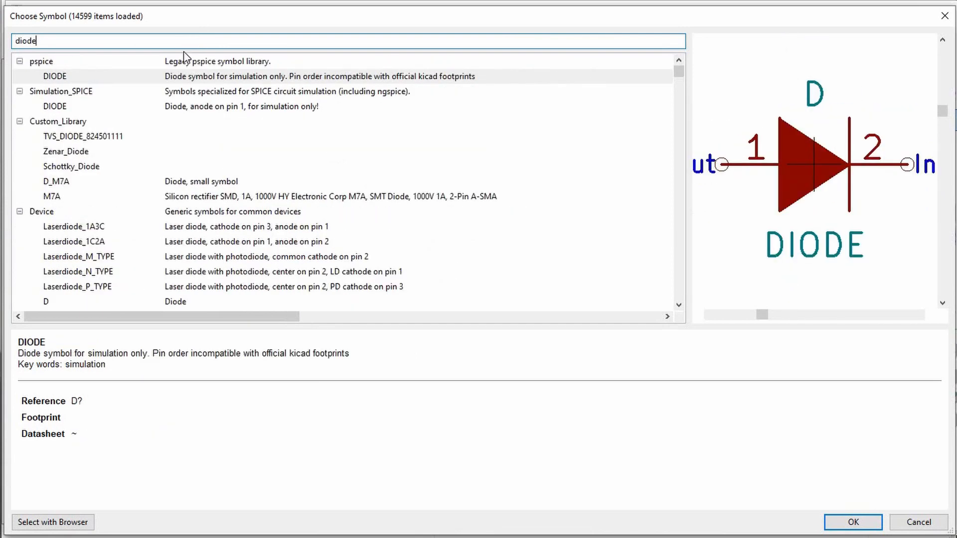
click(189, 80)
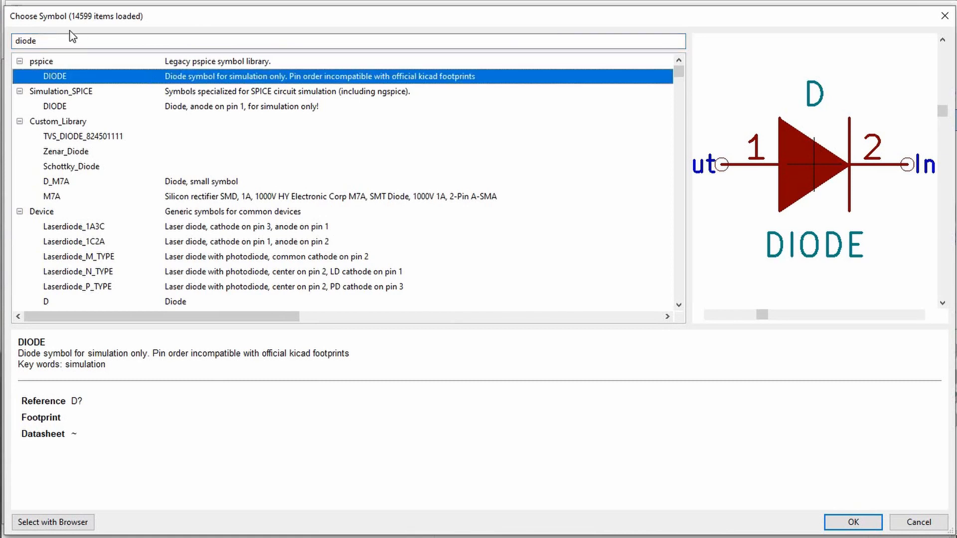
click(852, 521)
Step: Rotate the diode until it points upward with pin 2 on top, and place it to the right of the lowest connector
scroll(618, 232, down, 1)
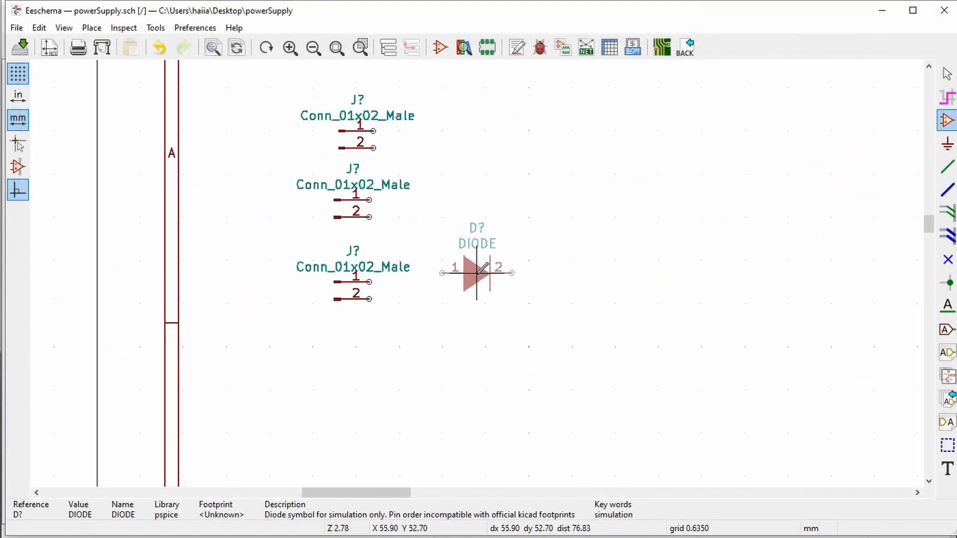
key(r)
key(r)
key(r)
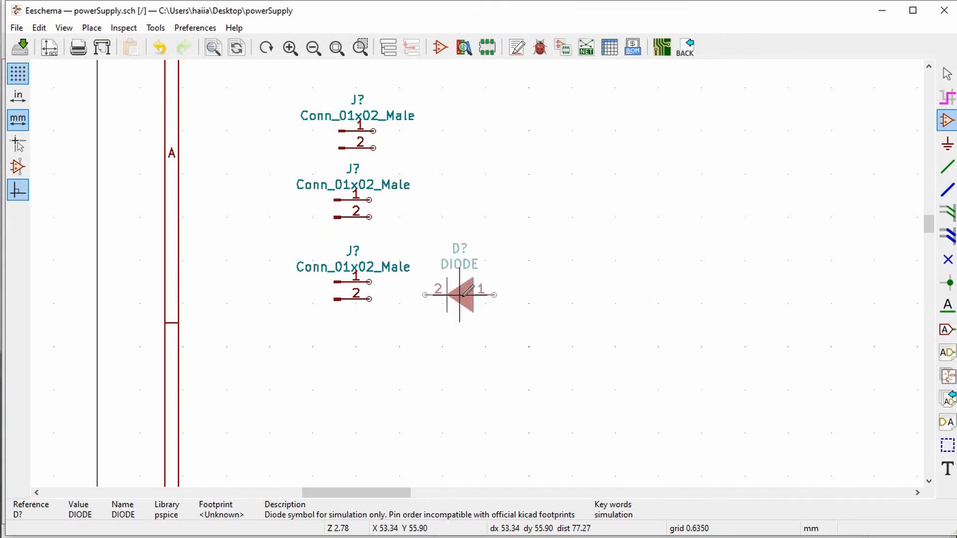
click(512, 308)
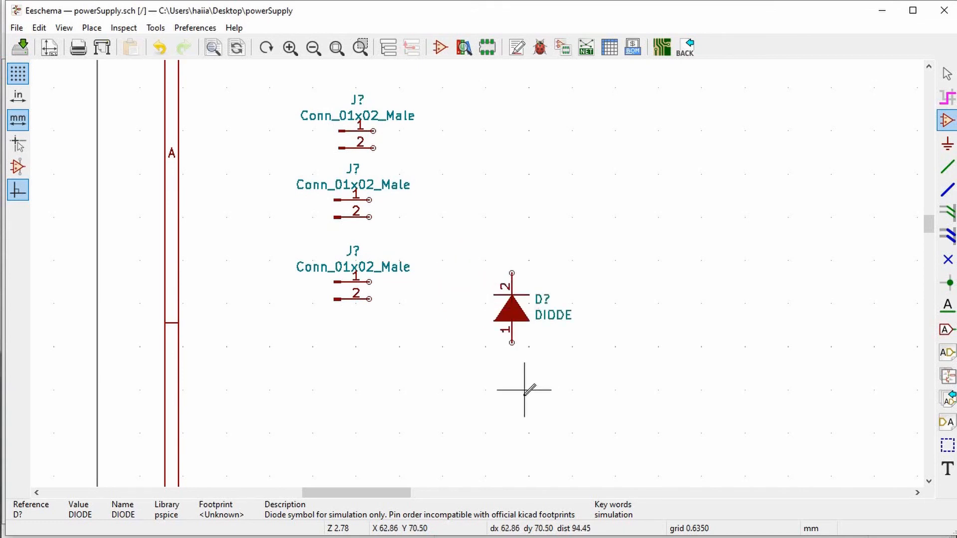
Step: Add a second DIODE symbol, rotate it to point upward, and place it directly below the first diode
click(525, 394)
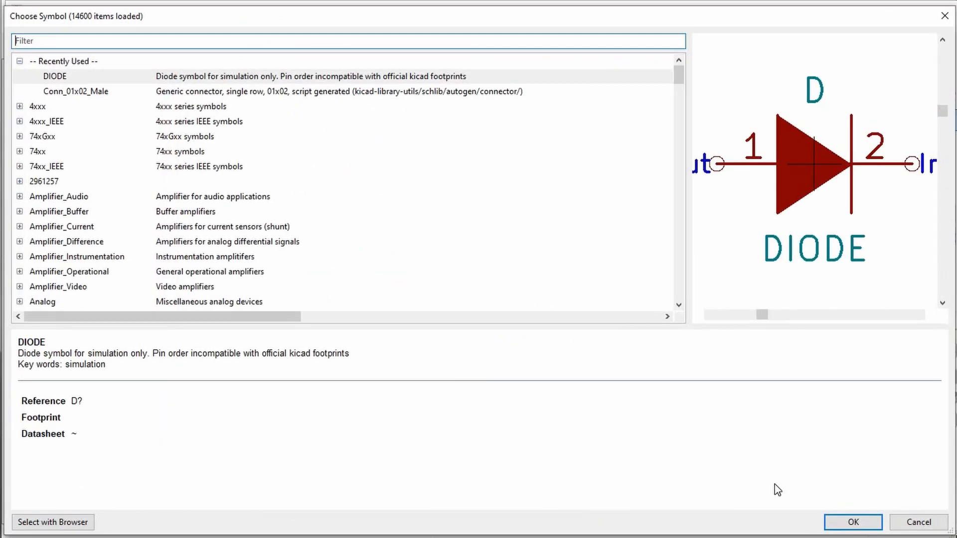
click(840, 528)
key(r)
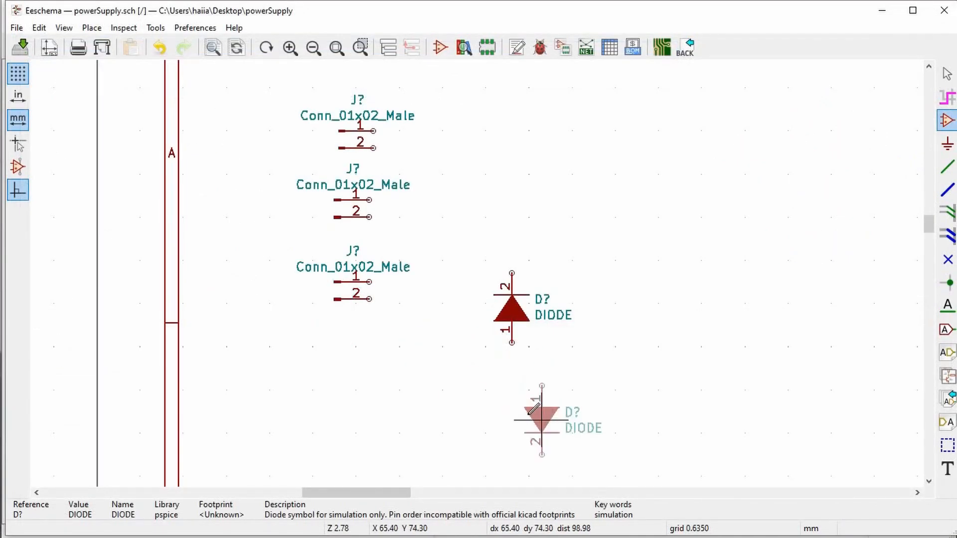
key(r)
key(r)
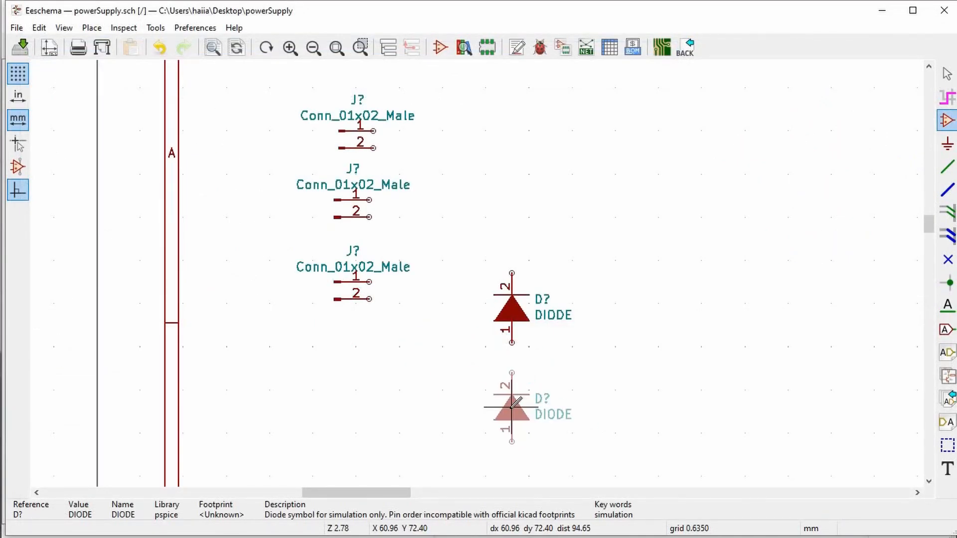
click(512, 408)
Step: Place two more upward-pointing DIODE symbols to the right of the existing pair, completing a two-by-two diode arrangement
click(620, 288)
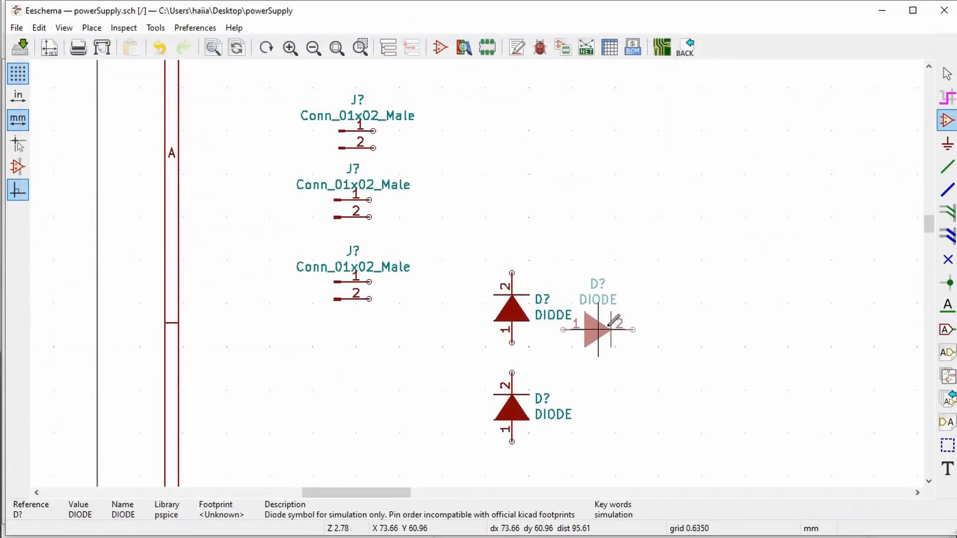
key(r)
key(r)
key(r)
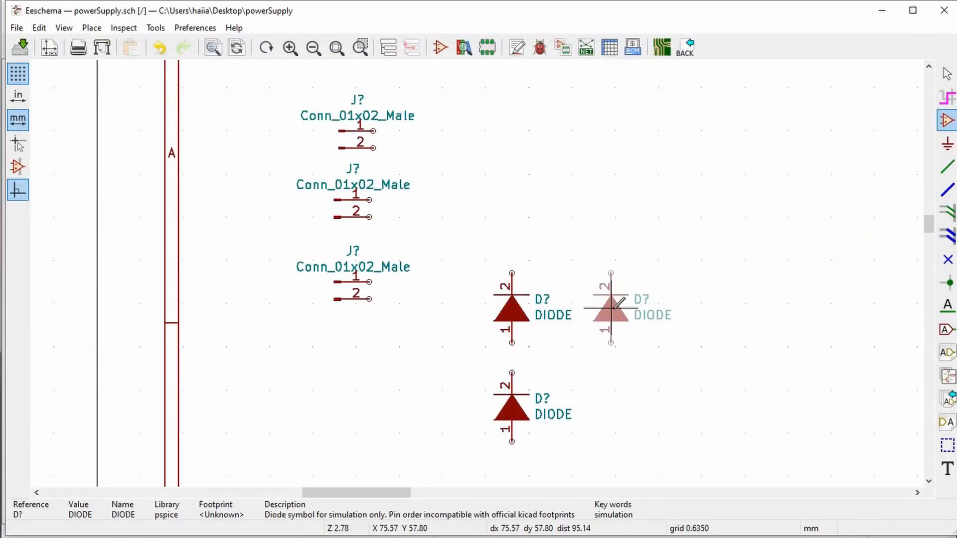
click(624, 308)
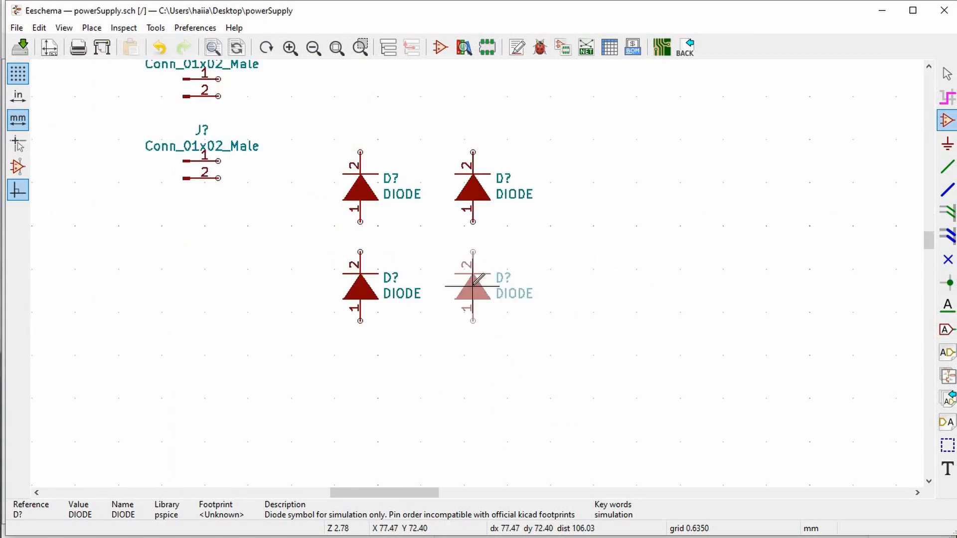
click(473, 286)
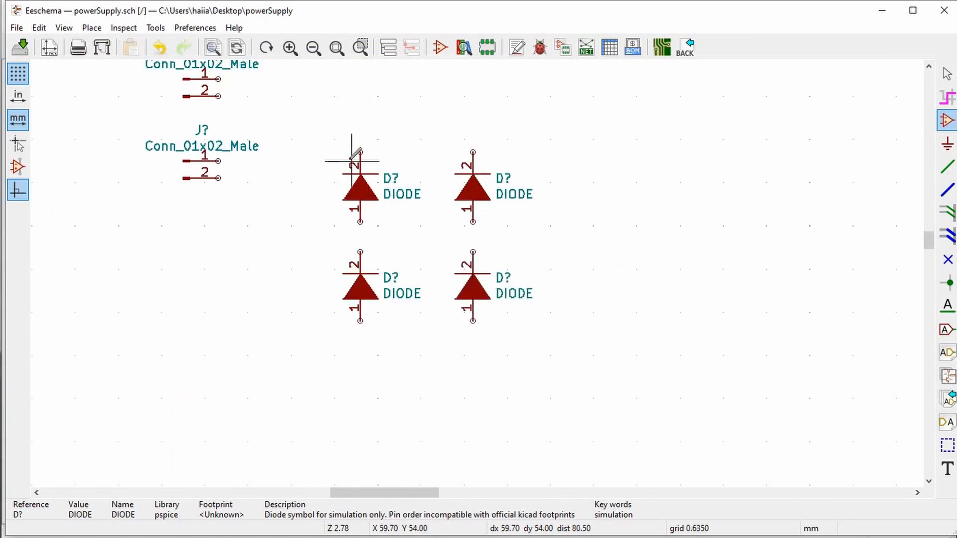
Step: Wire pin 2 of the upper-left diode straight across to pin 2 of the upper-right diode
scroll(349, 156, up, 1)
click(947, 167)
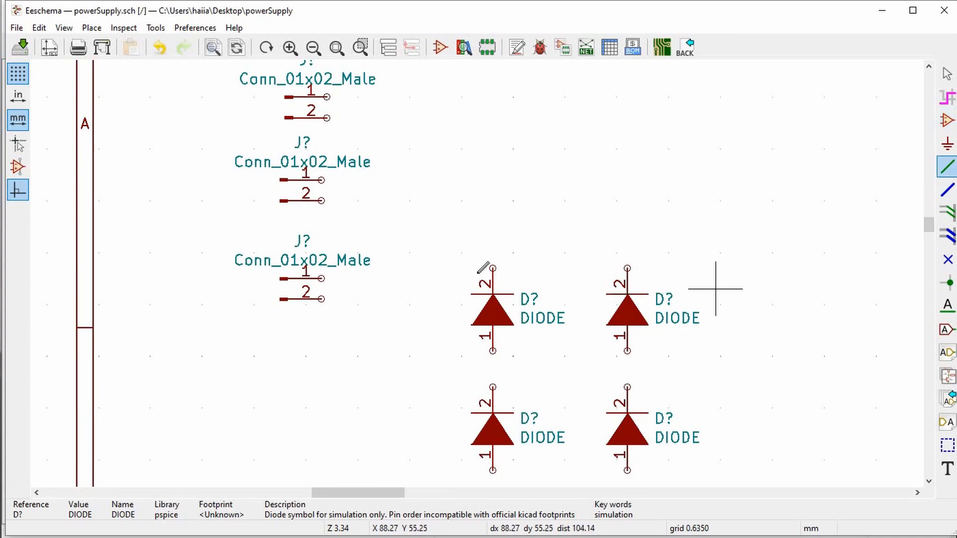
scroll(716, 278, down, 1)
scroll(484, 268, up, 1)
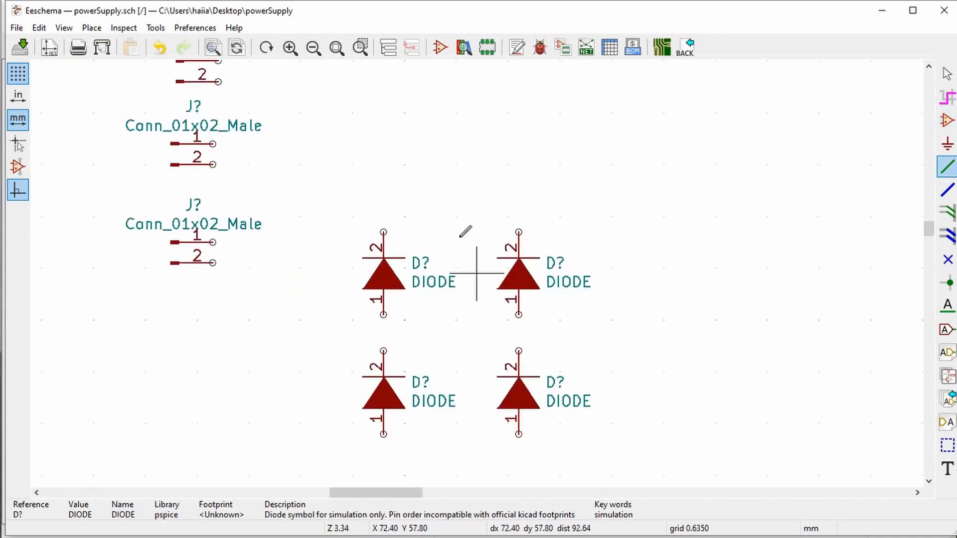
click(384, 232)
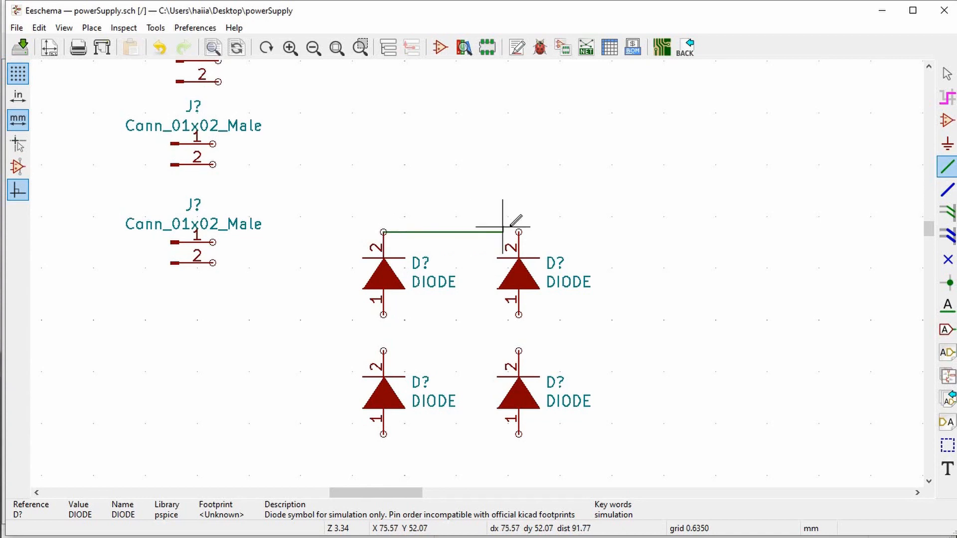
click(519, 231)
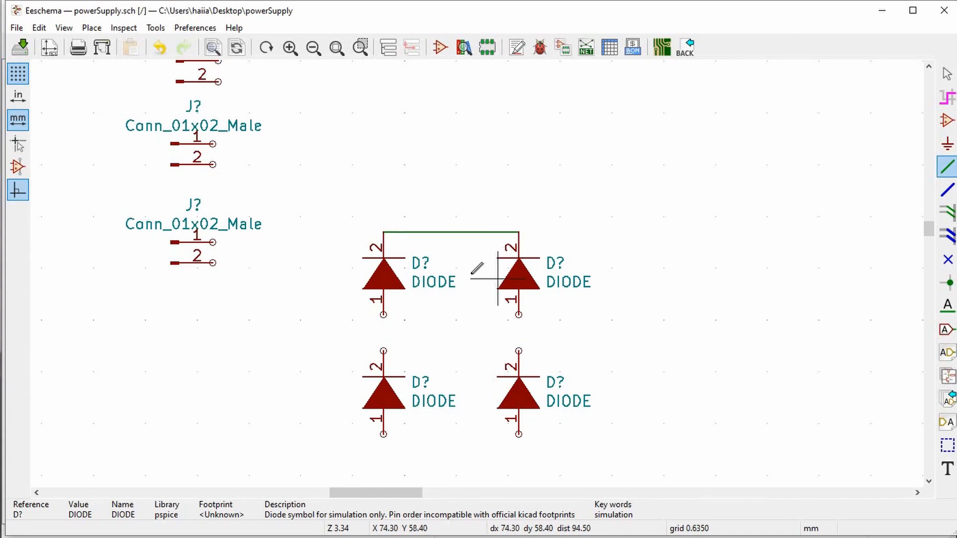
Step: Wire pin 1 of the lower-left diode to pin 1 of the lower-right diode with a U-shaped wire running below them
scroll(479, 268, down, 1)
scroll(479, 316, up, 1)
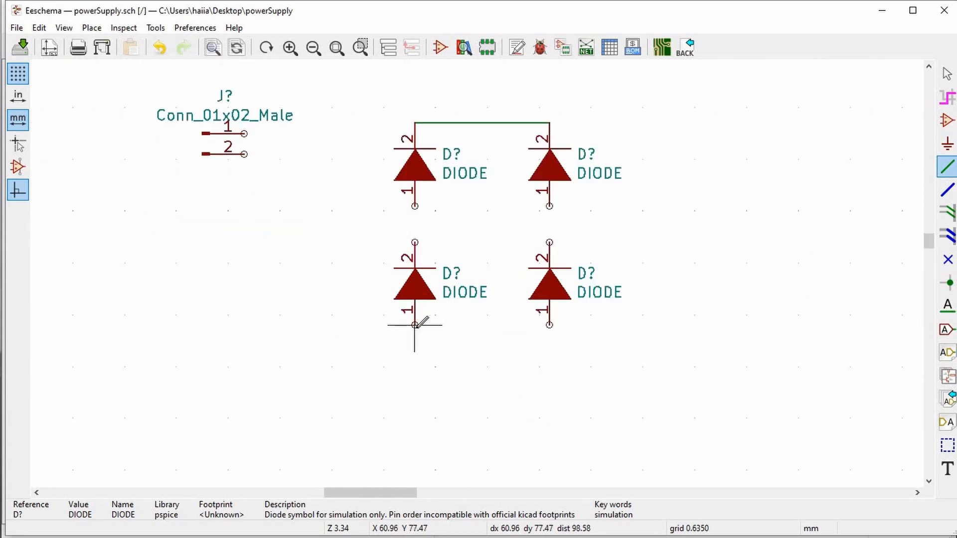
click(414, 325)
click(549, 377)
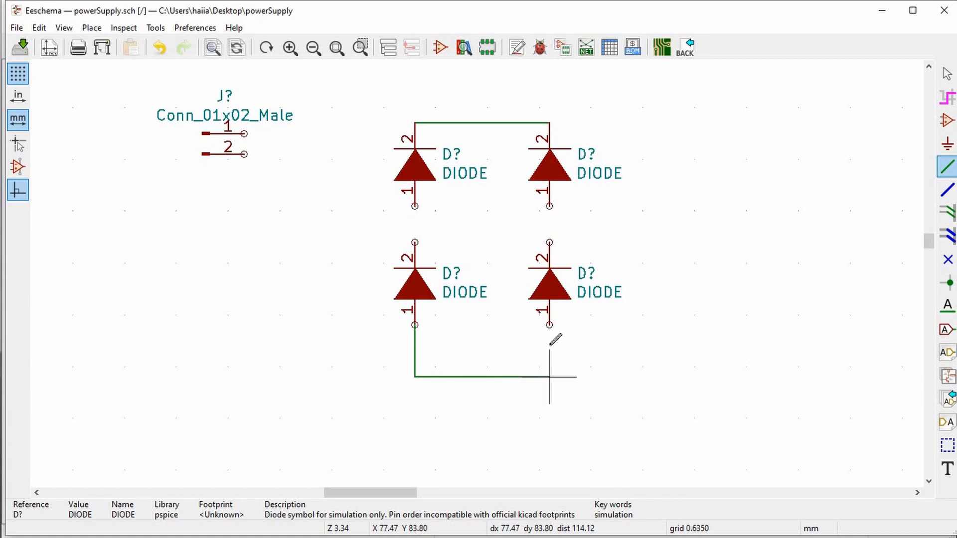
click(549, 325)
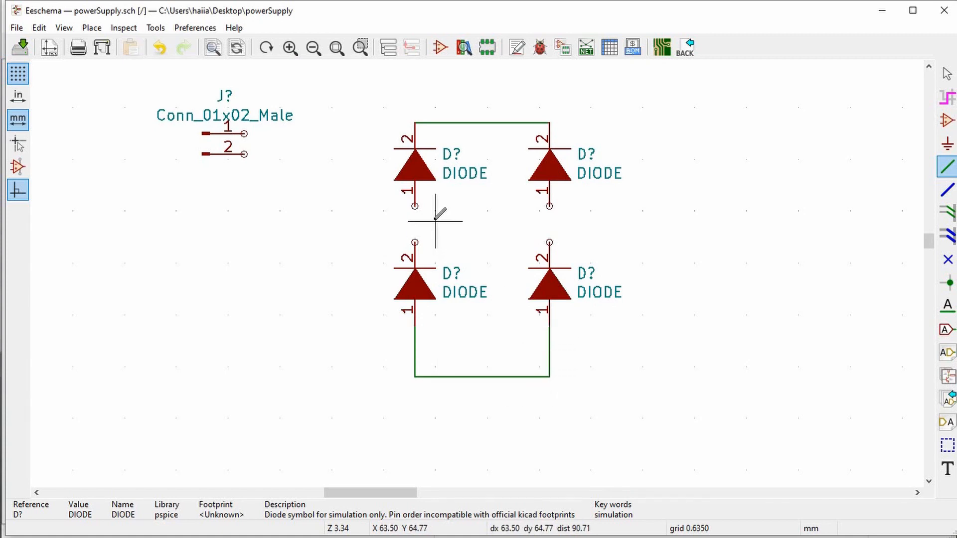
Step: Wire pin 1 of each upper diode to pin 2 of the diode directly below it
click(415, 206)
click(415, 243)
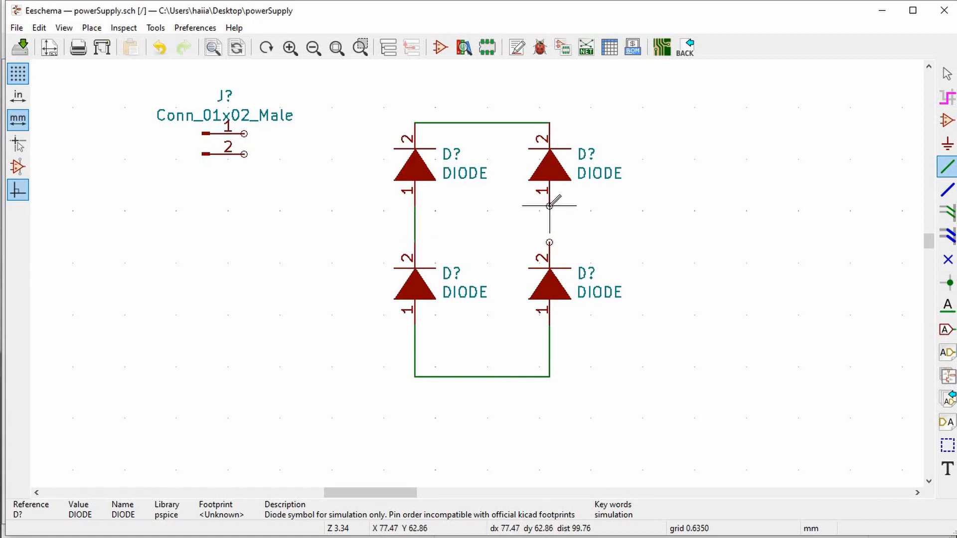
click(549, 242)
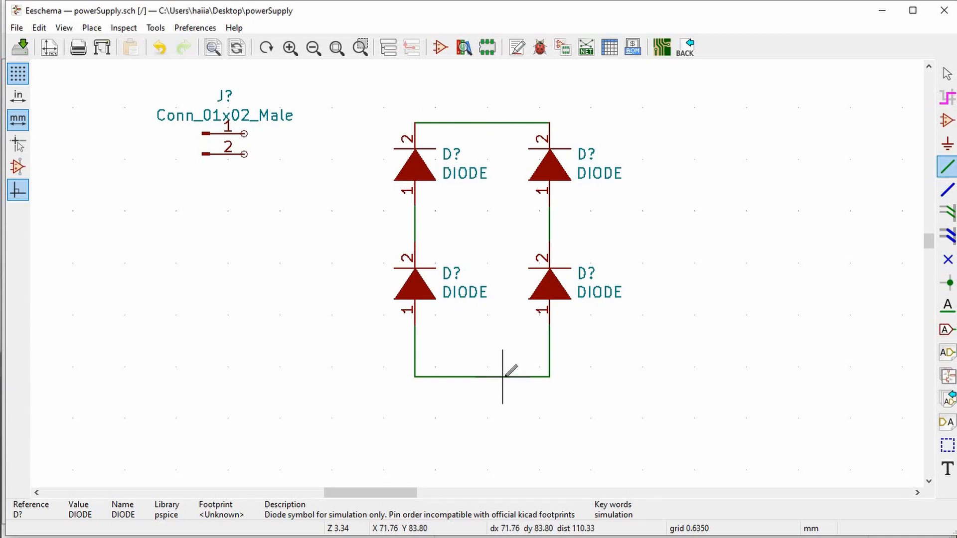
Step: Wire the midpoint between the two left-hand diodes to pin 1 of the lowest two-pin connector
click(414, 220)
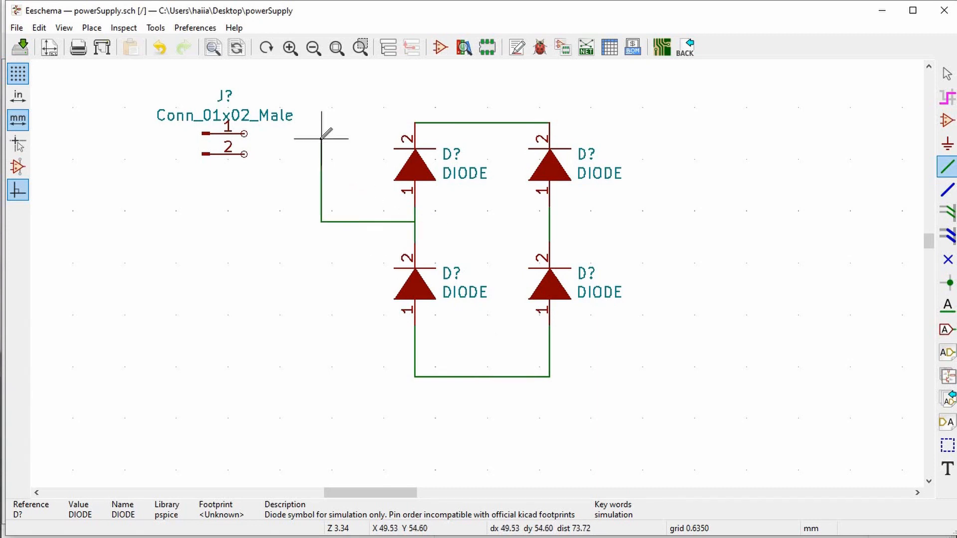
click(245, 133)
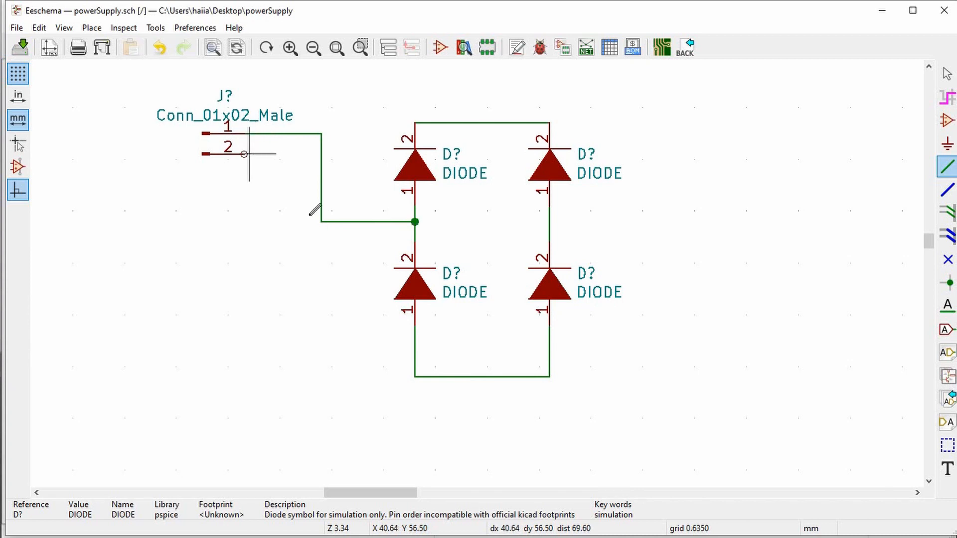
Step: Wire pin 2 of the lowest two-pin connector to the midpoint between the two right-hand diodes
click(243, 154)
click(296, 236)
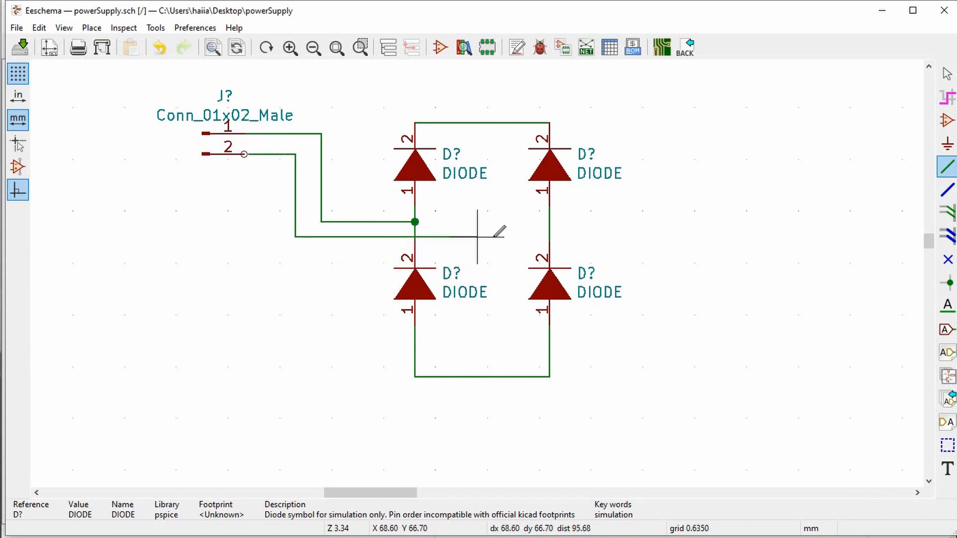
click(549, 232)
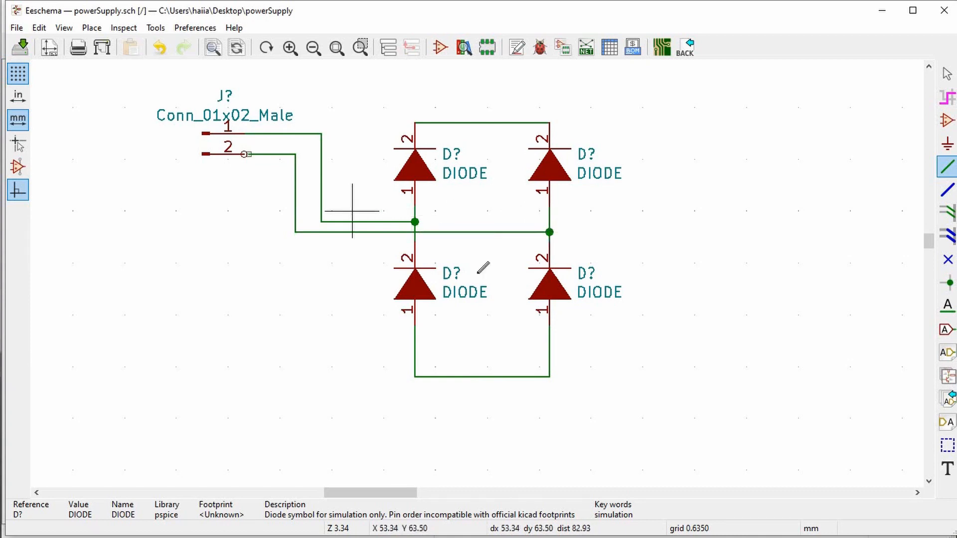
Step: Find the polarized capacitor symbol CP by filtering for "capa" and place it just right of the diode bridge
scroll(482, 267, down, 2)
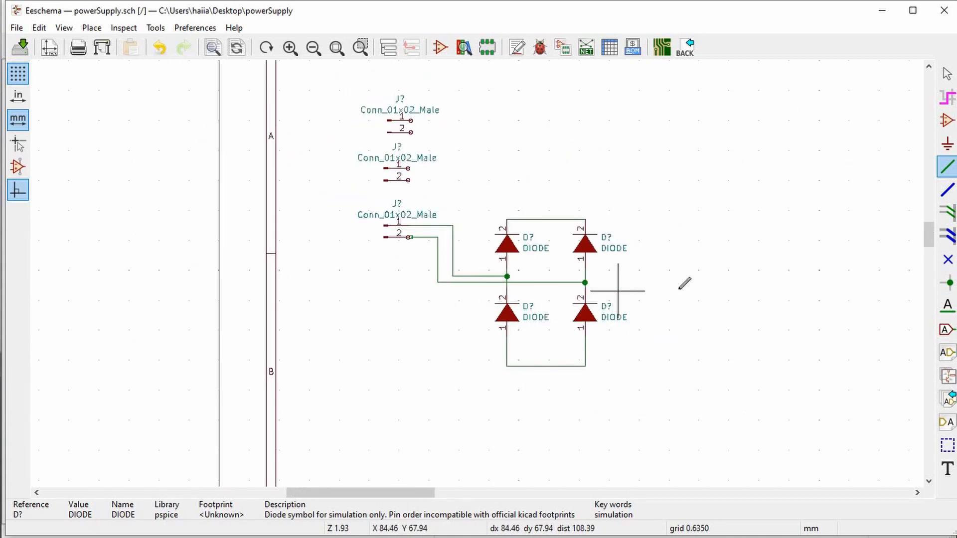
key(F4)
scroll(155, 211, up, 4)
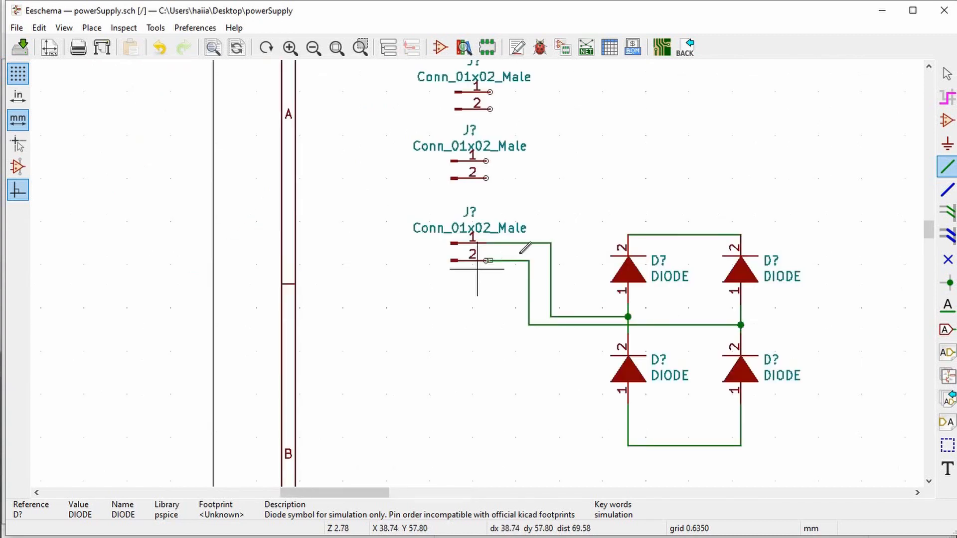
scroll(477, 285, down, 3)
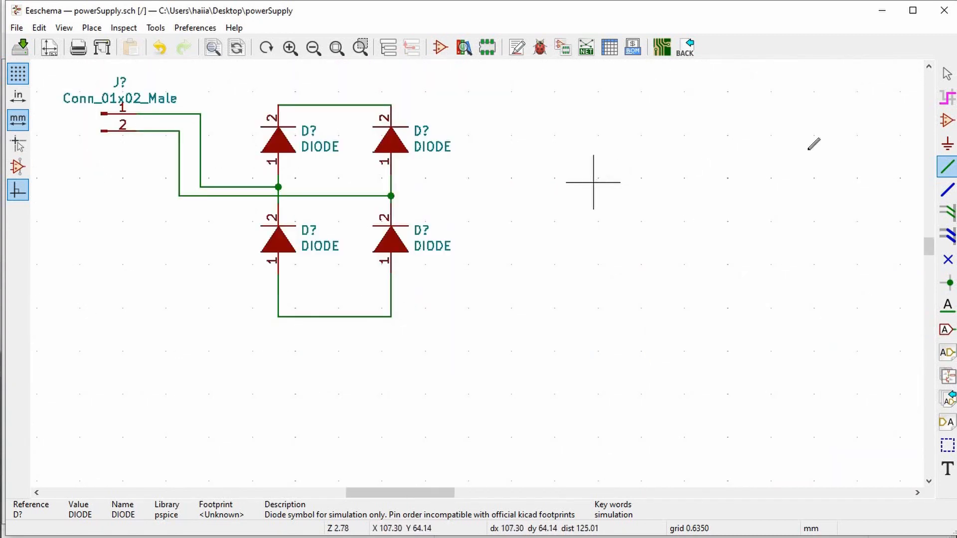
click(947, 120)
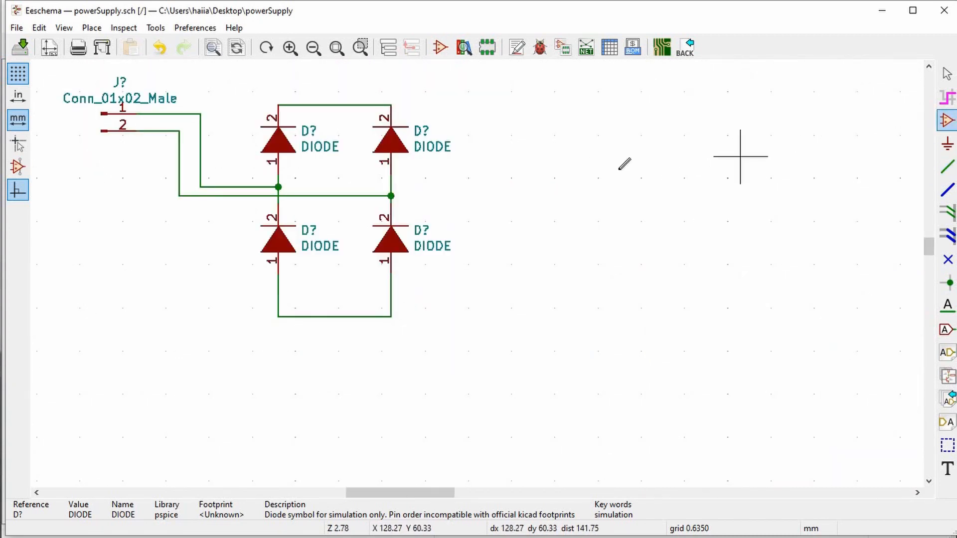
click(585, 175)
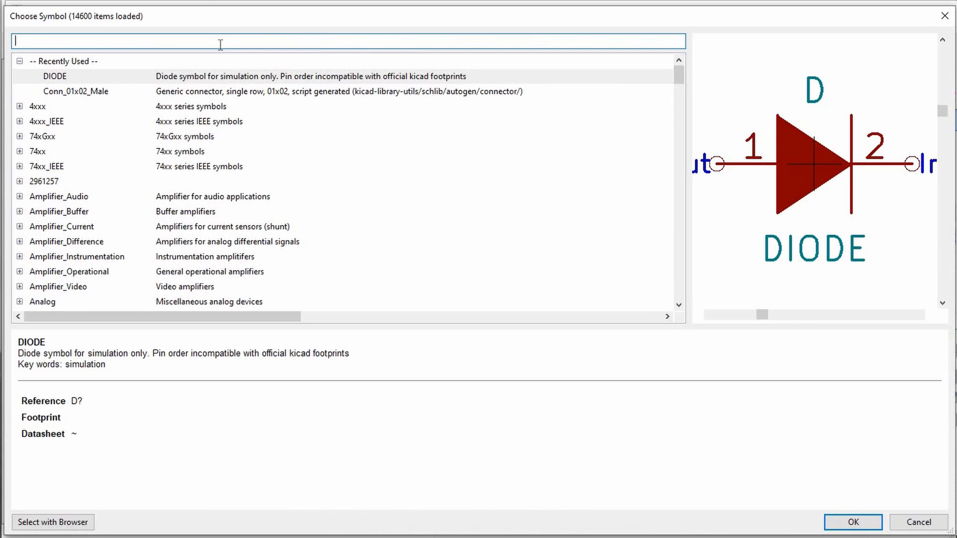
text(capa)
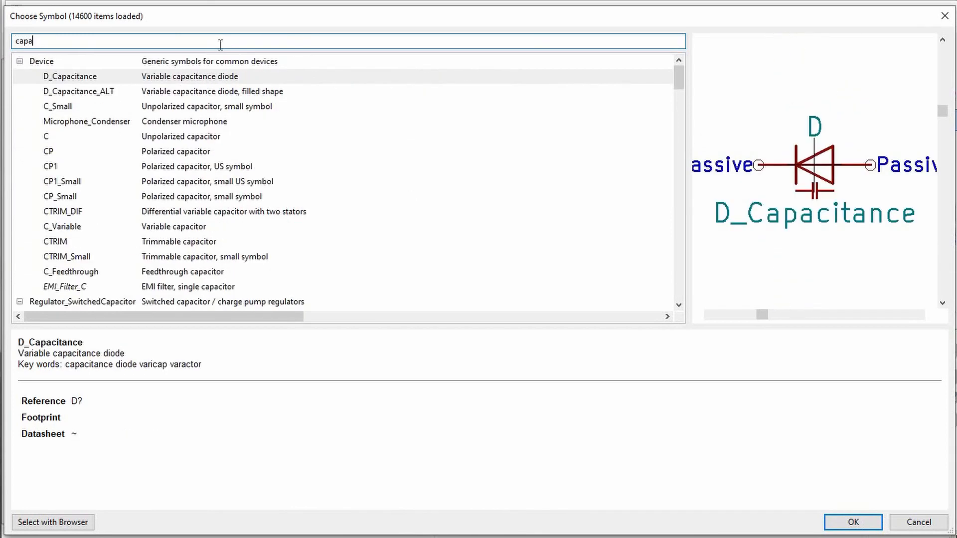
click(169, 138)
click(172, 155)
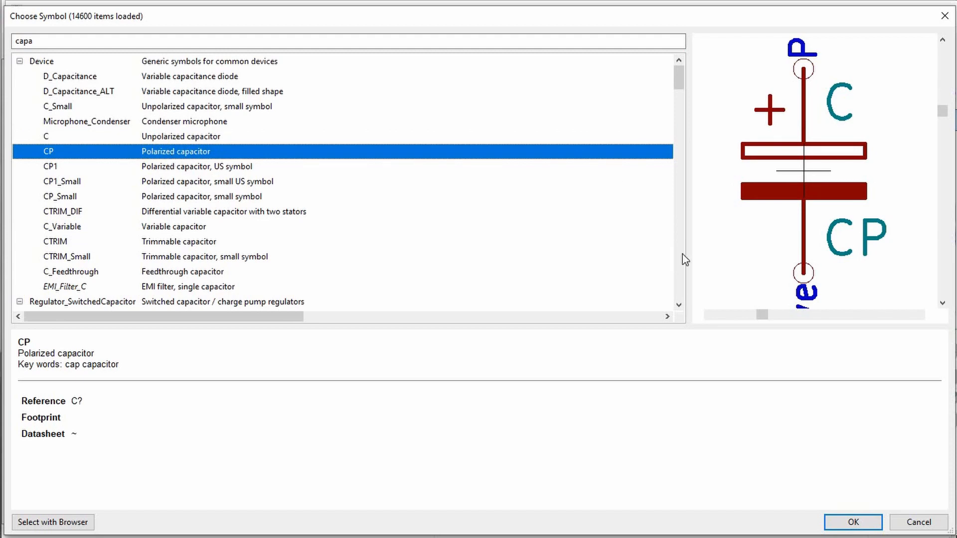
click(877, 522)
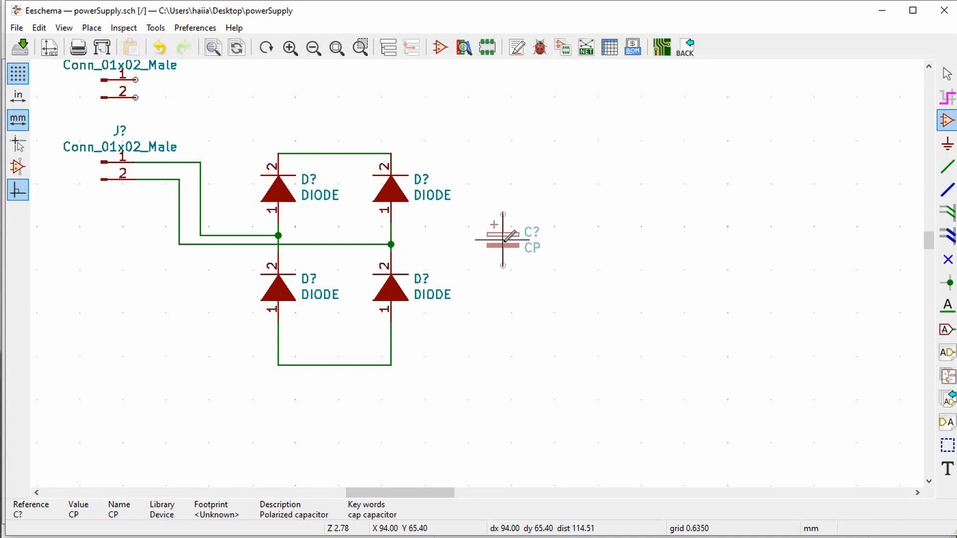
click(503, 240)
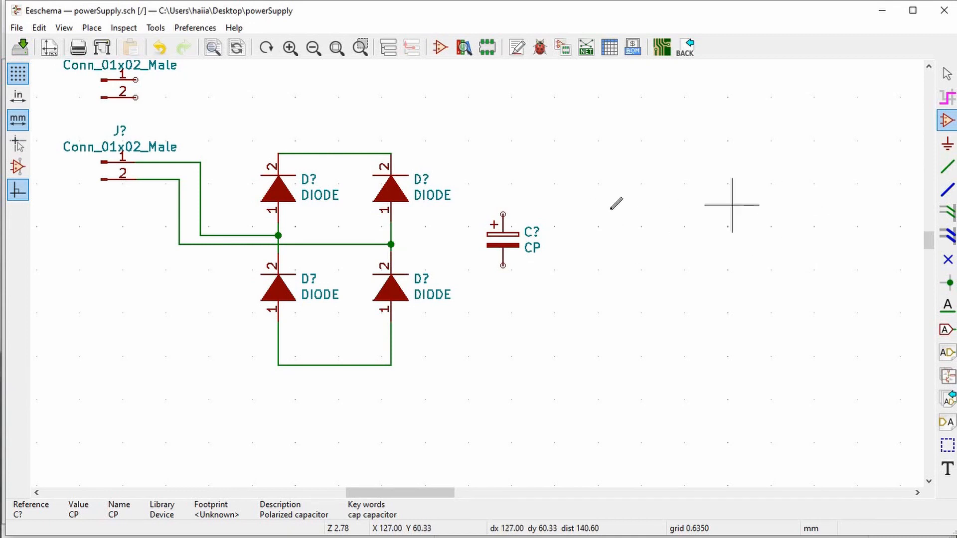
Step: Find the L7805 linear regulator by filtering for "780" and place it above and to the right of the capacitor
click(563, 192)
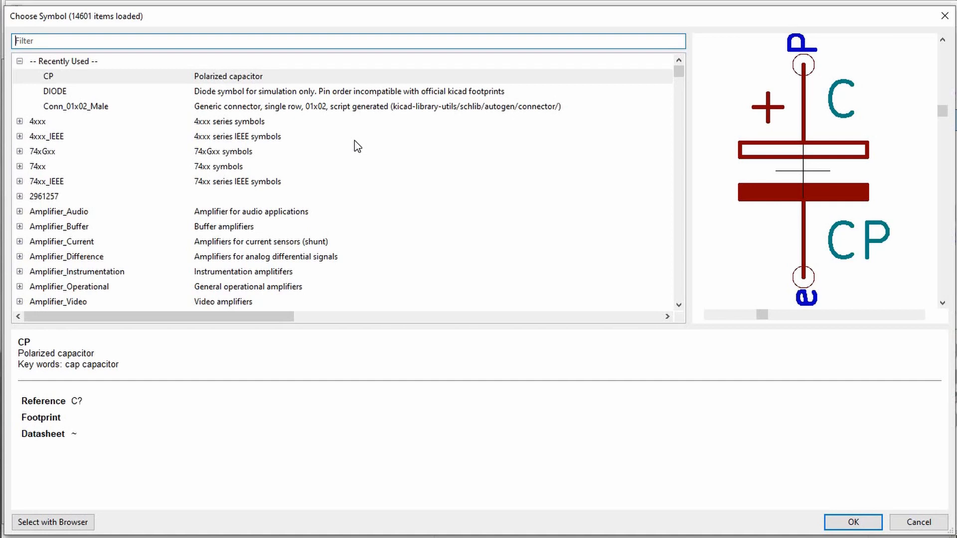
text(780)
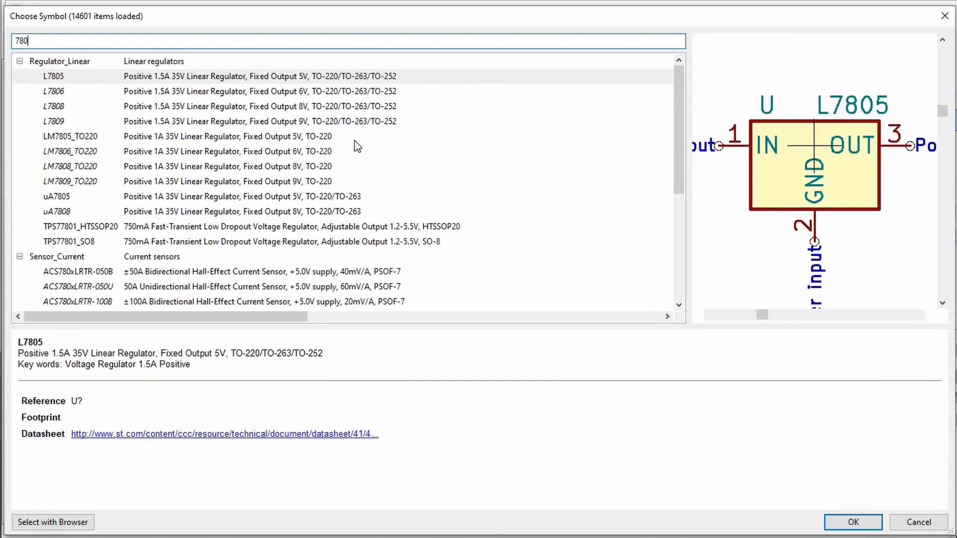
click(250, 80)
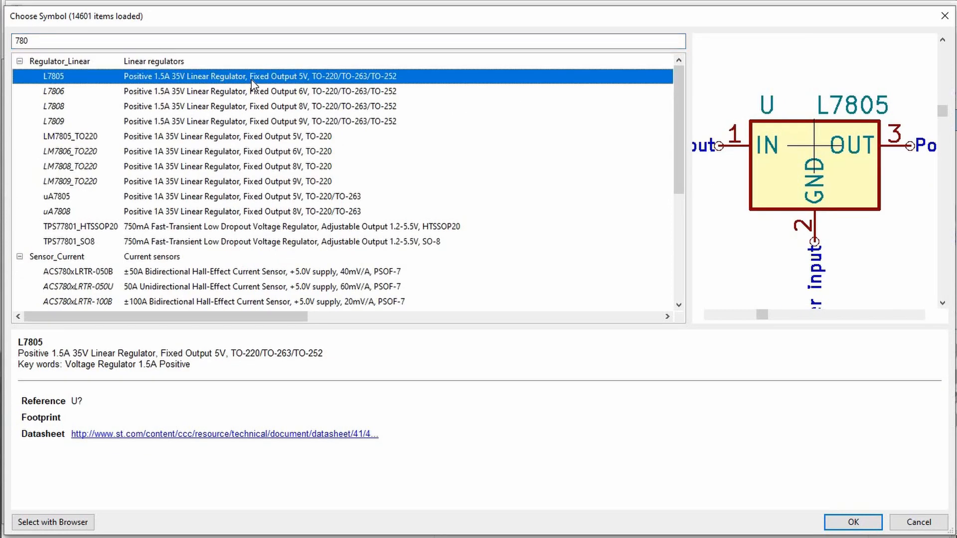
click(850, 522)
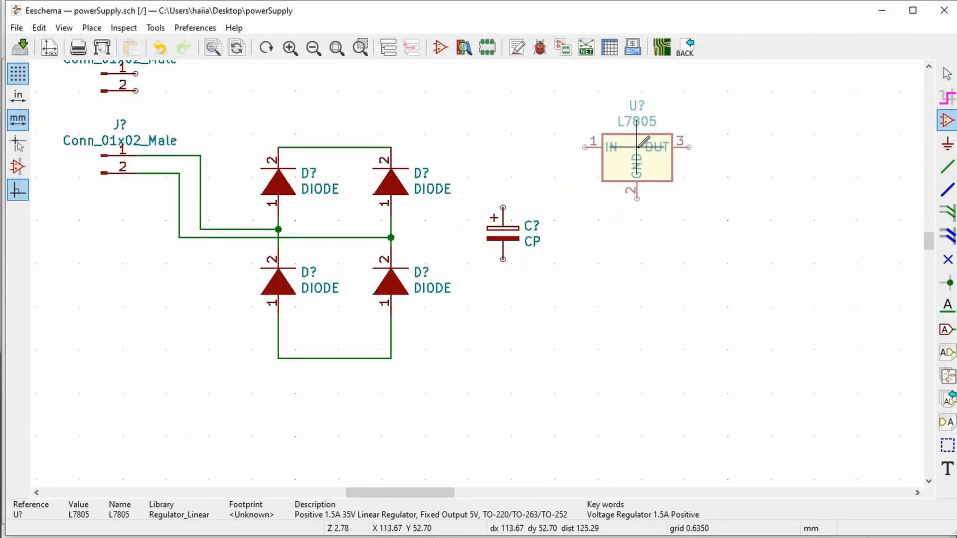
click(642, 145)
Step: Place a second polarized capacitor CP below and to the right of the L7805 regulator
scroll(486, 268, down, 1)
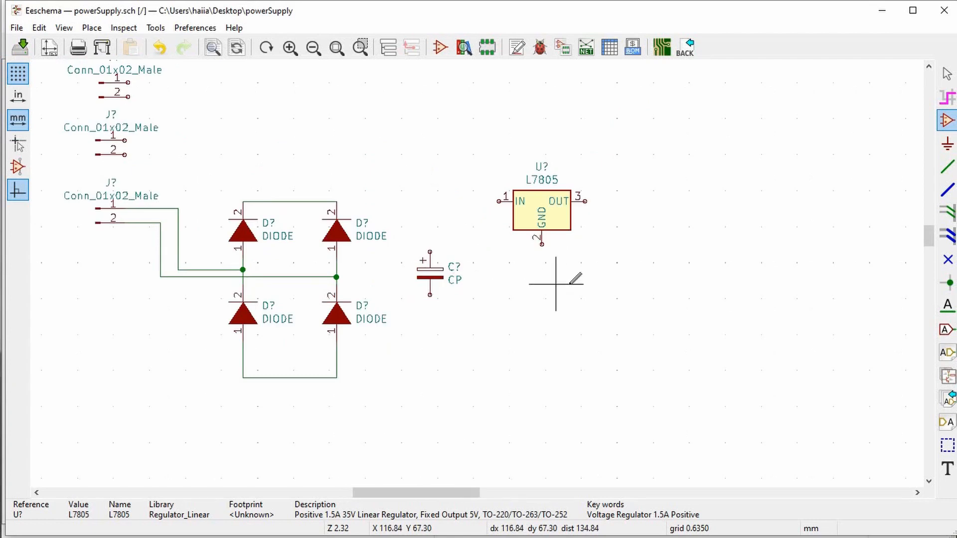
scroll(484, 268, up, 1)
right_click(490, 260)
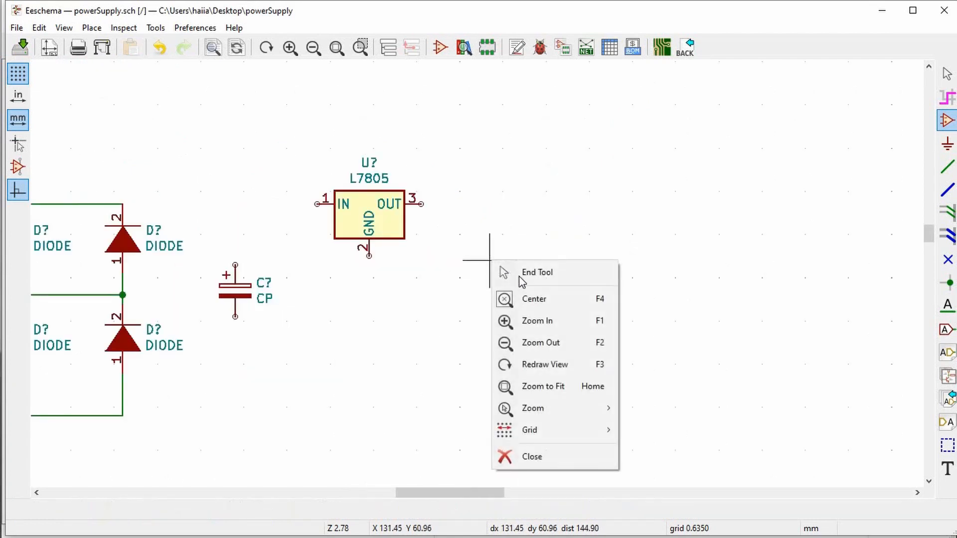
click(531, 235)
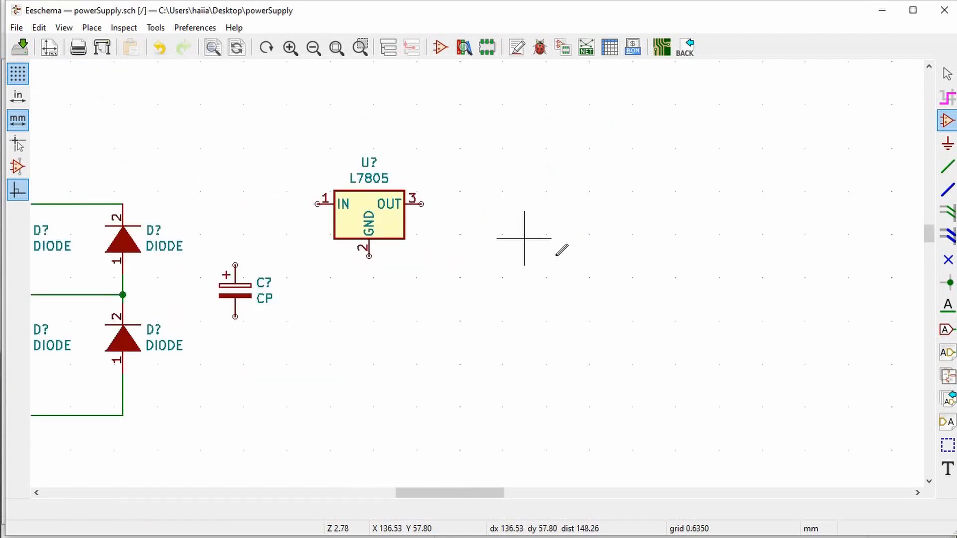
click(561, 254)
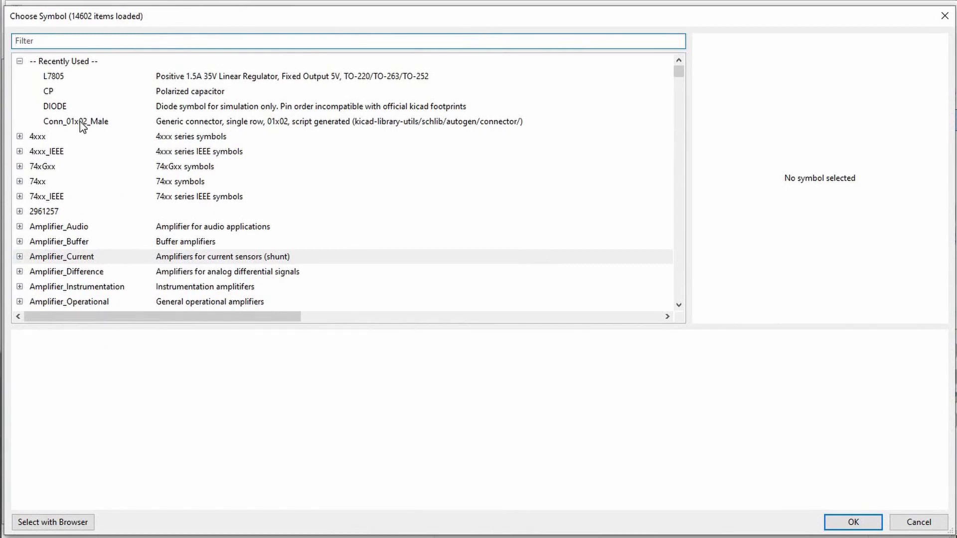
click(71, 91)
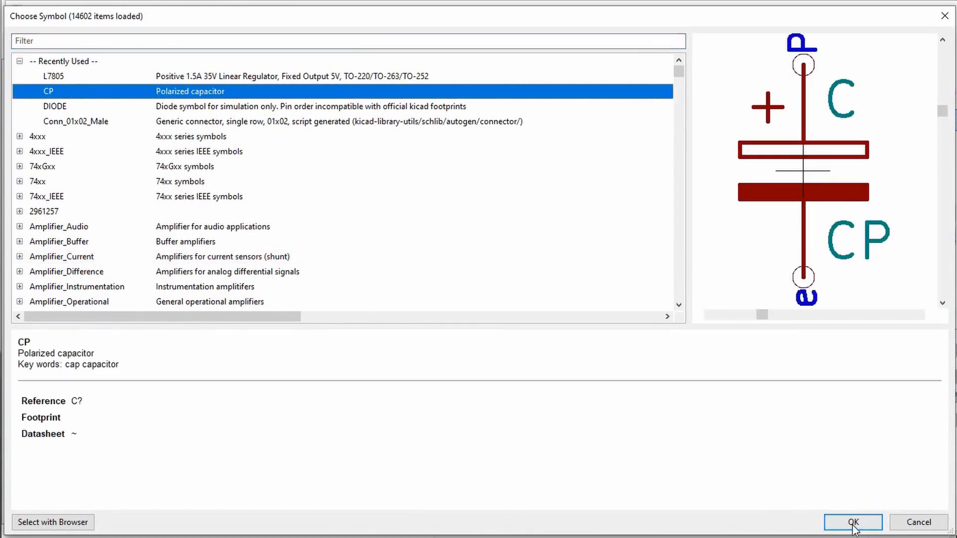
click(852, 521)
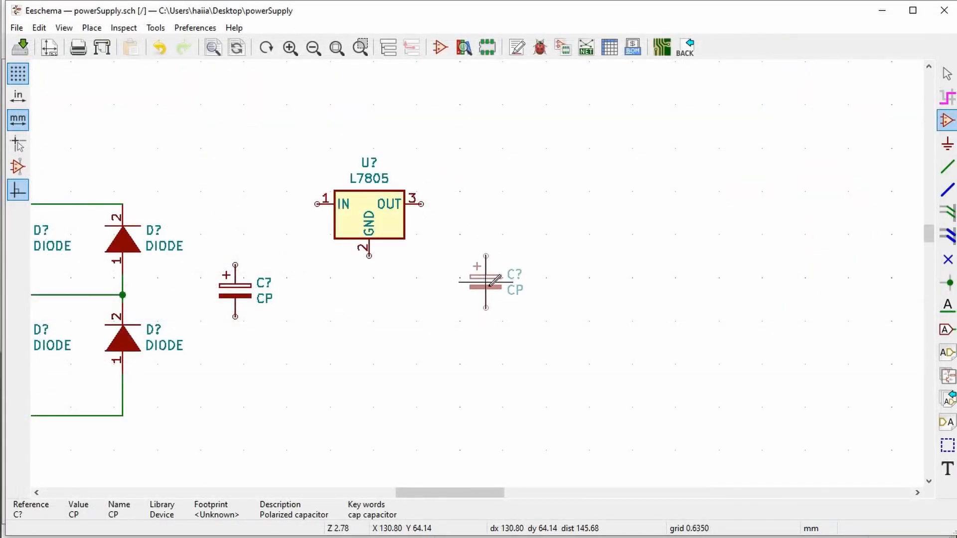
click(491, 284)
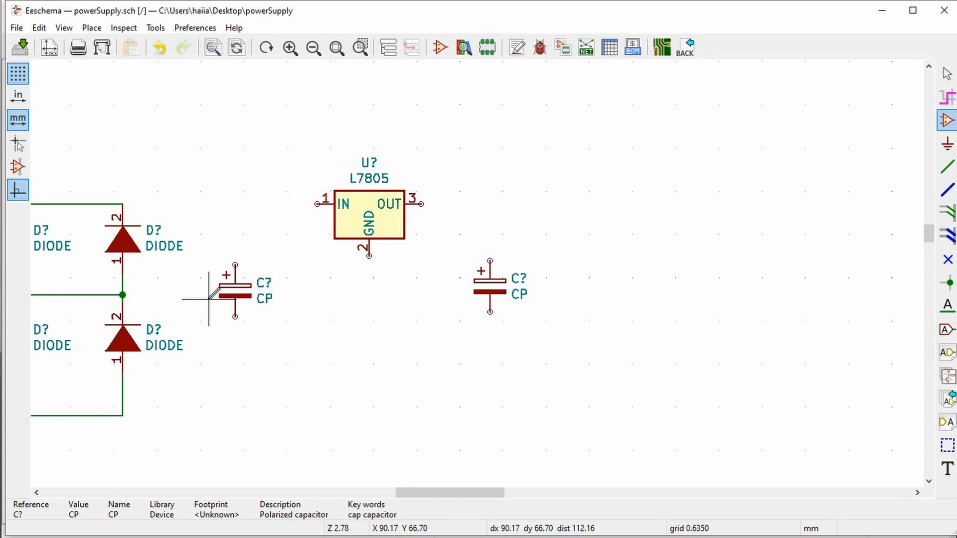
Step: Wire pin 2 of the upper-right diode straight across to the L7805's IN pin
scroll(208, 299, down, 1)
scroll(518, 281, up, 1)
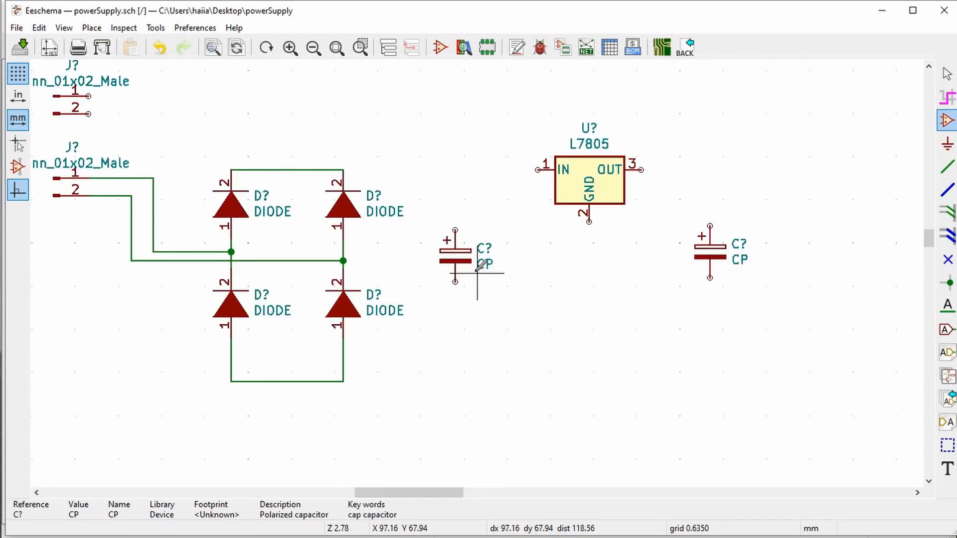
scroll(478, 273, up, 1)
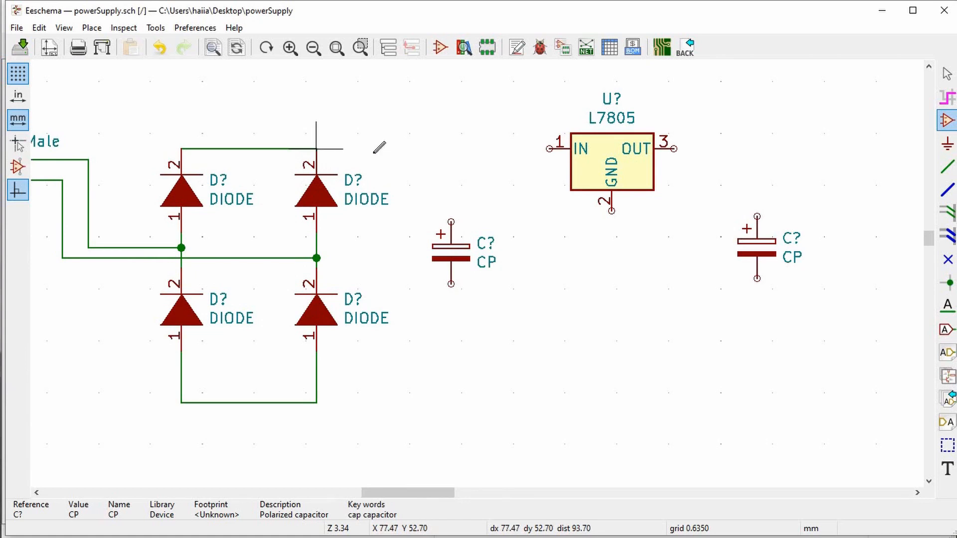
click(452, 207)
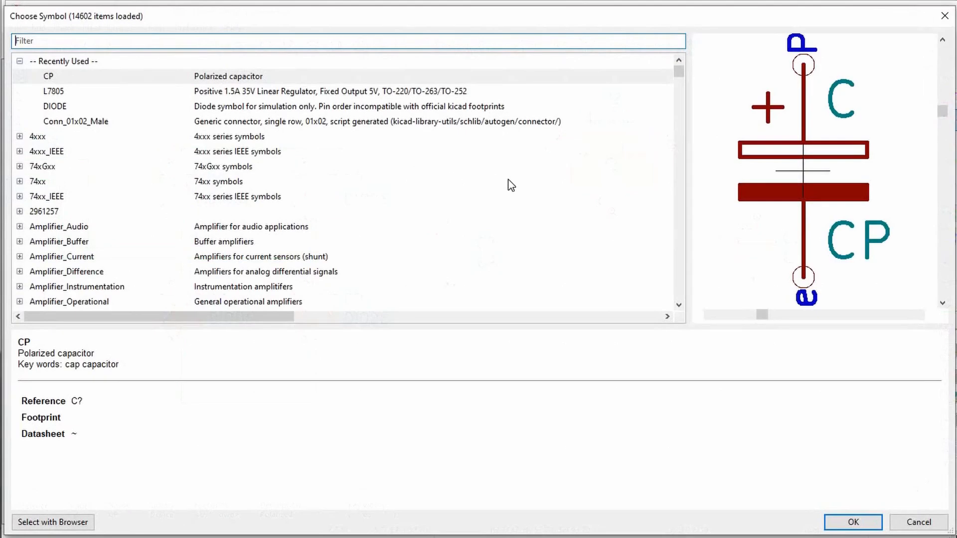
click(919, 522)
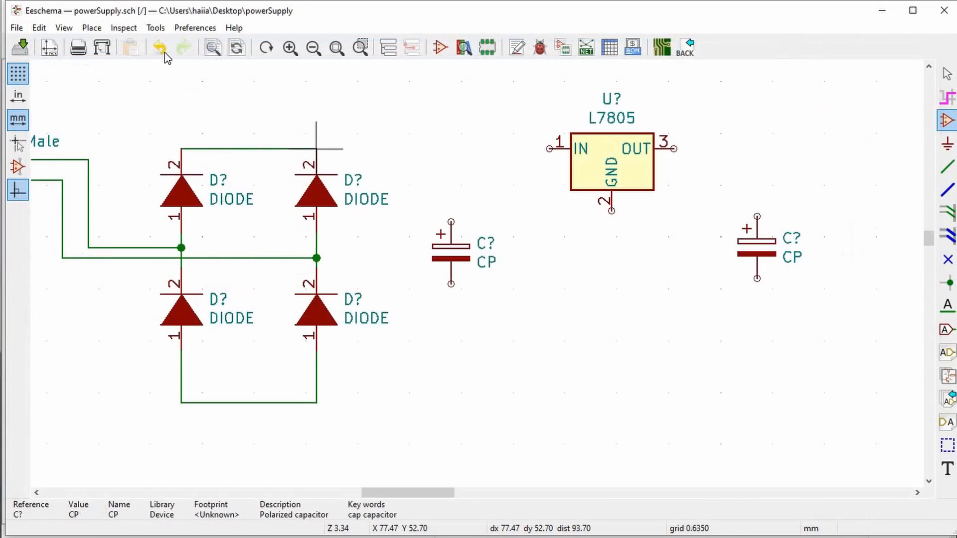
click(948, 167)
click(317, 146)
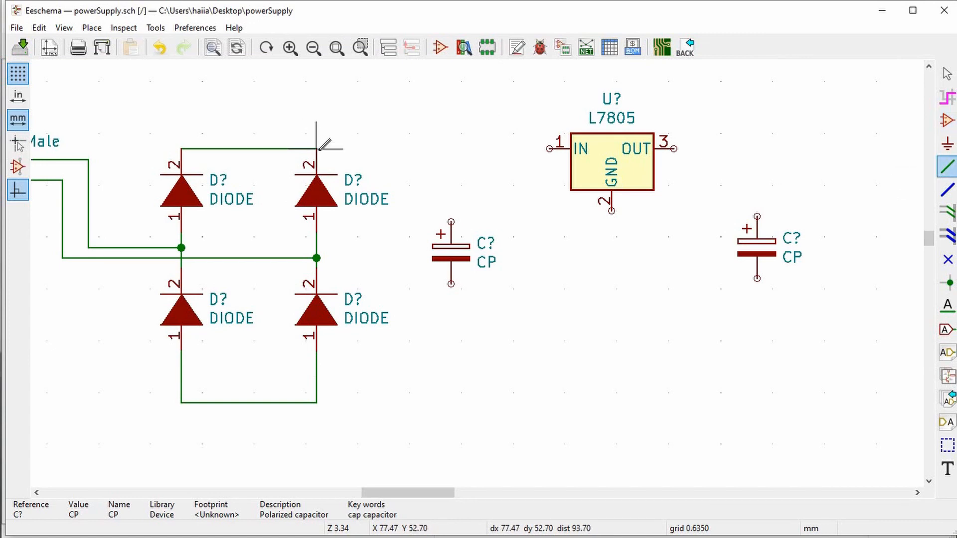
click(550, 148)
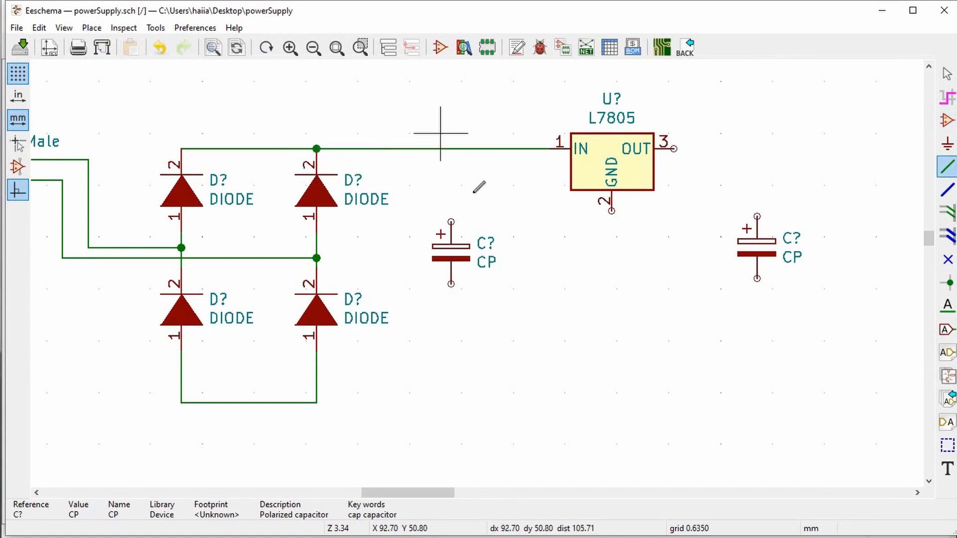
Step: Wire the first capacitor's positive pin to the regulator input line and its negative pin to the bridge's lower-right wire corner
click(451, 222)
click(452, 148)
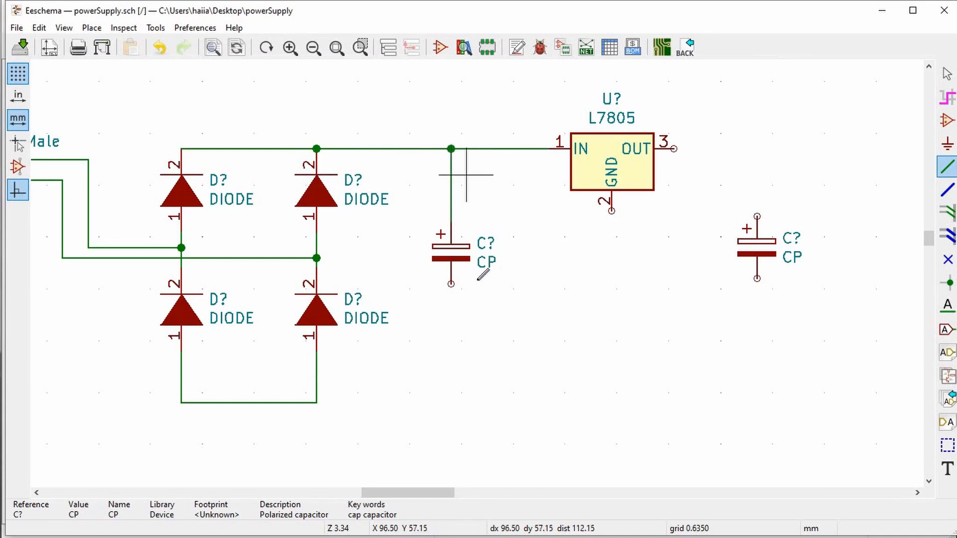
click(451, 284)
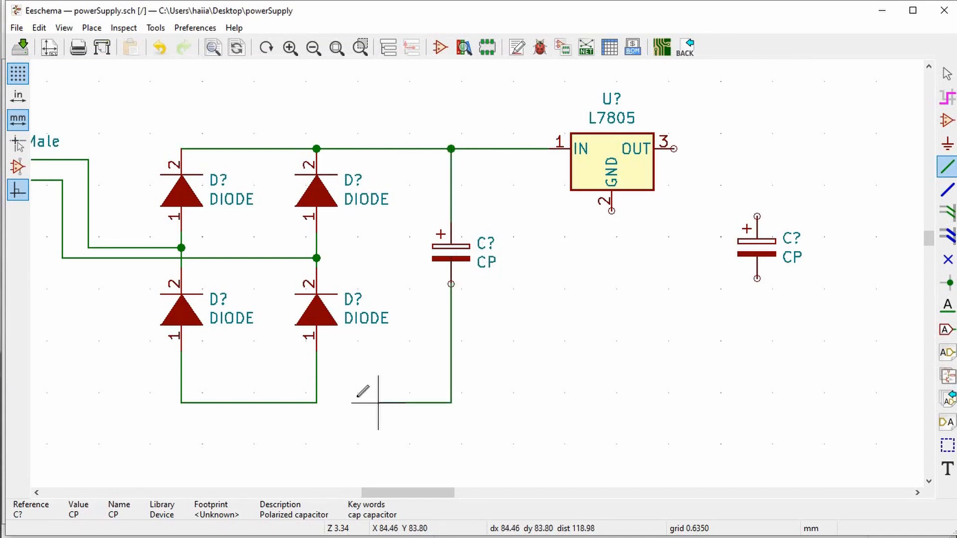
click(317, 403)
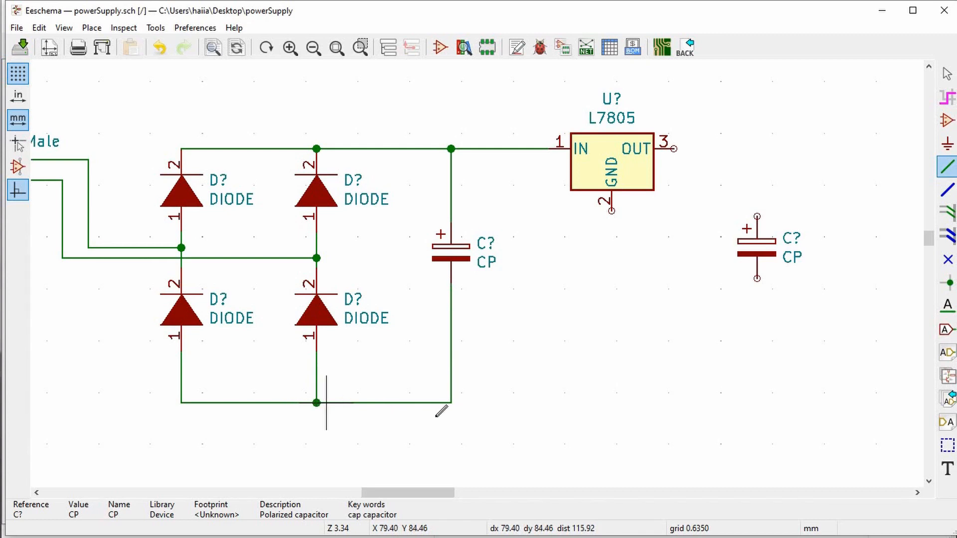
Step: Wire the second capacitor's negative pin to the first capacitor's negative wire and its positive pin to the L7805's OUT pin
click(451, 398)
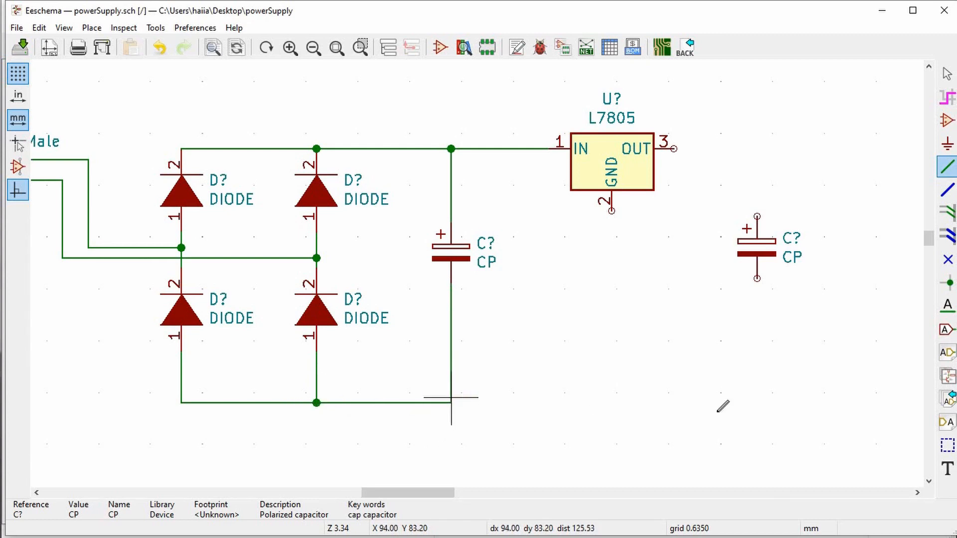
click(757, 278)
click(758, 217)
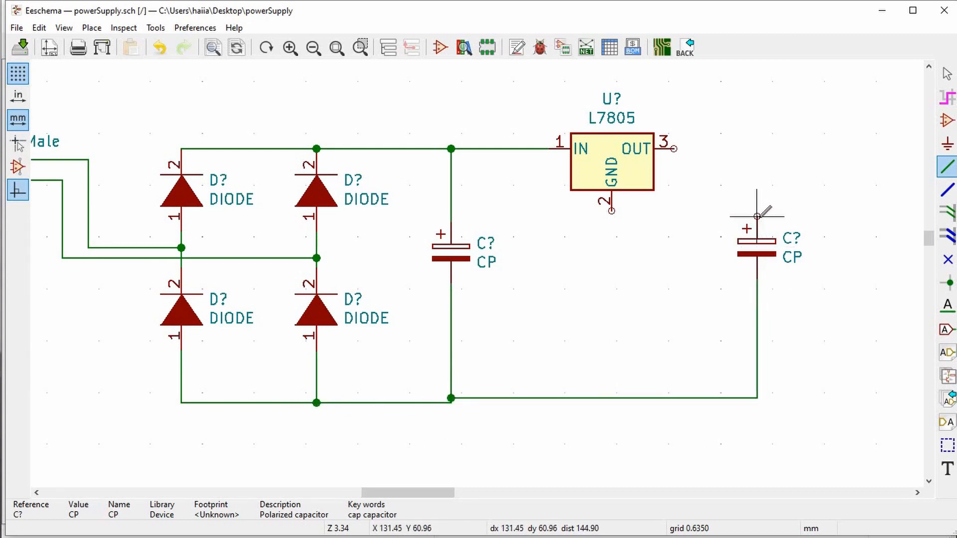
click(672, 148)
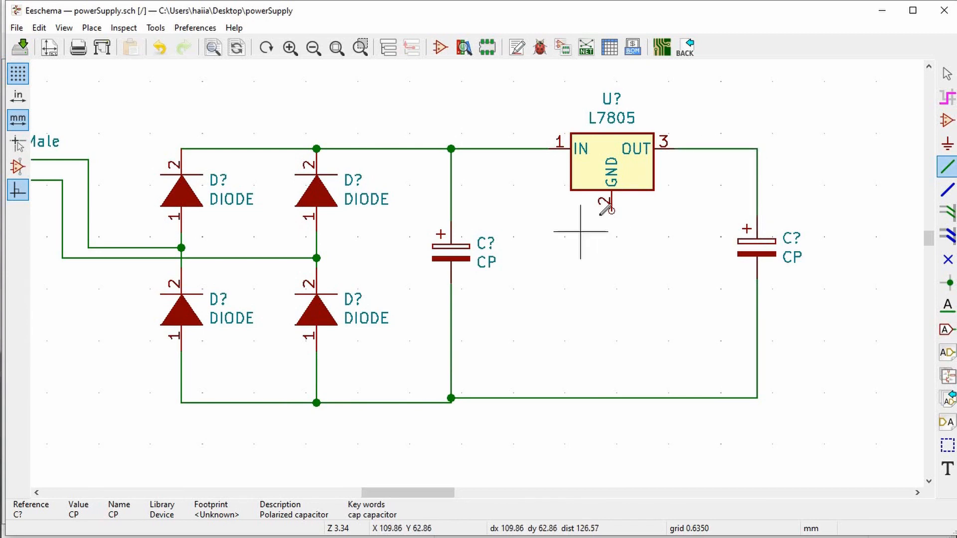
Step: Wire the L7805's GND pin straight down to the lower wire joining the two capacitors' negative pins
click(611, 211)
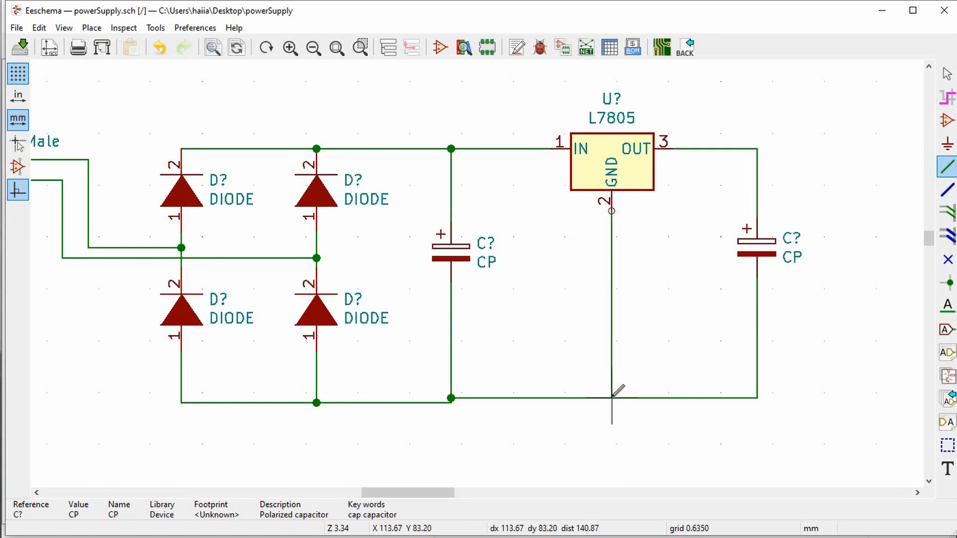
click(612, 398)
scroll(477, 273, down, 3)
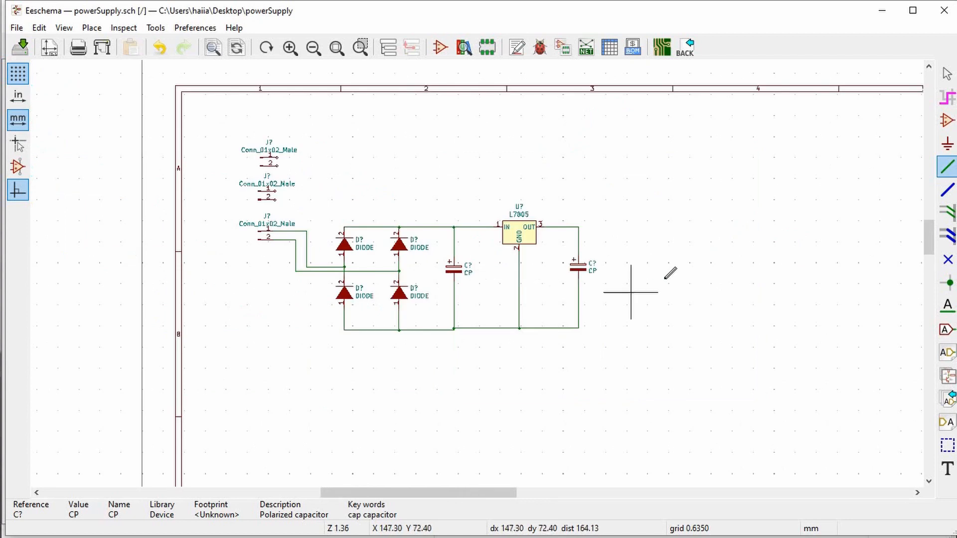
Step: Place a resistor symbol R to the right of the second capacitor, near the height of the L7805
scroll(606, 272, up, 1)
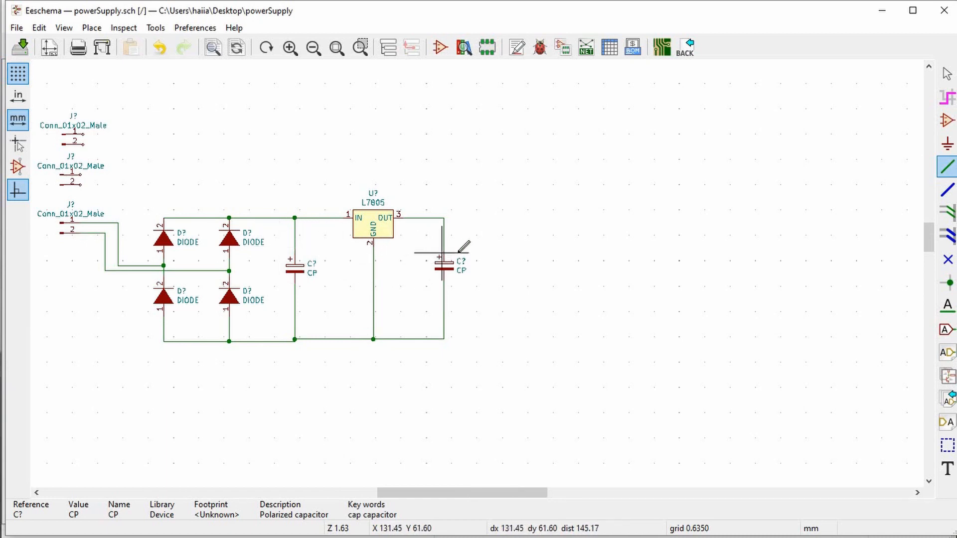
scroll(474, 252, up, 1)
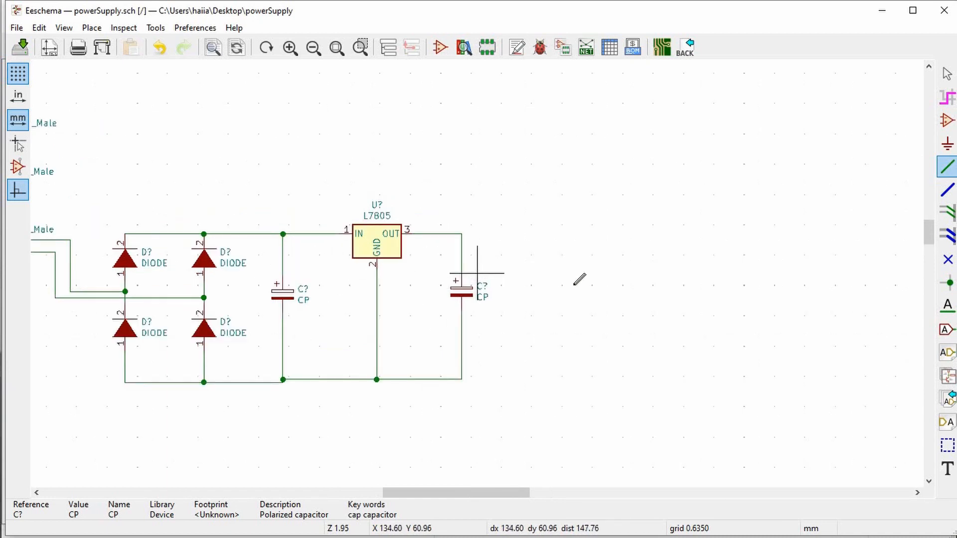
right_click(533, 246)
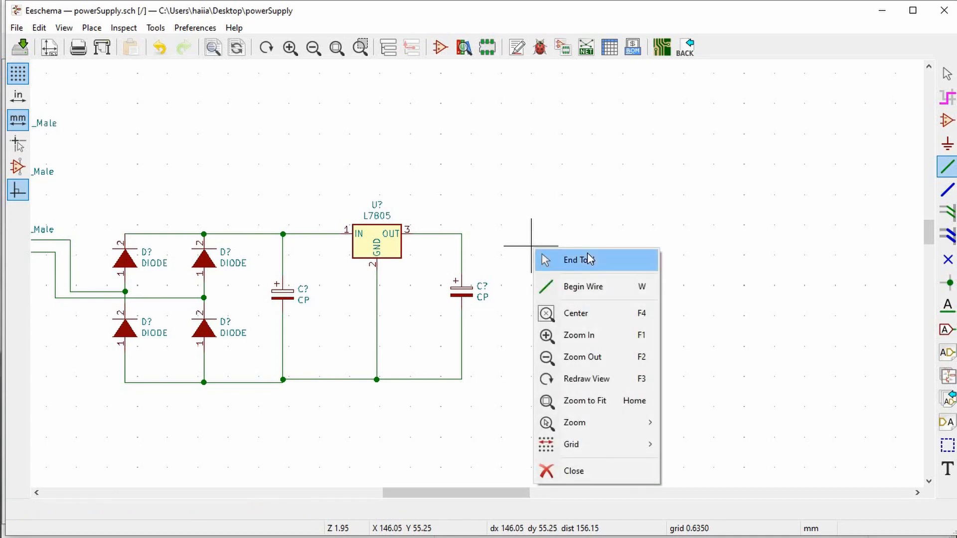
click(947, 120)
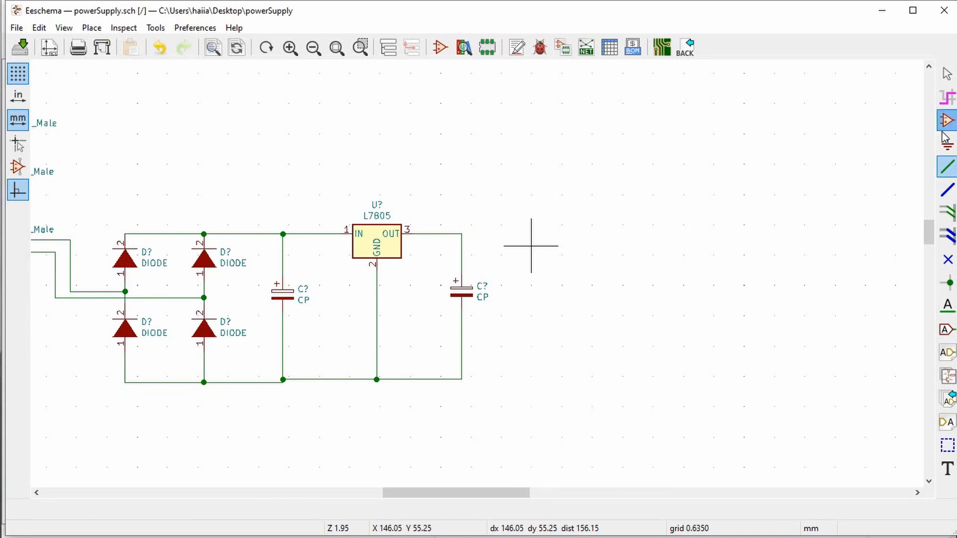
click(642, 231)
text(r)
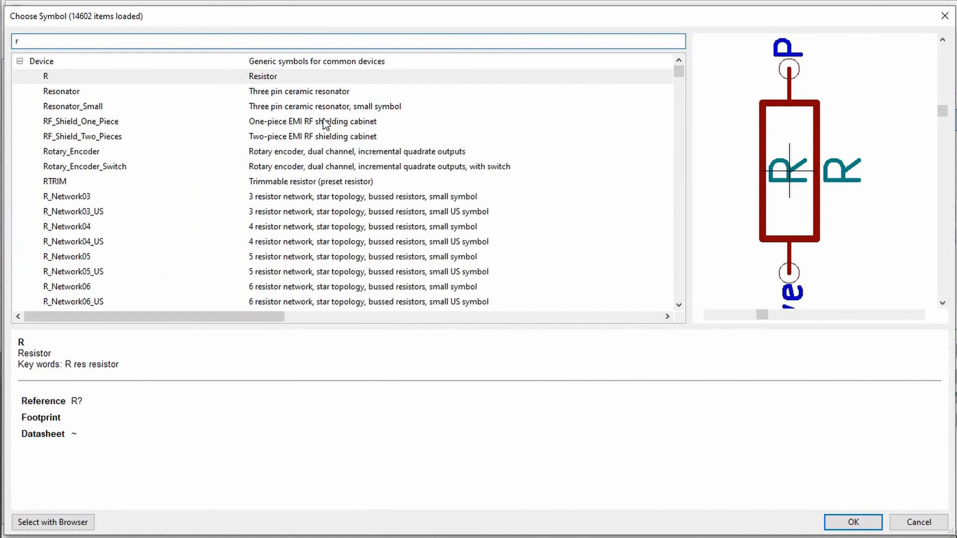
click(855, 529)
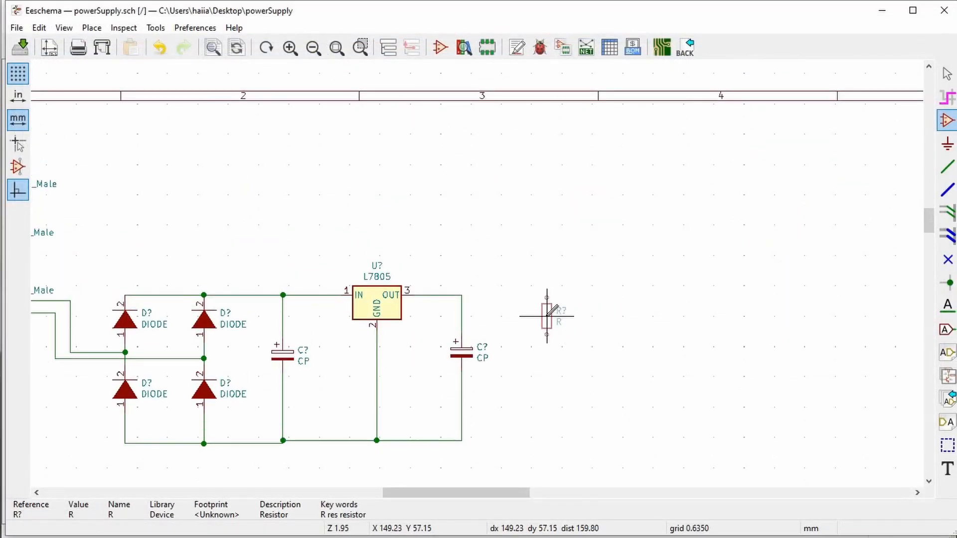
click(523, 317)
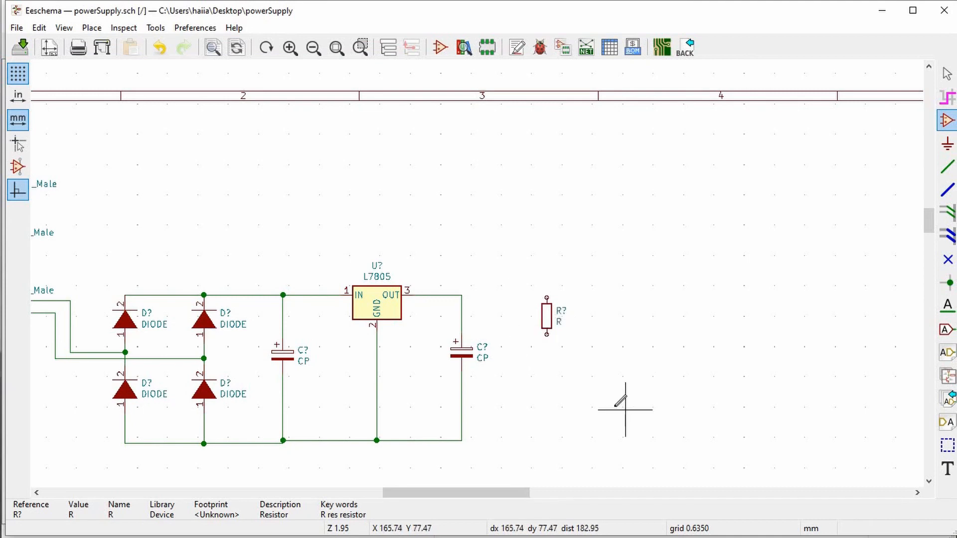
Step: Place an LED symbol directly below the resistor, aligned vertically with it and with its cathode facing down
click(563, 371)
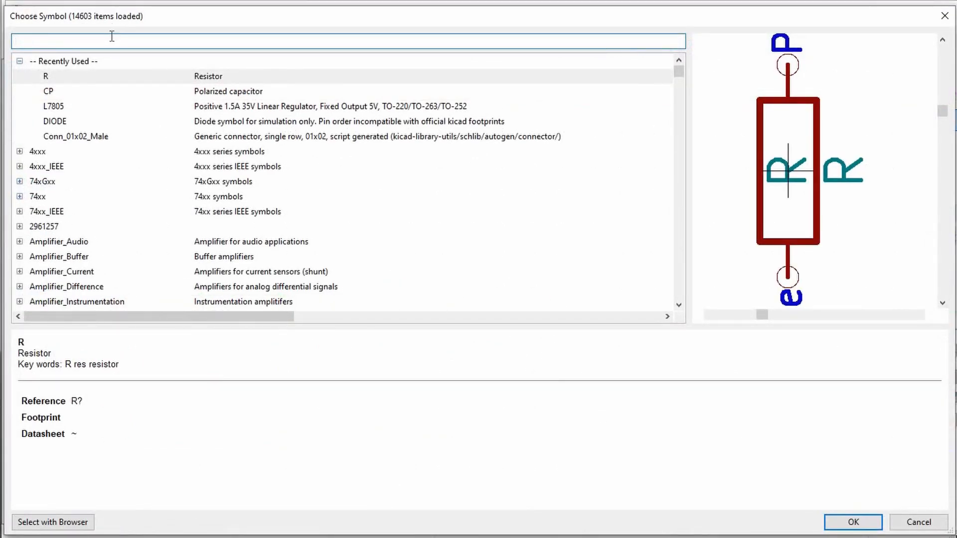
text(led)
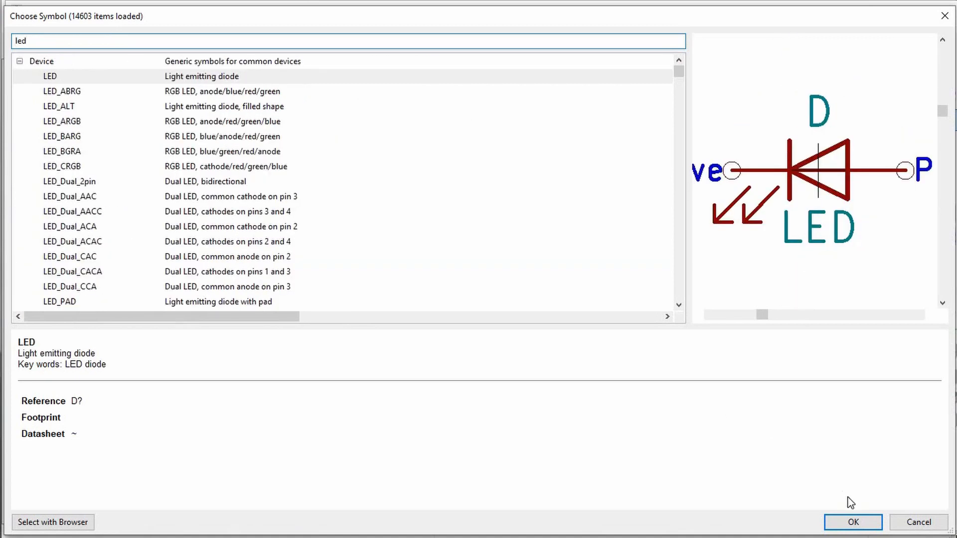
click(855, 522)
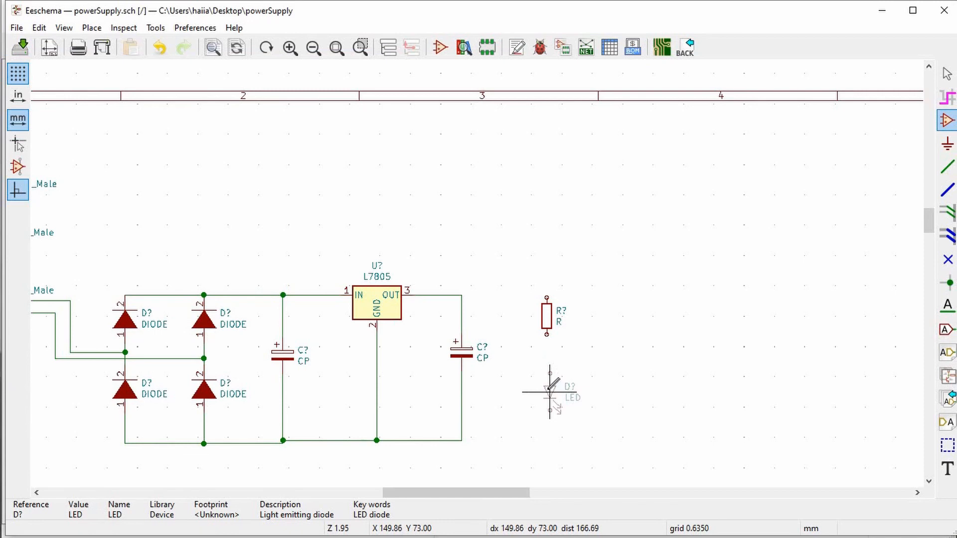
click(547, 388)
scroll(498, 299, up, 1)
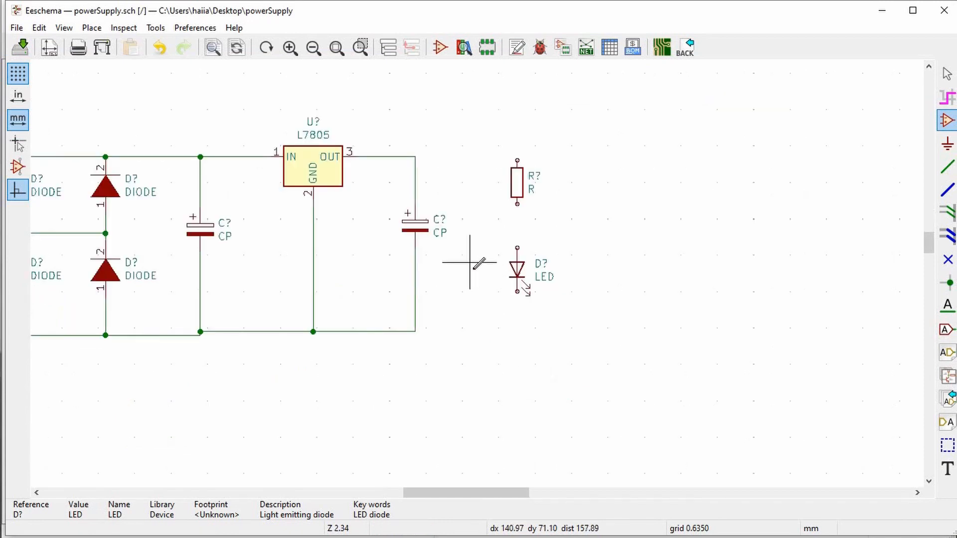
scroll(449, 267, up, 1)
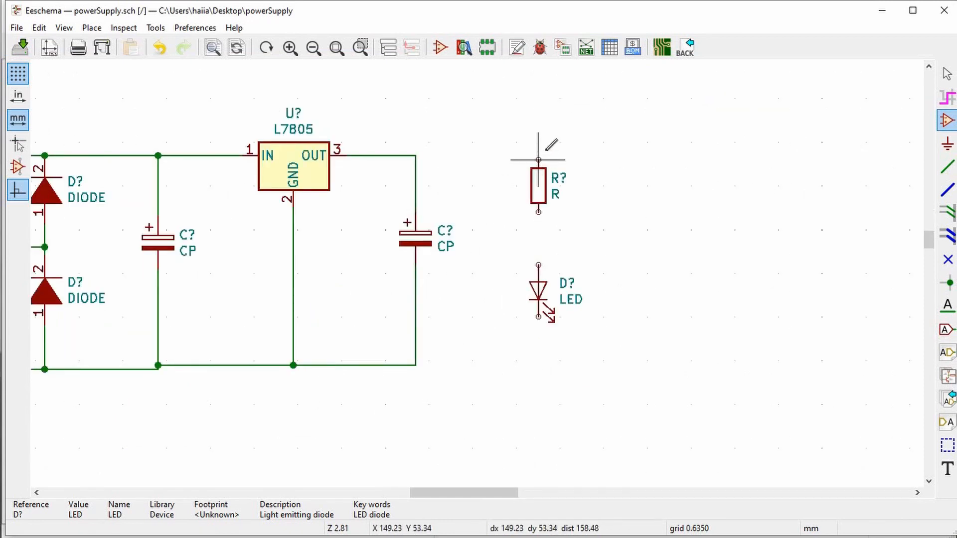
click(437, 157)
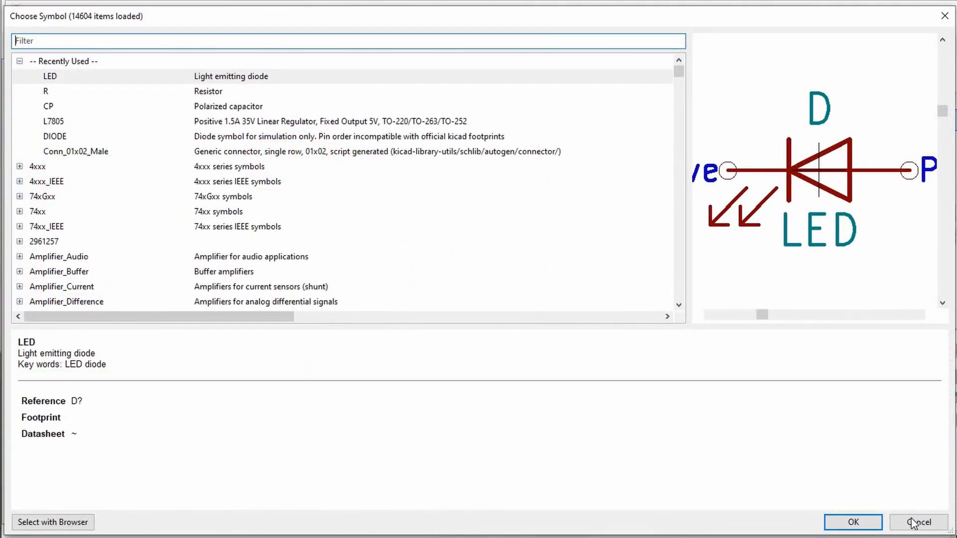
click(914, 523)
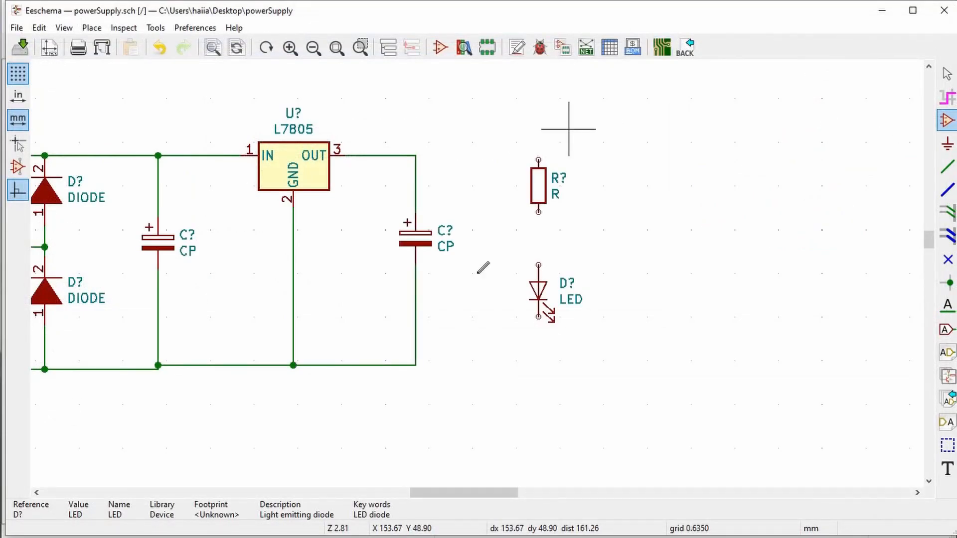
Step: Duplicate the wired Conn_01x02_Male connector and place the copy below it, left of the lower bridge diodes
scroll(482, 269, down, 4)
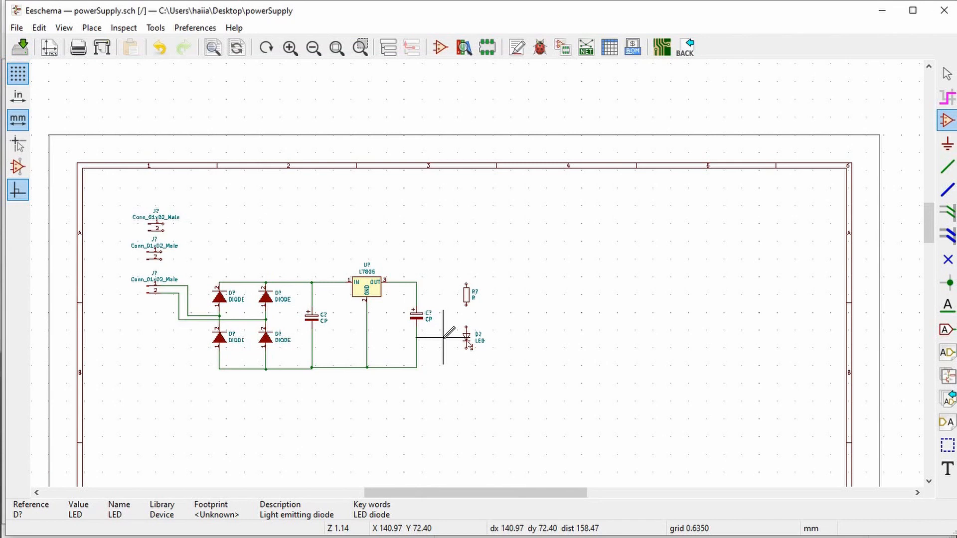
scroll(358, 322, up, 1)
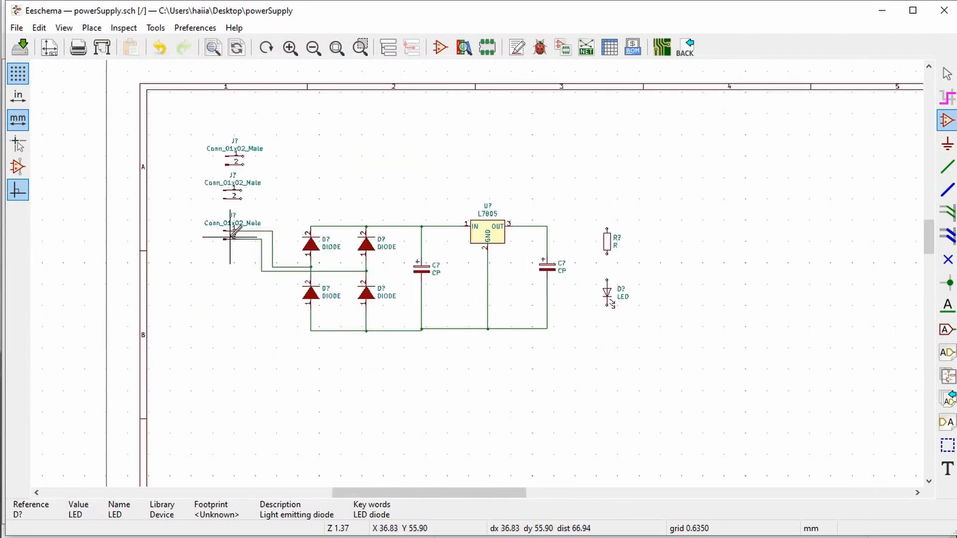
key(c)
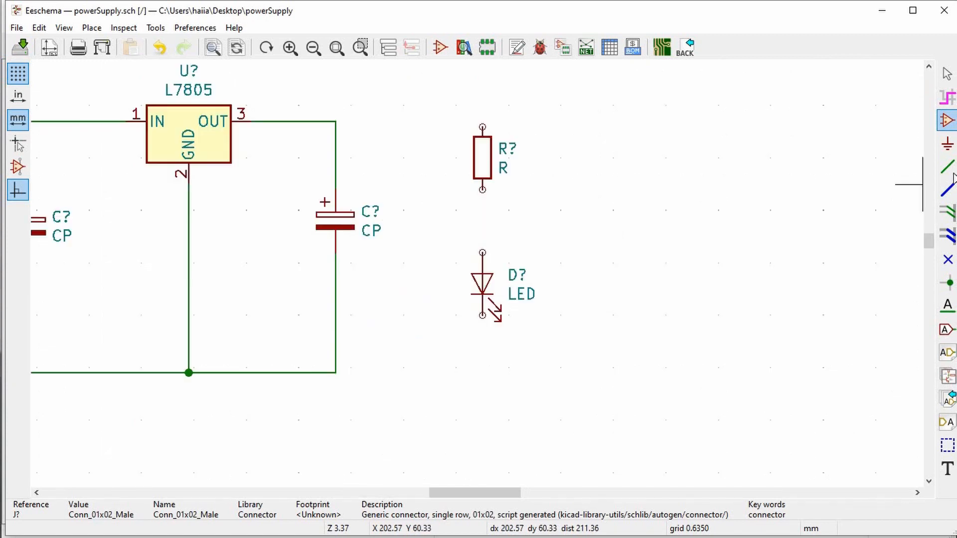
Step: Wire the resistor's upper pin to the L7805's output line at the corner above the second capacitor, closing the gap there
click(946, 167)
scroll(383, 152, up, 1)
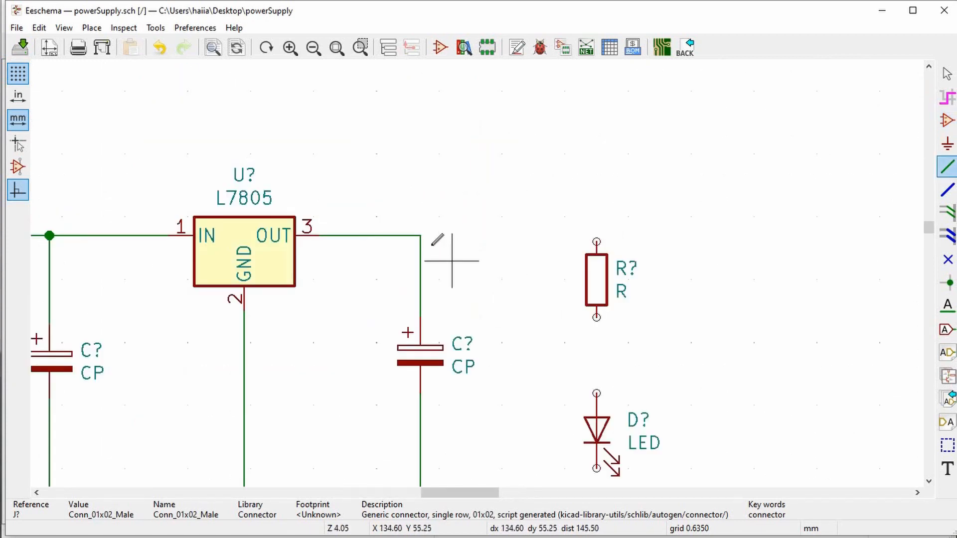
click(422, 235)
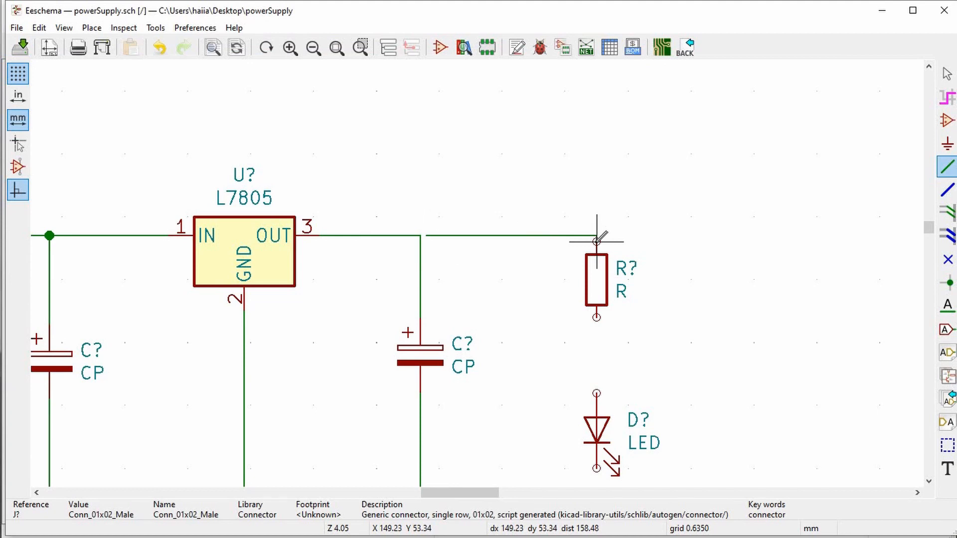
click(597, 241)
scroll(433, 235, up, 1)
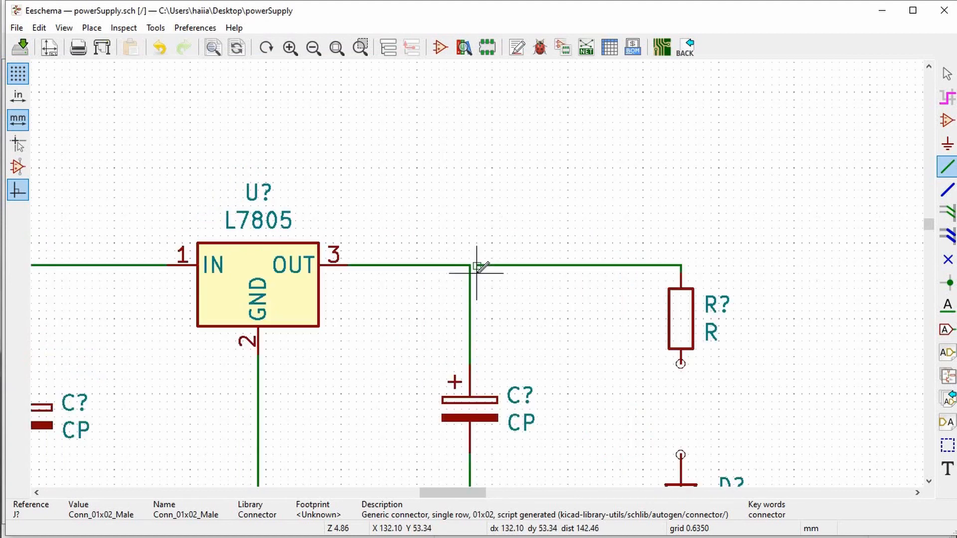
click(470, 264)
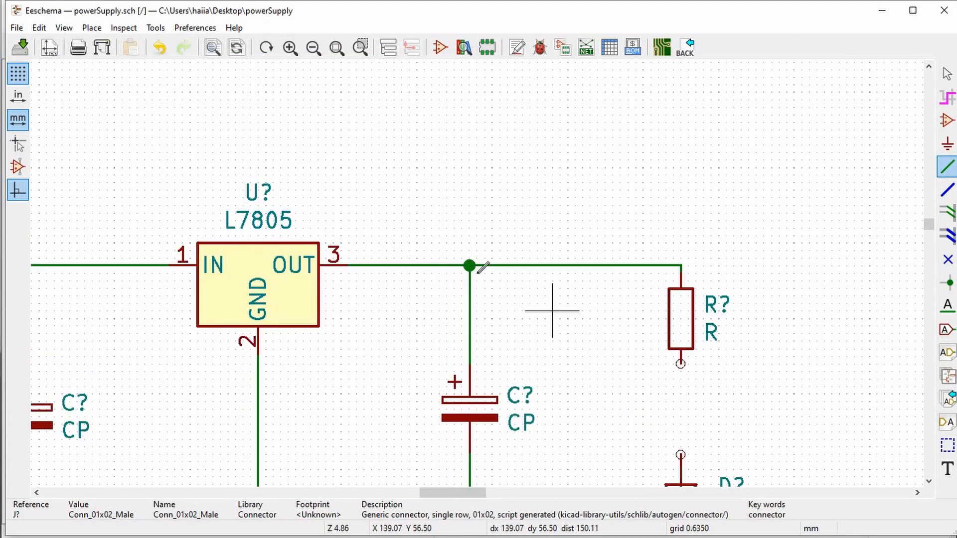
Step: Wire the resistor's lower pin straight down to the LED's upper pin
scroll(552, 310, down, 4)
scroll(500, 289, up, 4)
scroll(524, 284, up, 1)
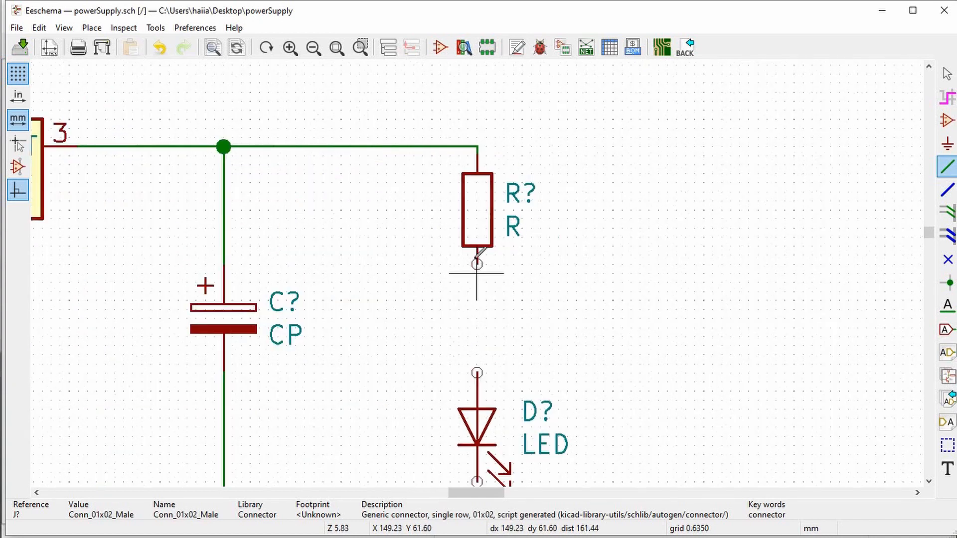
click(477, 265)
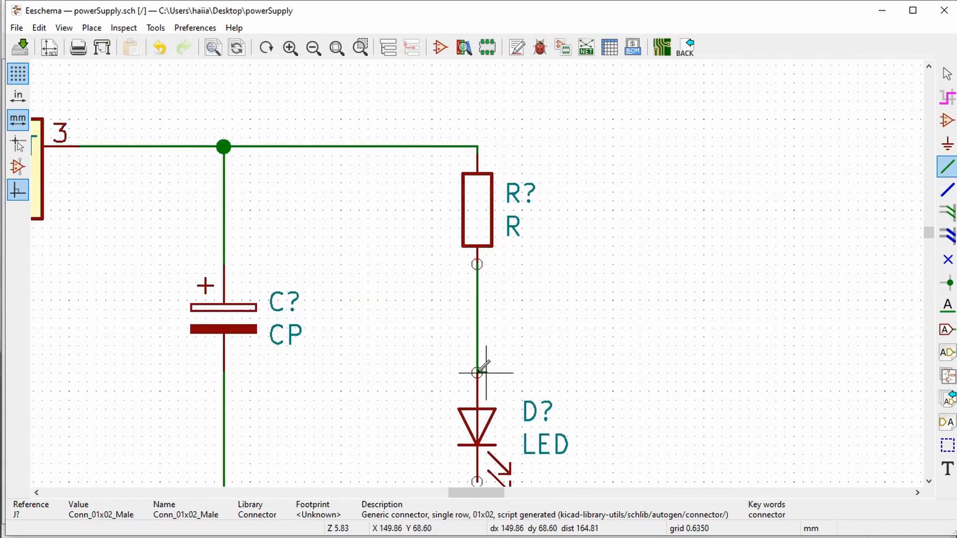
click(478, 372)
Step: Wire the LED's lower pin to the corner of the lower wire beneath the second capacitor
scroll(478, 372, down, 4)
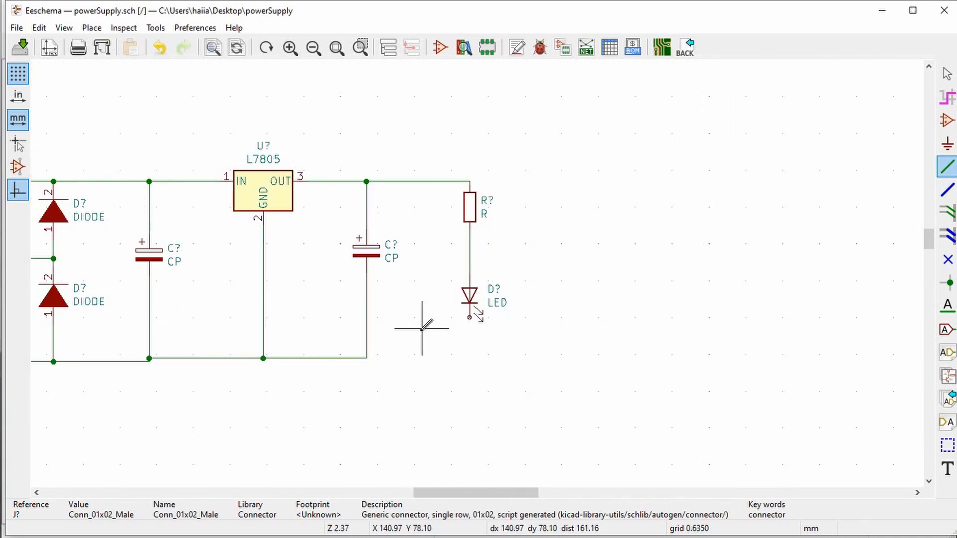
scroll(476, 273, up, 4)
click(595, 247)
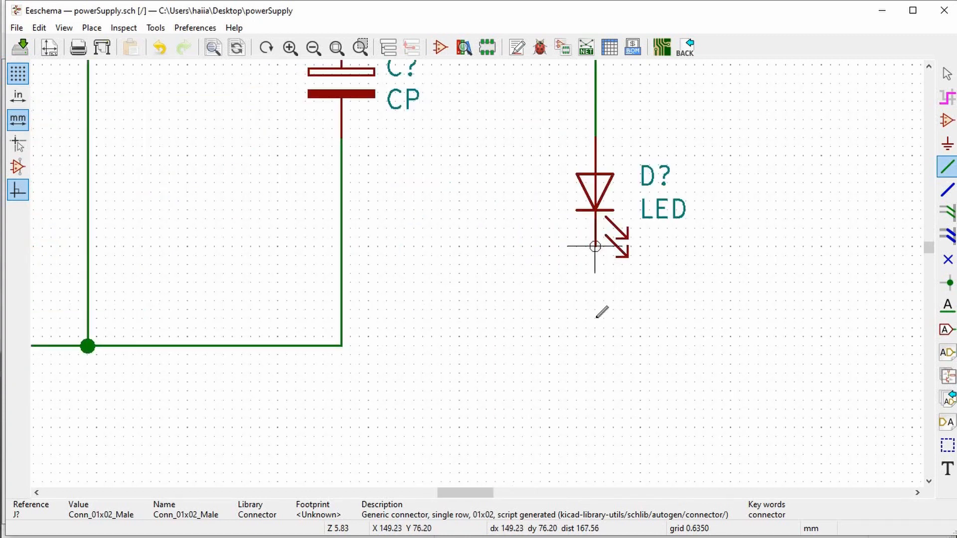
click(342, 345)
Step: Place a GND power symbol just below the lower wire, directly under the L7805's GND connection
scroll(522, 309, down, 8)
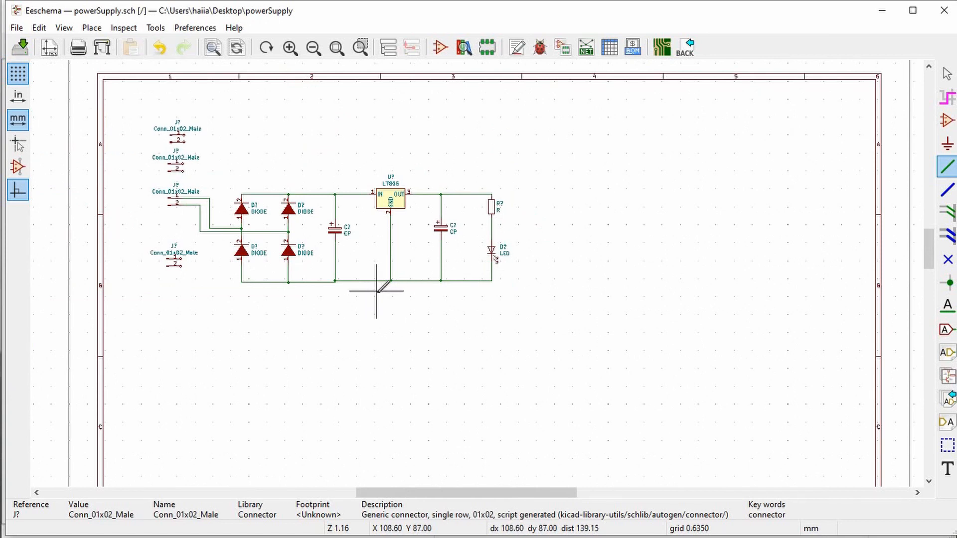
click(948, 145)
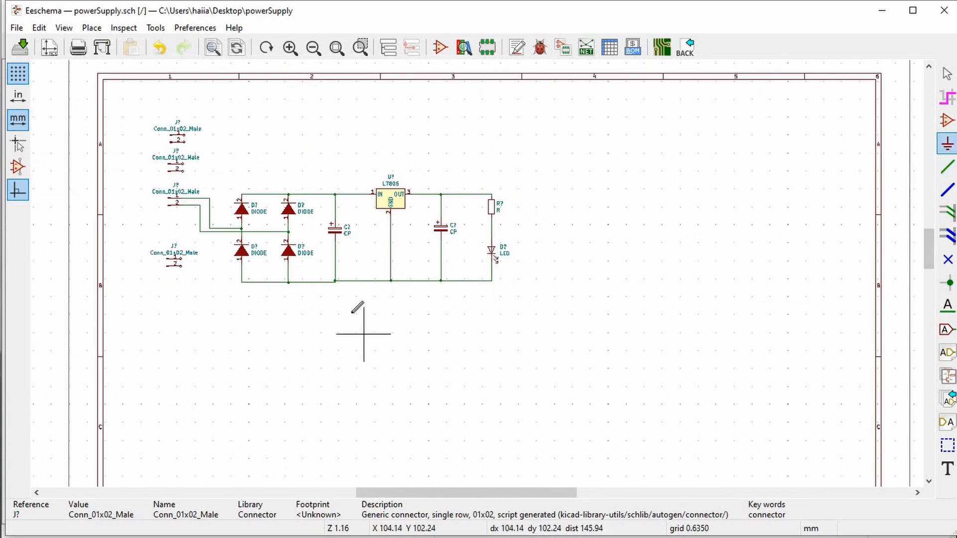
click(353, 318)
click(19, 76)
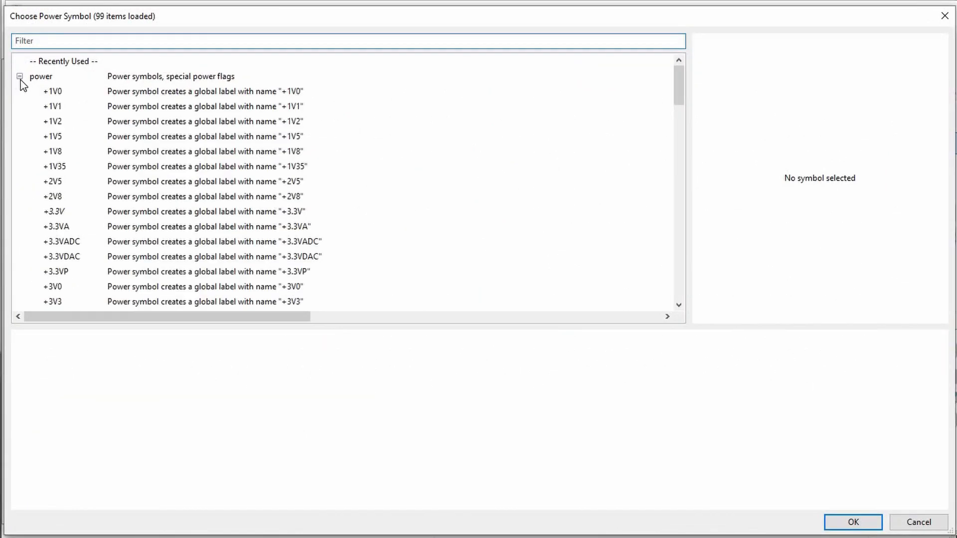
scroll(135, 201, down, 2)
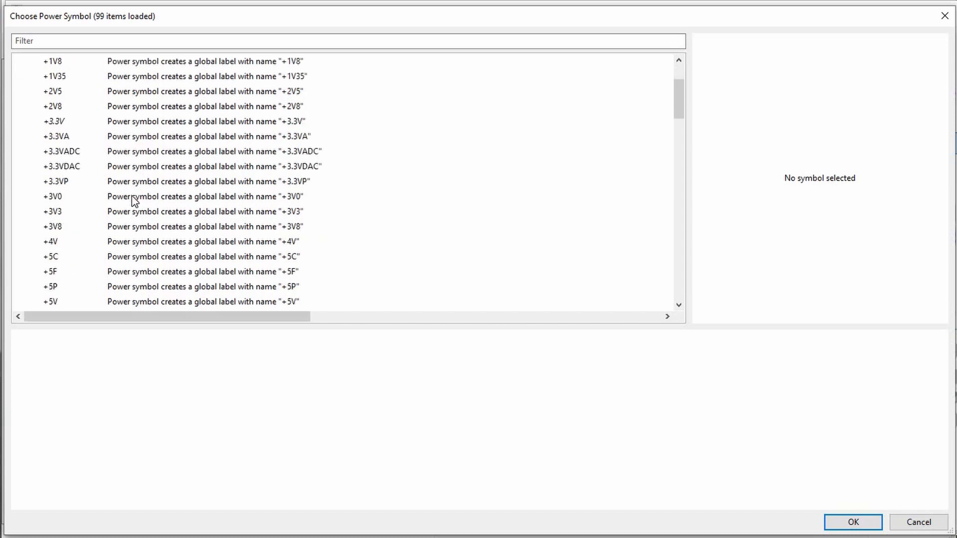
scroll(135, 201, down, 15)
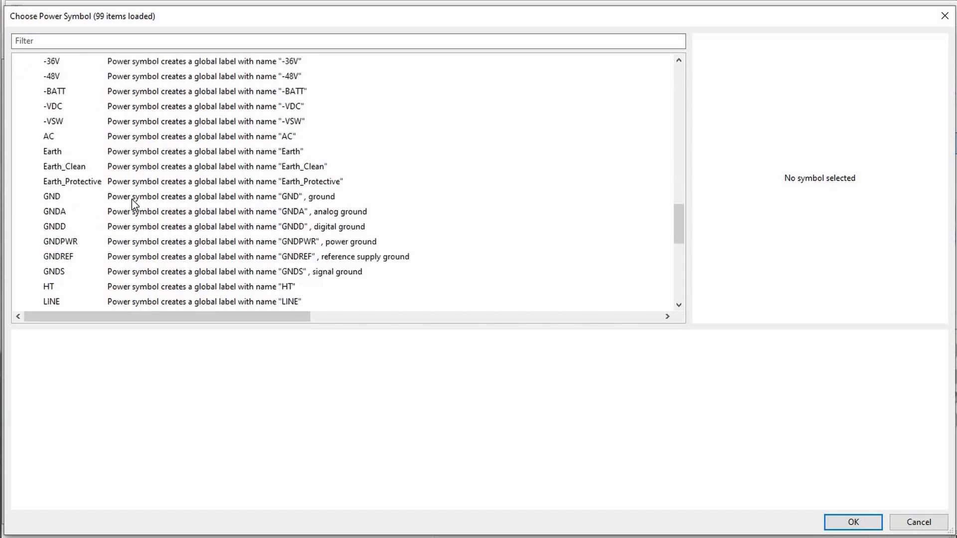
click(88, 197)
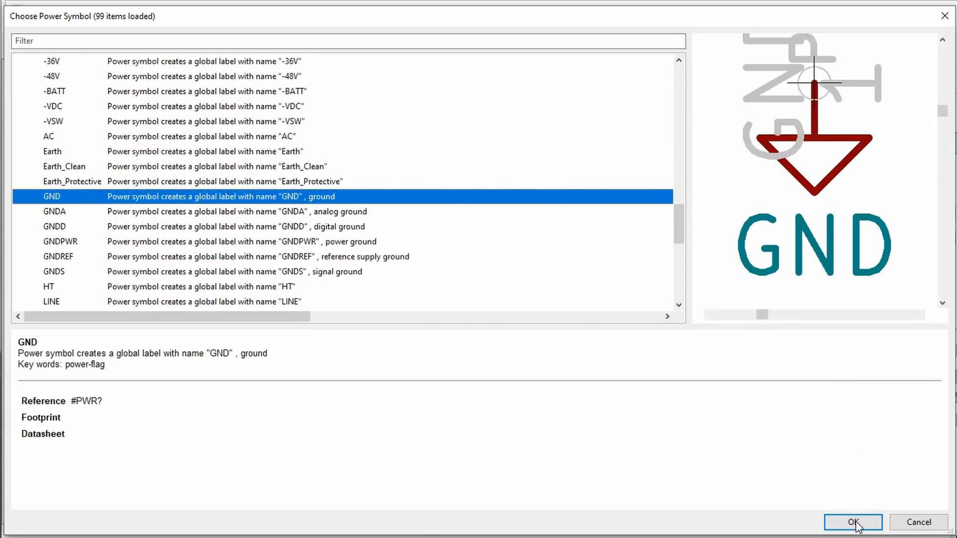
click(854, 522)
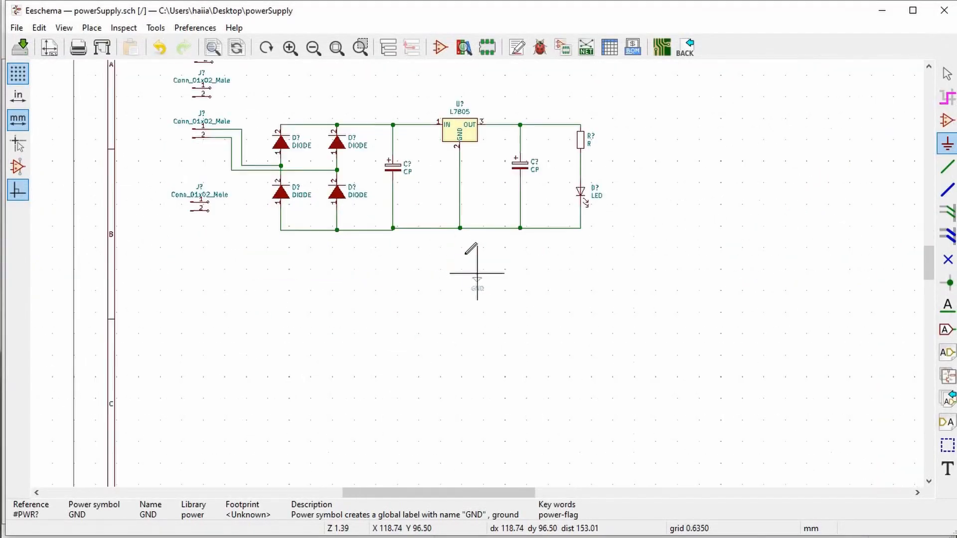
scroll(477, 273, up, 3)
click(481, 273)
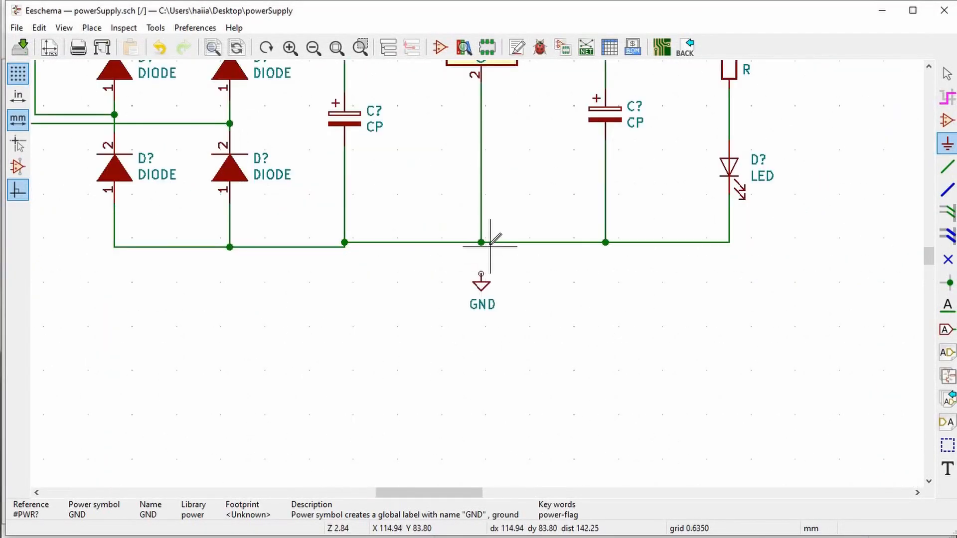
Step: Wire the GND symbol's pin straight up to the lower wire's junction beneath the L7805's GND connection
click(485, 243)
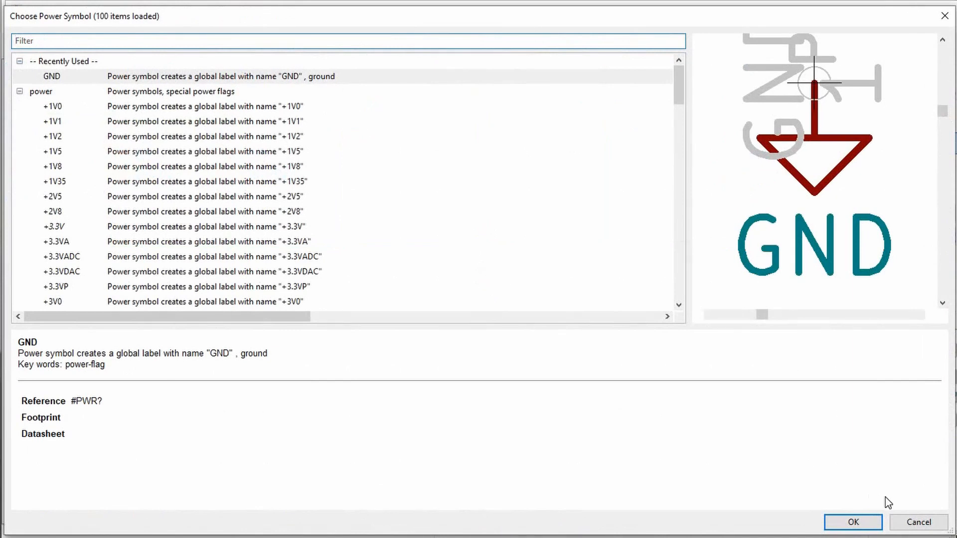
key(Escape)
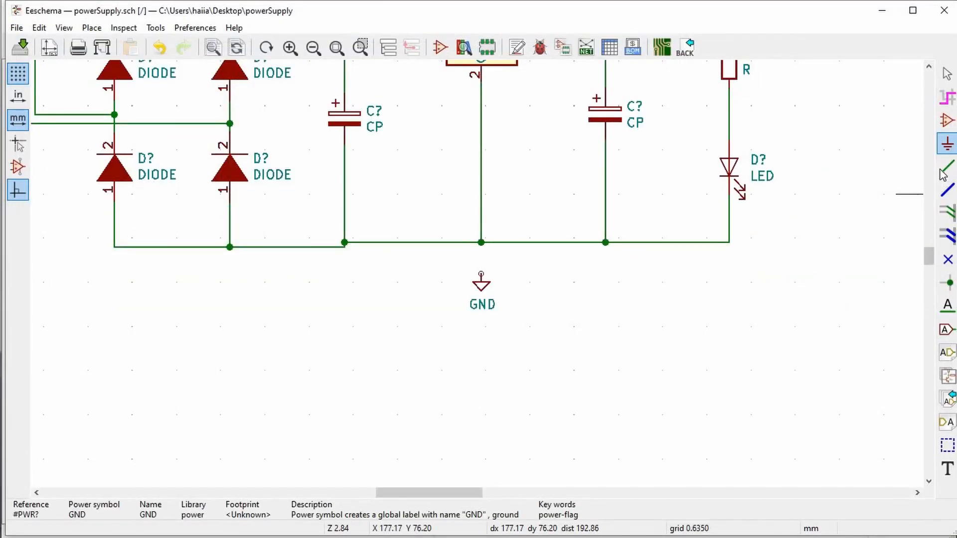
scroll(476, 269, up, 4)
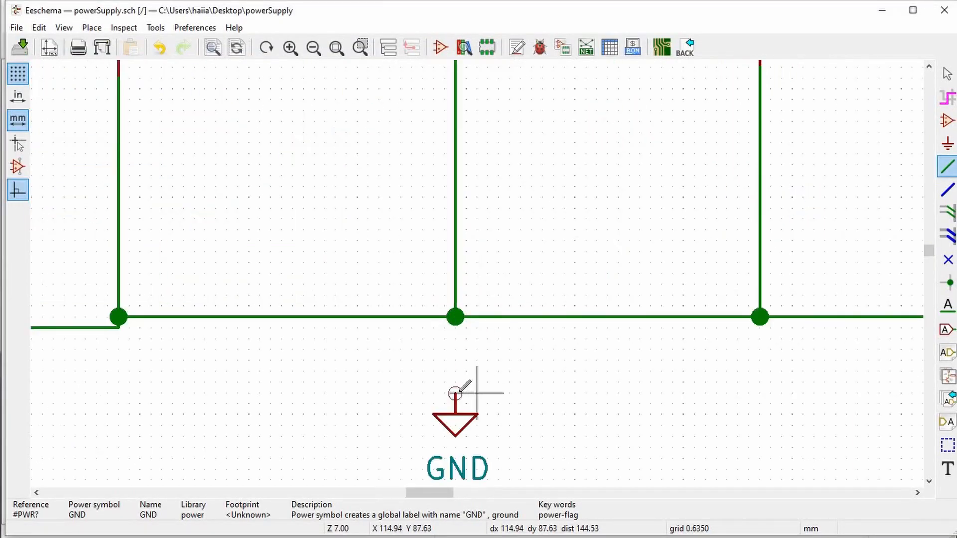
click(456, 318)
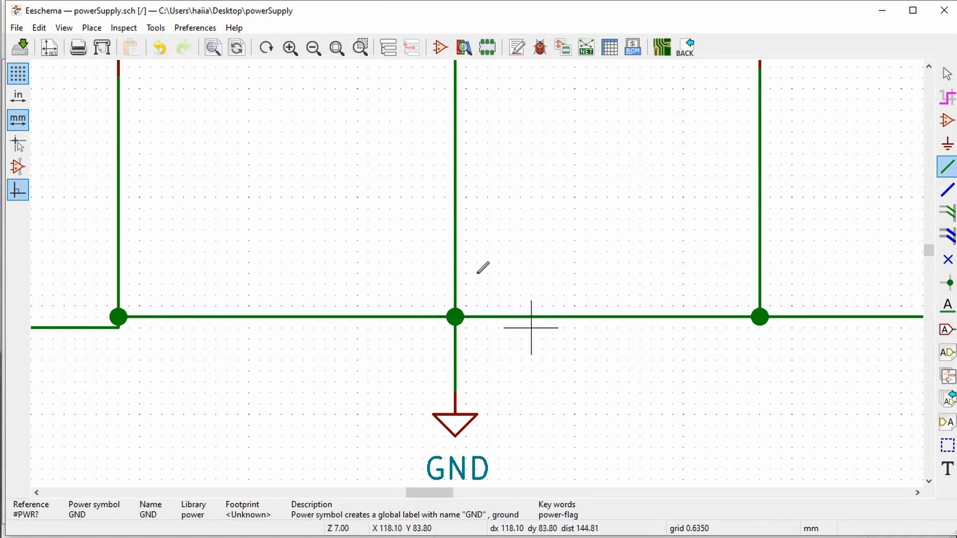
Step: Duplicate the GND symbol beside the lowest two-pin connector and wire the connector's pin 2 to it
scroll(530, 325, down, 4)
scroll(476, 272, down, 3)
scroll(517, 293, up, 1)
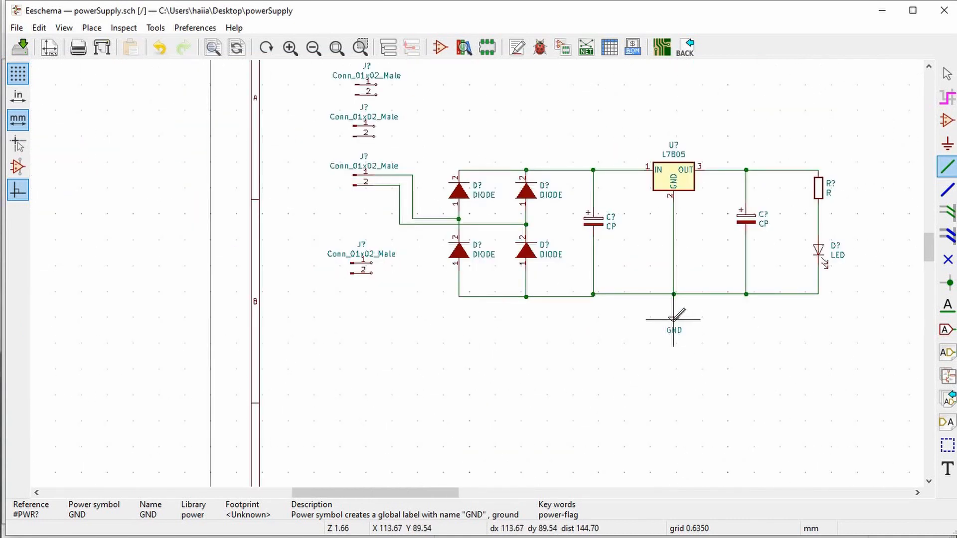
scroll(399, 287, up, 4)
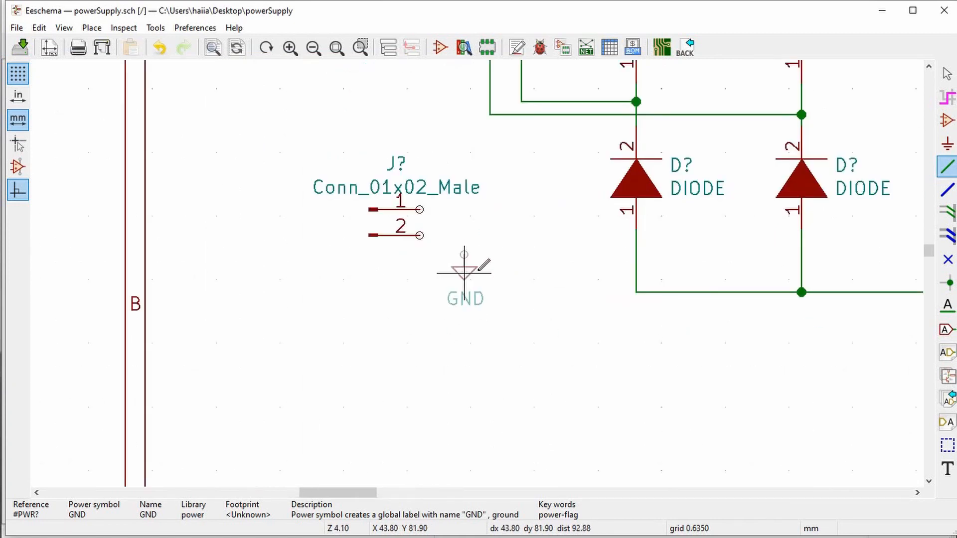
scroll(474, 248, up, 1)
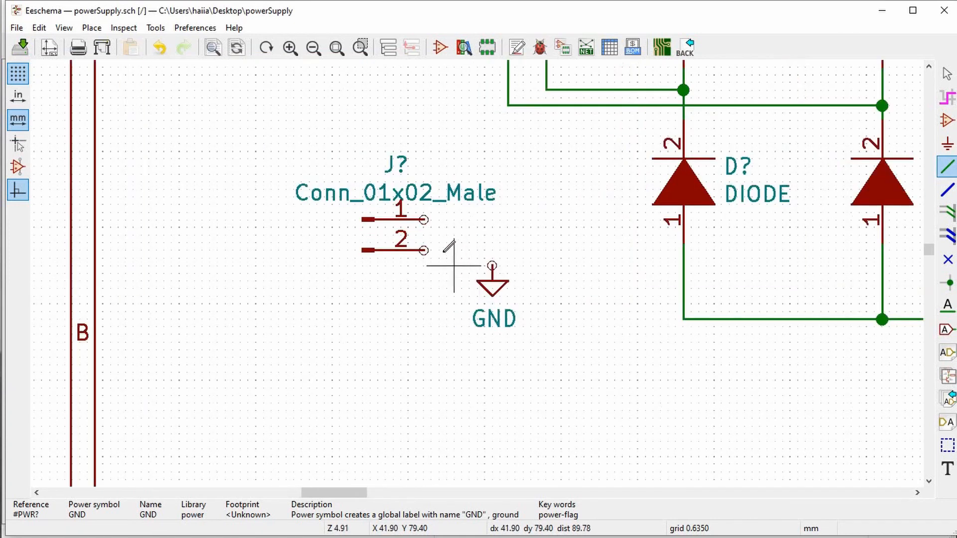
click(424, 249)
click(493, 266)
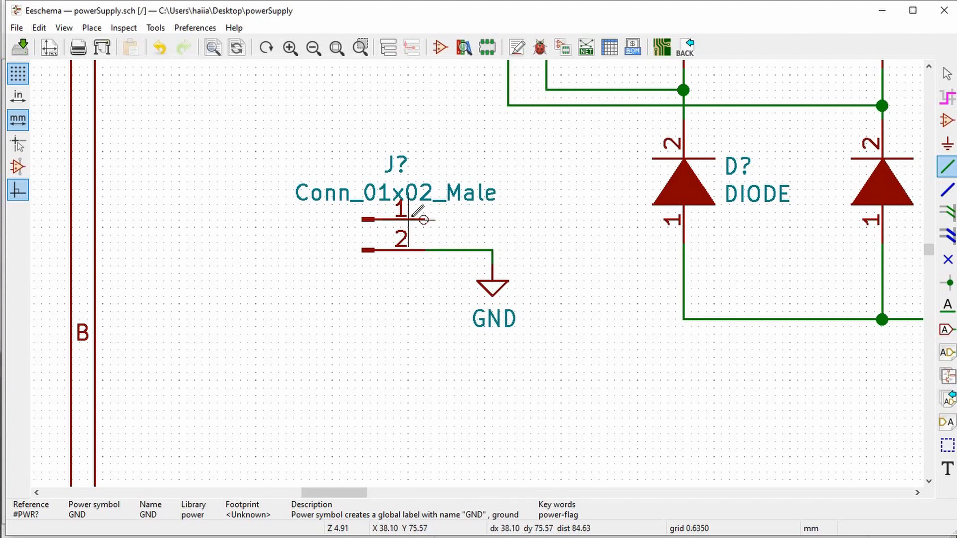
Step: Create a +5V global label, rotate it 180 degrees and place it level with the output line, beyond the resistor's upper end
scroll(483, 268, down, 8)
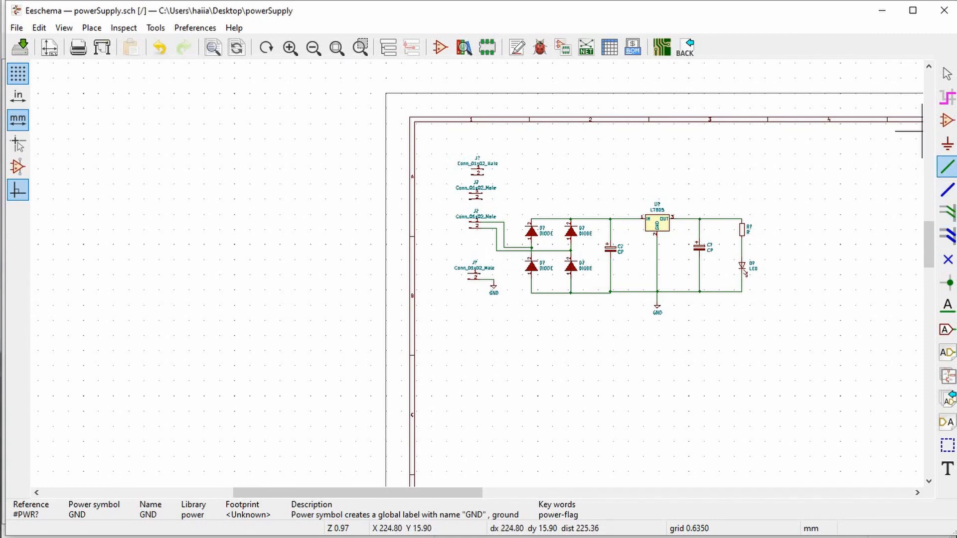
click(947, 334)
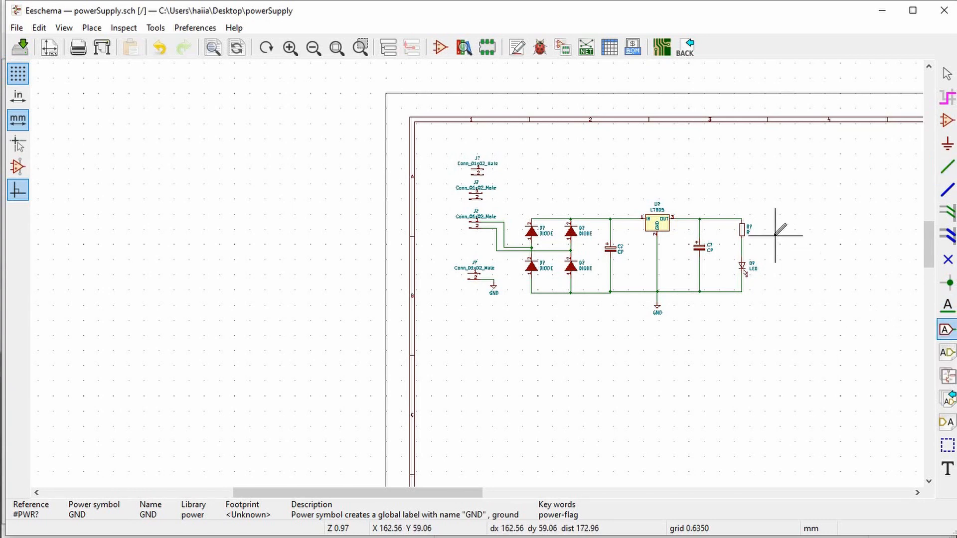
click(774, 233)
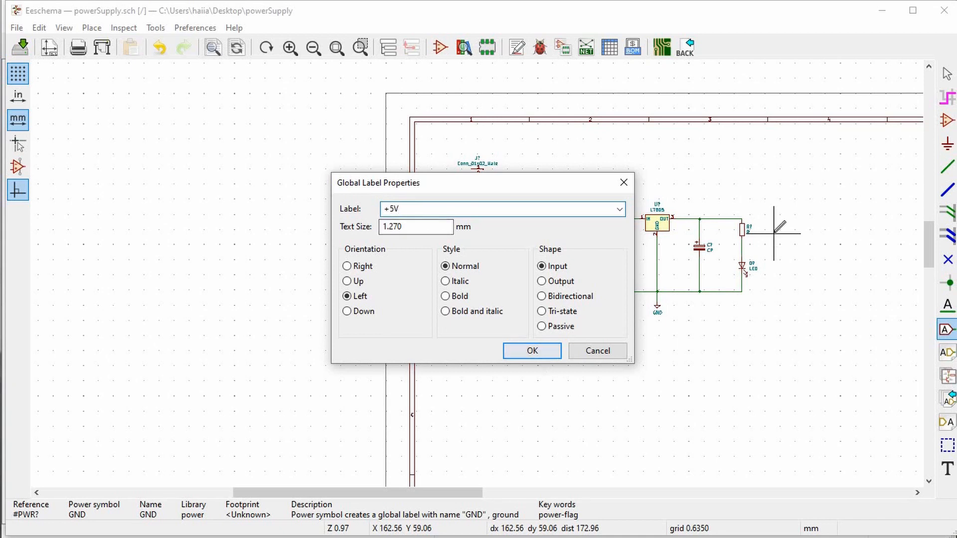
click(544, 354)
scroll(479, 276, up, 6)
scroll(478, 274, up, 3)
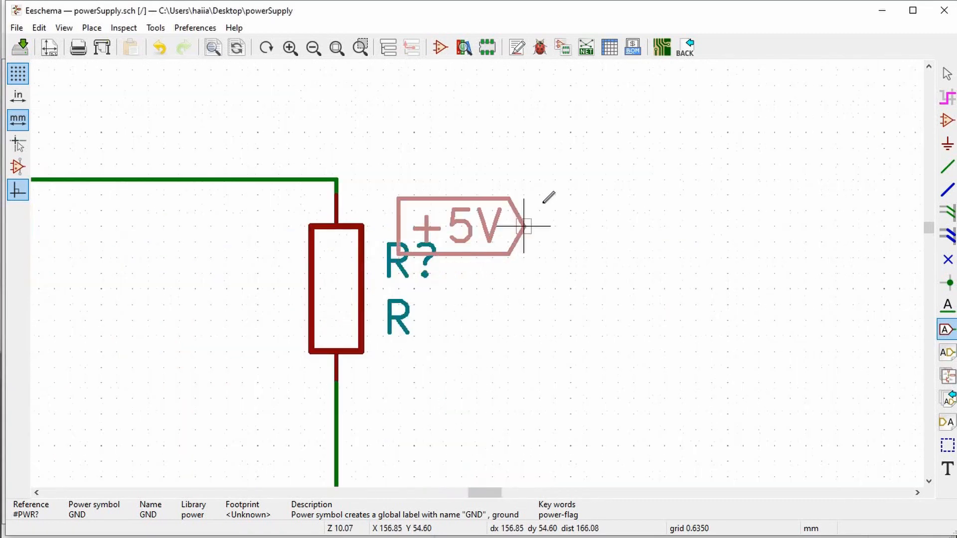
key(r)
key(r)
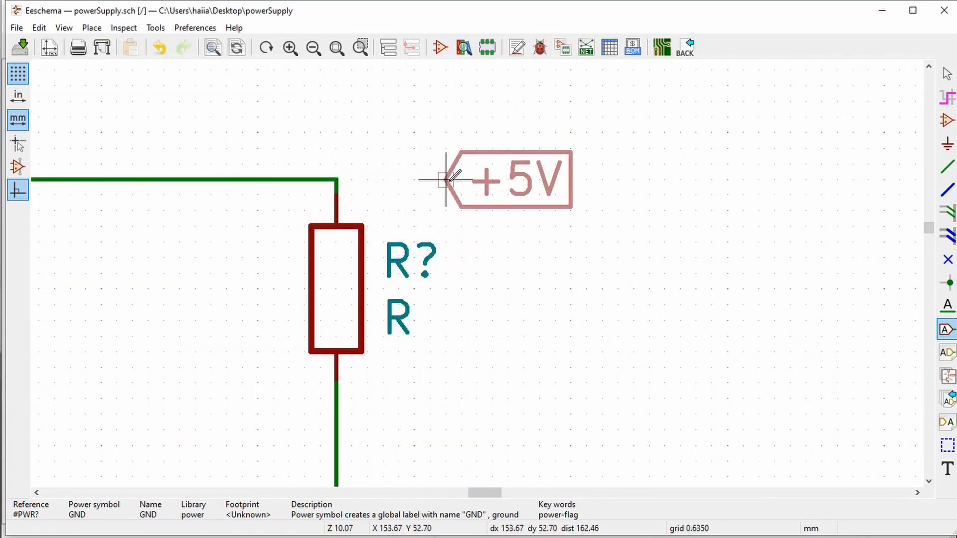
click(476, 180)
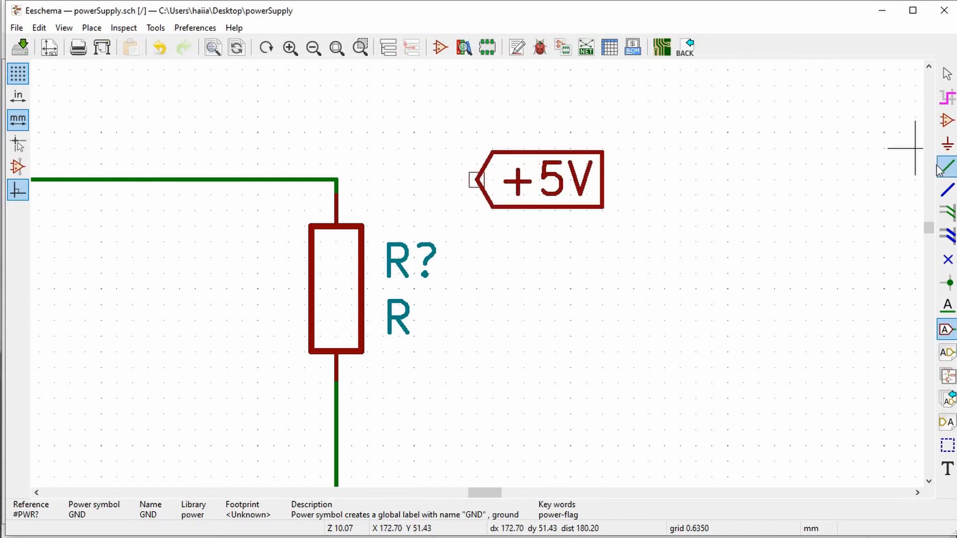
Step: Wire the +5V label to the corner of the output line above the resistor
scroll(481, 266, down, 1)
scroll(478, 274, up, 3)
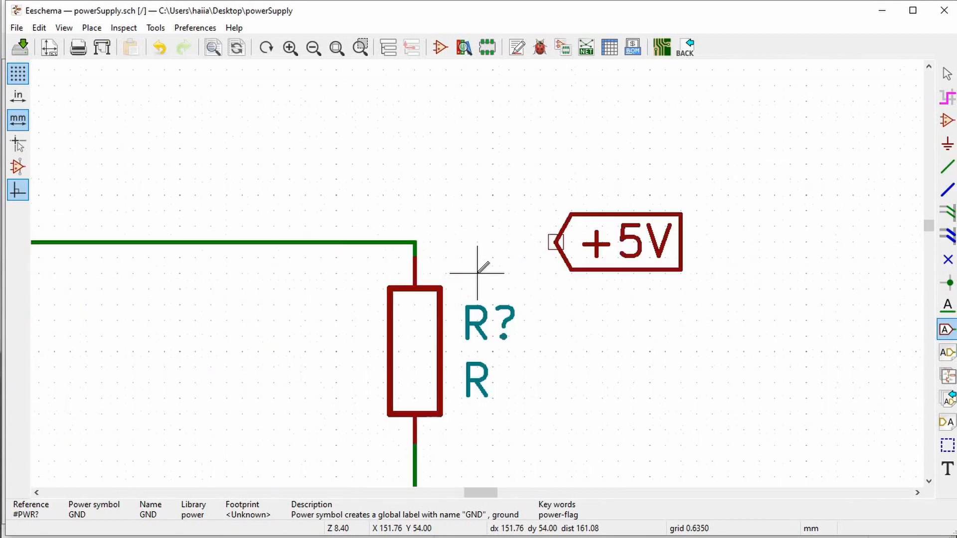
click(945, 168)
click(555, 243)
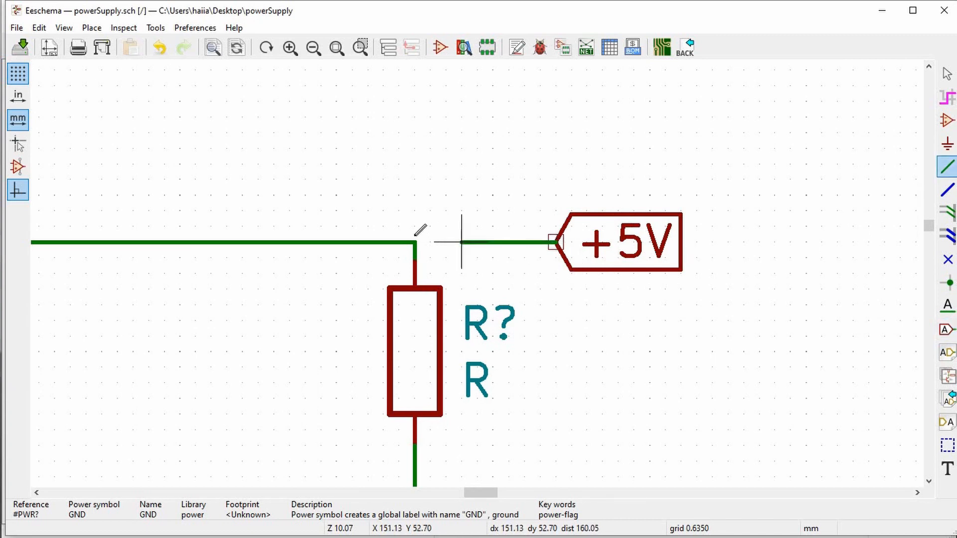
click(414, 243)
Step: Duplicate the +5V global label and attach the copy to pin 1 of the lowest two-pin connector
scroll(299, 316, down, 5)
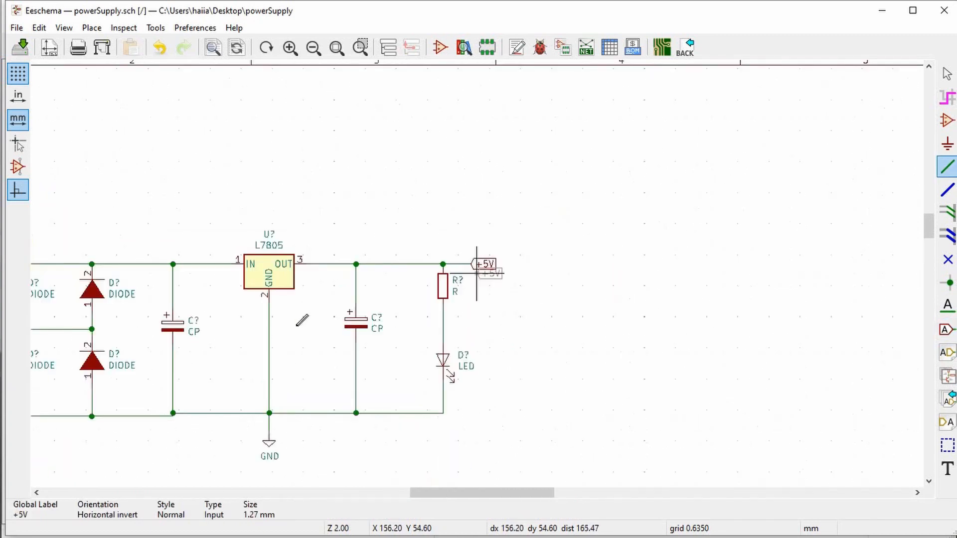
scroll(481, 269, up, 2)
scroll(481, 270, up, 6)
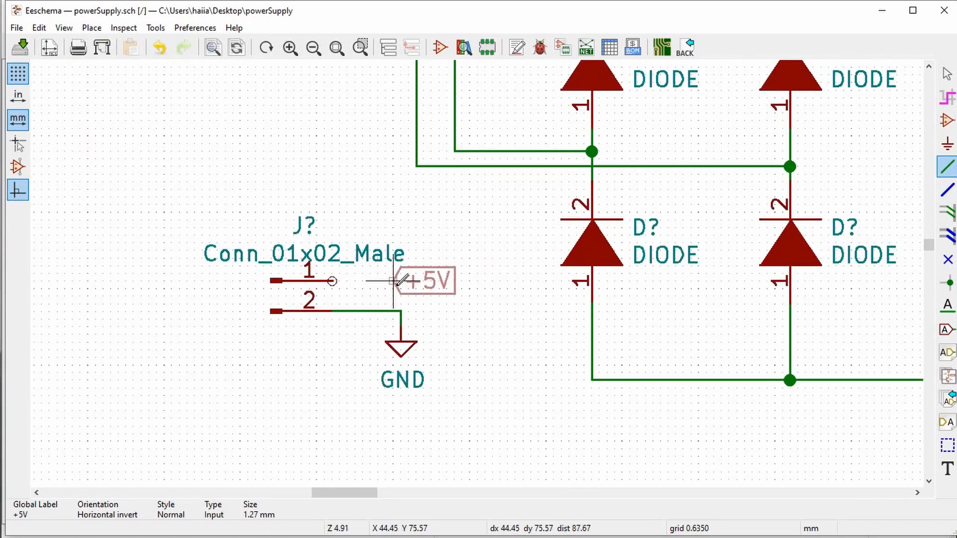
click(339, 281)
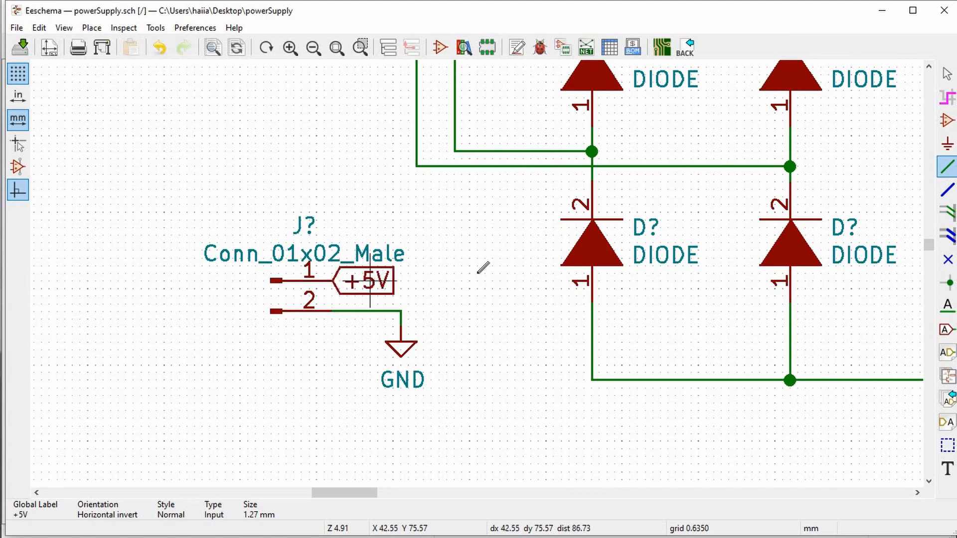
Step: Examine the matching +5V labels and GND symbols at the regulator output and lowest connector, along with the overall wiring
scroll(482, 267, down, 3)
scroll(479, 279, down, 1)
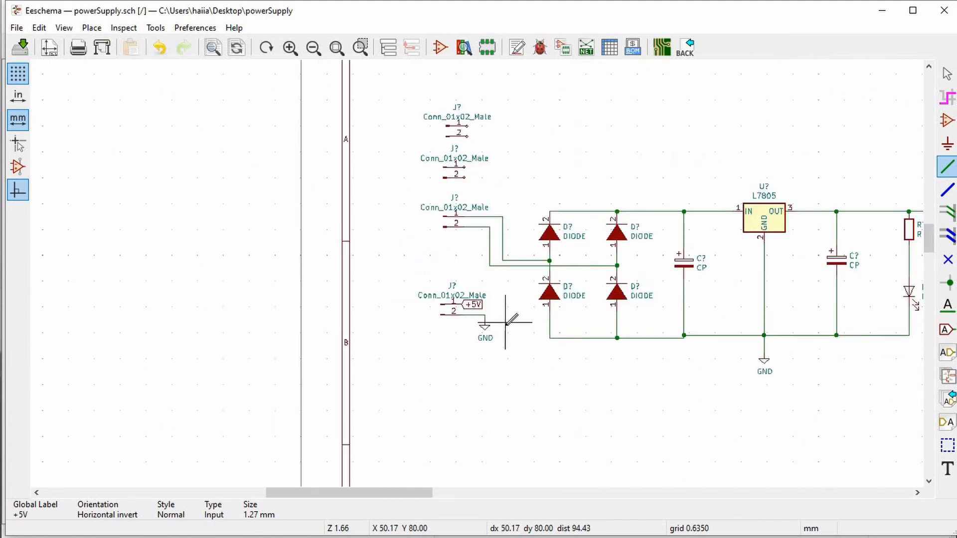
scroll(483, 268, down, 1)
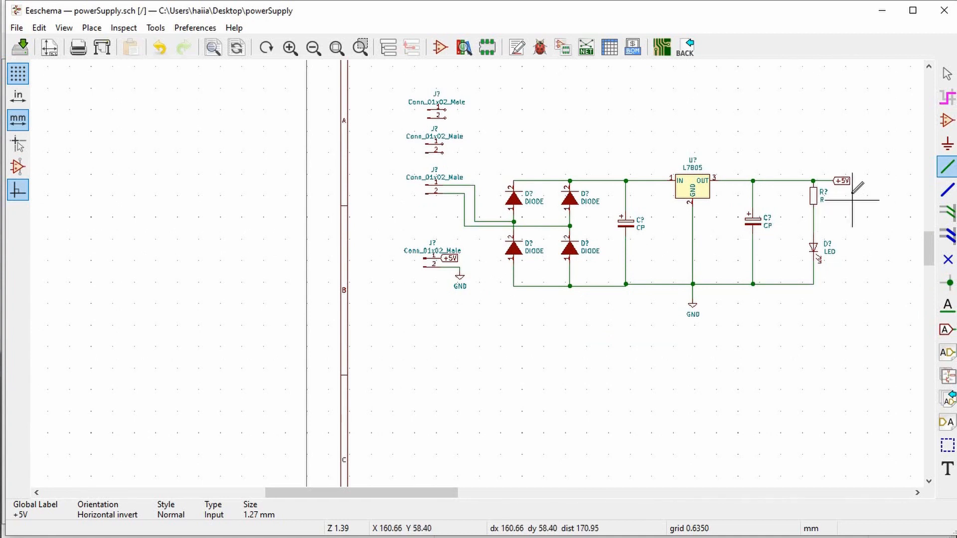
scroll(853, 180, up, 1)
scroll(461, 273, up, 1)
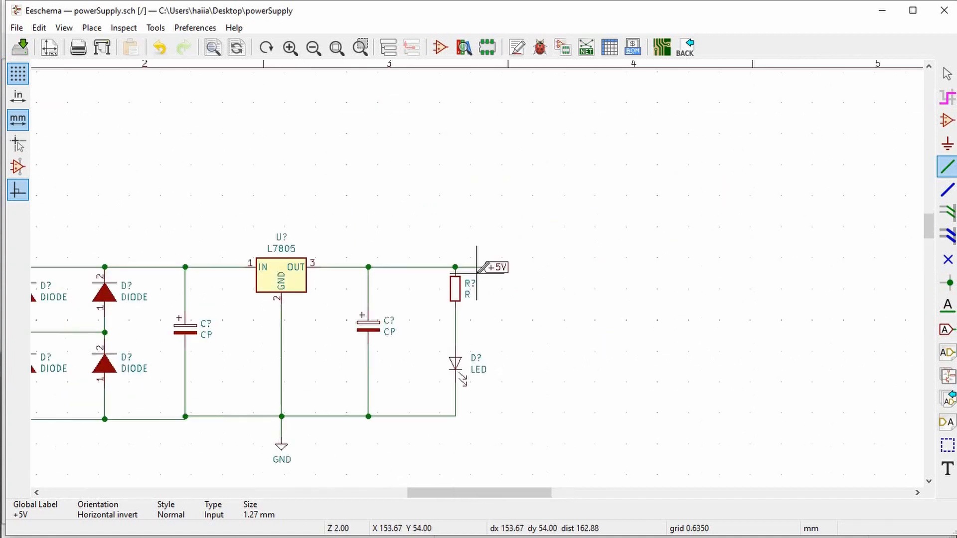
click(492, 267)
scroll(566, 278, down, 1)
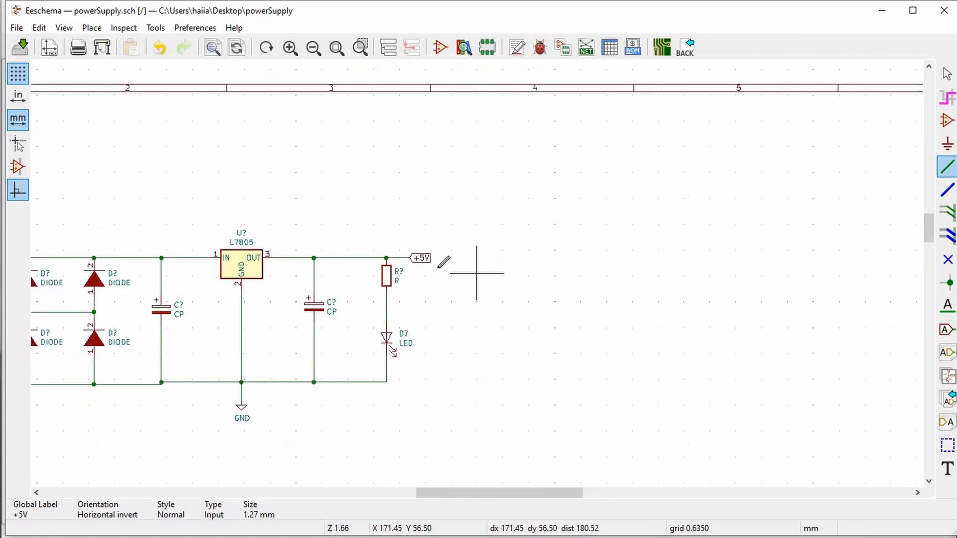
scroll(478, 273, down, 1)
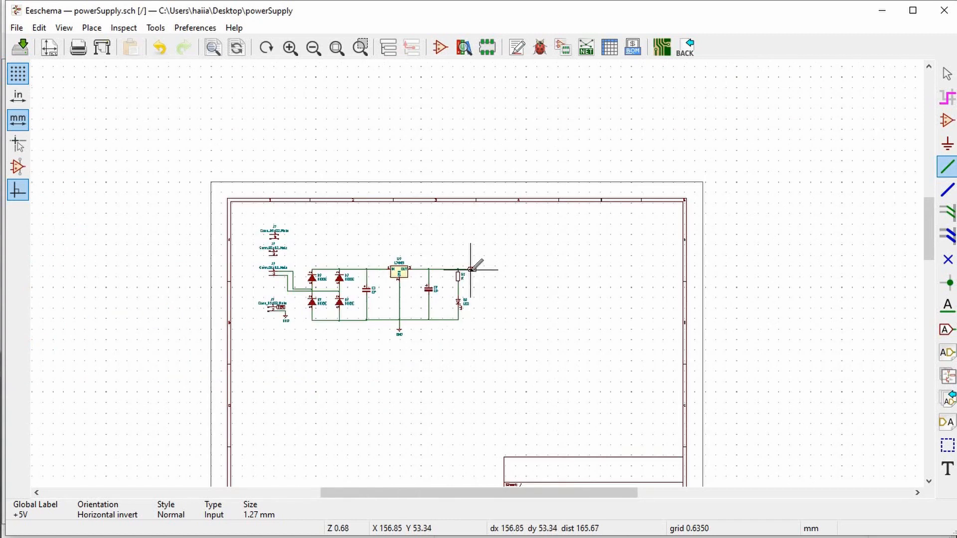
scroll(299, 294, up, 1)
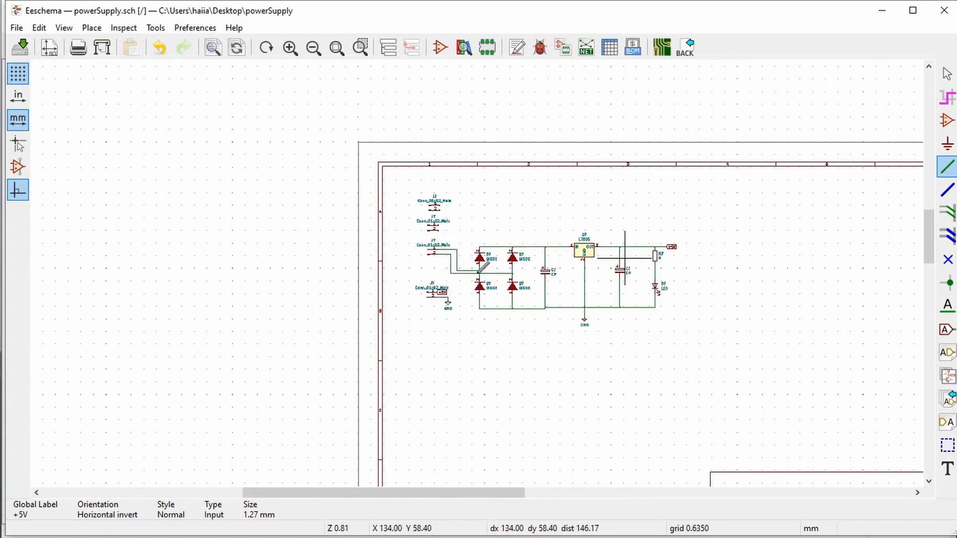
scroll(582, 249, up, 1)
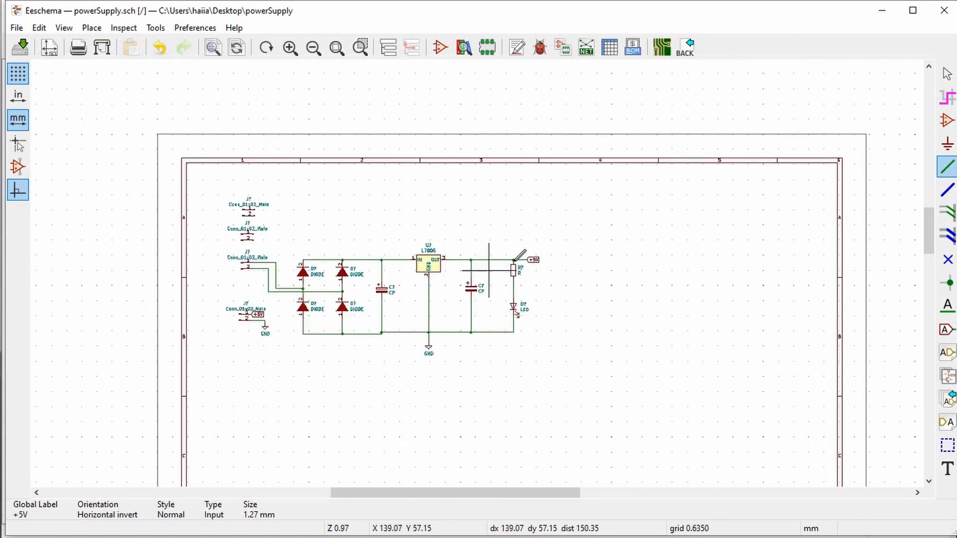
click(262, 315)
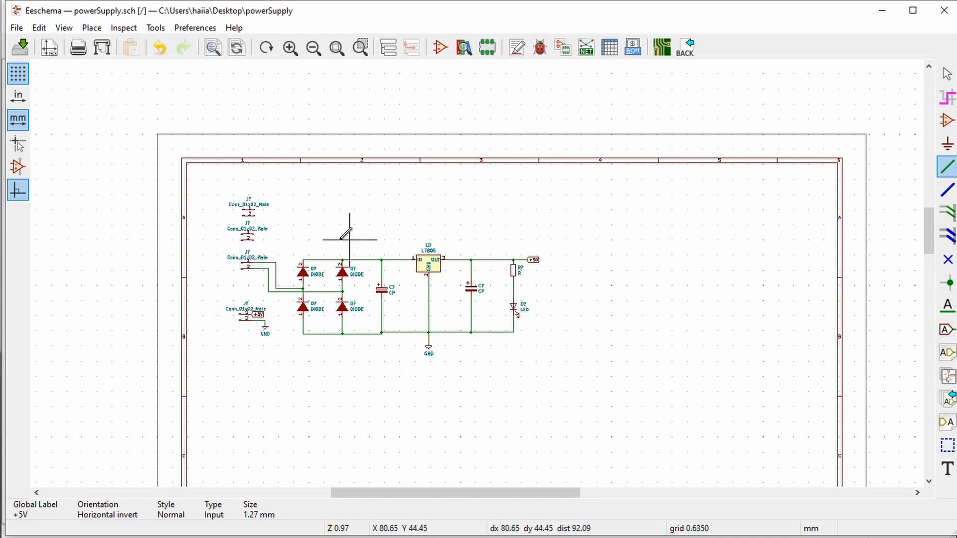
scroll(307, 273, up, 1)
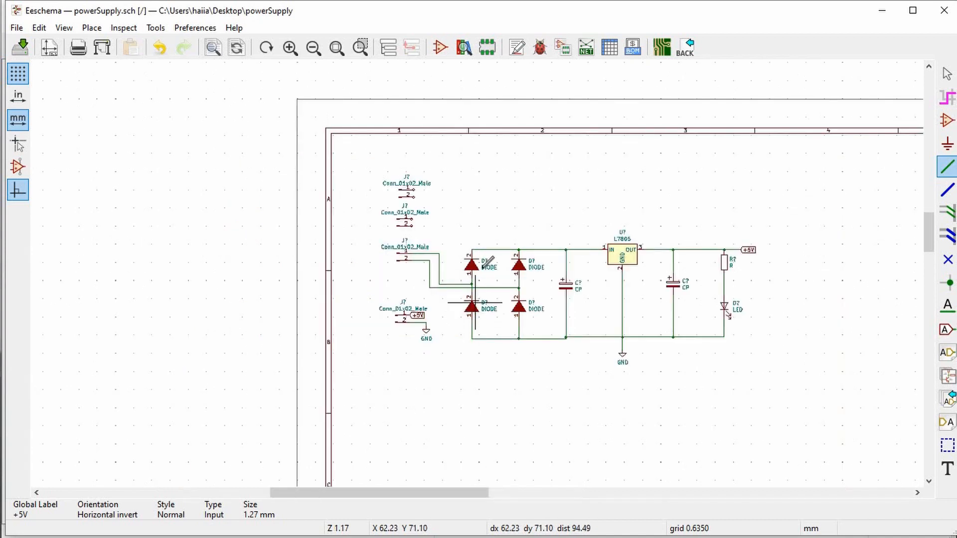
scroll(482, 266, up, 1)
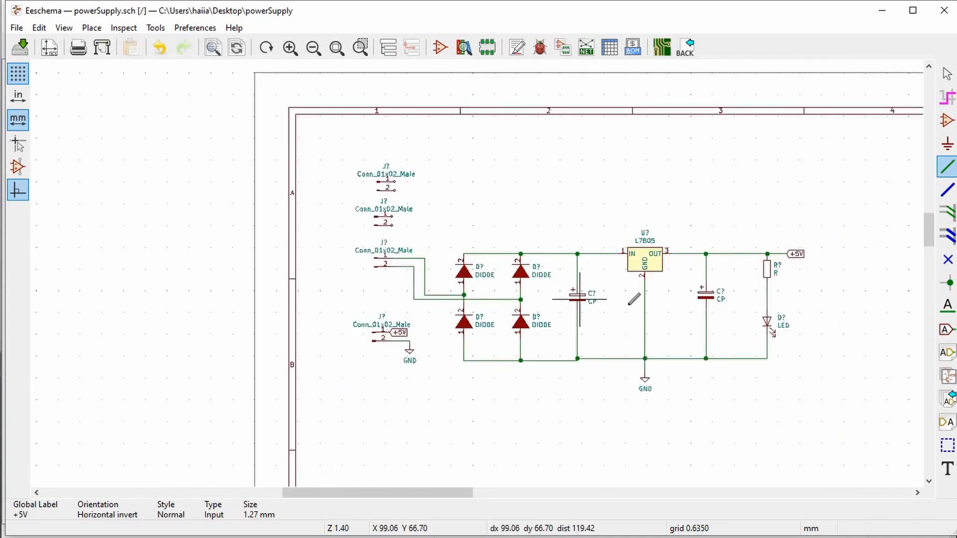
Step: Wire pin 1 of the topmost connector to pin 1 of the connector beneath it, and pin 2 to pin 2
scroll(429, 205, up, 5)
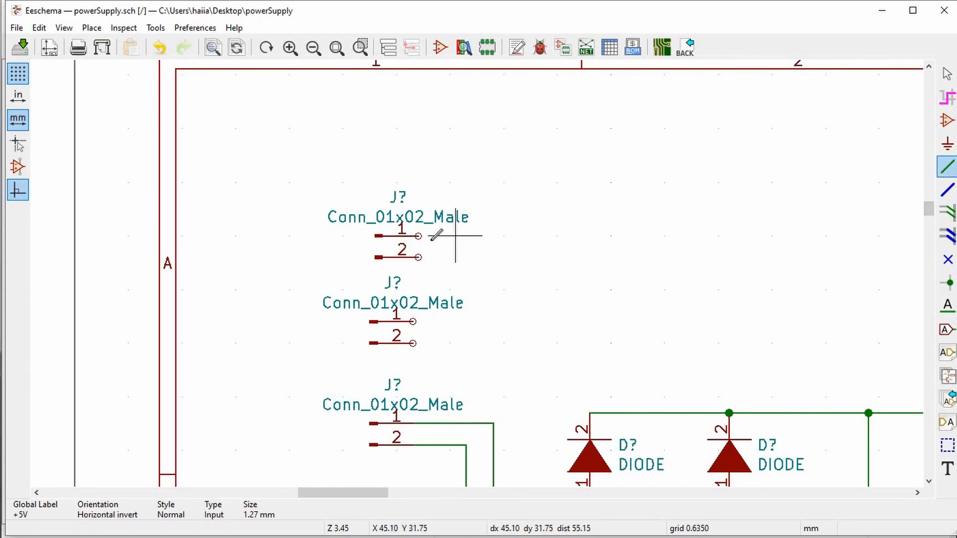
scroll(439, 233, up, 1)
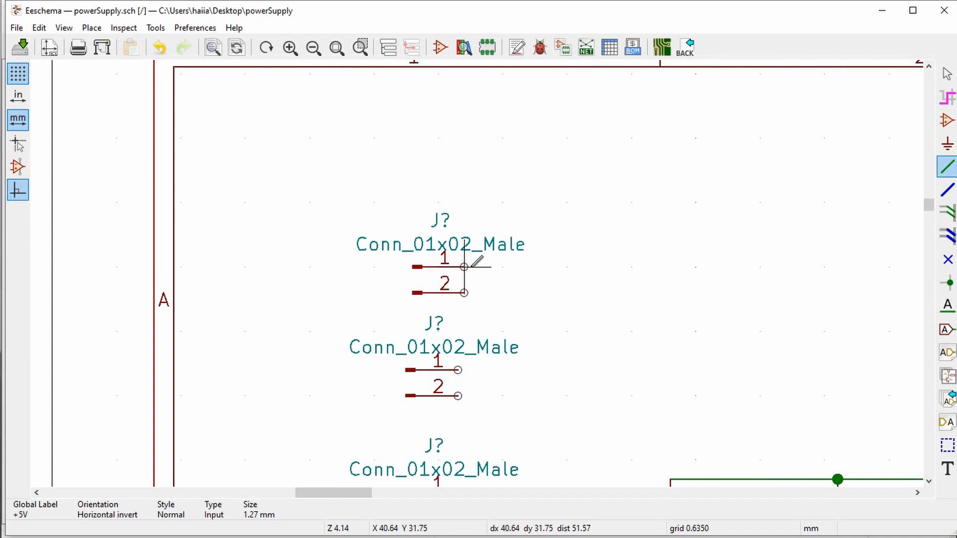
click(465, 267)
click(541, 363)
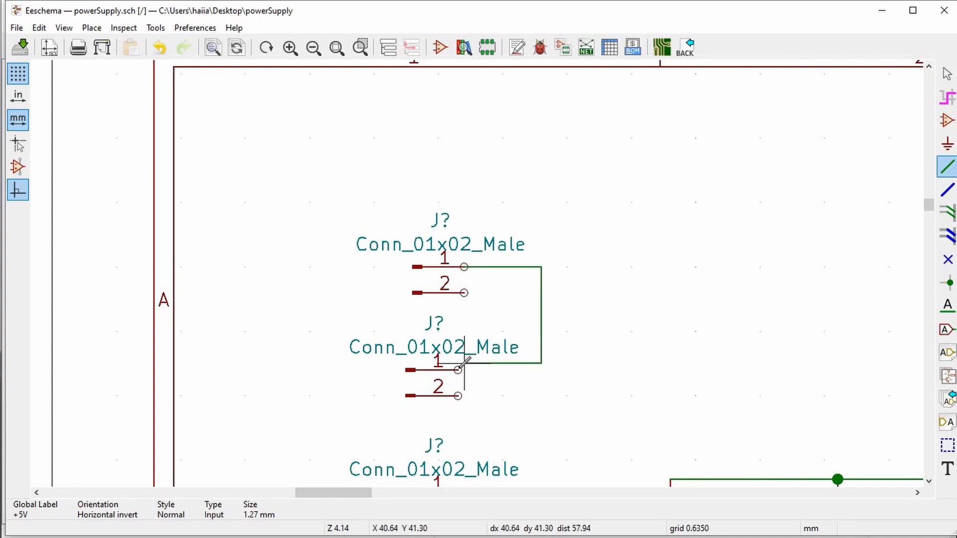
click(458, 369)
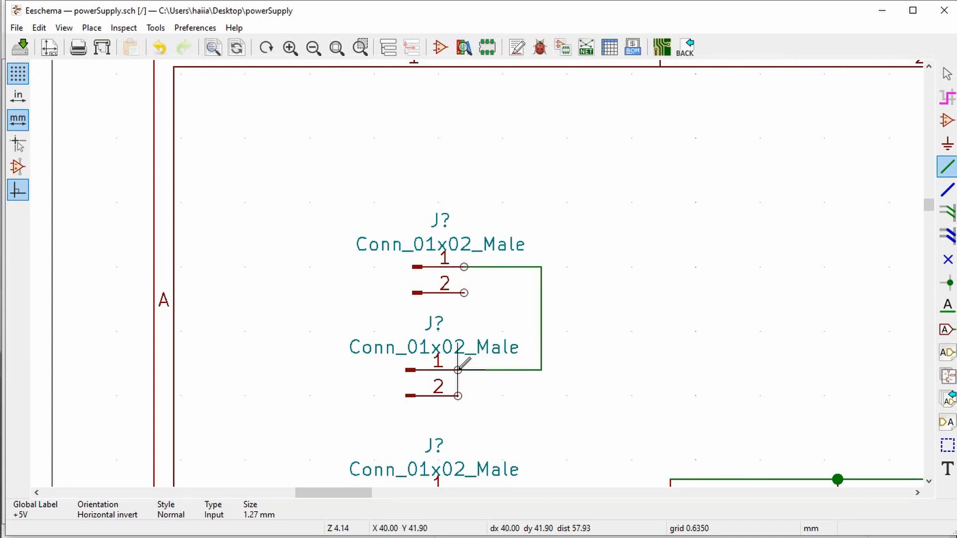
click(464, 293)
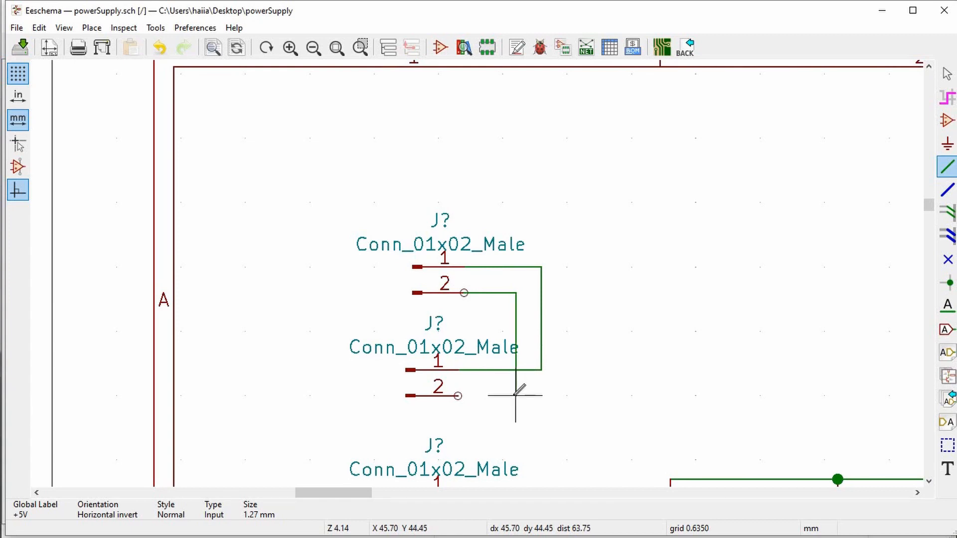
click(464, 396)
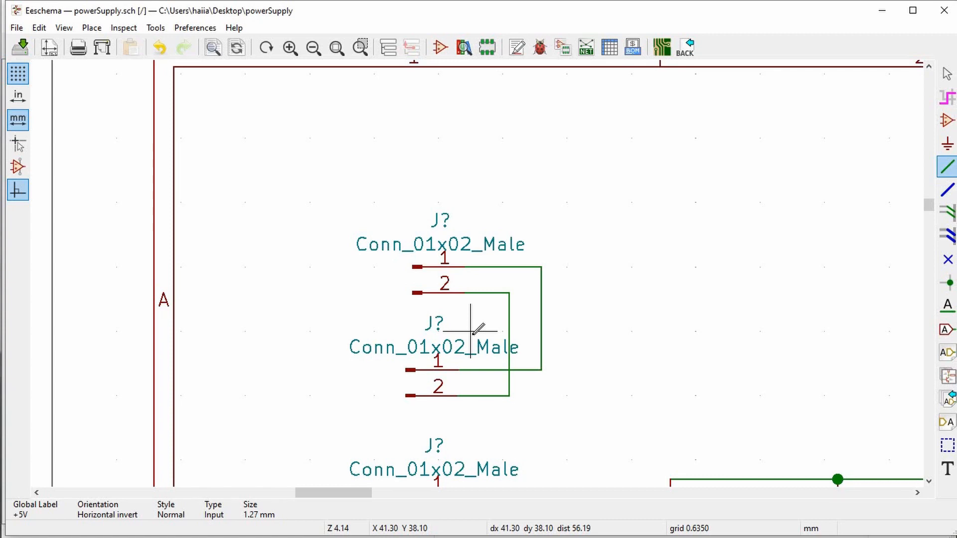
Step: Set the value of the upper-left diode in the bridge rectifier to 1N4007
scroll(678, 349, down, 5)
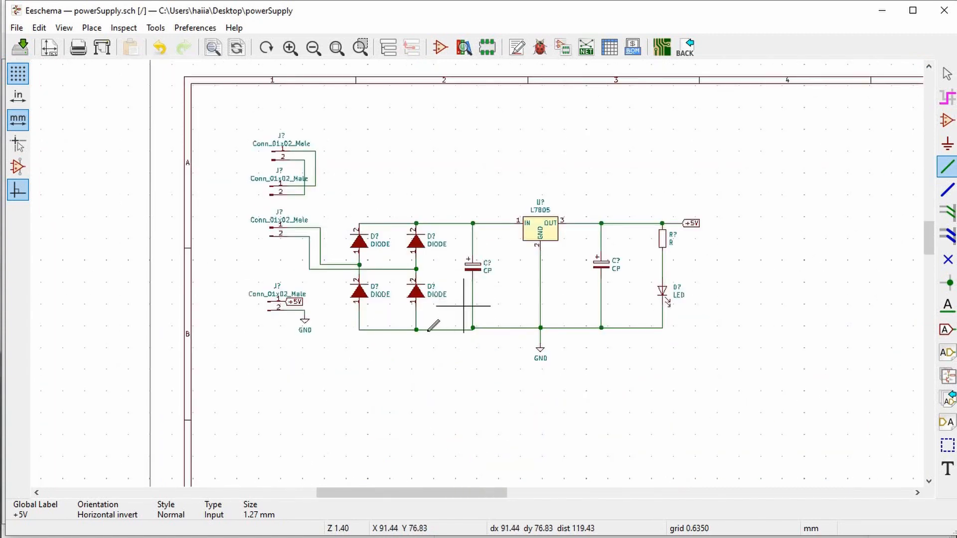
scroll(427, 329, up, 1)
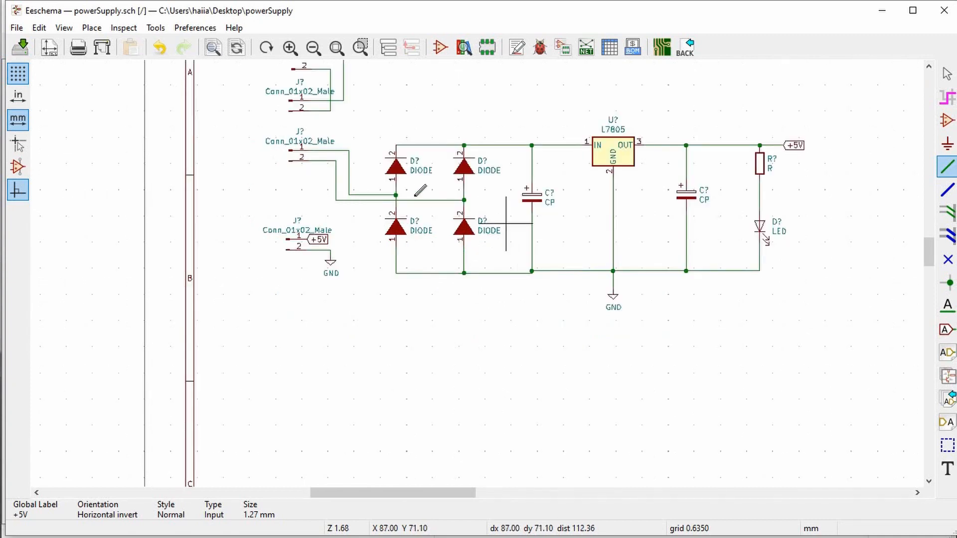
scroll(462, 274, up, 2)
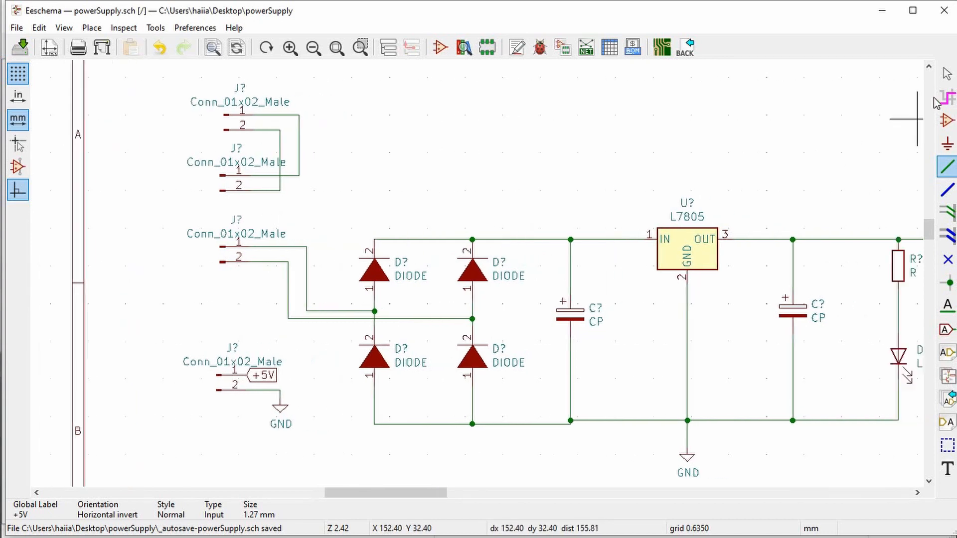
click(946, 73)
scroll(390, 224, down, 1)
scroll(284, 332, up, 5)
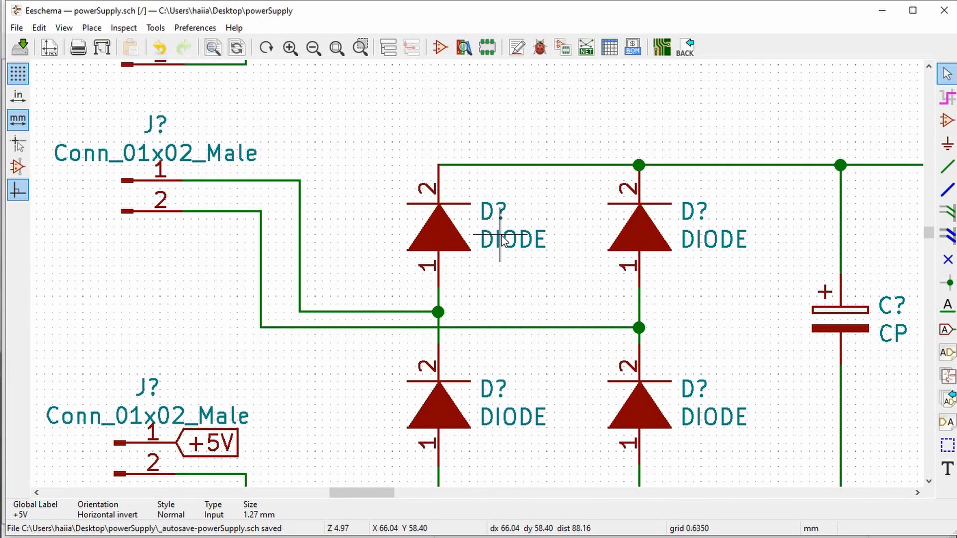
double_click(502, 237)
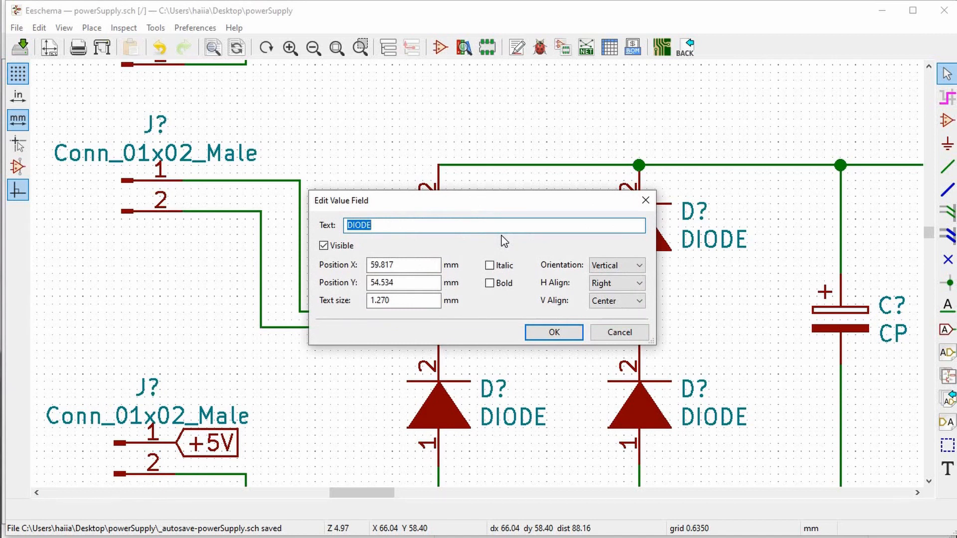
text(1n4007)
click(365, 225)
key(shift+Left)
text(N)
key(ctrl+a)
click(565, 331)
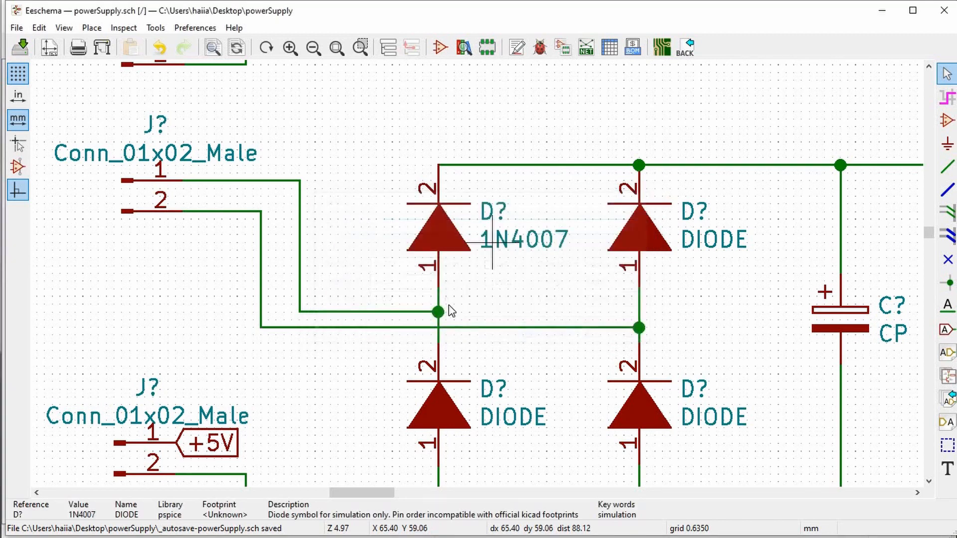
Step: Set the values of the three remaining bridge rectifier diodes to 1N4007
double_click(508, 418)
text(1N4007)
click(542, 335)
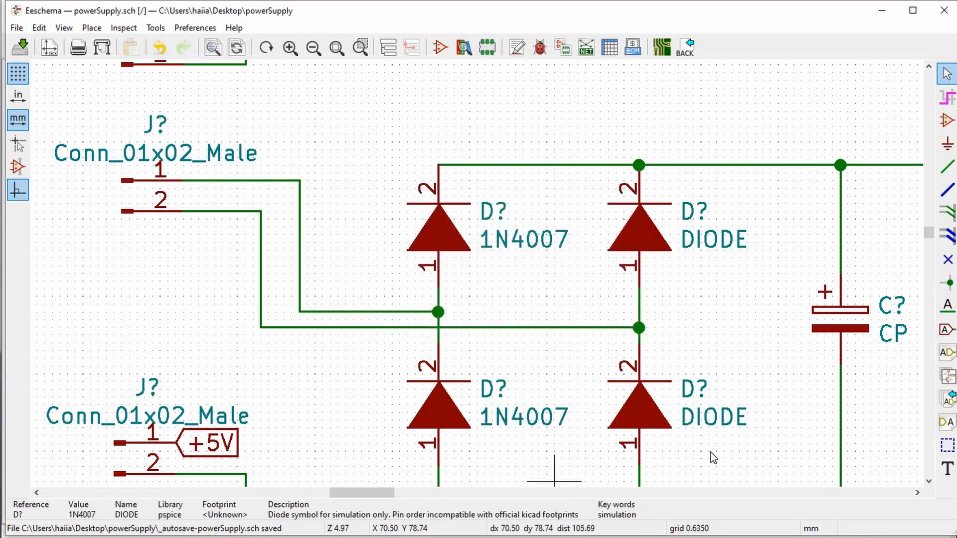
double_click(714, 418)
text(1N4007)
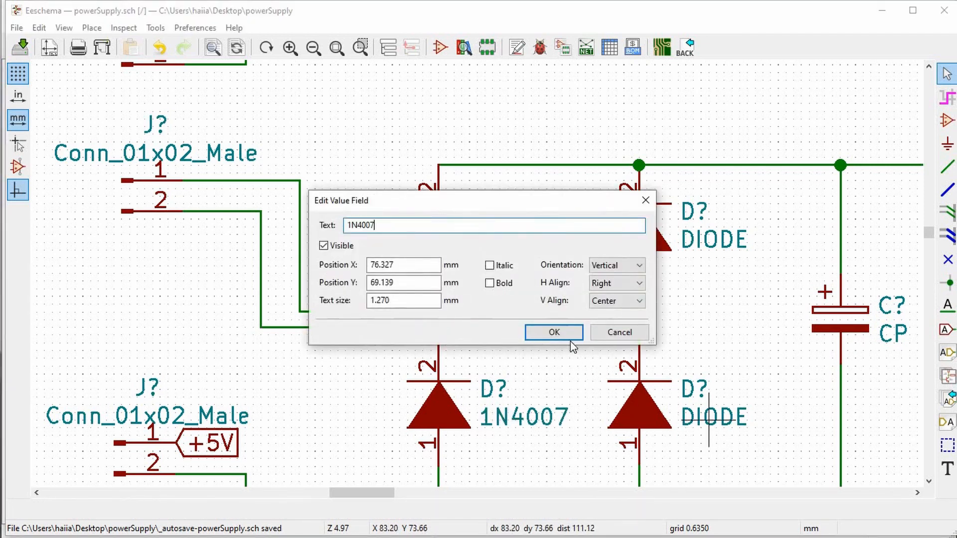
click(563, 337)
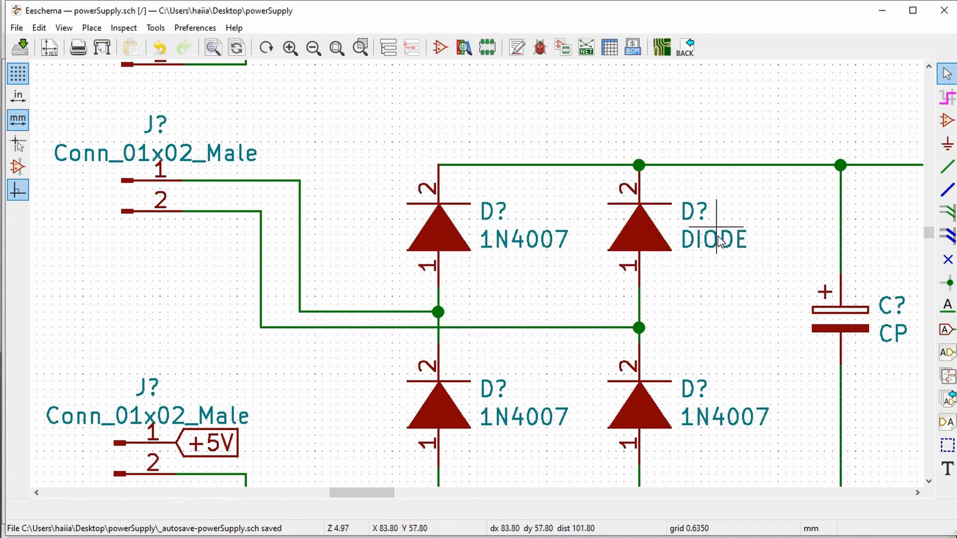
double_click(716, 234)
text(1N4007)
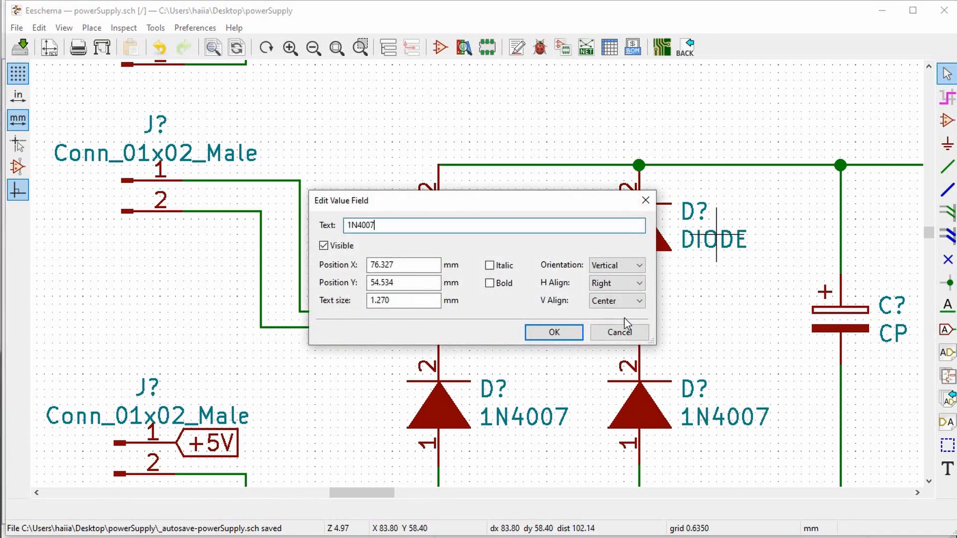
click(558, 332)
Step: Enter 1000uF followed by a comma as the value of the capacitor on the regulator's input side
scroll(479, 275, down, 2)
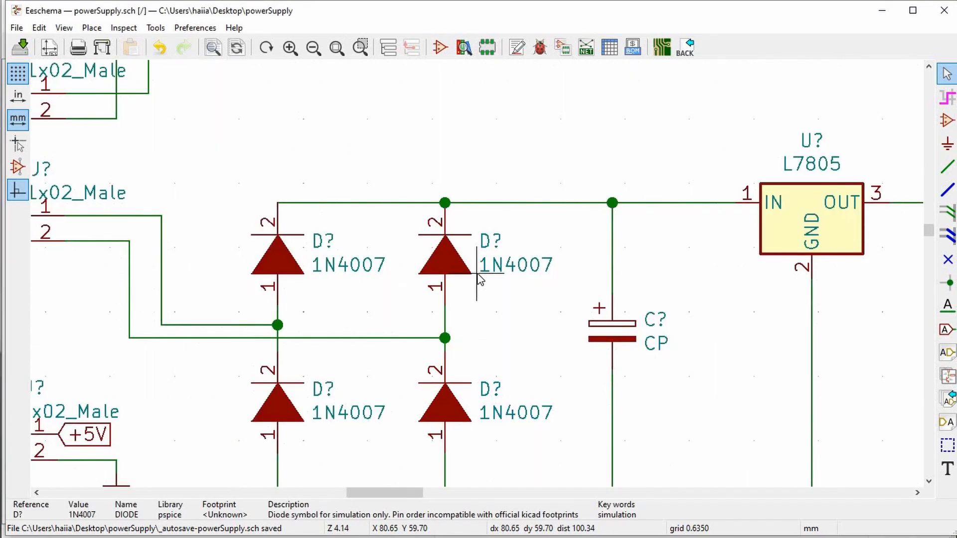
scroll(625, 342, up, 1)
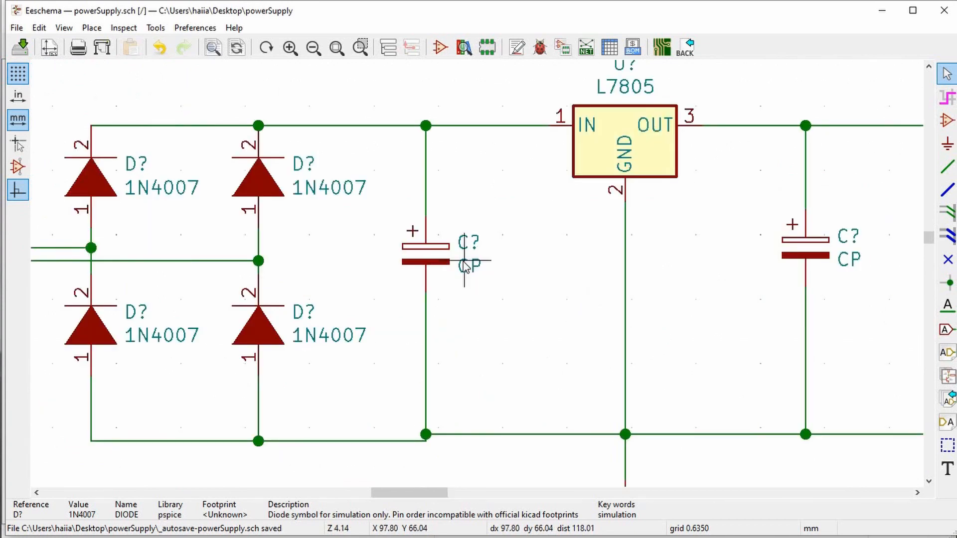
double_click(465, 265)
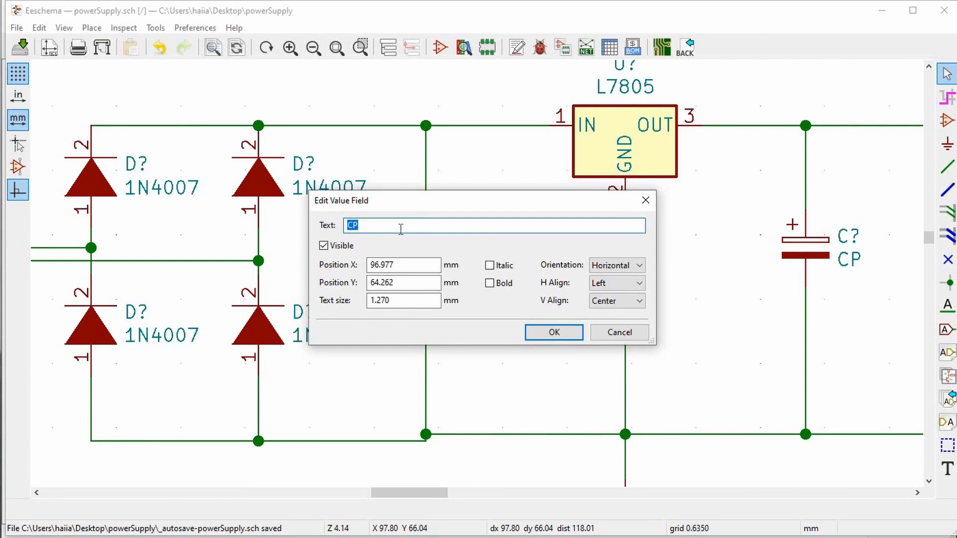
text(1000u)
key(Return)
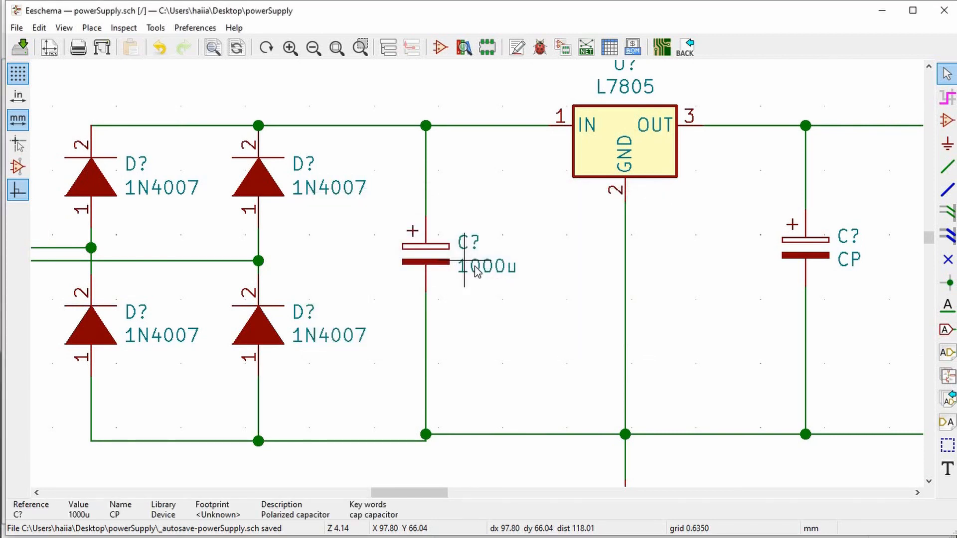
double_click(477, 271)
key(End)
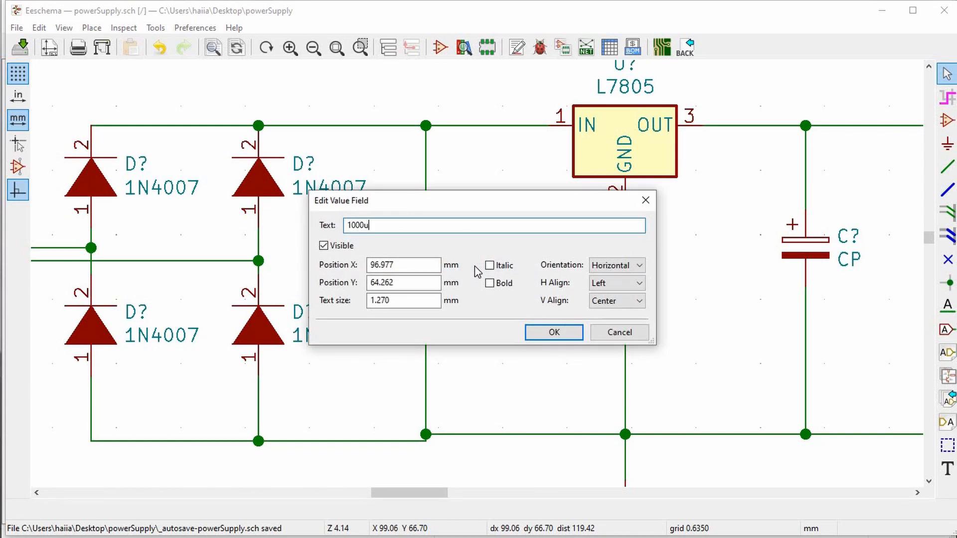
text(F,)
drag(460, 202, 592, 231)
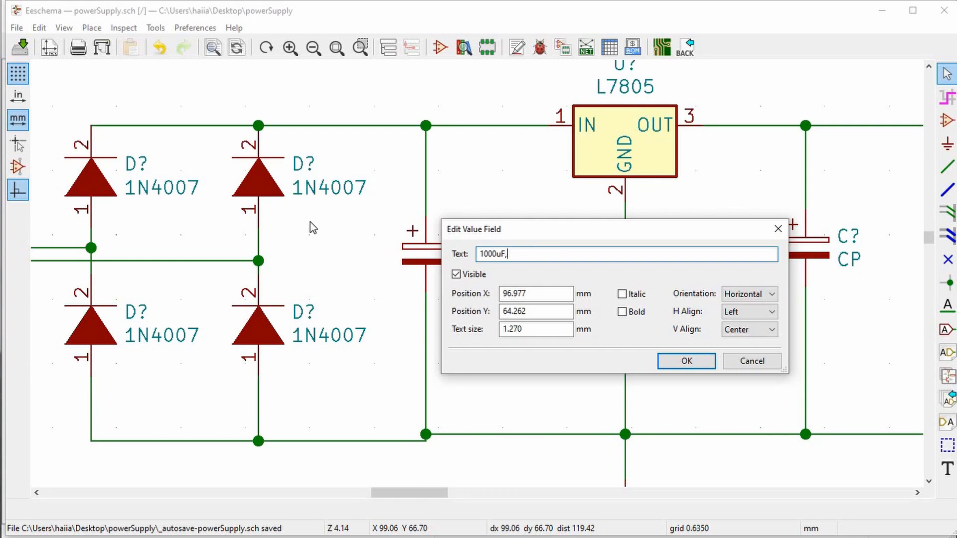
Step: Switch to Calculator, multiply 15 by 1.4, and close it again
key(alt+Tab)
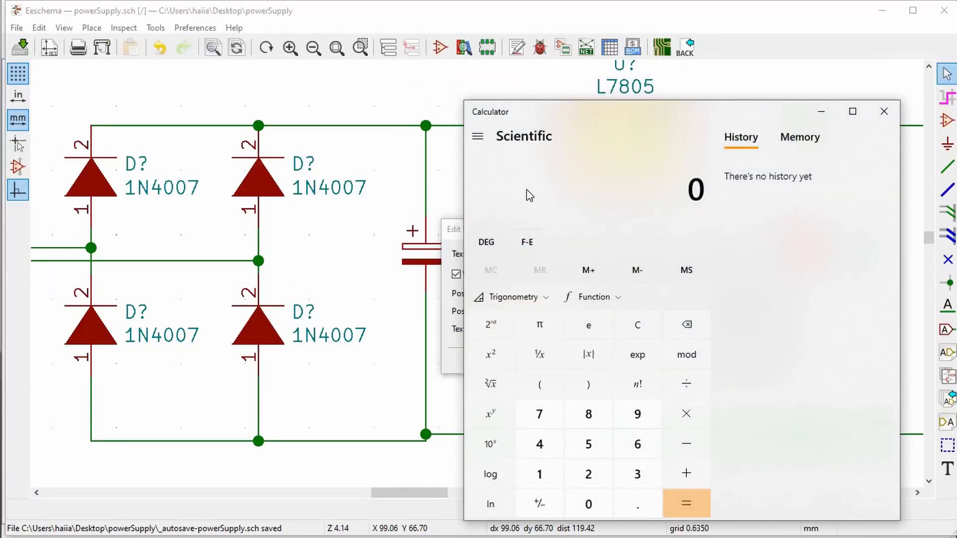
text(15*1.4)
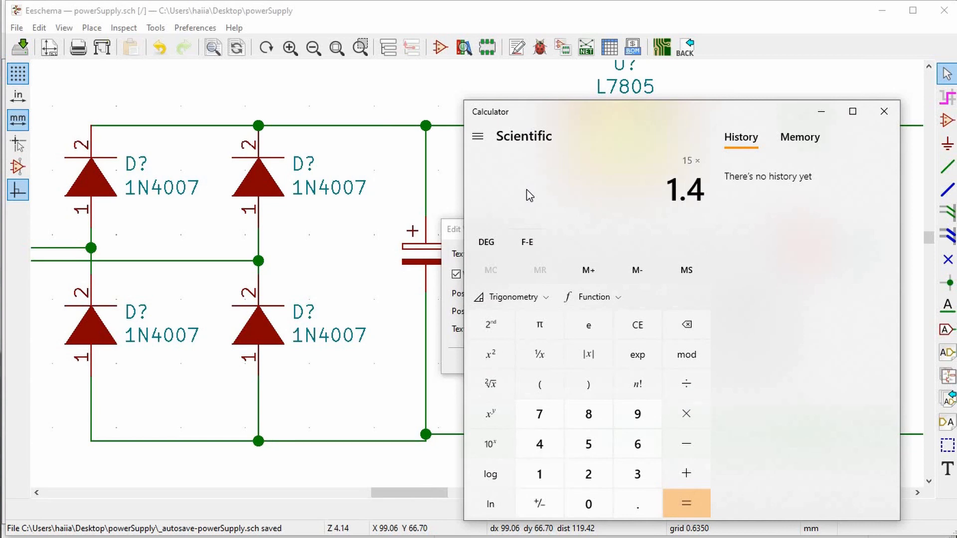
key(Return)
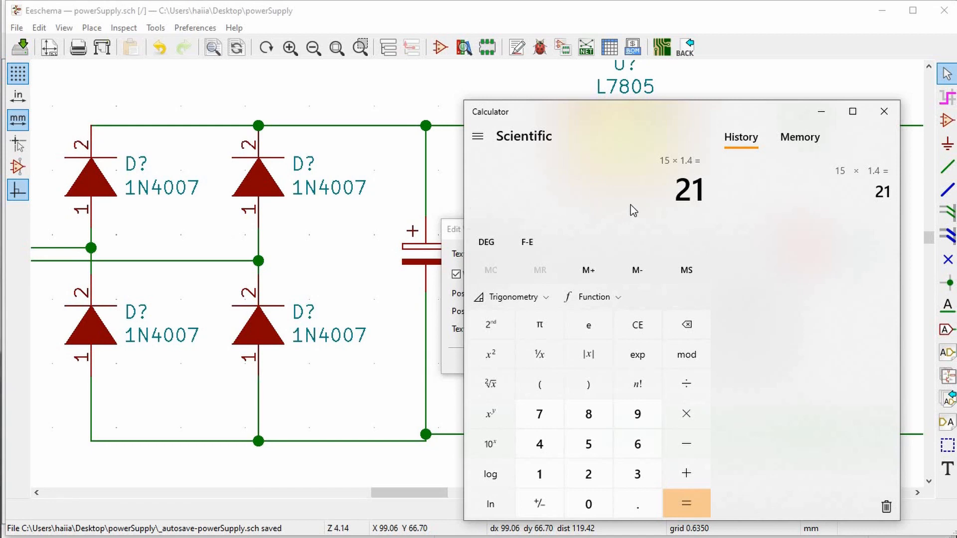
click(883, 120)
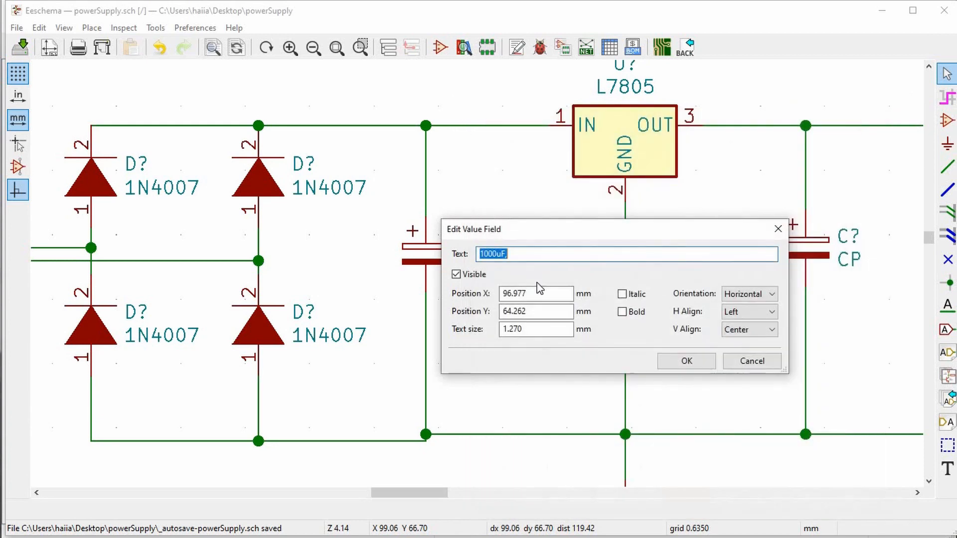
Step: Add the 35V rating to the input capacitor's value so that it reads 1000uF,35V
click(537, 256)
text(35V)
key(Return)
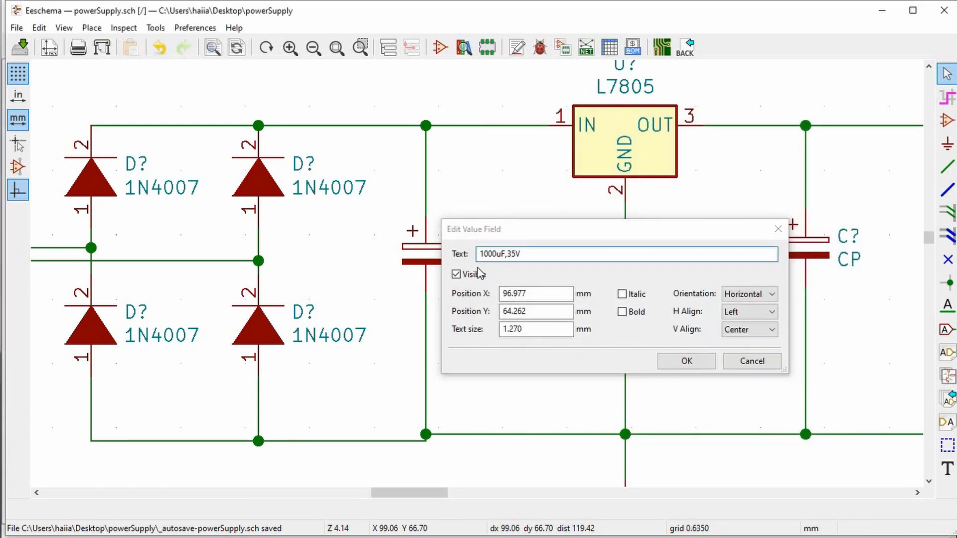
Step: Set the value of the capacitor on the regulator's output side to 100uF,16V
key(v)
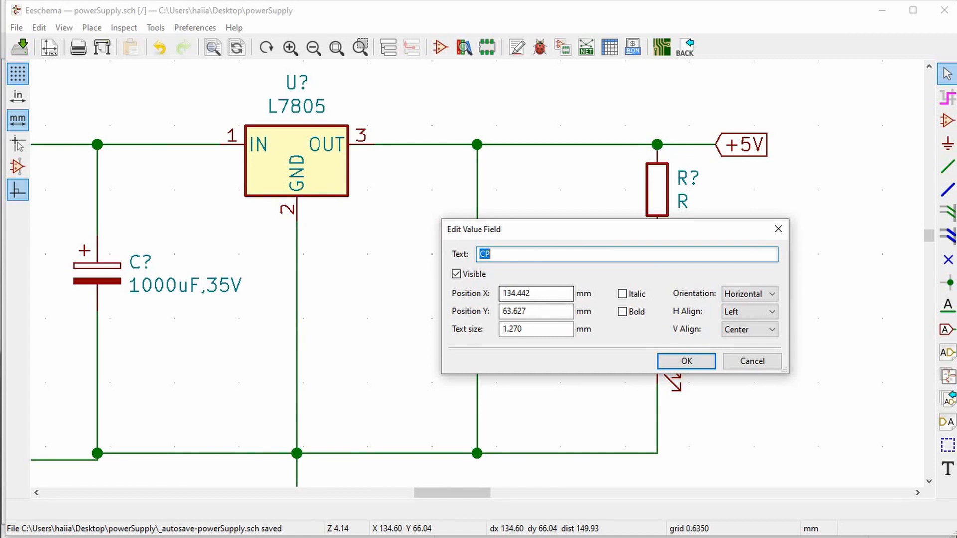
text(100uF,16V)
key(Return)
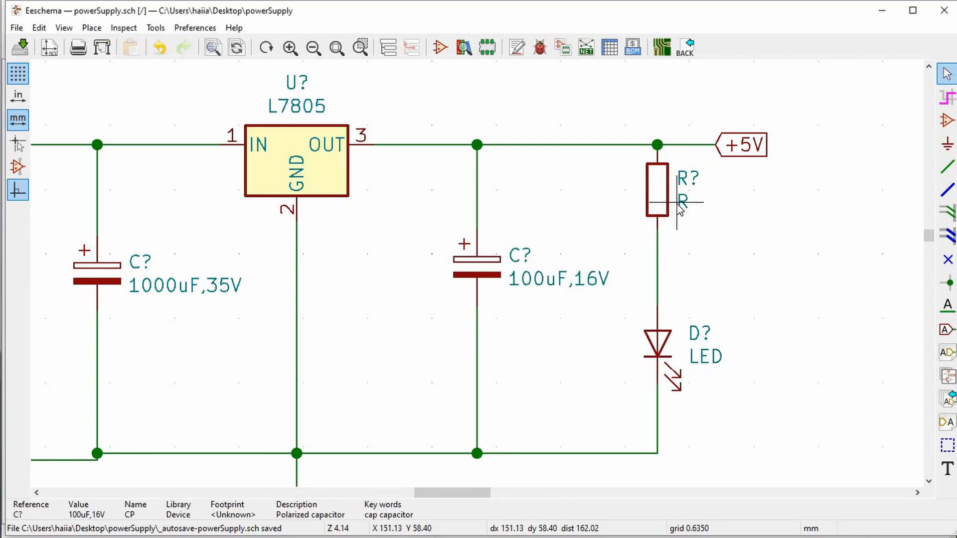
Step: Set the value of the resistor above the LED to 1K,1/4W
key(v)
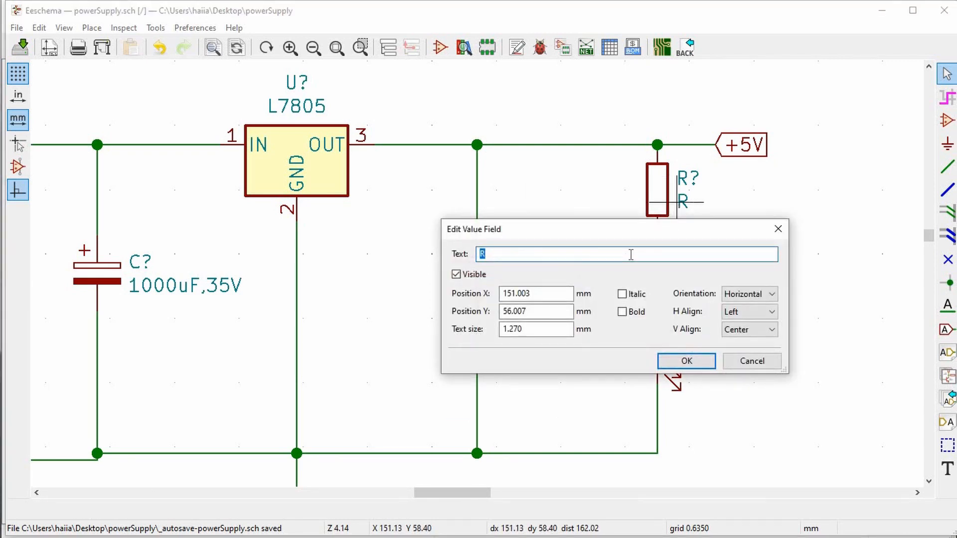
text(1k)
key(BackSpace)
text(K,)
text(1/4W)
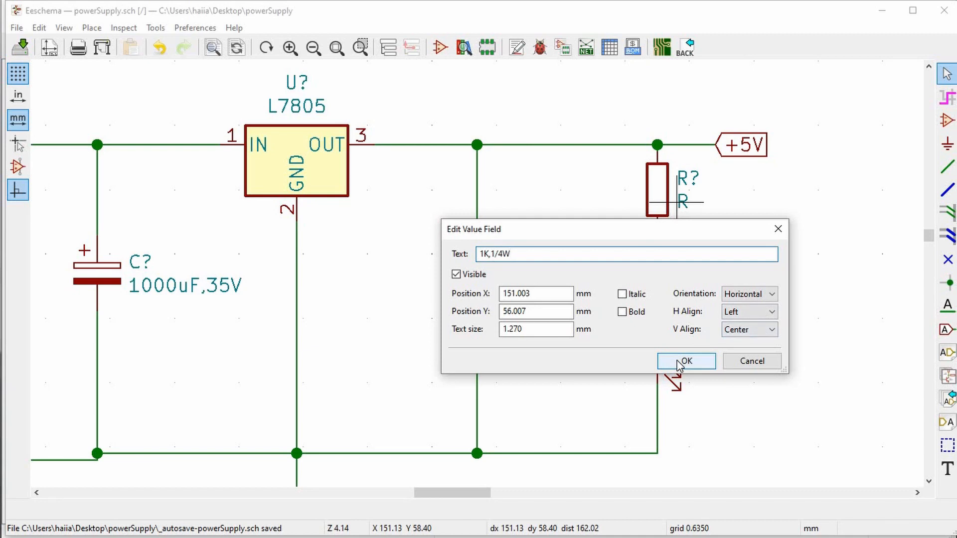
click(680, 362)
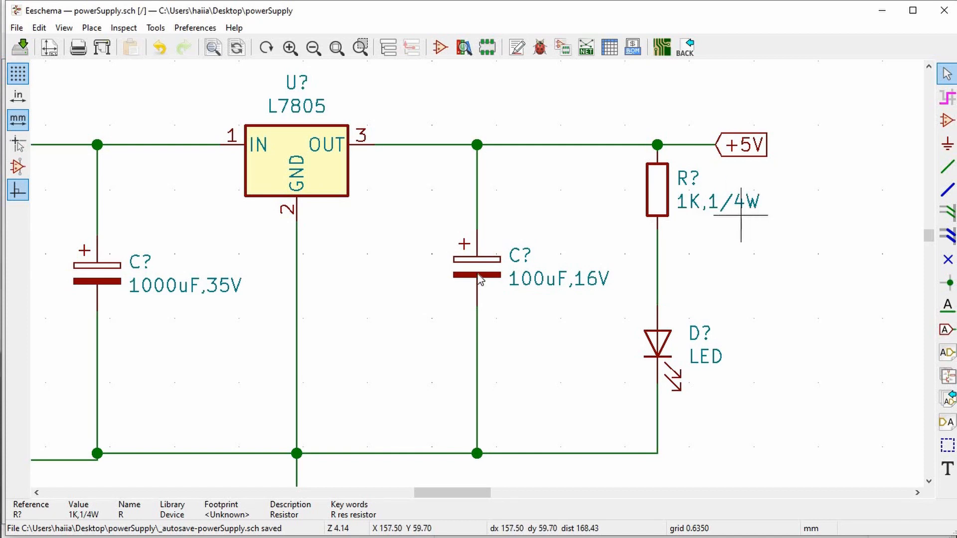
Step: Set the topmost connector's value to 2Pin,ScrewType,5.08mmPitch
scroll(480, 280, down, 5)
scroll(479, 280, up, 2)
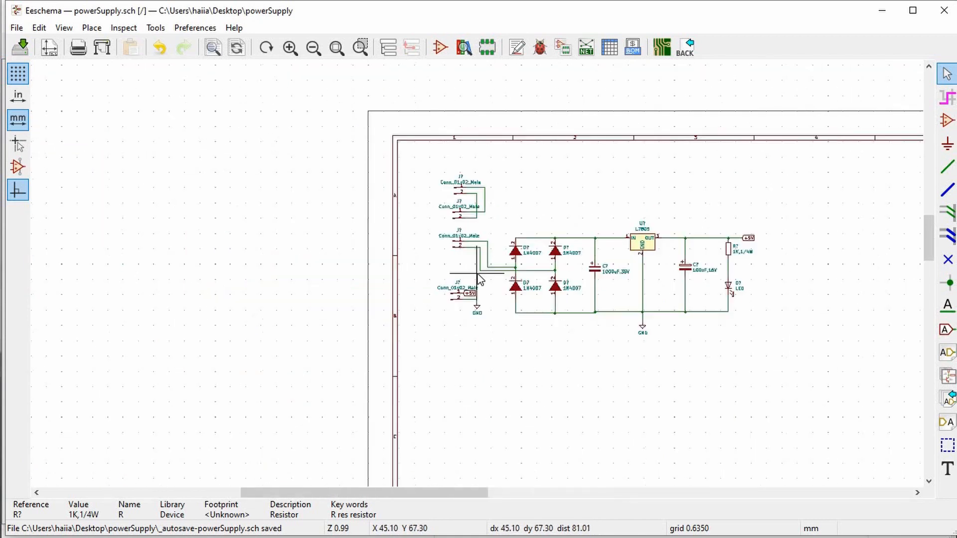
scroll(479, 279, up, 3)
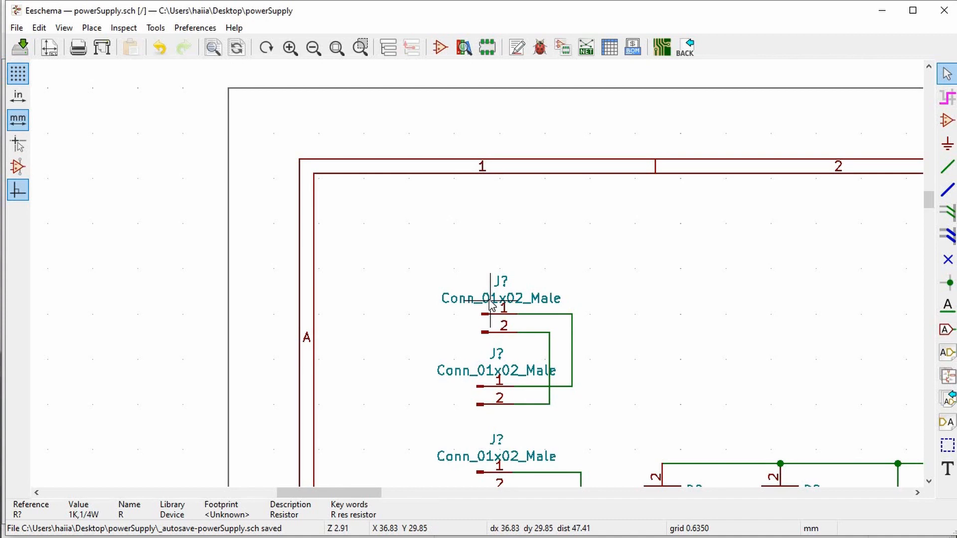
double_click(491, 305)
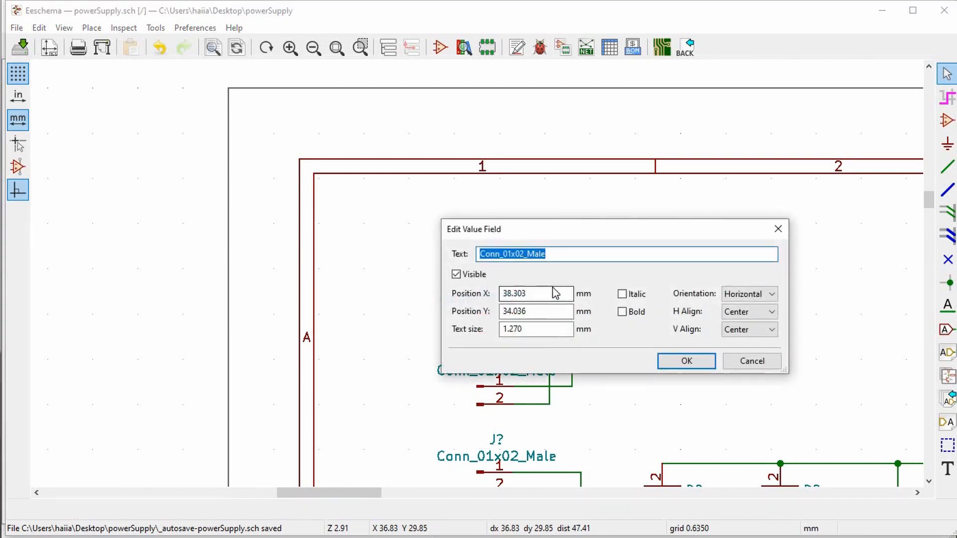
text(2in)
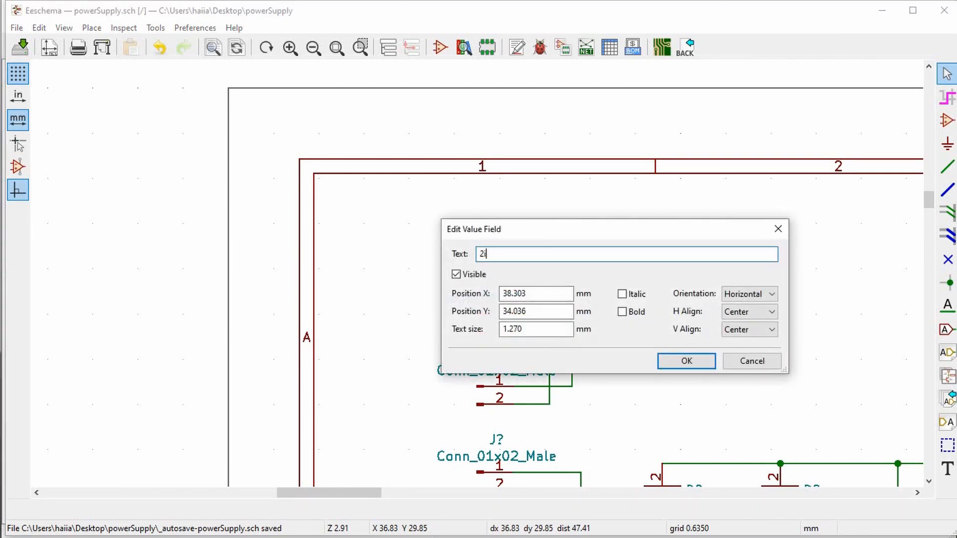
key(BackSpace)
key(BackSpace)
text(Pin)
text(,)
text(S)
text(wre)
key(BackSpace)
key(BackSpace)
key(BackSpace)
text(crewType,)
text(5)
text(.08mm Pitch)
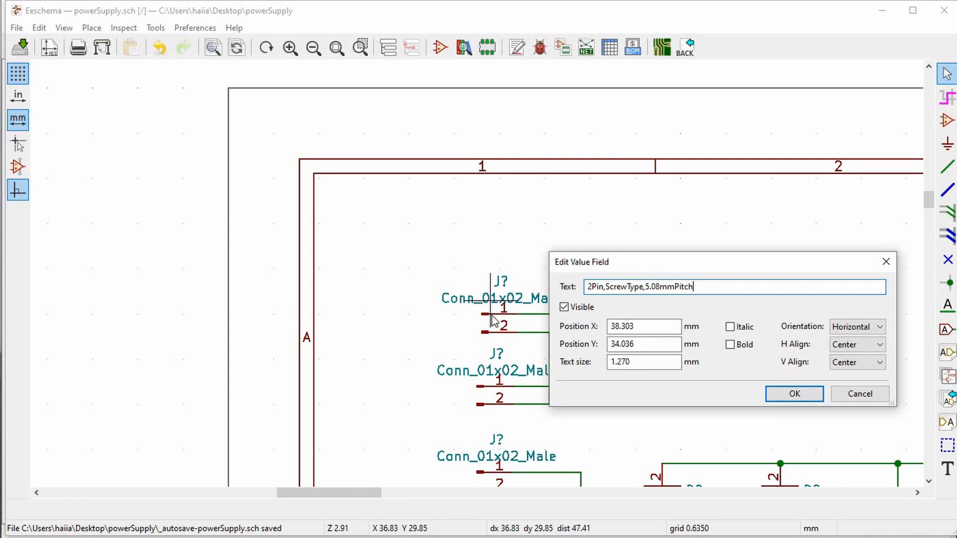
click(786, 396)
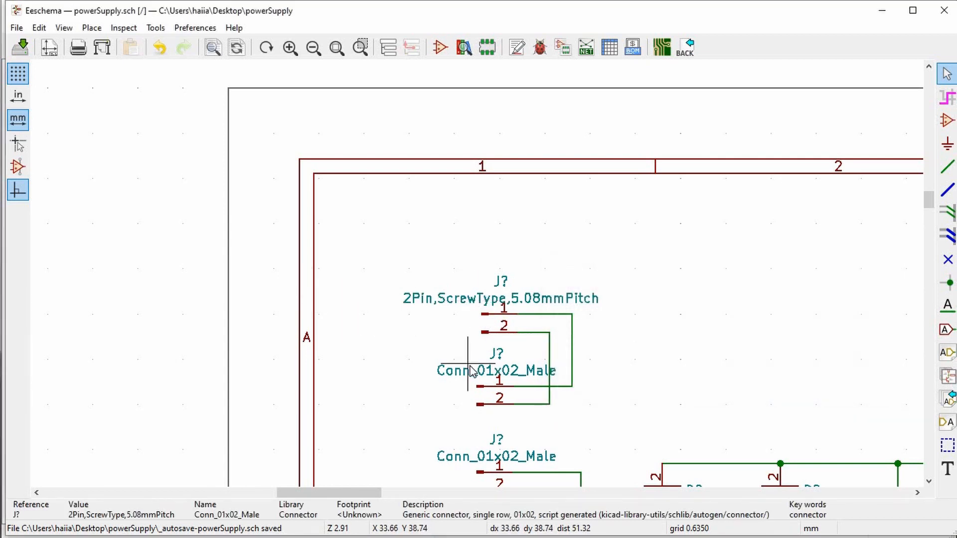
Step: Set the value of the second connector from the top to 2Pin,ScrewType,5.08mmPitch
double_click(471, 370)
text(2Pin,ScrewType,5.08mmPitch)
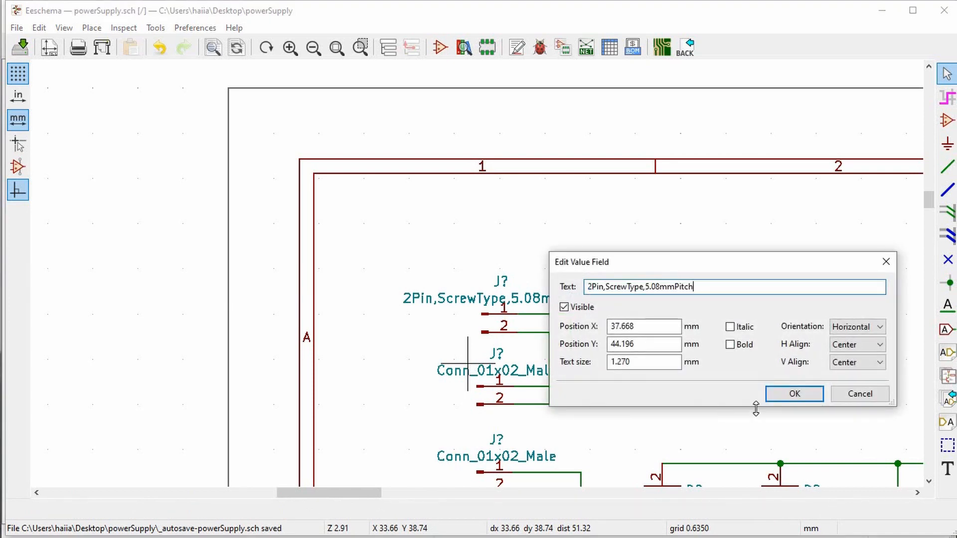
click(790, 393)
Step: Set the value of the third connector from the top to 2Pin,ScrewType,5.08mmPitch
scroll(481, 274, down, 3)
scroll(571, 319, up, 3)
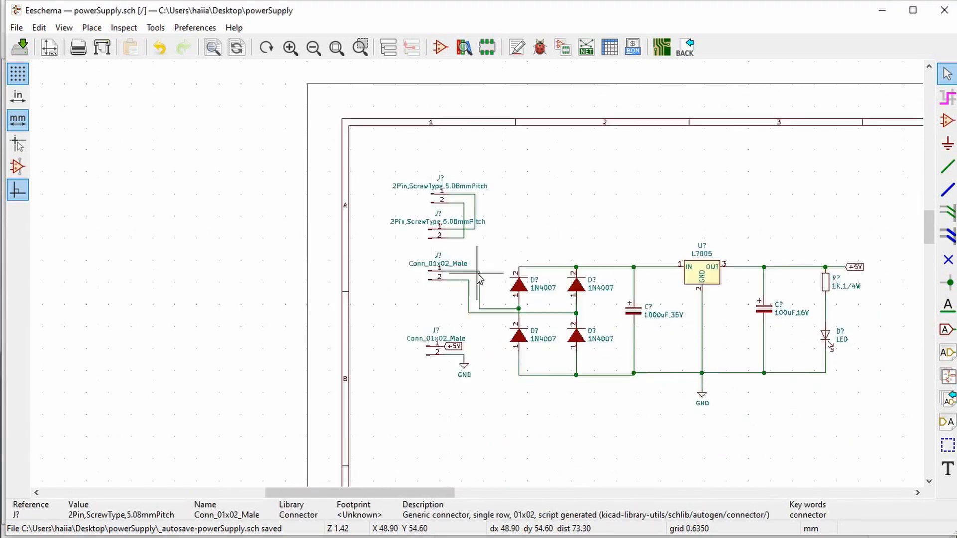
double_click(432, 252)
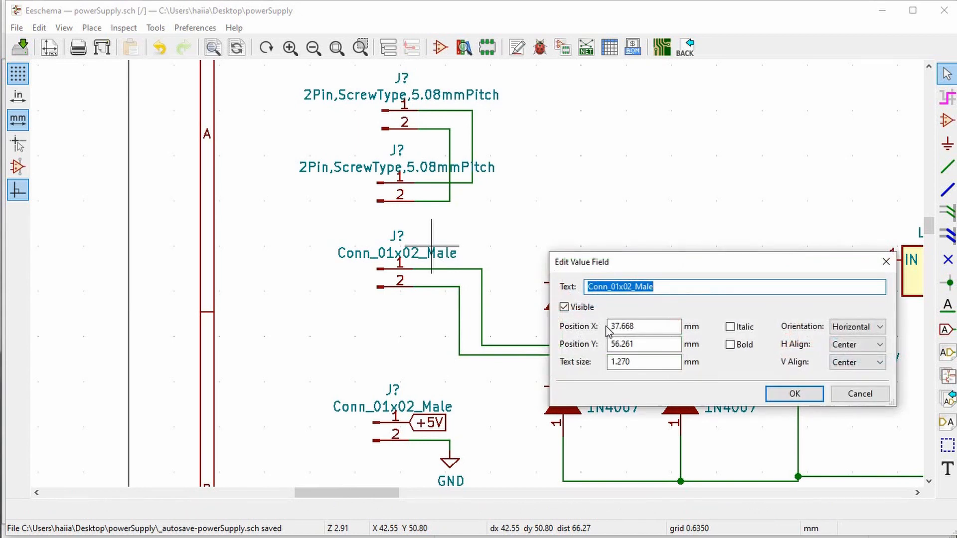
text(2Pin,ScrewType,5.08mmPitch)
click(794, 394)
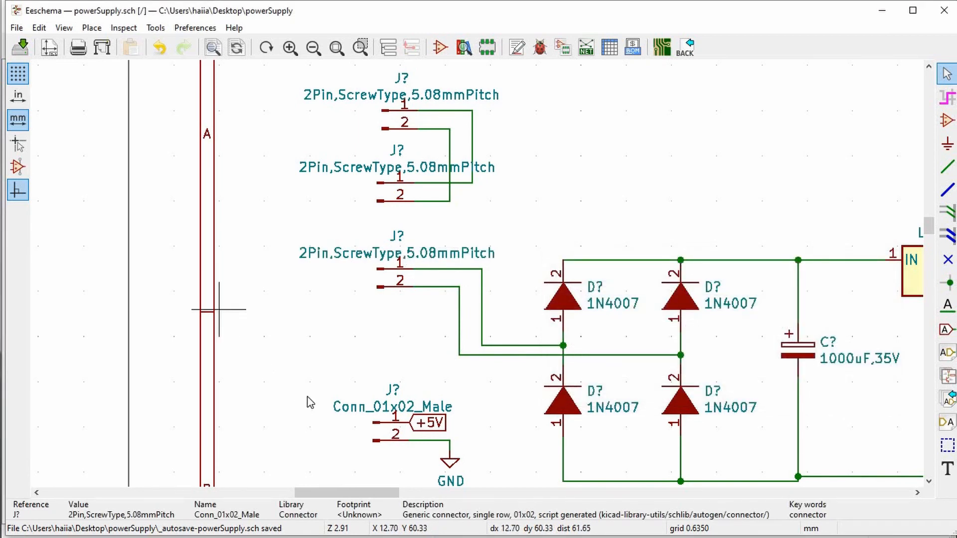
Step: Set the value of the bottom connector, wired to +5V and GND, to 2Pin,ScrewType,5.08mmPitch
double_click(349, 417)
text(2Pin,ScrewType,5.08mmPitch)
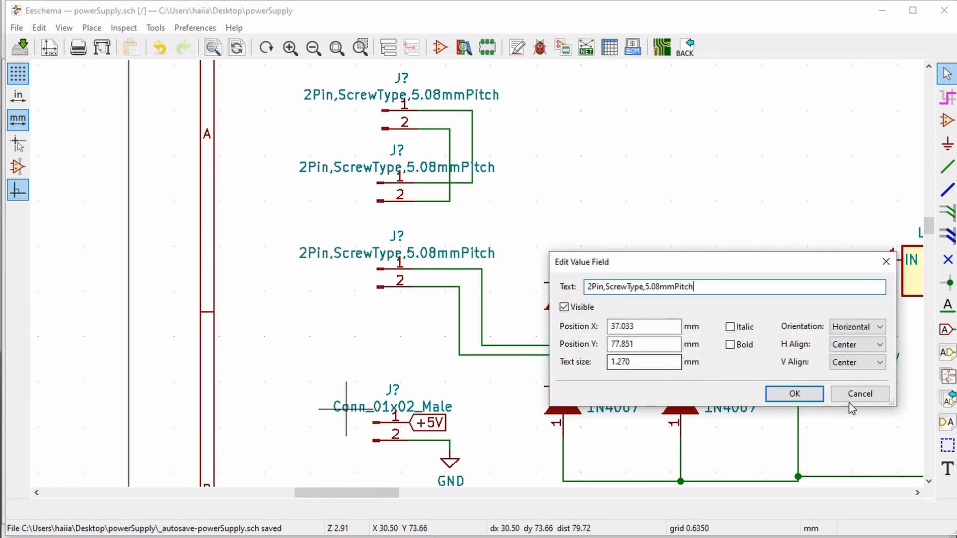
click(815, 399)
Step: Look over the whole power supply schematic and inspect the details of the upper-left bridge diode
scroll(480, 267, down, 3)
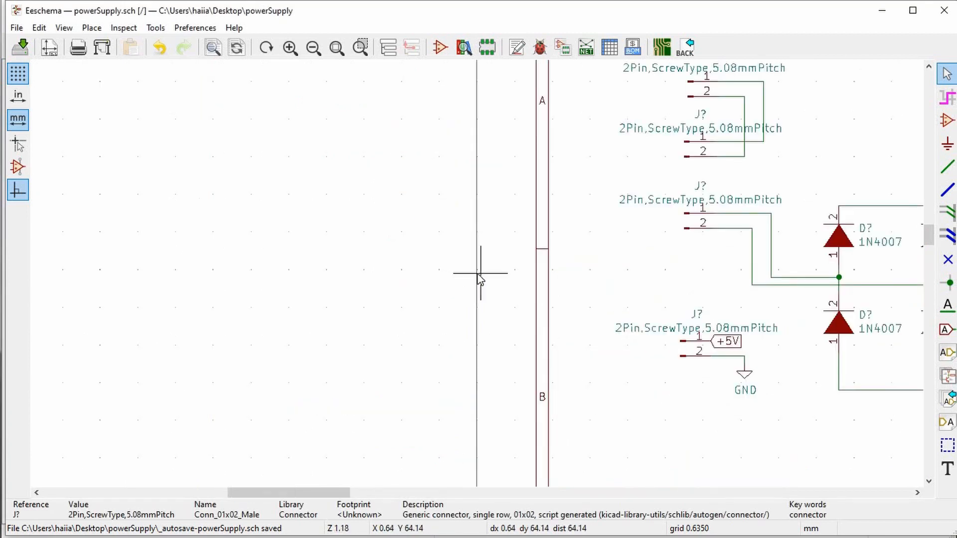
scroll(477, 273, up, 1)
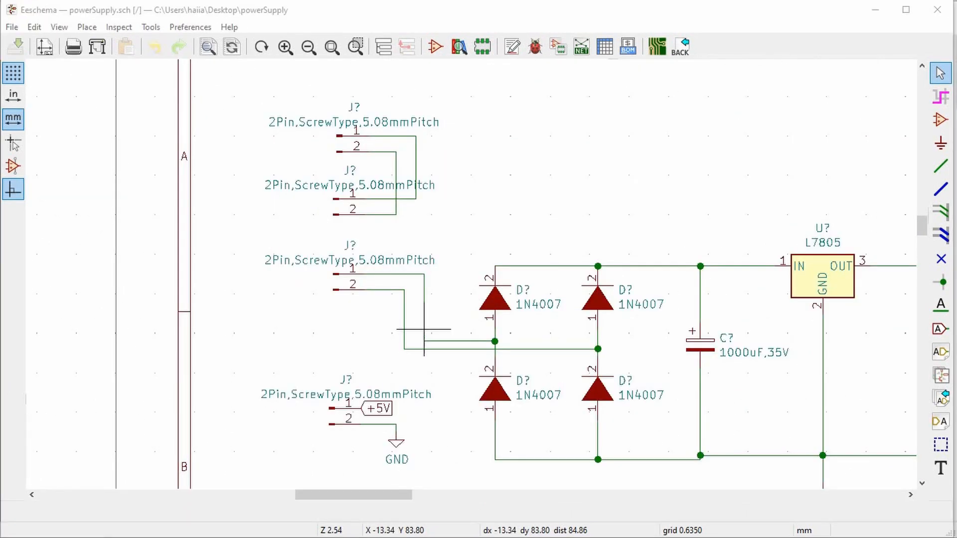
scroll(423, 329, down, 1)
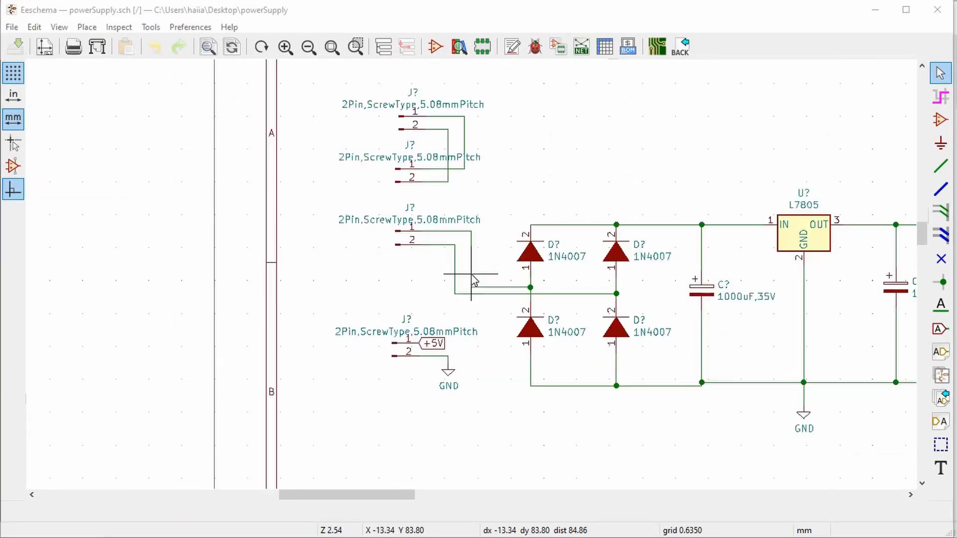
scroll(474, 279, down, 1)
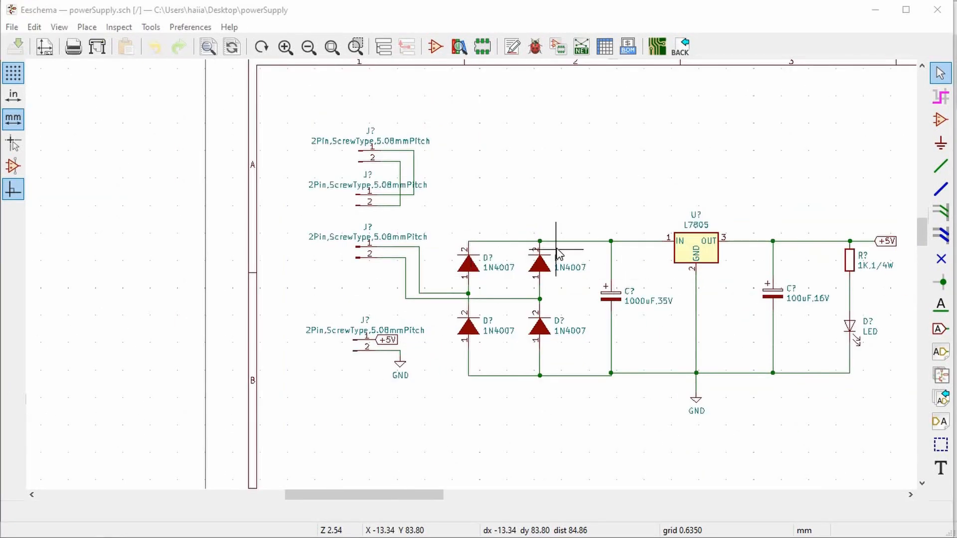
scroll(473, 281, up, 1)
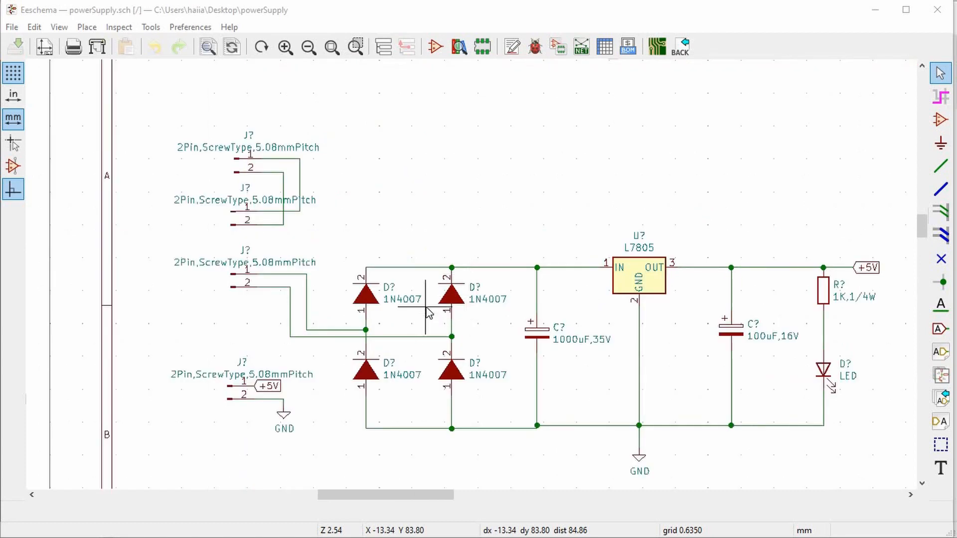
scroll(389, 296, up, 1)
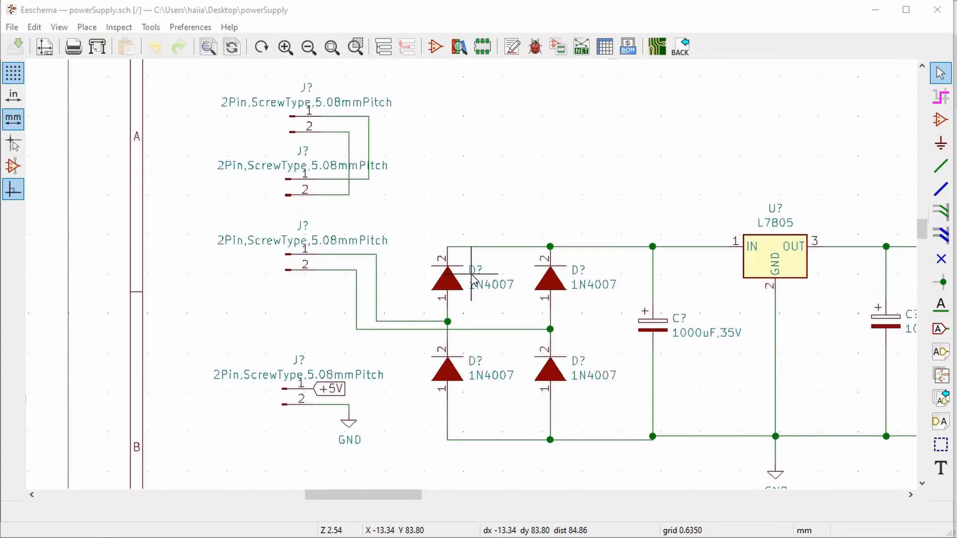
scroll(473, 279, up, 2)
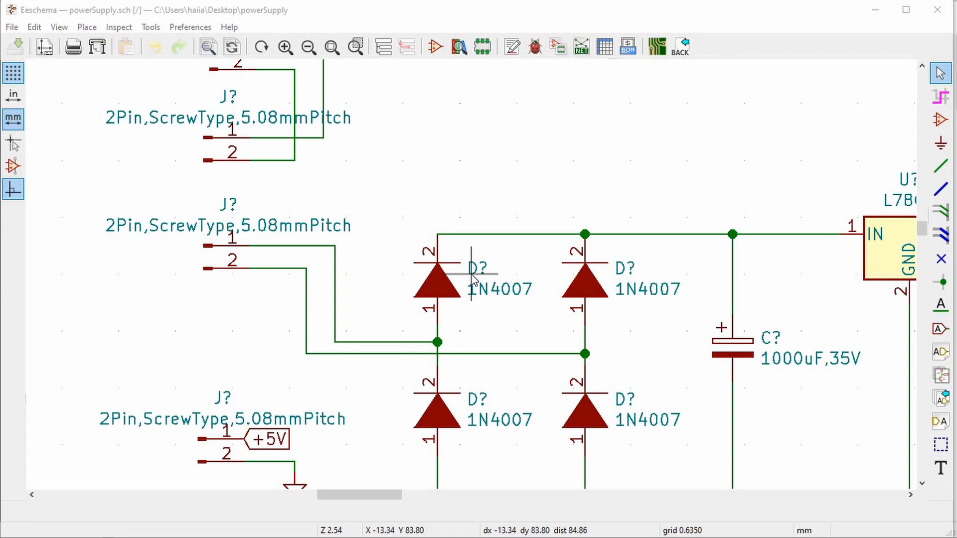
click(446, 288)
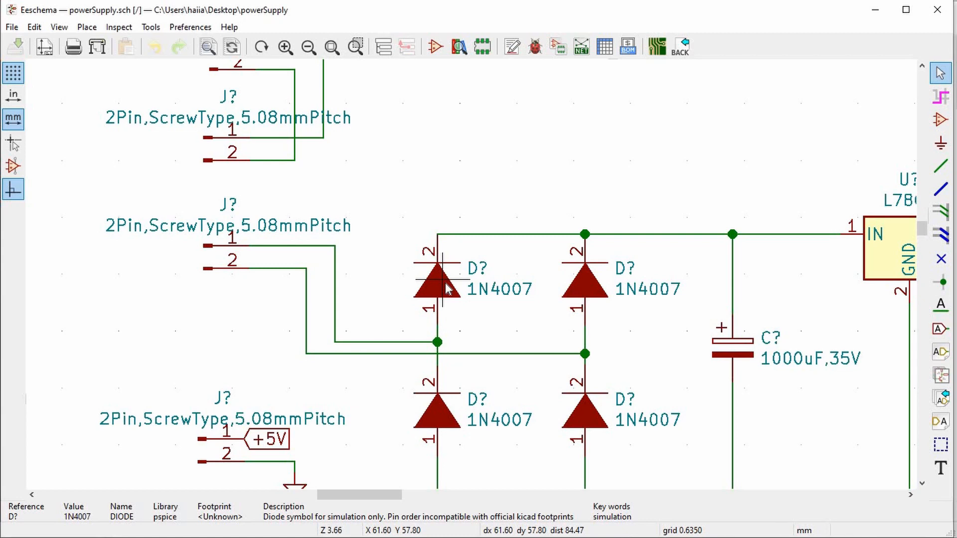
scroll(447, 288, down, 3)
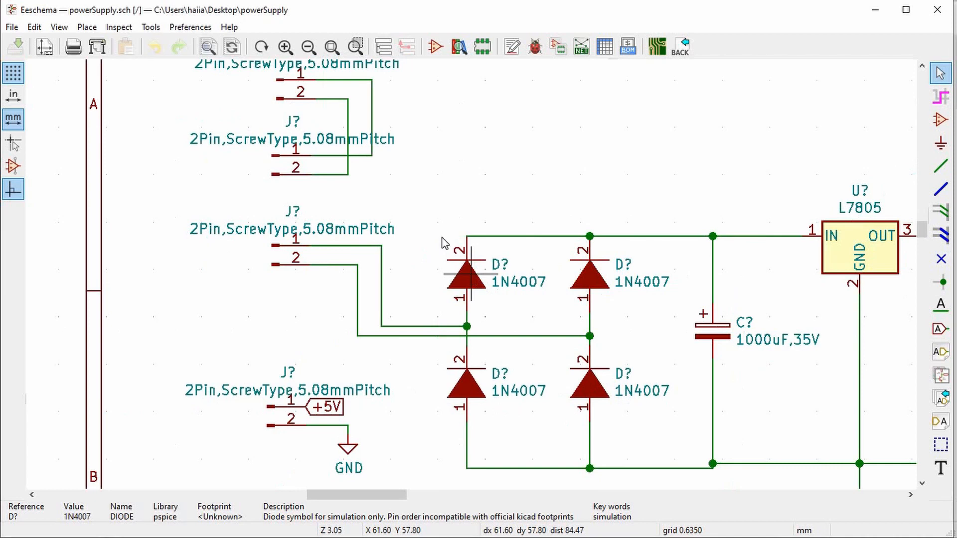
Step: Open the topmost connector's symbol properties and start browsing the footprint libraries for its Footprint field
scroll(296, 91, up, 3)
scroll(472, 280, up, 4)
click(464, 285)
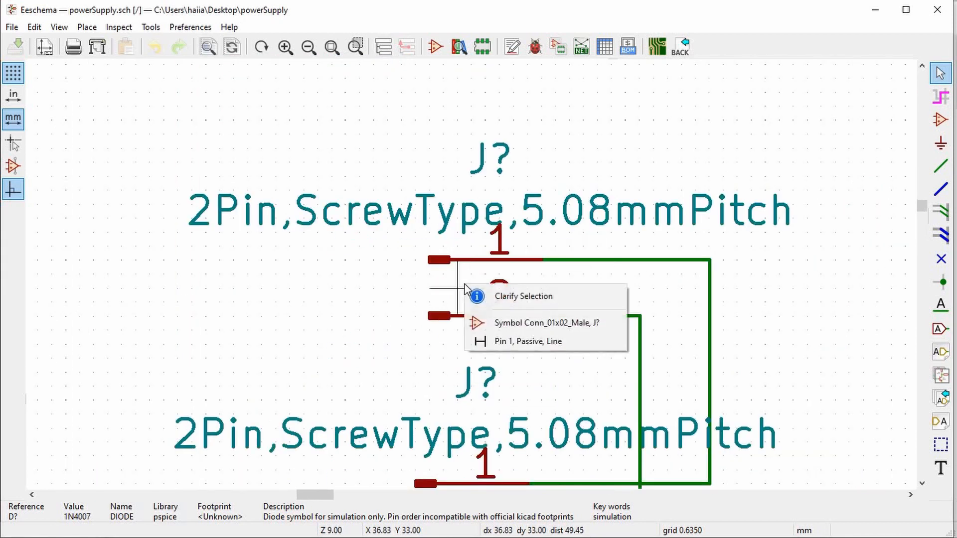
click(479, 323)
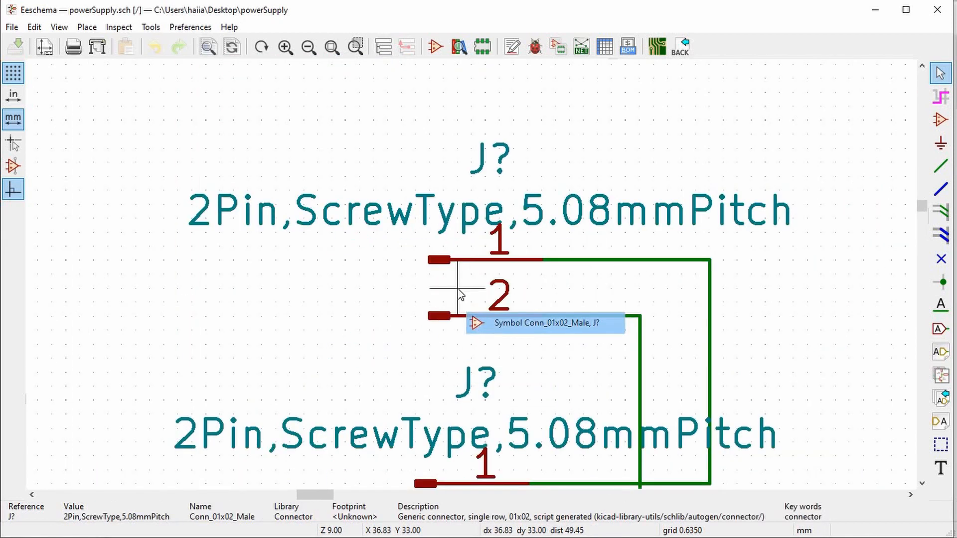
double_click(442, 265)
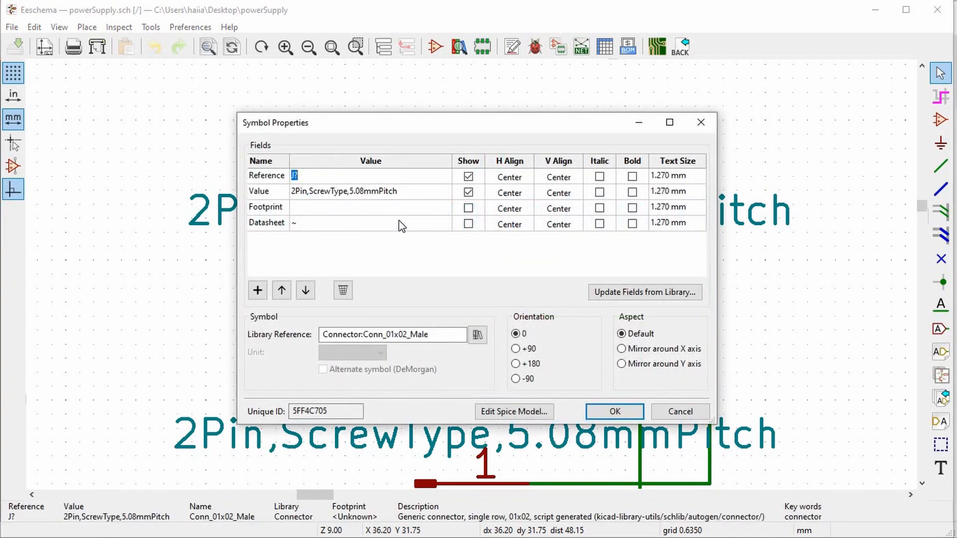
click(382, 207)
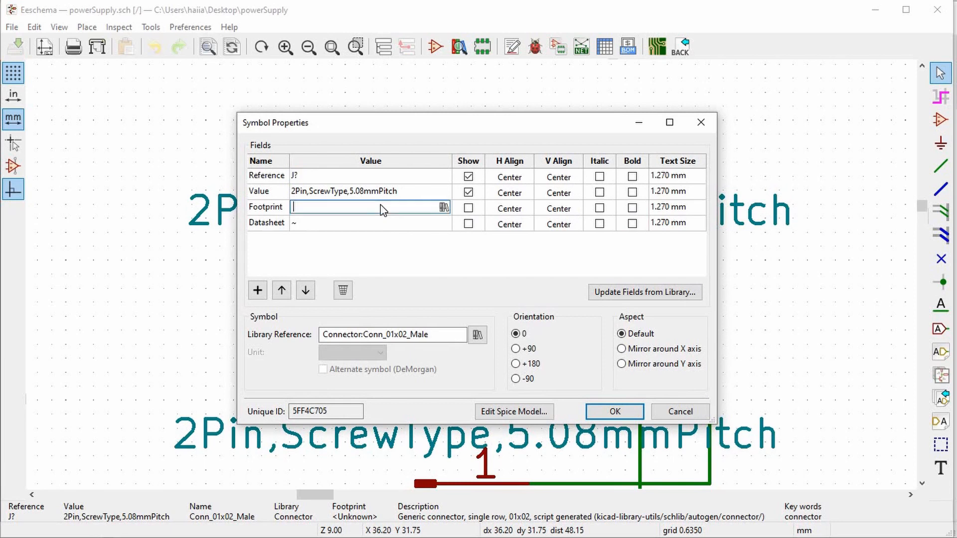
click(444, 207)
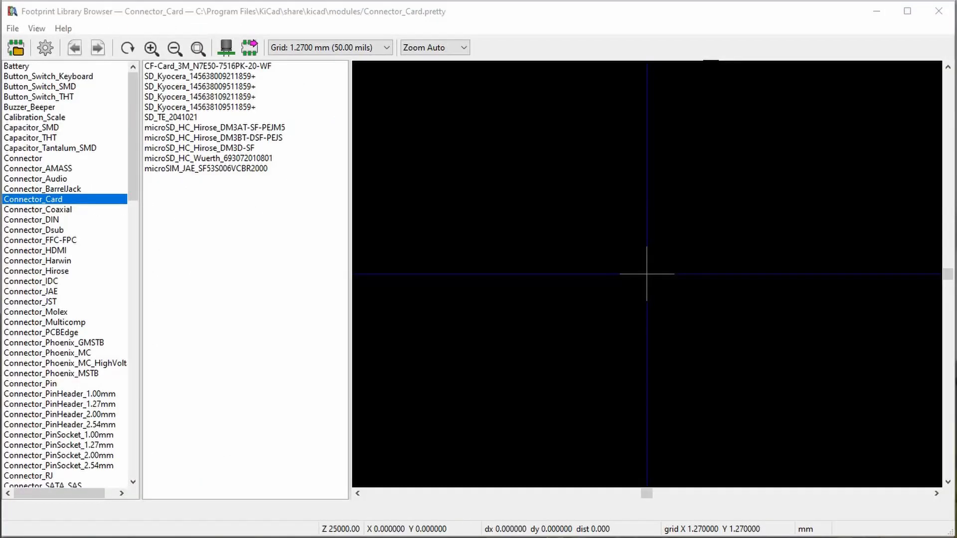
Step: Look through the Connector_AMASS and Connector_DIN footprint libraries and check the web images of 2-pin 5.08mm screw connectors
click(47, 169)
click(50, 219)
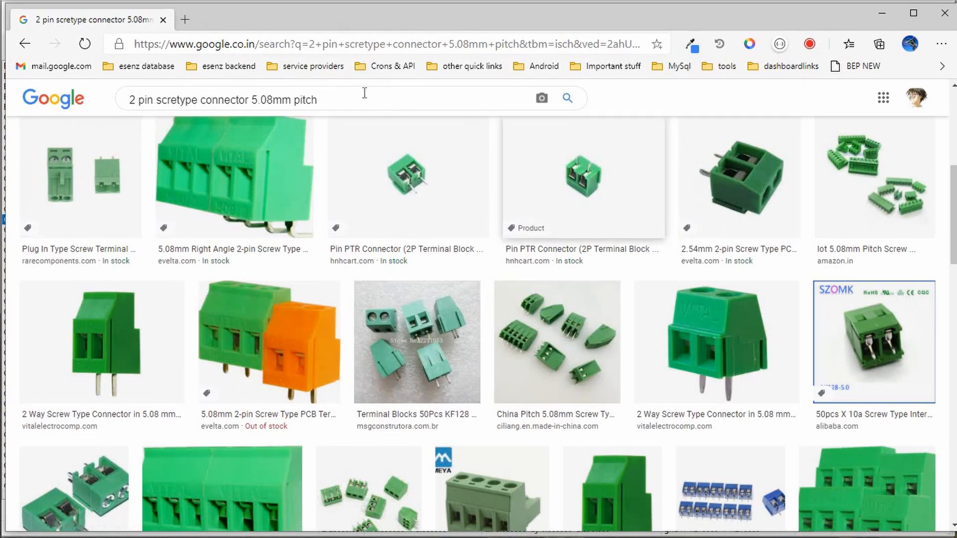
click(885, 13)
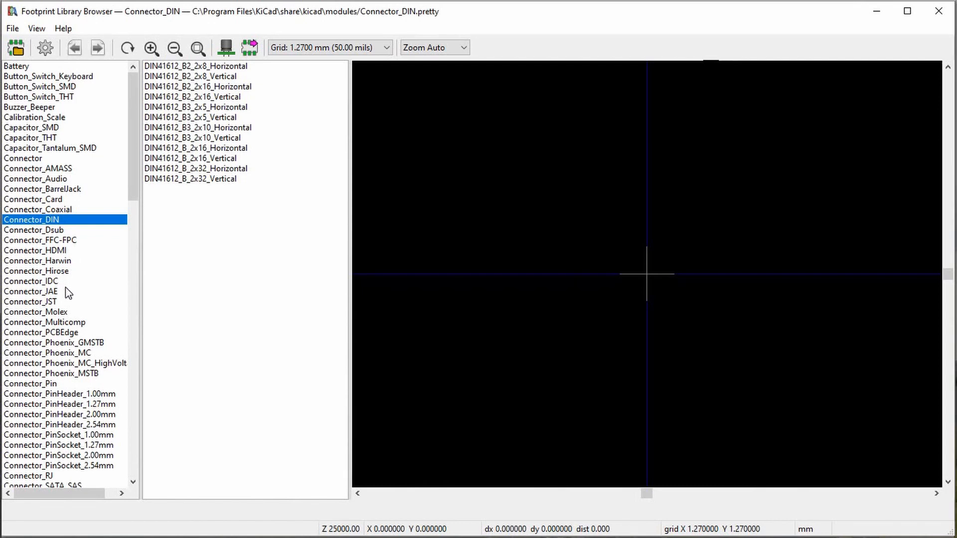
Step: Select the footprint PhoenixContact_MCV_1,5_2-G-5.08_1x02_P5.08mm_Vertical in the Connector_Phoenix_MC_HighVoltage library
scroll(64, 288, down, 1)
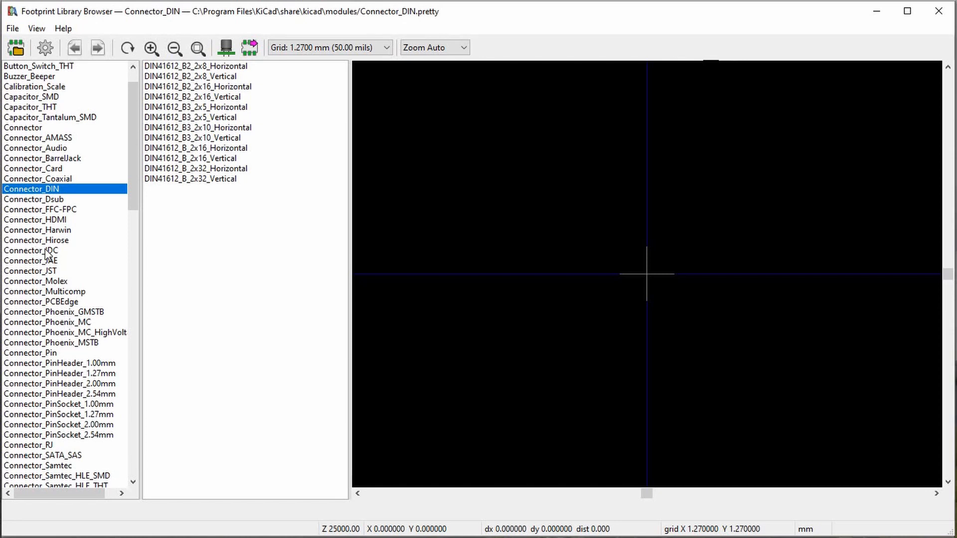
scroll(69, 314, down, 1)
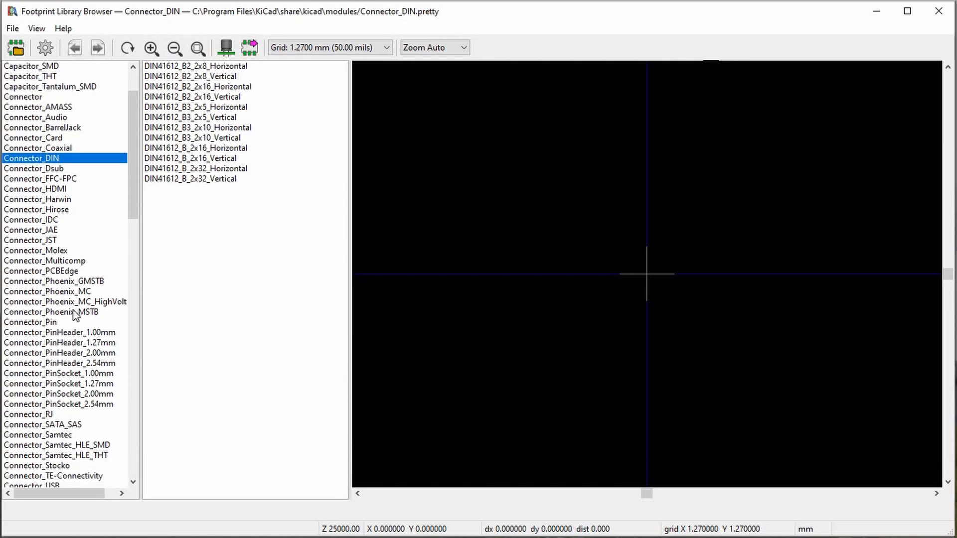
click(70, 303)
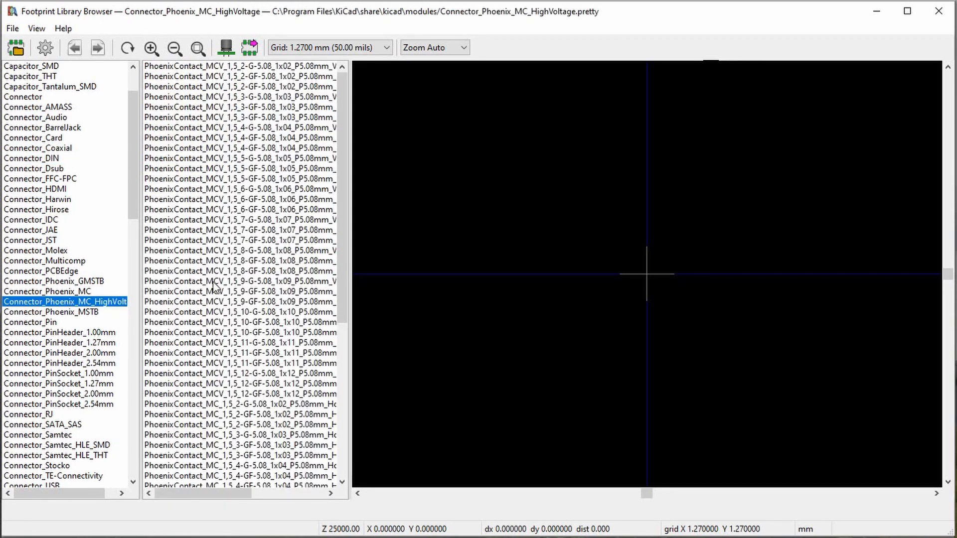
click(256, 77)
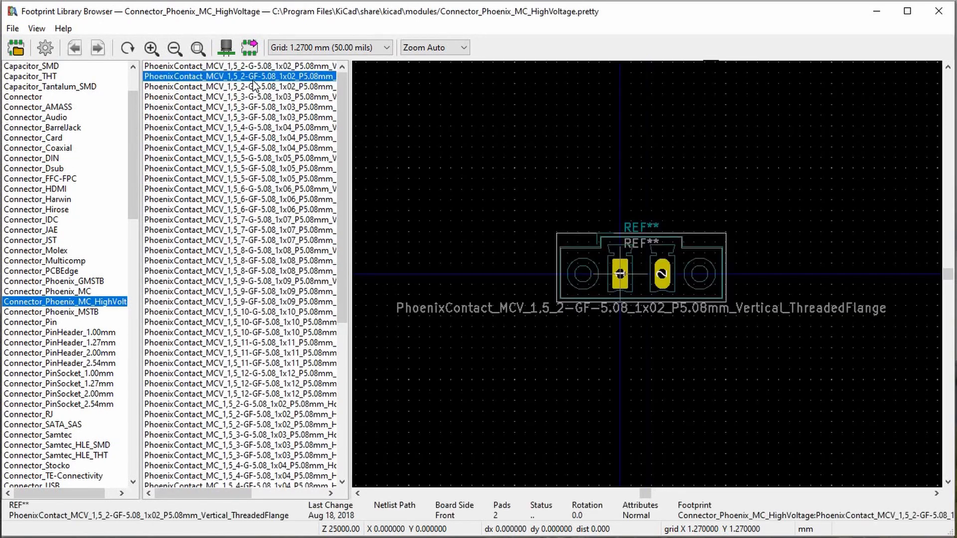
click(255, 66)
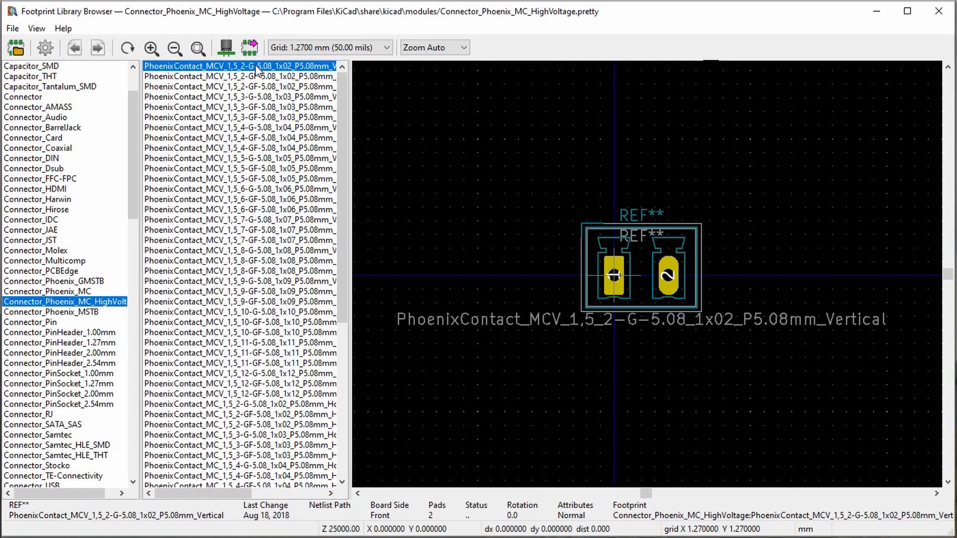
Step: View the selected Phoenix connector footprint in 3D and rotate the model to inspect its body
click(227, 48)
right_click(529, 347)
drag(512, 316, 429, 349)
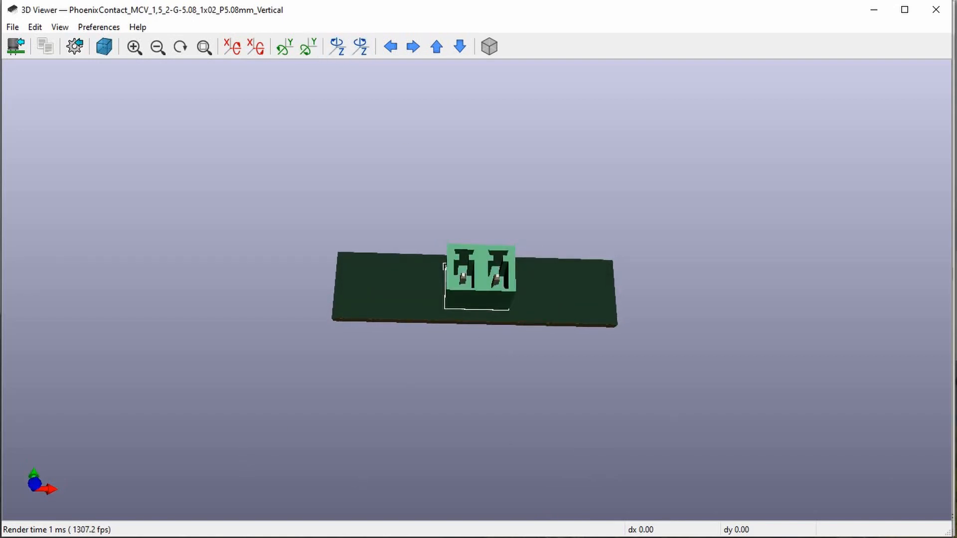
Step: Switch to the web browser and compare the 3D model with the plug-in type 2-pin screw terminal photo from rarecomponents.com
key(alt+Tab)
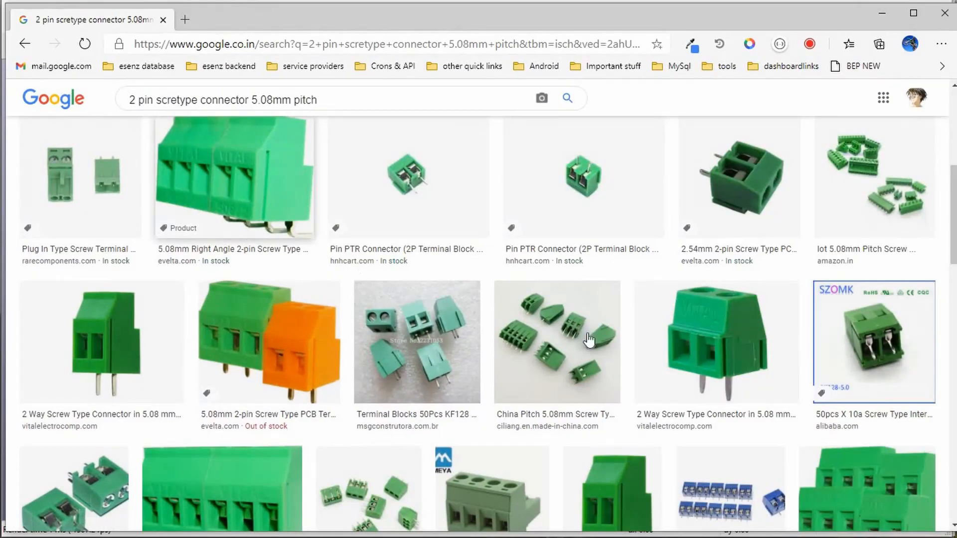
scroll(555, 356, down, 3)
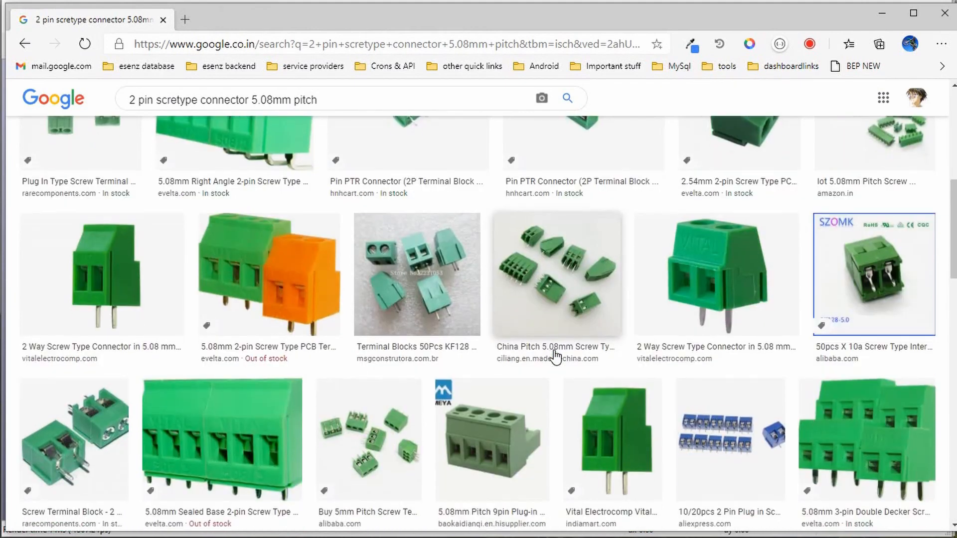
scroll(554, 350, up, 7)
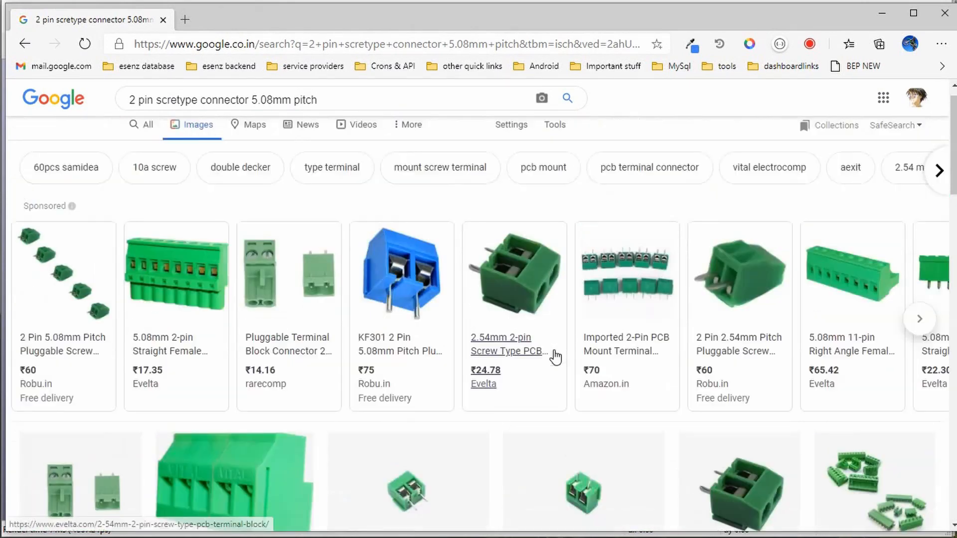
scroll(555, 357, down, 1)
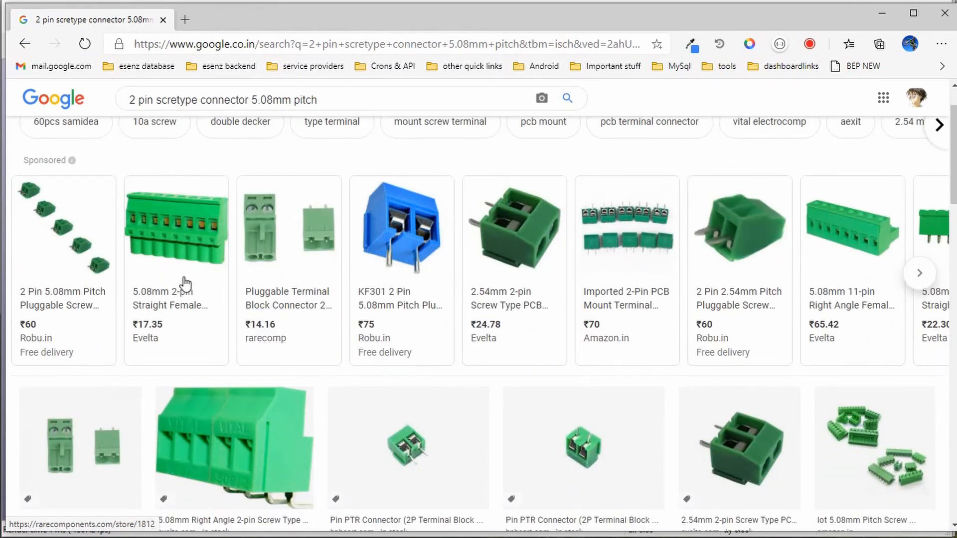
click(112, 449)
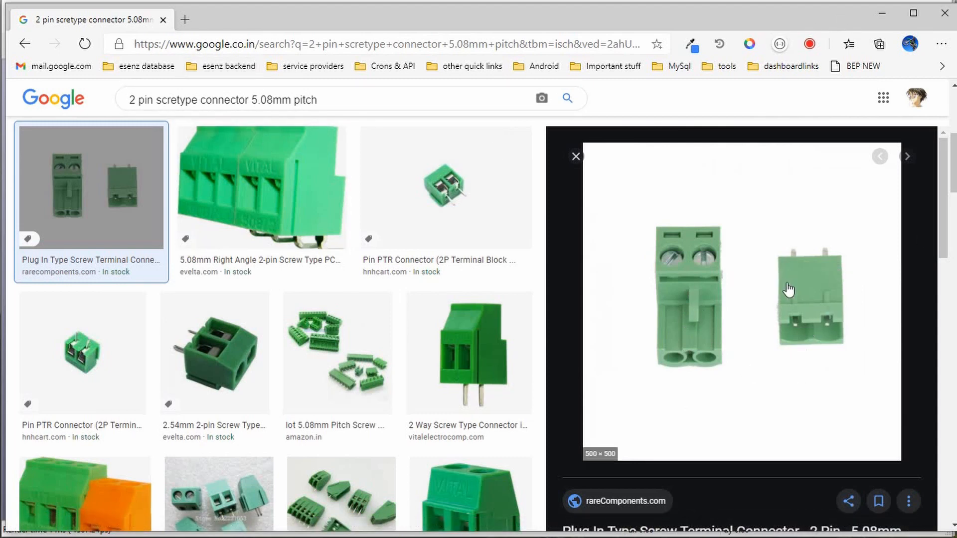
click(576, 156)
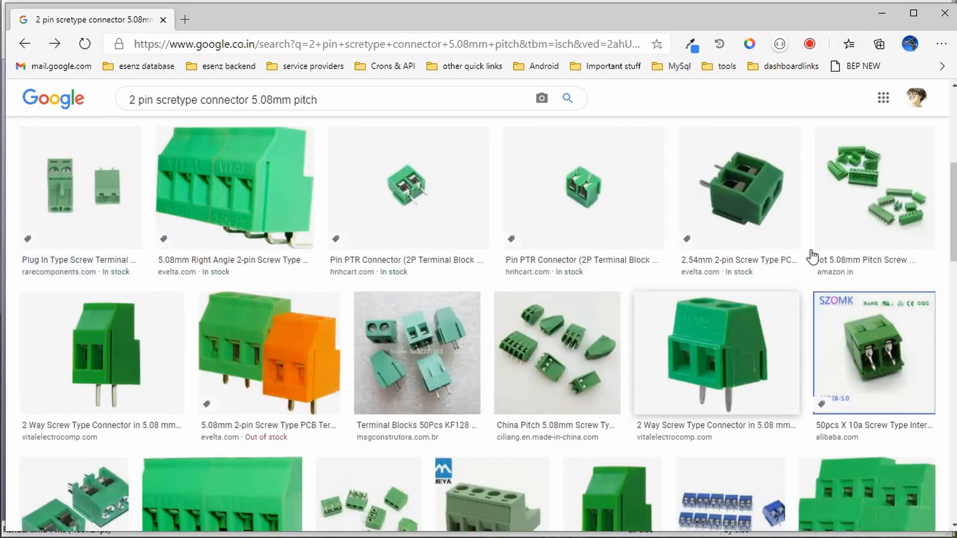
click(882, 13)
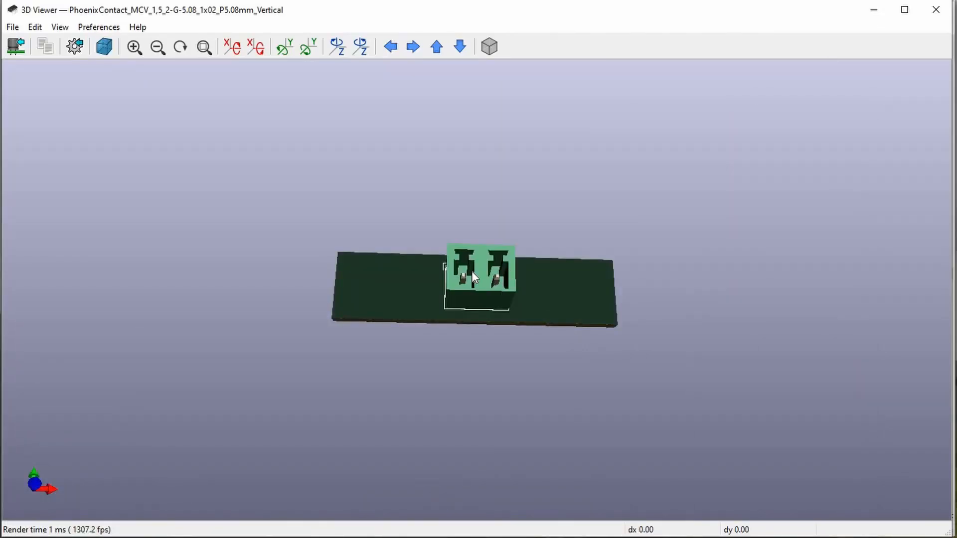
Step: Assign the footprint PhoenixContact_MCV_1,5_2-G-5.08_1x02_P5.08mm_Vertical to the topmost connector and apply its symbol properties
key(alt+Tab)
double_click(264, 67)
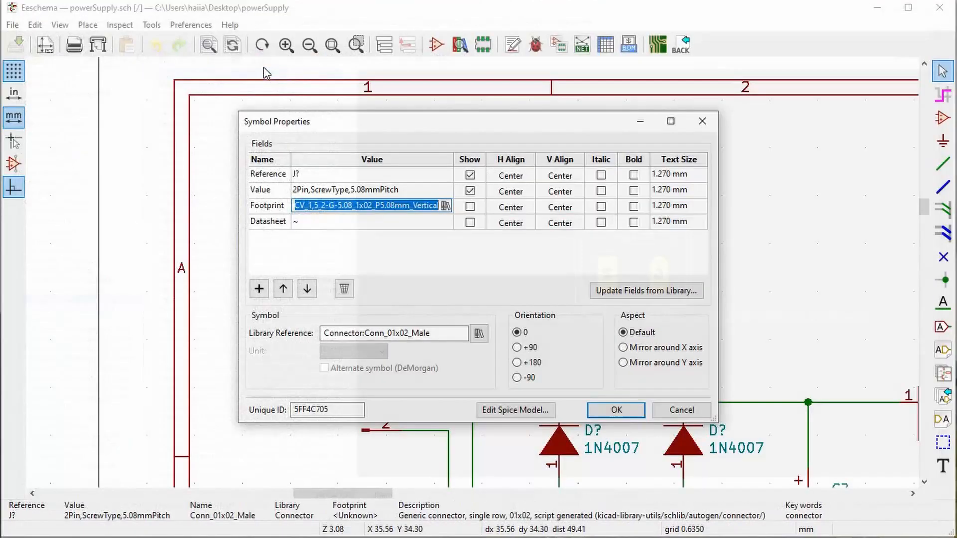
click(615, 410)
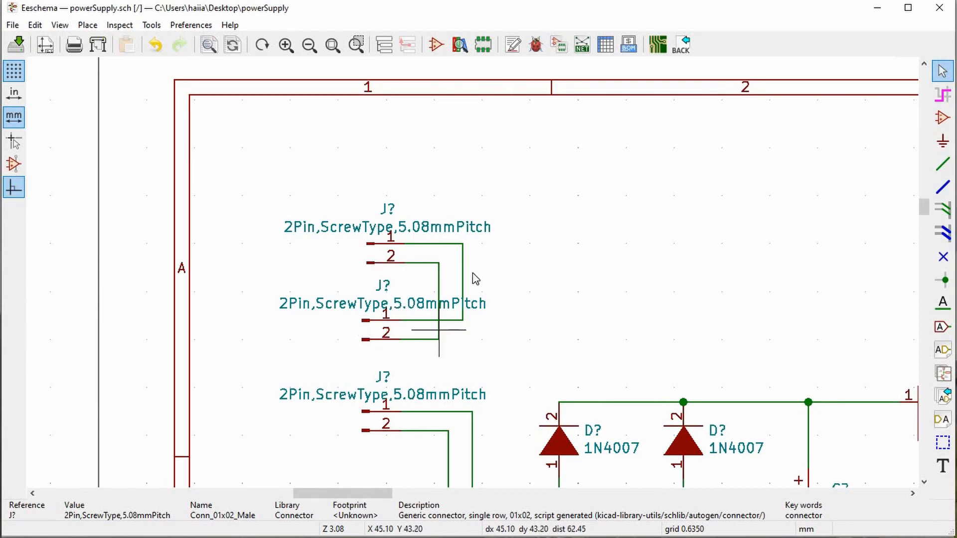
Step: Start footprint assignment and annotate the schematic, sorting components by X position and keeping existing annotations
scroll(474, 278, down, 2)
scroll(474, 278, down, 1)
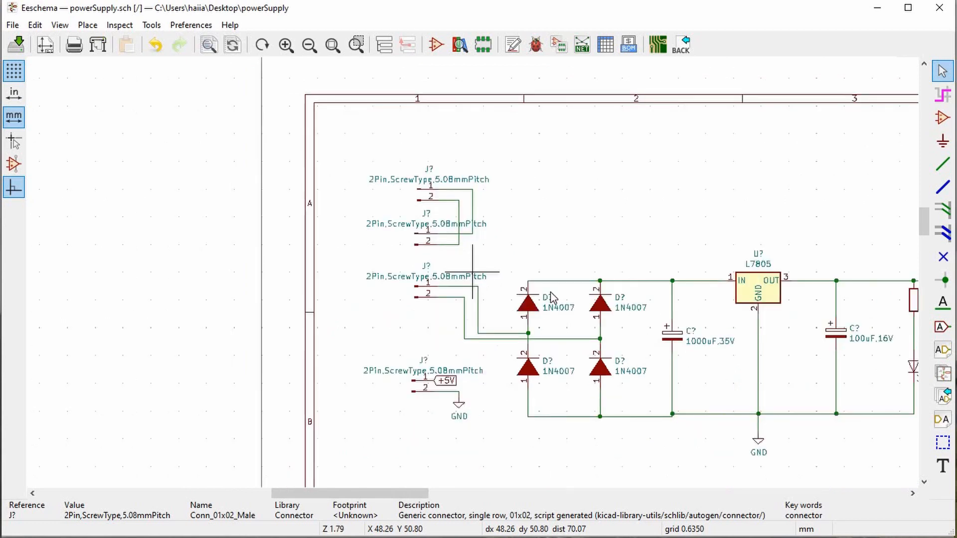
scroll(474, 277, up, 2)
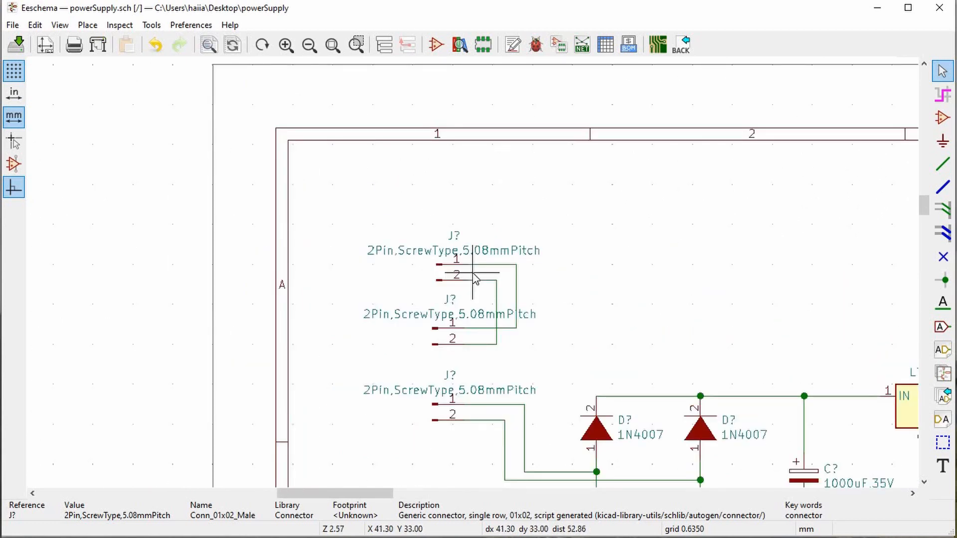
scroll(473, 274, up, 2)
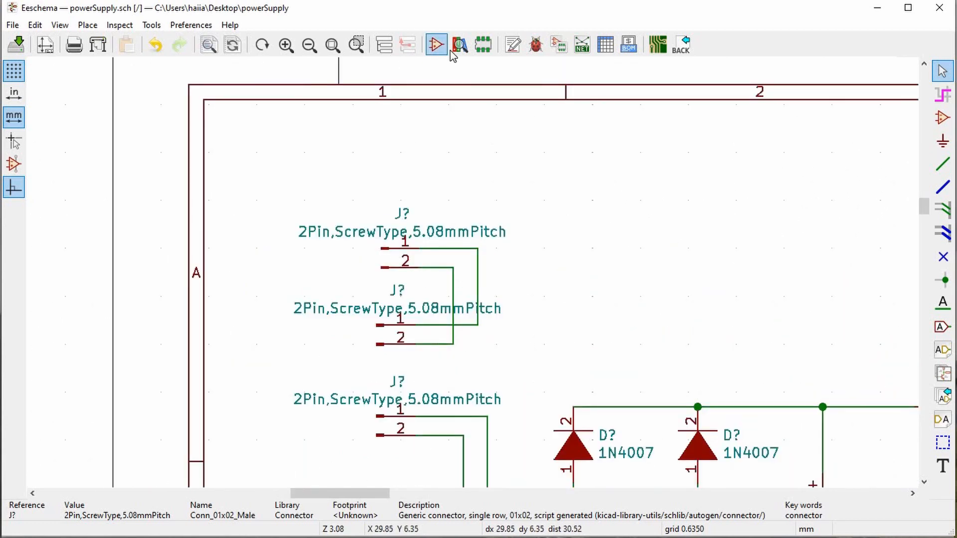
click(558, 47)
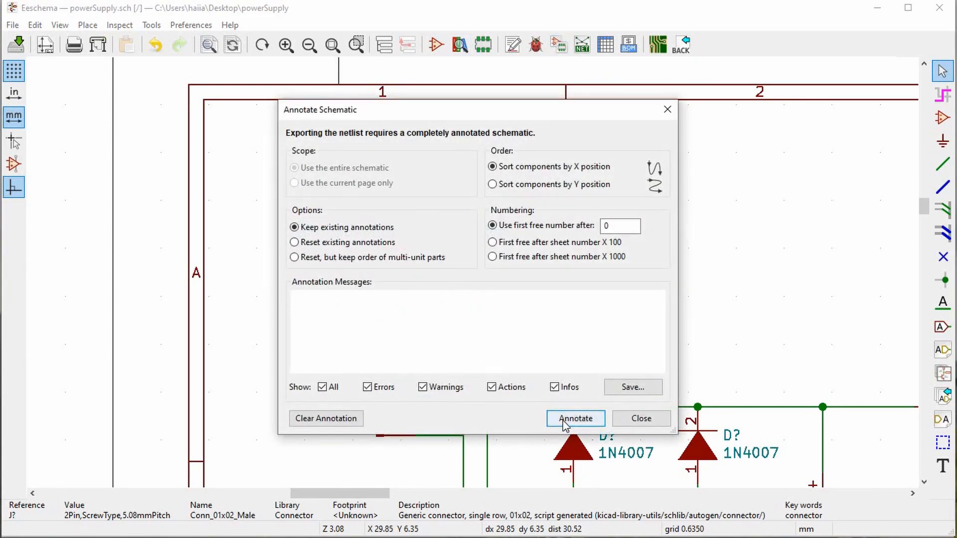
drag(382, 115, 210, 105)
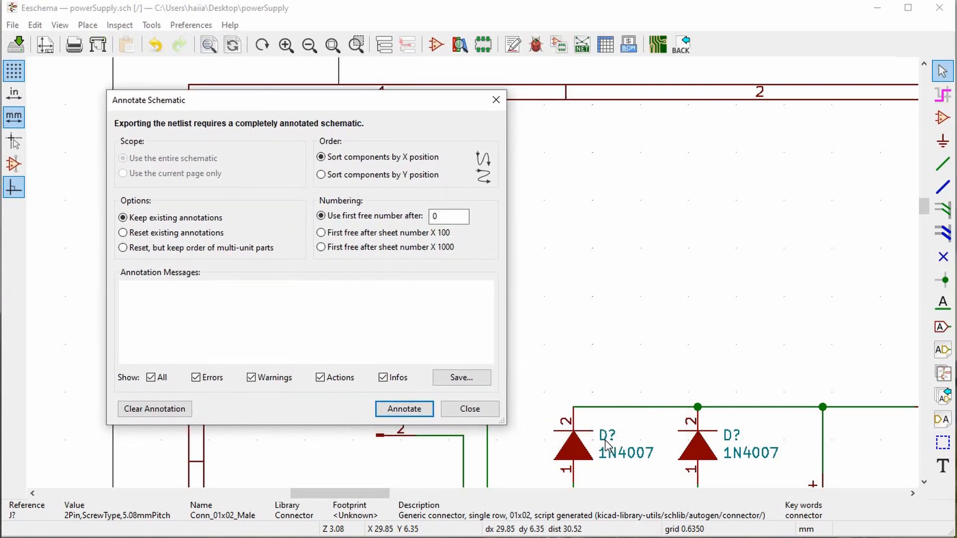
click(426, 410)
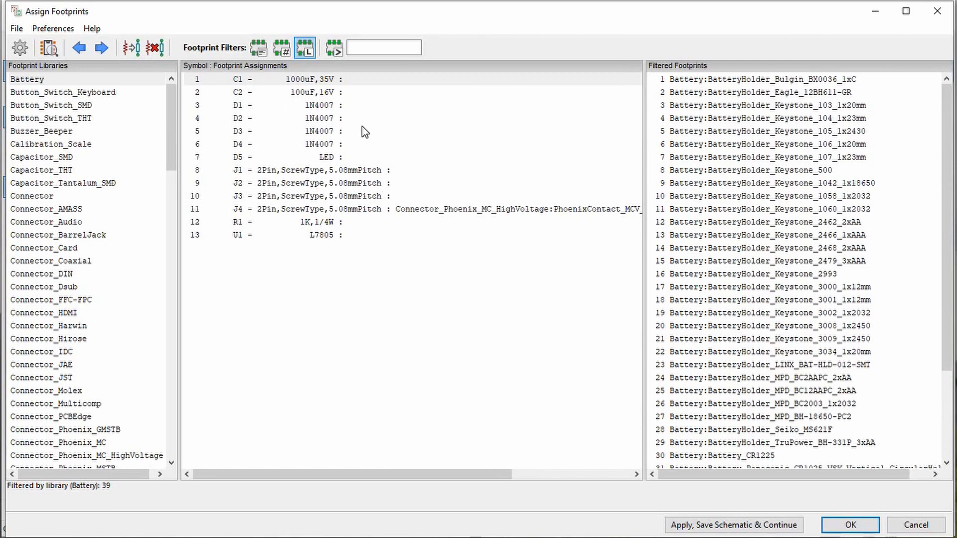
Step: Copy J4's Phoenix MCV_1,5_2-G-5.08_1x02_P5.08mm_Vertical footprint assignment to connectors J3, J2 and J1
click(420, 209)
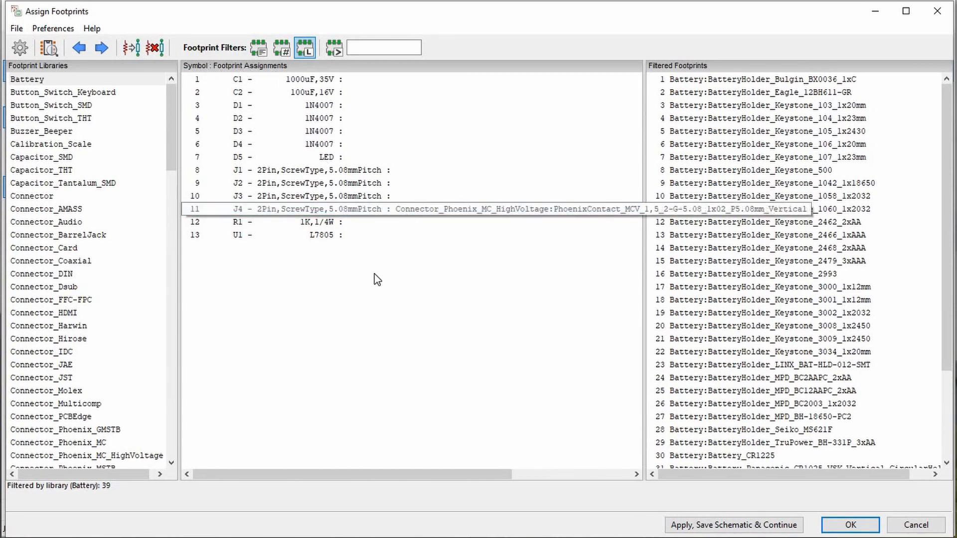
click(398, 200)
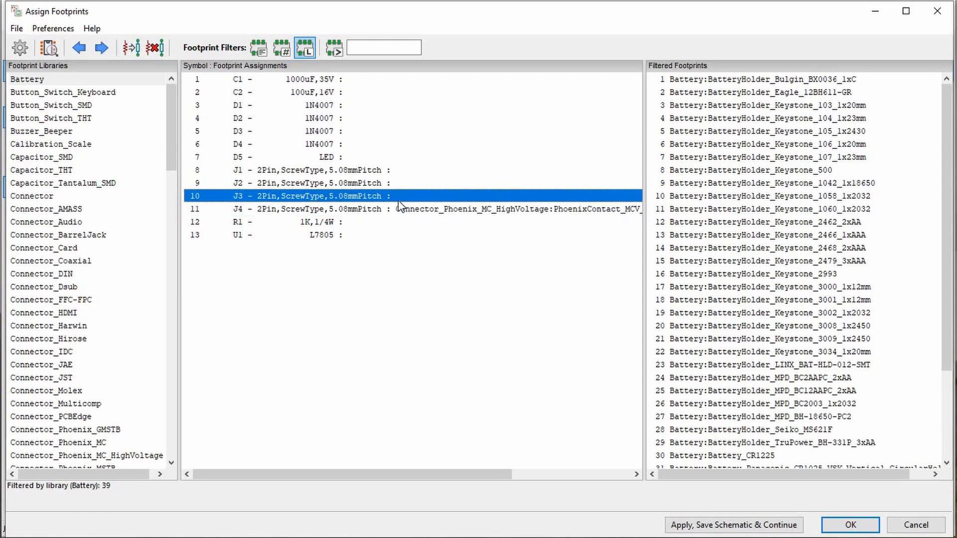
text(Connector_Phoenix_MC_HighVoltage:PhoenixContact_MCV_1,5_2-G-5.08_1x02_P5.08mm_Vertical)
click(411, 187)
text(Connector_Phoenix_MC_HighVoltage:PhoenixContact_MCV_1,5_2-G-5.08_1x02_P5.08mm_Vertical)
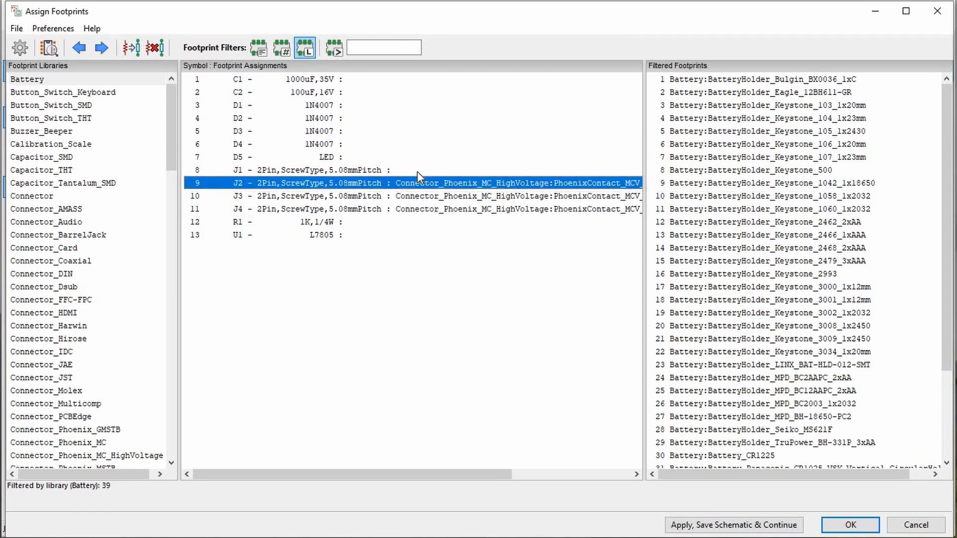
click(417, 171)
key(ctrl+v)
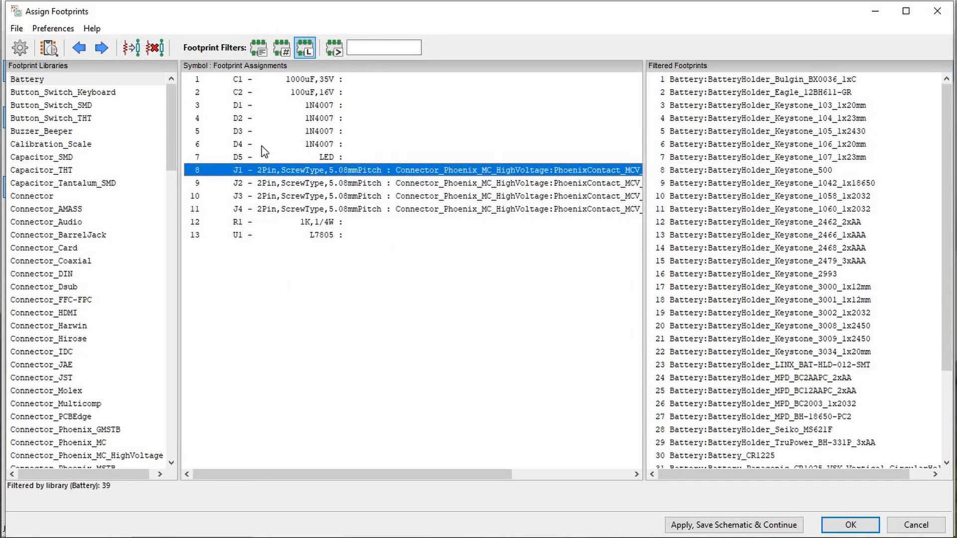
Step: Select diode D1, filter the footprints by the Diode_THT library and browse its available packages
click(280, 111)
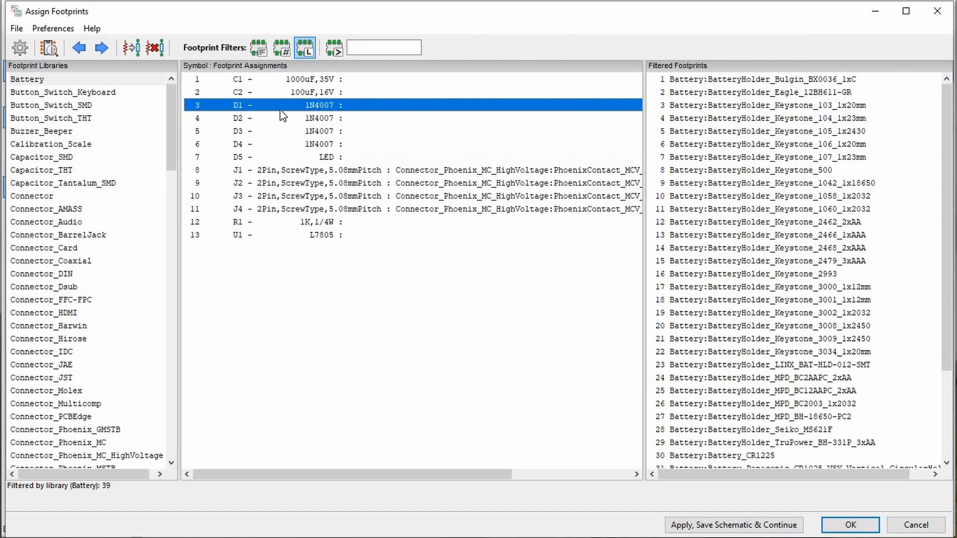
scroll(102, 176, down, 10)
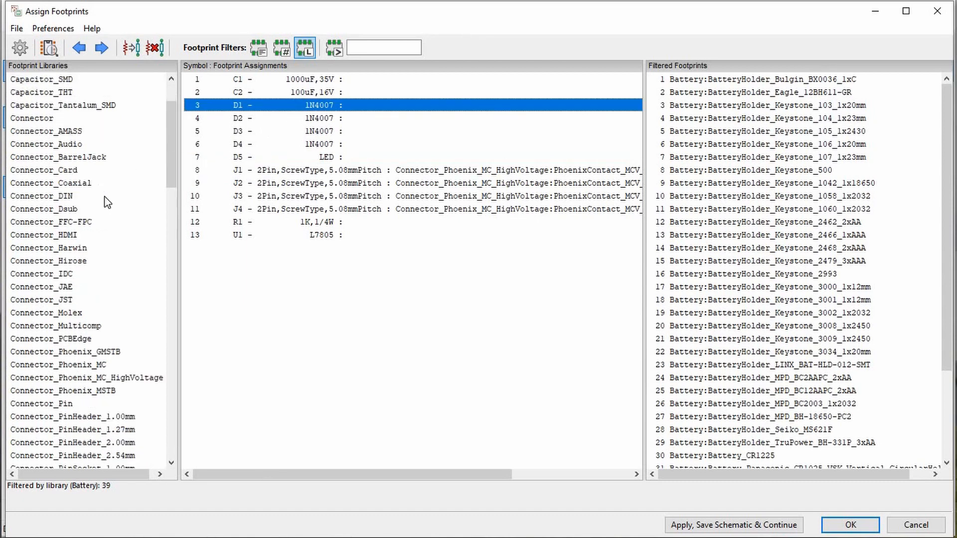
scroll(112, 183, down, 1)
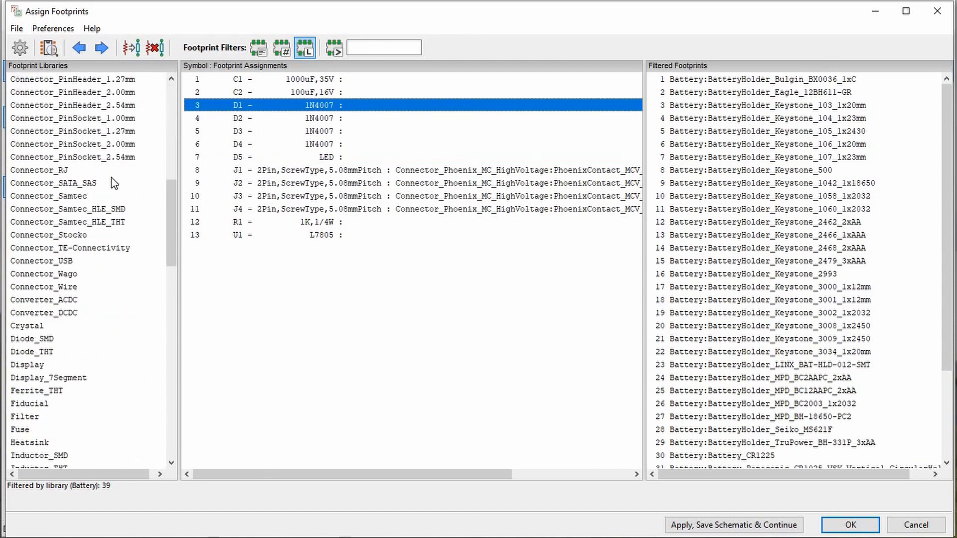
click(50, 352)
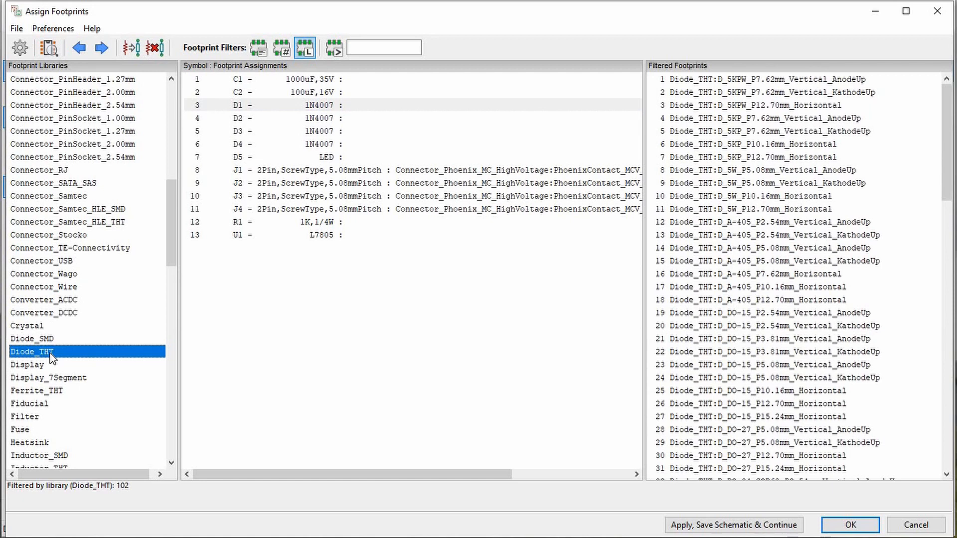
click(754, 200)
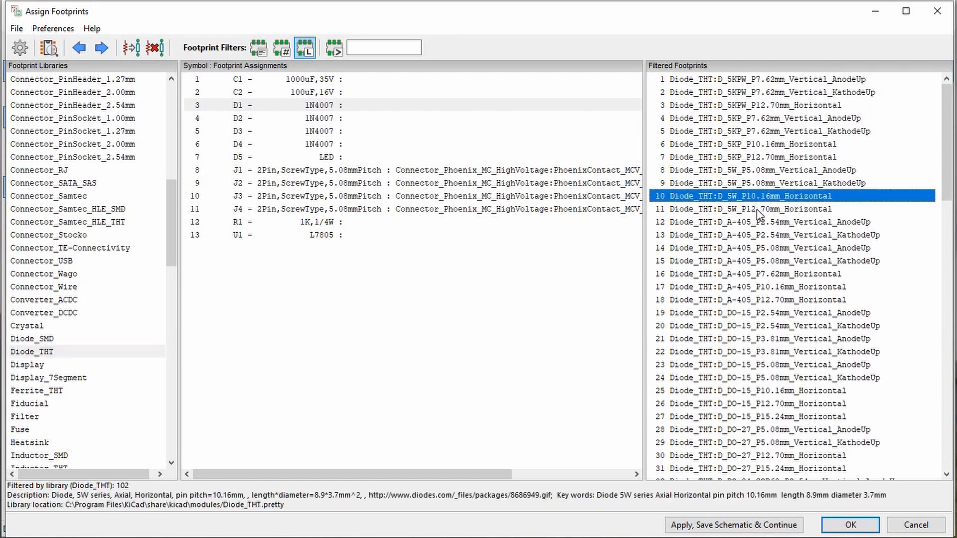
scroll(777, 225, down, 1)
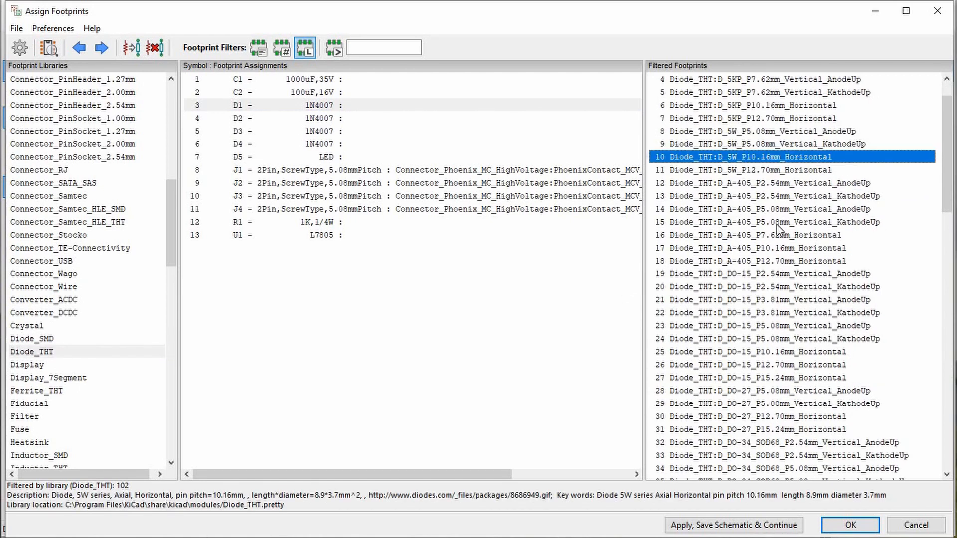
click(781, 276)
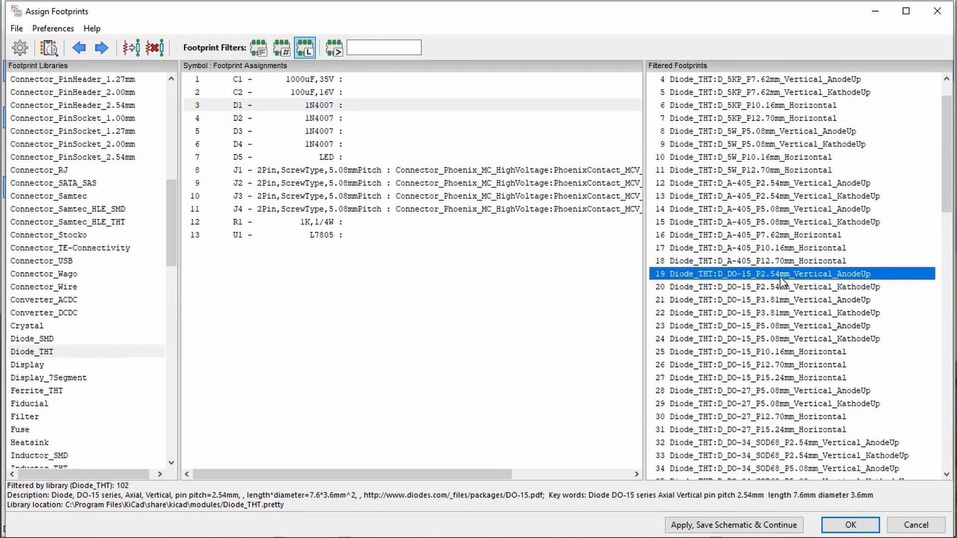
scroll(762, 253, down, 10)
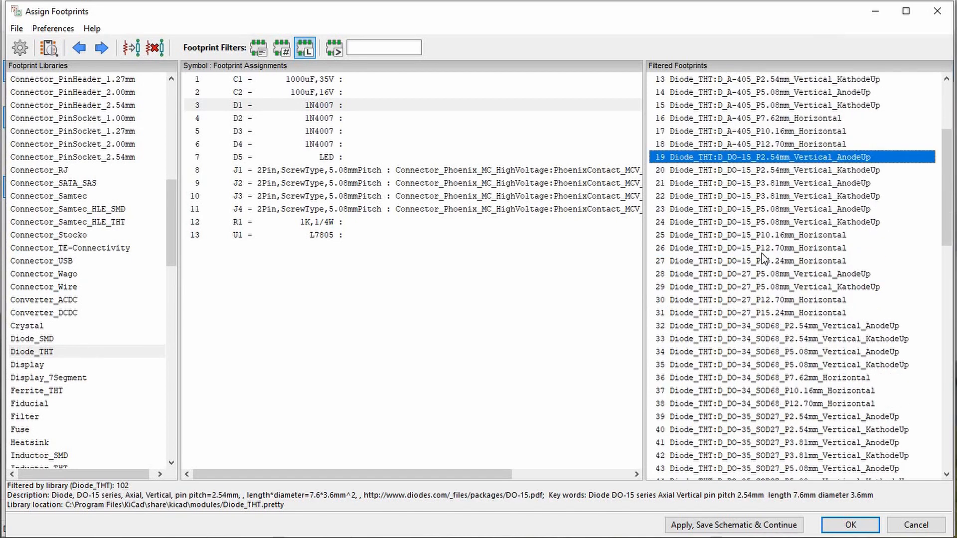
scroll(762, 254, up, 2)
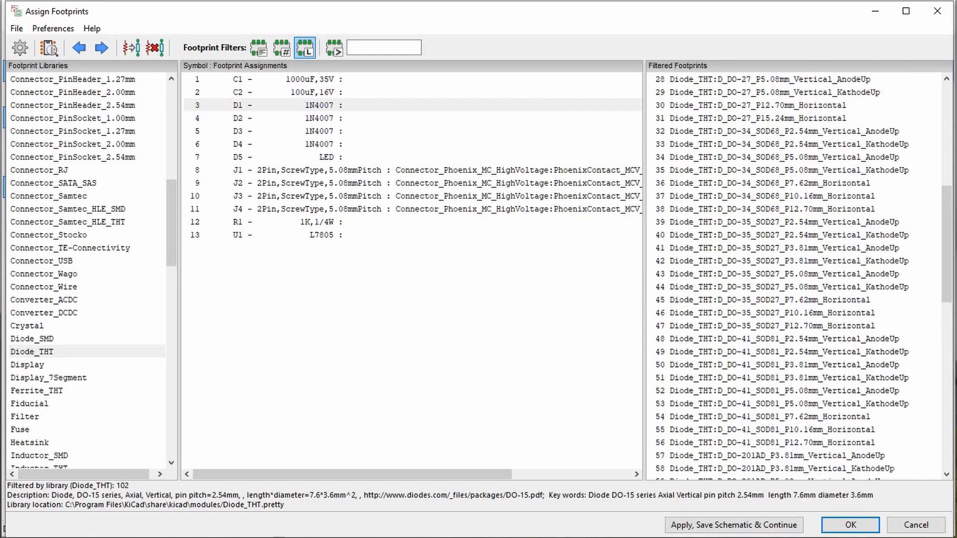
Step: Switch to the web browser and search Google Images for 1n4007
key(alt+Tab)
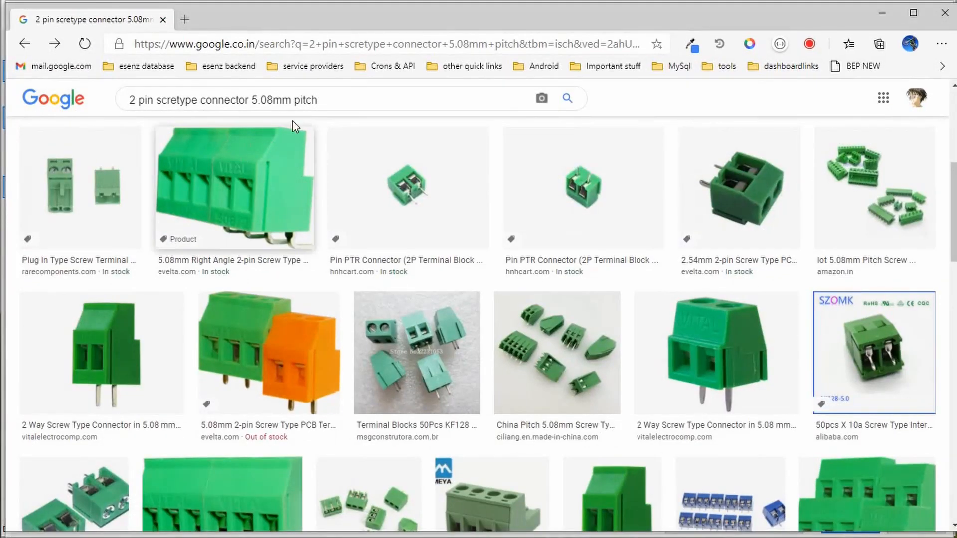
key(Tab)
text(1)
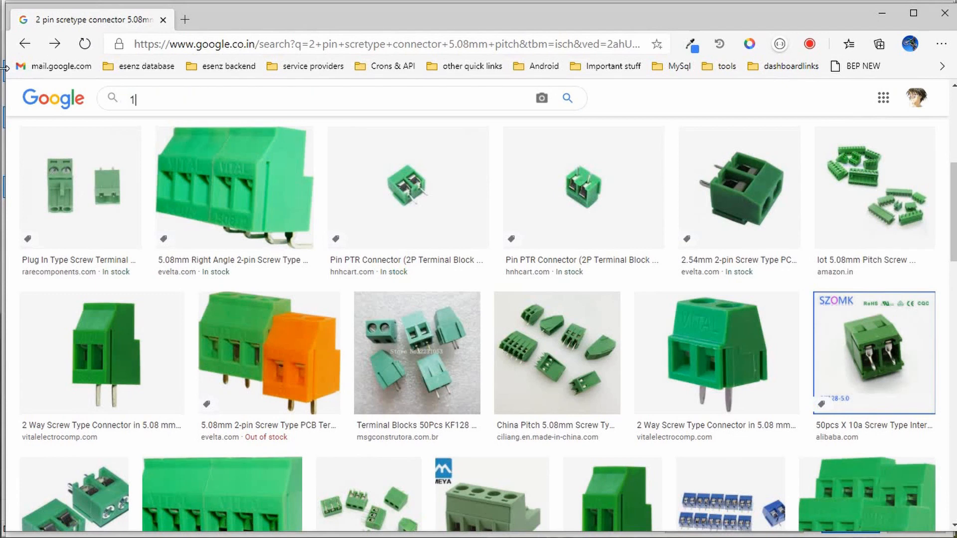
text(n4007)
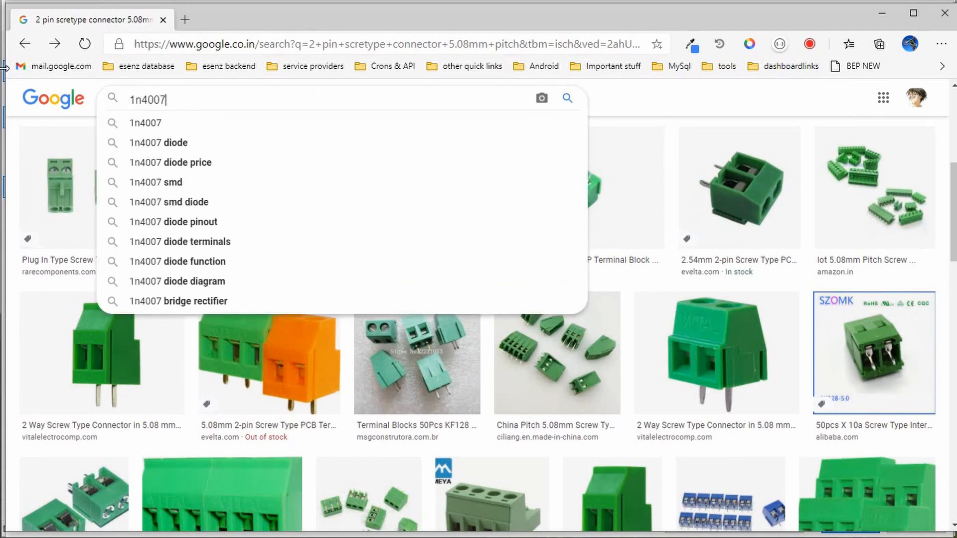
key(Return)
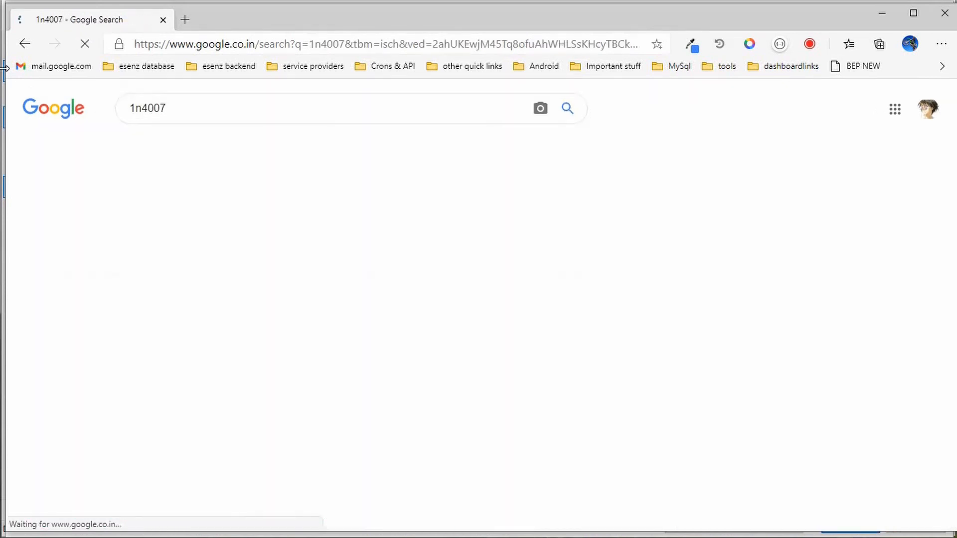
Step: Open the Mouser website and search its products for 1n4007, choosing the suggestion 1N4007G
click(216, 46)
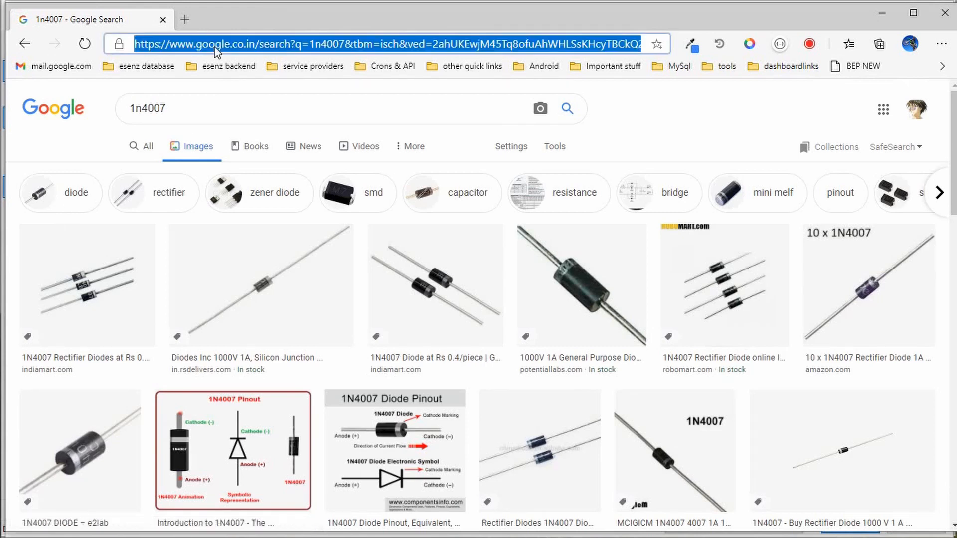
text(mouser)
key(Return)
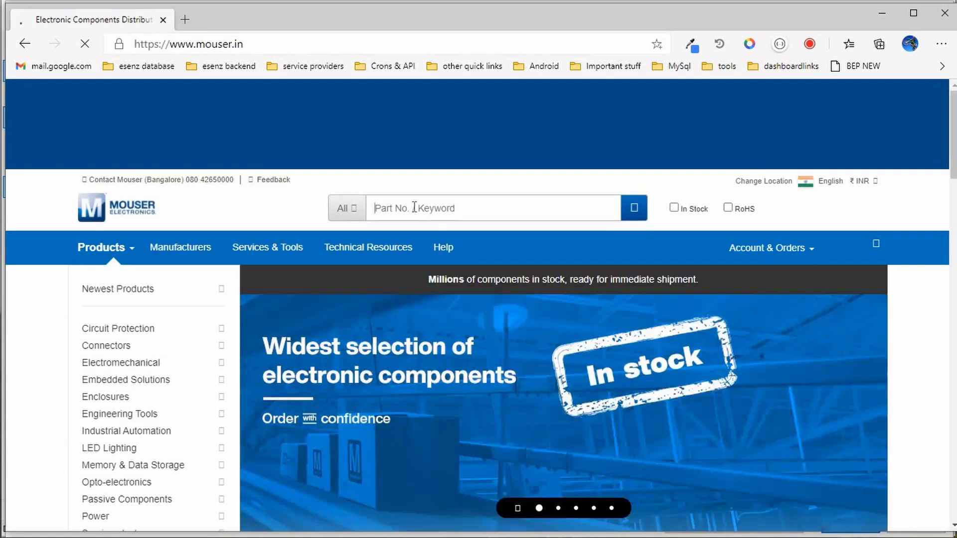
click(414, 208)
text(1n)
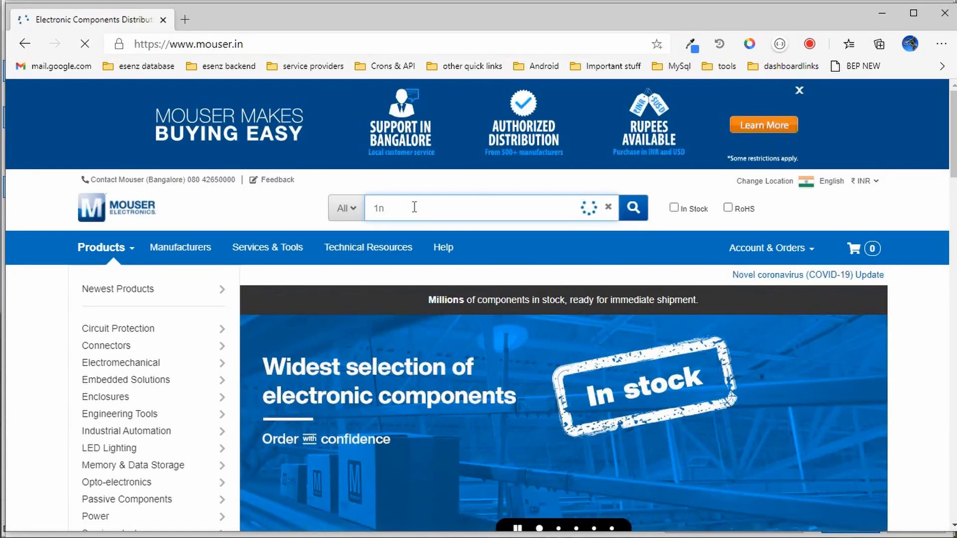
text(4007)
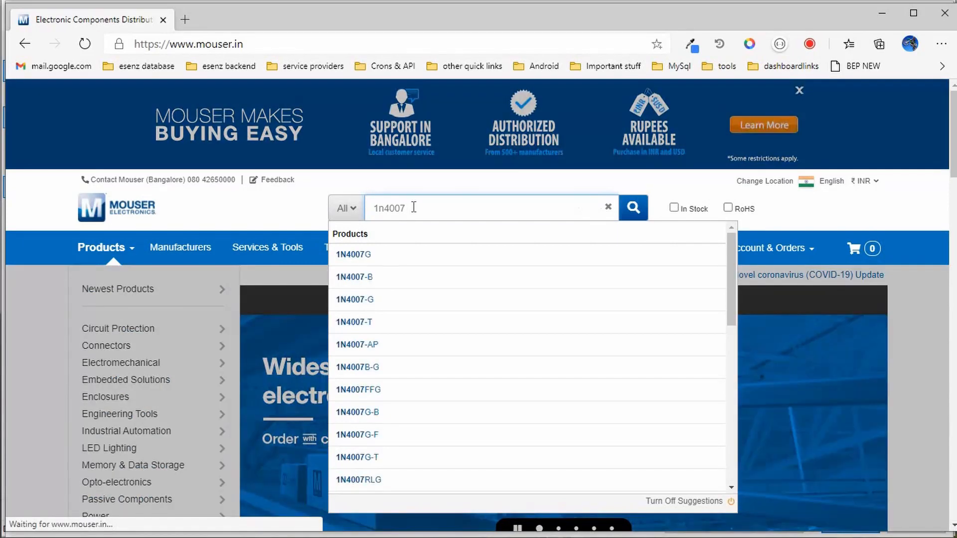
click(383, 257)
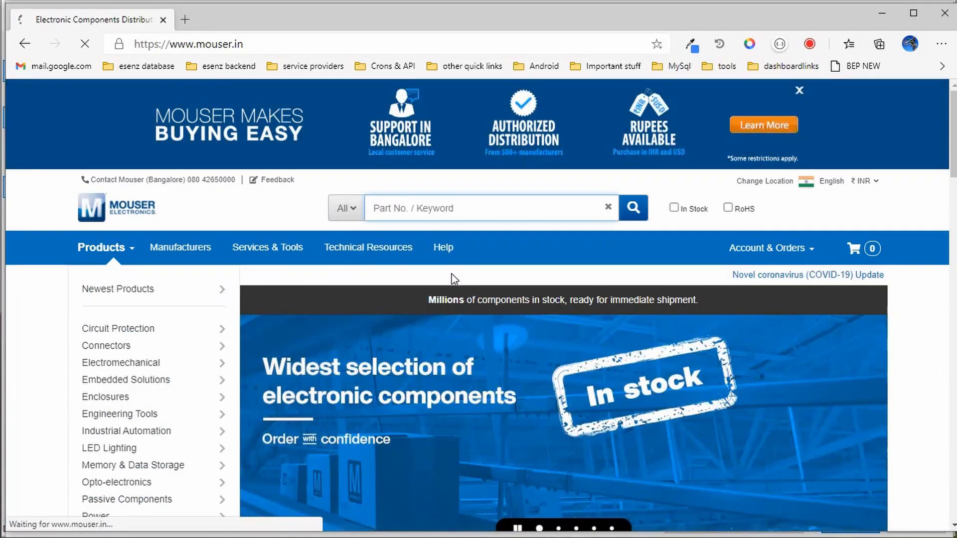
Step: Check the mounting style and package/case of the 1N4007G rectifiers in the Mouser results table
scroll(455, 279, down, 5)
scroll(455, 279, down, 5)
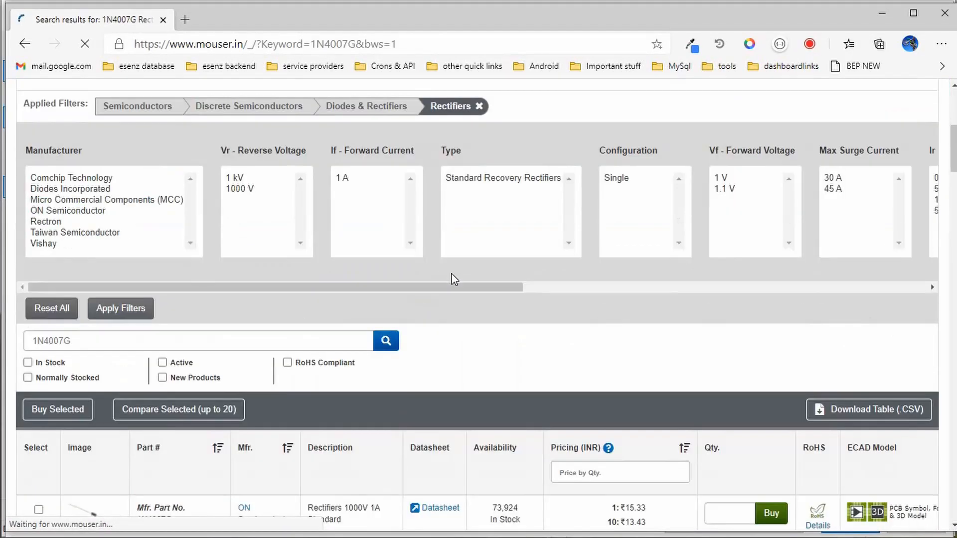
scroll(455, 280, down, 5)
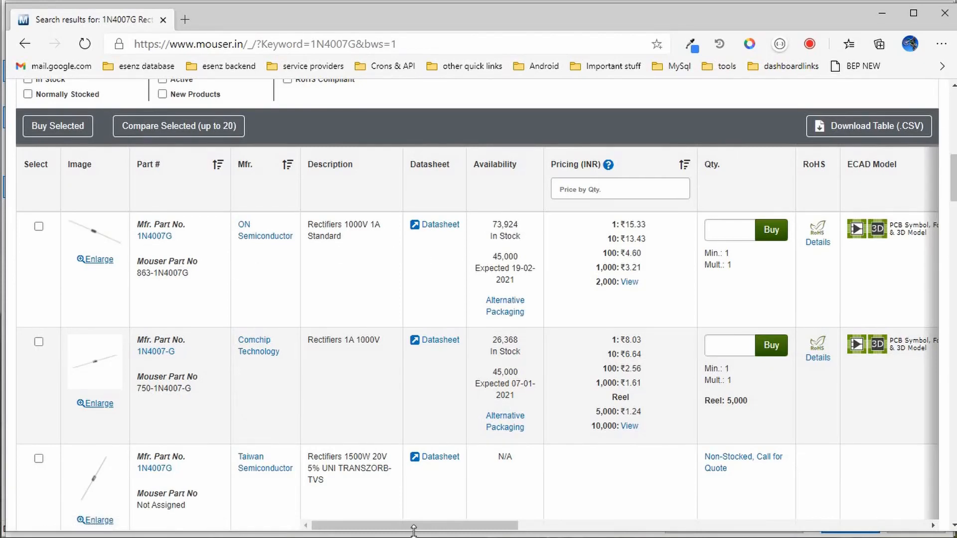
drag(414, 521, 555, 520)
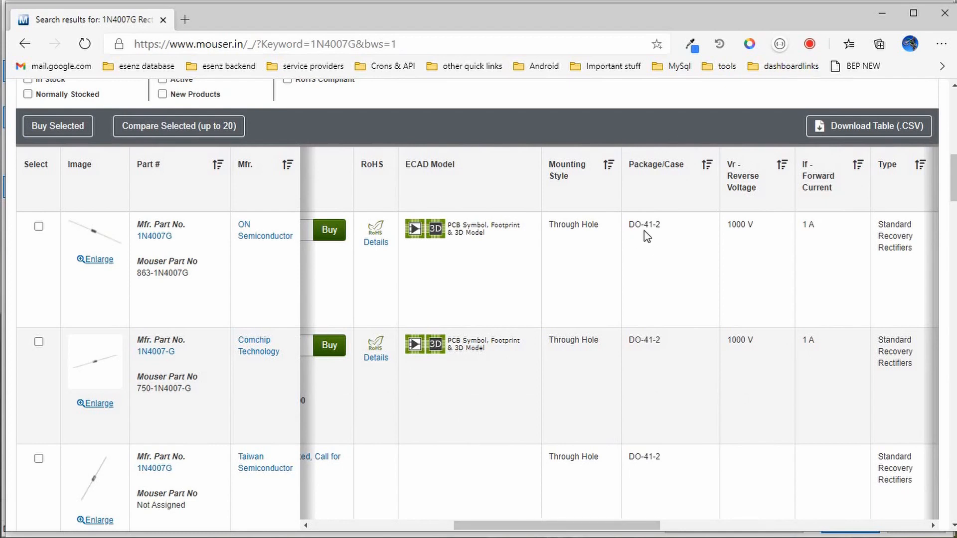
Step: Return to KiCad's footprint assignment, select D_DO-41_SOD81_P2.54mm_Vertical_AnodeUp in the Diode_THT library and open its footprint preview
click(884, 14)
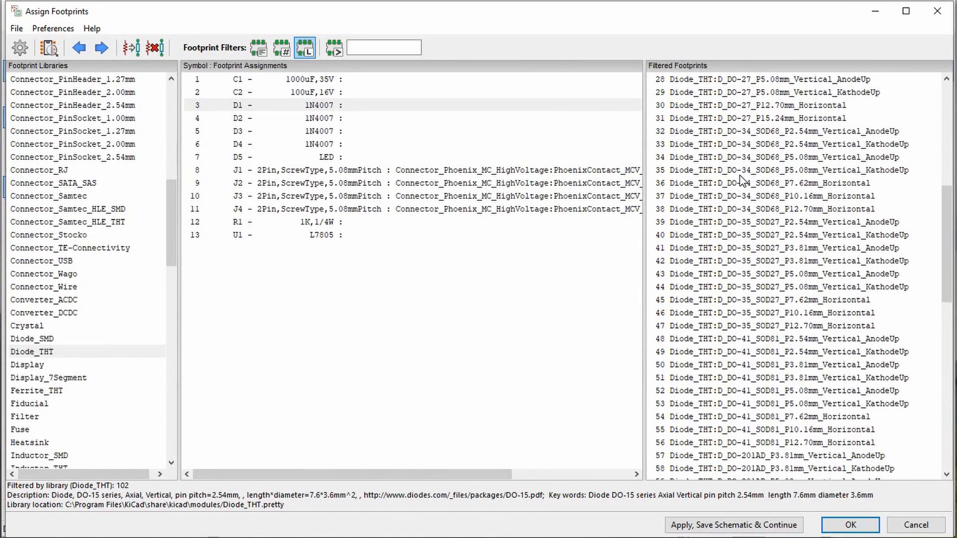
scroll(755, 222, down, 3)
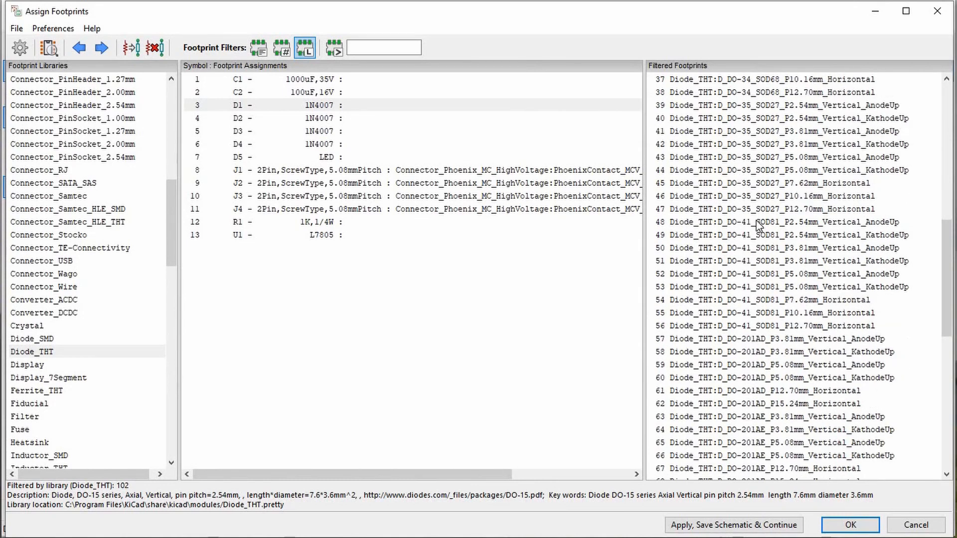
click(759, 222)
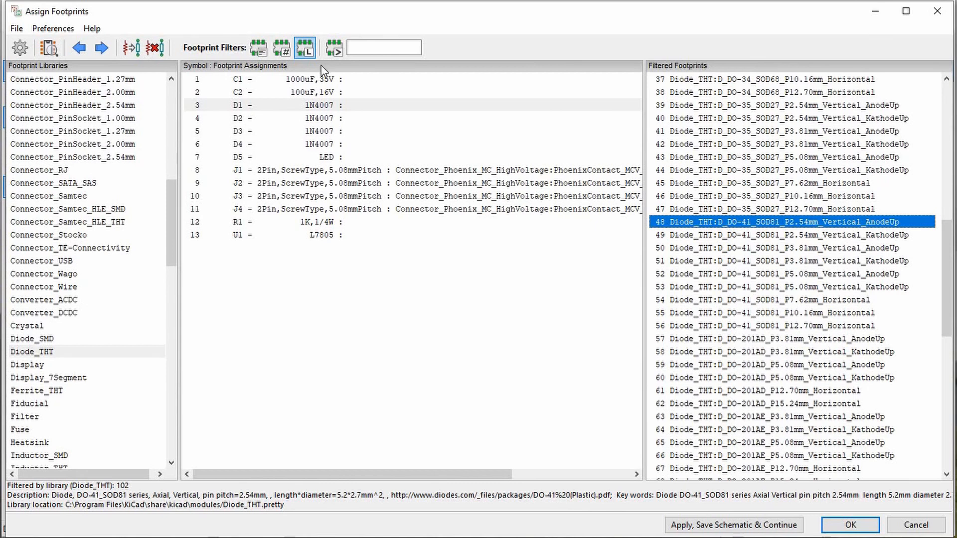
click(50, 50)
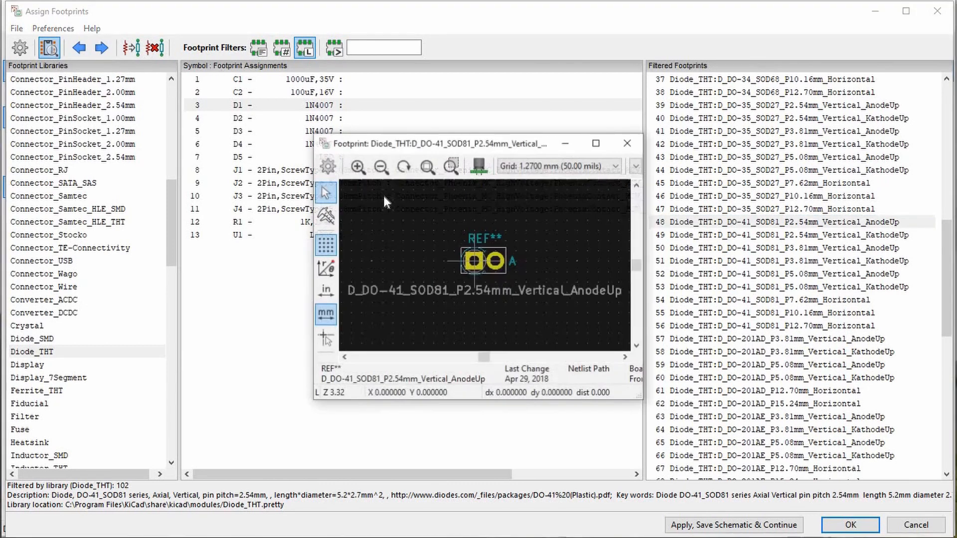
Step: Examine the D_DO-41_SOD81_P2.54mm_Vertical_AnodeUp footprint's 3D model from the side, then close the 3D view
scroll(485, 264, down, 2)
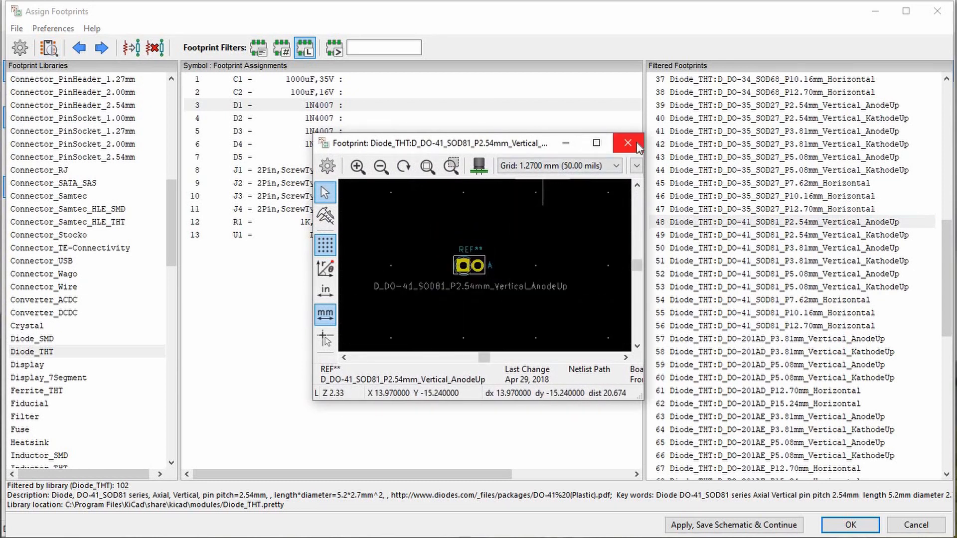
click(479, 166)
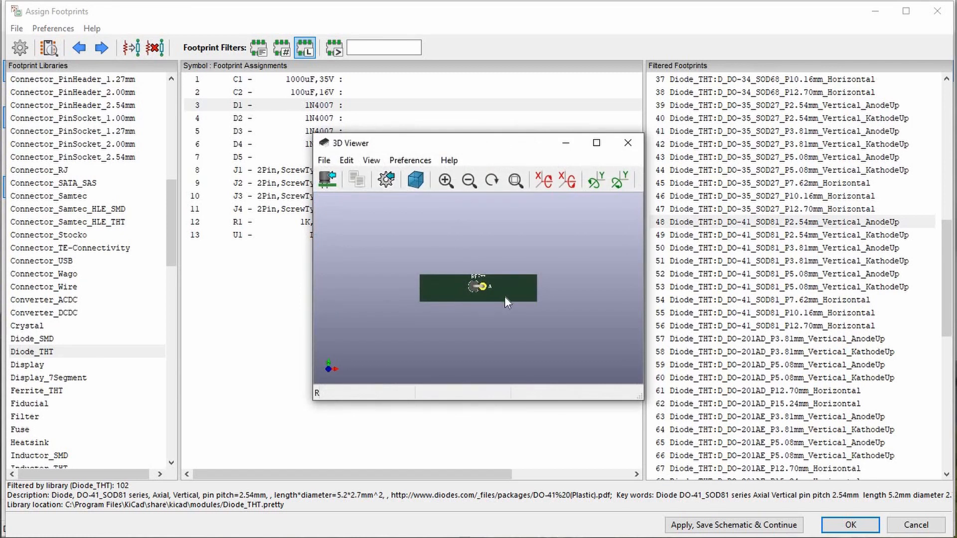
right_click(504, 296)
drag(438, 294, 482, 280)
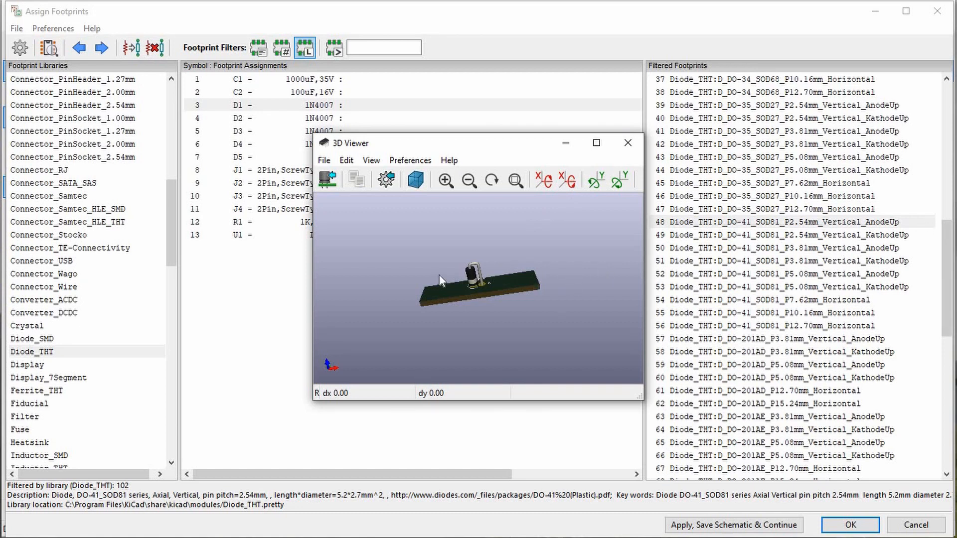
click(629, 143)
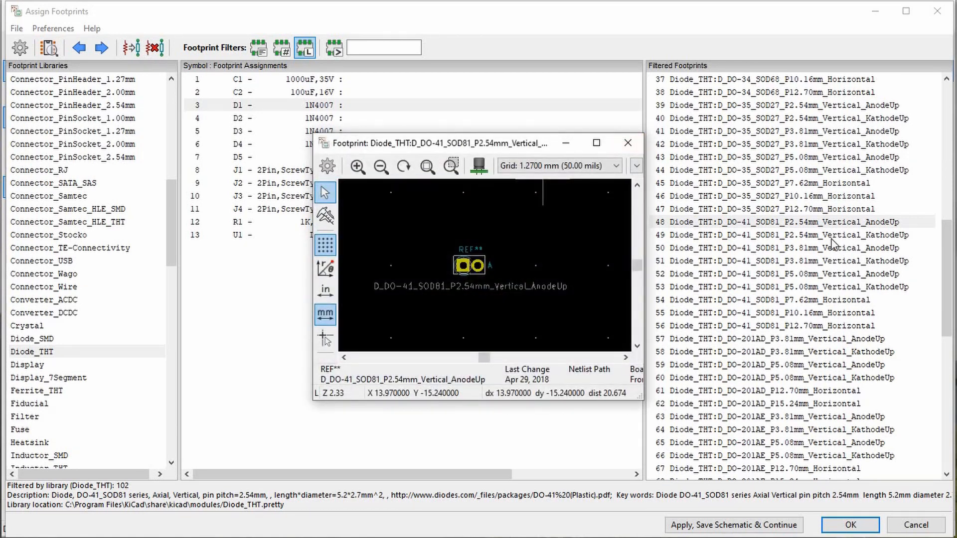
Step: Assign D_DO-41_SOD81_P7.62mm_Horizontal to diode D1 and inspect the footprint's 3D model from the side
click(811, 274)
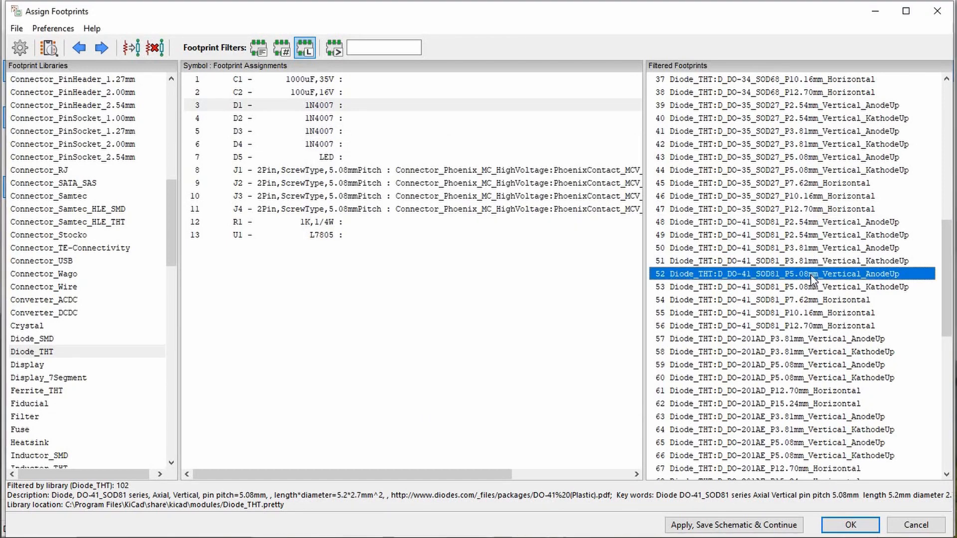
click(818, 300)
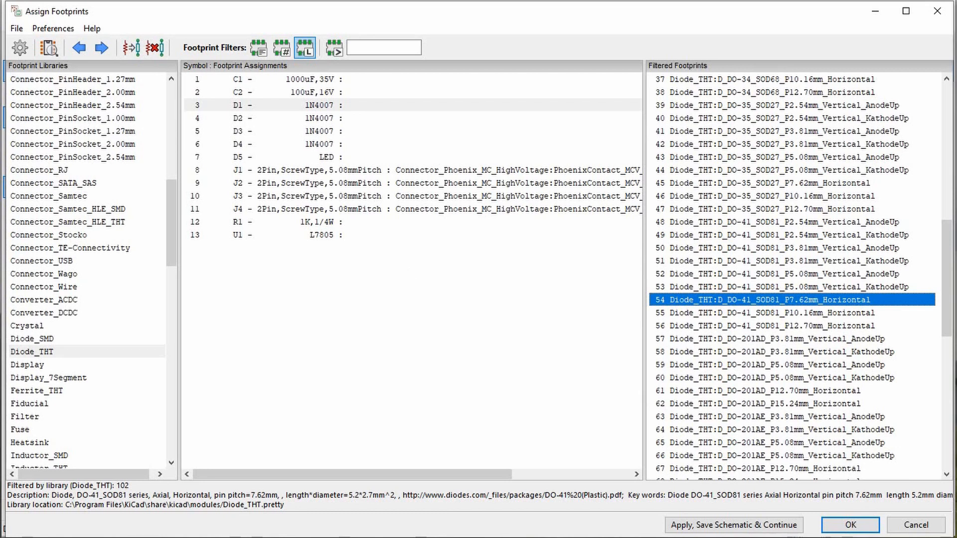
click(800, 237)
click(798, 300)
double_click(785, 298)
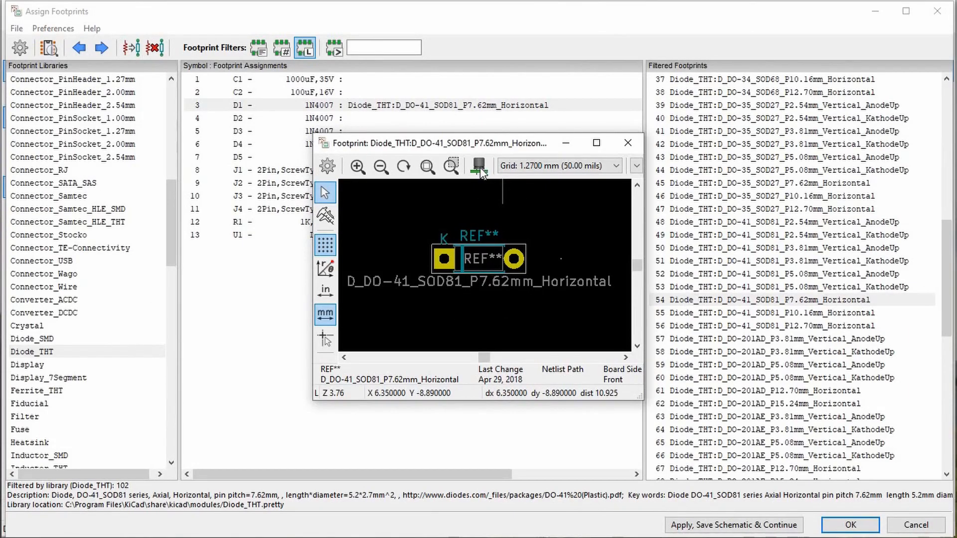
click(479, 166)
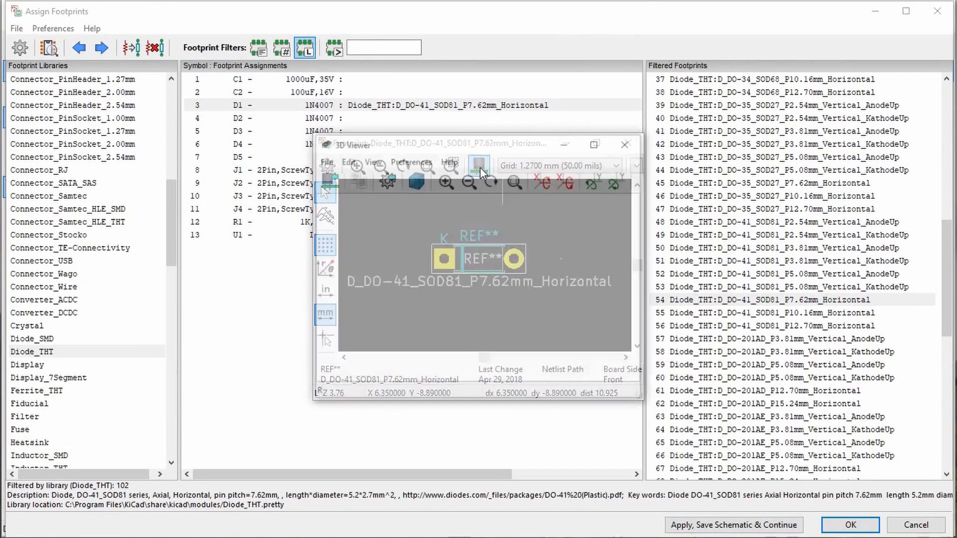
drag(483, 320, 405, 279)
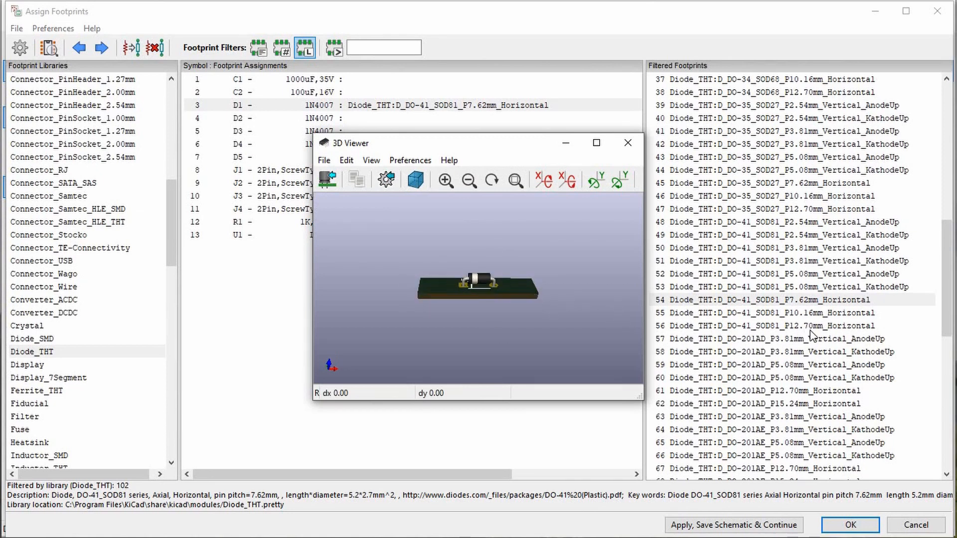
Step: Examine D_DO-41_SOD81_P10.16mm_Horizontal in the footprint preview and as a 3D model for comparison, and close both views
click(799, 313)
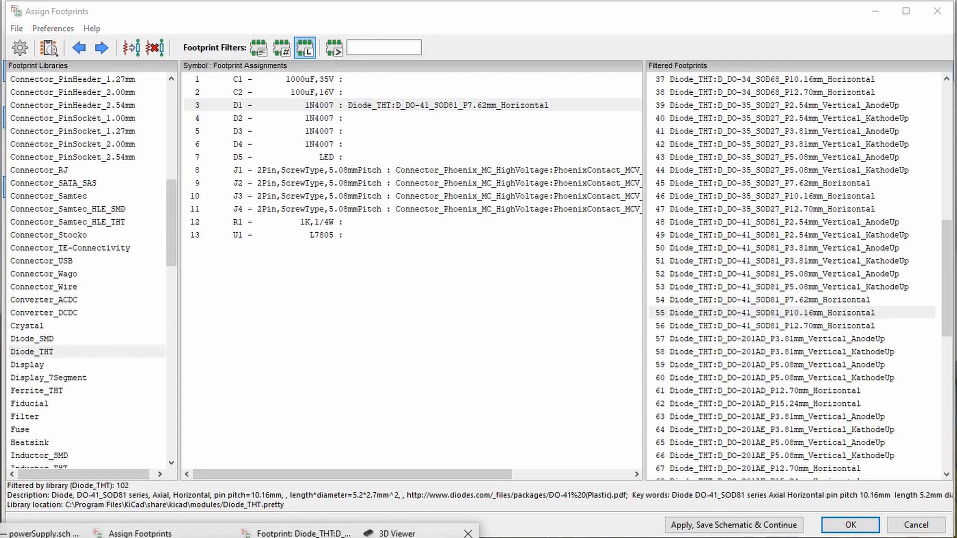
mouse_move(398, 533)
click(299, 534)
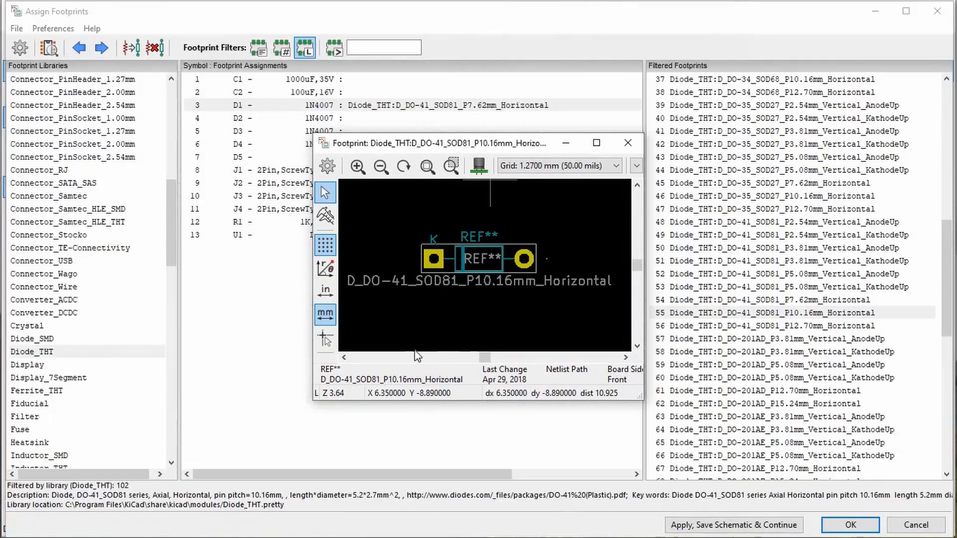
click(479, 166)
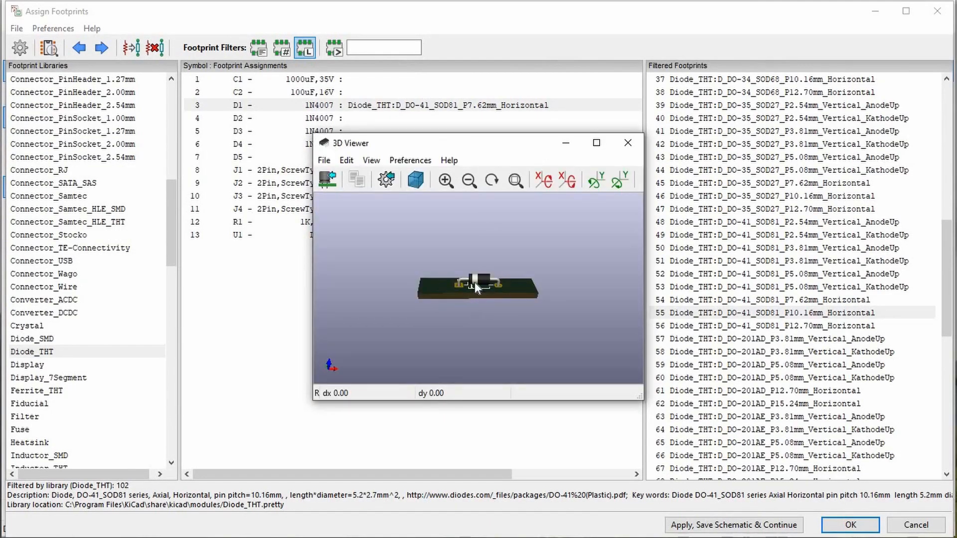
scroll(474, 282, up, 3)
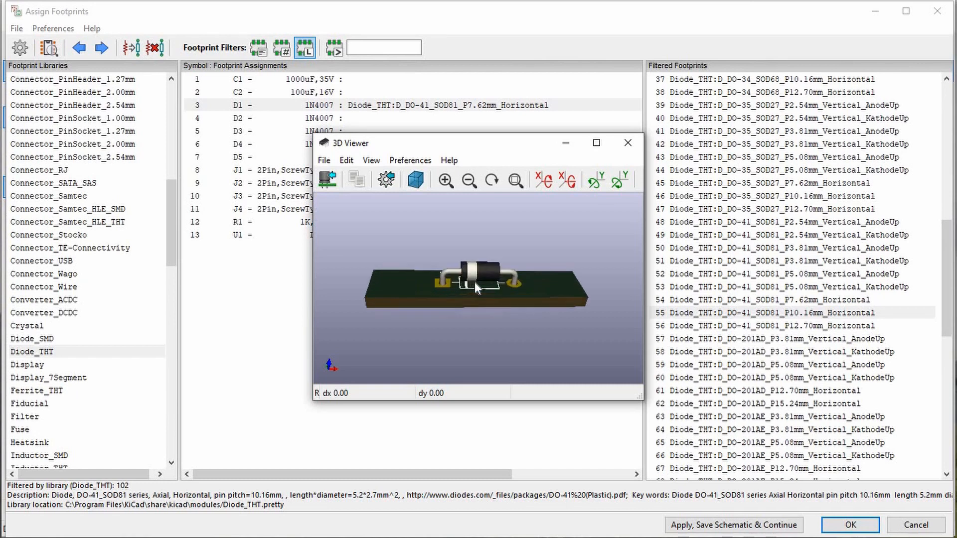
click(629, 145)
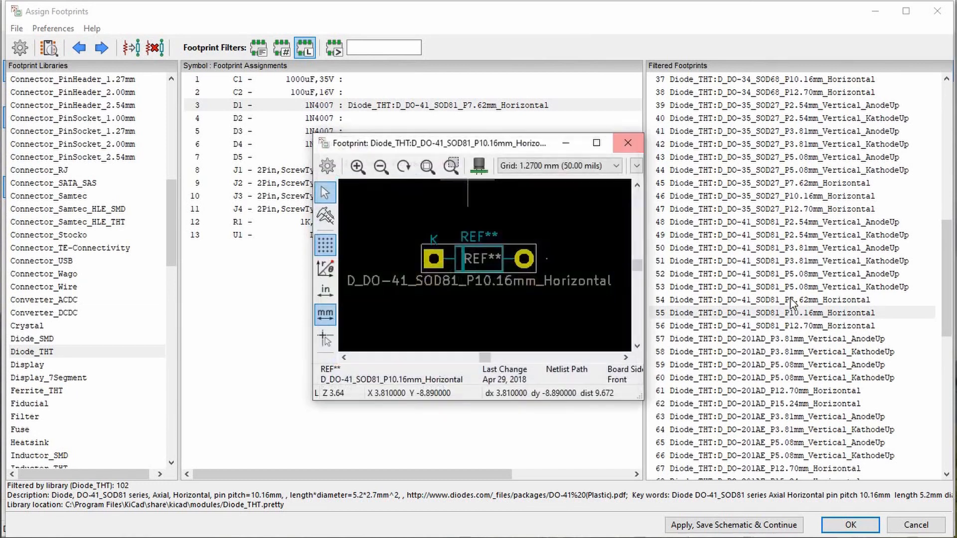
click(628, 143)
Step: Copy D1's D_DO-41_SOD81_P7.62mm_Horizontal footprint assignment to diodes D2, D3 and D4
click(418, 108)
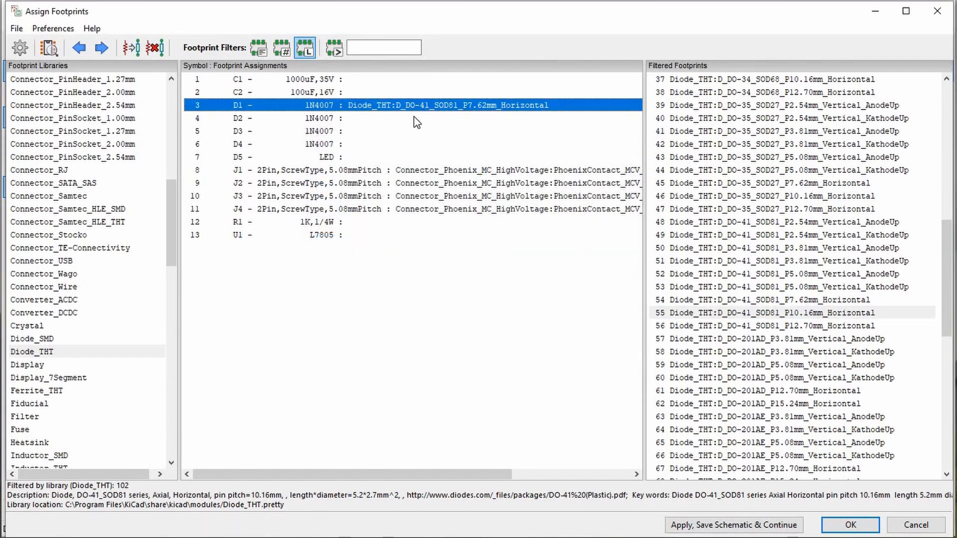
click(415, 119)
key(ctrl+v)
click(410, 133)
text(Diode_THT:D_DO-41_SOD81_P7.62mm_Horizontal)
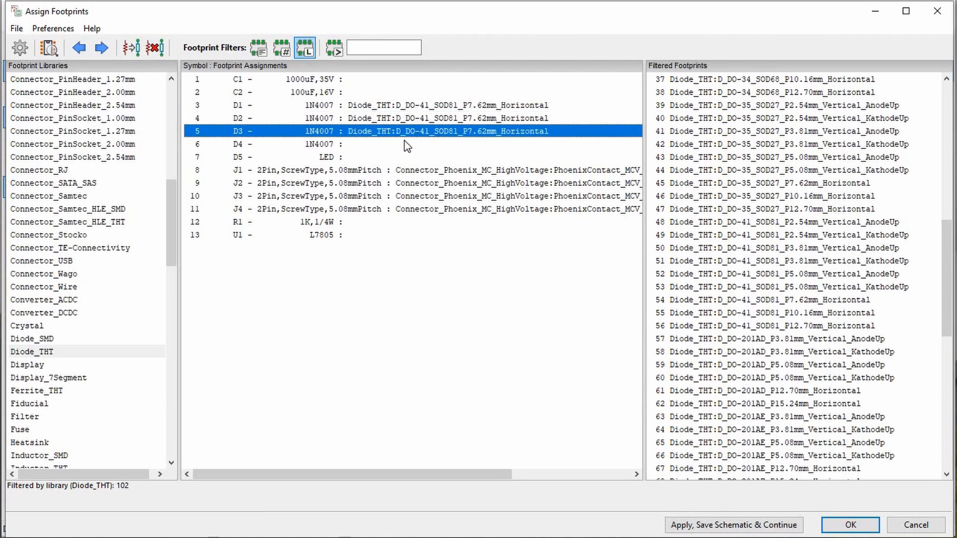
click(407, 144)
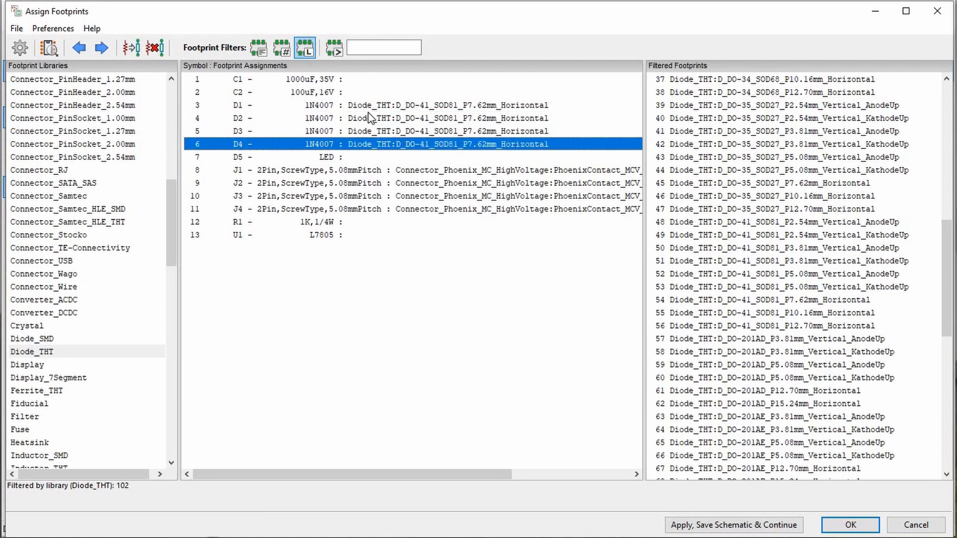
Step: For the LED D5, filter the footprints by the text led across all libraries, with library filtering turned off
click(394, 156)
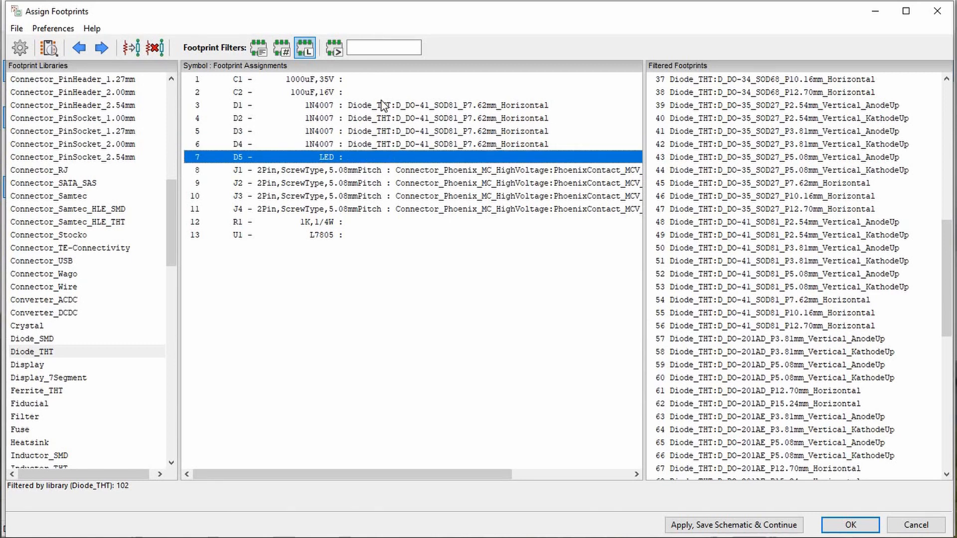
click(380, 48)
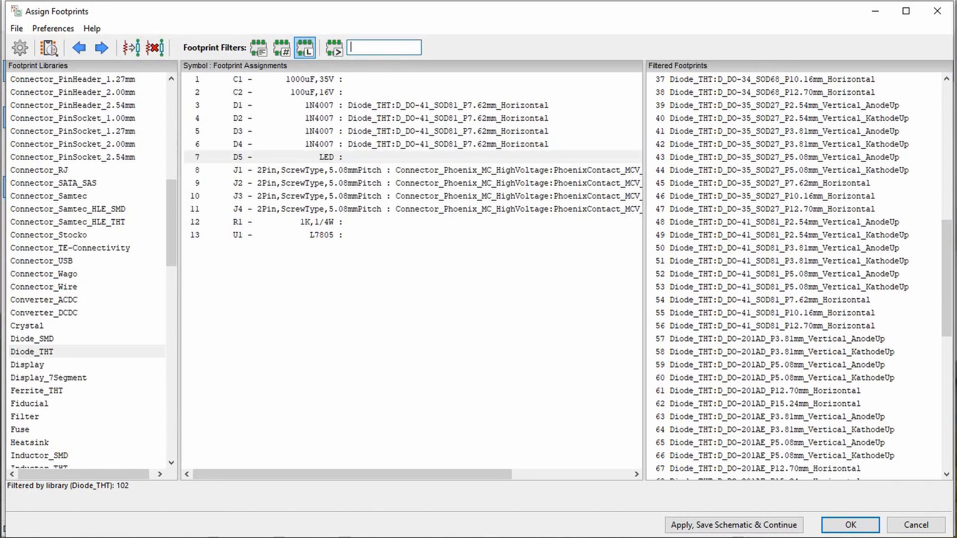
text(led)
click(333, 49)
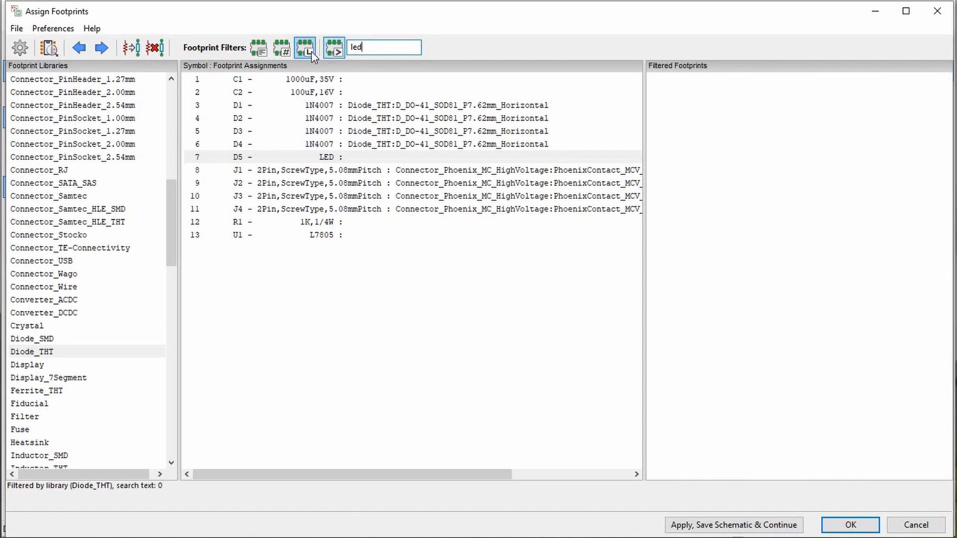
click(306, 50)
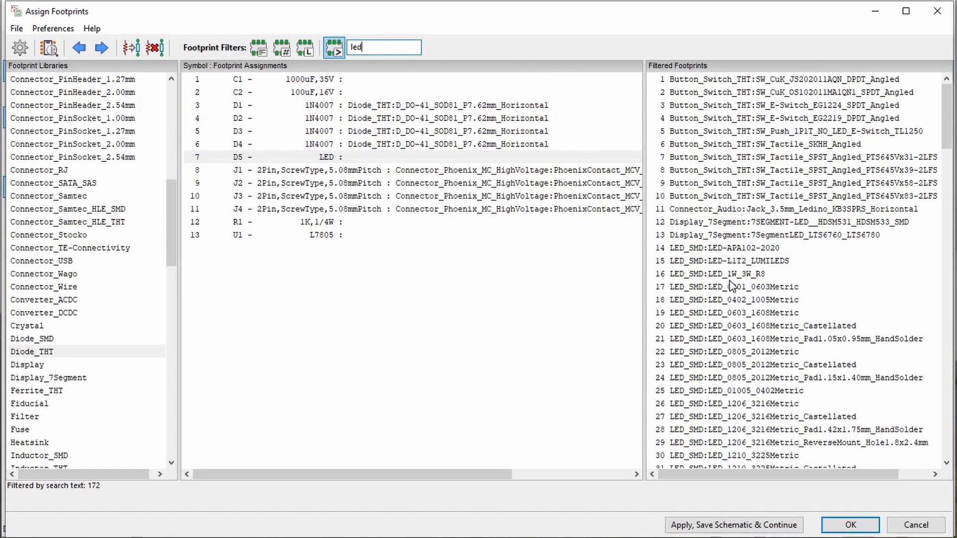
Step: Limit the footprint list for LED D5 to the LED_THT library and select the LED_D5.0mm footprint
click(733, 300)
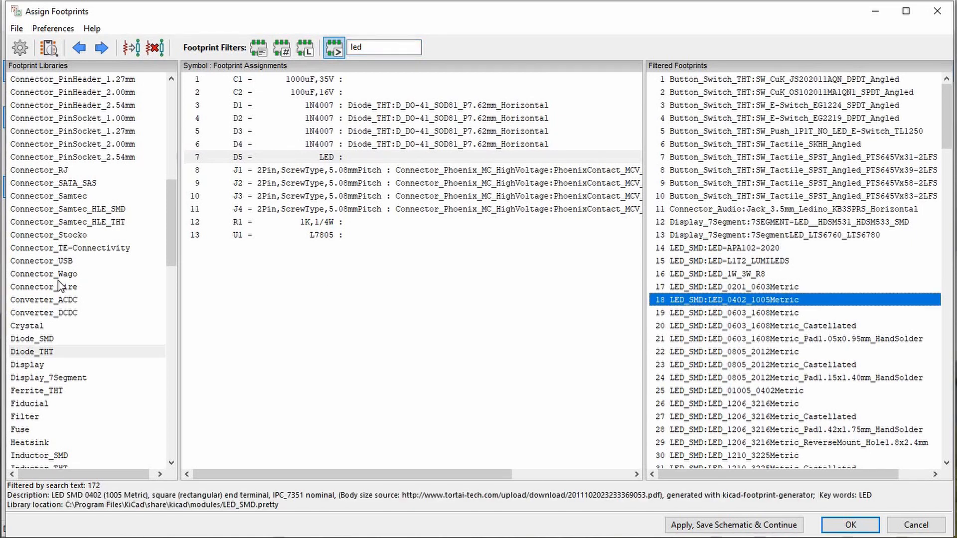
scroll(58, 280, down, 5)
click(40, 314)
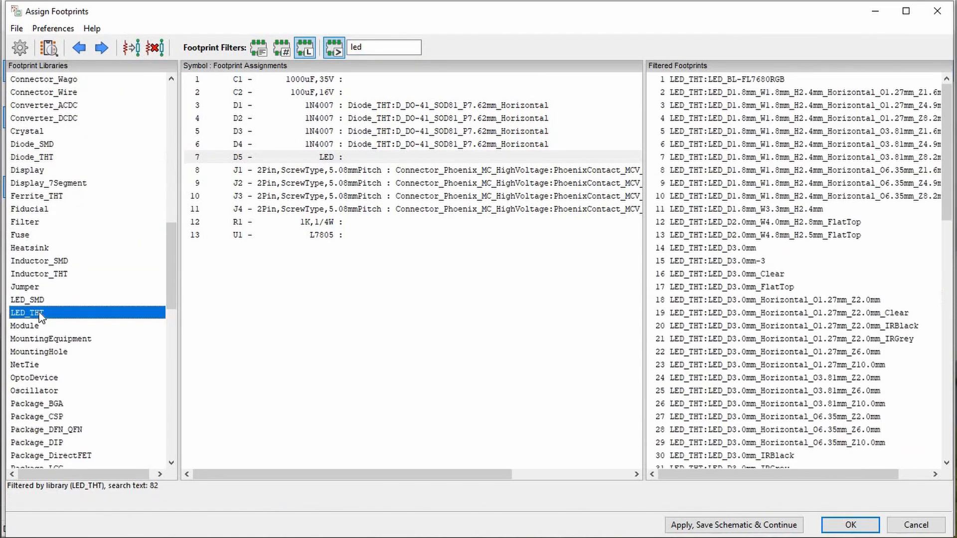
click(781, 145)
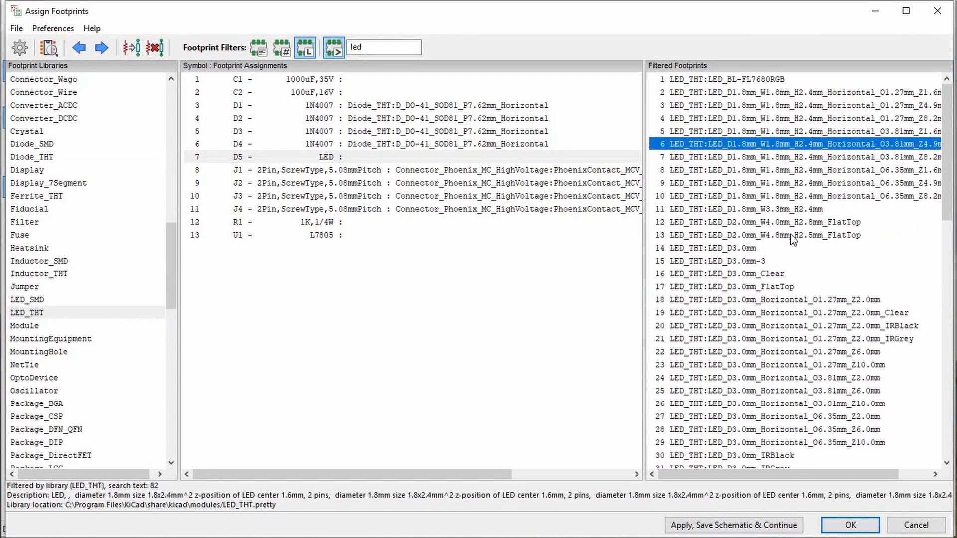
scroll(748, 259, down, 2)
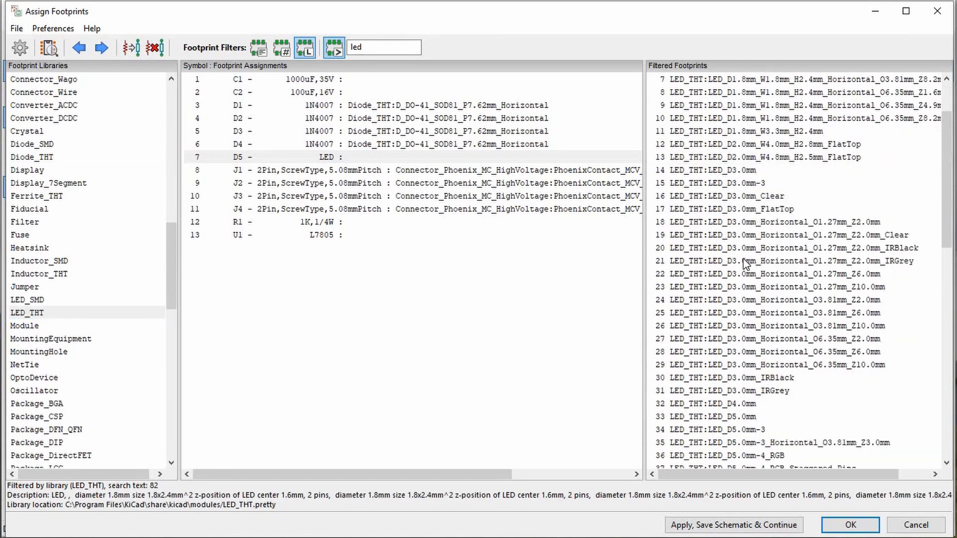
click(746, 261)
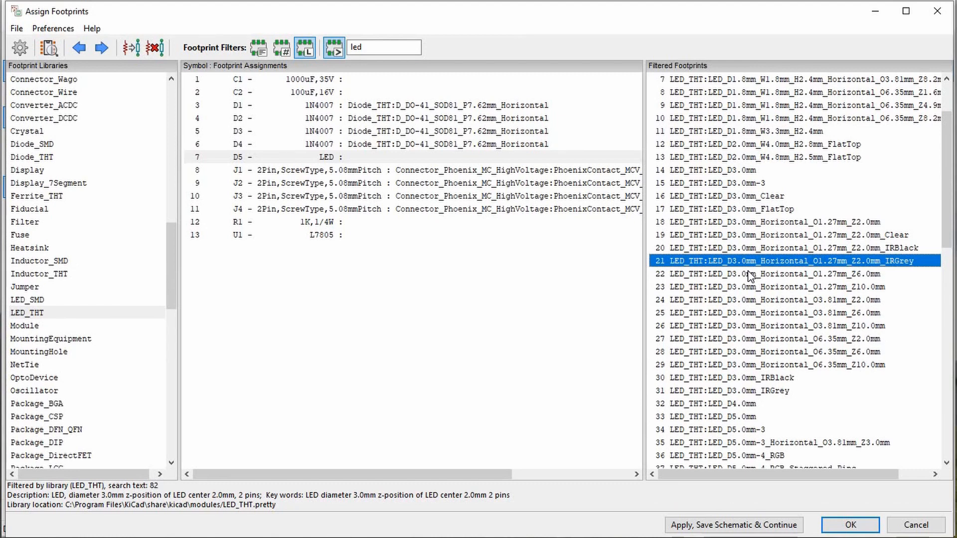
scroll(749, 276, down, 3)
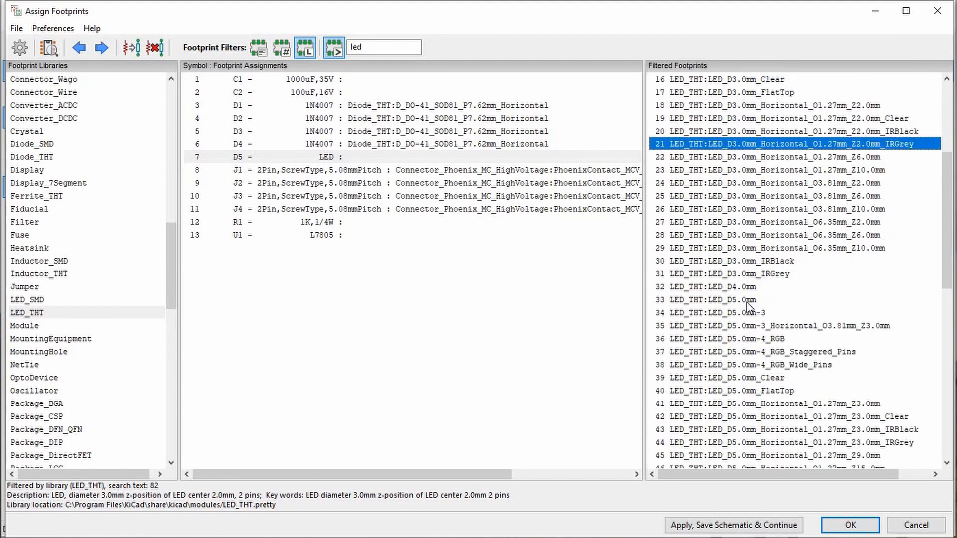
click(748, 301)
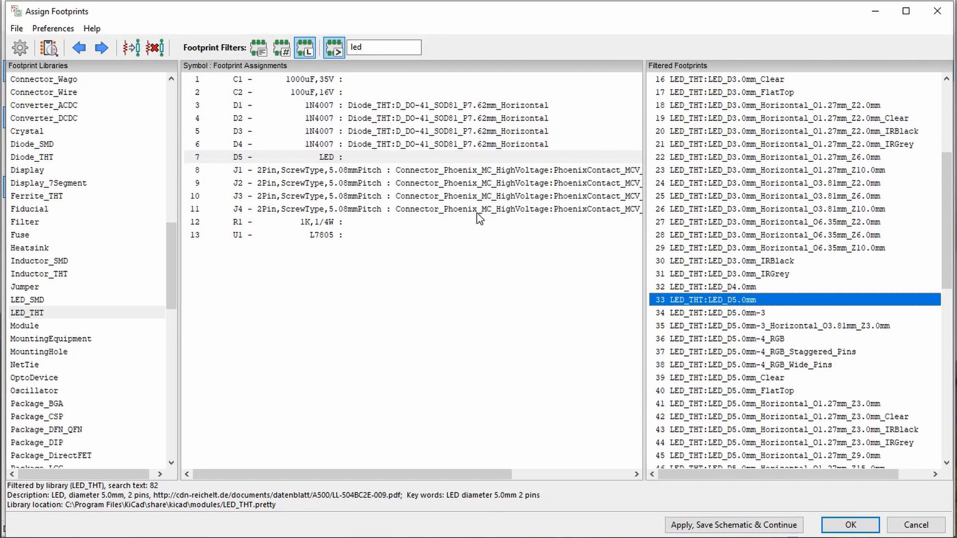
Step: Preview the LED_D5.0mm footprint in 2D and 3D, and assign it to LED D5
click(55, 49)
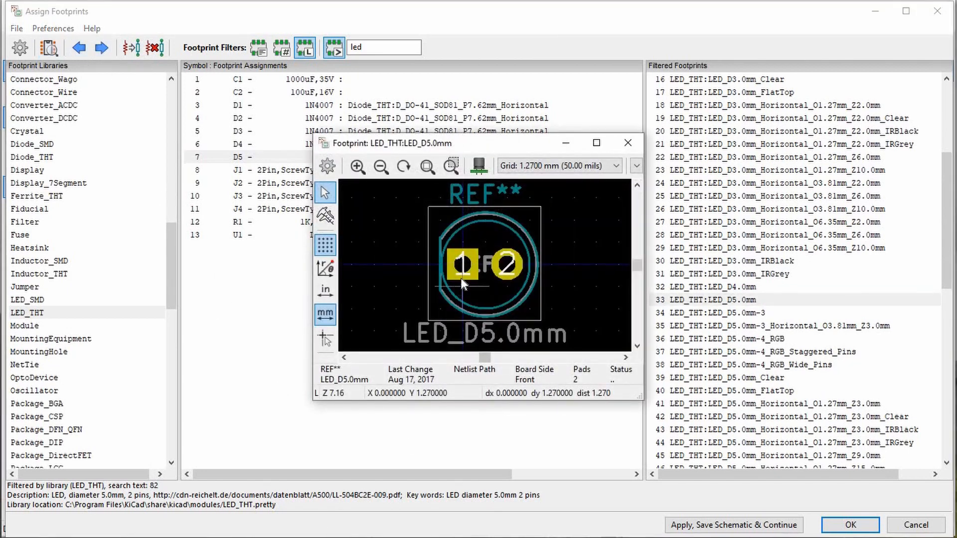
click(479, 166)
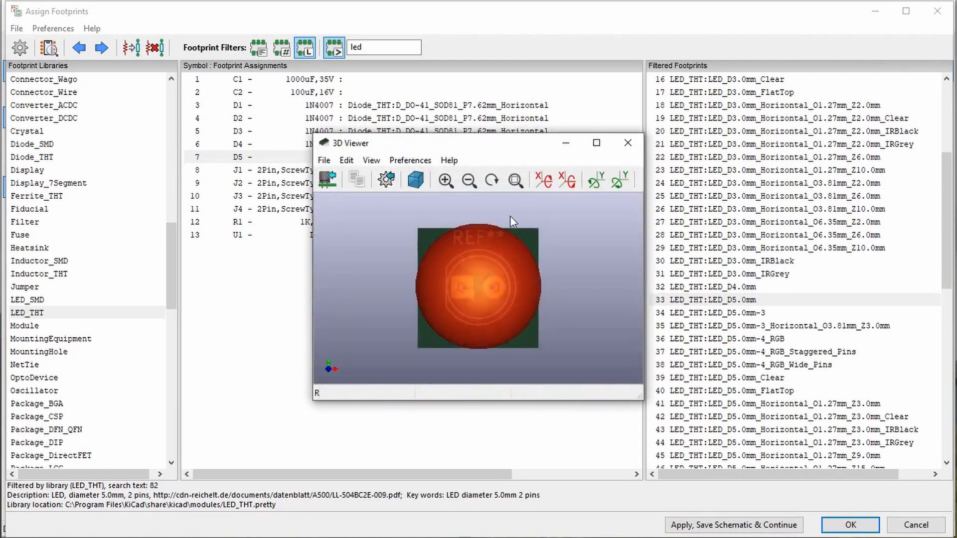
drag(510, 217, 480, 264)
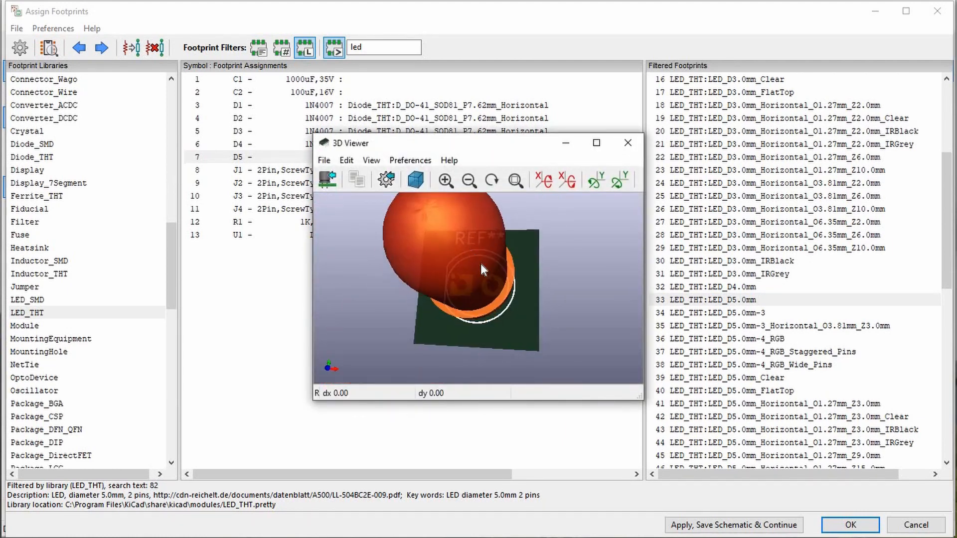
click(629, 143)
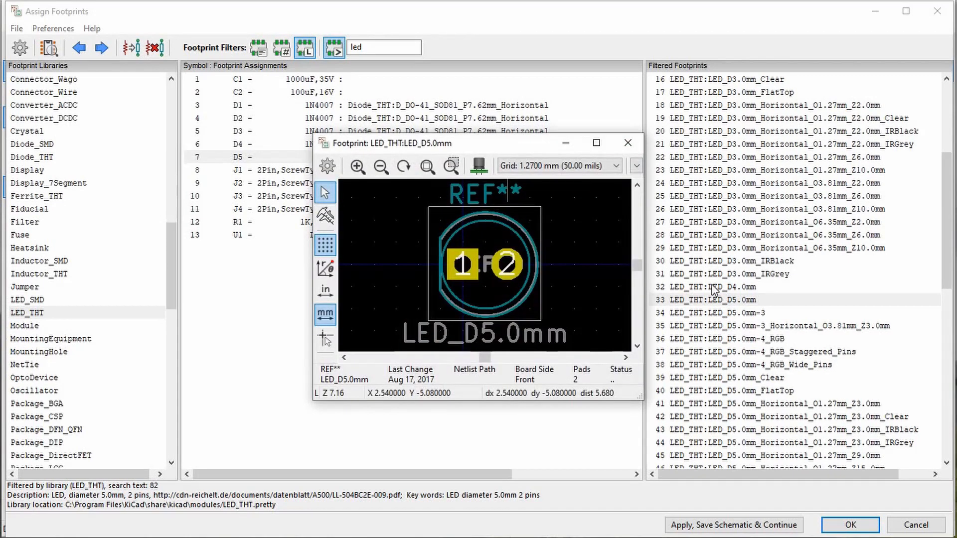
click(627, 145)
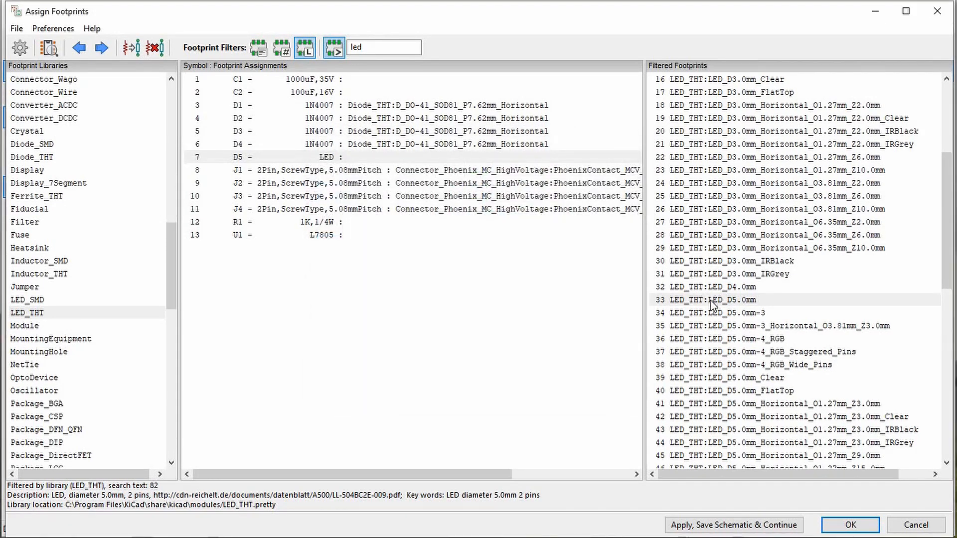
double_click(712, 300)
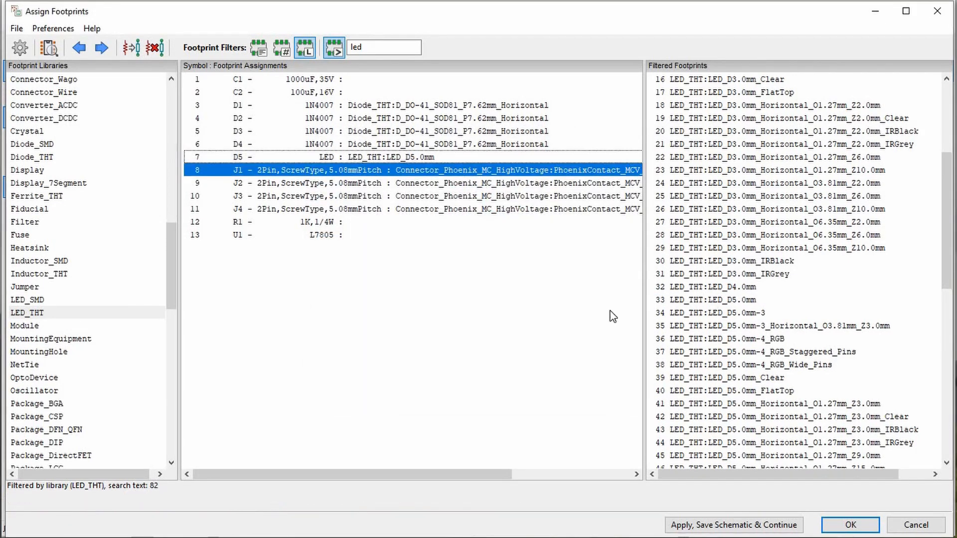
Step: Filter the footprints for the 1K resistor R1 to the Resistor_THT library and clear the search text
click(367, 222)
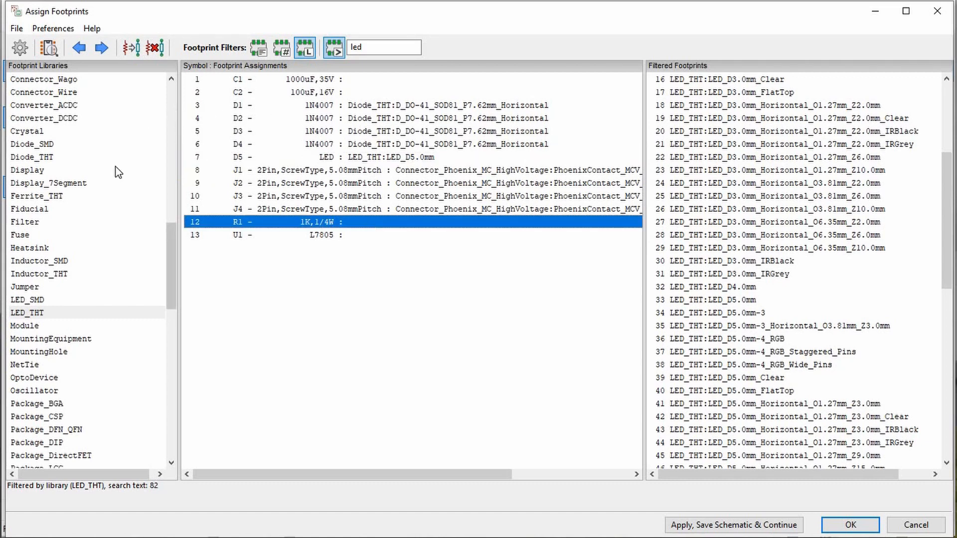
scroll(127, 293, down, 7)
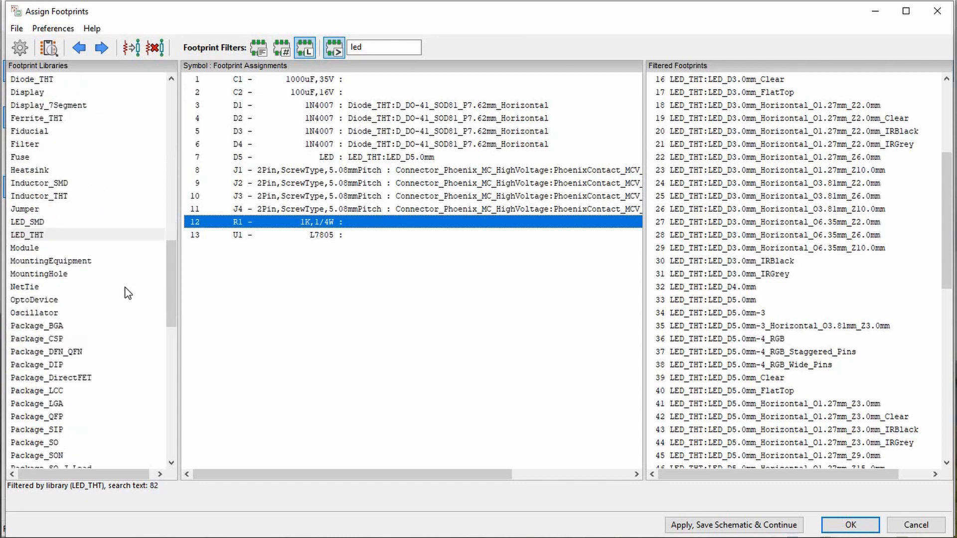
scroll(84, 314, down, 4)
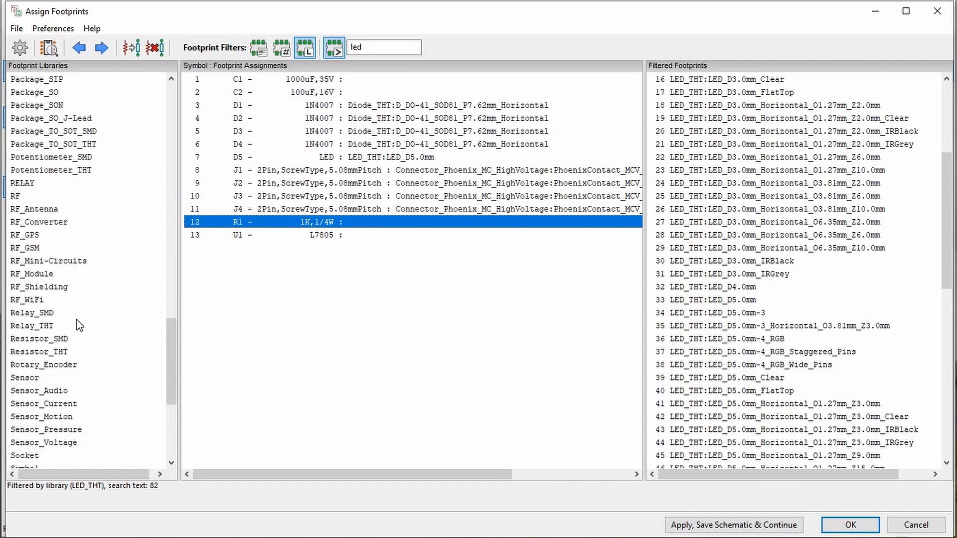
click(74, 352)
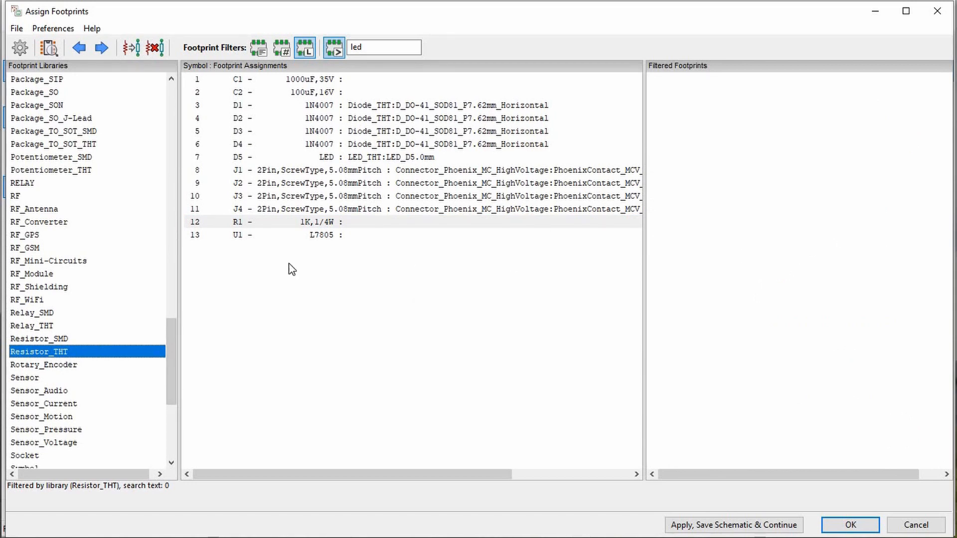
click(93, 364)
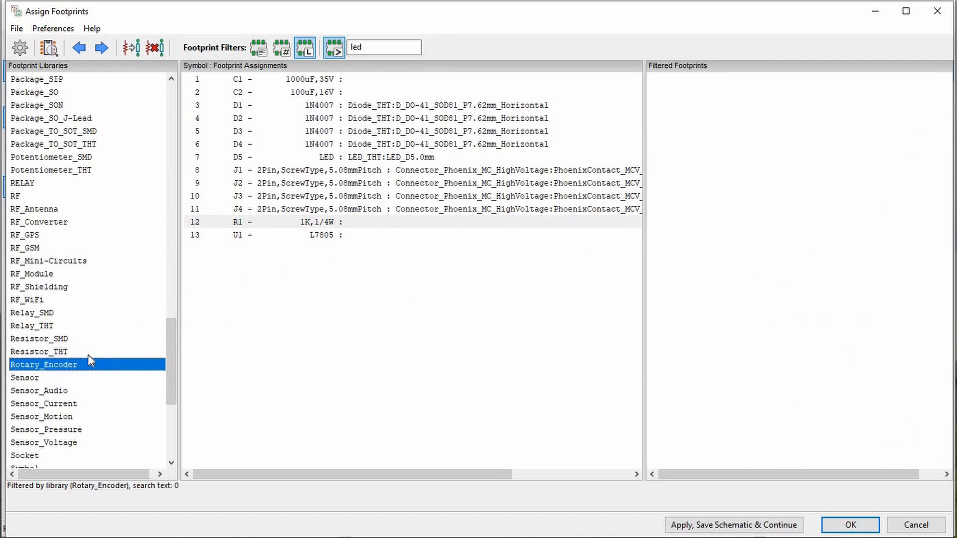
click(89, 354)
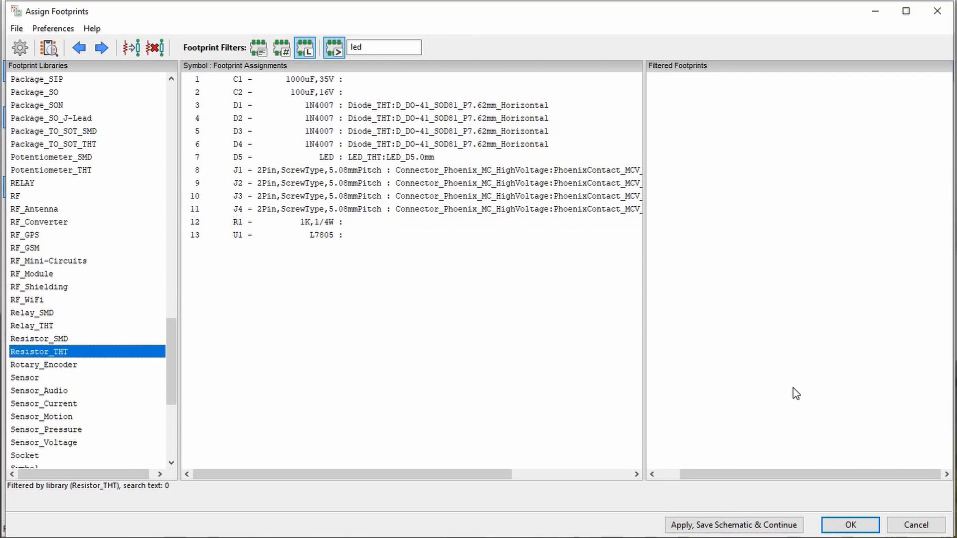
click(387, 47)
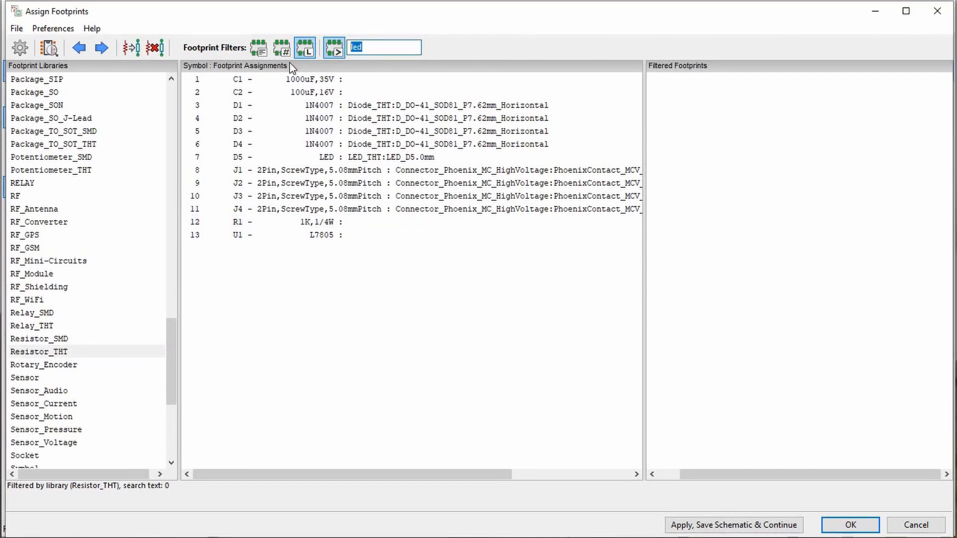
key(BackSpace)
Step: Preview the R_Axial_DIN0204_L3.6mm_D1.6mm_P5.08mm_Vertical resistor footprint in 2D and 3D
click(744, 196)
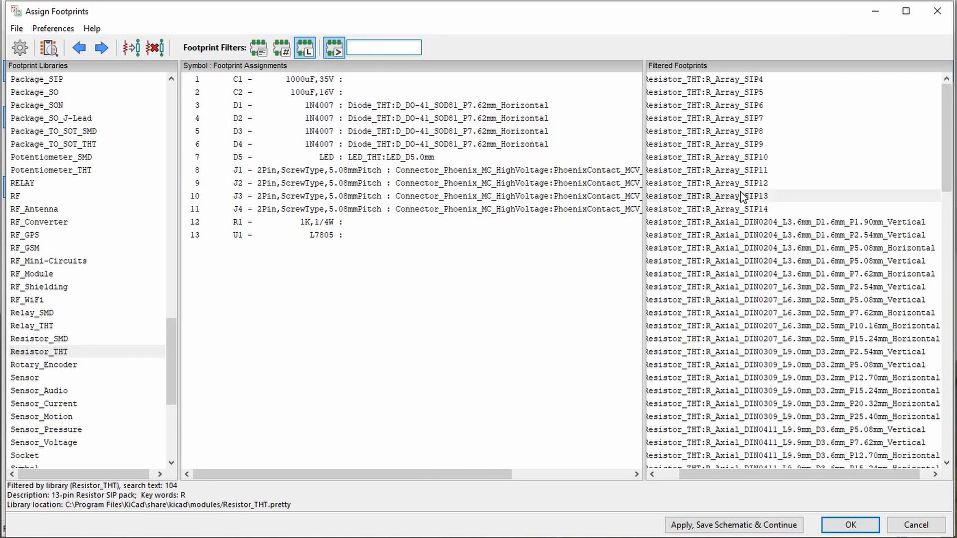
scroll(748, 209, down, 3)
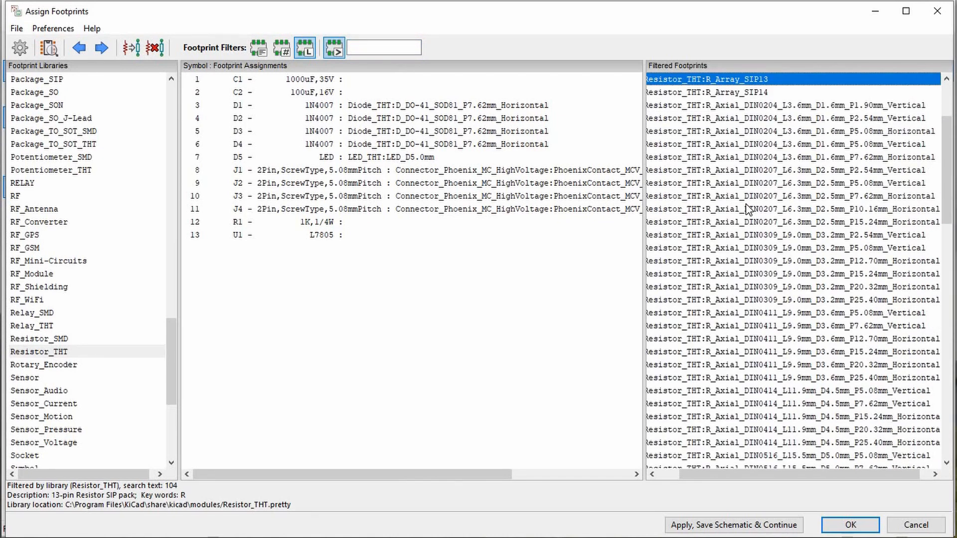
scroll(748, 208, down, 4)
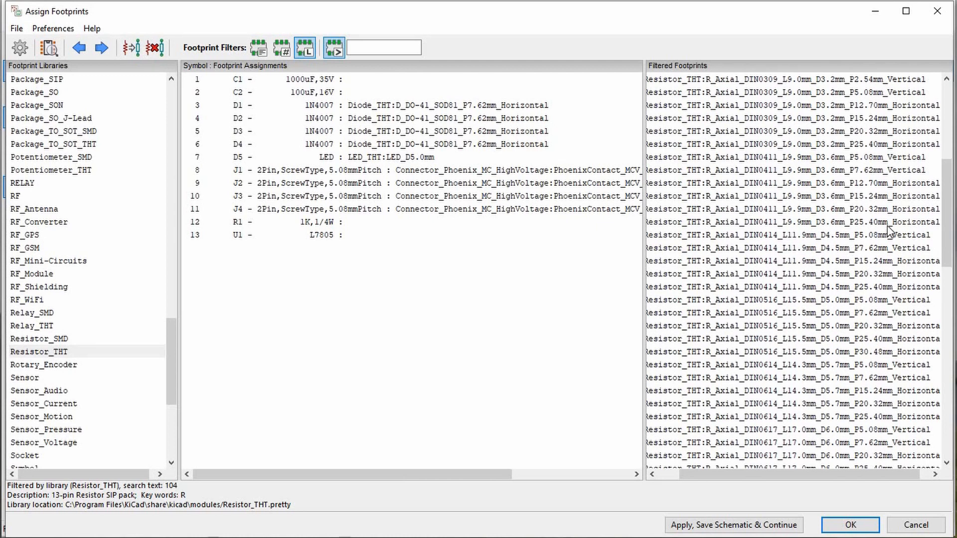
scroll(823, 239, up, 5)
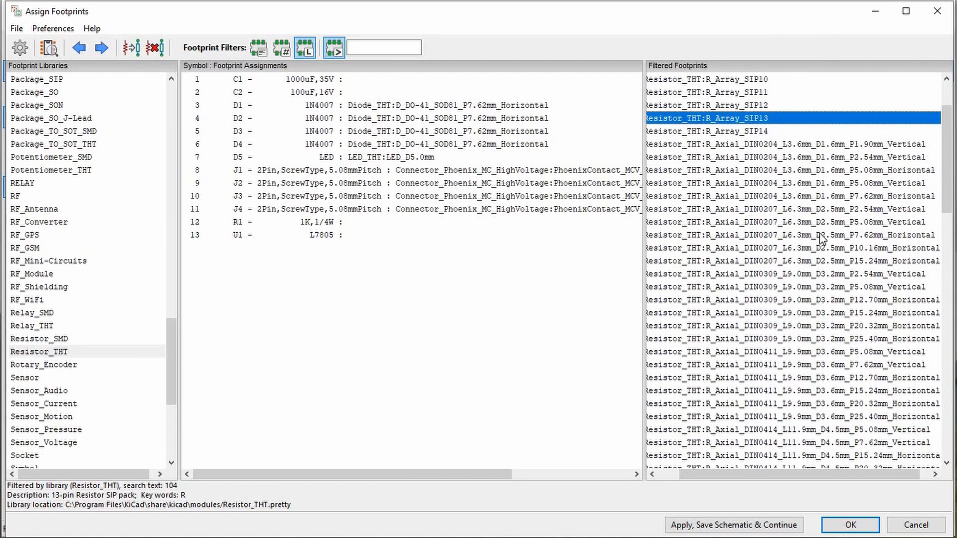
scroll(821, 240, up, 1)
click(810, 222)
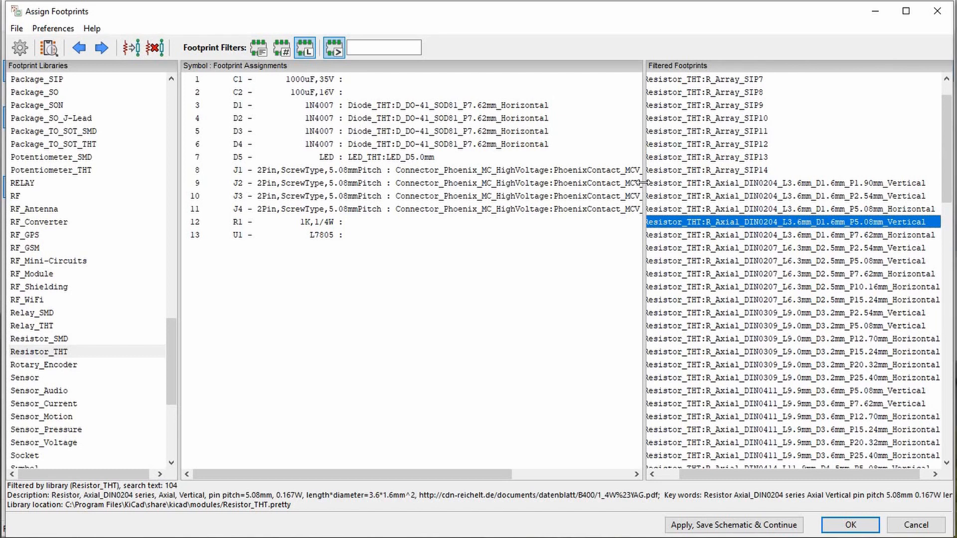
click(48, 54)
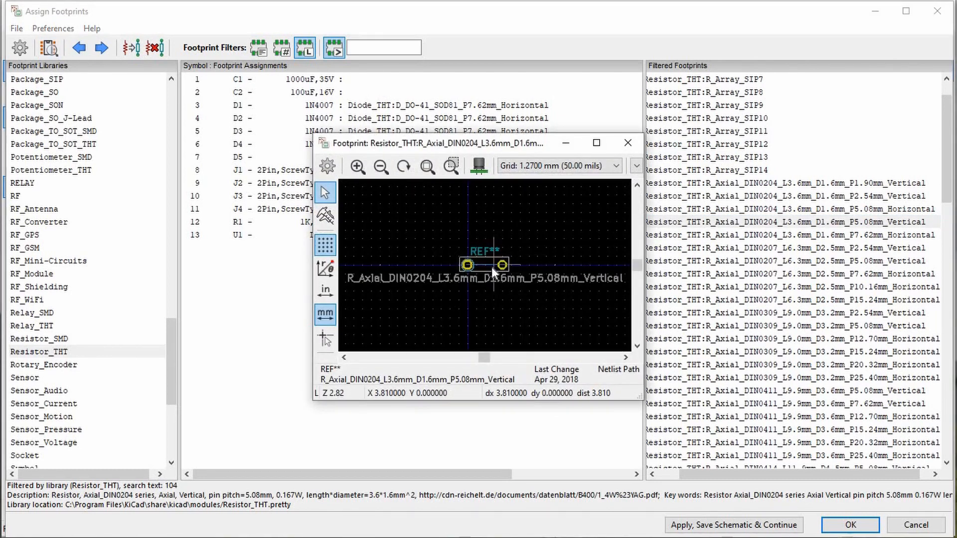
click(479, 167)
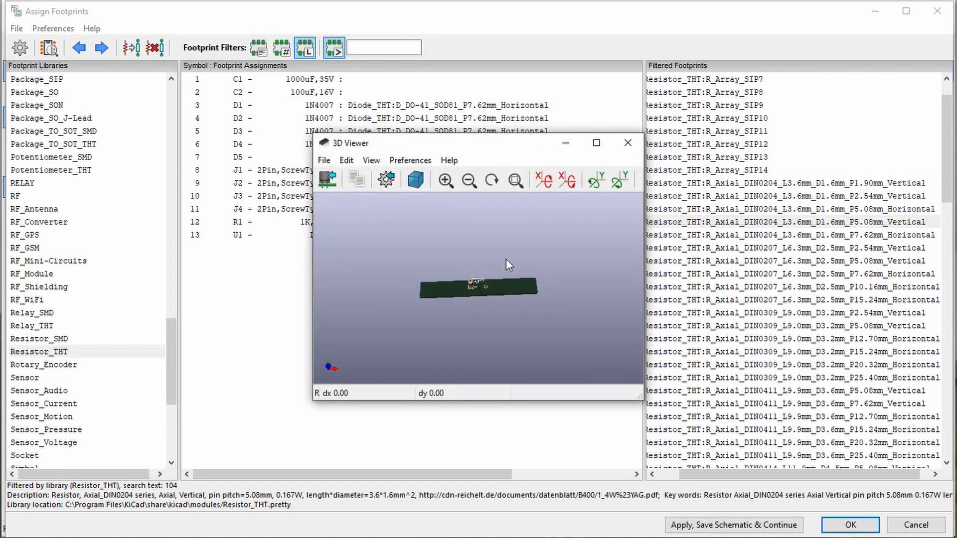
drag(522, 197, 501, 251)
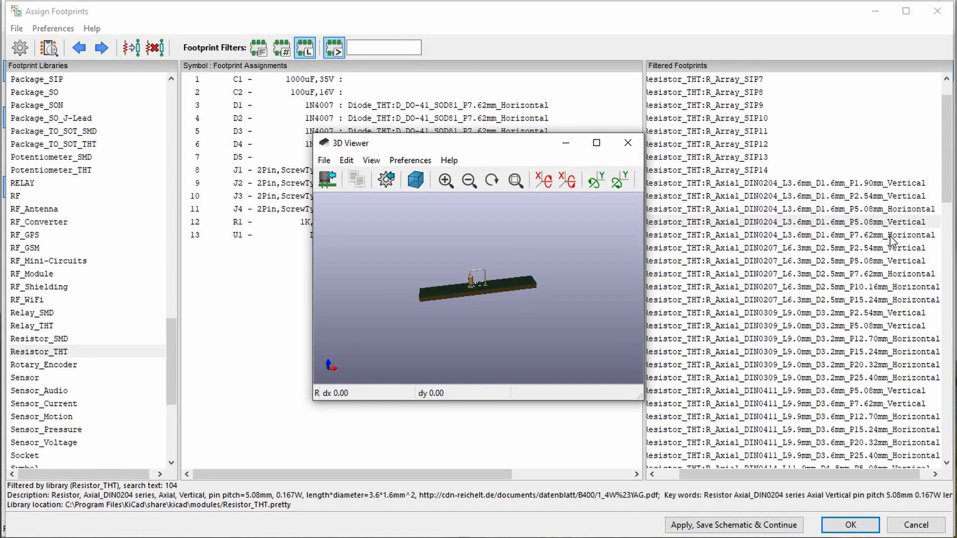
Step: Try to assign the R_Axial_DIN0204_L3.6mm_D1.6mm_P7.62mm_Horizontal footprint to resistor R1
click(861, 234)
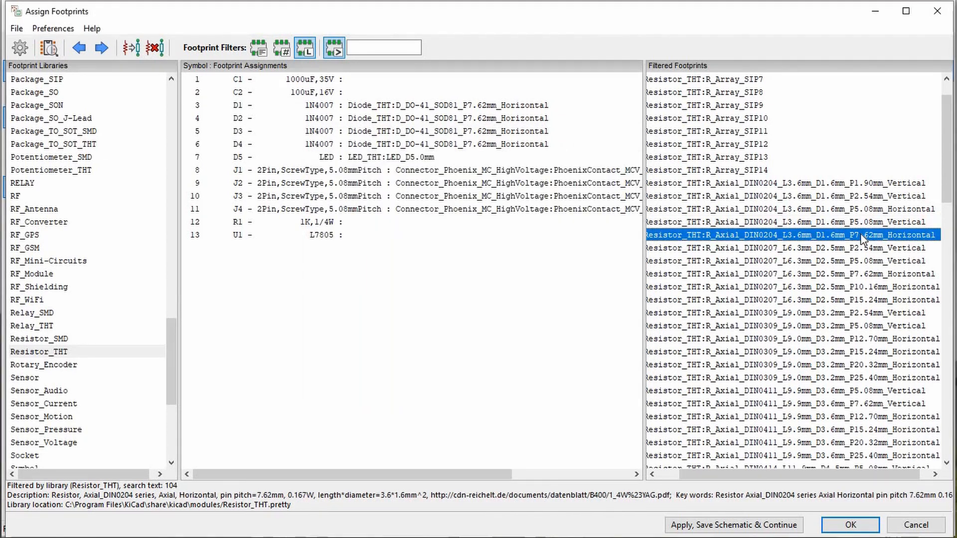
double_click(861, 233)
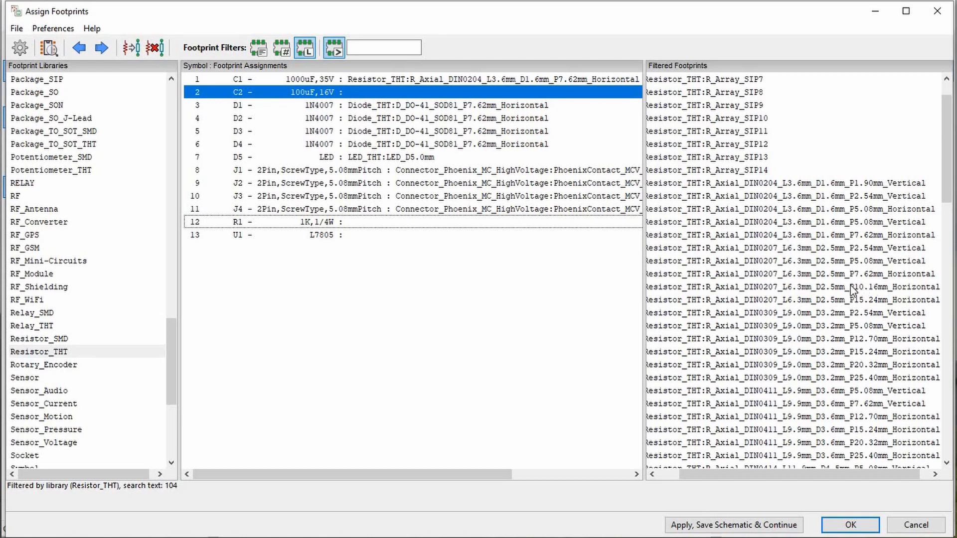
Step: Look through the axial resistor footprints in the Resistor_THT library and locate the footprint assigned to capacitor C1
scroll(854, 290, down, 12)
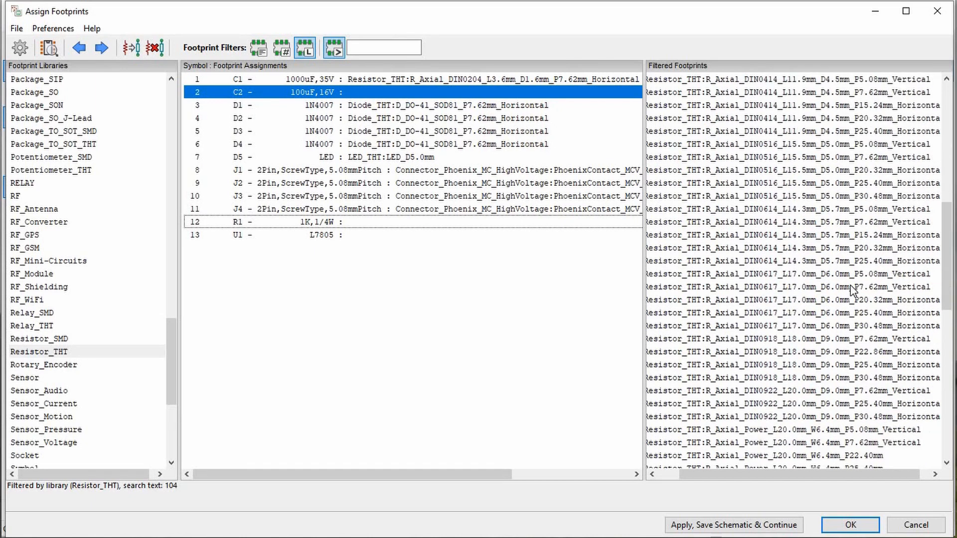
scroll(853, 292, down, 1)
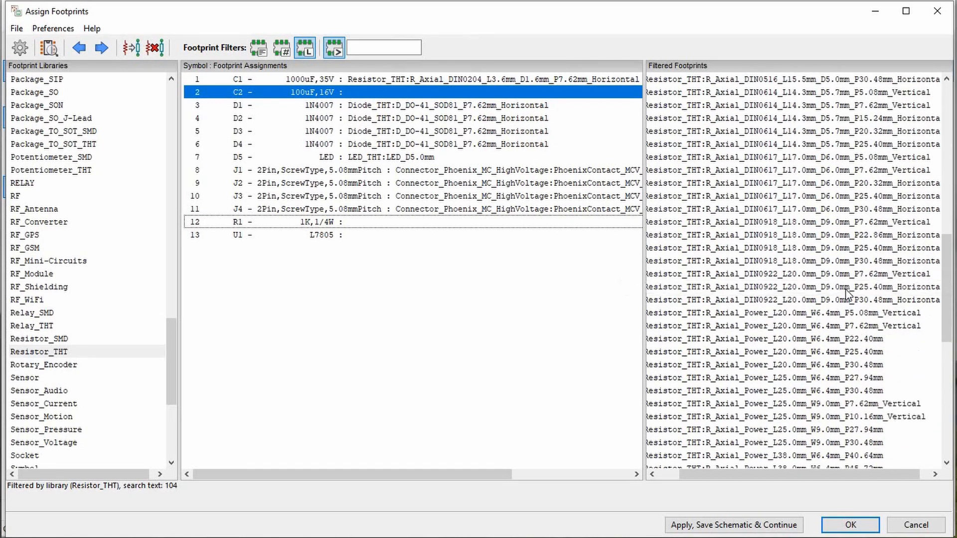
click(792, 343)
scroll(843, 317, up, 8)
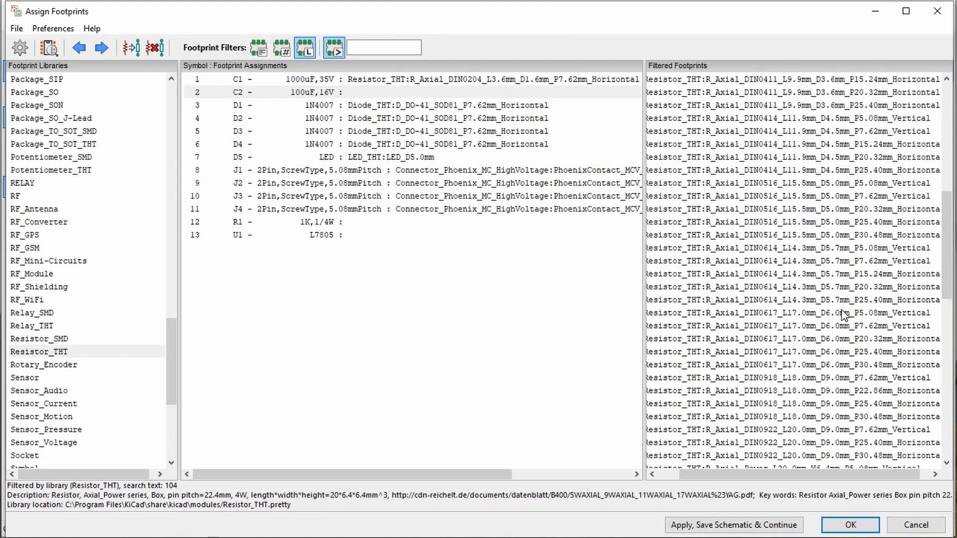
click(553, 81)
scroll(833, 97, up, 1)
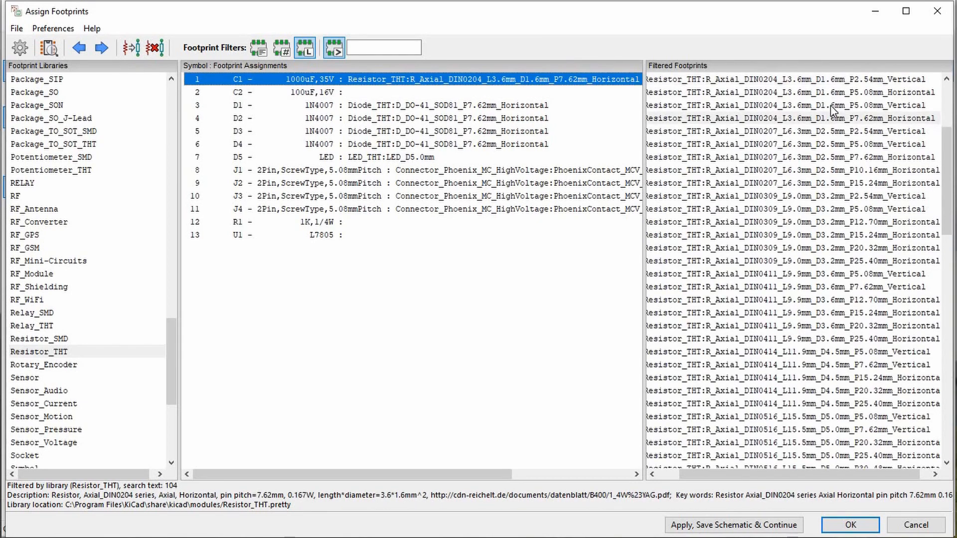
Step: Preview the R_Axial_DIN0204_L3.6mm_D1.6mm_P7.62mm_Horizontal footprint in 2D and from several angles in 3D, and close both previews
click(830, 120)
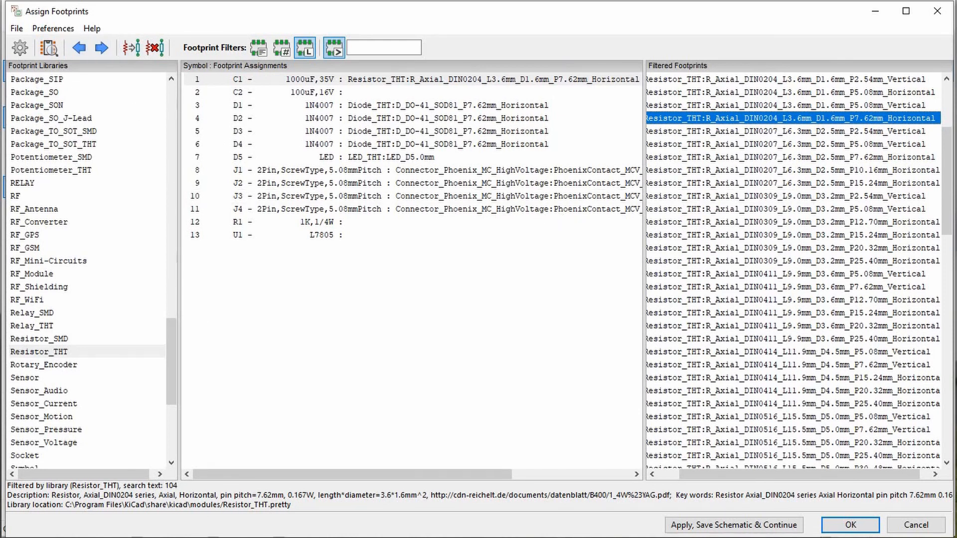
click(225, 537)
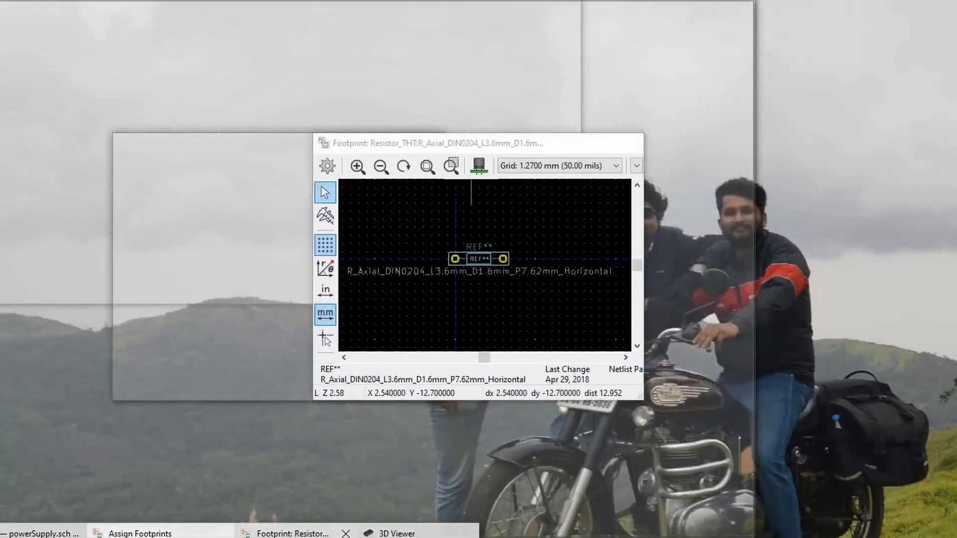
click(300, 533)
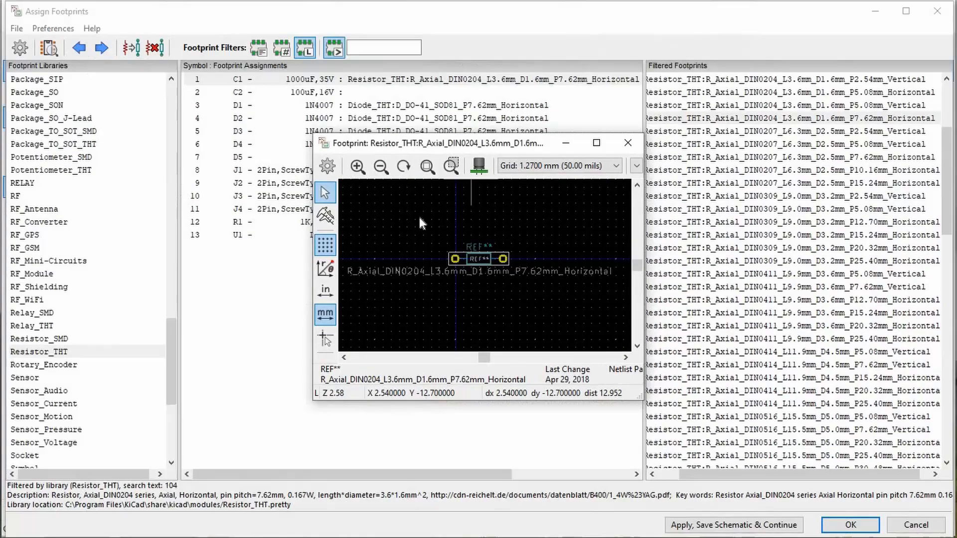
click(479, 166)
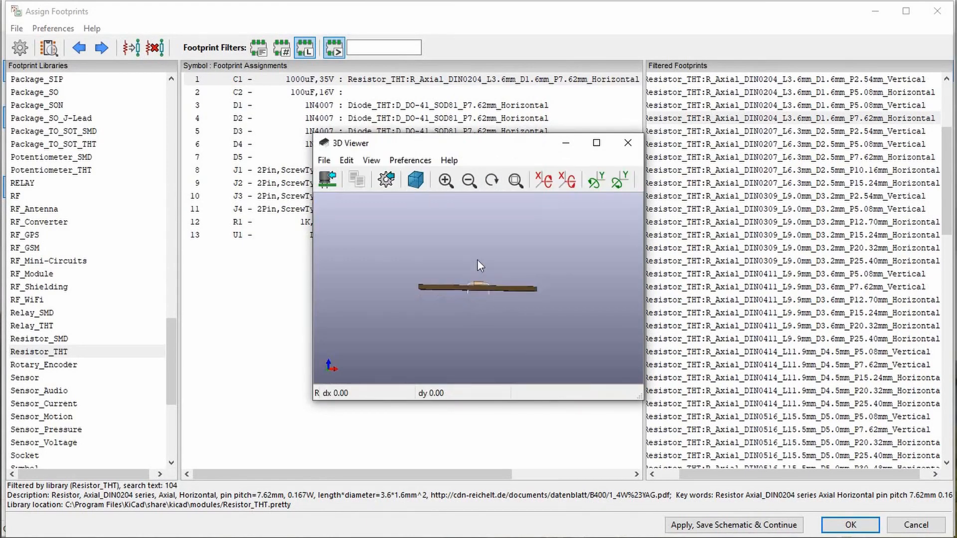
drag(478, 261, 473, 303)
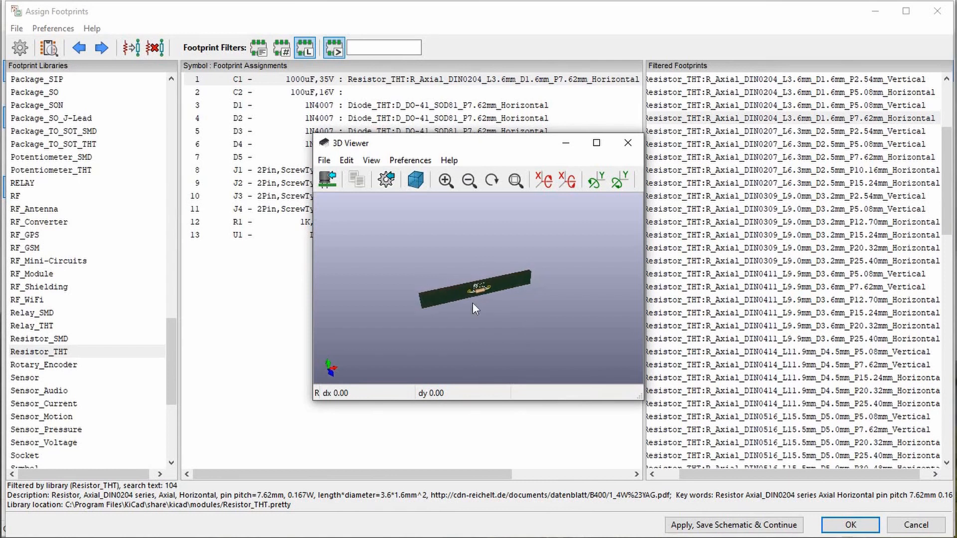
scroll(473, 303, up, 4)
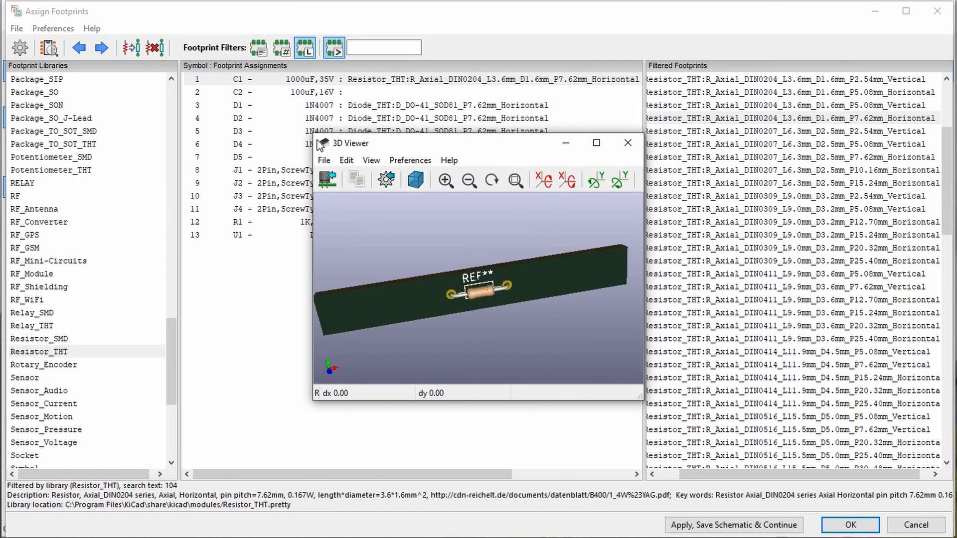
drag(314, 135, 146, 73)
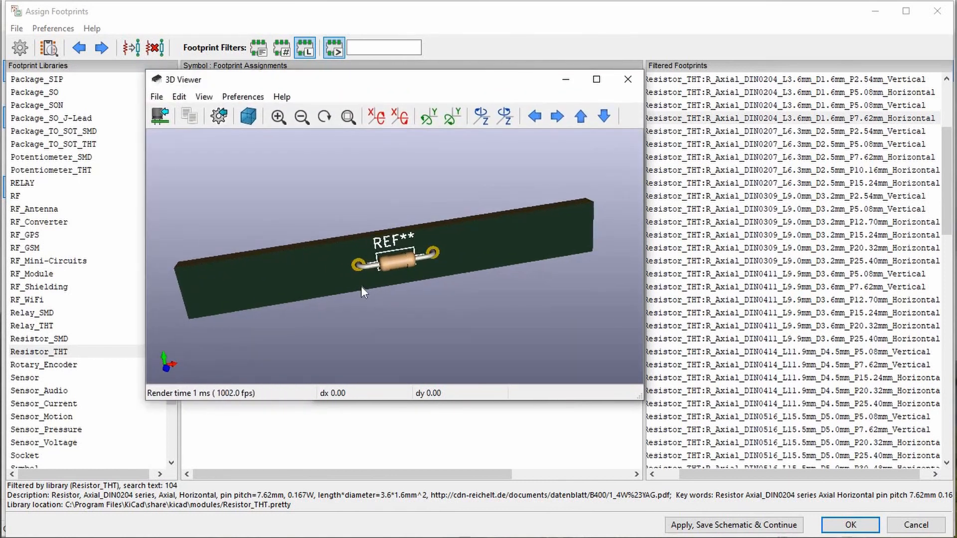
drag(361, 286, 395, 188)
click(627, 81)
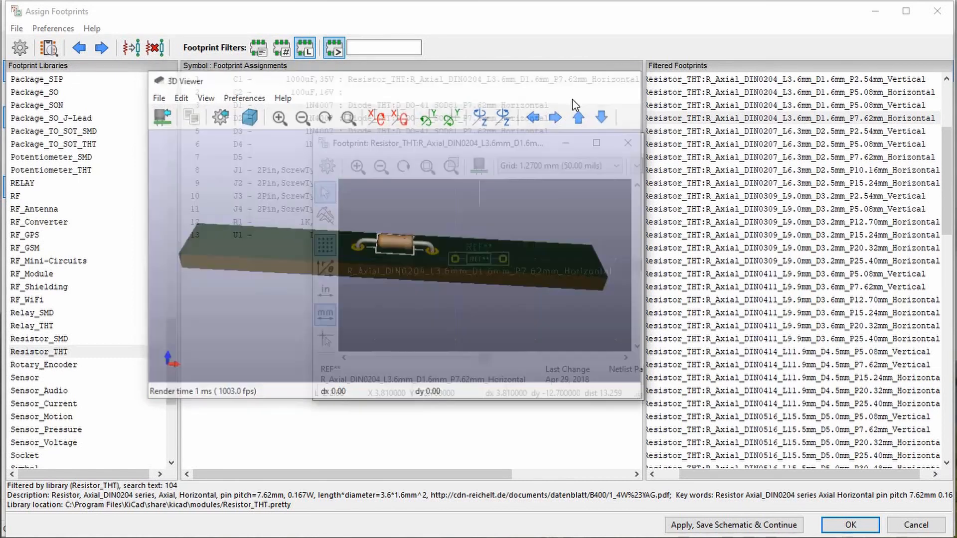
click(628, 143)
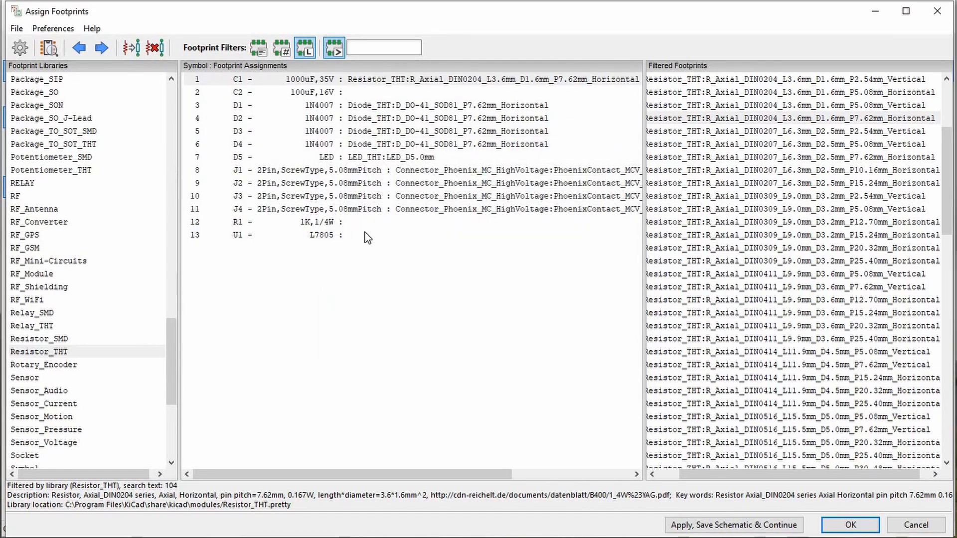
Step: Assign the R_Axial_DIN0204_L3.6mm_D1.6mm_P7.62mm_Horizontal footprint to the 1K resistor R1
click(366, 236)
click(370, 224)
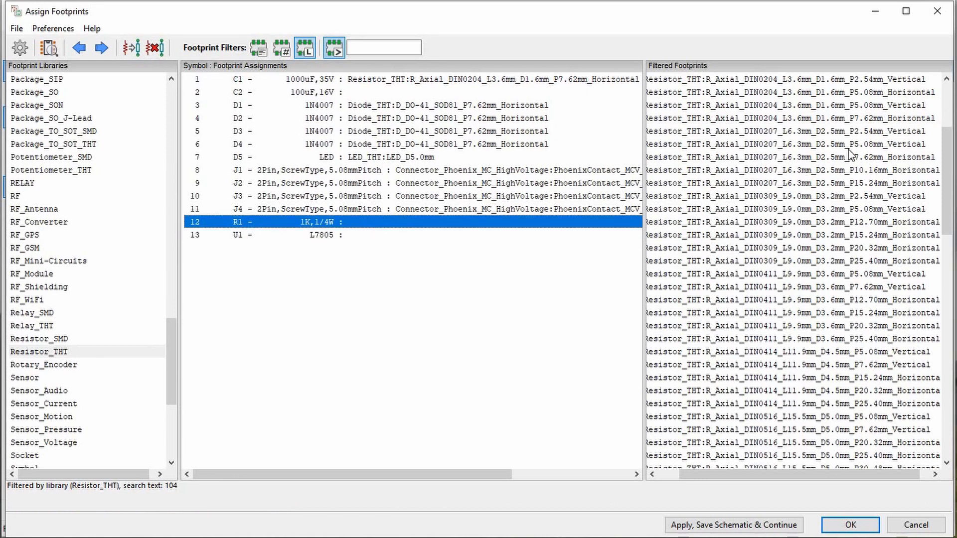
double_click(848, 119)
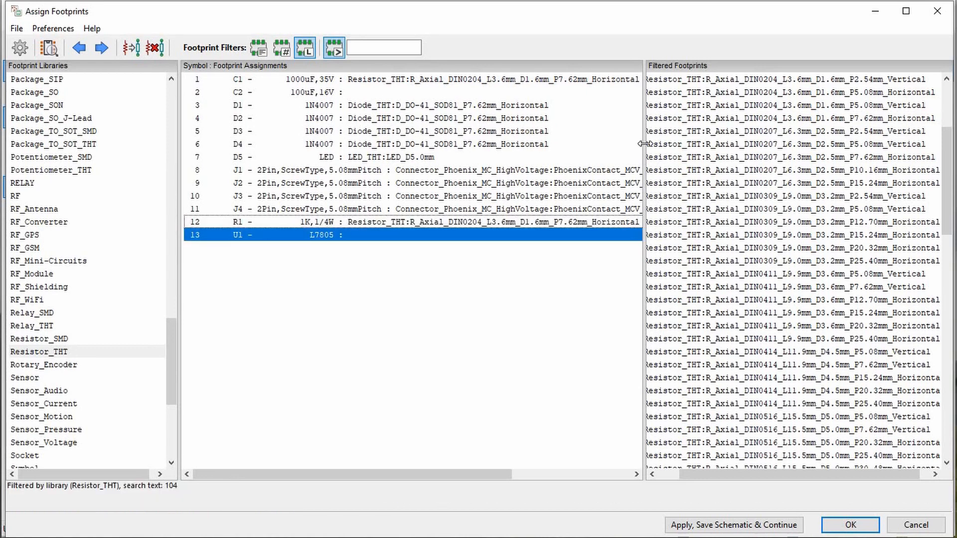
Step: Select capacitor C1, switch to the Mouser website in the browser, and start entering a product search for a 1000uf capacitor
click(368, 80)
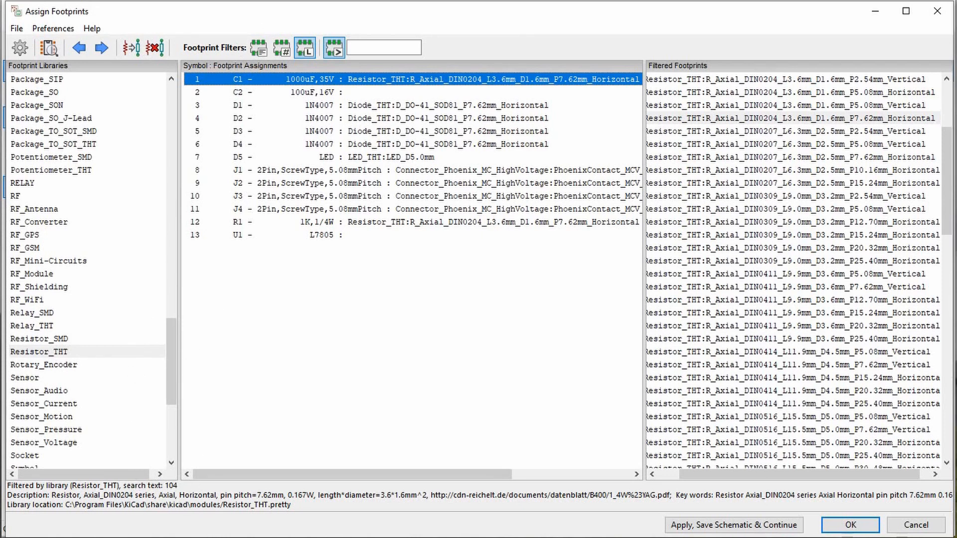
key(alt+Tab)
scroll(300, 142, up, 2)
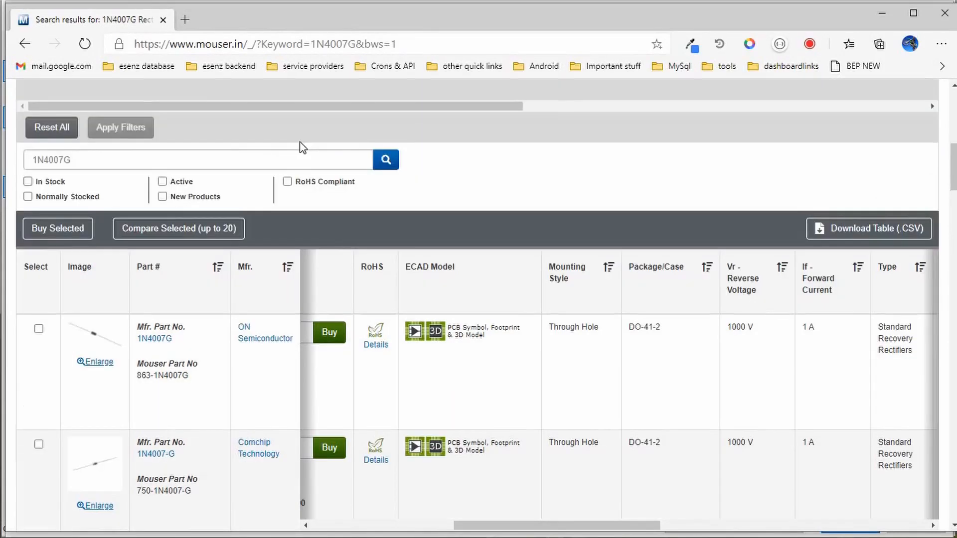
scroll(301, 143, up, 10)
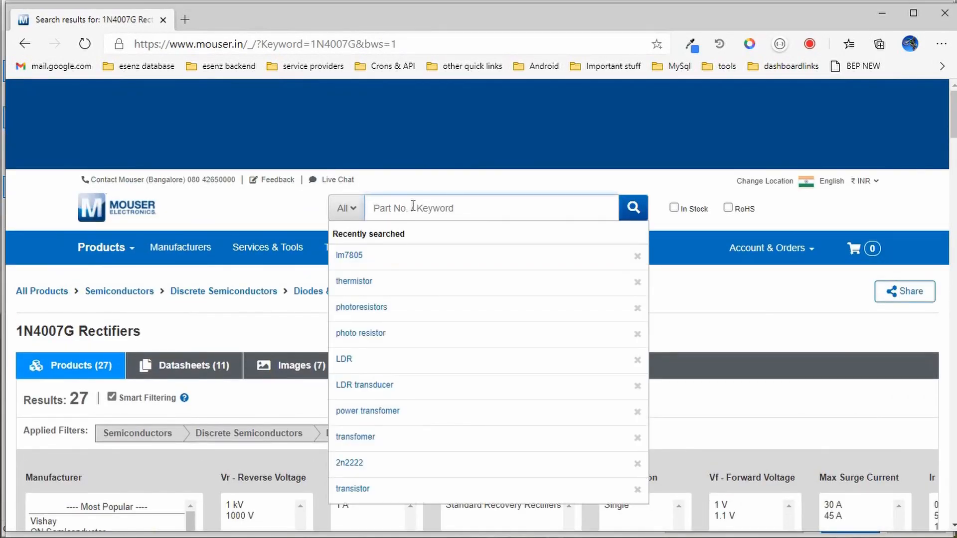
text(100uf)
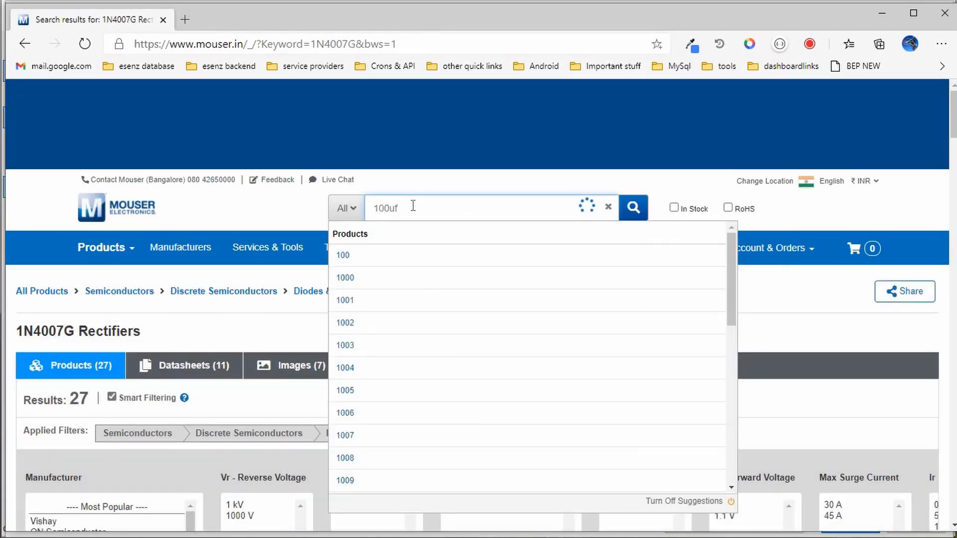
text(0)
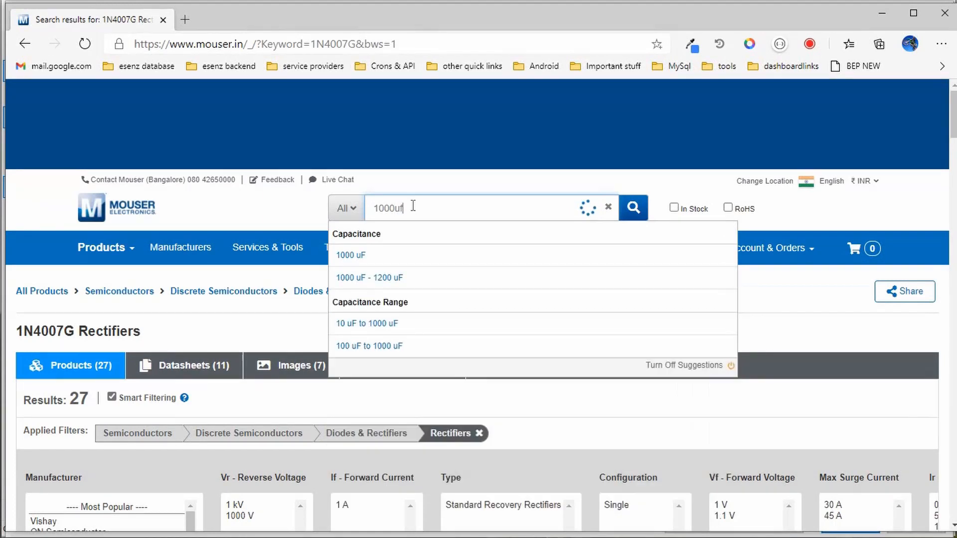
text(, 16)
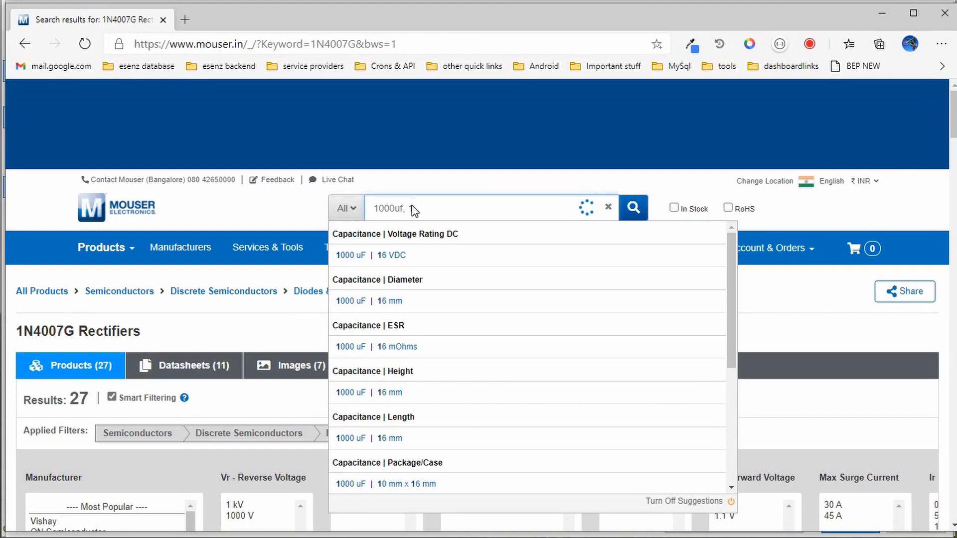
Step: Check C1's voltage rating in the Eeschema schematic and search Mouser for "1000uf, 35v"
key(alt+Tab)
key(alt+Tab)
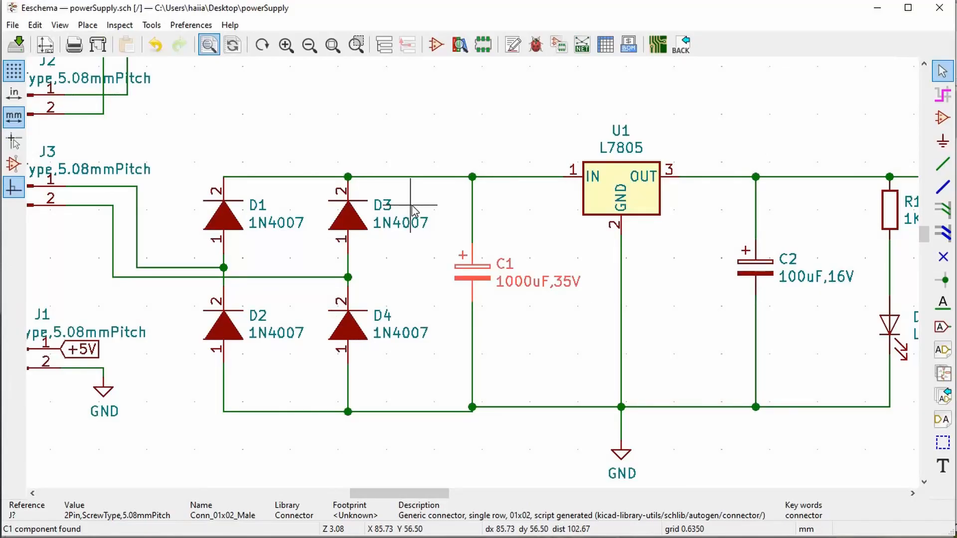
key(alt+Tab)
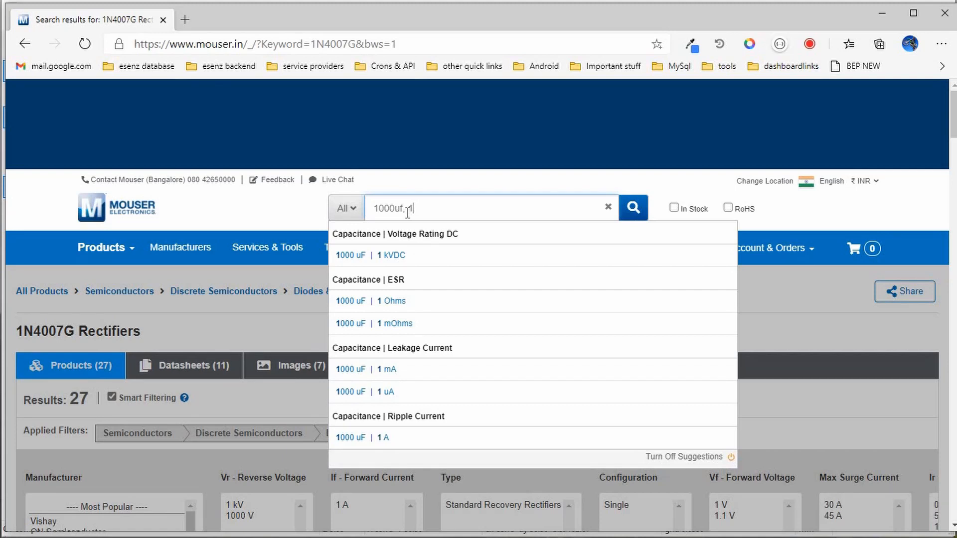
key(BackSpace)
text(35v)
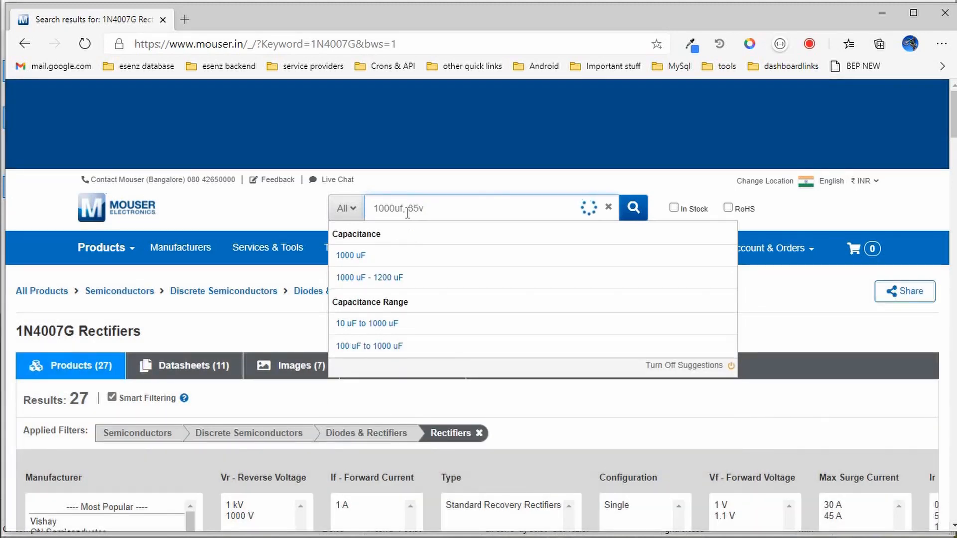
click(408, 209)
key(Return)
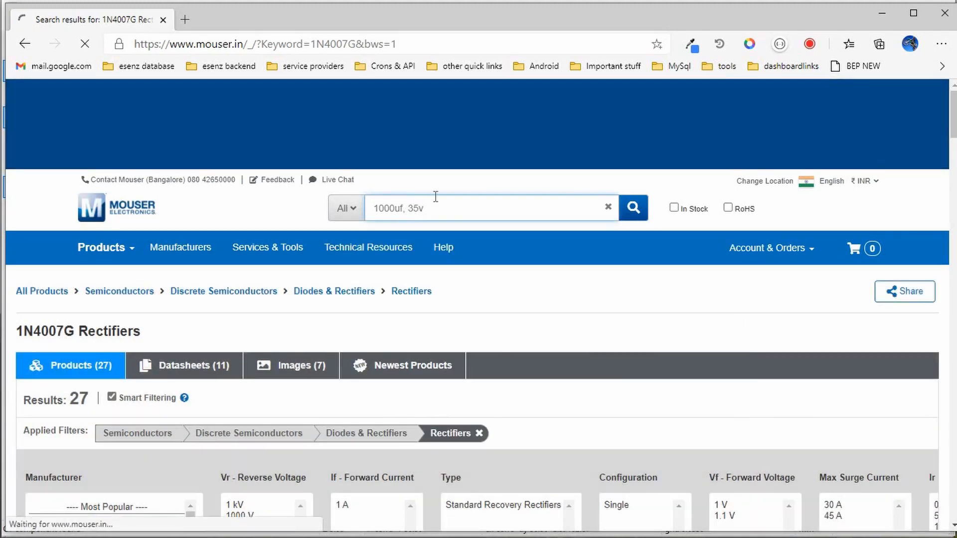
Step: Narrow the Mouser results to the Aluminium Electrolytic Capacitors category
scroll(342, 249, down, 2)
scroll(341, 249, down, 2)
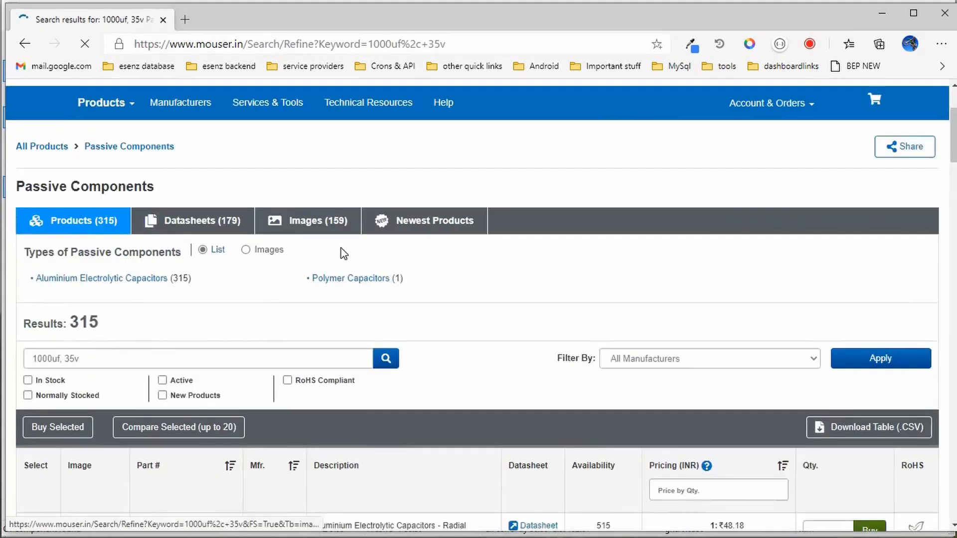
scroll(343, 254, down, 1)
click(153, 221)
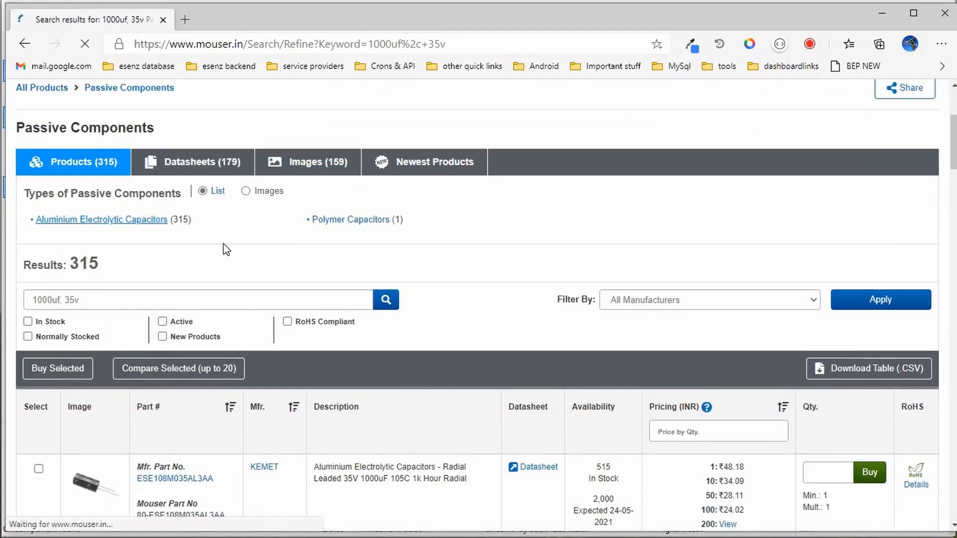
Step: Examine the diameter and length of the listed 1000 uF, 35 V aluminium electrolytic capacitors
scroll(224, 250, down, 3)
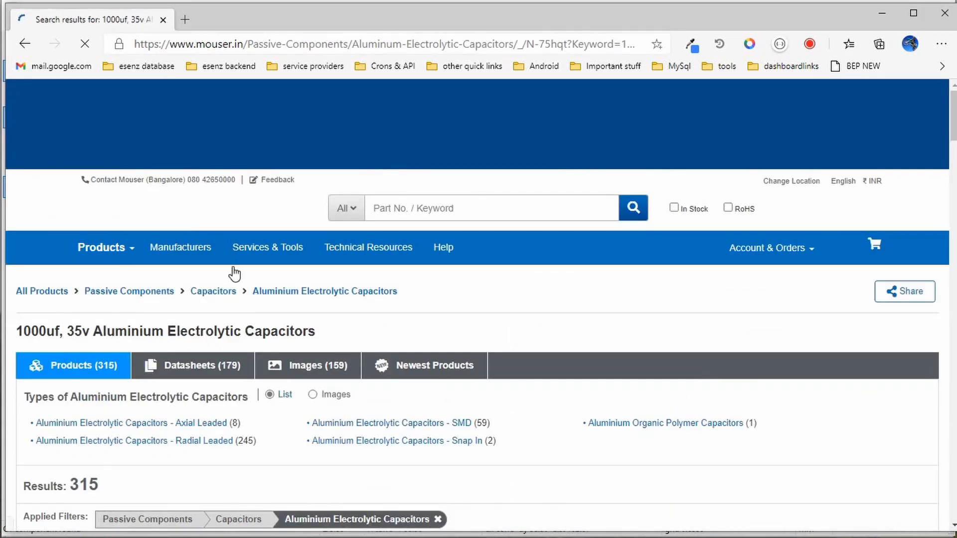
scroll(235, 274, down, 4)
scroll(235, 273, down, 11)
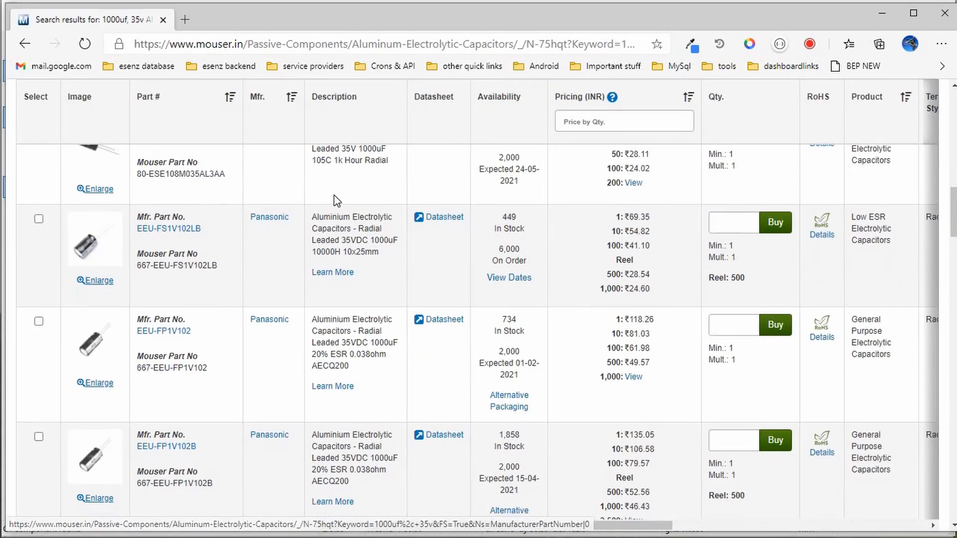
scroll(494, 329, up, 1)
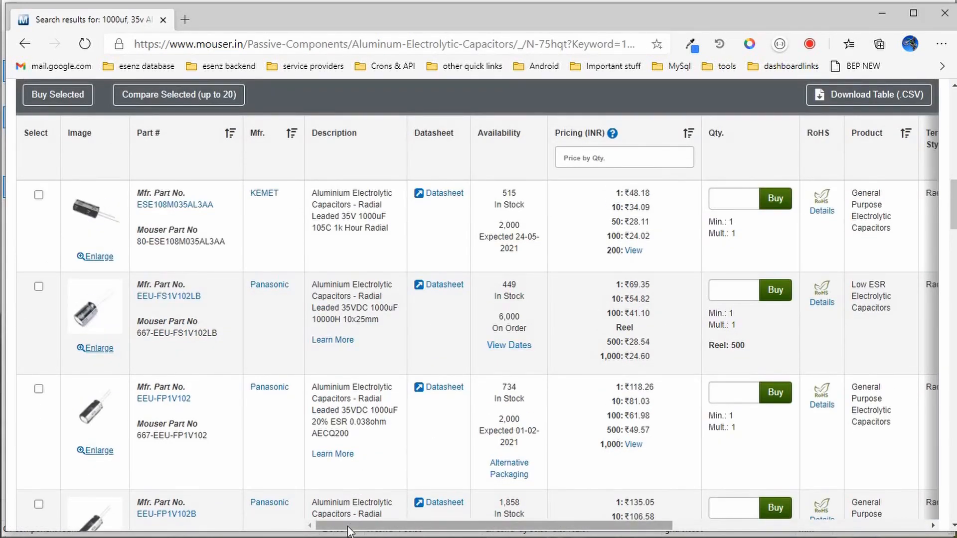
drag(473, 527, 661, 506)
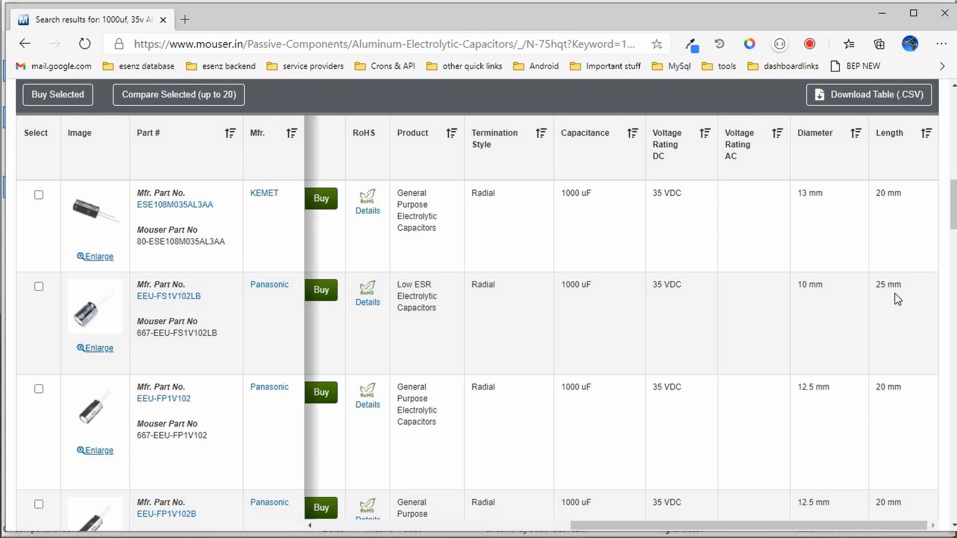
drag(612, 523, 416, 522)
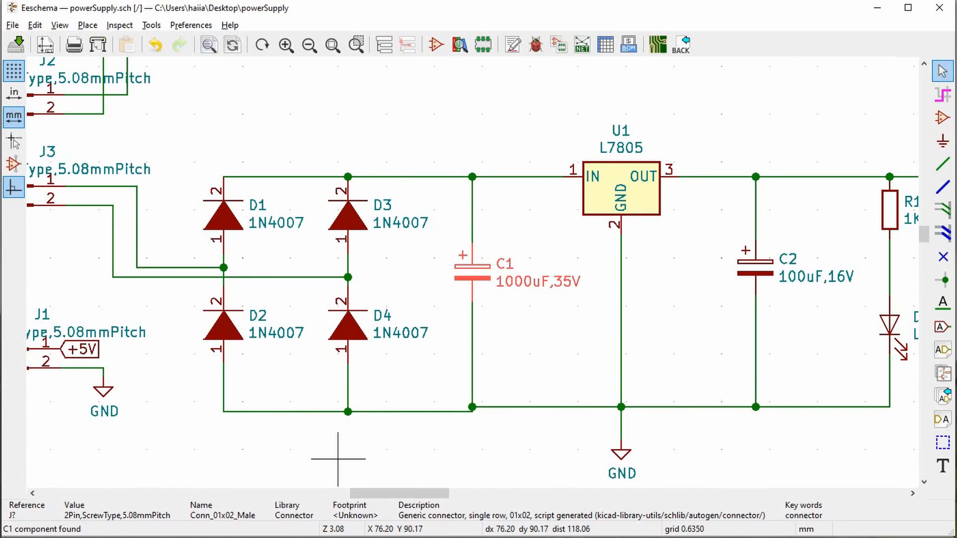
Step: Switch to the Assign Footprints window and filter the footprints by the Capacitor_THT library
key(alt+Tab)
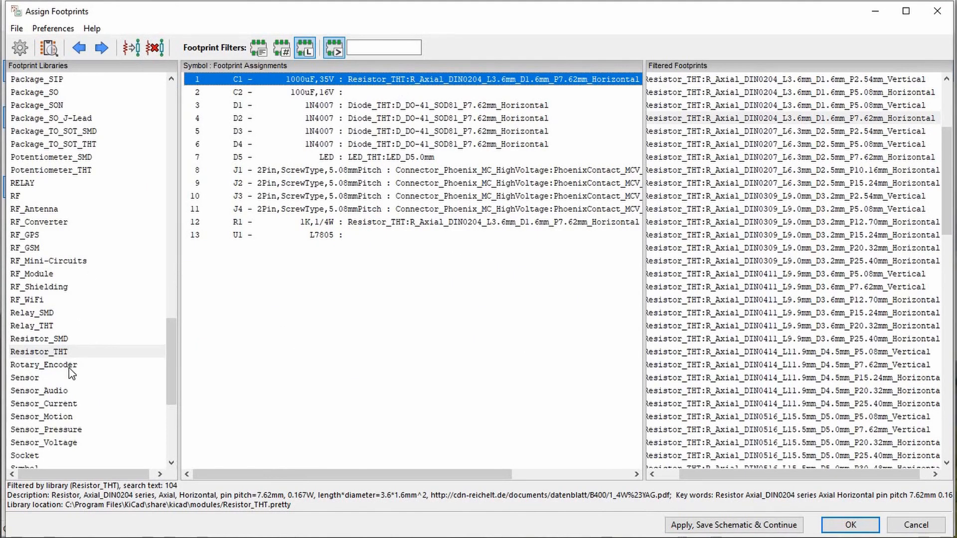
scroll(70, 367, up, 18)
scroll(79, 364, up, 9)
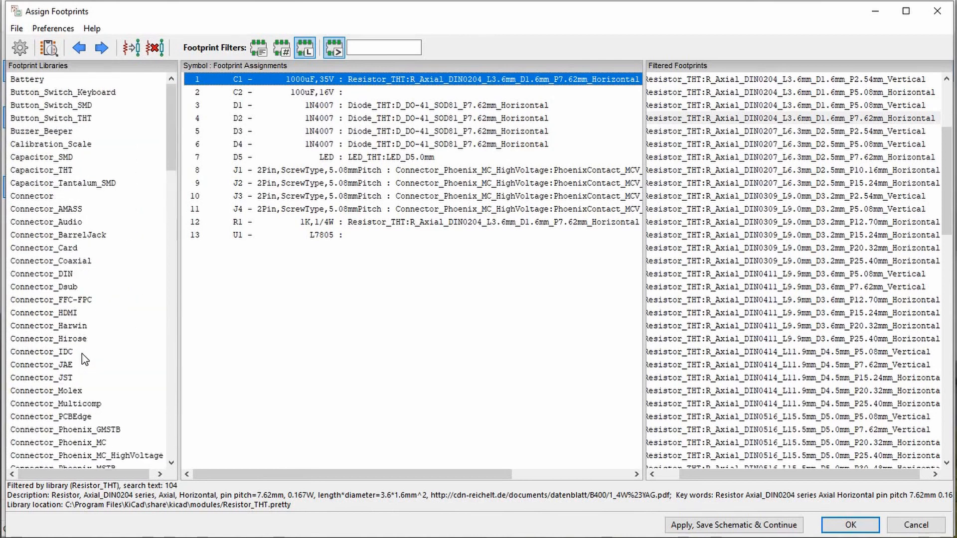
scroll(74, 274, down, 3)
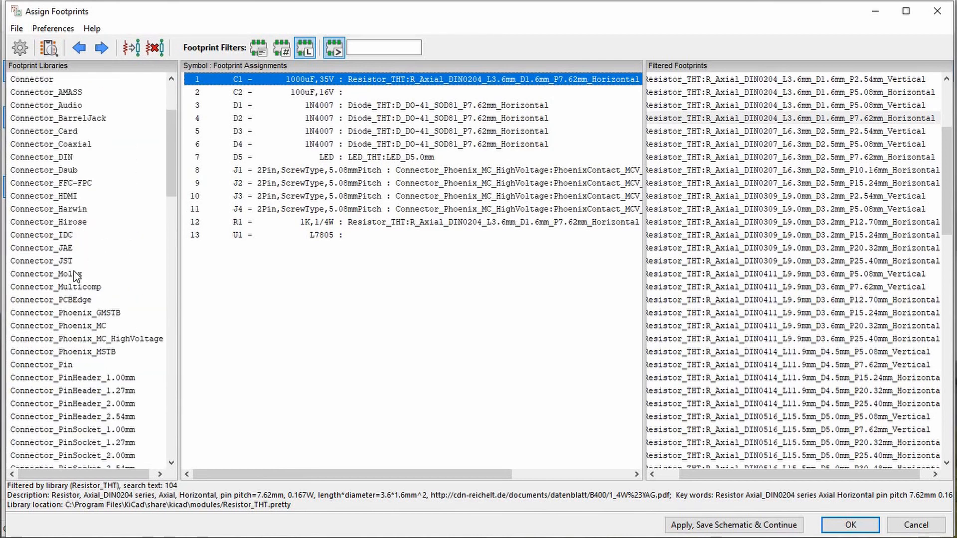
scroll(75, 275, down, 1)
scroll(75, 276, up, 4)
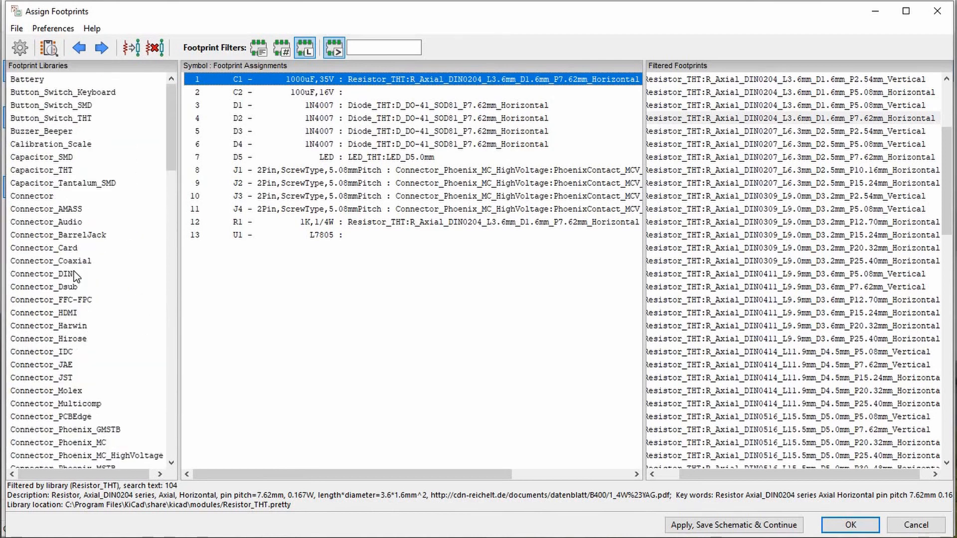
click(51, 169)
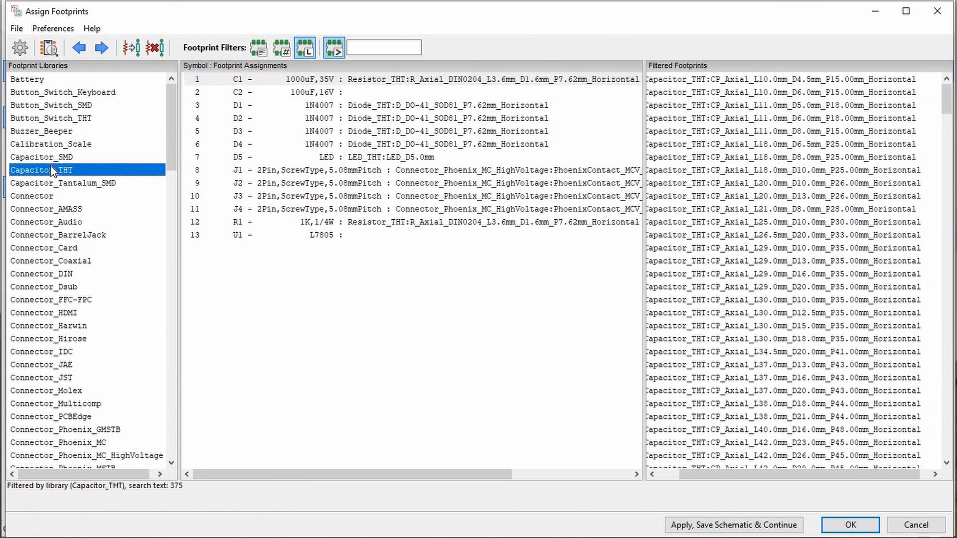
Step: Assign the CP_Axial_L11.0mm_D8.0mm_P15.00mm_Horizontal footprint to capacitor C1
click(712, 132)
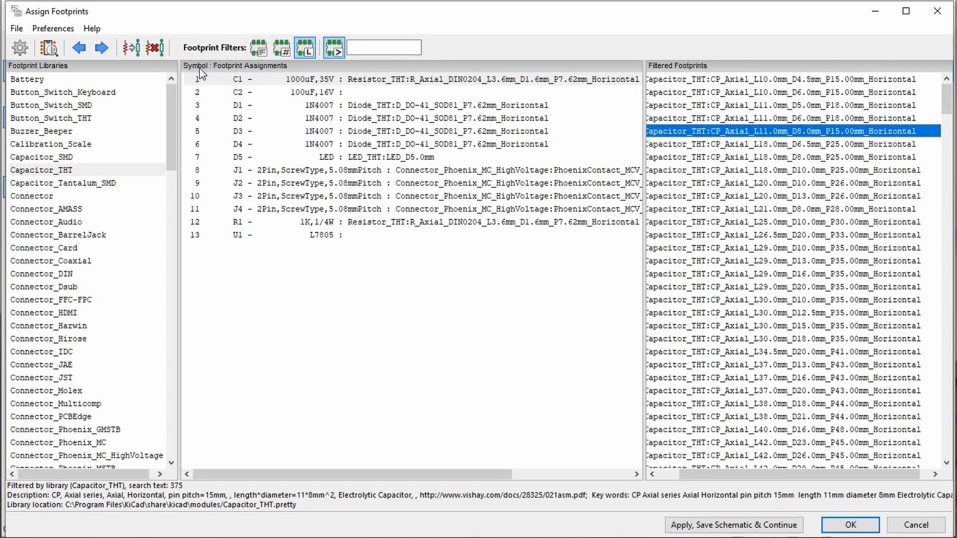
double_click(738, 131)
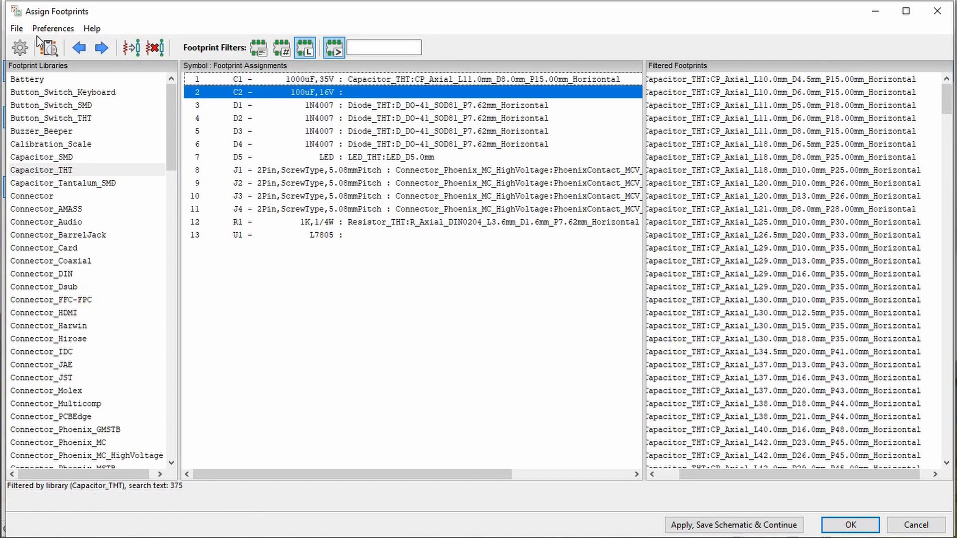
Step: Preview the CP_Axial_L11.0mm_D5.0mm_P18.00mm_Horizontal footprint and inspect its 3D model
click(49, 47)
click(712, 109)
click(767, 141)
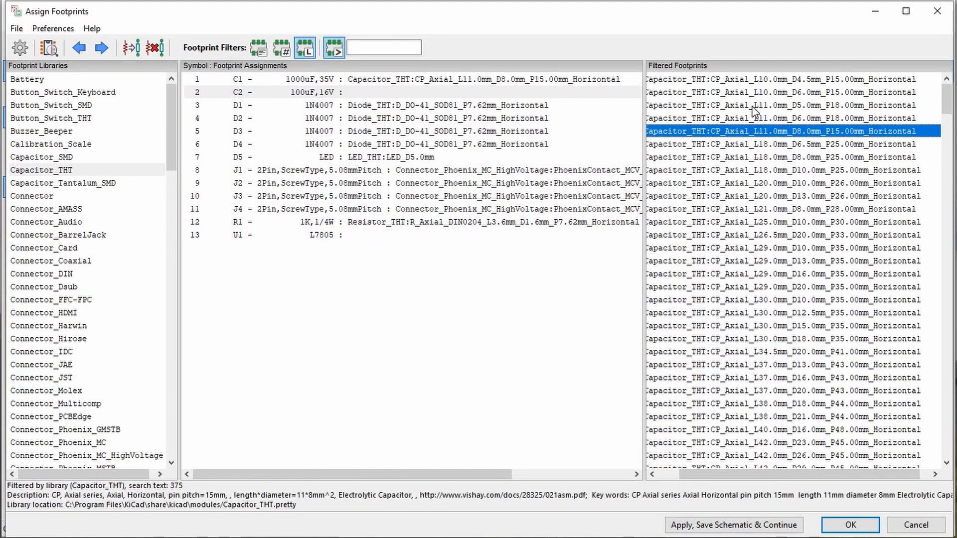
click(752, 105)
click(52, 49)
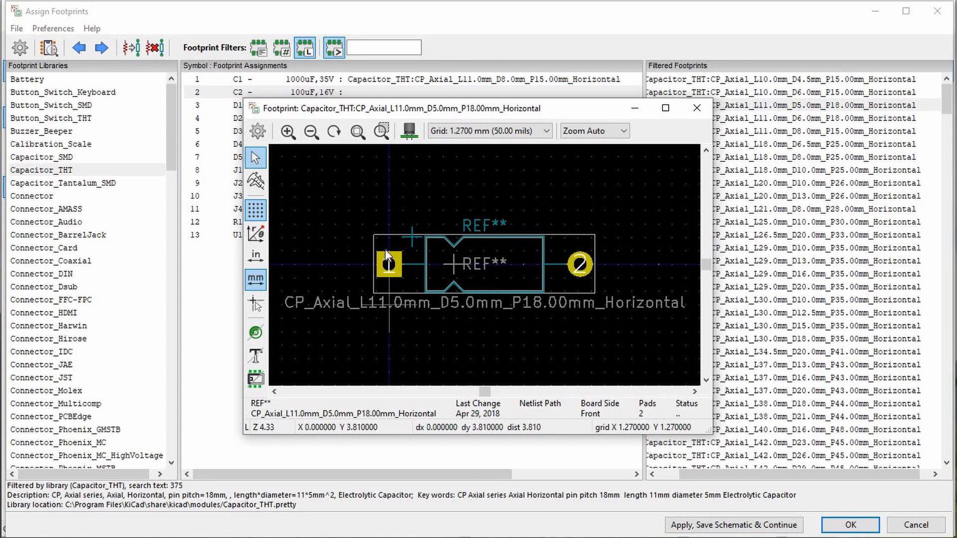
click(409, 131)
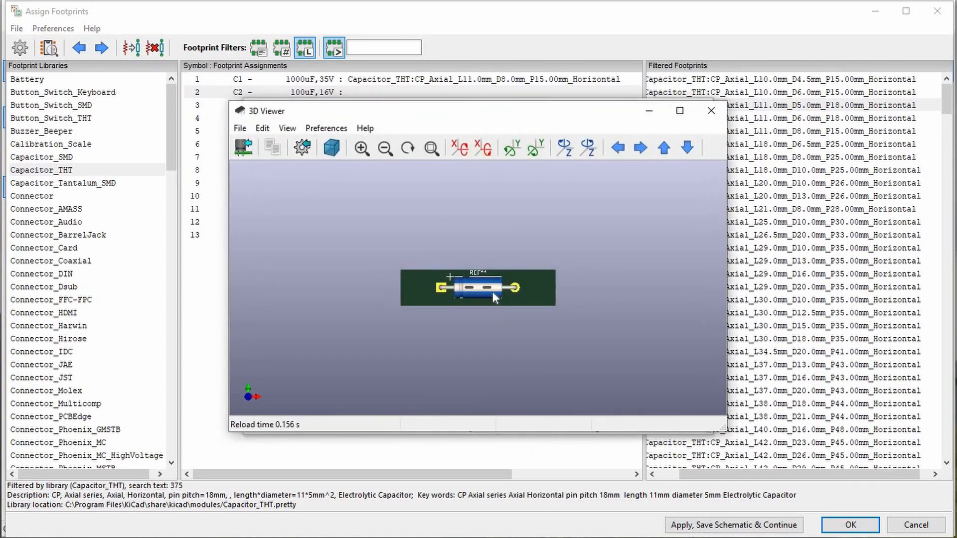
scroll(482, 301, up, 3)
right_click(480, 316)
click(504, 330)
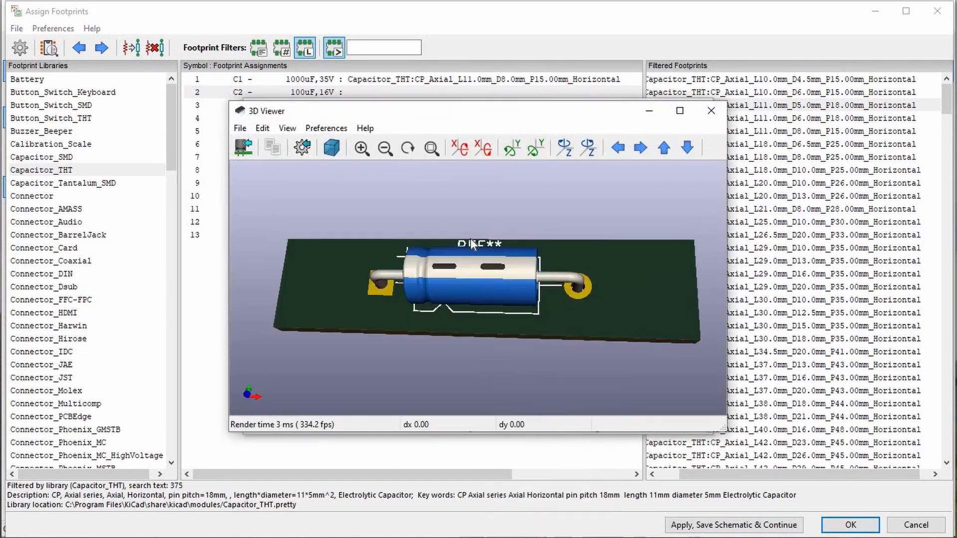
click(712, 111)
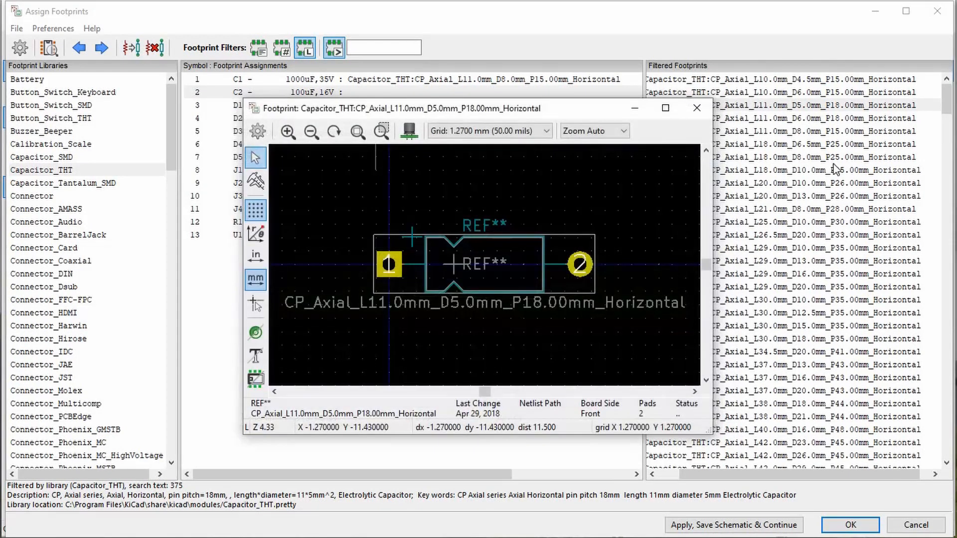
click(697, 108)
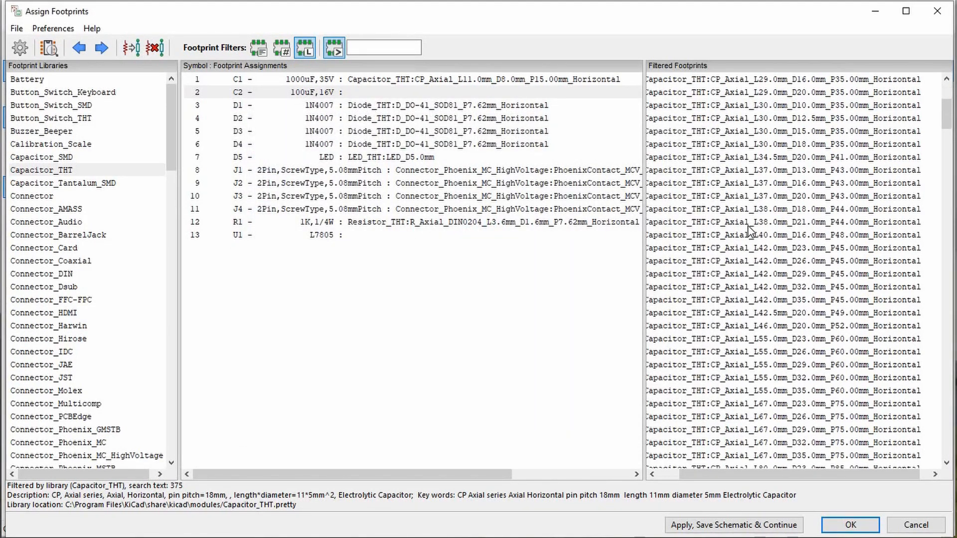
Step: Find the radial capacitor footprint CP_Radial_D10.0mm_P5.00mm and inspect its layout and 3D model
scroll(750, 225, down, 10)
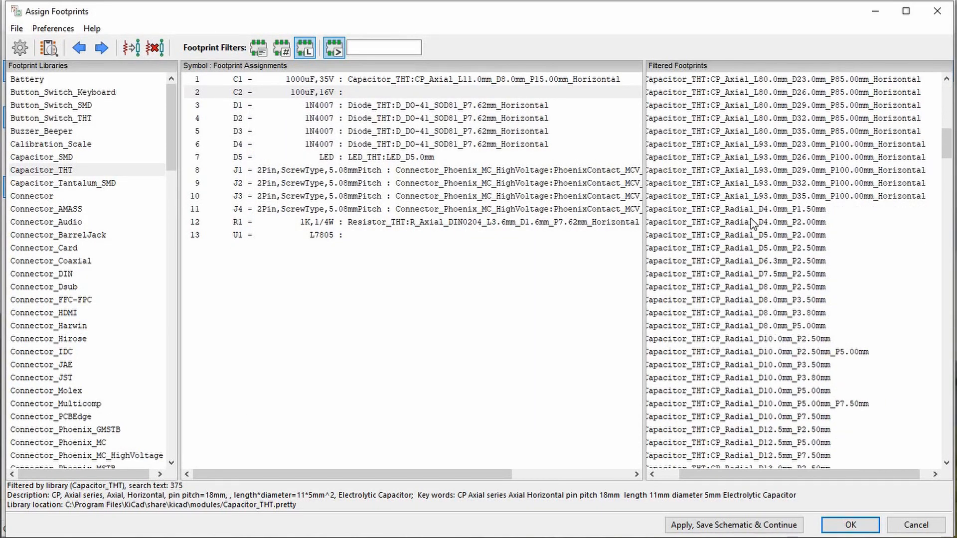
click(778, 340)
scroll(821, 374, down, 1)
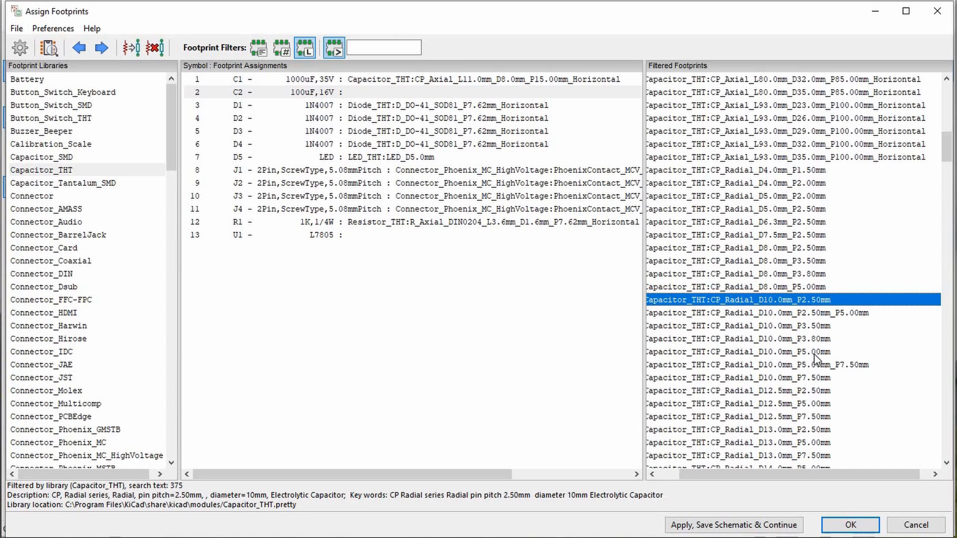
click(816, 353)
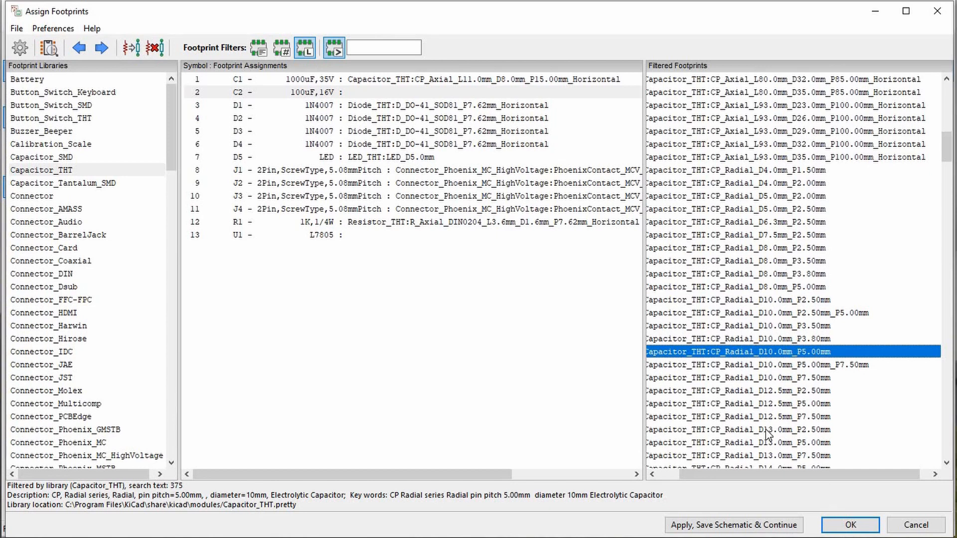
click(131, 48)
click(412, 137)
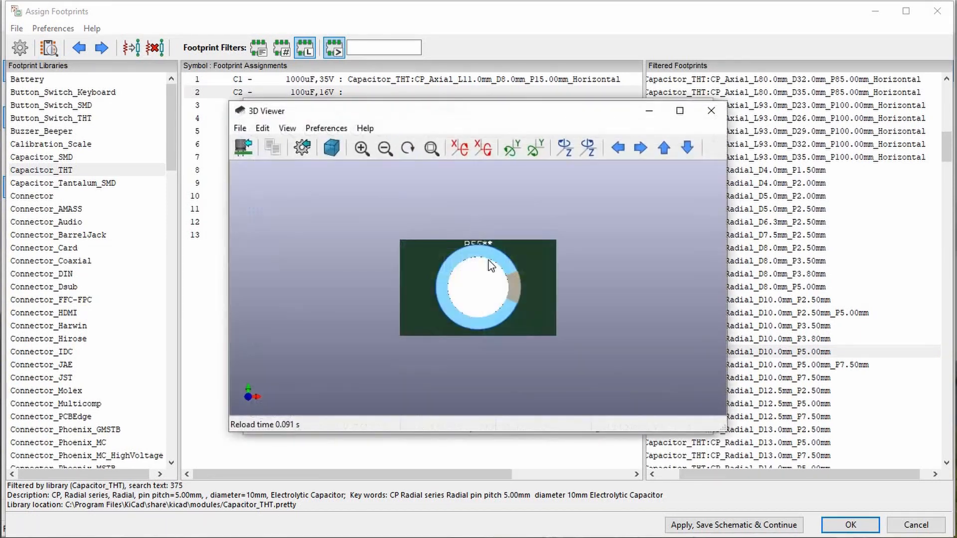
right_click(483, 280)
drag(457, 285, 595, 281)
click(712, 109)
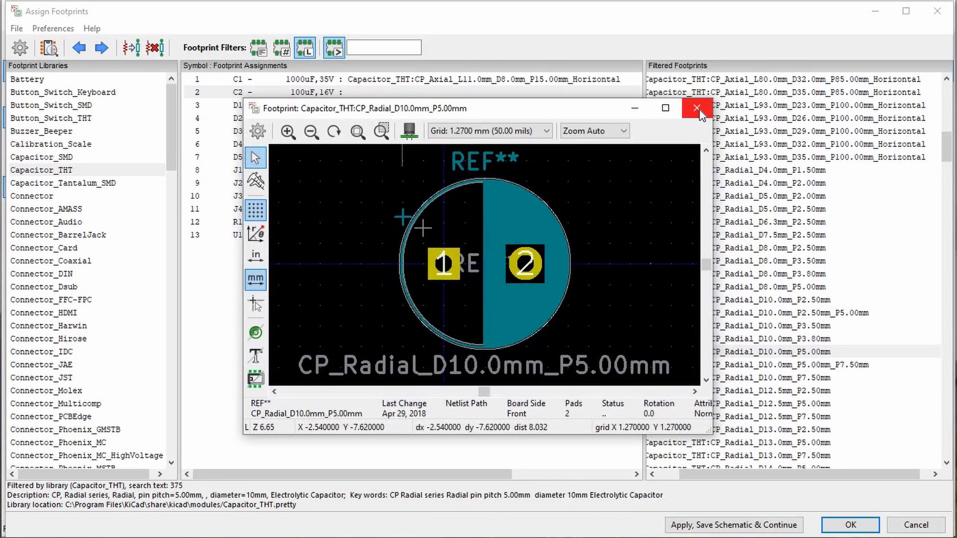
click(701, 114)
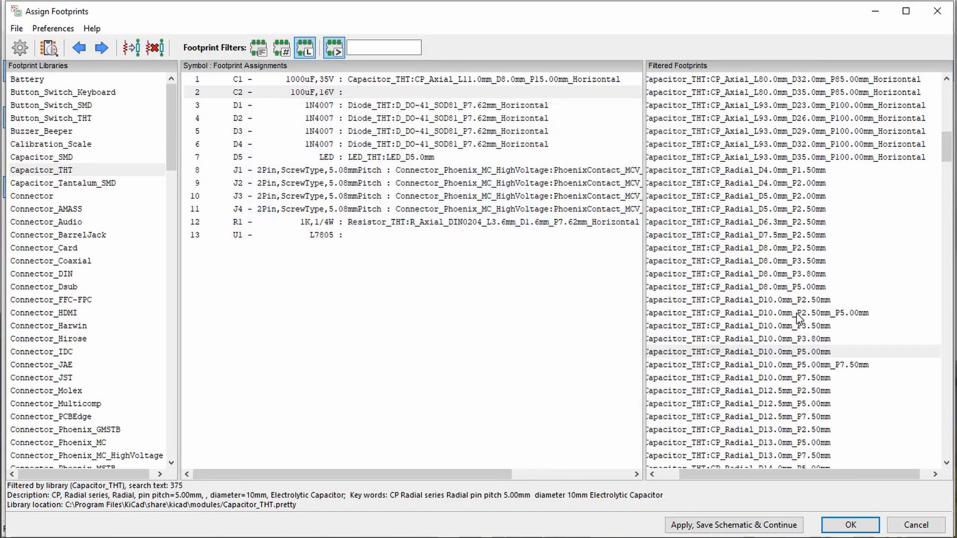
Step: Replace capacitor C1's footprint with CP_Radial_D10.0mm_P5.00mm from the Capacitor_THT library
click(803, 352)
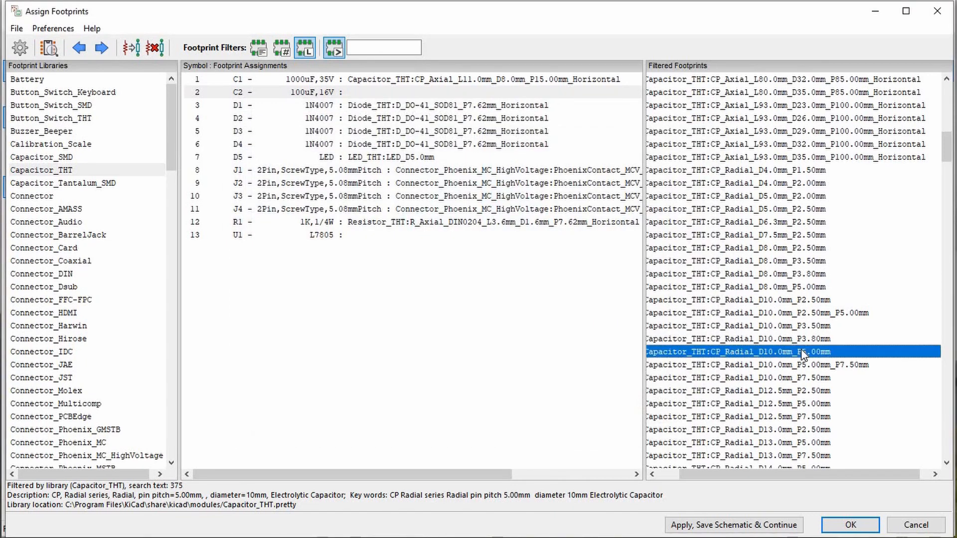
click(466, 81)
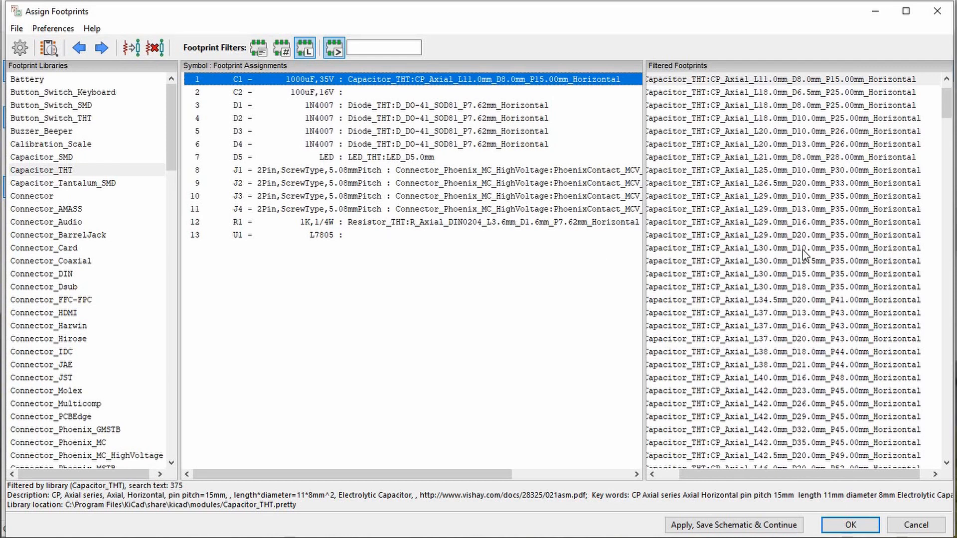
scroll(803, 250, down, 15)
scroll(803, 250, down, 7)
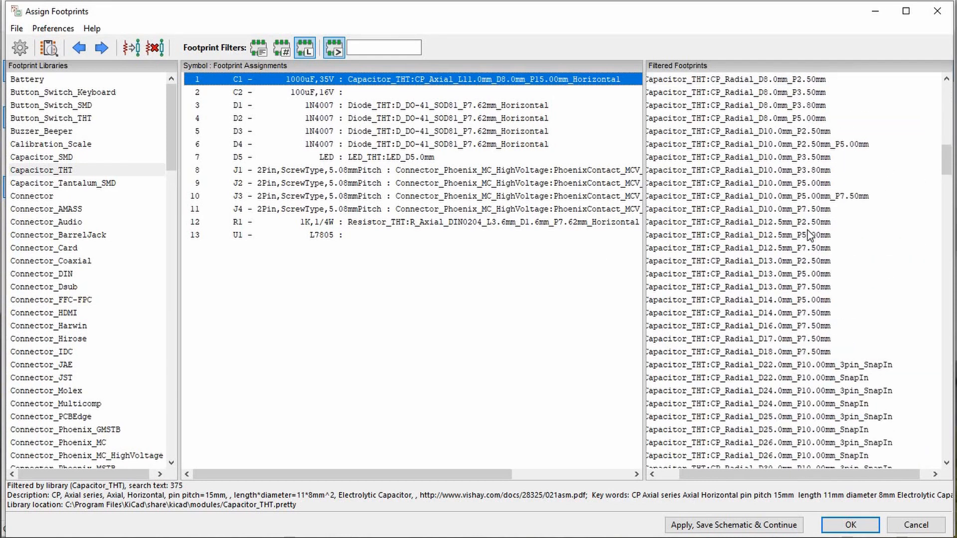
click(820, 185)
double_click(820, 185)
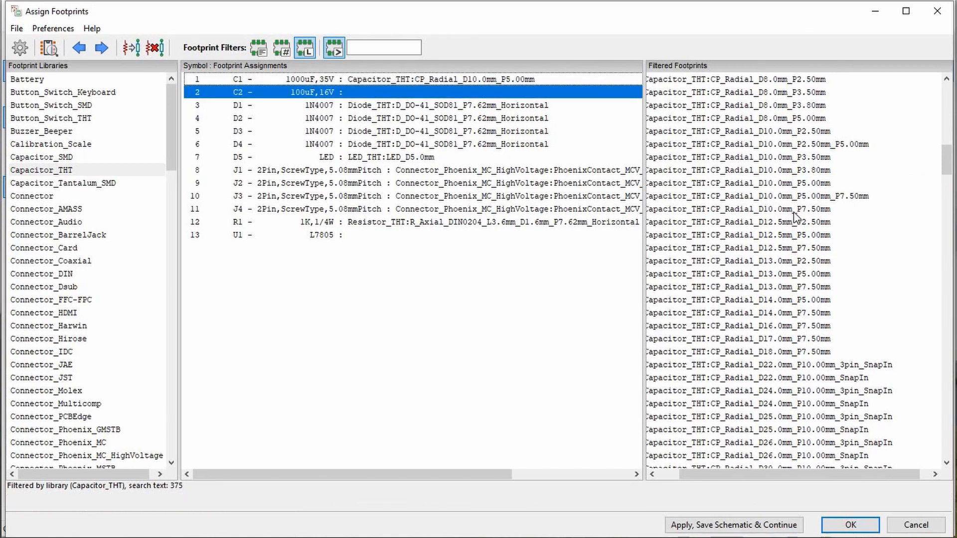
Step: Assign the CP_Radial_D6.3mm_P2.50mm footprint to capacitor C2
scroll(793, 216, up, 3)
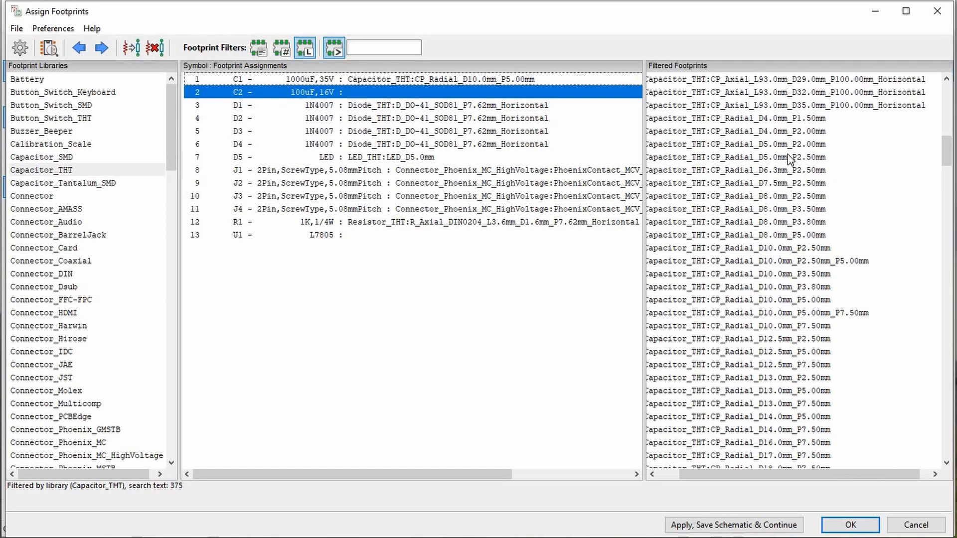
click(788, 170)
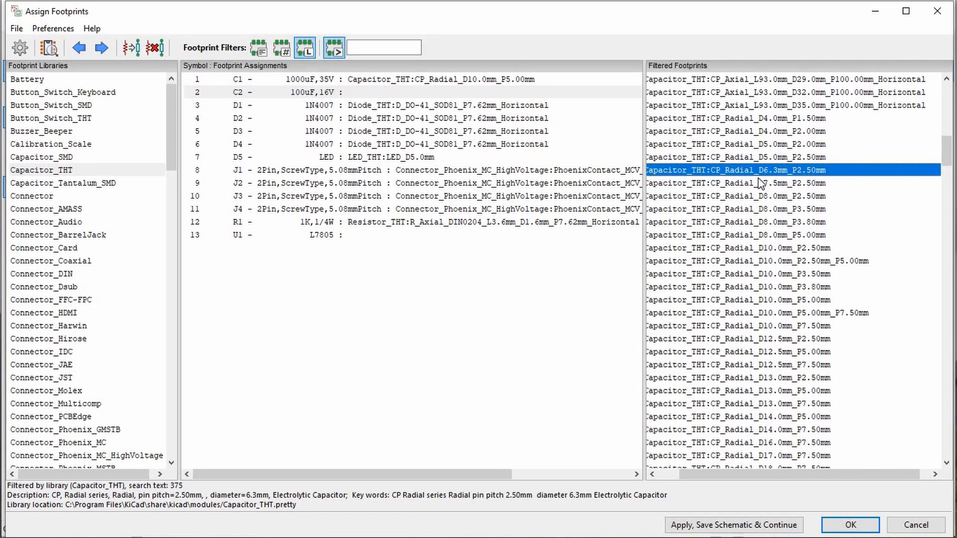
double_click(804, 172)
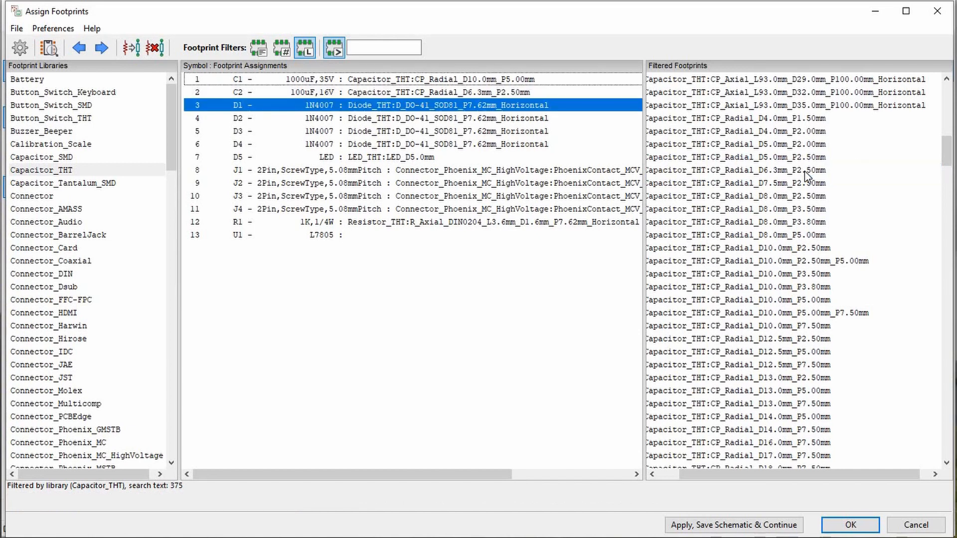
Step: Select the L7805 regulator U1 and look through the footprint libraries for a suitable package library
click(388, 234)
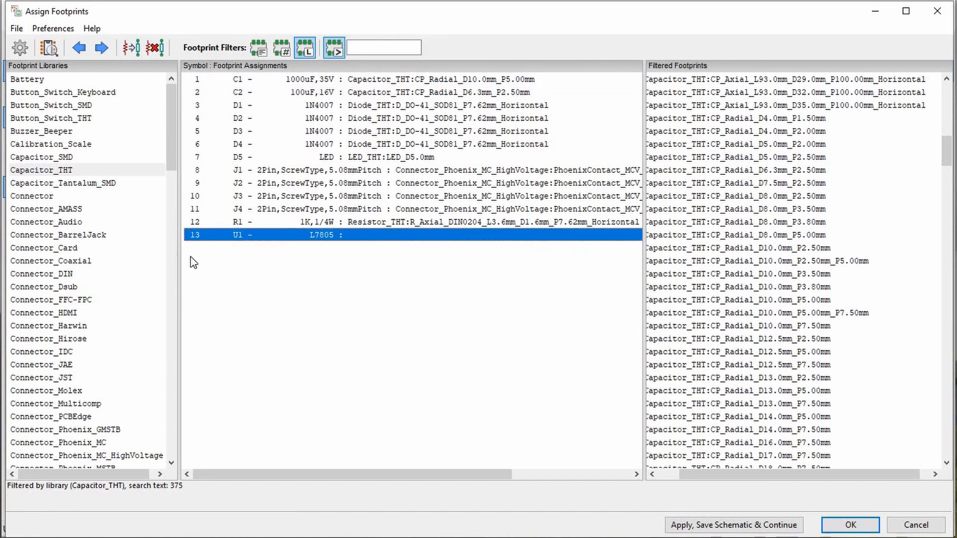
scroll(55, 248, down, 15)
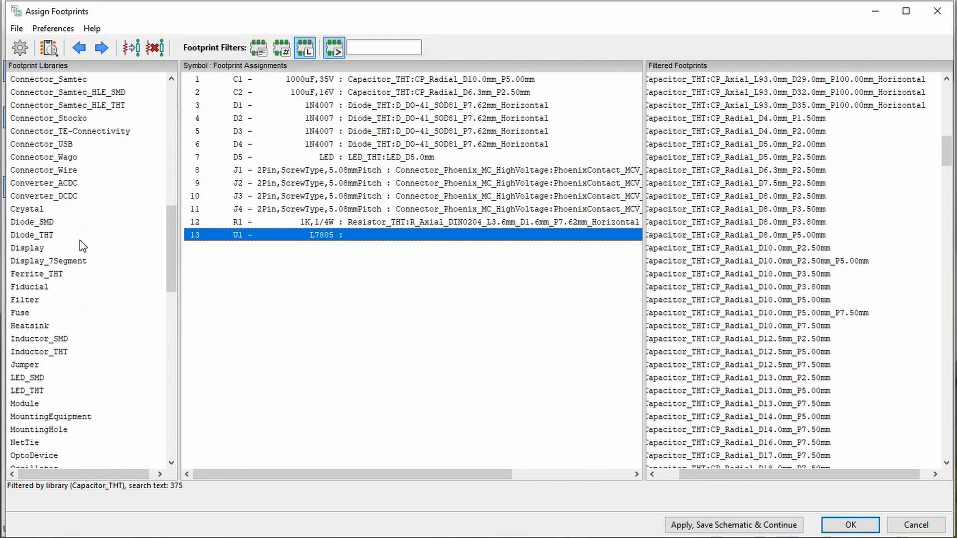
scroll(84, 246, down, 6)
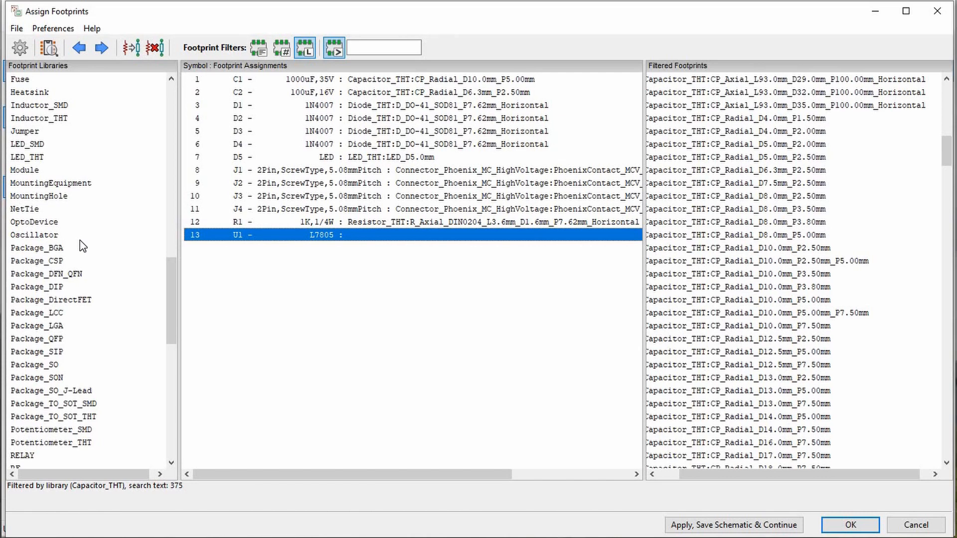
scroll(82, 246, down, 1)
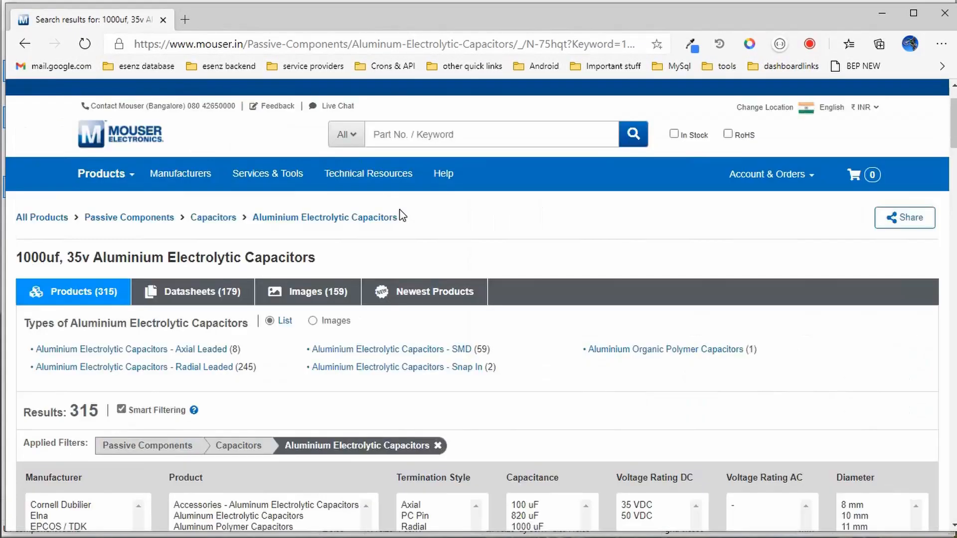
Step: Switch to the Mouser website in the browser, search for "7805" and look through the listed products
click(431, 200)
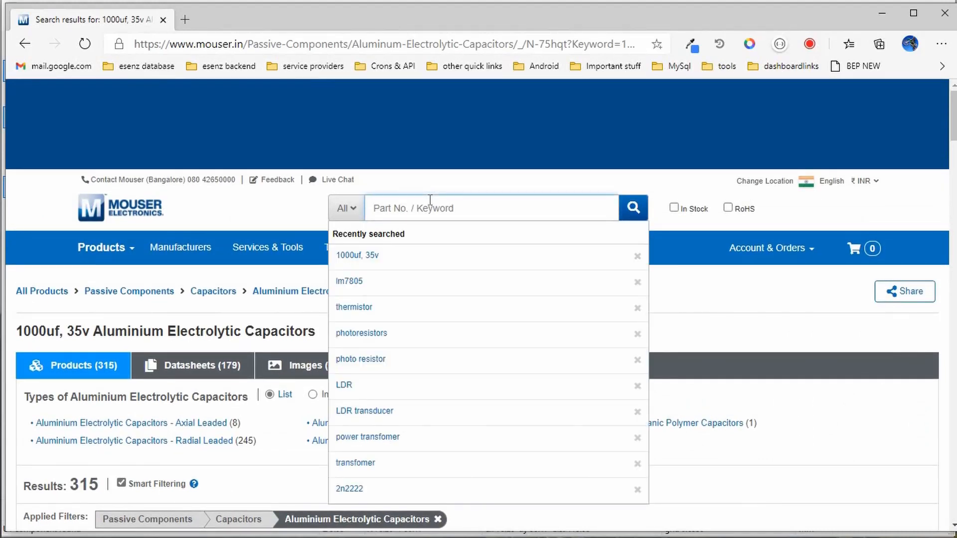
text(7805)
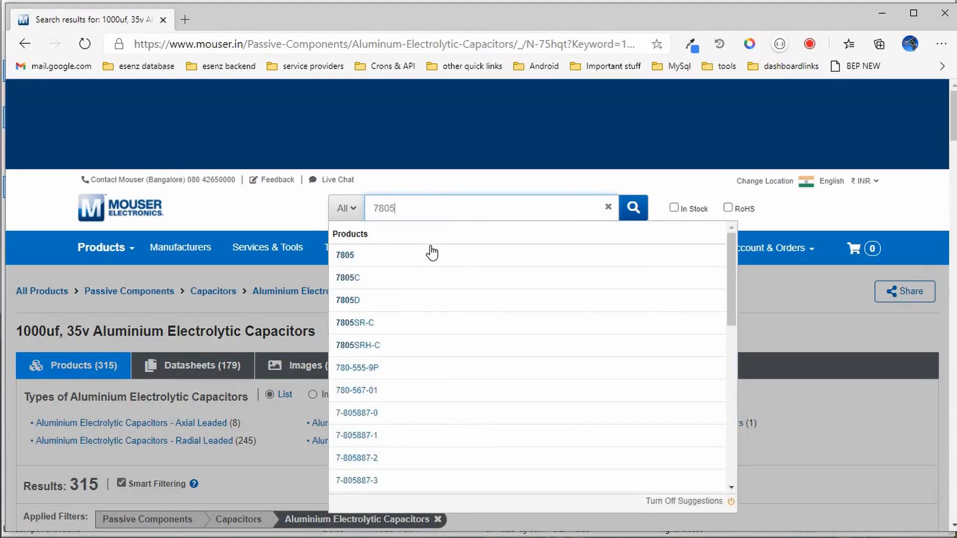
click(431, 254)
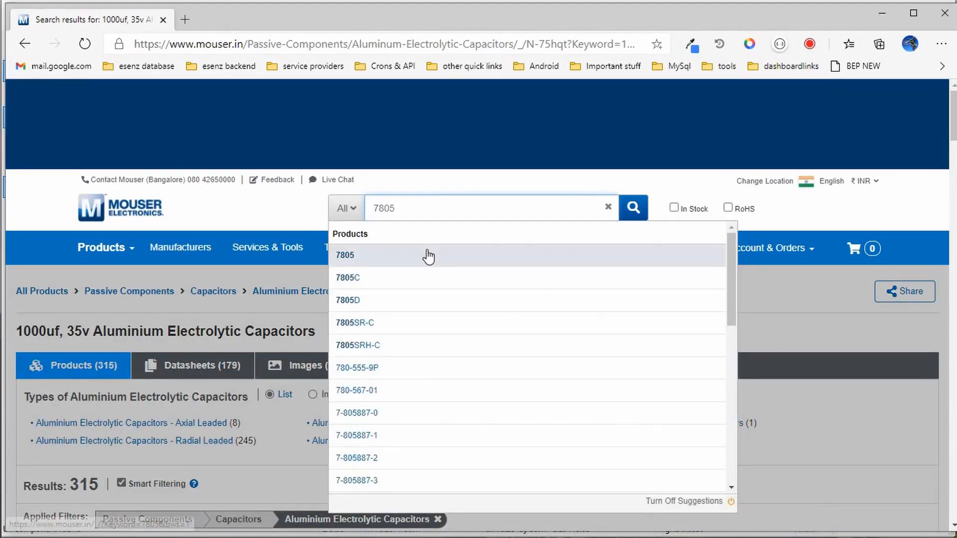
scroll(482, 310, down, 5)
scroll(483, 310, down, 10)
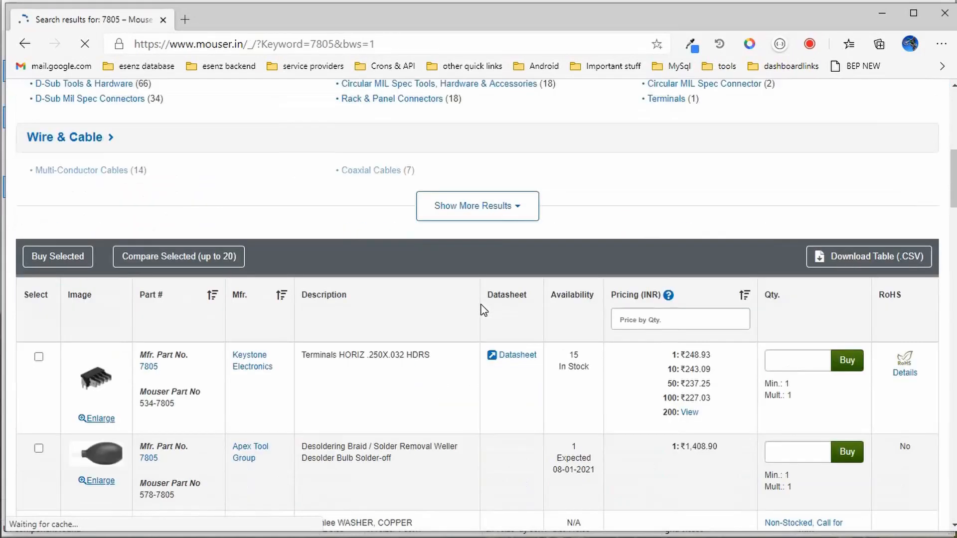
scroll(277, 366, down, 4)
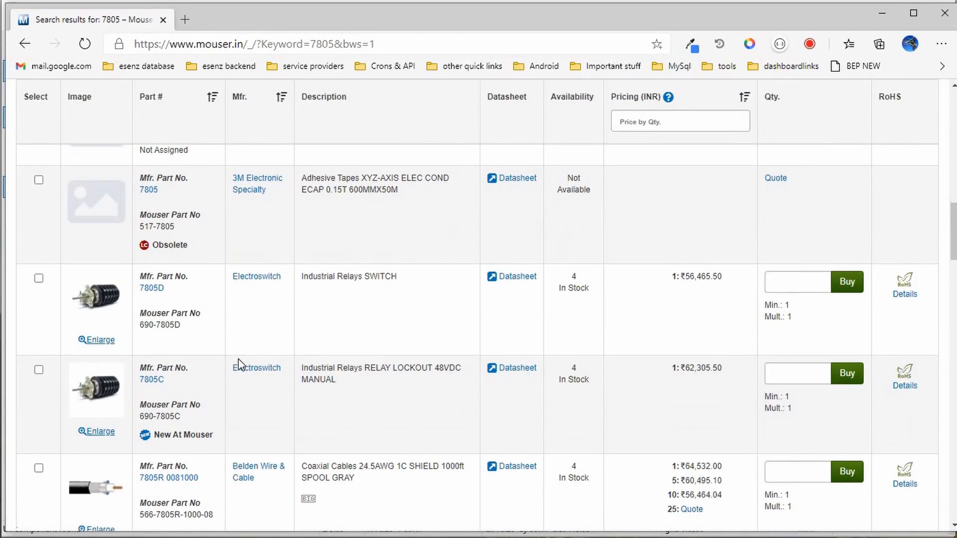
Step: Search Mouser for "7805" again and look through the result categories and product table for the voltage regulator
scroll(239, 365, up, 15)
scroll(116, 379, down, 2)
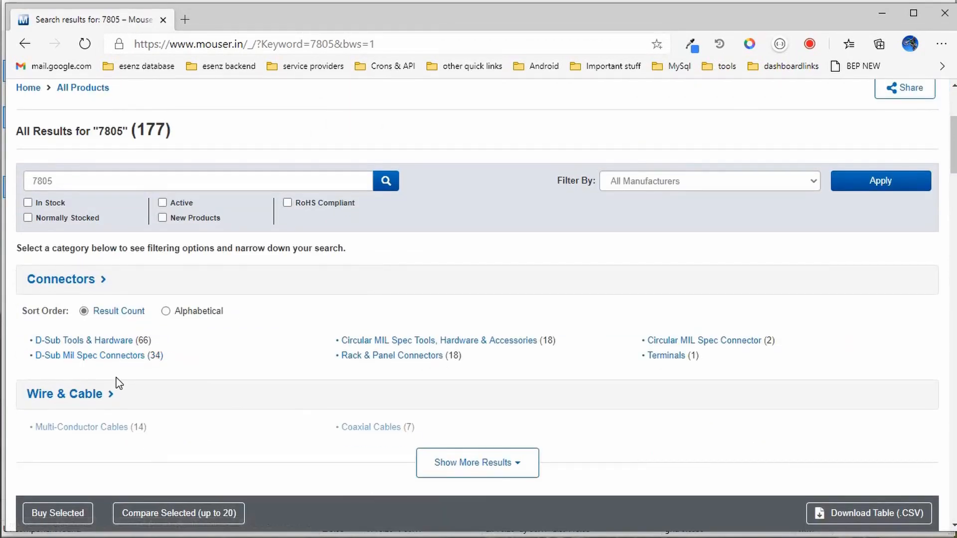
scroll(344, 310, down, 1)
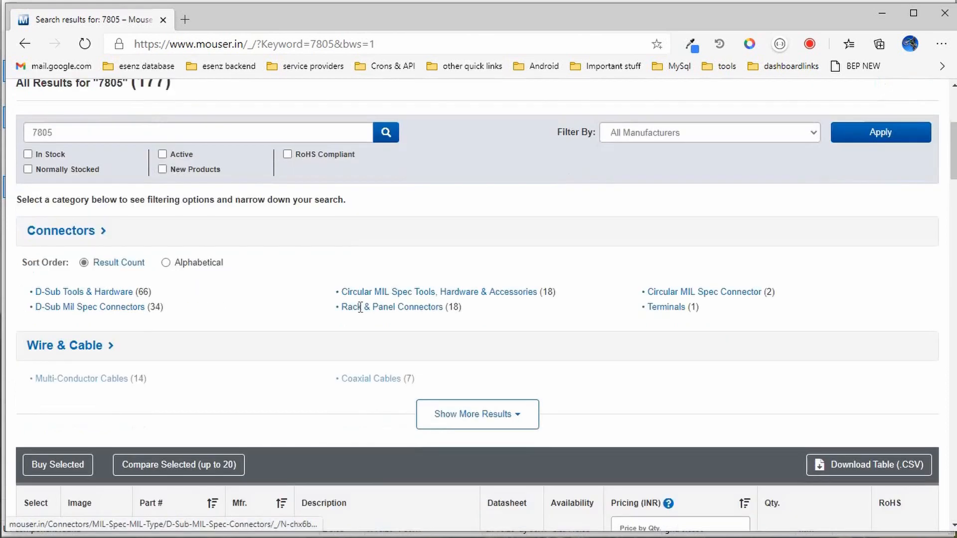
scroll(392, 225, up, 5)
click(412, 201)
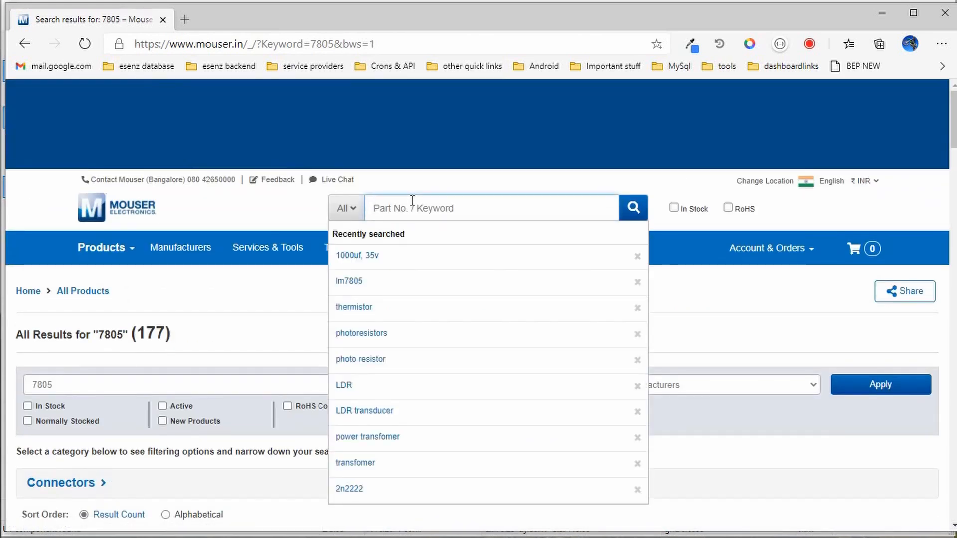
text(780)
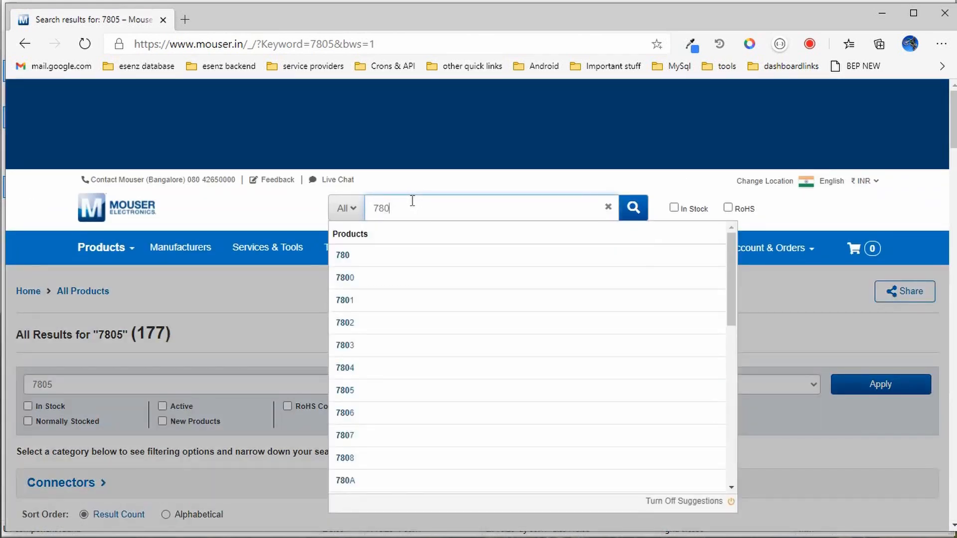
text(5)
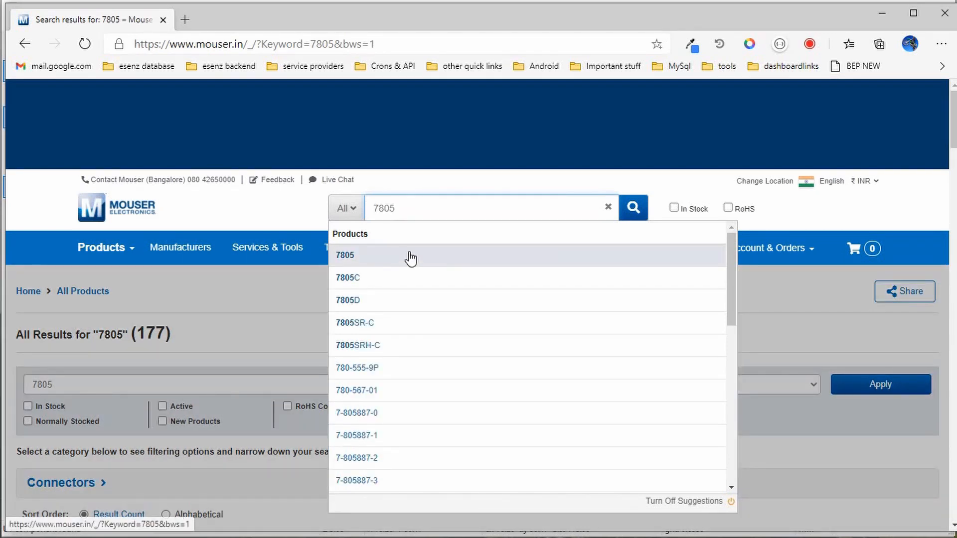
click(404, 260)
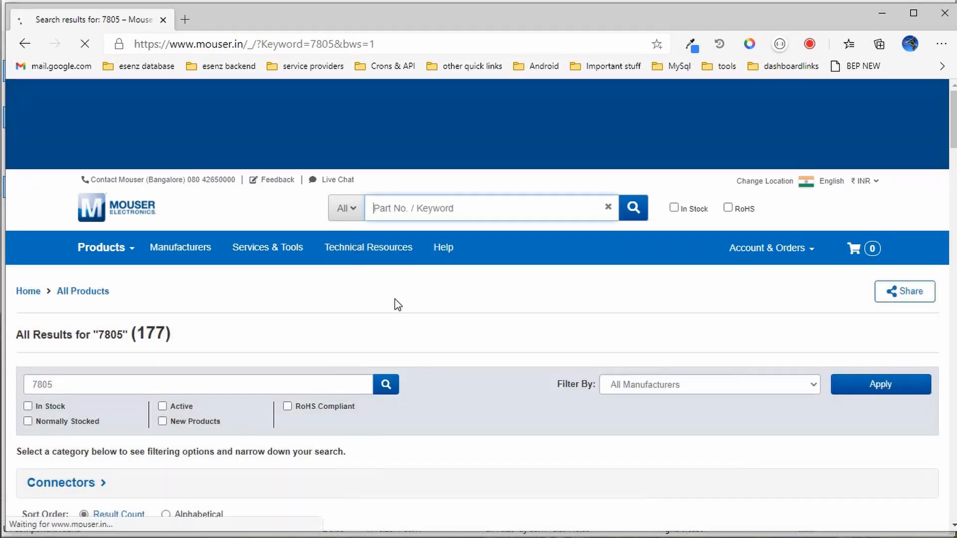
scroll(380, 337, down, 5)
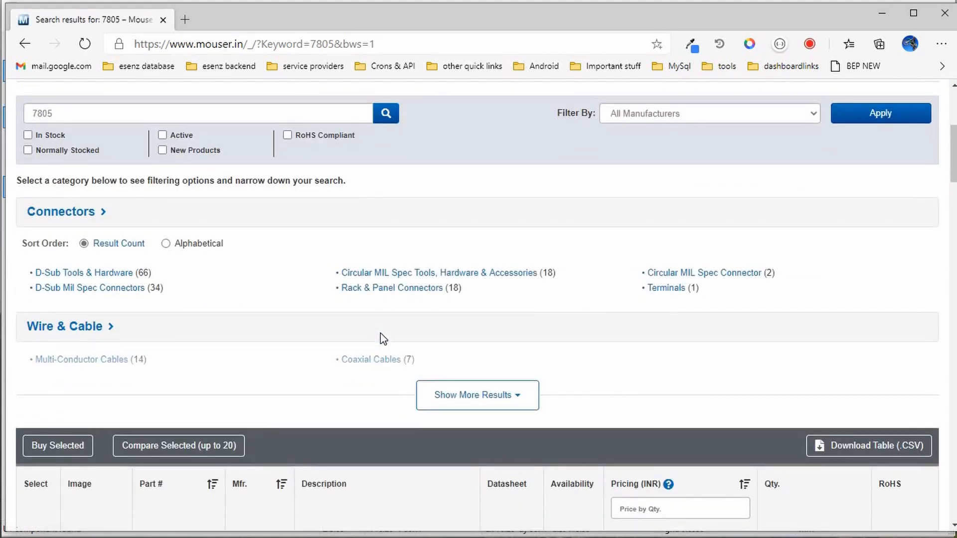
scroll(381, 333, down, 8)
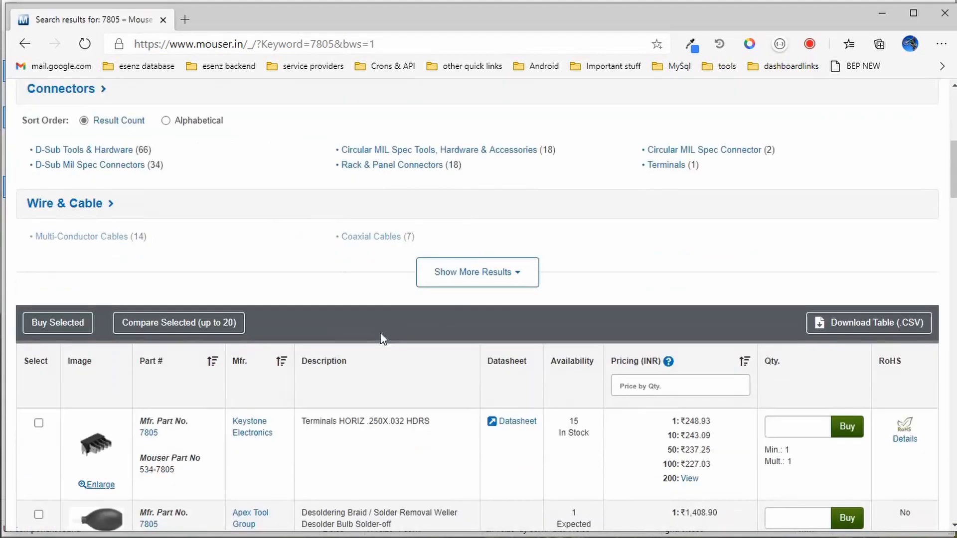
scroll(381, 339, down, 2)
scroll(383, 336, up, 10)
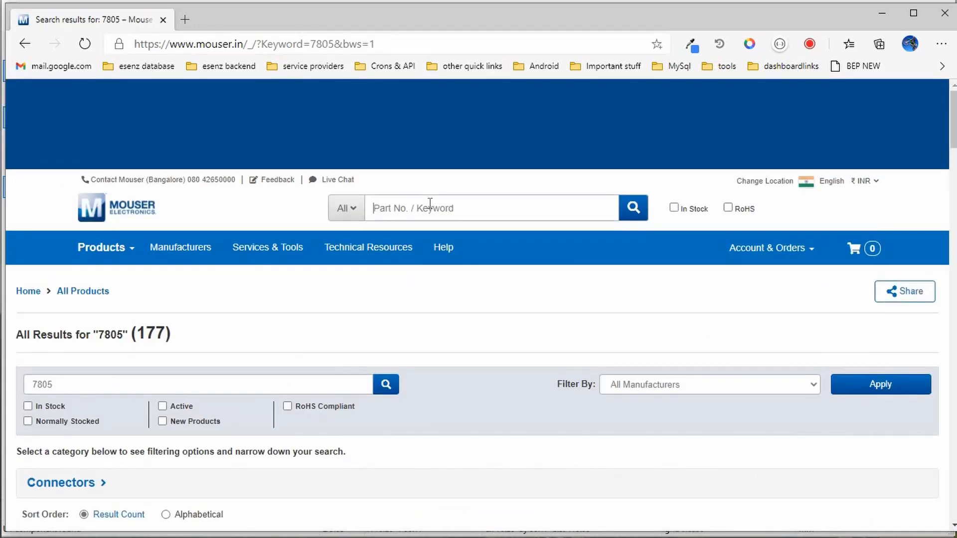
Step: Search Mouser for "lm7805", choose the LM7805CT suggestion, and check the mounting style and package/case of the listed regulators
click(430, 207)
text(lm)
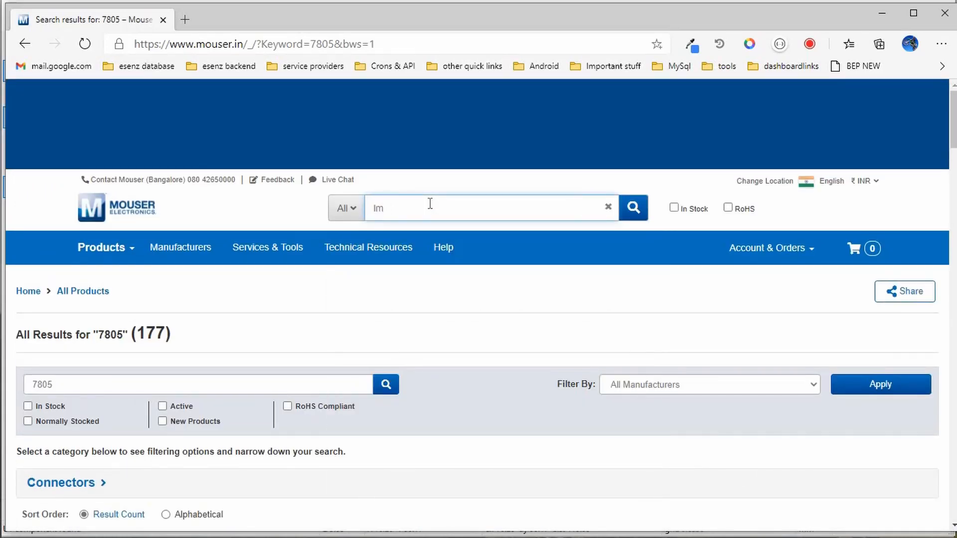
text(7808)
key(BackSpace)
key(BackSpace)
text(05)
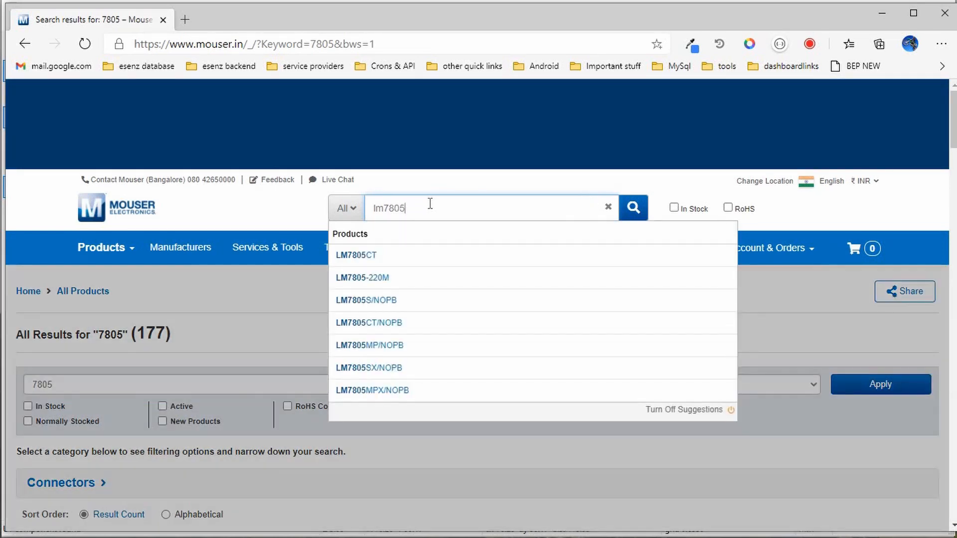
click(374, 254)
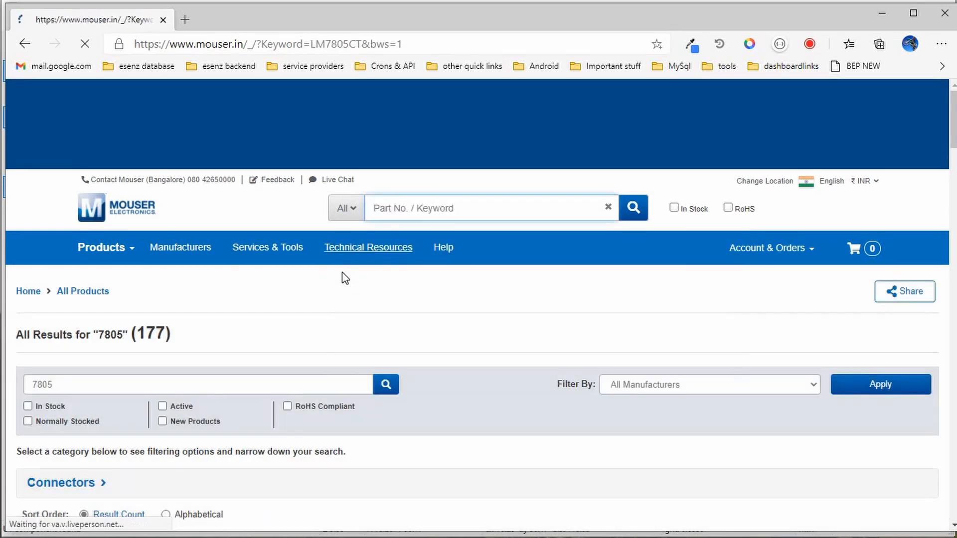
scroll(342, 273, down, 6)
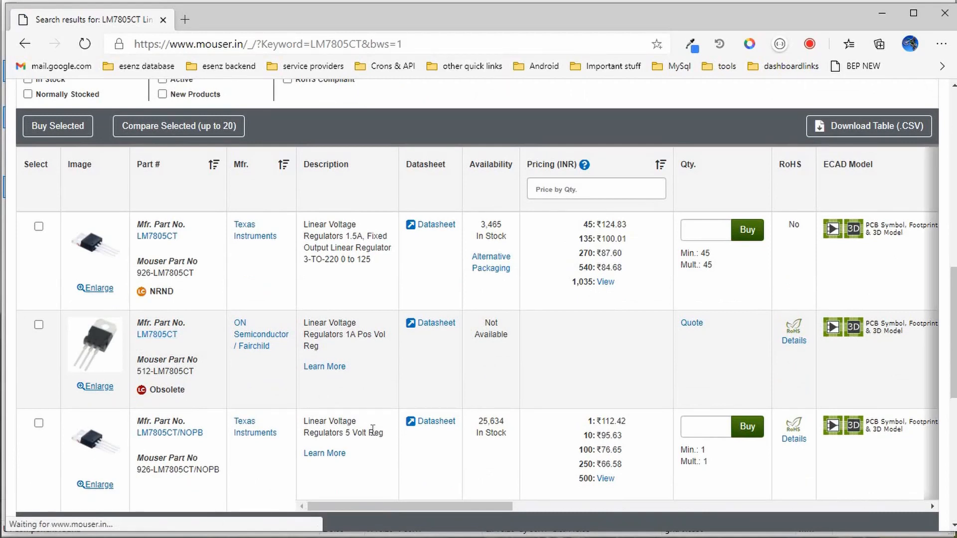
click(553, 507)
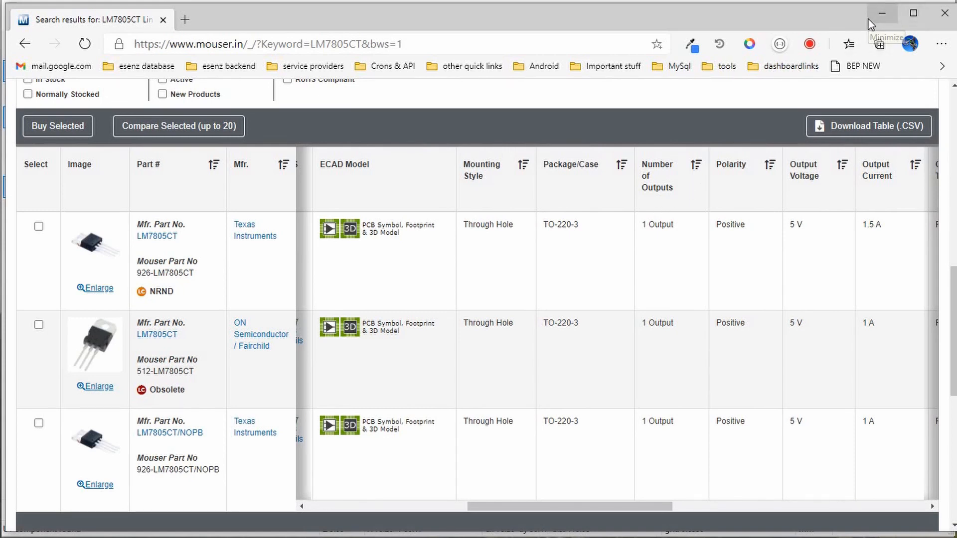
Step: Switch back to KiCad's Assign Footprints window and filter the footprints by the Package_TO_SOT_THT library
click(881, 15)
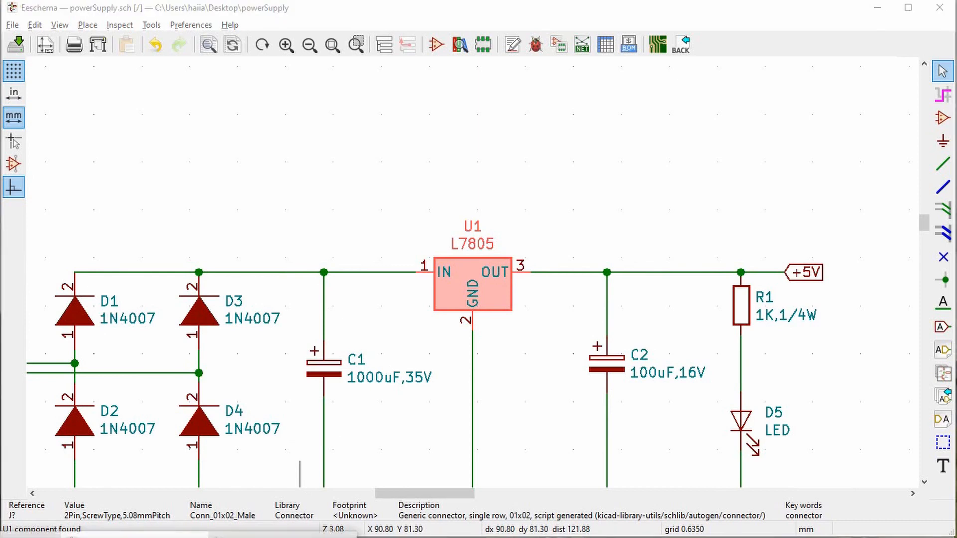
click(149, 518)
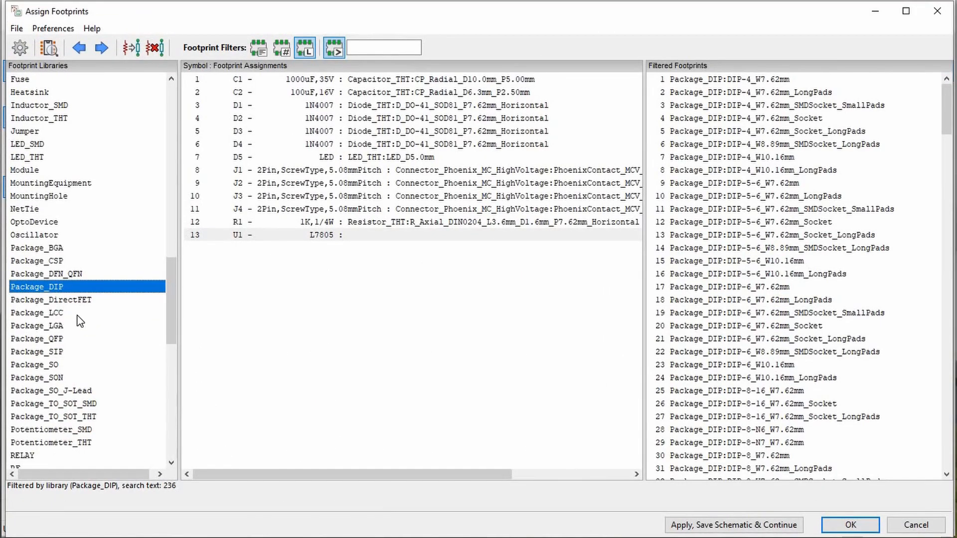
scroll(84, 389, down, 1)
click(80, 366)
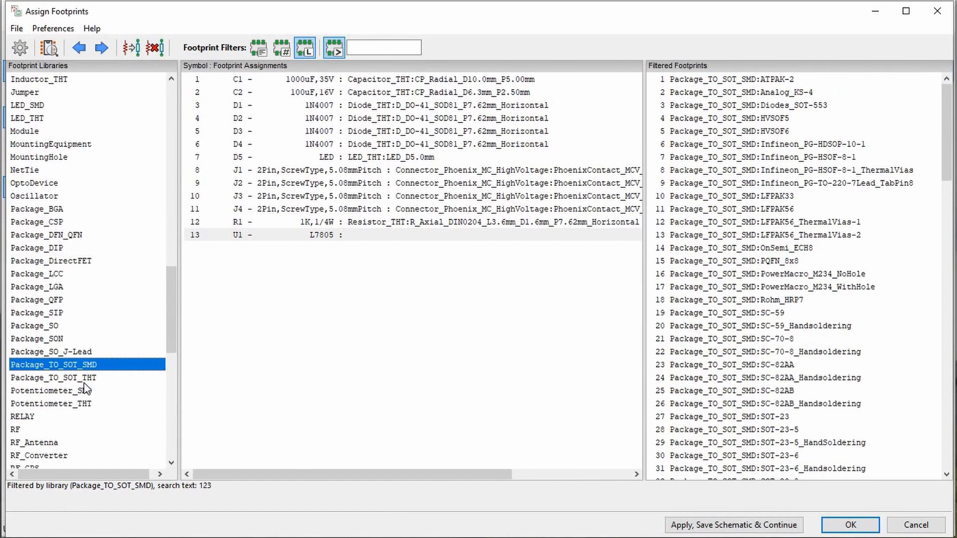
click(84, 379)
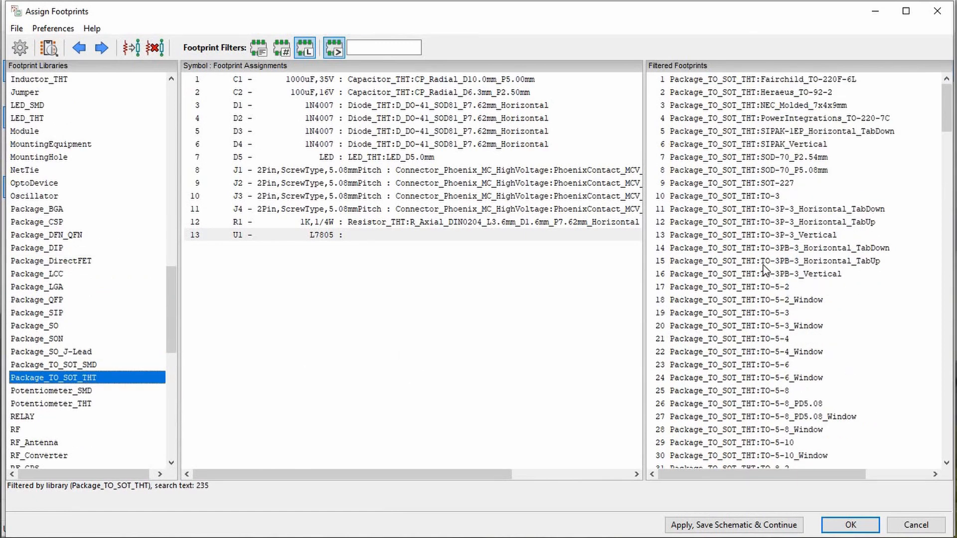
Step: Find the TO-220 footprints in the filtered list and preview the TO-220-2_Vertical footprint
scroll(767, 269, down, 14)
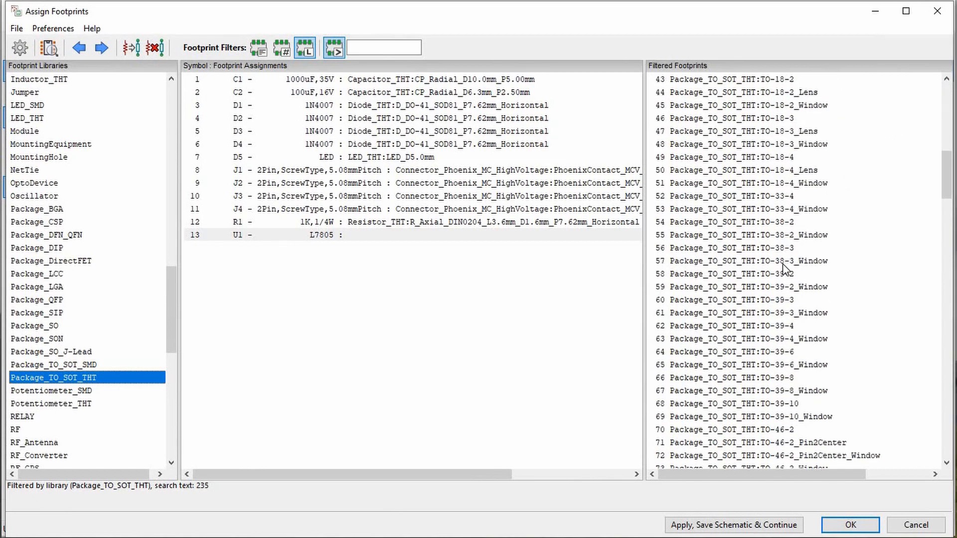
scroll(784, 270, down, 20)
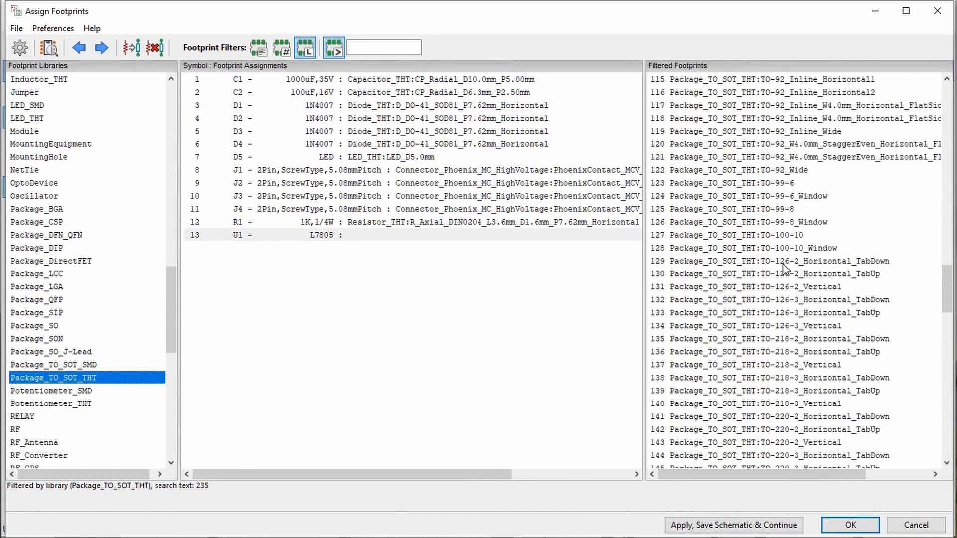
scroll(784, 269, down, 6)
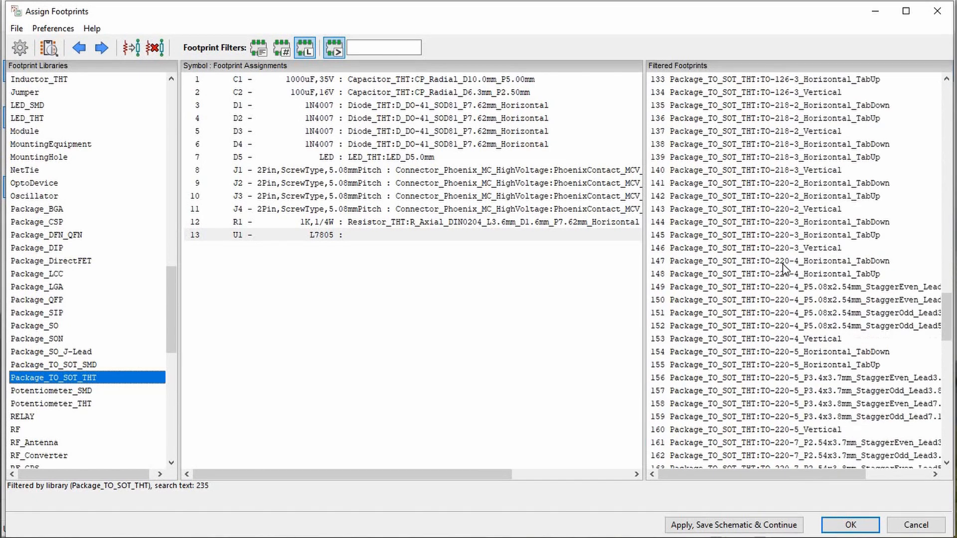
click(805, 225)
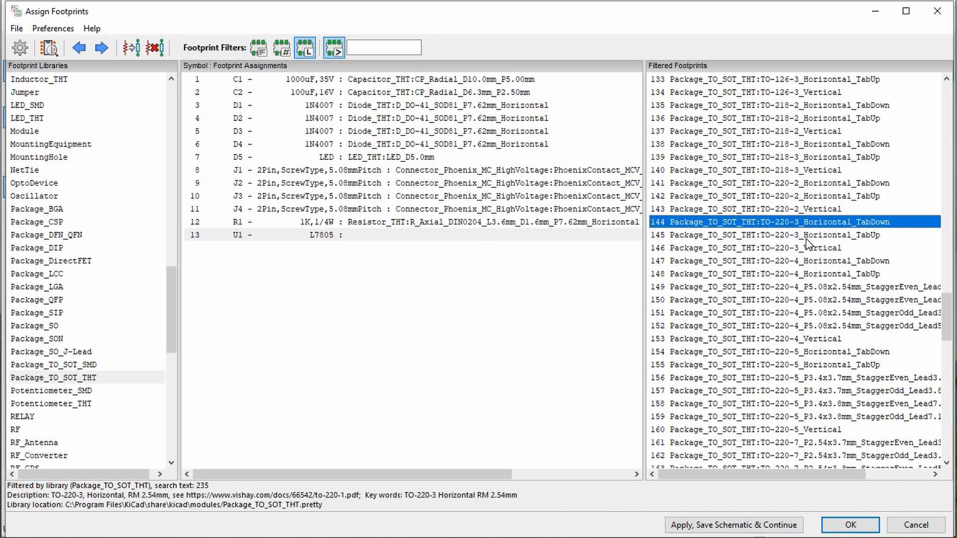
click(807, 211)
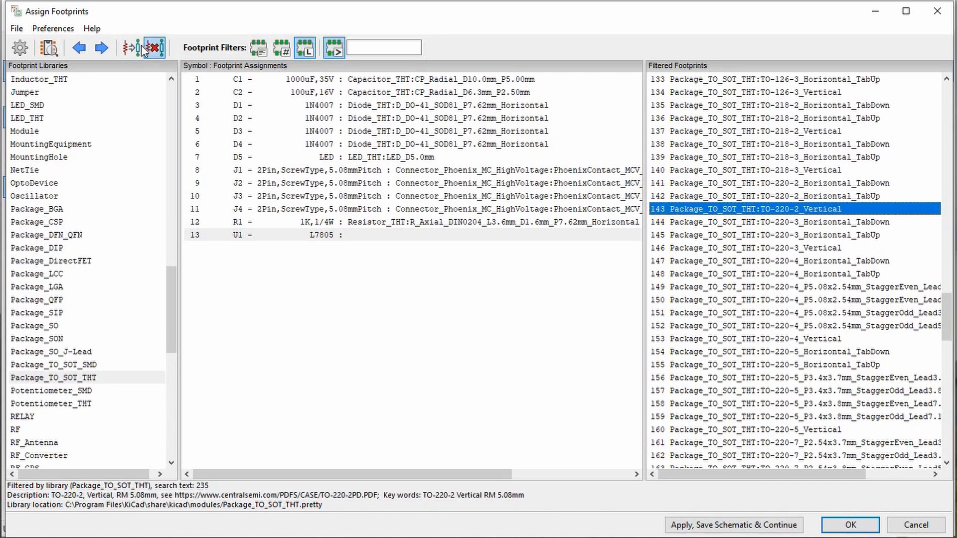
click(49, 49)
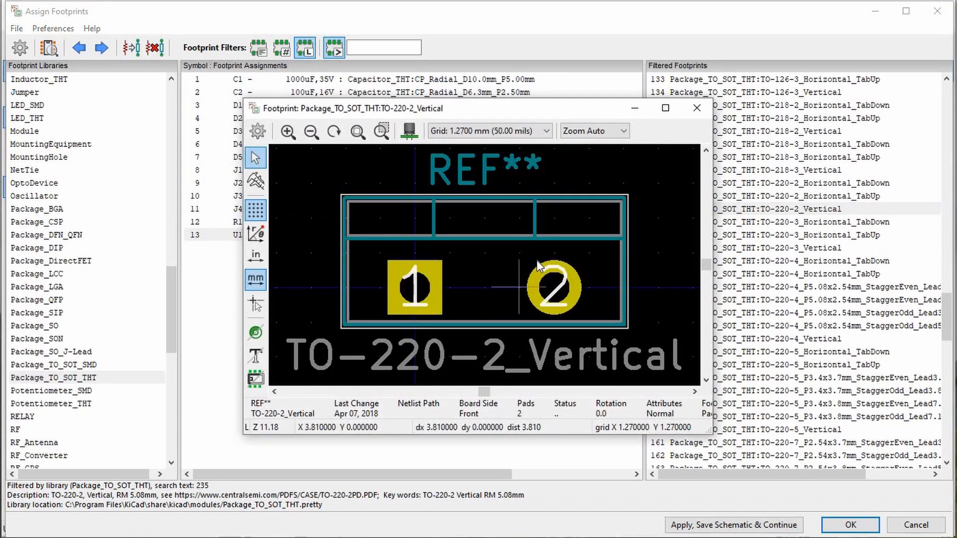
click(697, 109)
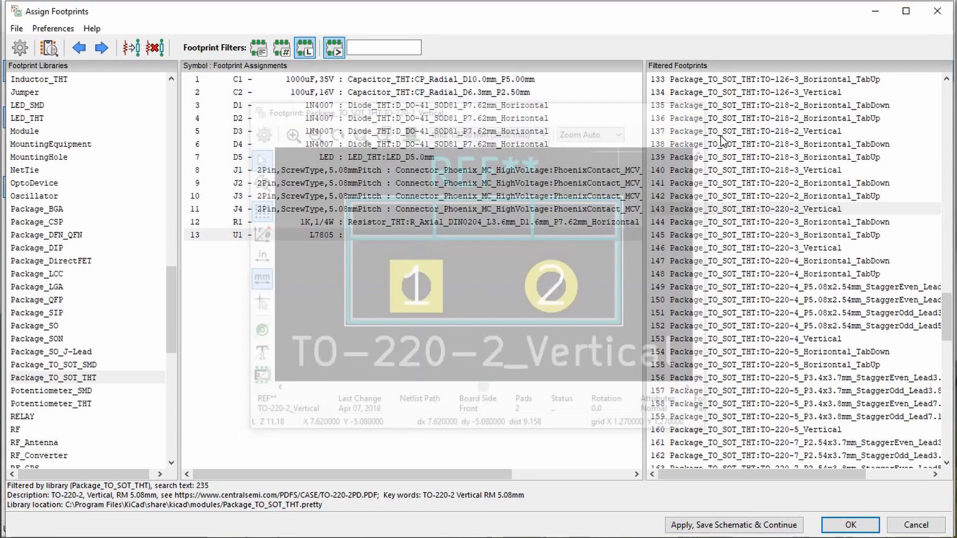
Step: Preview the TO-220-3_Horizontal_TabDown footprint and inspect its 3D model from an angle
click(839, 223)
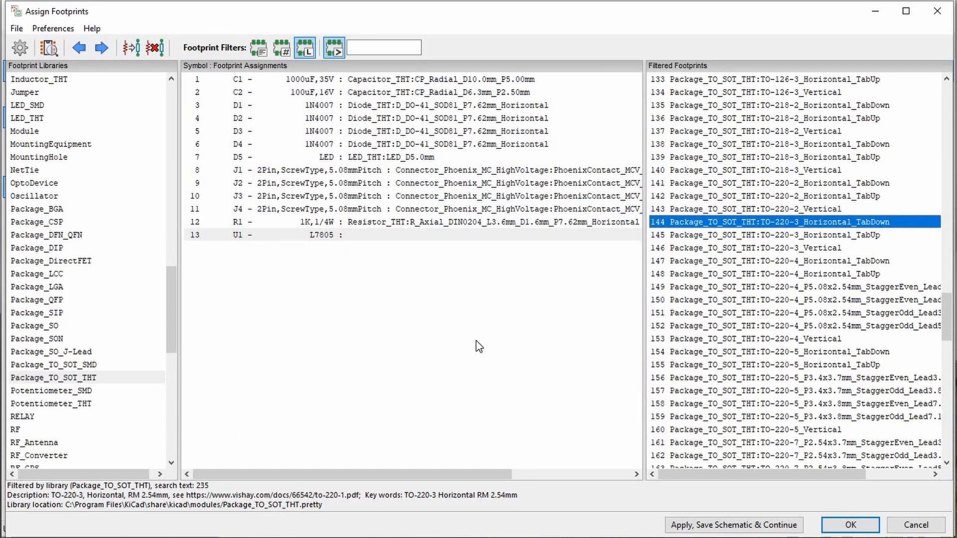
click(48, 49)
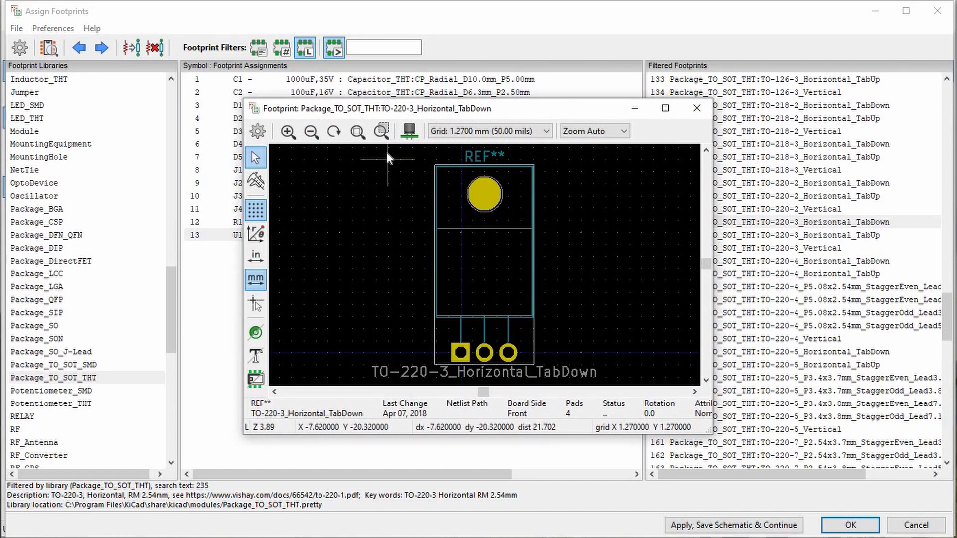
click(403, 136)
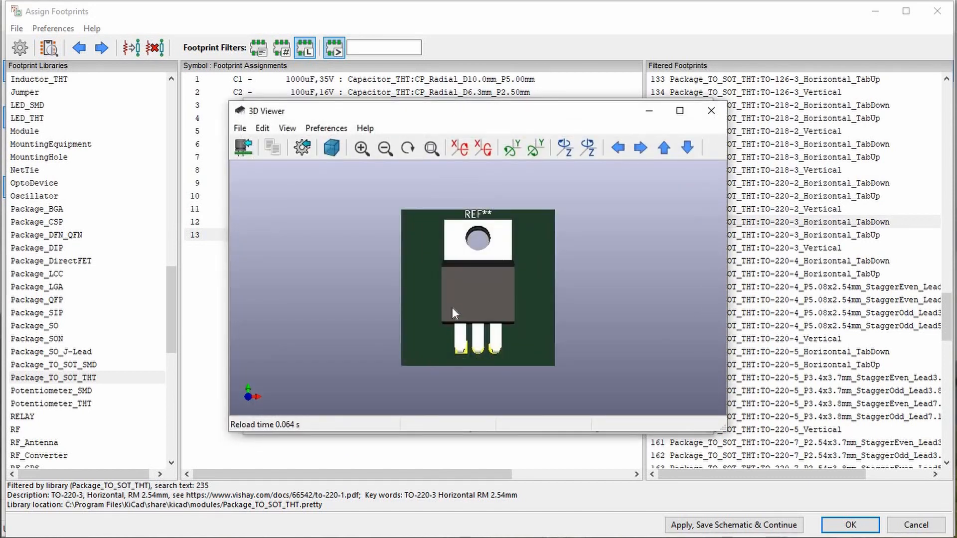
drag(452, 307, 456, 282)
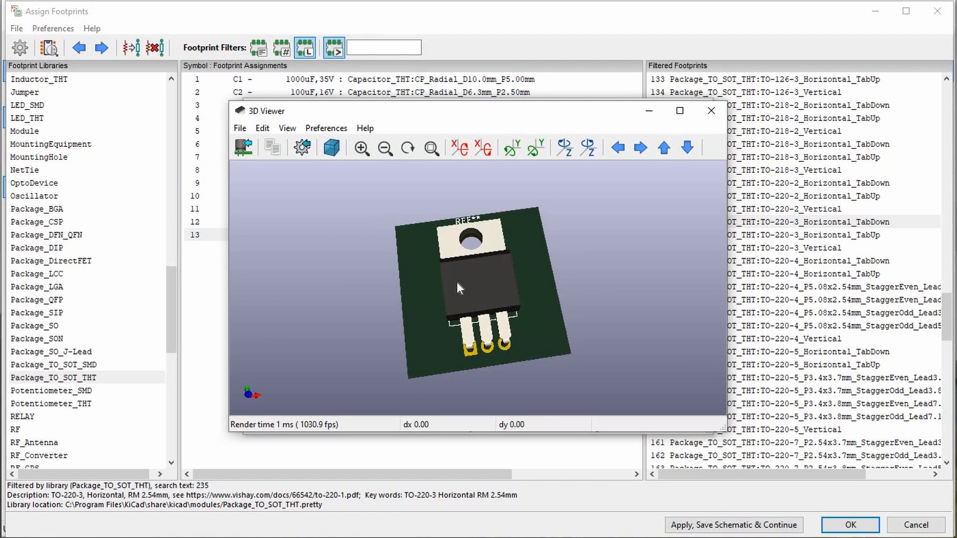
click(652, 115)
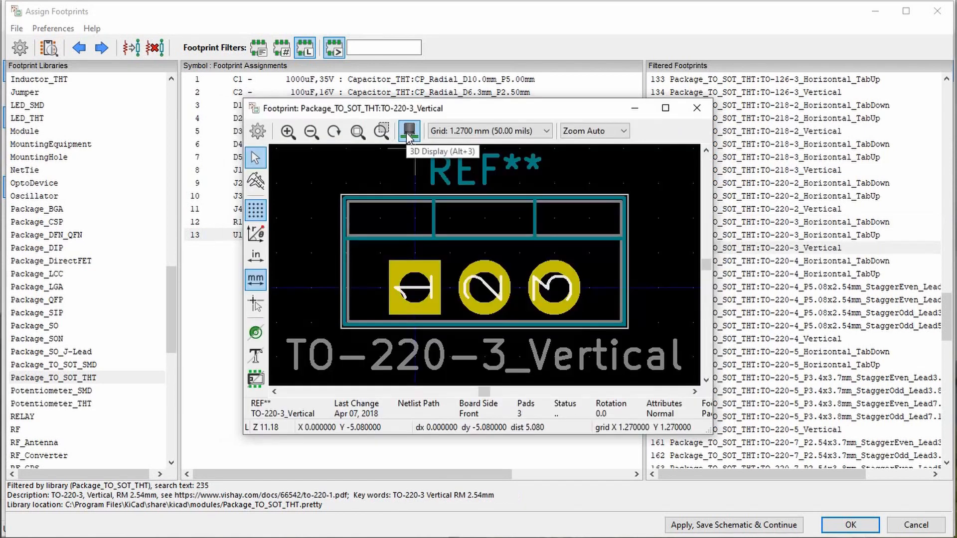
Step: Inspect the 3D model of the TO-220-3_Vertical footprint from several sides, including its leads and mounting tab
click(409, 131)
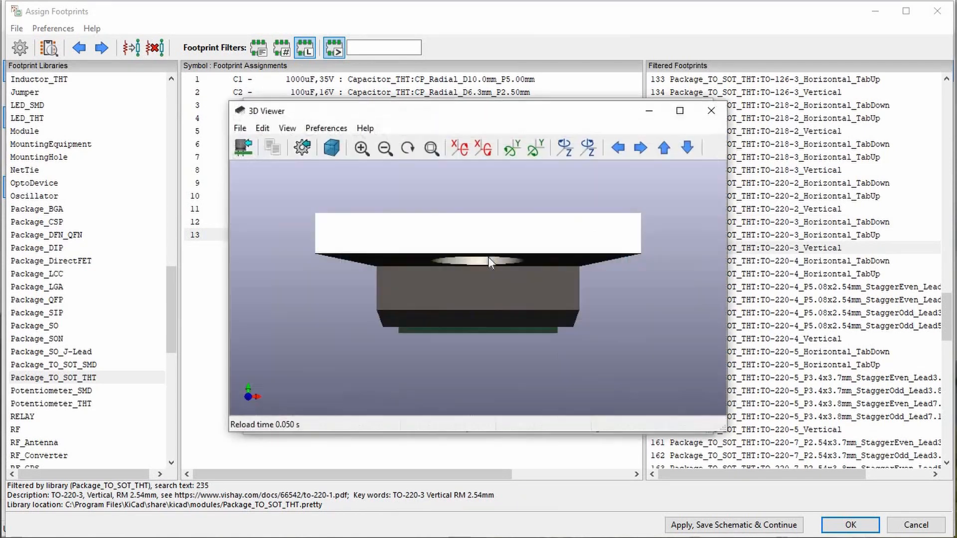
drag(511, 326, 453, 330)
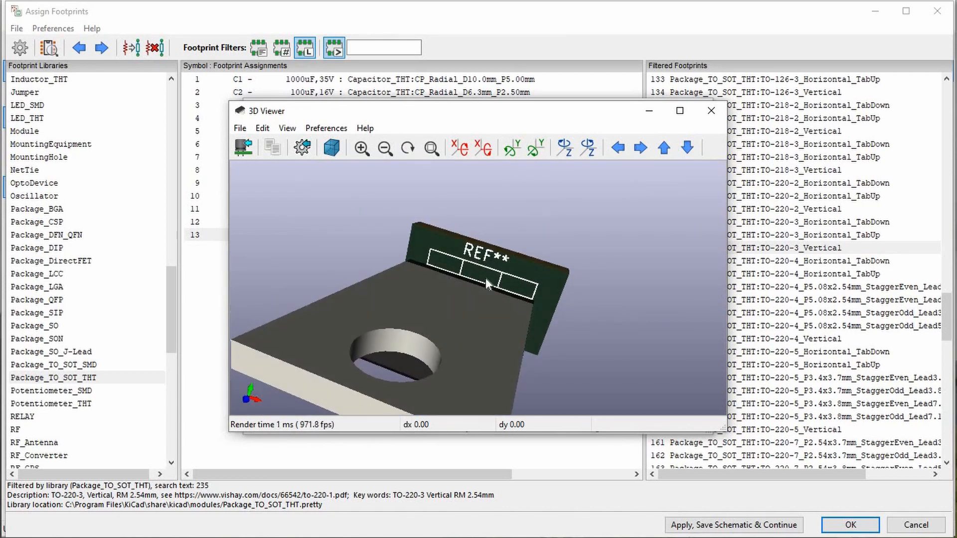
drag(531, 265, 618, 297)
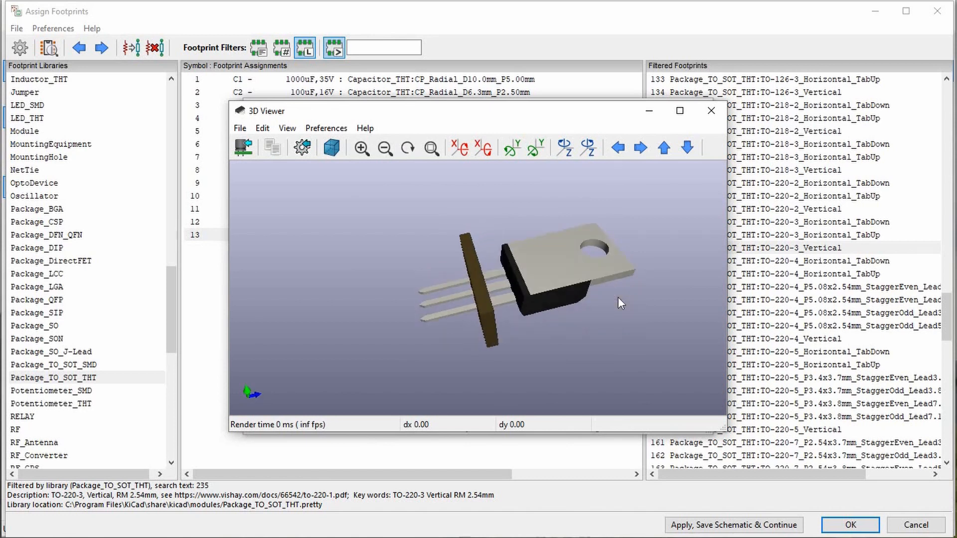
drag(583, 265, 445, 307)
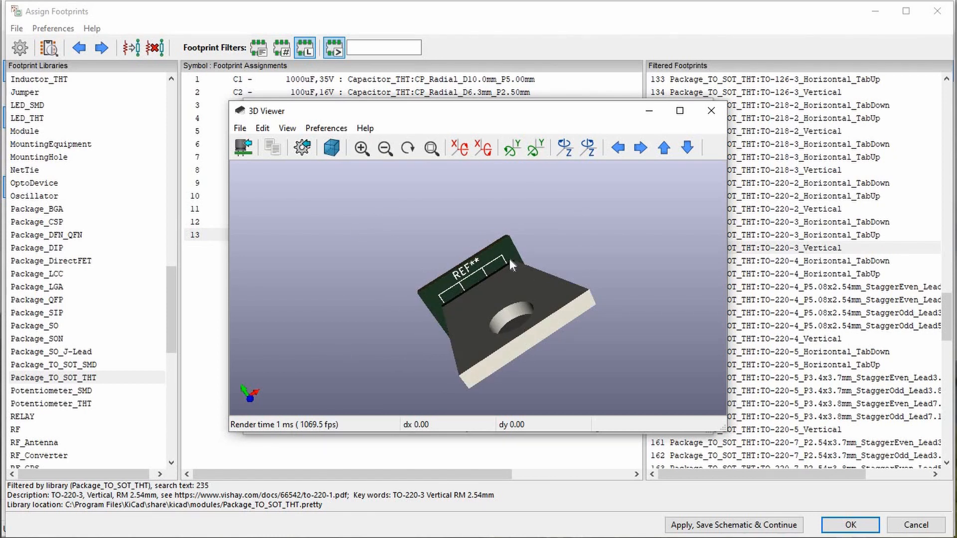
drag(510, 259, 713, 290)
scroll(487, 304, up, 2)
right_click(534, 315)
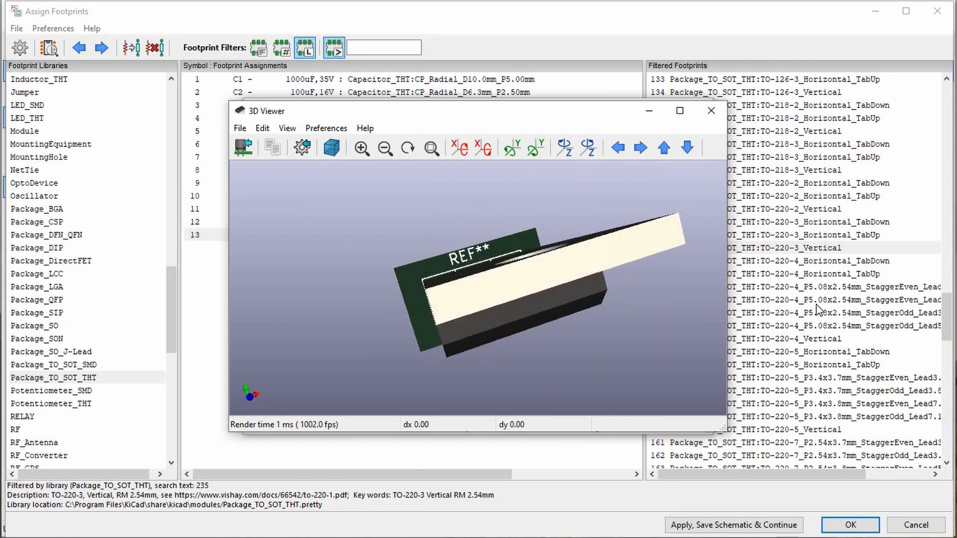
Step: Examine the TO-220-3_Vertical 3D model from the front, checking how its leads pass through the board pads
drag(537, 286, 438, 170)
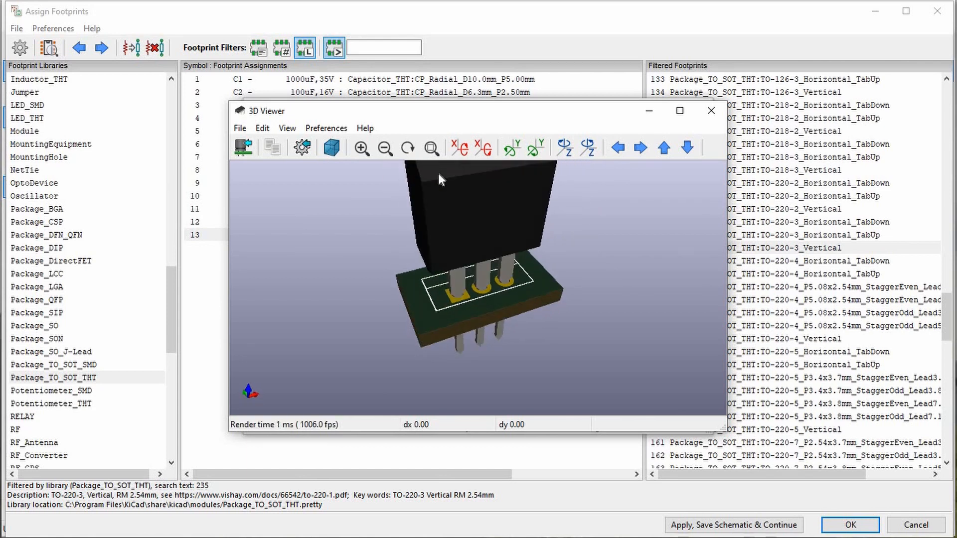
scroll(464, 231, up, 2)
scroll(464, 232, down, 4)
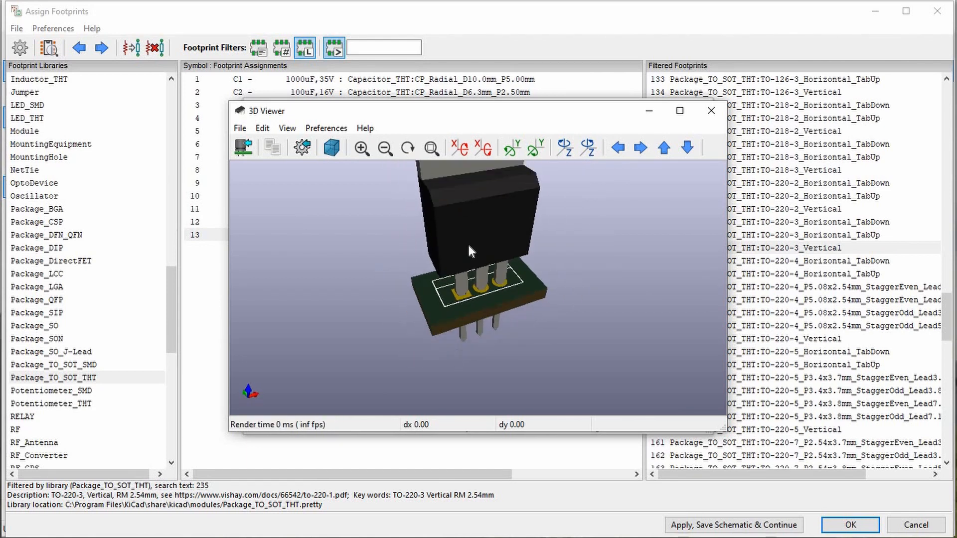
scroll(471, 261, down, 1)
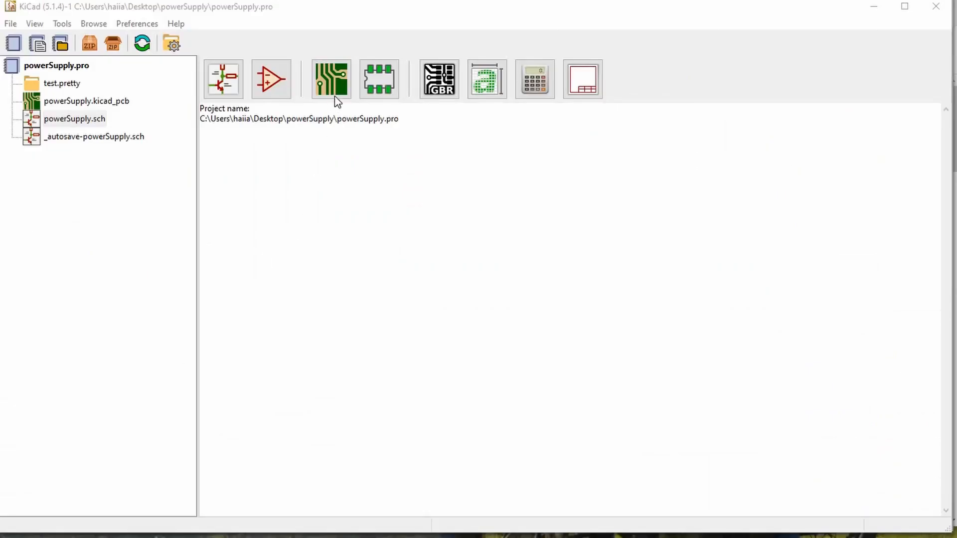
Step: Open the Footprint Editor from the powerSupply project's main window
click(369, 88)
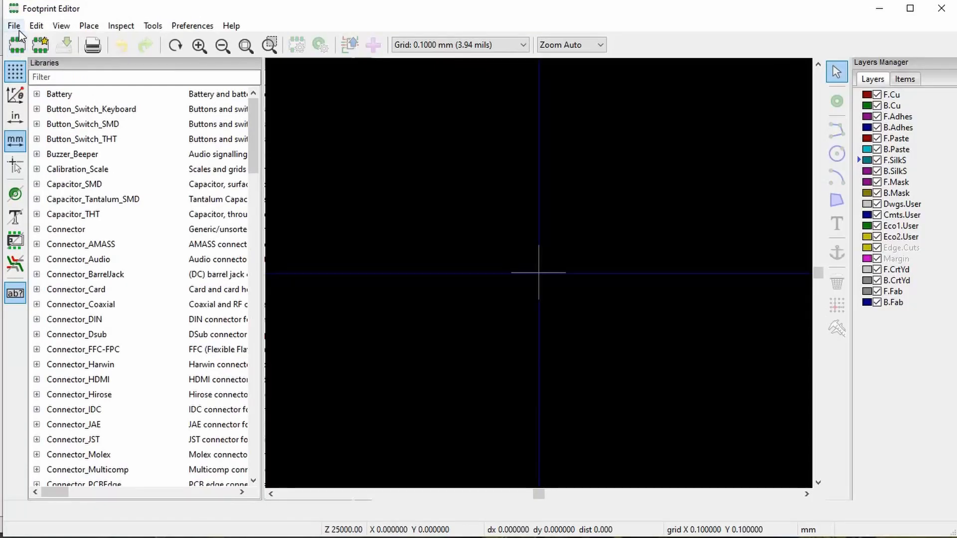
click(14, 25)
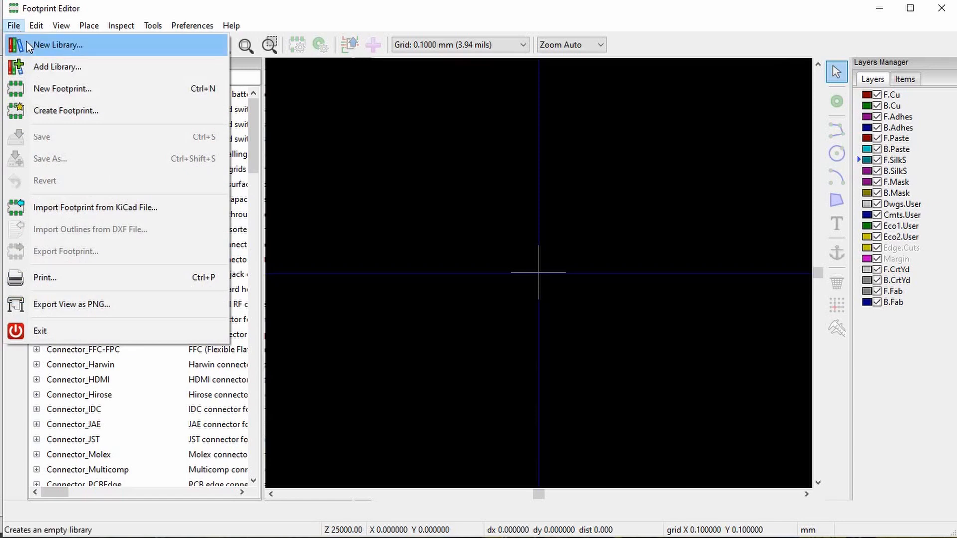
click(254, 152)
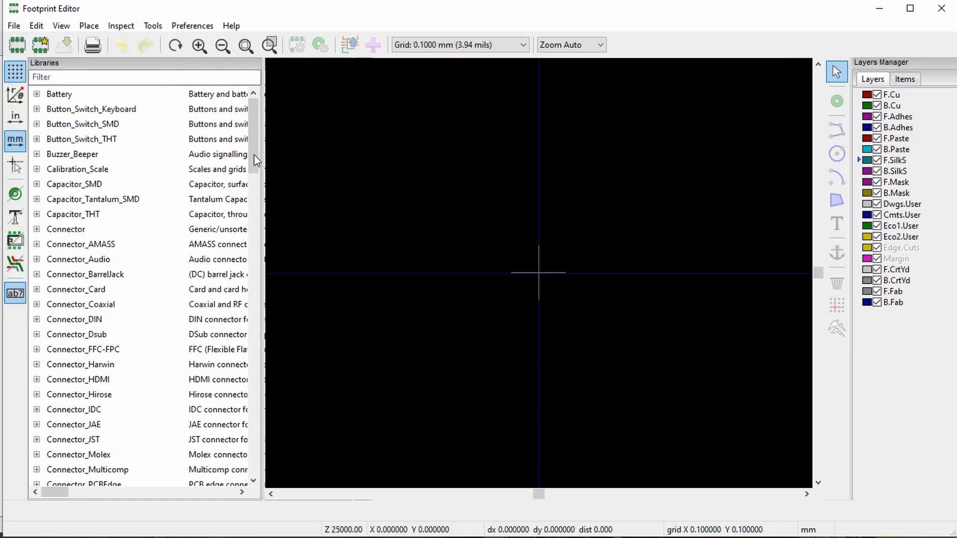
Step: Look through the footprints contained in the Connector_DIN library and collapse it again
scroll(253, 149, down, 1)
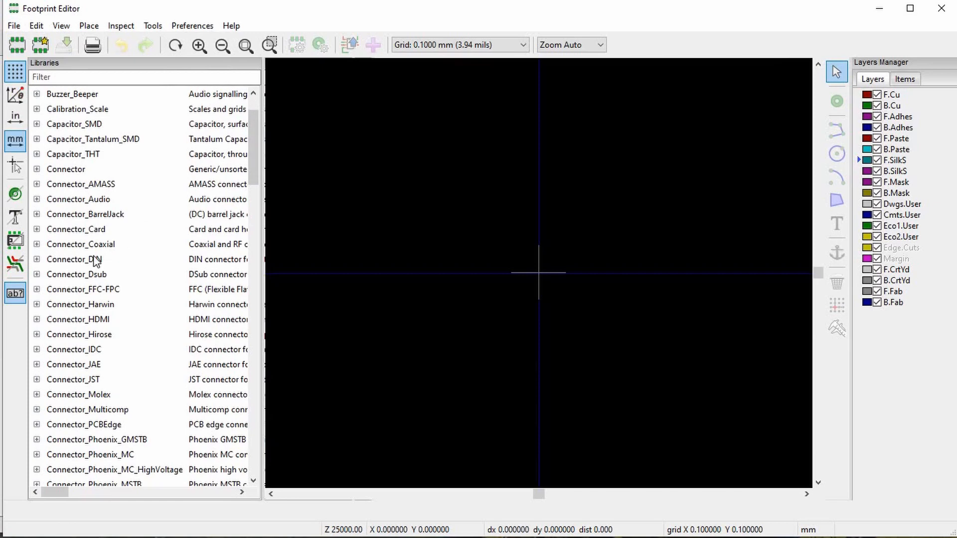
click(69, 263)
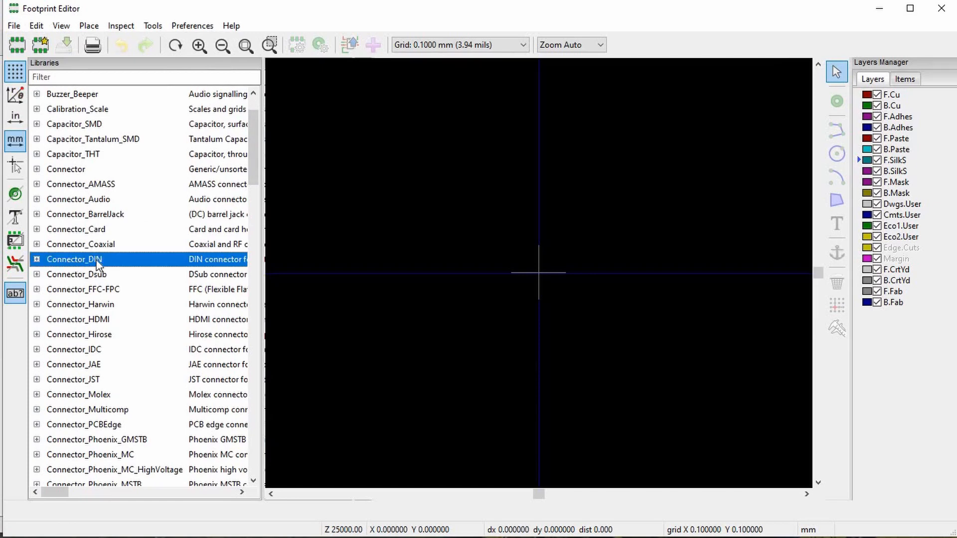
click(37, 259)
click(83, 274)
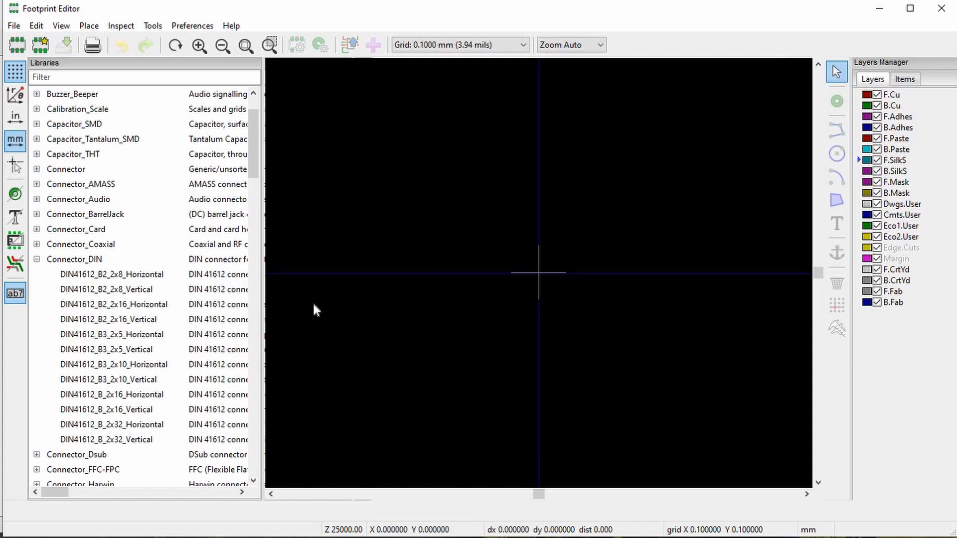
click(37, 259)
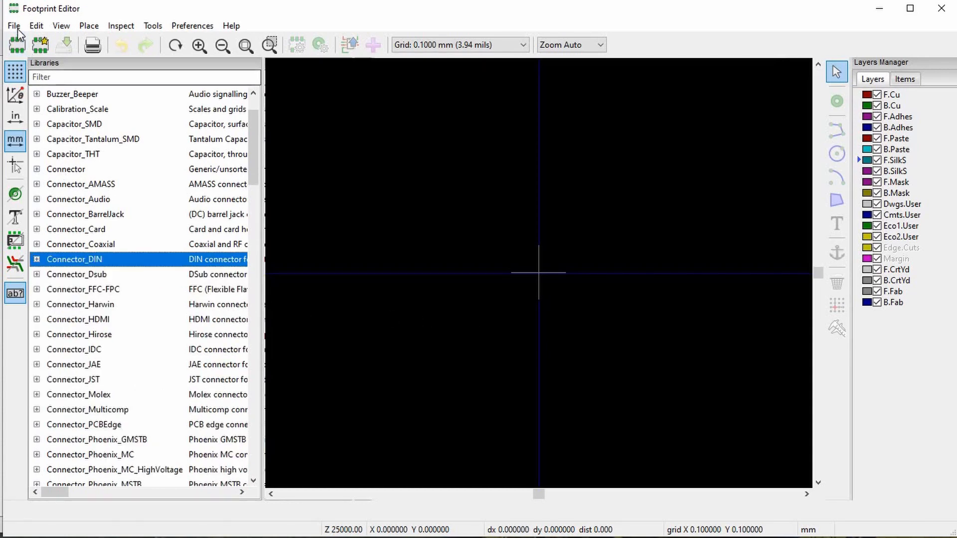
Step: Create a new footprint library named tutorial in the powerSupply folder and add it to the Global library table
click(14, 26)
click(35, 43)
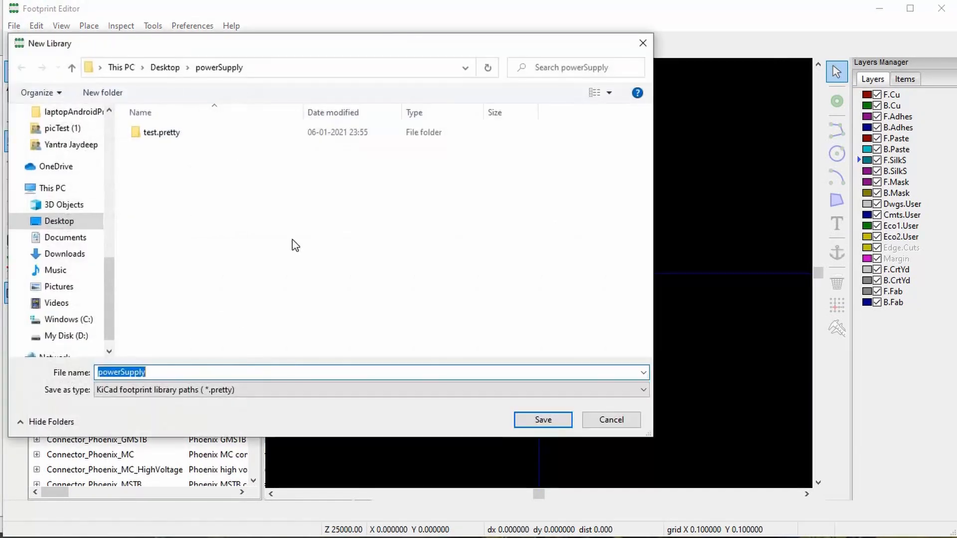
text(tutorial)
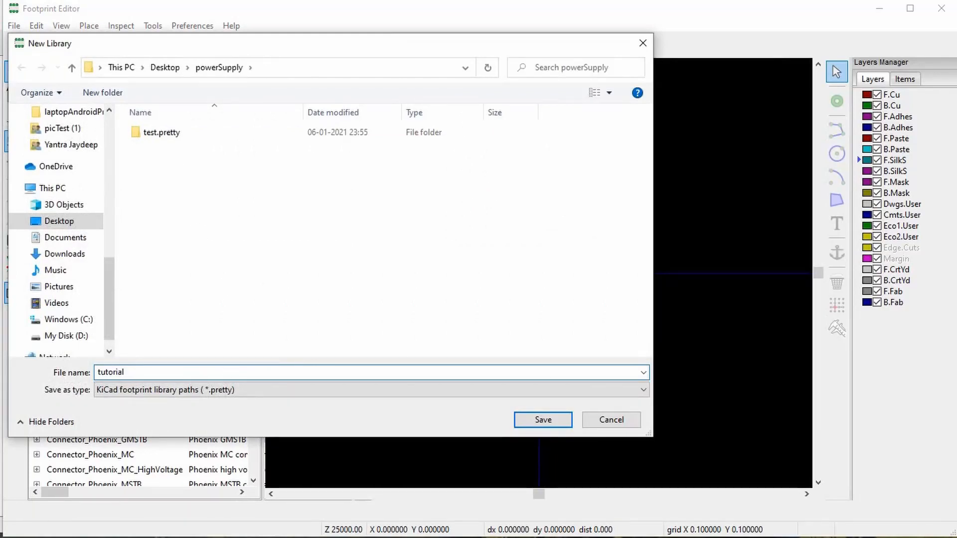
click(544, 419)
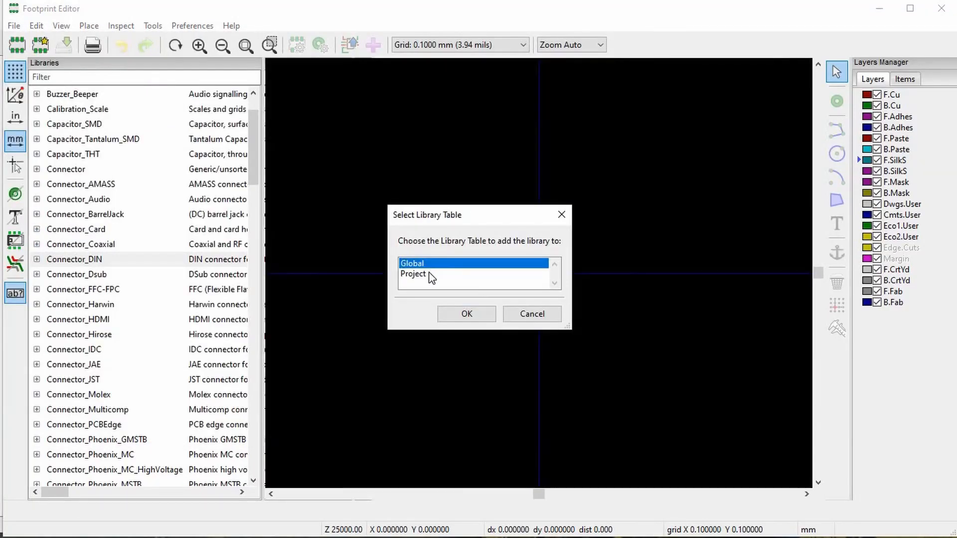
click(466, 314)
Step: Create a new footprint named "TO220 with heat sink" in the tutorial library
scroll(106, 331, down, 1)
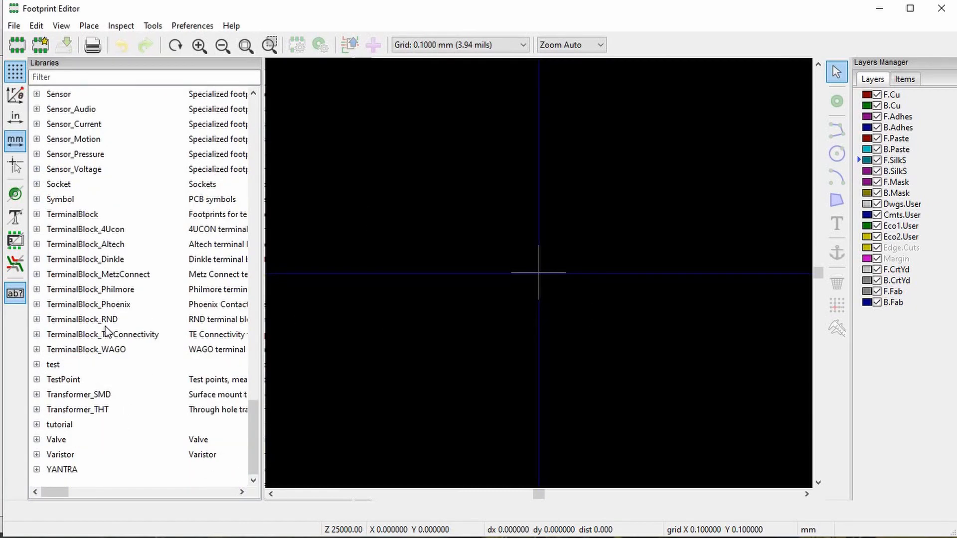
click(69, 425)
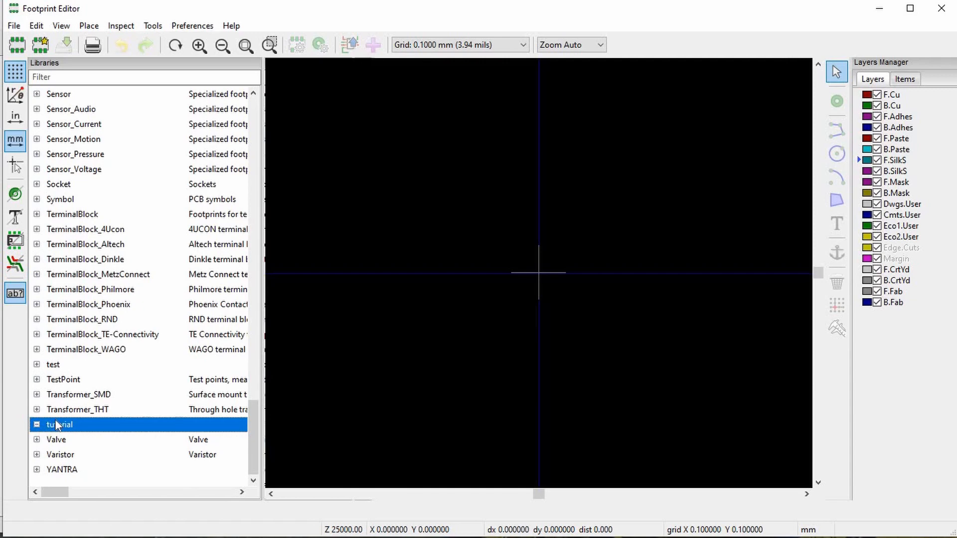
click(14, 26)
click(34, 94)
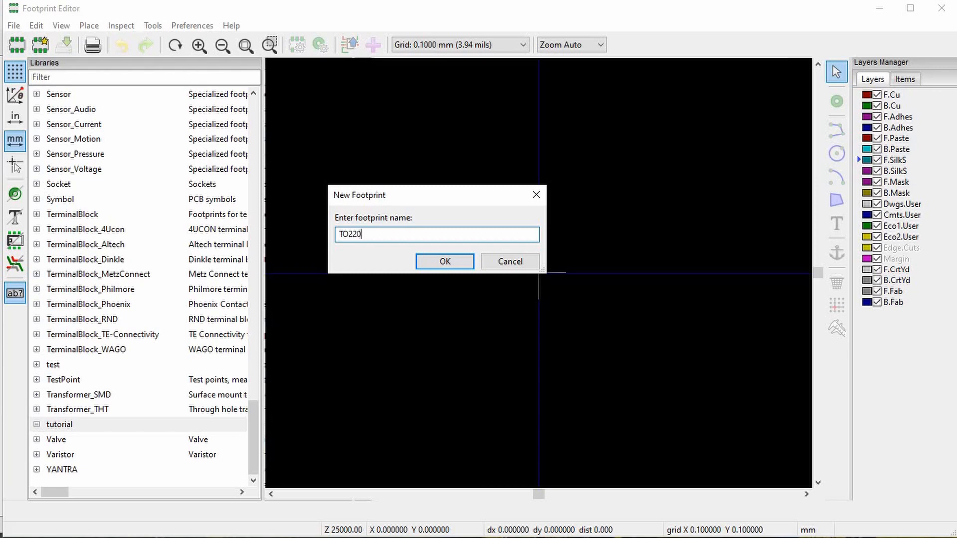
text(heat sink)
click(443, 261)
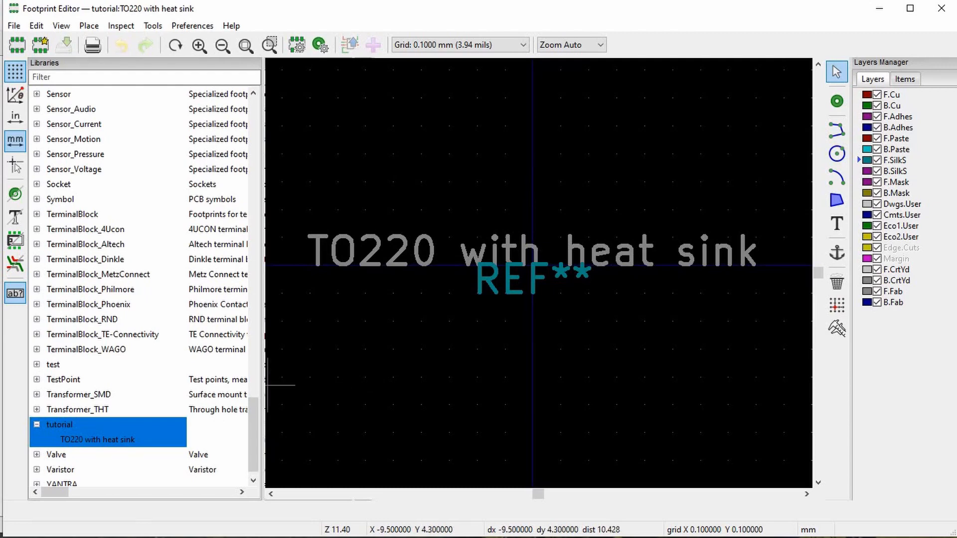
Step: Switch to the Mouser website in the browser, search for LM7805CT and look through the matching regulators
key(alt+Tab)
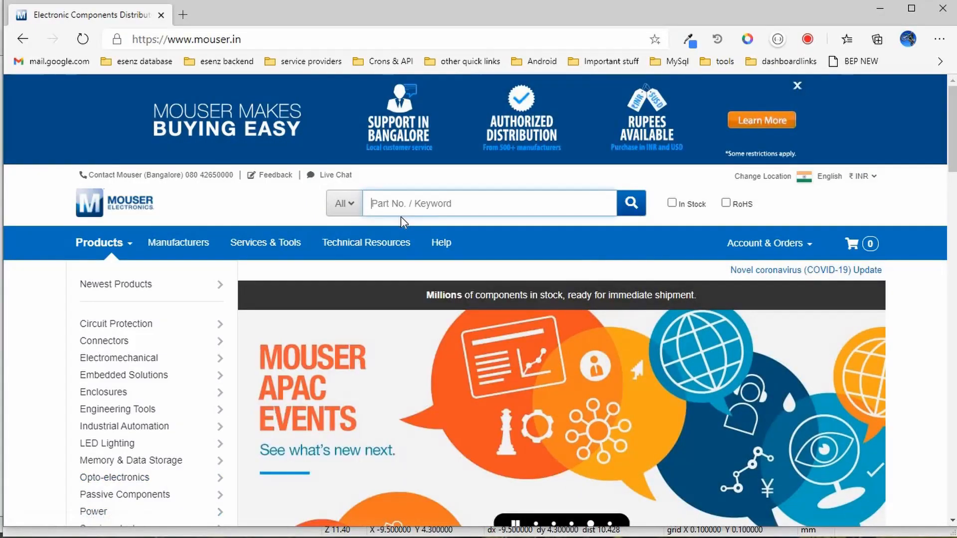
click(406, 208)
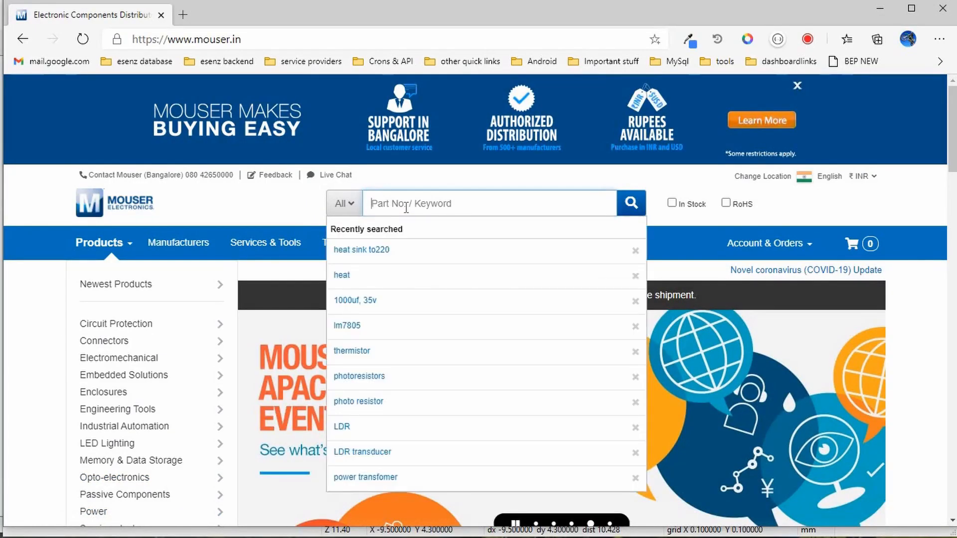
text(lm7805)
click(368, 251)
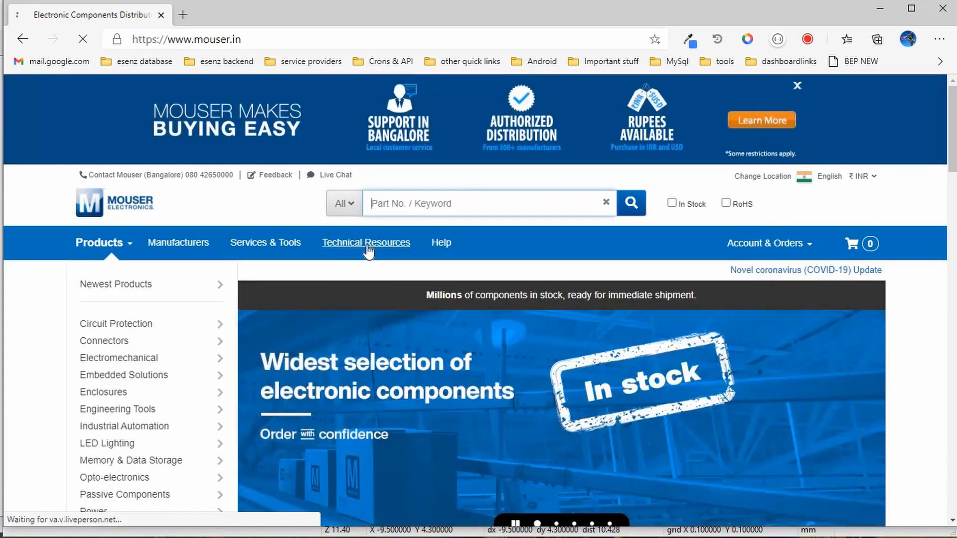
scroll(368, 252, down, 8)
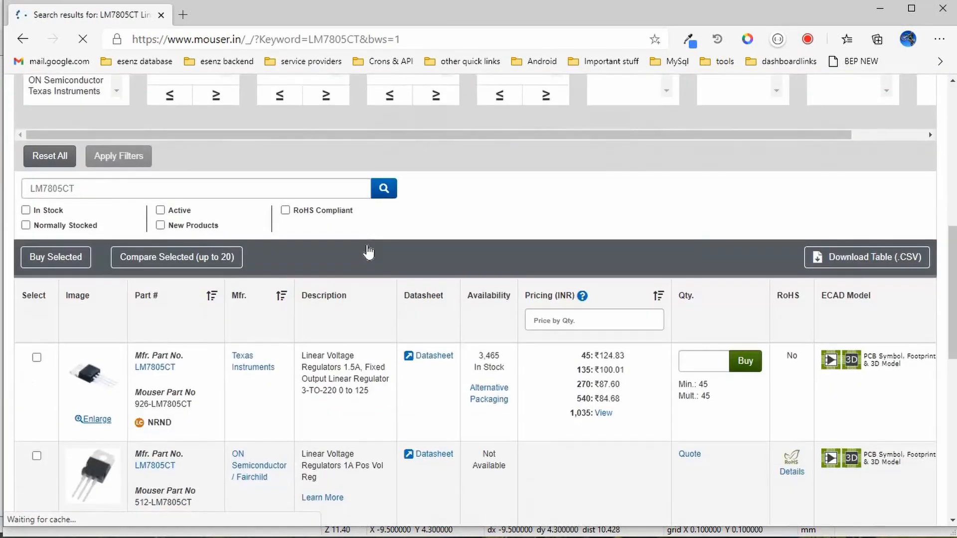
scroll(368, 247, down, 3)
scroll(177, 314, down, 2)
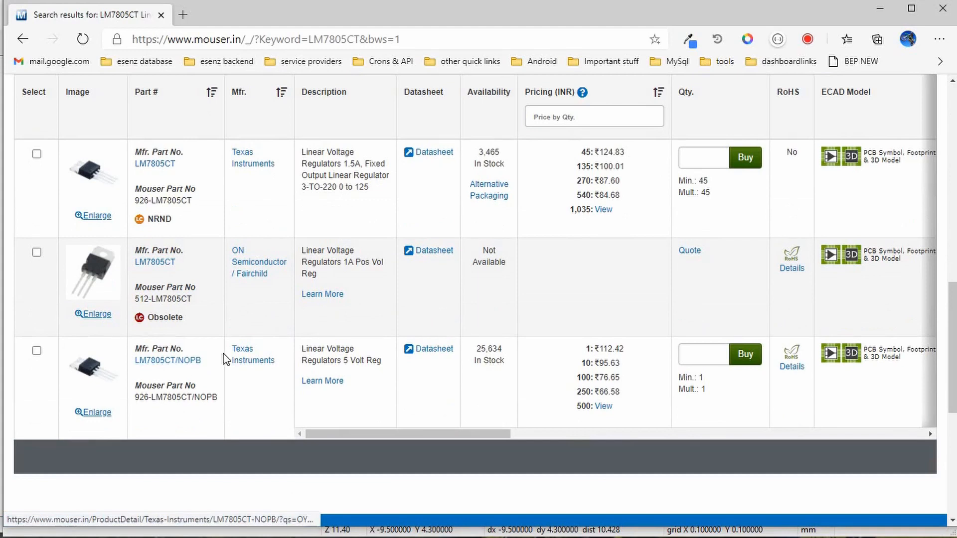
Step: Open the Texas Instruments LM7805CT/NOPB product page and view its datasheet down to the table of contents
click(179, 367)
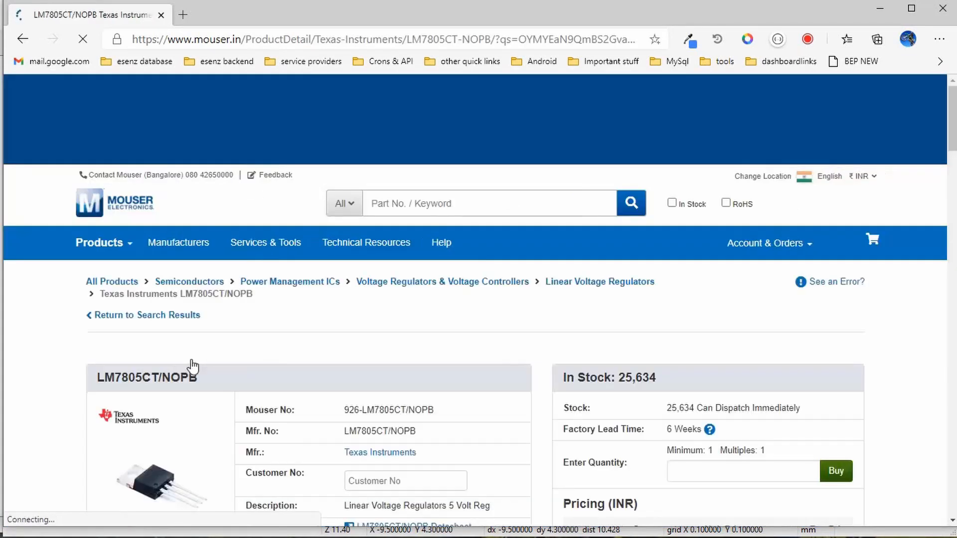
scroll(289, 345, down, 5)
click(359, 256)
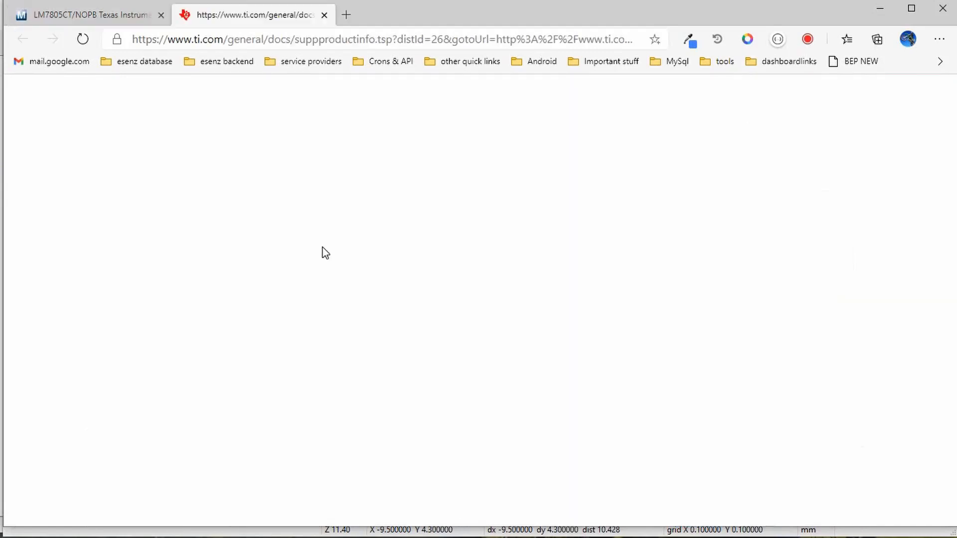
scroll(326, 253, down, 15)
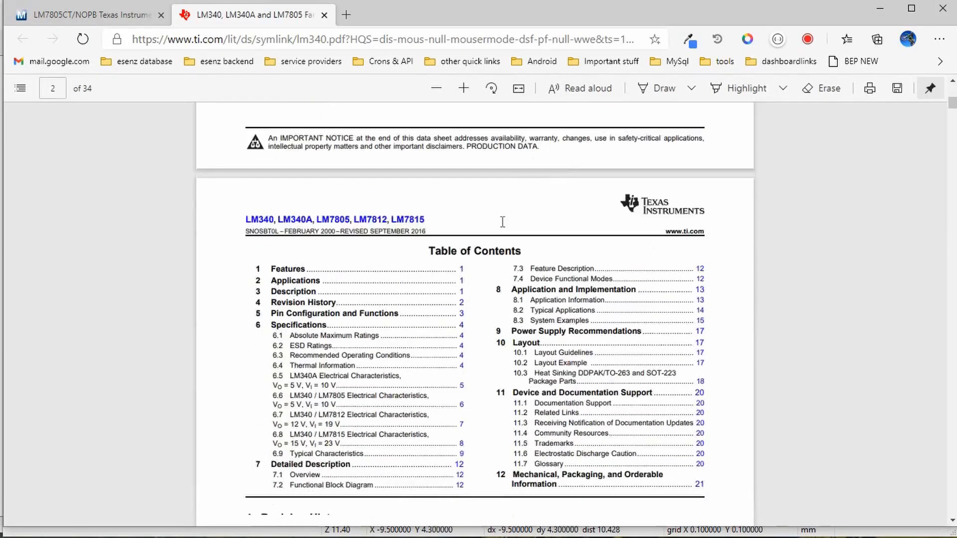
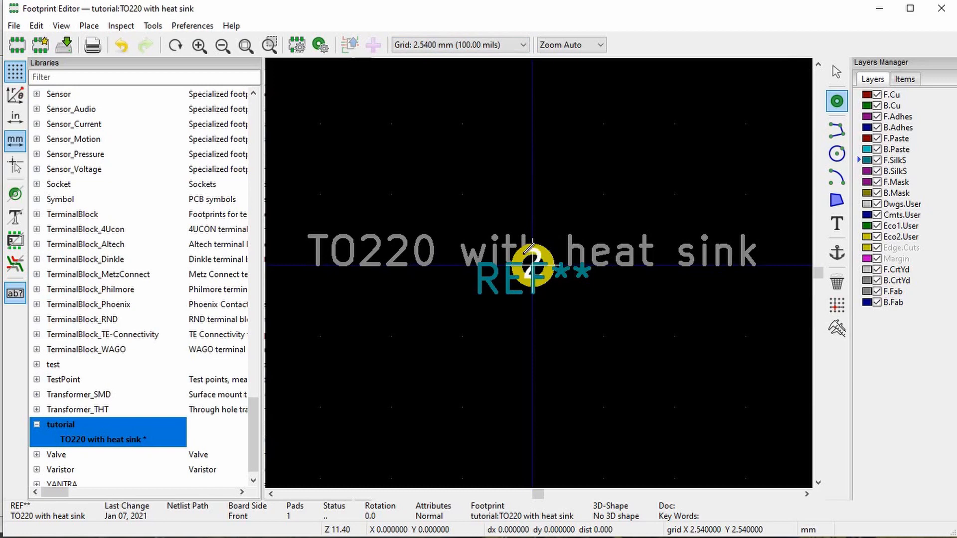
Step: Stop placing pads and set the hole size of pad 1 at the origin to 1.5 mm
key(Escape)
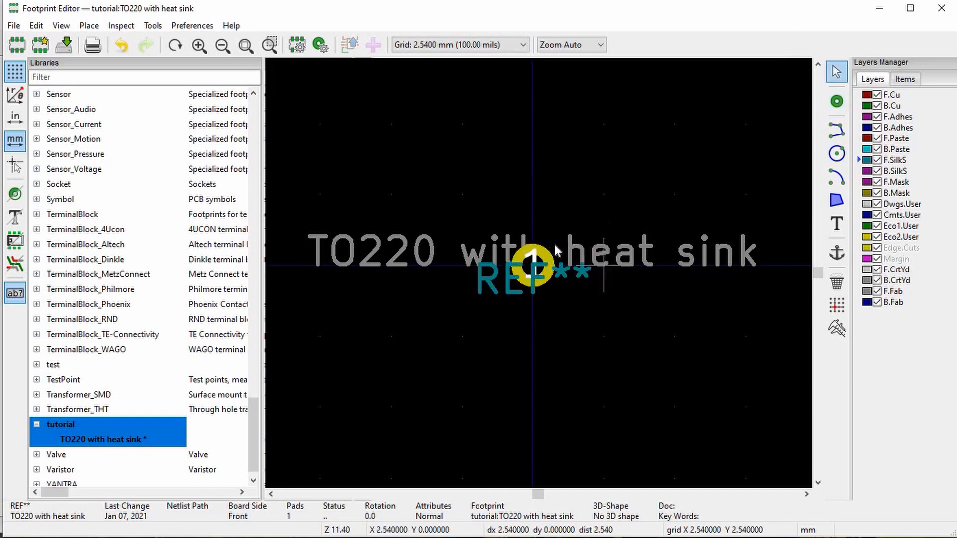
scroll(555, 244, up, 4)
double_click(553, 245)
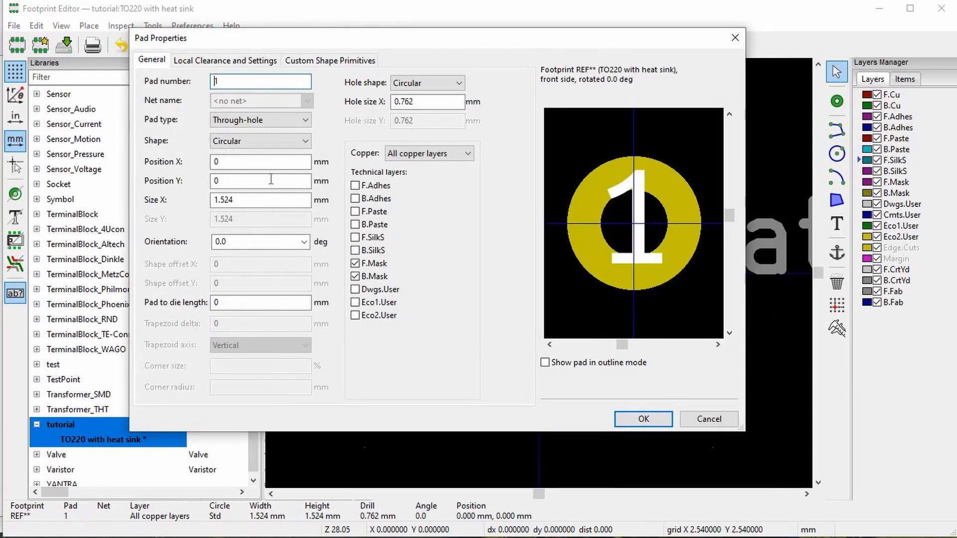
click(411, 102)
double_click(412, 102)
text(1.5)
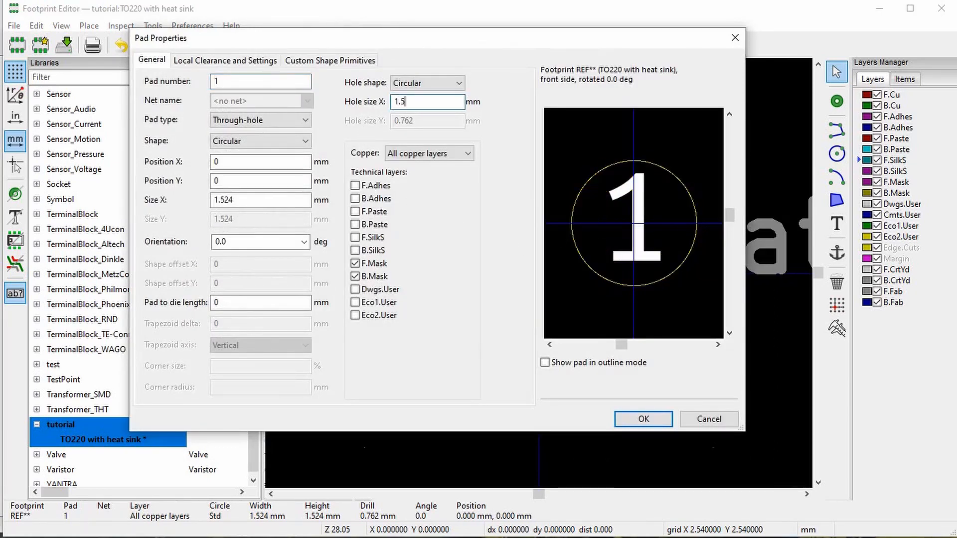
Step: Set the circular pad 1's size to 3 mm and apply the pad properties
click(294, 204)
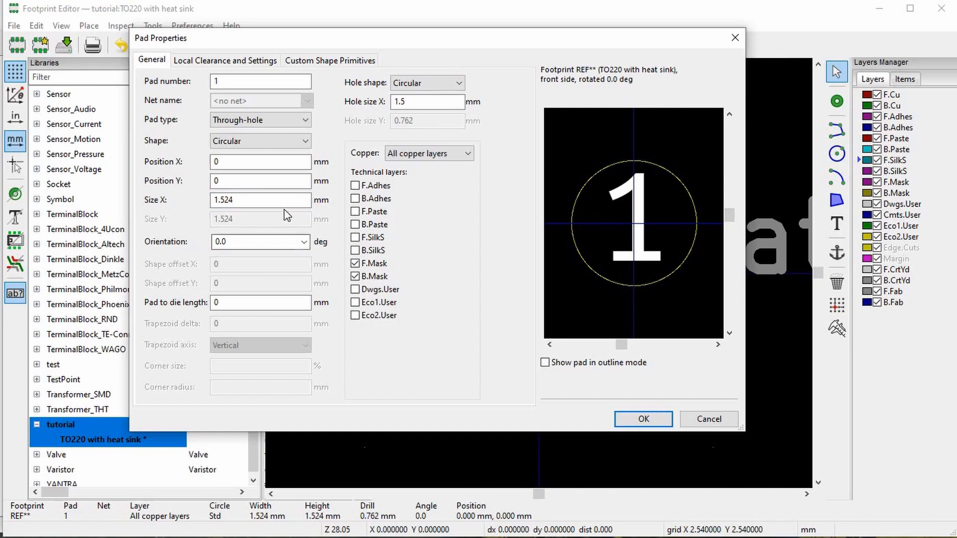
drag(264, 201, 192, 200)
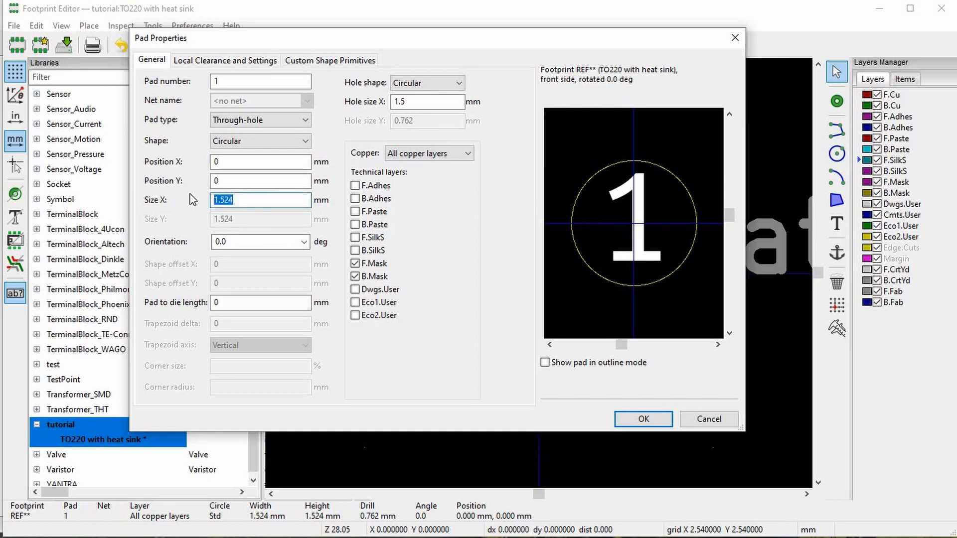
text(2)
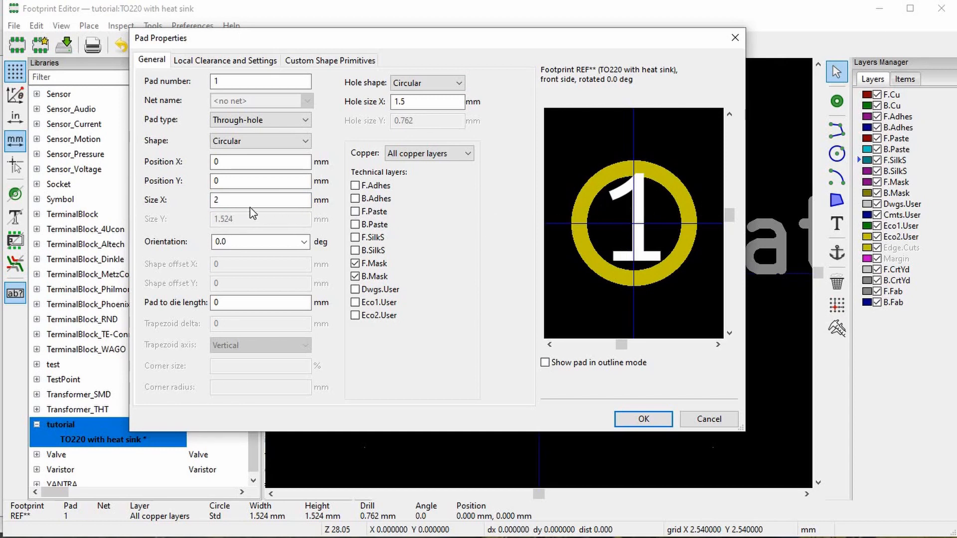
click(213, 199)
text(3)
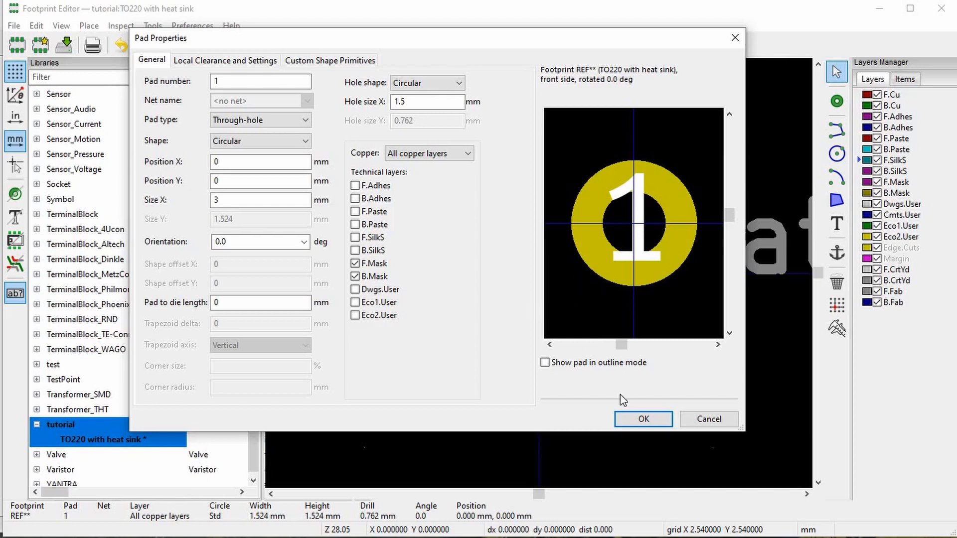
click(643, 419)
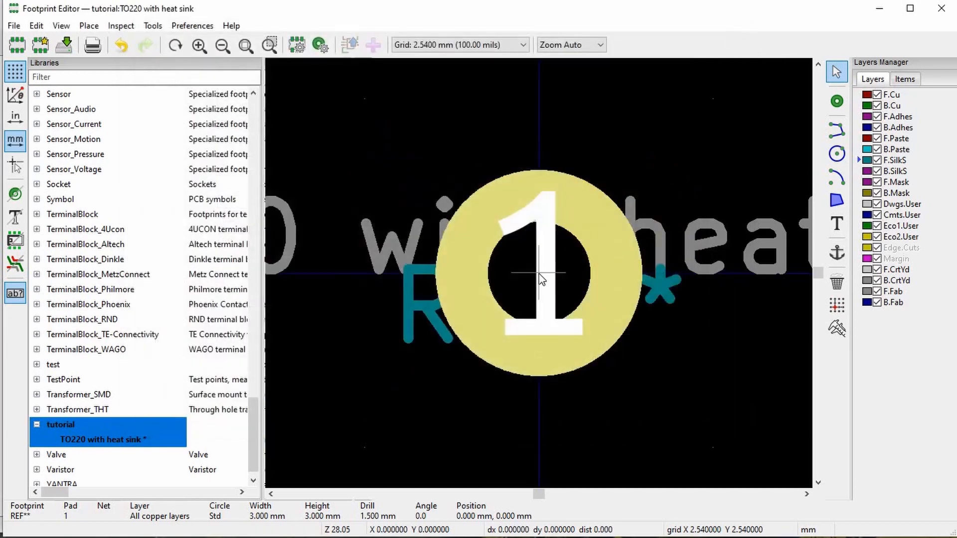
scroll(513, 274, down, 3)
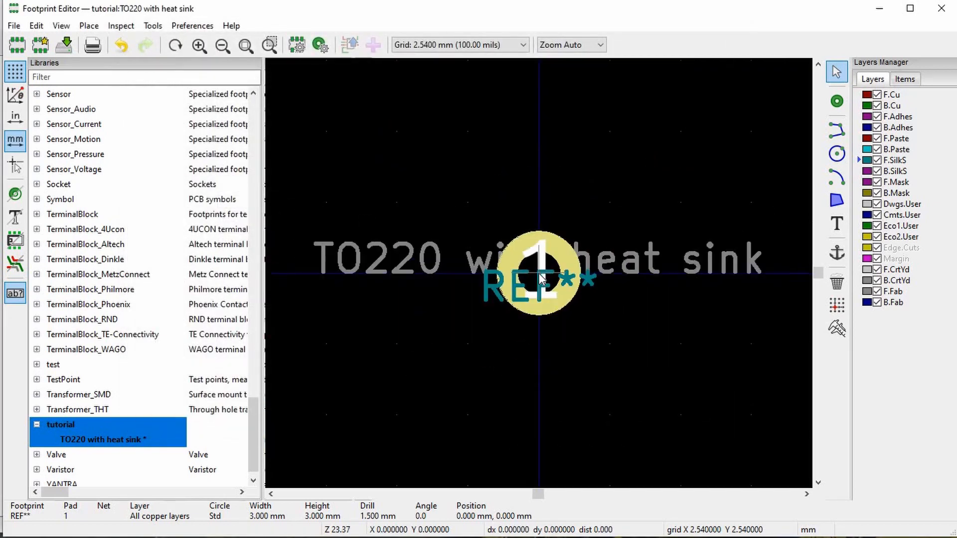
Step: Open the properties of pad 1 at the origin and set its Size X to 2 mm
click(837, 102)
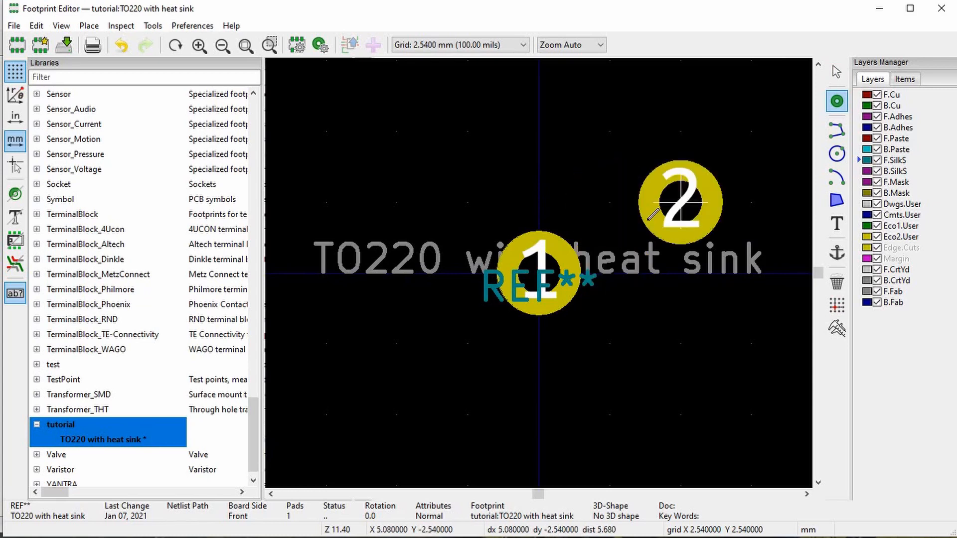
key(Escape)
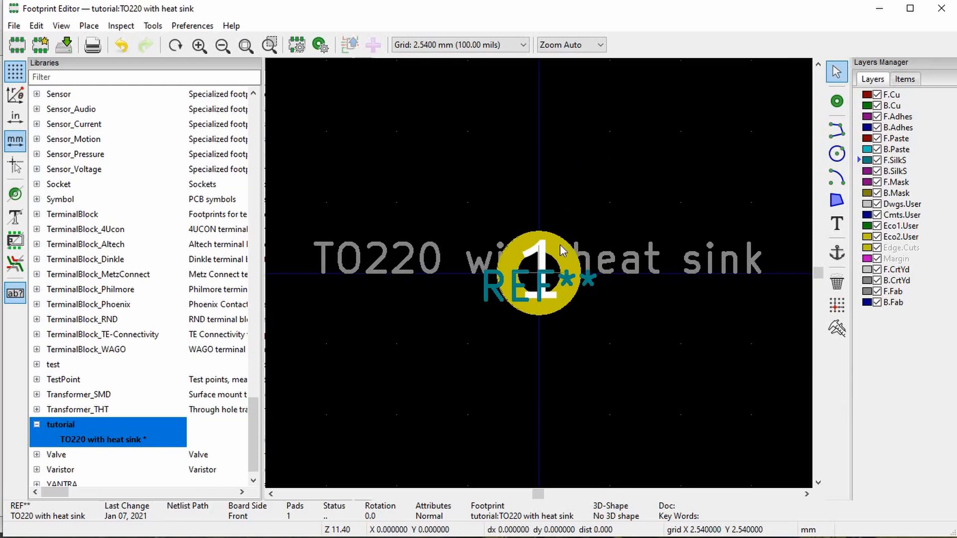
click(563, 249)
double_click(562, 250)
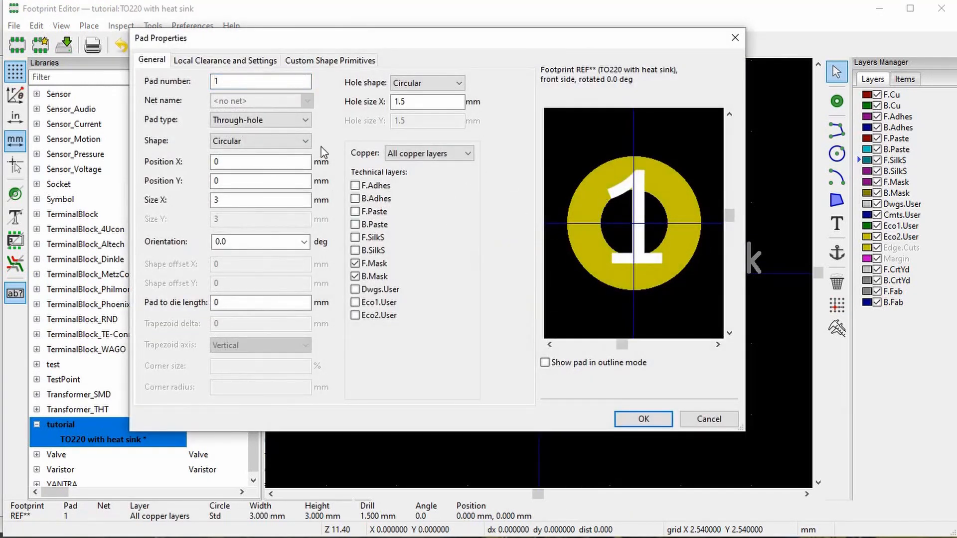
key(Tab)
key(Tab)
key(Tab)
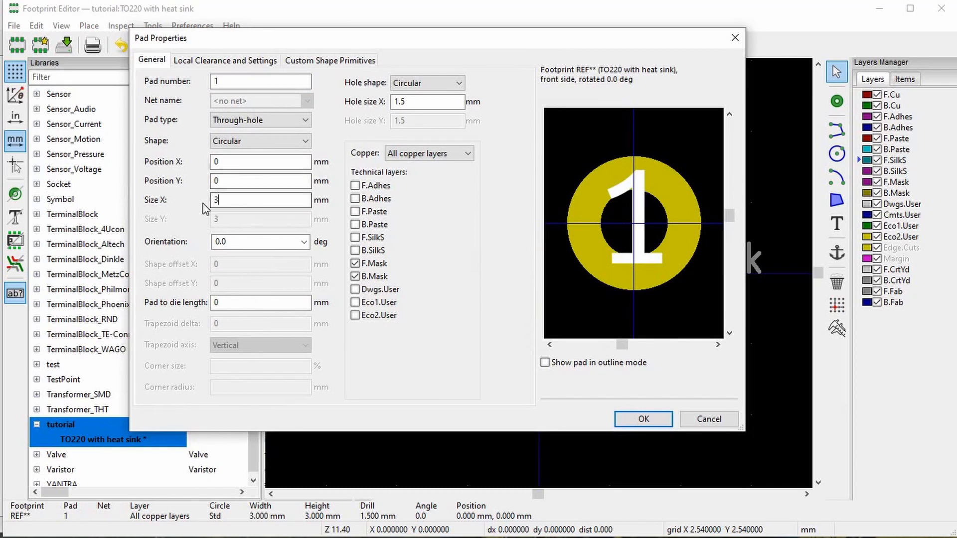
text(2)
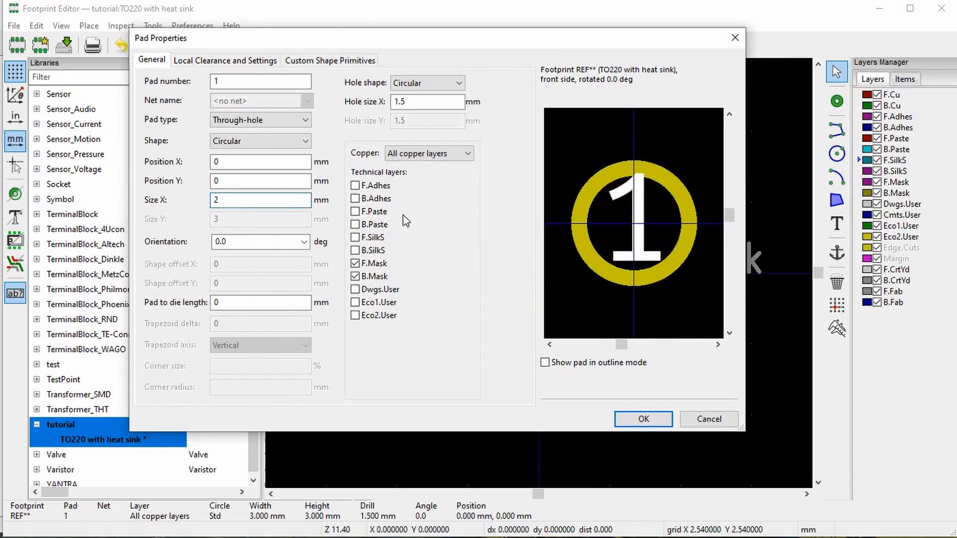
click(580, 235)
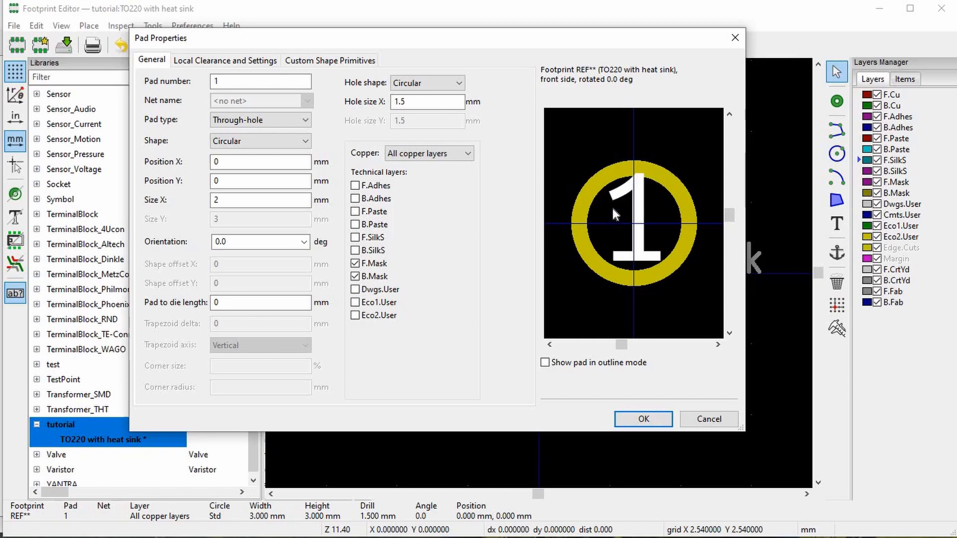
Step: Change pad 1's shape to Oval, set its Size Y to 4 mm and apply the pad properties
click(260, 140)
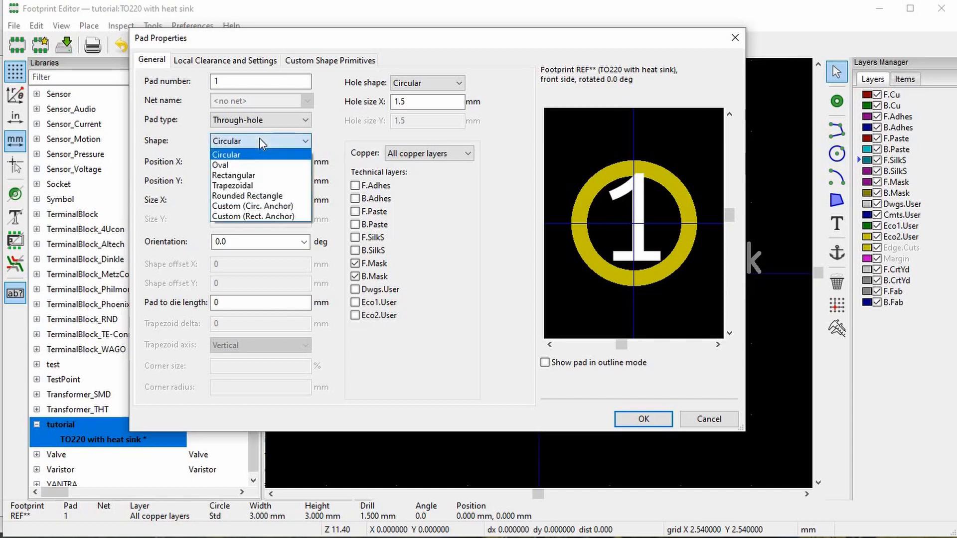
click(255, 165)
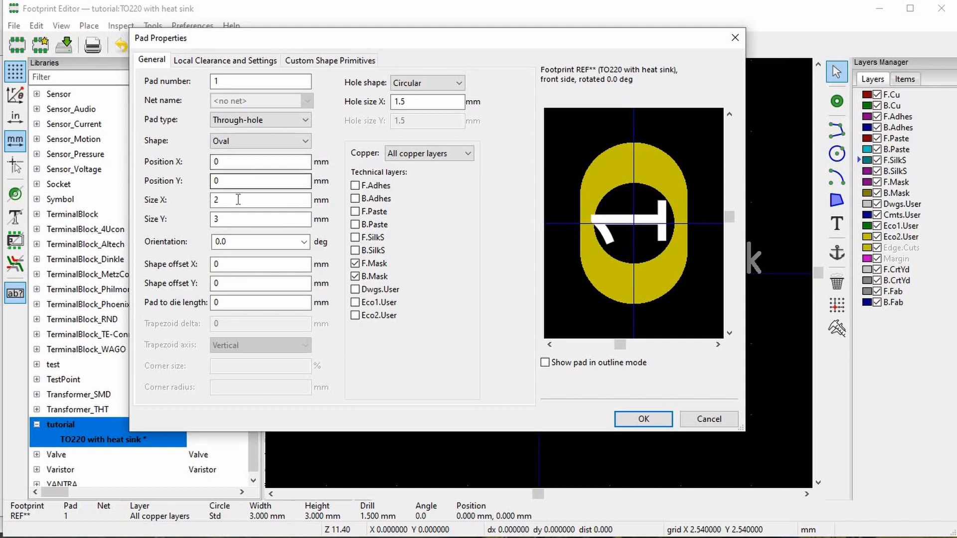
double_click(216, 200)
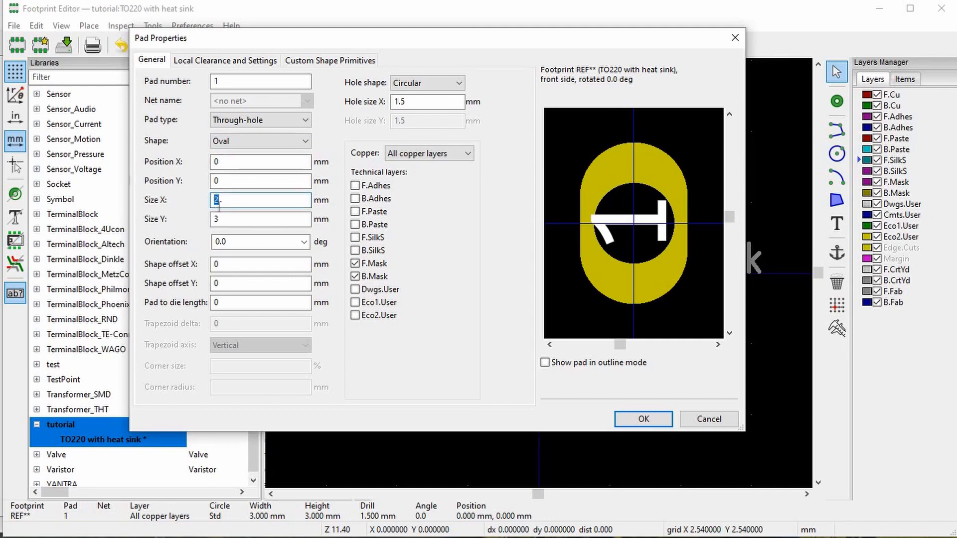
double_click(266, 222)
text(4)
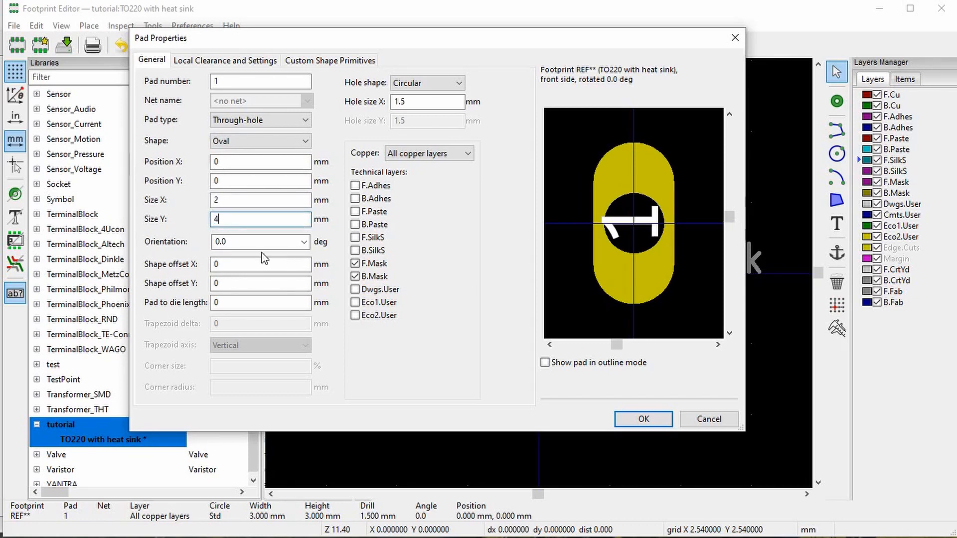
click(627, 415)
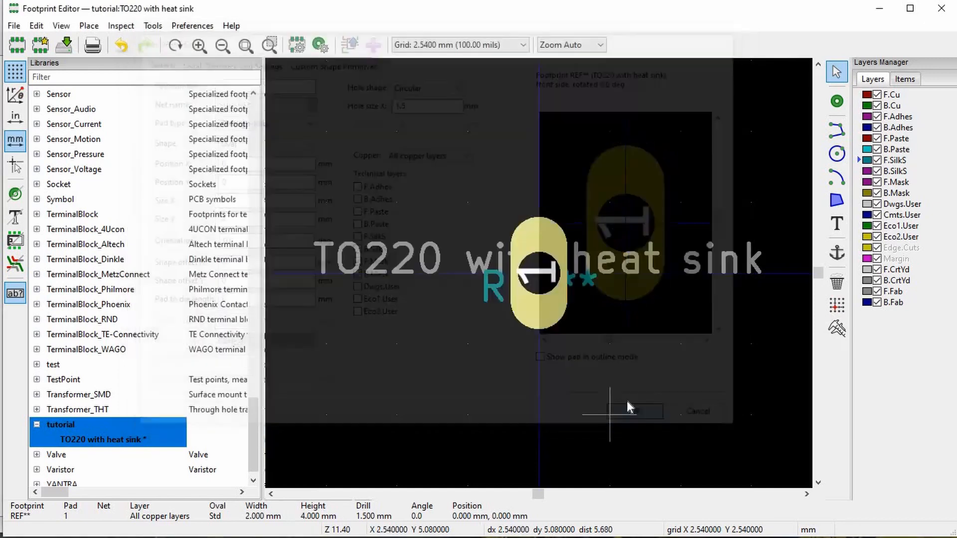
Step: Place oval pads 2 and 3 in line with pad 1 at 2.54 mm spacing, at X 2.54 and 5.08 mm
click(837, 101)
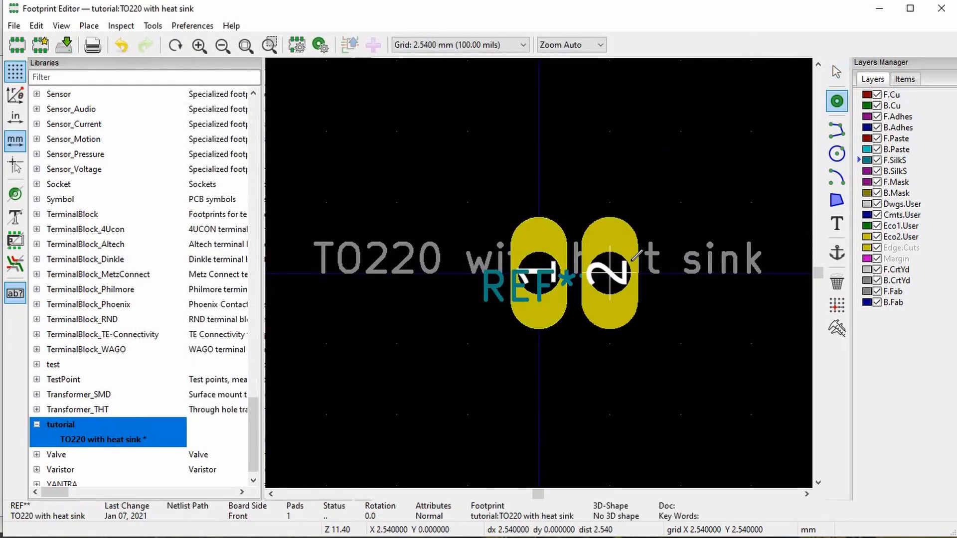
click(634, 257)
click(716, 258)
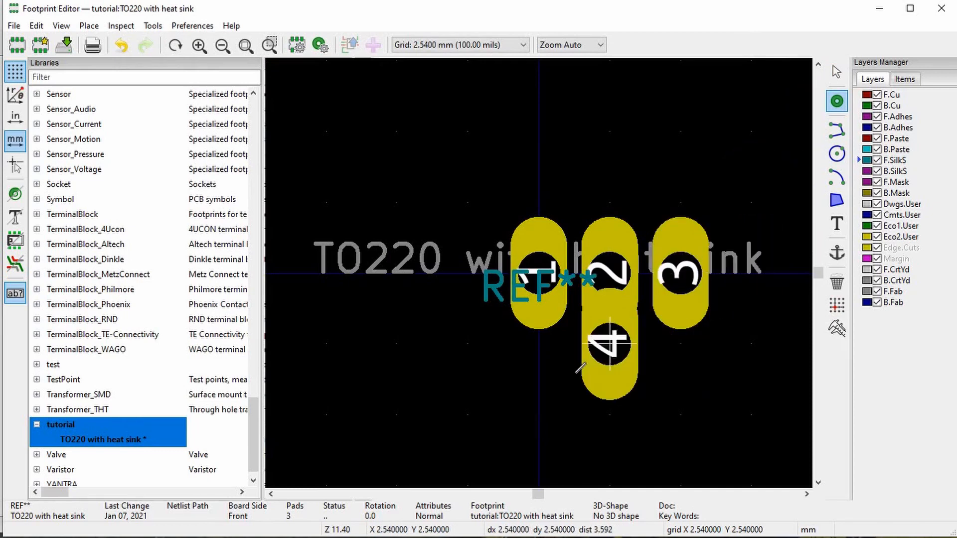
key(Escape)
scroll(610, 344, down, 1)
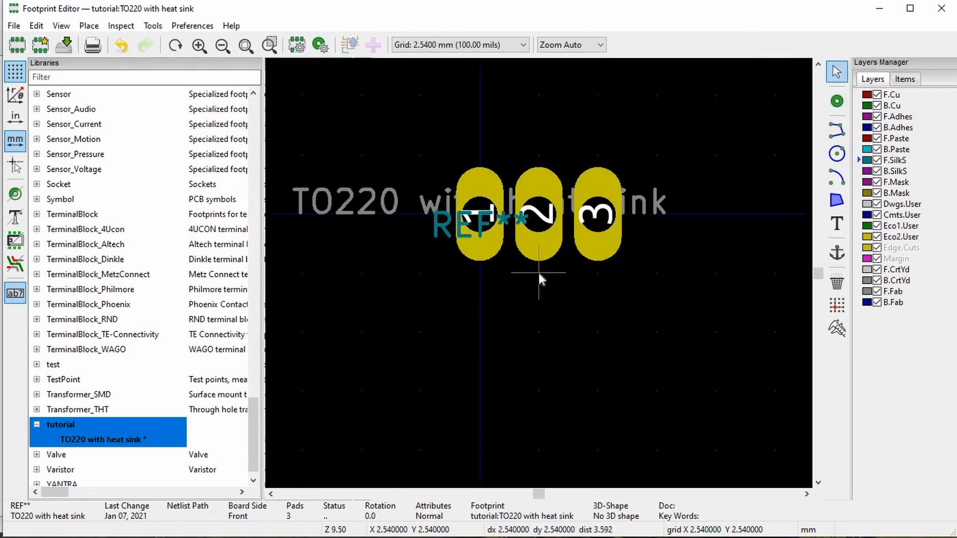
Step: Move the REF** reference text below the pads and the "TO220 with heat sink" value text beneath it
scroll(537, 270, up, 1)
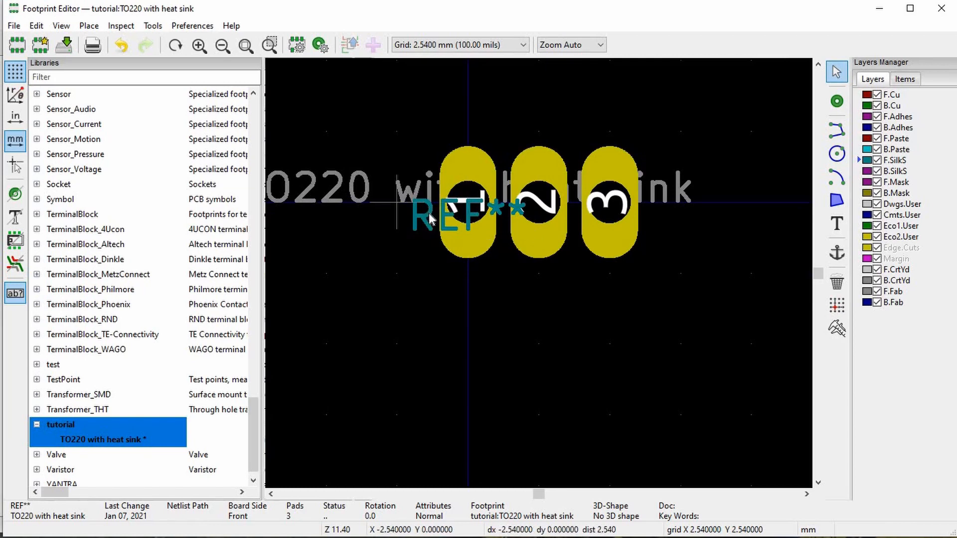
click(469, 219)
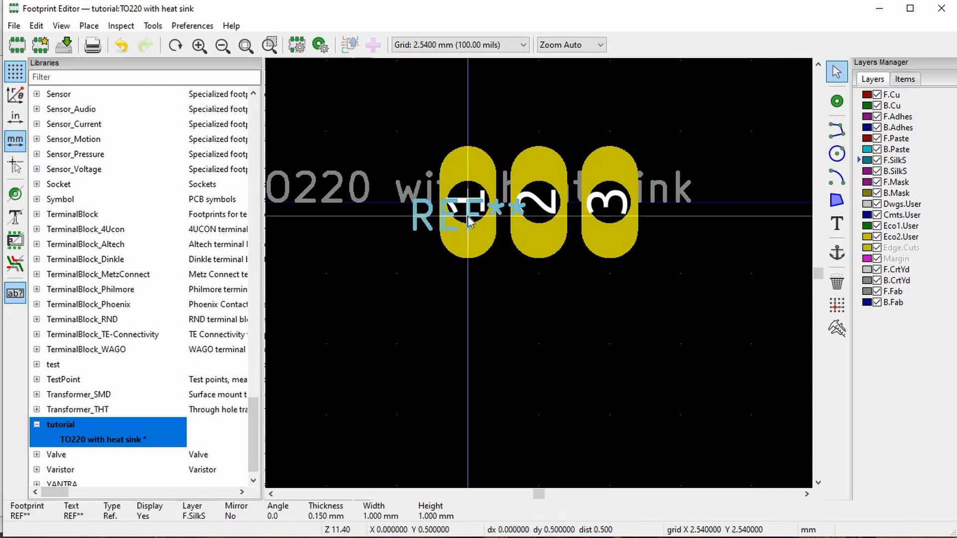
drag(467, 241, 477, 281)
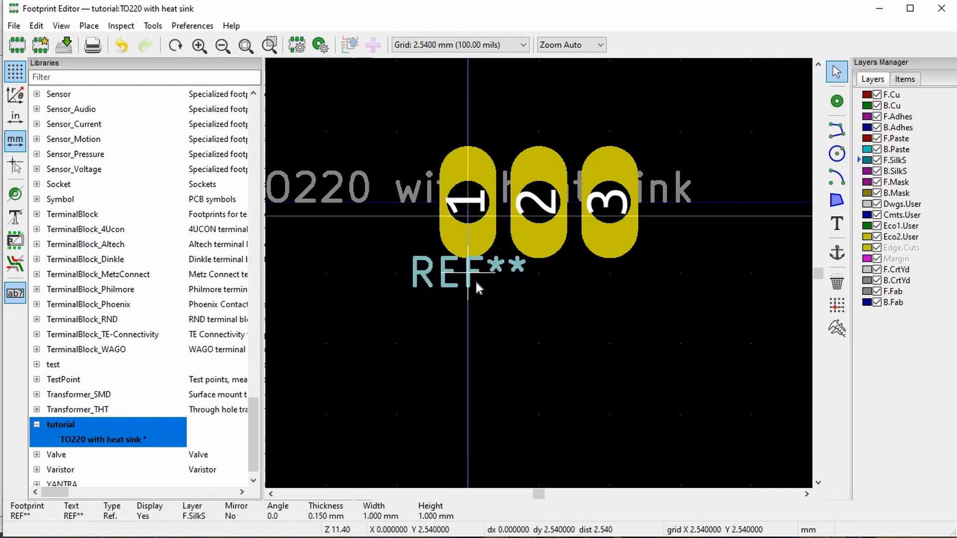
click(480, 309)
scroll(420, 203, down, 1)
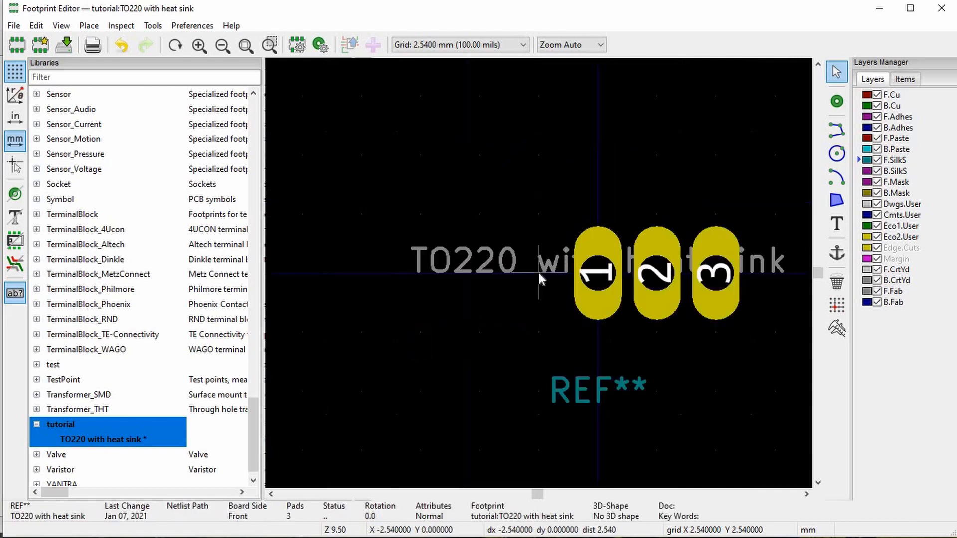
key(m)
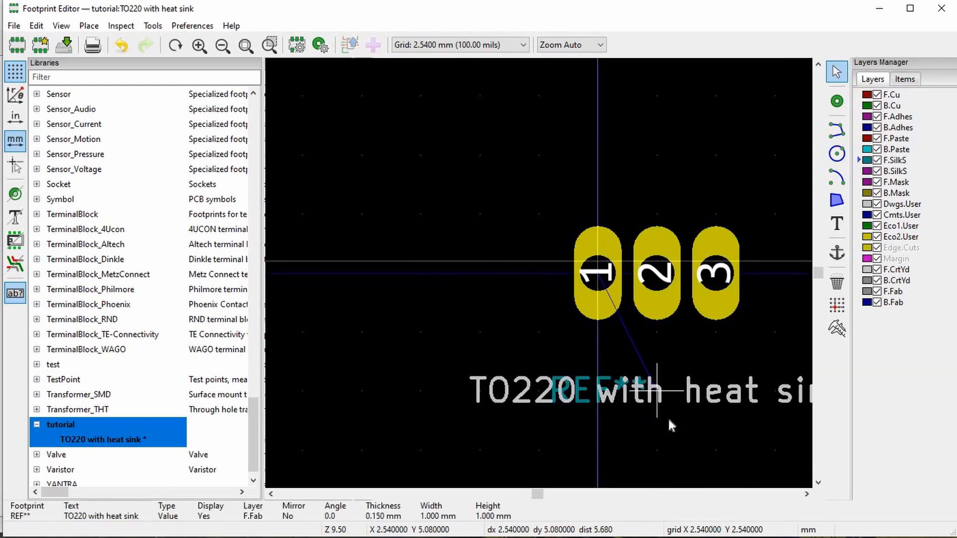
click(668, 419)
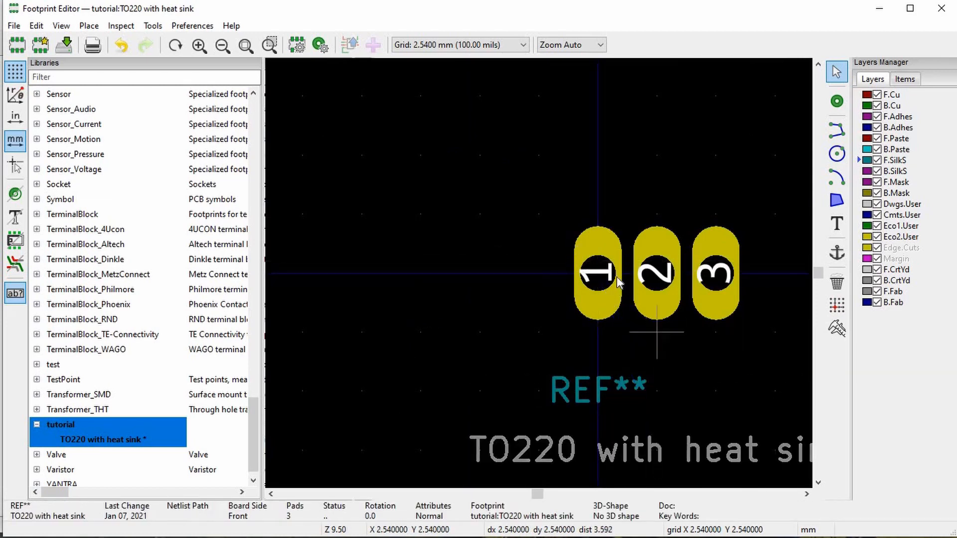
Step: Review pad 1's properties, including the available copper layer options, and keep All copper layers
double_click(599, 299)
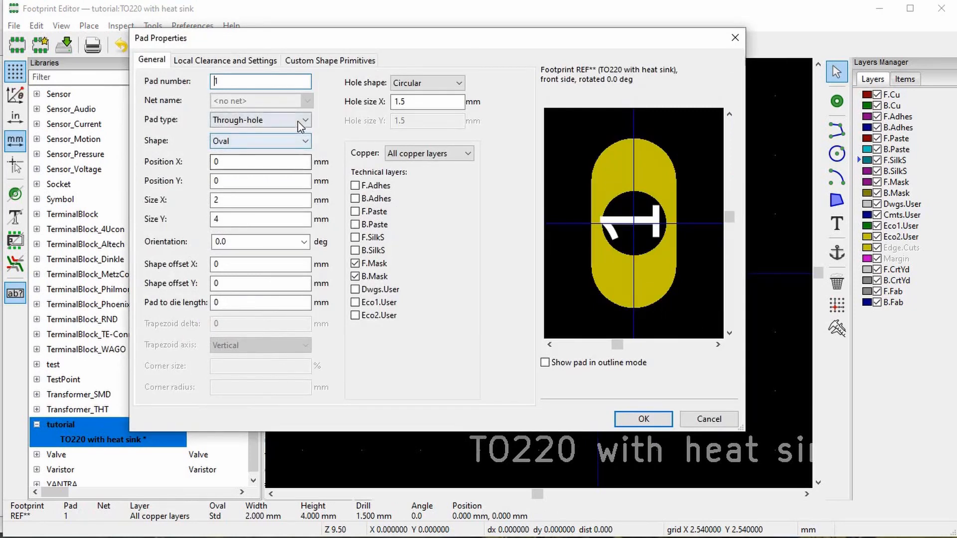
click(643, 419)
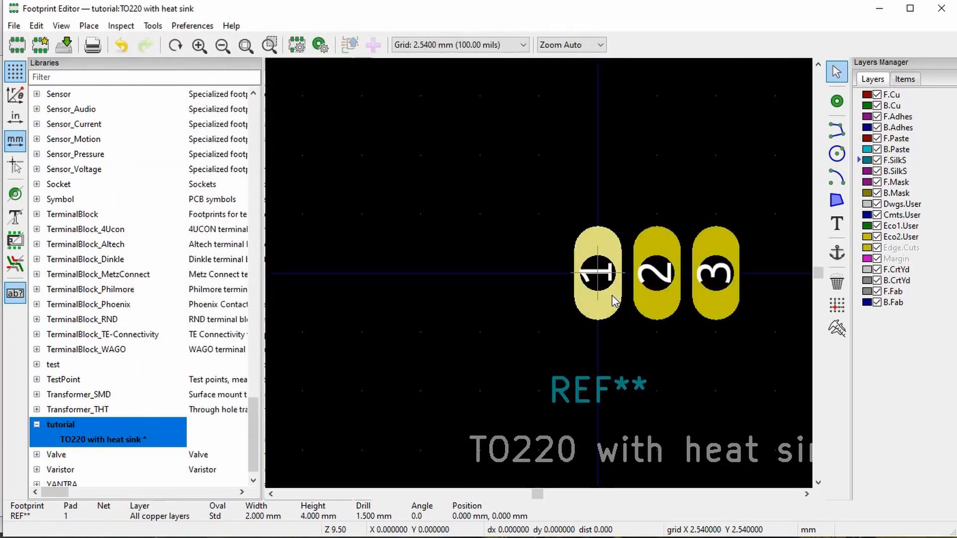
double_click(614, 301)
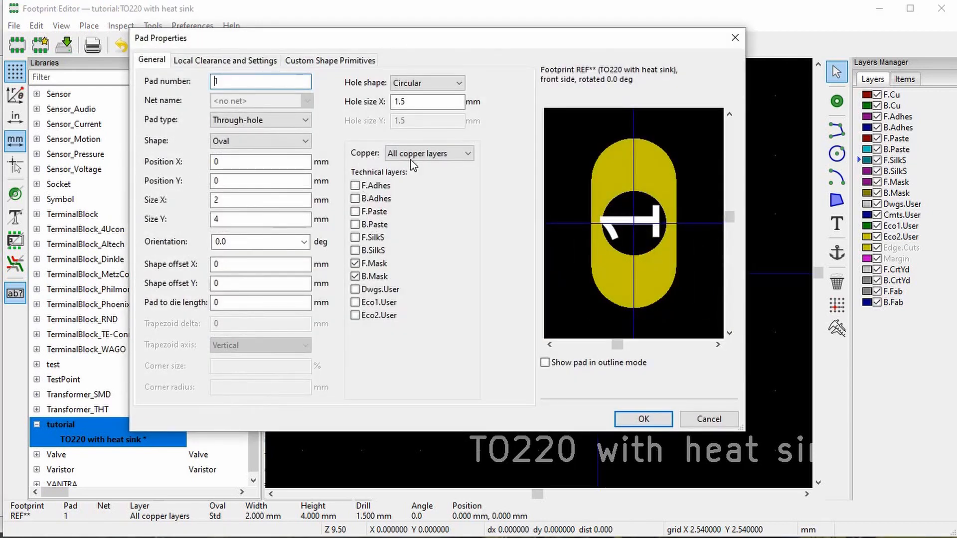
click(411, 159)
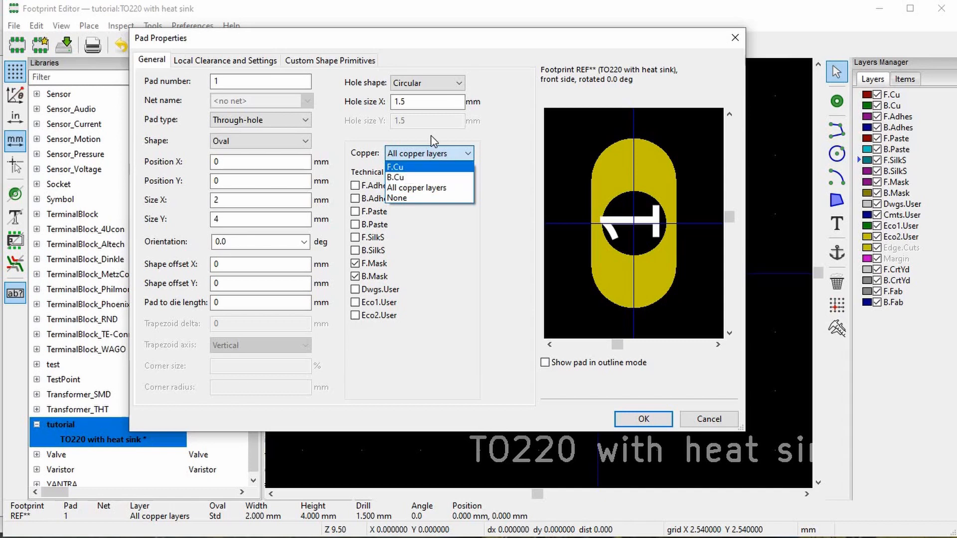
click(423, 153)
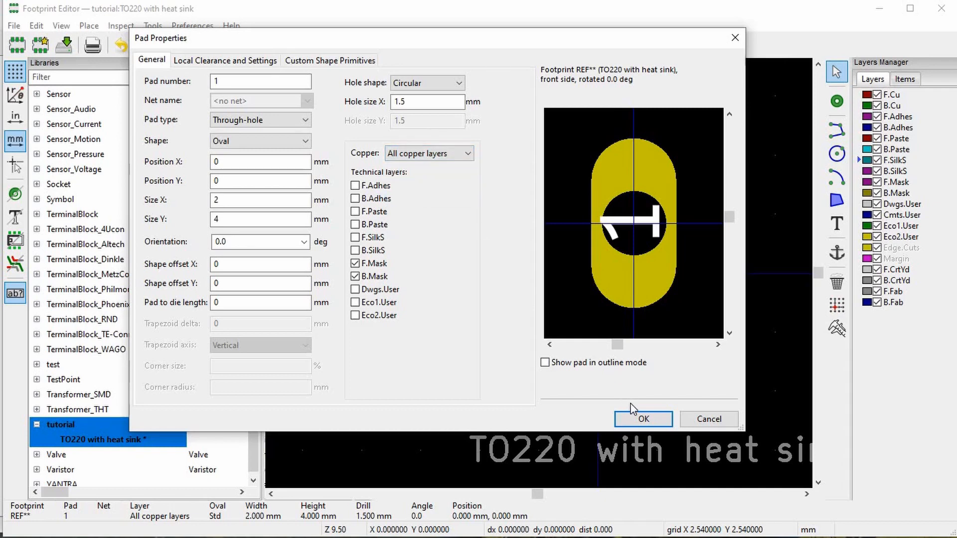
click(638, 417)
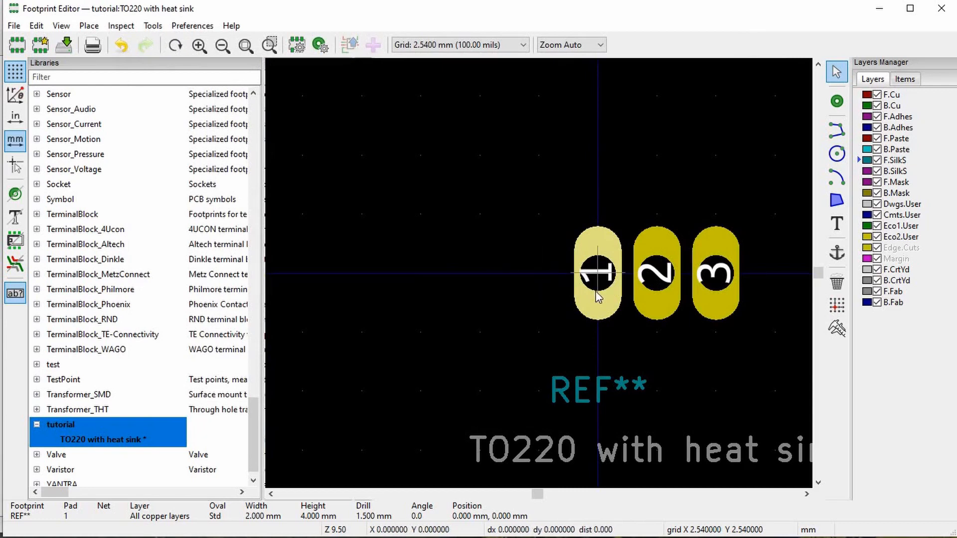
Step: Switch to the datasheet in the browser, check the TO-220 package dimension drawing and return to the Footprint Editor
scroll(536, 273, down, 2)
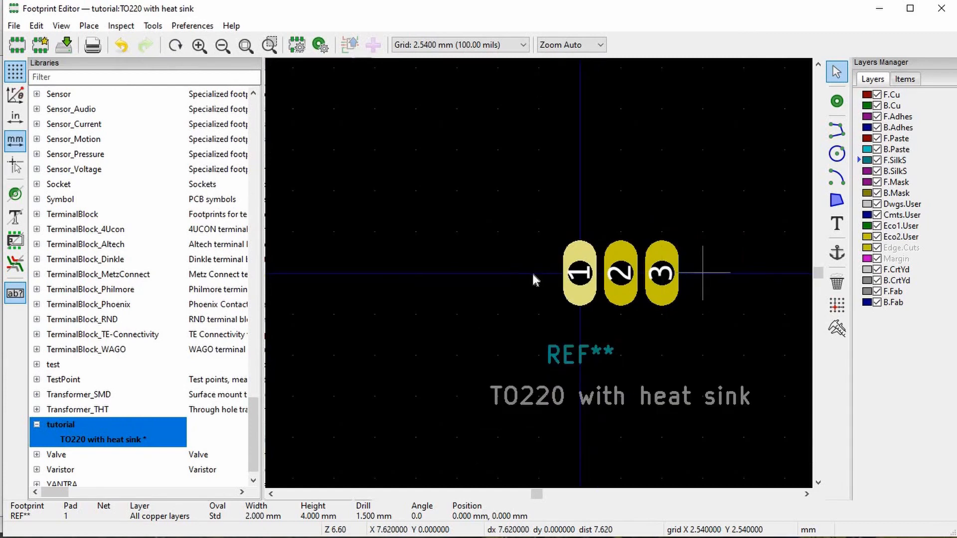
scroll(703, 273, up, 1)
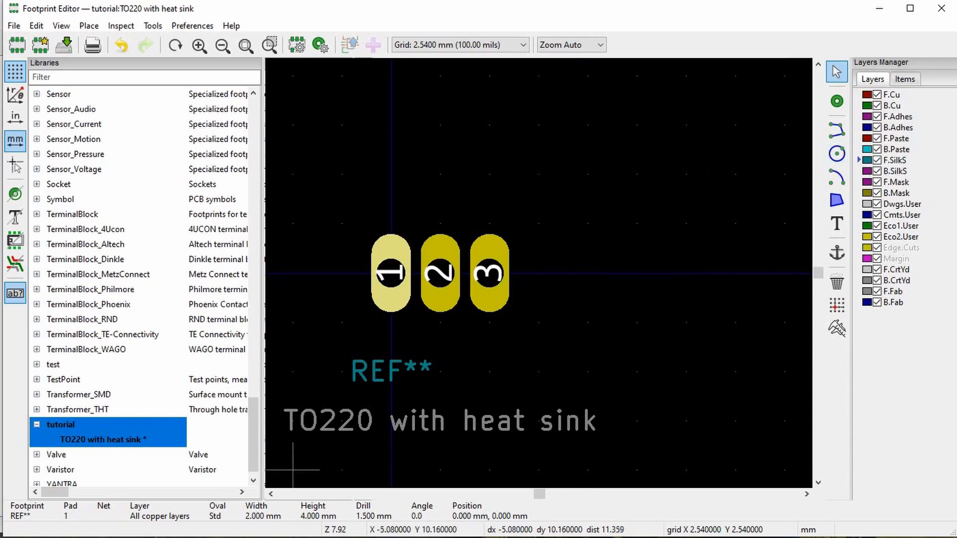
key(alt+Tab)
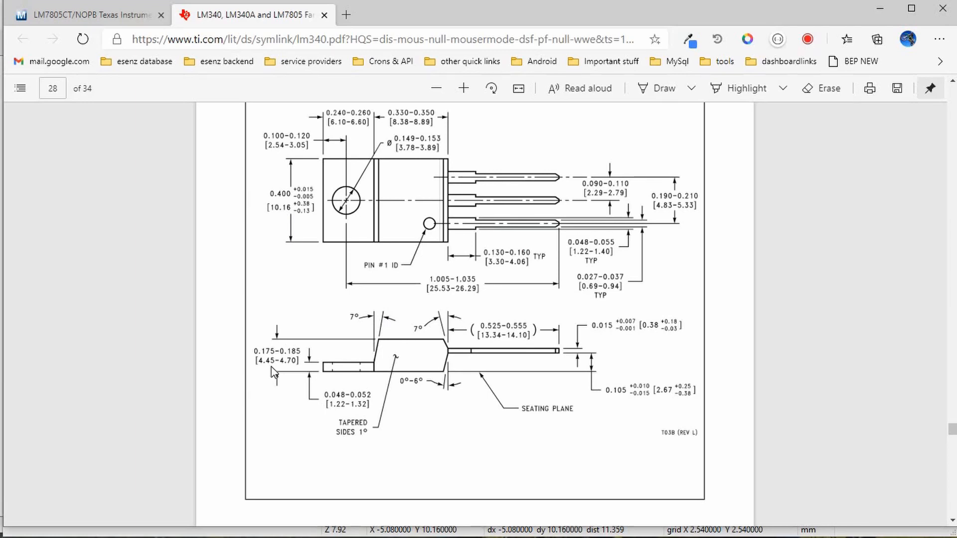
click(880, 12)
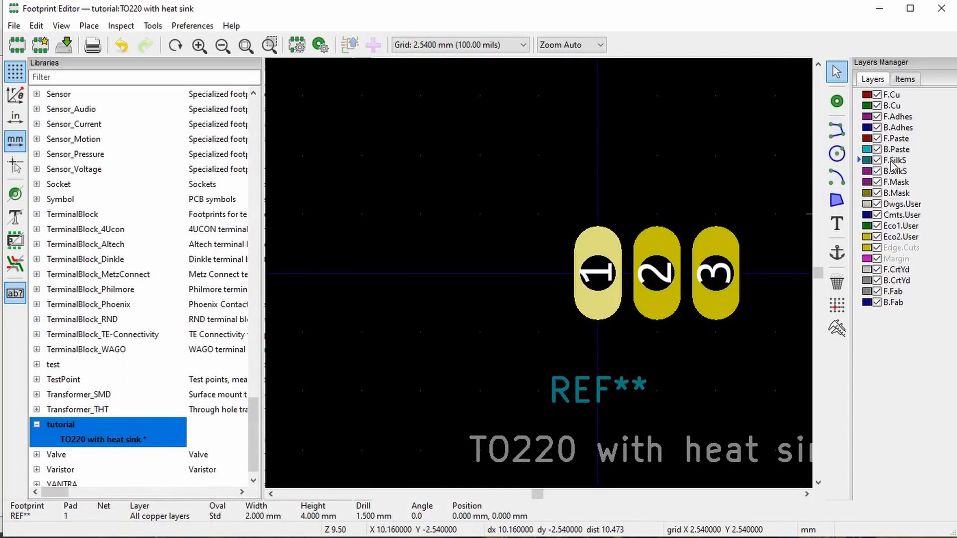
Step: Draw a closed rectangular F.SilkS outline around the three pads, from X -2.54, Y -2.54 mm to X 7.62, Y 2.54 mm
click(837, 130)
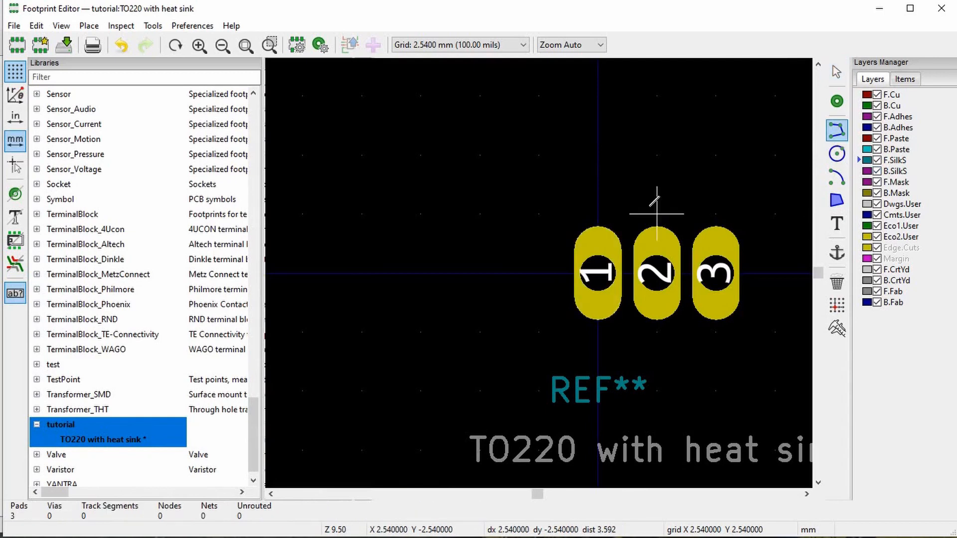
click(657, 214)
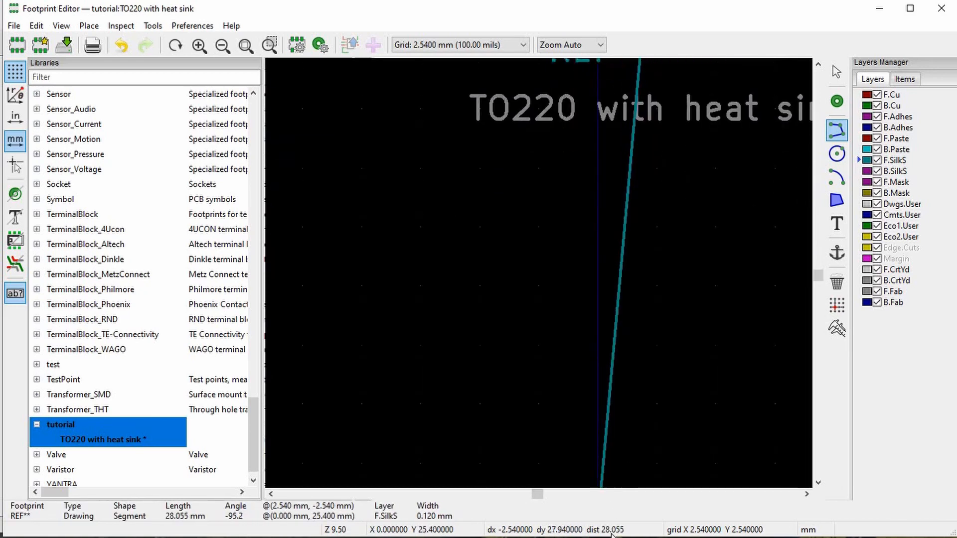
scroll(539, 271, down, 5)
scroll(527, 156, up, 4)
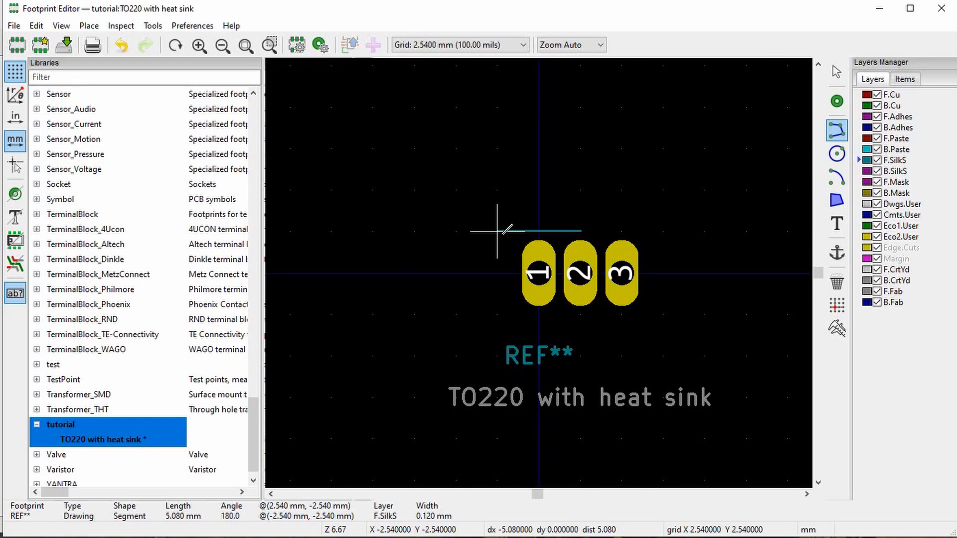
click(497, 231)
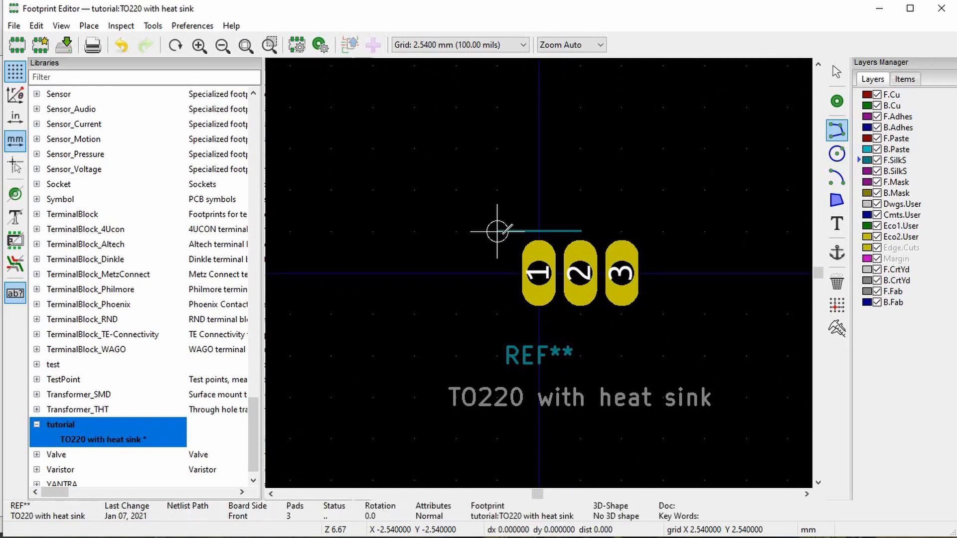
click(497, 315)
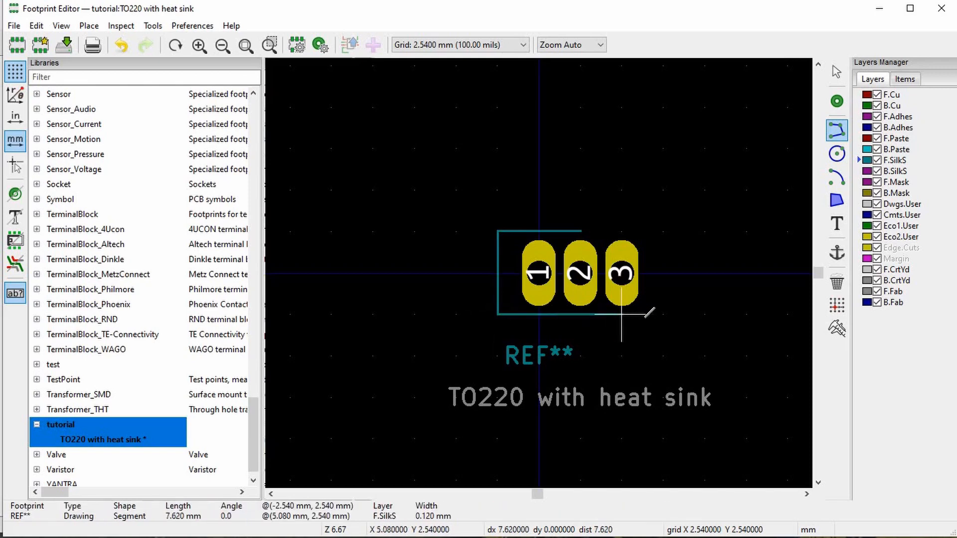
click(663, 315)
click(664, 231)
click(580, 230)
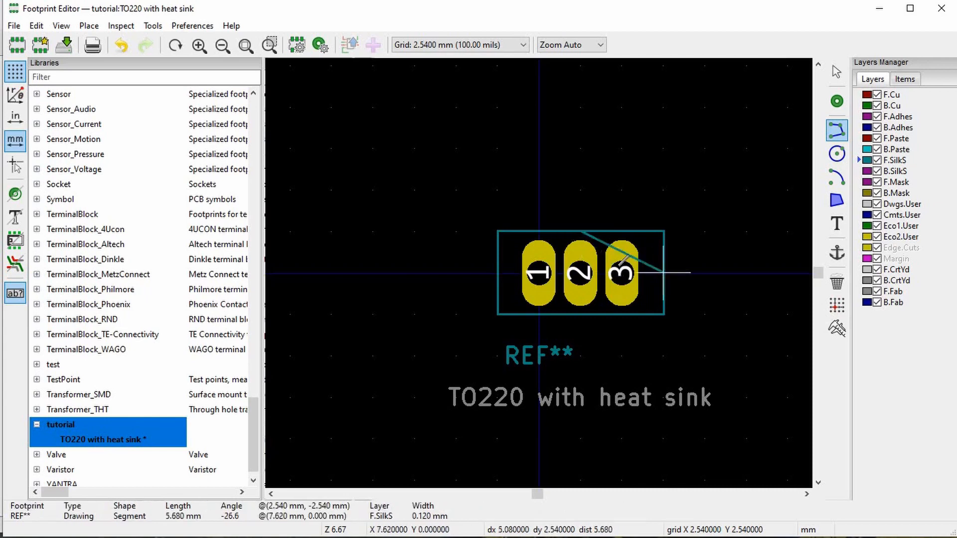
scroll(581, 230, up, 3)
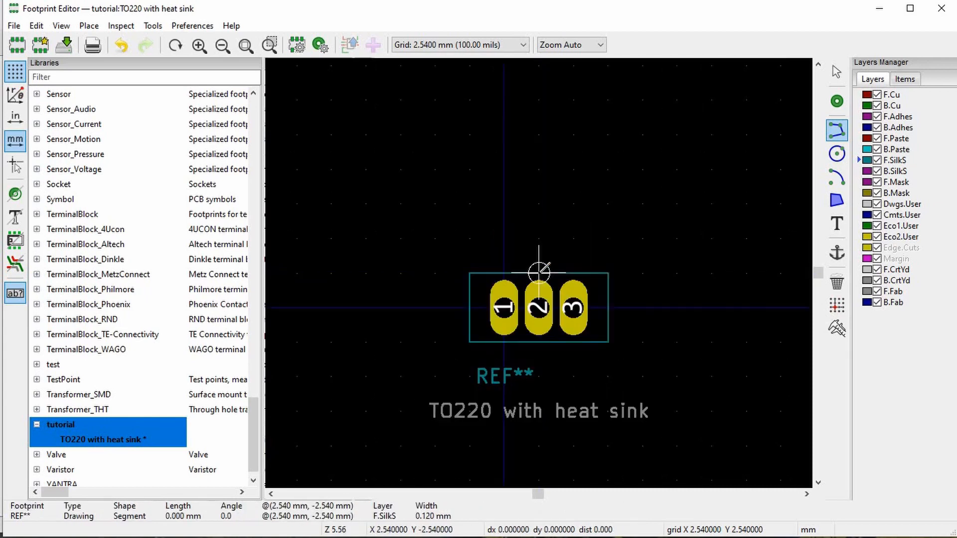
scroll(539, 272, down, 1)
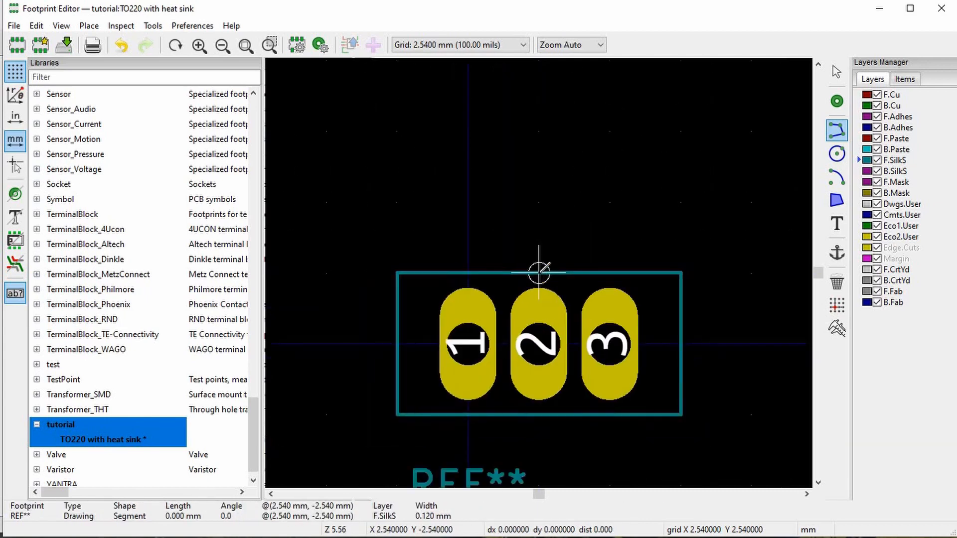
key(Escape)
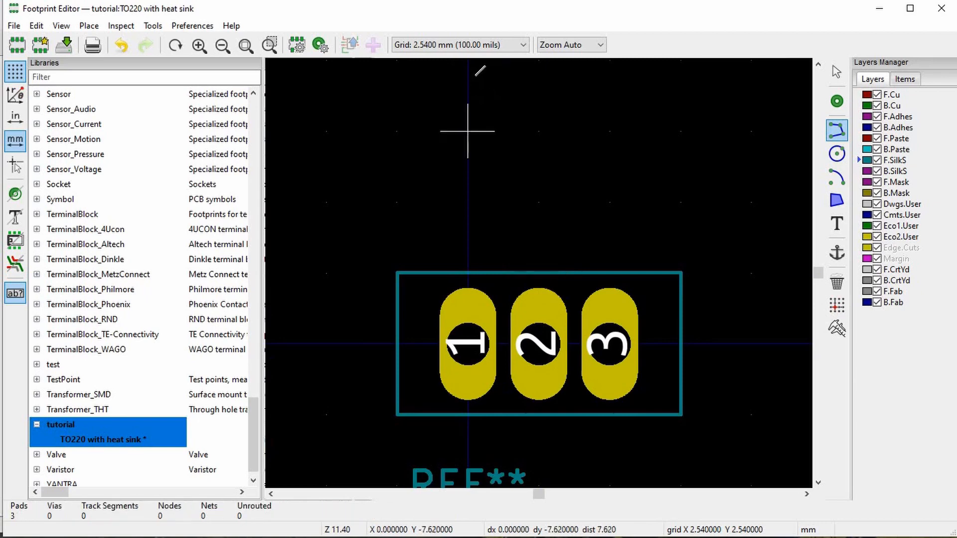
Step: Set the grid to 1.0000 mm and try to draw a silkscreen line from the outline's upper corner near pad 1
click(471, 45)
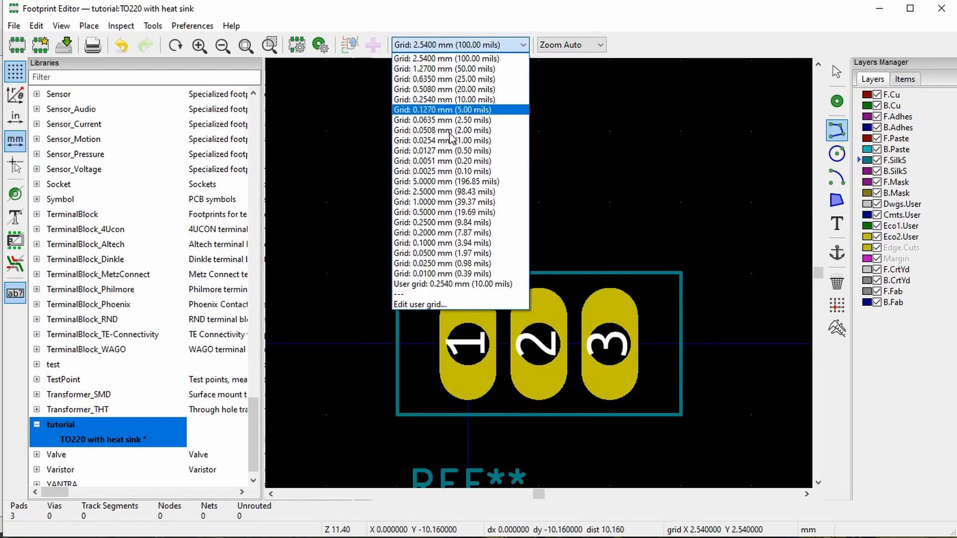
click(433, 202)
scroll(397, 273, up, 1)
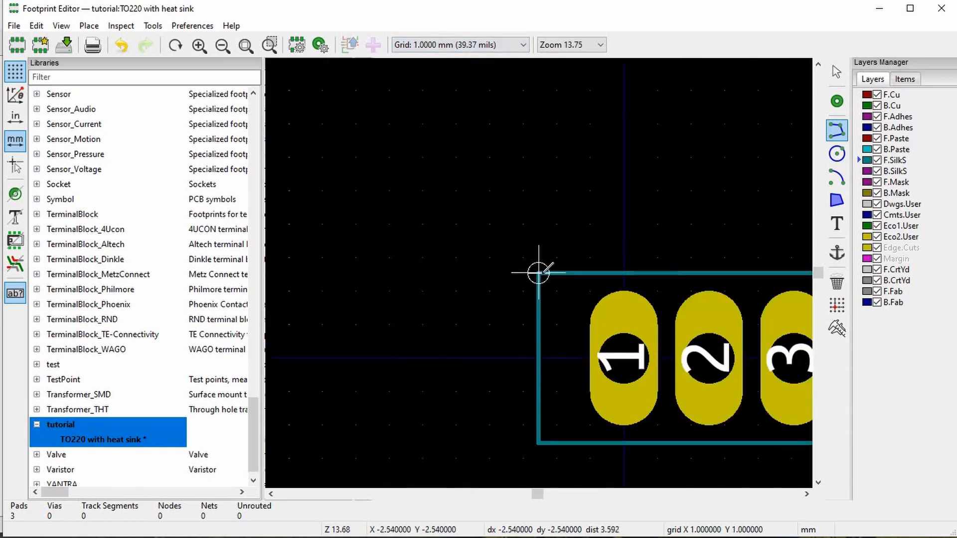
click(538, 273)
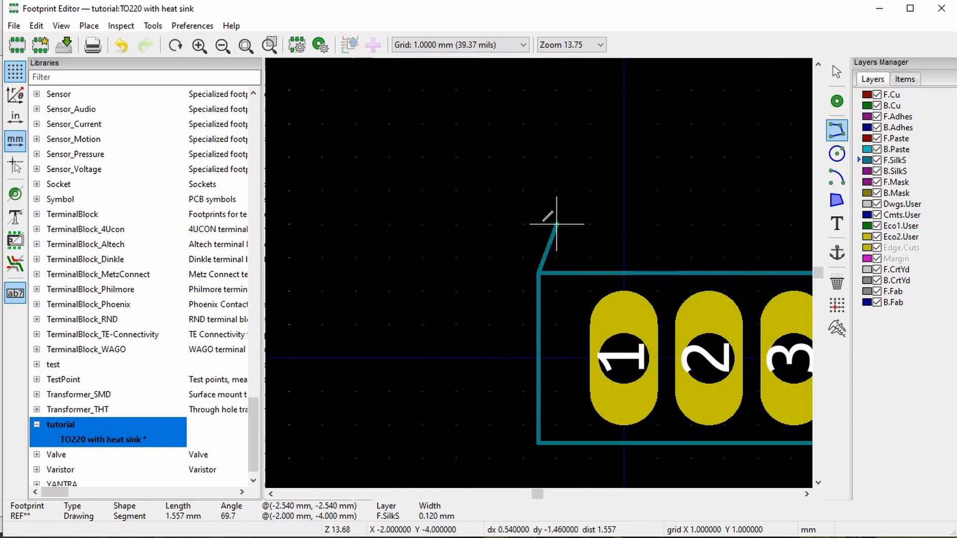
key(Escape)
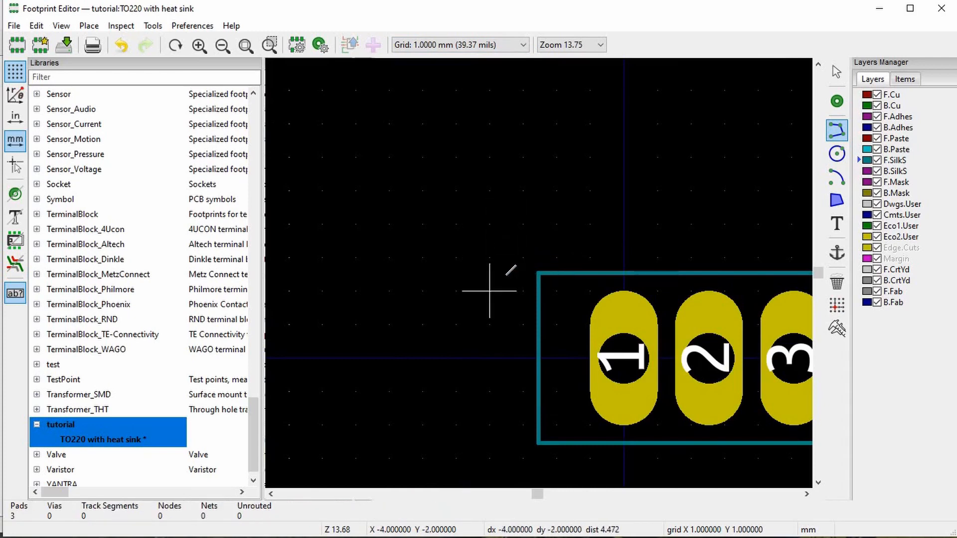
scroll(490, 291, down, 3)
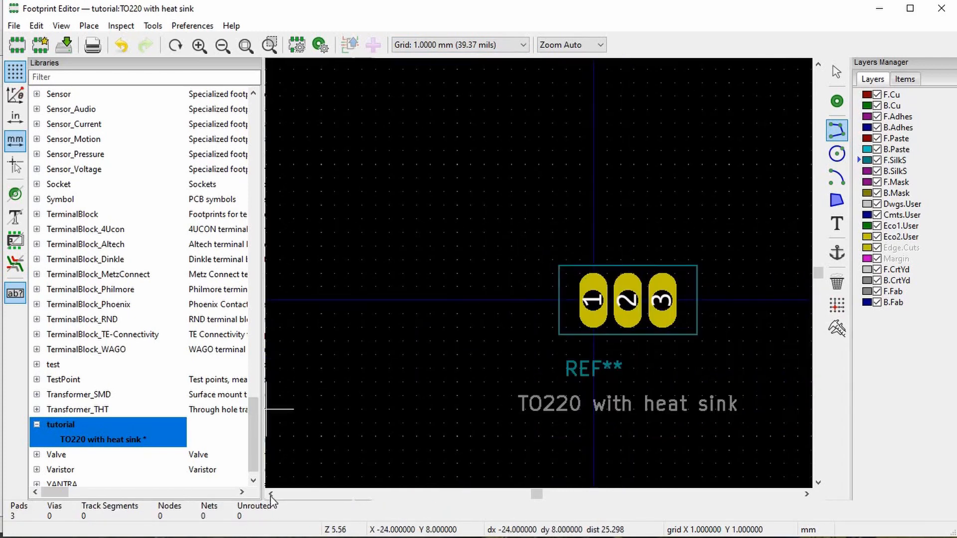
Step: Switch to the browser and search the web for "to220 heatsink" in a new tab
key(alt+Tab)
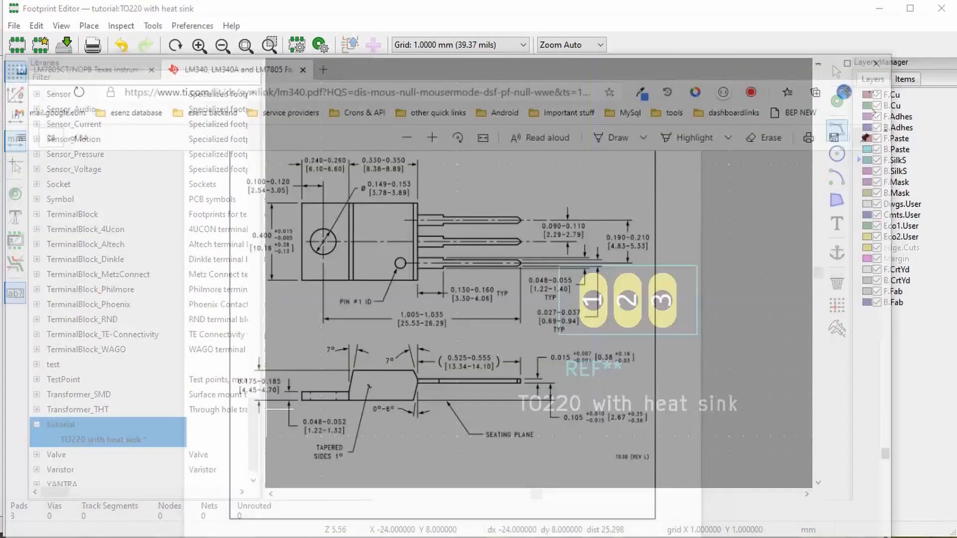
click(345, 18)
text(t)
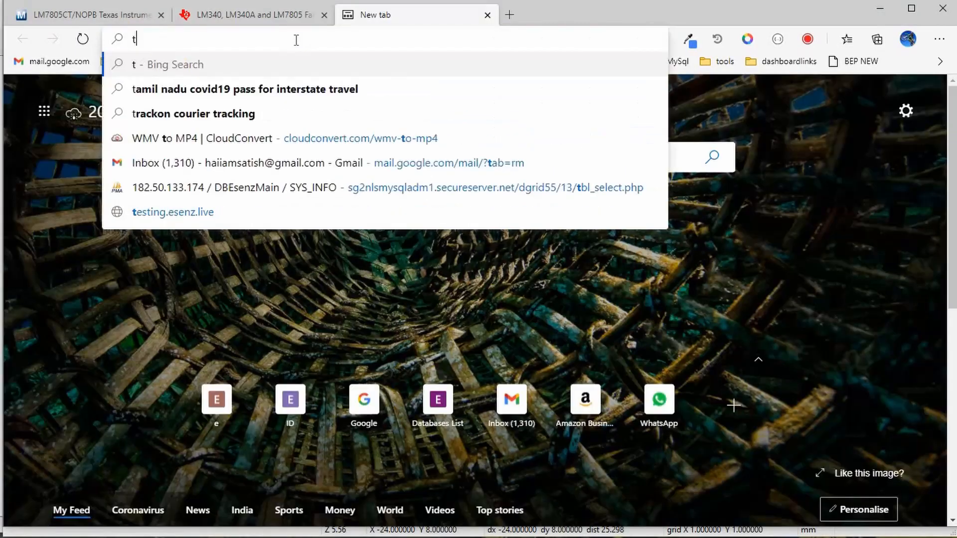
text(o220 hea)
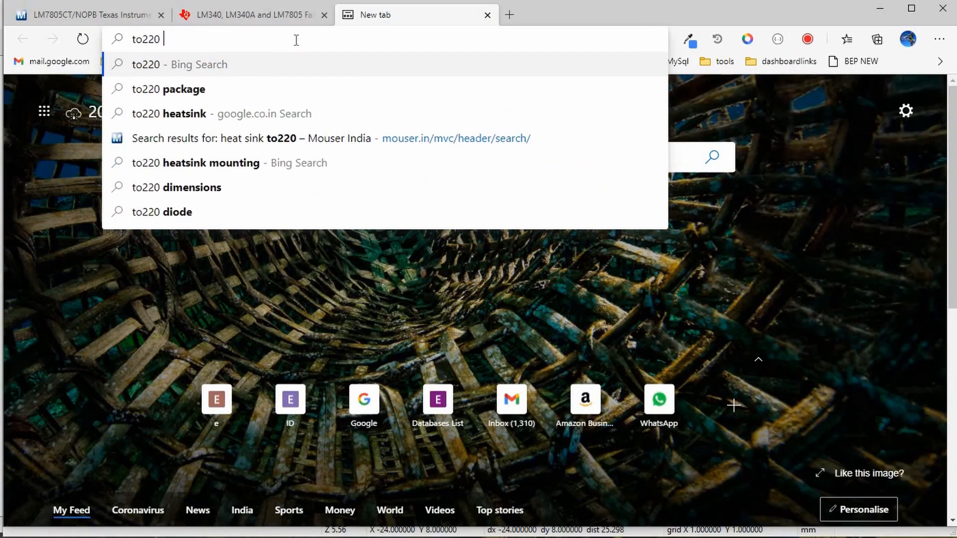
key(Down)
key(Down)
key(Return)
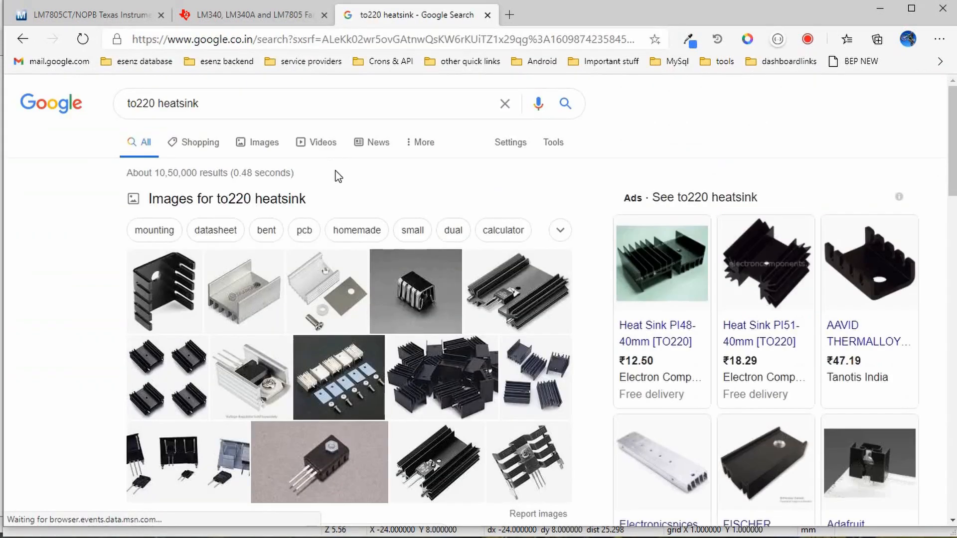
Step: Look through the web results and the image results for TO-220 heatsinks
scroll(340, 188, down, 3)
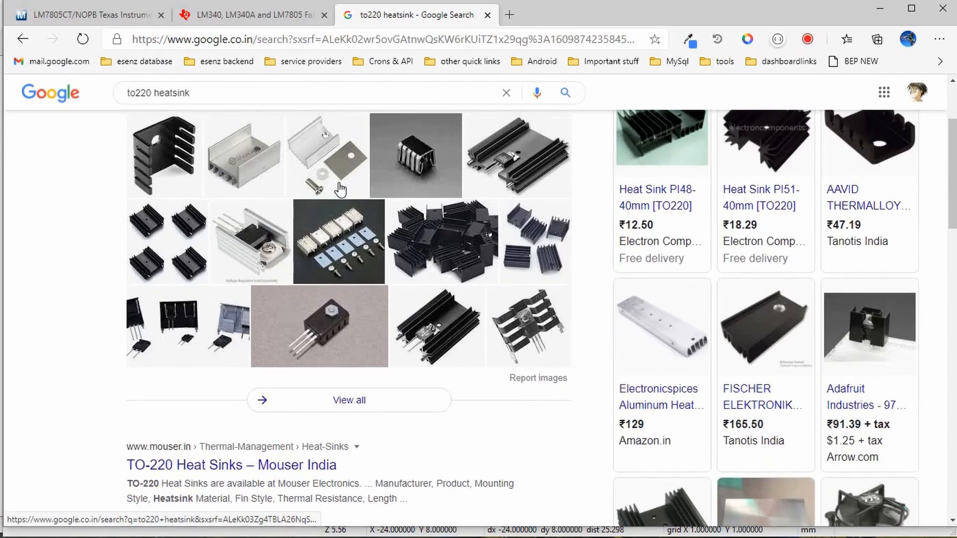
scroll(341, 189, down, 3)
scroll(340, 206, up, 3)
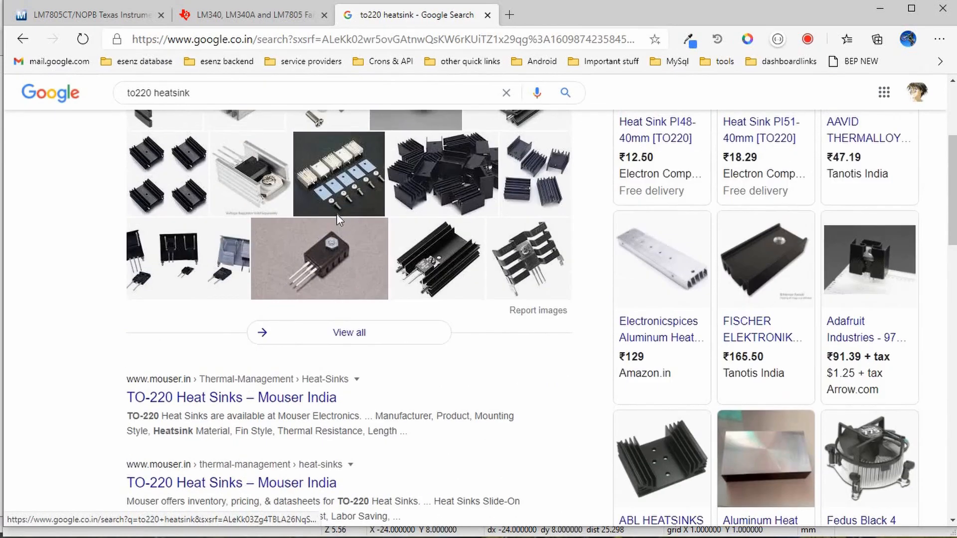
scroll(268, 295, up, 3)
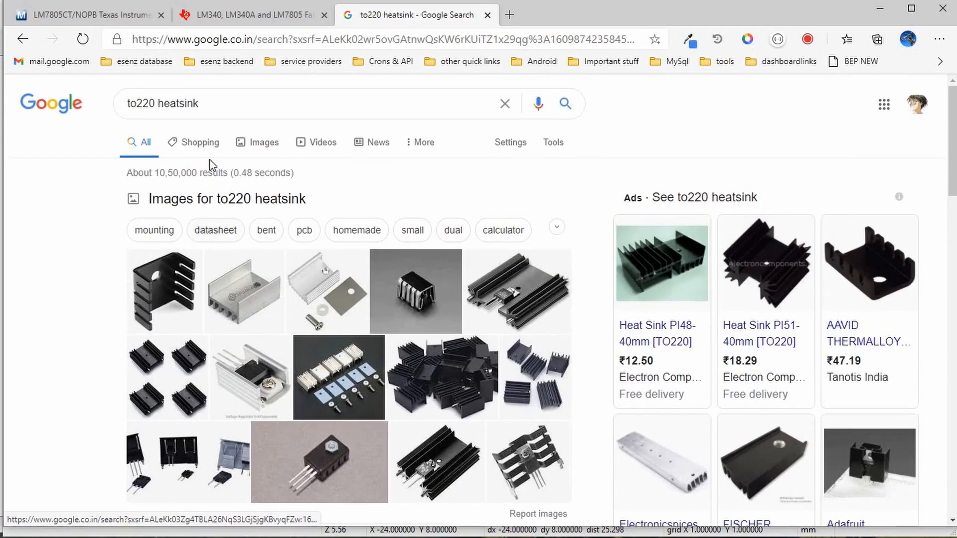
click(255, 143)
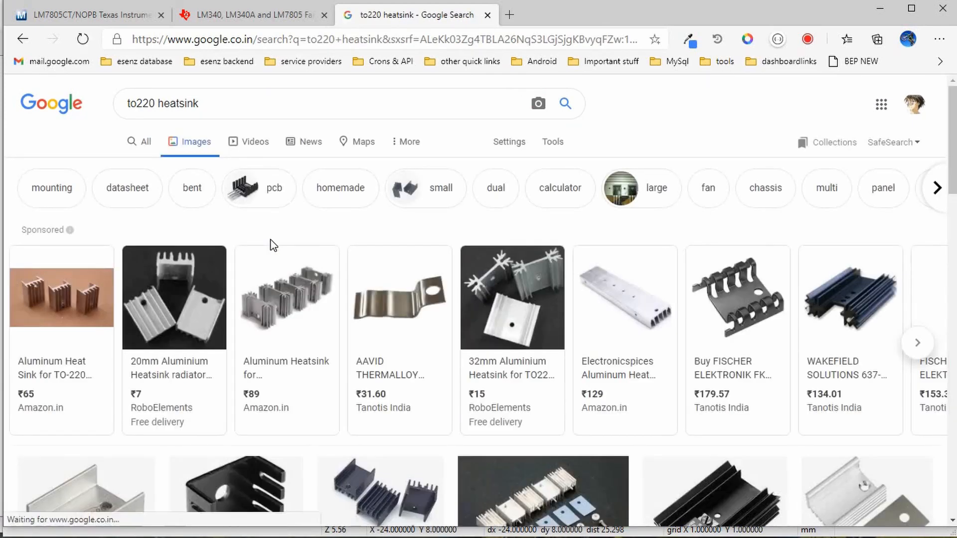
scroll(274, 245, down, 4)
scroll(273, 244, down, 3)
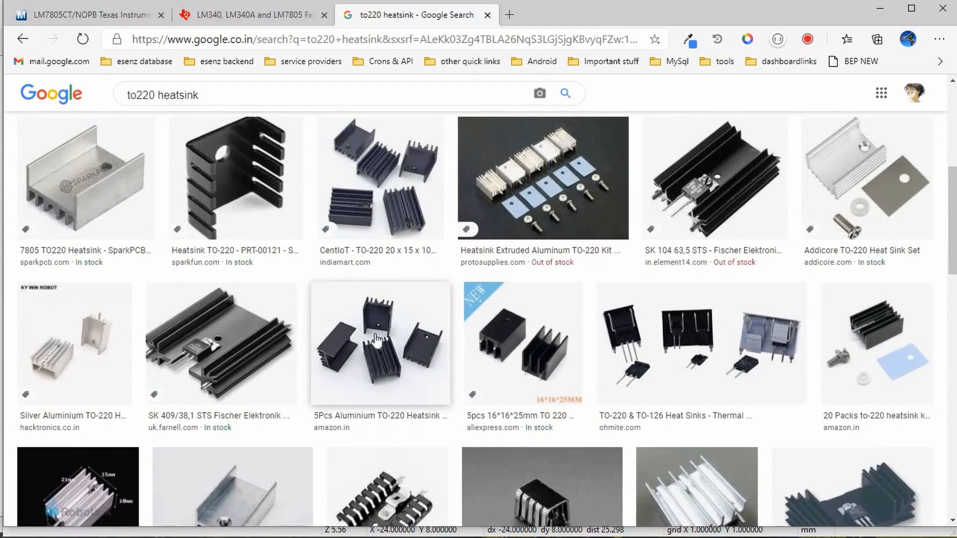
Step: Open the CentIoT TO-220 20 x 15 x 10MM heatsink listing, check its size specification and return to the Footprint Editor
click(368, 228)
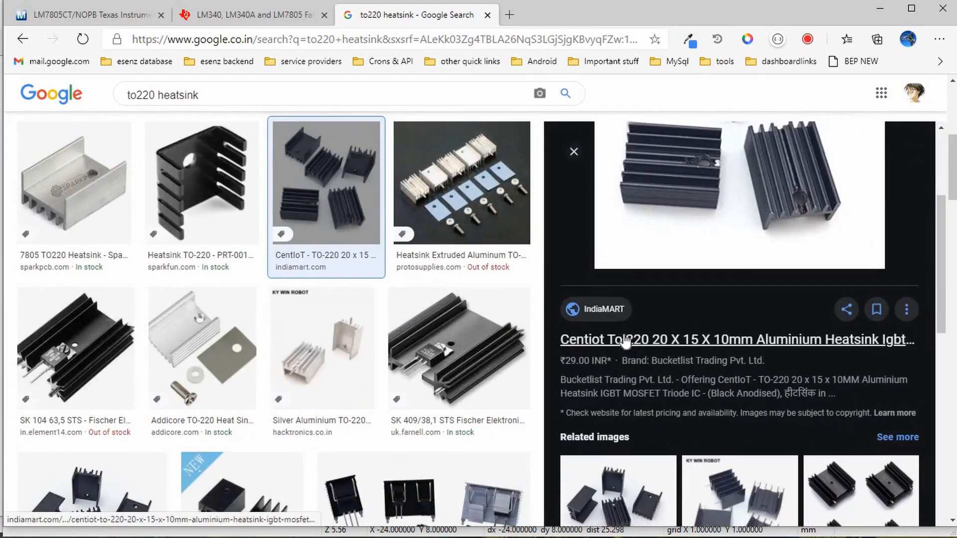
click(631, 343)
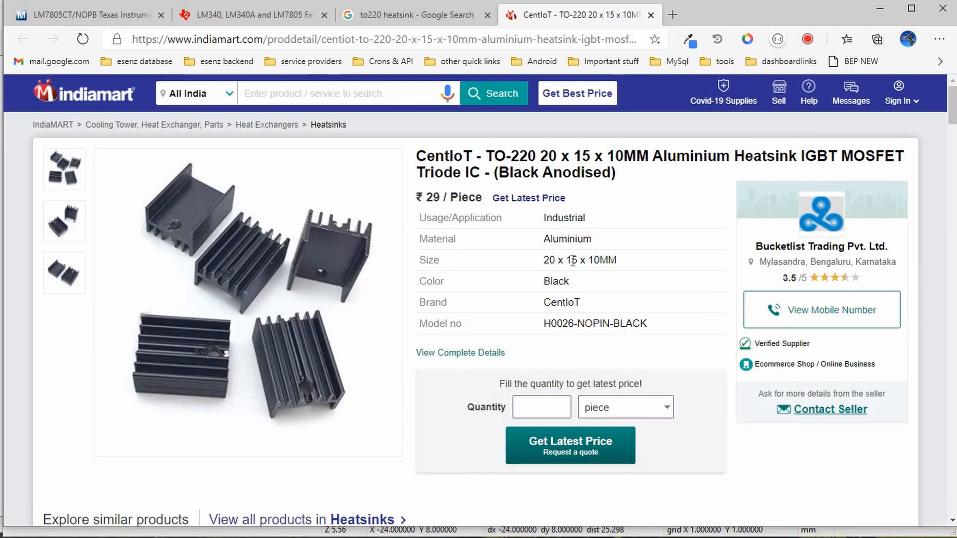
drag(589, 259, 612, 259)
click(215, 537)
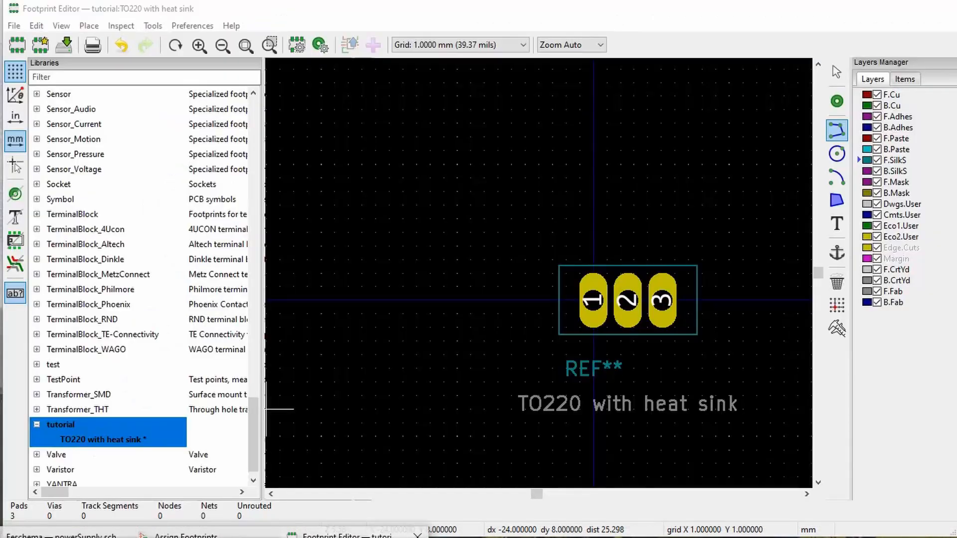
click(355, 537)
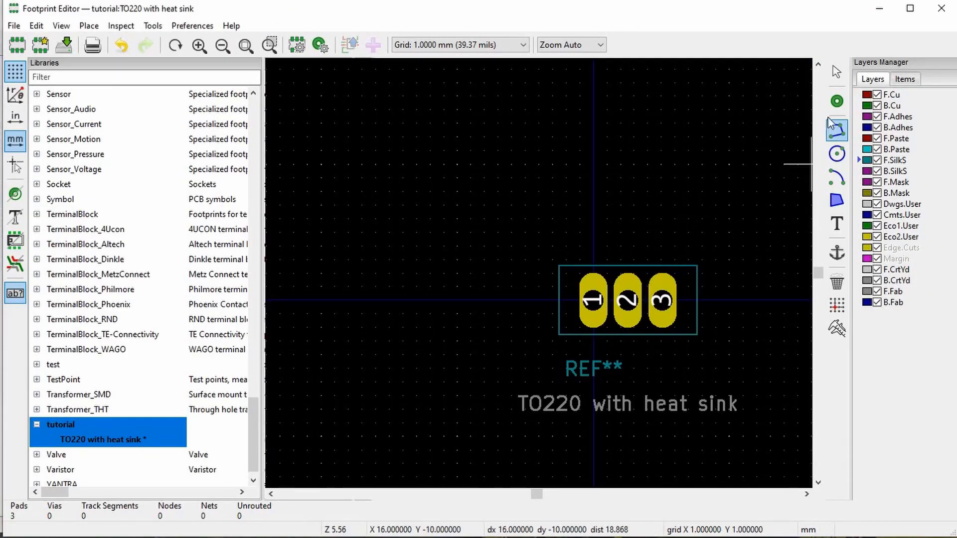
click(836, 130)
scroll(543, 265, up, 3)
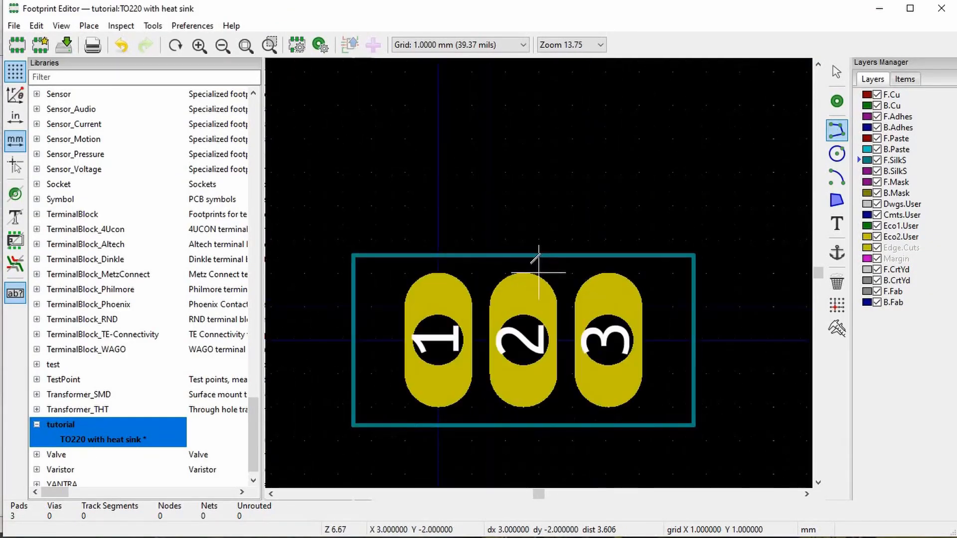
click(523, 255)
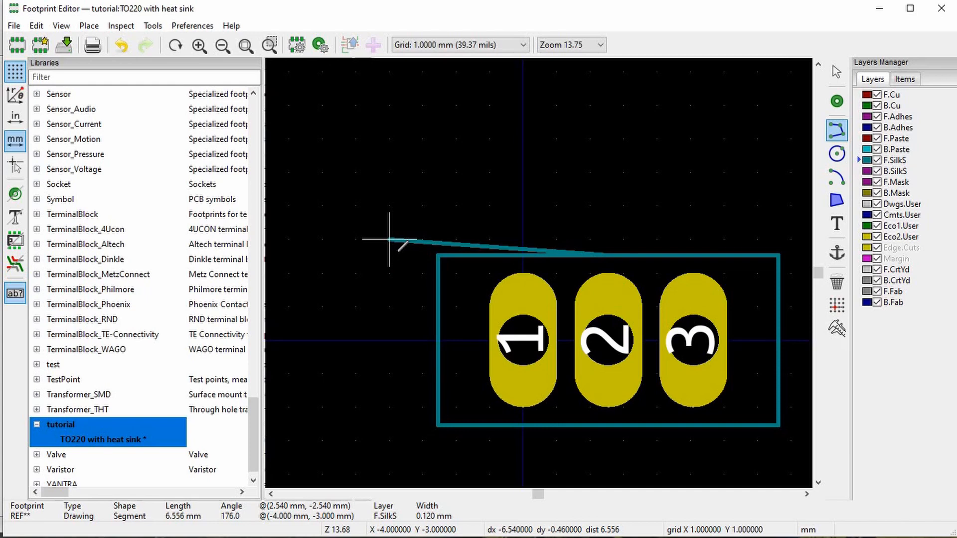
key(Escape)
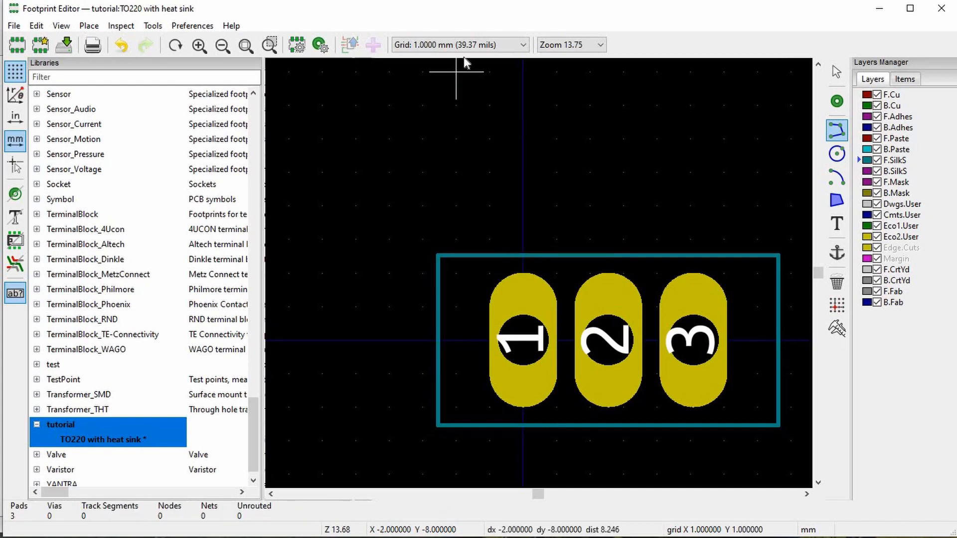
Step: Set the grid to 2.5400 mm and draw a silkscreen line from the package's upper edge above pad 2 to X -7.62, Y -2.54 mm
click(463, 48)
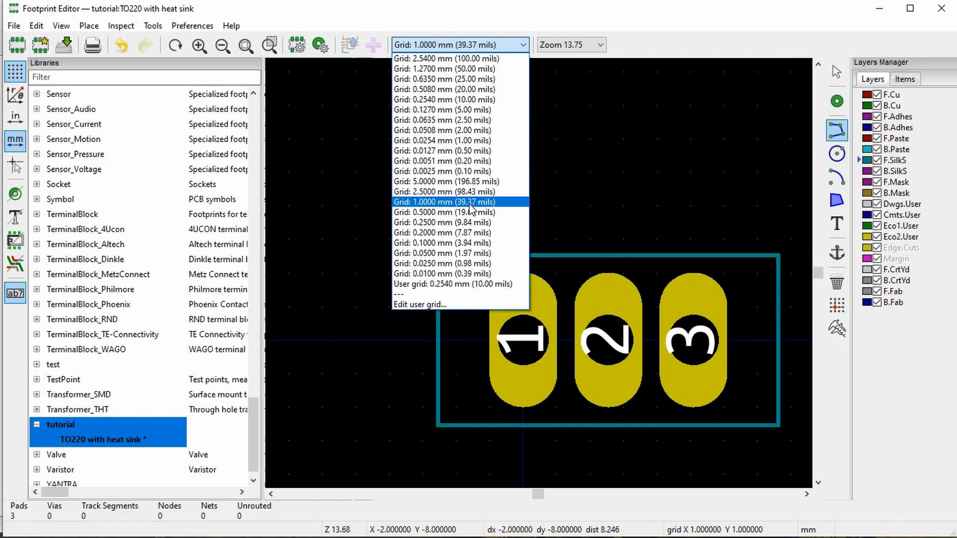
click(435, 59)
click(835, 130)
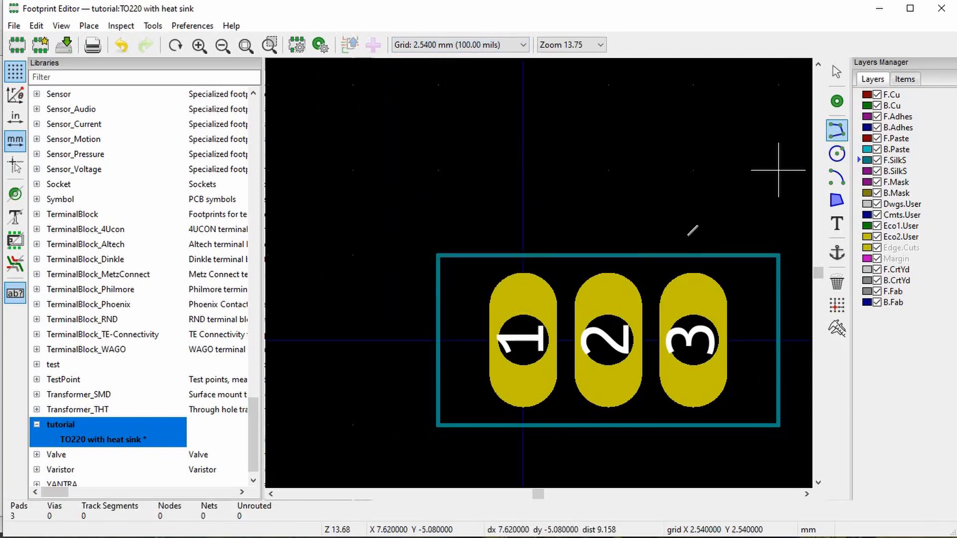
click(608, 255)
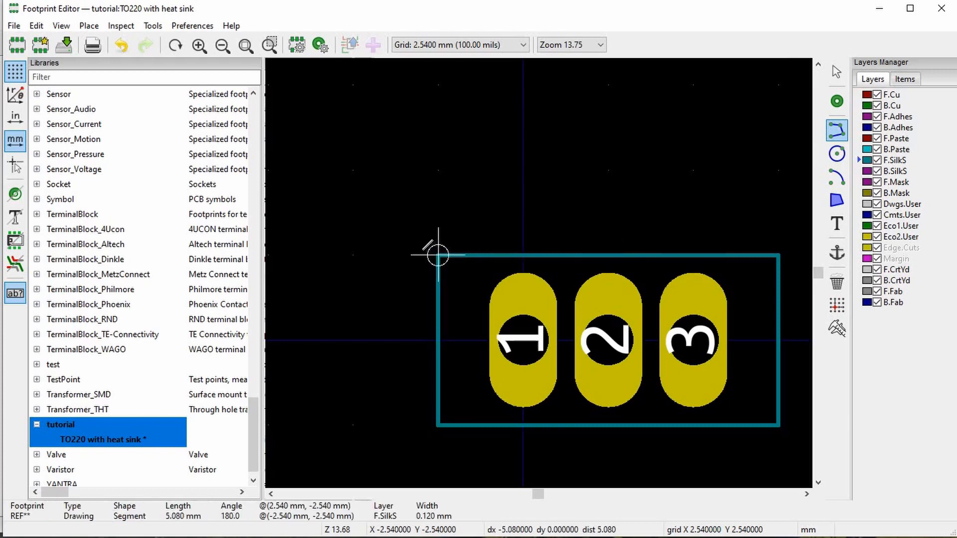
scroll(353, 256, down, 1)
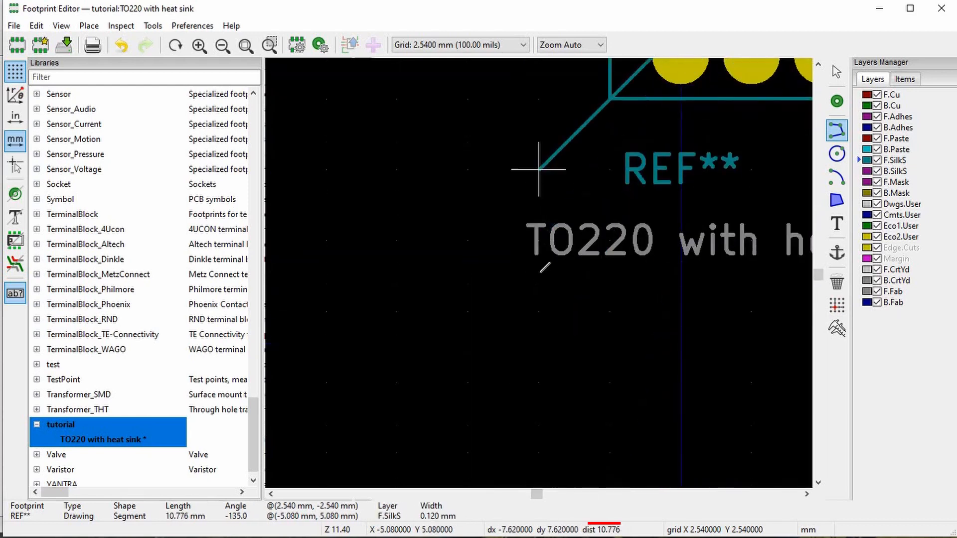
scroll(540, 245, down, 1)
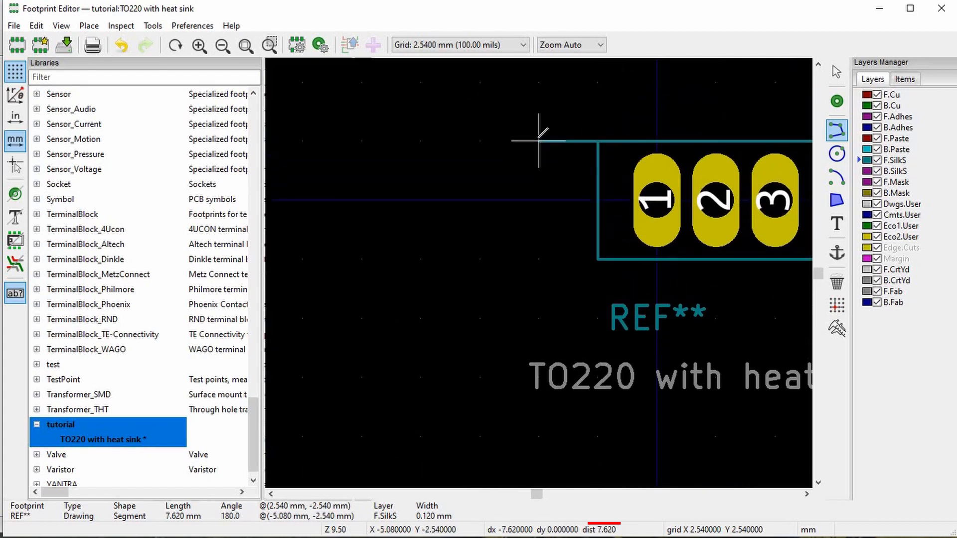
click(481, 141)
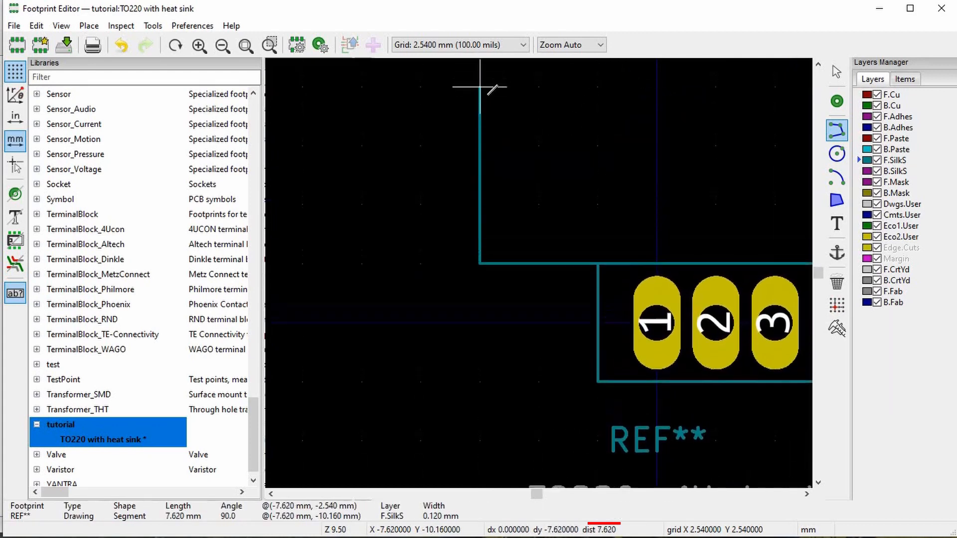
Step: Recheck the heatsink's size on the browser listing, dismiss the supplier pop-up and return to the Footprint Editor
scroll(486, 89, down, 1)
key(alt+Tab)
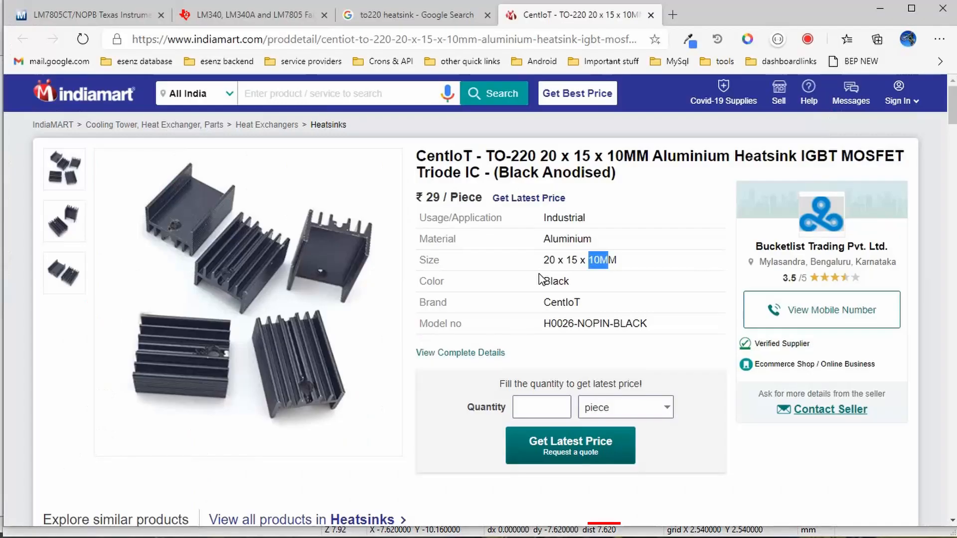
key(alt+Tab)
key(alt+Tab)
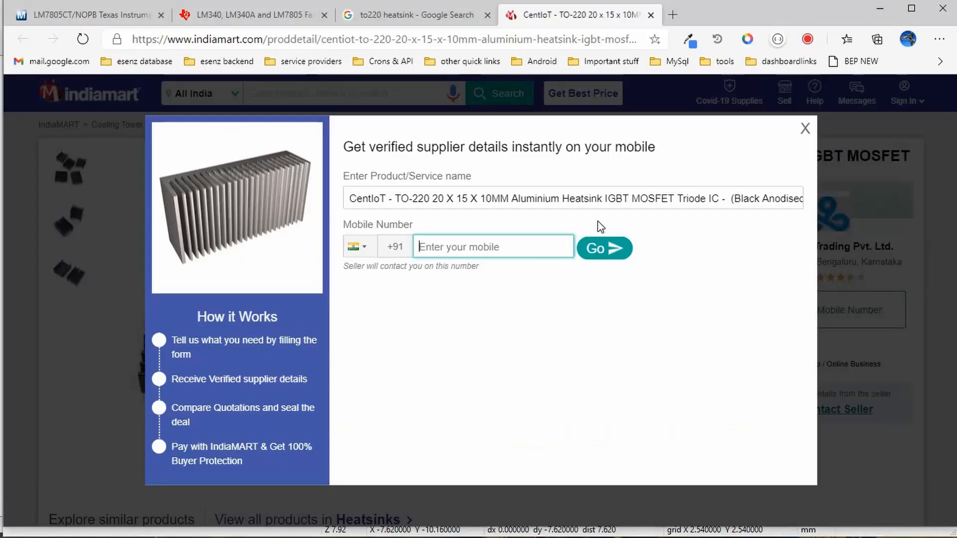
click(803, 133)
key(alt+Tab)
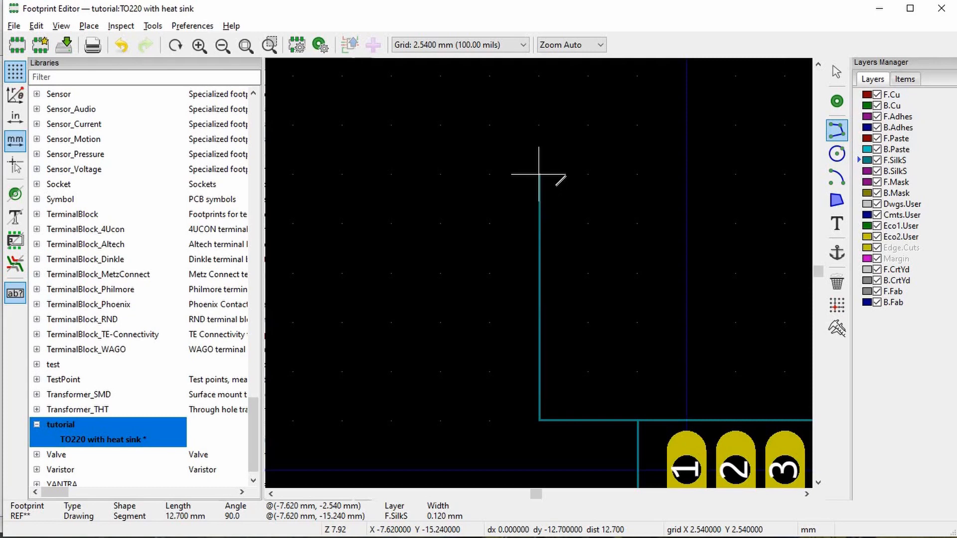
Step: Complete the rectangular heatsink outline on the silkscreen above the package, about 20.32 mm wide and 15.24 mm high, joining the package's upper corner near pad 3
click(539, 125)
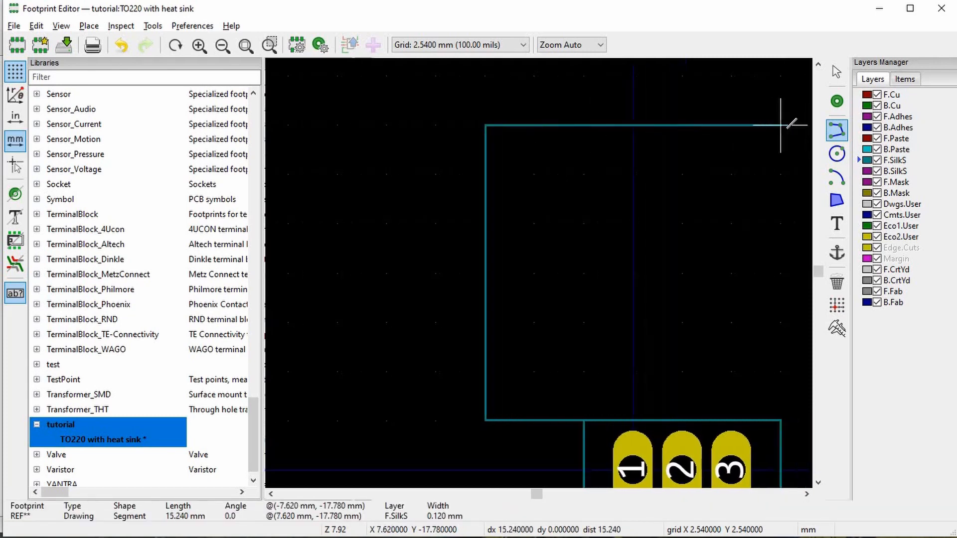
click(743, 125)
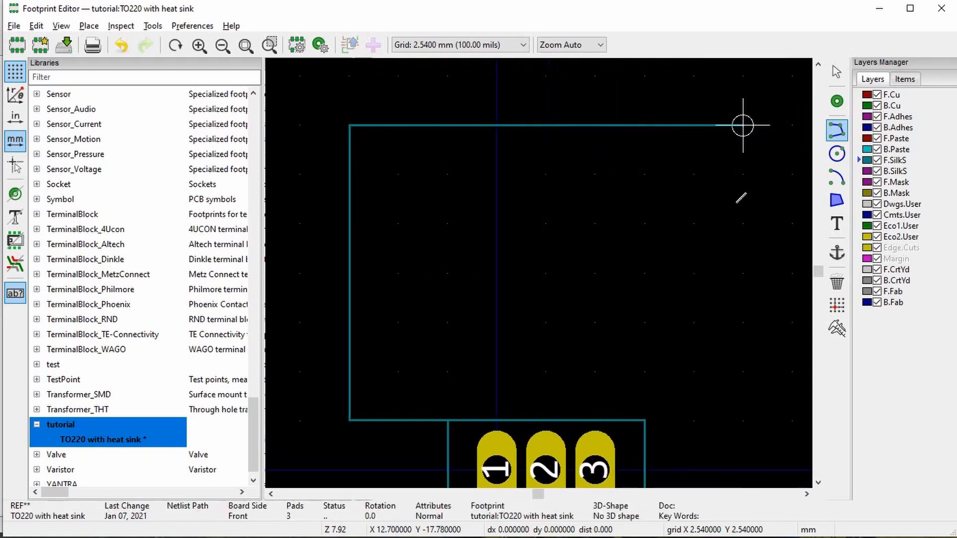
click(744, 421)
click(645, 420)
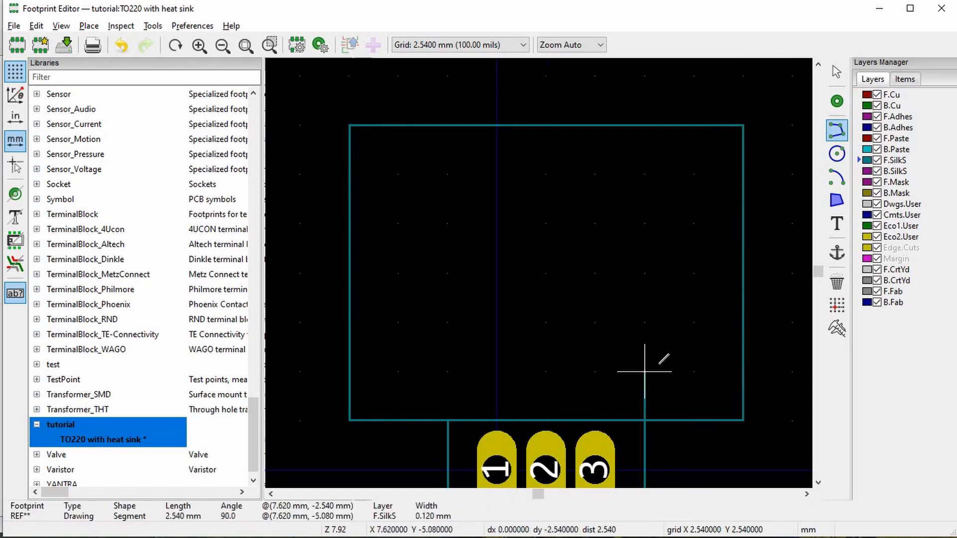
scroll(644, 371, down, 1)
double_click(539, 273)
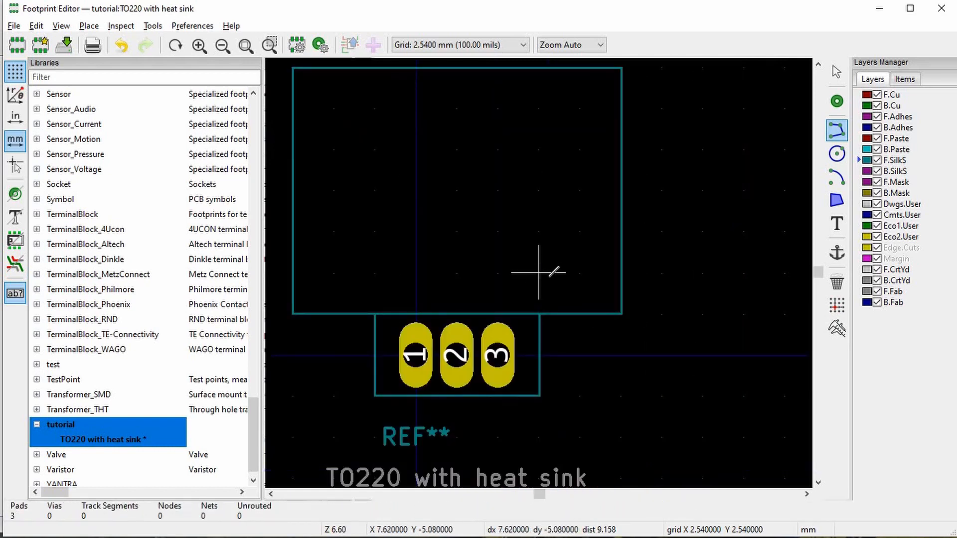
scroll(539, 273, down, 1)
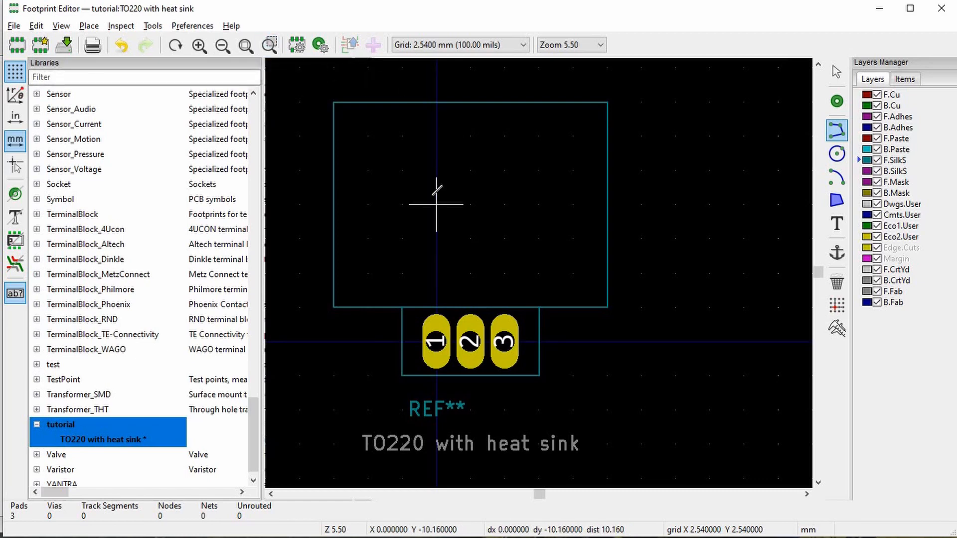
Step: Save the "TO220 with heat sink" footprint and select it in the tutorial library
click(14, 26)
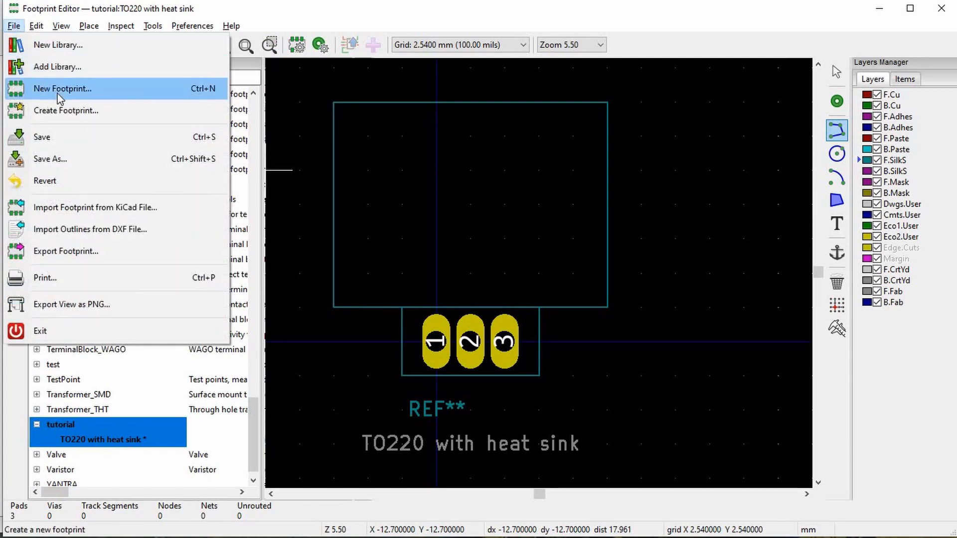
click(73, 138)
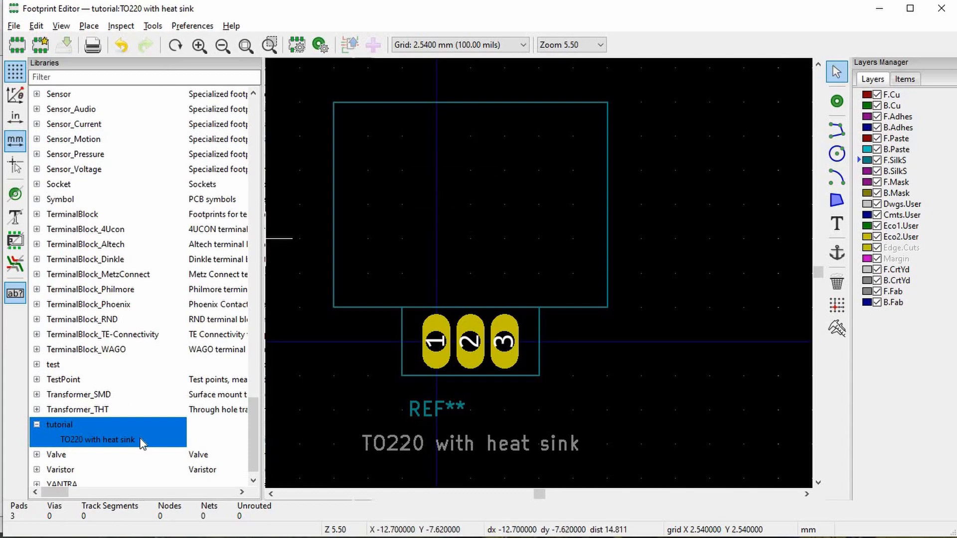
click(88, 442)
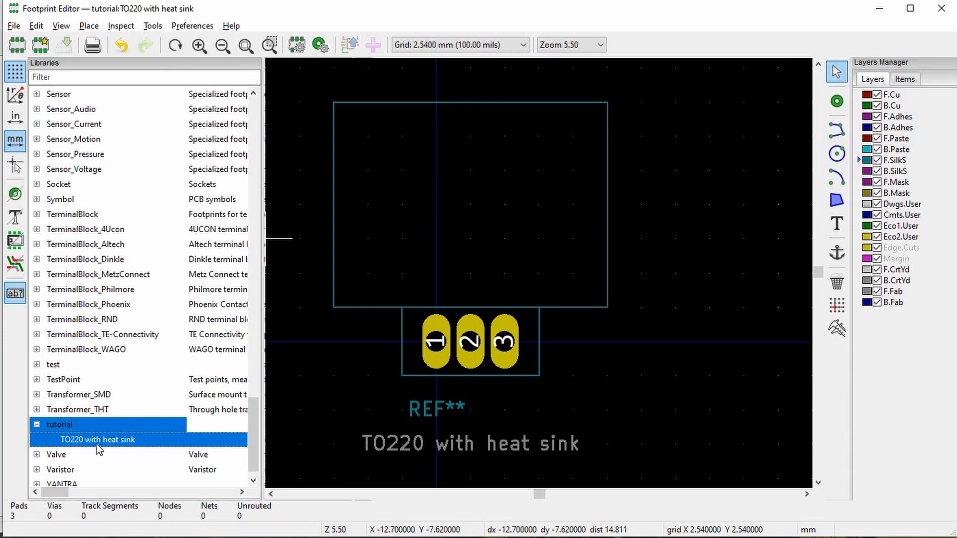
Step: Switch to the Assign Footprints window and look through its footprint libraries for the tutorial library
click(880, 8)
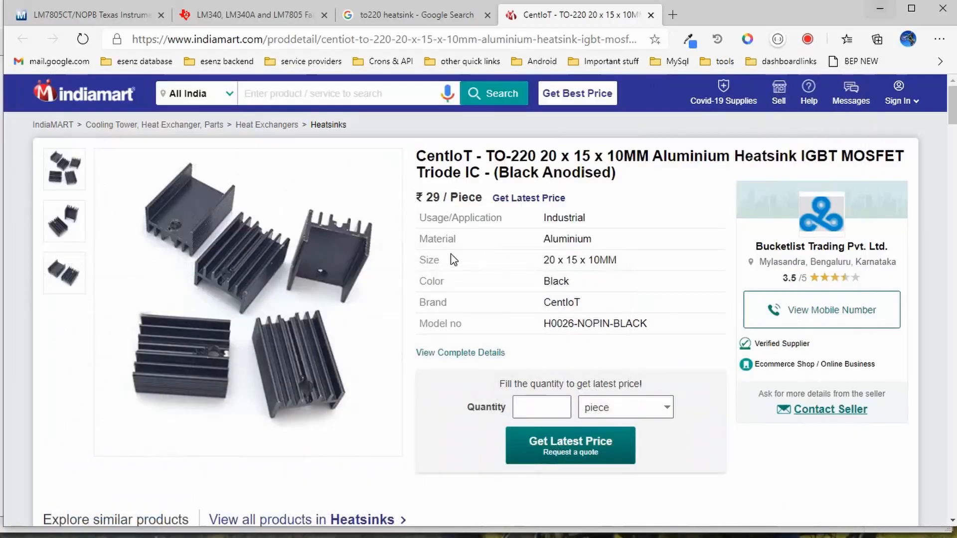
click(879, 6)
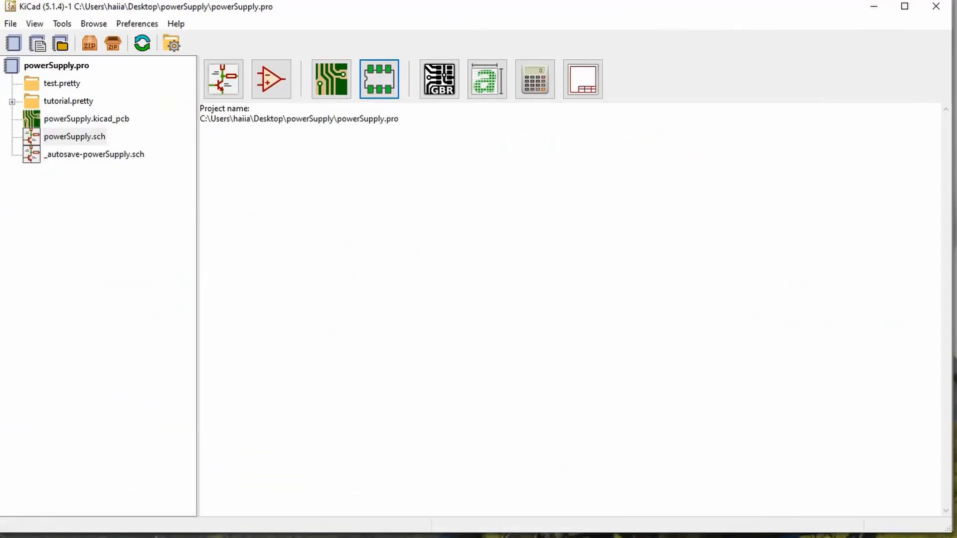
click(214, 537)
click(357, 534)
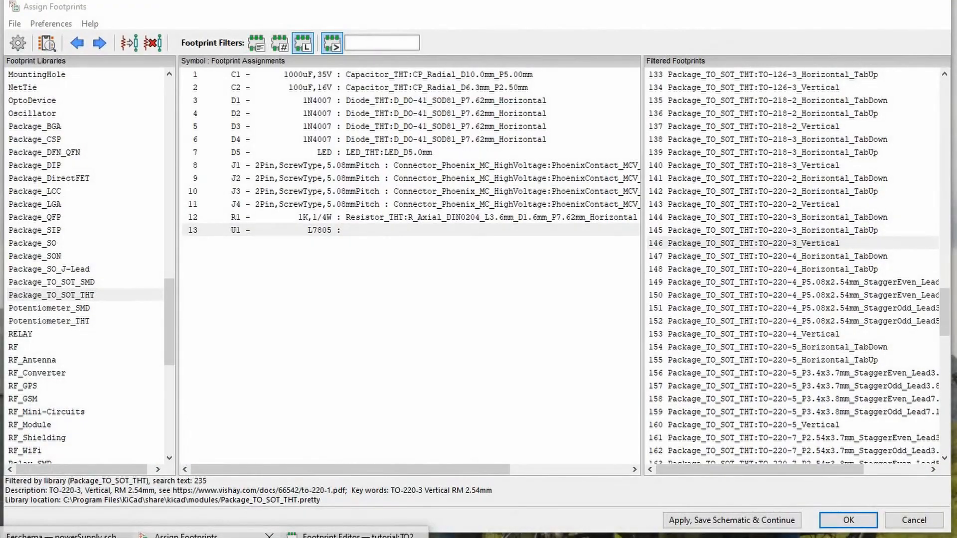
click(186, 535)
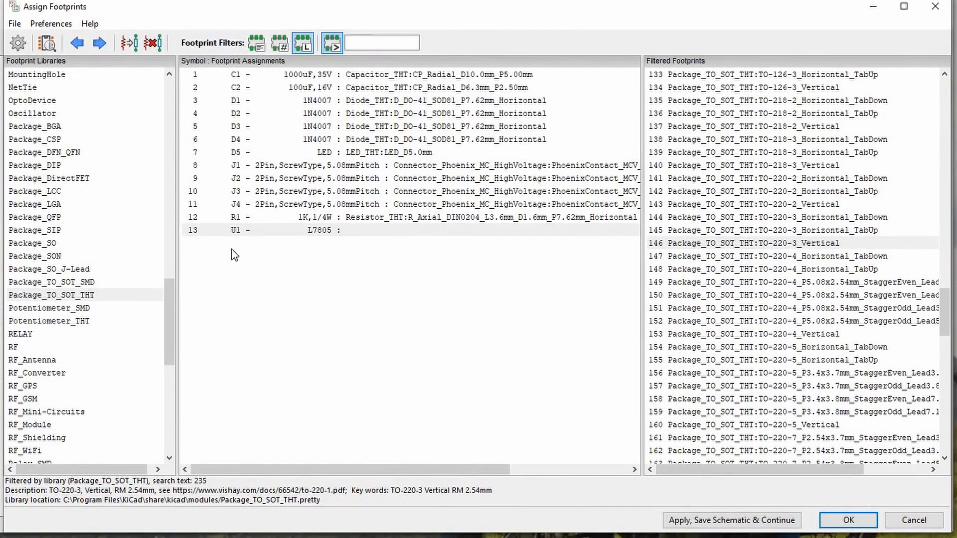
scroll(168, 262, down, 10)
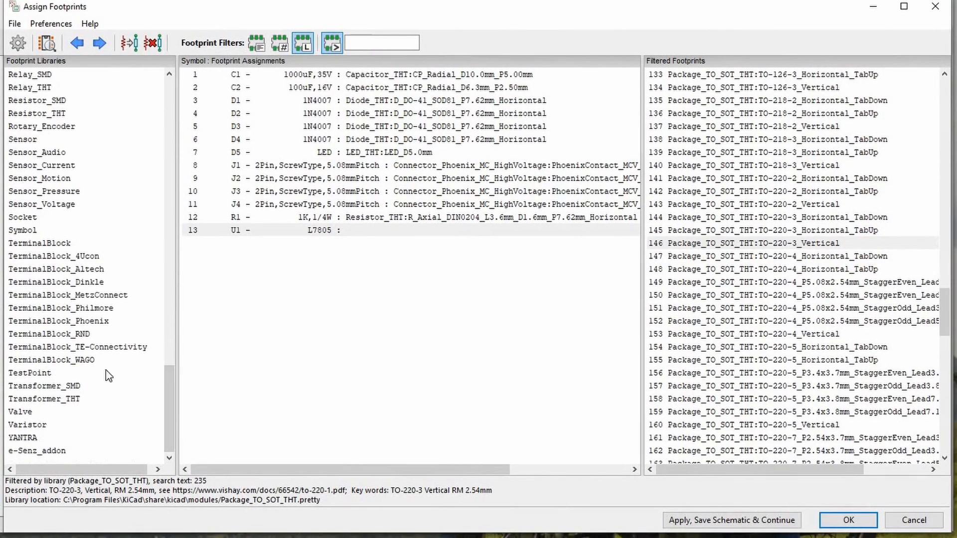
scroll(77, 392, up, 2)
scroll(115, 362, down, 2)
scroll(93, 316, up, 20)
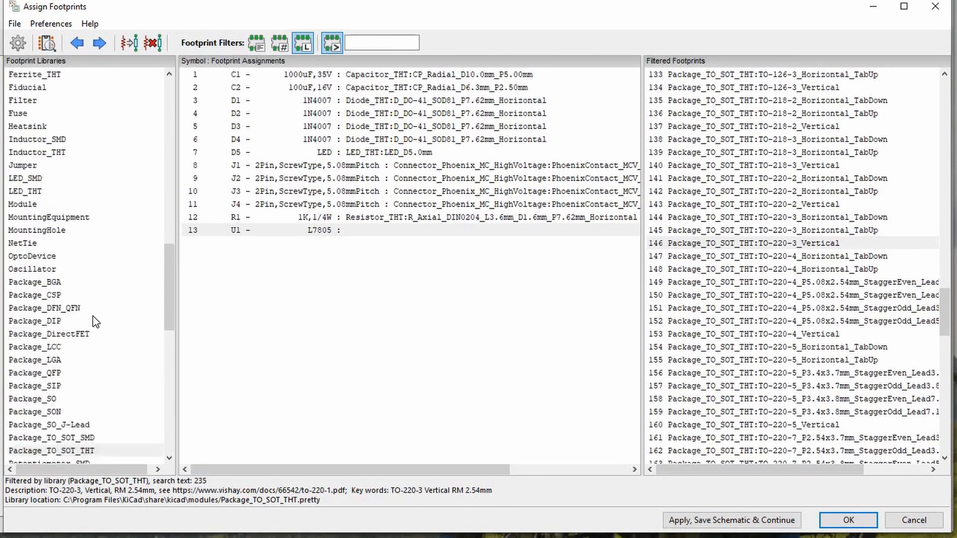
scroll(93, 316, up, 4)
Step: Look through the global footprint library table and close it without changes
click(18, 43)
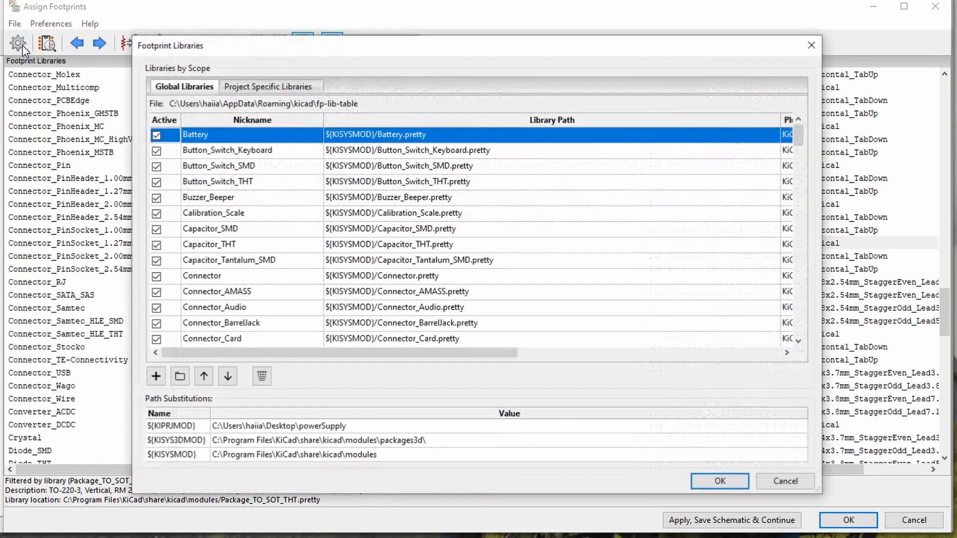
scroll(488, 141, down, 3)
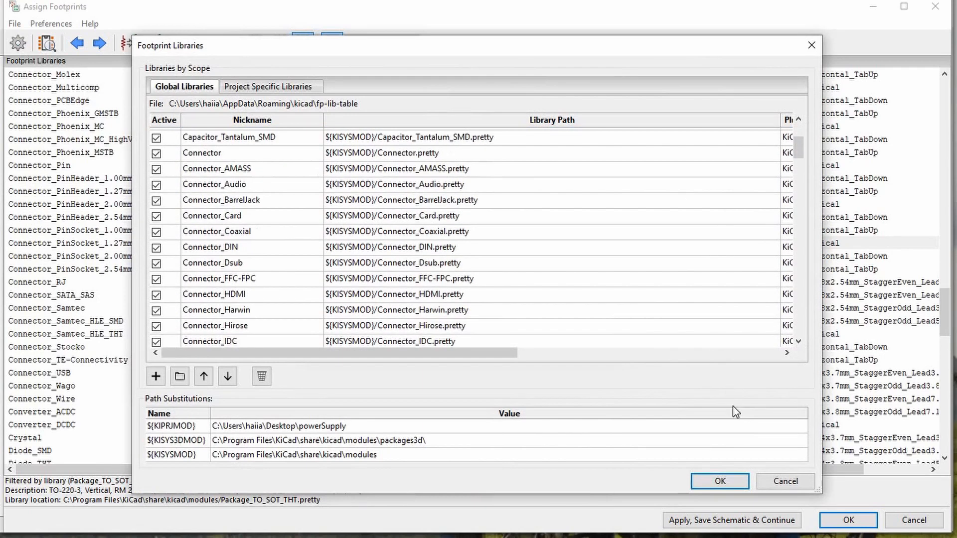
click(786, 481)
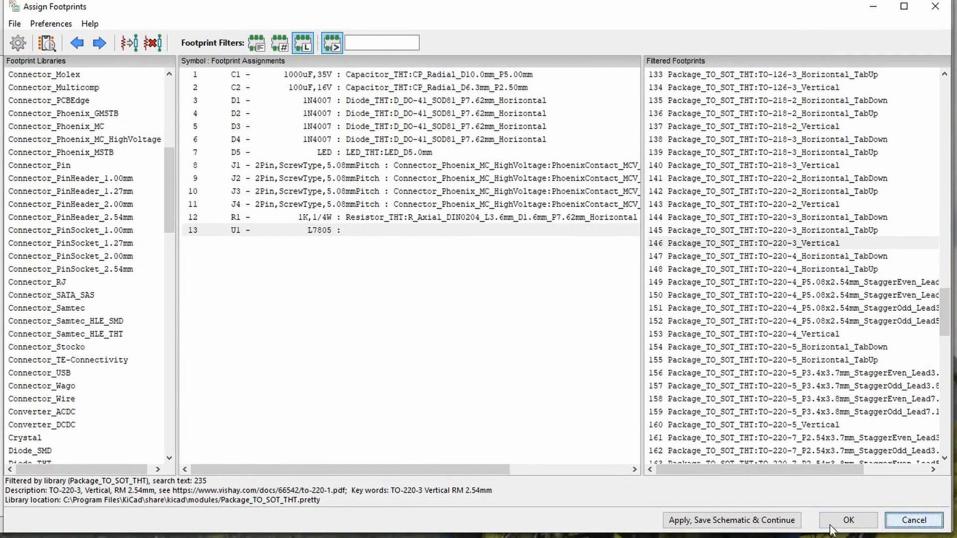
Step: Apply the footprint assignments and save the schematic, then close and reopen powerSupply.sch
click(766, 522)
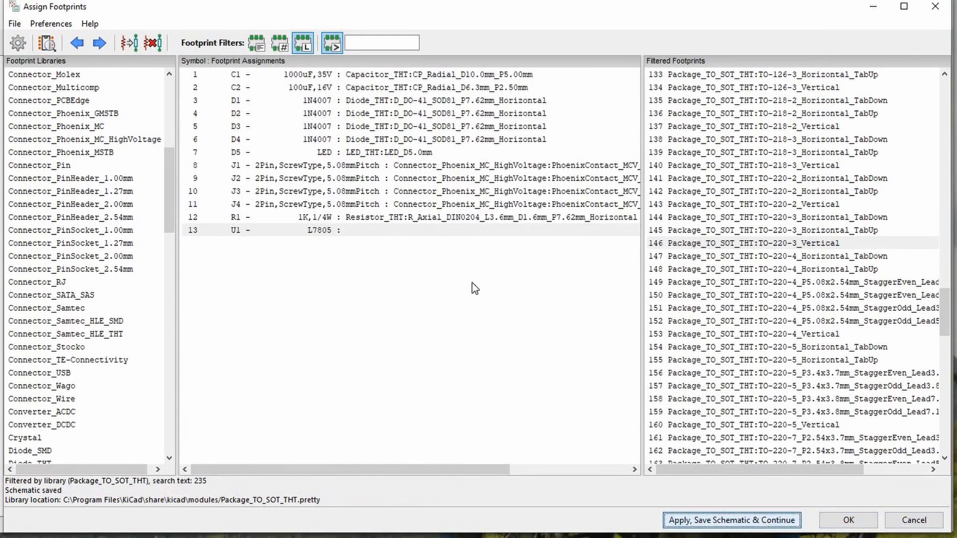
click(865, 525)
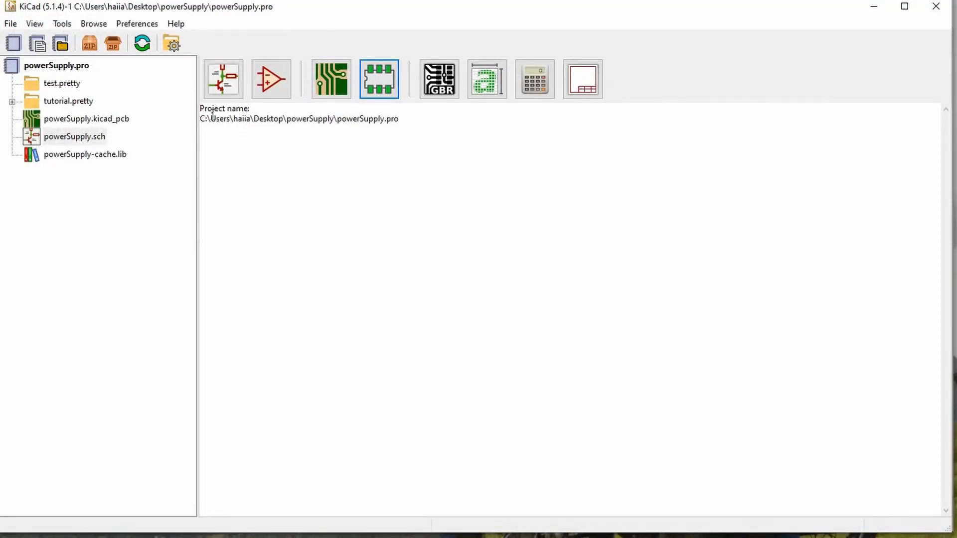
double_click(76, 140)
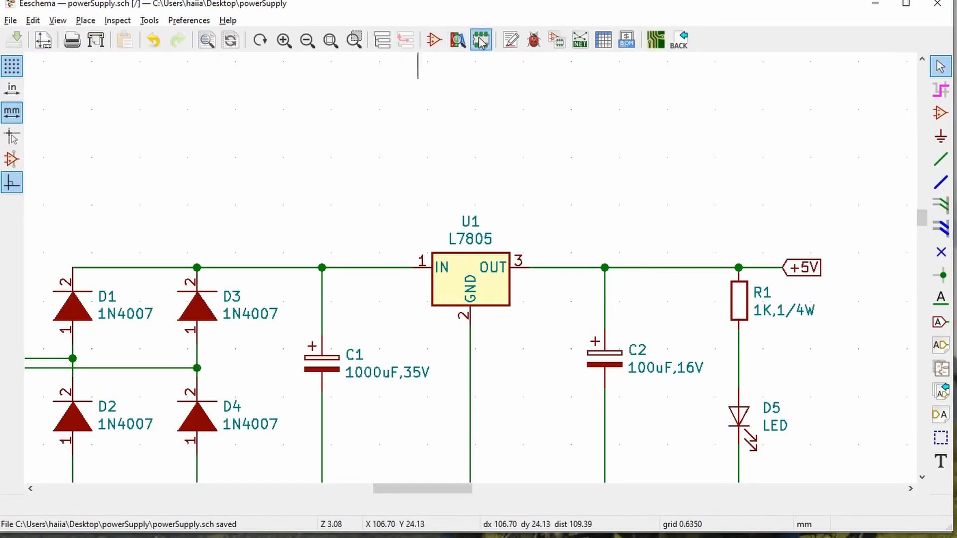
click(938, 4)
double_click(87, 138)
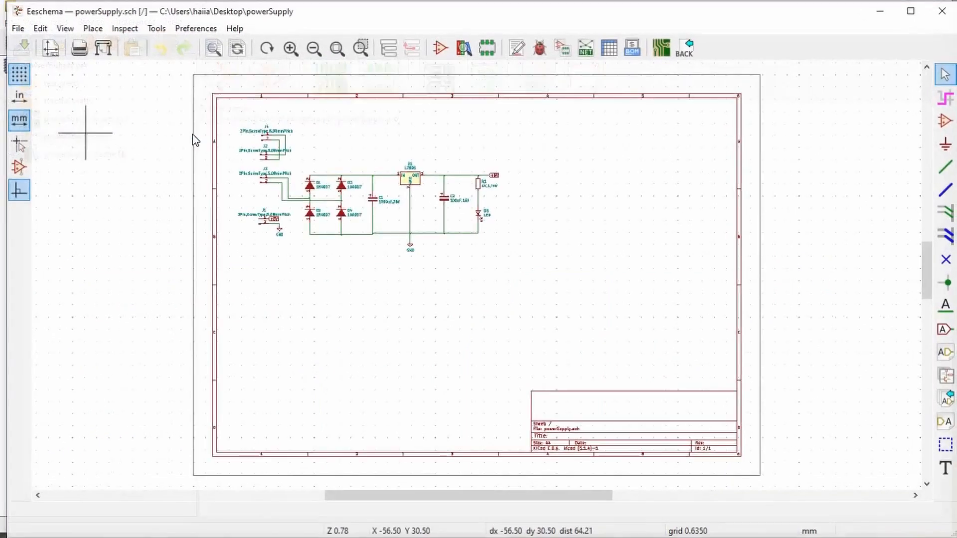
Step: Reopen the footprint assignment window for the schematic and list the footprints of the tutorial library
scroll(379, 146, up, 1)
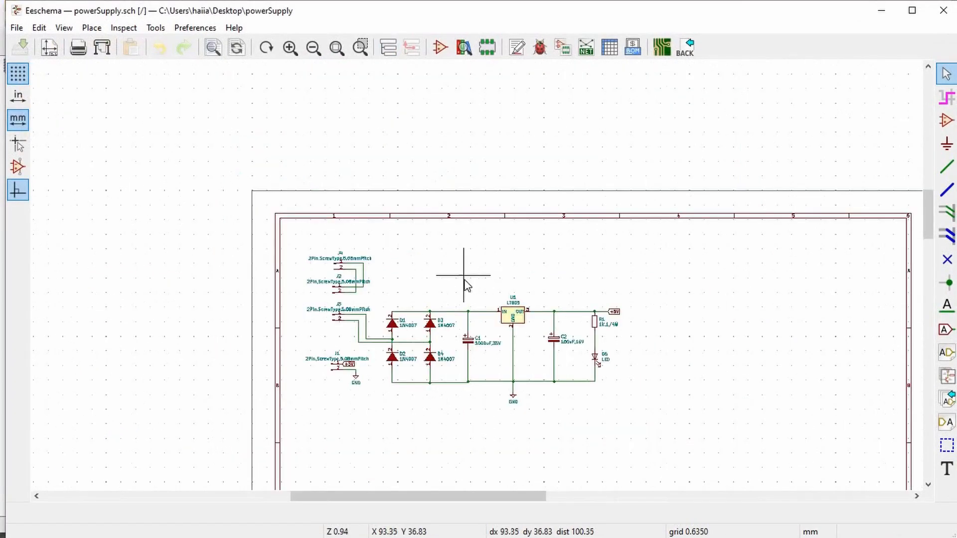
click(562, 49)
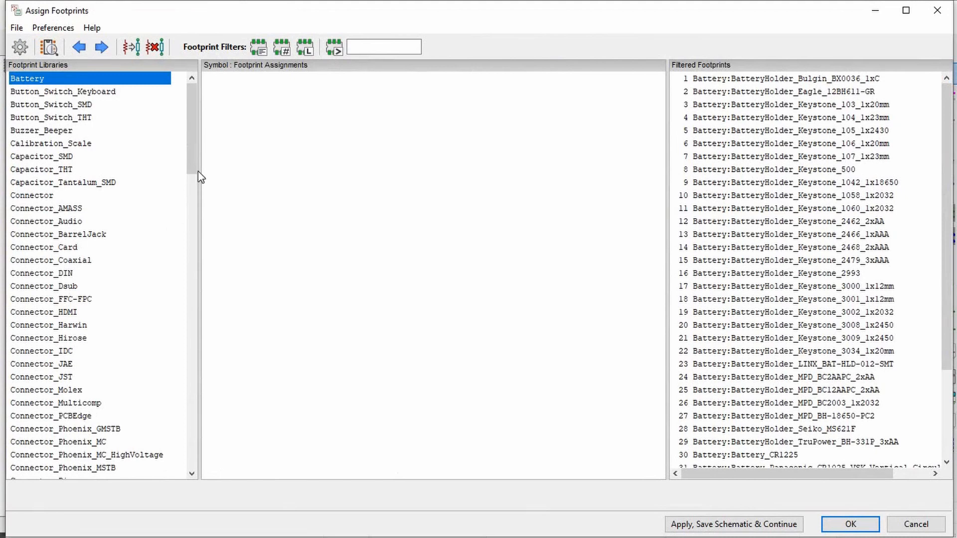
scroll(140, 239, down, 20)
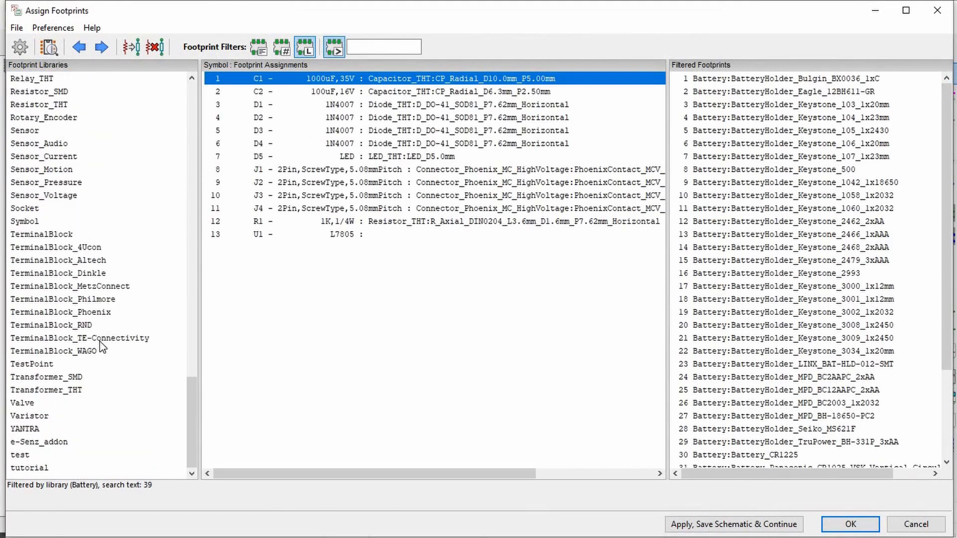
click(55, 391)
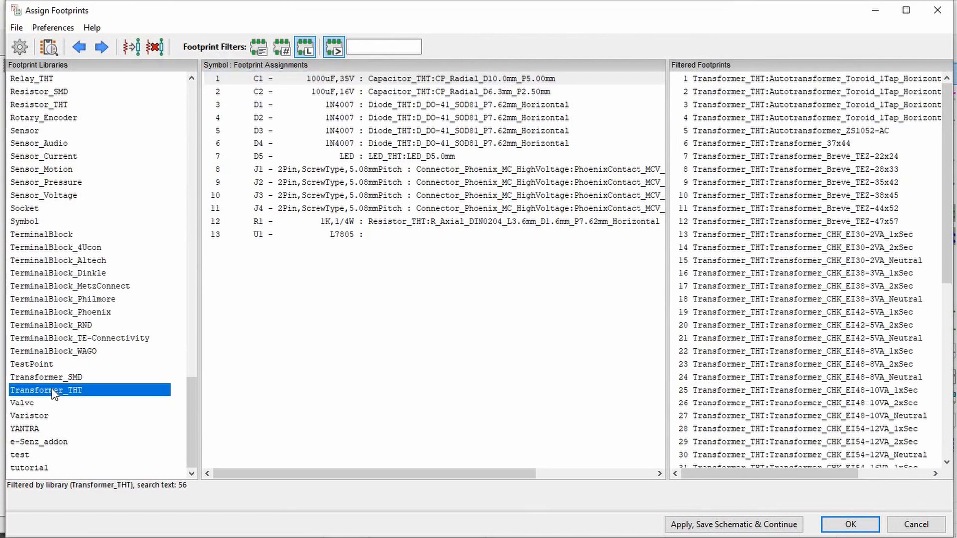
click(30, 468)
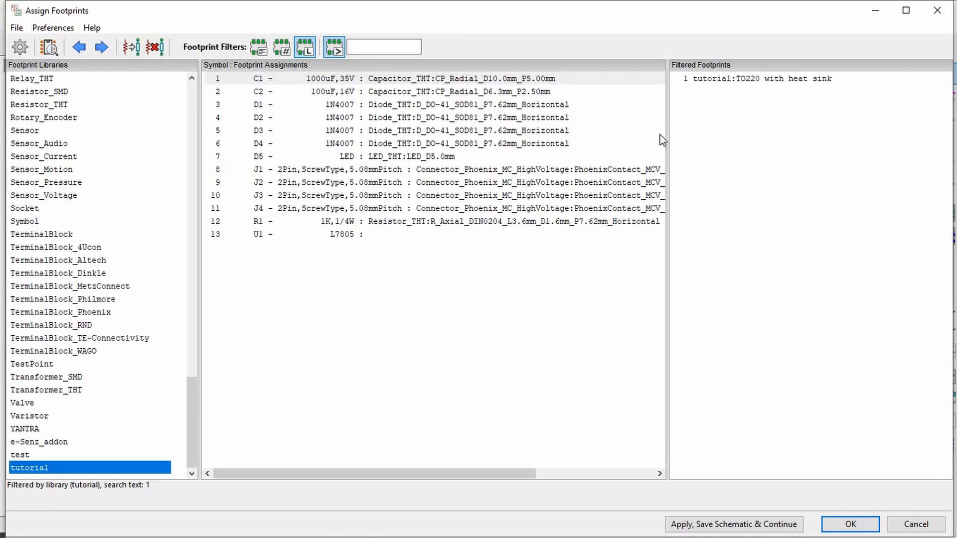
Step: Assign the tutorial library's "TO220 with heat sink" footprint to U1, the L7805 regulator
click(699, 82)
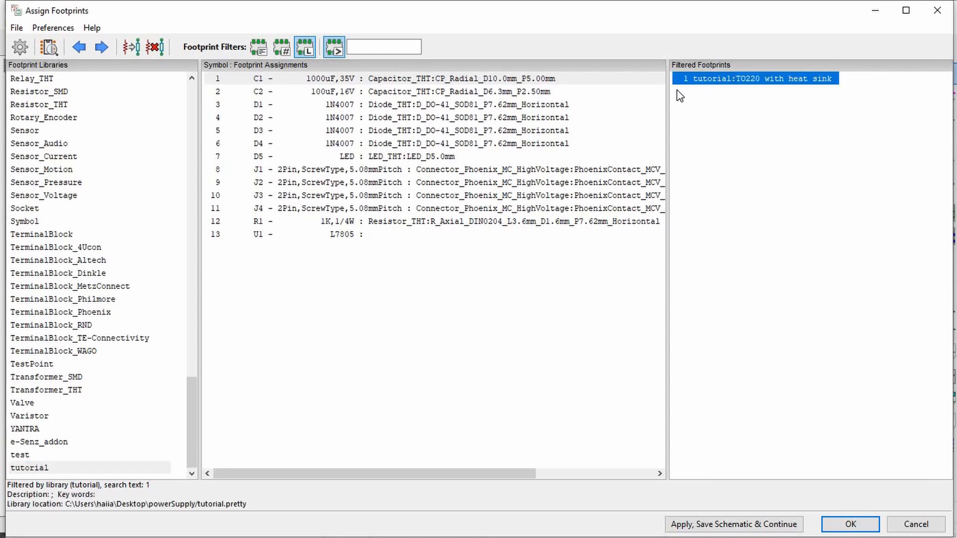
click(368, 234)
double_click(762, 78)
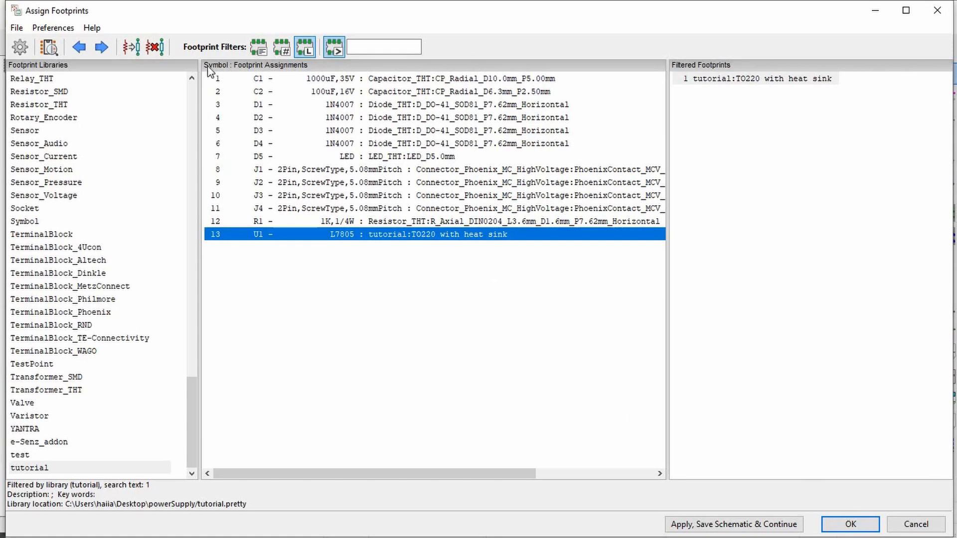
Step: Inspect U1's assigned footprint in the footprint viewer and from several angles in the 3D viewer, and close both viewers
click(49, 46)
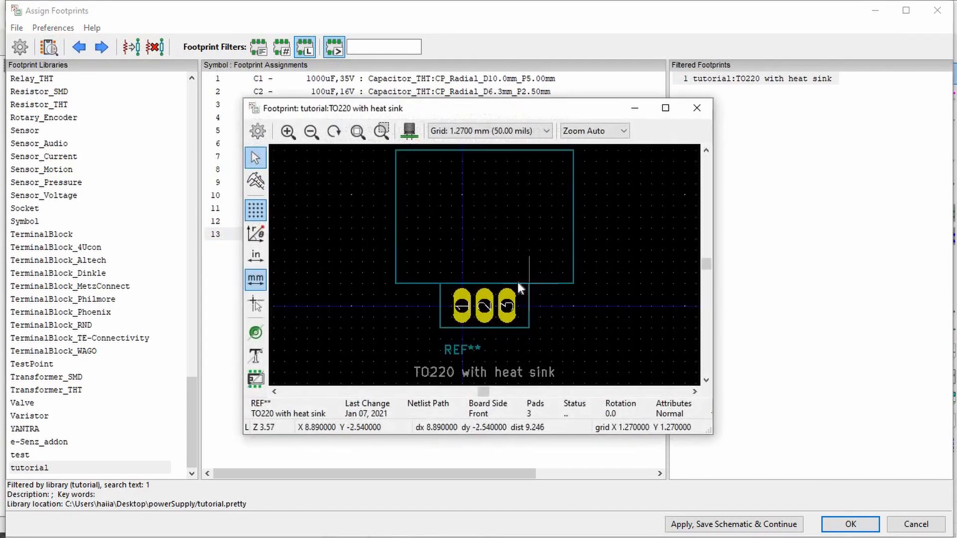
click(409, 131)
drag(515, 283, 406, 259)
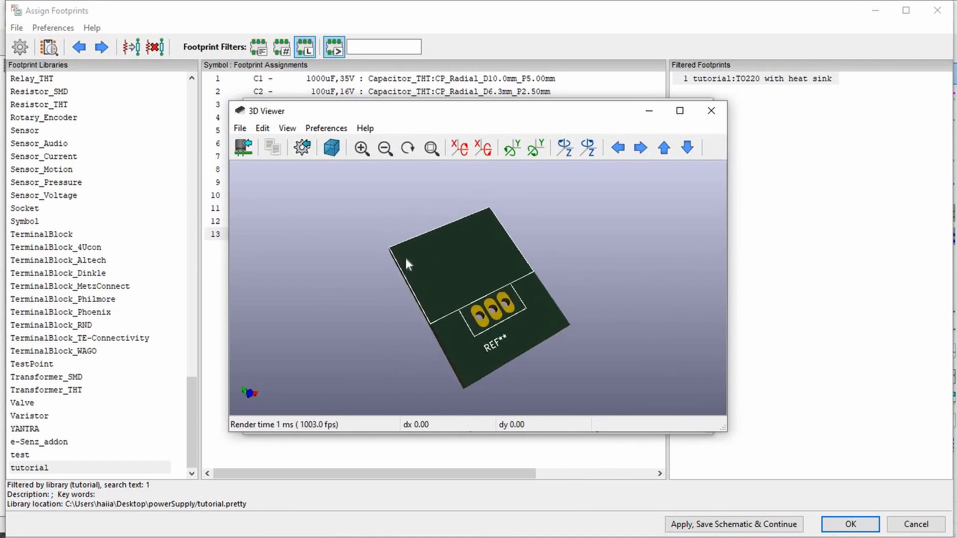
drag(491, 311, 433, 322)
click(711, 110)
click(697, 111)
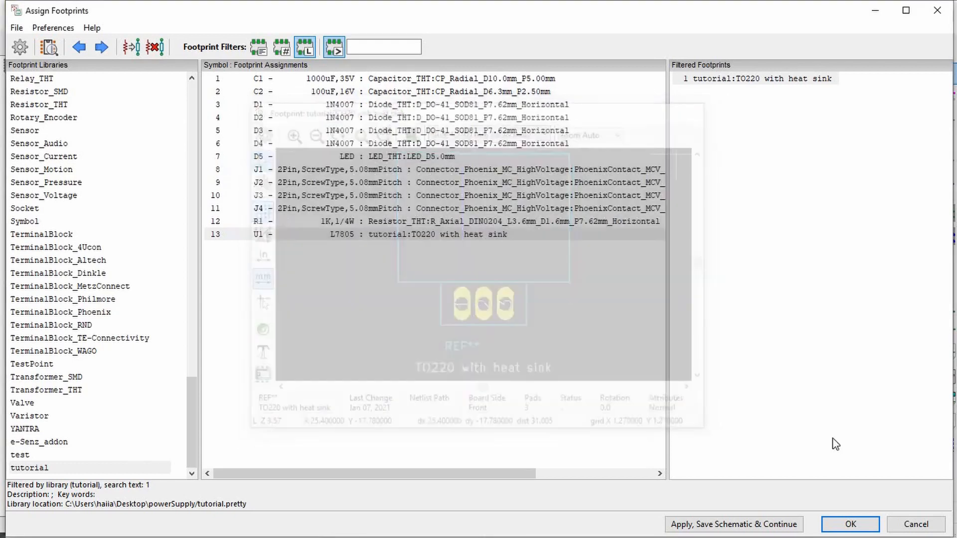
Step: Confirm the footprint assignments and generate the schematic's netlist file in the powerSupply project folder
click(849, 524)
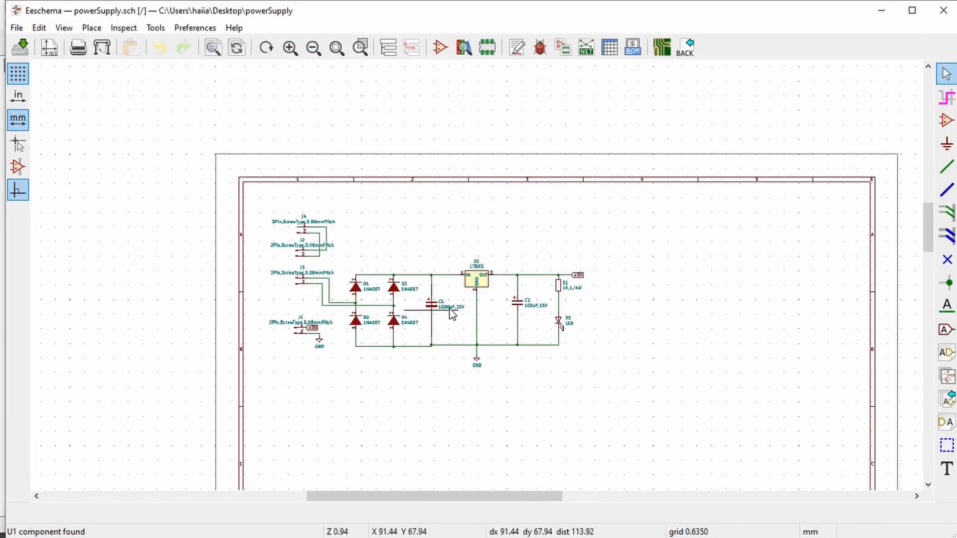
scroll(452, 314, up, 1)
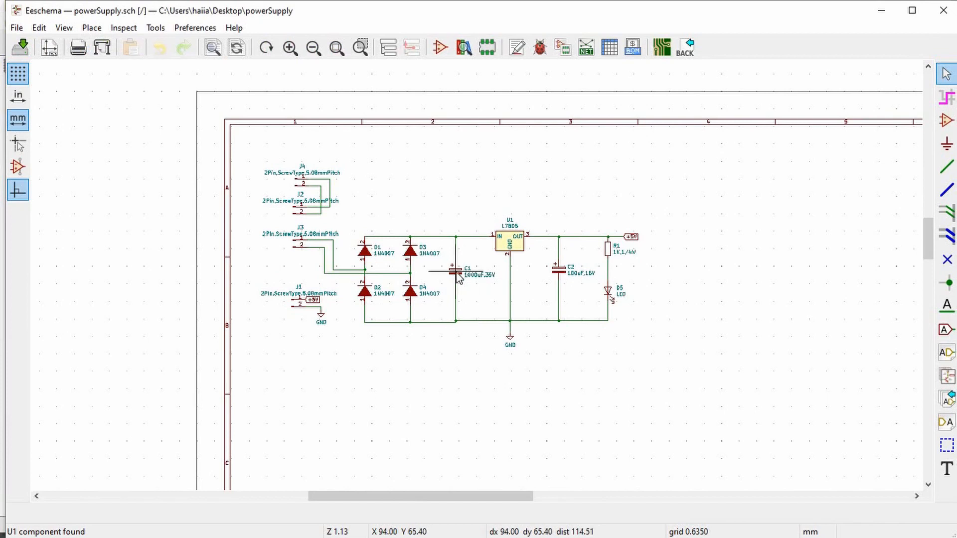
click(586, 48)
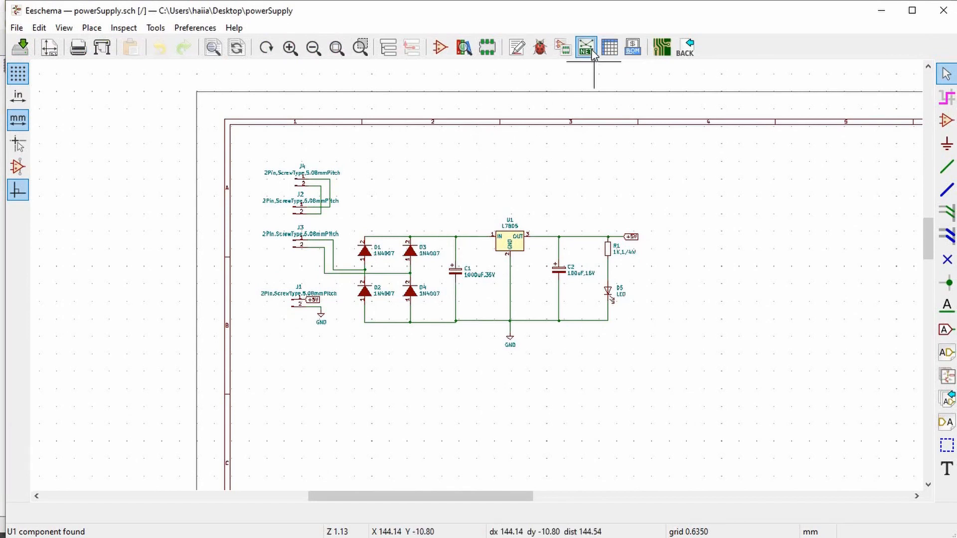
click(578, 233)
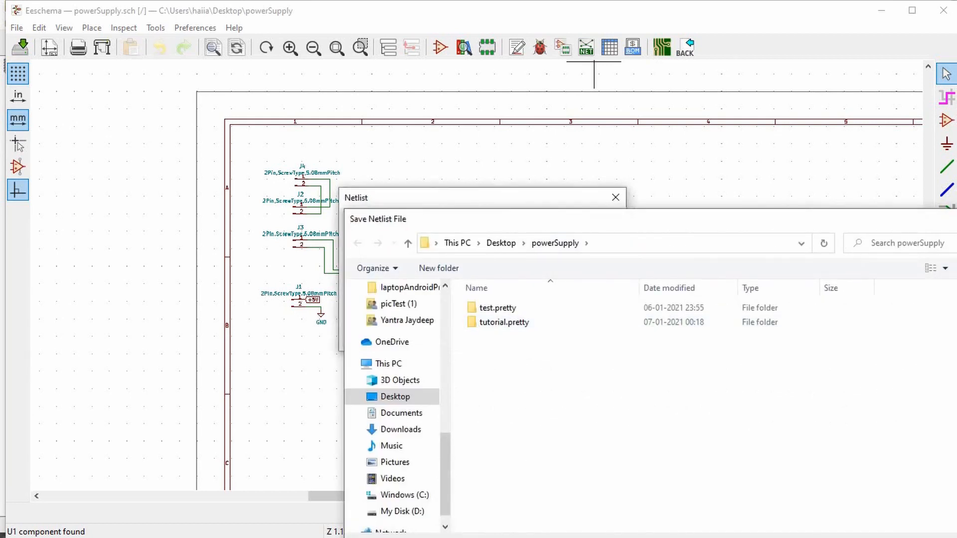
key(Return)
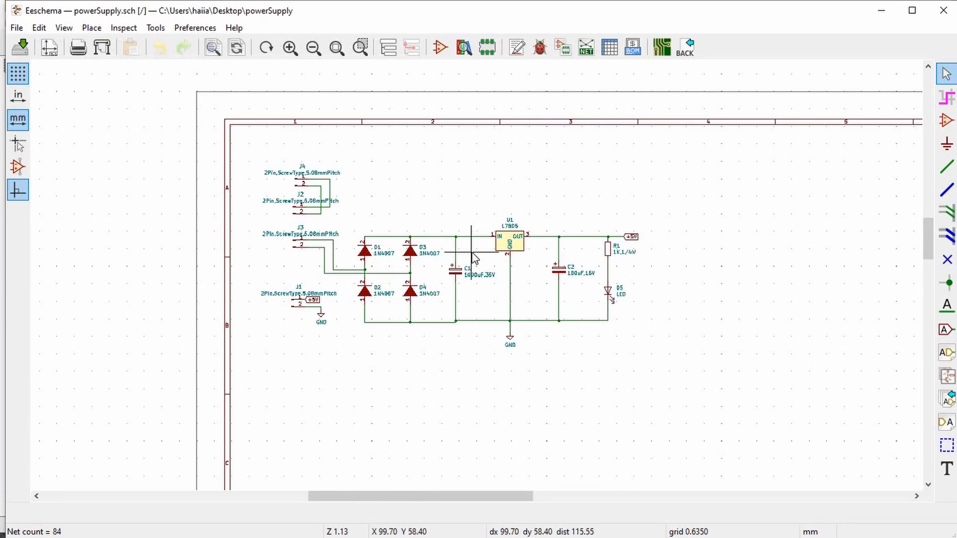
Step: Open powerSupply.kicad_pcb from the project window and update the board from the netlist powerSupply.net
click(876, 18)
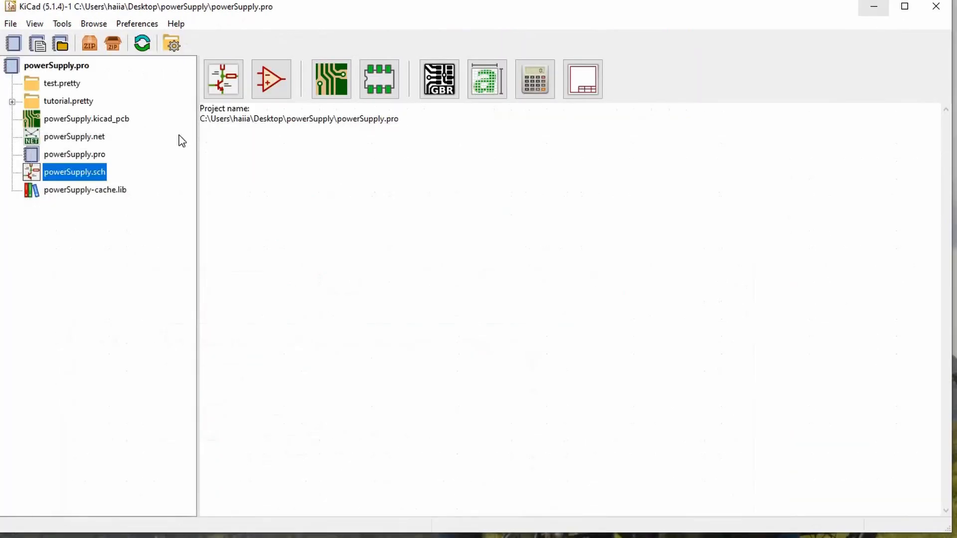
double_click(72, 120)
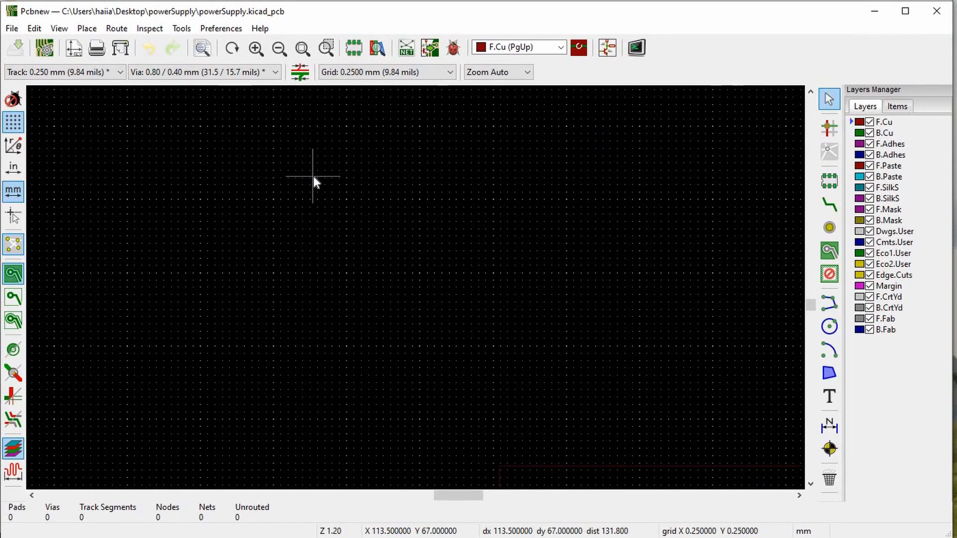
click(407, 48)
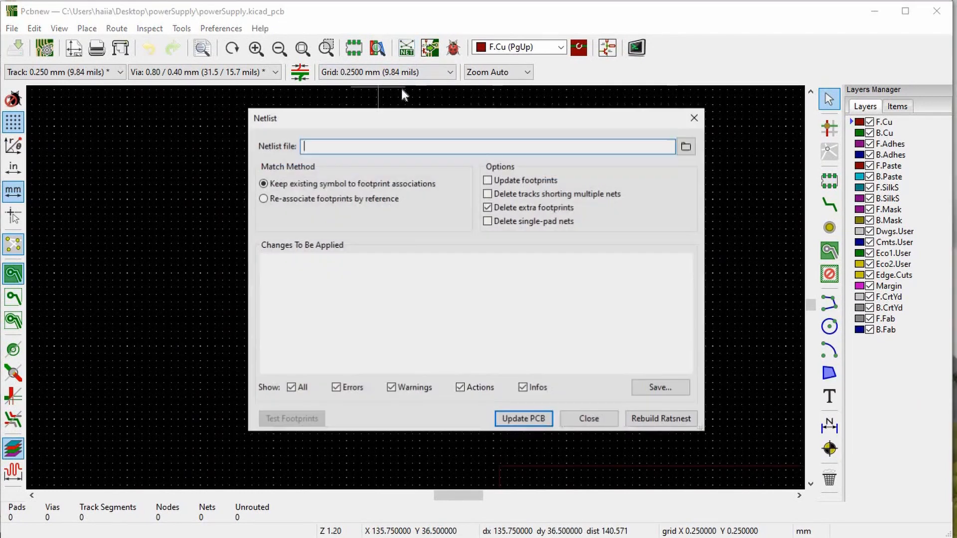
click(687, 147)
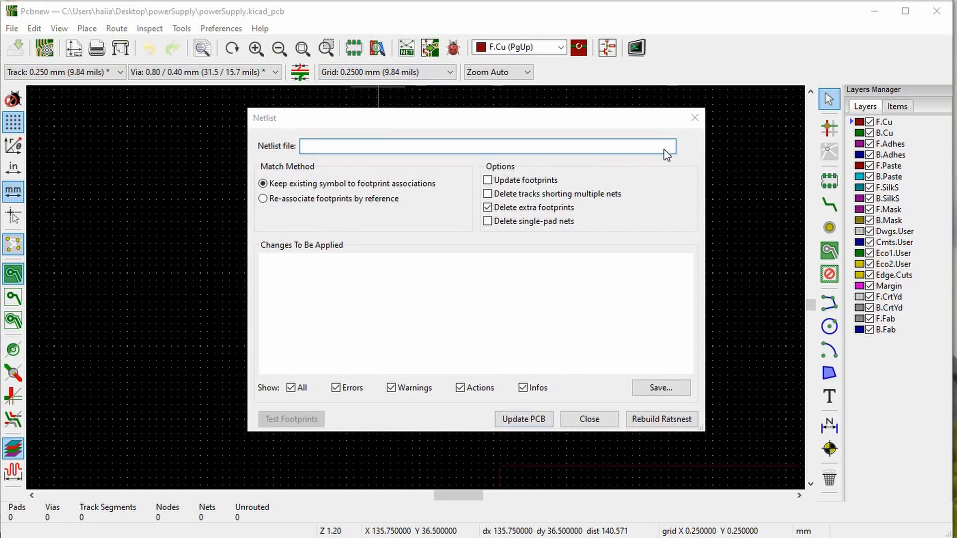
double_click(525, 258)
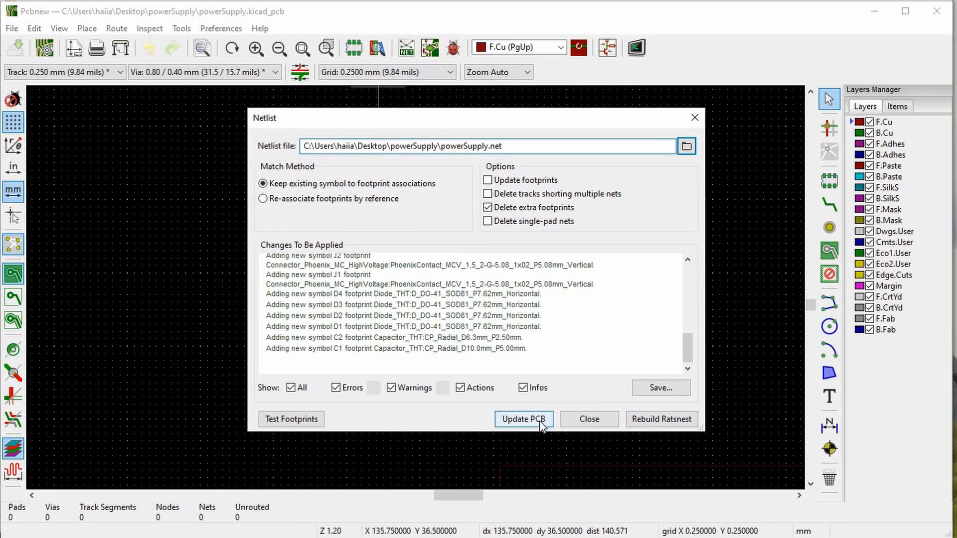
click(541, 422)
click(590, 419)
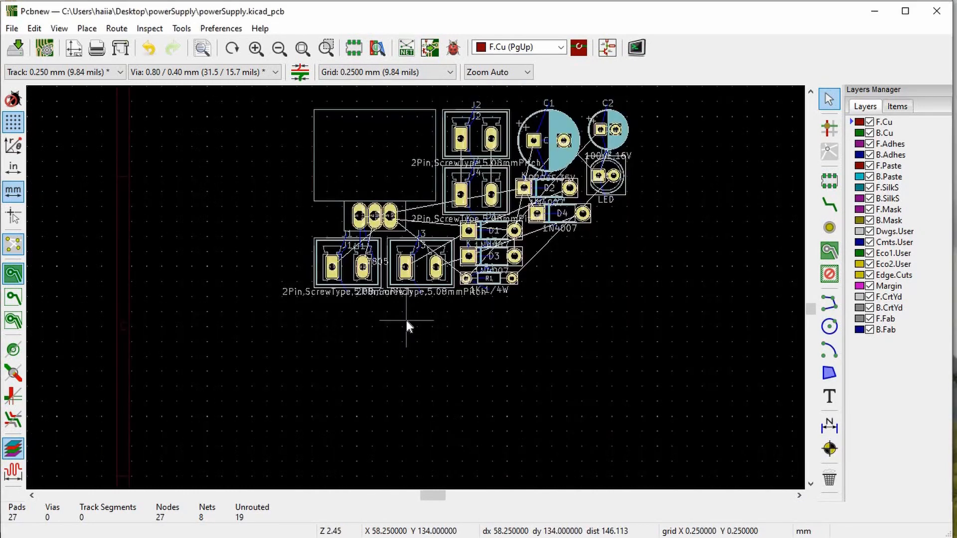
Step: Move connector J1 out of the footprint cluster into the empty area below it
scroll(416, 289, down, 2)
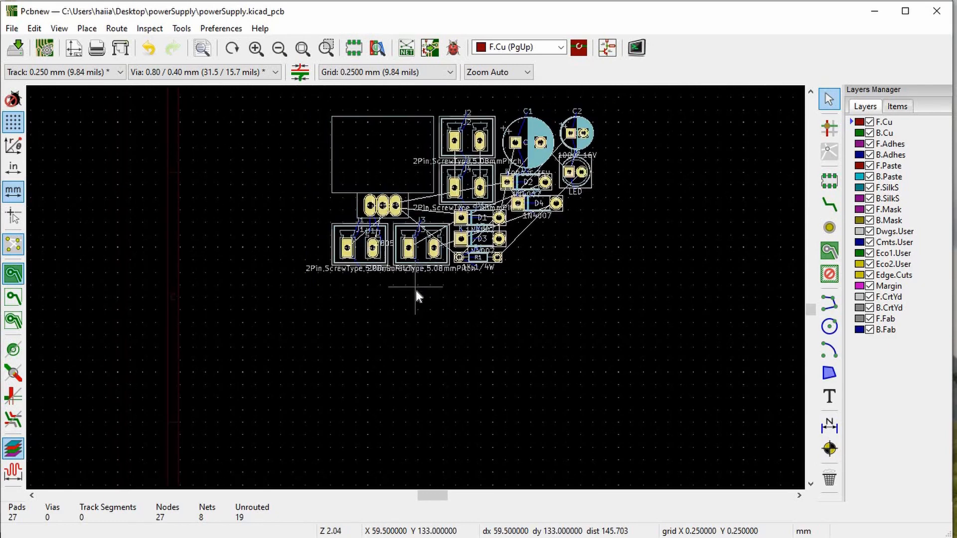
scroll(416, 288, up, 1)
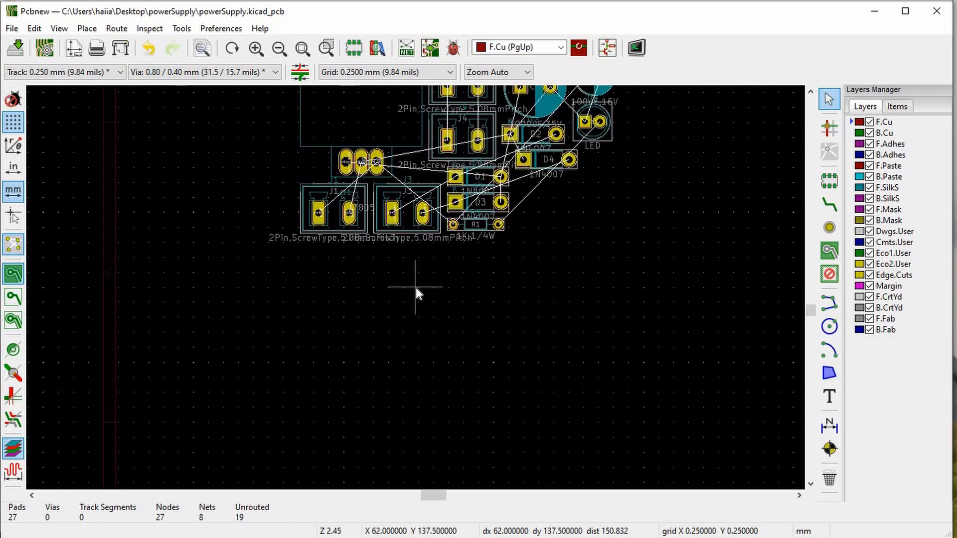
click(335, 210)
click(333, 221)
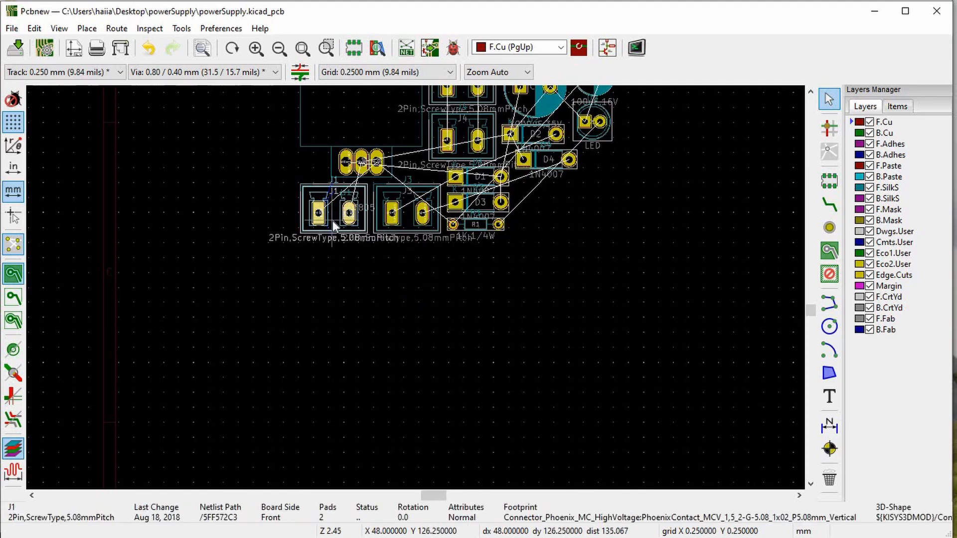
drag(331, 219, 286, 339)
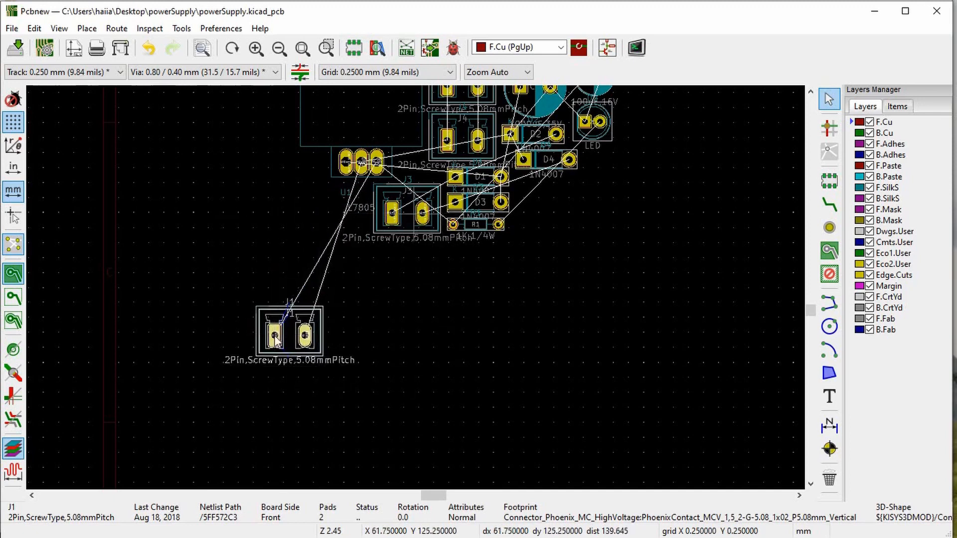
key(m)
click(240, 294)
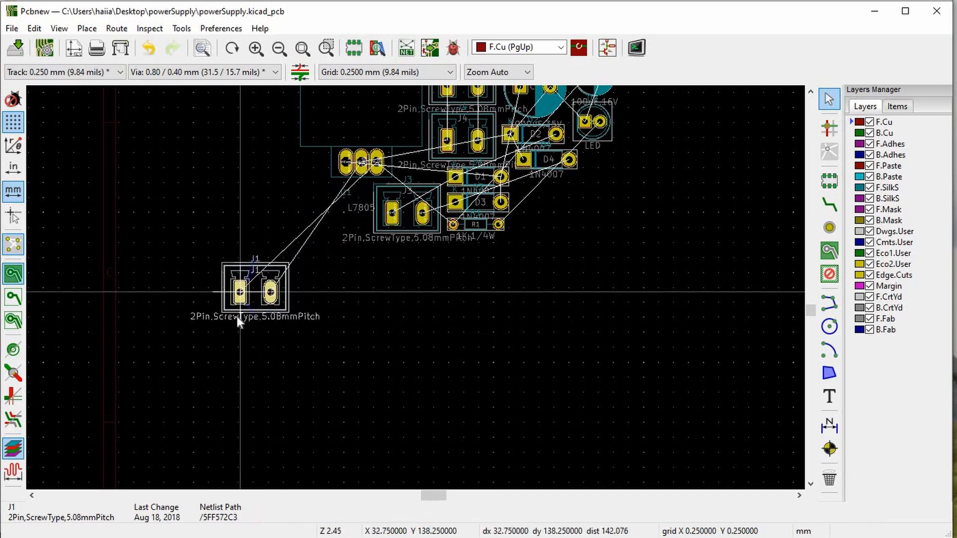
key(m)
scroll(417, 289, down, 1)
scroll(415, 288, up, 1)
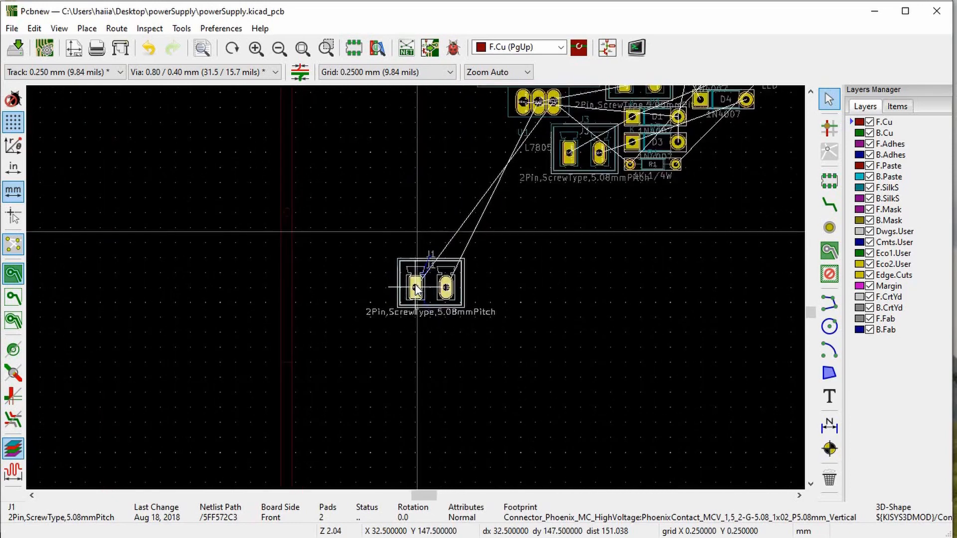
Step: Switch to the Eeschema schematic, examine the wiring of connectors J4 and J2, and return to the Pcbnew board
key(alt+Tab)
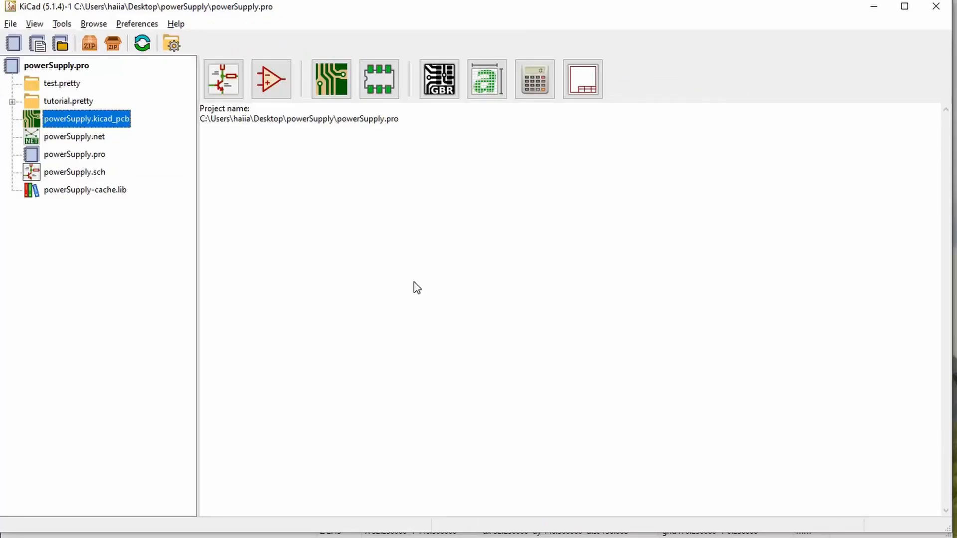
key(alt+Tab)
key(alt+Tab)
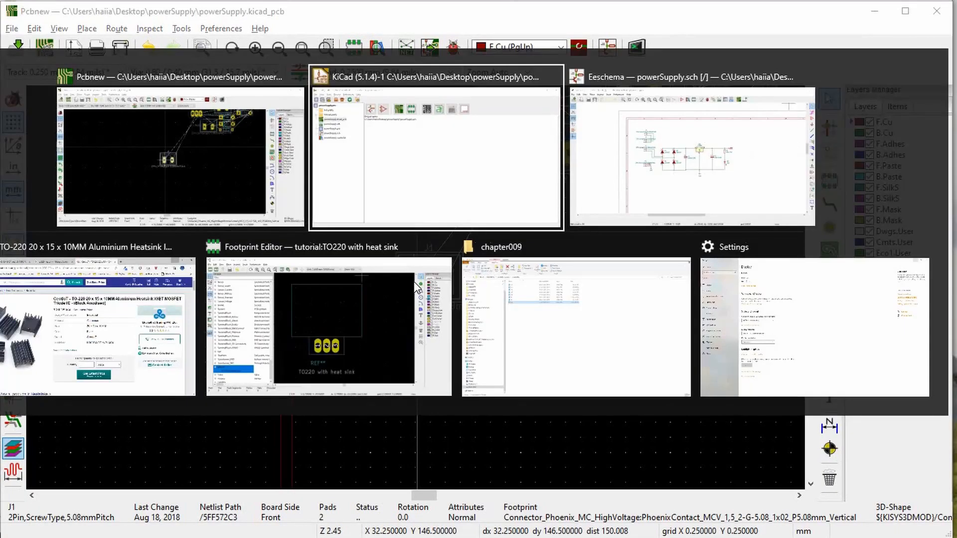
key(alt+Tab)
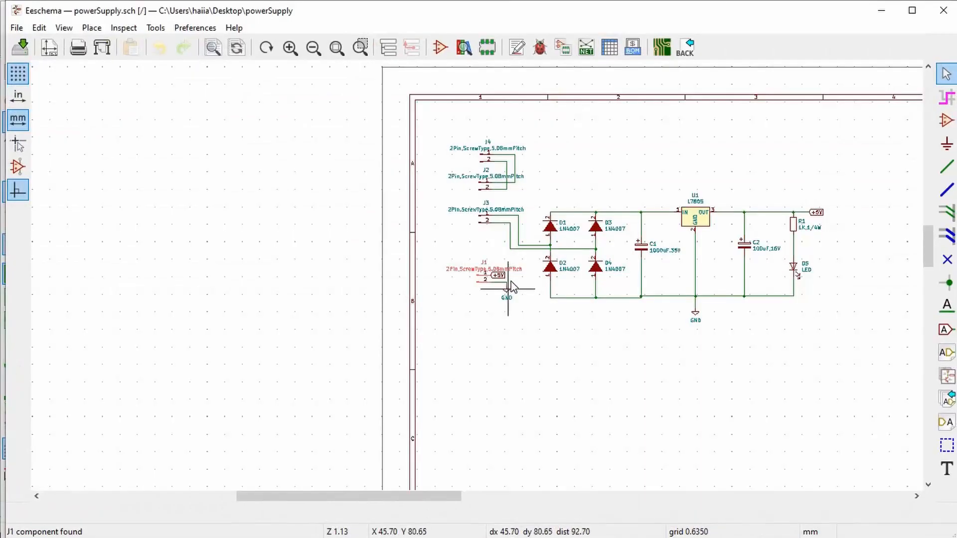
scroll(480, 282, up, 2)
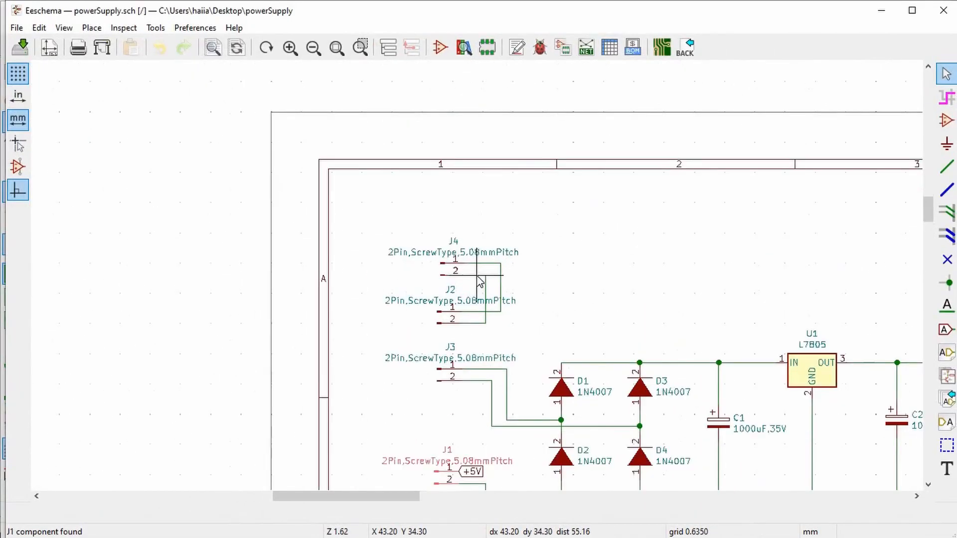
scroll(479, 282, up, 5)
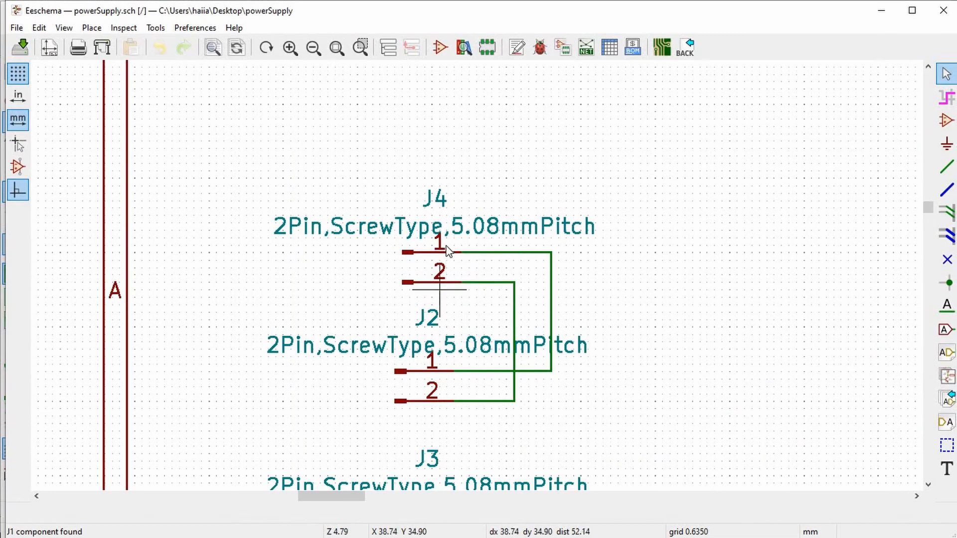
key(alt+Tab)
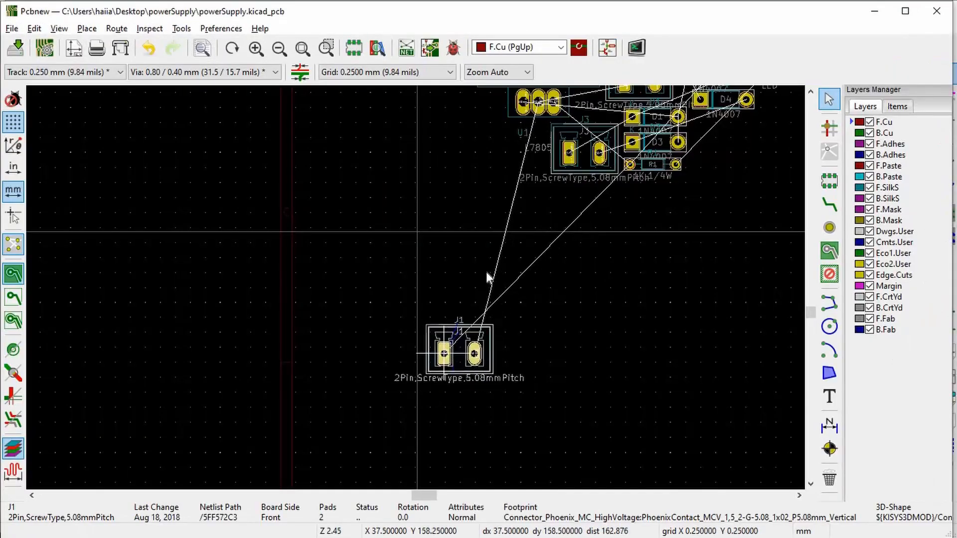
Step: Search the board for footprint J2
click(581, 165)
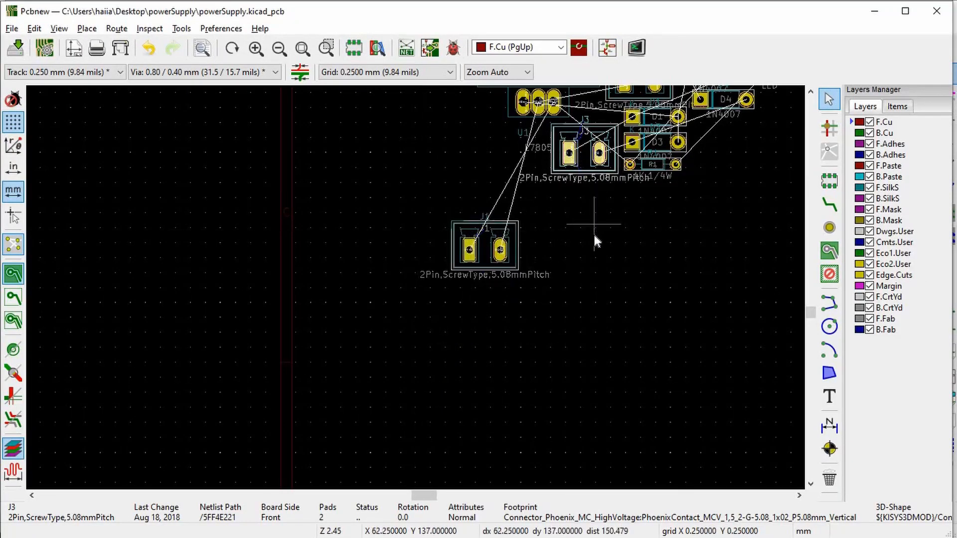
key(ctrl+f)
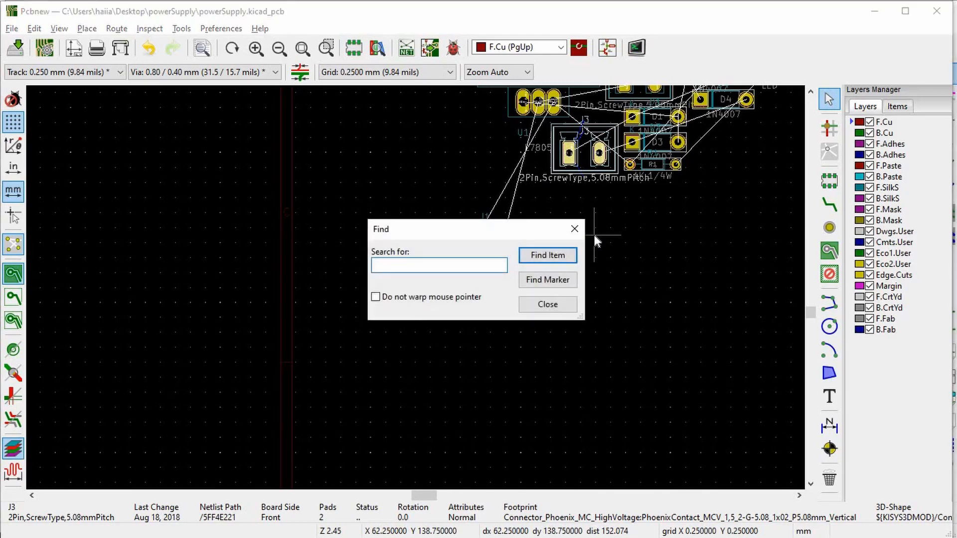
key(Return)
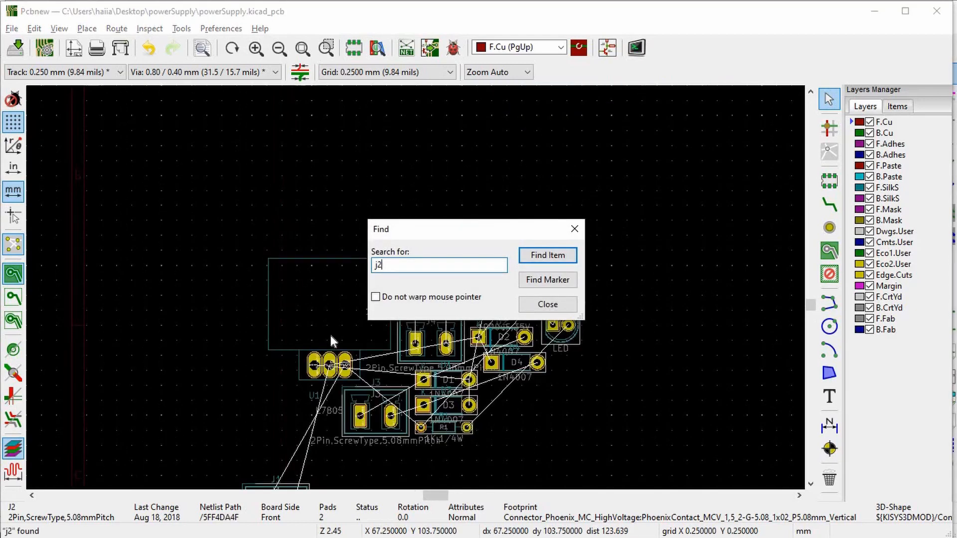
click(569, 254)
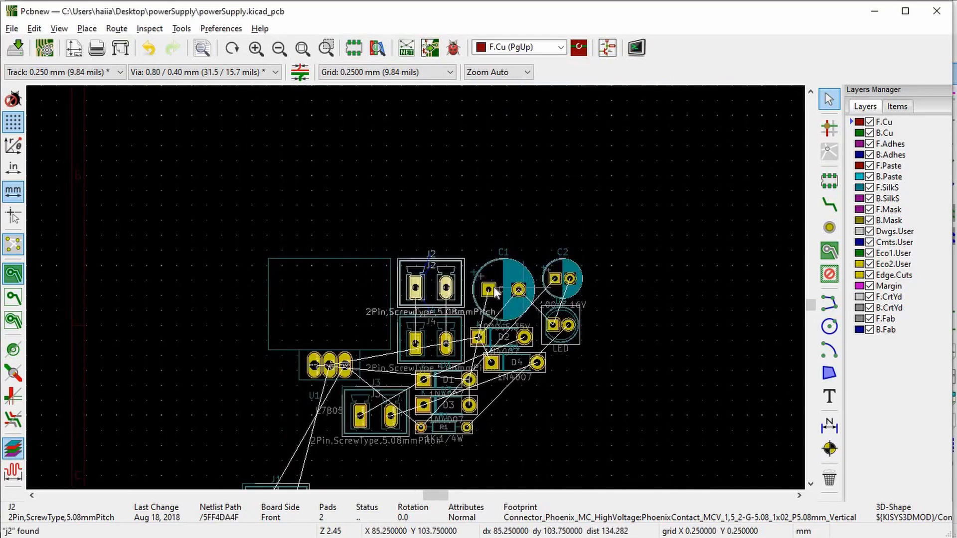
Step: Move connector J2 out of the footprint cluster into the empty area below J1, at X 30.5, Y 166.5 mm
scroll(417, 292, down, 5)
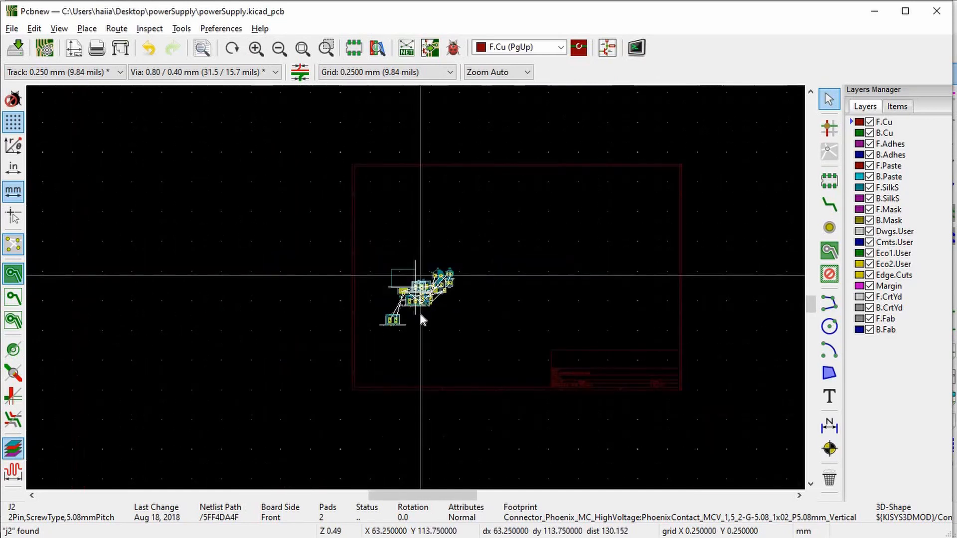
scroll(417, 292, up, 5)
scroll(387, 323, down, 4)
scroll(417, 327, up, 5)
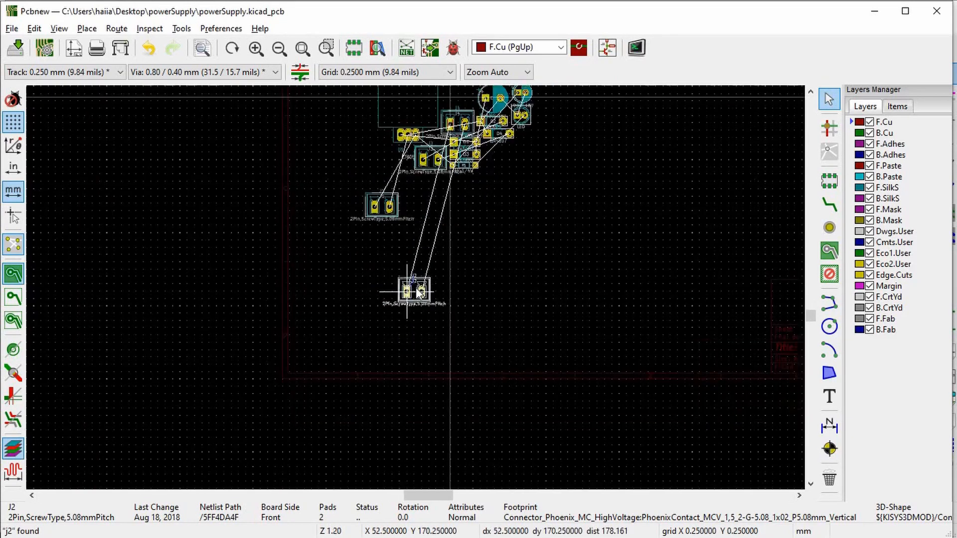
scroll(344, 299, up, 2)
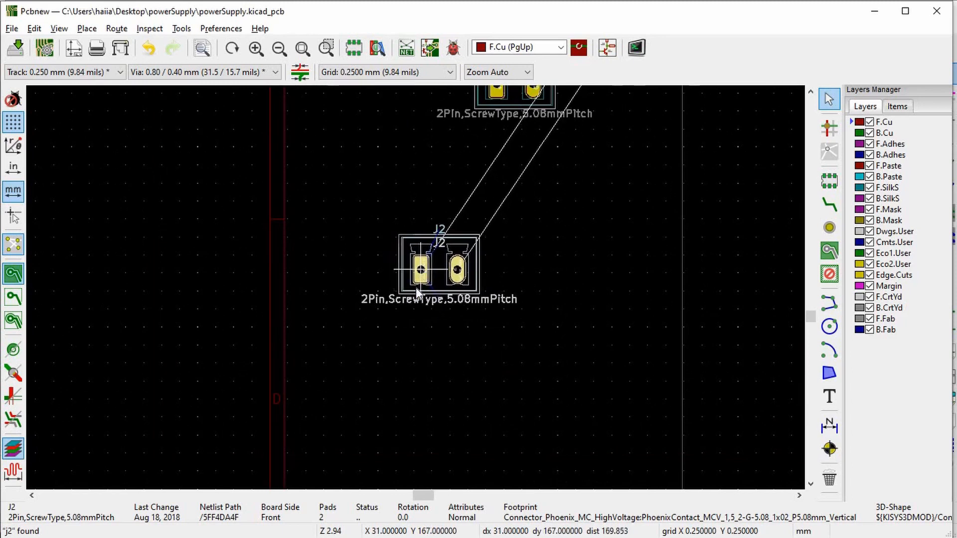
scroll(424, 274, up, 1)
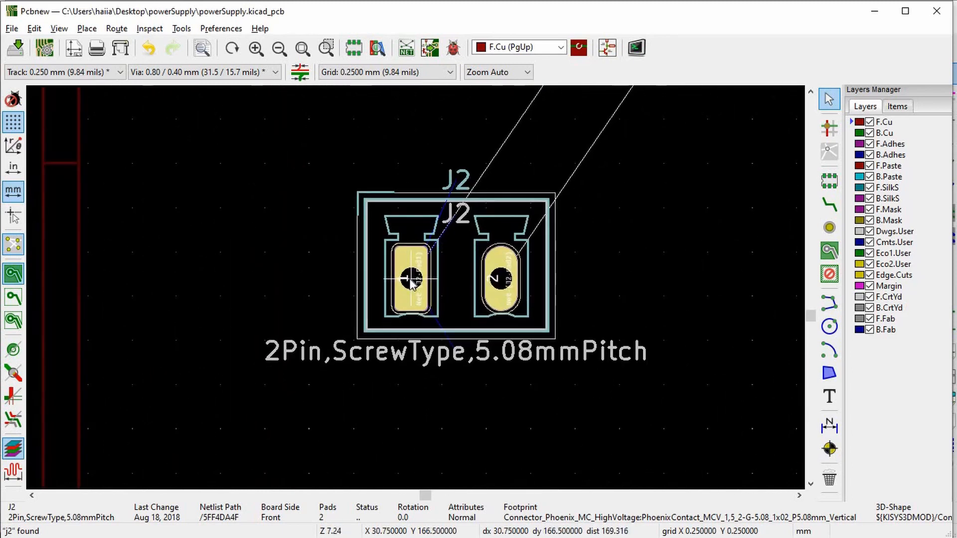
click(406, 281)
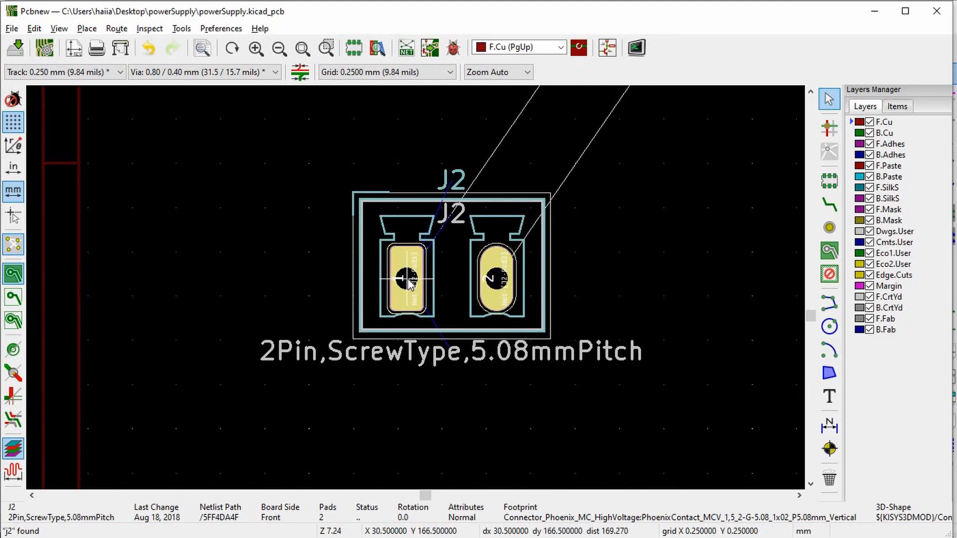
Step: Set the grid to 1.0000 mm and move connector J3 out of the cluster, to the right of J2 with a gap between them
click(351, 72)
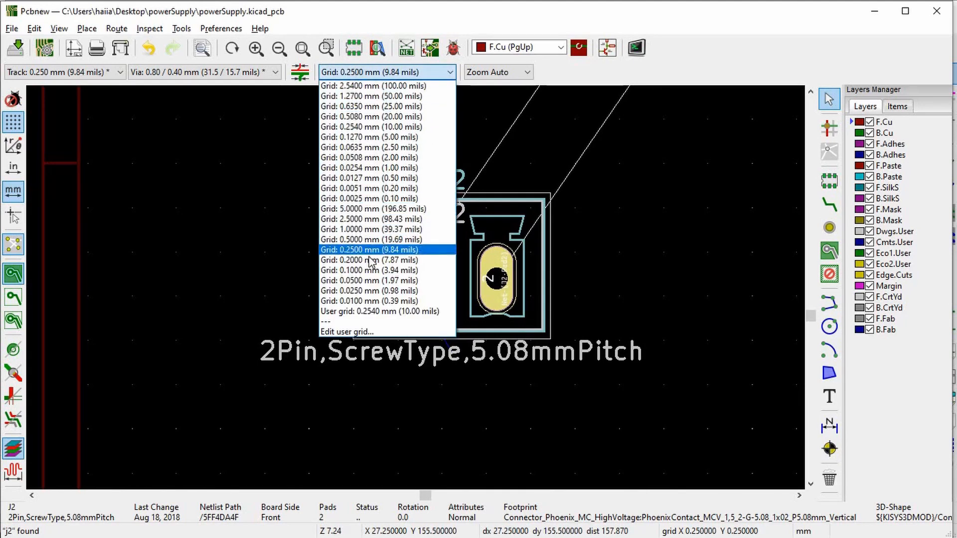
click(361, 230)
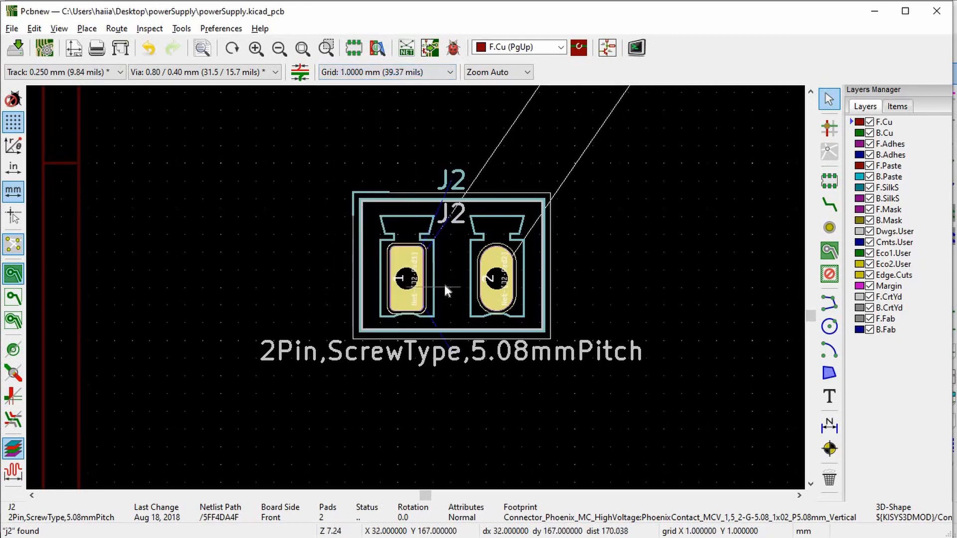
scroll(443, 282, down, 1)
scroll(416, 288, down, 8)
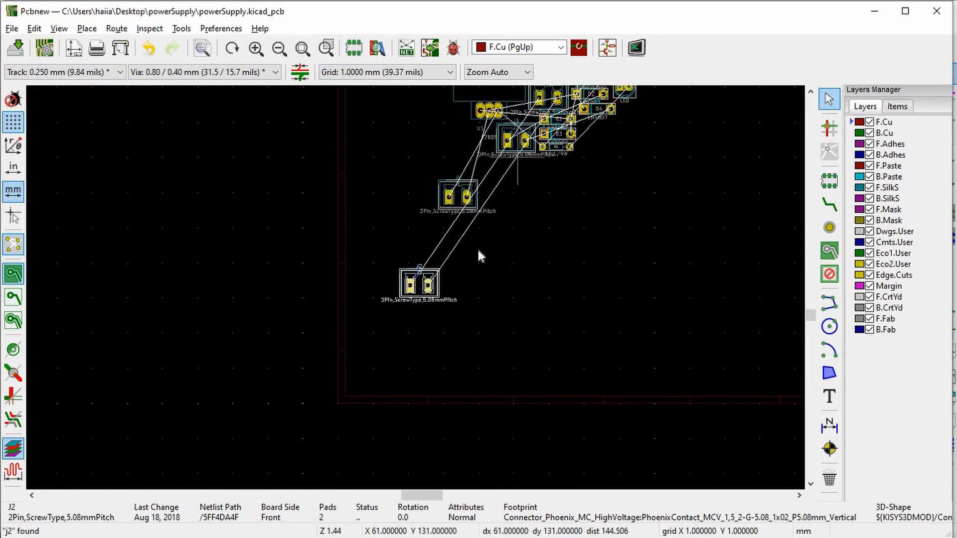
scroll(419, 292, up, 2)
scroll(420, 289, down, 1)
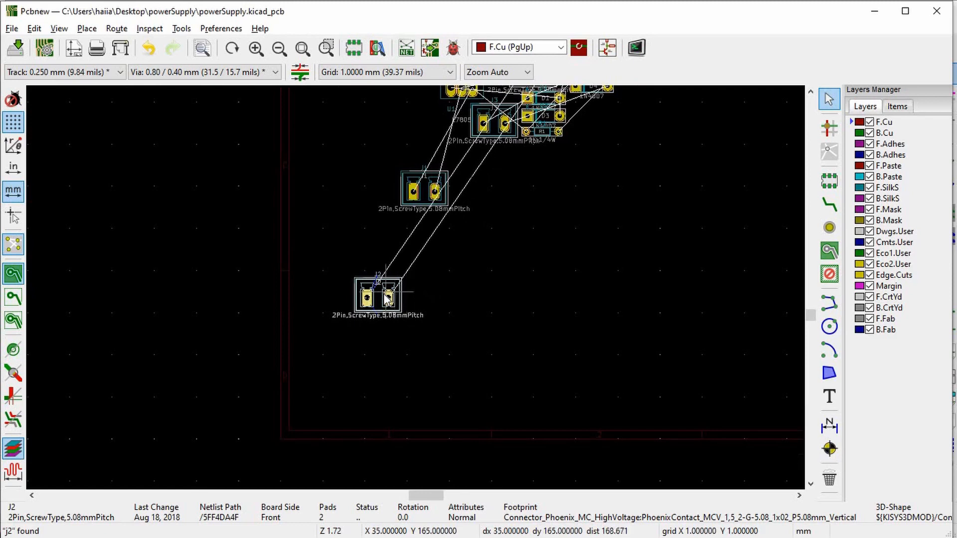
click(493, 129)
drag(483, 126, 518, 288)
Step: Move connector J4 out of the cluster into the gap between J2 and J3, at X 46, Y 166 mm
click(433, 191)
scroll(417, 292, down, 1)
key(m)
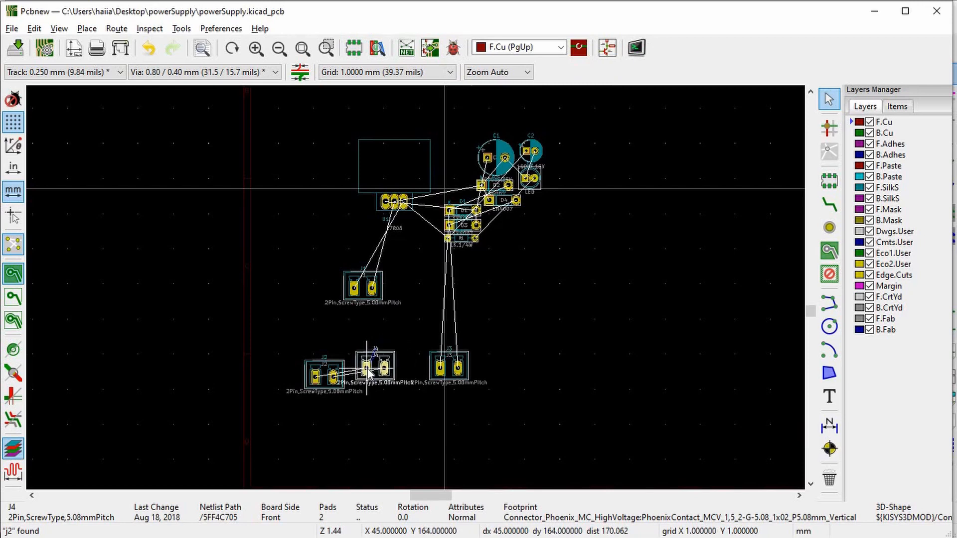
scroll(367, 369, up, 6)
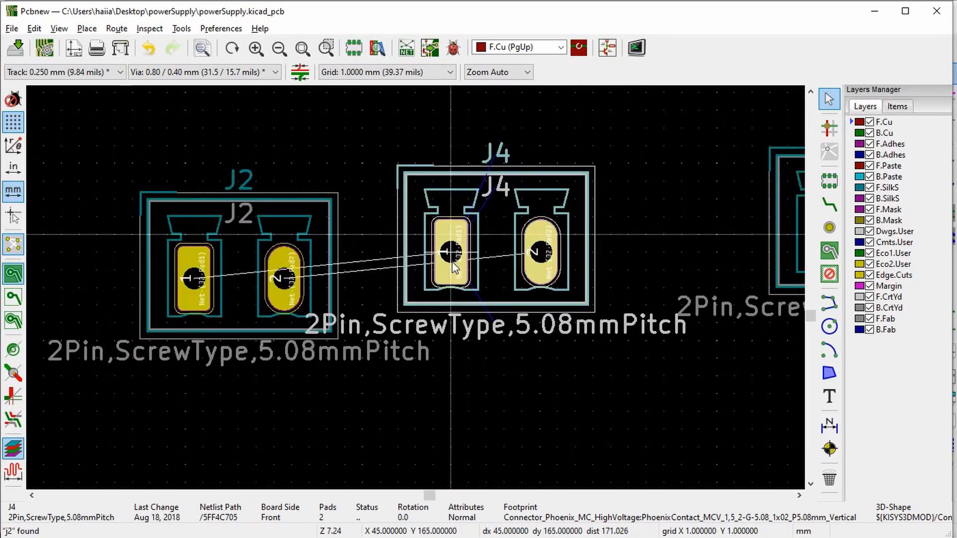
scroll(452, 258, up, 1)
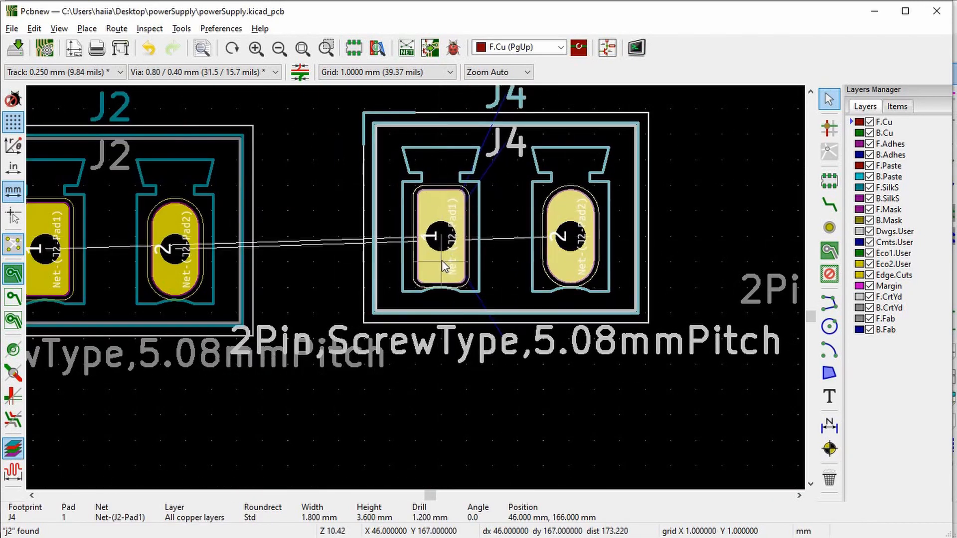
scroll(416, 289, down, 1)
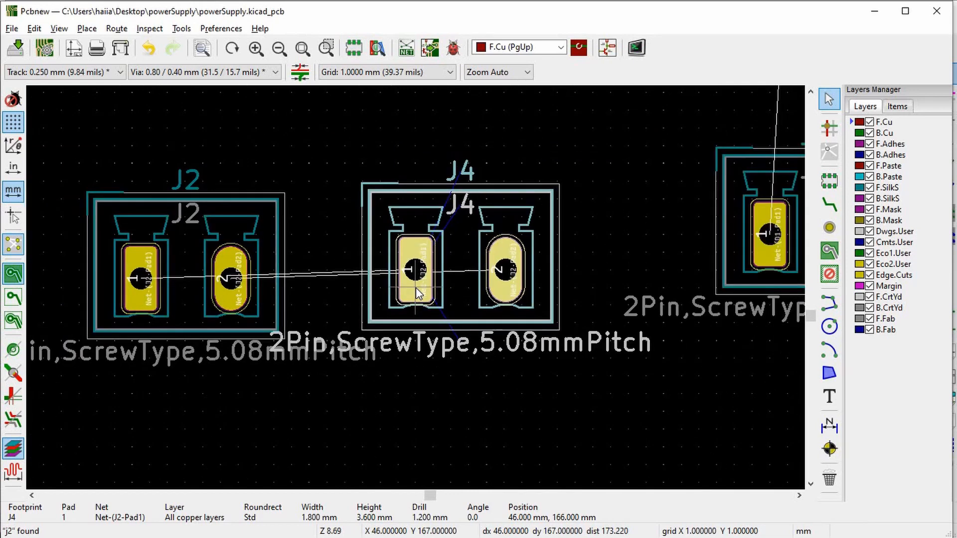
scroll(418, 293, down, 2)
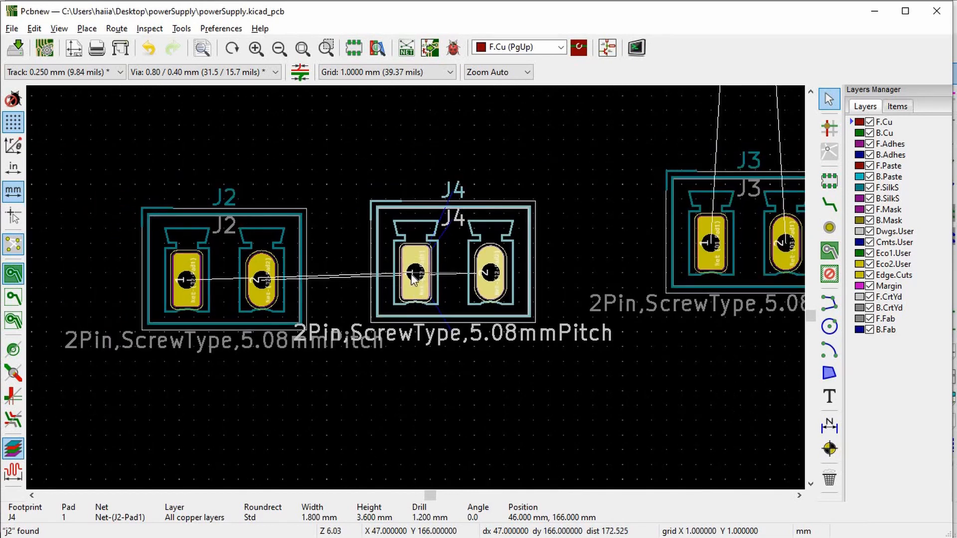
scroll(413, 277, down, 3)
Step: Check J3's wiring in the Eeschema schematic, return to the Pcbnew board, and move J3 closer to J4
key(alt+Tab)
scroll(423, 308, down, 5)
scroll(476, 279, up, 5)
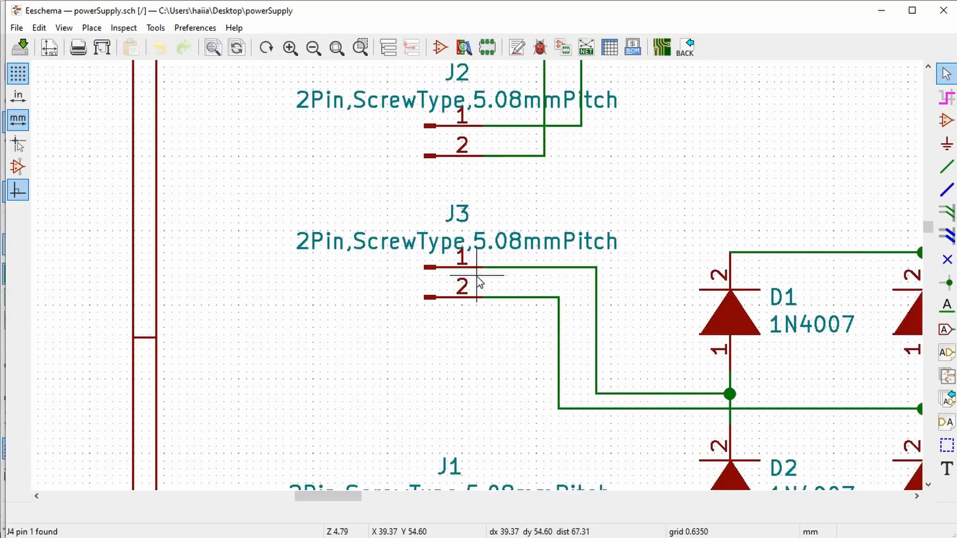
key(alt+Tab)
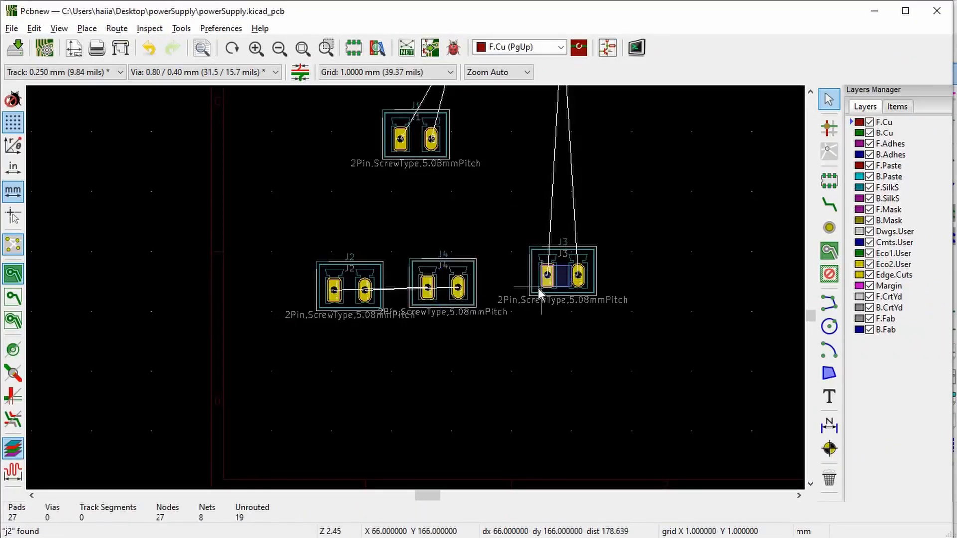
click(539, 289)
drag(554, 276, 530, 282)
scroll(493, 294, up, 1)
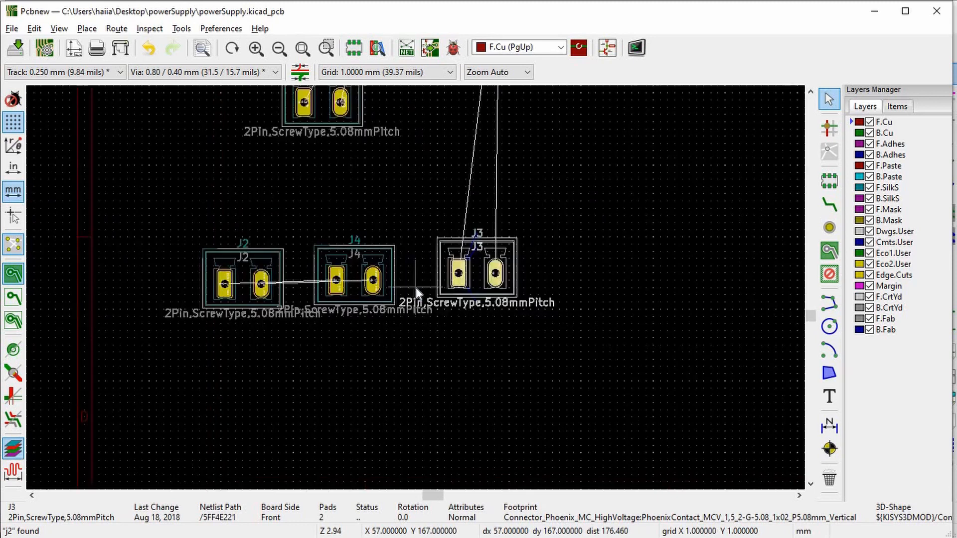
Step: Set the grid to 0.1000 mm and shift connector J4 down to Y 166.6 mm, nearly level with J2
scroll(416, 288, up, 3)
scroll(414, 285, up, 1)
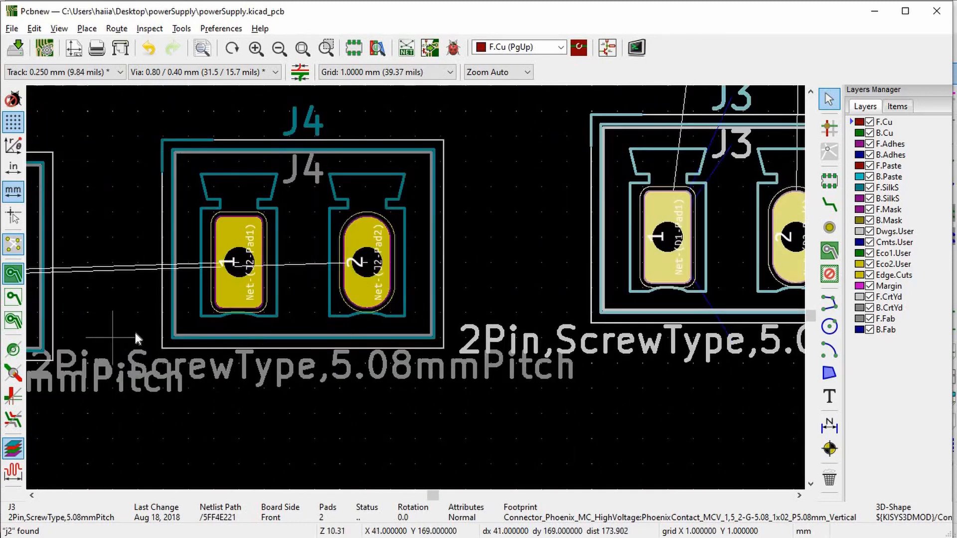
click(343, 76)
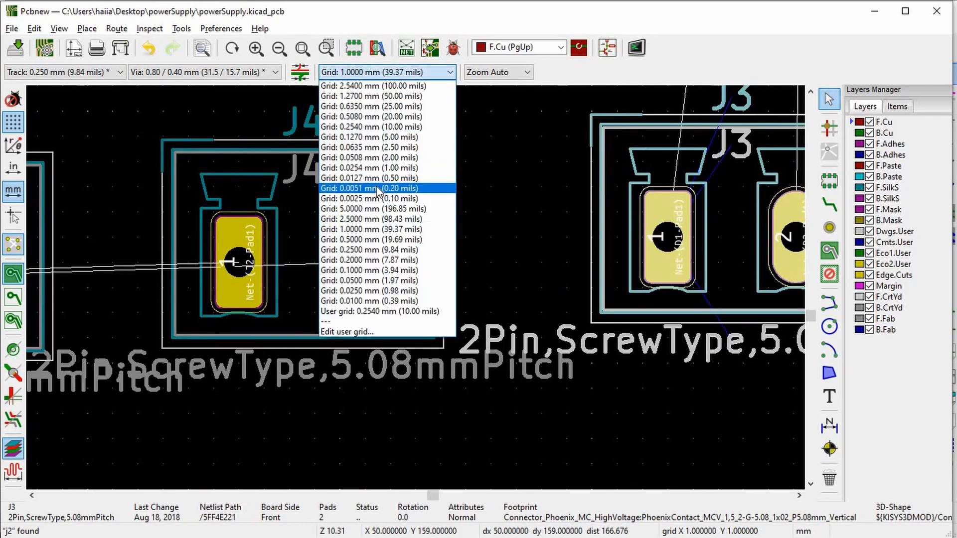
click(362, 272)
scroll(242, 347, down, 1)
scroll(483, 244, up, 3)
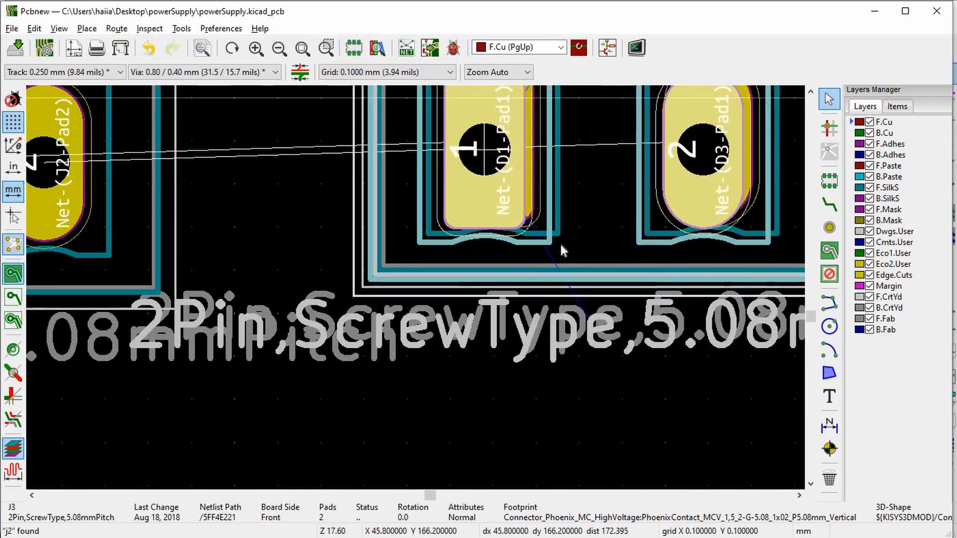
key(Escape)
click(503, 213)
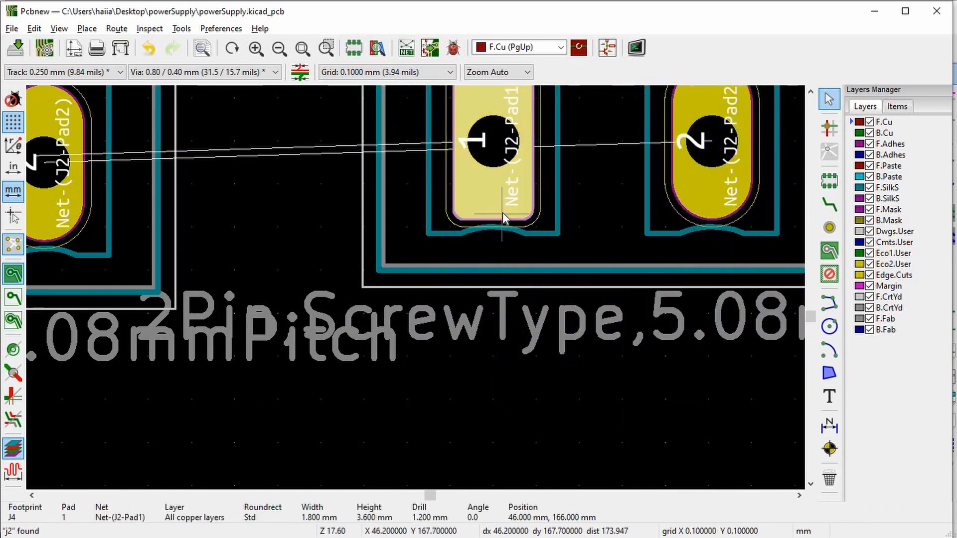
key(m)
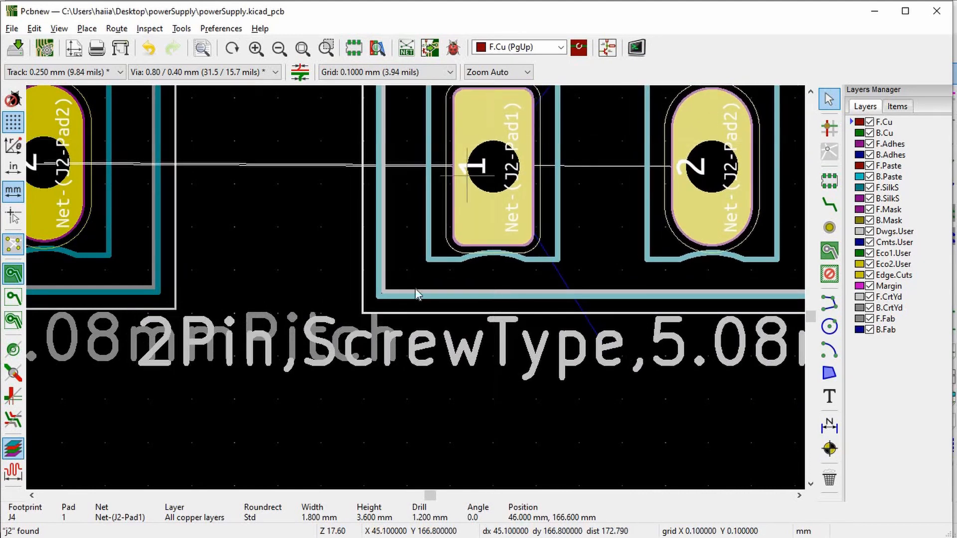
Step: Shift connector J2 to X 31.1, Y 166.6 mm so its pads line up with J4's
scroll(415, 288, down, 1)
scroll(416, 289, down, 1)
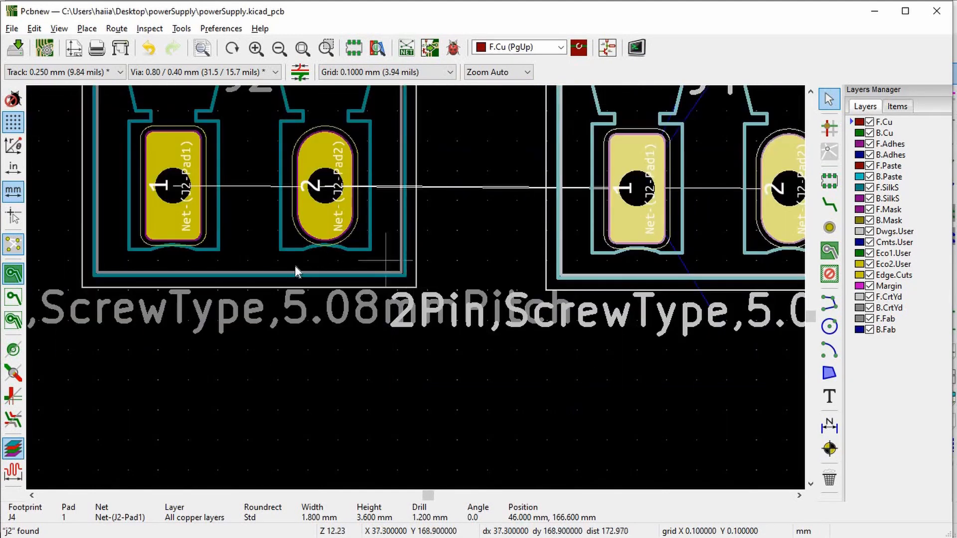
click(158, 230)
key(m)
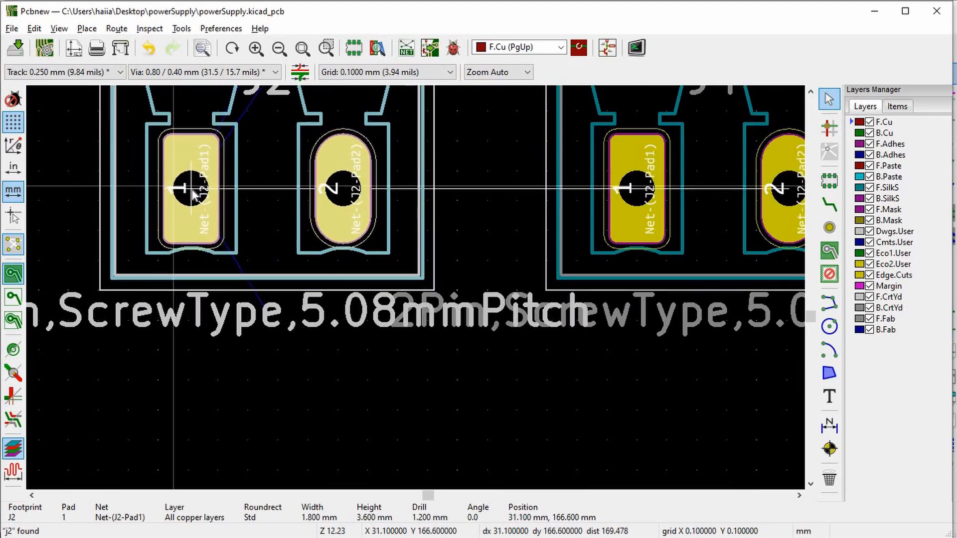
click(191, 189)
scroll(265, 181, down, 5)
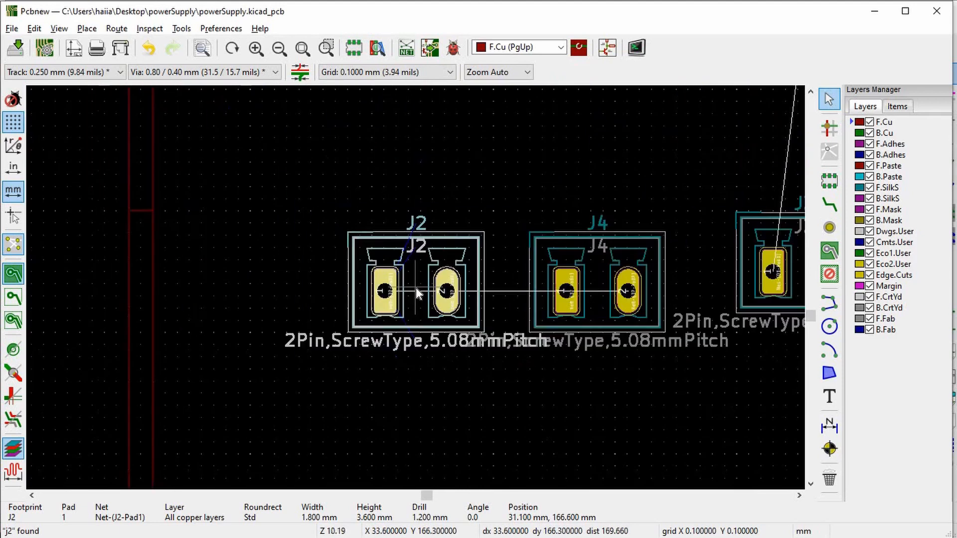
scroll(415, 288, down, 1)
scroll(574, 323, up, 1)
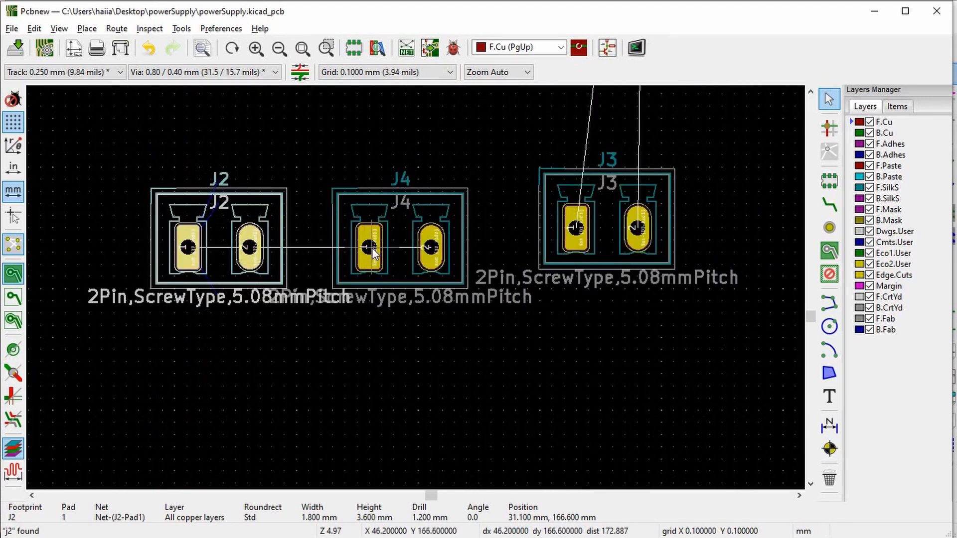
click(830, 204)
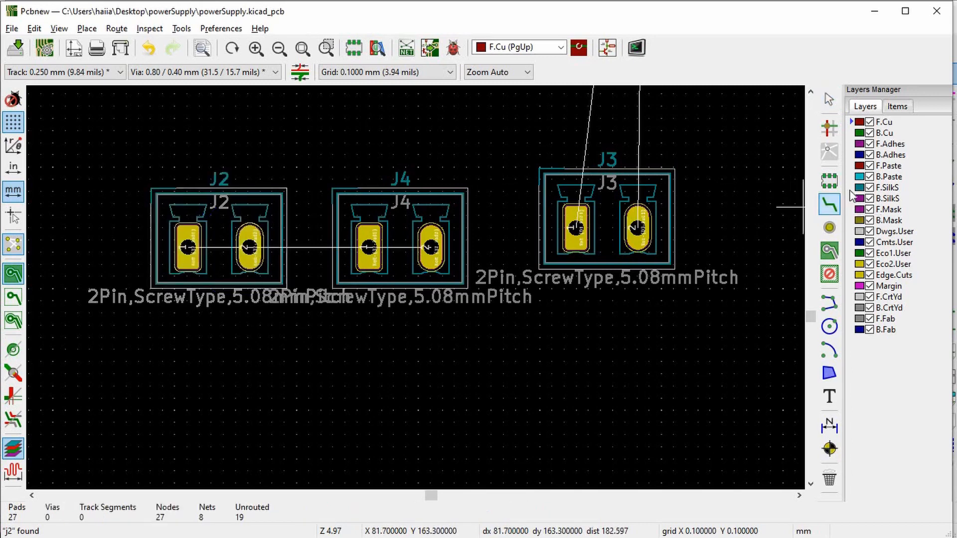
scroll(394, 214, up, 1)
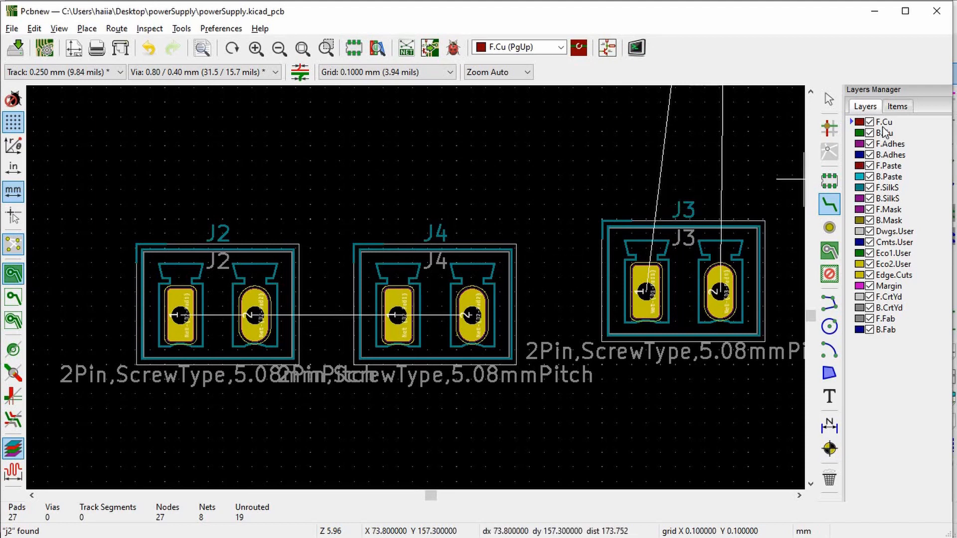
key(F4)
click(421, 283)
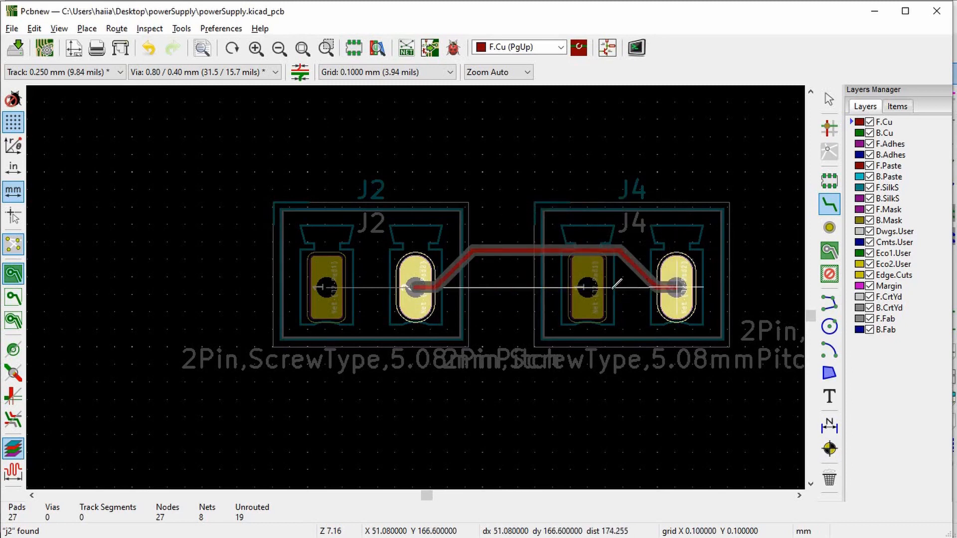
key(Escape)
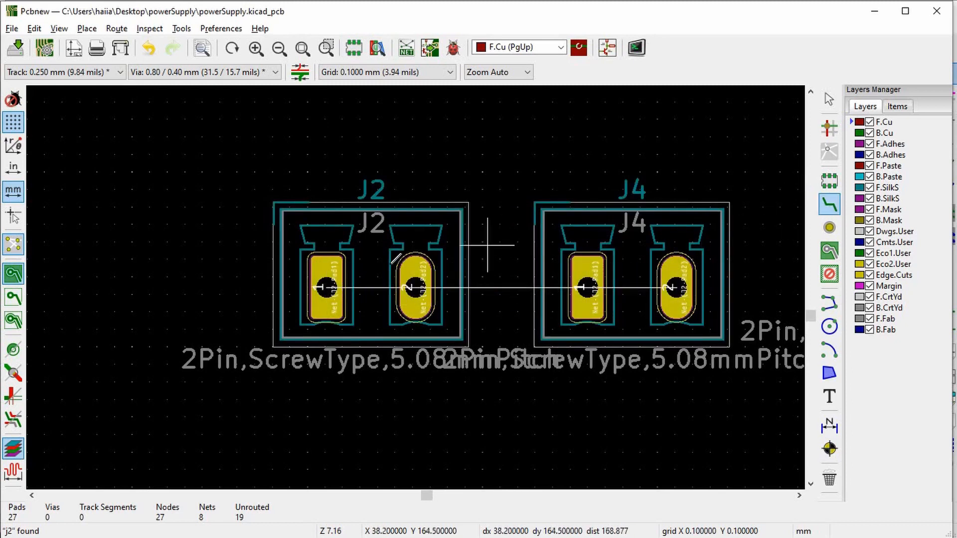
Step: Route F.Cu tracks between J2 and J4, joining pad 1 to pad 1 above the connectors and pad 2 to pad 2 below
click(333, 275)
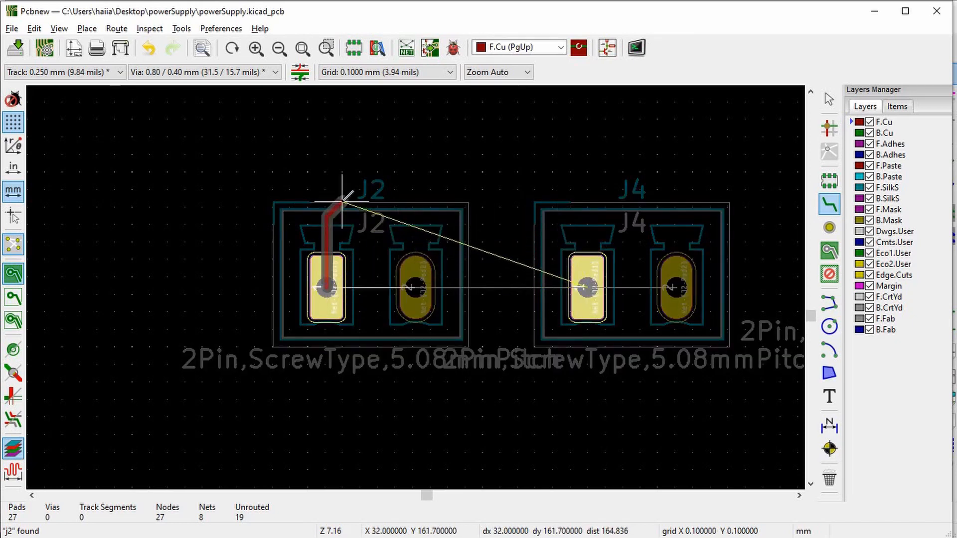
click(354, 187)
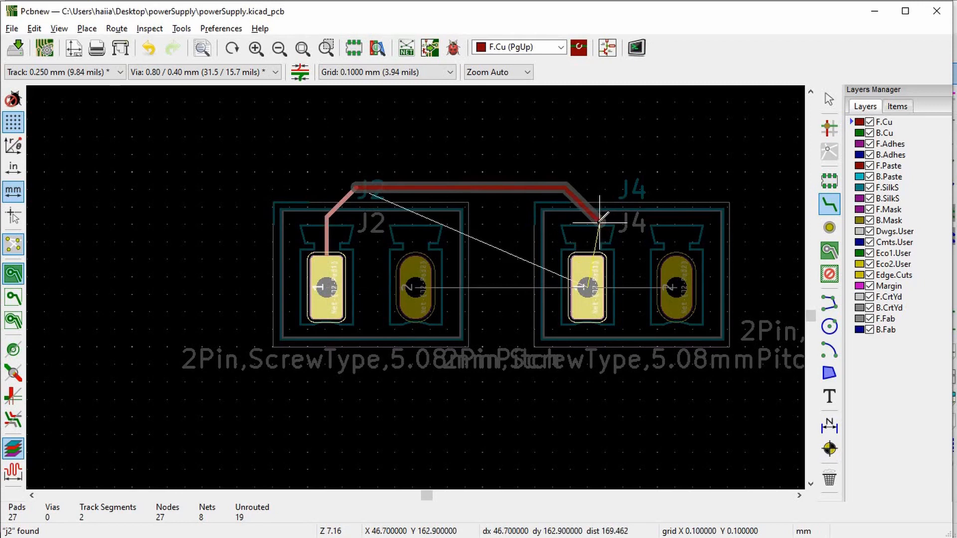
click(590, 267)
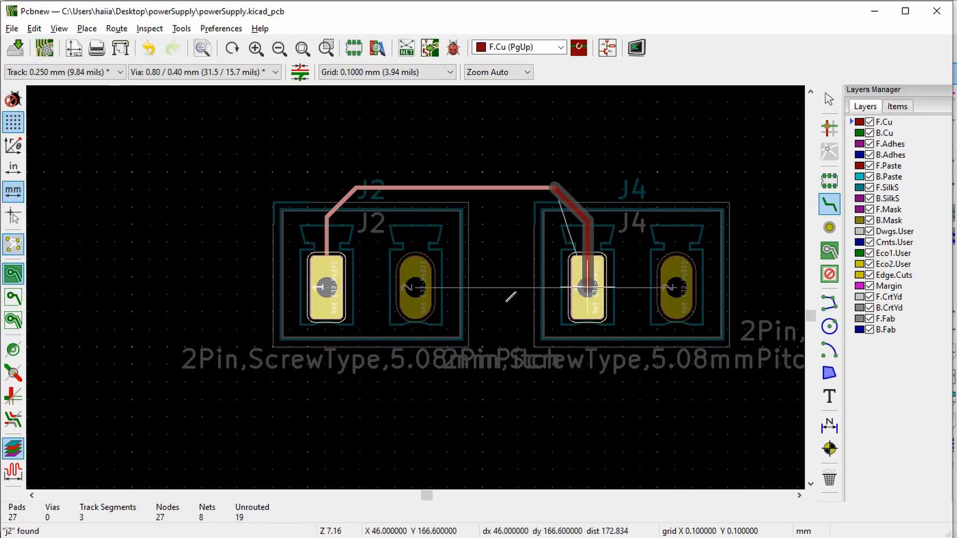
click(415, 288)
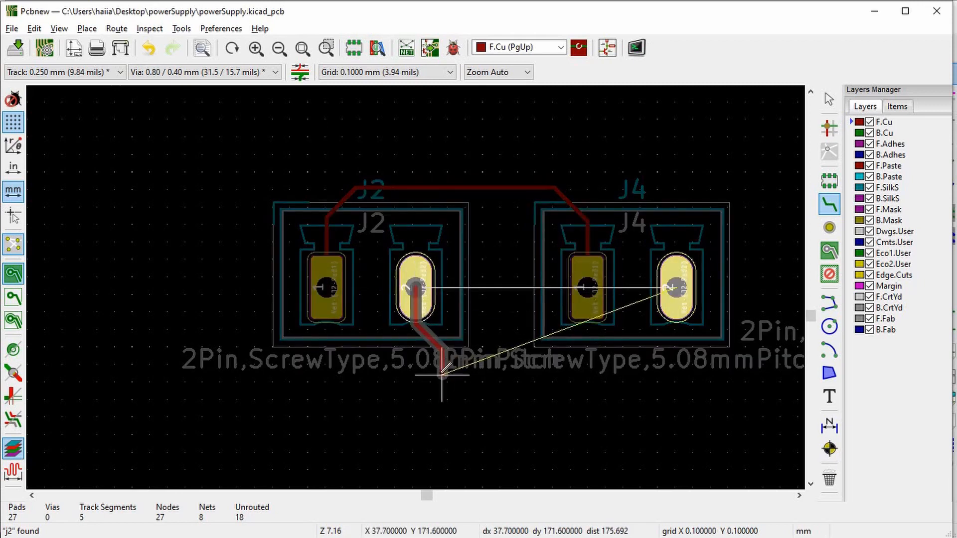
click(549, 368)
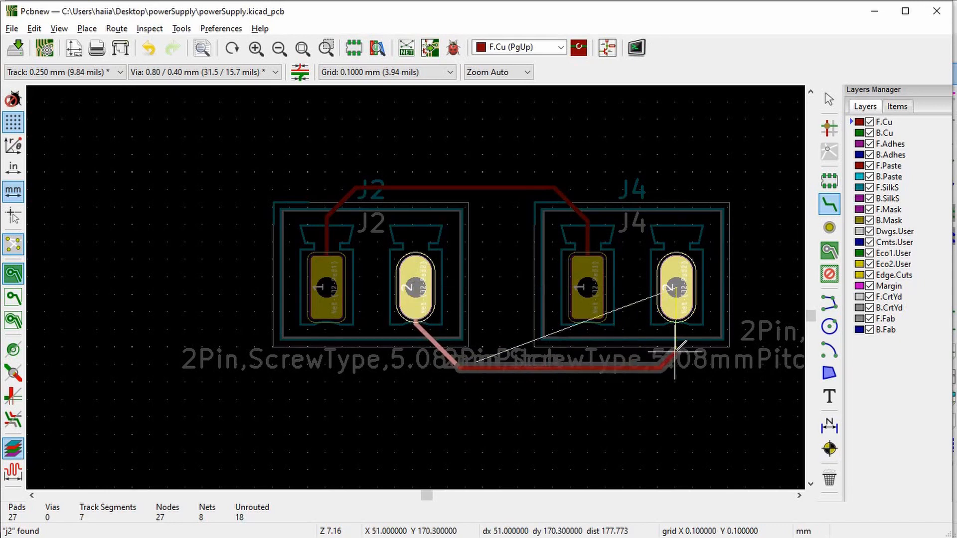
click(677, 299)
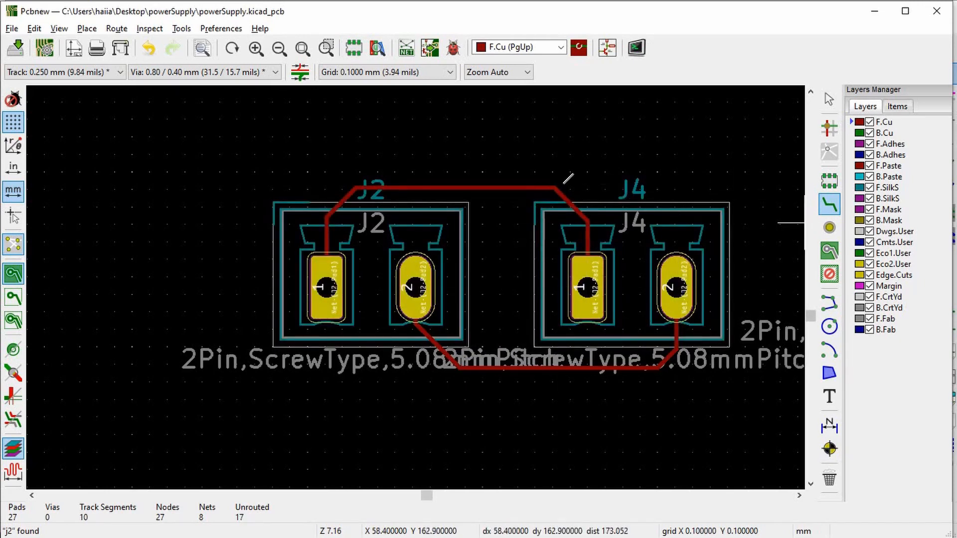
Step: Delete the F.Cu track joining the pad 1s of J2 and J4 and the track segments between their pad 2s
scroll(490, 194, up, 1)
scroll(415, 287, up, 1)
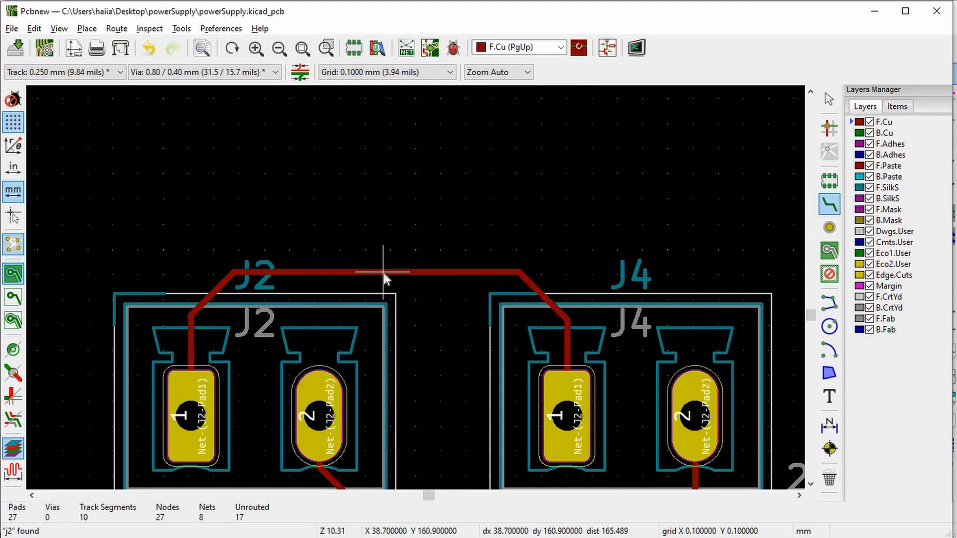
key(Delete)
scroll(384, 273, down, 1)
scroll(402, 433, up, 1)
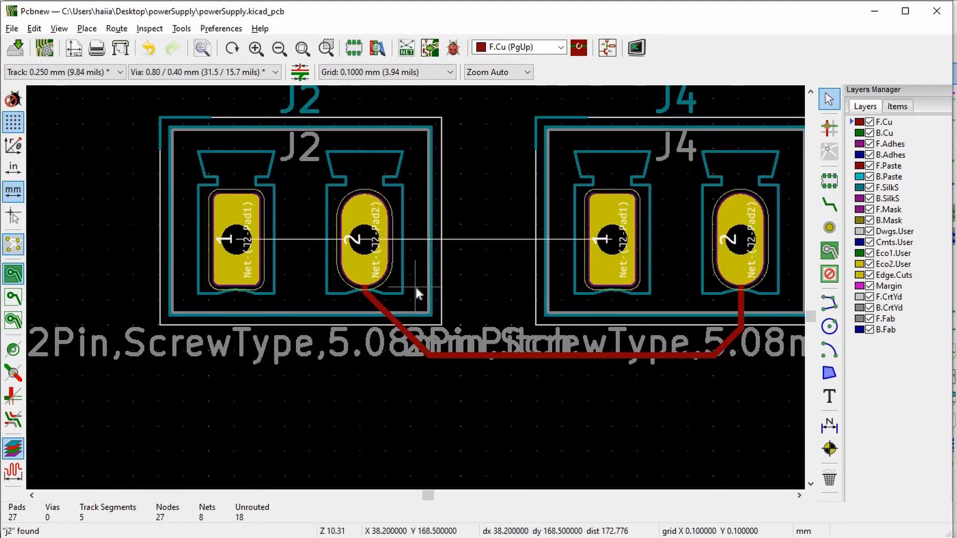
scroll(396, 305, up, 3)
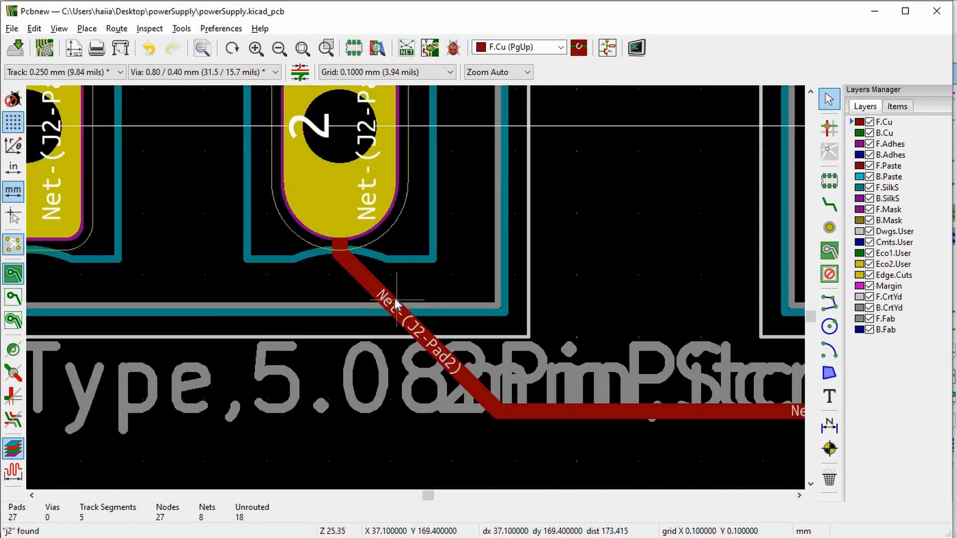
click(396, 304)
key(Delete)
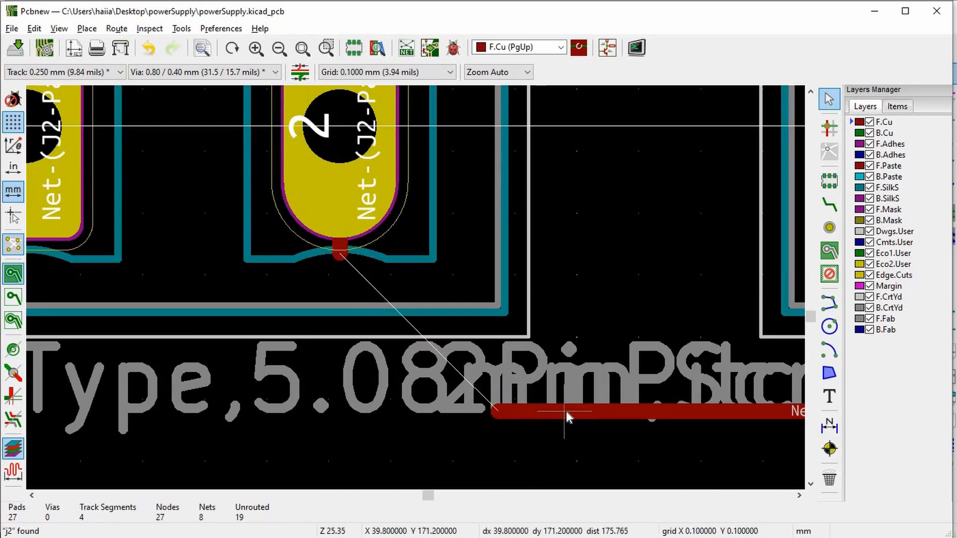
key(Delete)
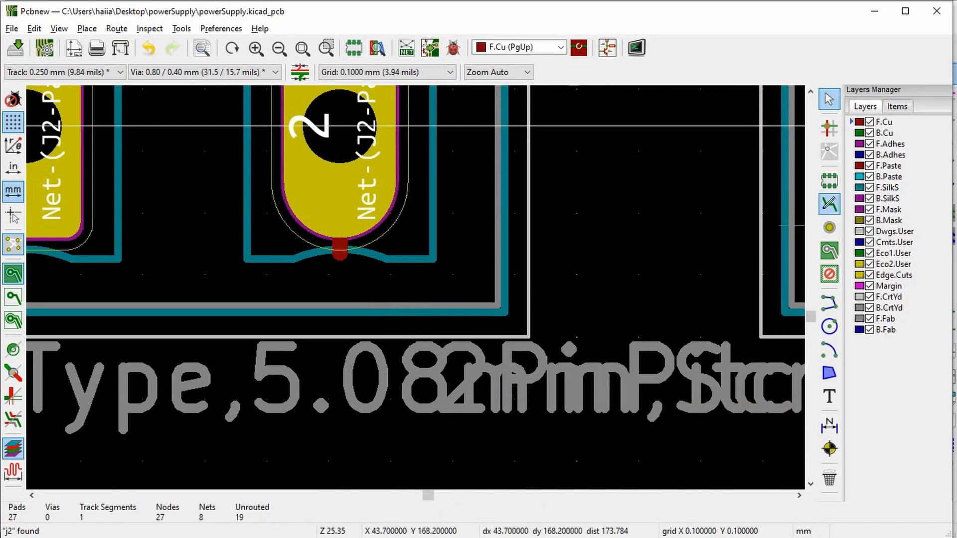
Step: Remove the leftover track stub at J2's pad 2 and leave the track routing command
click(828, 204)
scroll(292, 309, down, 5)
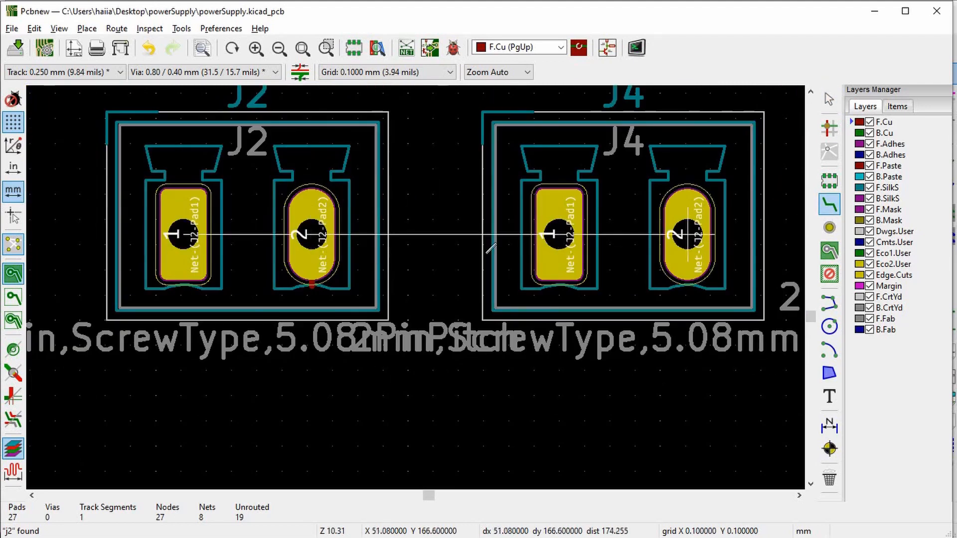
scroll(311, 286, up, 3)
key(Escape)
key(Escape)
scroll(416, 288, down, 1)
scroll(416, 283, down, 5)
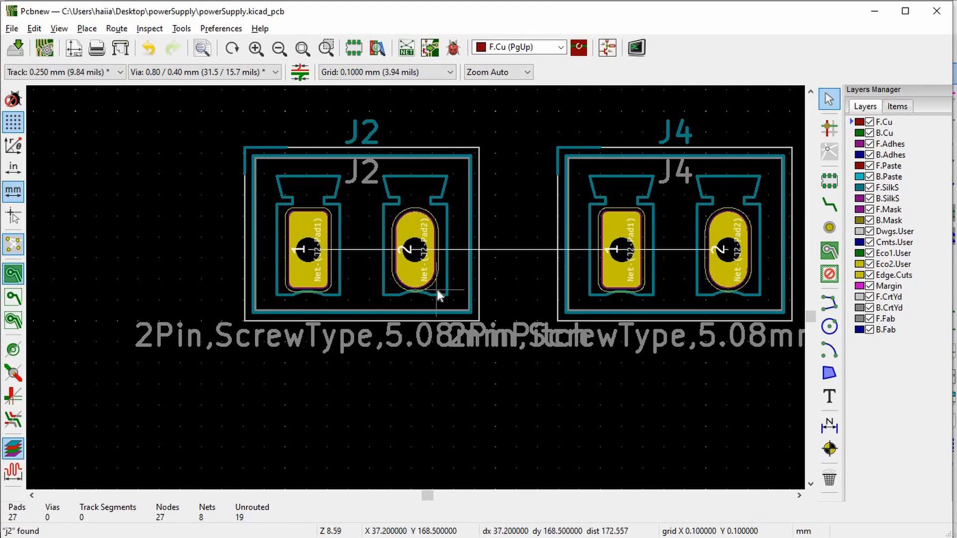
Step: Switch to the Eeschema schematic and delete the wires connecting J4 and J2
key(alt+Tab)
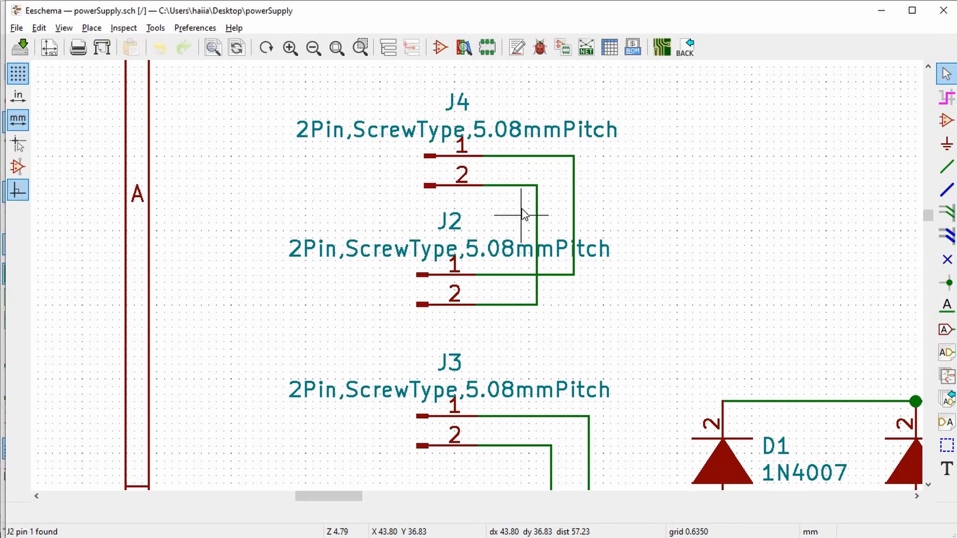
click(542, 222)
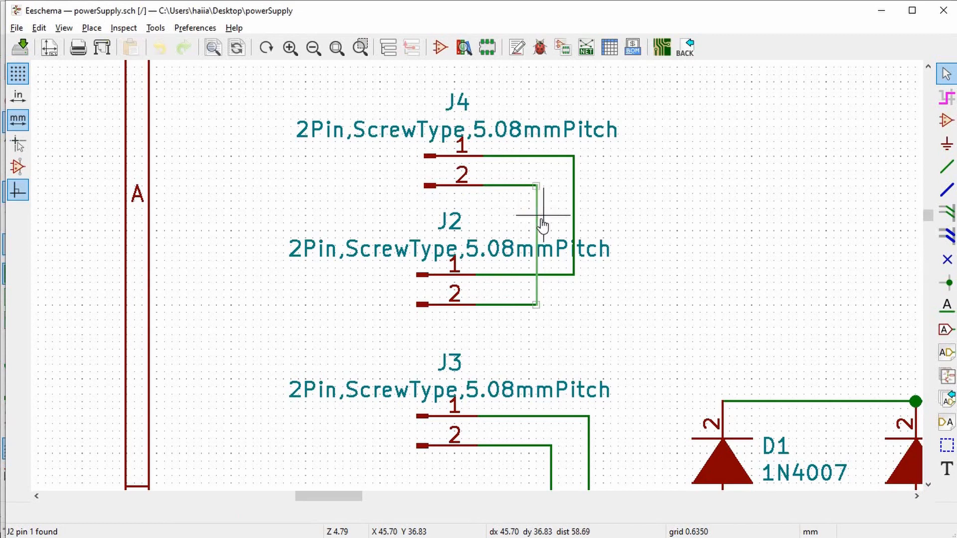
drag(604, 312, 528, 146)
key(Delete)
Step: Wire J4 and J2 crosswise, connecting J4 pin 2 to J2 pin 1 and J4 pin 1 to J2 pin 2
click(946, 167)
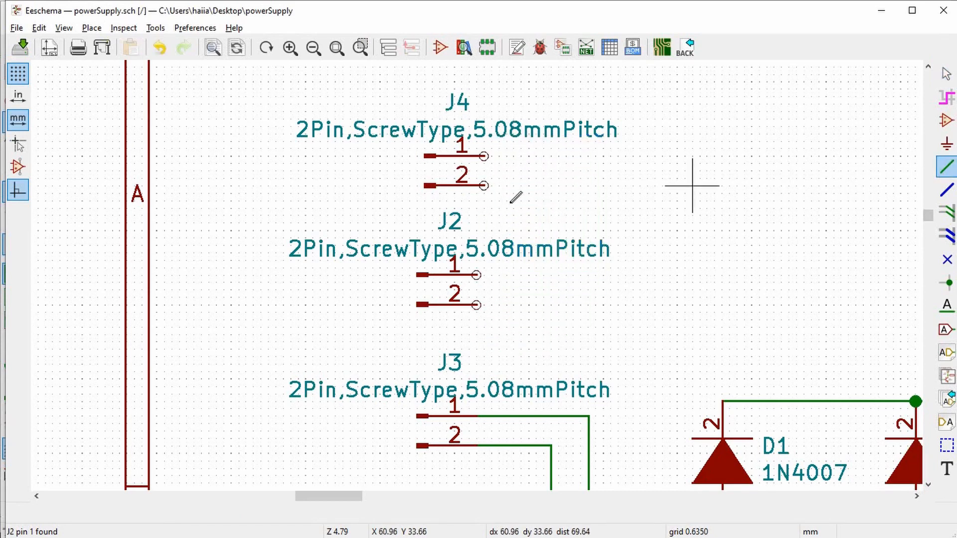
click(483, 186)
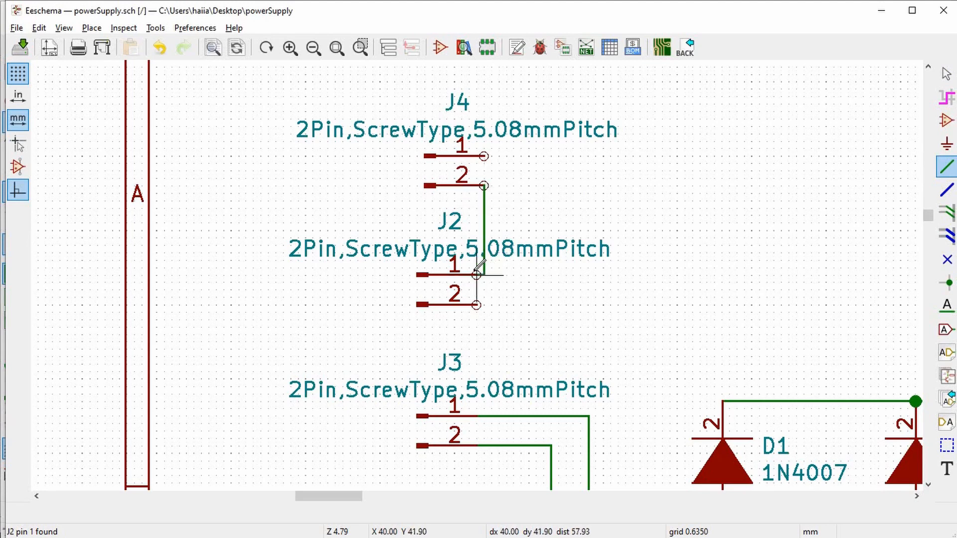
click(517, 258)
click(483, 156)
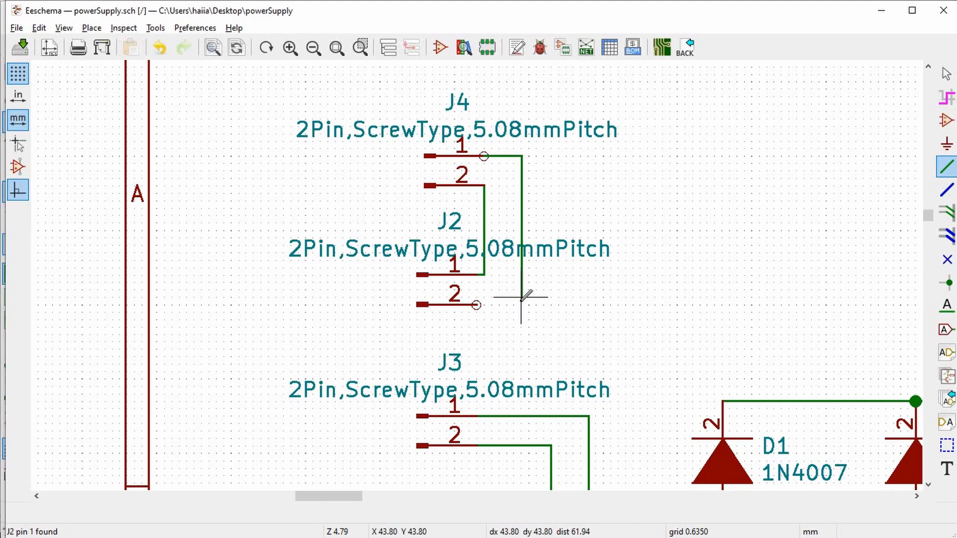
click(476, 305)
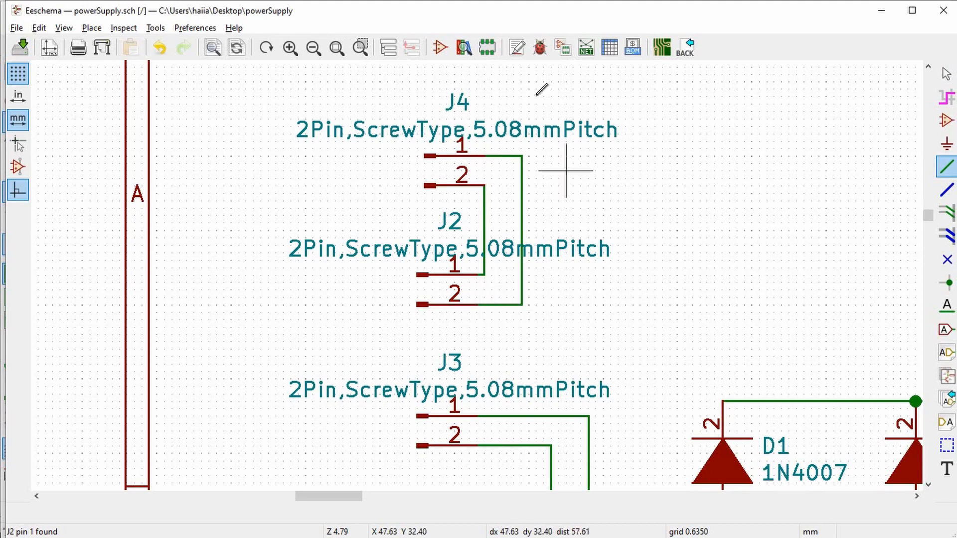
Step: Generate the Pcbnew netlist from the rewired schematic in the default format
key(alt+Tab)
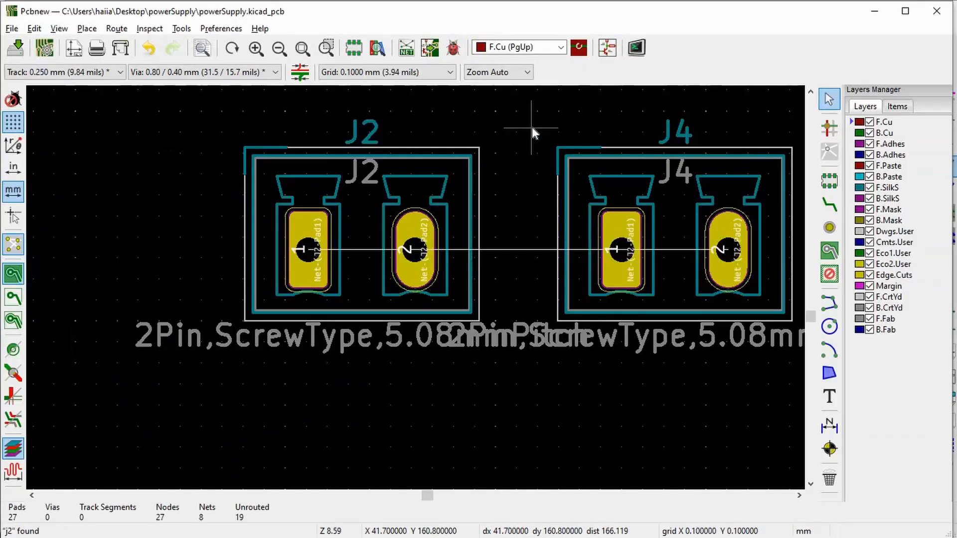
key(alt+Tab)
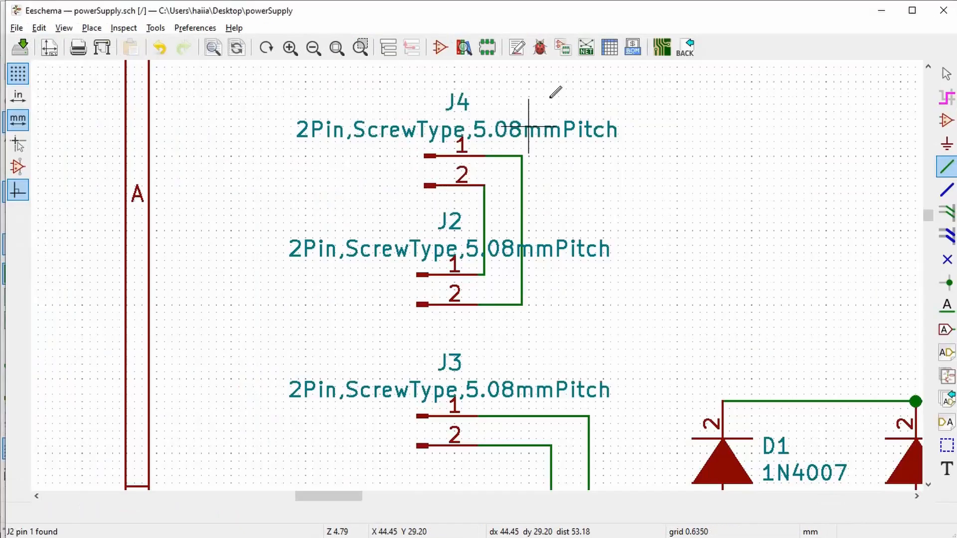
click(587, 49)
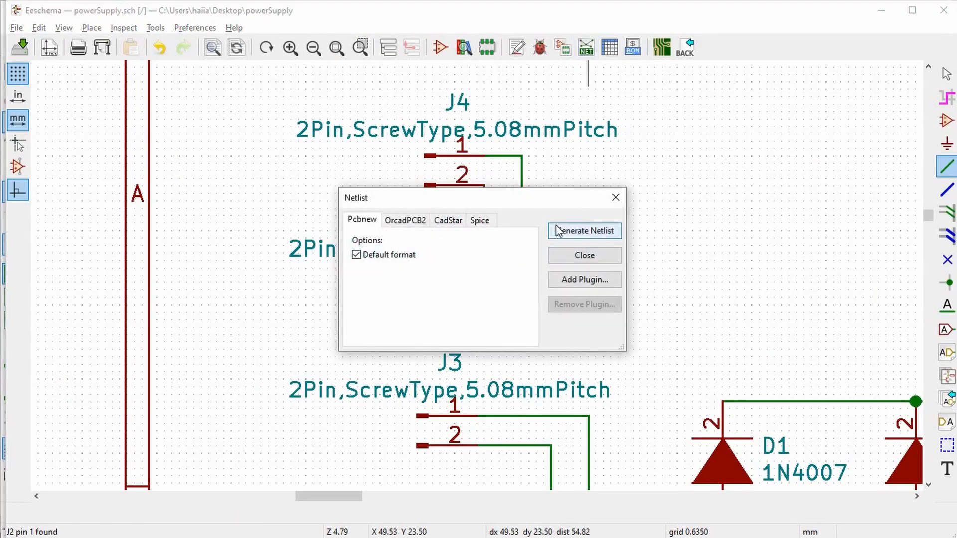
click(558, 232)
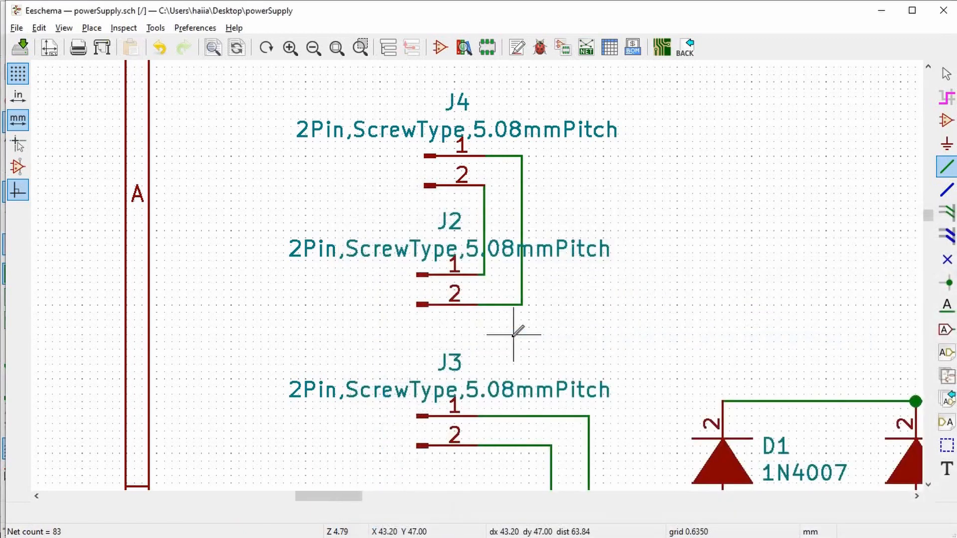
Step: Return to the Pcbnew board and update the PCB from the schematic, keeping existing symbol to footprint associations
key(alt+Tab)
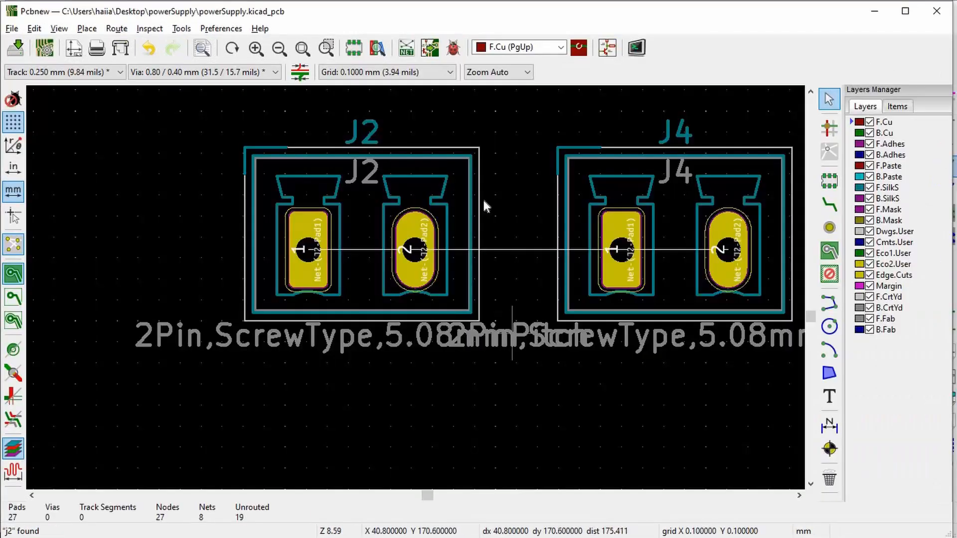
click(429, 50)
click(600, 419)
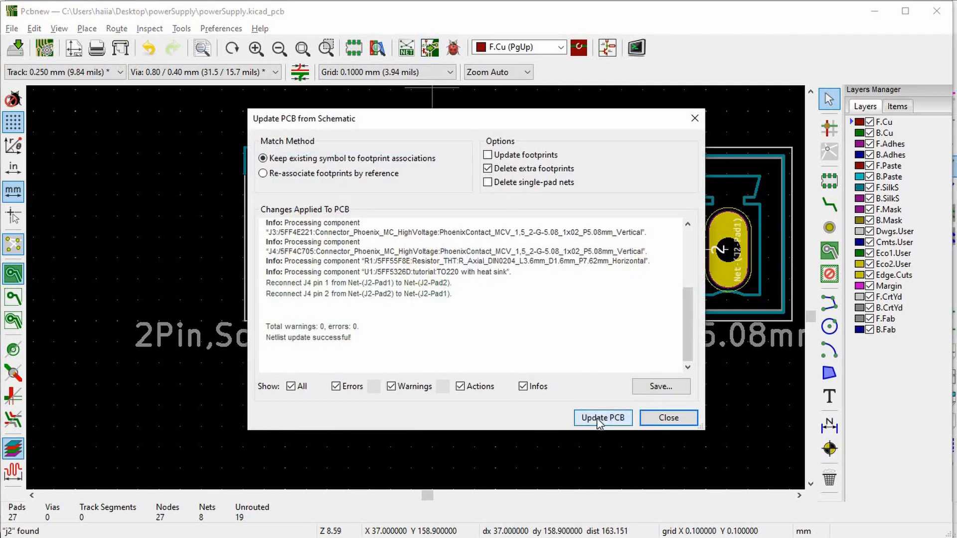
click(656, 423)
Step: Route a straight 1.5 mm wide F.Cu track from J2 pad 2 to J4 pad 1
key(x)
click(414, 250)
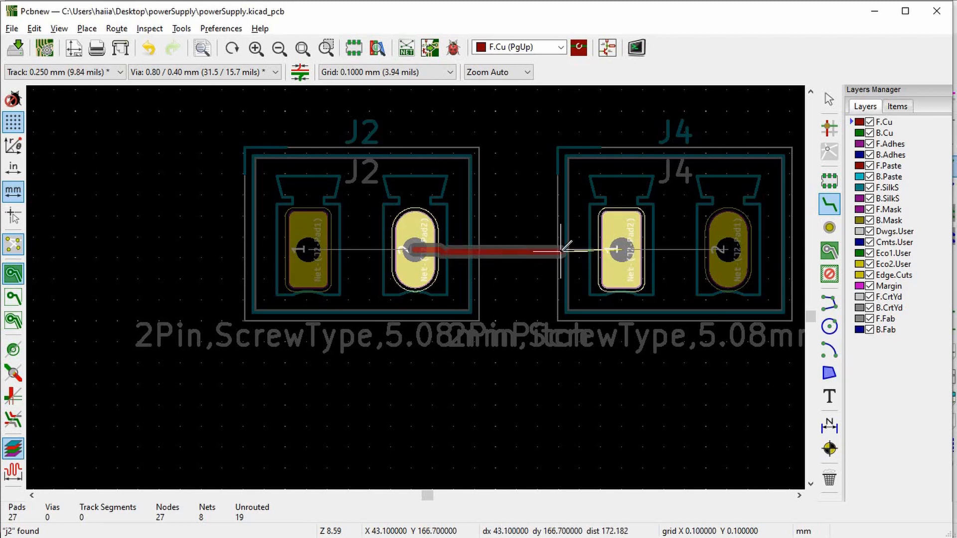
key(Escape)
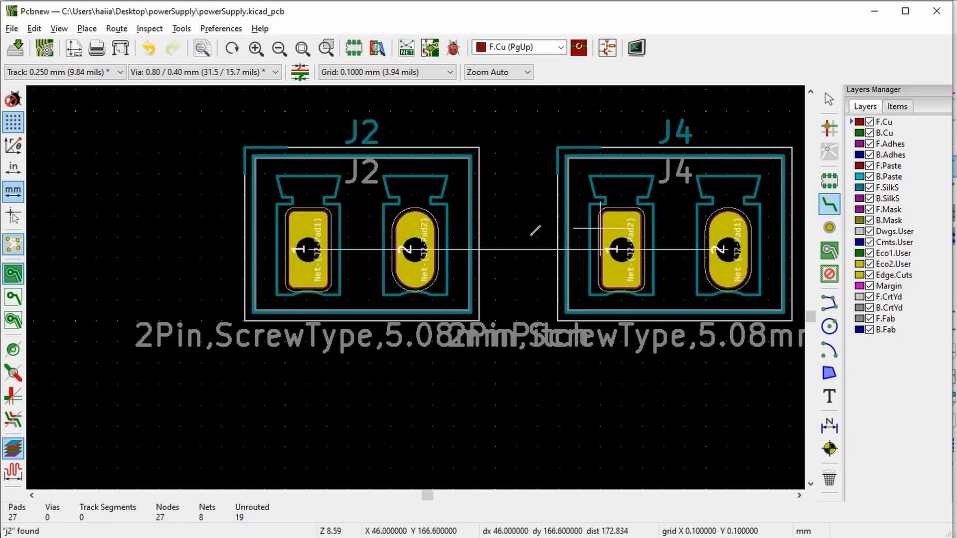
click(423, 244)
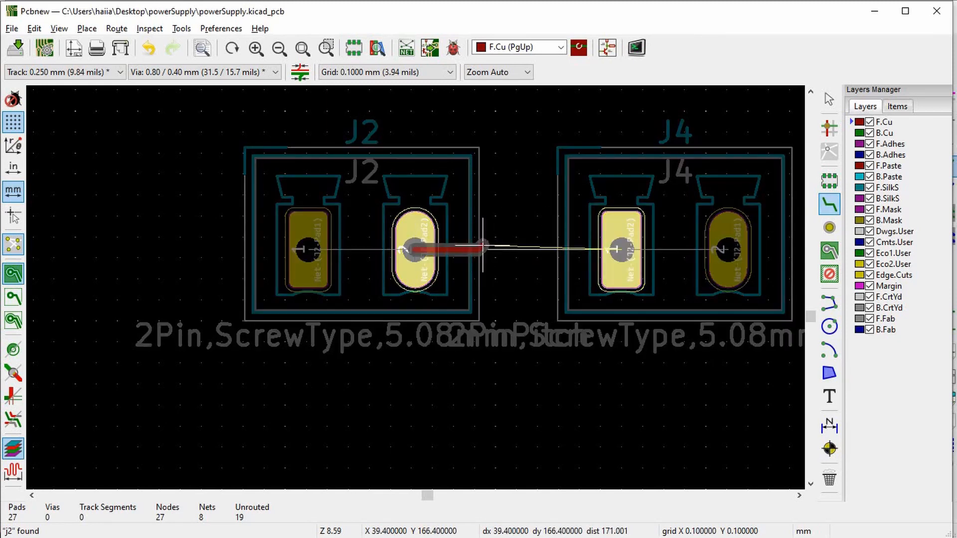
key(q)
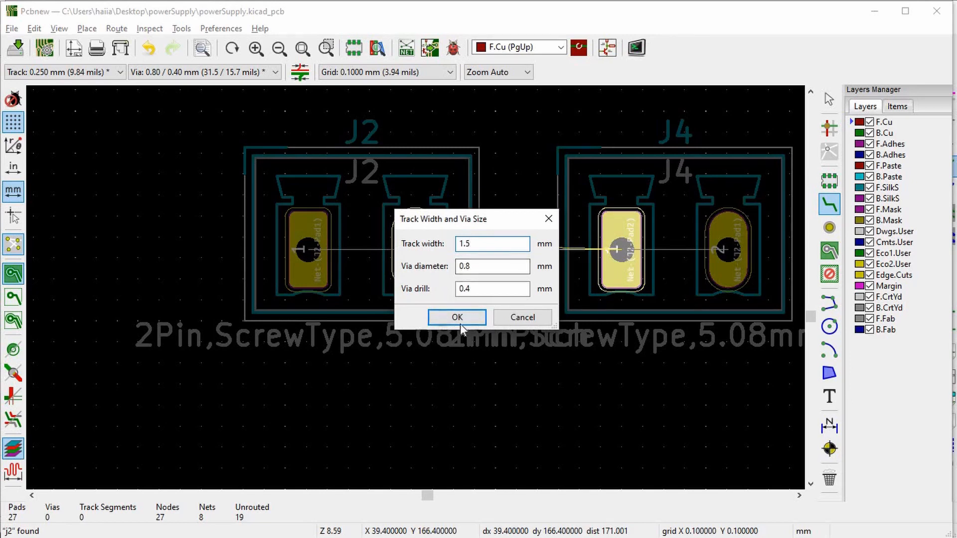
key(Return)
click(621, 243)
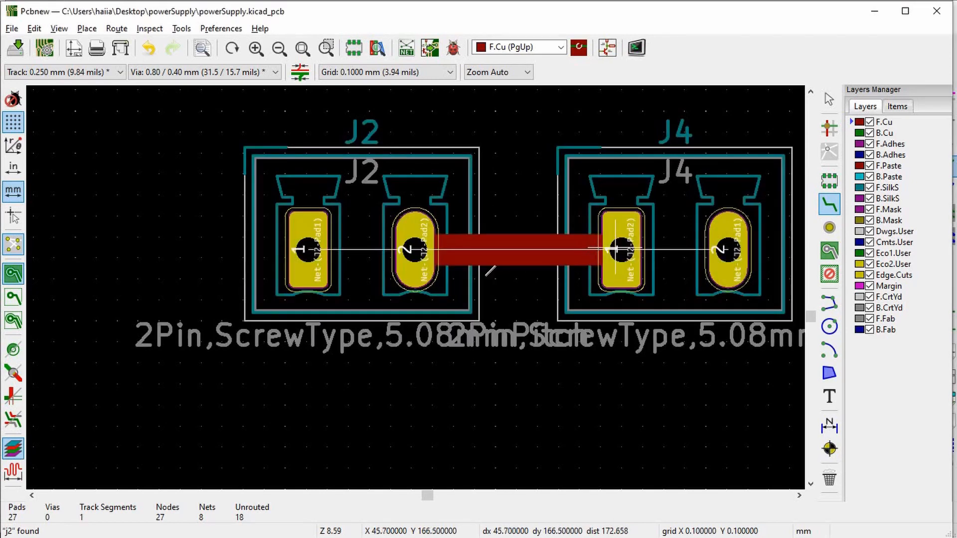
click(309, 248)
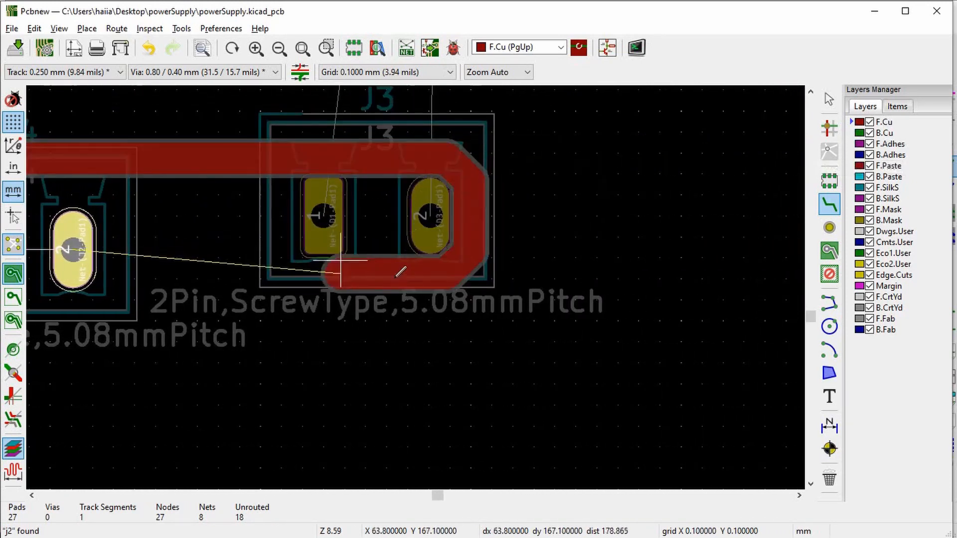
scroll(404, 276, down, 2)
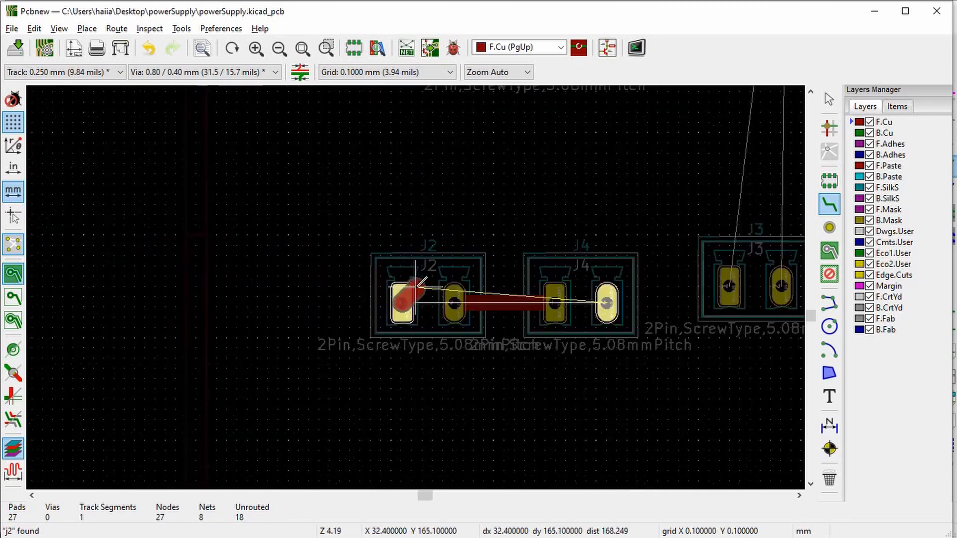
scroll(549, 240, up, 1)
scroll(538, 279, up, 1)
scroll(572, 280, up, 4)
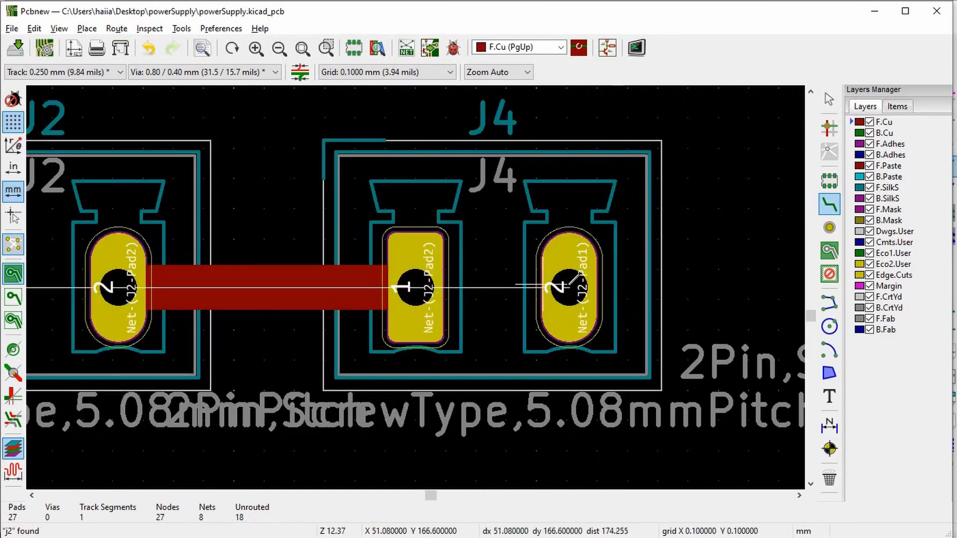
Step: Route an F.Cu track from J4 pad 2 around the upper side of both connectors to J2 pad 1
click(569, 285)
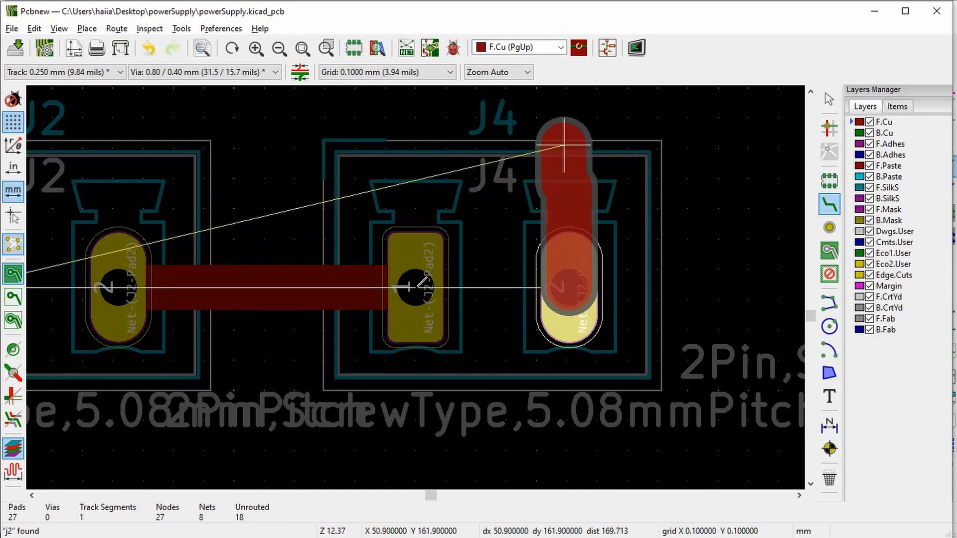
scroll(421, 283, down, 1)
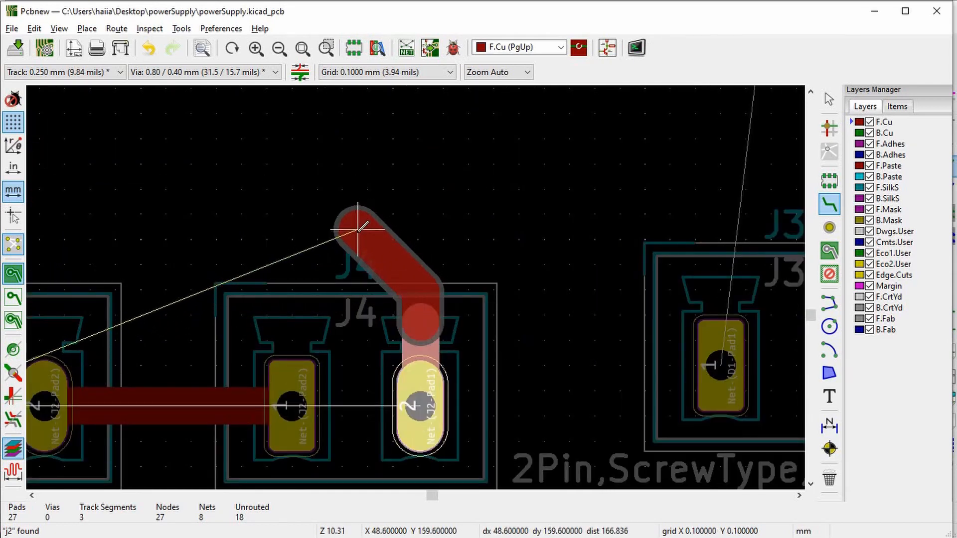
click(353, 242)
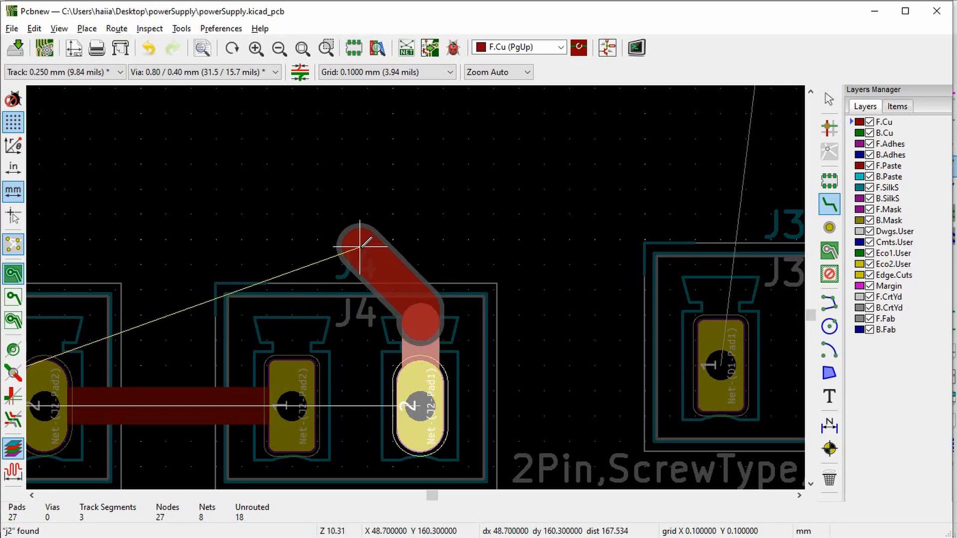
click(69, 260)
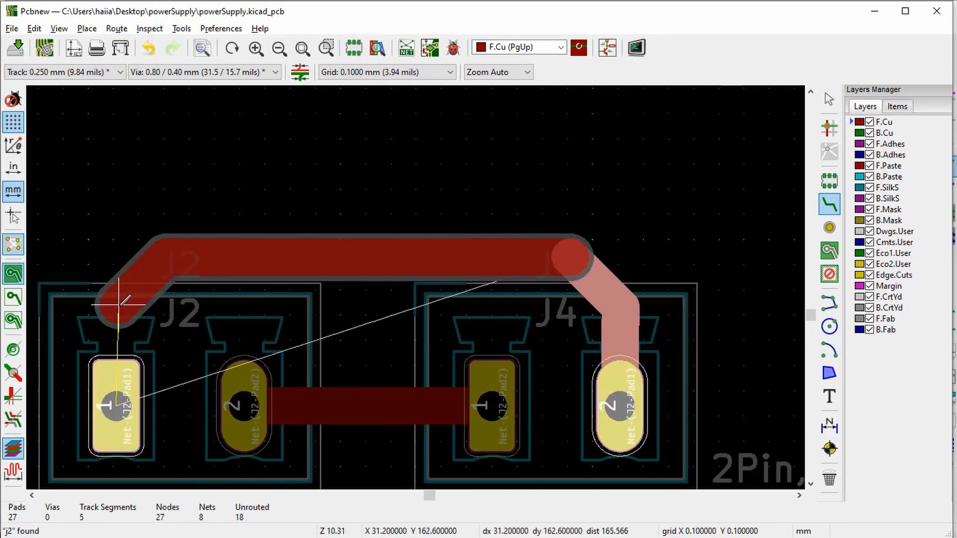
click(131, 373)
key(Escape)
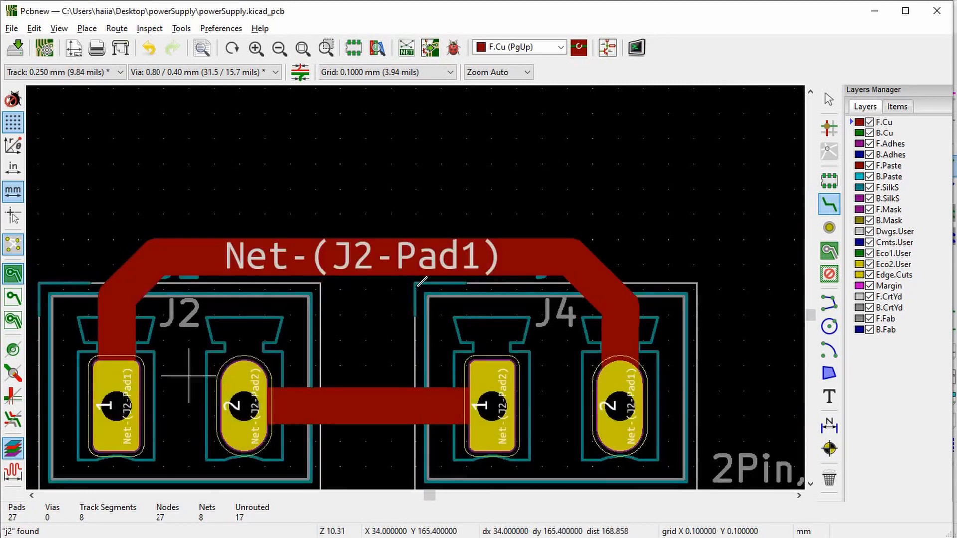
Step: Move connector J3 beside J4 so it lines up in the same row as J2 and J4
scroll(449, 299, down, 5)
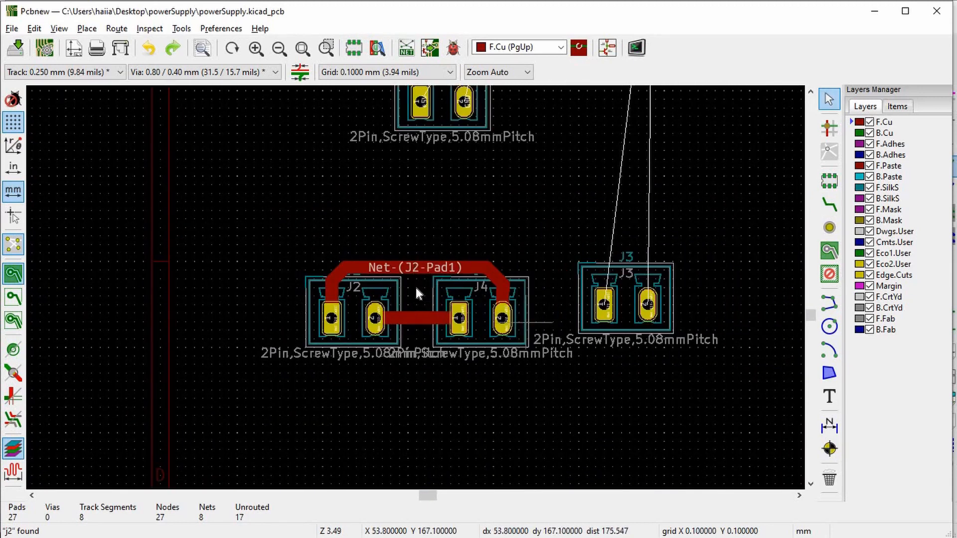
scroll(529, 322, up, 4)
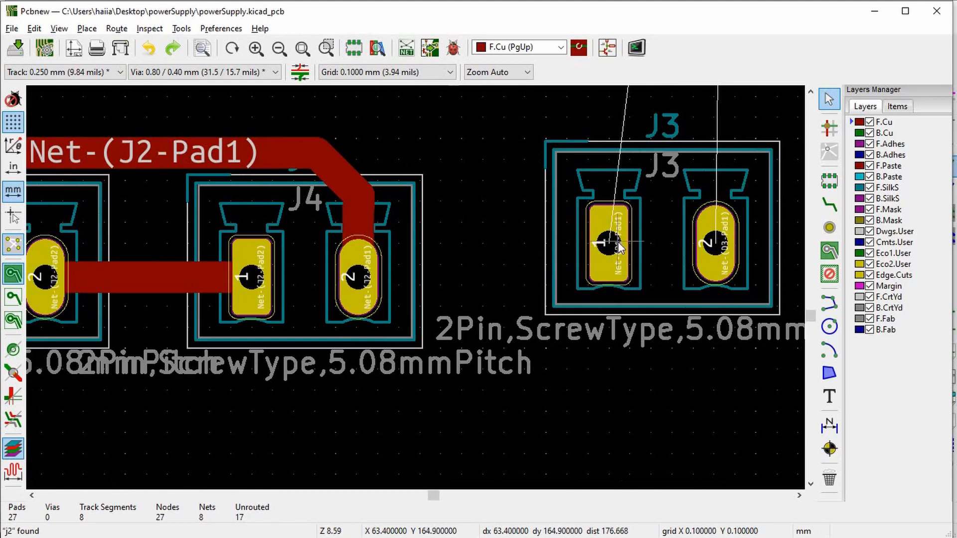
click(654, 234)
key(m)
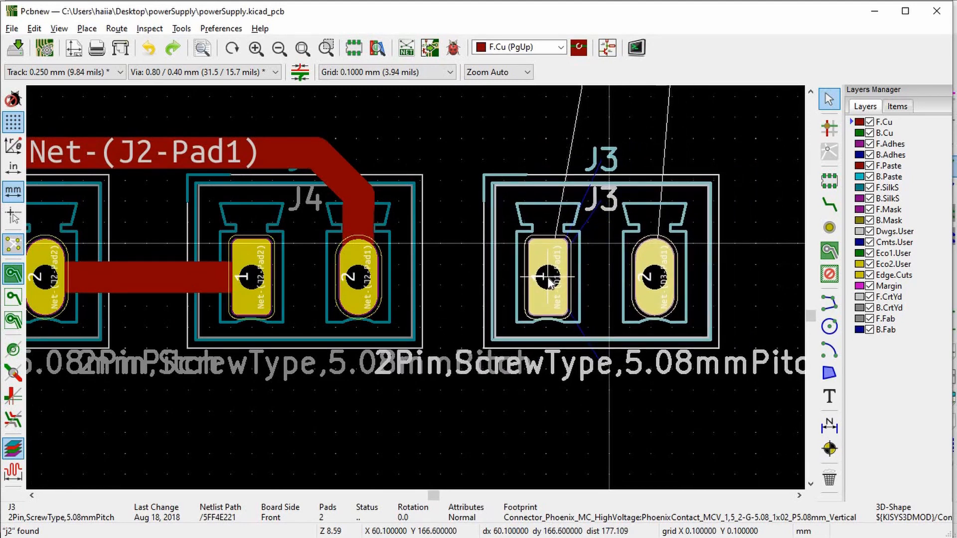
click(550, 283)
Step: Move connector J1 up next to the heat sink outline of regulator U1
scroll(550, 283, down, 5)
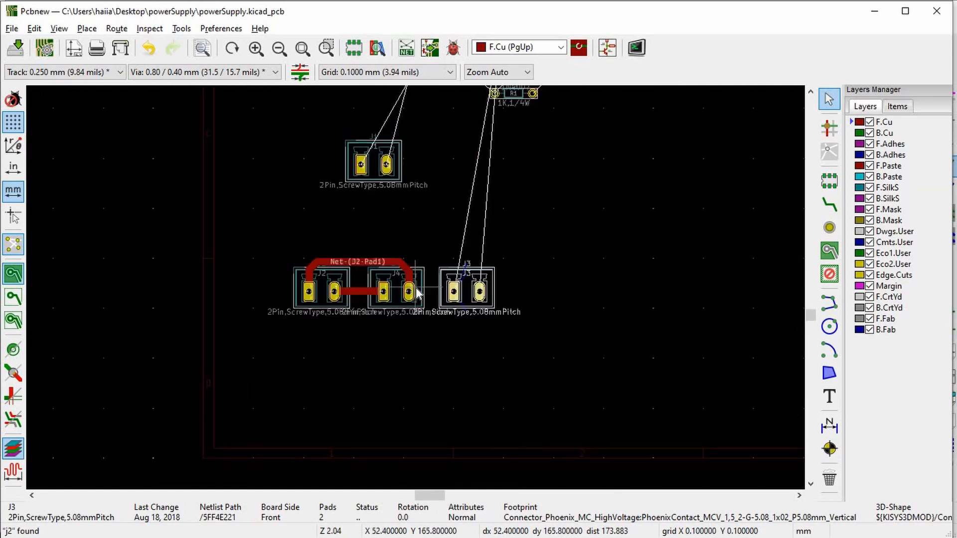
scroll(416, 288, down, 3)
scroll(416, 288, up, 3)
key(m)
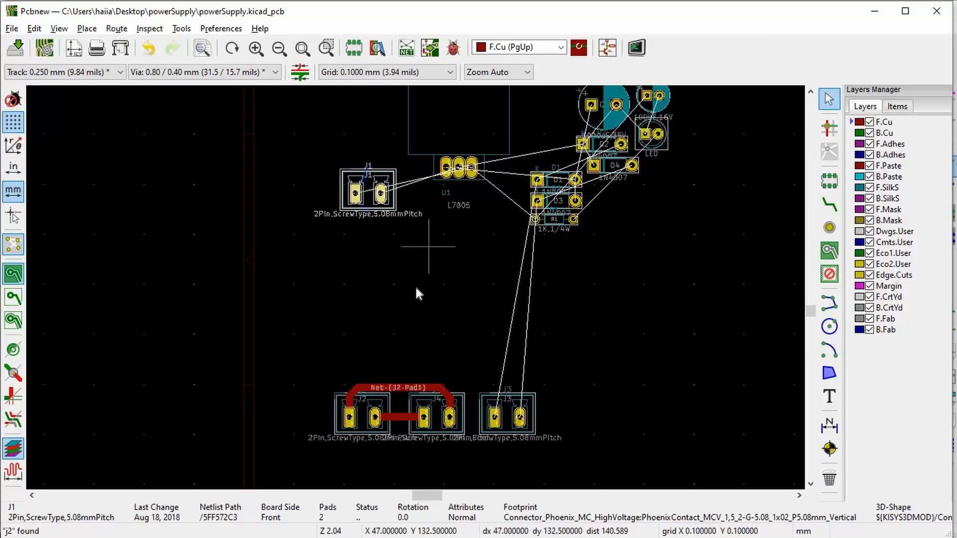
scroll(415, 285, down, 1)
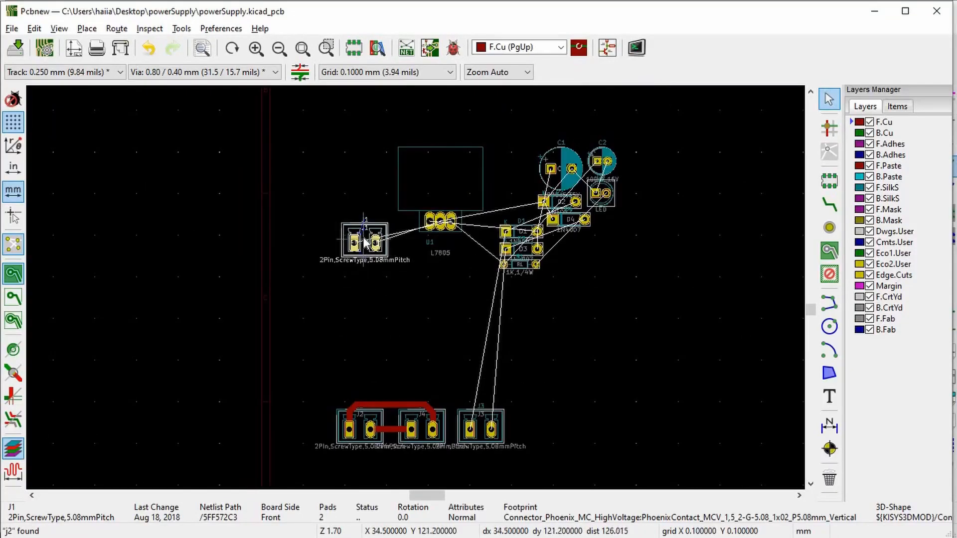
drag(366, 243, 369, 160)
Step: Check the footprint properties of regulator U1 and its pin connections in the schematic
double_click(445, 190)
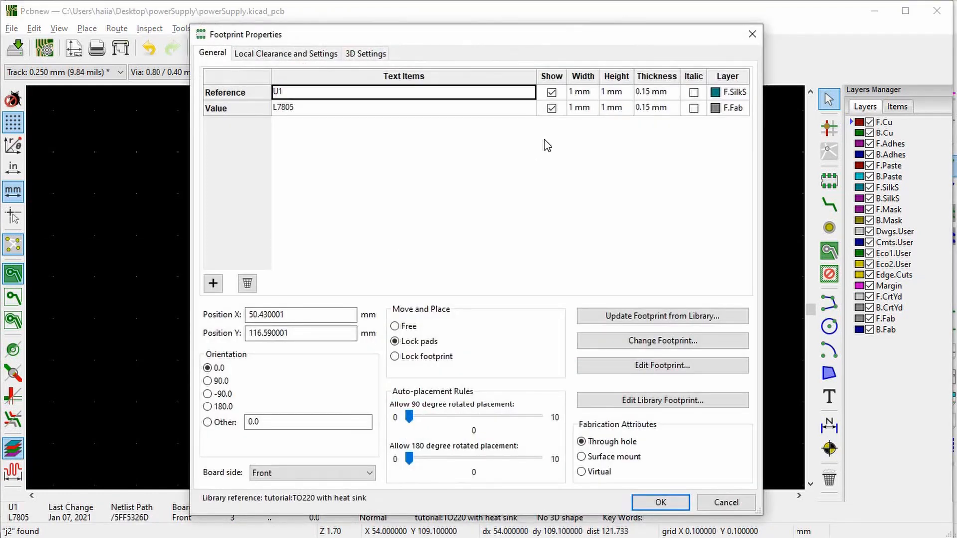
key(Escape)
click(604, 47)
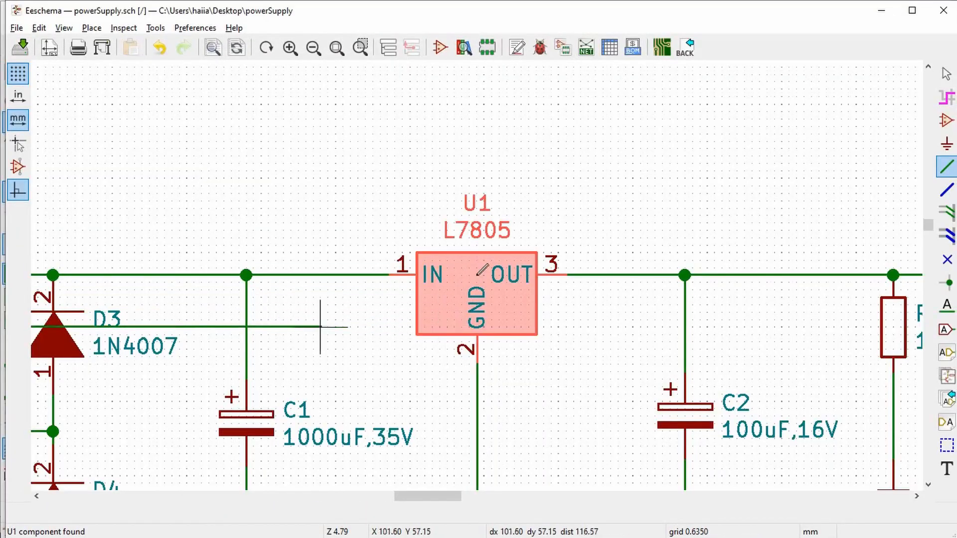
scroll(477, 276, down, 3)
key(alt+Tab)
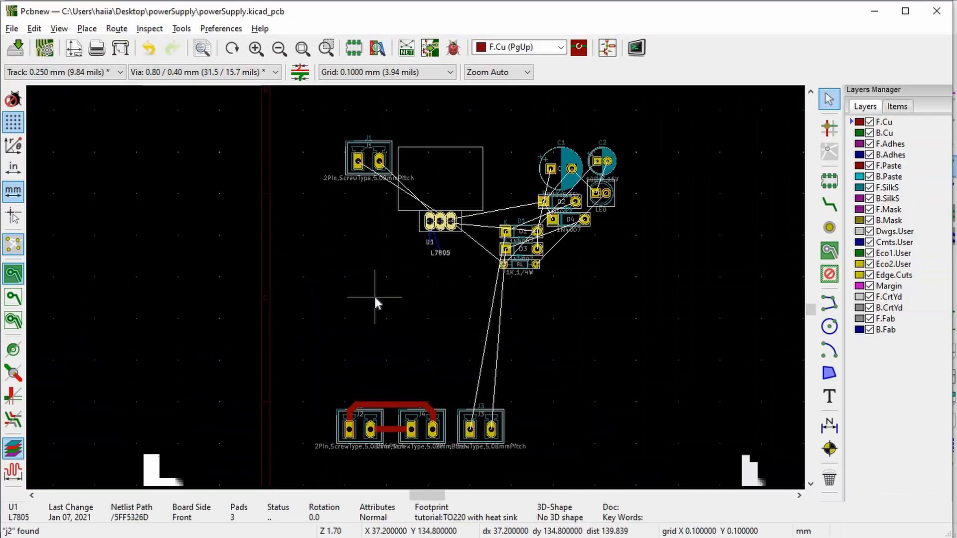
click(436, 306)
scroll(416, 288, up, 3)
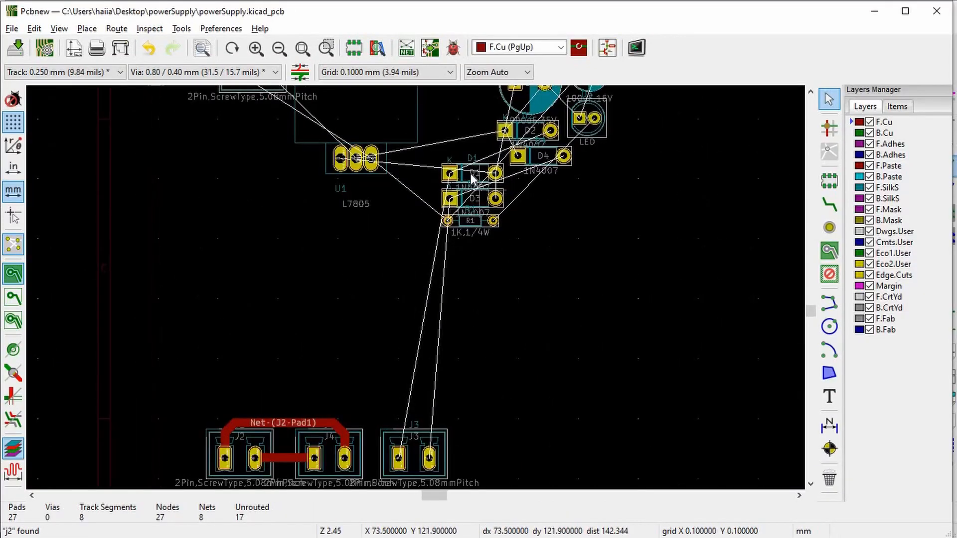
click(470, 173)
drag(470, 172, 396, 242)
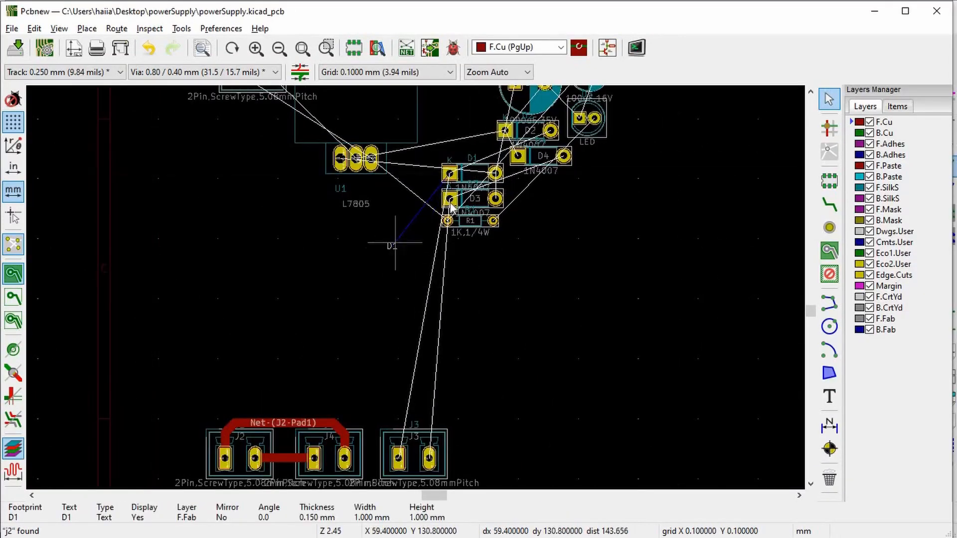
key(ctrl+z)
click(477, 175)
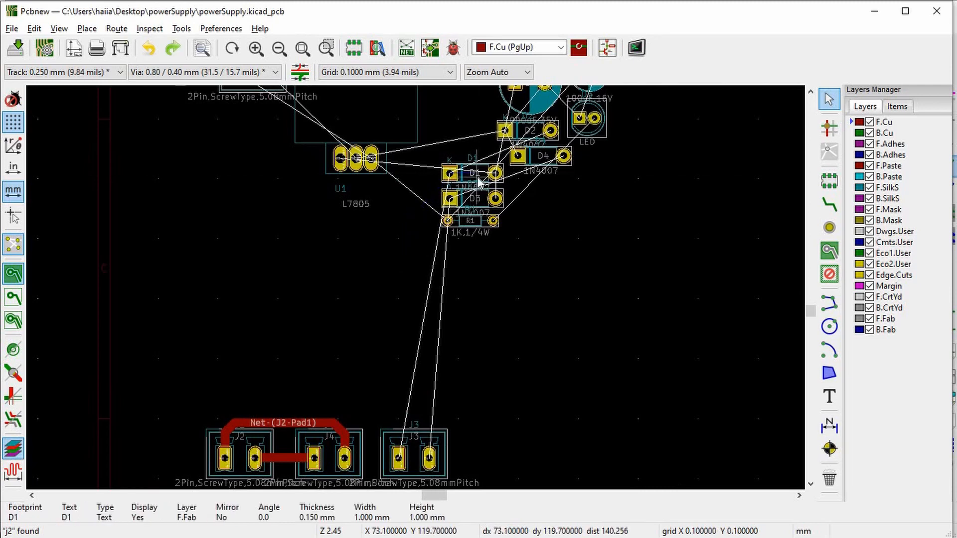
key(Escape)
Step: Move the 1N4007 diodes together with resistor R1 down toward connector J2, and check the bridge rectifier wiring in the schematic
drag(530, 237, 279, 295)
scroll(292, 374, up, 3)
key(alt+Tab)
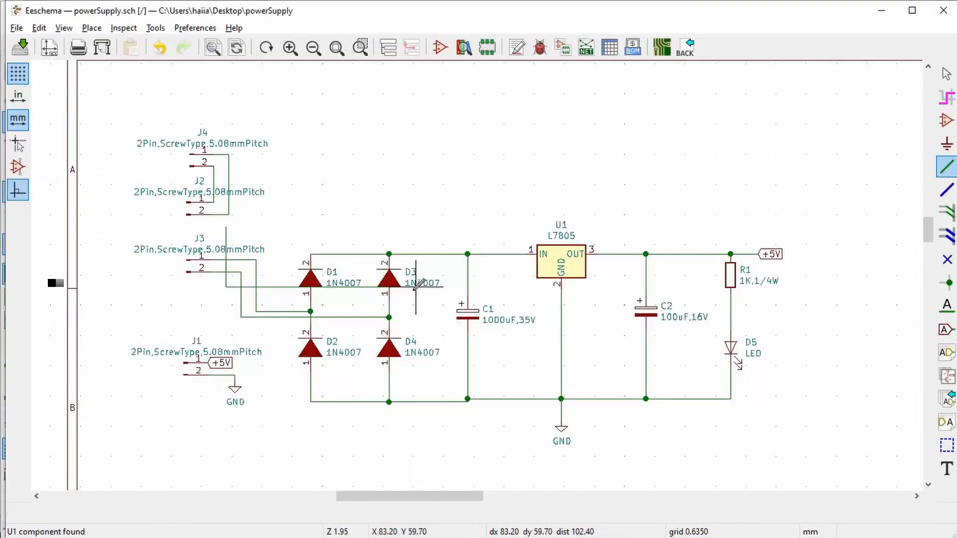
key(Escape)
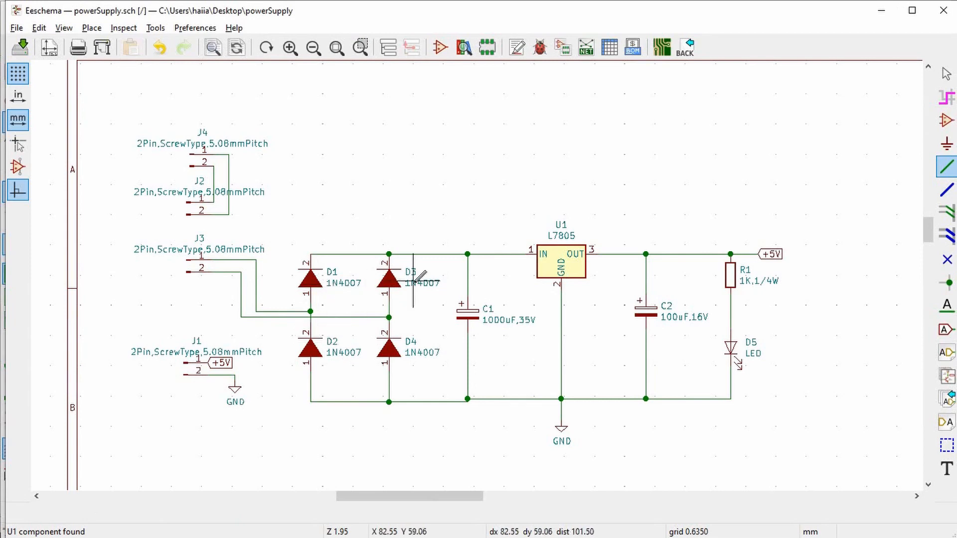
key(alt+Tab)
Step: Move resistor R1 out of the diode group to free space away from D1 and D3
click(395, 186)
key(m)
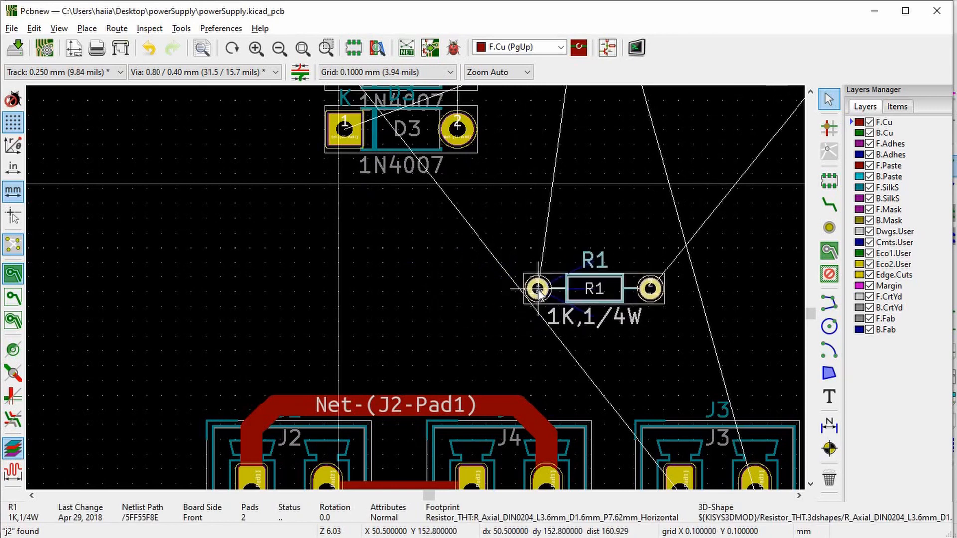
scroll(538, 288, down, 3)
click(598, 180)
scroll(351, 256, up, 3)
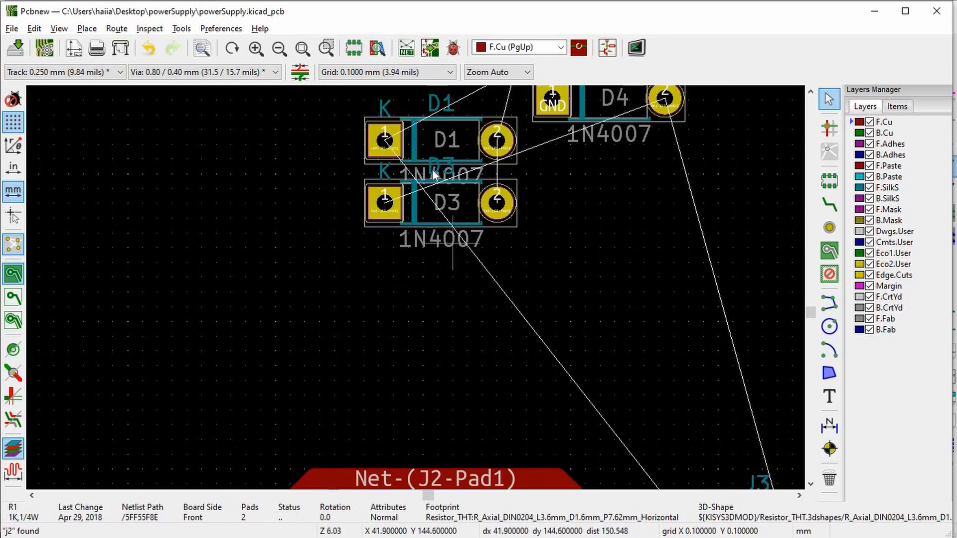
Step: Place diode D1 above the J2-J4 track and diode D3 directly above D1 with their pads vertically aligned
click(431, 141)
key(m)
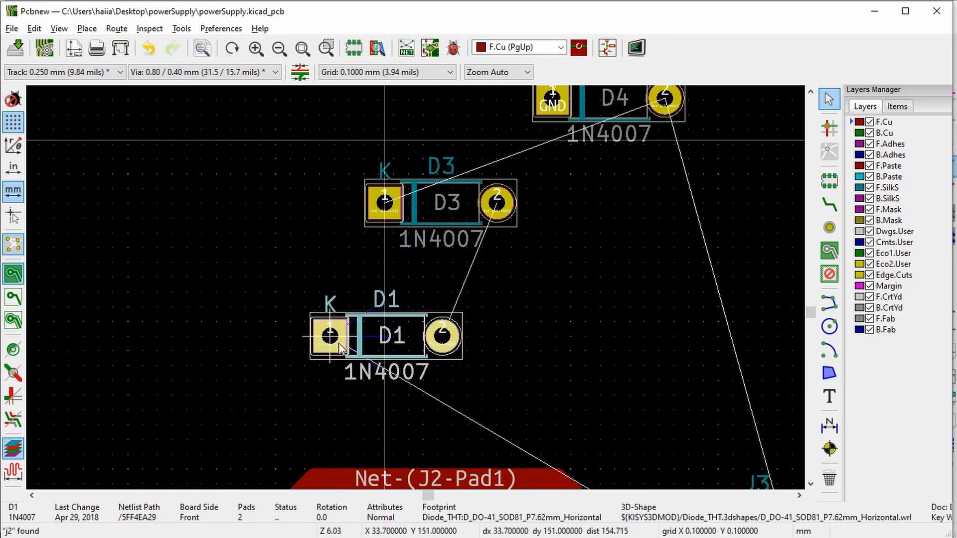
click(371, 378)
click(439, 202)
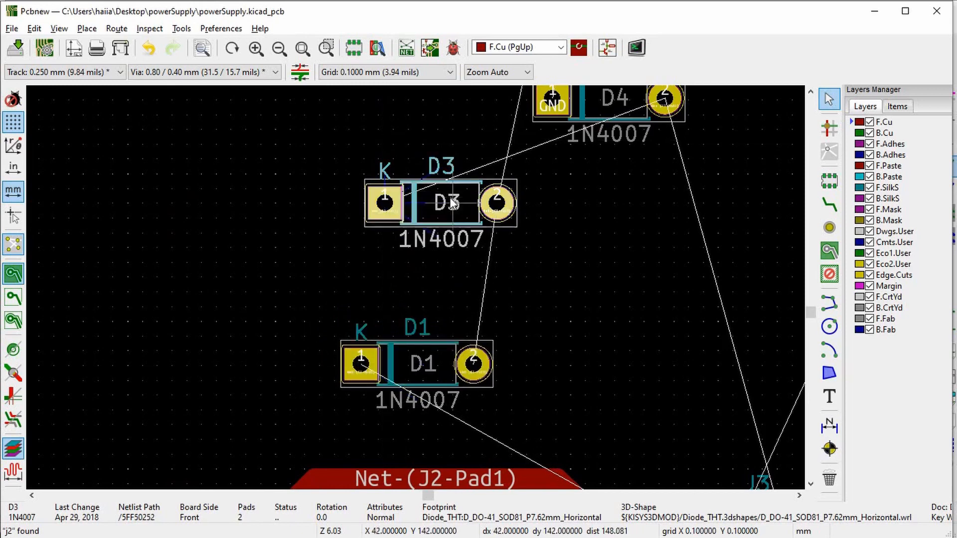
key(m)
click(362, 215)
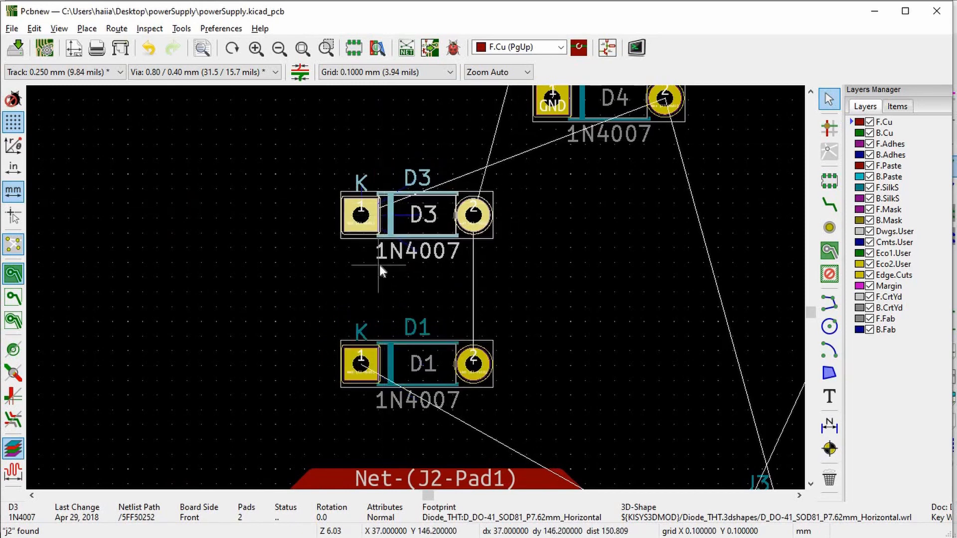
Step: Compare the pin numbers and polarity of D1 and D3 in the schematic with their board footprints
key(alt+Tab)
scroll(443, 305, up, 1)
scroll(476, 275, up, 2)
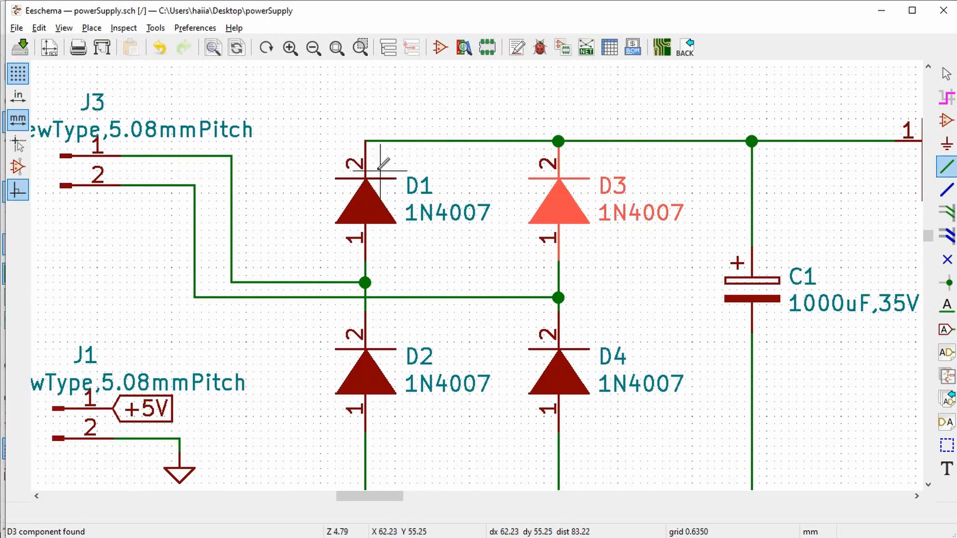
scroll(374, 244, up, 1)
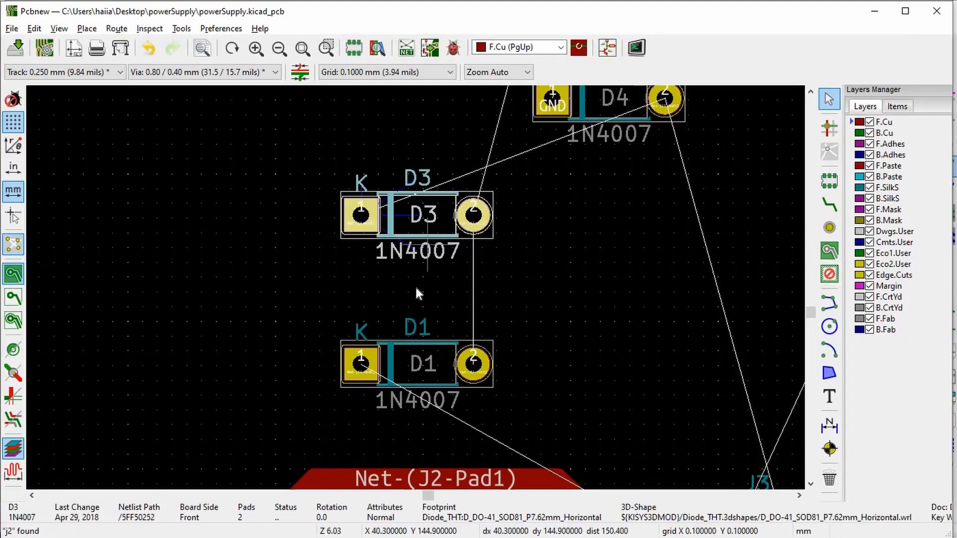
scroll(416, 287, up, 3)
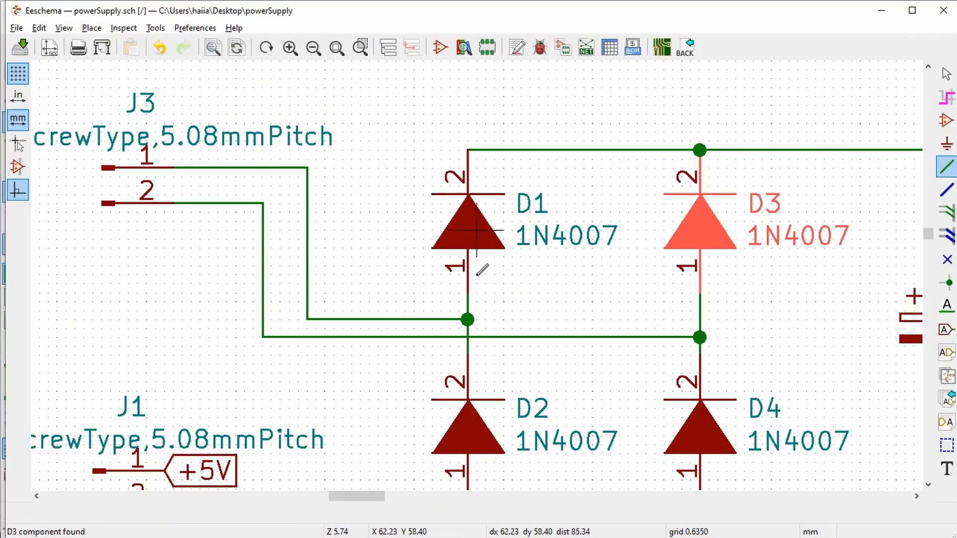
scroll(548, 309, down, 2)
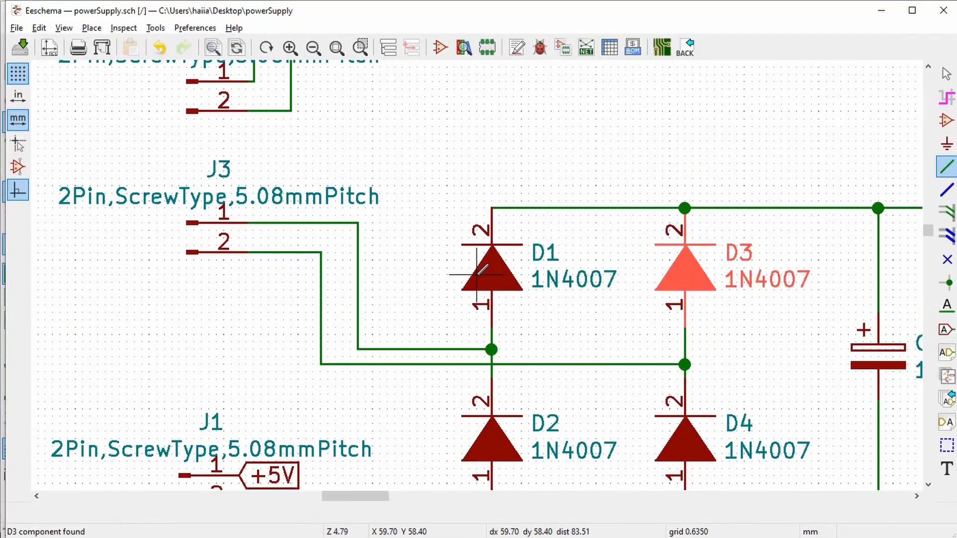
scroll(544, 313, up, 1)
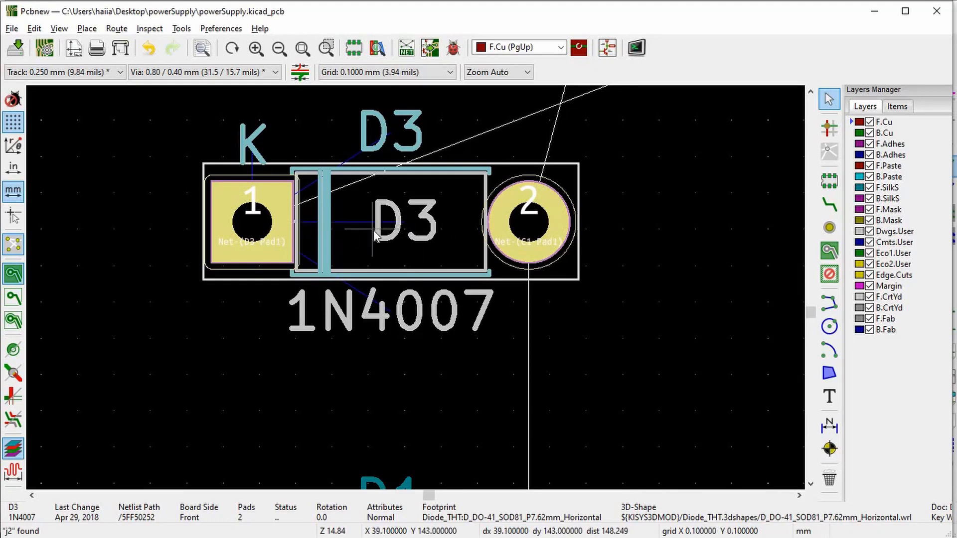
Step: Inspect diode D3's assigned footprint D_DO-41_SOD81_P7.62mm_Horizontal in the Diode_THT library, leaving the footprint assignment as is
double_click(375, 236)
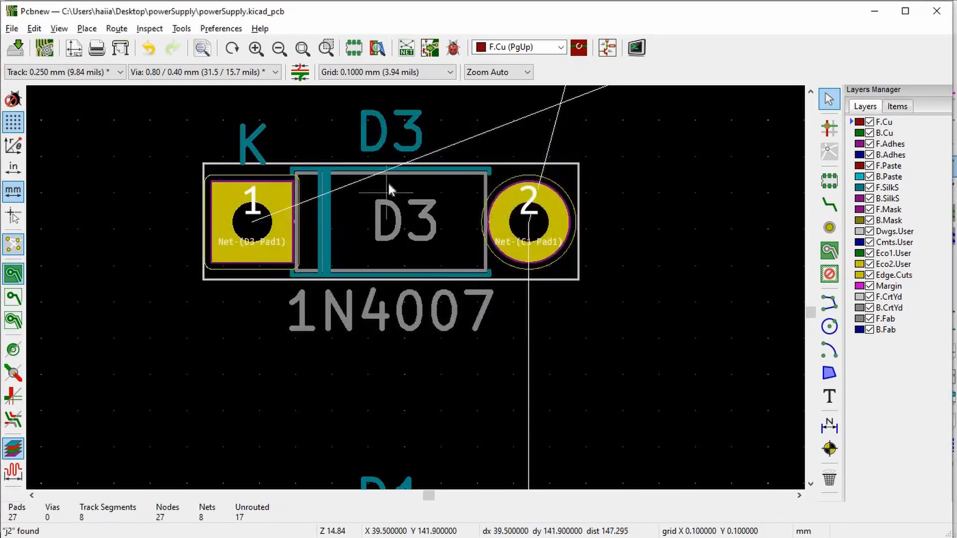
double_click(388, 181)
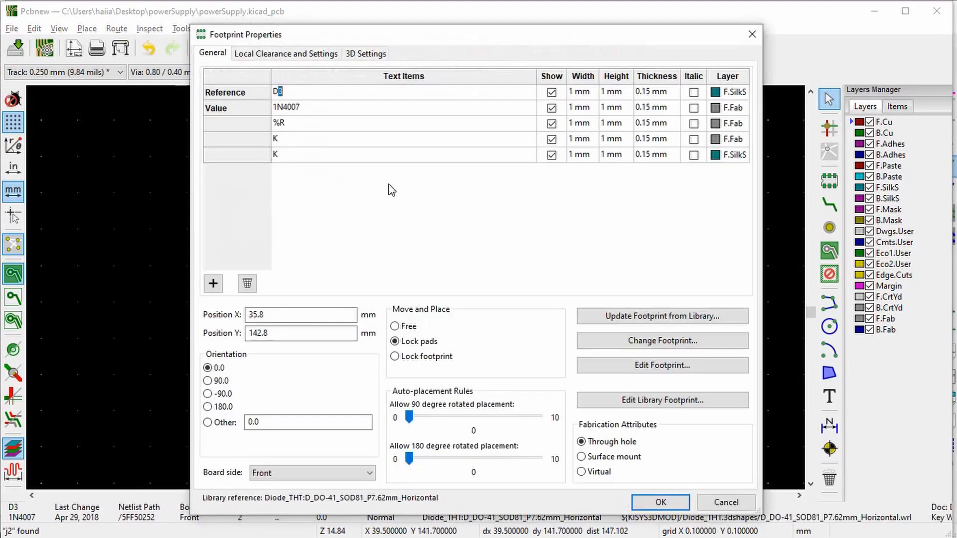
click(691, 339)
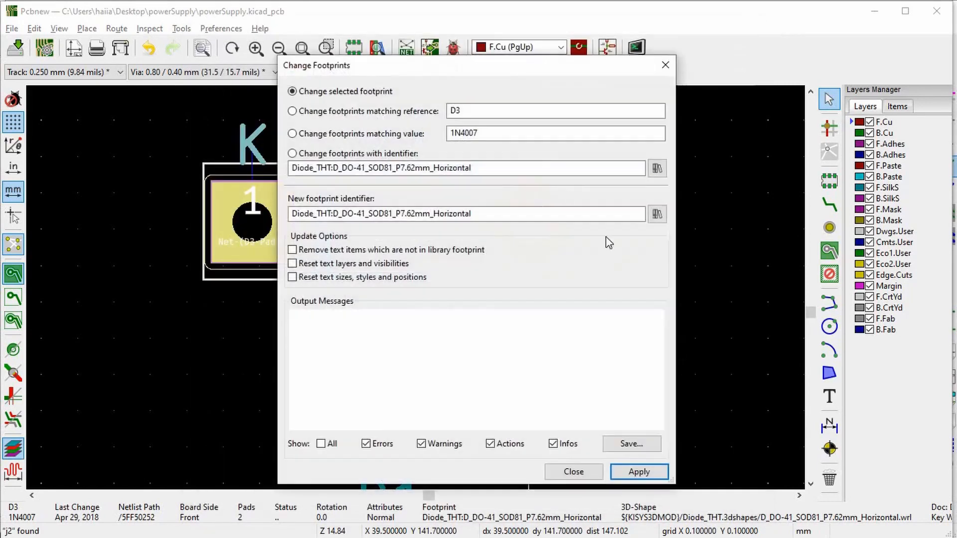
click(658, 214)
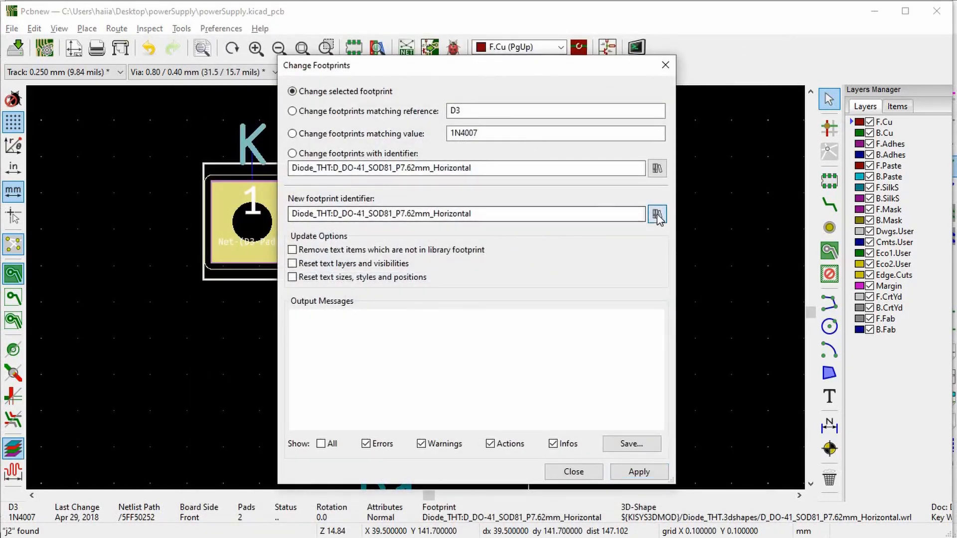
scroll(345, 276, down, 1)
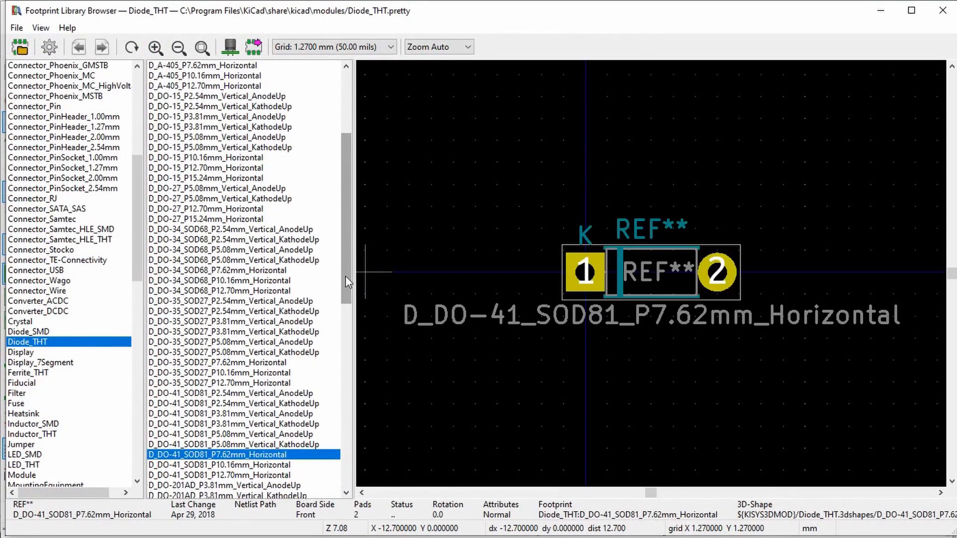
scroll(345, 276, down, 1)
scroll(345, 276, down, 1)
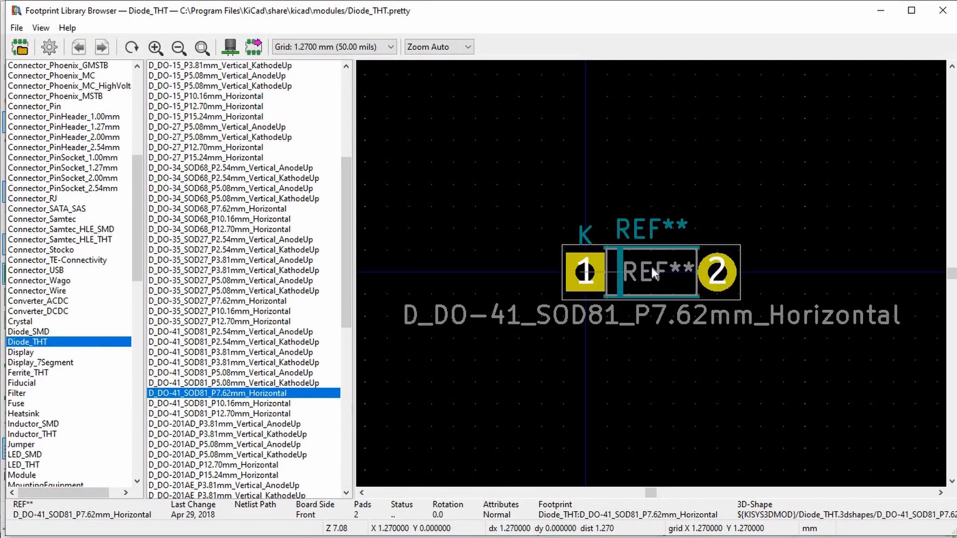
click(944, 11)
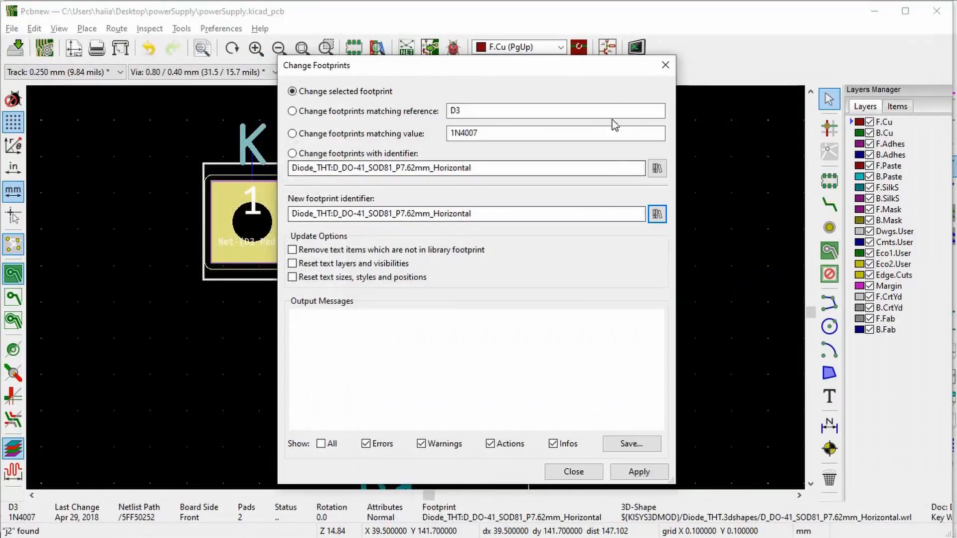
click(665, 65)
Step: Check the D1 and D3 symbol pins in the schematic again against the pads and cathode mark of D3's footprint
key(alt+Tab)
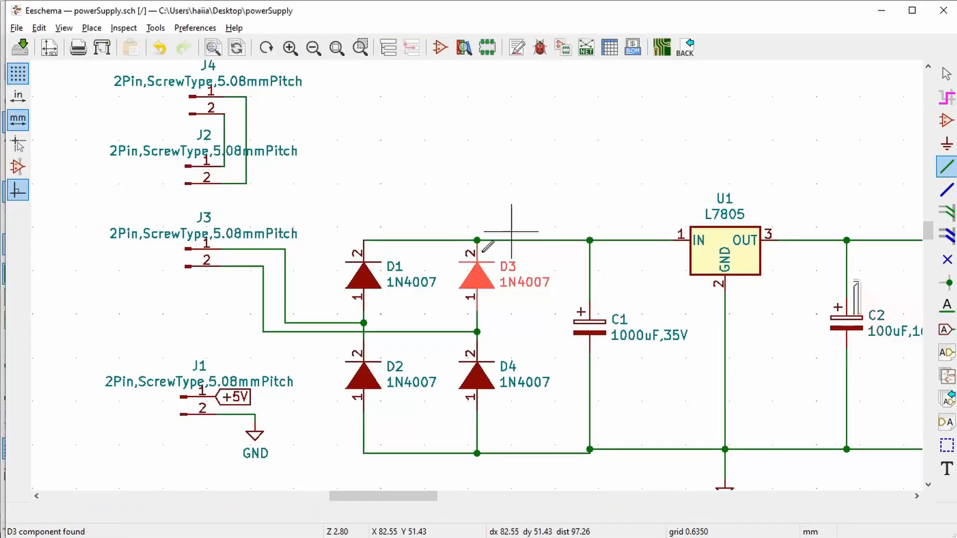
scroll(442, 288, up, 4)
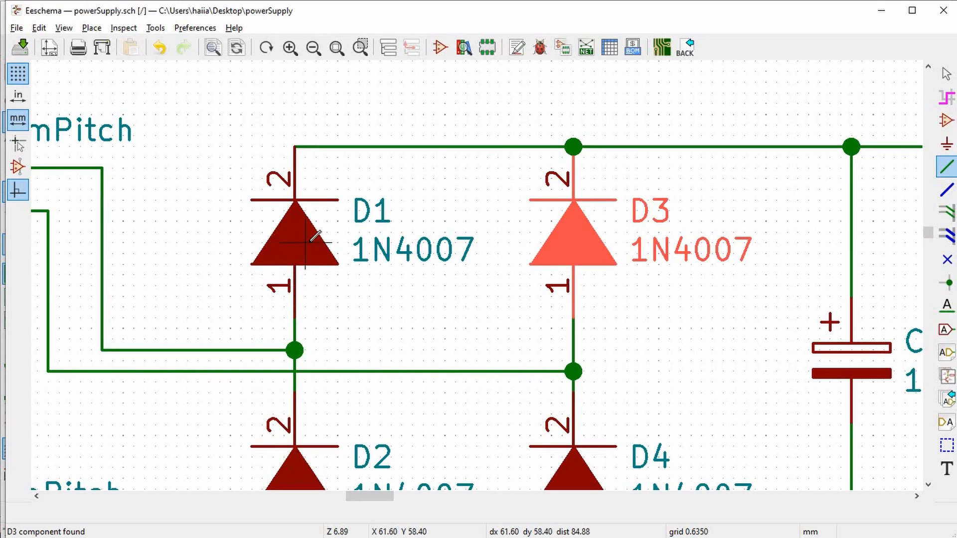
key(alt+Tab)
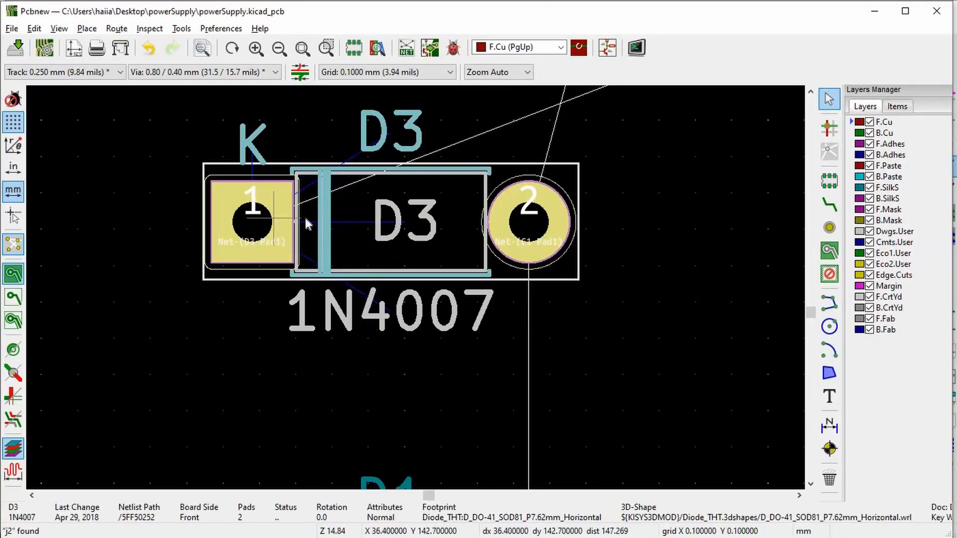
scroll(319, 229, up, 1)
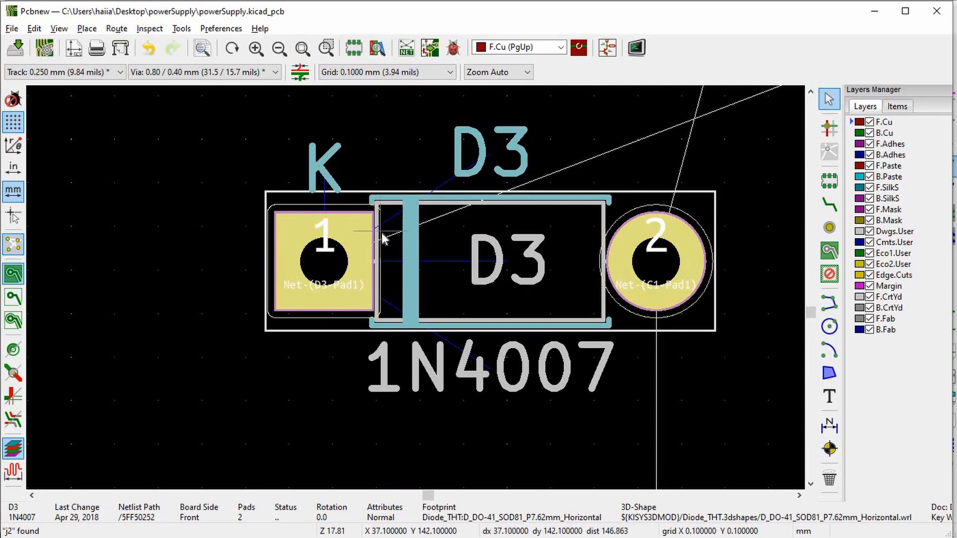
Step: Open diode D1's symbol properties in the schematic and search the symbol libraries for a replacement diode symbol
key(alt+Tab)
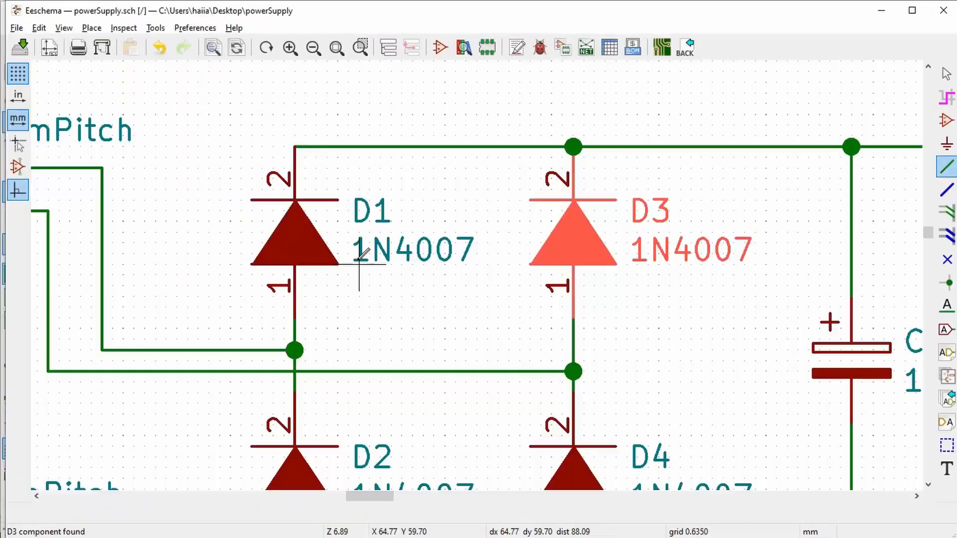
click(294, 254)
key(Escape)
double_click(303, 243)
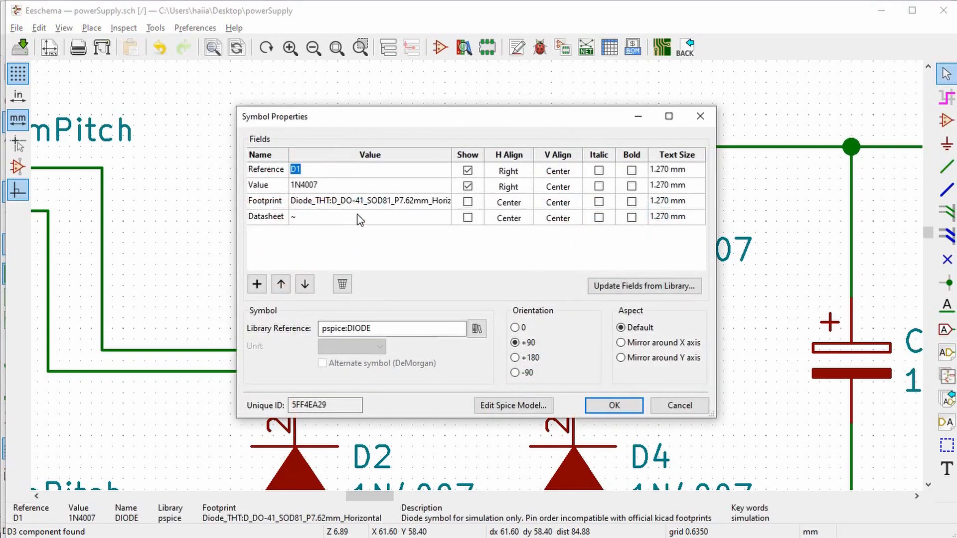
click(477, 329)
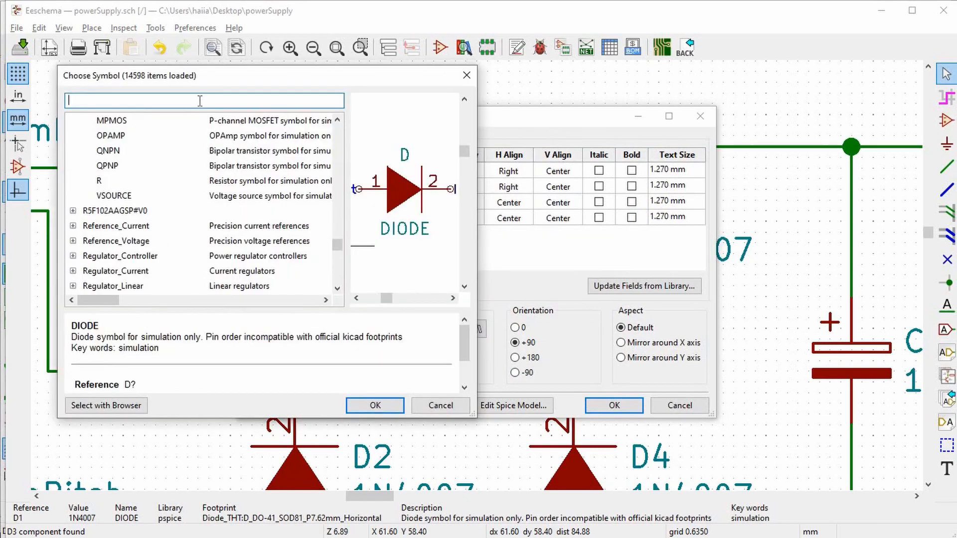
text(diode)
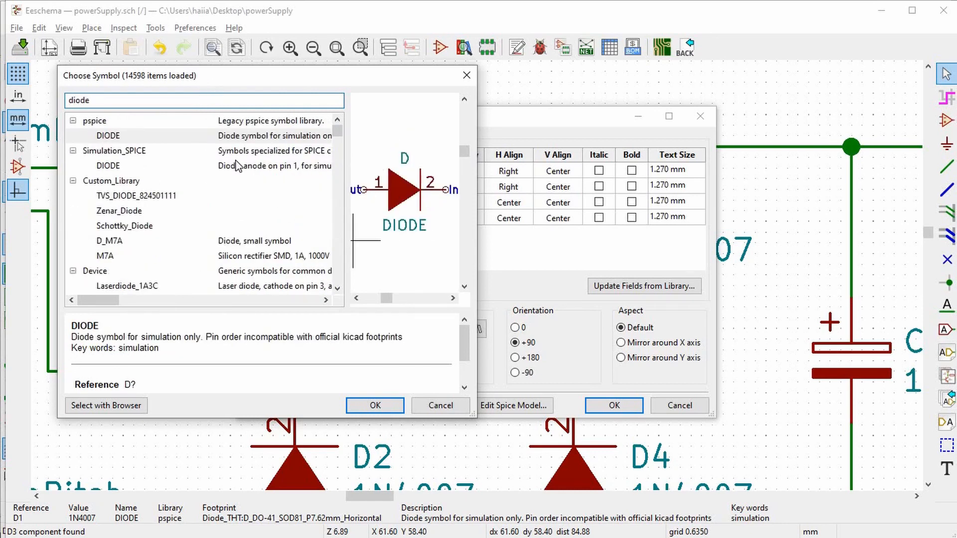
scroll(238, 166, down, 1)
scroll(226, 240, down, 1)
scroll(222, 233, up, 2)
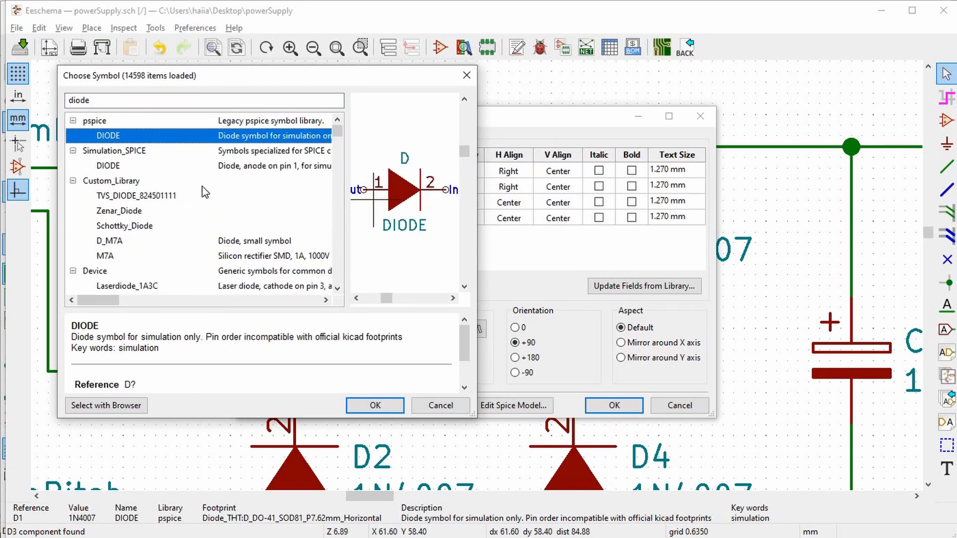
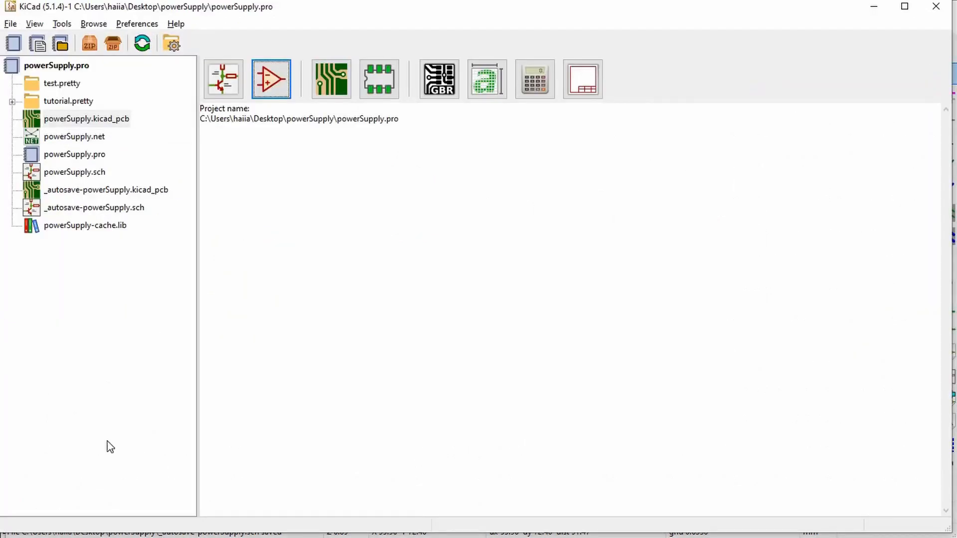
Step: Open the Symbol Editor and create a new symbol library named tutorial in the powerSupply project folder
click(268, 80)
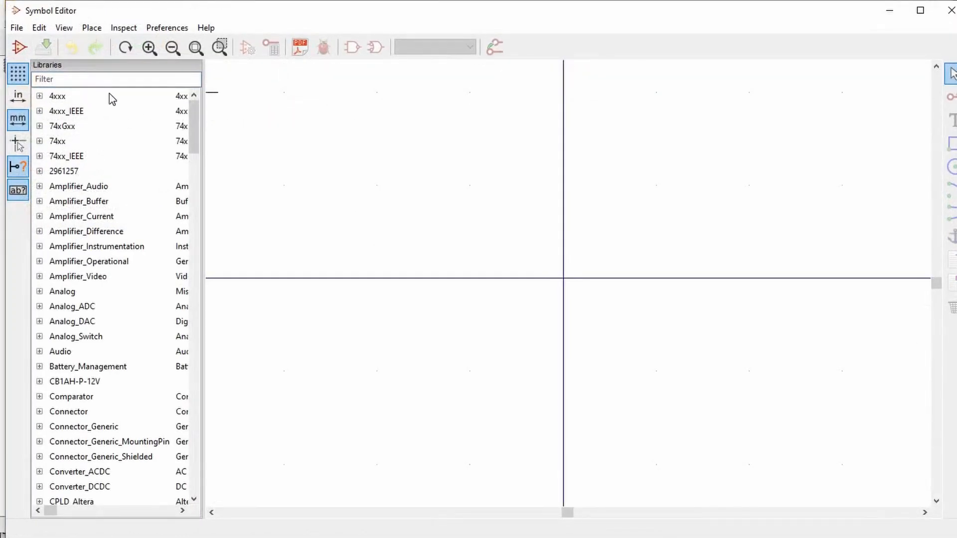
click(17, 28)
click(30, 43)
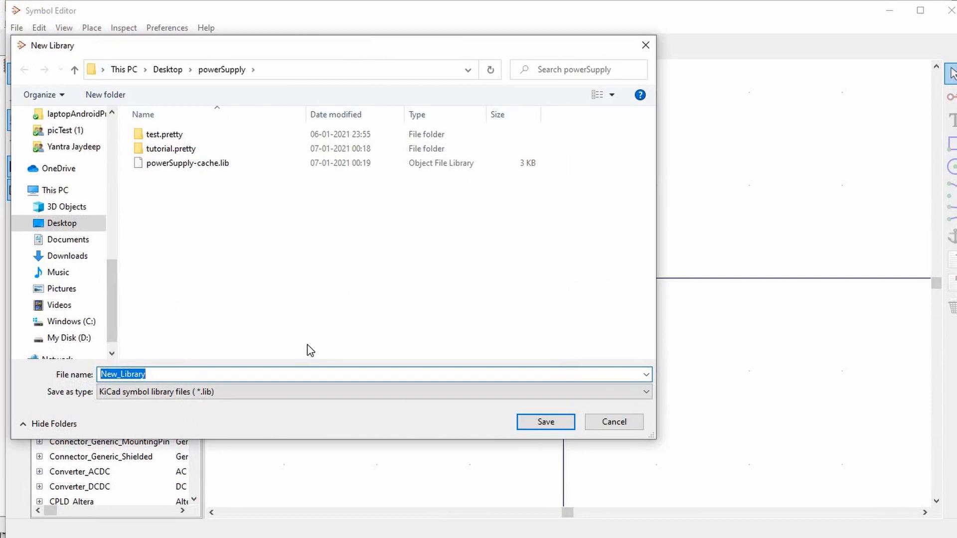
text(tutorial)
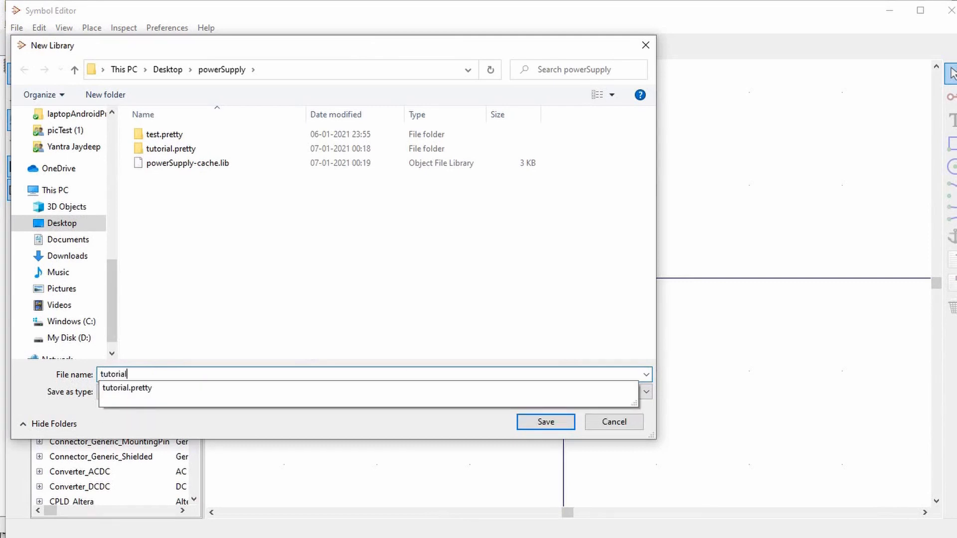
click(546, 422)
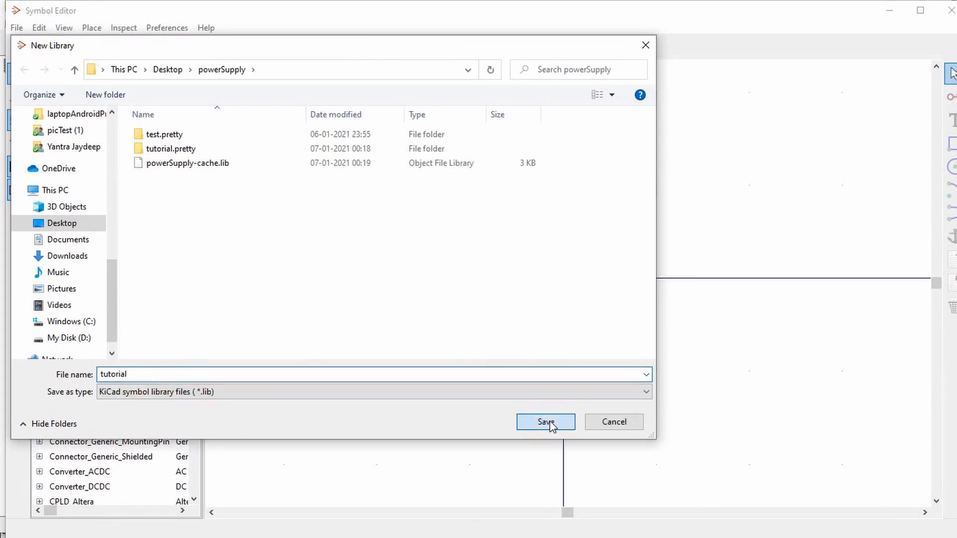
click(473, 324)
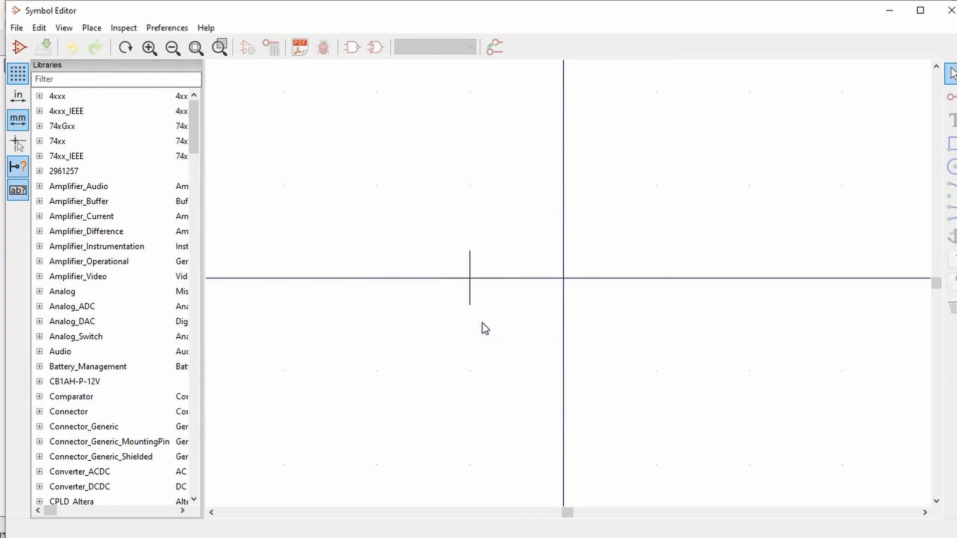
Step: Create a new symbol named Diode with default reference designator D in the tutorial library
click(16, 28)
click(161, 348)
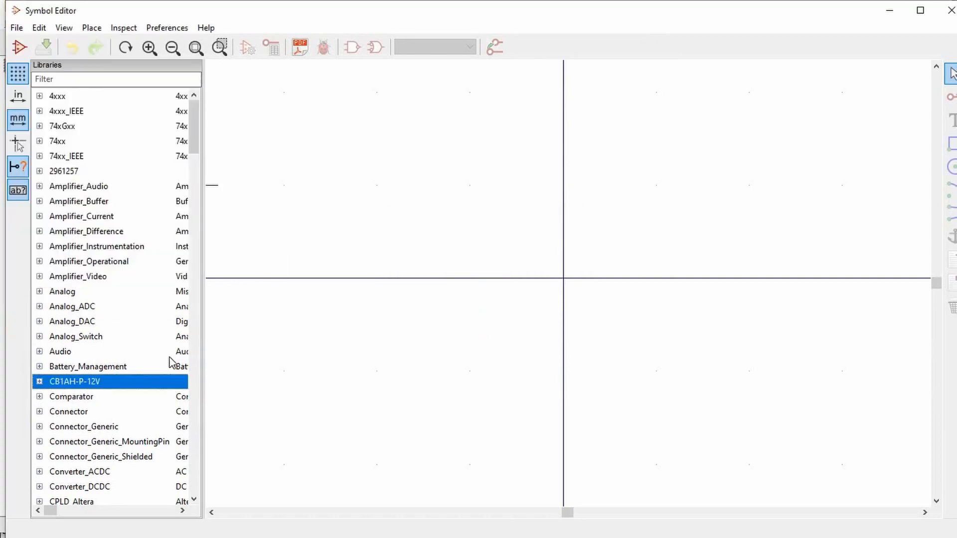
scroll(169, 358, down, 20)
drag(190, 280, 175, 498)
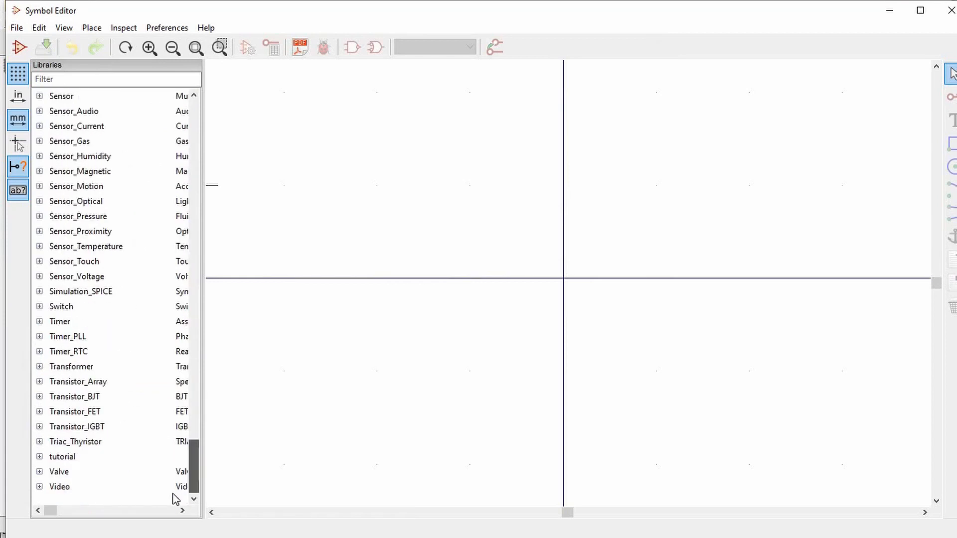
click(91, 458)
click(16, 28)
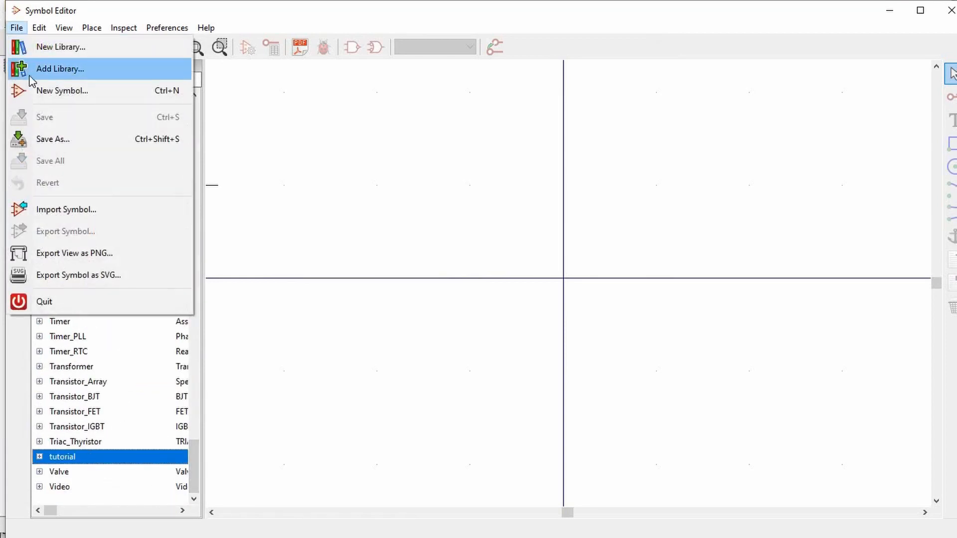
click(35, 91)
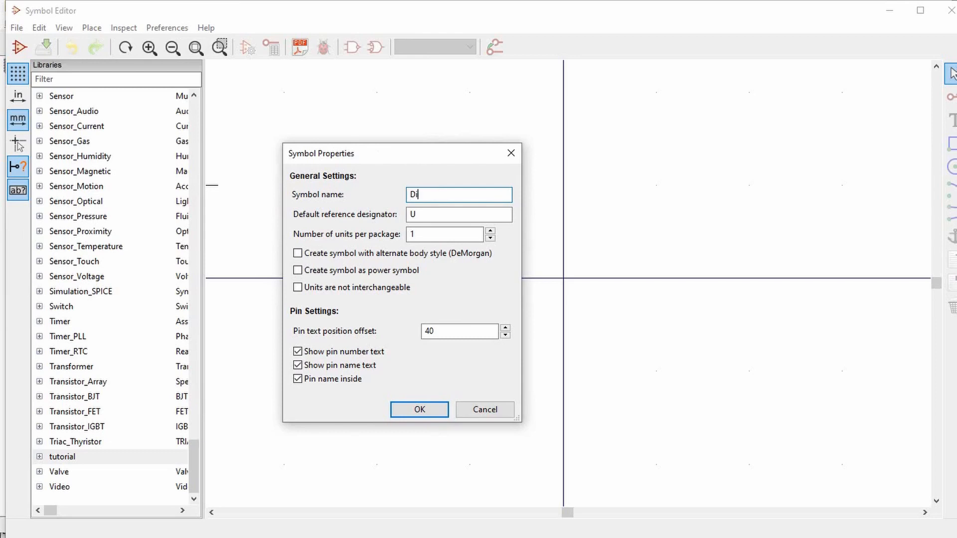
key(Tab)
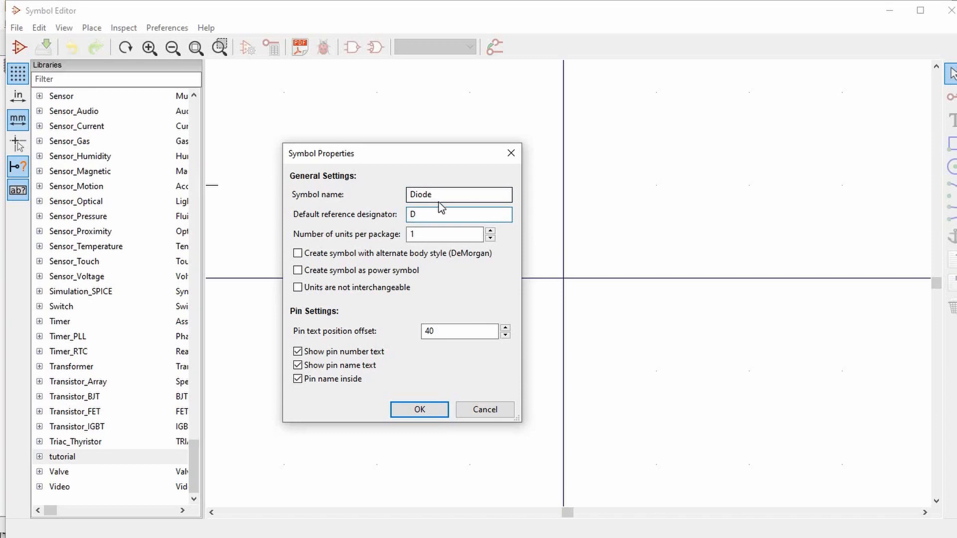
click(417, 410)
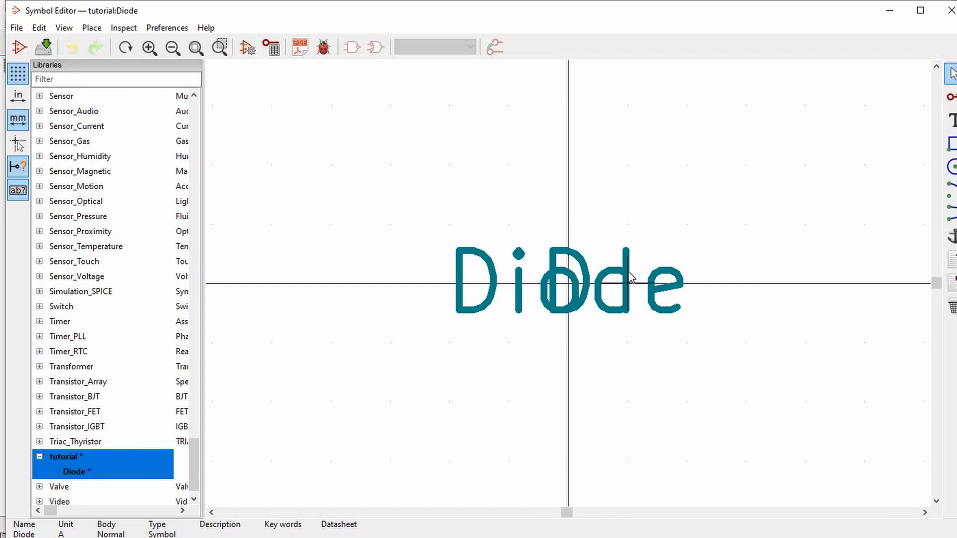
Step: Move the Diode value text and the D reference text away from the origin to the lower right, with the reference below the value
drag(629, 278, 729, 408)
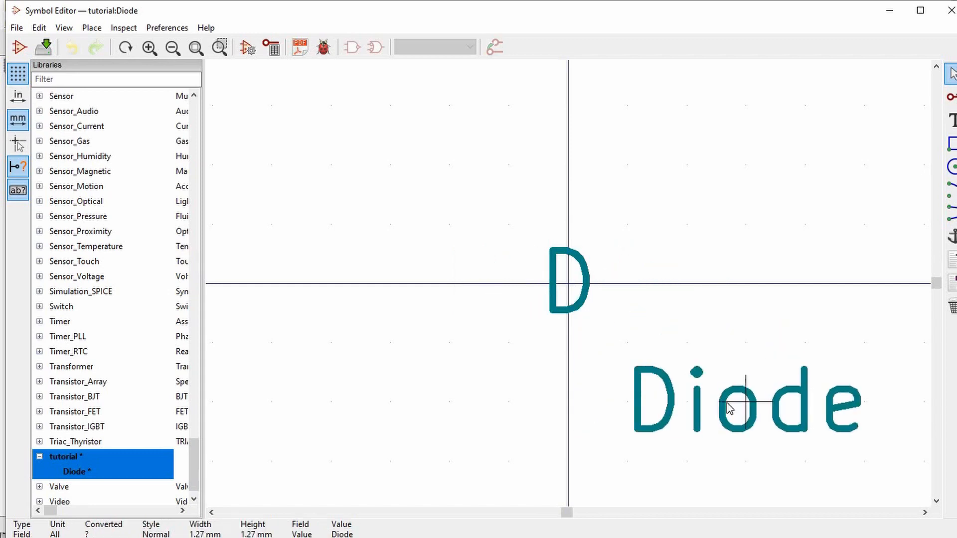
click(588, 272)
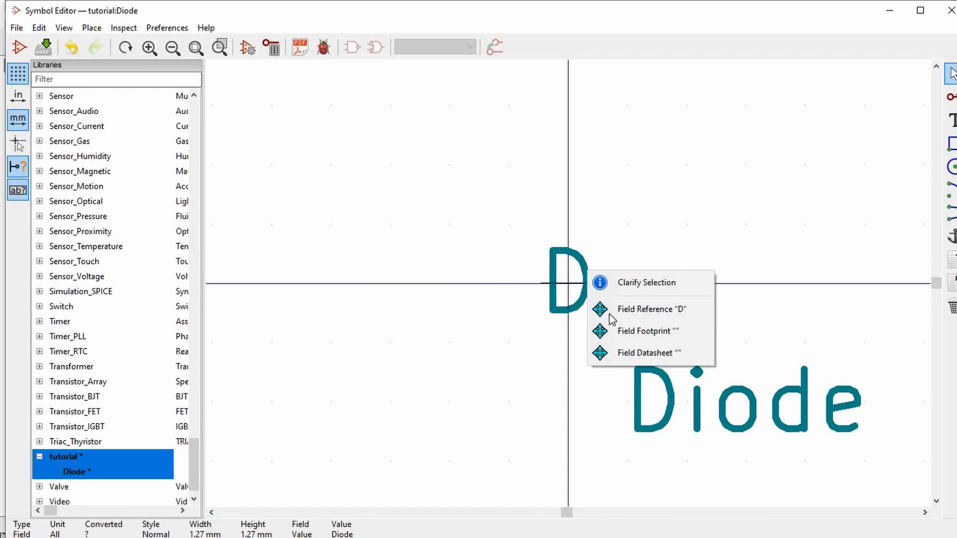
key(m)
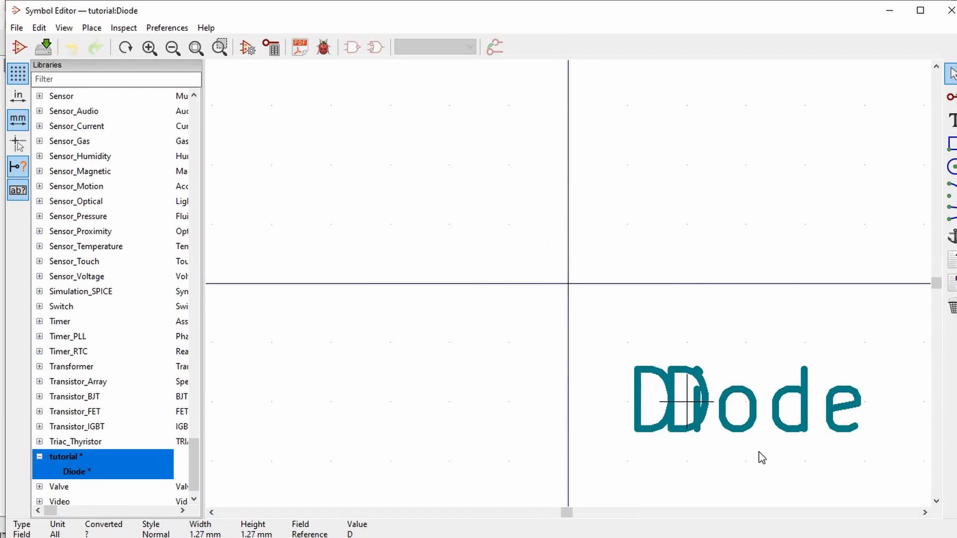
click(743, 461)
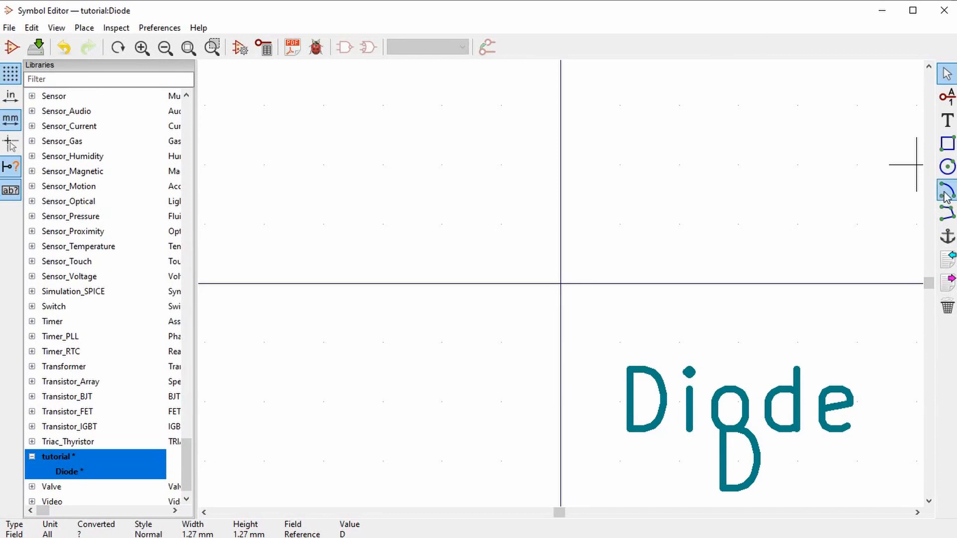
Step: Draw an upward-pointing triangle about 2.54 mm wide and tall, based on the origin axis, with an equally wide cathode bar across its tip
click(947, 213)
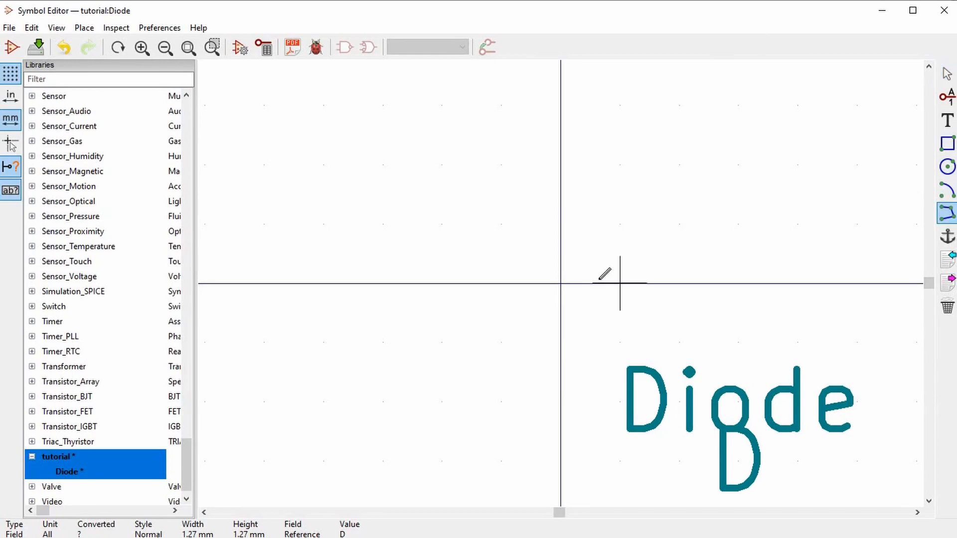
click(501, 283)
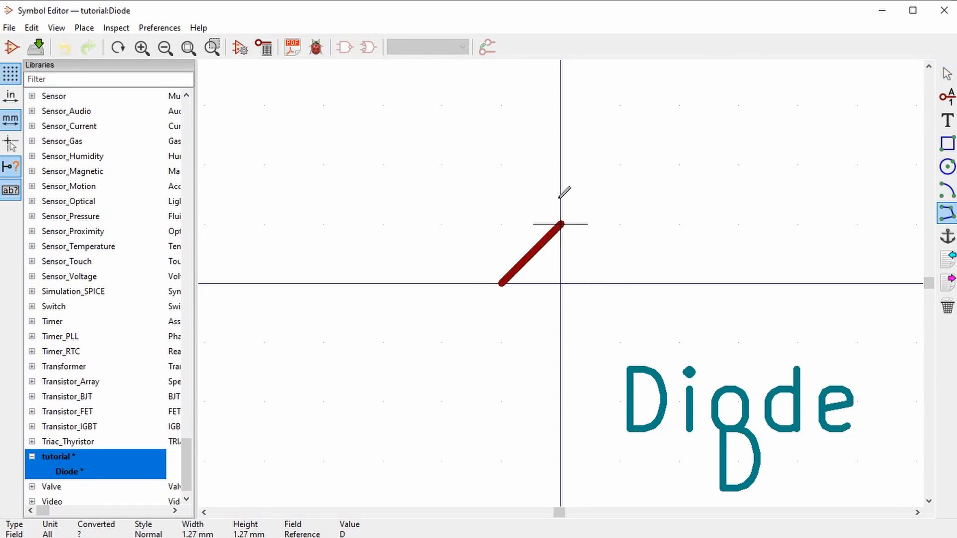
click(561, 165)
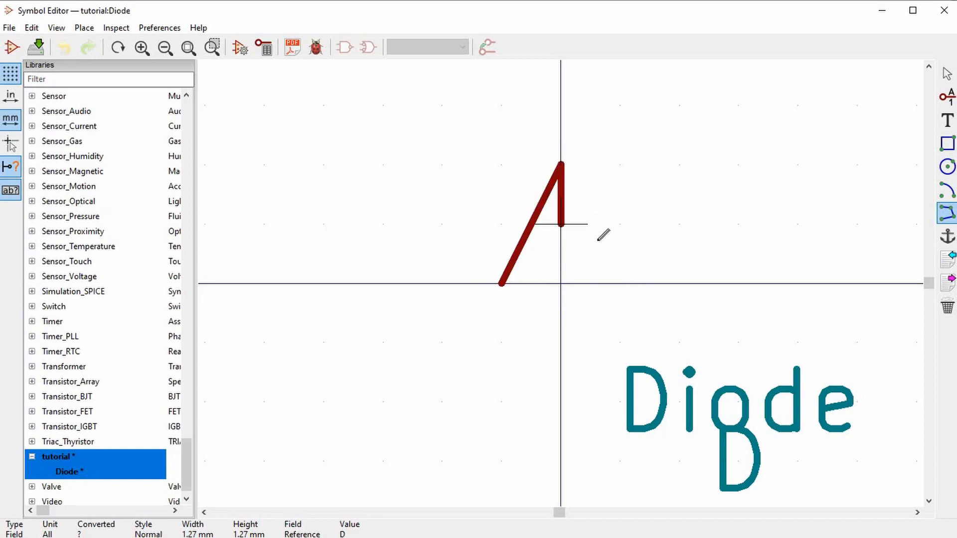
click(621, 284)
double_click(501, 284)
click(560, 165)
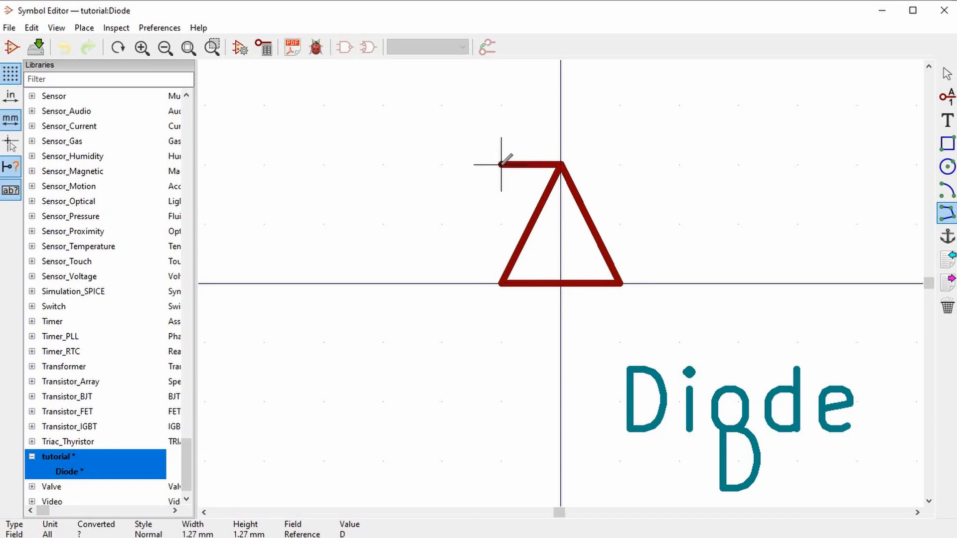
click(502, 165)
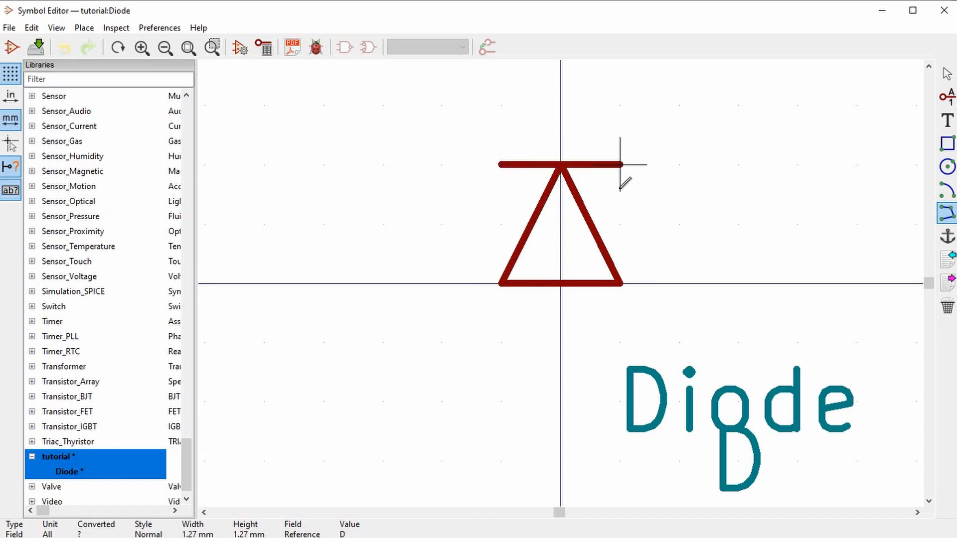
right_click(638, 182)
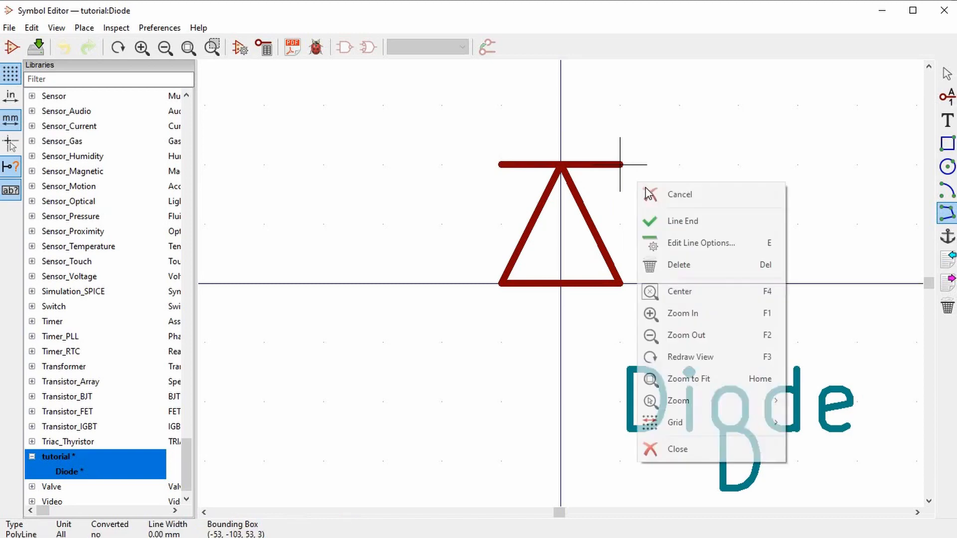
click(663, 221)
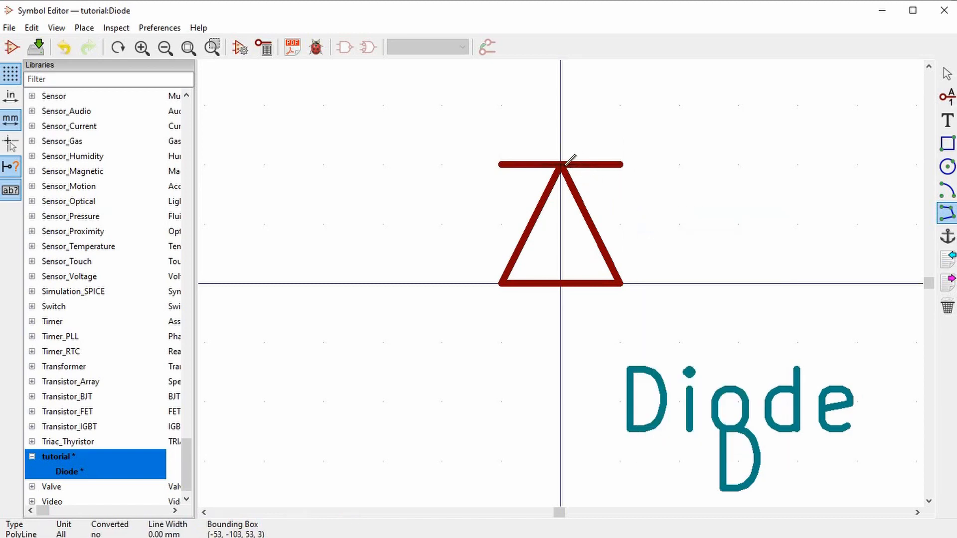
Step: Check the pin numbering and direction of diode D1 in the powerSupply schematic, returning to the Symbol Editor
key(alt+Tab)
key(alt+Tab)
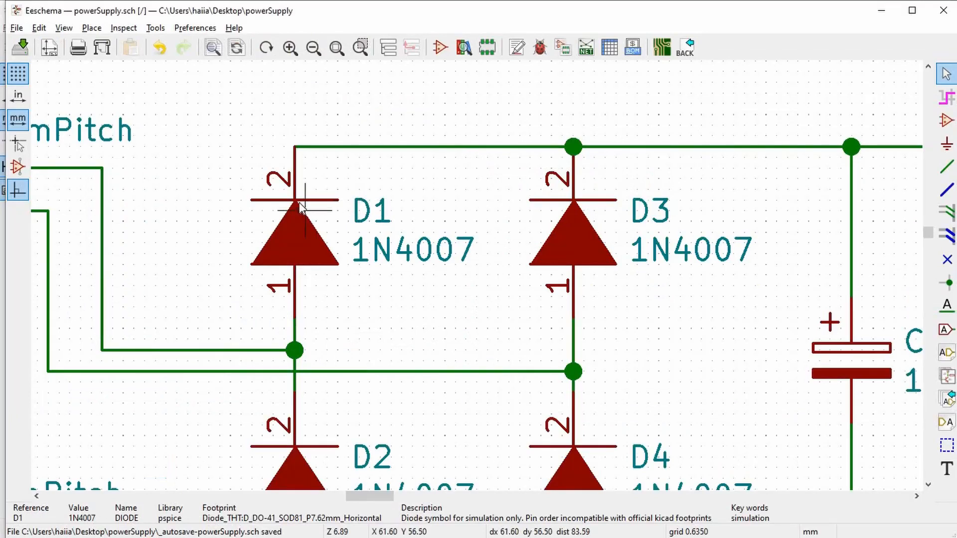
key(alt+Tab)
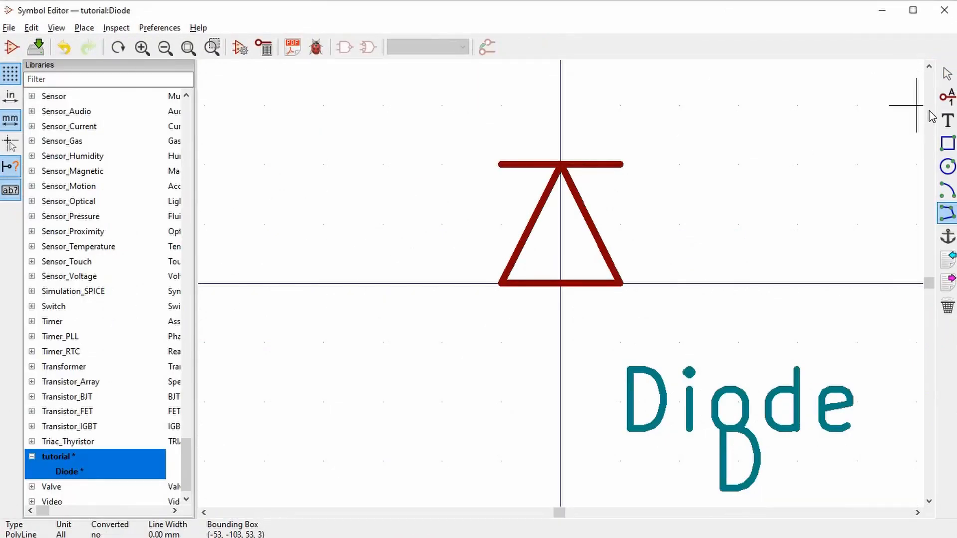
Step: Start a new pin above the cathode bar on the vertical axis, with pin number 1 and a blank name
click(948, 96)
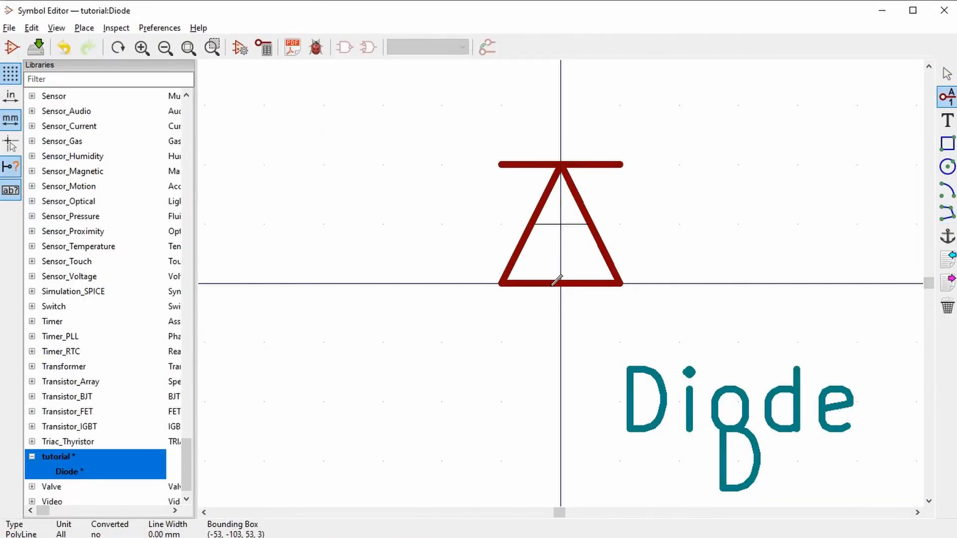
scroll(574, 86, down, 1)
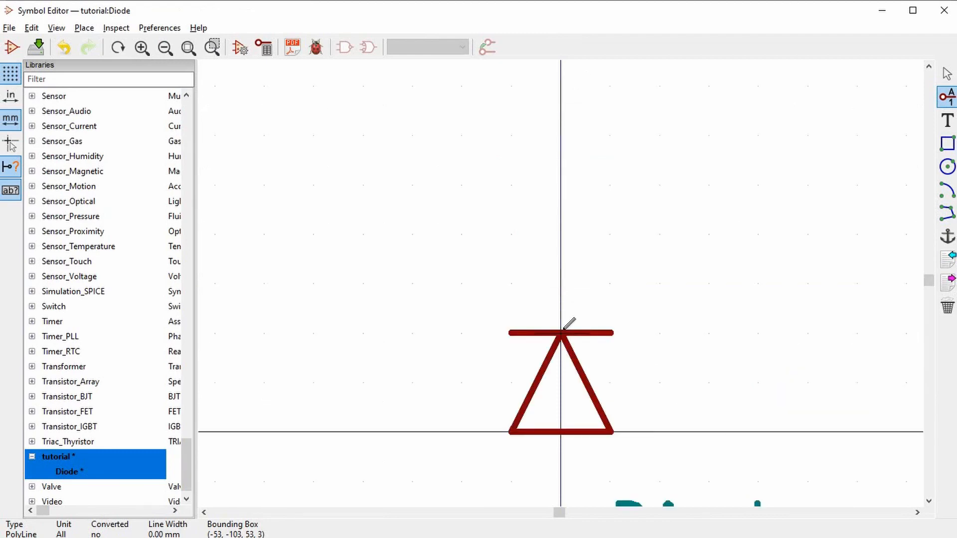
click(578, 254)
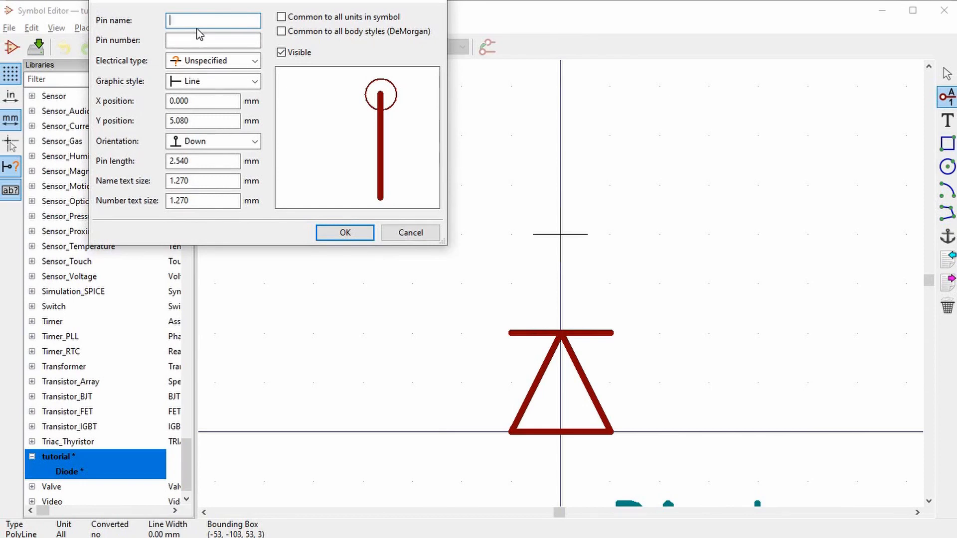
text(K)
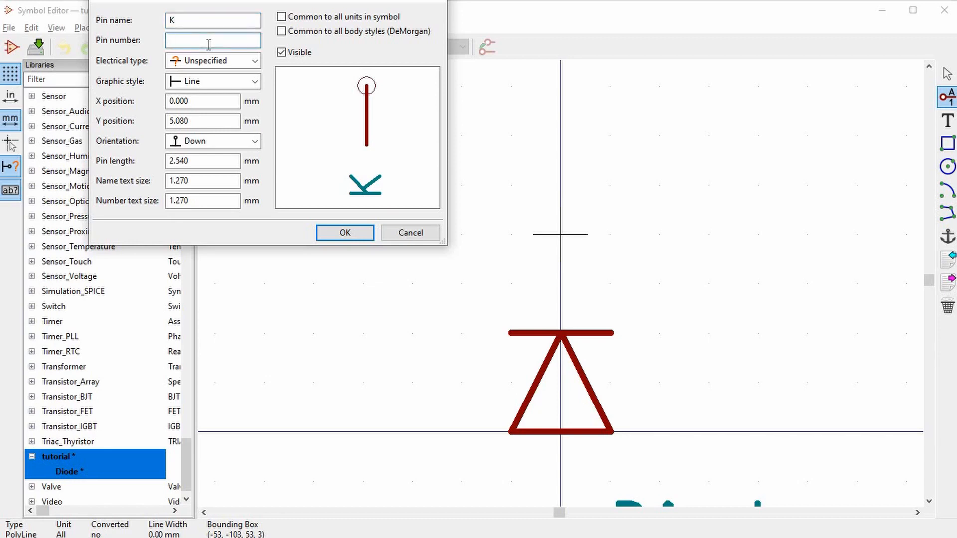
text(1)
drag(168, 27, 162, 30)
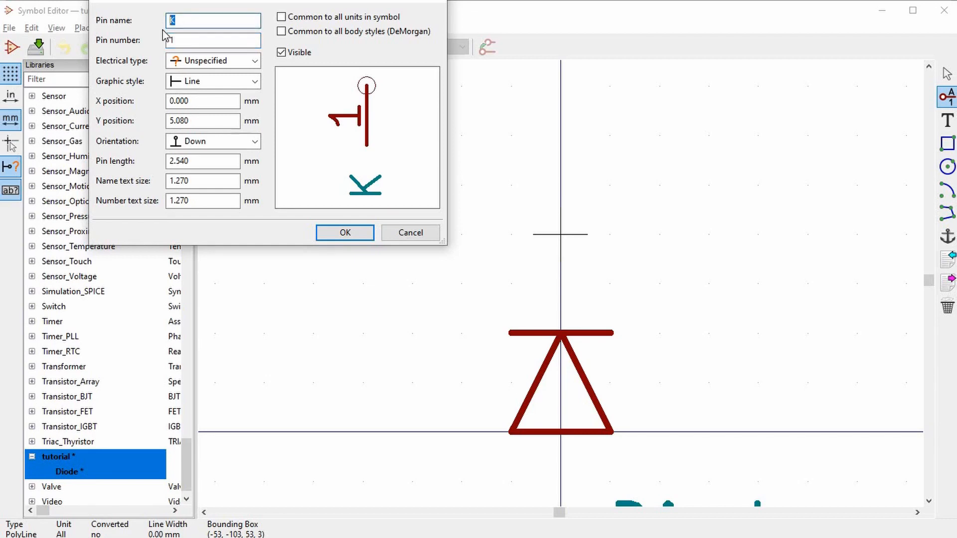
key(BackSpace)
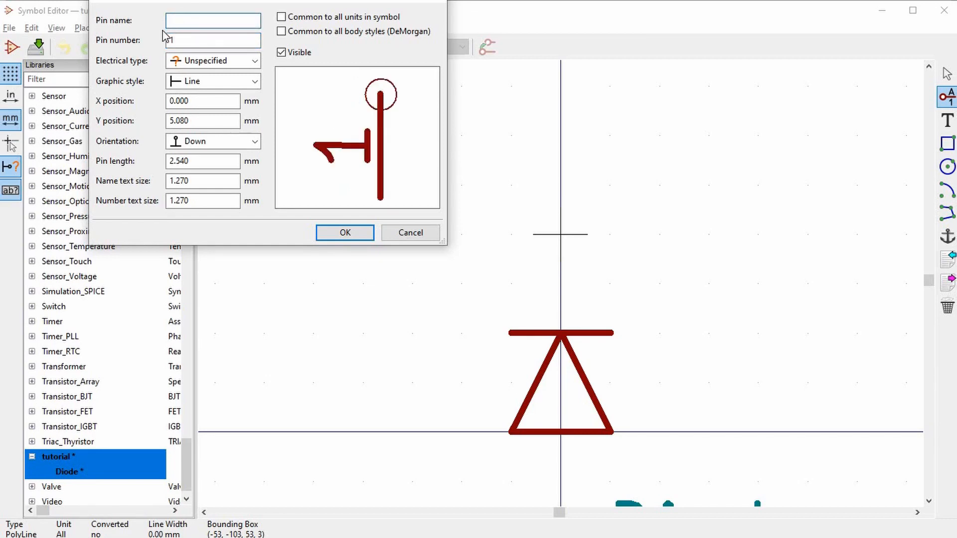
Step: Set pin 1's electrical type to Output with Down orientation and place it so it ends on the cathode bar
click(184, 64)
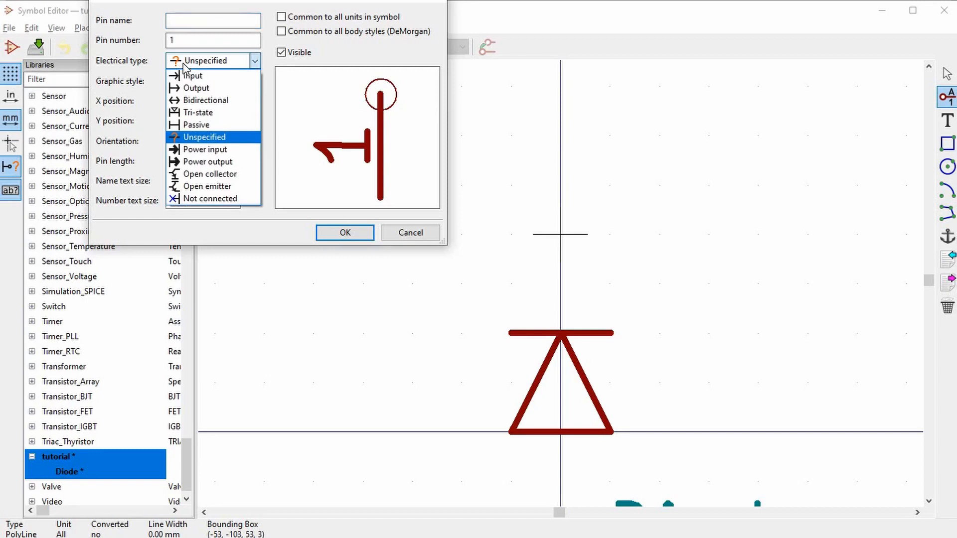
click(190, 88)
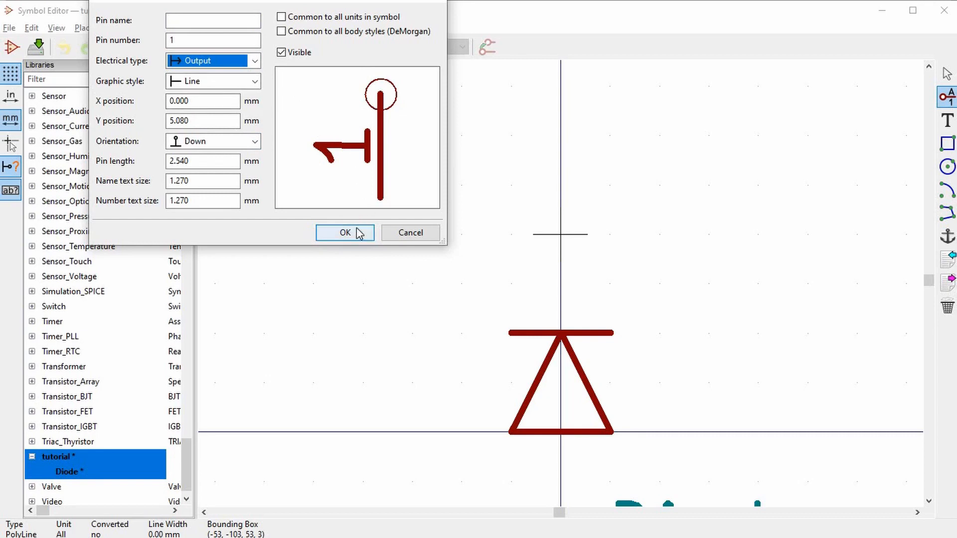
click(225, 142)
click(190, 195)
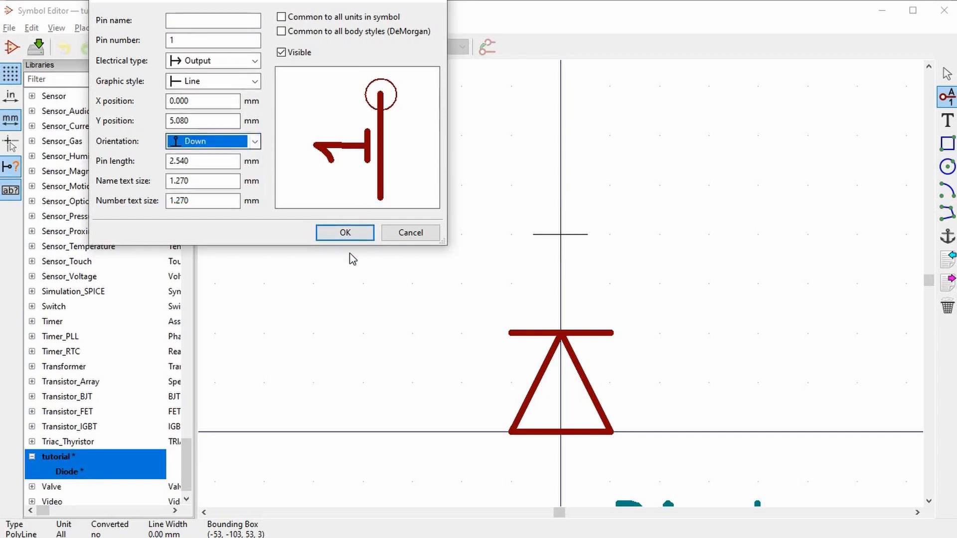
click(345, 233)
click(561, 234)
Step: Add unnamed pin 2 below the triangle's base with electrical type Input and Up orientation, attaching it to the base
scroll(701, 225, down, 3)
scroll(573, 269, up, 1)
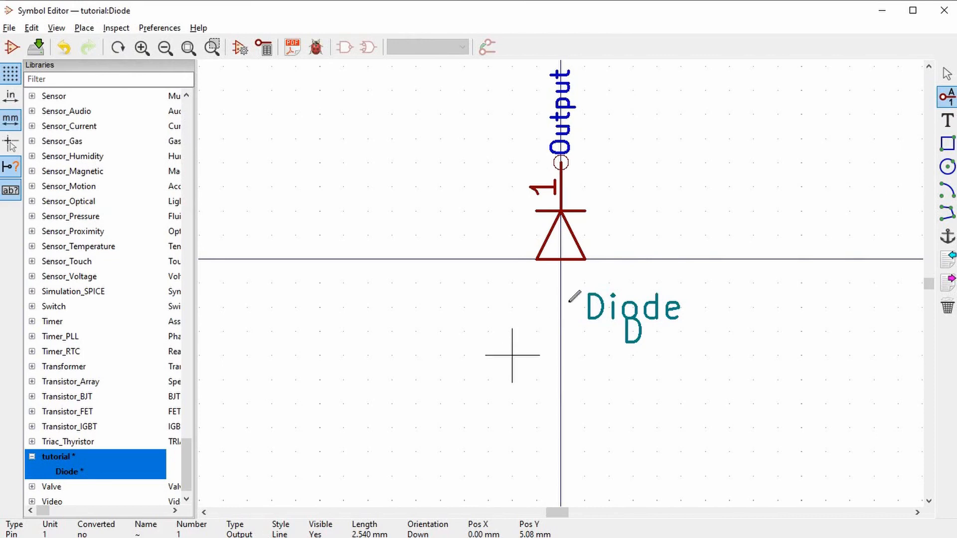
click(573, 287)
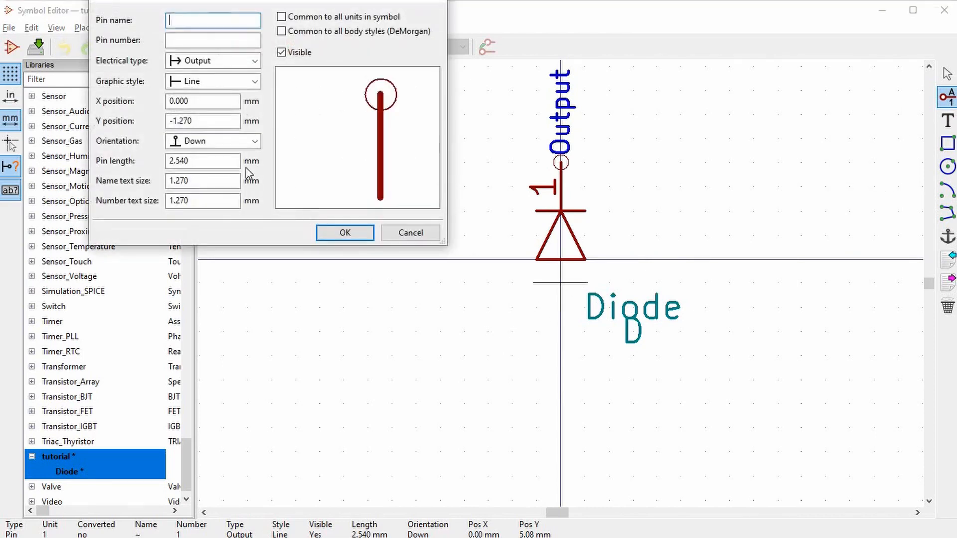
click(189, 41)
text(2)
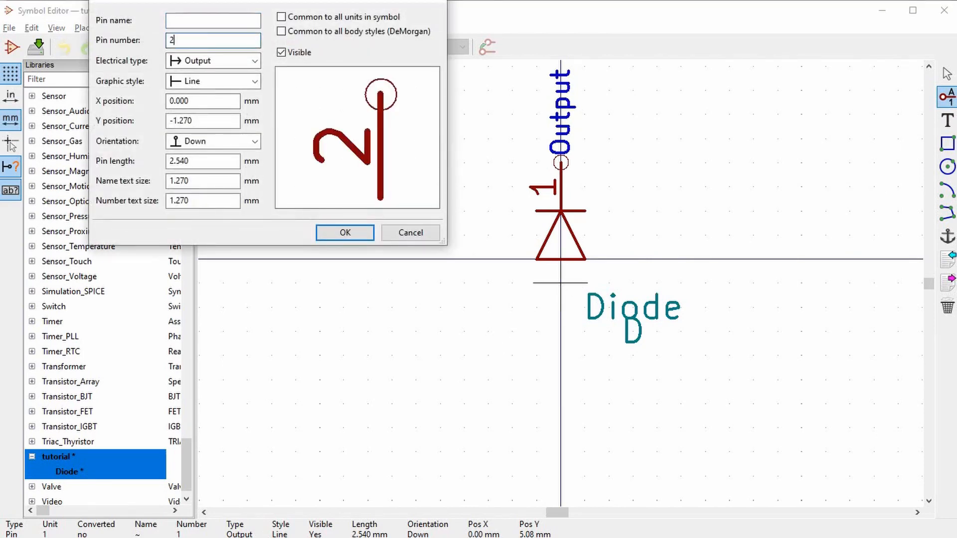
click(192, 59)
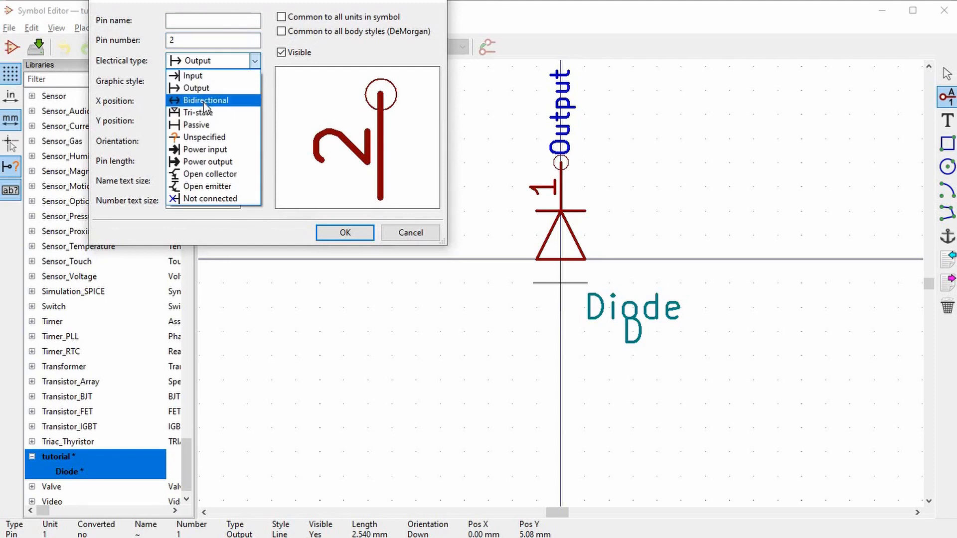
click(201, 76)
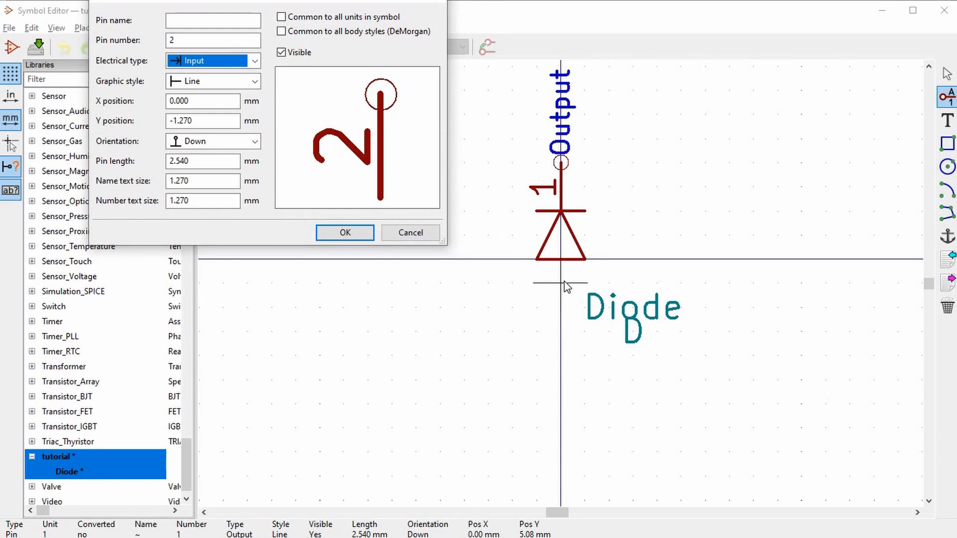
click(253, 142)
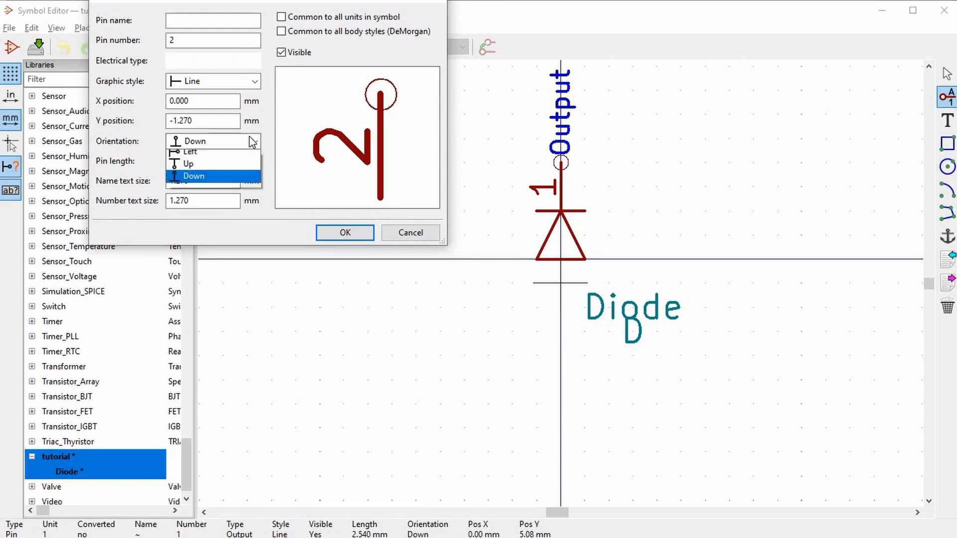
click(199, 180)
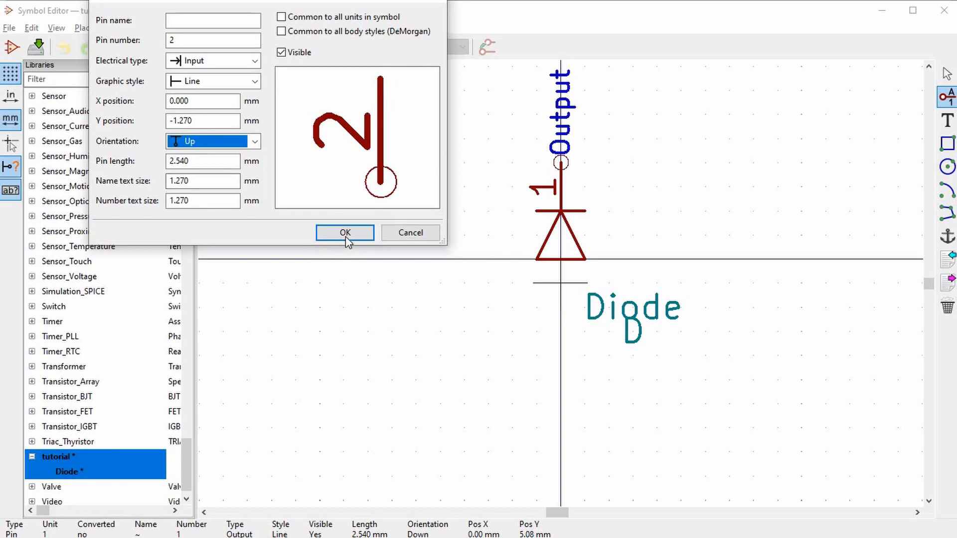
click(345, 232)
click(564, 308)
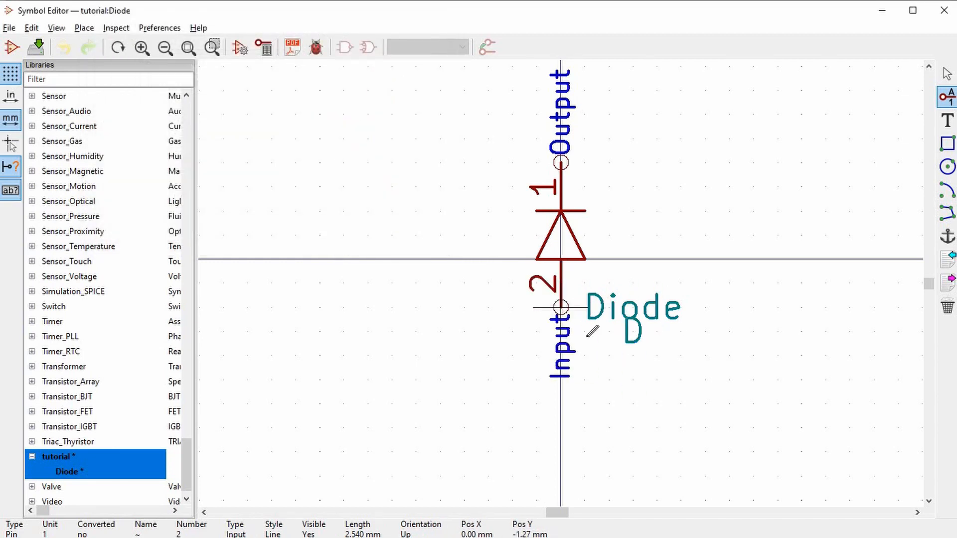
Step: Save the Diode symbol in the tutorial library and close the Symbol Editor
click(11, 29)
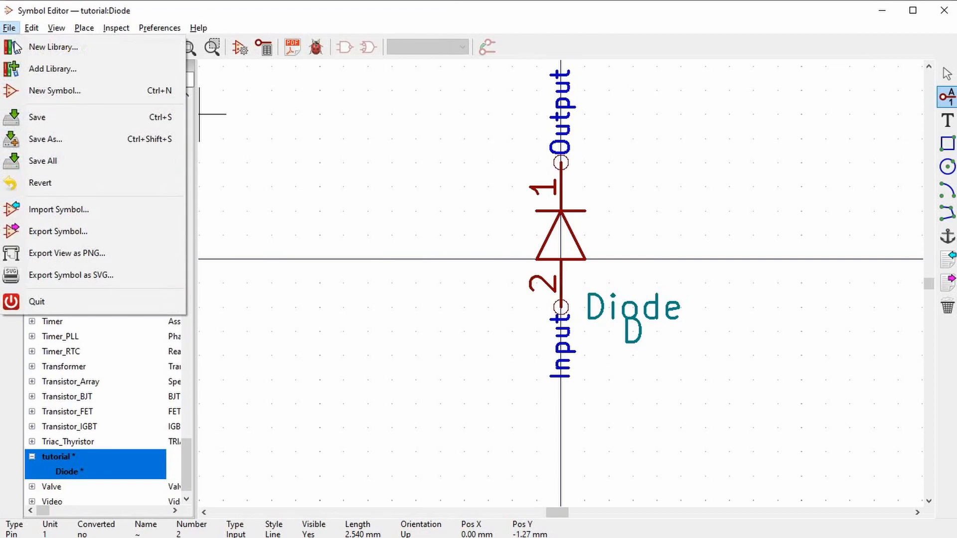
click(36, 121)
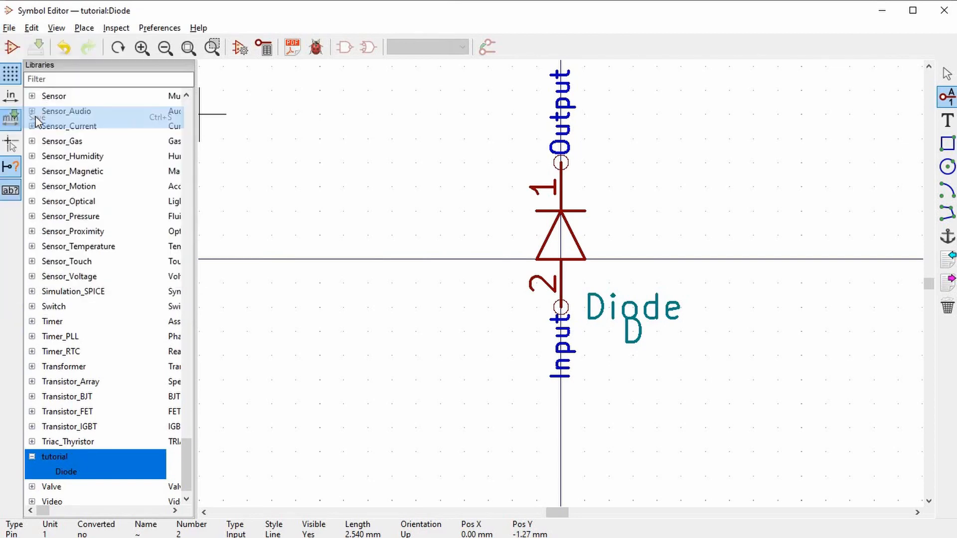
click(944, 10)
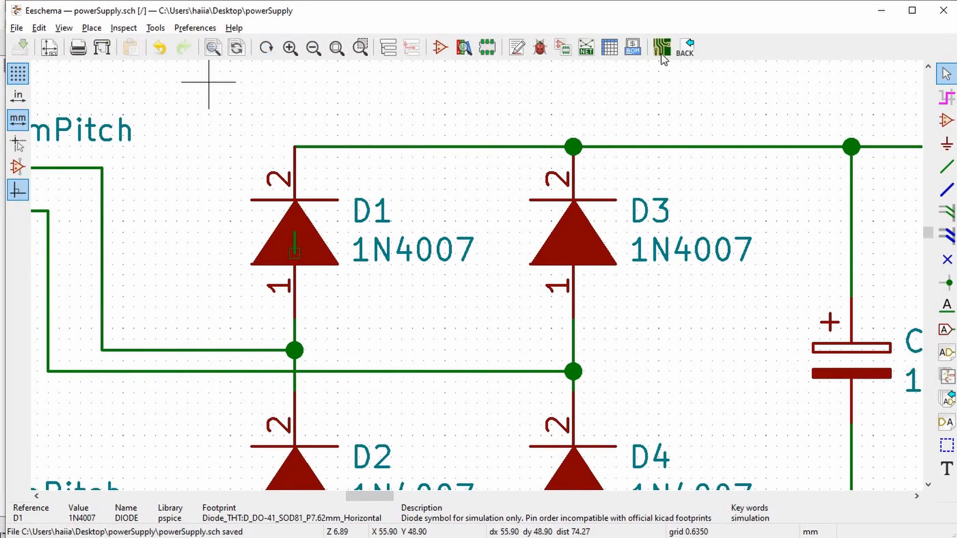
Step: Close the schematic editor and reopen powerSupply.sch from the KiCad project window
click(944, 10)
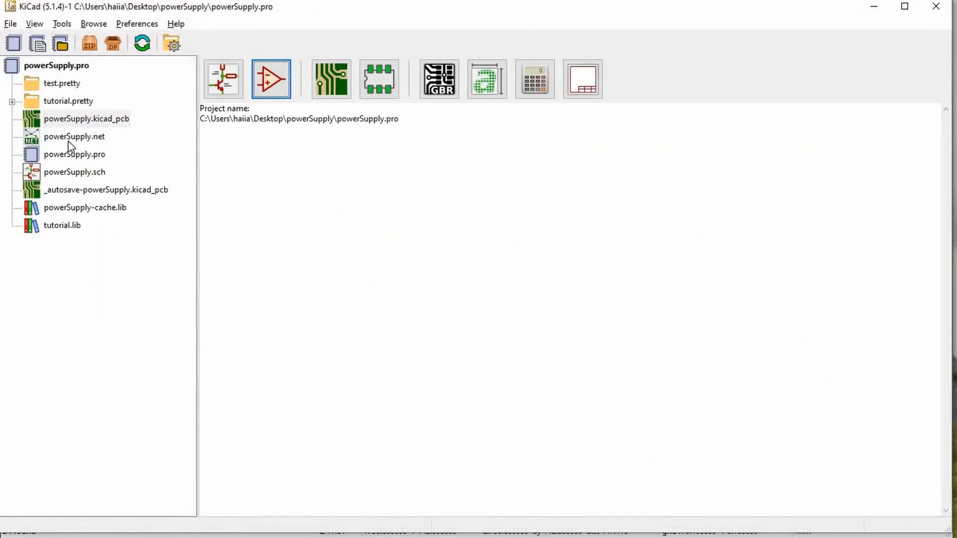
double_click(65, 173)
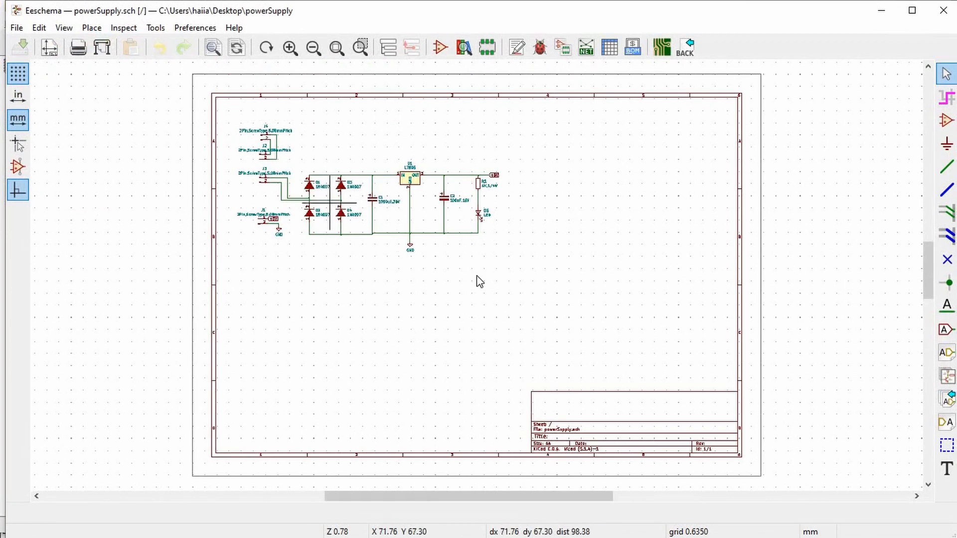
Step: Open the symbol properties of diode D1, choosing the symbol rather than the overlapping wires
scroll(473, 277, up, 4)
click(370, 184)
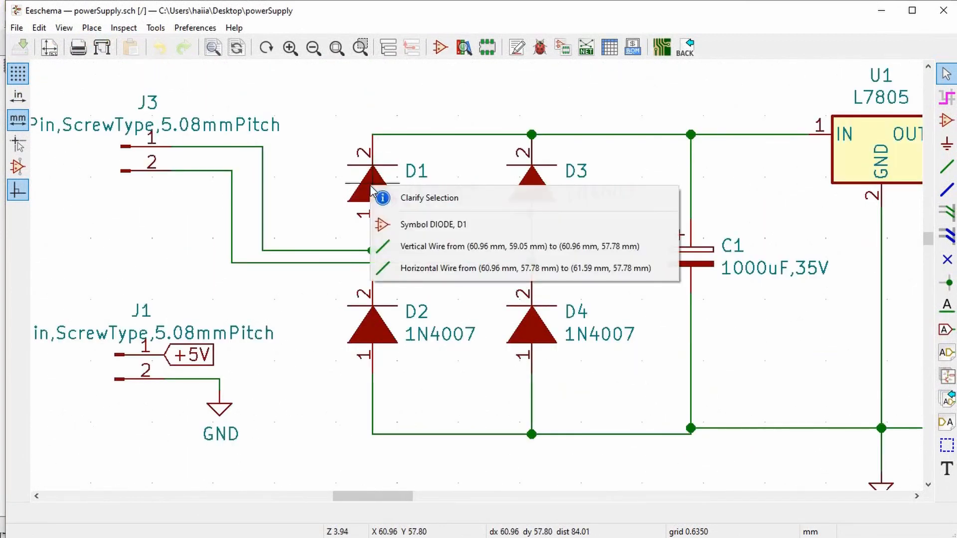
click(388, 226)
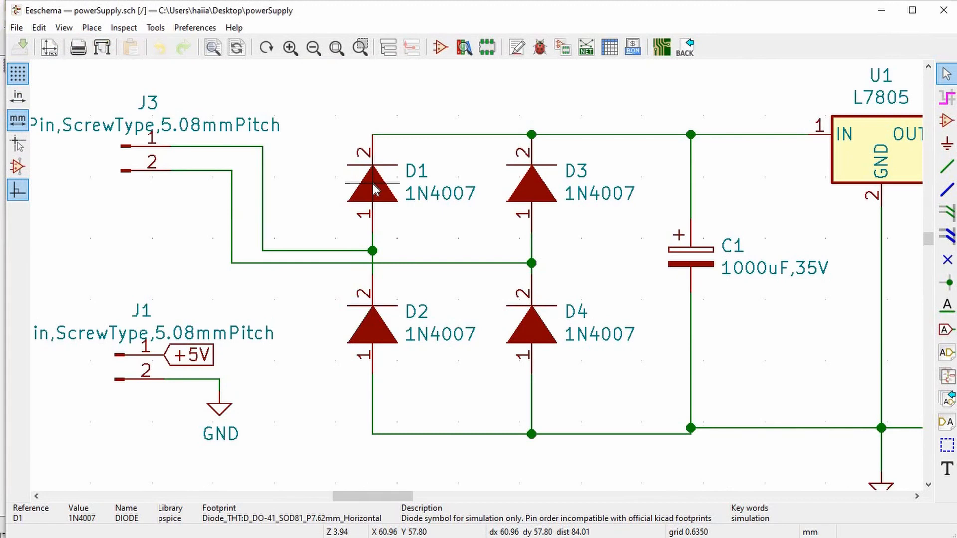
click(373, 184)
click(386, 223)
double_click(373, 184)
key(Down)
key(Down)
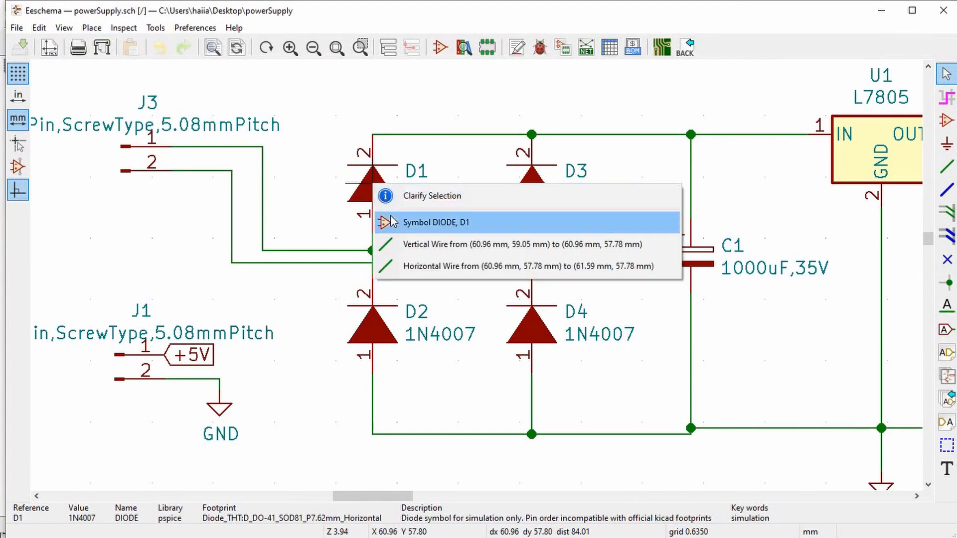
key(Return)
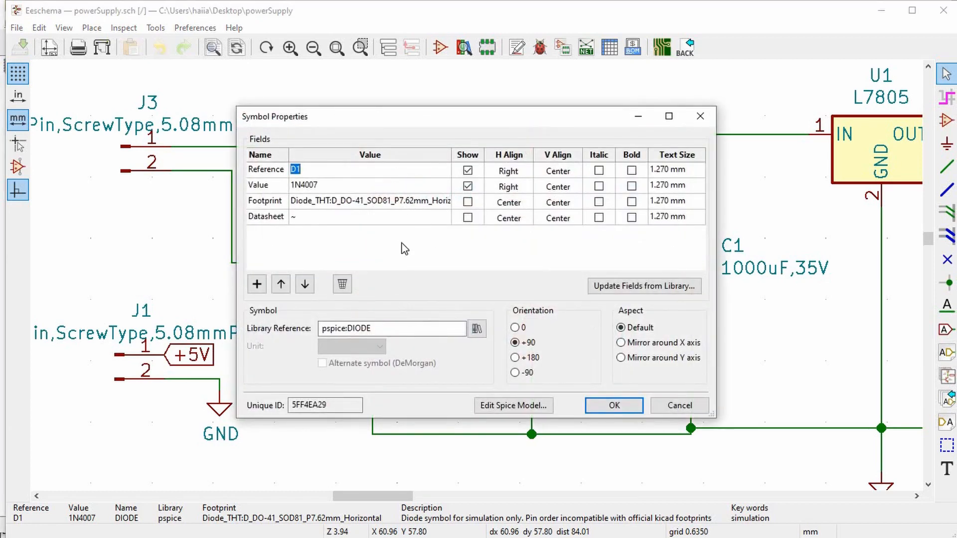
Step: Change D1's library reference to the Diode symbol from the tutorial library and apply it
click(477, 329)
scroll(333, 242, down, 10)
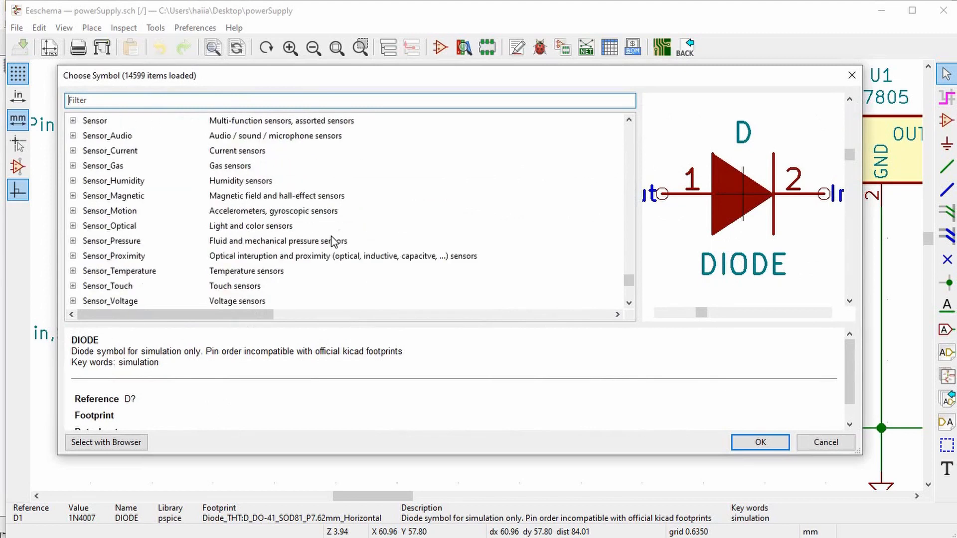
click(96, 274)
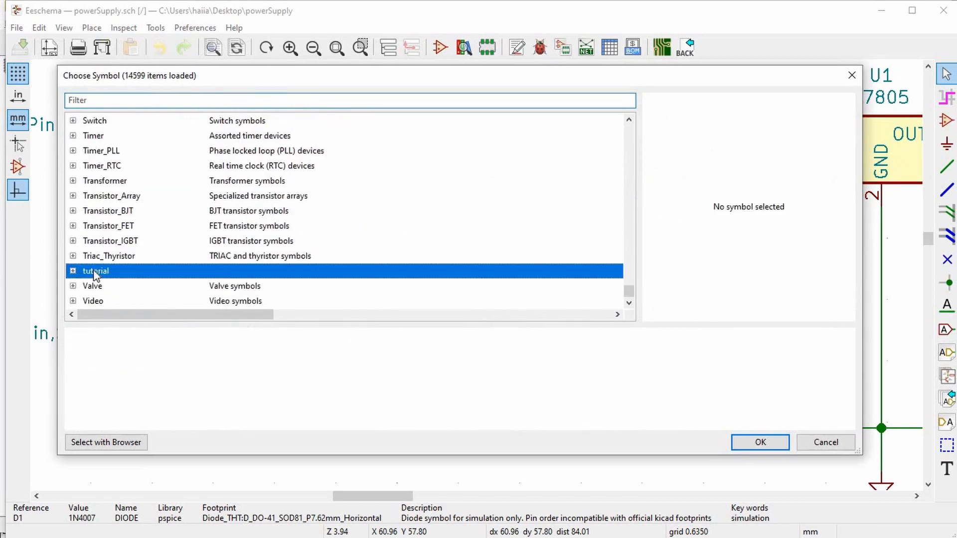
click(73, 272)
click(101, 287)
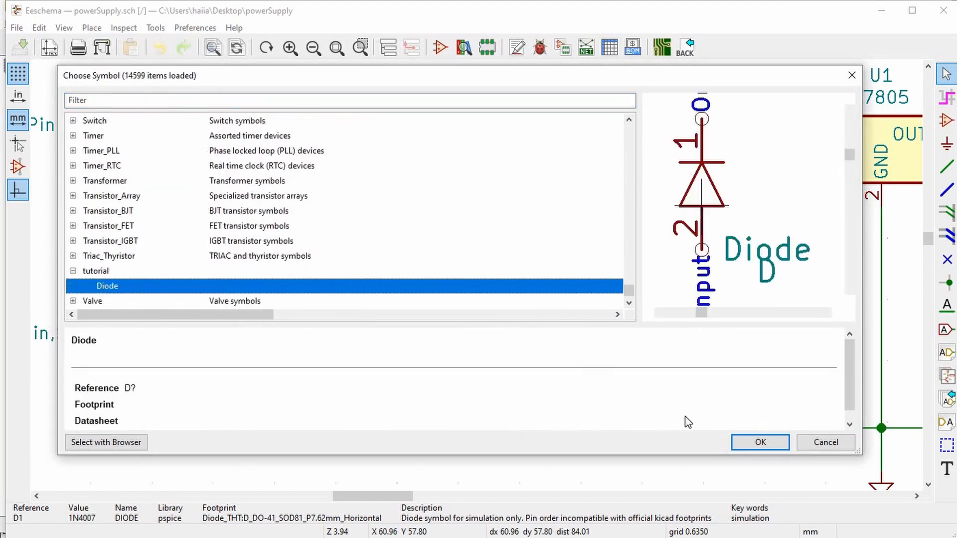
click(761, 443)
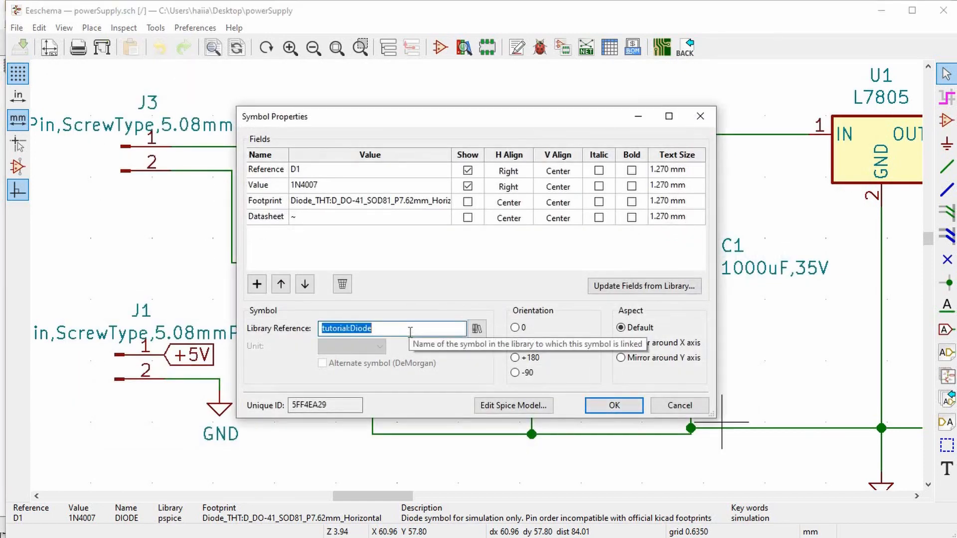
click(605, 408)
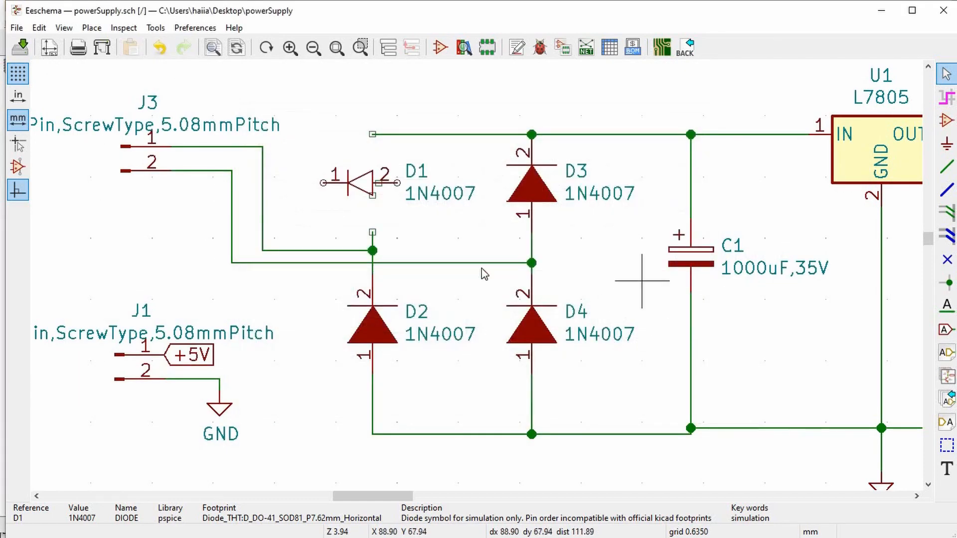
Step: Rotate D1 so its cathode points up and place it with pin 2 on the vertical wire above D2
click(364, 180)
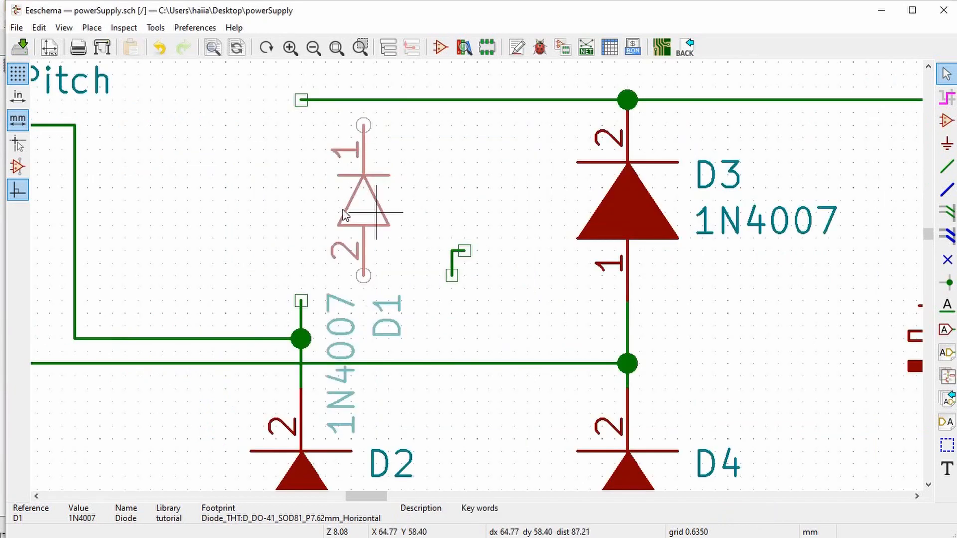
click(294, 246)
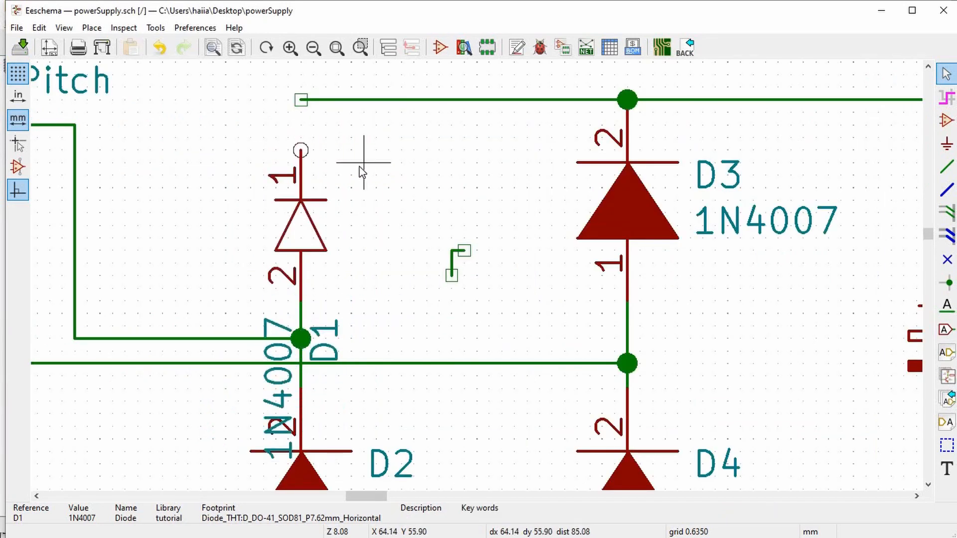
Step: Wire D1's pin 1 up to the open end of the horizontal supply wire above it
click(947, 167)
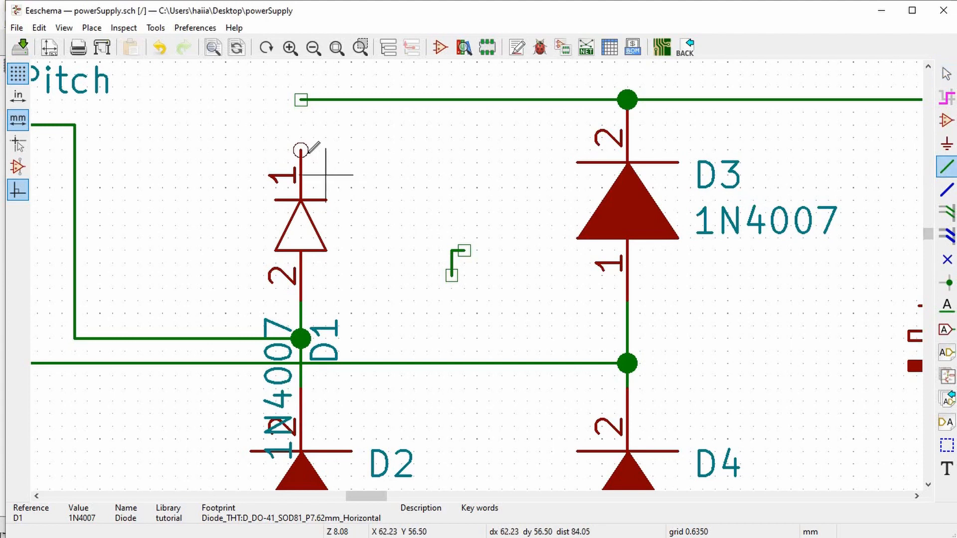
click(301, 149)
click(300, 100)
key(Escape)
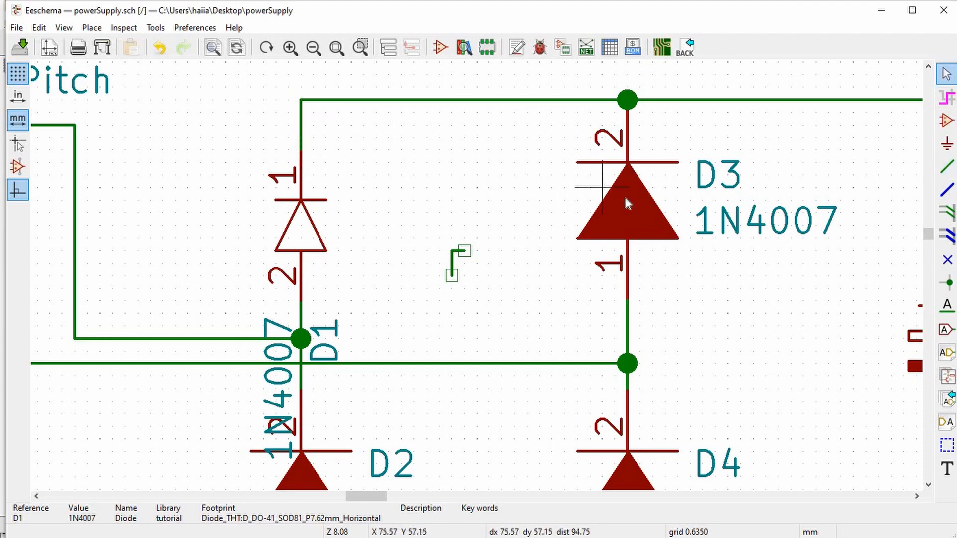
Step: Change D3's library reference to tutorial:Diode and apply it
click(627, 204)
double_click(626, 201)
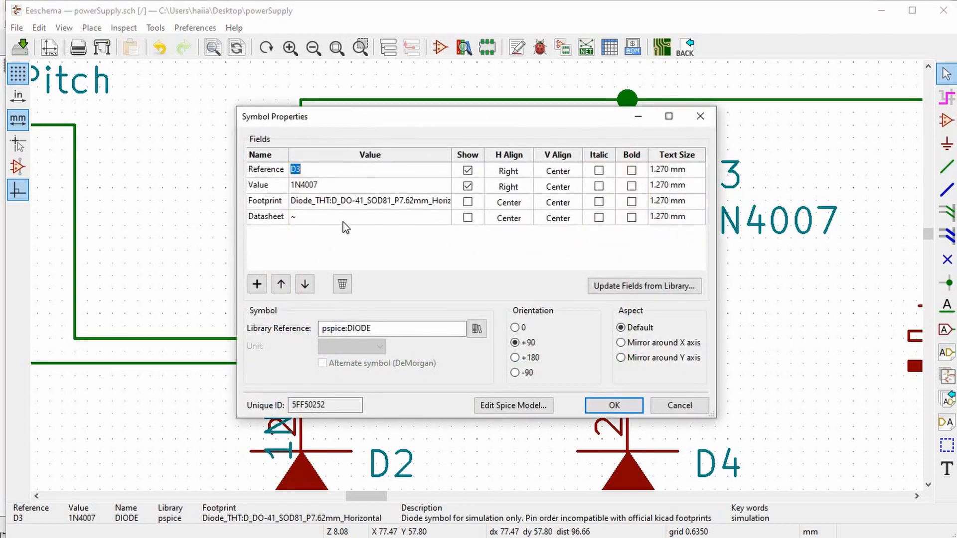
click(399, 328)
double_click(399, 328)
text(tutorial:Diode)
click(605, 410)
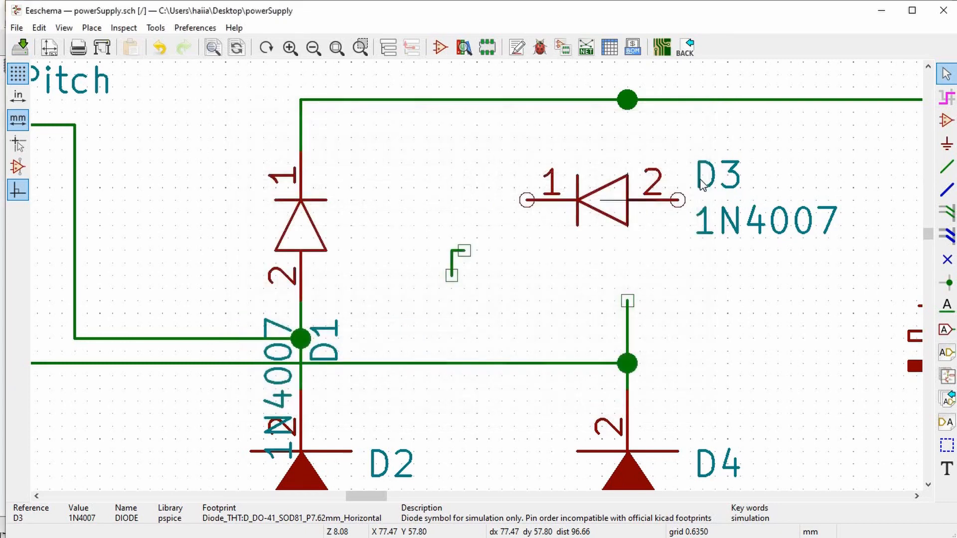
Step: Delete the stray L-shaped wire fragment between D1 and D3
click(532, 252)
drag(430, 238, 469, 286)
key(Delete)
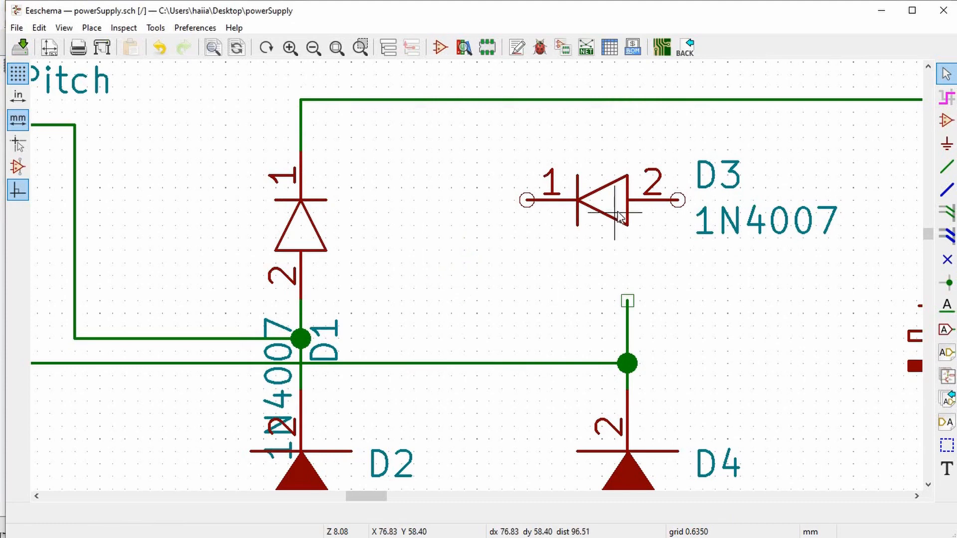
Step: Rotate D3 so its cathode points up and place it with pin 2 on the vertical wire above D4
key(r)
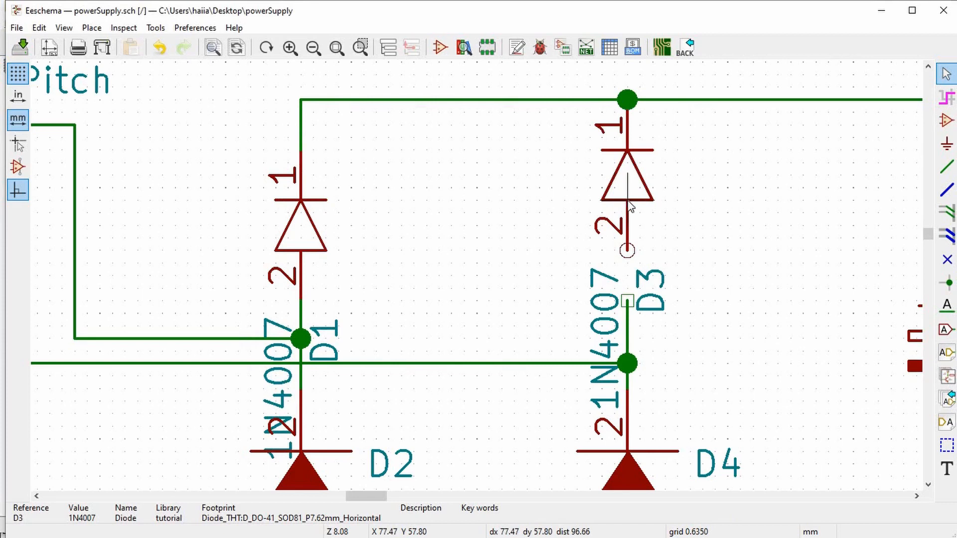
key(m)
click(628, 250)
Step: Wire D3's pin 1 up to the junction on the horizontal supply wire, undoing and redoing the connection once
click(947, 167)
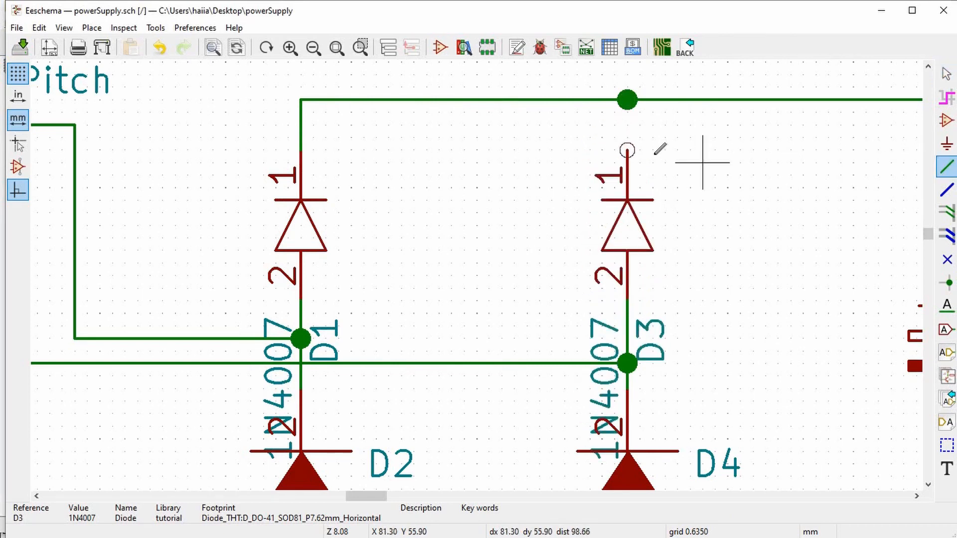
click(627, 150)
click(627, 100)
scroll(627, 100, up, 1)
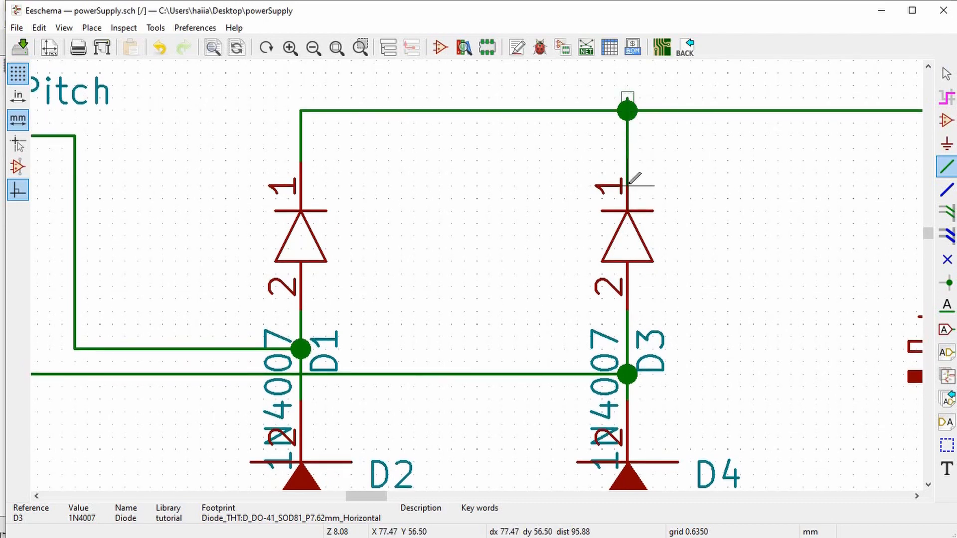
key(ctrl+z)
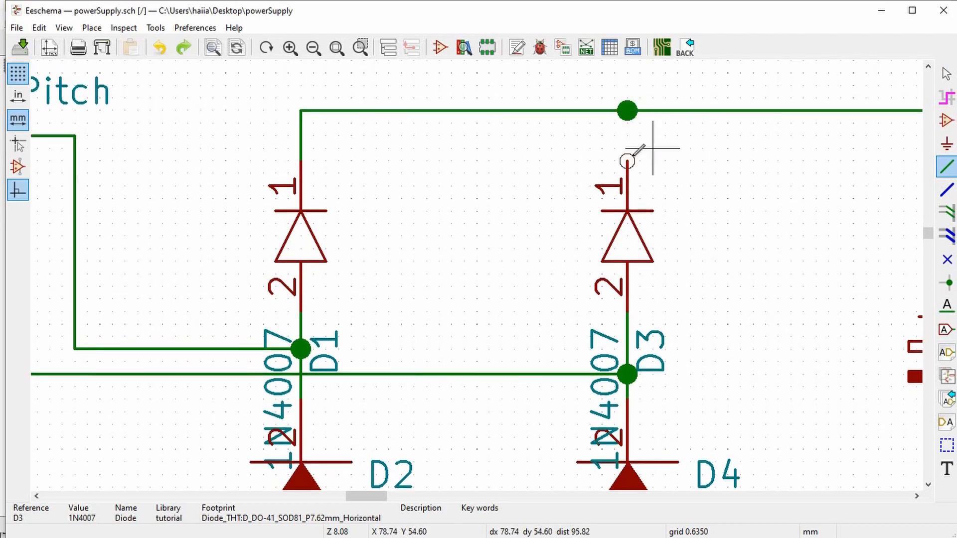
key(ctrl+y)
Step: Change D2's library reference to tutorial:Diode and apply it
scroll(658, 164, down, 3)
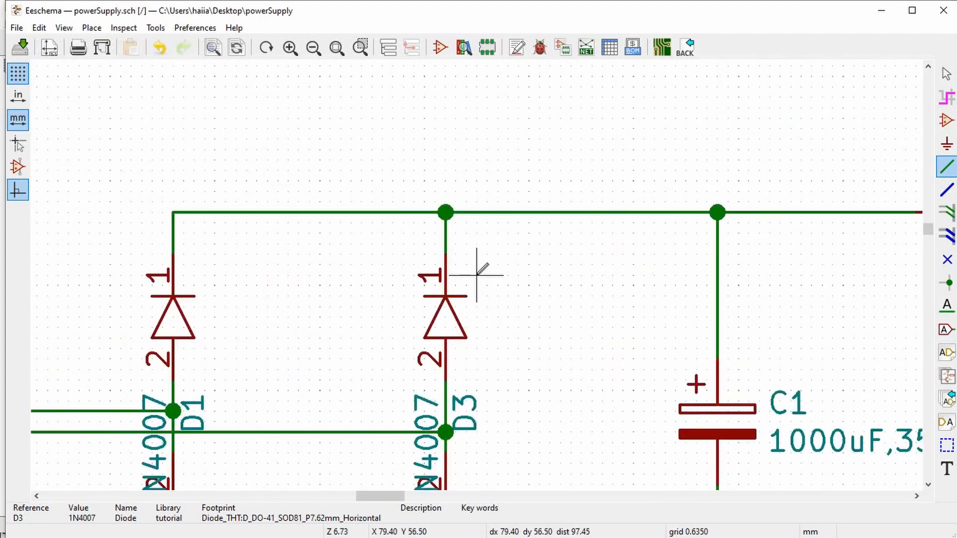
scroll(466, 398, up, 4)
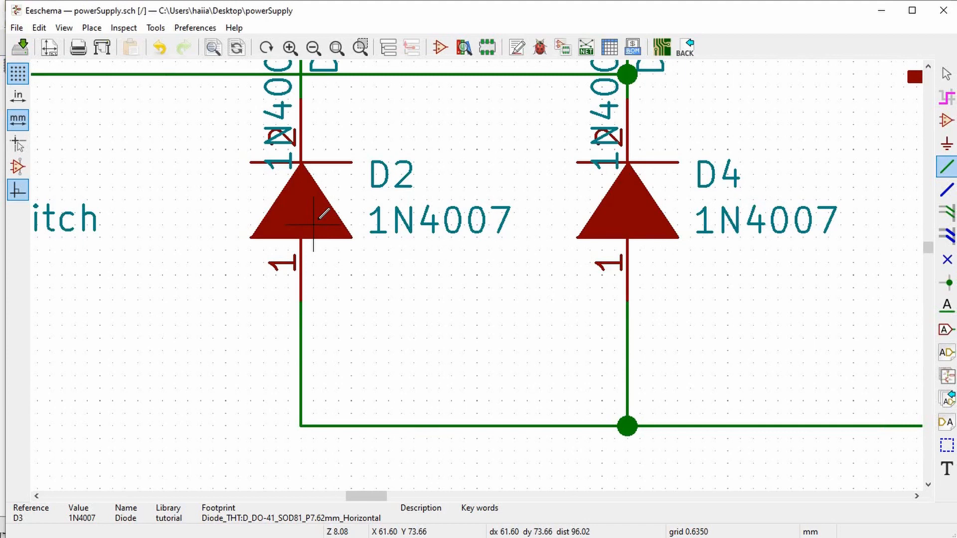
key(Escape)
double_click(312, 215)
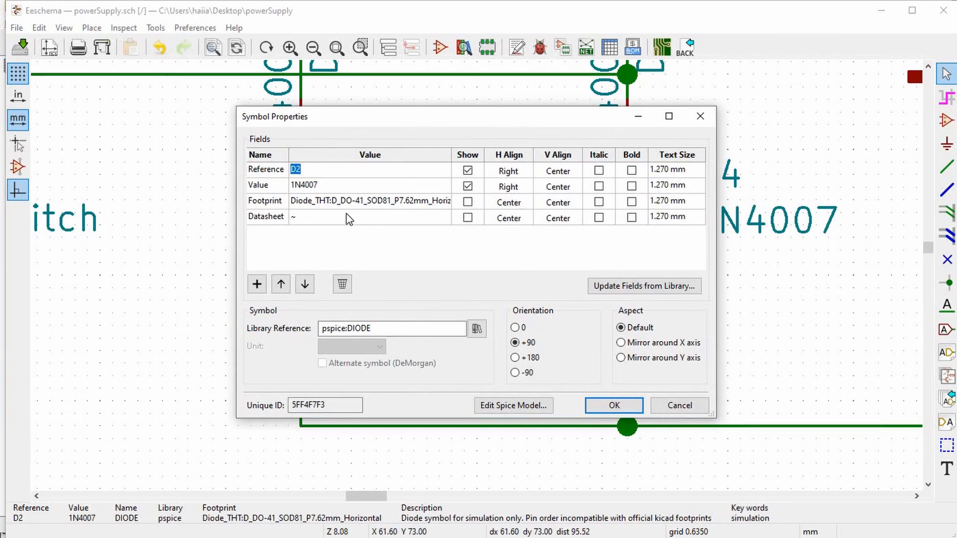
drag(398, 326, 291, 311)
text(tutorial:Diode)
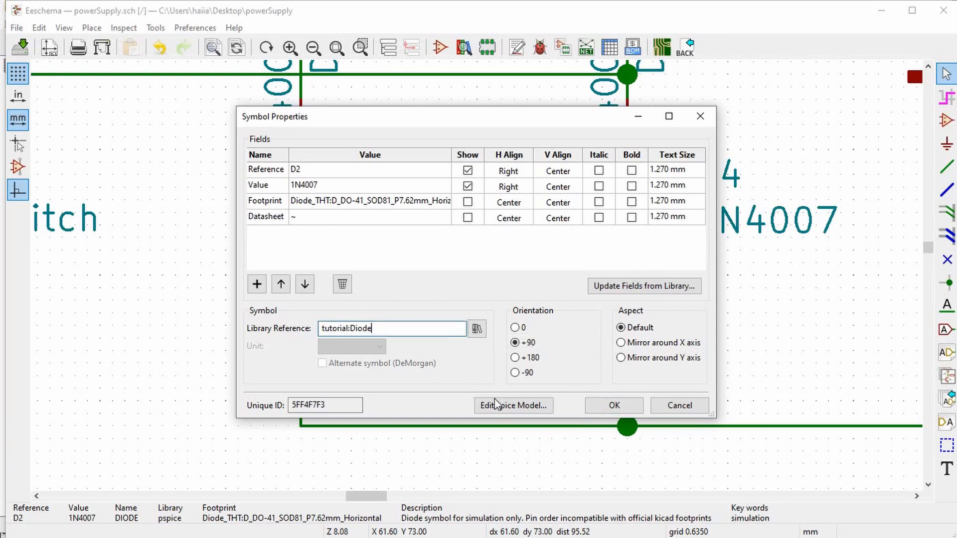
click(609, 406)
Step: Change D4's library reference to tutorial:Diode and apply it
double_click(636, 210)
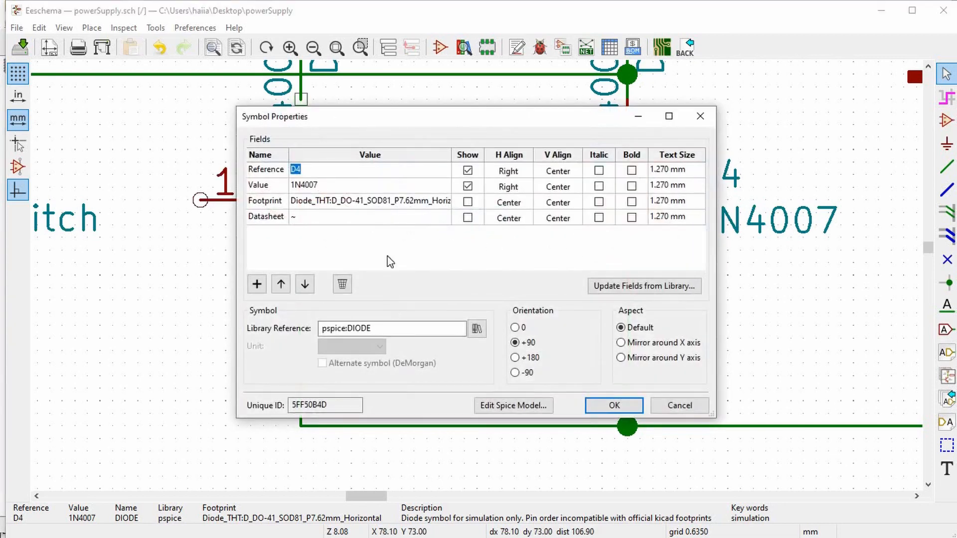
double_click(400, 327)
text(tutorial:Diode)
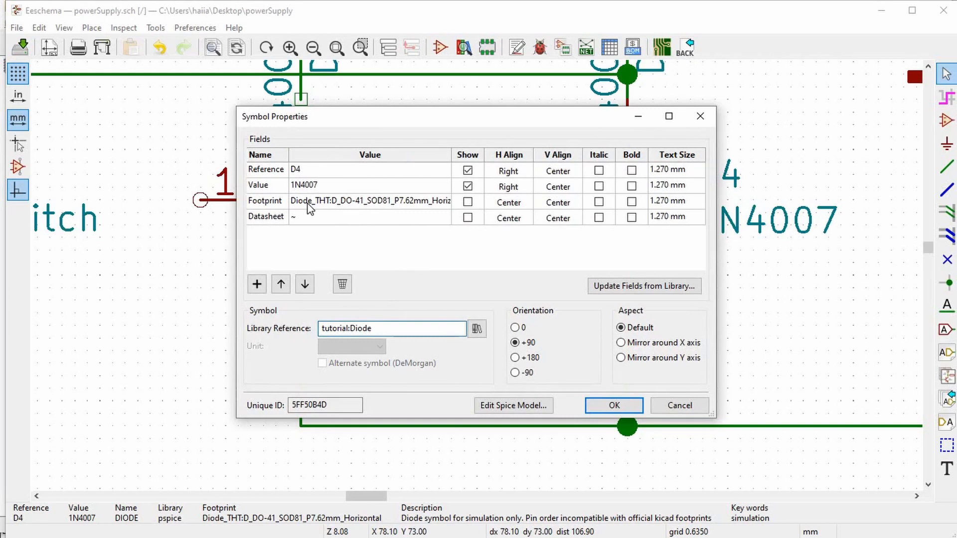
click(614, 406)
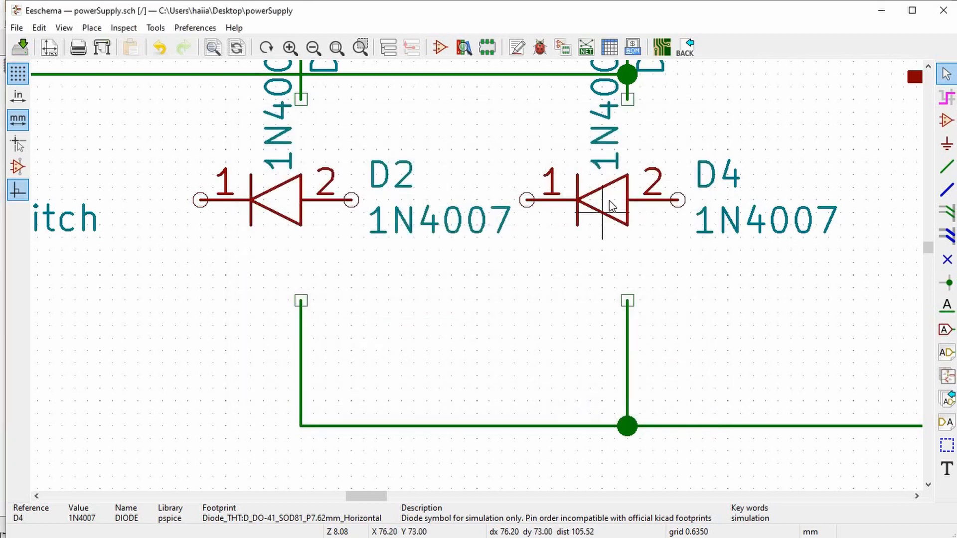
Step: Rotate D4 and D2 so their cathodes point up and pin 1 of each meets the wire above
key(ctrl+z)
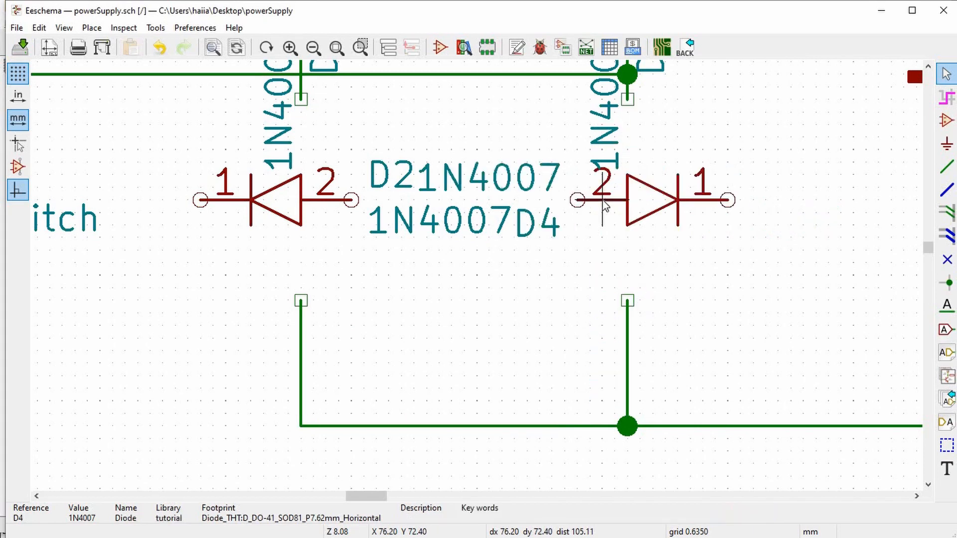
key(r)
key(r)
key(r)
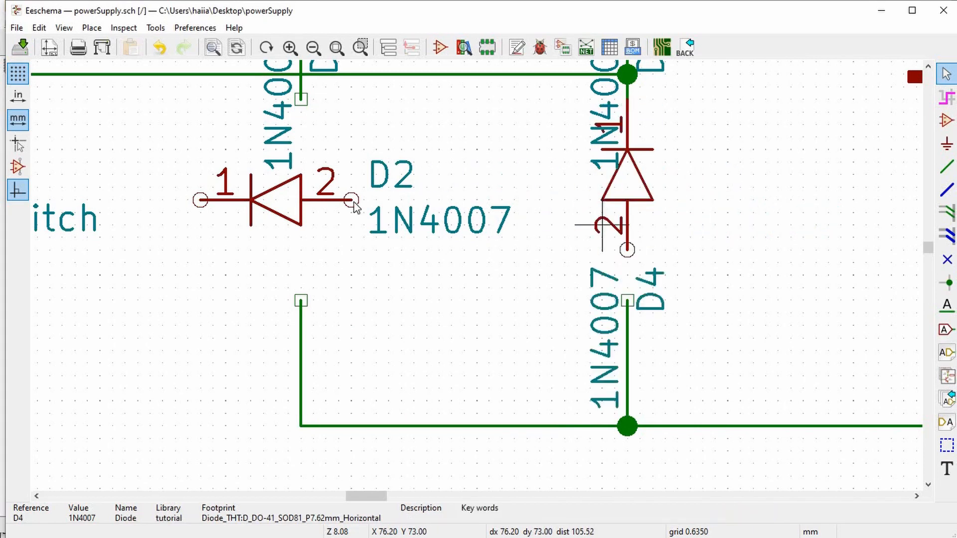
key(r)
Step: Wire pin 2 of D4 and pin 2 of D2 down to the open wire ends below them
click(947, 167)
click(627, 250)
click(627, 301)
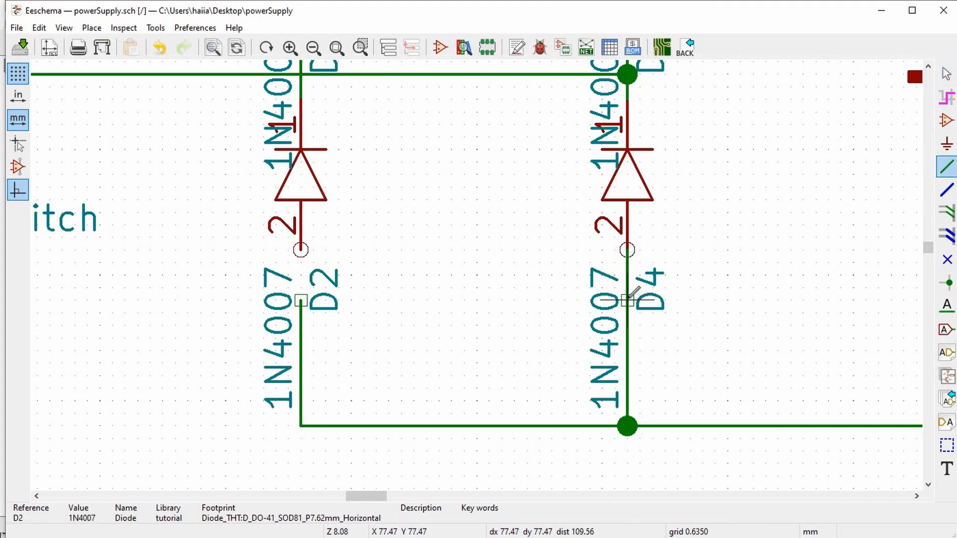
click(301, 250)
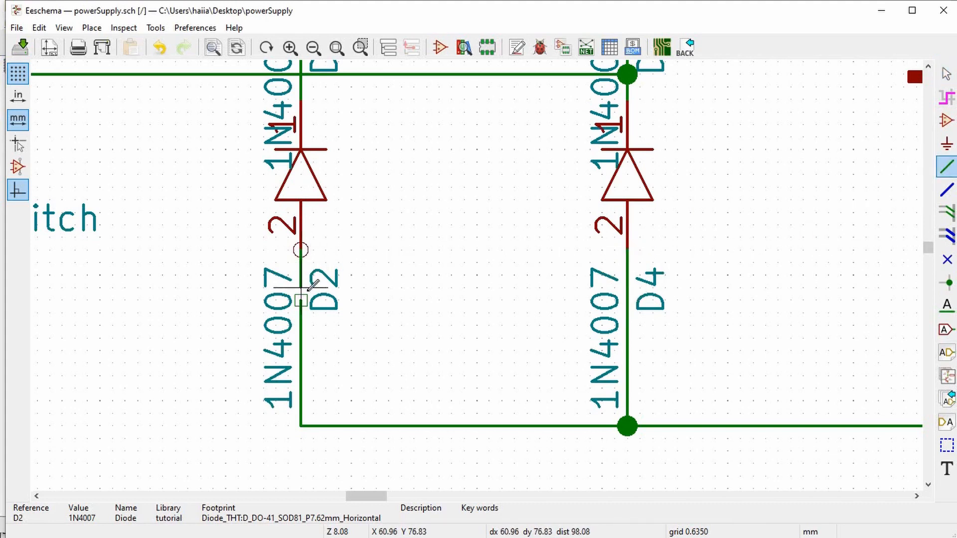
click(301, 300)
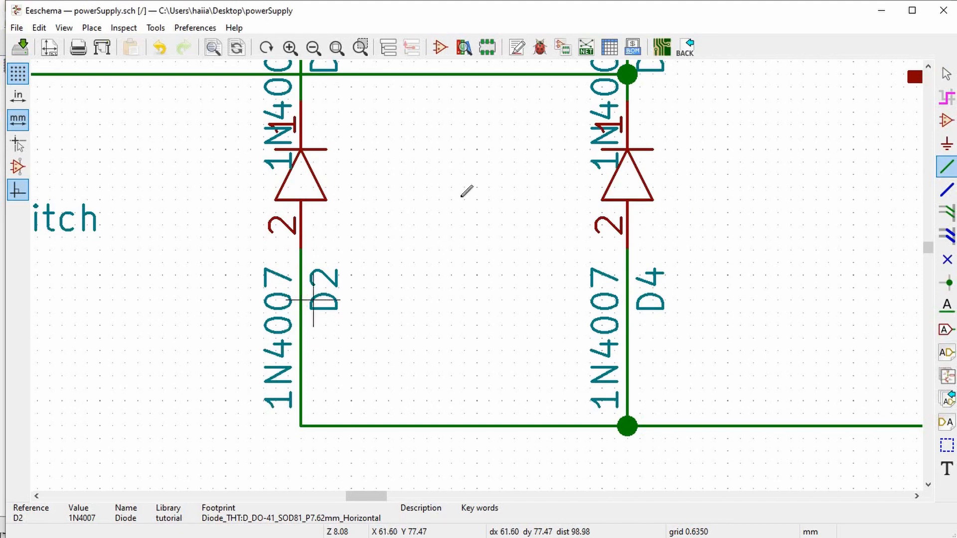
Step: Generate the netlist, saving it over powerSupply.net, and switch to the board layout in Pcbnew
click(587, 47)
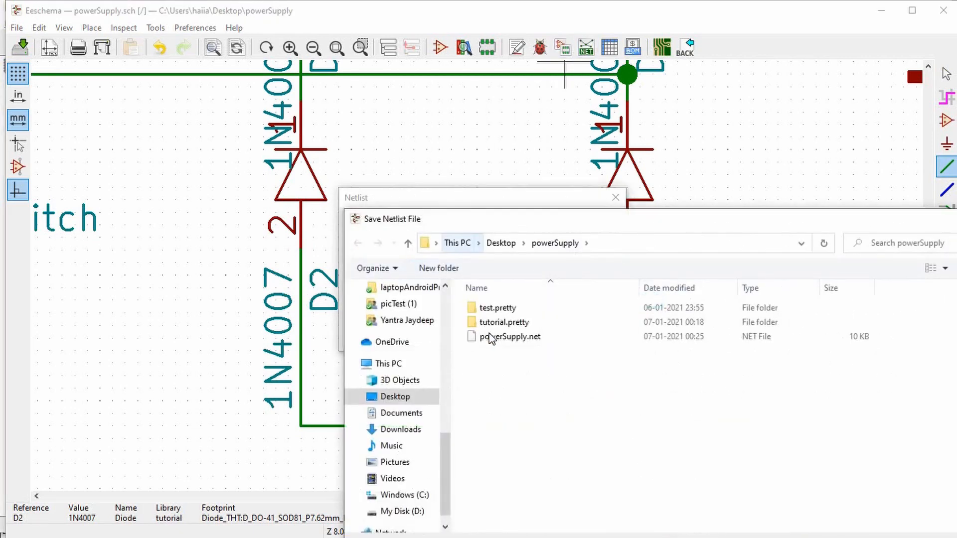
double_click(488, 335)
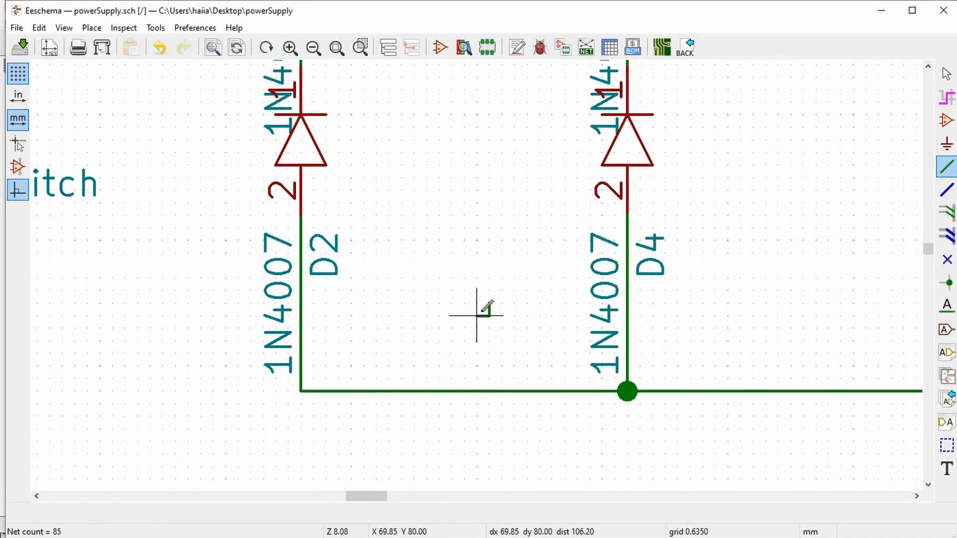
key(alt+Tab)
key(alt+Tab)
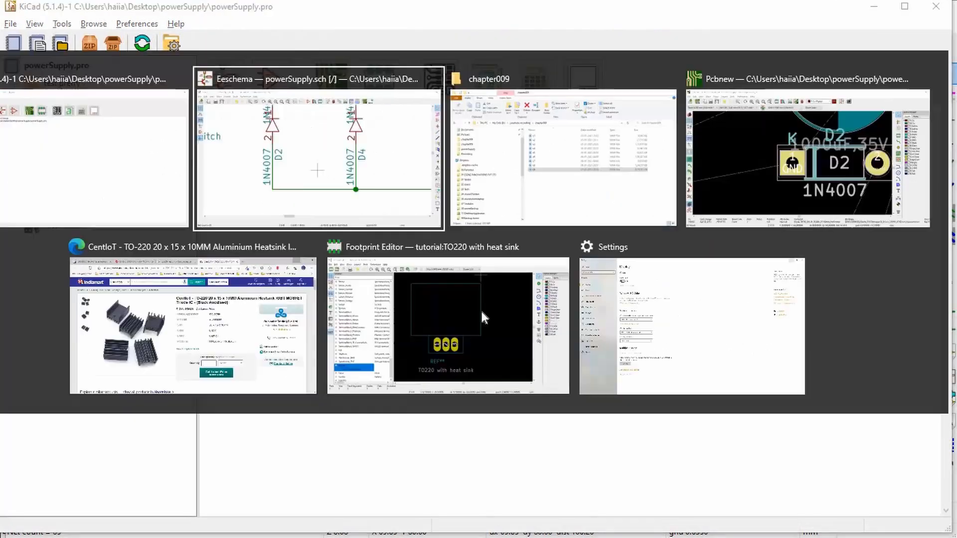
key(alt+Tab)
key(alt+Tab)
Step: Update the PCB from the changed schematic and close the update dialog
scroll(416, 288, down, 6)
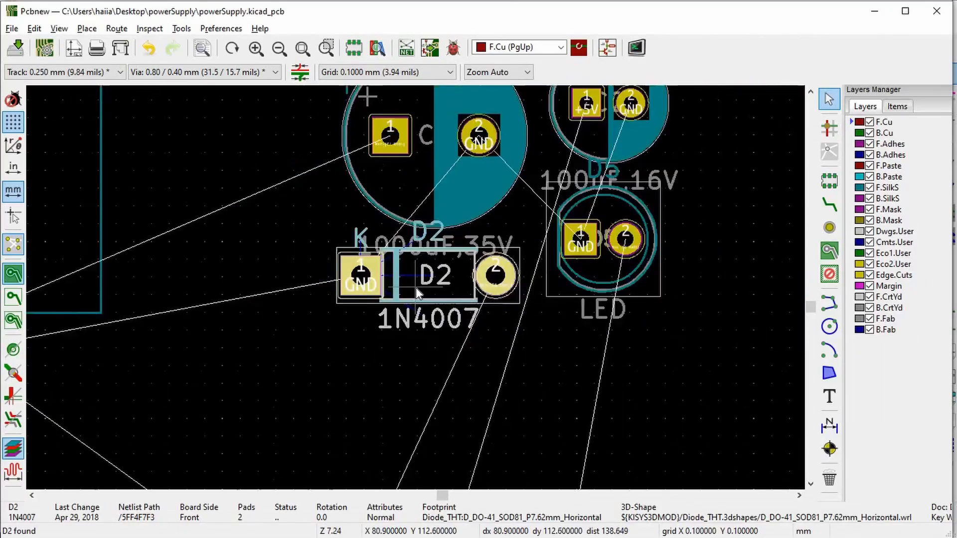
click(430, 48)
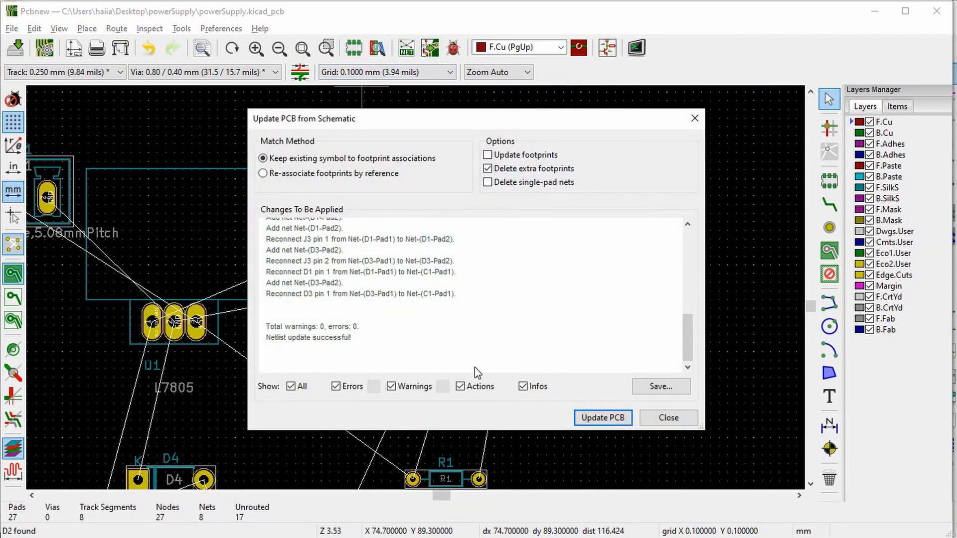
click(615, 420)
click(668, 418)
scroll(416, 288, down, 4)
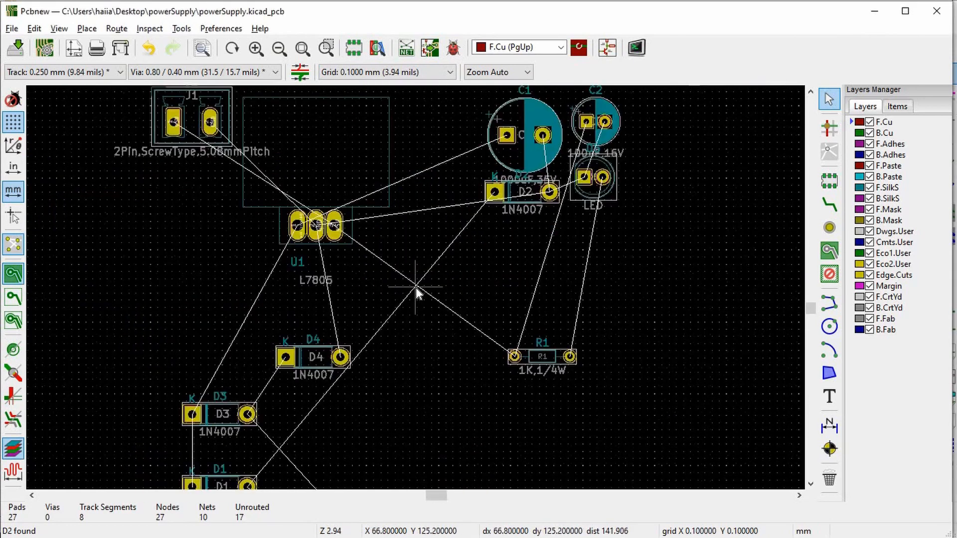
scroll(376, 316, up, 1)
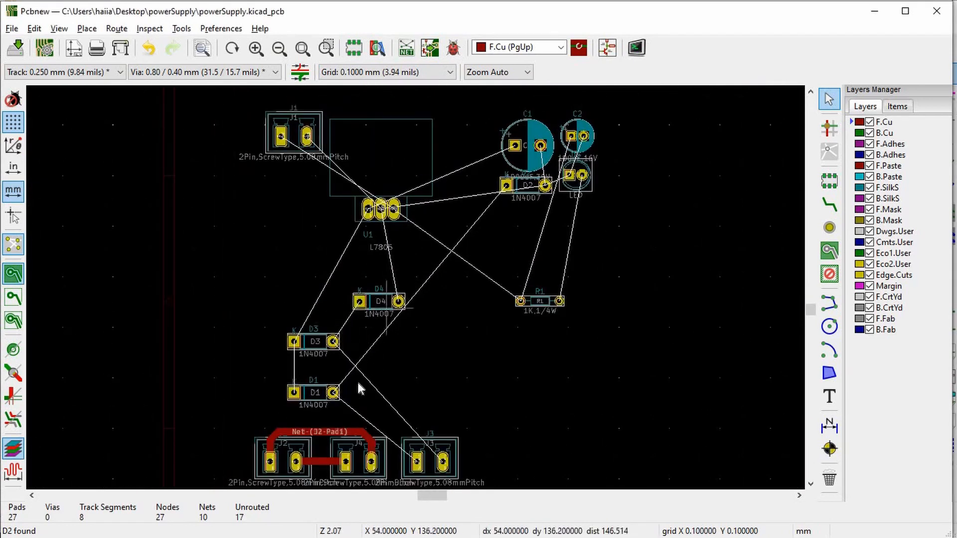
scroll(416, 297, up, 1)
scroll(394, 262, up, 1)
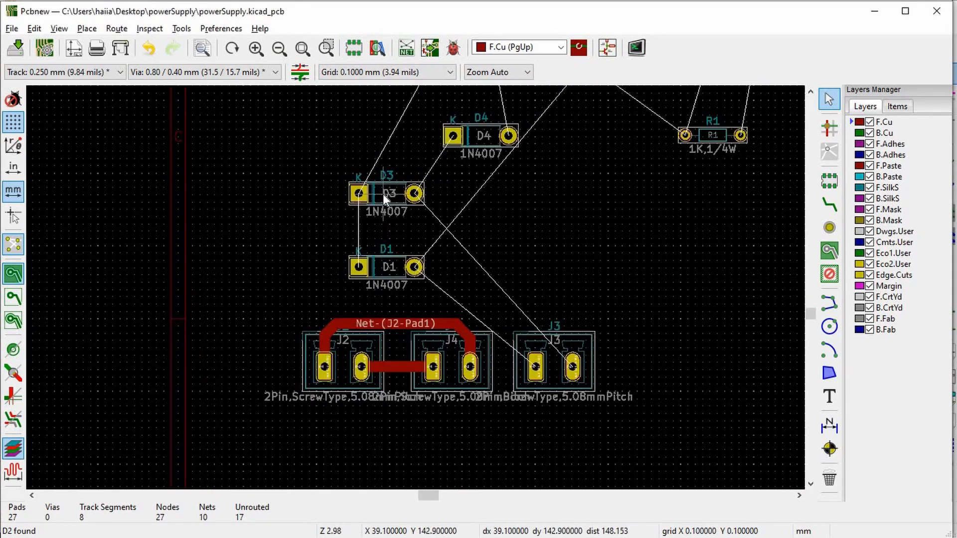
click(383, 194)
key(Escape)
key(Escape)
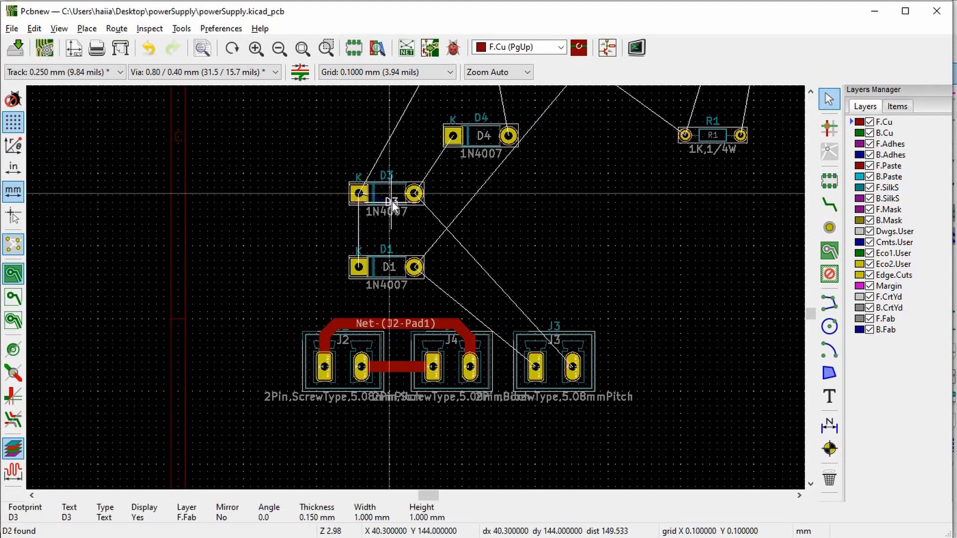
Step: Move footprint D3 left and down, and shift D1 left to line up directly beneath it above connector J2
drag(408, 199, 311, 222)
click(352, 265)
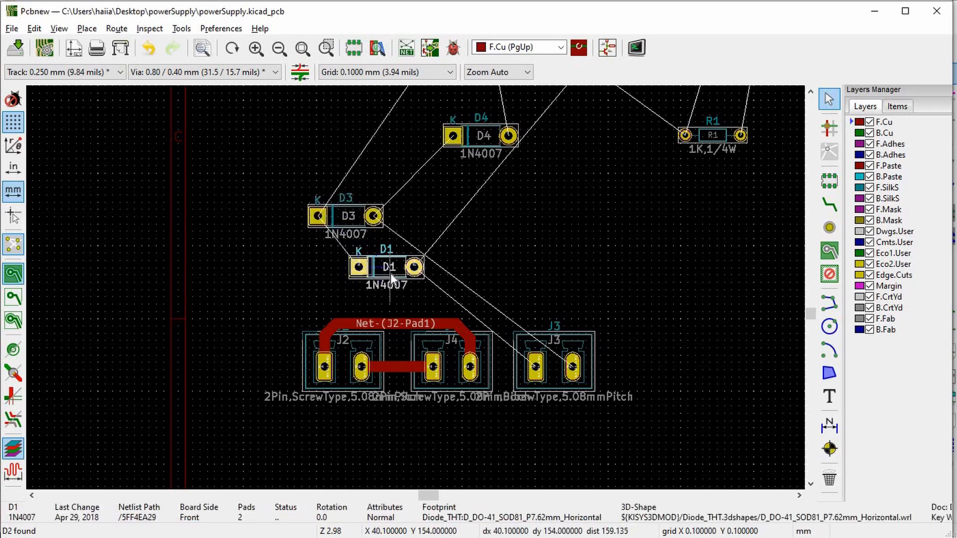
drag(349, 273, 319, 274)
Step: Move footprint D4 to just above connector J3, with its pad 1 at about X 59 mm, Y 145 mm
scroll(417, 293, down, 3)
scroll(417, 294, up, 2)
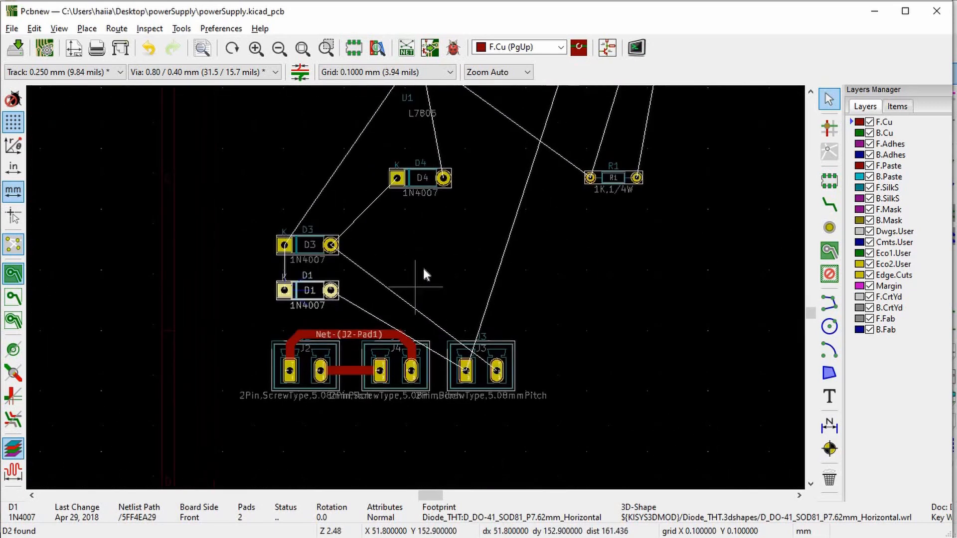
drag(422, 178, 451, 241)
key(ctrl+z)
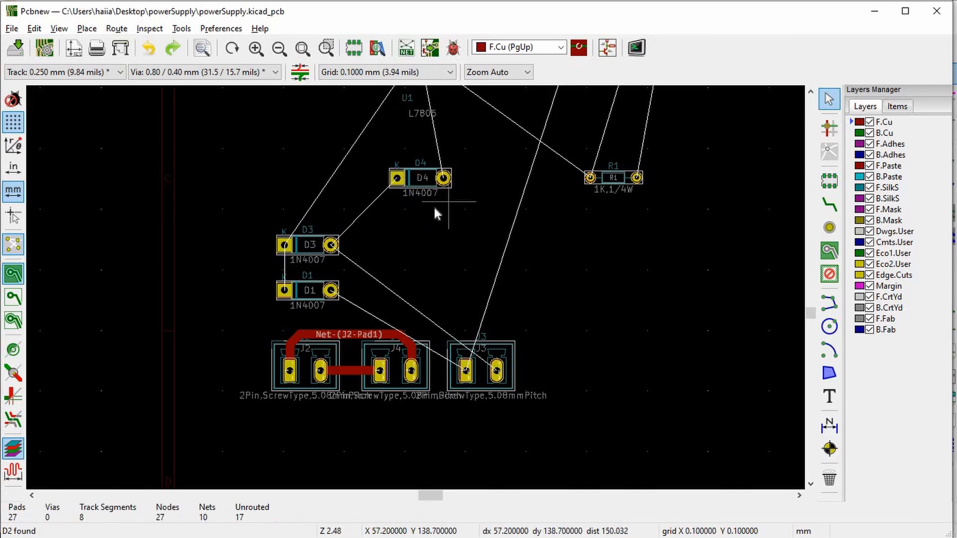
scroll(441, 199, up, 1)
click(413, 248)
drag(414, 249, 447, 328)
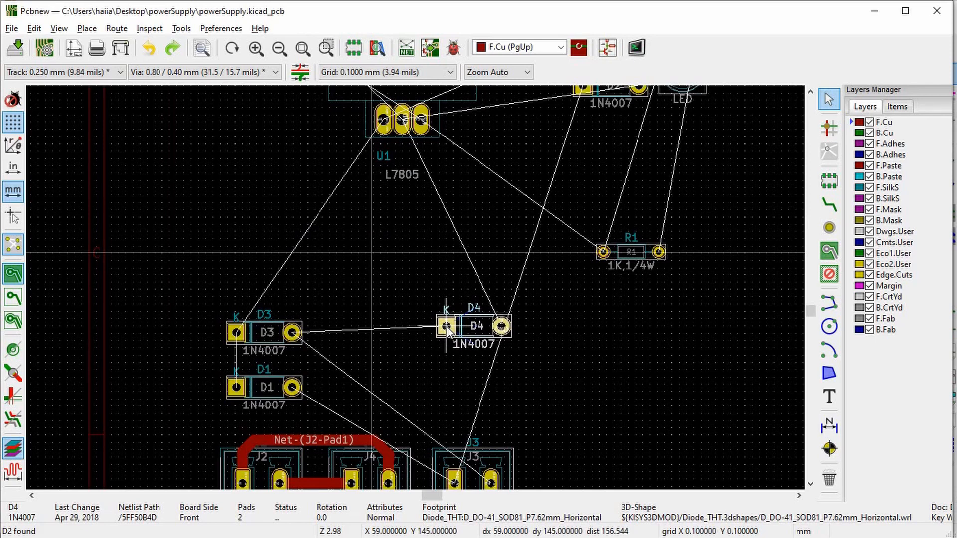
drag(447, 327, 447, 327)
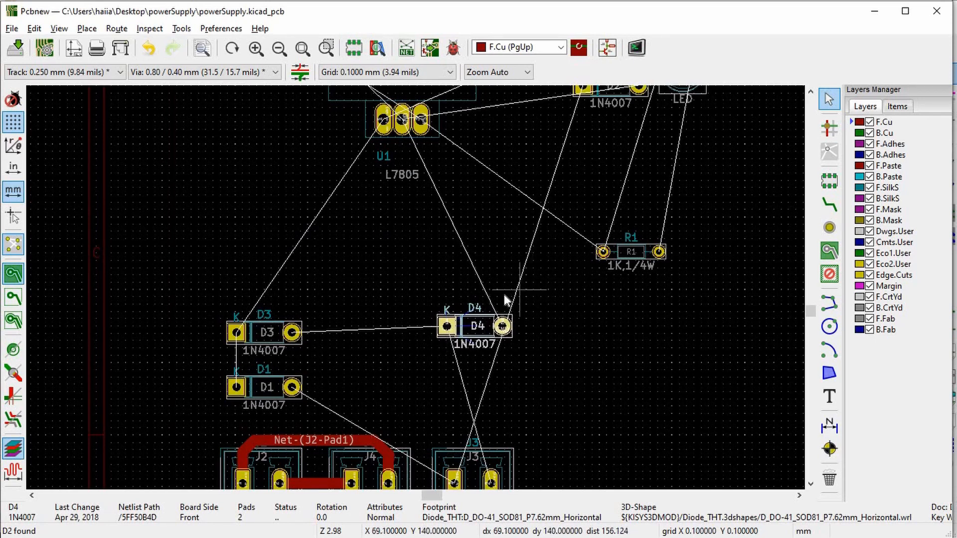
Step: Move footprint D2 to directly below D4, above connector J3
drag(611, 92, 448, 393)
scroll(433, 438, up, 1)
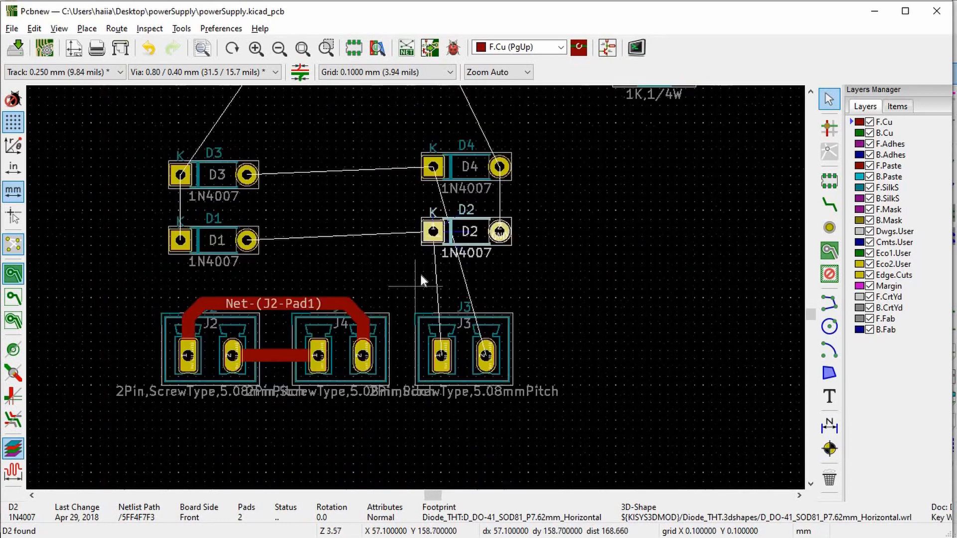
scroll(416, 288, up, 5)
click(517, 211)
drag(517, 211, 518, 242)
key(ctrl+z)
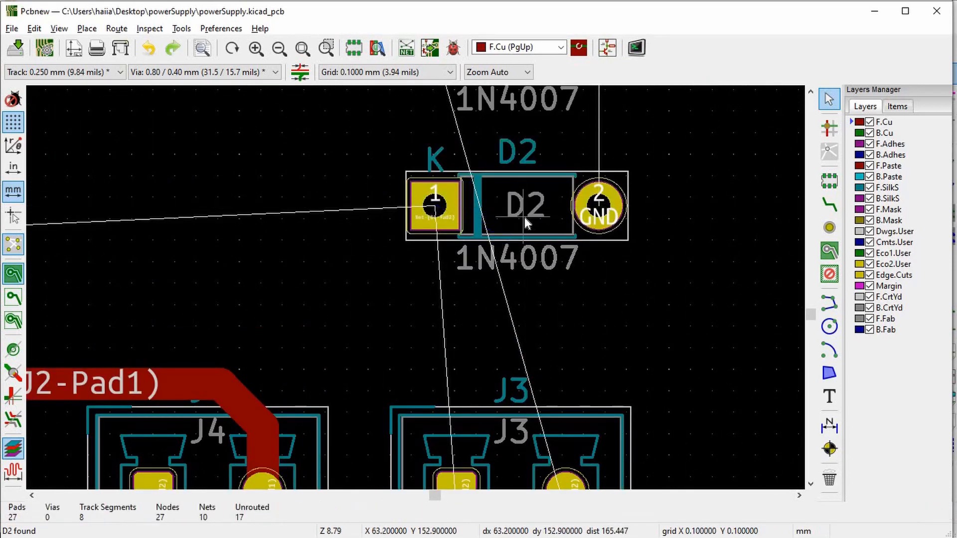
Step: Lower footprint D2 towards connector J3 so its pad 1 sits at about X 59 mm, Y 155.4 mm
click(565, 220)
drag(565, 219, 435, 273)
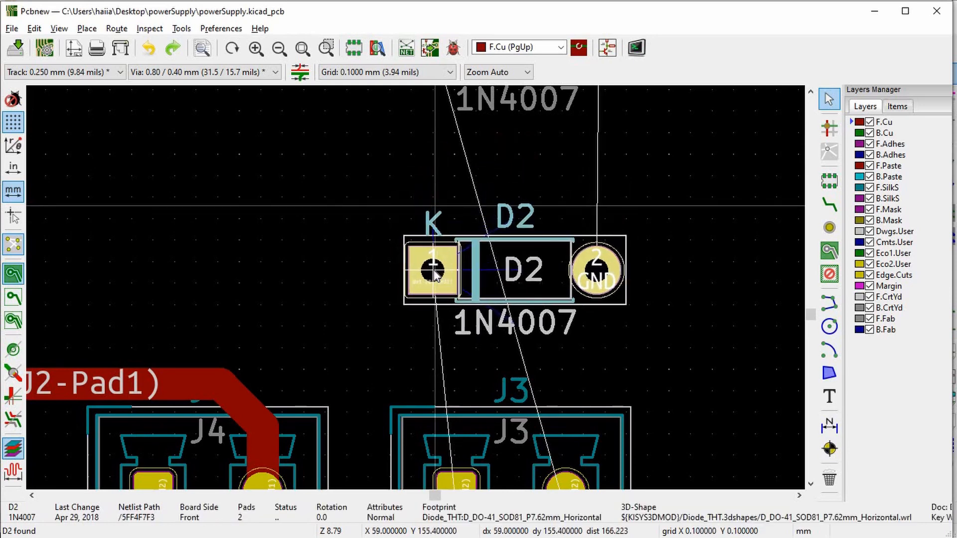
click(416, 288)
scroll(416, 288, down, 3)
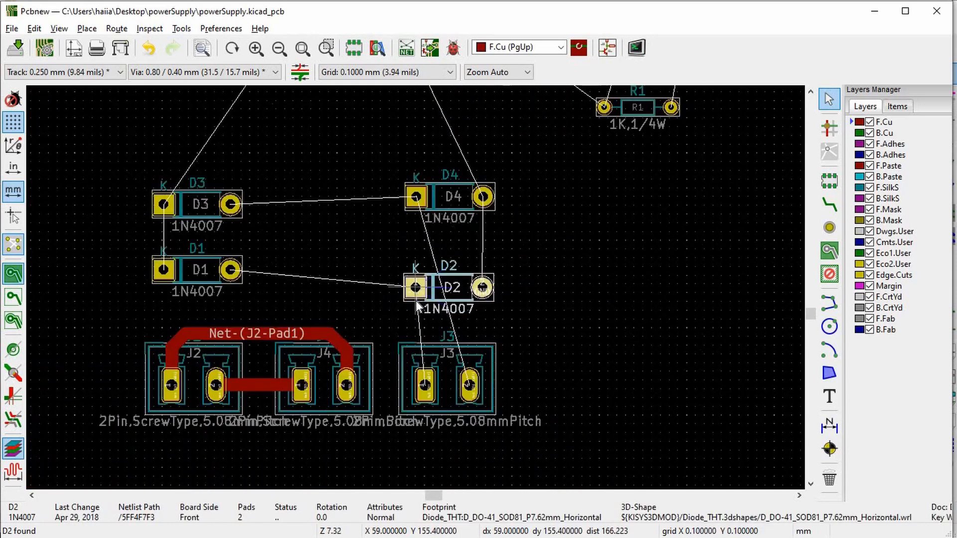
Step: Move footprint D4 down closer to D2, keeping its pad 1 at about X 59 mm so the two diodes line up vertically
click(461, 201)
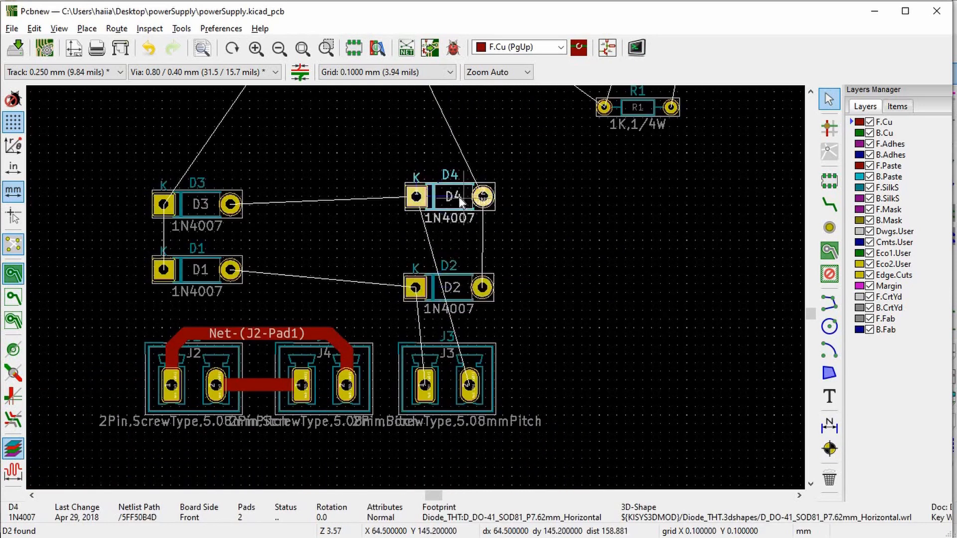
scroll(418, 288, up, 3)
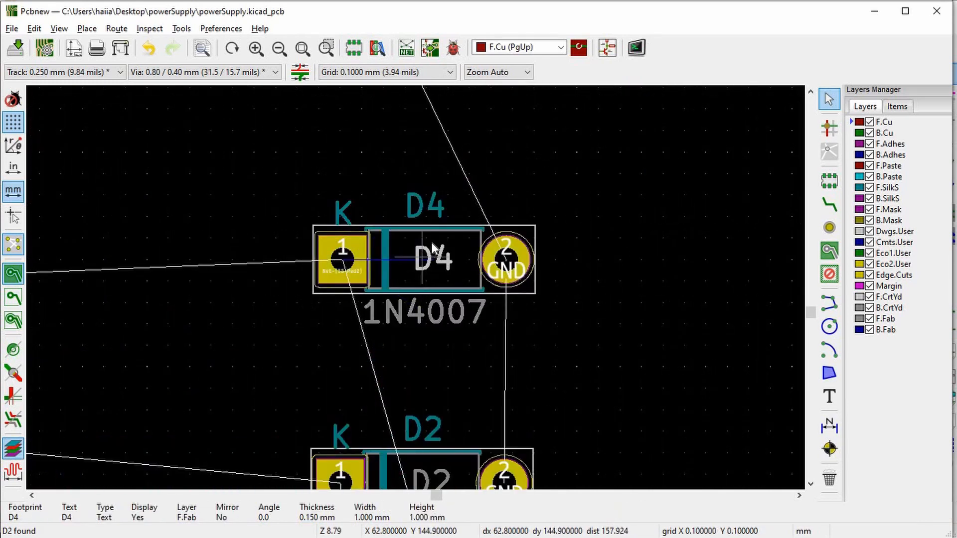
key(m)
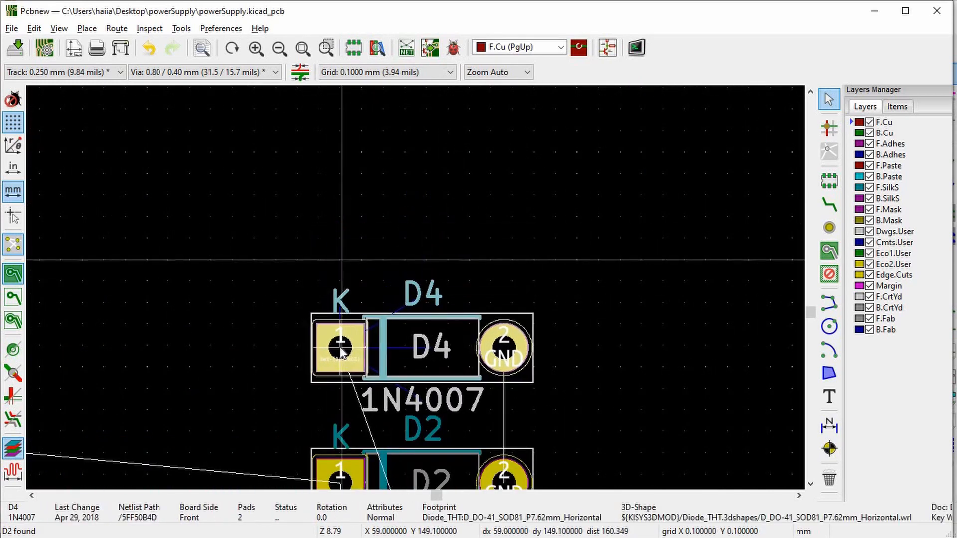
click(341, 337)
scroll(341, 337, down, 3)
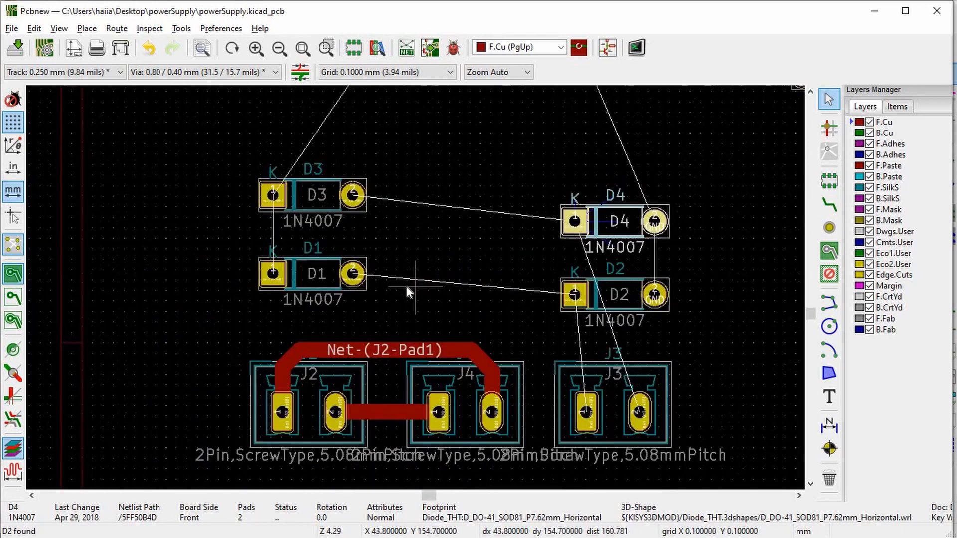
Step: Move footprint D1 right until level with D2, and D3 right until level with D4, directly above D1
click(332, 280)
key(m)
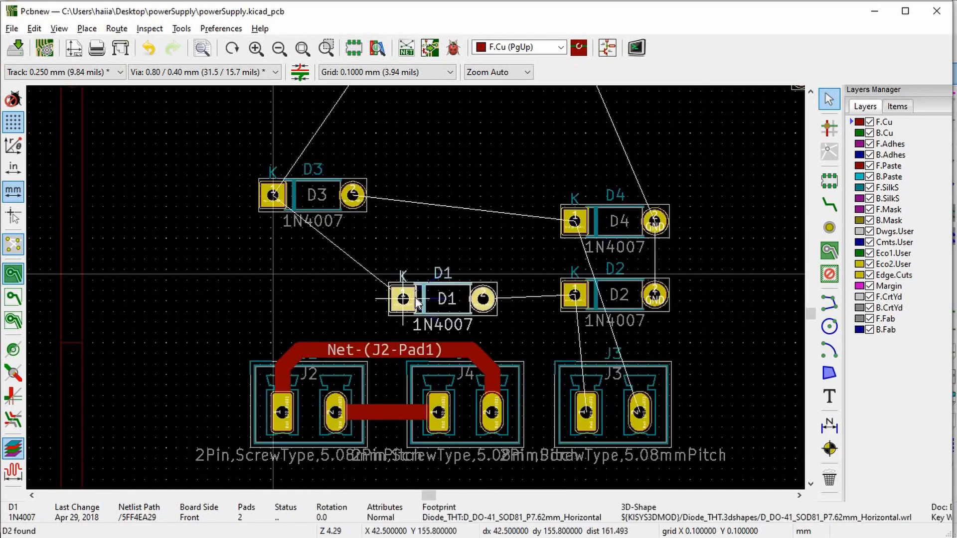
click(415, 296)
click(327, 194)
click(336, 194)
key(m)
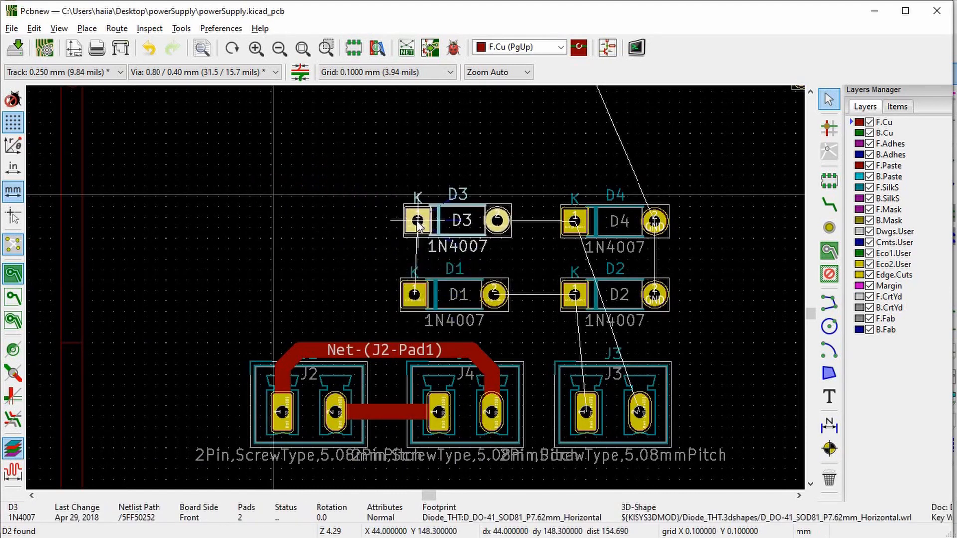
click(415, 224)
Step: Move capacitor C1 to the left of diodes D3 and D1, above connector J2
scroll(415, 294, down, 3)
scroll(416, 215, down, 1)
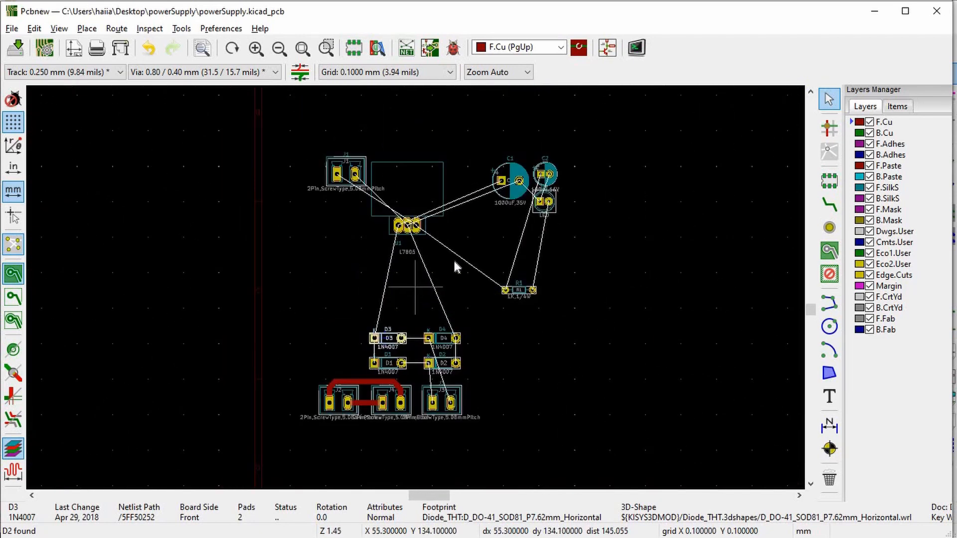
click(526, 190)
key(m)
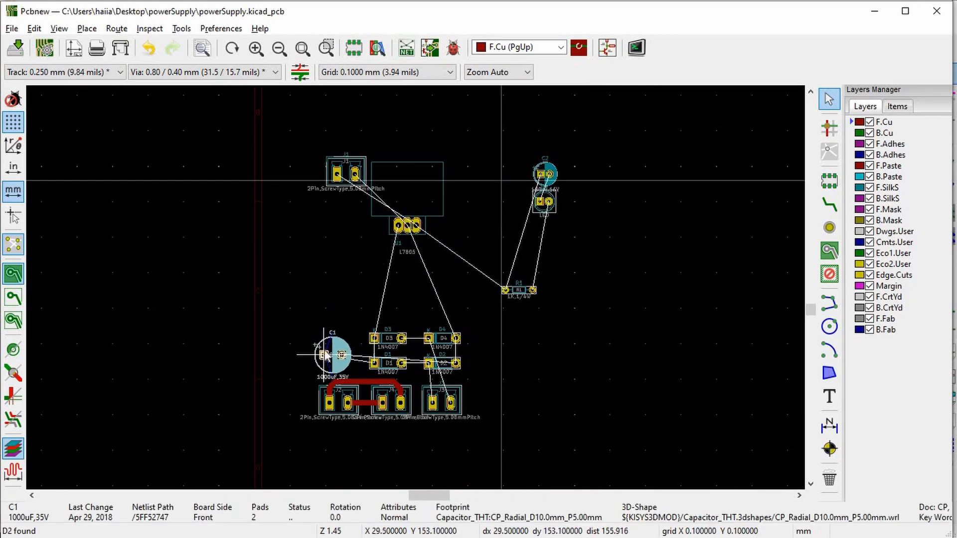
click(324, 349)
Step: Rotate C1 to 270 degrees and place it beside D3 with pad 1 at about X 32.4 mm, Y 149.9 mm
scroll(334, 355, up, 4)
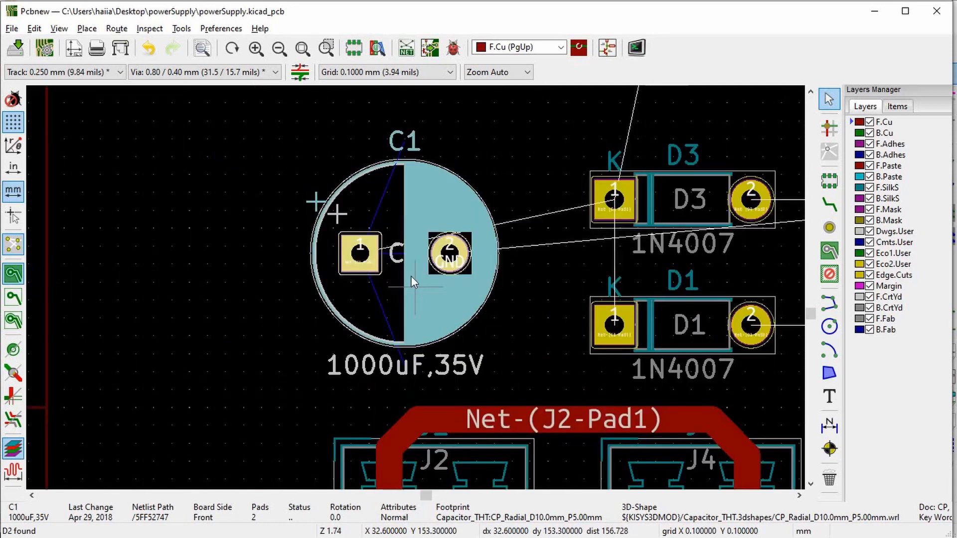
key(r)
key(r)
key(r)
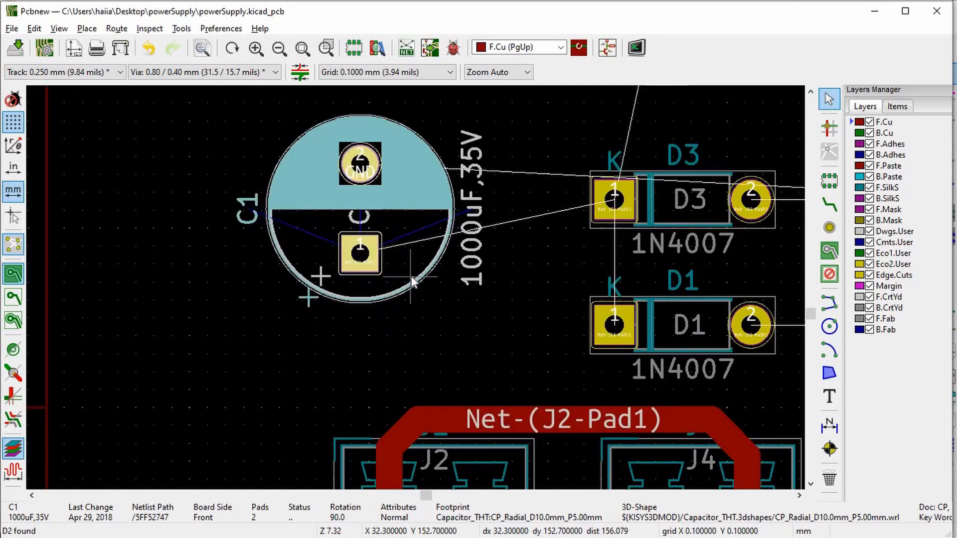
key(m)
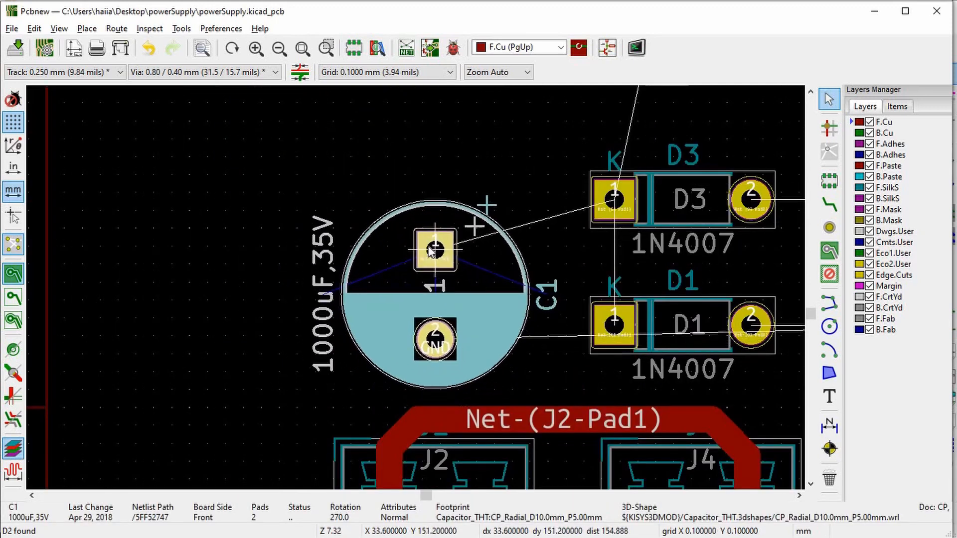
scroll(418, 234, down, 4)
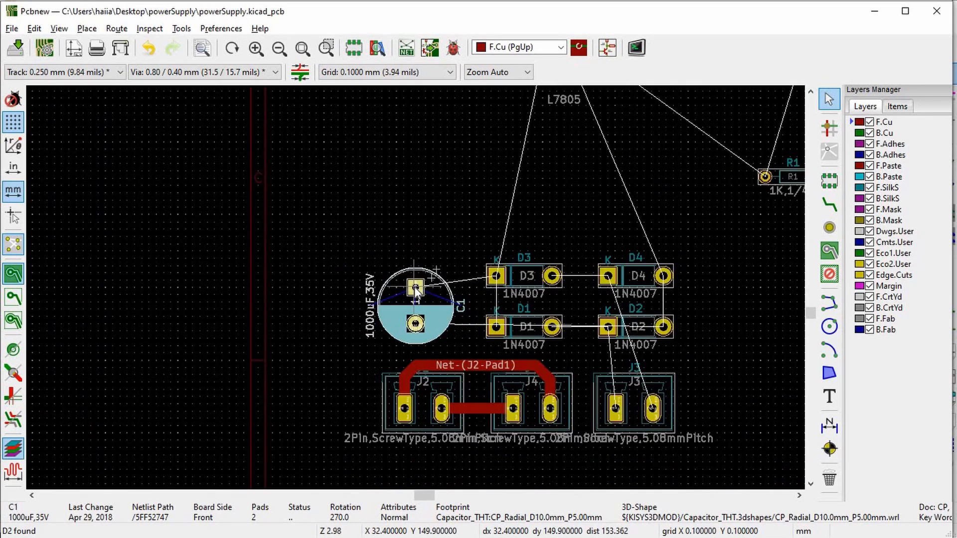
click(415, 286)
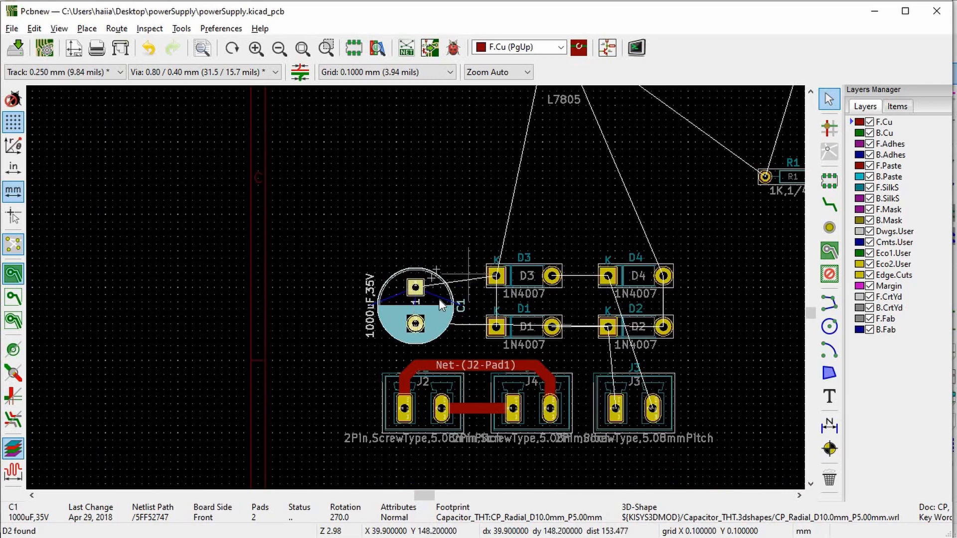
Step: Move the L7805 regulator U1 to directly above capacitor C1
scroll(623, 325, down, 3)
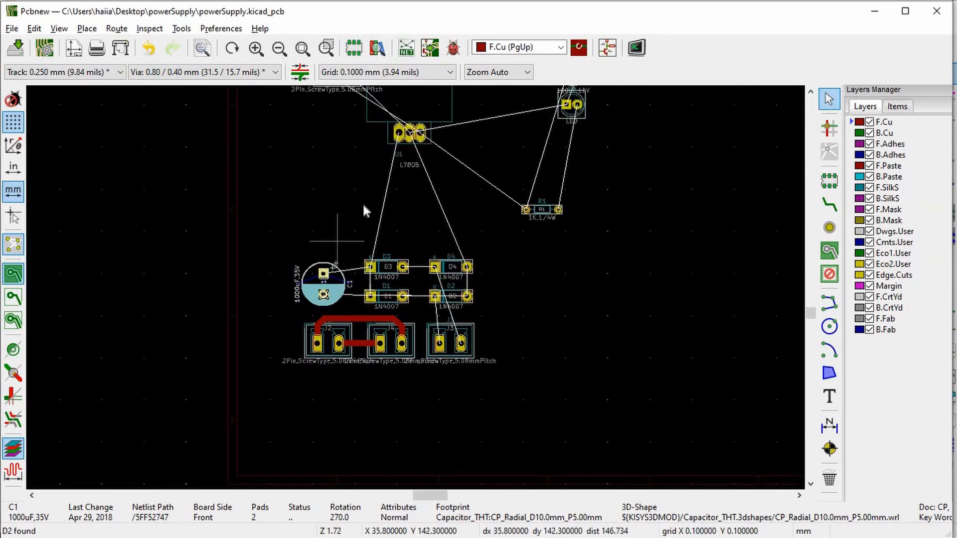
key(F4)
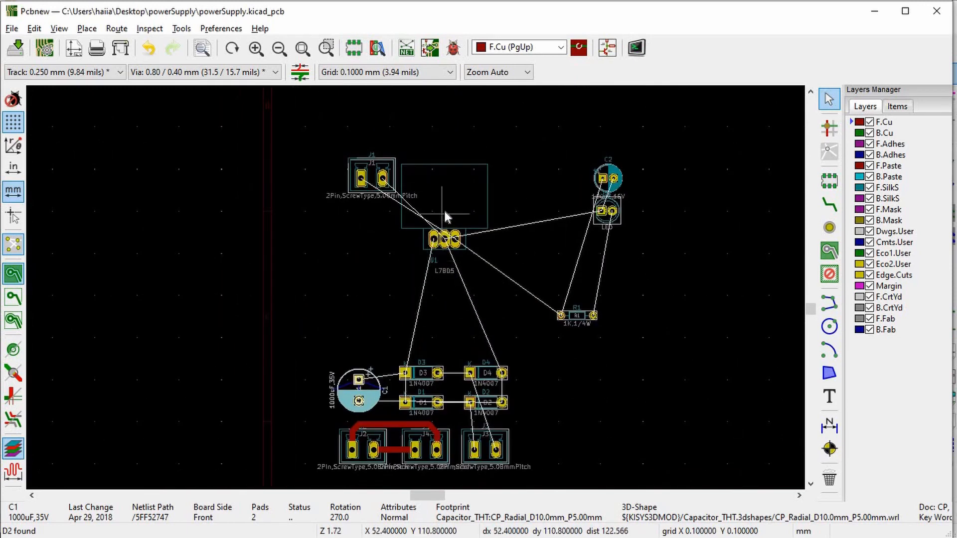
click(454, 211)
key(m)
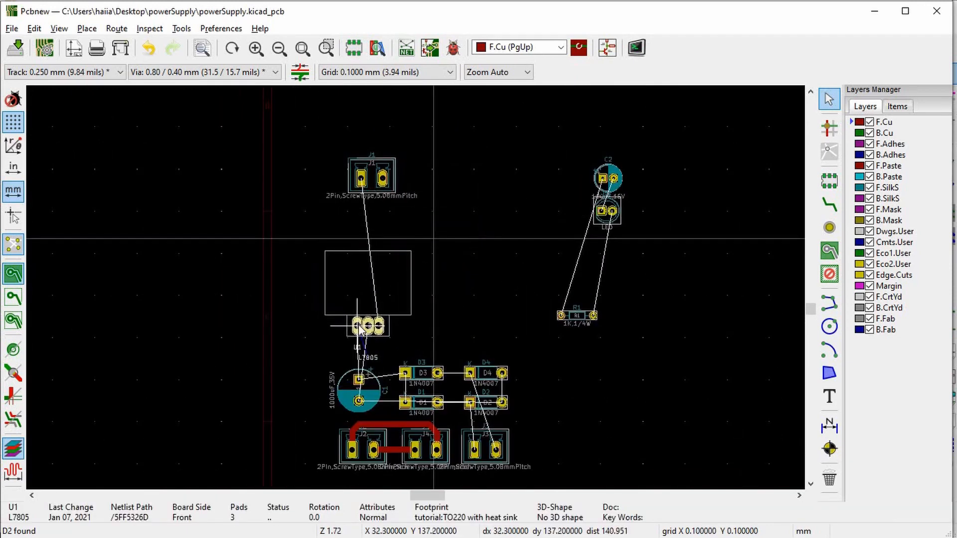
click(363, 328)
scroll(358, 388, up, 1)
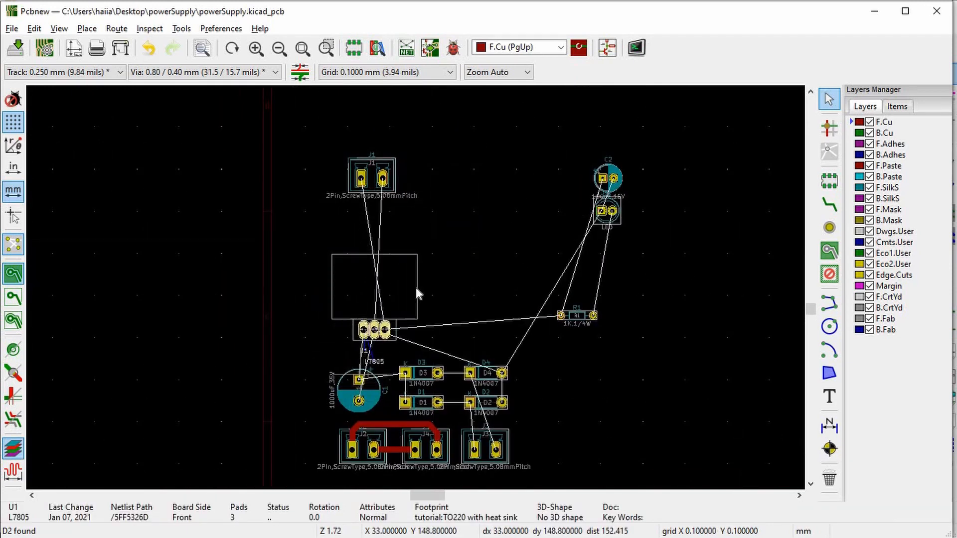
Step: Move connector J1 to the right of the regulator's heat sink outline, above diode D4
scroll(419, 292, down, 1)
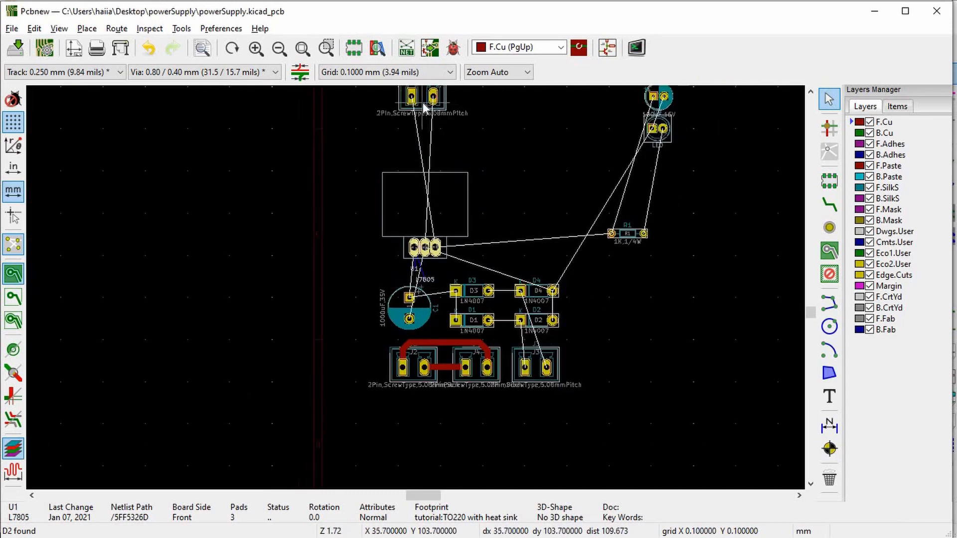
key(m)
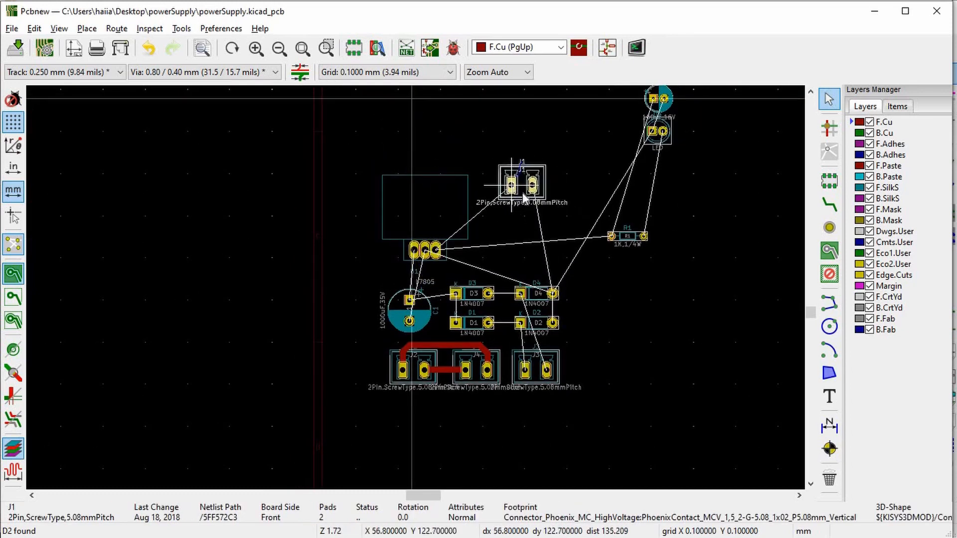
click(524, 198)
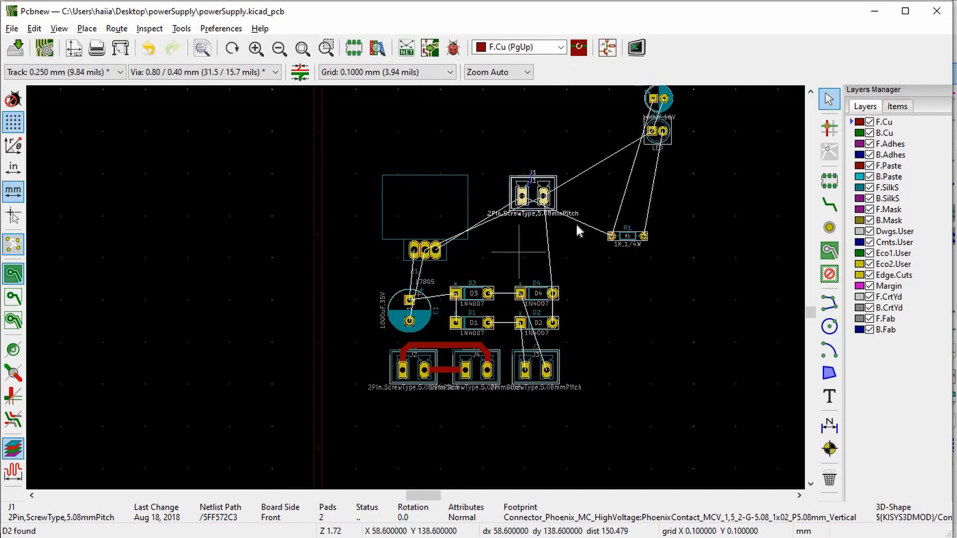
Step: Move capacitor C2 into the gap between the regulator's heat sink outline and connector J1
key(m)
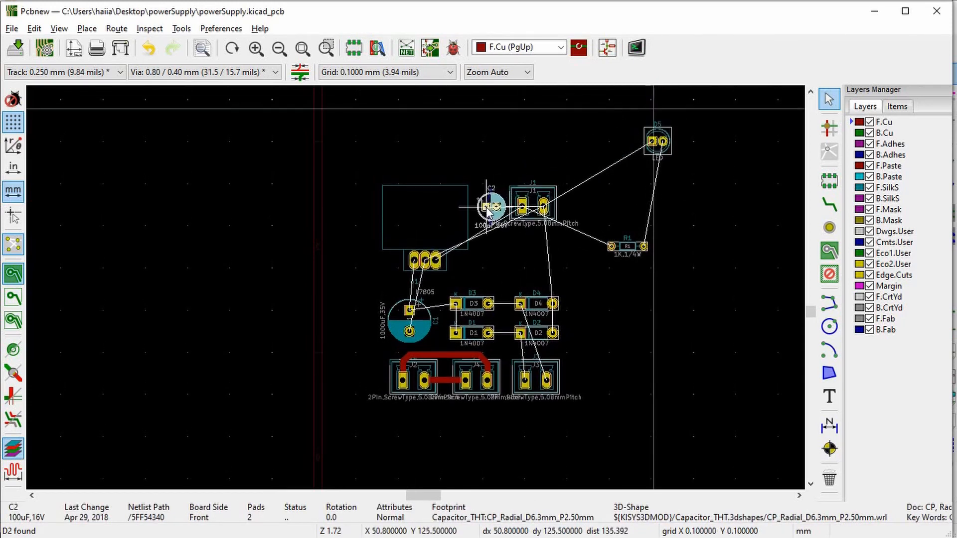
scroll(486, 250, up, 2)
scroll(416, 288, up, 3)
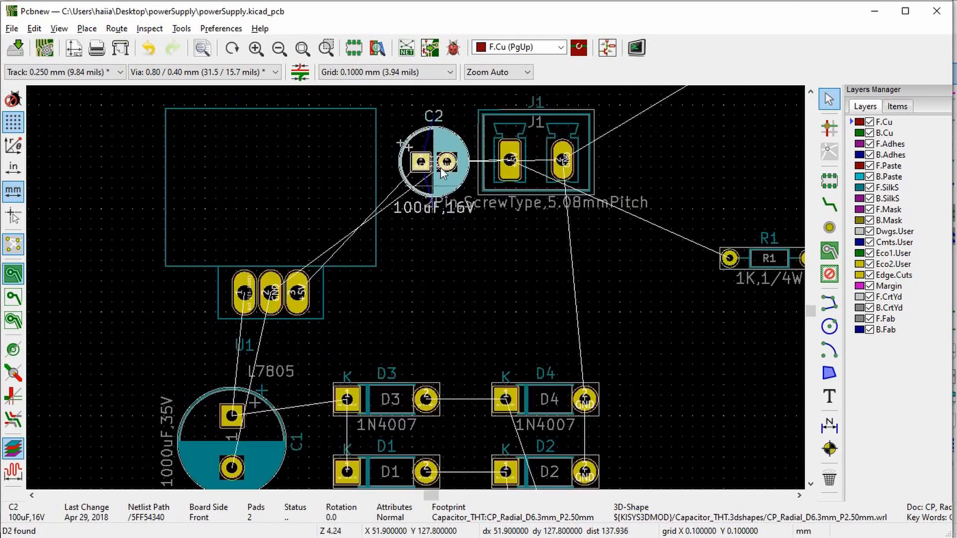
click(440, 161)
key(m)
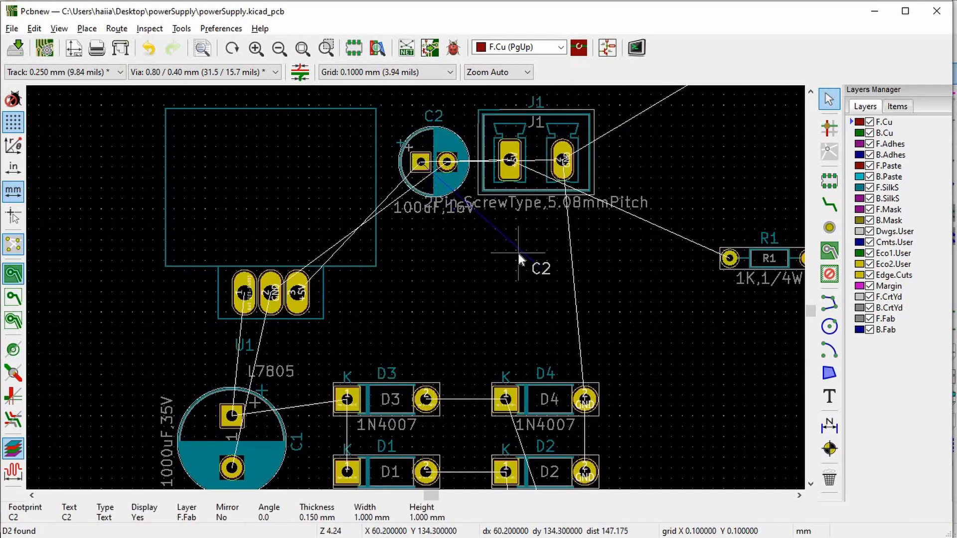
click(517, 250)
key(ctrl+z)
Step: Move capacitor C2 directly beneath connector J1, with its pad 1 at about X 60 mm
key(m)
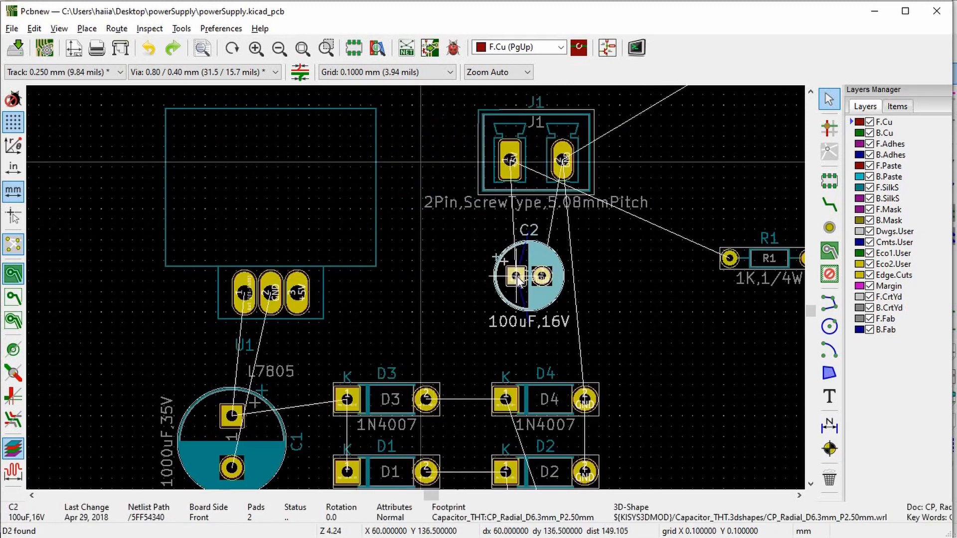
click(519, 272)
scroll(572, 259, down, 1)
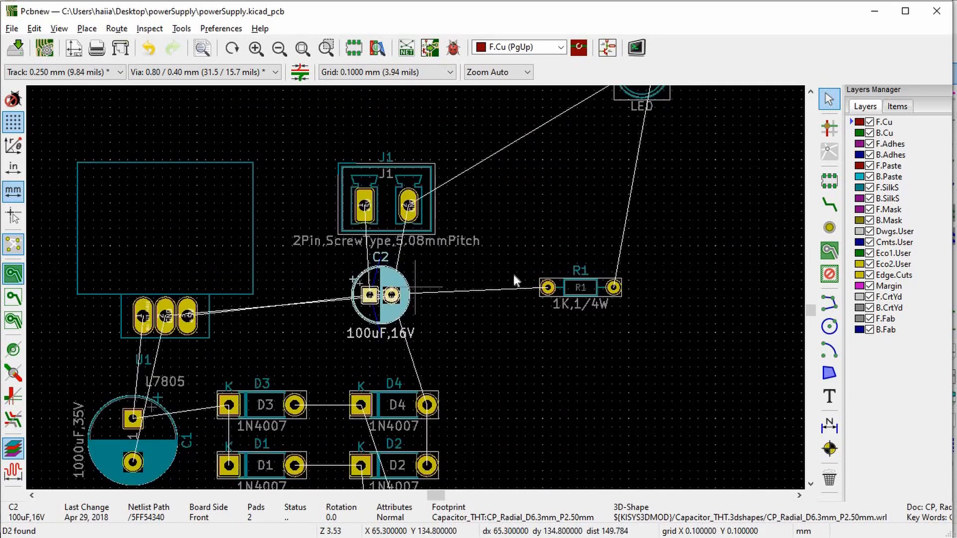
Step: Move LED D5 into the gap between the regulator's heat sink outline and connector J1
scroll(601, 182, down, 1)
key(m)
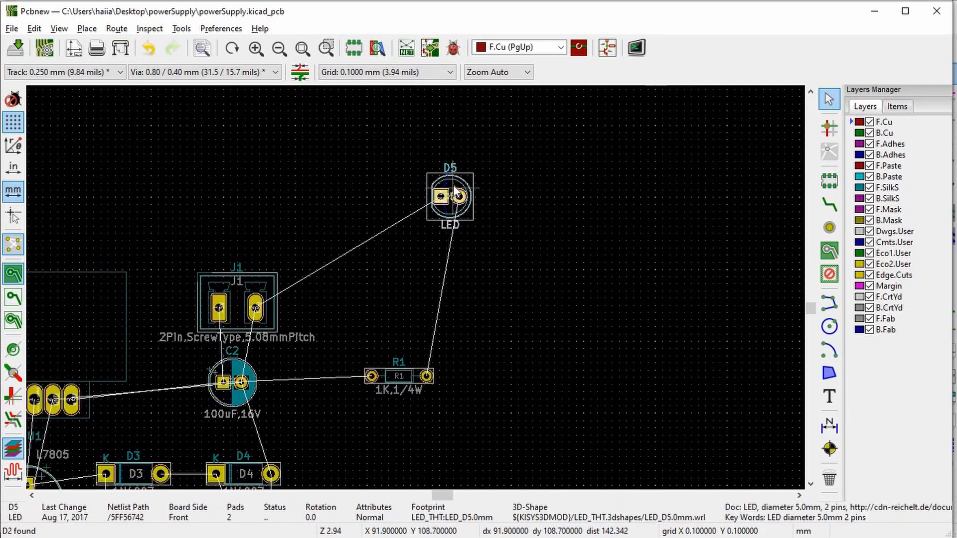
click(155, 313)
scroll(154, 405, up, 1)
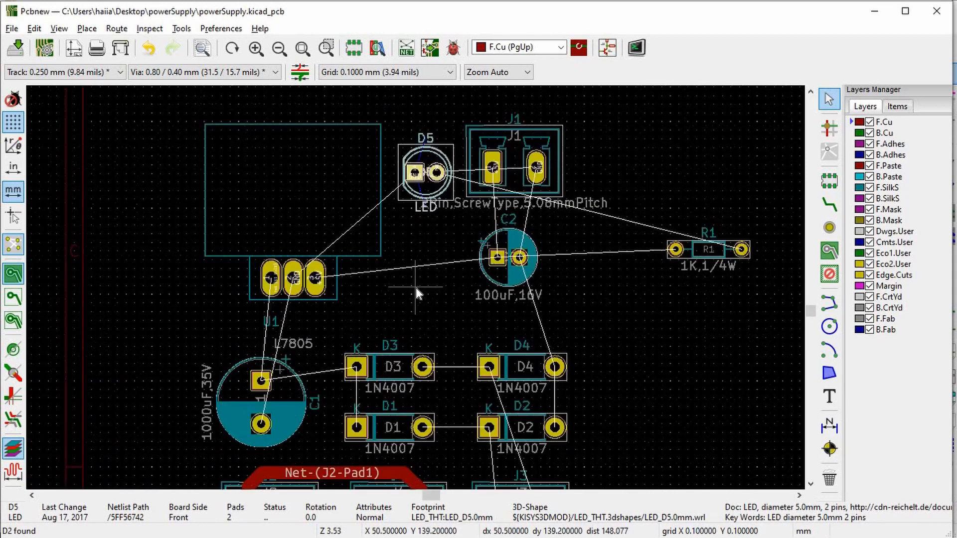
click(712, 251)
drag(710, 251, 543, 276)
key(ctrl+z)
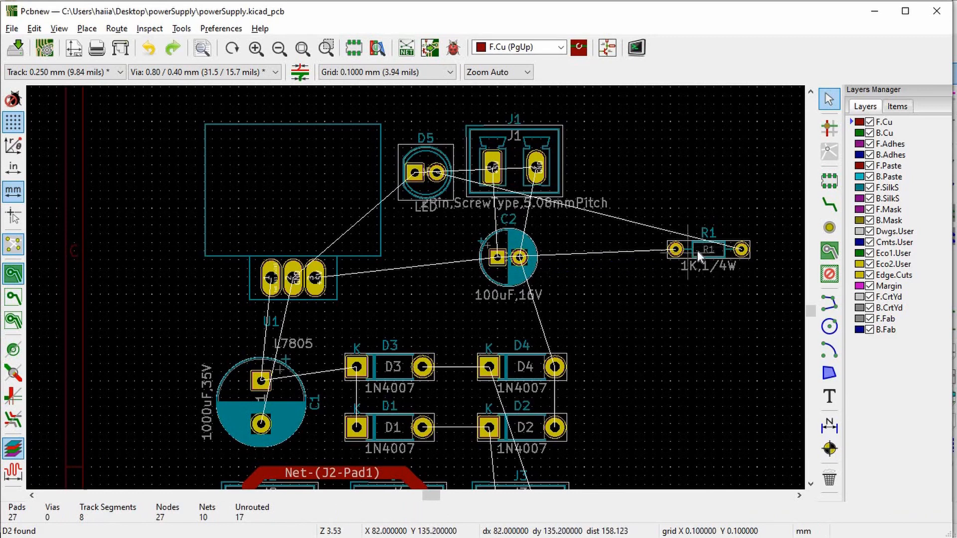
Step: Move resistor R1 below LED D5, between the regulator's pads and capacitor C2
drag(698, 249, 389, 292)
Step: Hide the F.Fab and B.Fab layers
click(872, 330)
click(871, 319)
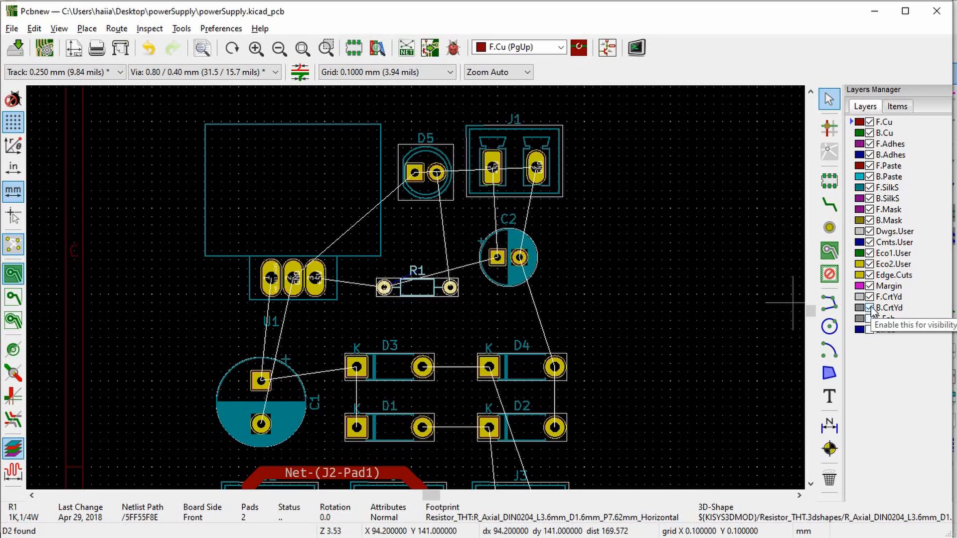
click(870, 319)
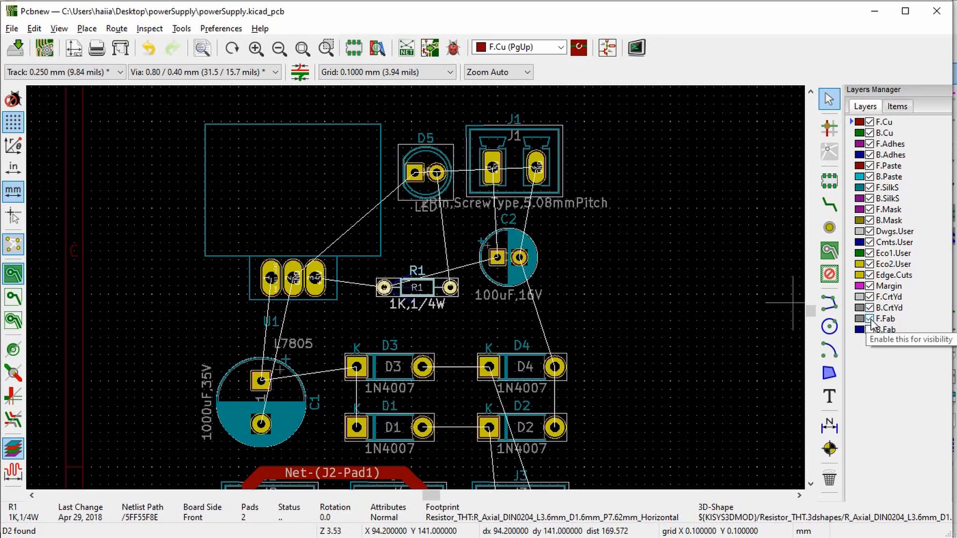
click(871, 319)
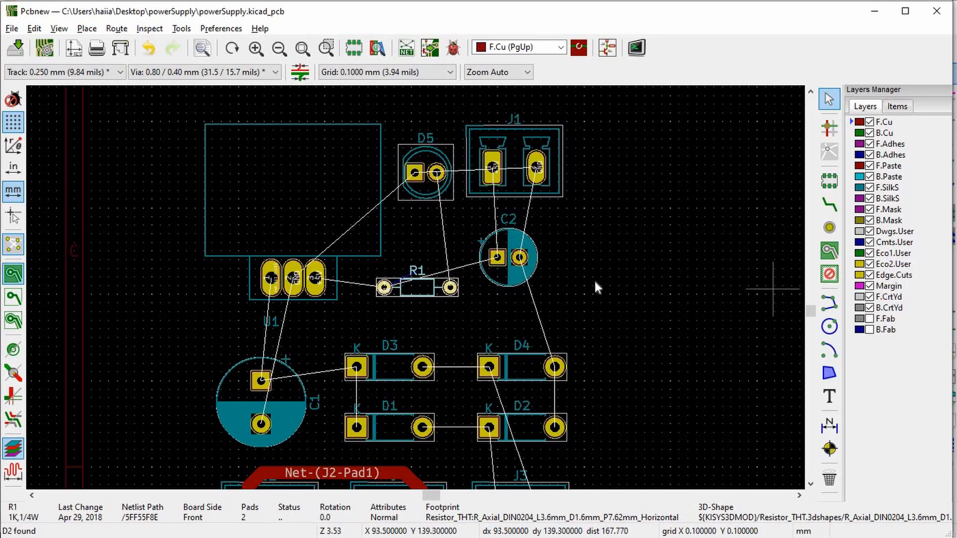
Step: Rotate resistor R1 to vertical and place it directly below LED D5's second pad
scroll(565, 286, down, 4)
scroll(417, 292, up, 3)
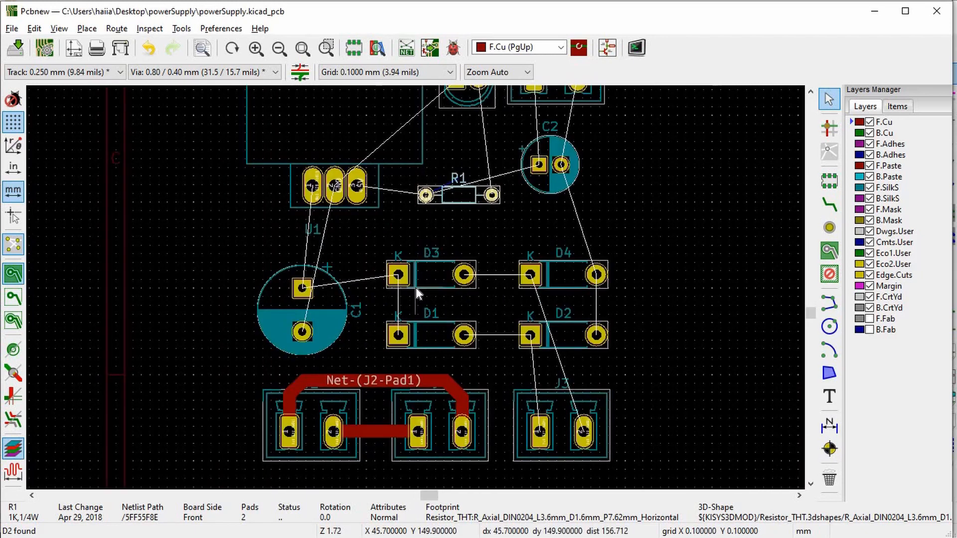
scroll(416, 288, down, 2)
scroll(416, 288, up, 3)
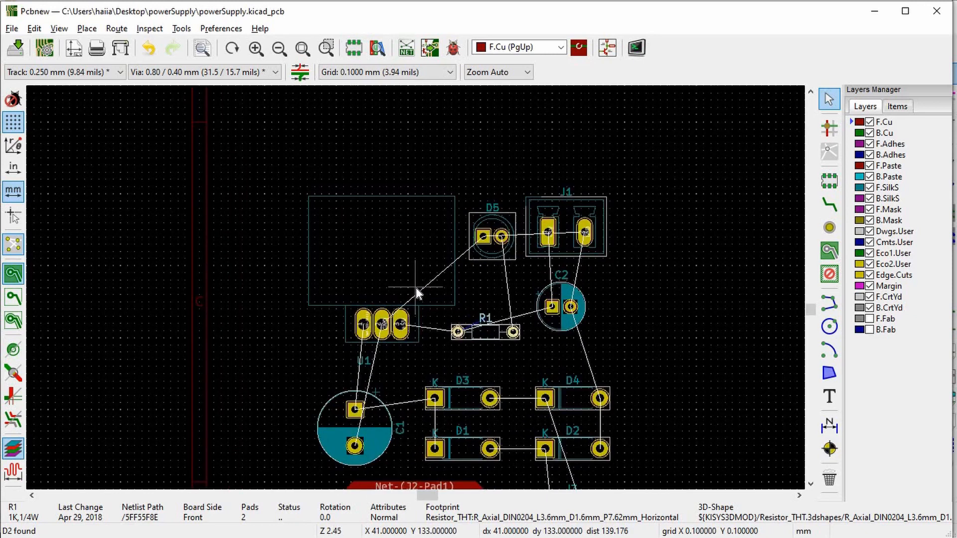
drag(459, 332, 504, 342)
key(r)
scroll(514, 361, up, 1)
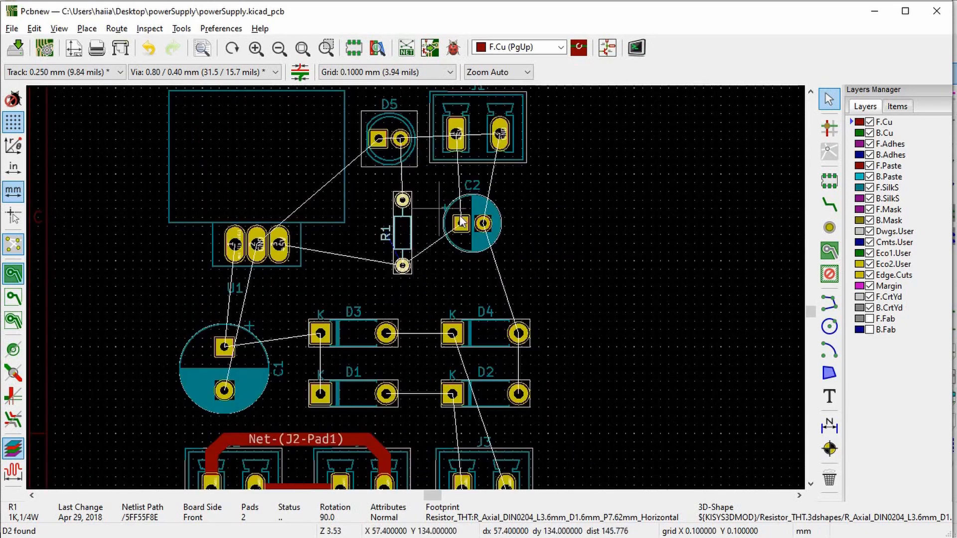
Step: Move capacitor C2 beside the regulator's pads and shift resistor R1 clear, into the space below connector J1
drag(470, 227, 349, 264)
drag(396, 242, 513, 281)
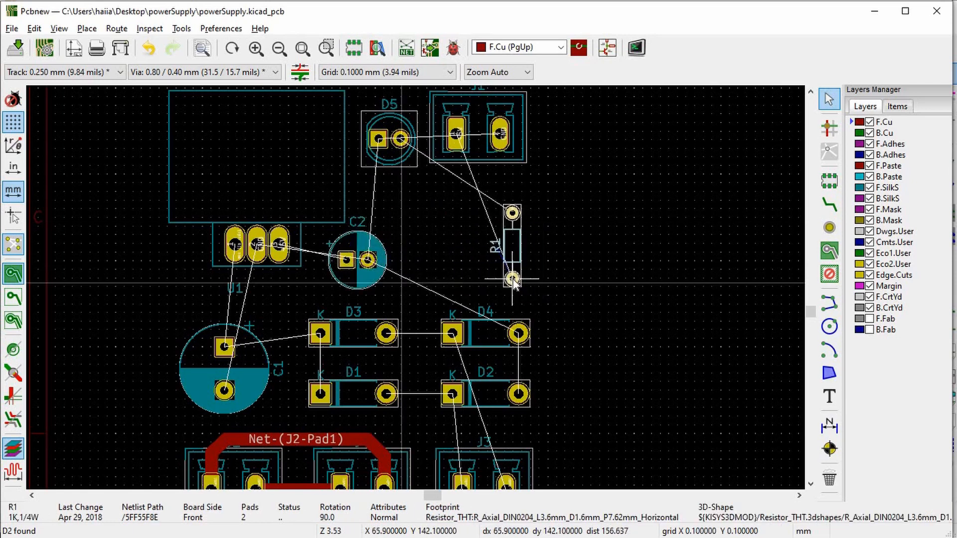
Step: Move LED D5 into the space between J1 and diode D4 and rotate it to 180 degrees, keeping R1 between C2 and D5
click(391, 147)
drag(391, 147, 420, 253)
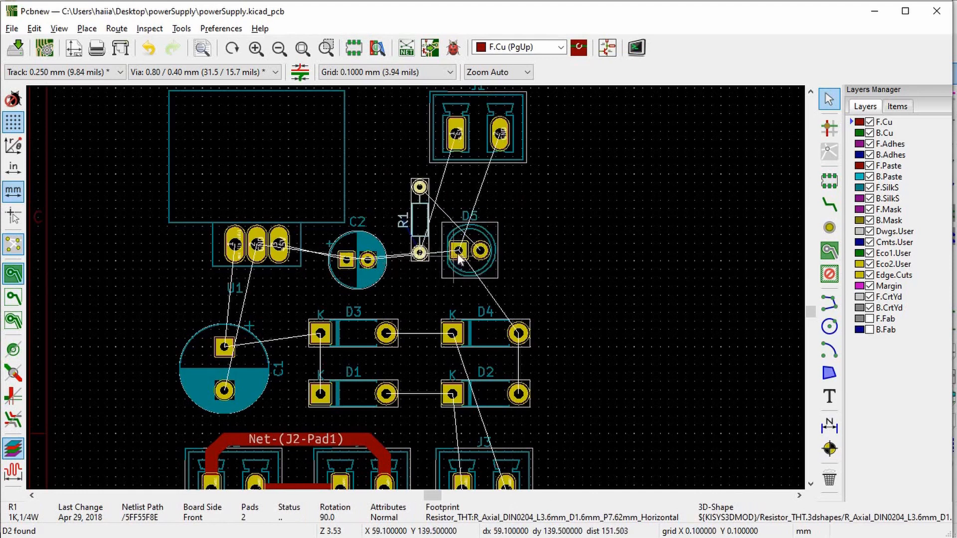
click(458, 249)
click(474, 239)
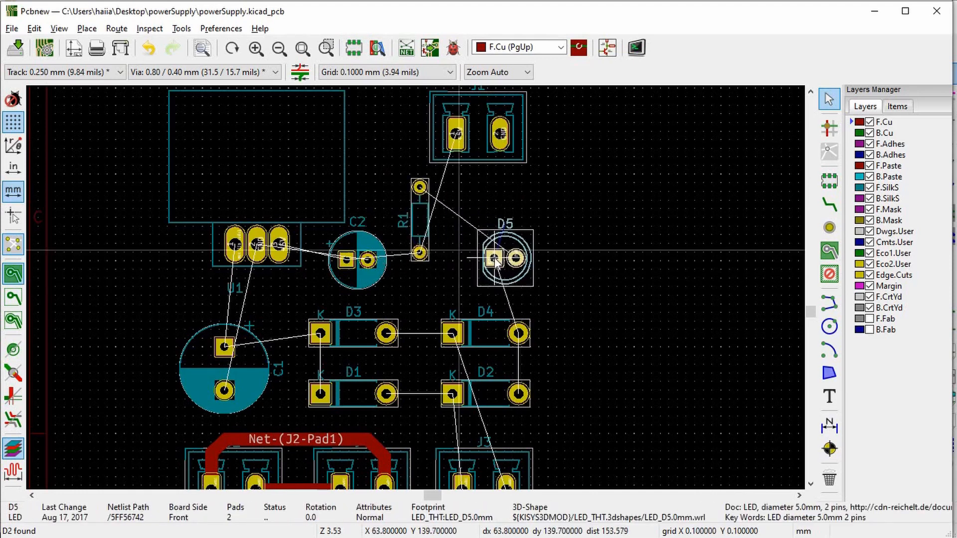
key(r)
drag(482, 244, 517, 259)
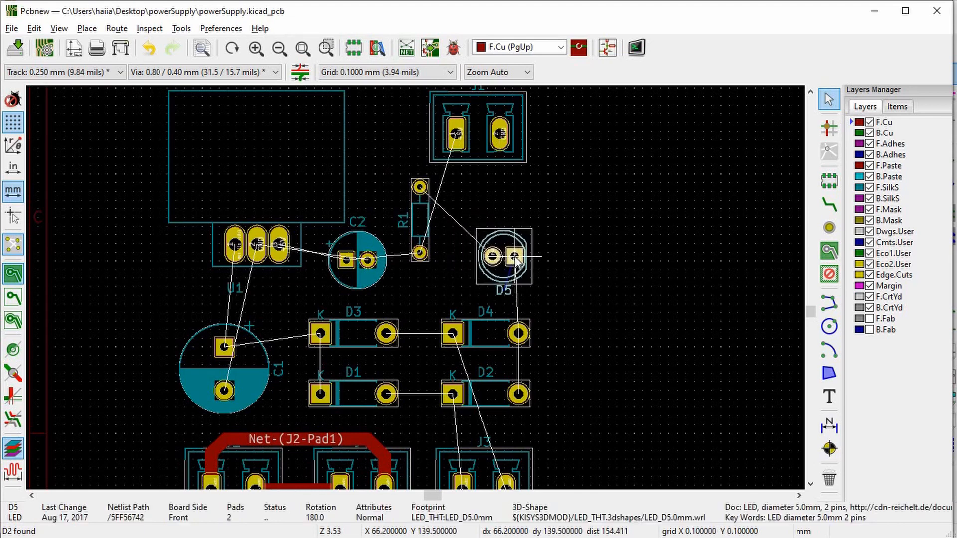
Step: Rotate resistor R1 to 270 degrees and place it midway between capacitor C2 and LED D5
mouse_move(422, 217)
mouse_down()
mouse_move(411, 235)
mouse_move(424, 284)
mouse_move(432, 226)
mouse_up()
key(r)
key(r)
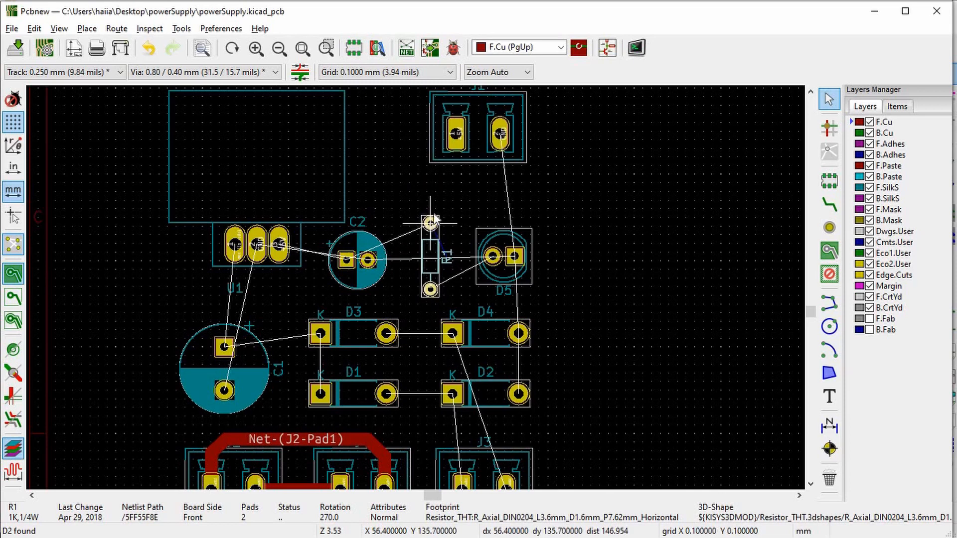
Step: Move connector J1 so its pad 1 lies directly above resistor R1, at about X 56.4 mm, Y 127.3 mm
click(454, 137)
drag(455, 138, 431, 159)
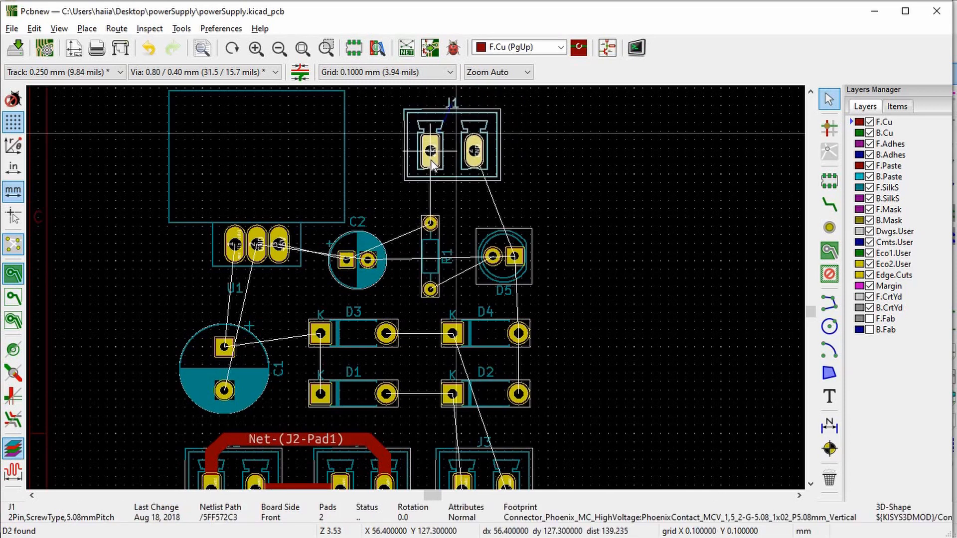
scroll(415, 288, down, 1)
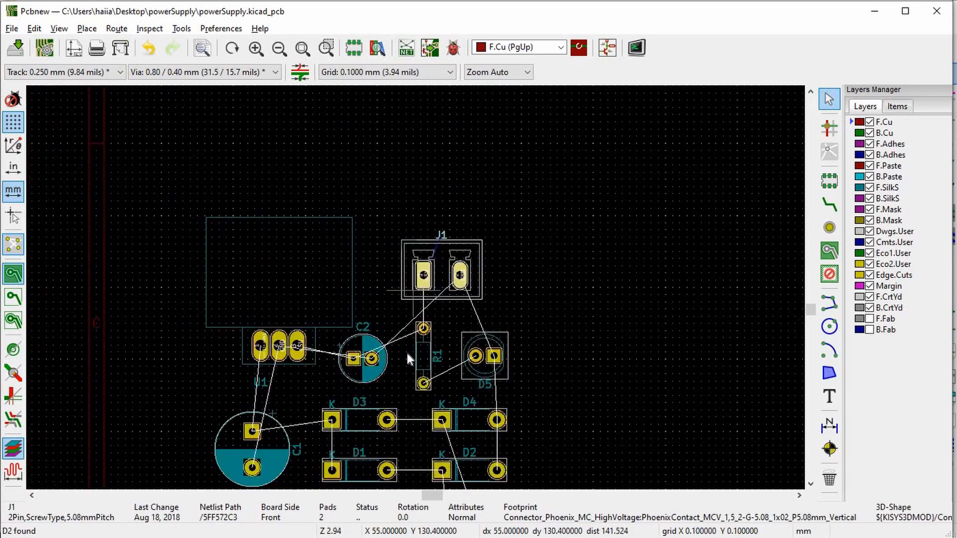
scroll(407, 353, down, 1)
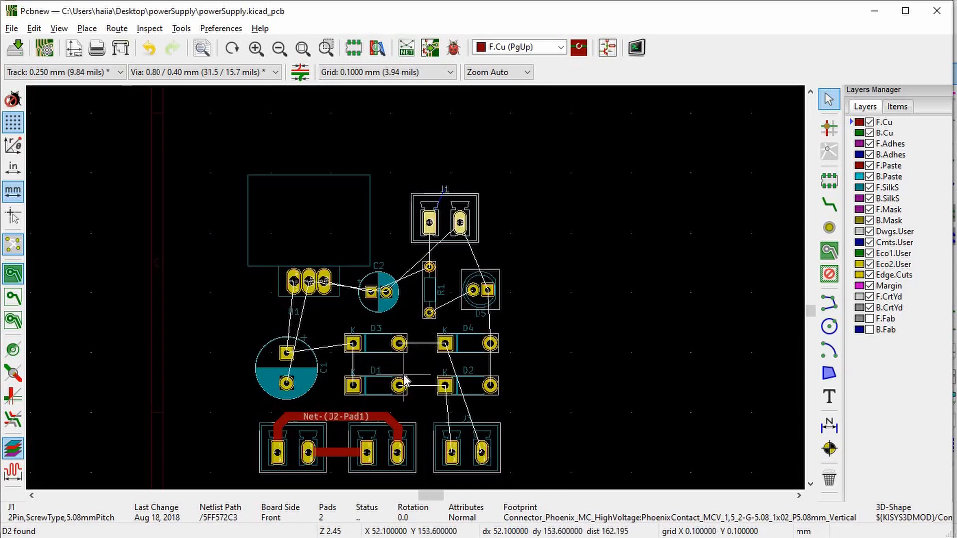
Step: Set the track width to 1 mm and route an F.Cu track from D1 pad 1 to D3 pad 1
scroll(405, 381, up, 1)
scroll(416, 288, up, 1)
click(829, 205)
click(343, 302)
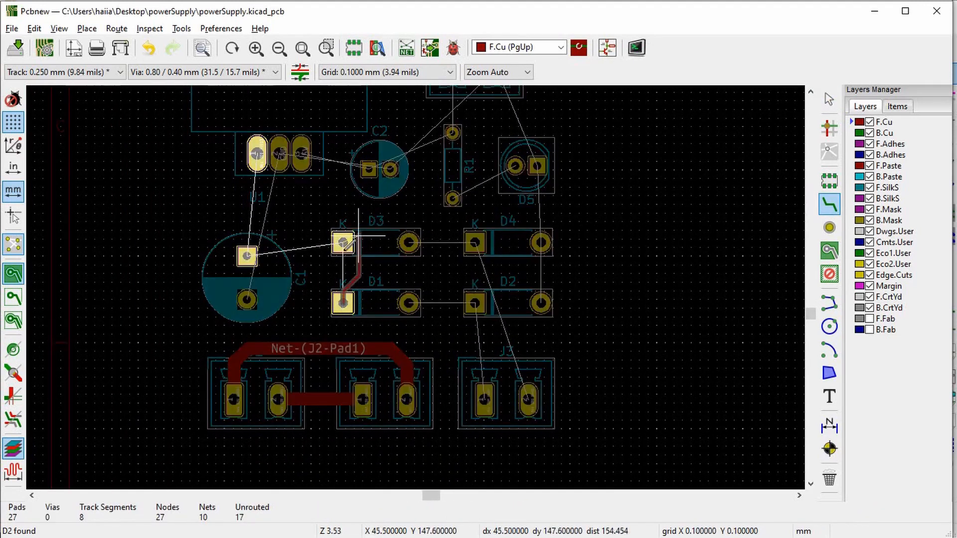
key(q)
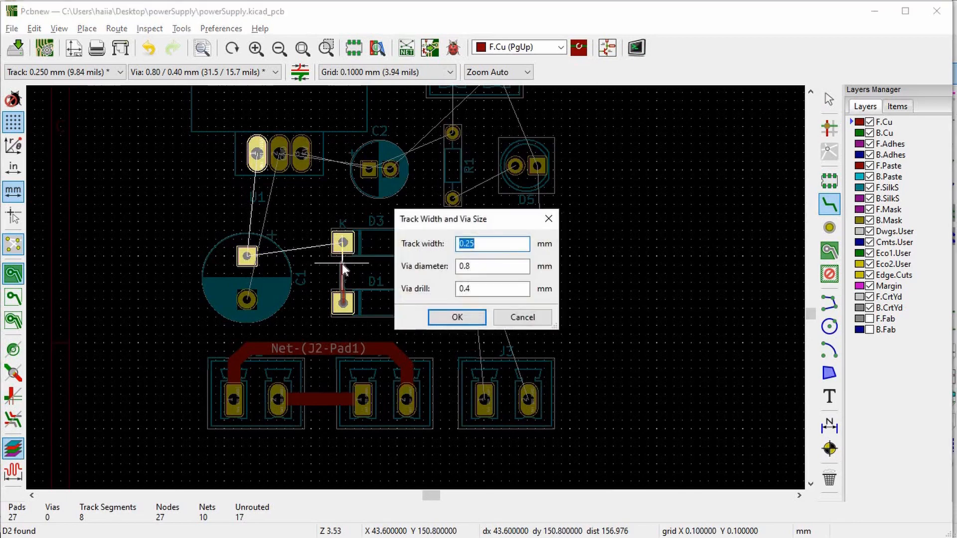
text(1)
key(Return)
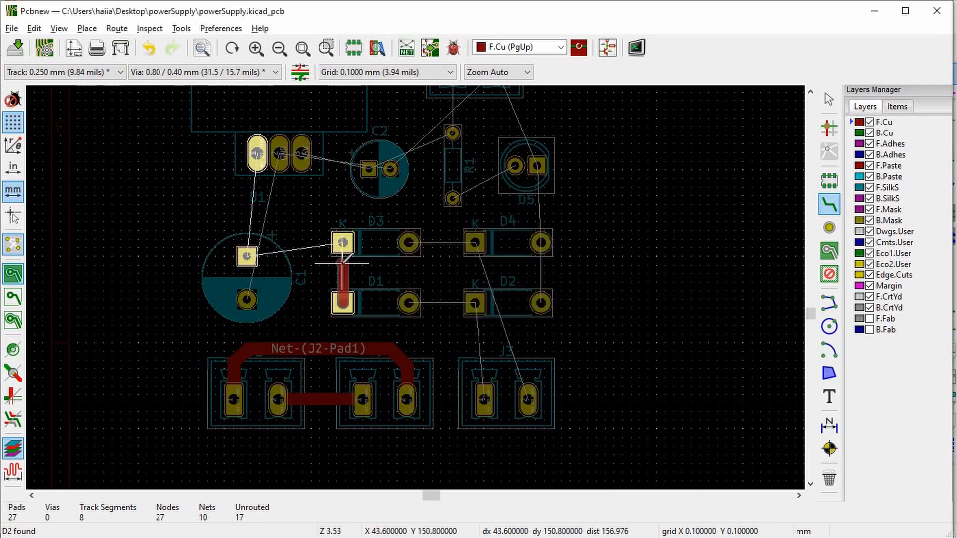
click(344, 243)
Step: Route F.Cu tracks joining D1 pad 2 to D2 pad 1, D3 pad 2 to D4 pad 1, and D4 pad 2 to D2 pad 2
scroll(364, 314, up, 1)
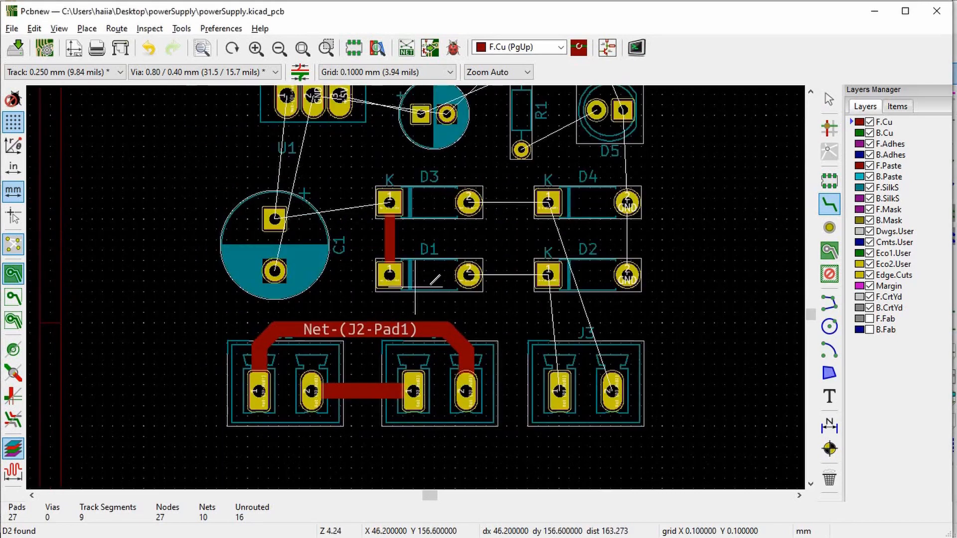
click(469, 275)
click(548, 275)
click(548, 202)
click(469, 202)
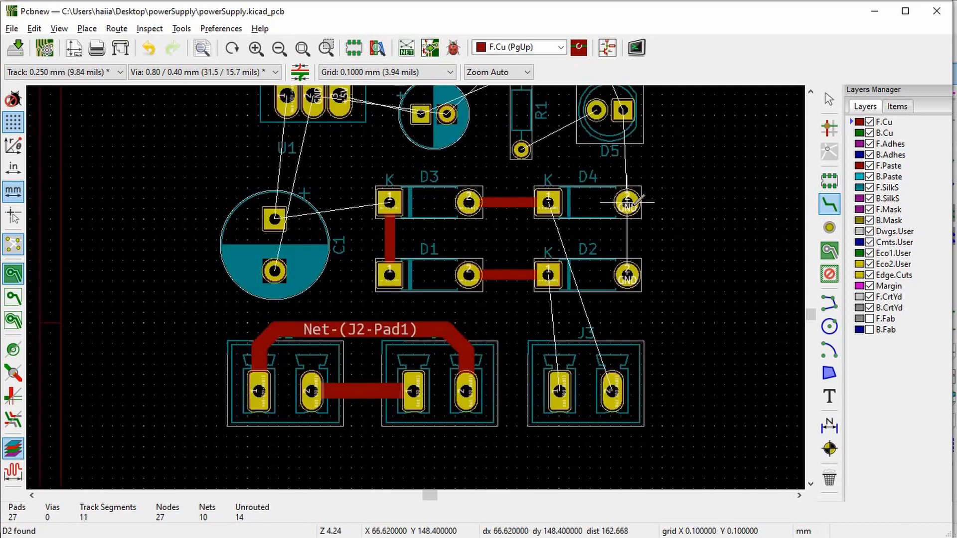
click(627, 202)
click(626, 275)
Step: Route an F.Cu track from D2 pad 1 down to connector J3 pad 1
scroll(547, 300, up, 5)
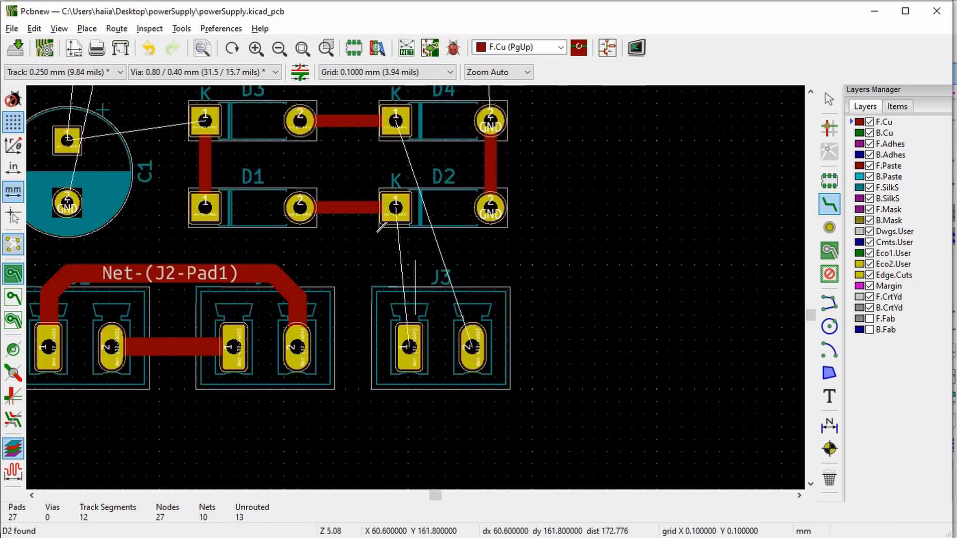
click(375, 127)
click(394, 399)
scroll(421, 284, down, 1)
scroll(417, 287, down, 8)
scroll(379, 232, up, 1)
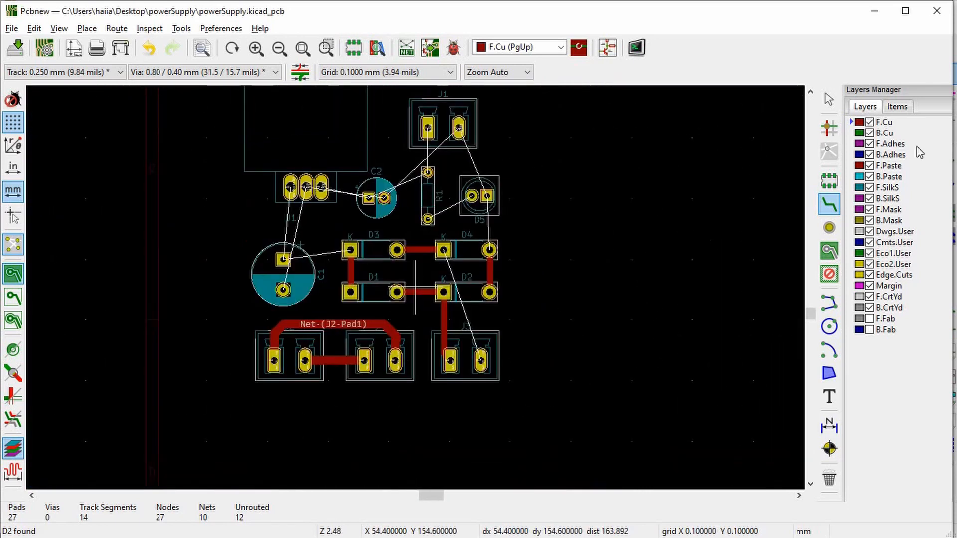
scroll(481, 255, up, 1)
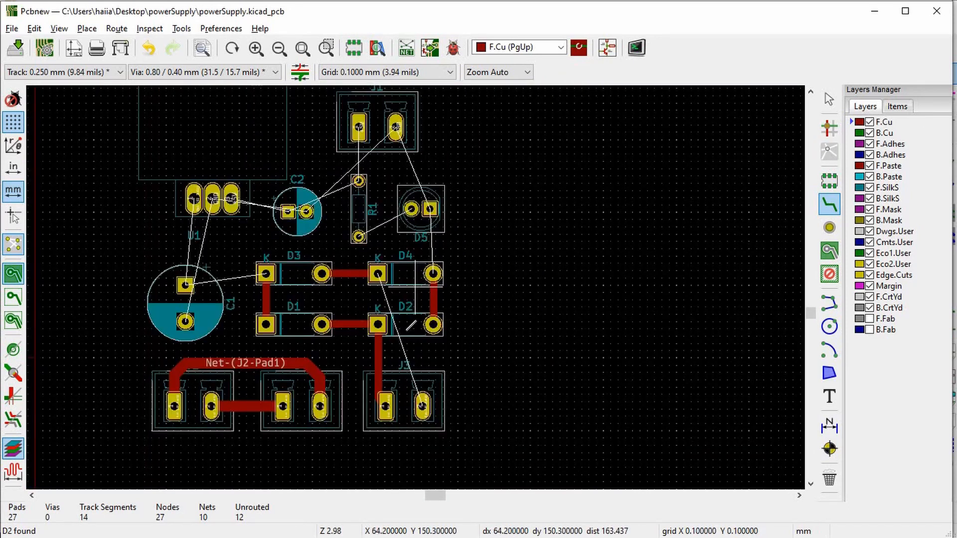
scroll(419, 283, up, 1)
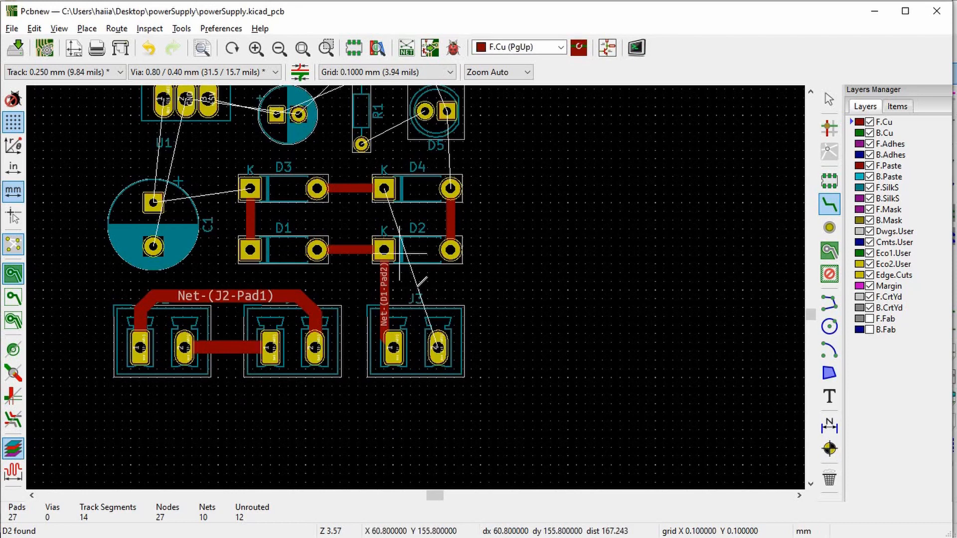
scroll(422, 282, up, 1)
click(461, 398)
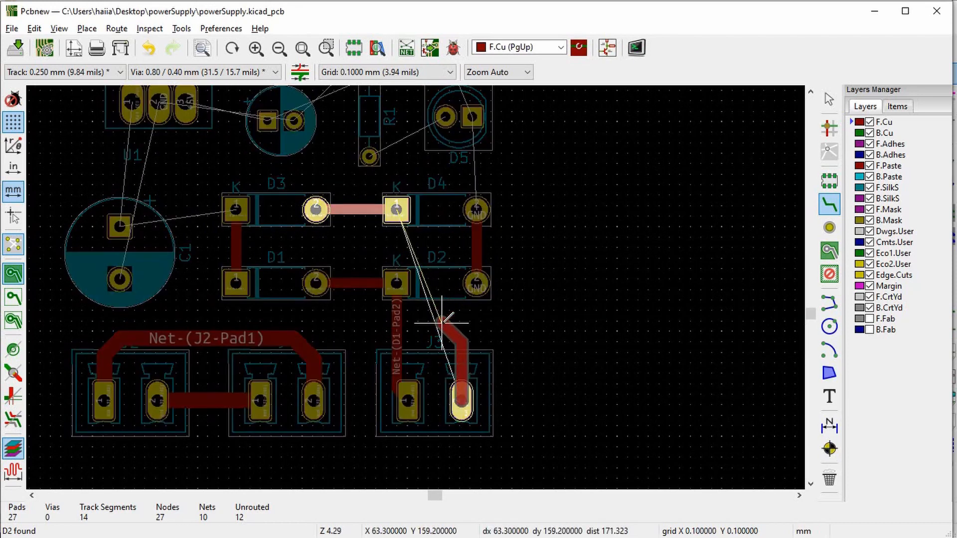
key(Escape)
key(Escape)
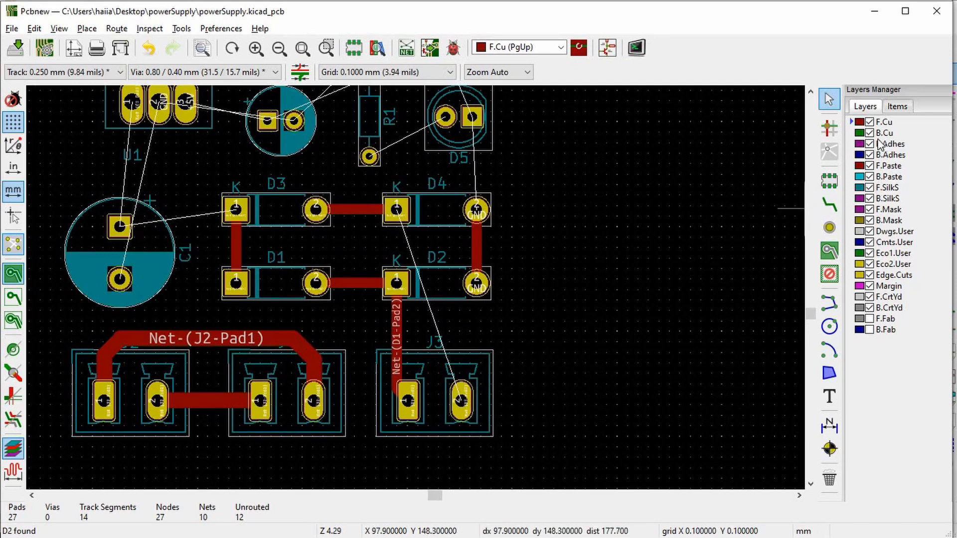
Step: Switch to the B.Cu layer and route a track from J3 pad 2 up between D2's pads to D4 pad 1
click(882, 134)
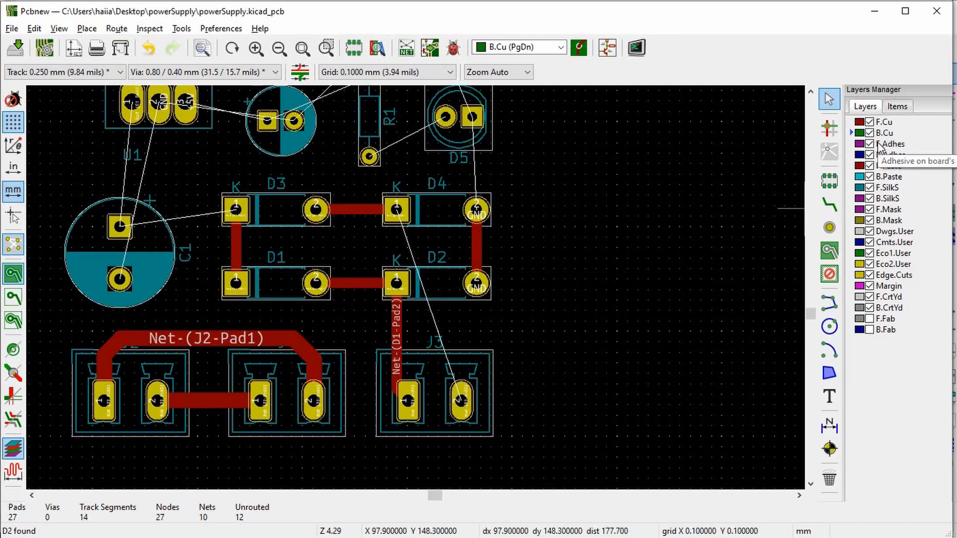
click(830, 205)
key(Page_Up)
click(863, 134)
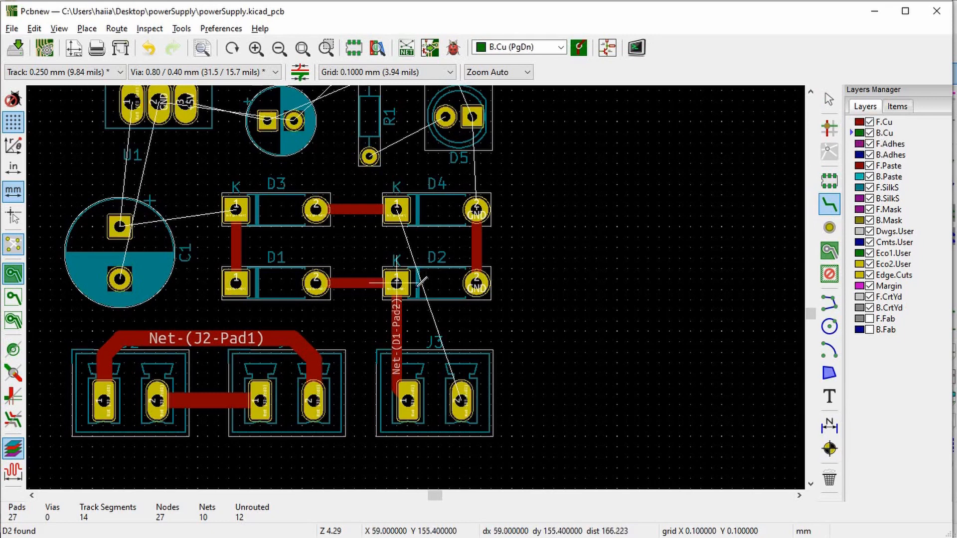
scroll(301, 261, up, 1)
click(493, 430)
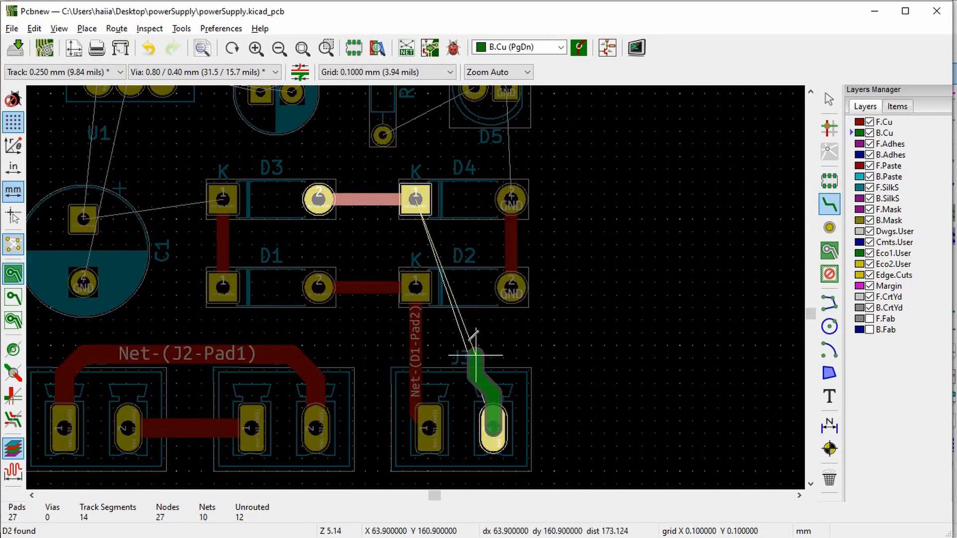
click(469, 327)
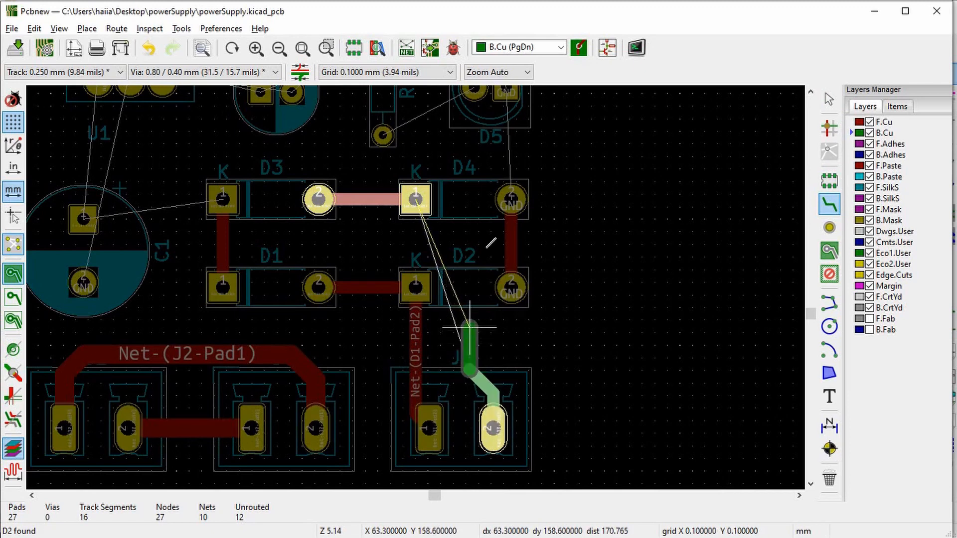
click(456, 198)
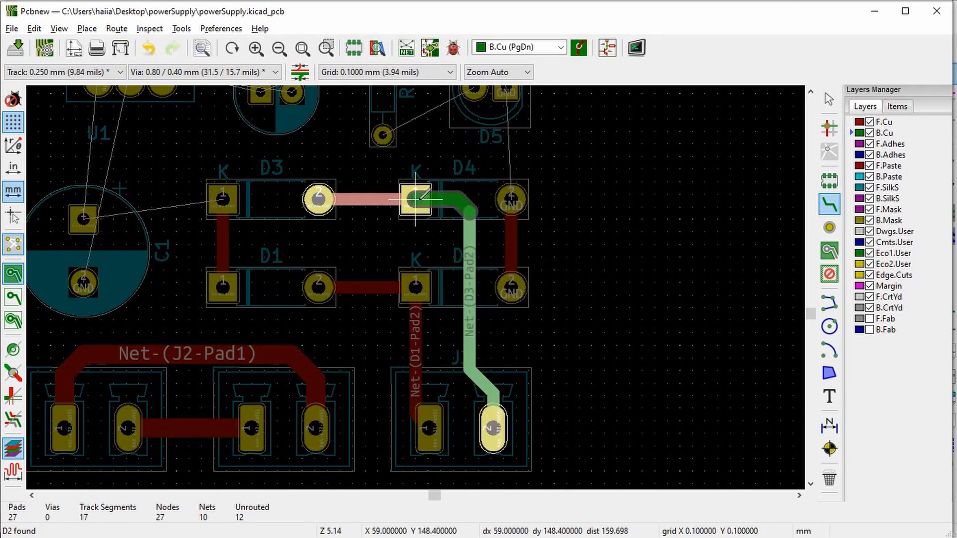
double_click(422, 194)
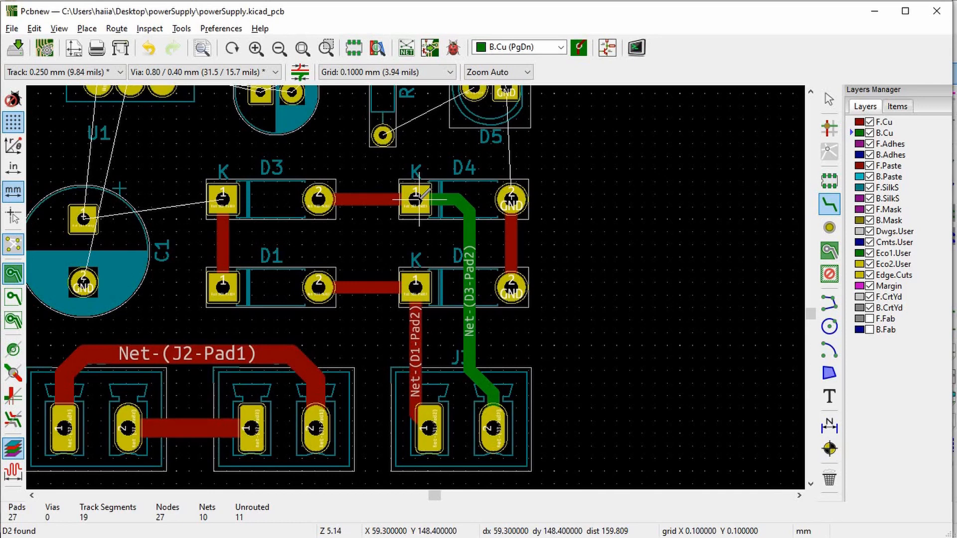
Step: Route a B.Cu track from capacitor C1 pad 1 to D3 pad 1
key(F4)
key(F4)
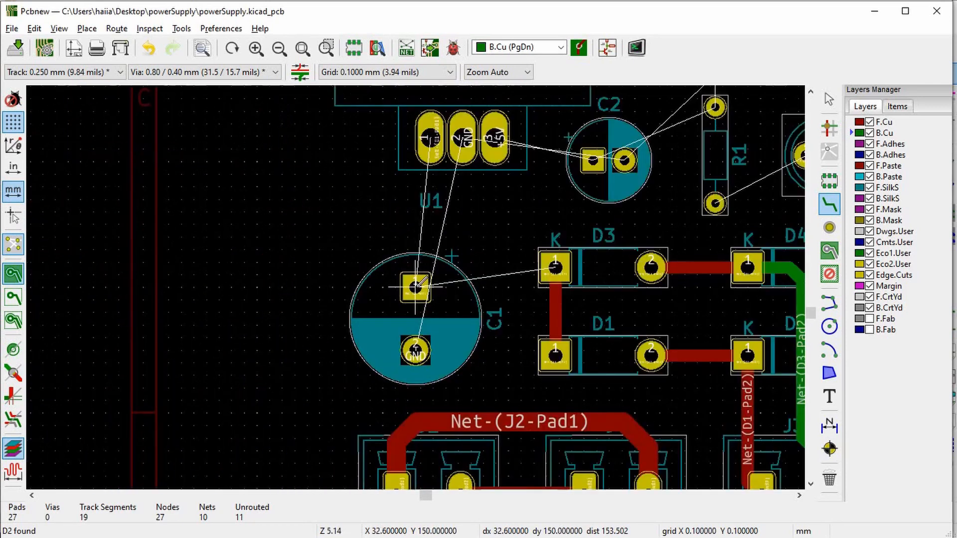
click(416, 286)
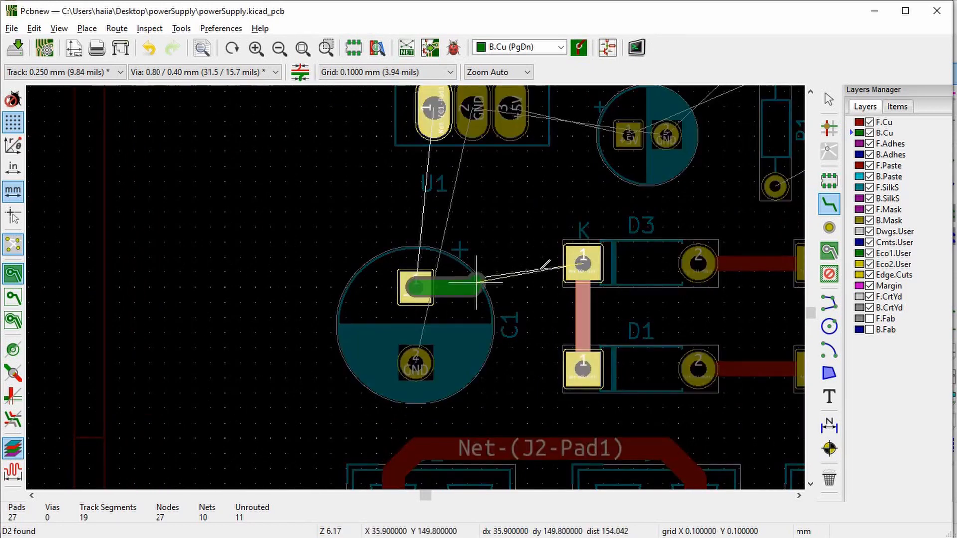
click(583, 263)
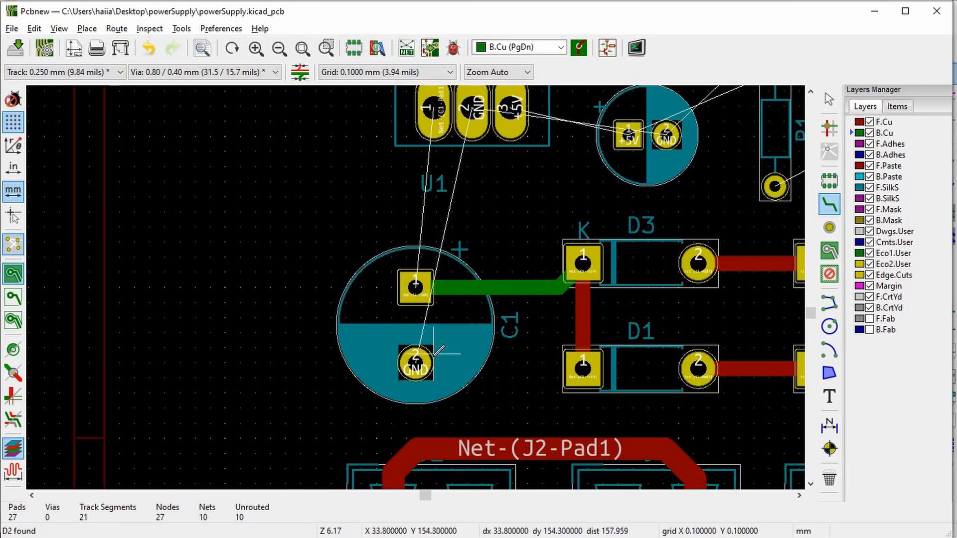
Step: Route a B.Cu GND track from C1 pad 2 diagonally down and horizontally beneath D1
scroll(434, 354, down, 2)
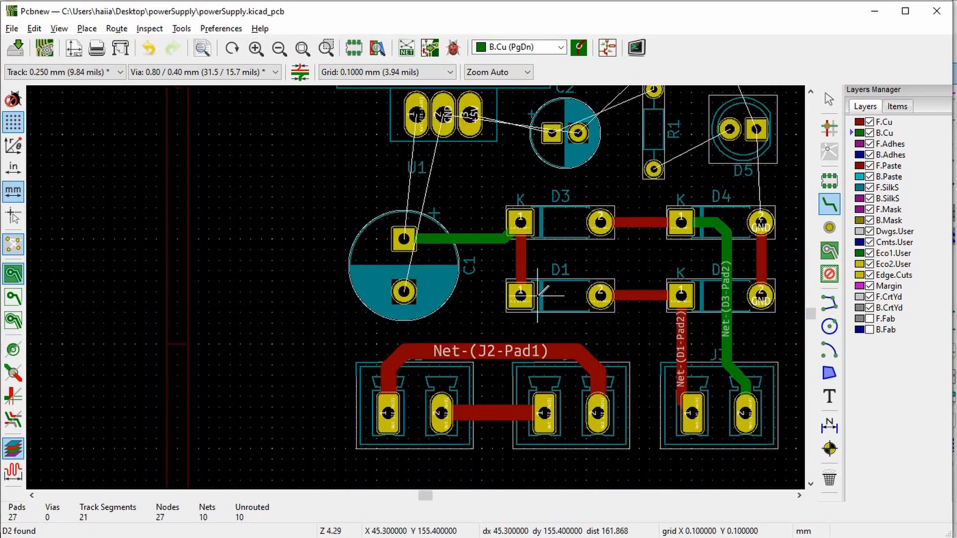
scroll(538, 295, up, 1)
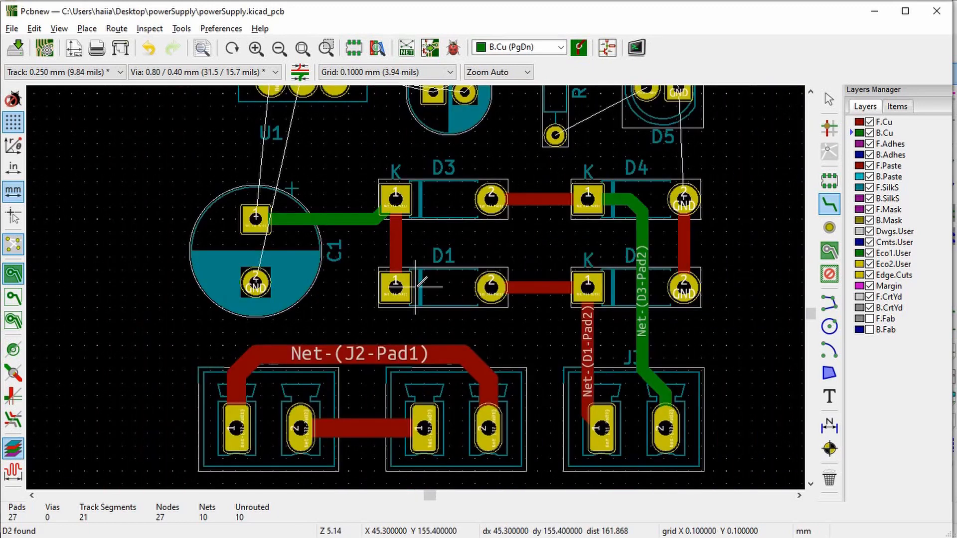
click(256, 282)
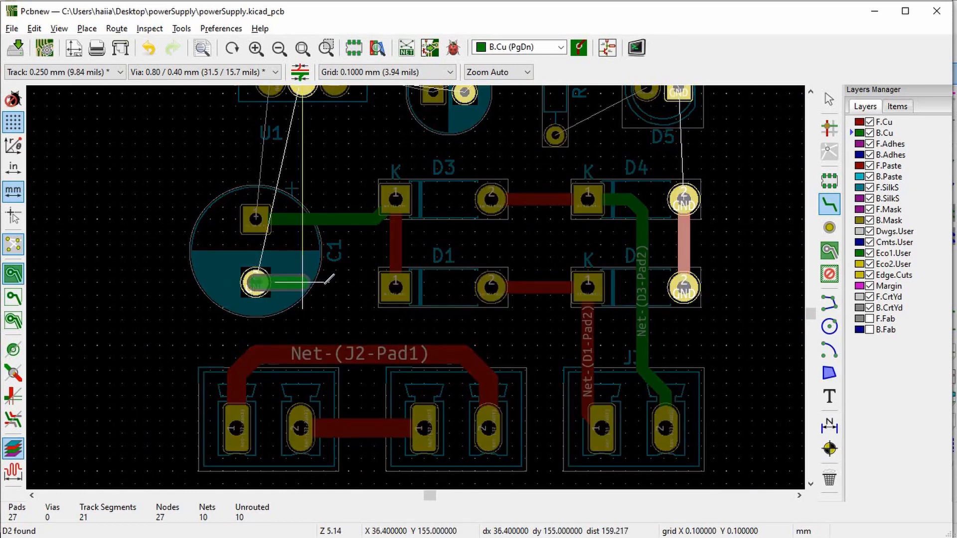
click(353, 321)
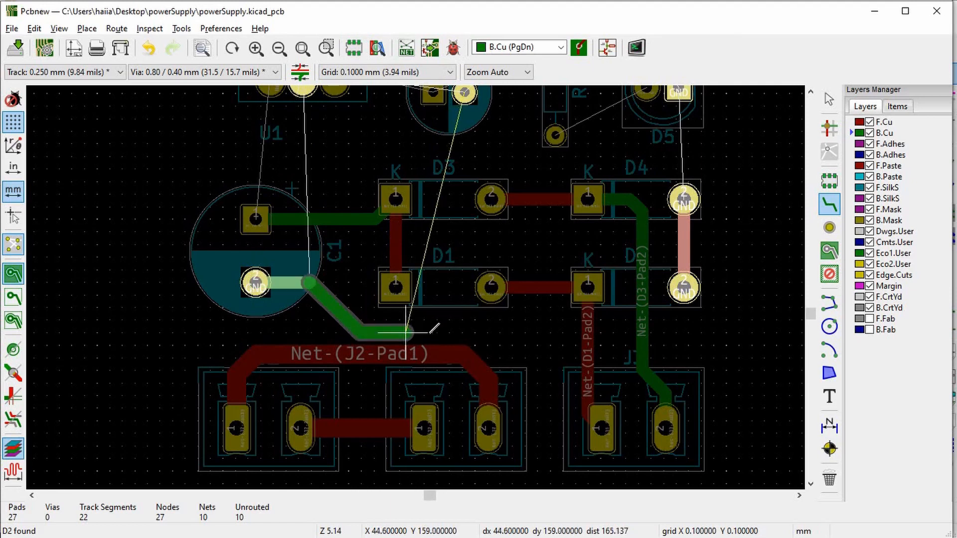
click(455, 329)
Step: Extend the GND track across the vertical Net-(D1-Pad2) track and place a via to F.Cu before the Net-(D3-Pad2) track
scroll(594, 329, up, 2)
scroll(415, 285, up, 1)
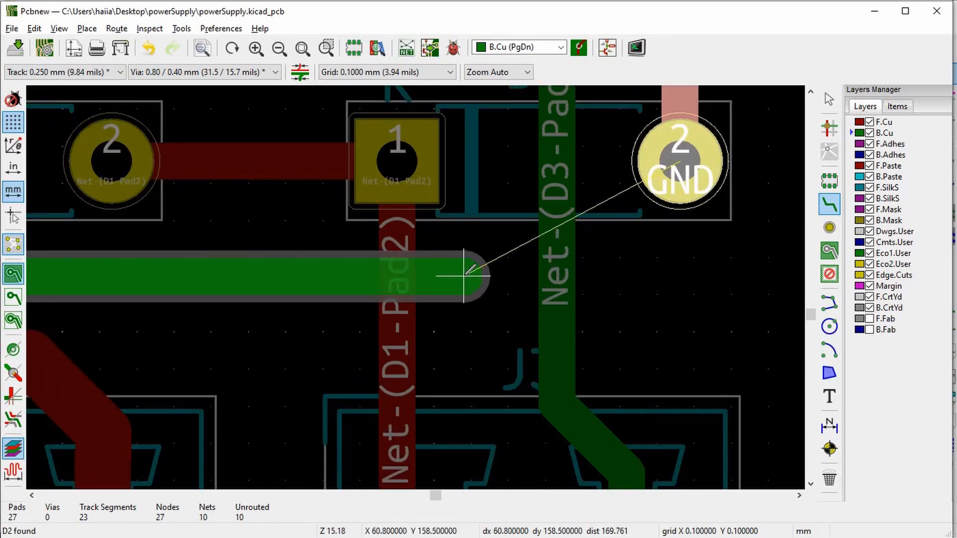
scroll(463, 276, down, 1)
scroll(416, 287, down, 1)
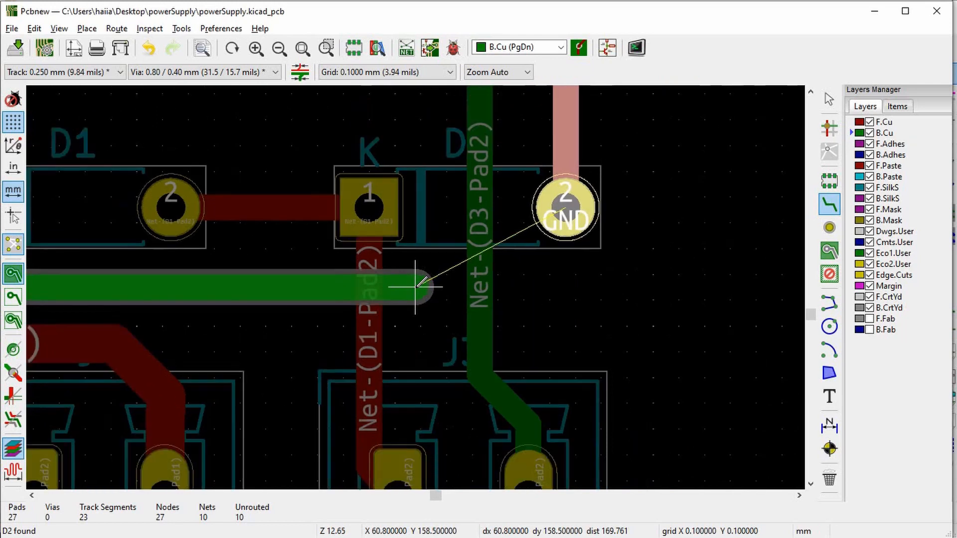
scroll(415, 287, up, 1)
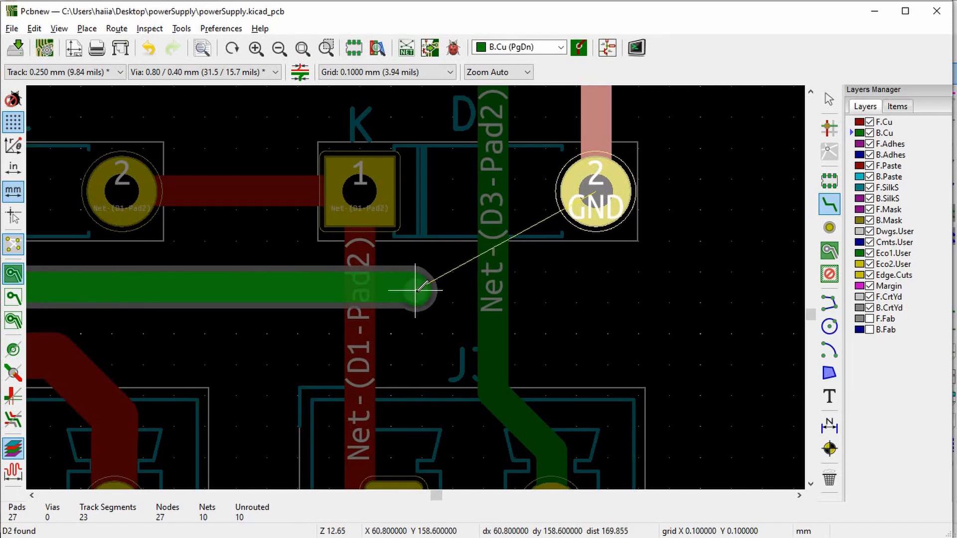
key(v)
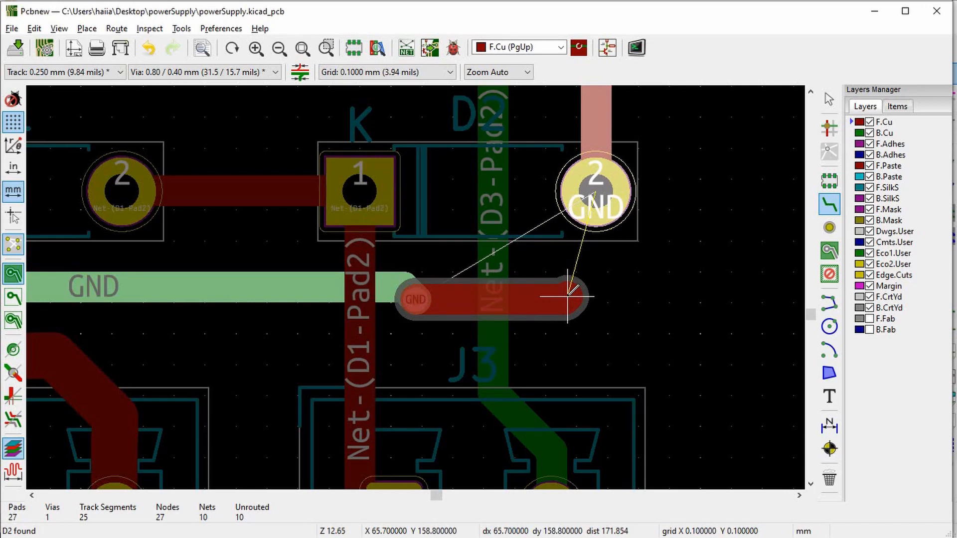
Step: Try to end the F.Cu GND track at D2 pad 2 with a second via, and undo that segment
key(v)
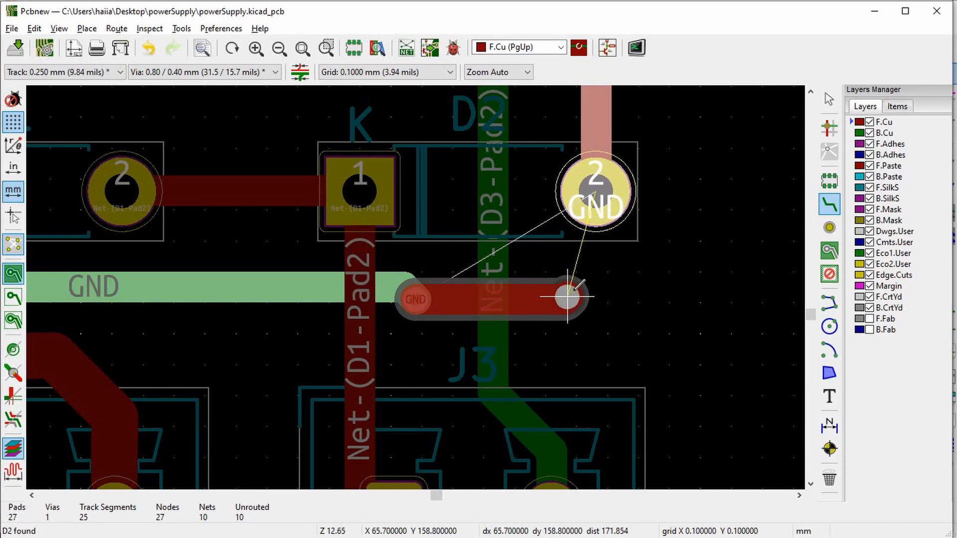
click(596, 190)
key(ctrl+z)
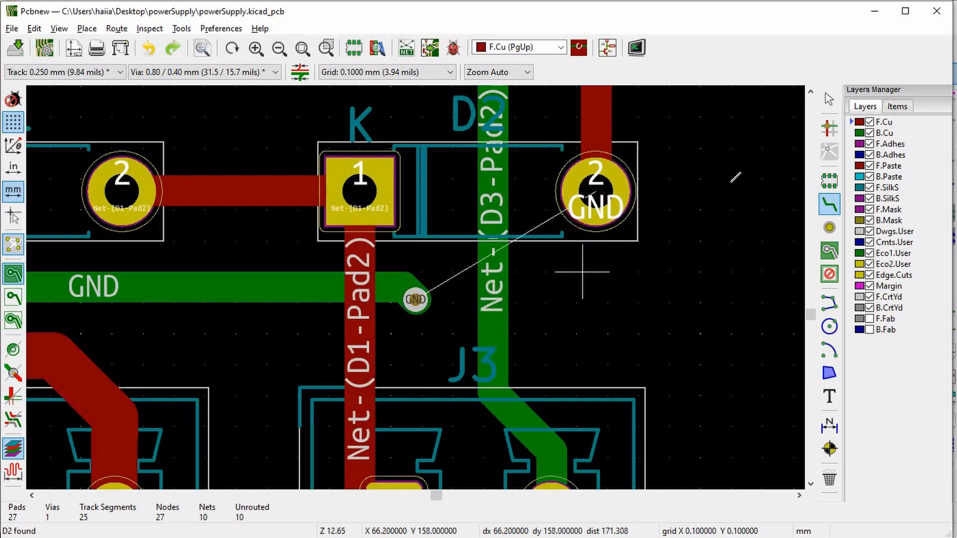
Step: Route an F.Cu track from the GND via across the Net-(D3-Pad2) track to D2 pad 2
click(831, 205)
click(415, 299)
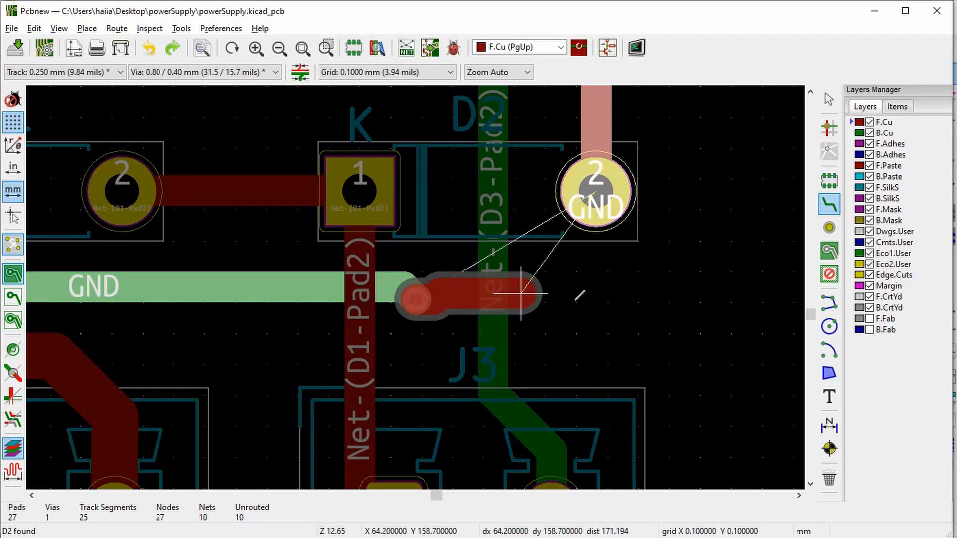
click(596, 192)
Step: Examine the GND connection from C1 pad 2 through the via to D2 pad 2
scroll(583, 286, down, 5)
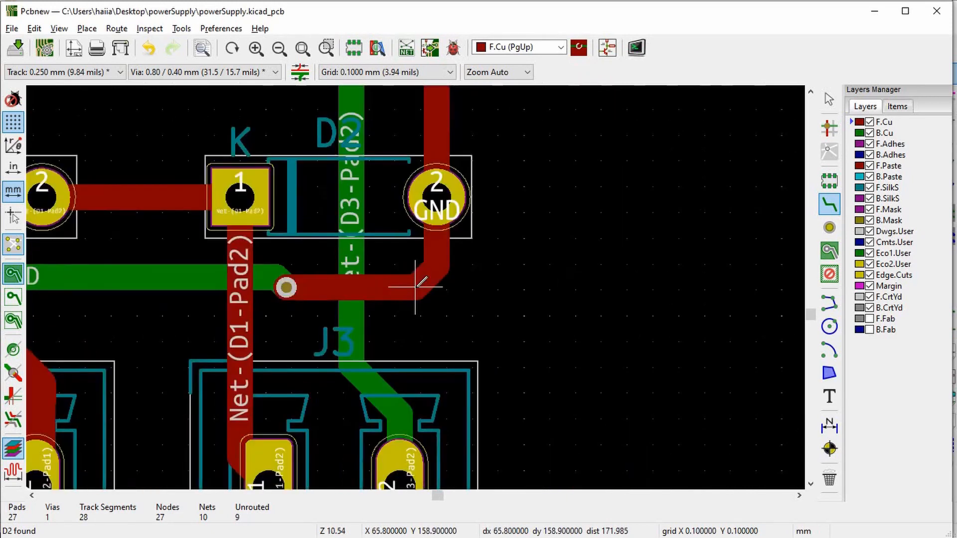
scroll(421, 282, up, 1)
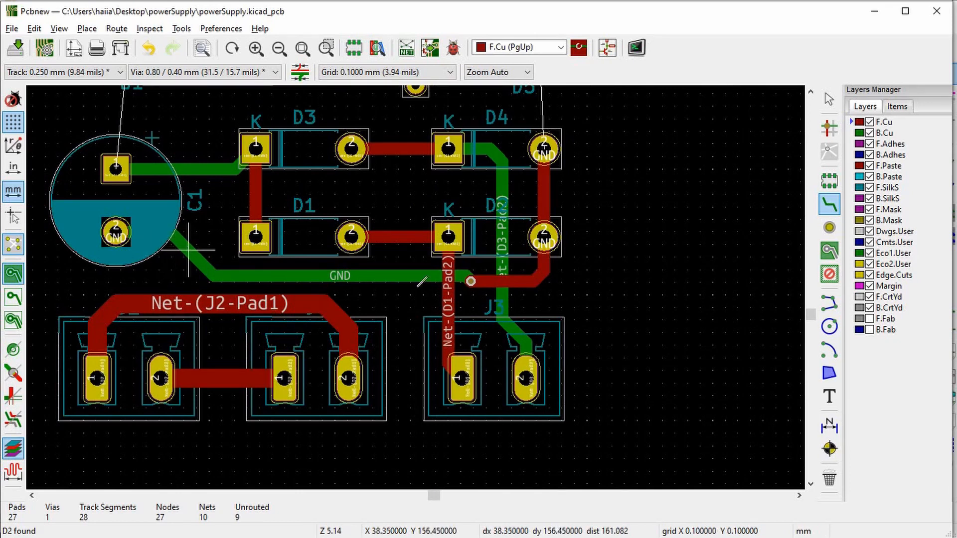
scroll(185, 247, up, 1)
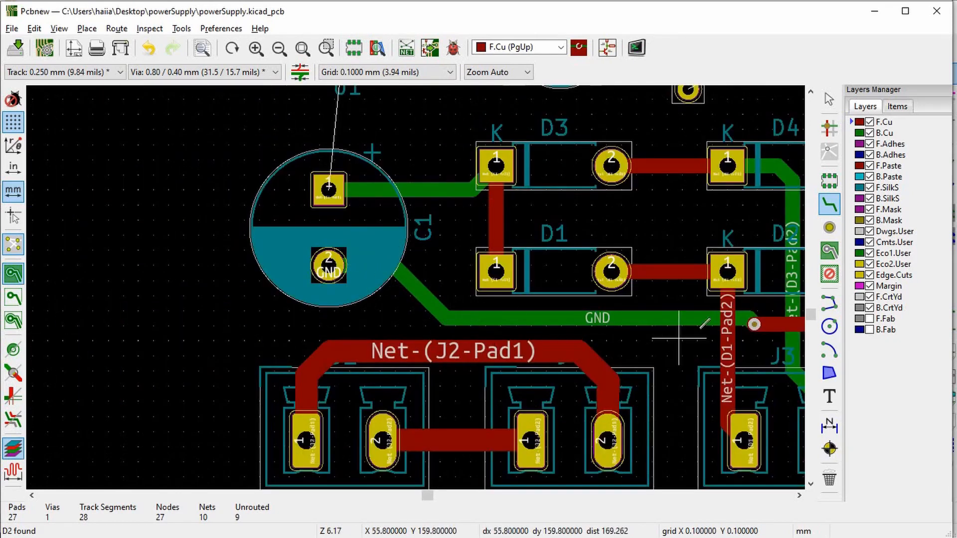
scroll(754, 324, down, 1)
scroll(420, 287, up, 1)
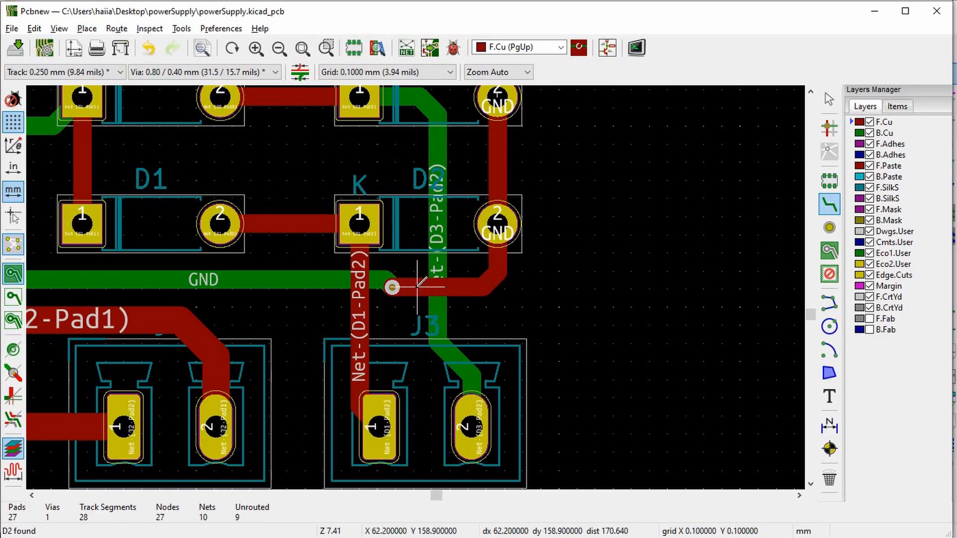
scroll(421, 284, up, 5)
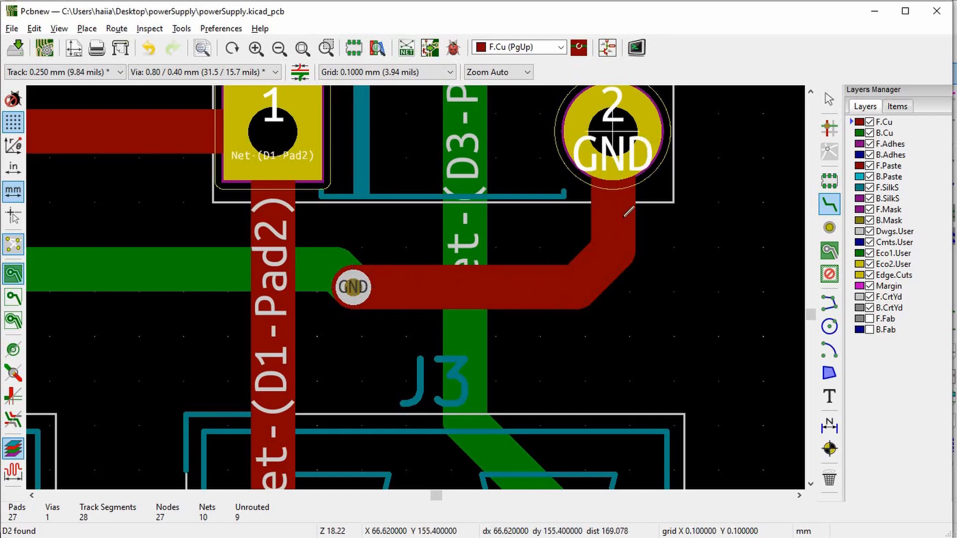
scroll(421, 282, down, 5)
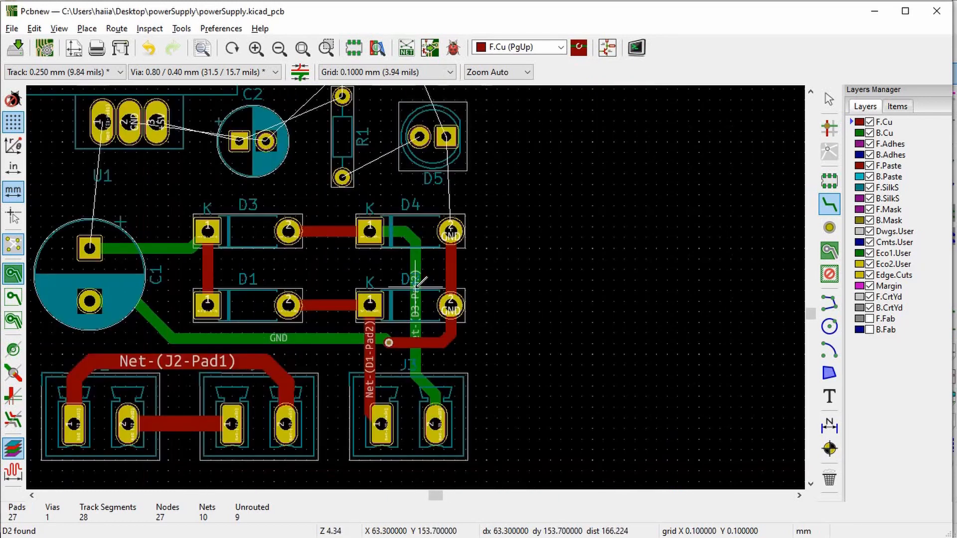
Step: Route an F.Cu track from U1 pad 1 down to C1 pad 1
scroll(99, 200, up, 1)
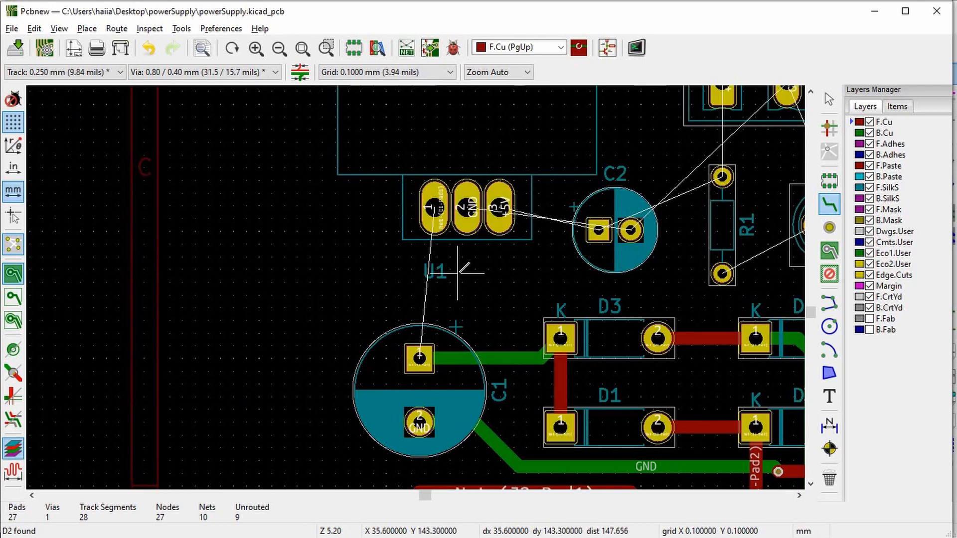
scroll(458, 273, down, 1)
scroll(415, 288, up, 1)
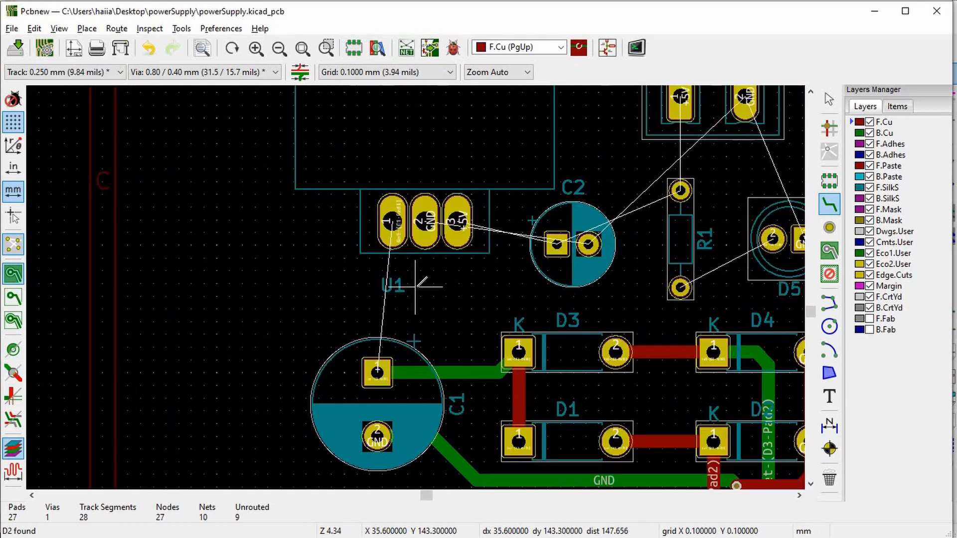
scroll(416, 287, up, 1)
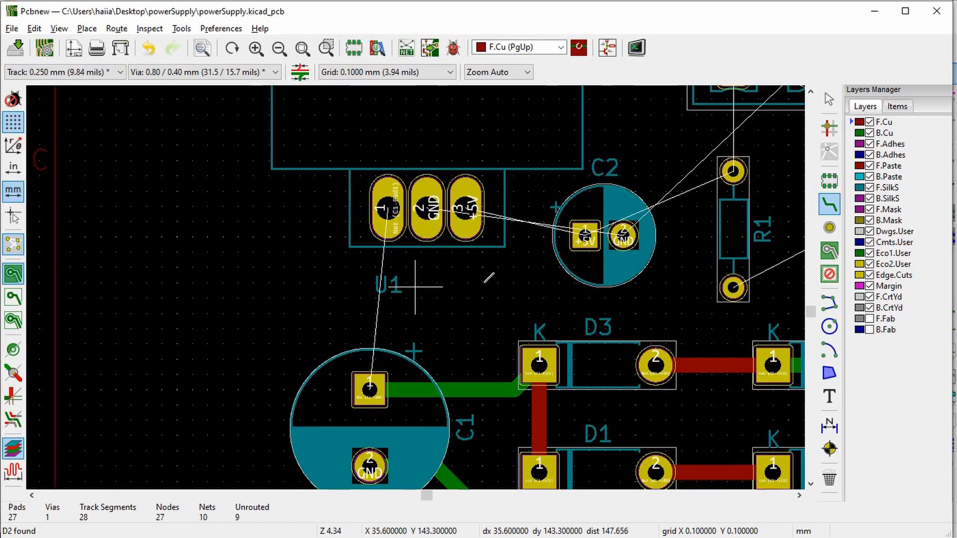
click(386, 209)
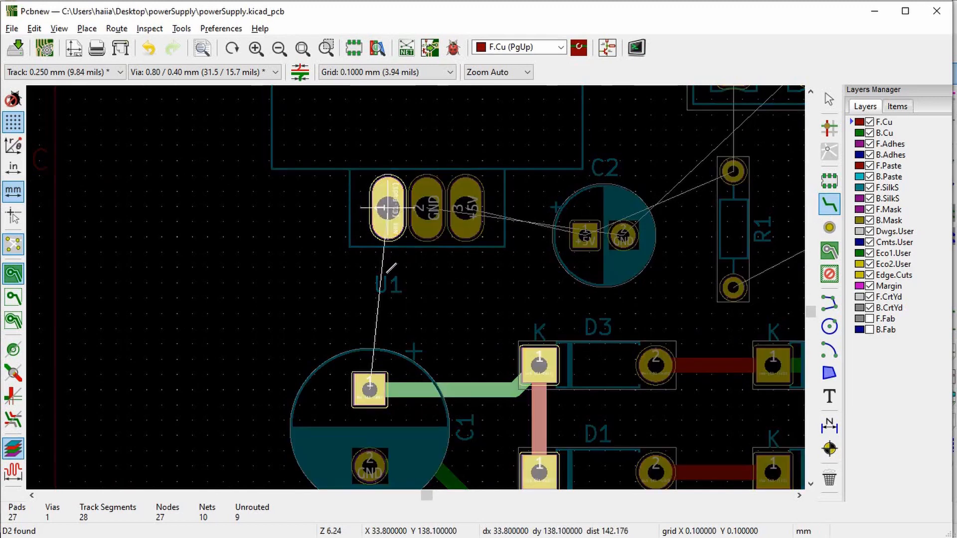
click(373, 385)
Step: Route an F.Cu track from C1 pad 2 up to U1 pad 2 and shift its diagonal segment farther from C1 pad 1
scroll(423, 282, down, 1)
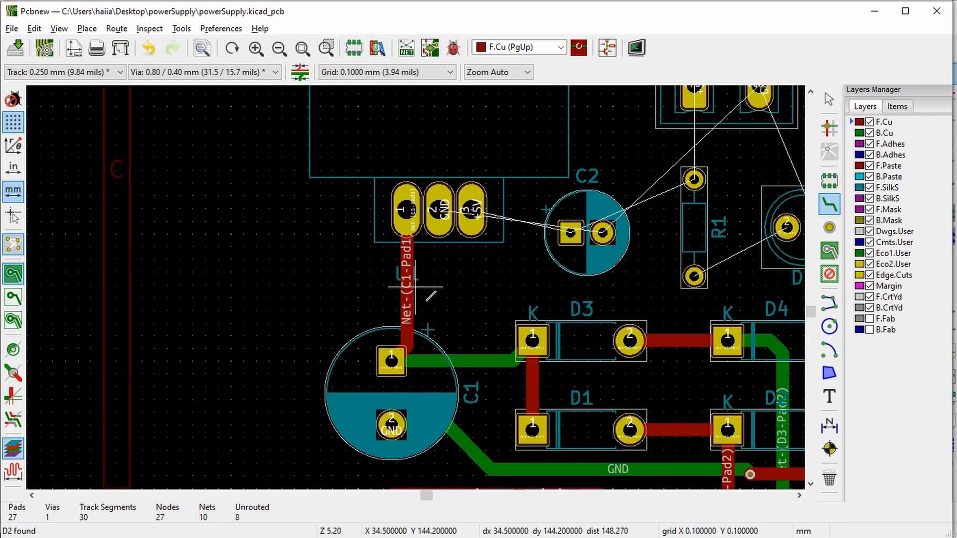
click(391, 425)
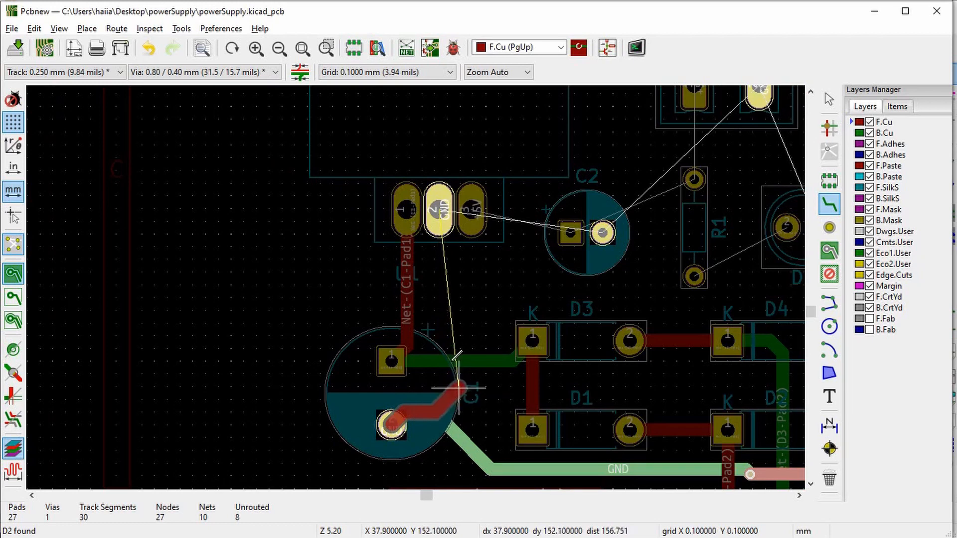
click(439, 210)
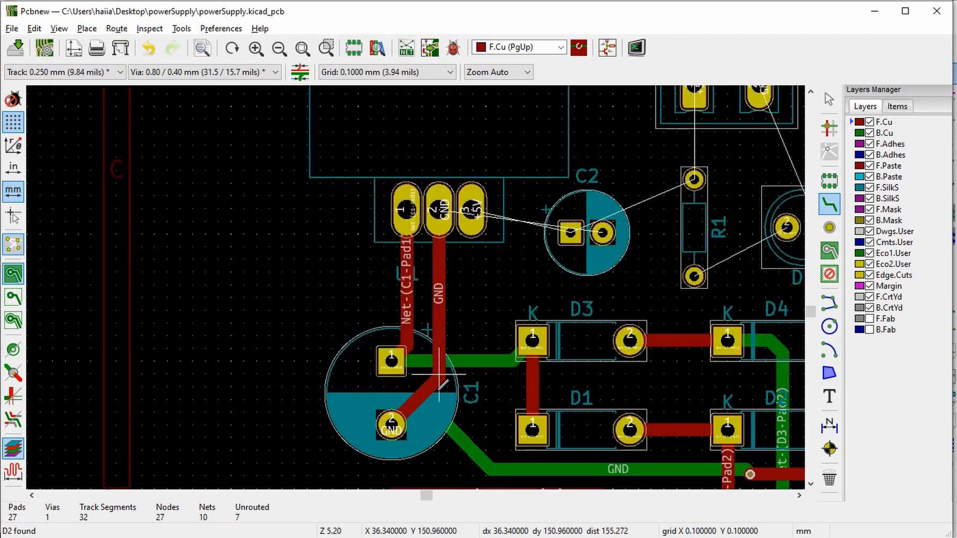
scroll(435, 394, up, 2)
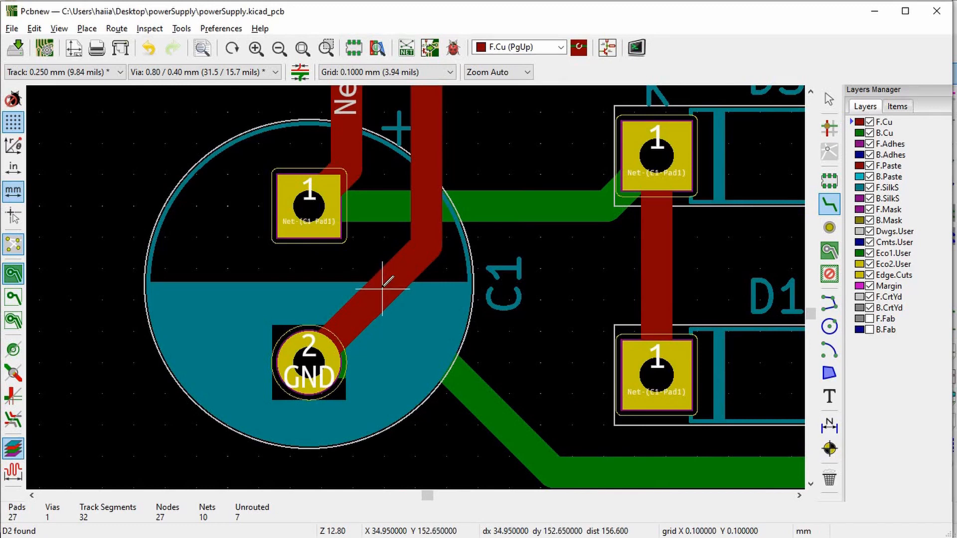
key(d)
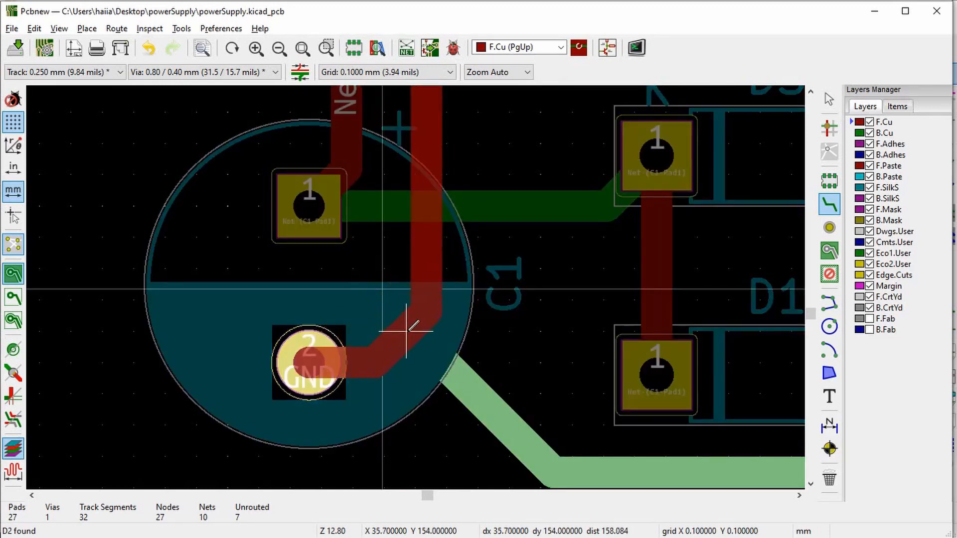
click(406, 331)
scroll(406, 330, down, 3)
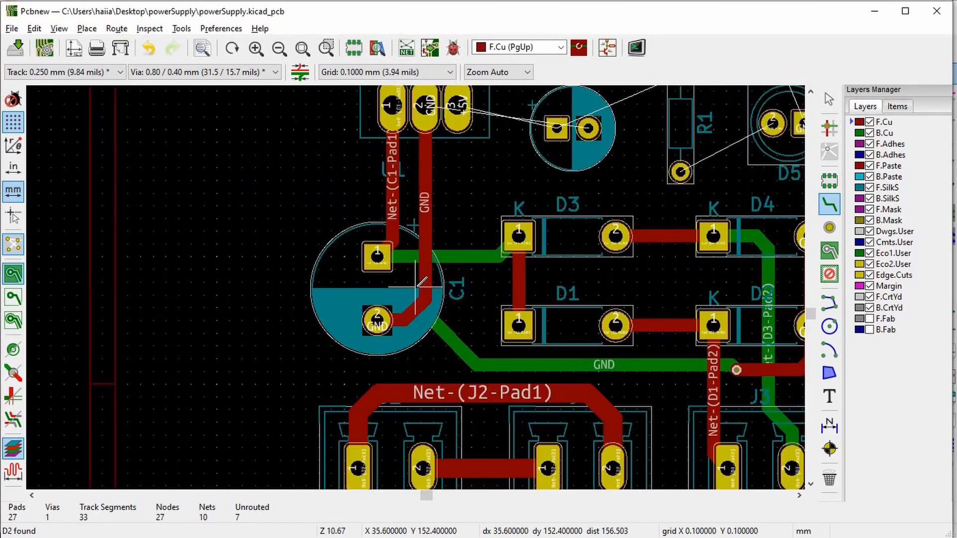
Step: Route an F.Cu track from U1 pad 3 to C2 pad 1
scroll(449, 141, up, 3)
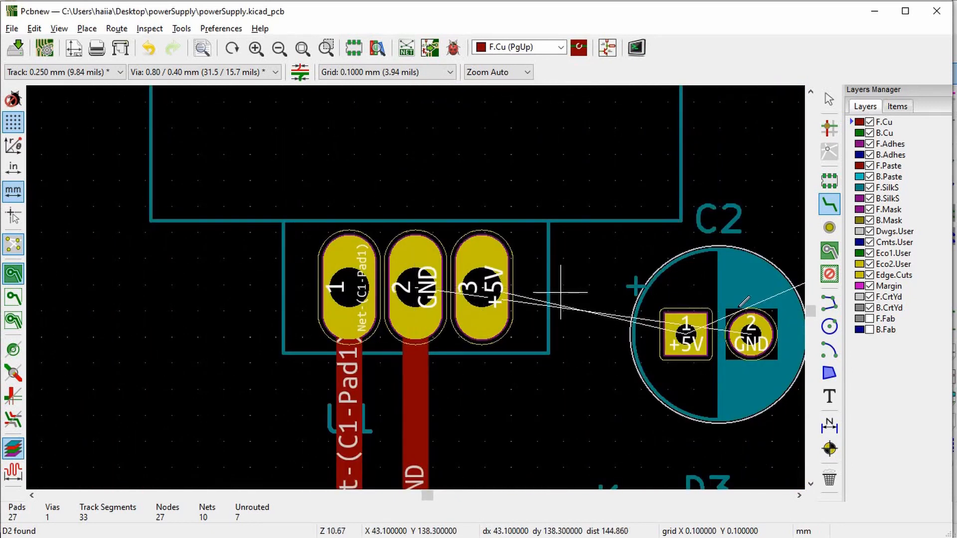
click(831, 209)
click(494, 281)
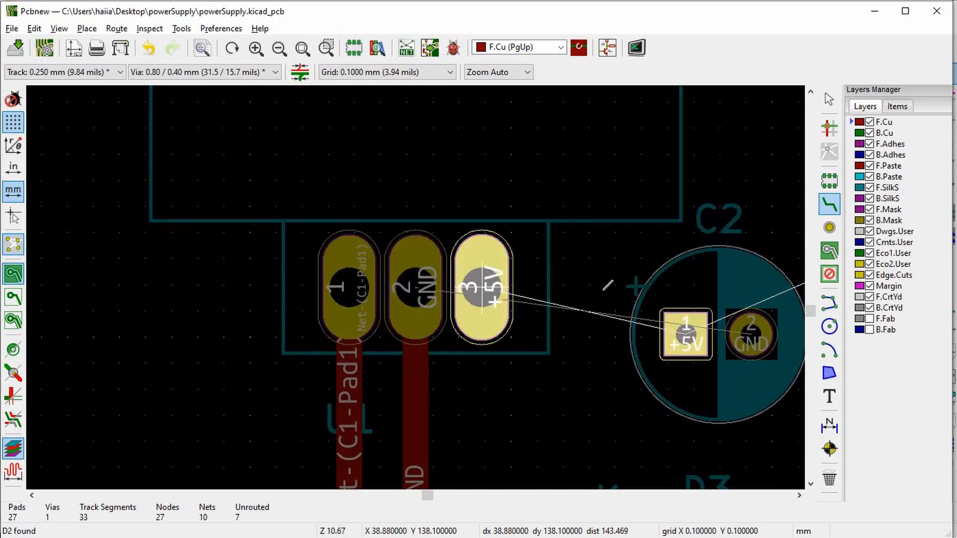
click(687, 324)
scroll(571, 326, down, 1)
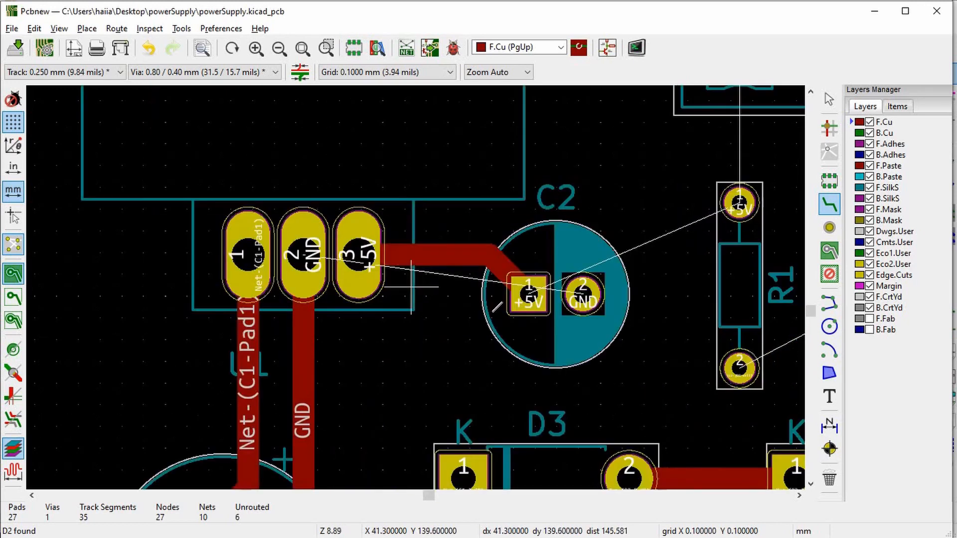
Step: Route an F.Cu track from C2 pad 2 down and across to the vertical GND track below U1 pad 2
click(582, 294)
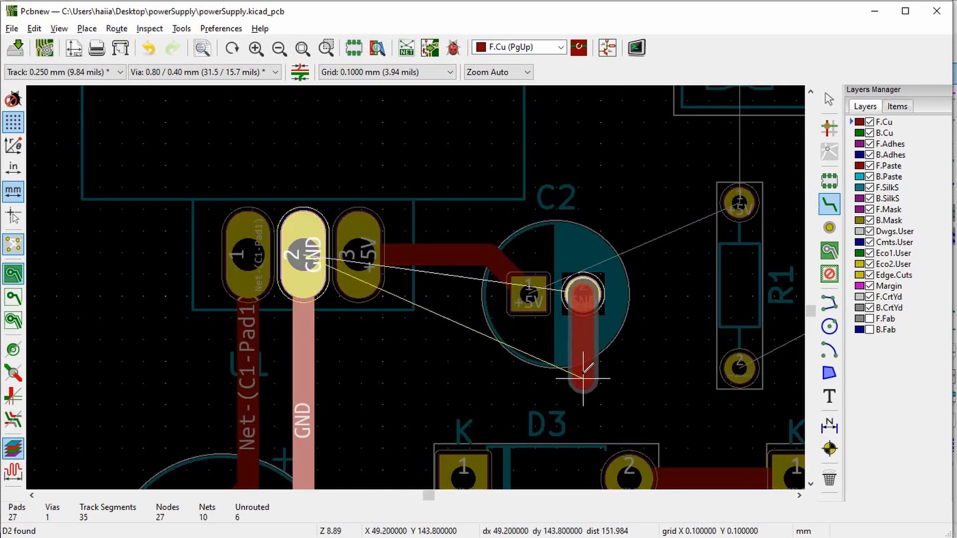
click(582, 347)
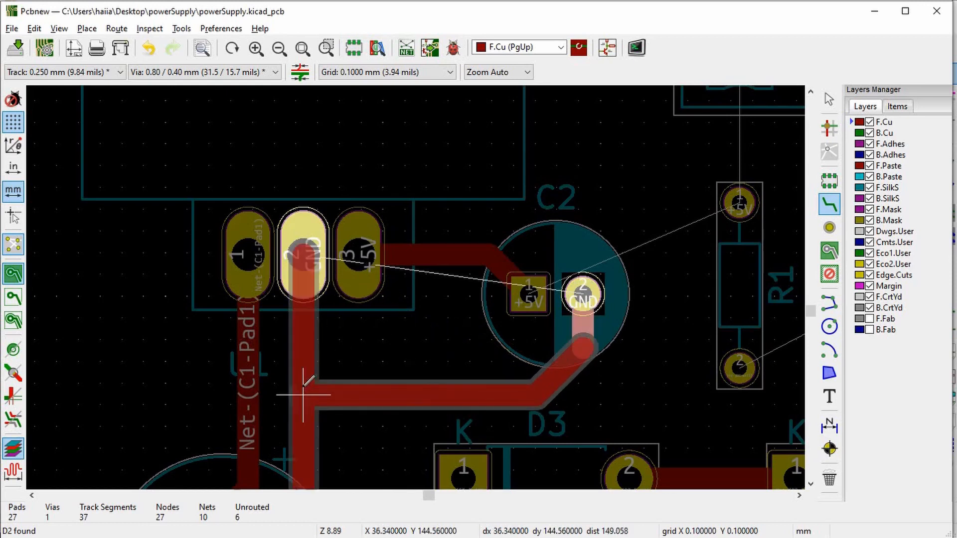
click(303, 387)
scroll(391, 387, down, 5)
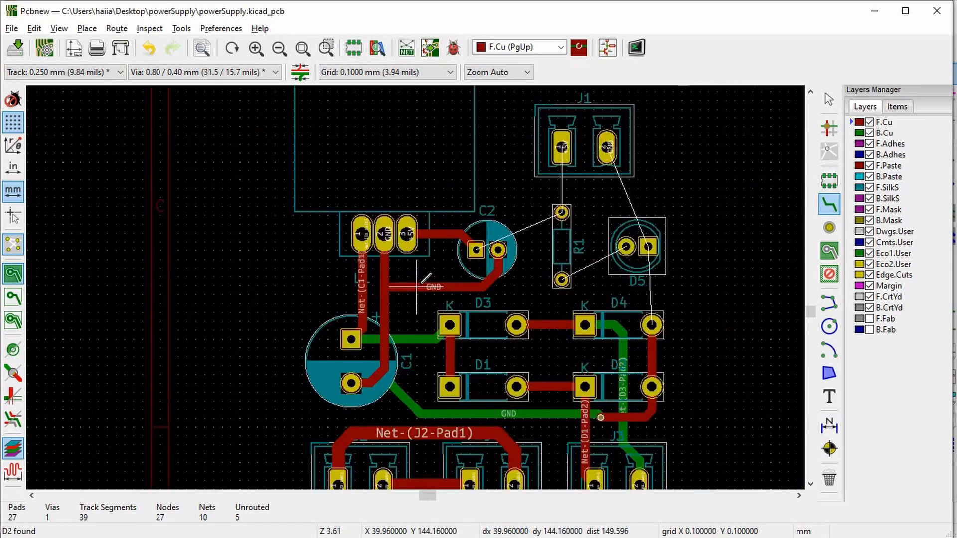
Step: Route an F.Cu track from R1 pad 1 across and down to C2 pad 1
scroll(391, 274, up, 4)
scroll(391, 274, up, 2)
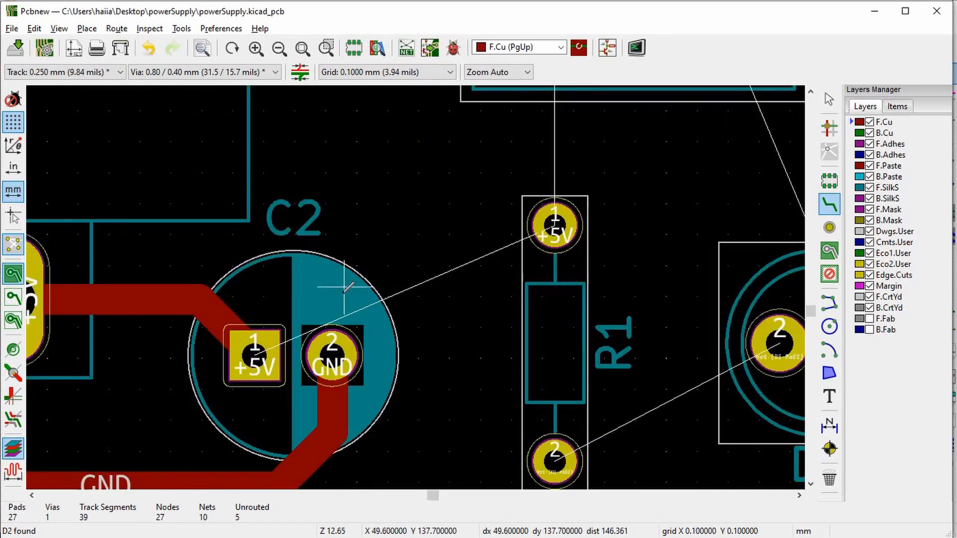
scroll(406, 274, down, 1)
click(540, 241)
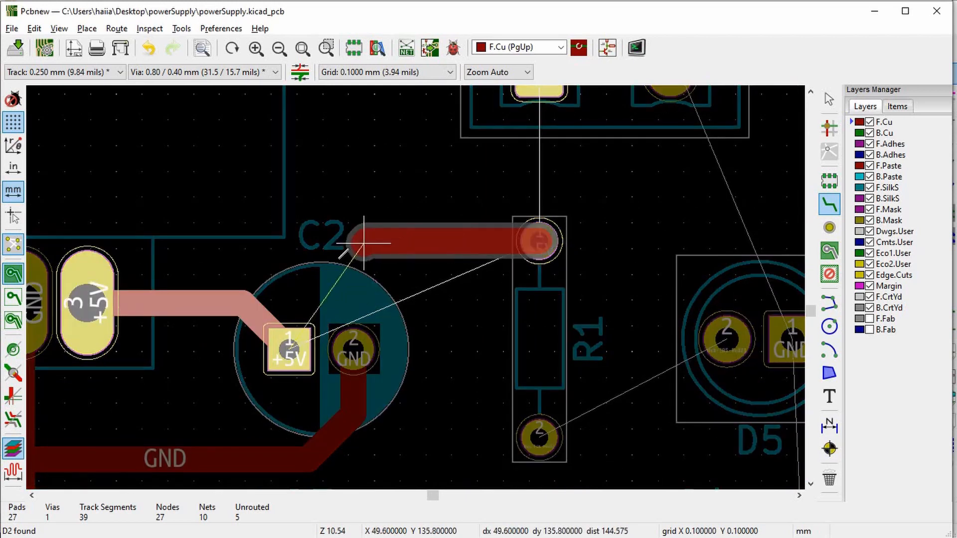
click(310, 241)
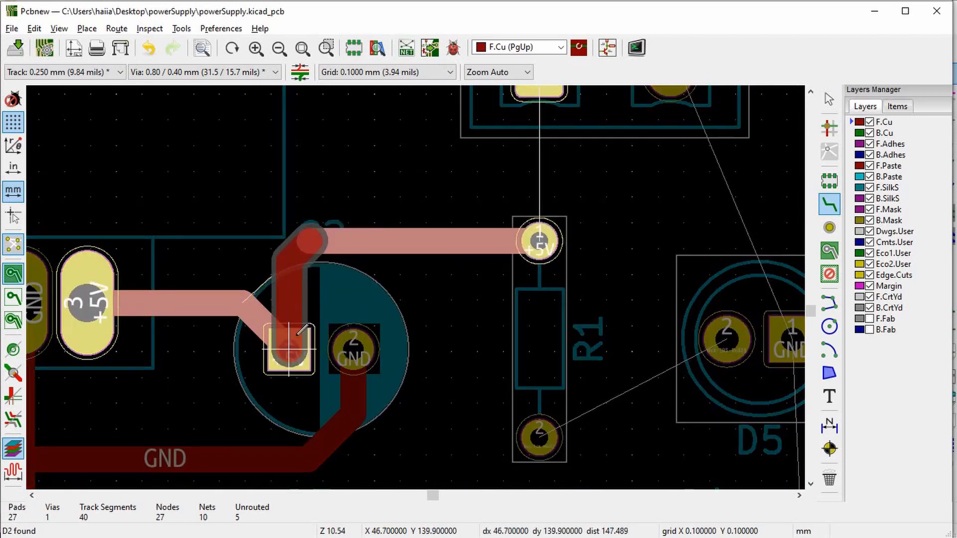
click(290, 349)
Step: Route F.Cu tracks from U1 pad 3 up and across to J1 pad 1, and from J1 pad 2 down to D5 pad 1
scroll(540, 241, down, 2)
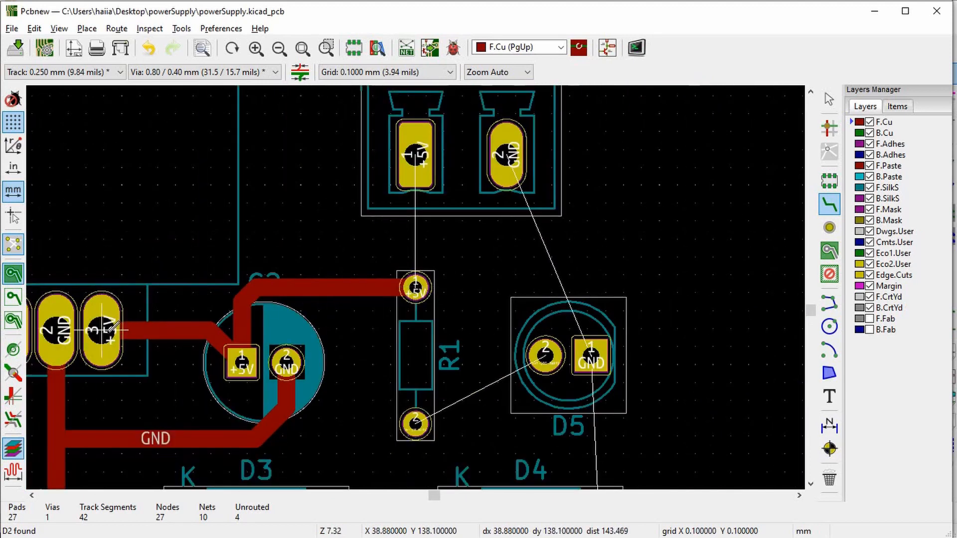
click(120, 318)
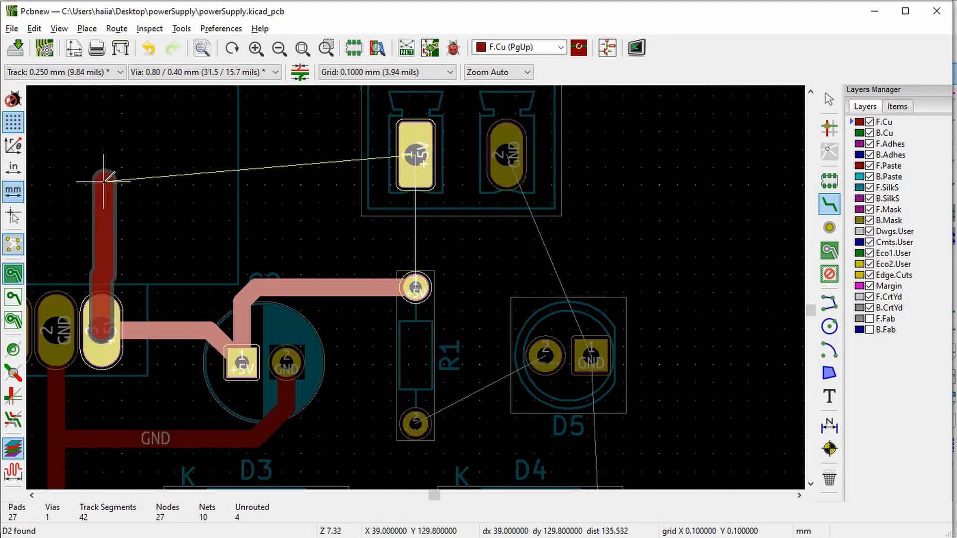
click(244, 150)
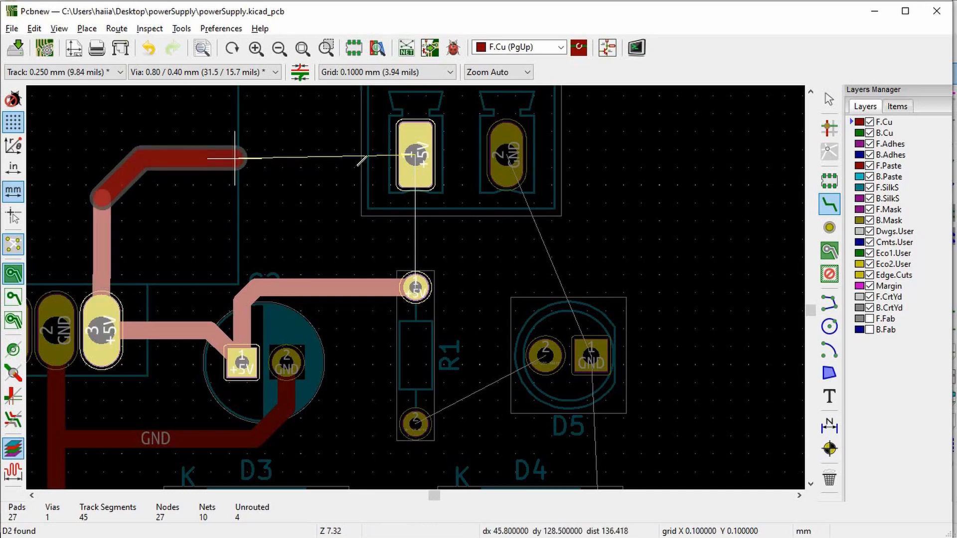
click(417, 155)
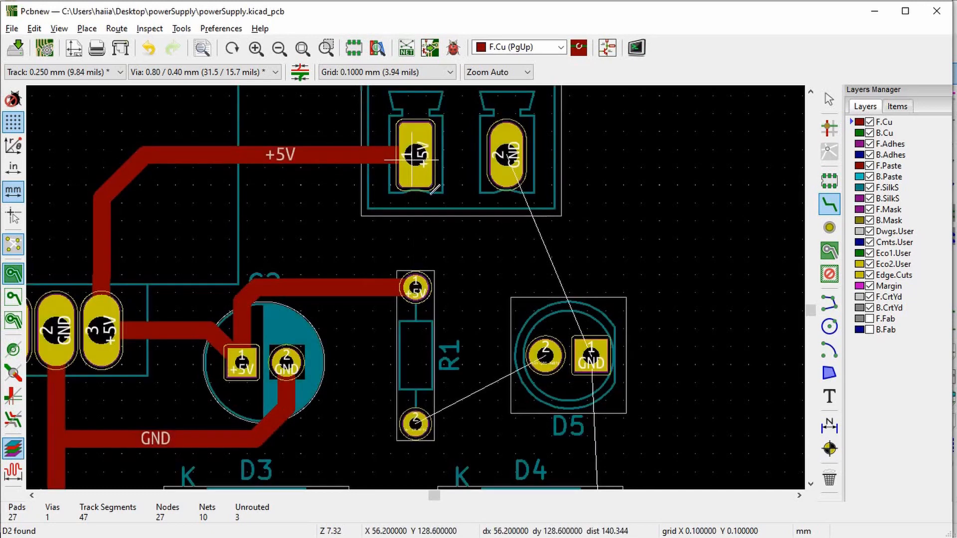
click(508, 155)
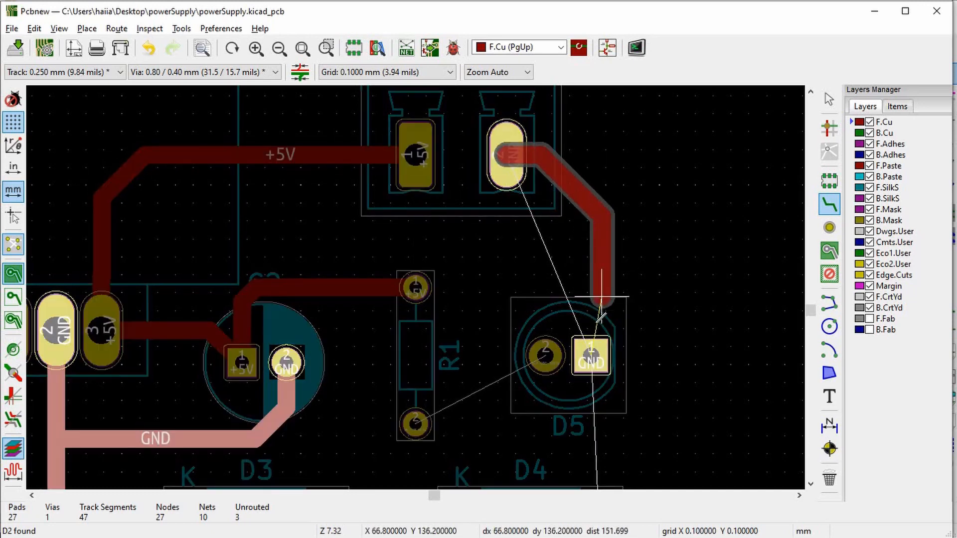
click(602, 347)
Step: Route an F.Cu track from R1 pad 2 up and across to D5 pad 2
scroll(422, 282, down, 4)
scroll(363, 289, up, 2)
scroll(409, 285, up, 2)
click(403, 279)
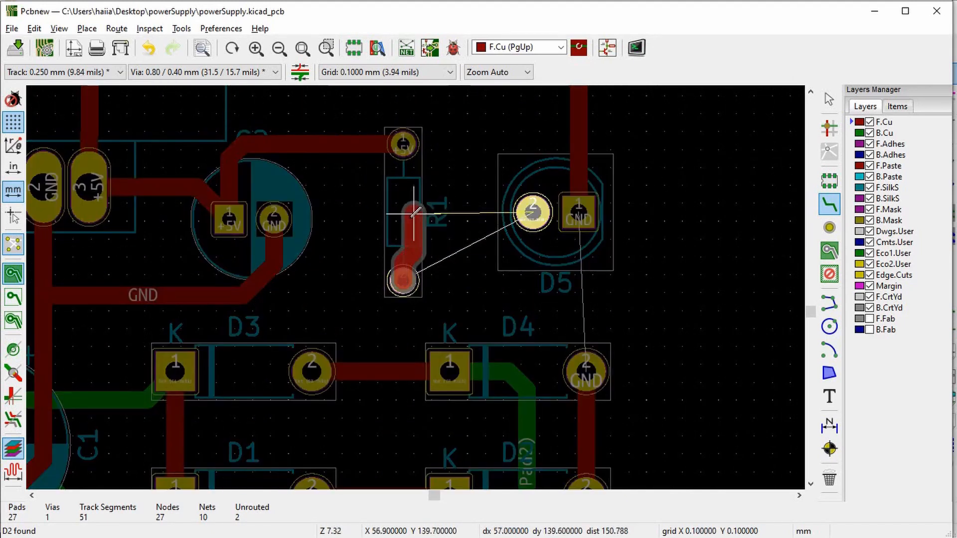
click(403, 243)
click(533, 213)
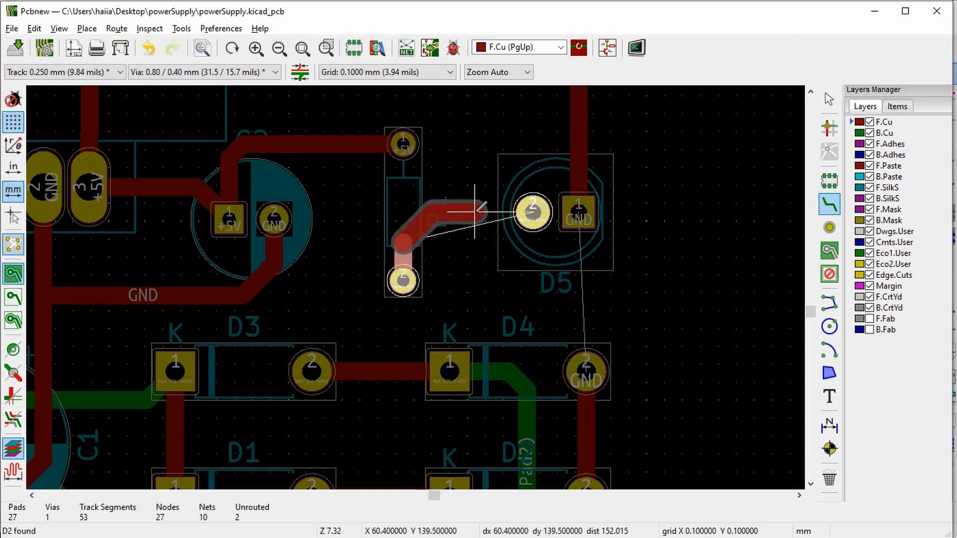
click(532, 213)
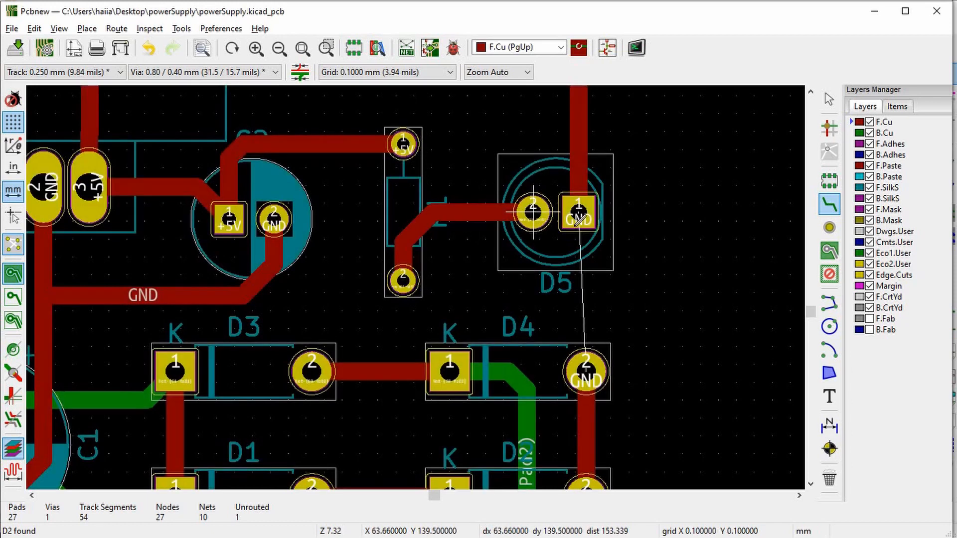
Step: Route an F.Cu track from D5 pad 1 down to D4 pad 2 and save the board
click(579, 215)
click(608, 367)
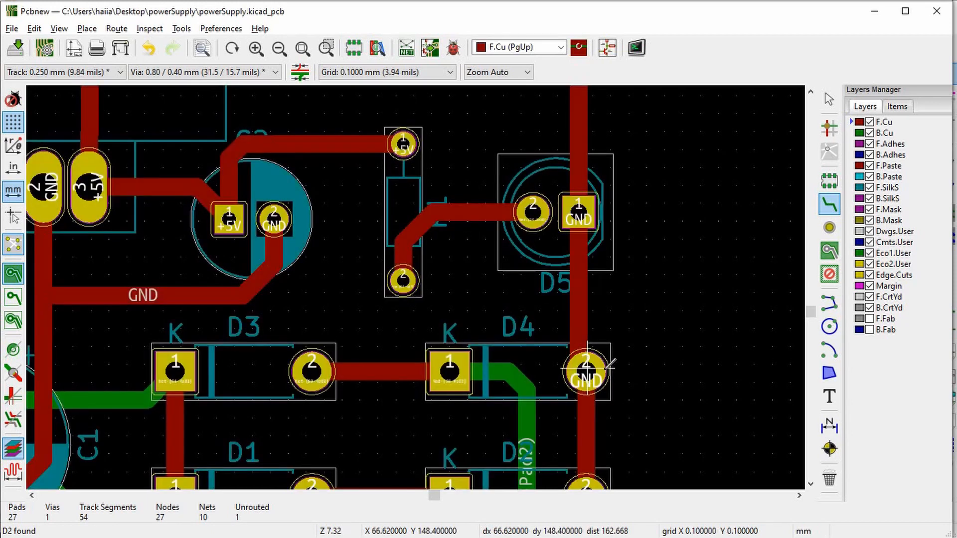
scroll(551, 280, down, 4)
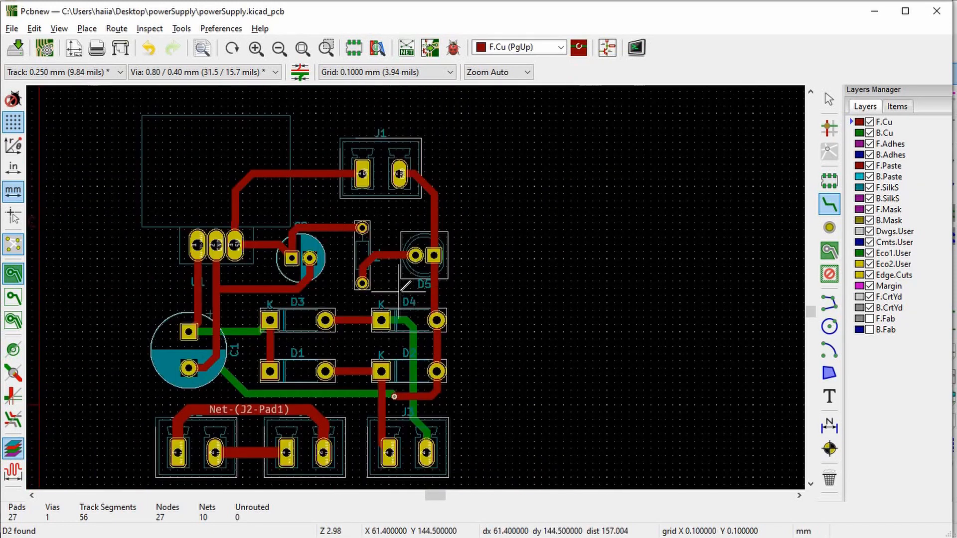
key(ctrl+s)
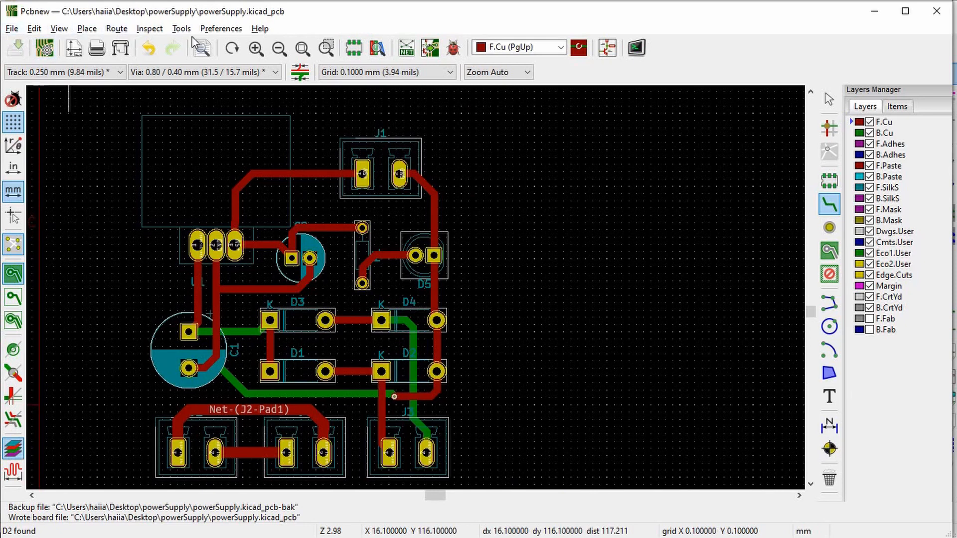
Step: Inspect the populated board from above and at an angle in the 3D Viewer
click(12, 30)
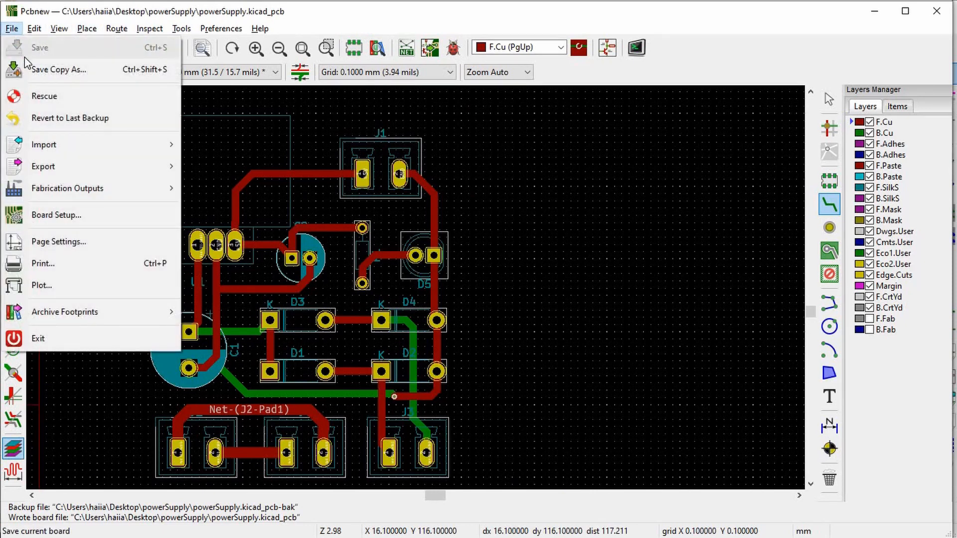
mouse_move(62, 28)
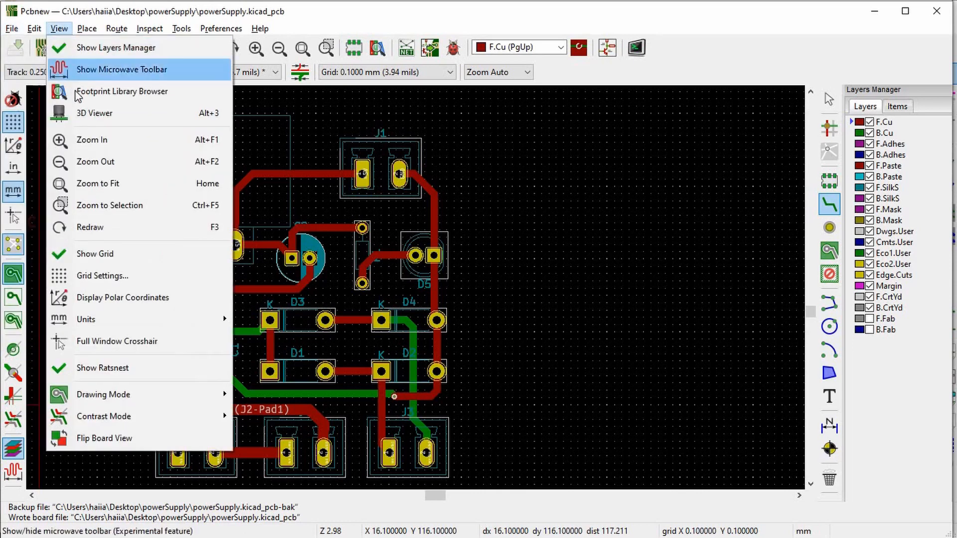
click(82, 114)
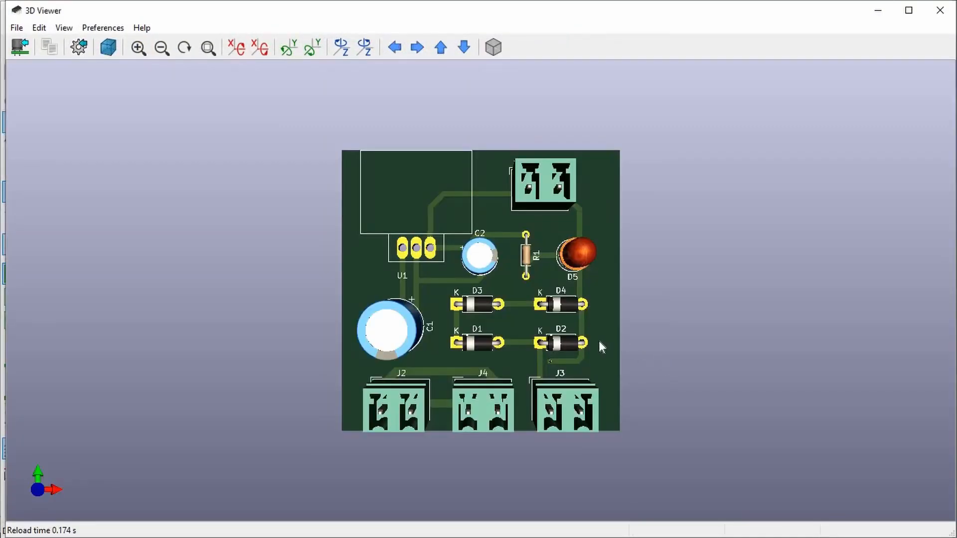
right_click(602, 347)
drag(507, 312, 234, 464)
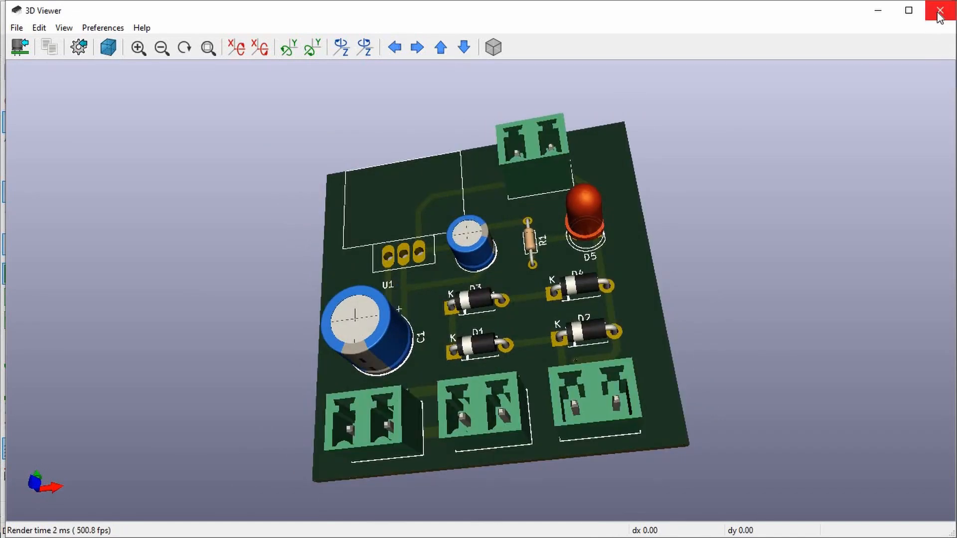
click(939, 12)
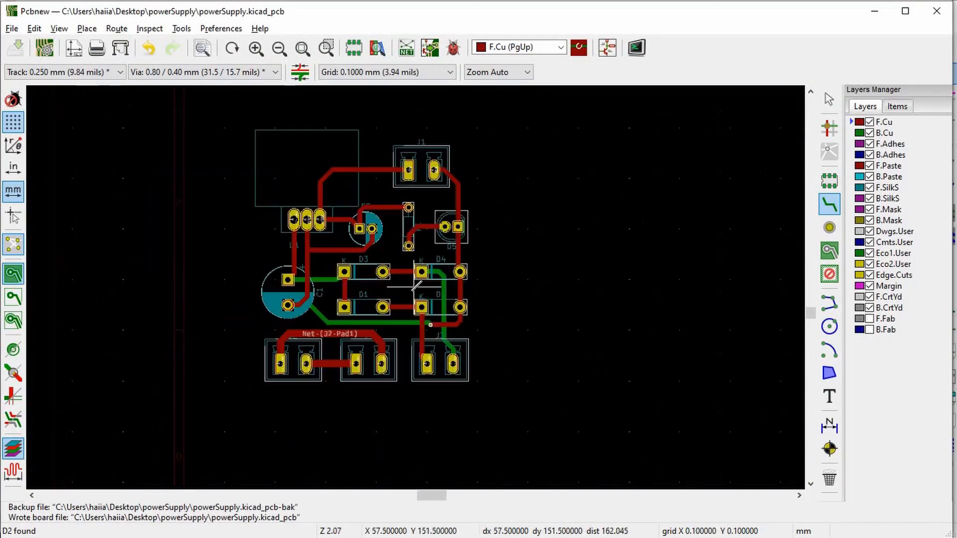
Step: Examine the routed tracks, the footprint arrangement and the free space around the connectors on the board
scroll(414, 282, up, 1)
scroll(417, 283, down, 1)
scroll(419, 282, up, 2)
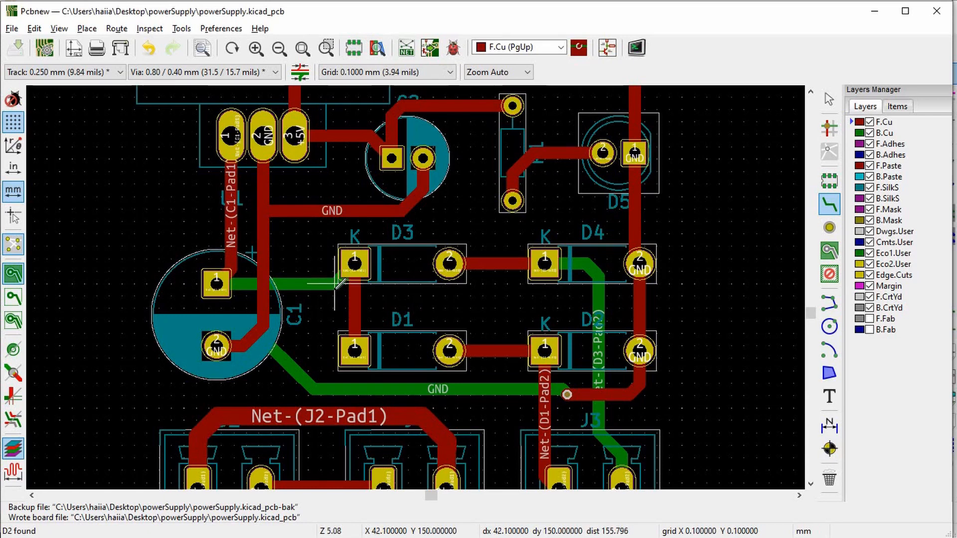
scroll(334, 284, up, 1)
scroll(416, 288, down, 1)
scroll(415, 288, down, 1)
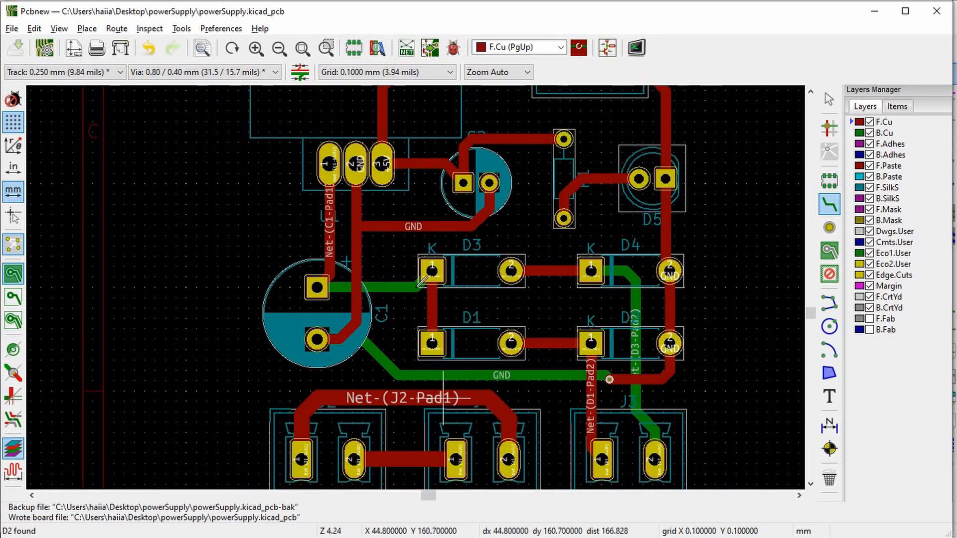
scroll(443, 397, up, 1)
scroll(418, 289, down, 1)
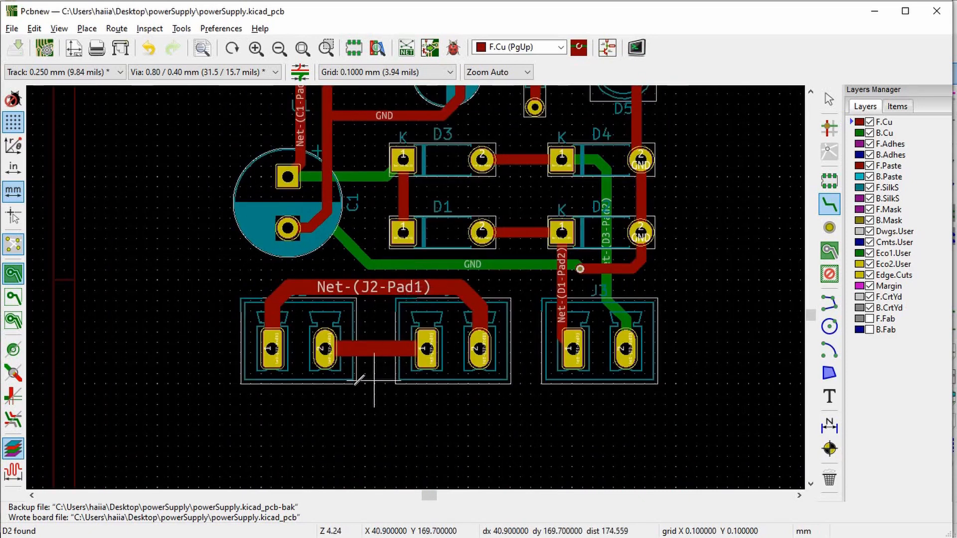
scroll(304, 394, down, 1)
scroll(415, 287, down, 1)
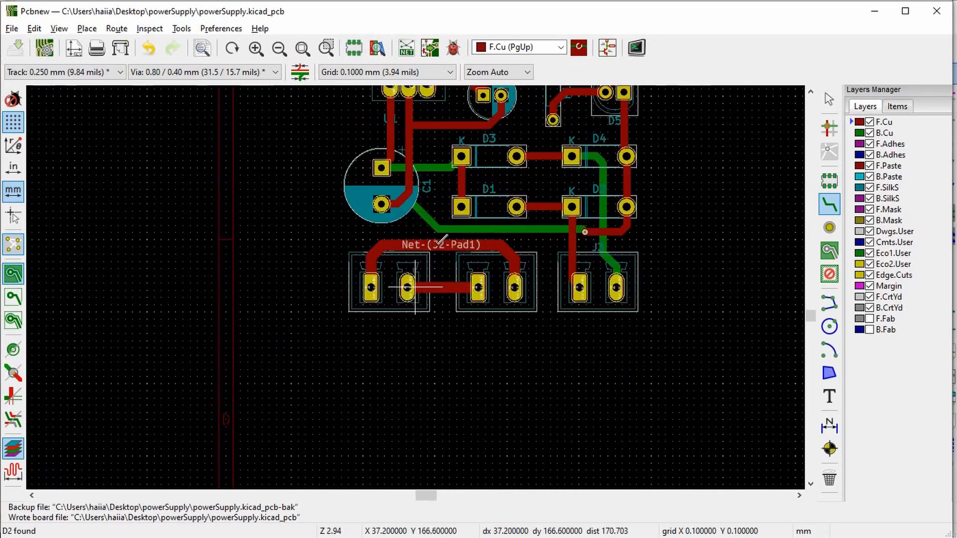
scroll(415, 287, down, 1)
scroll(419, 280, down, 1)
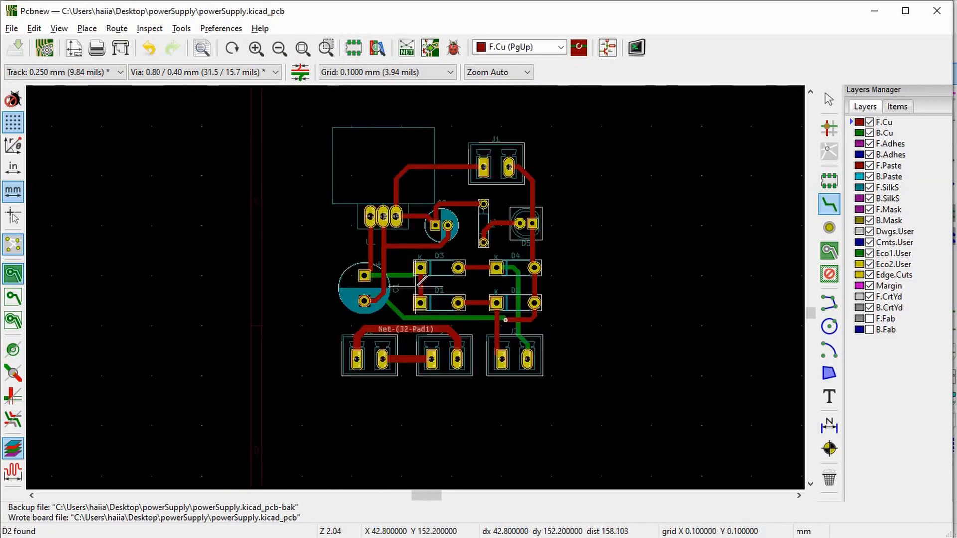
scroll(421, 282, up, 1)
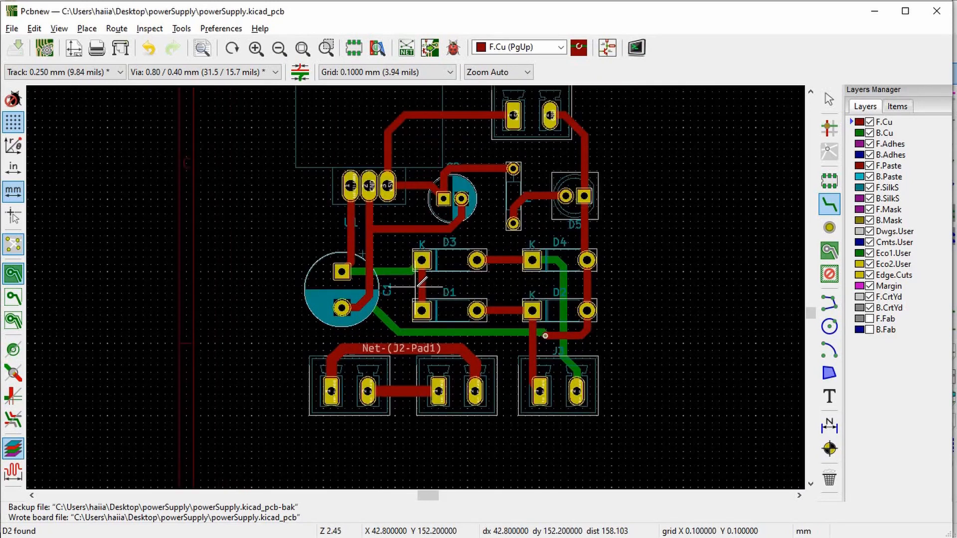
key(F4)
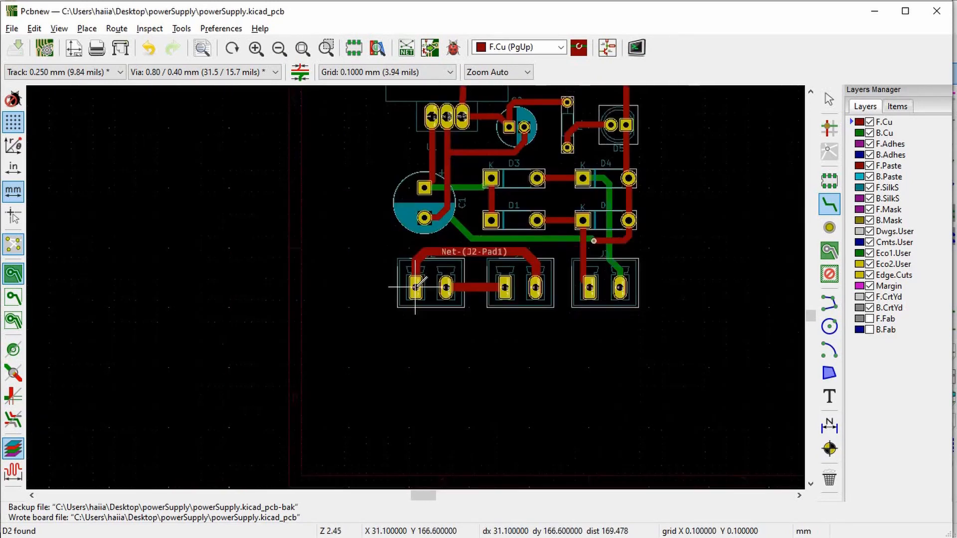
key(F4)
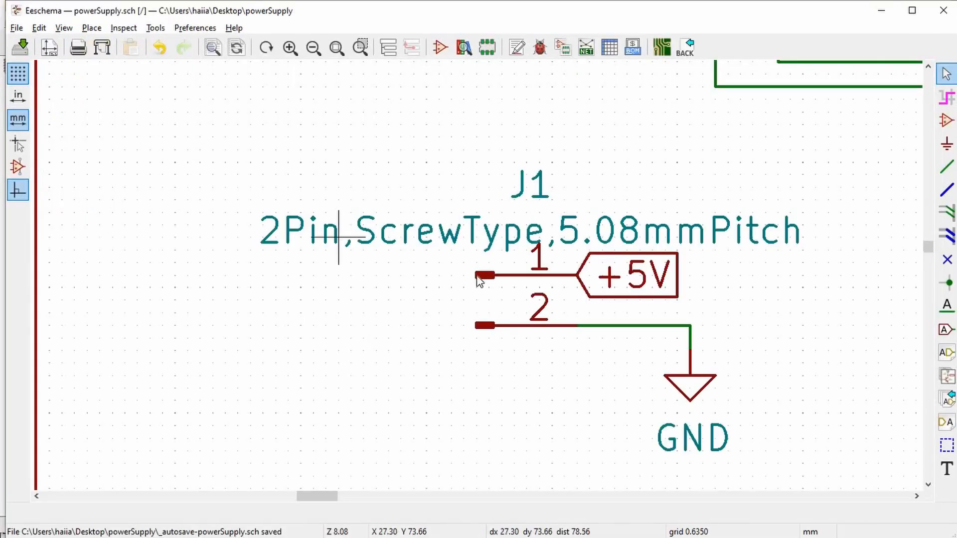
Step: Switch to the Eeschema schematic and place a MountingHole symbol in the empty area below connector J1
scroll(498, 284, down, 3)
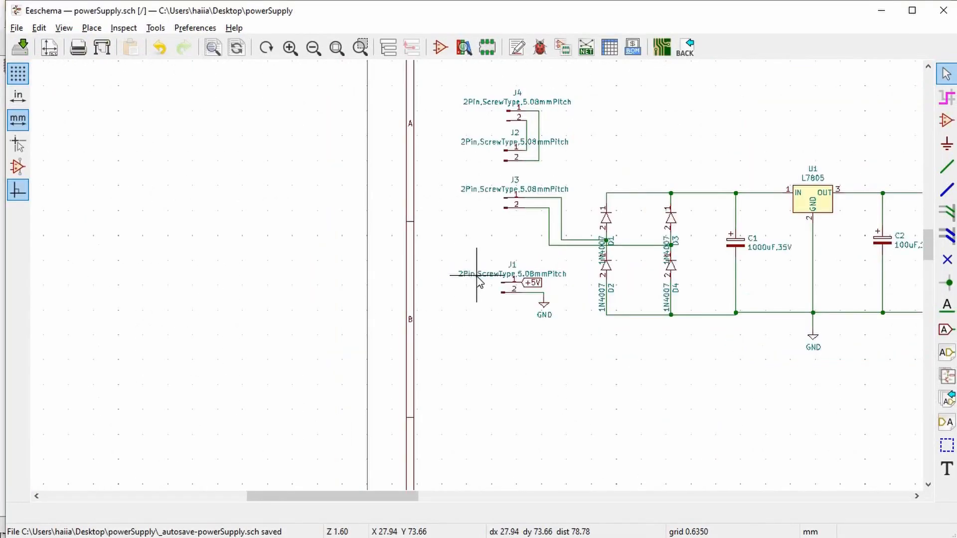
click(943, 120)
click(575, 397)
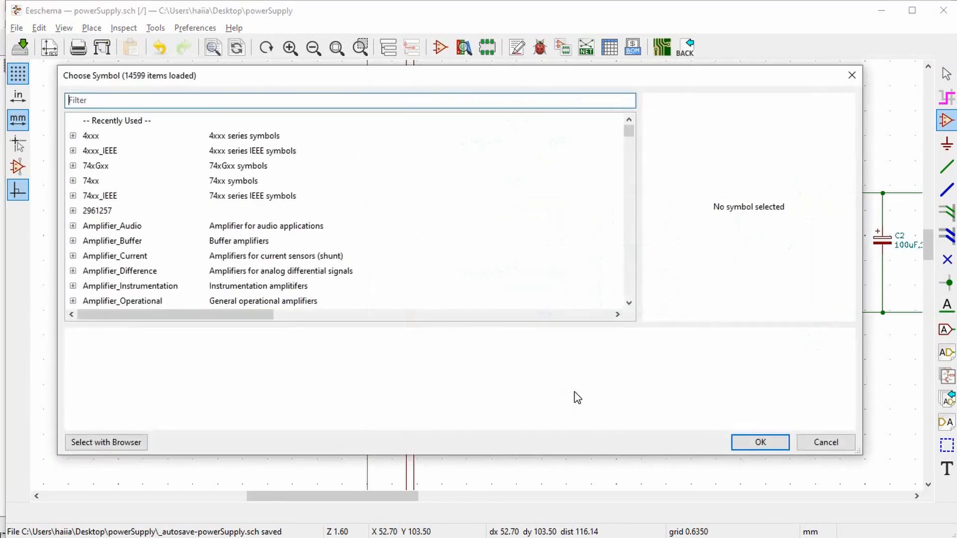
text(mounting)
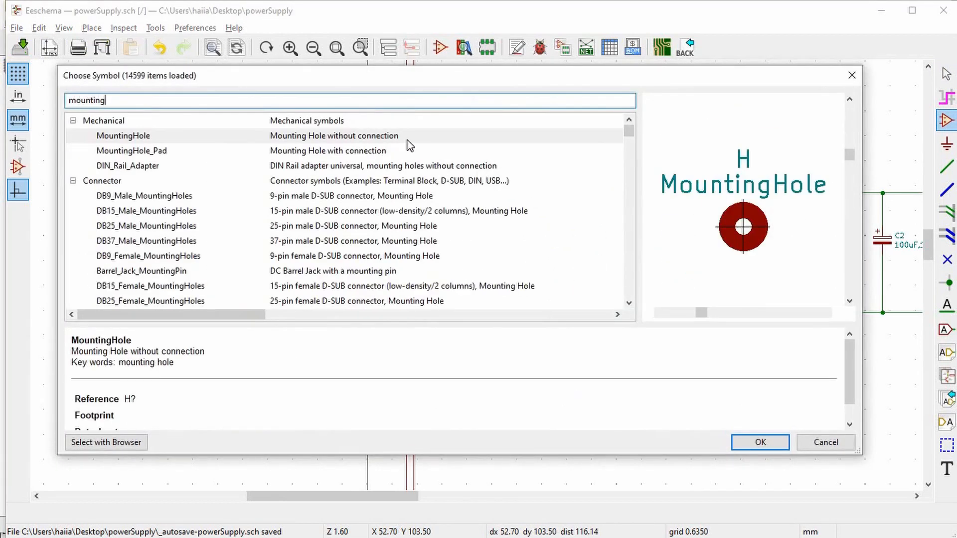
click(758, 442)
scroll(484, 392, up, 4)
click(476, 270)
click(600, 265)
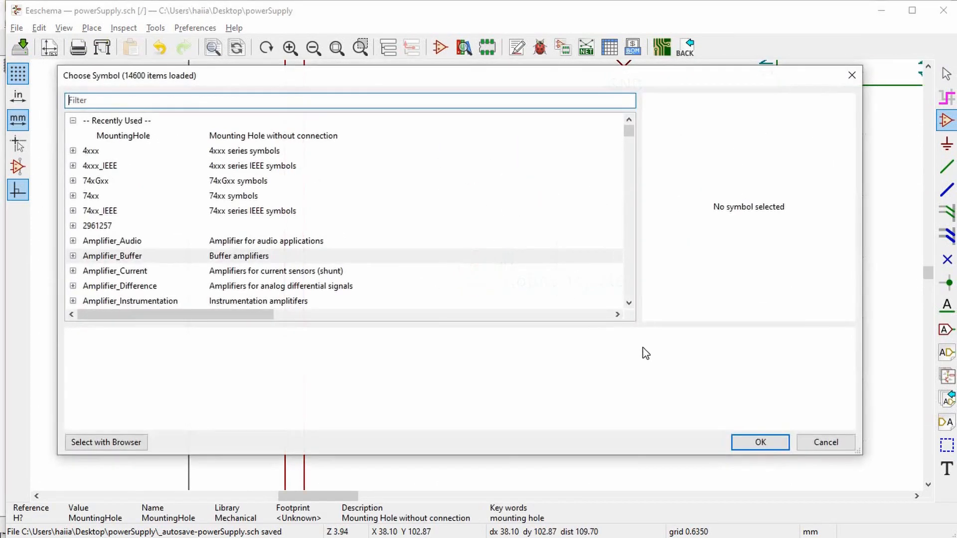
click(826, 442)
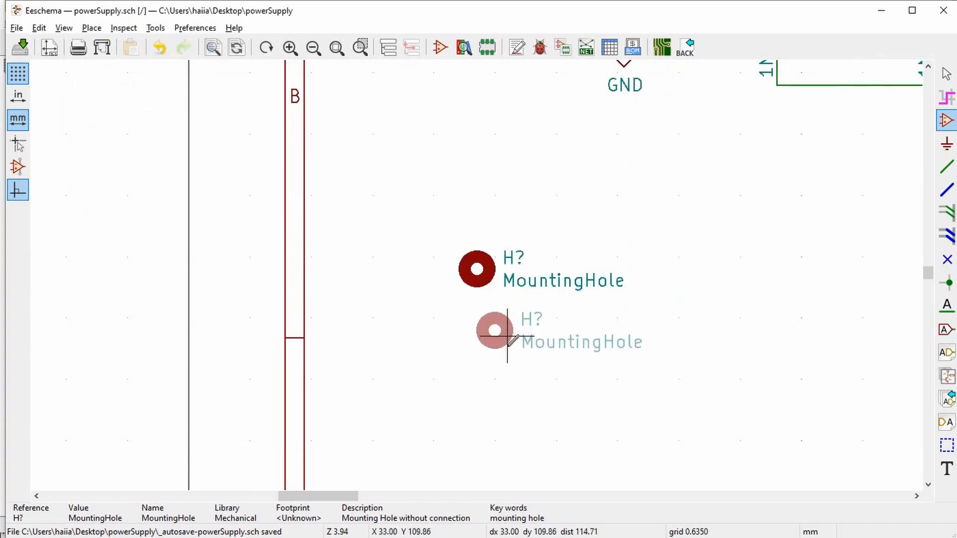
Step: Place three more MountingHole symbols in a column below the first one
click(489, 336)
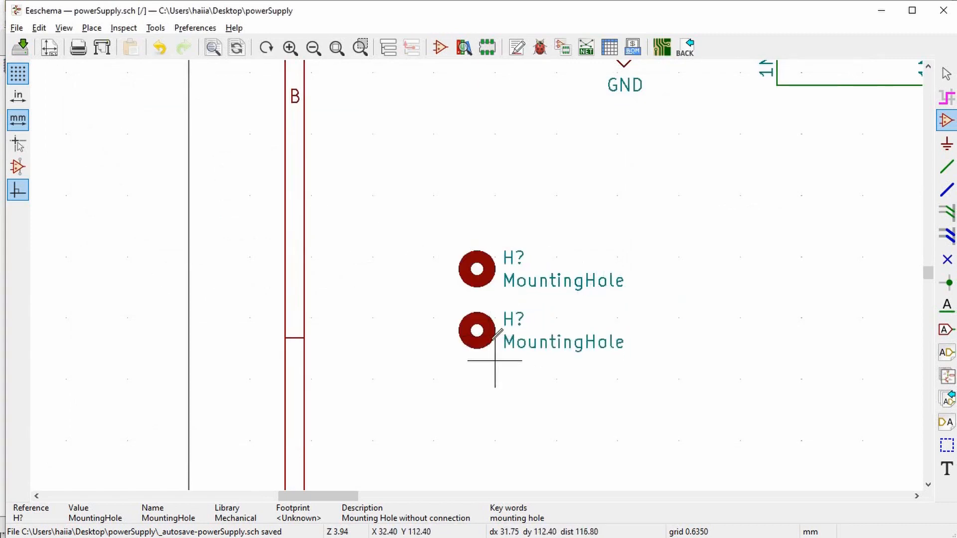
click(489, 398)
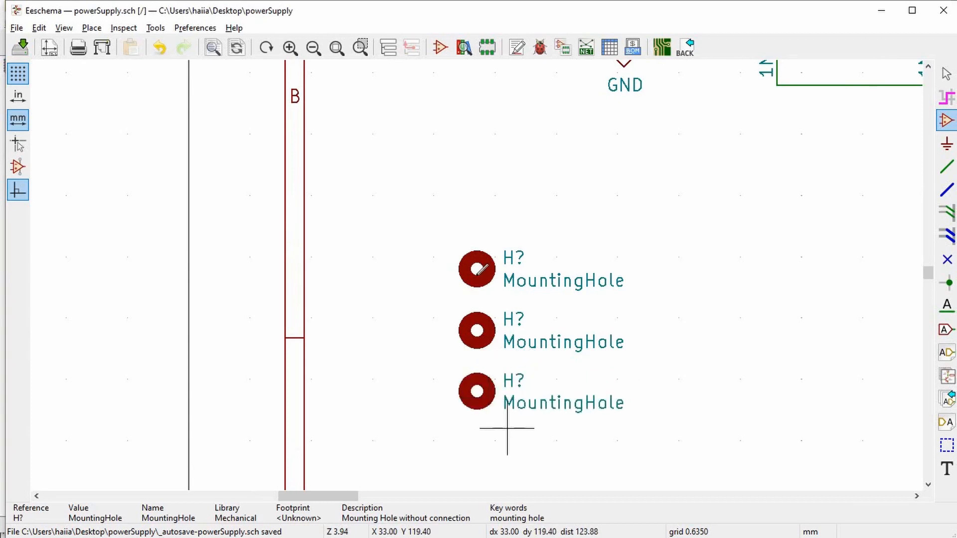
scroll(506, 434, down, 1)
click(463, 251)
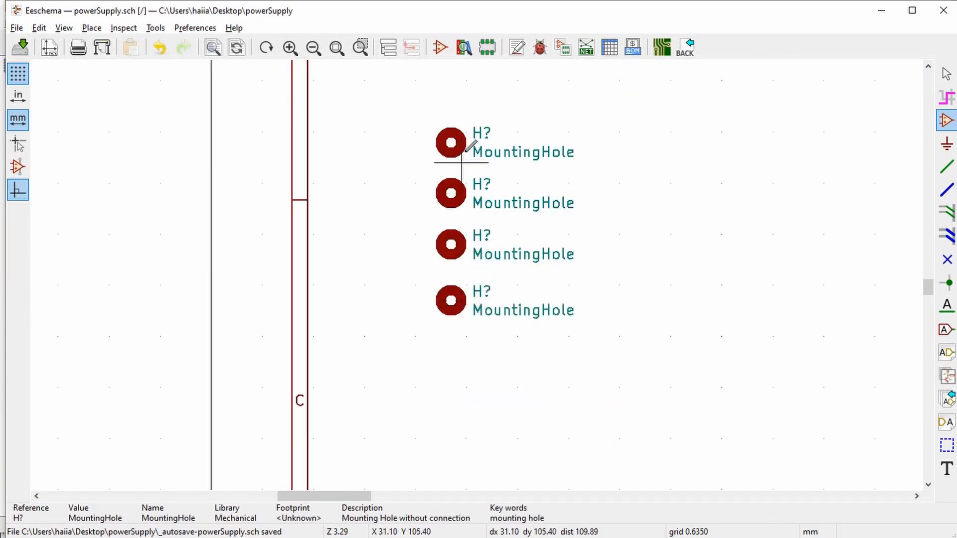
Step: Annotate the schematic with existing annotations kept, and filter the available footprints for mounting hole H1 by "hole"
click(566, 49)
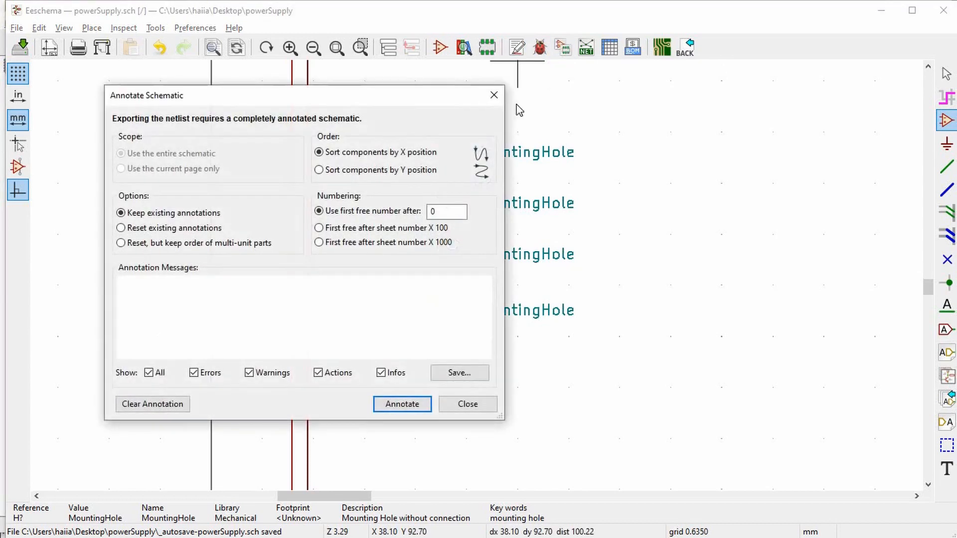
click(402, 405)
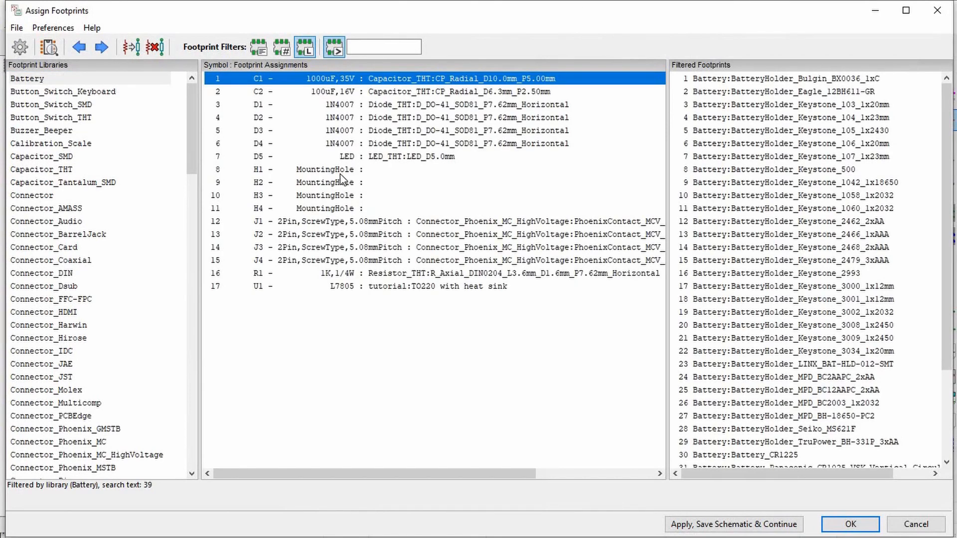
click(342, 172)
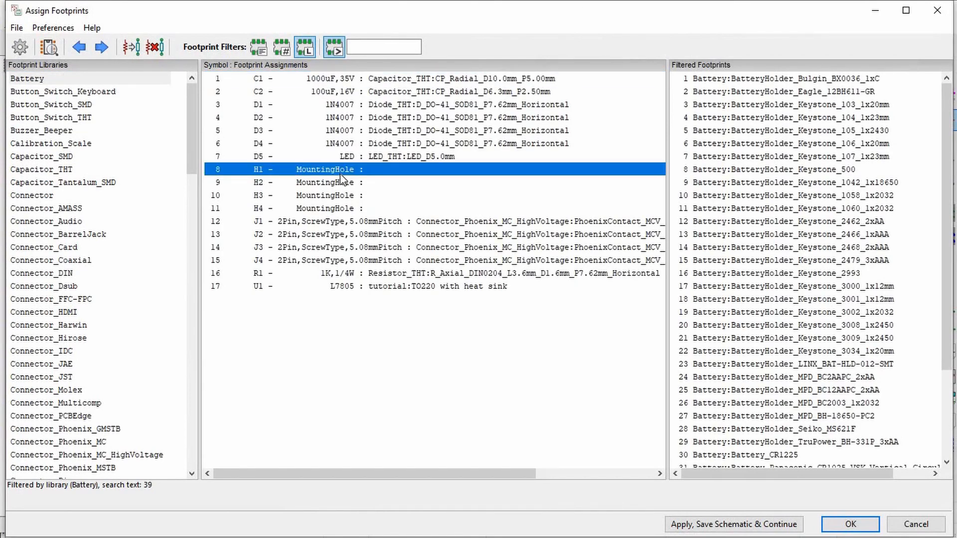
click(364, 43)
text(mo)
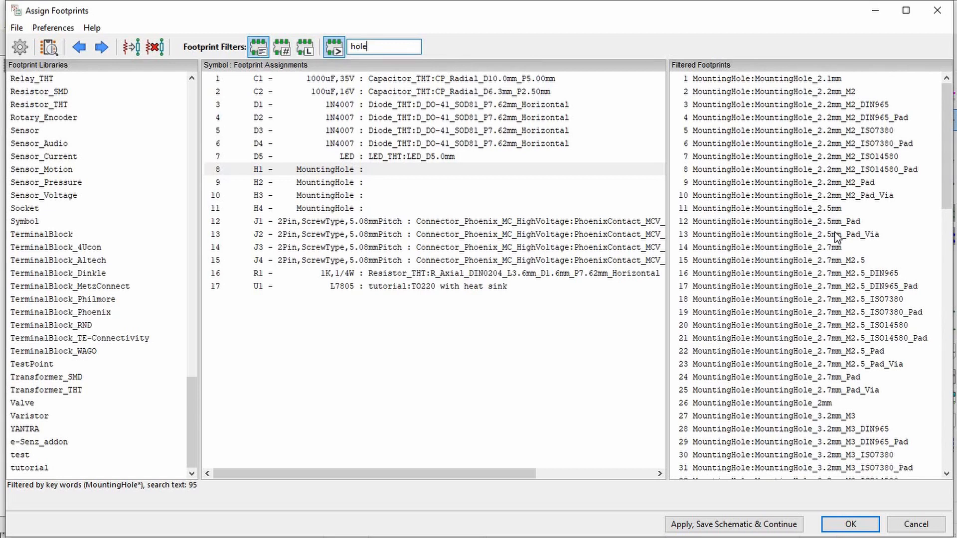
scroll(836, 236, down, 2)
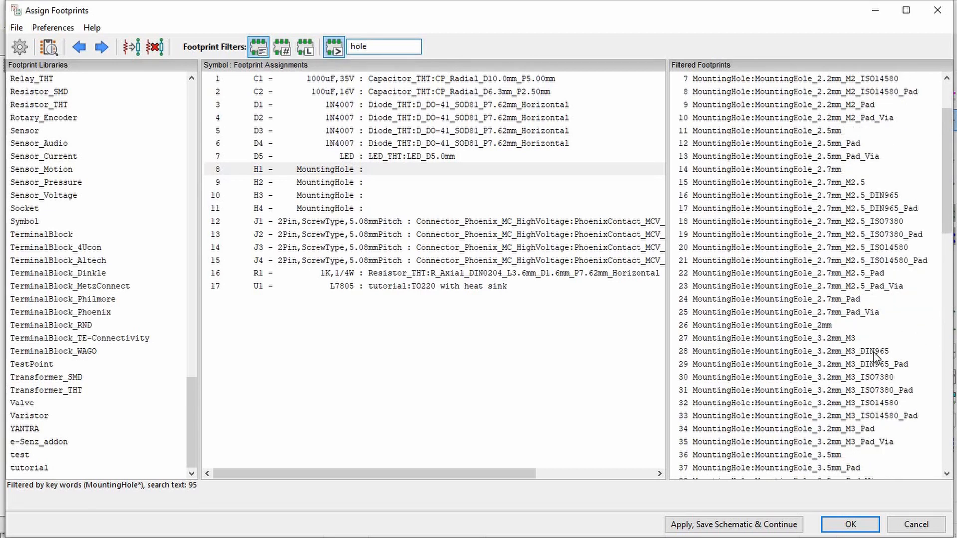
click(825, 456)
click(850, 524)
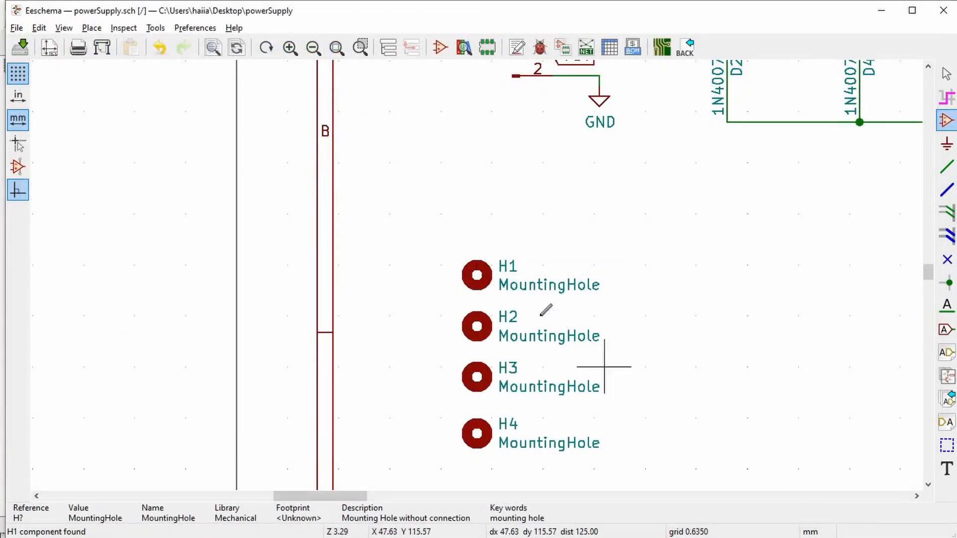
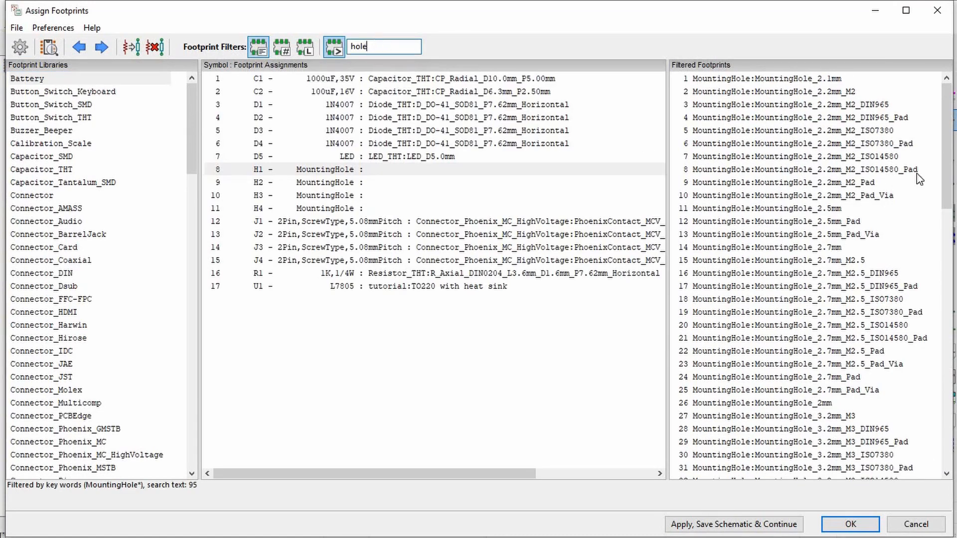
Step: Assign the MountingHole_3.5mm footprint to H1, H2, H3 and H4 and accept the footprint assignments
scroll(882, 182, down, 5)
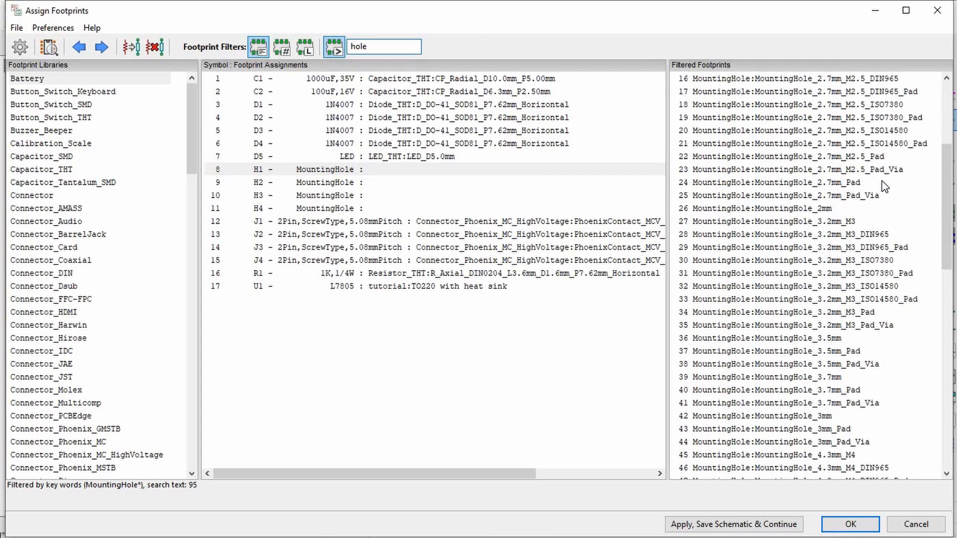
double_click(835, 339)
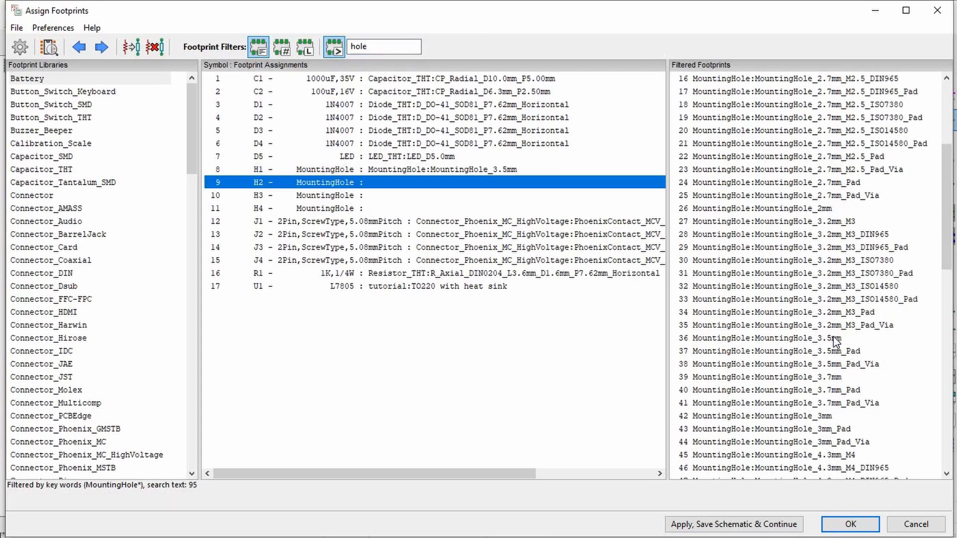
double_click(835, 340)
double_click(835, 340)
double_click(835, 340)
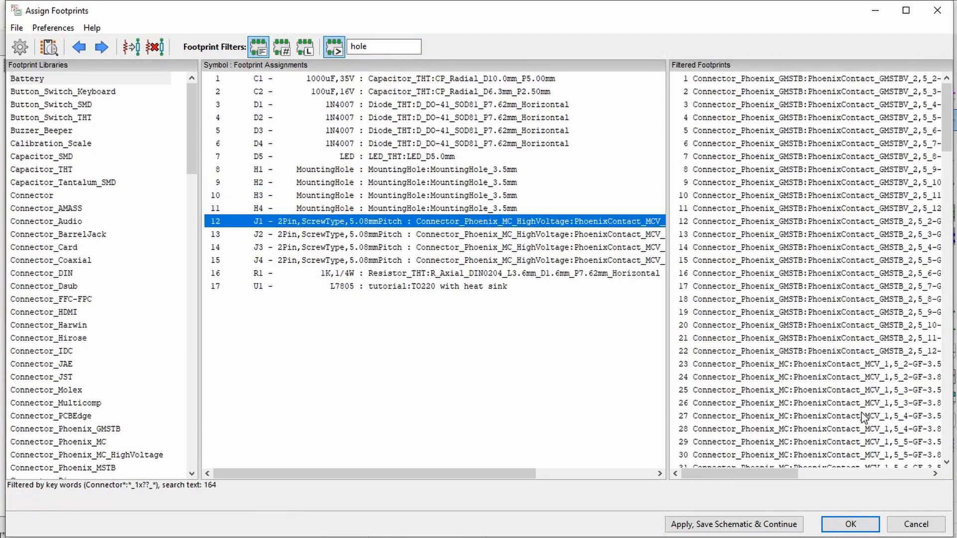
click(866, 524)
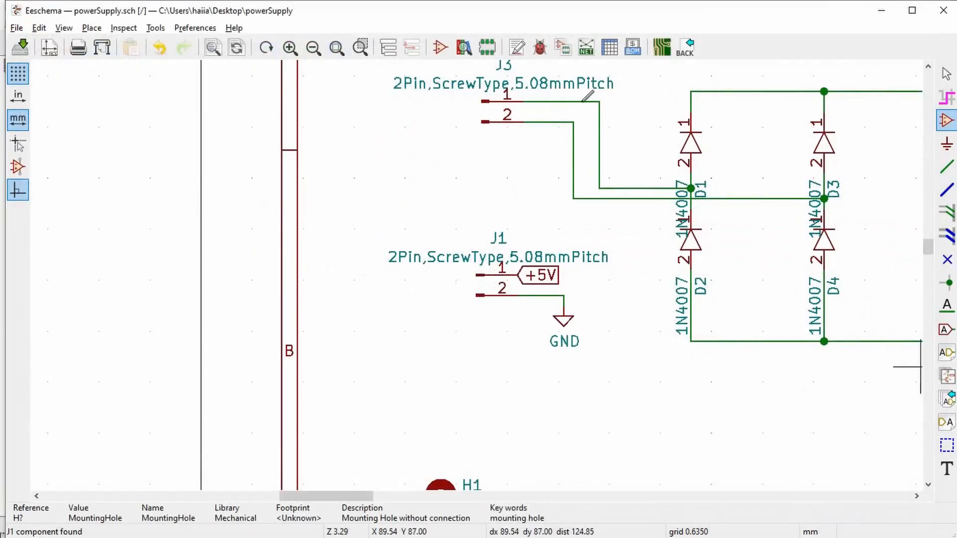
Step: Generate and save the Pcbnew netlist in the default format
click(586, 48)
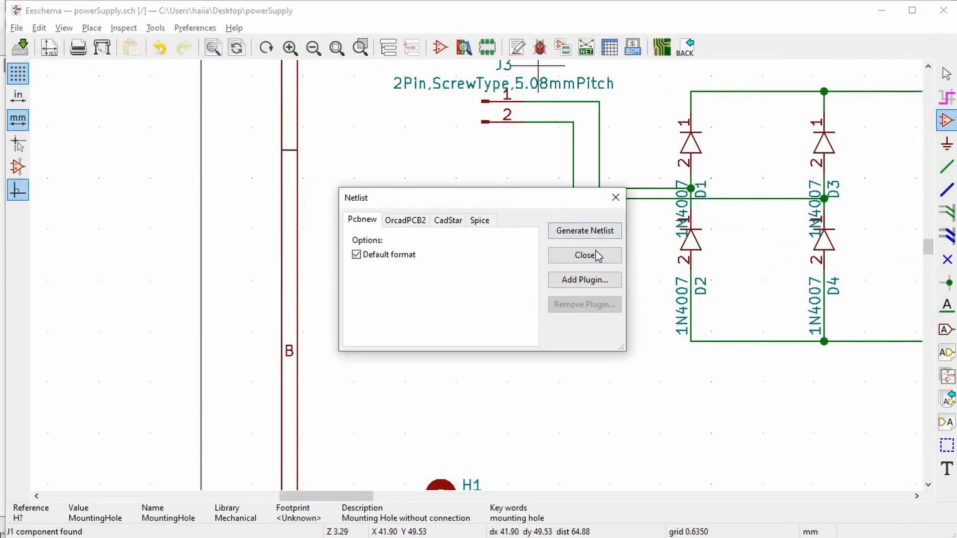
click(584, 231)
click(499, 336)
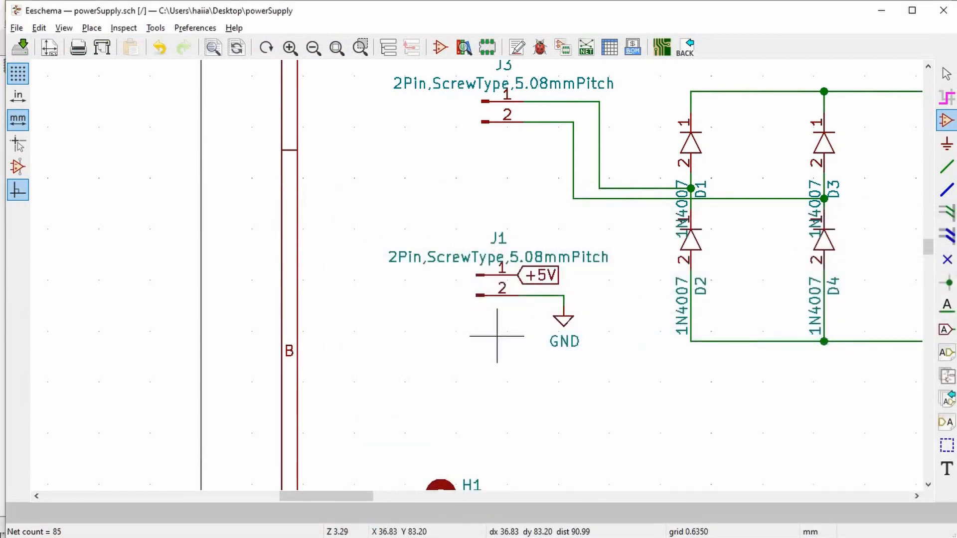
click(496, 335)
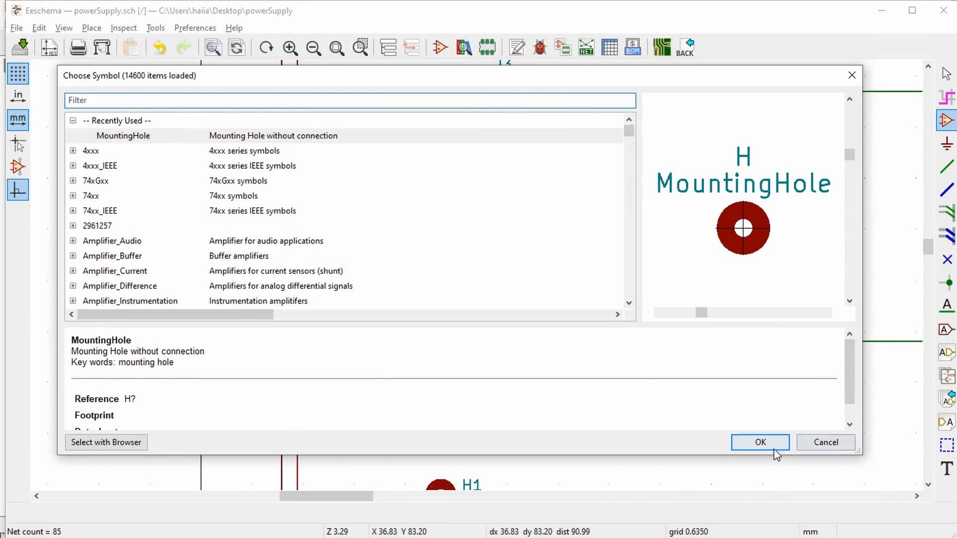
key(Escape)
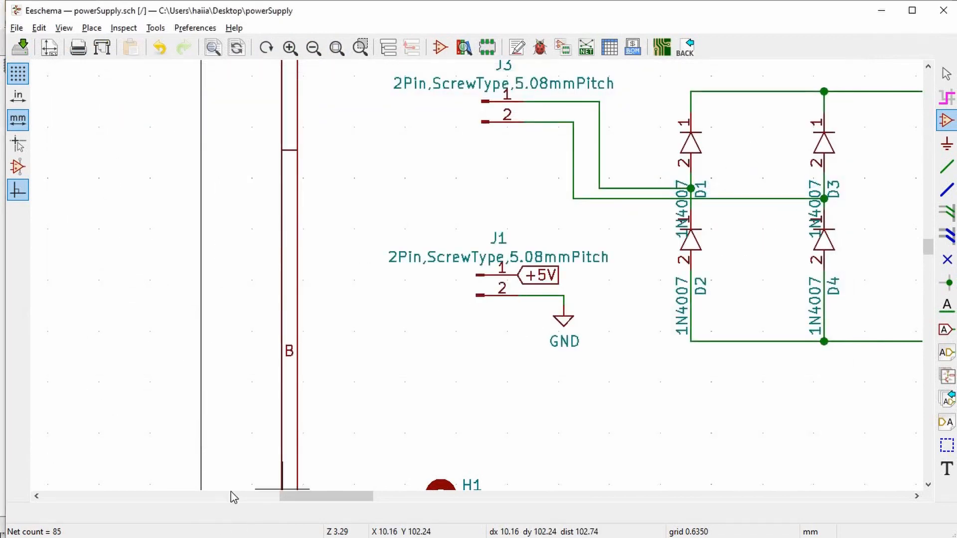
Step: Switch to the Pcbnew board, update the PCB from the schematic, and place the four new mounting holes beside connector J3
click(882, 15)
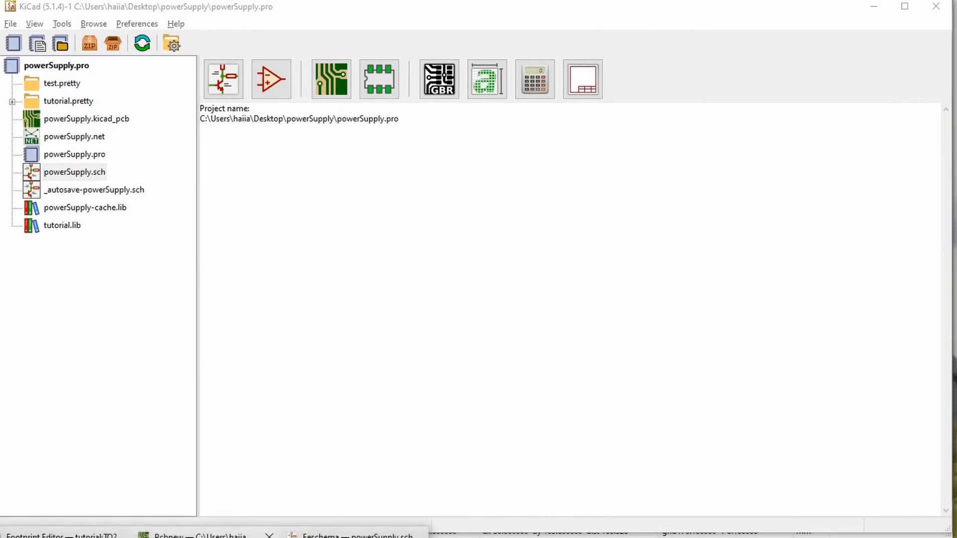
click(194, 535)
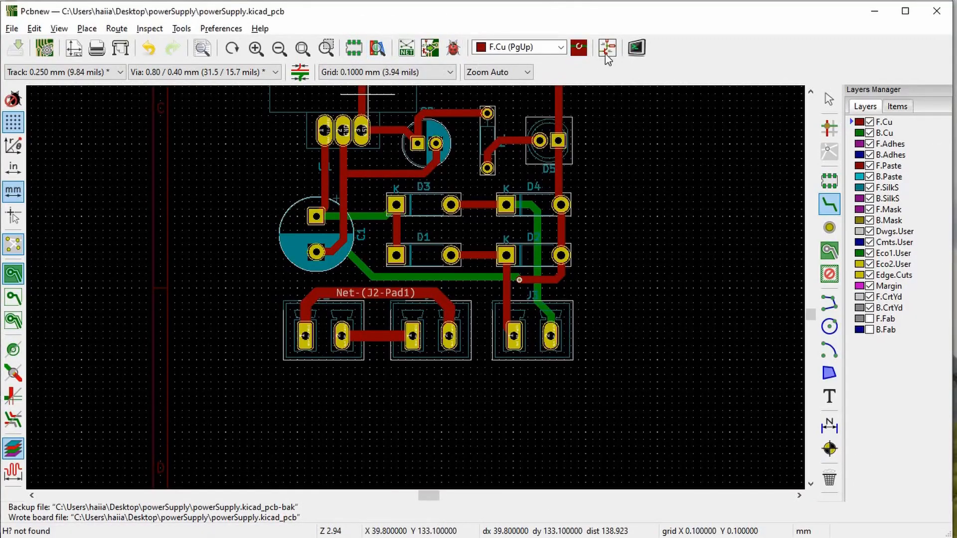
click(430, 48)
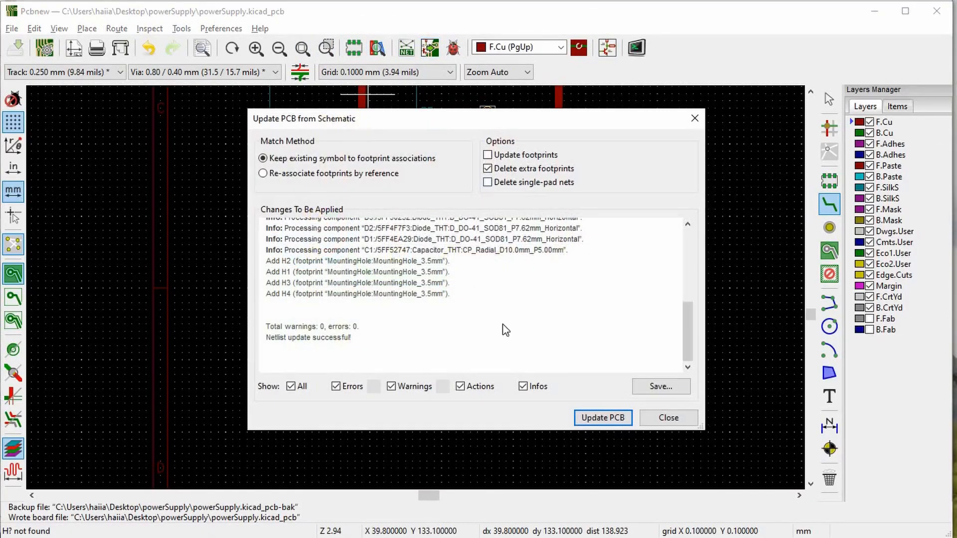
click(598, 414)
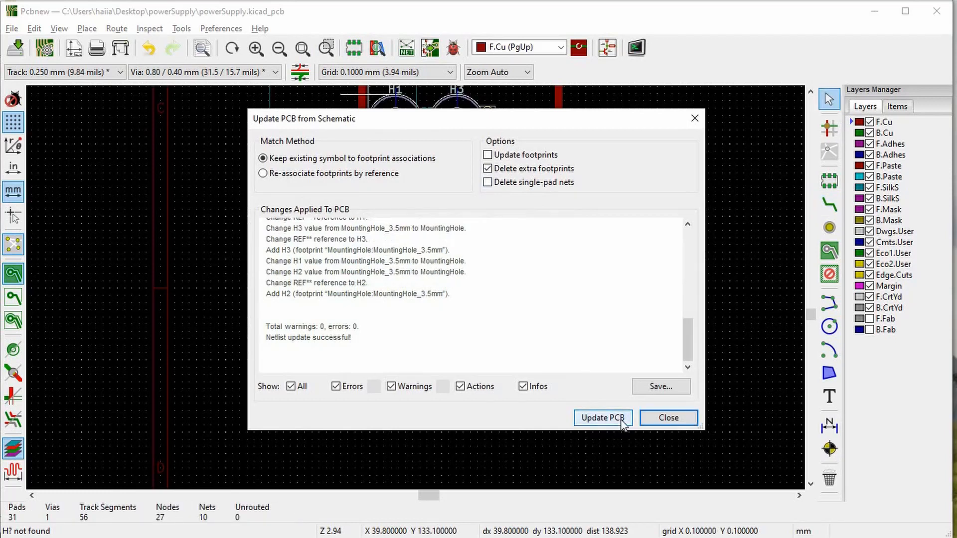
click(668, 417)
click(663, 282)
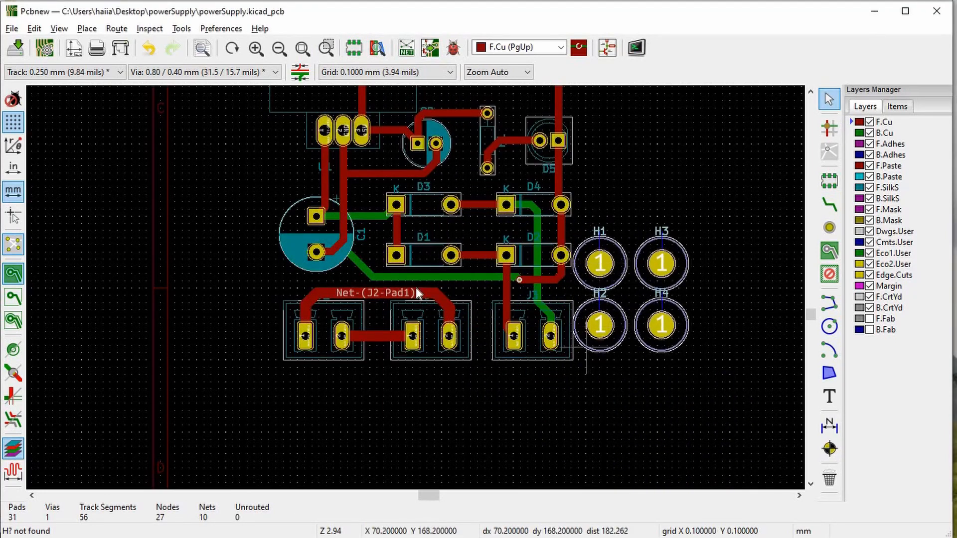
Step: Move mounting hole H2 to X 20 mm, Y 166 mm, left of the board's lower-left connector
scroll(436, 321, up, 1)
scroll(416, 289, down, 1)
scroll(416, 289, down, 1)
scroll(391, 259, up, 1)
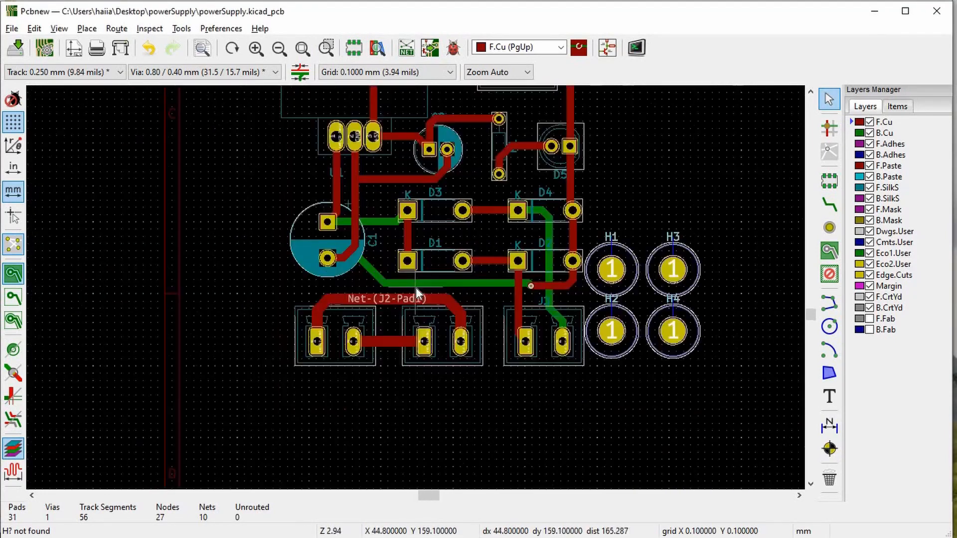
click(611, 332)
key(m)
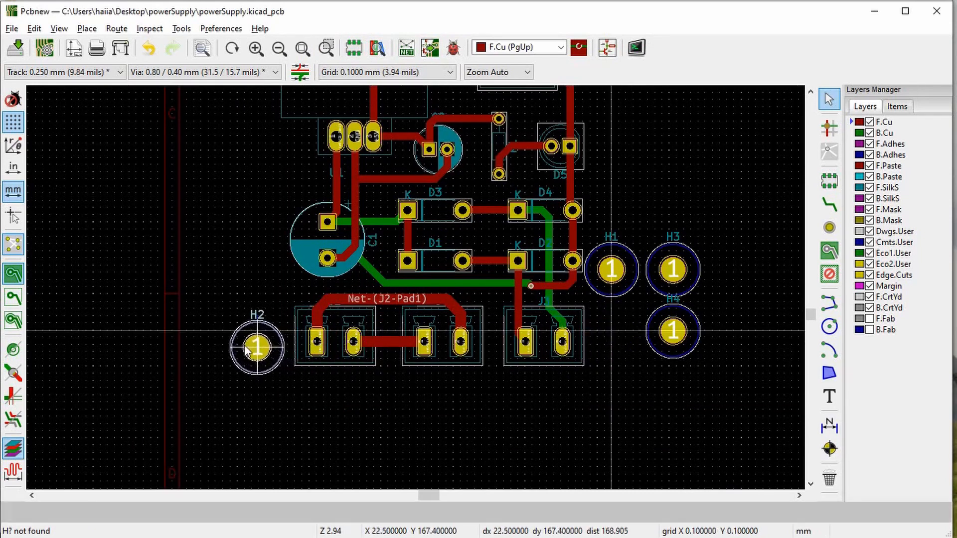
scroll(240, 347, up, 1)
scroll(416, 291, up, 1)
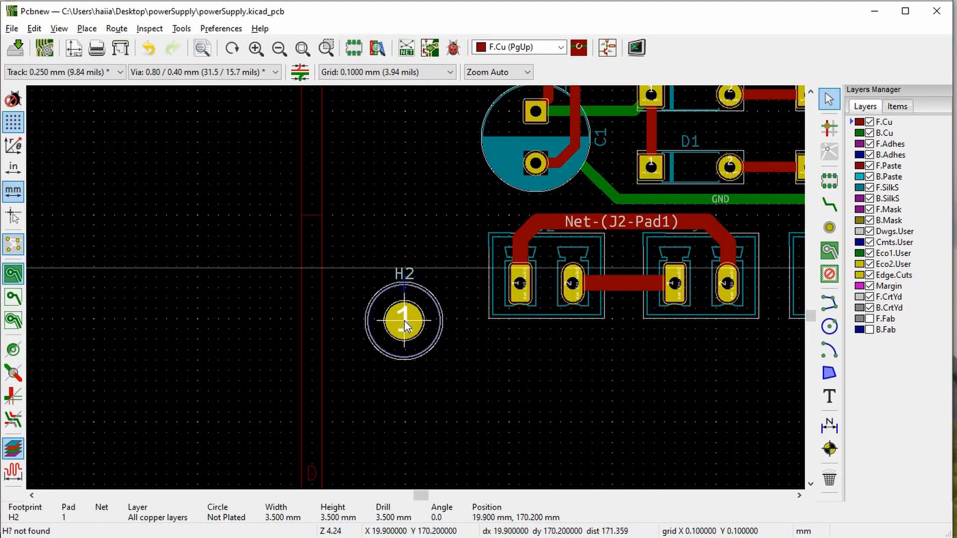
click(405, 321)
scroll(415, 289, down, 5)
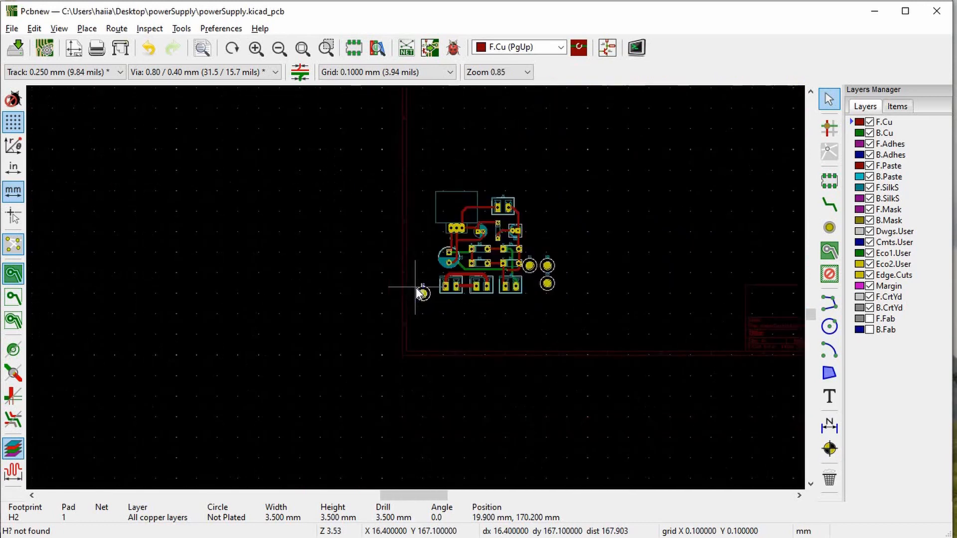
scroll(419, 293, up, 6)
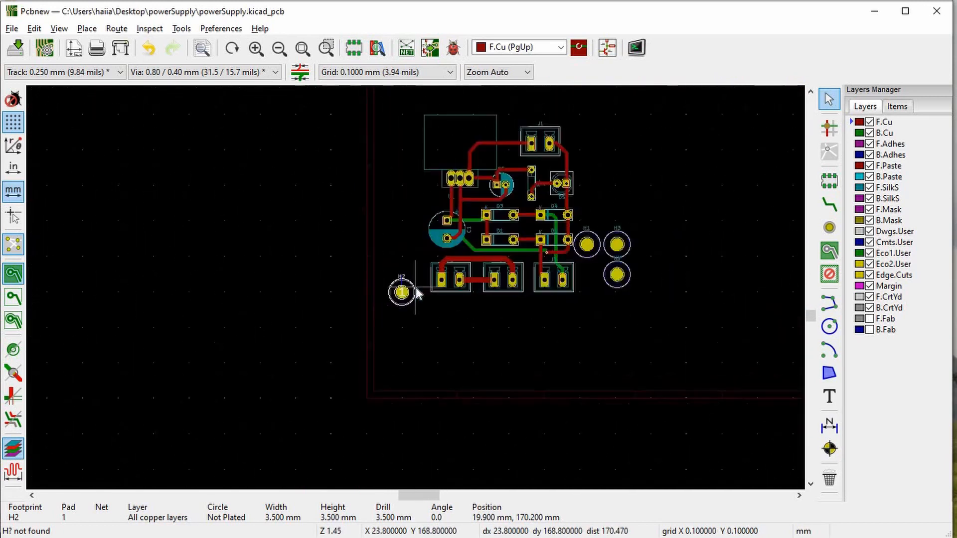
key(m)
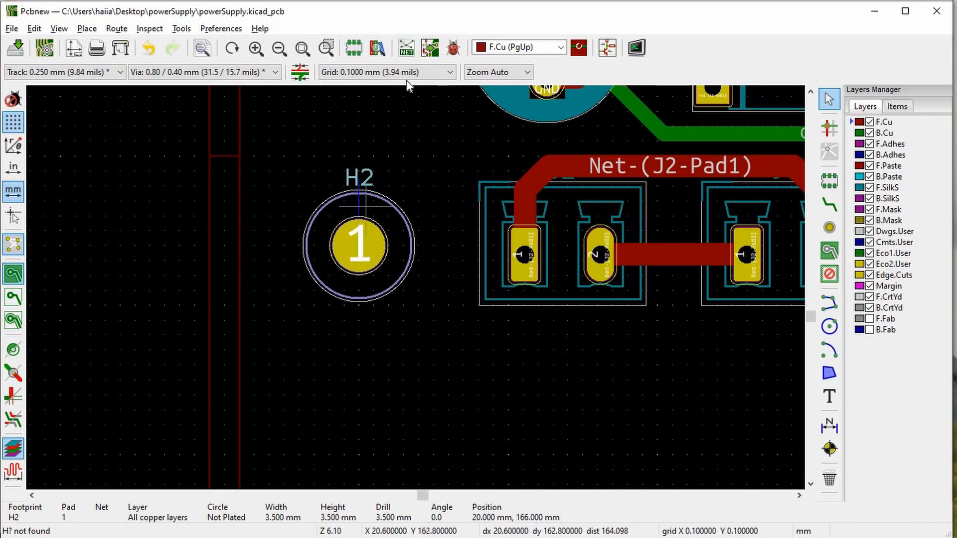
Step: Set the board grid to 1.0000 mm and snap mounting hole H2 to it
click(389, 72)
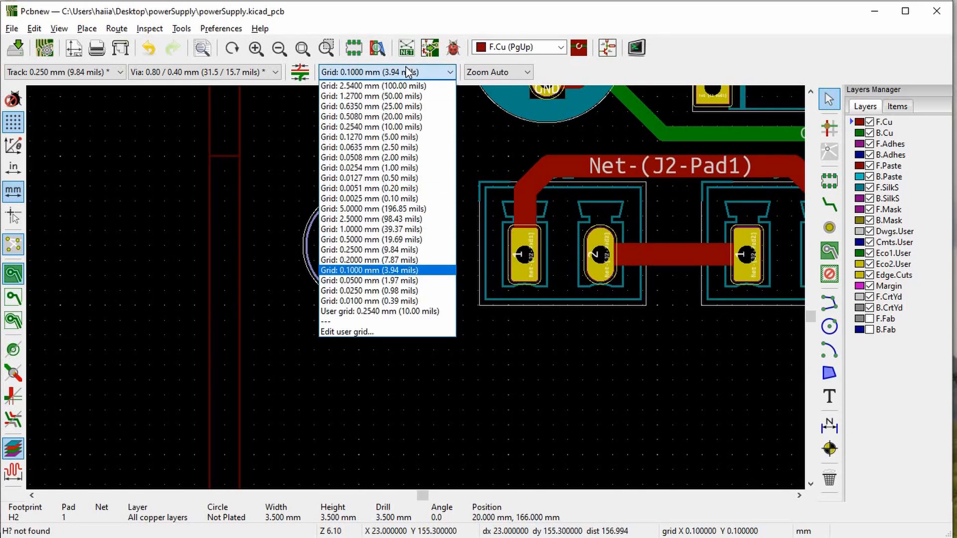
click(373, 229)
click(359, 244)
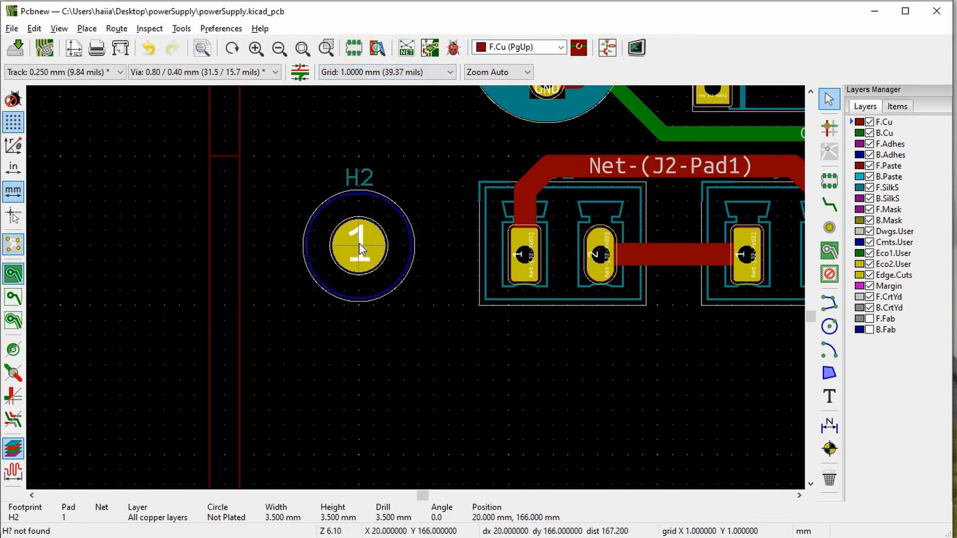
mouse_move(359, 246)
mouse_down()
mouse_move(373, 263)
mouse_move(364, 248)
mouse_up()
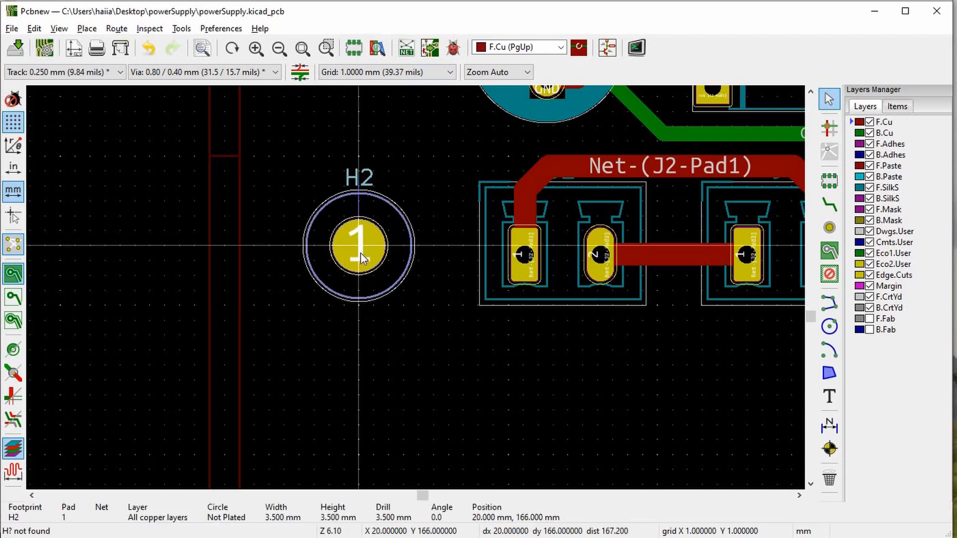
Step: Move mounting hole H4 to X 75 mm, Y 166 mm, right of connector J3 and level with H2
scroll(364, 248, down, 5)
scroll(415, 287, up, 1)
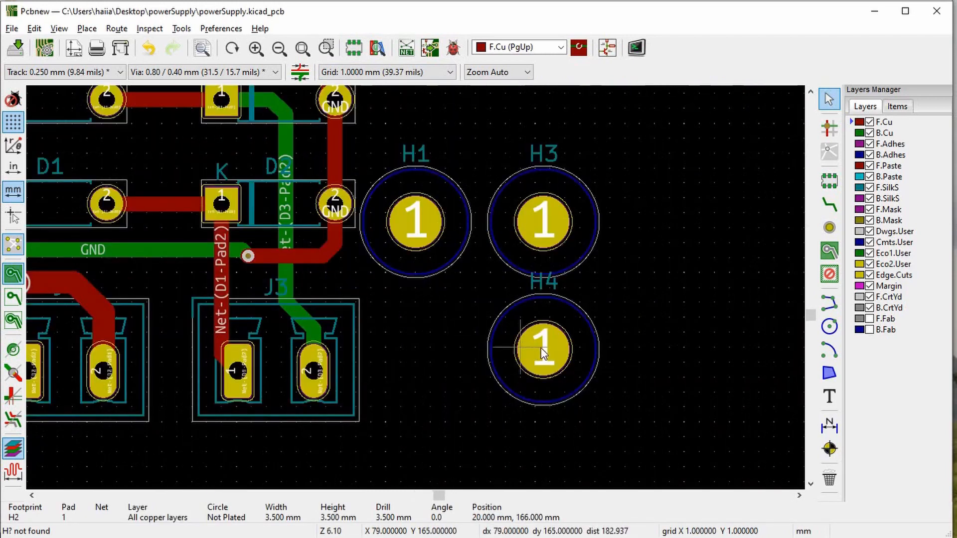
drag(537, 353, 454, 366)
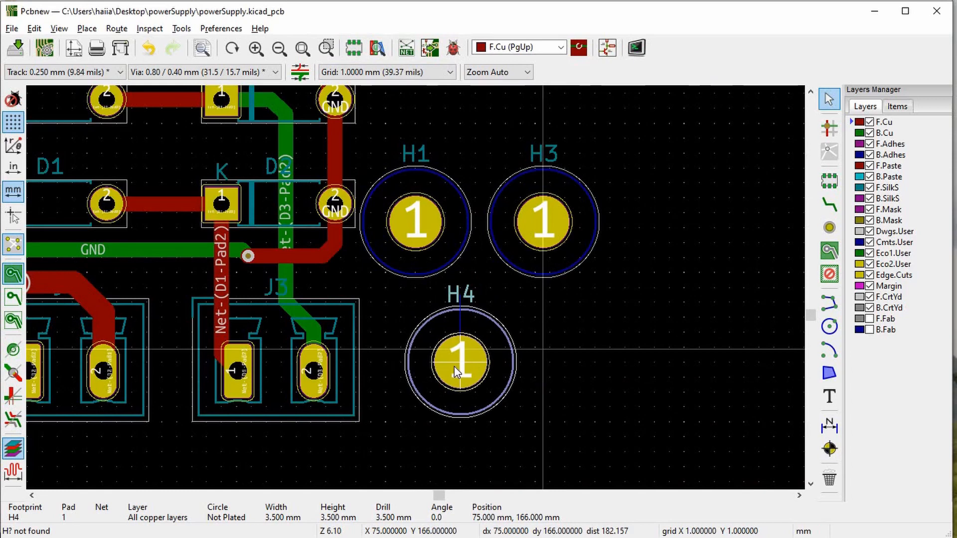
Step: Move mounting hole H1 to X 20 mm, Y 124 mm, left of the heat sink outline and directly above H2
scroll(414, 287, down, 5)
scroll(418, 293, up, 2)
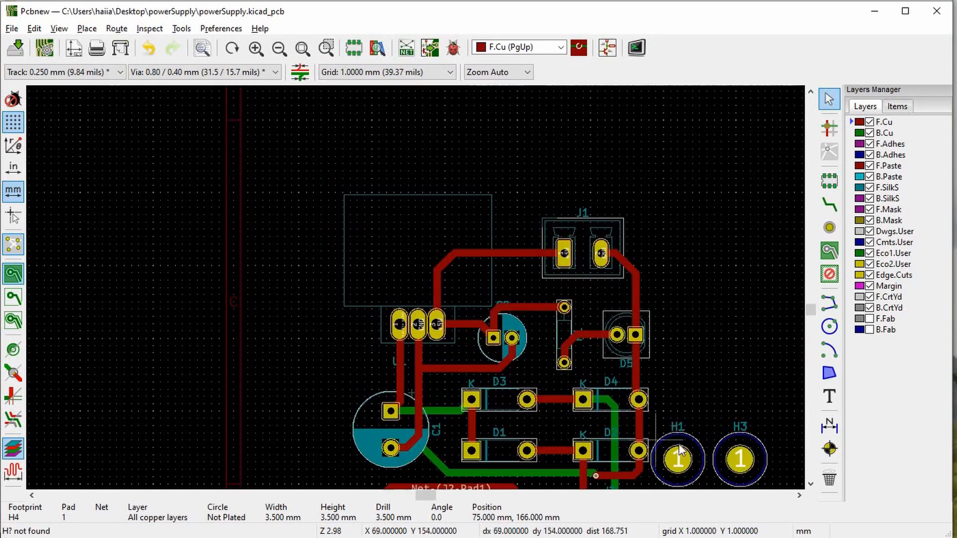
drag(684, 461, 310, 214)
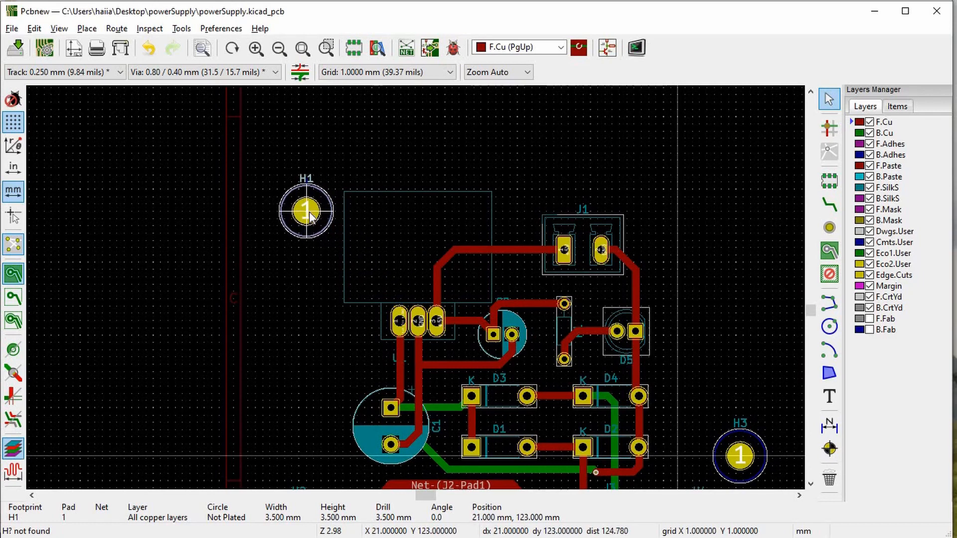
scroll(327, 297, down, 3)
scroll(416, 288, up, 3)
scroll(432, 226, down, 3)
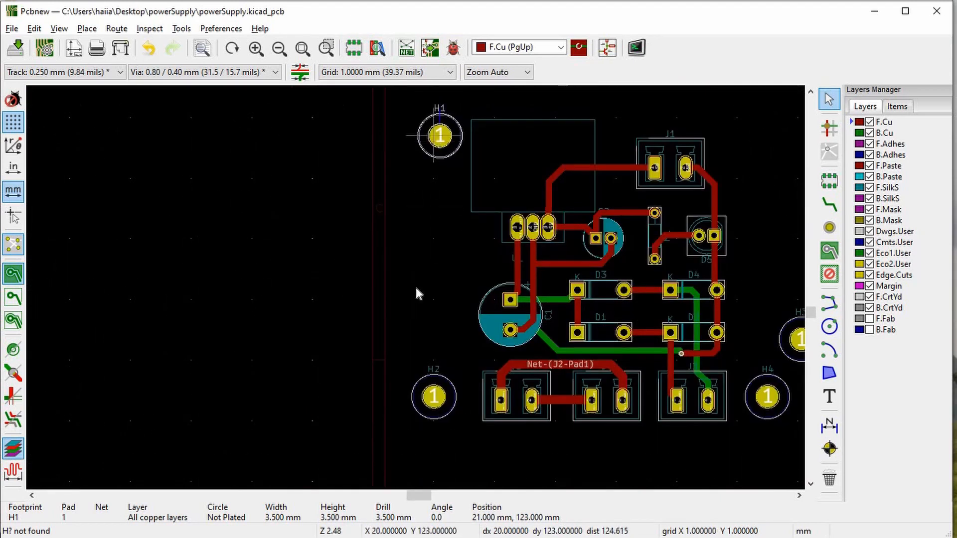
scroll(417, 292, up, 3)
drag(431, 293, 417, 300)
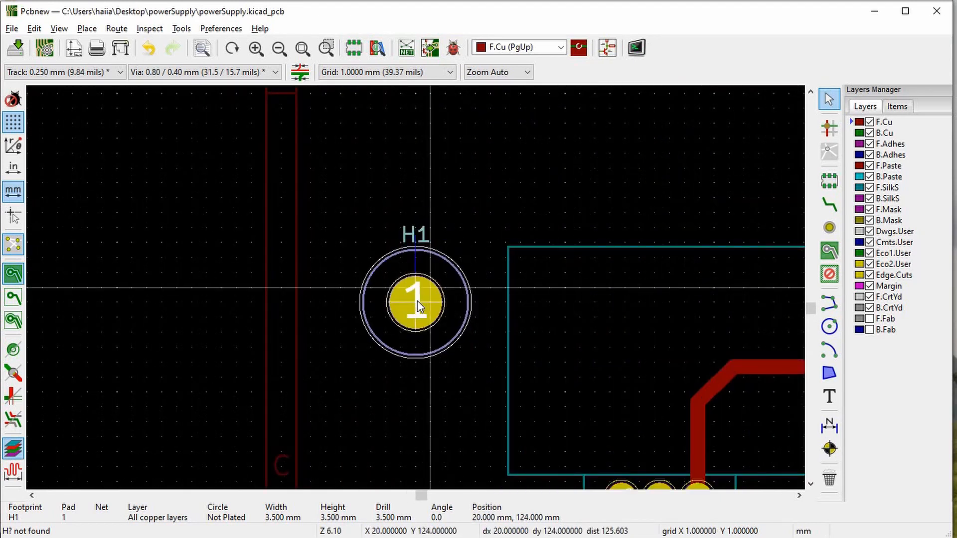
scroll(416, 289, down, 5)
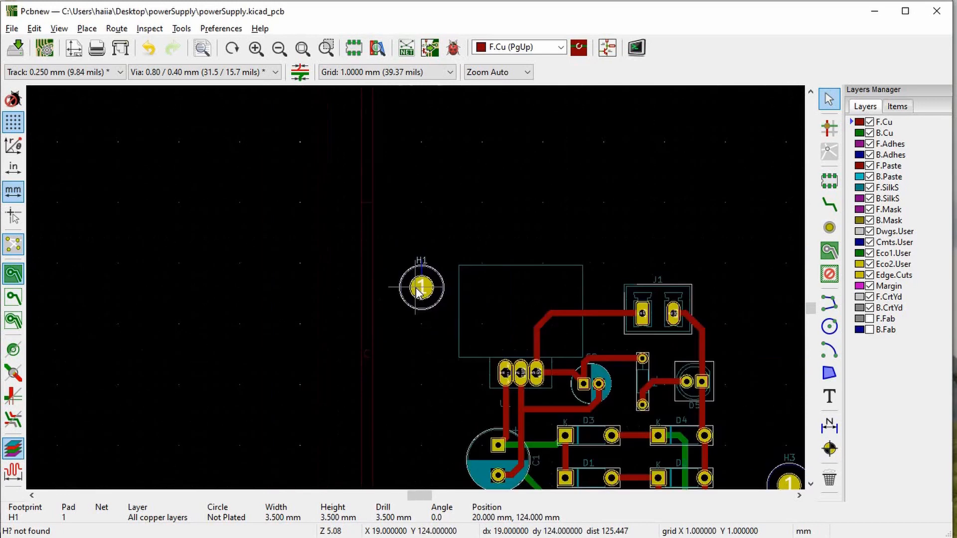
key(m)
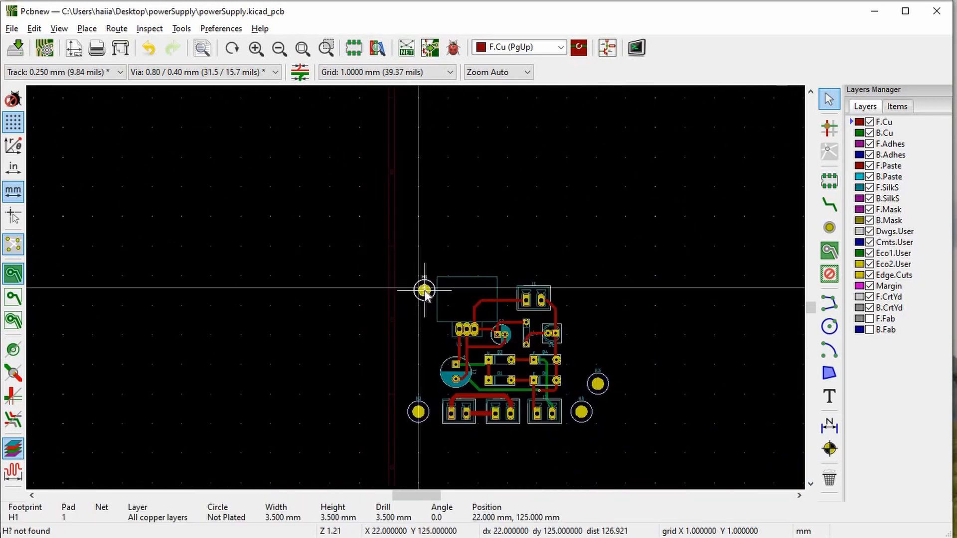
key(Escape)
Step: Move mounting hole H3 to X 74 mm, Y 124 mm, right of connector J1 and level with H1
scroll(611, 385, up, 1)
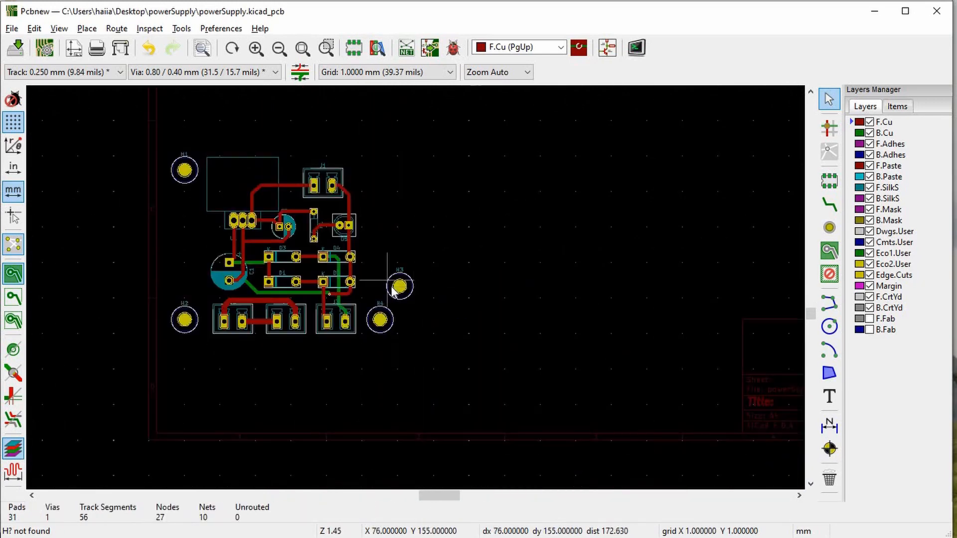
click(400, 295)
key(m)
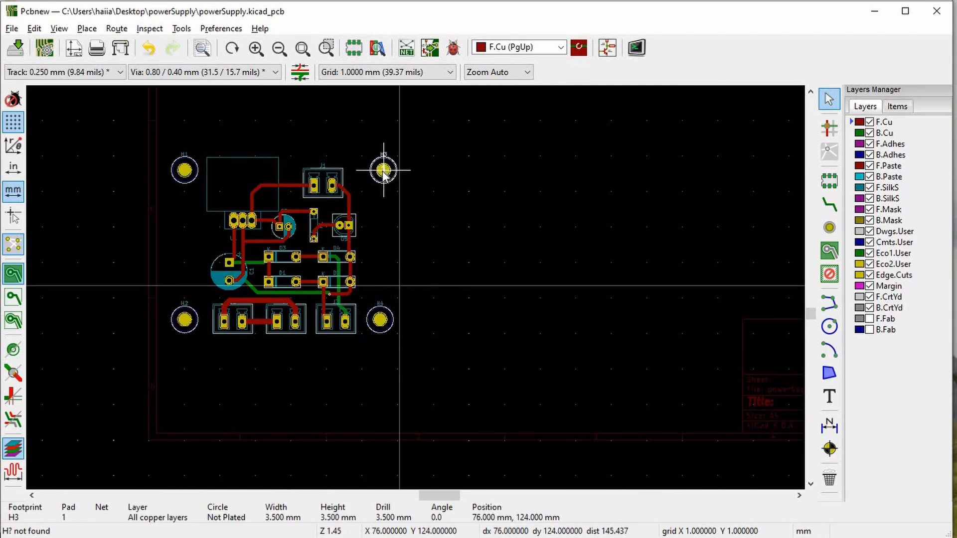
click(377, 170)
Step: Check the pad positions of mounting holes H1 and H3 against each other
scroll(409, 278, up, 5)
scroll(418, 293, down, 1)
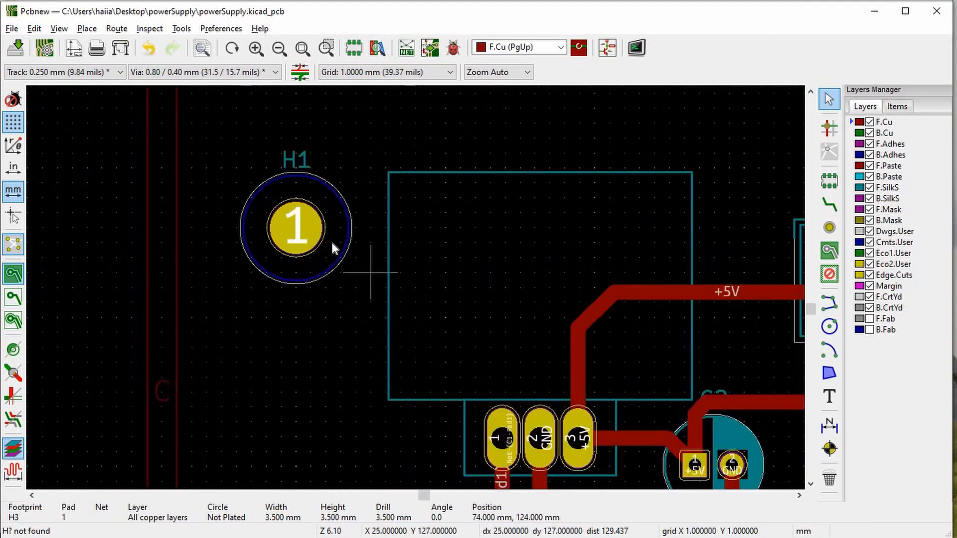
double_click(314, 233)
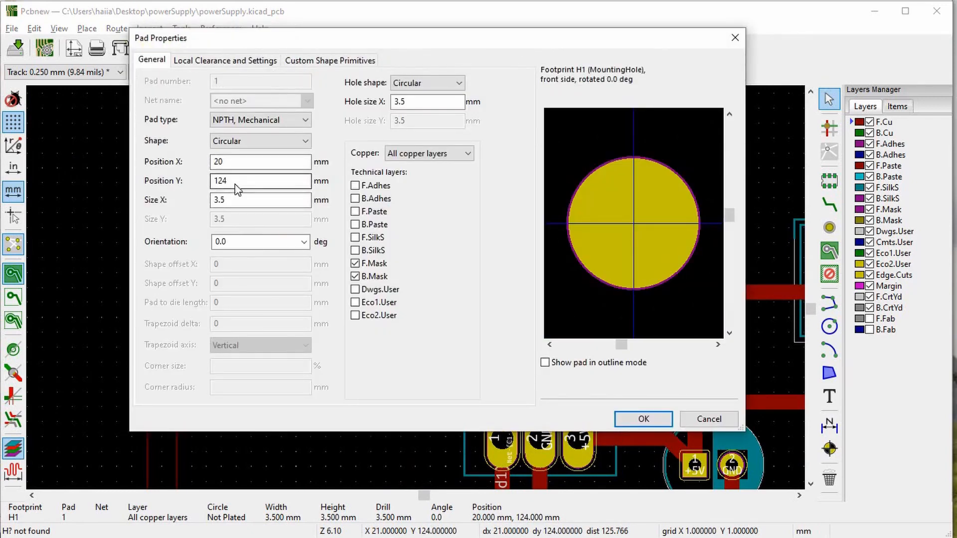
key(Return)
scroll(424, 299, down, 4)
double_click(736, 299)
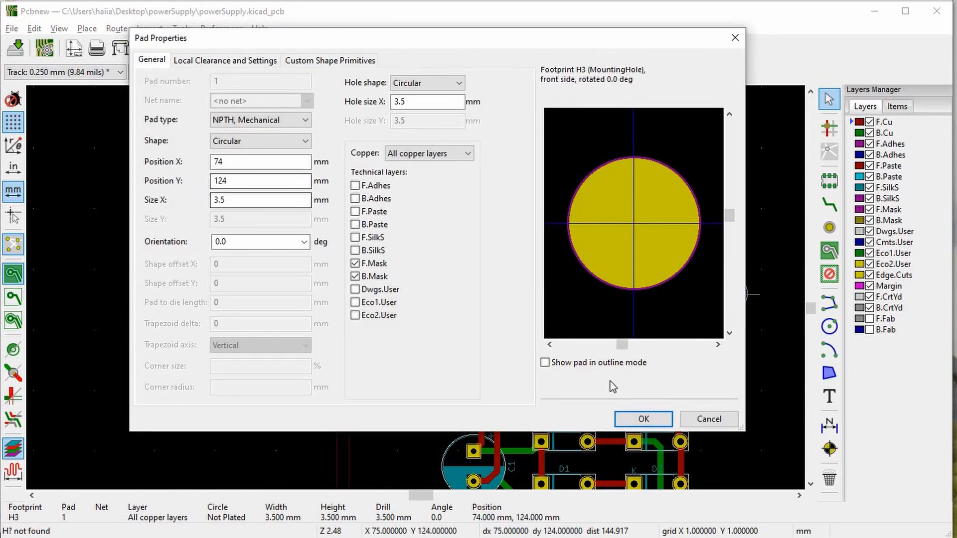
click(644, 419)
Step: Check the pad position of mounting hole H2 and compare it with H1 directly above it
scroll(413, 319, down, 1)
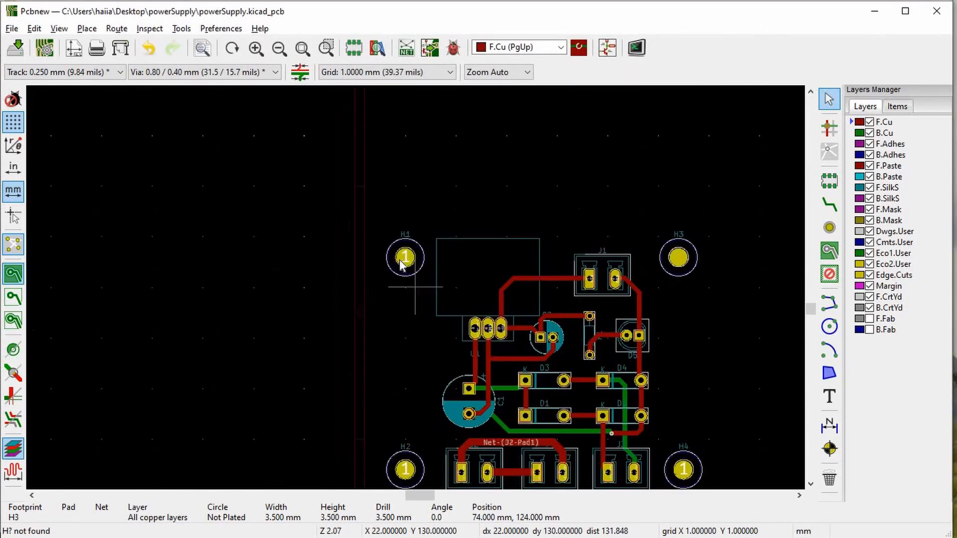
scroll(417, 292, down, 1)
double_click(439, 313)
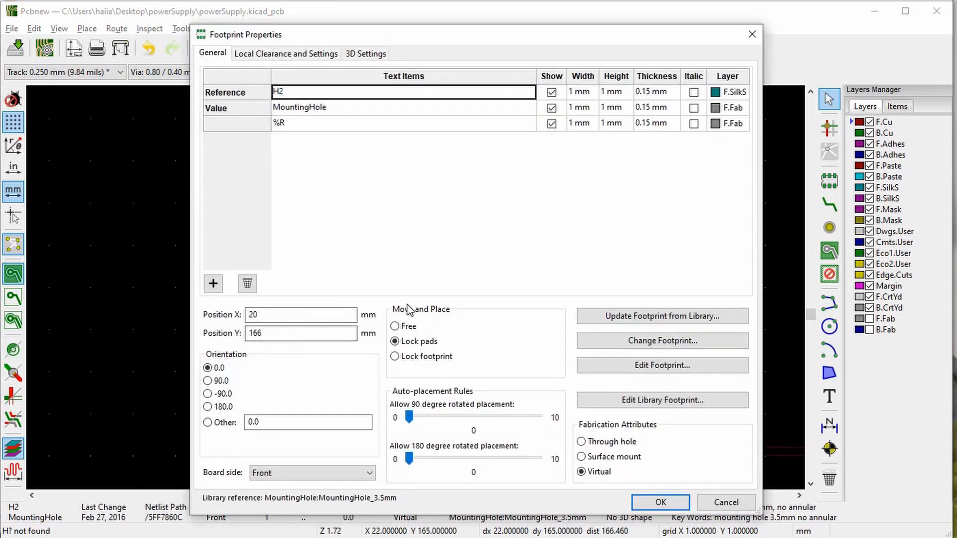
key(Escape)
double_click(428, 314)
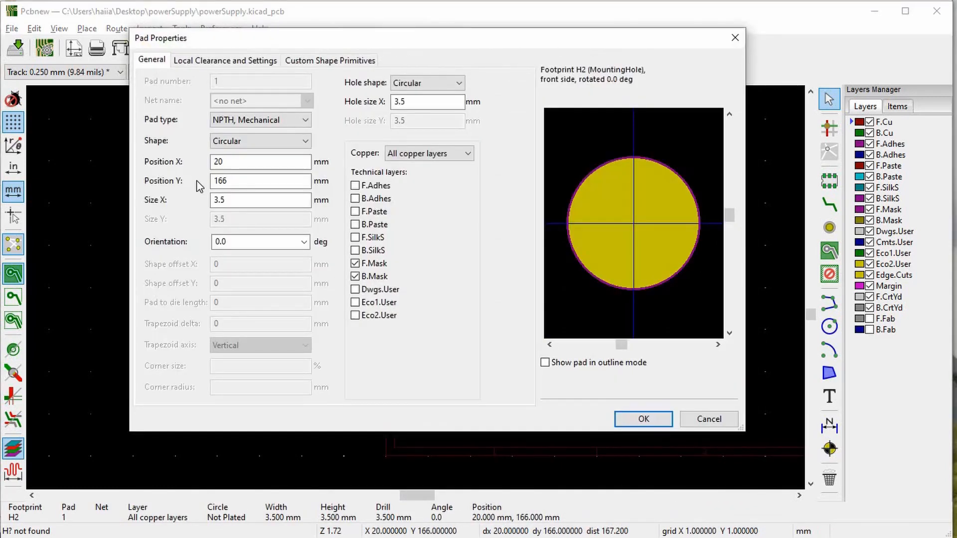
key(Escape)
click(429, 137)
double_click(433, 136)
key(Escape)
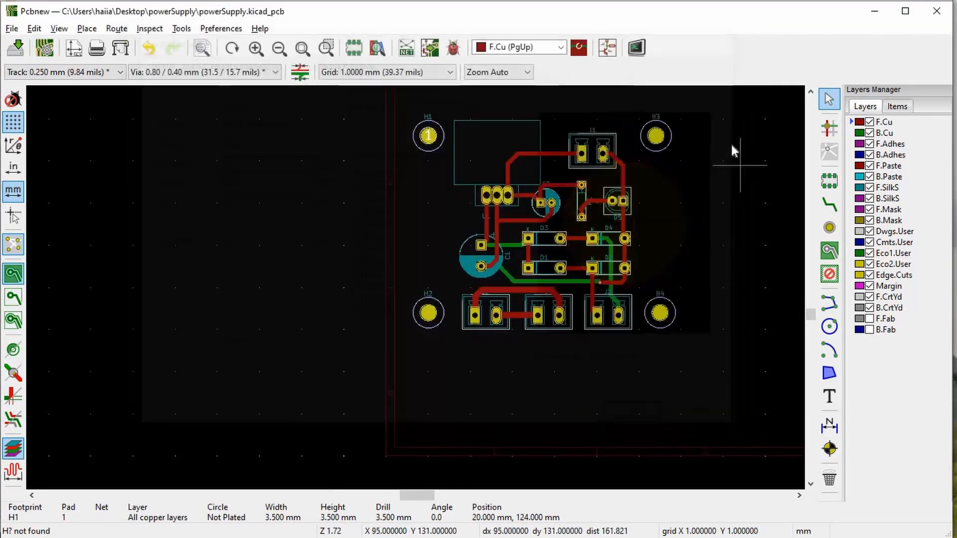
Step: Check the pad positions of mounting holes H3 and H4 for vertical alignment
double_click(655, 143)
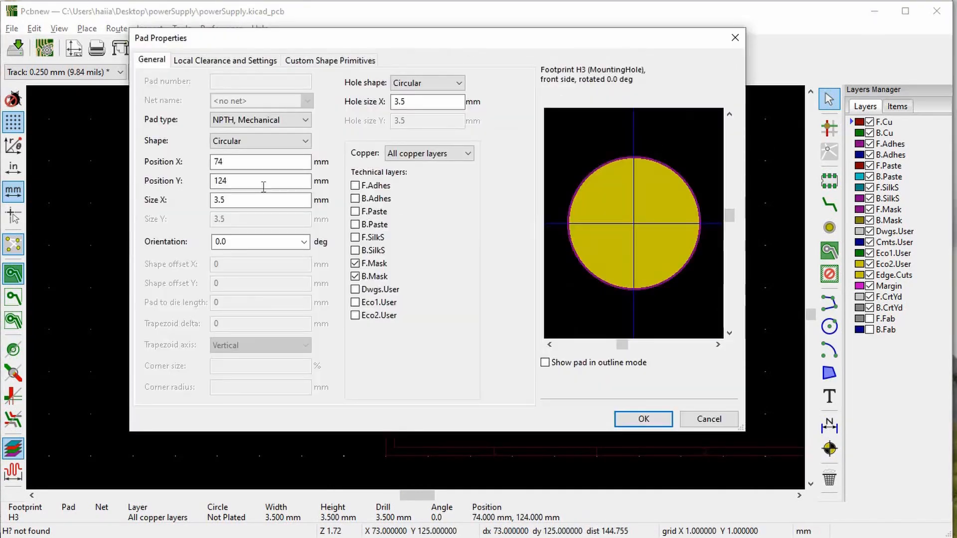
click(728, 419)
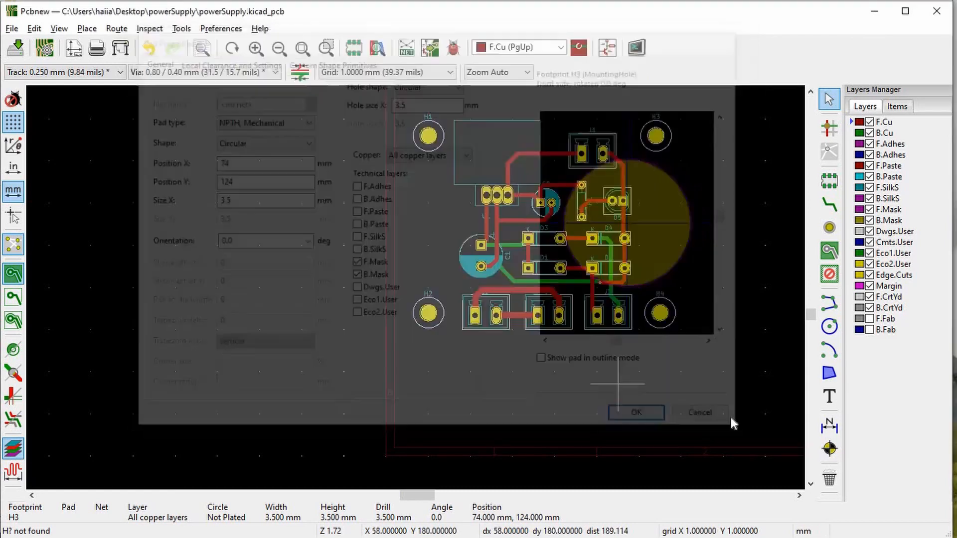
click(658, 315)
double_click(658, 315)
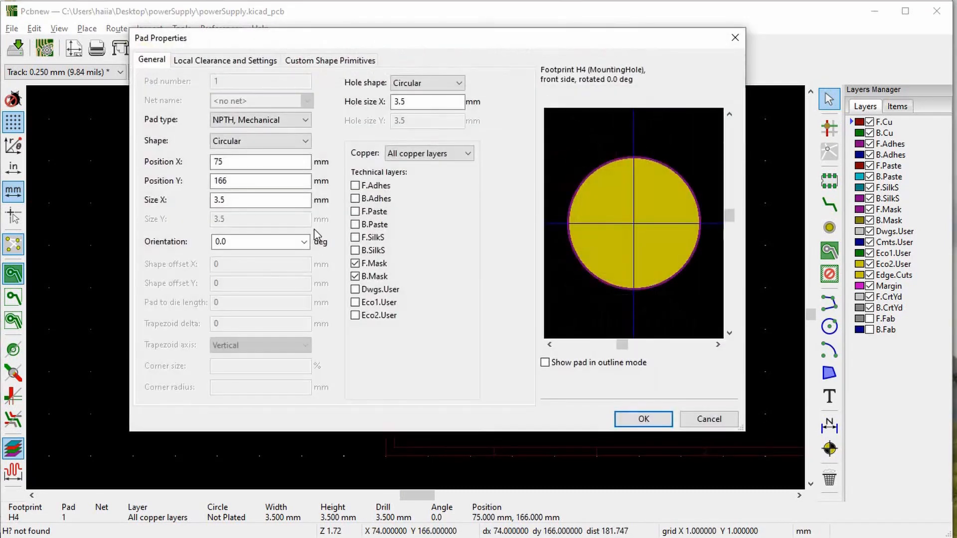
key(Escape)
Step: Try setting the X position of mounting hole H3's pad to 75 mm, and undo that change
double_click(657, 137)
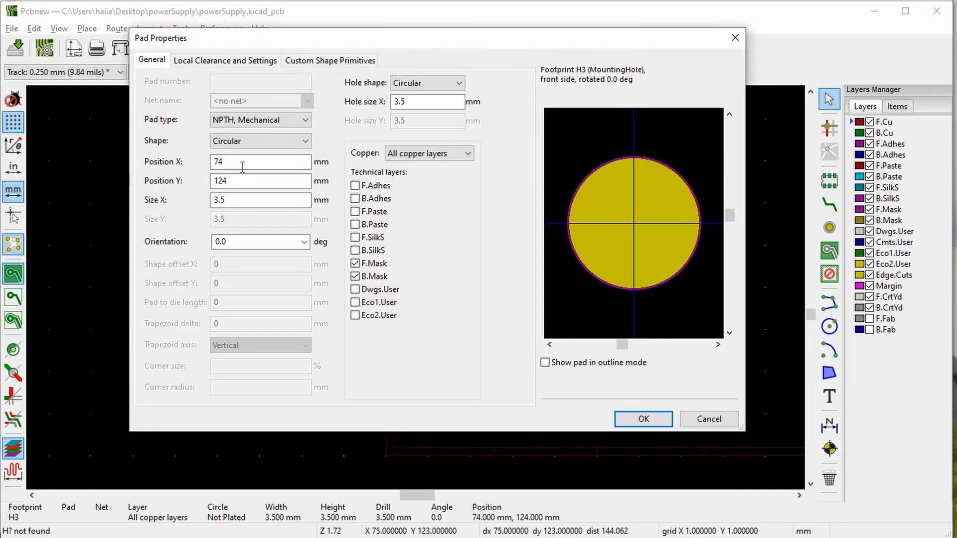
click(242, 167)
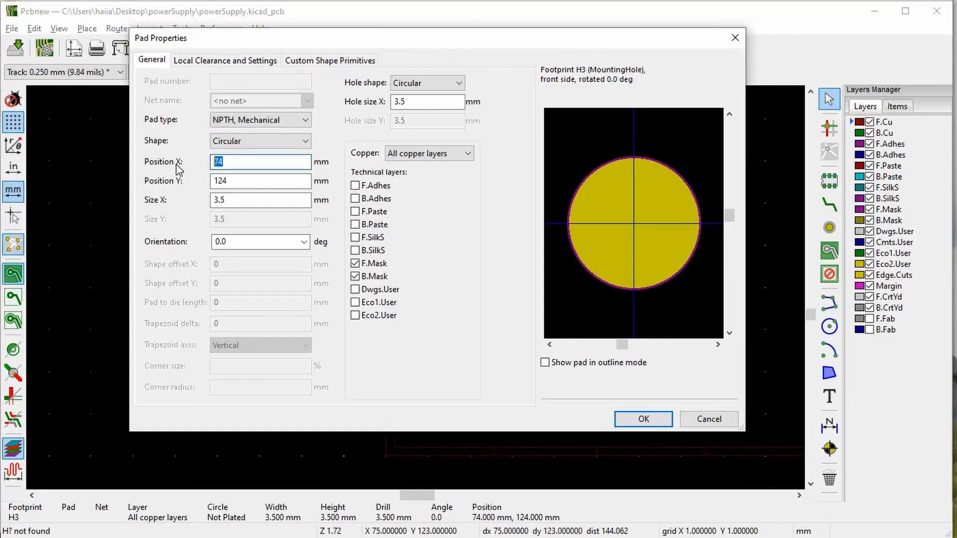
key(Return)
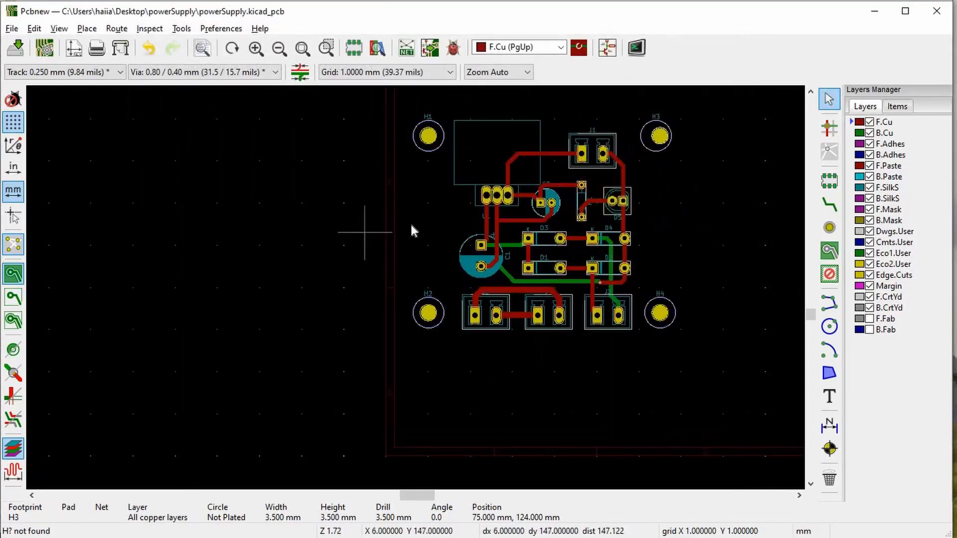
scroll(624, 148, up, 2)
scroll(416, 288, up, 3)
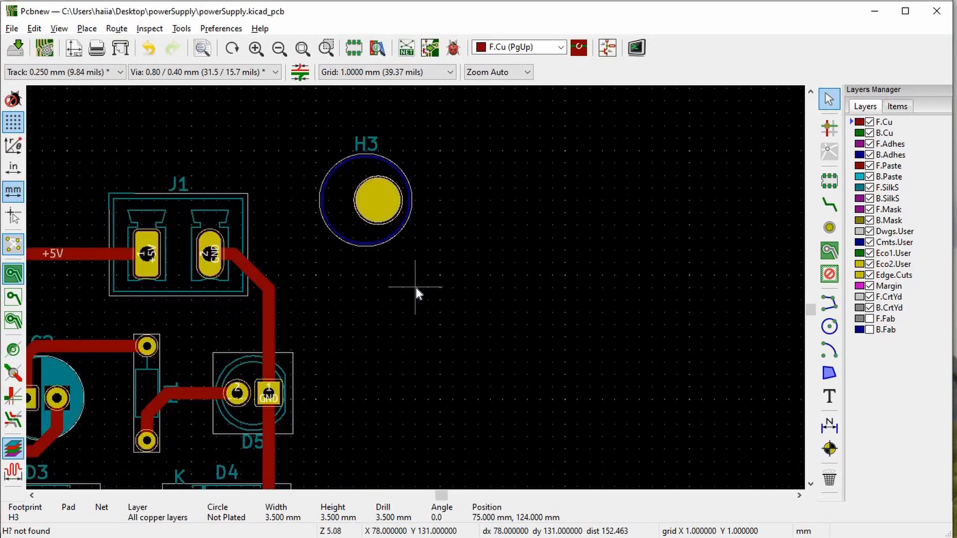
click(376, 244)
drag(442, 287, 308, 137)
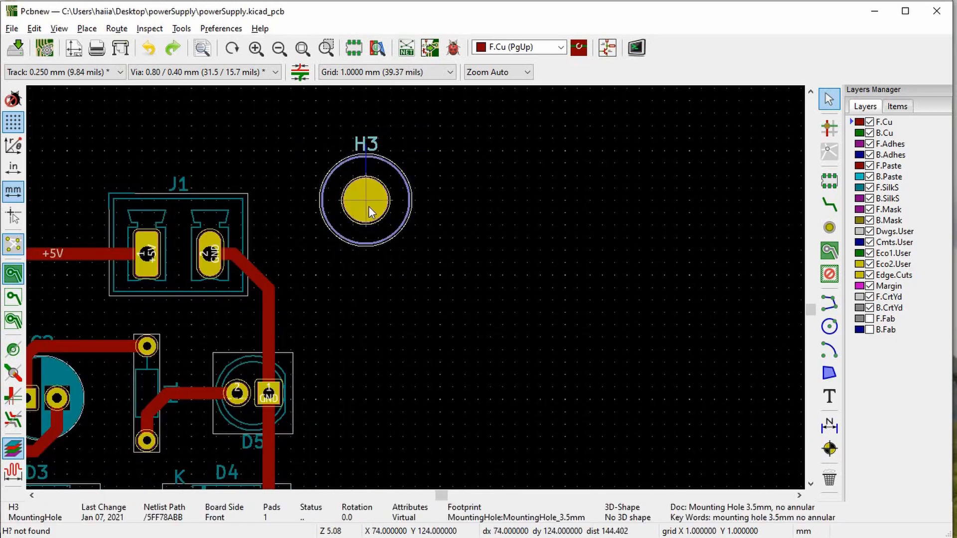
Step: Move the whole mounting hole footprint H3 to X 75 mm, Y 124 mm, directly above H4
drag(369, 208, 378, 205)
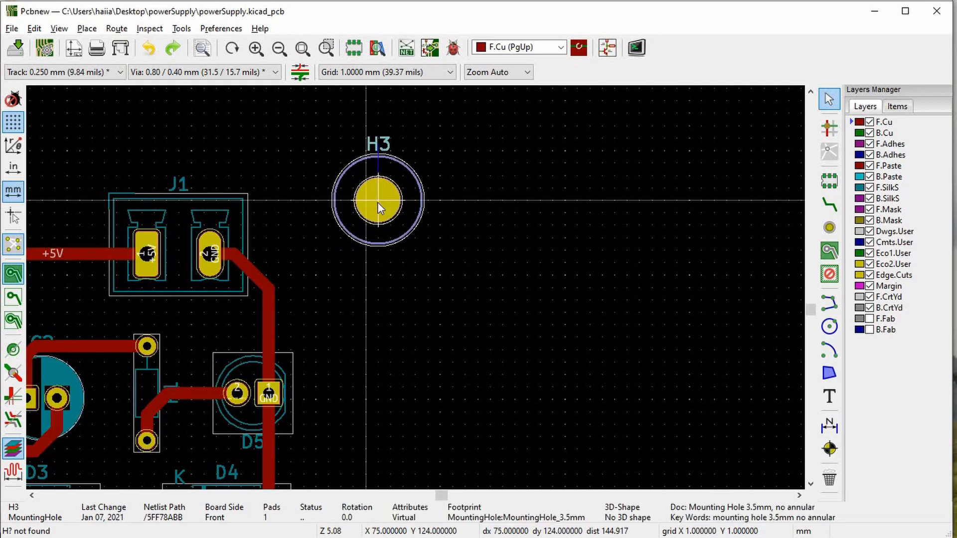
click(378, 202)
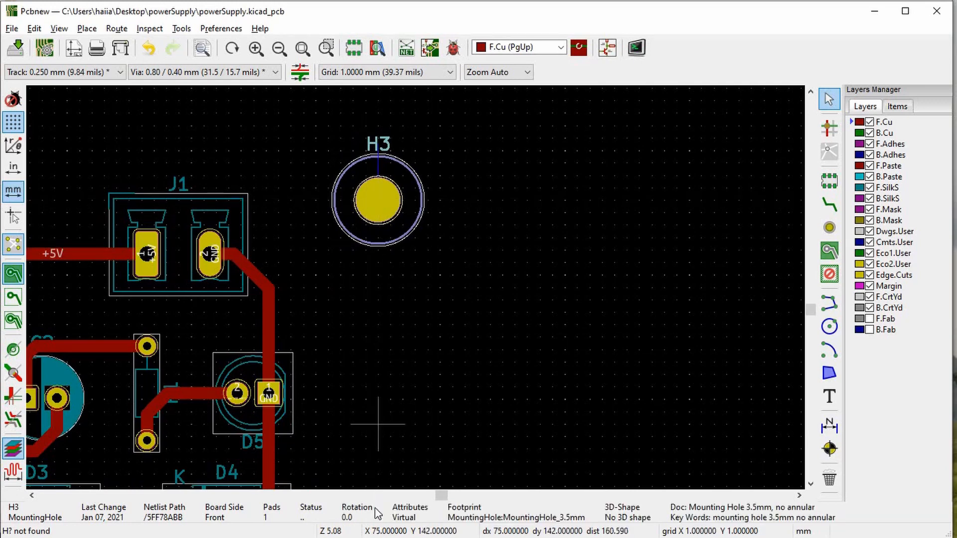
scroll(415, 288, down, 5)
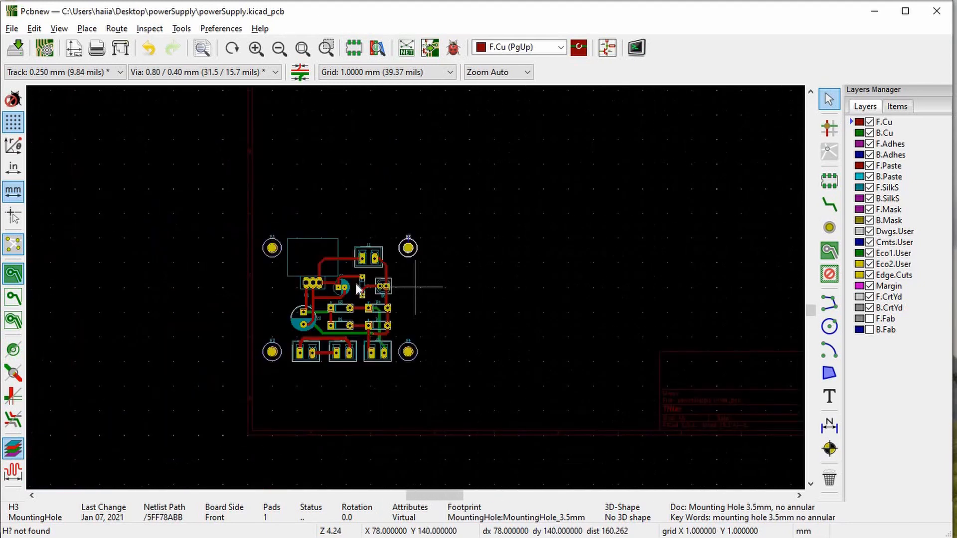
Step: Activate the graphic line tool with Edge.Cuts as the active layer for the board outline
click(830, 302)
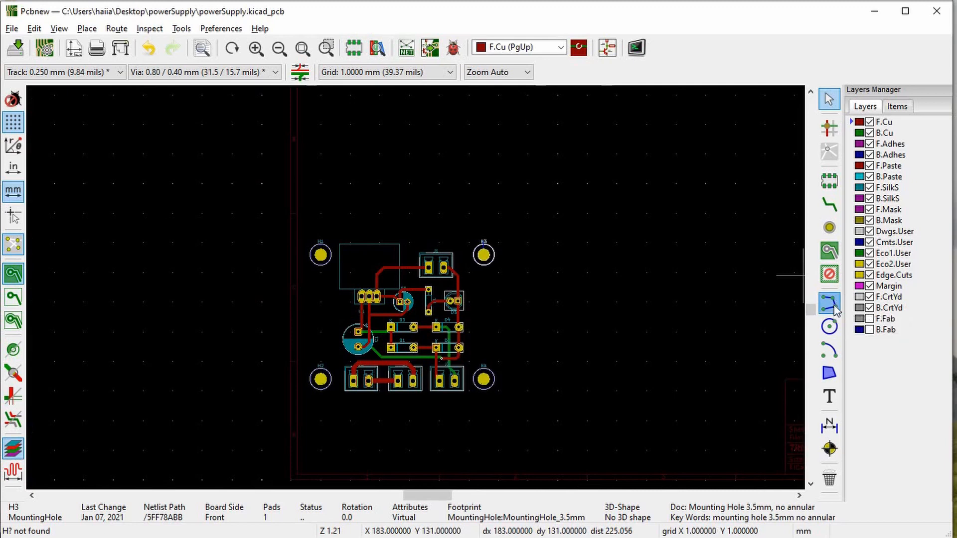
click(900, 279)
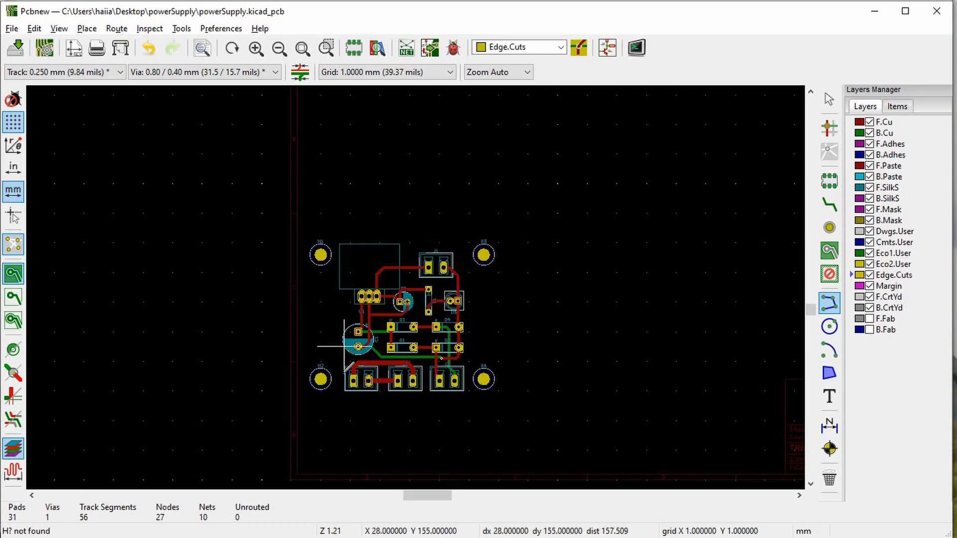
scroll(414, 288, up, 3)
scroll(364, 324, up, 3)
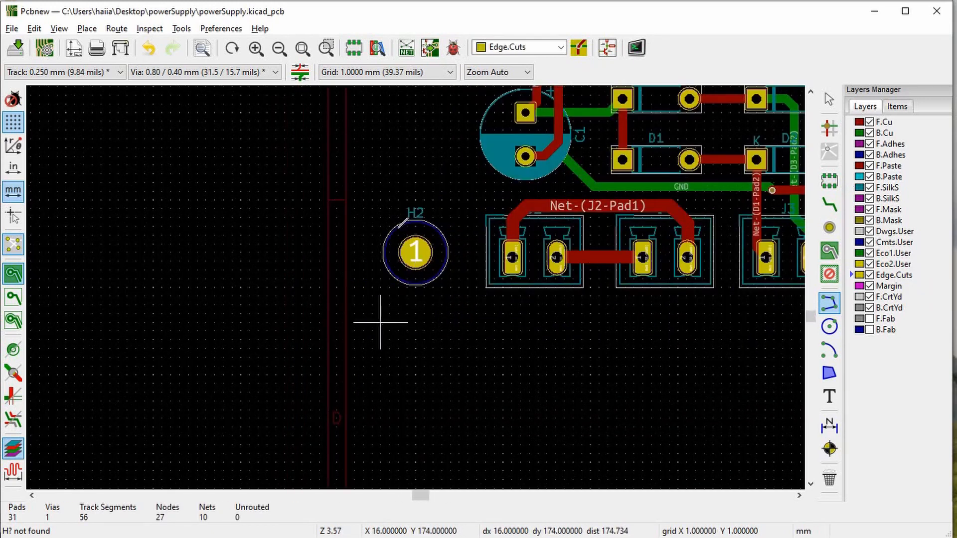
click(380, 322)
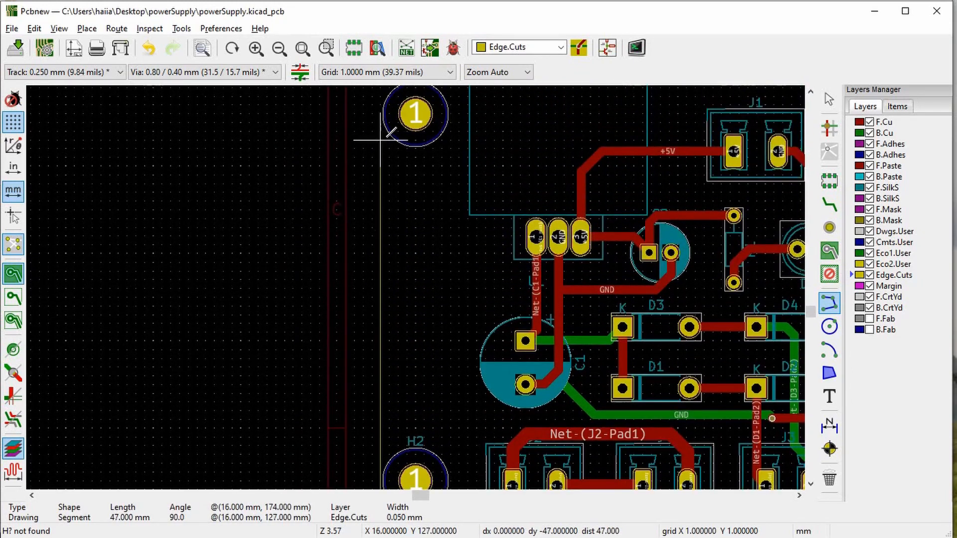
scroll(353, 381, down, 1)
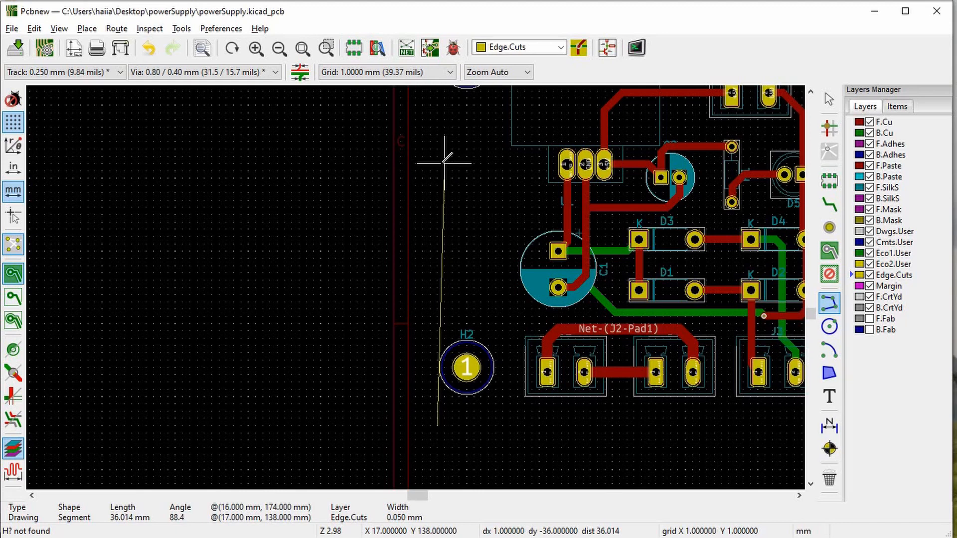
key(Escape)
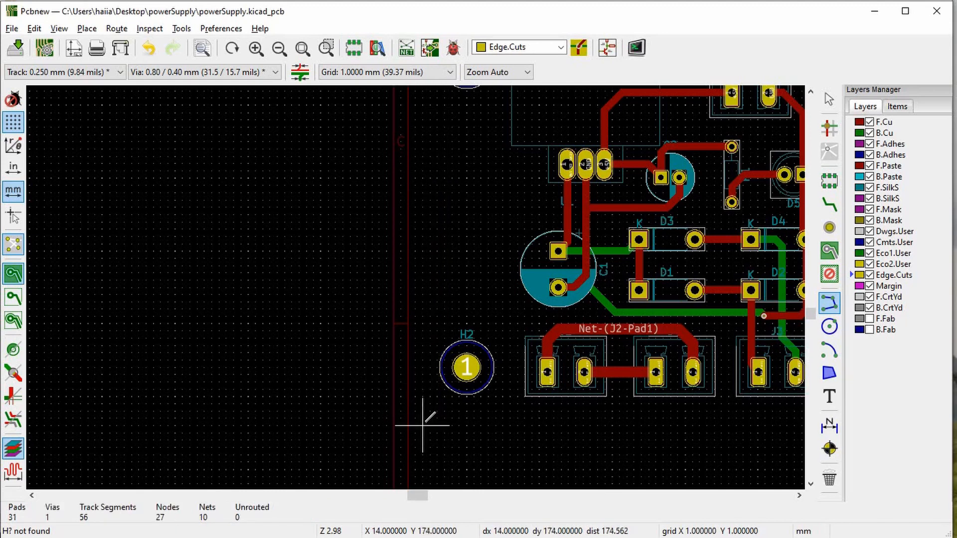
Step: Draw the board outline's left edge from X 14, Y 174 mm to X 14, Y 119 mm, and its top edge to X 80, Y 119 mm
click(423, 425)
scroll(434, 134, down, 1)
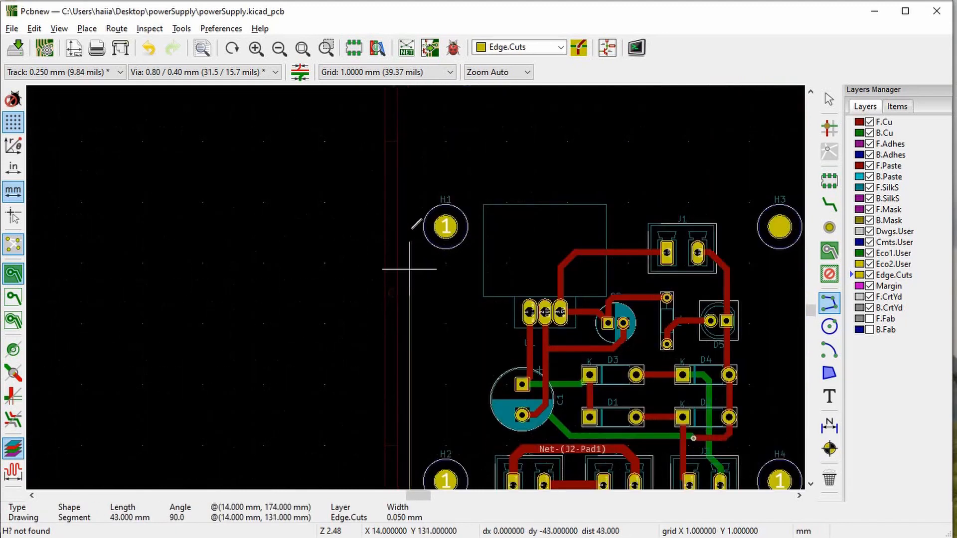
click(409, 196)
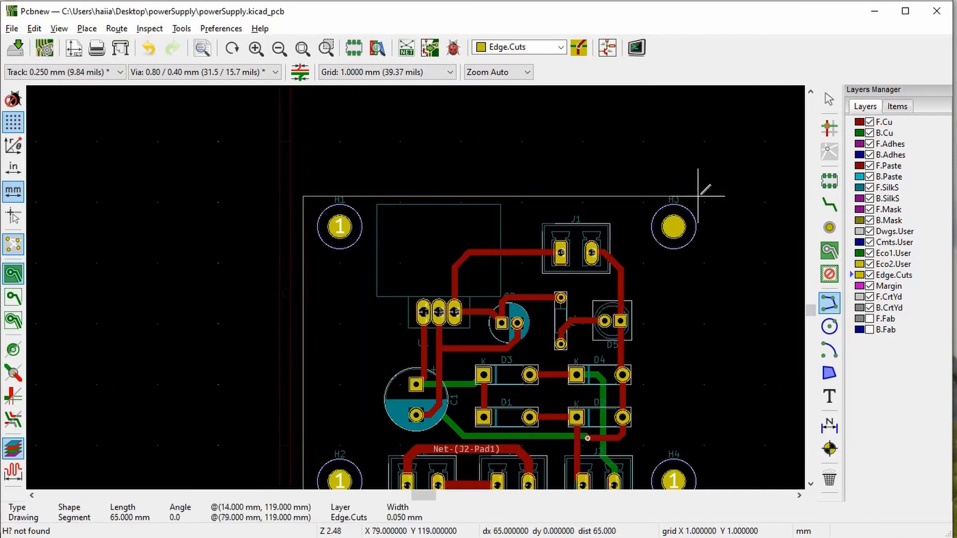
click(704, 196)
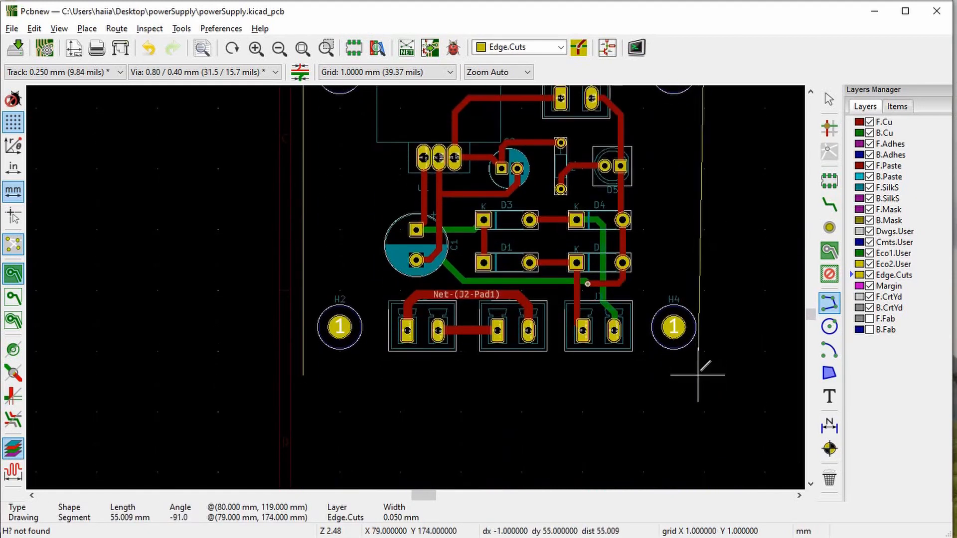
Step: Draw the outline's right edge down to X 80, Y 173 mm, and close the bottom edge at the starting point X 14, Y 174 mm
scroll(710, 369, up, 1)
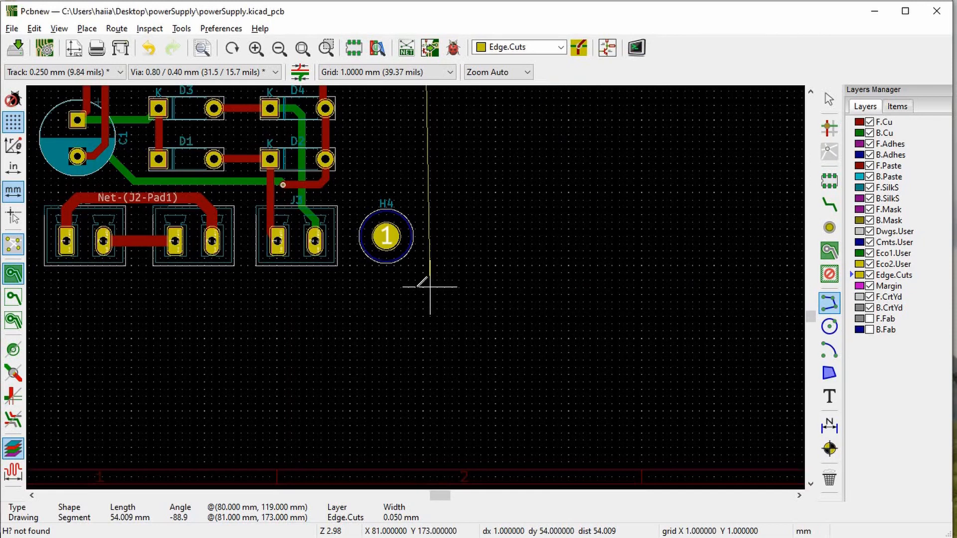
scroll(430, 287, down, 2)
scroll(422, 282, up, 1)
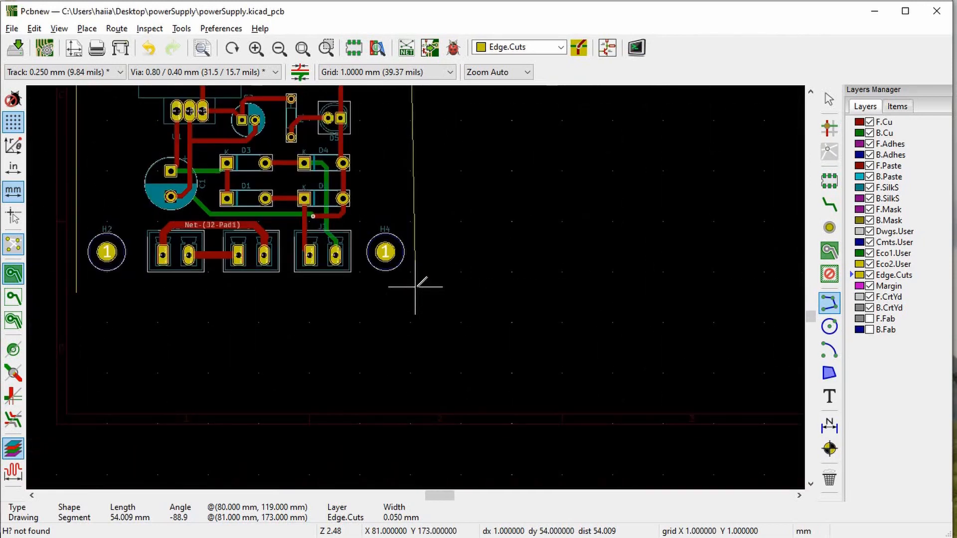
click(413, 287)
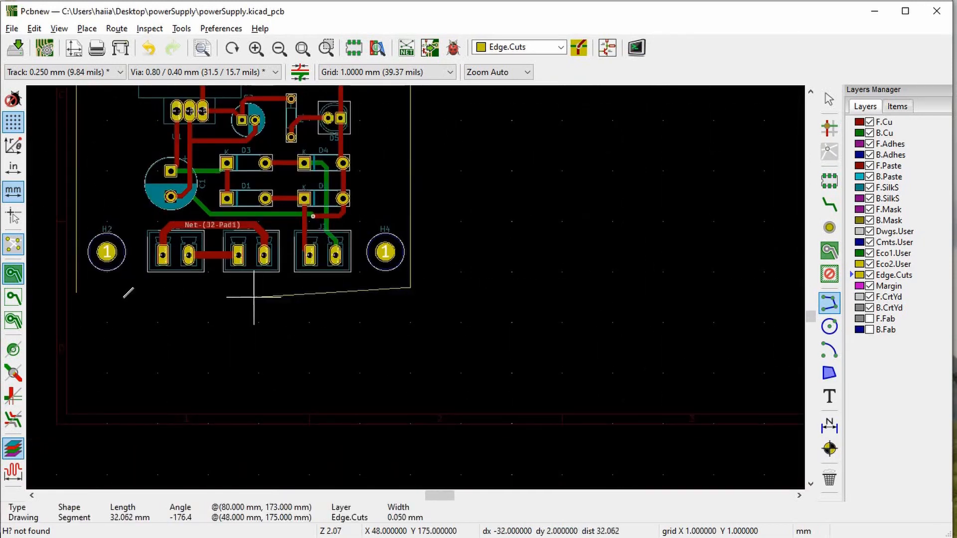
double_click(76, 293)
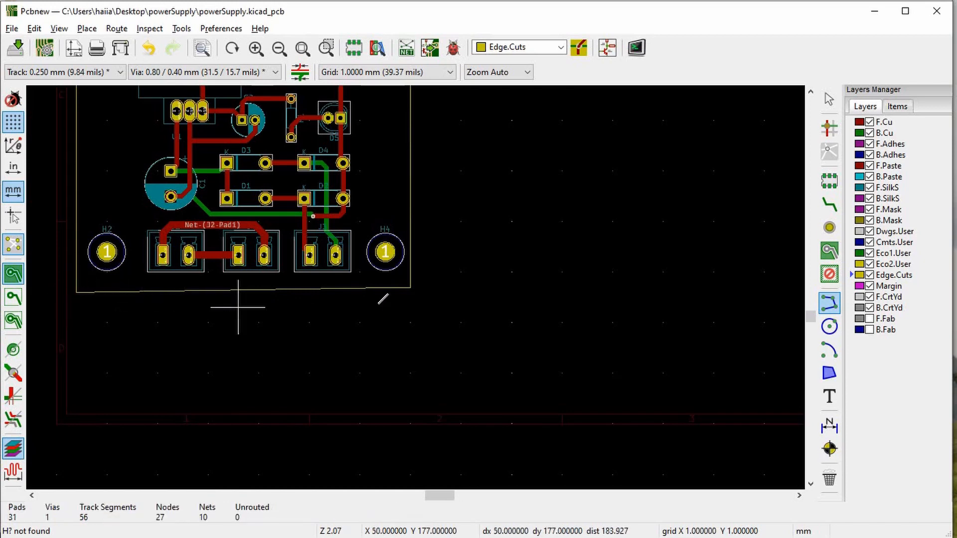
Step: Move the end of the board outline's bottom edge at the lower-right corner to X 80, Y 174 mm, making the edge horizontal
scroll(416, 284, up, 6)
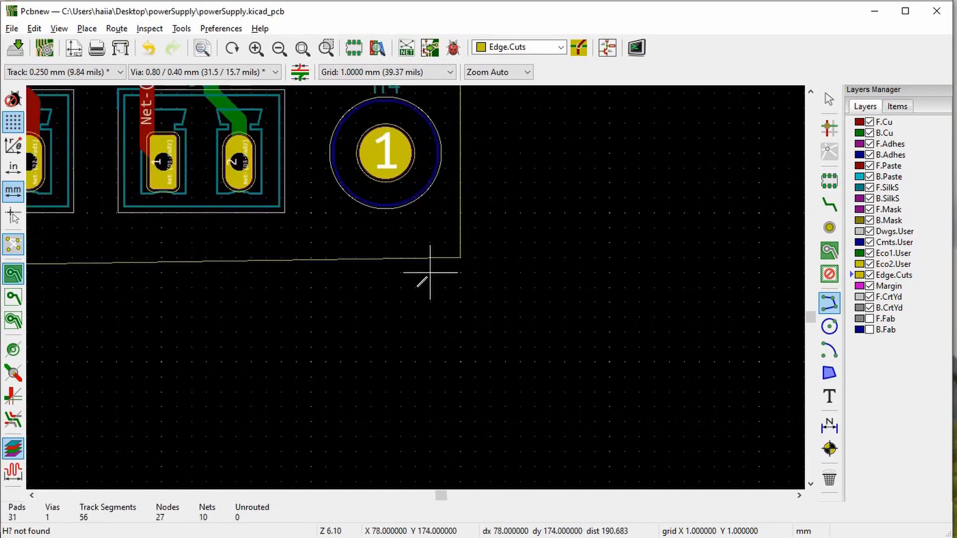
scroll(415, 287, up, 1)
key(Escape)
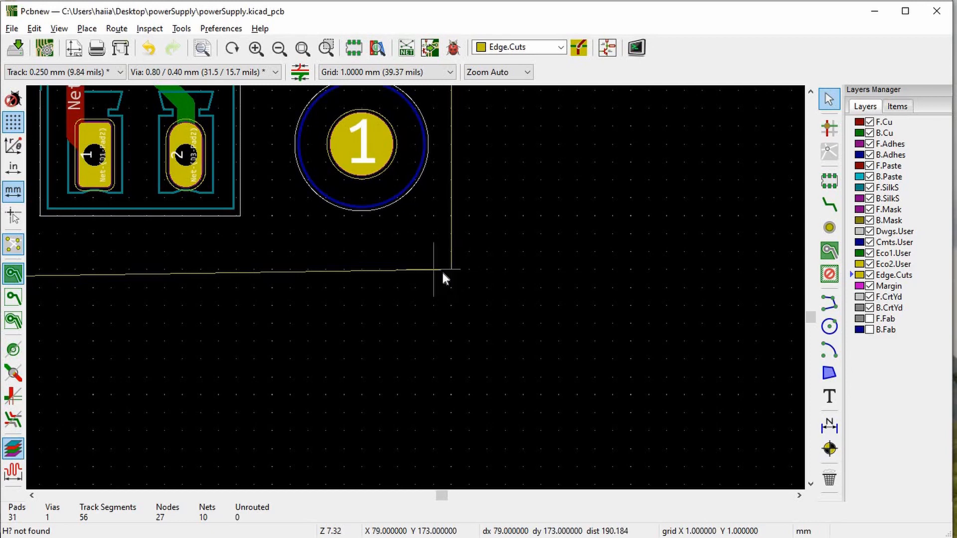
scroll(442, 270, up, 5)
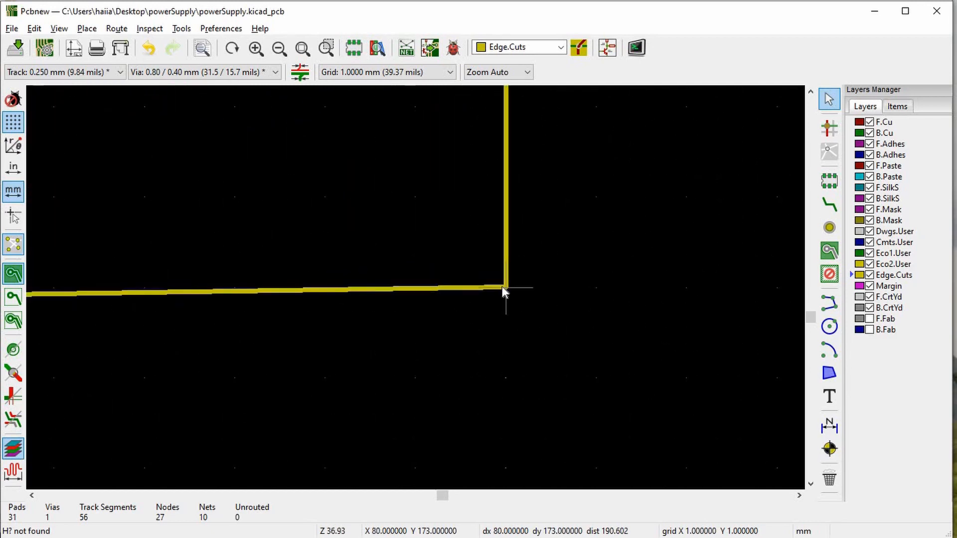
click(503, 289)
double_click(503, 290)
key(Escape)
drag(509, 294, 520, 351)
scroll(519, 351, down, 6)
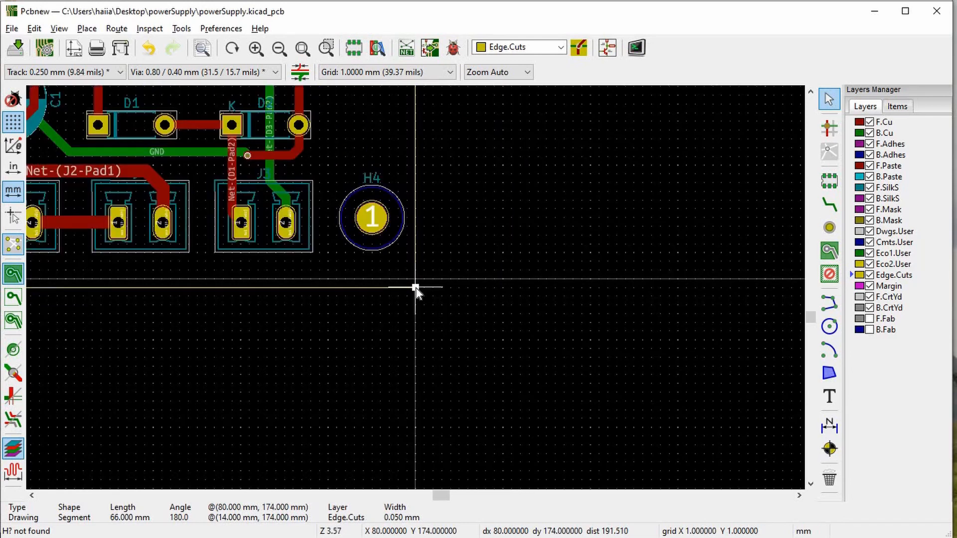
Step: Extend the lower end of the outline's right edge to X 80, Y 174 mm, meeting the bottom edge
scroll(415, 288, up, 5)
scroll(416, 286, up, 3)
click(416, 287)
click(414, 285)
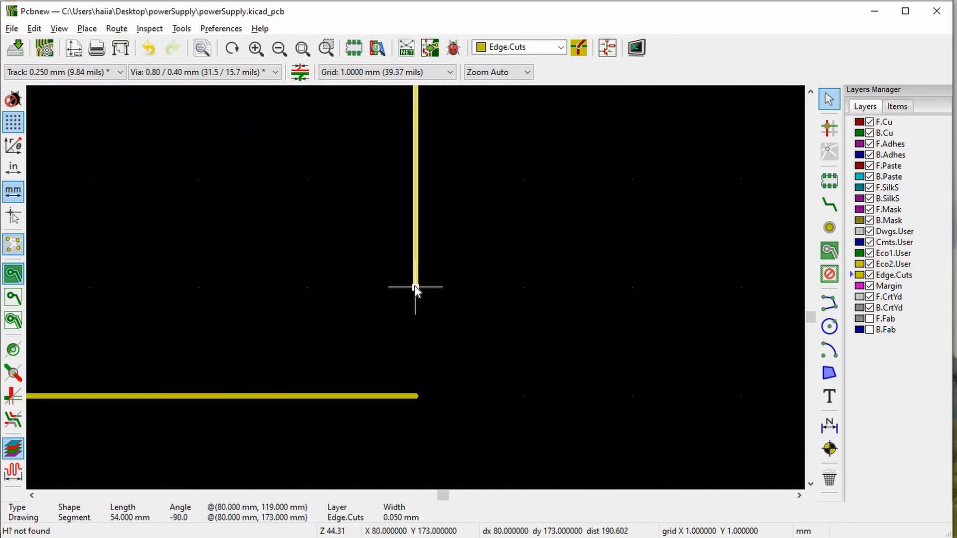
drag(414, 289, 421, 378)
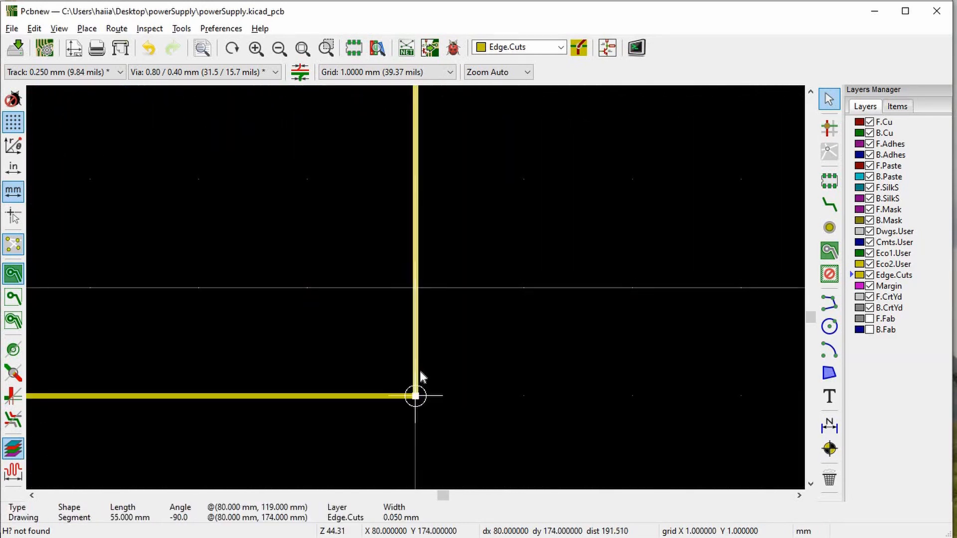
Step: Inspect the outlined board with its mounting holes in the 3D Viewer, and close the viewer
scroll(421, 378, down, 10)
scroll(416, 288, down, 3)
scroll(416, 288, up, 1)
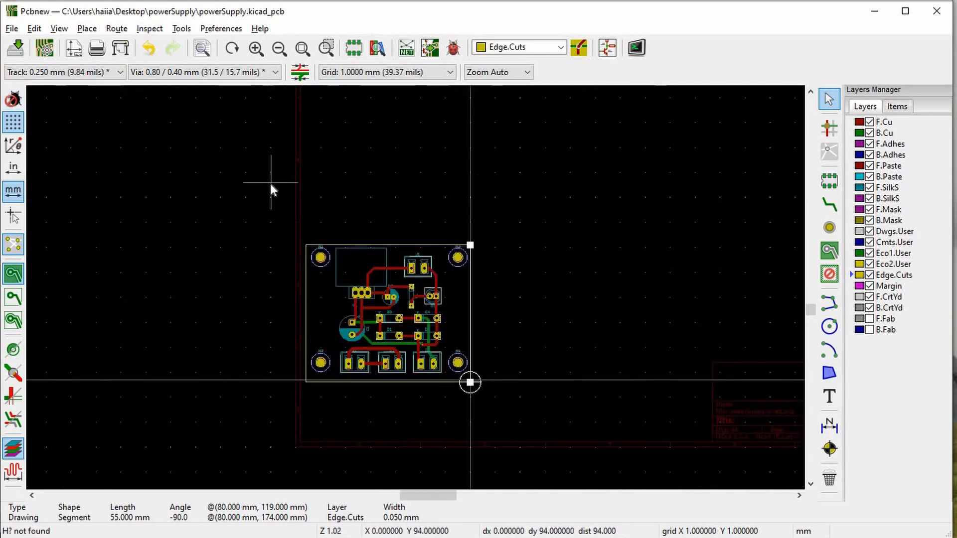
click(59, 28)
click(80, 113)
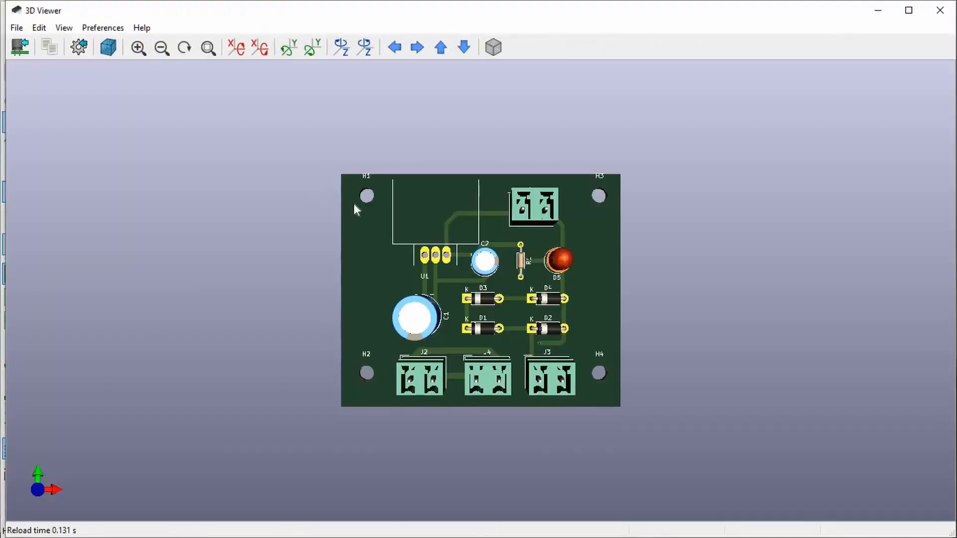
scroll(494, 265, up, 4)
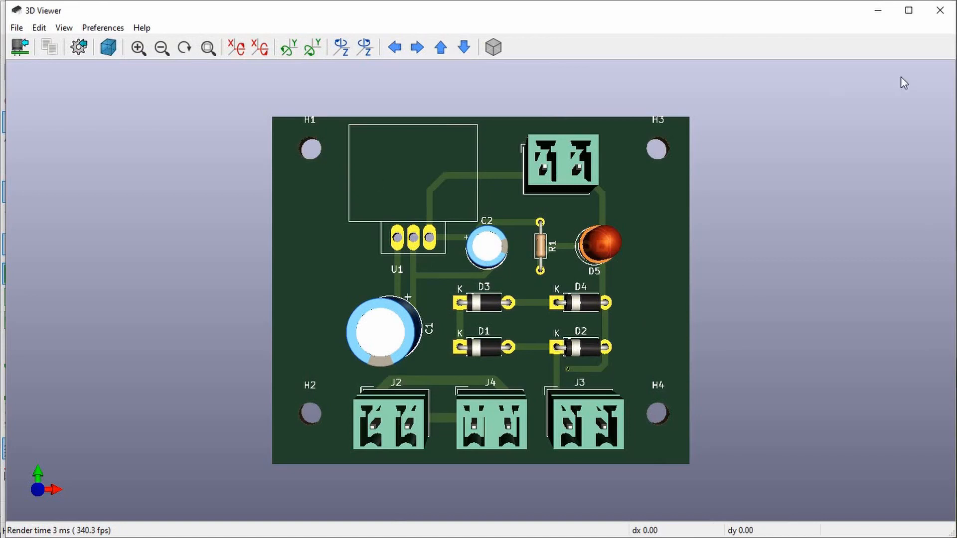
click(940, 10)
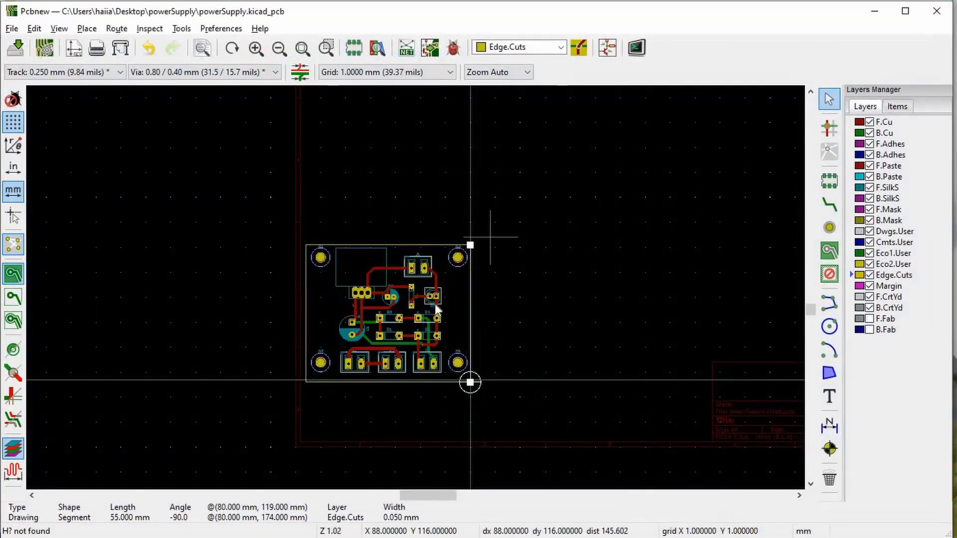
Step: Delete the tracks joining J2 and J4, the track from J3 to D4, and the GND track with its via between C1 and D2
scroll(417, 295, up, 3)
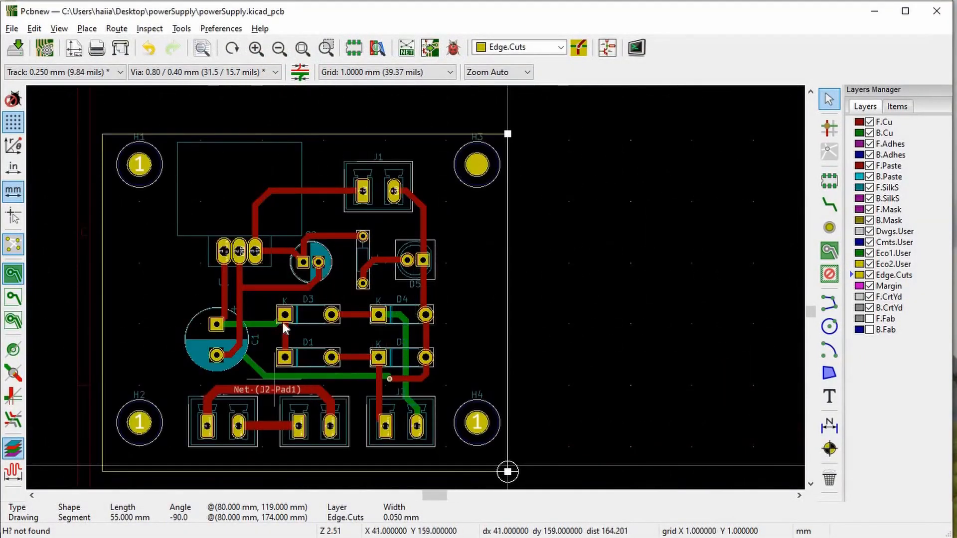
scroll(319, 410, up, 1)
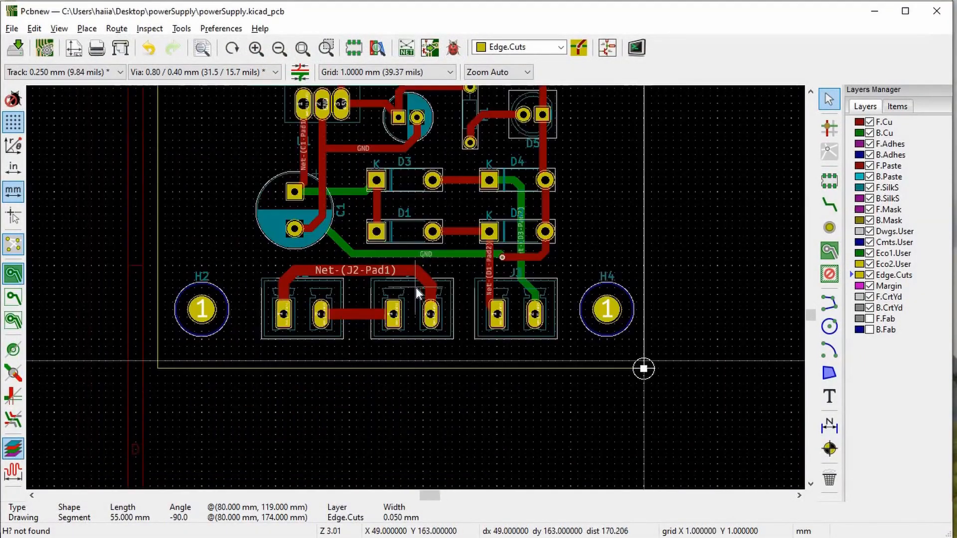
click(372, 270)
key(Escape)
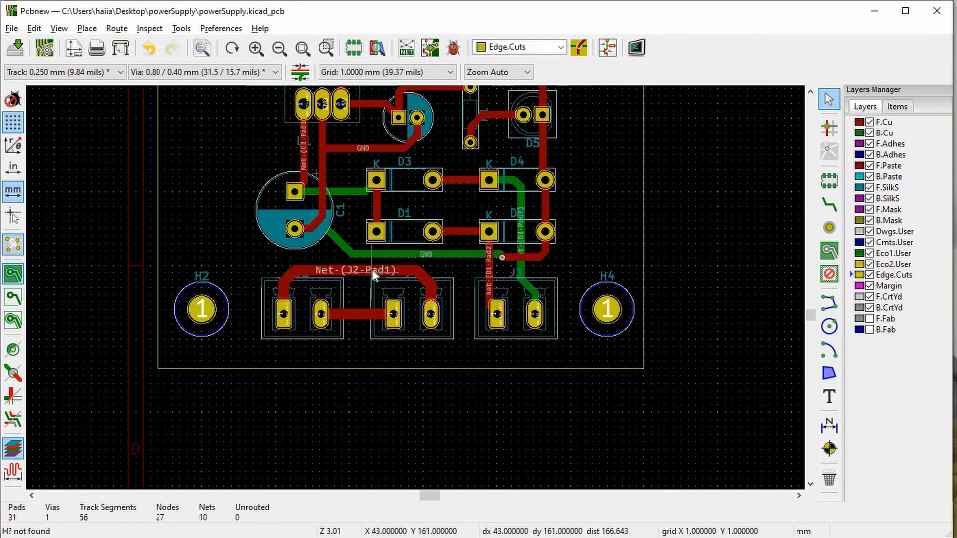
key(BackSpace)
key(BackSpace)
key(BackSpace)
key(BackSpace)
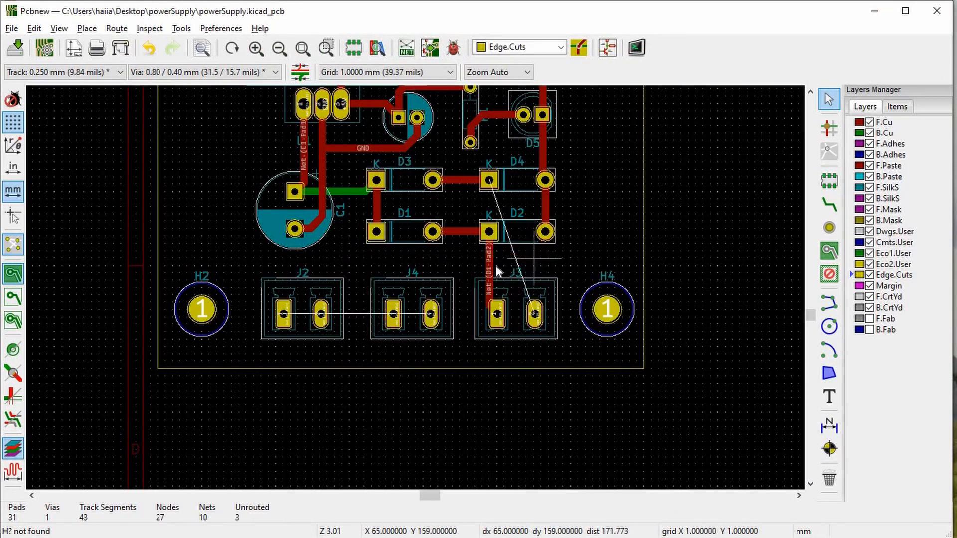
Step: Delete the tracks from J3 to D2, between D1 and D2, between D3 and D4, and the GND tracks linking D2, D4 and D5
key(BackSpace)
key(BackSpace)
key(BackSpace)
key(BackSpace)
key(BackSpace)
key(BackSpace)
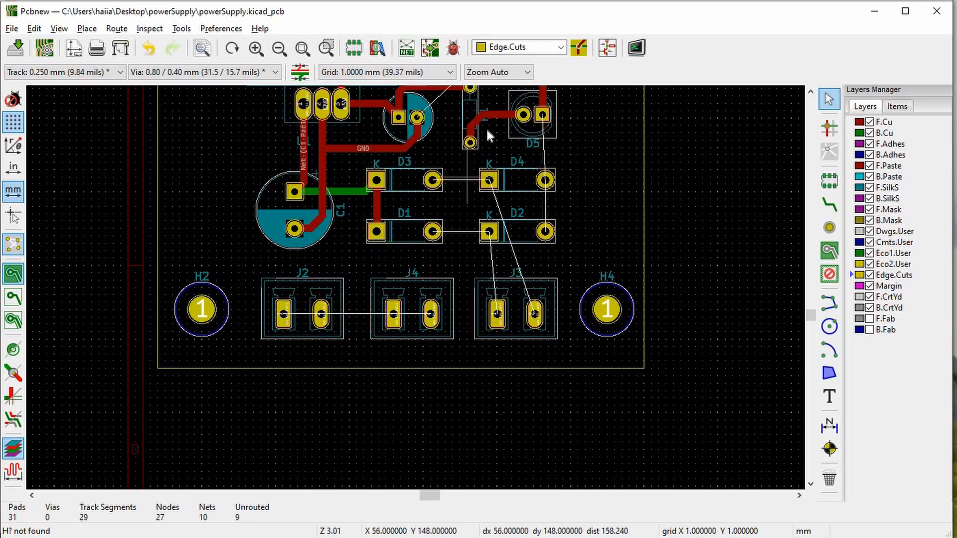
Step: Delete the remaining tracks around J1, D5, R1 and C2, including their +5V and GND connections to U1
scroll(519, 135, down, 1)
scroll(419, 264, up, 3)
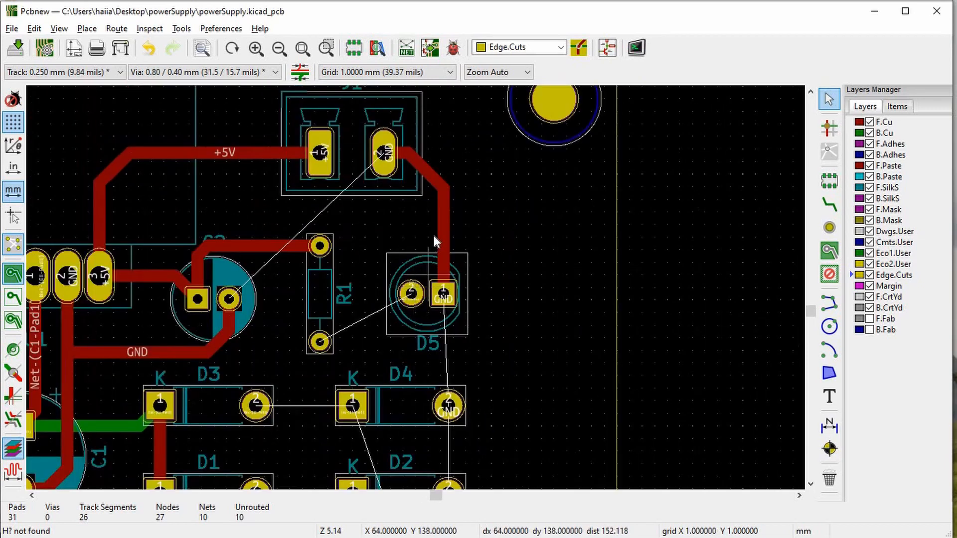
key(Delete)
key(Delete)
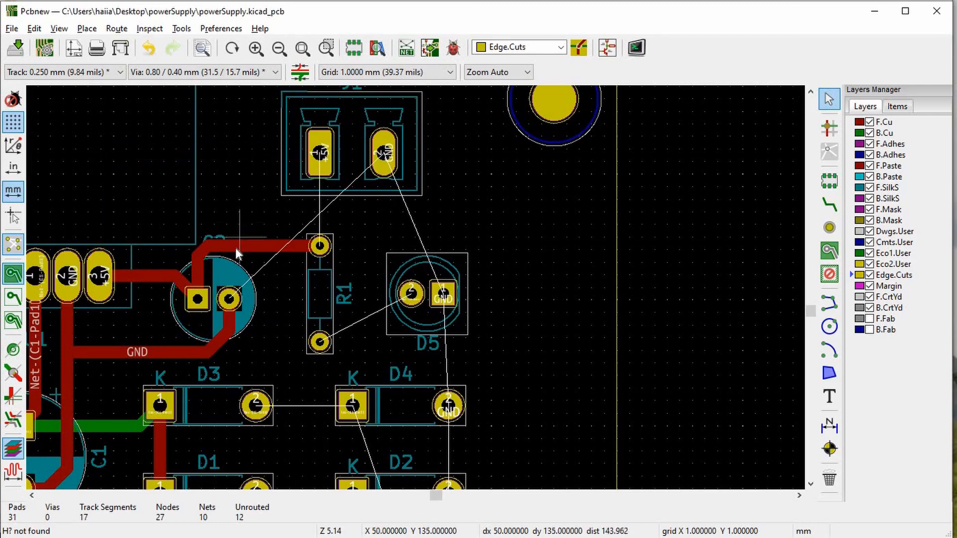
key(Delete)
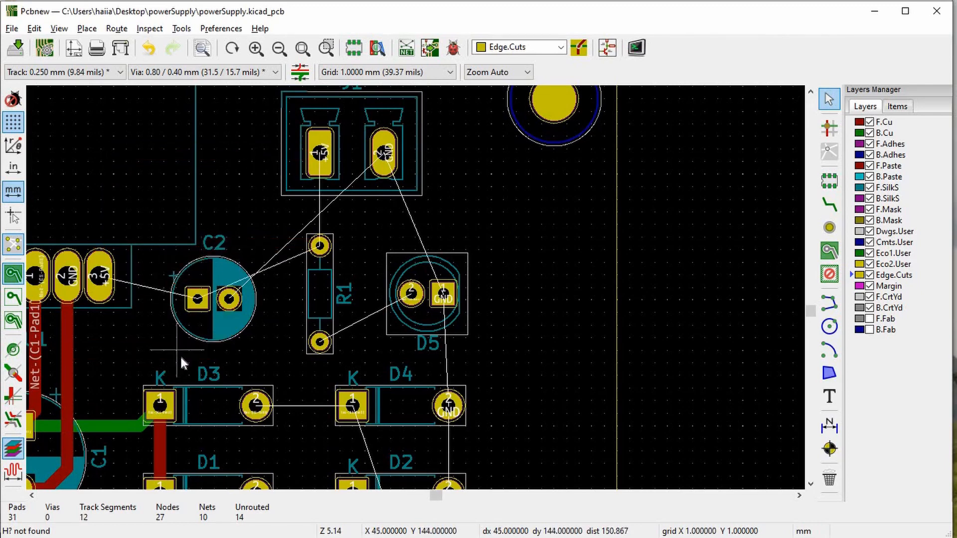
key(Delete)
Step: Delete the tracks linking C1, D3 and D1, and both tracks between C1 and U1
scroll(178, 351, down, 4)
scroll(416, 287, up, 5)
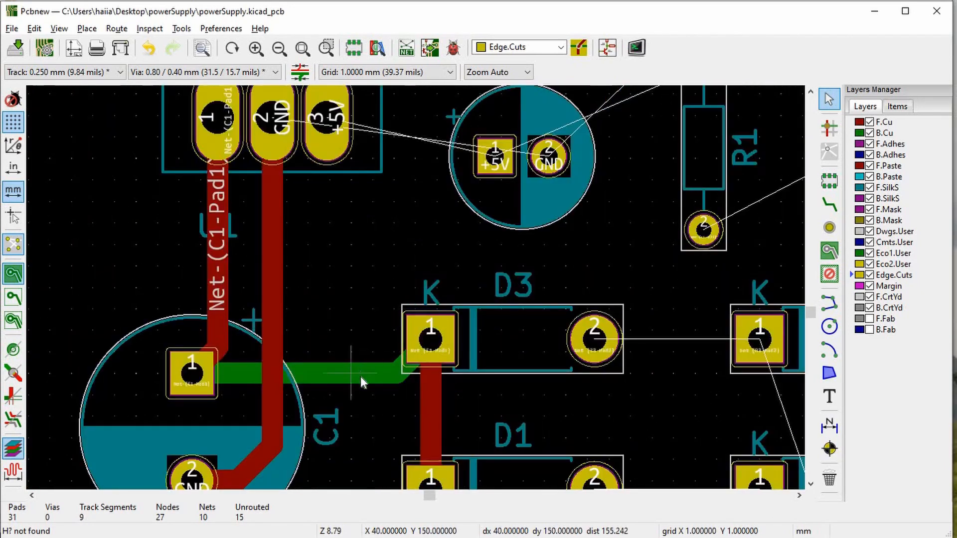
key(Delete)
key(Delete)
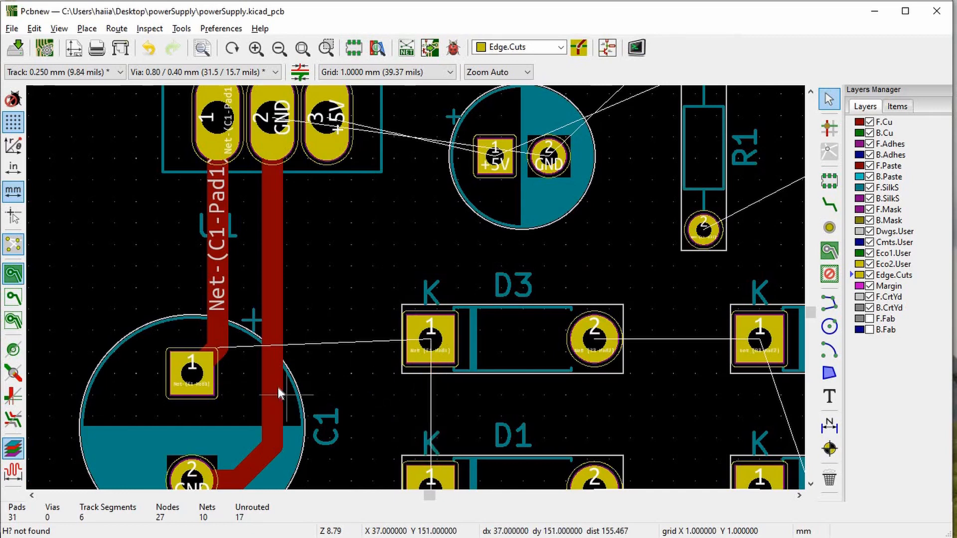
key(Delete)
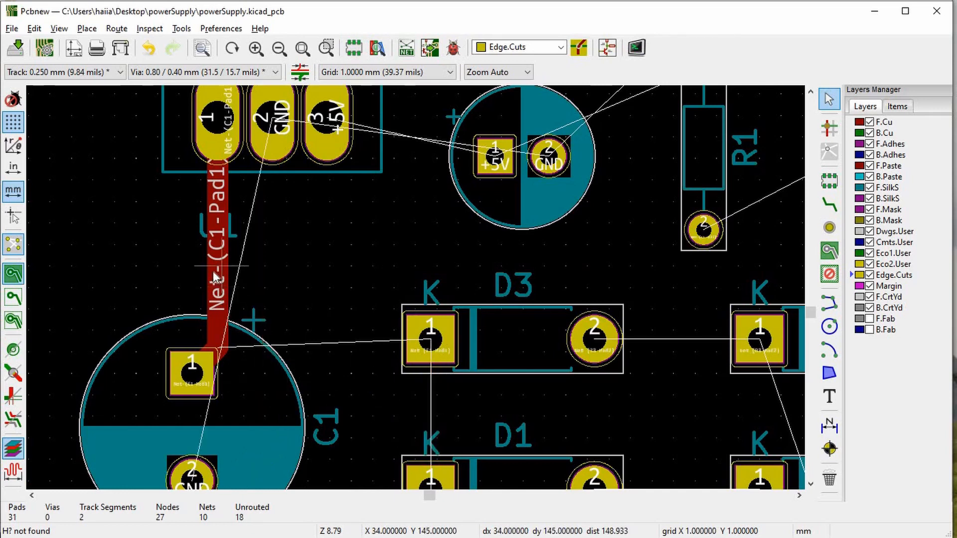
key(Delete)
Step: Start routing a B.Cu track from J2 pad 2 towards J4 pad 1, and open the custom track width and via size settings
scroll(416, 288, down, 2)
scroll(415, 289, down, 5)
scroll(416, 288, up, 1)
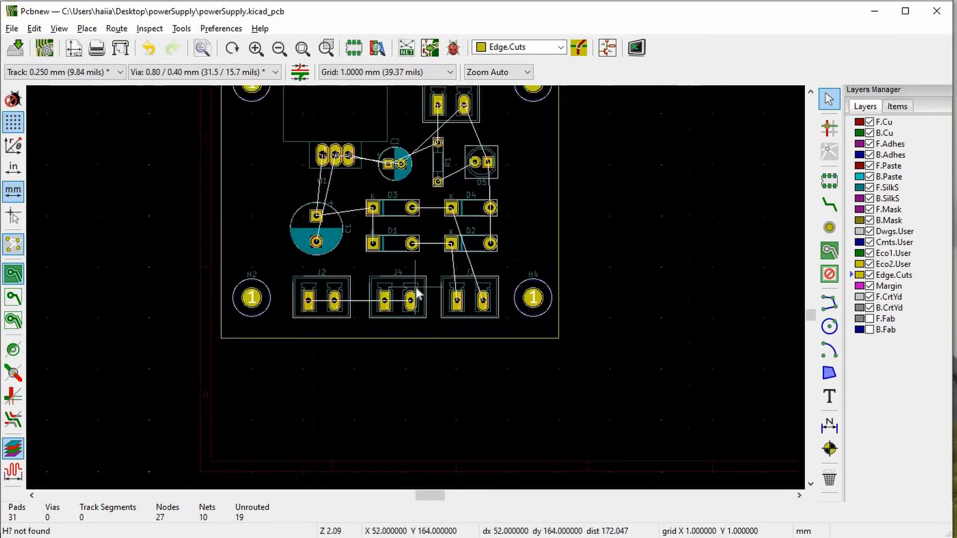
scroll(416, 289, up, 1)
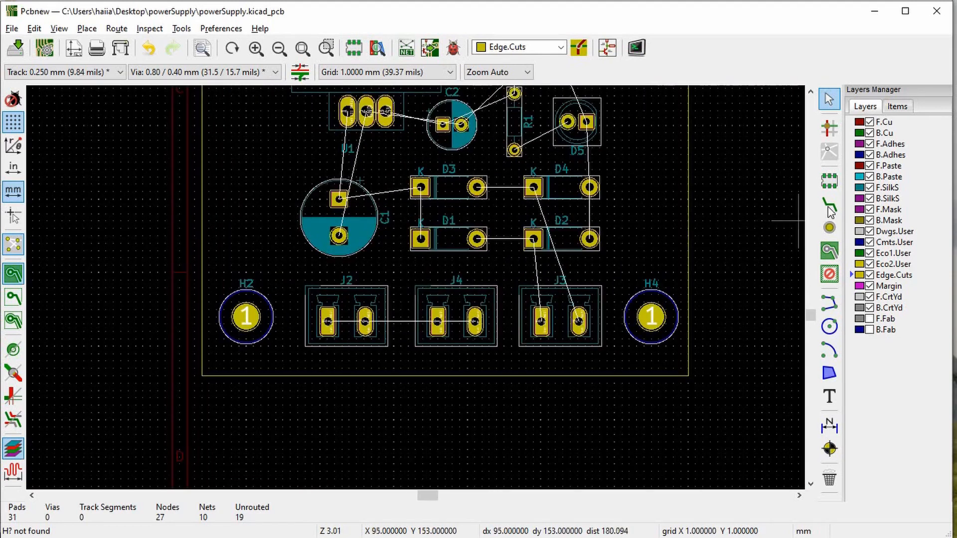
click(830, 204)
scroll(415, 287, up, 4)
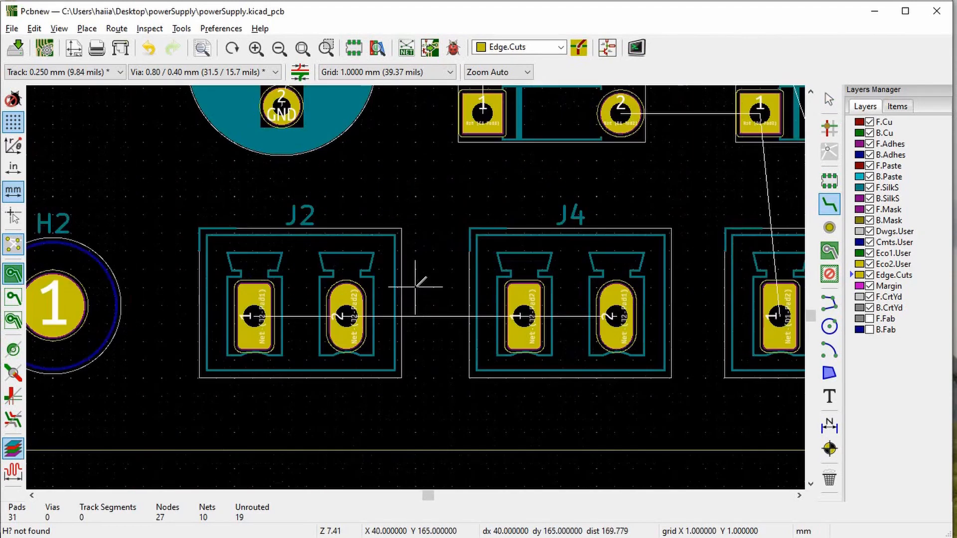
click(884, 132)
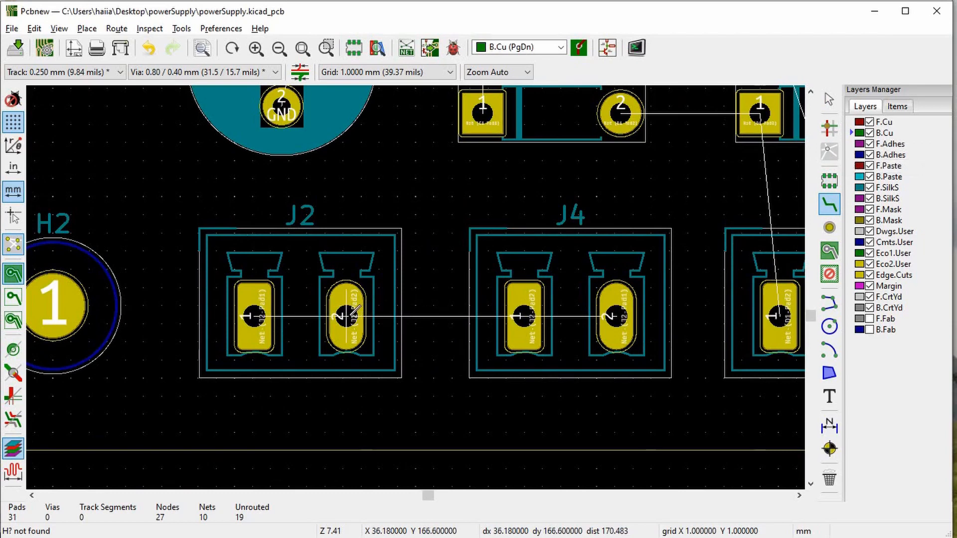
click(514, 305)
key(q)
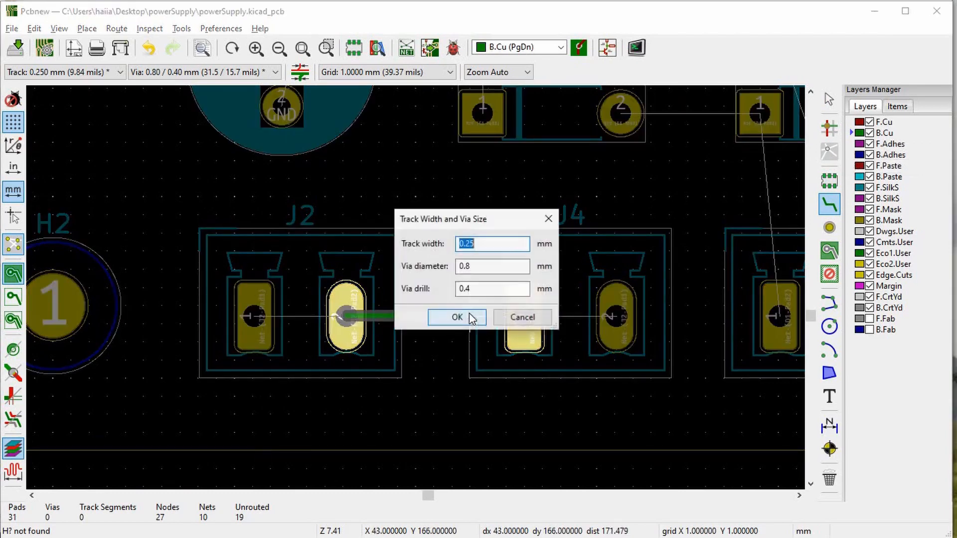
Step: Apply the track width and route B.Cu tracks from J2 pad 2 to J4 pad 1 and from J2 pad 1 below the connectors to J4 pad 2
click(472, 314)
click(523, 317)
click(255, 317)
click(617, 317)
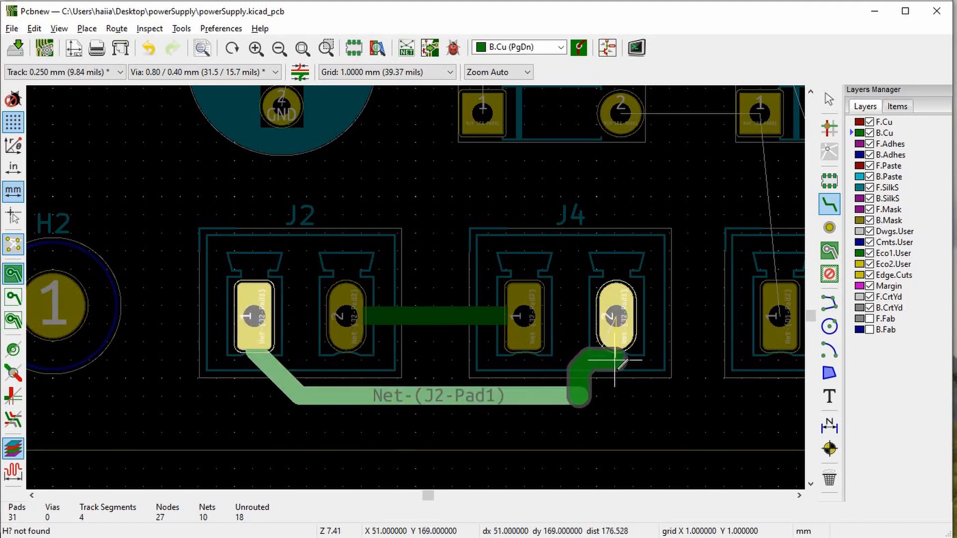
Step: Route B.Cu tracks from D4 pad 2 to D2 pad 2 and from D2 pad 1 to J3 pad 1
scroll(620, 342, down, 3)
scroll(496, 369, up, 1)
click(509, 229)
click(509, 291)
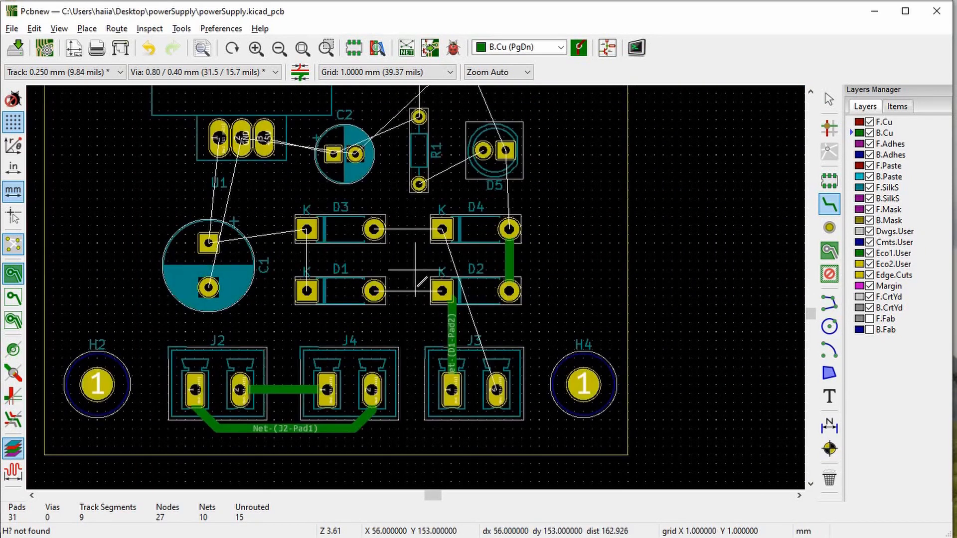
Step: Route straight B.Cu tracks from D3 pad 2 to D4 pad 1 and from D1 pad 2 to D2 pad 1
scroll(415, 258, up, 4)
click(319, 190)
click(480, 188)
click(317, 337)
click(483, 338)
Step: Route a B.Cu track from D4 pad 1 between the D2 pads down to J3 pad 2
scroll(519, 333, down, 4)
scroll(374, 269, up, 1)
scroll(415, 287, up, 1)
click(447, 240)
click(490, 373)
click(531, 453)
Step: Replace the track between J2 pad 1 and J4 pad 2 with one that runs above the connector pads
scroll(532, 452, down, 1)
scroll(95, 254, up, 4)
key(Delete)
click(829, 204)
click(330, 364)
click(551, 265)
click(758, 361)
Step: Set the grid to 0.1000 mm and route tracks from D3 pad 1 to D1 pad 1 and from C1 pad 1 to D3 pad 1
scroll(463, 278, down, 4)
click(386, 73)
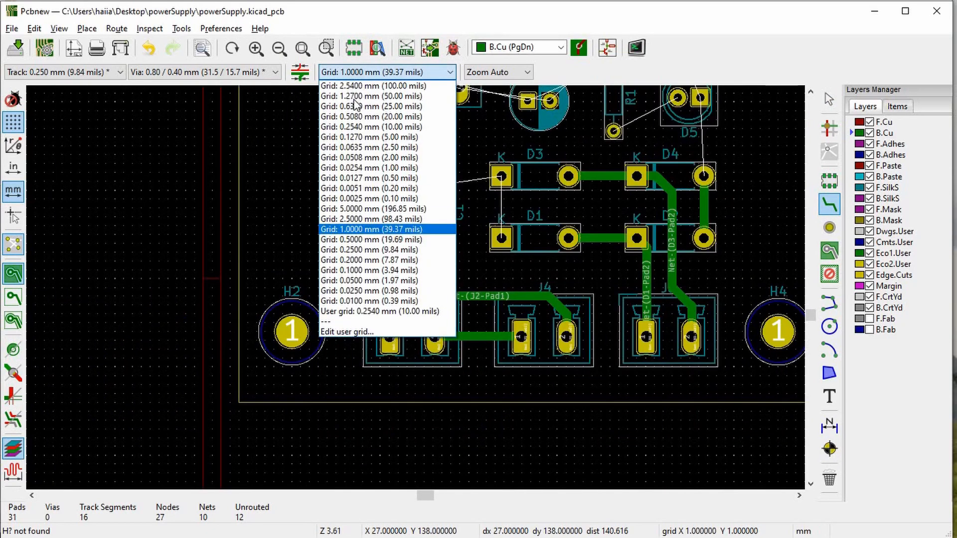
click(369, 270)
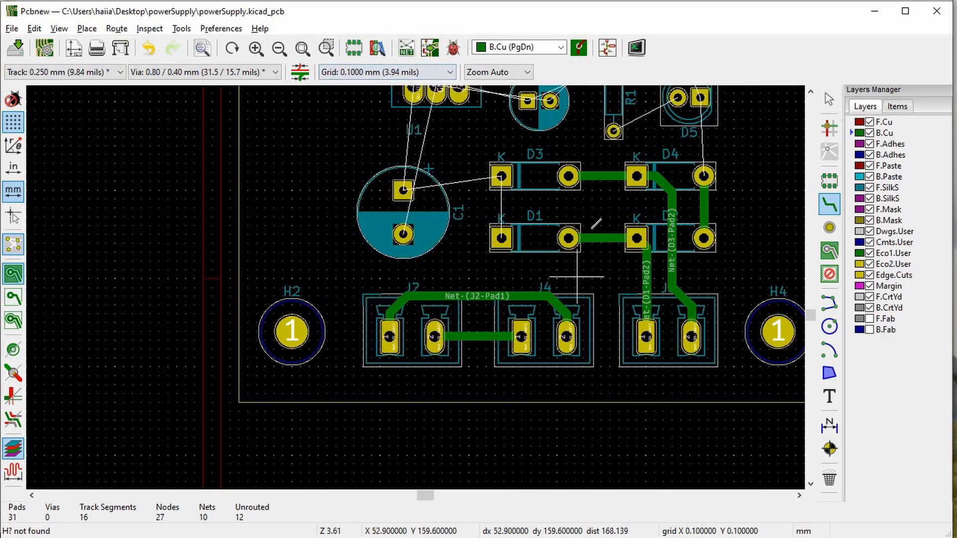
scroll(394, 233, up, 1)
click(375, 233)
click(375, 308)
click(257, 250)
click(375, 233)
Step: Adjust the track between C1 and D3 by dragging its segment, and route a track from U1 pad 1 to C1 pad 1
key(d)
click(273, 234)
scroll(258, 251, up, 1)
click(430, 137)
click(414, 286)
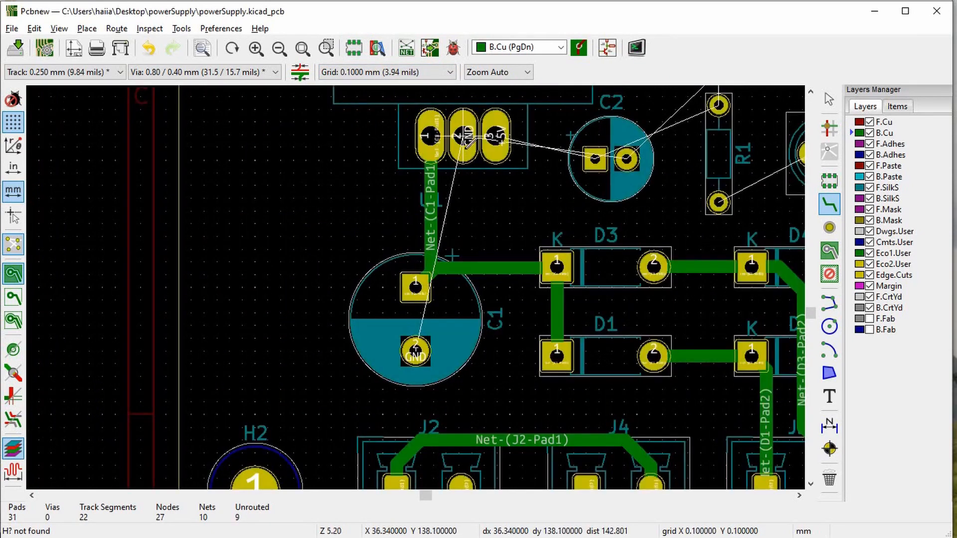
Step: Route GND tracks from U1 pad 2 around pad 1 to C1 pad 2, and from U1 pad 2 below pad 3 to C2 pad 2
click(463, 137)
click(367, 164)
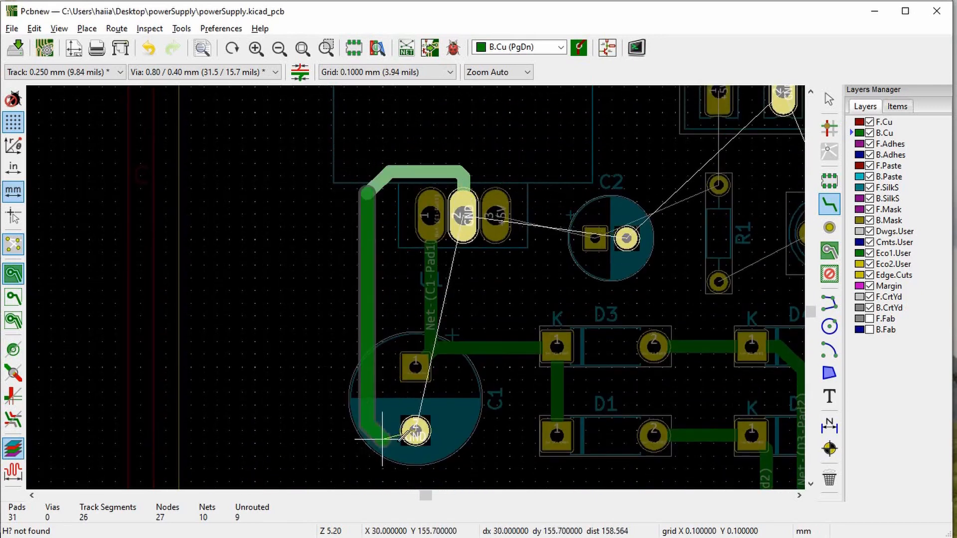
click(412, 431)
scroll(512, 226, up, 2)
click(463, 216)
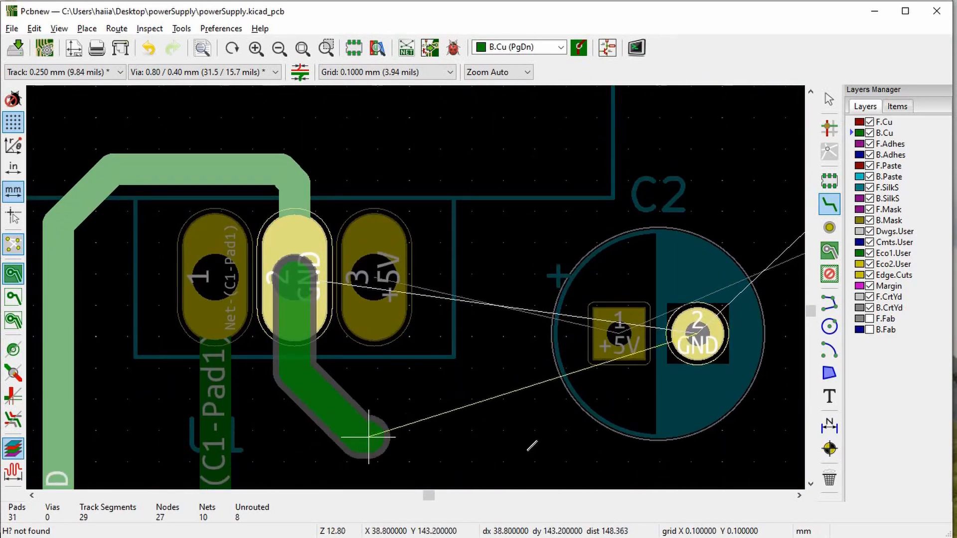
click(500, 291)
click(698, 320)
Step: Route +5V tracks from U1 pad 3 to C2 pad 1 and from C2 pad 1 to R1 pad 1
scroll(374, 264, down, 3)
click(415, 288)
click(535, 315)
click(535, 314)
click(683, 250)
Step: Route the GND track from C2 pad 2 to J1 pad 2 and the +5V track from R1 pad 1 to J1 pad 1
click(573, 315)
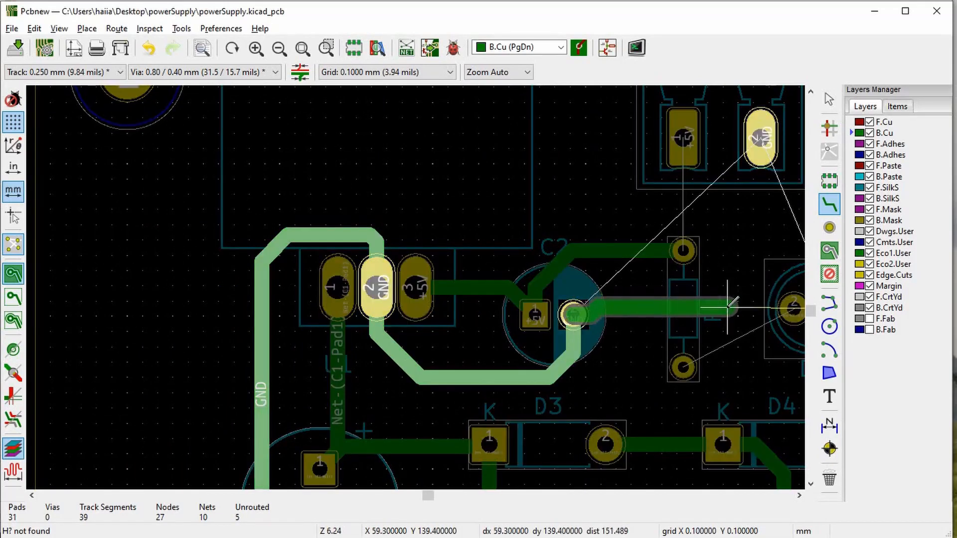
click(737, 138)
click(659, 250)
click(659, 137)
Step: Connect the J1 GND track to D5 pad 1 and route a track from D5 pad 2 to R1 pad 2
scroll(674, 324, up, 1)
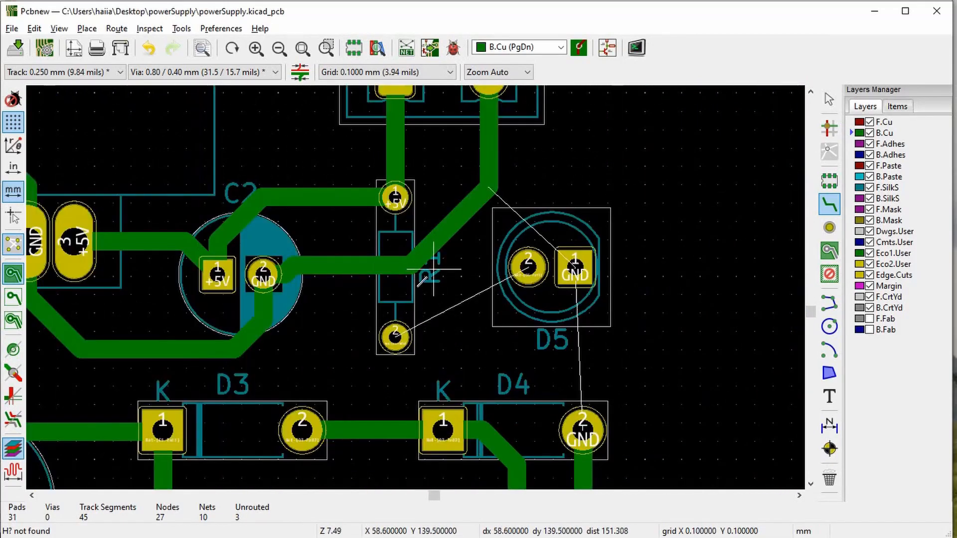
scroll(440, 257, up, 1)
click(475, 203)
click(578, 299)
click(522, 298)
click(363, 383)
Step: Route the remaining GND track from D5 pad 1 to D4 pad 2
scroll(504, 344, down, 3)
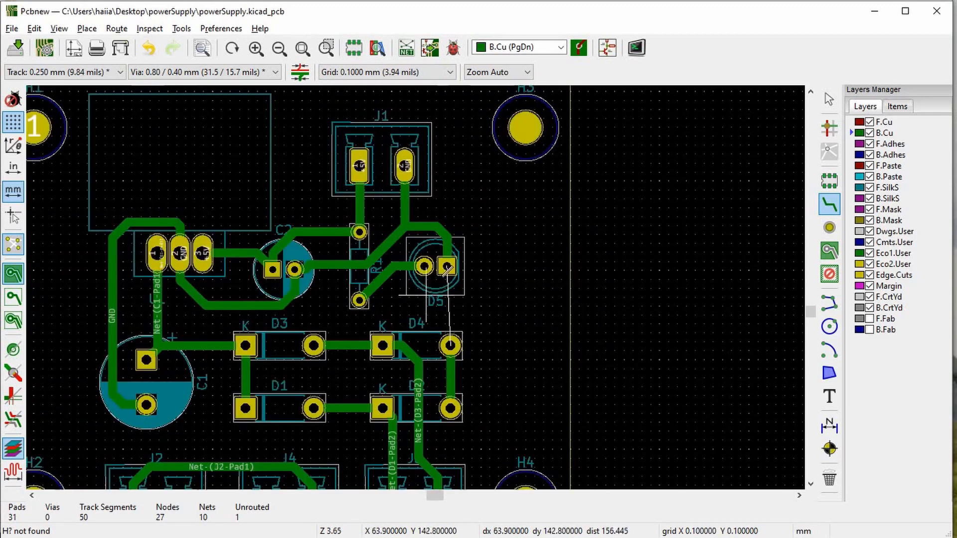
click(447, 266)
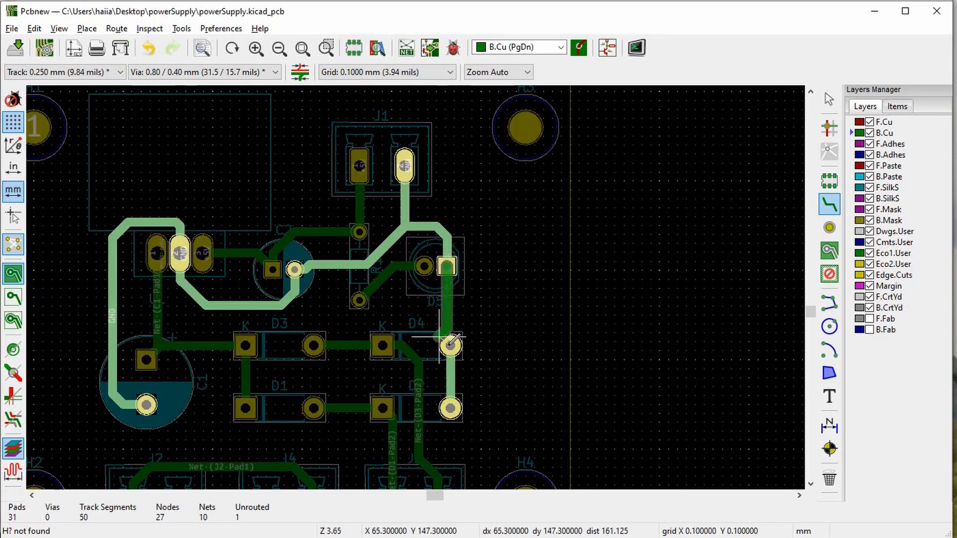
click(450, 346)
scroll(450, 345, down, 1)
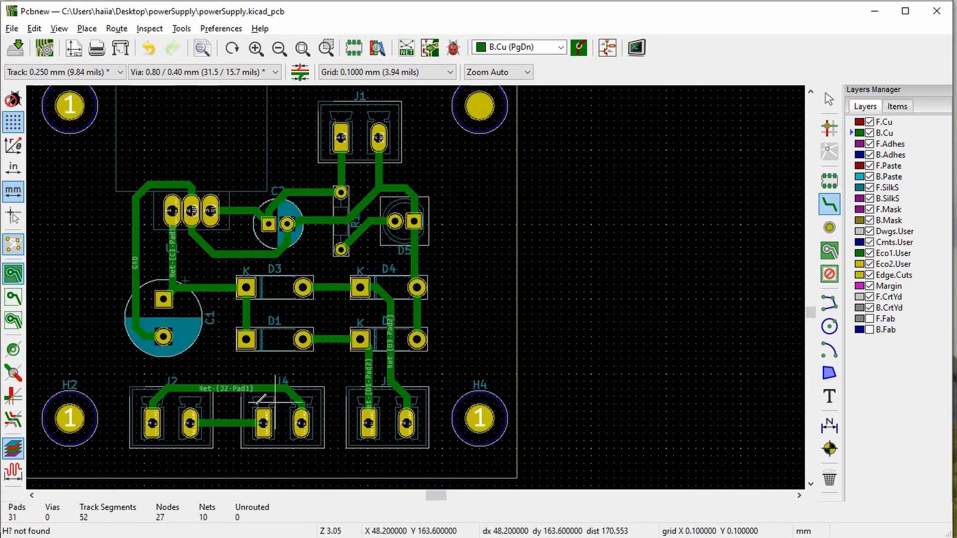
scroll(325, 317, down, 1)
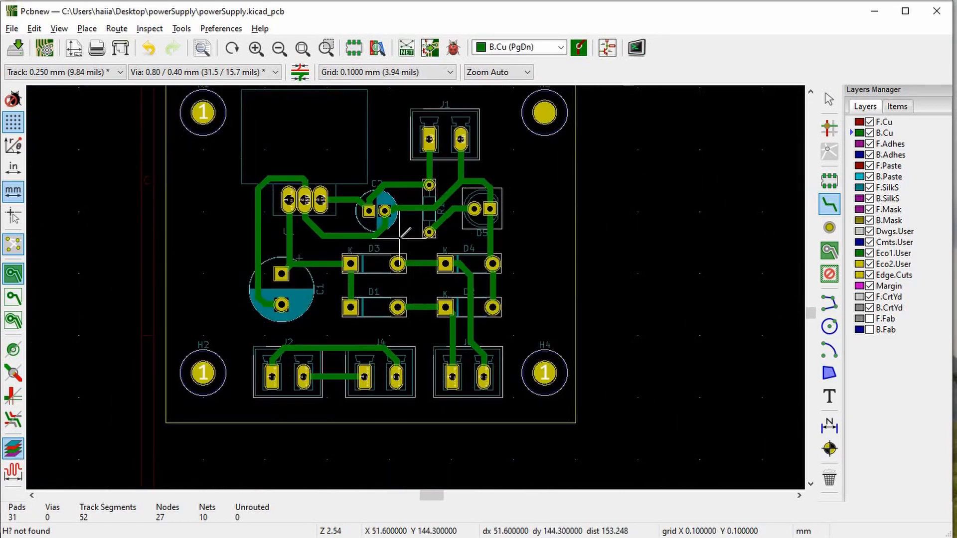
scroll(422, 282, up, 1)
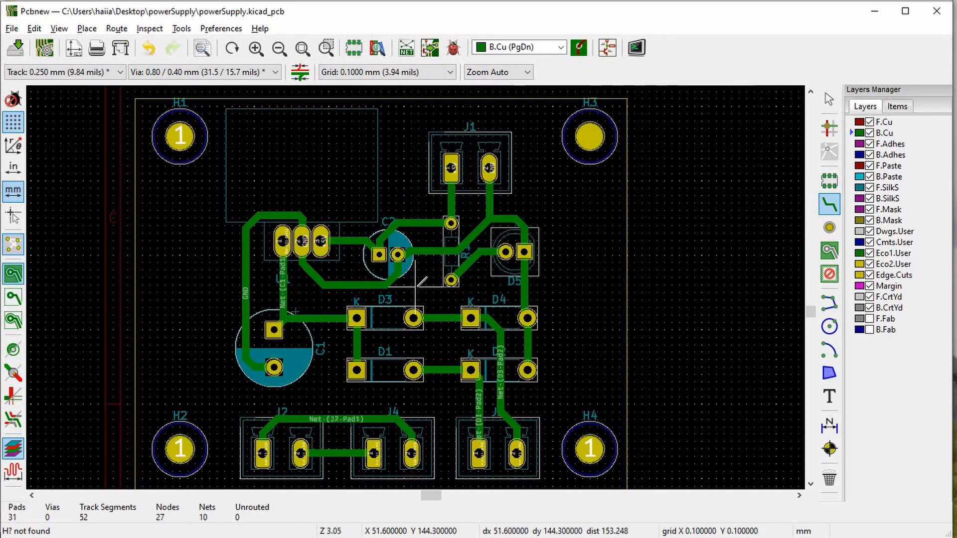
scroll(419, 287, down, 1)
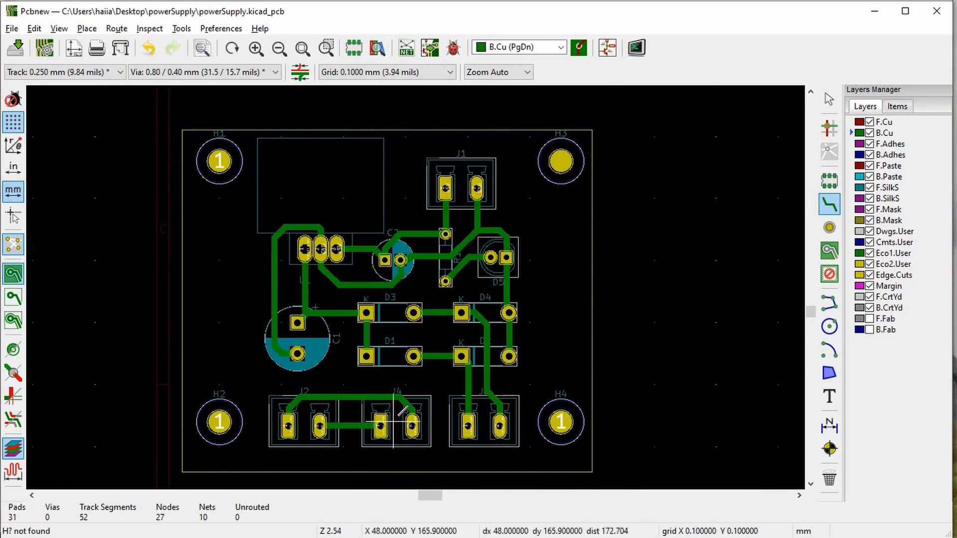
Step: Start a new board text near connector J2 with "230V" on the first line and "Input" on the second
scroll(413, 424, up, 1)
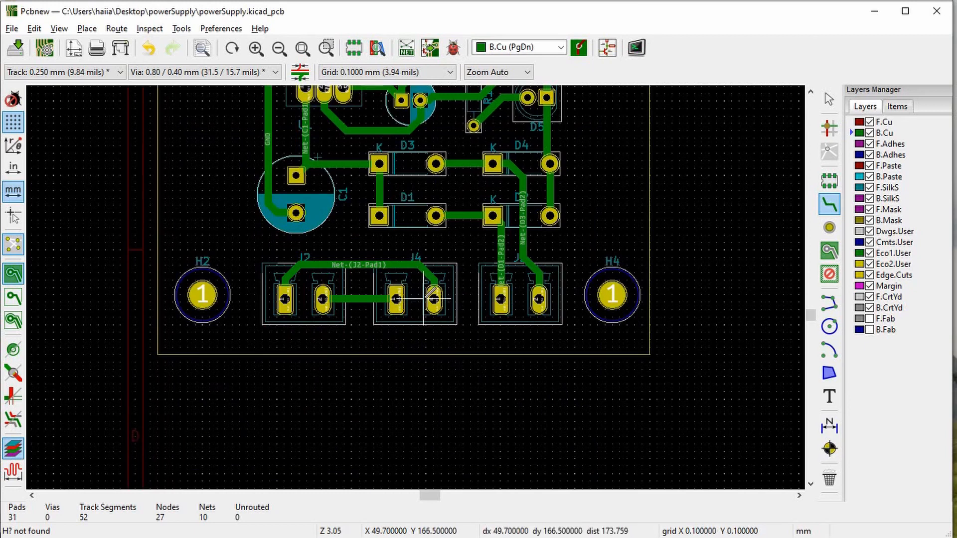
scroll(428, 295, up, 1)
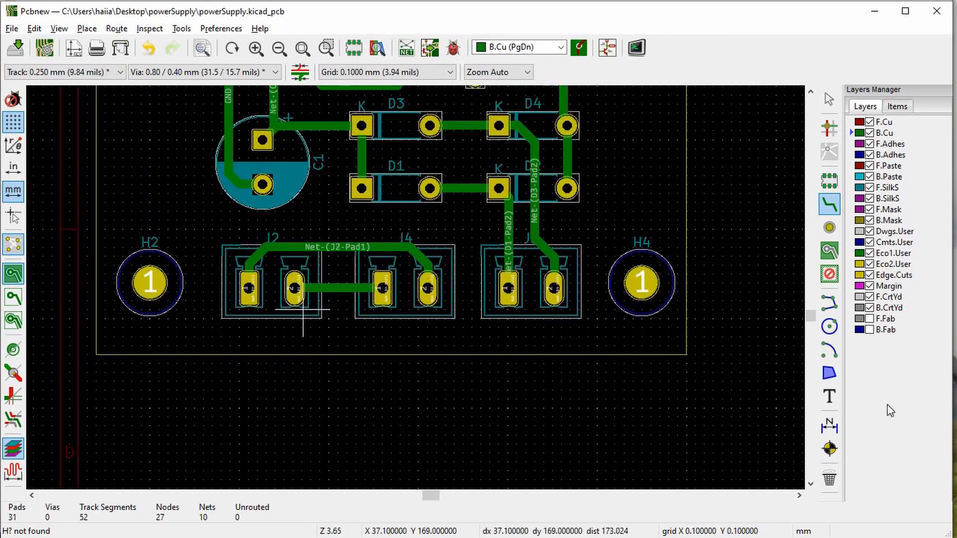
click(830, 396)
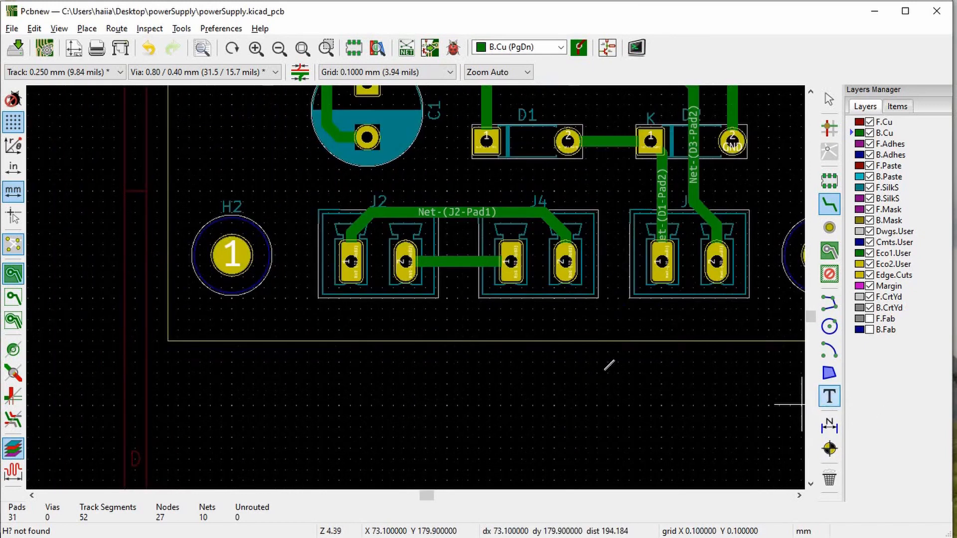
click(347, 320)
text(230)
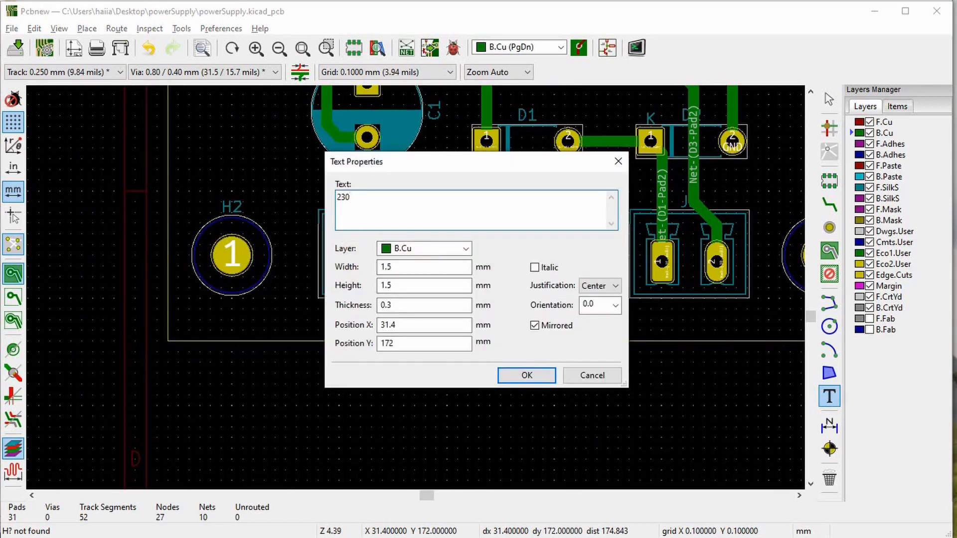
text(V)
key(Return)
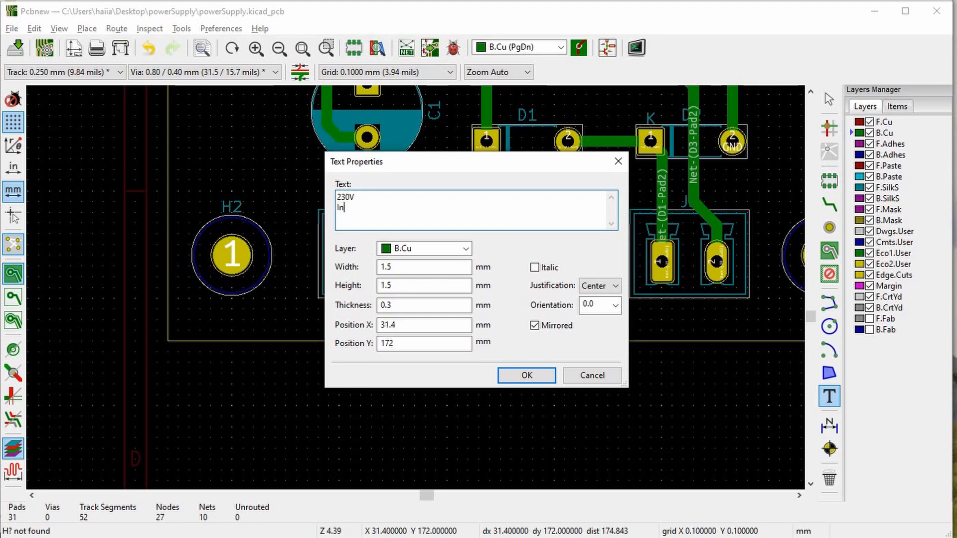
Step: Put the new text on the F.SilkS layer and place it just below connector J2
click(465, 248)
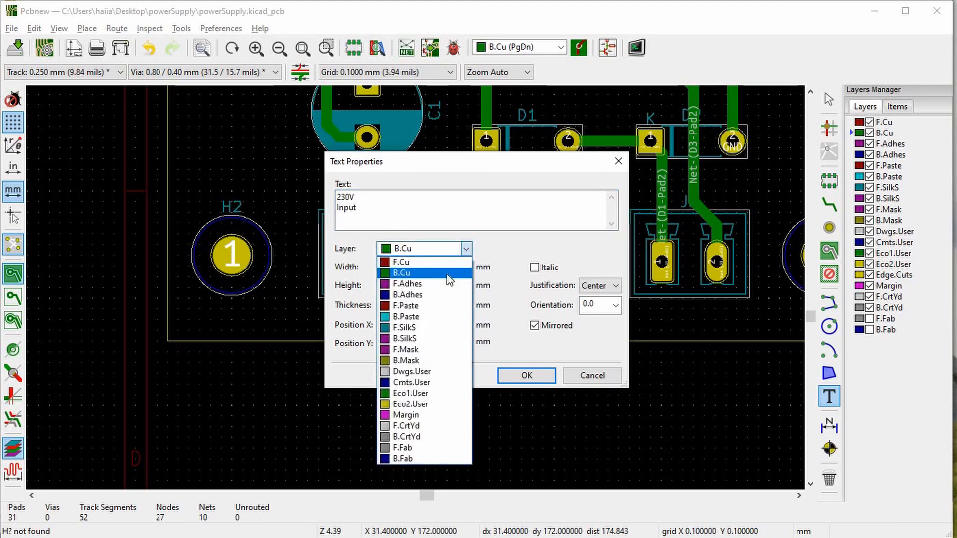
click(412, 329)
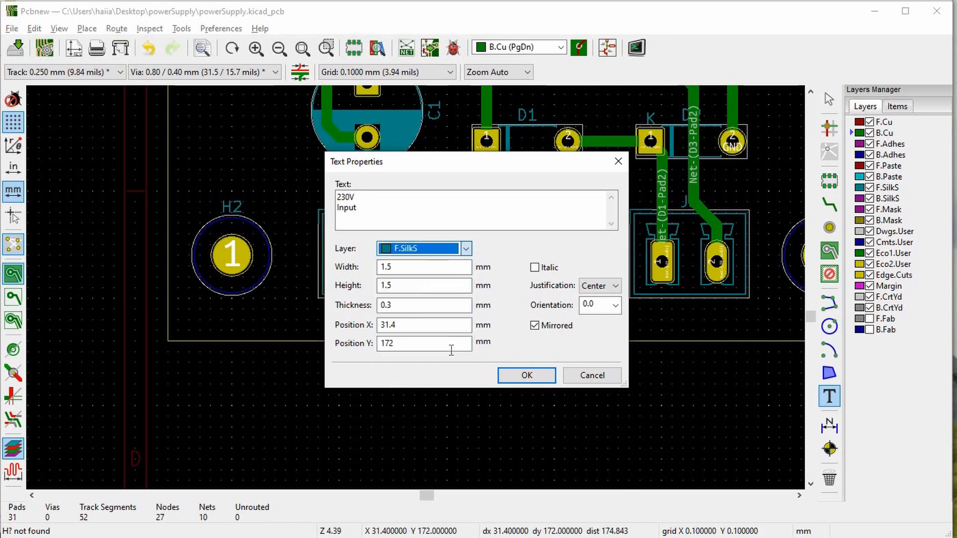
click(501, 376)
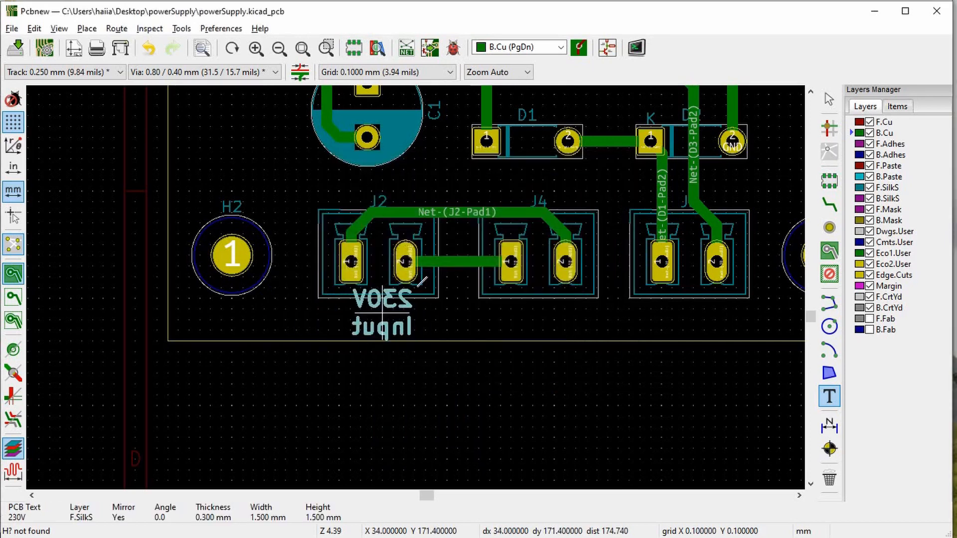
scroll(418, 280, up, 1)
click(418, 280)
click(434, 277)
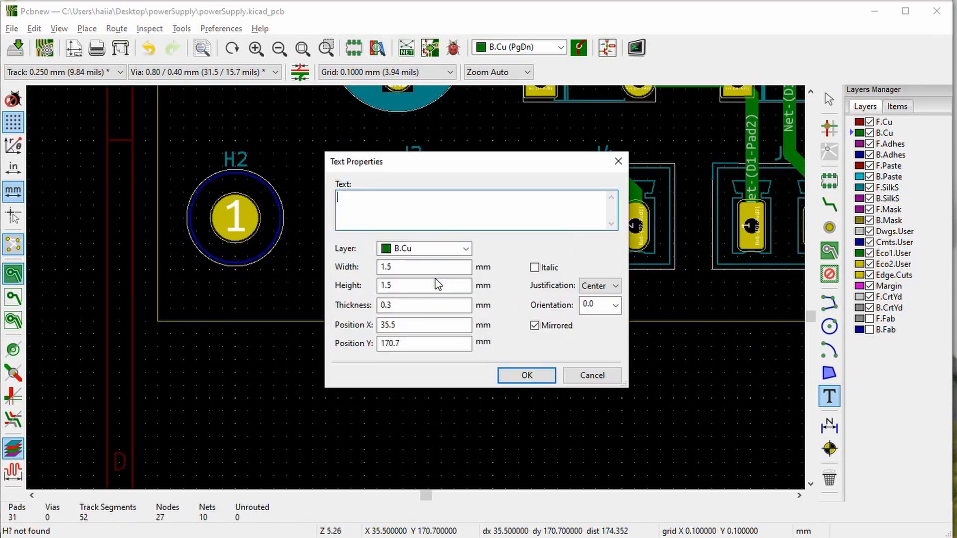
click(535, 326)
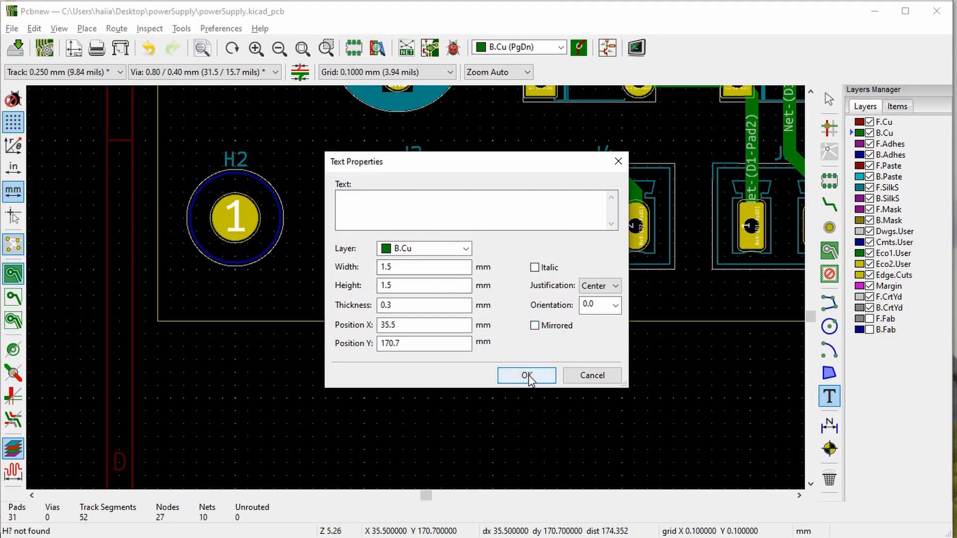
click(527, 376)
scroll(432, 323, up, 1)
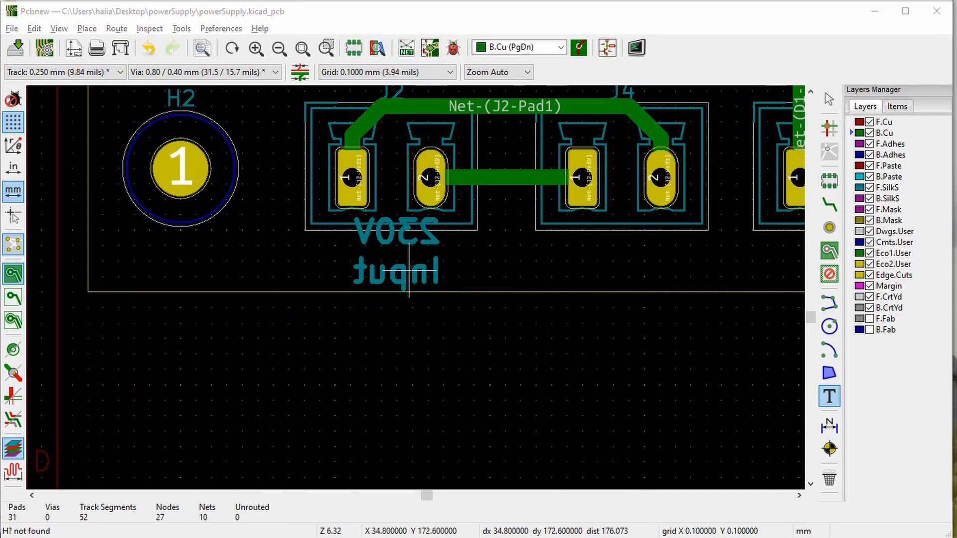
click(409, 271)
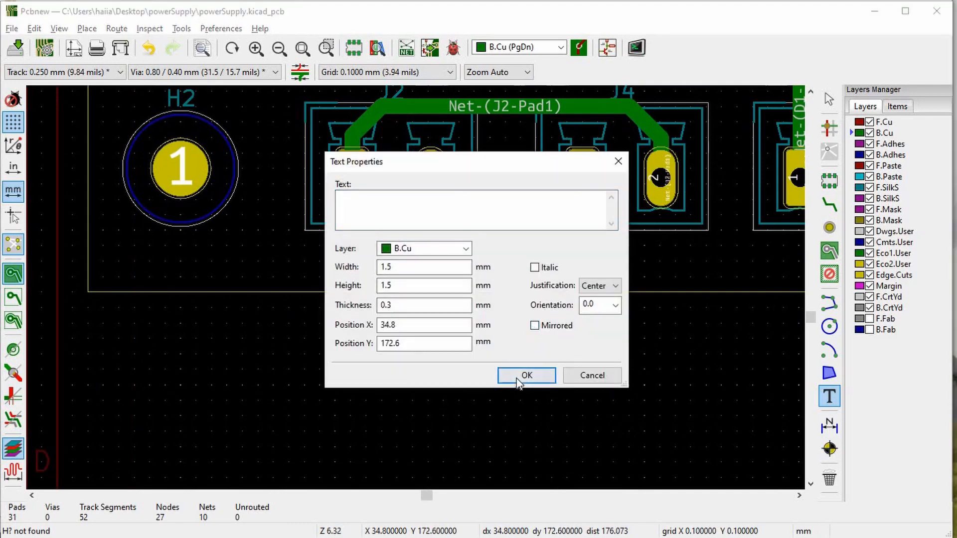
click(464, 249)
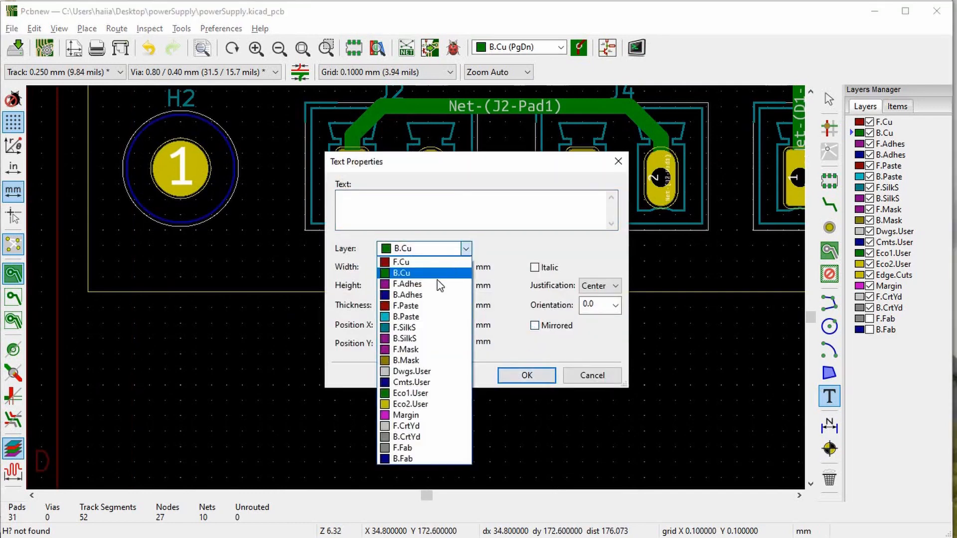
click(417, 327)
click(527, 377)
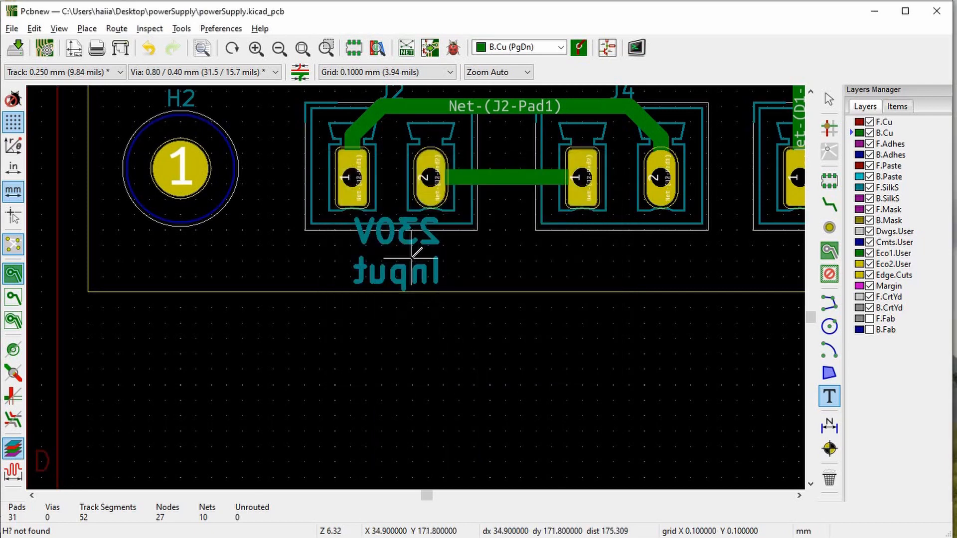
click(418, 274)
click(420, 270)
key(Escape)
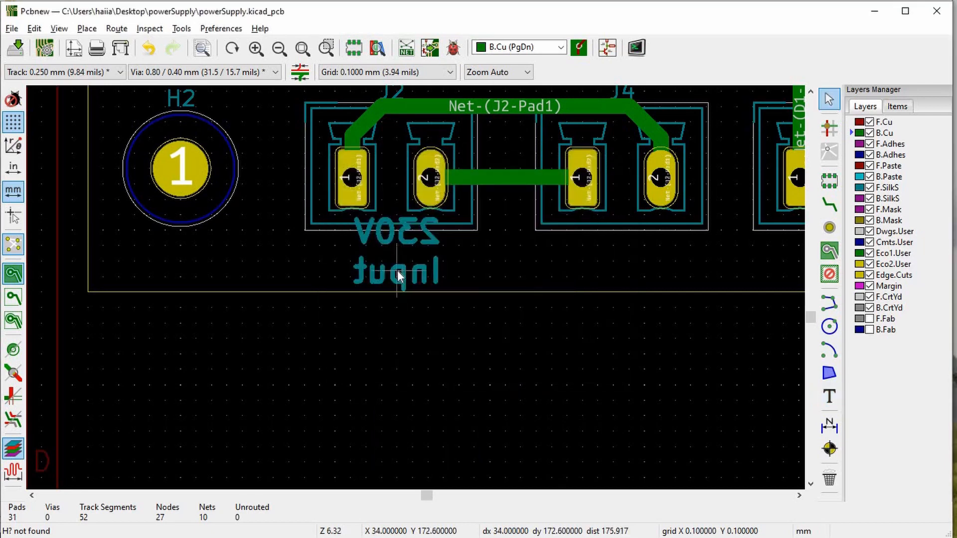
Step: Turn off mirroring for the "230V Input" text and keep it on the F.SilkS layer
double_click(405, 275)
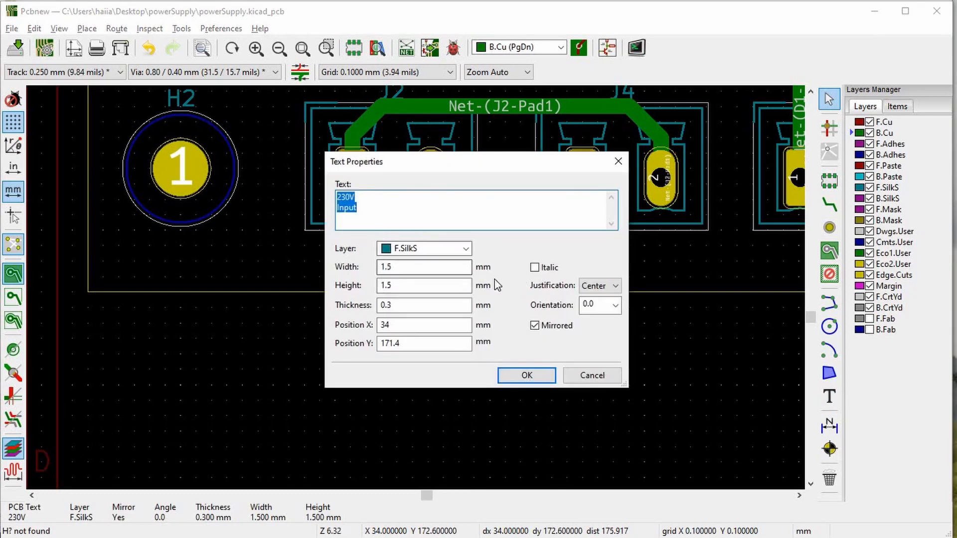
click(547, 327)
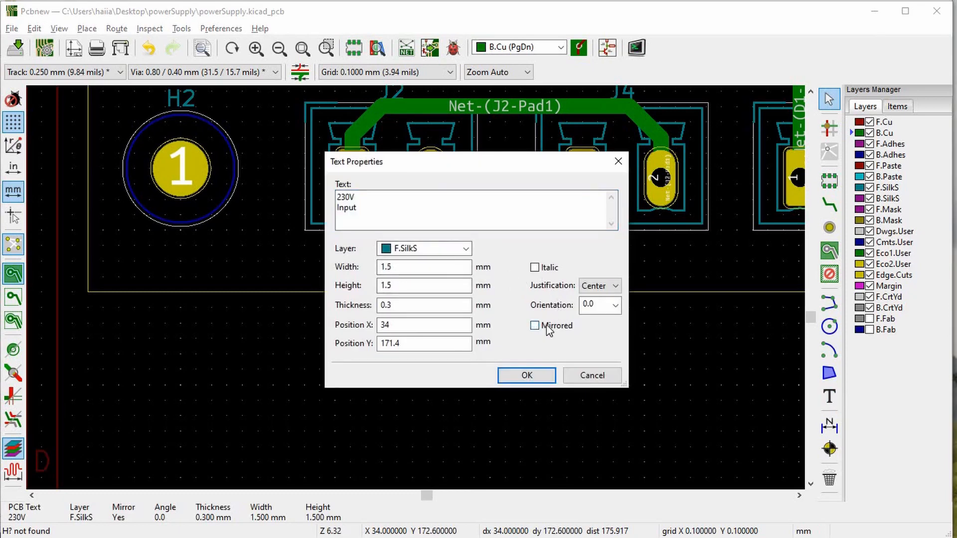
click(432, 256)
click(513, 382)
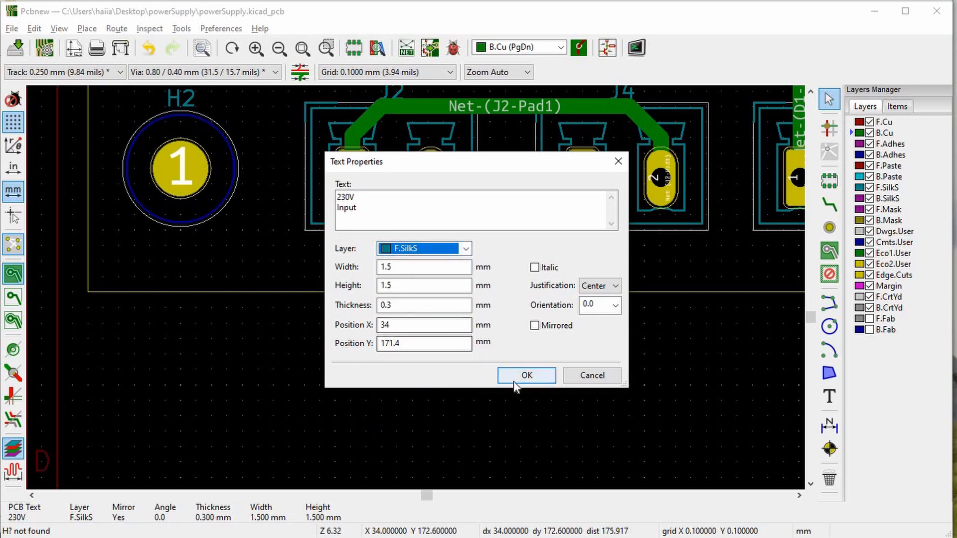
click(513, 381)
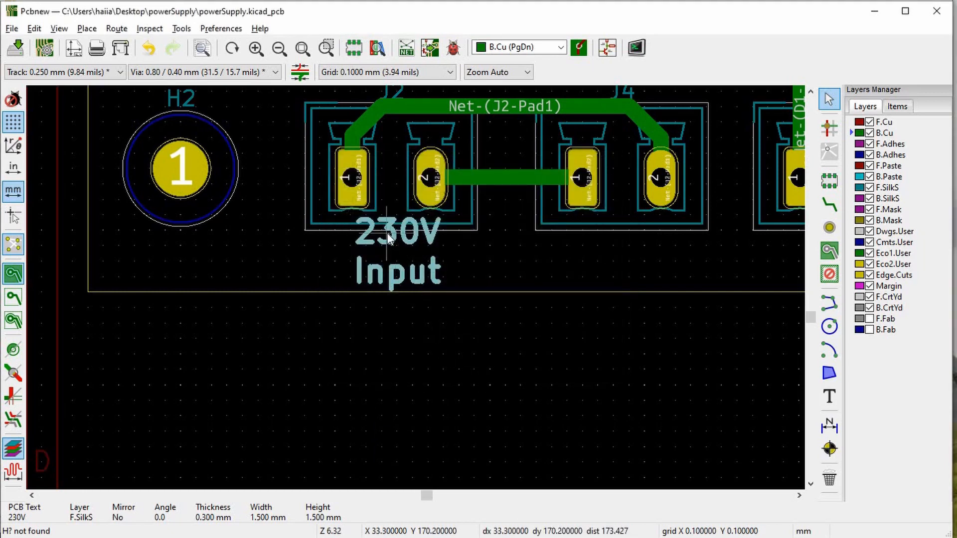
Step: Change the label below connector J2 to the single line "230V IN" and centre it under the connector
double_click(389, 238)
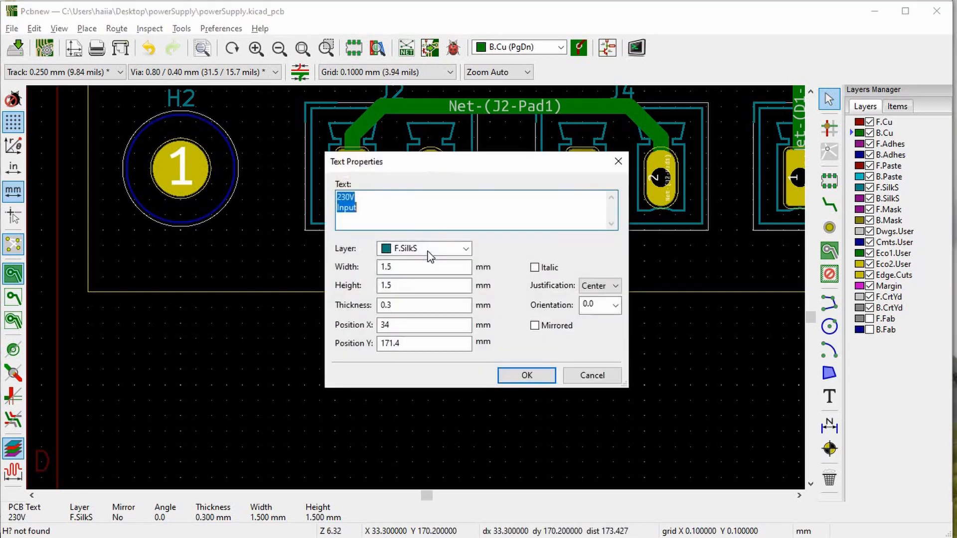
click(391, 201)
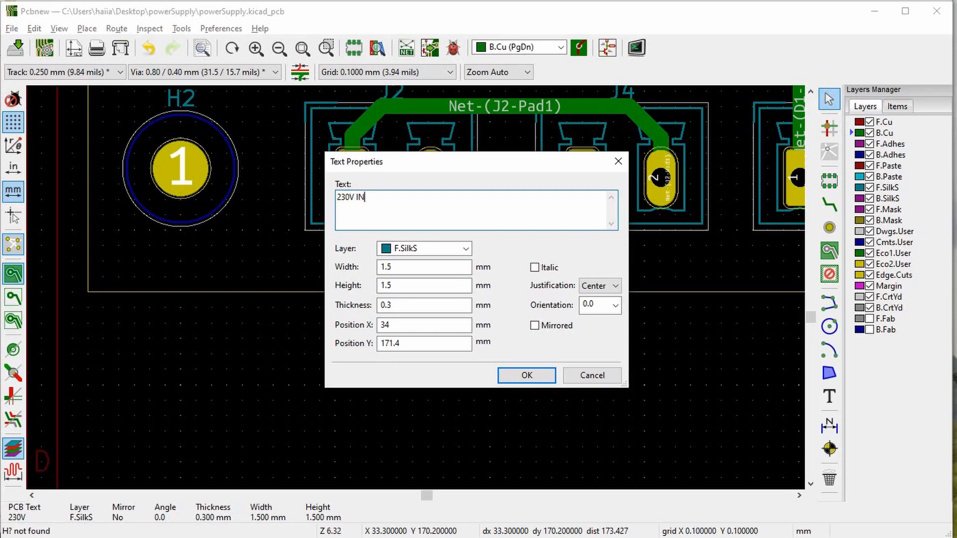
click(526, 375)
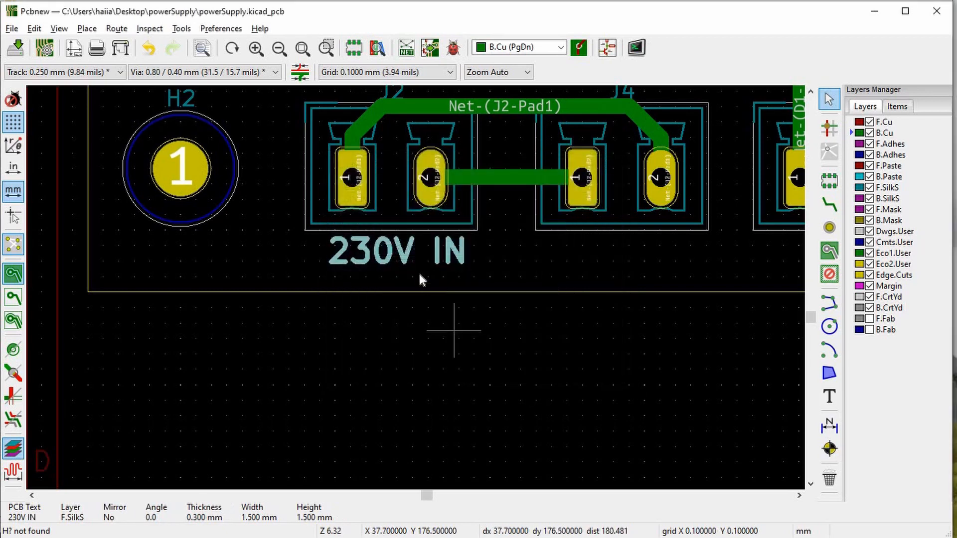
click(391, 255)
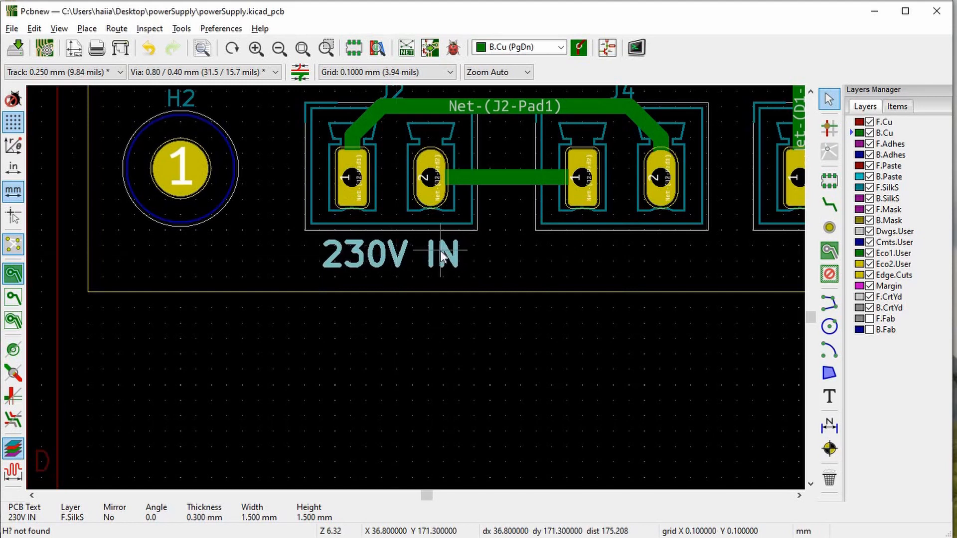
Step: Copy the "230V IN" label and place the duplicate directly below connector J4
key(ctrl+c)
click(519, 261)
key(ctrl+v)
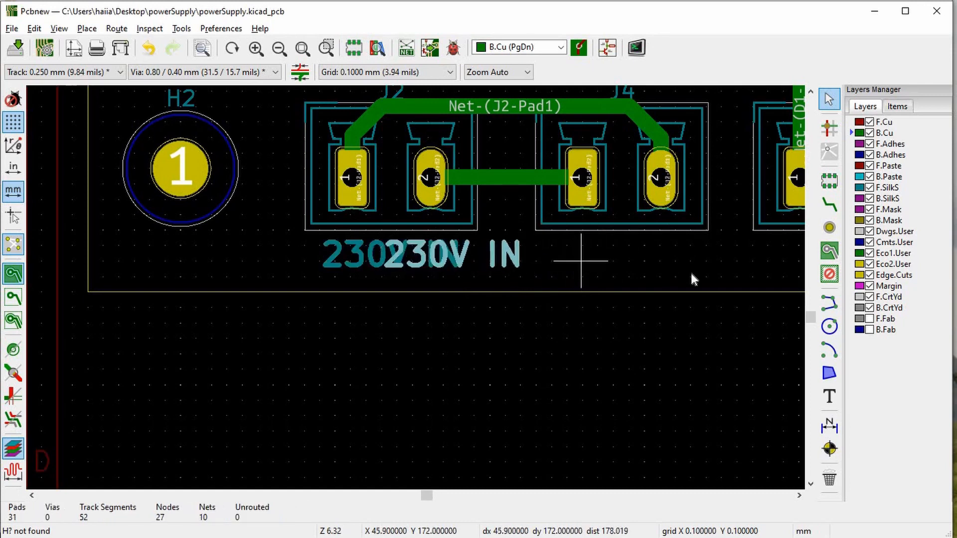
click(753, 267)
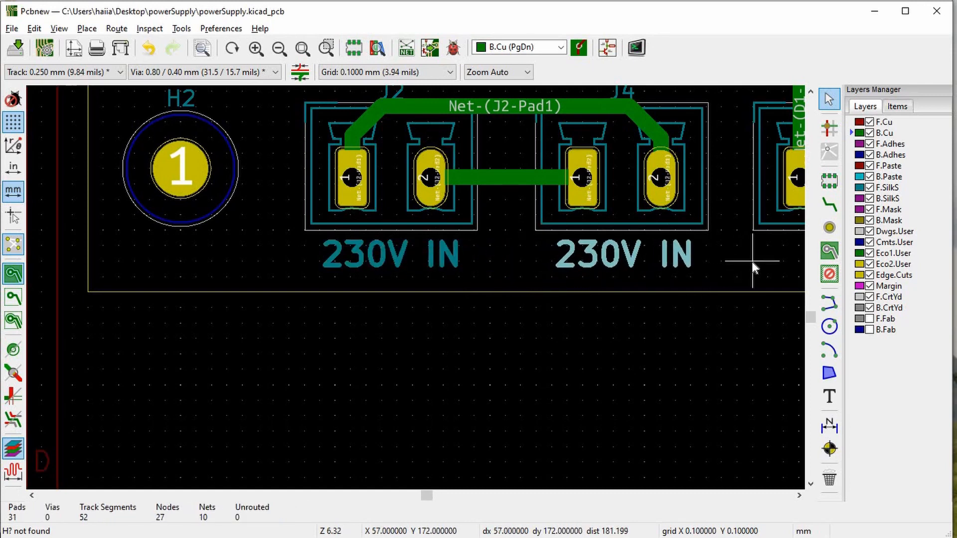
Step: Shorten the copied label below connector J4 to "230V"
double_click(627, 263)
click(377, 205)
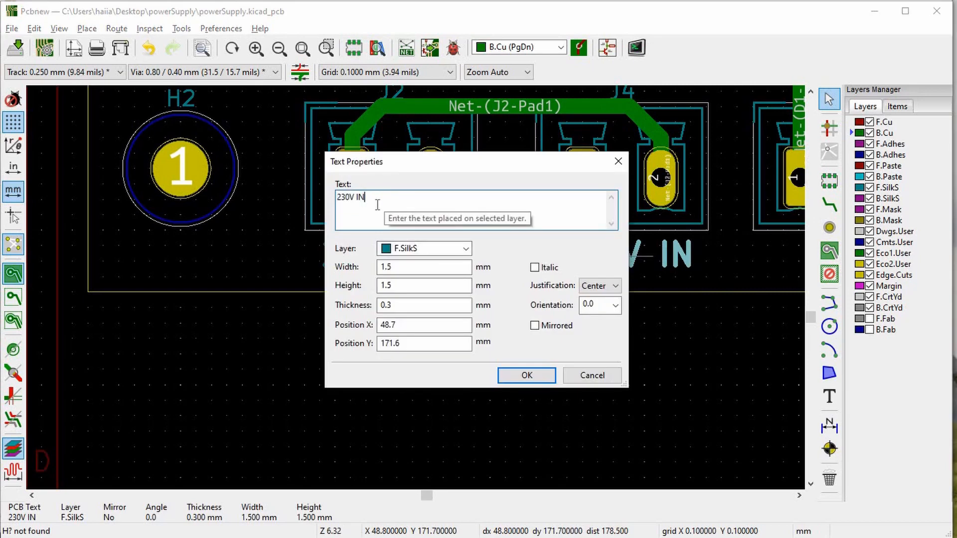
text(t)
key(BackSpace)
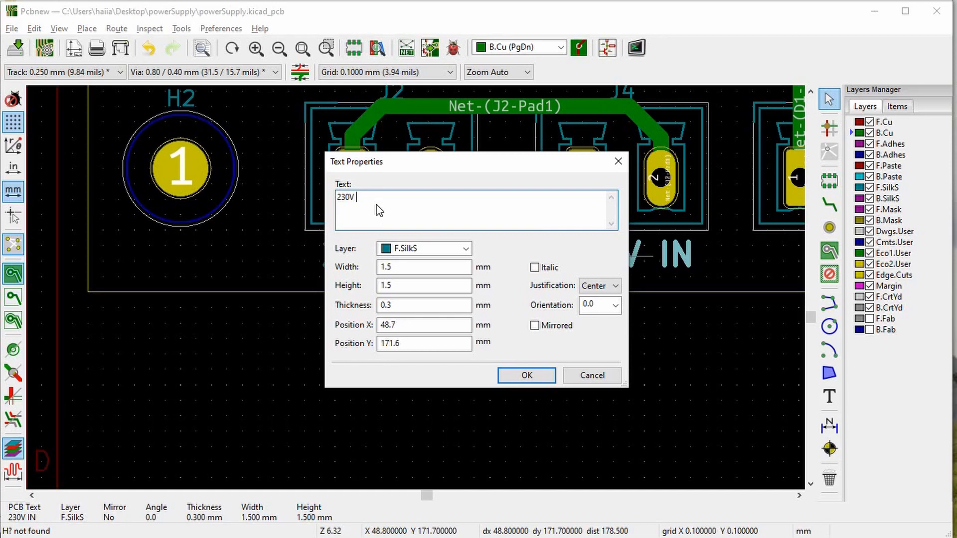
key(Return)
key(t)
key(Escape)
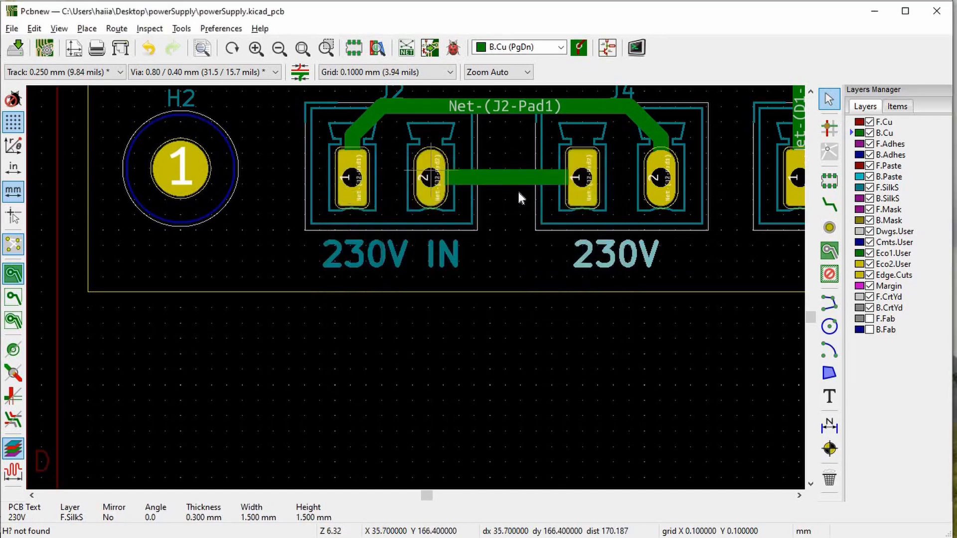
Step: Change the text of the label below connector J4 to "TRA PRI"
double_click(607, 247)
click(424, 200)
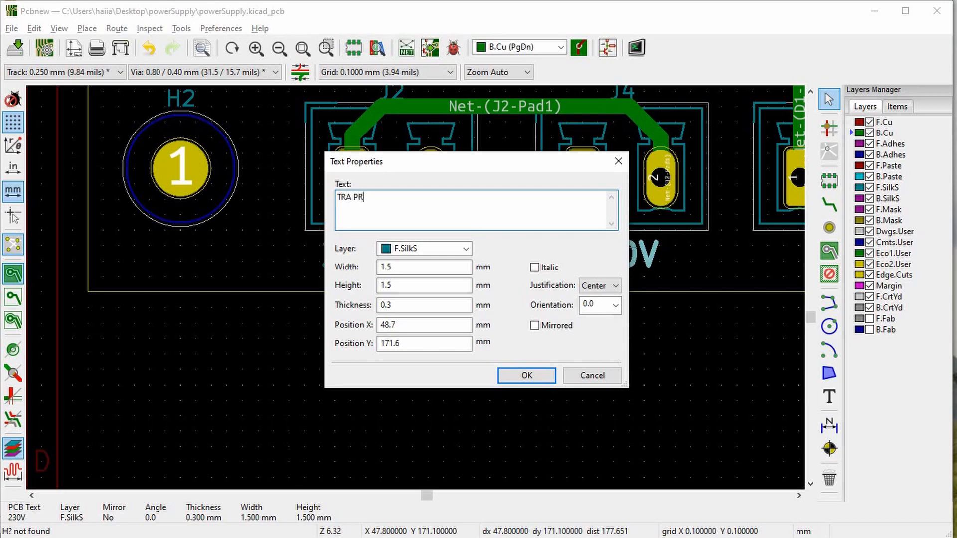
click(526, 375)
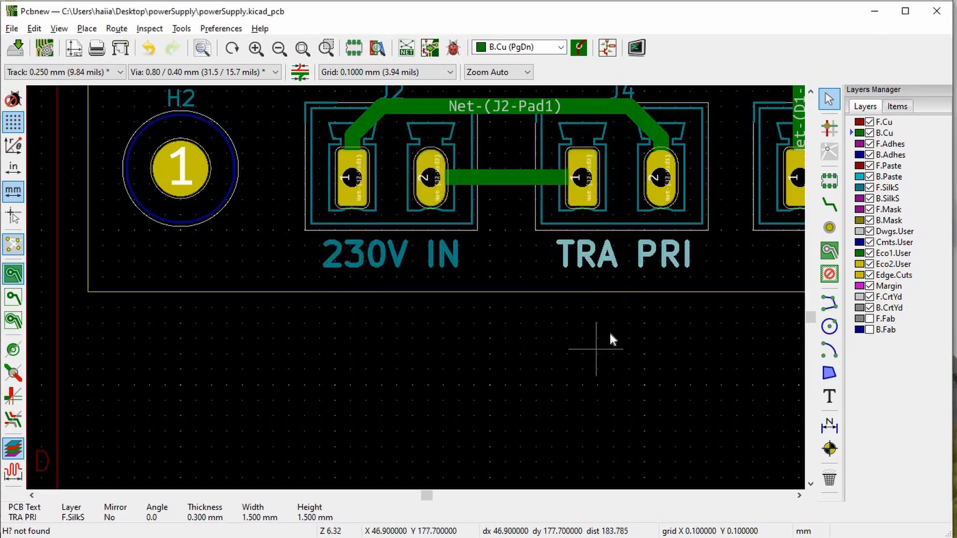
Step: Paste another copy of the "230V IN" label below the connector next to mounting hole H4
scroll(415, 287, down, 2)
scroll(416, 288, up, 2)
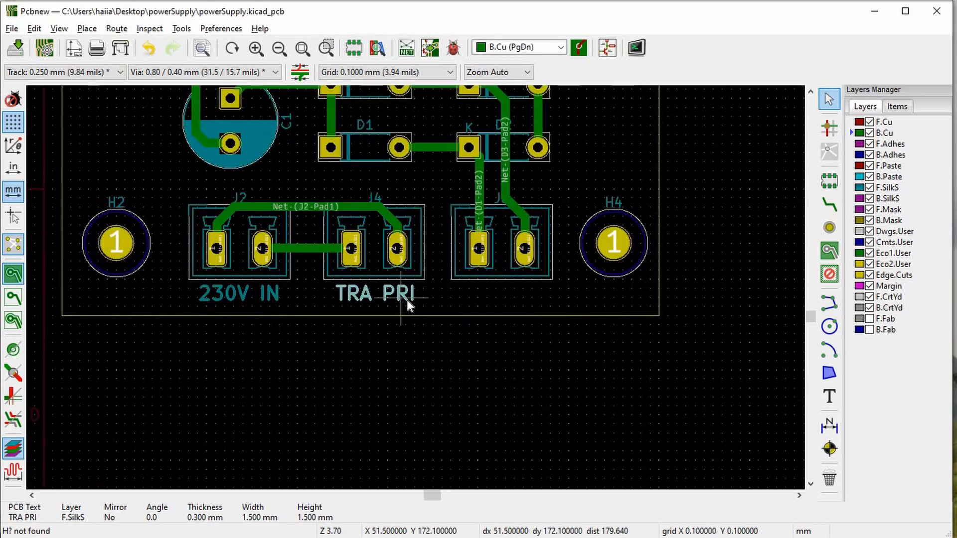
key(ctrl+c)
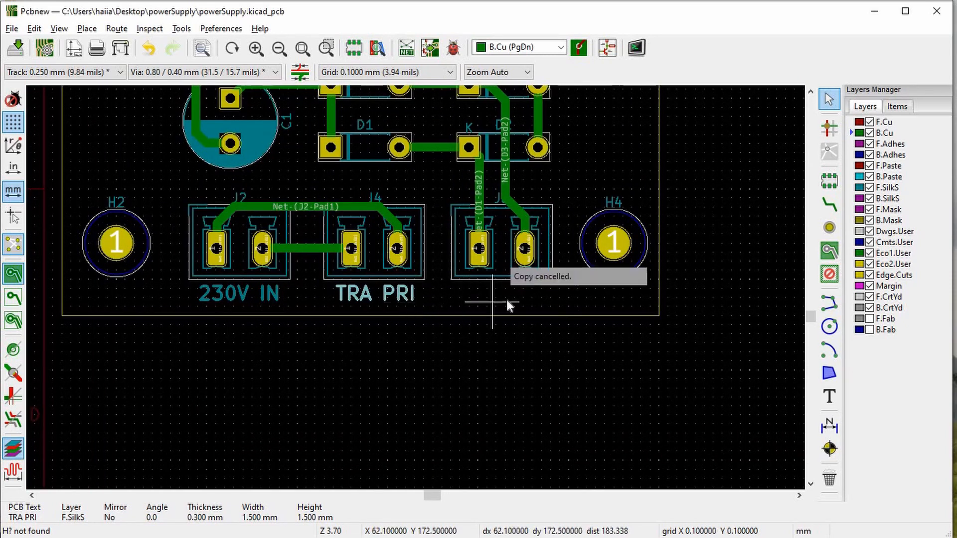
key(ctrl+v)
click(577, 296)
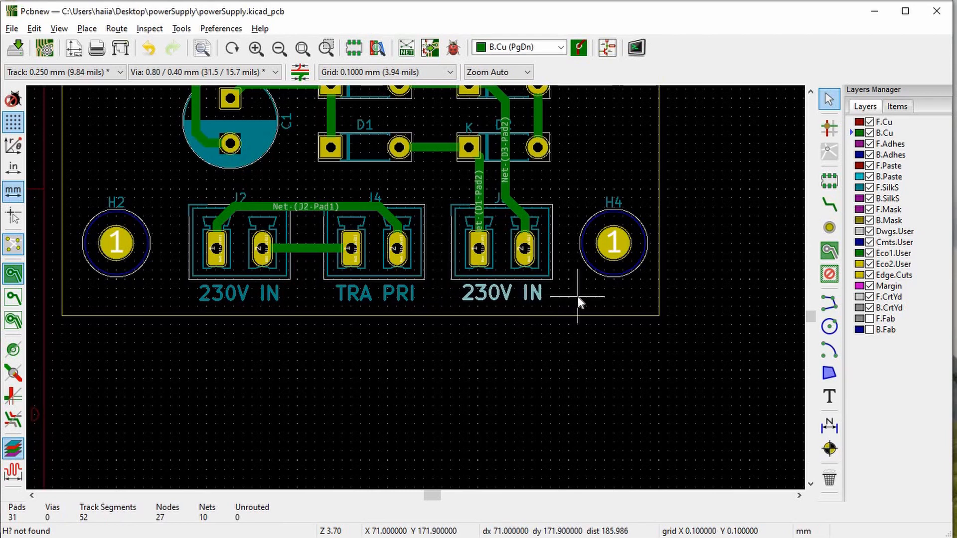
Step: Change the pasted label below the connector next to H4 to "TRA SEC (15V AC)"
scroll(546, 299, up, 1)
double_click(361, 278)
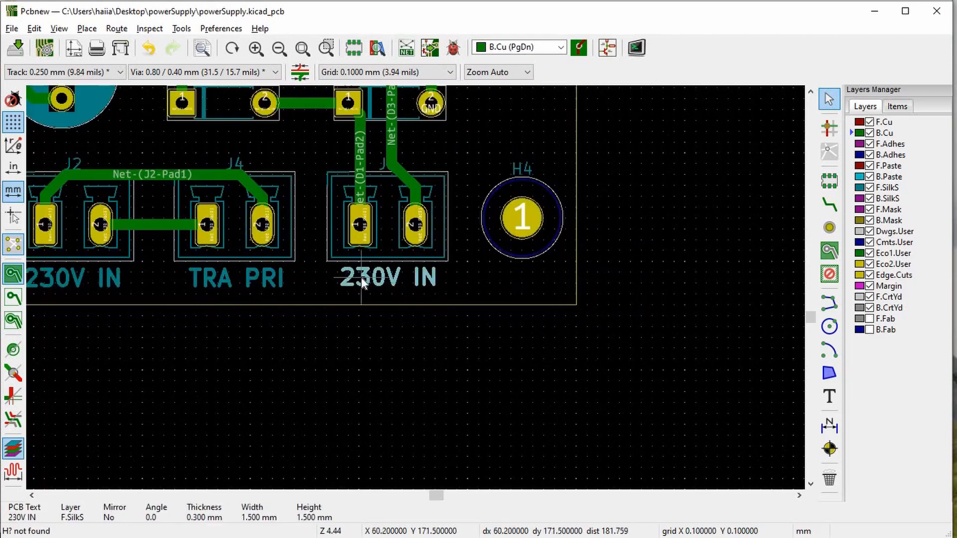
text(tr)
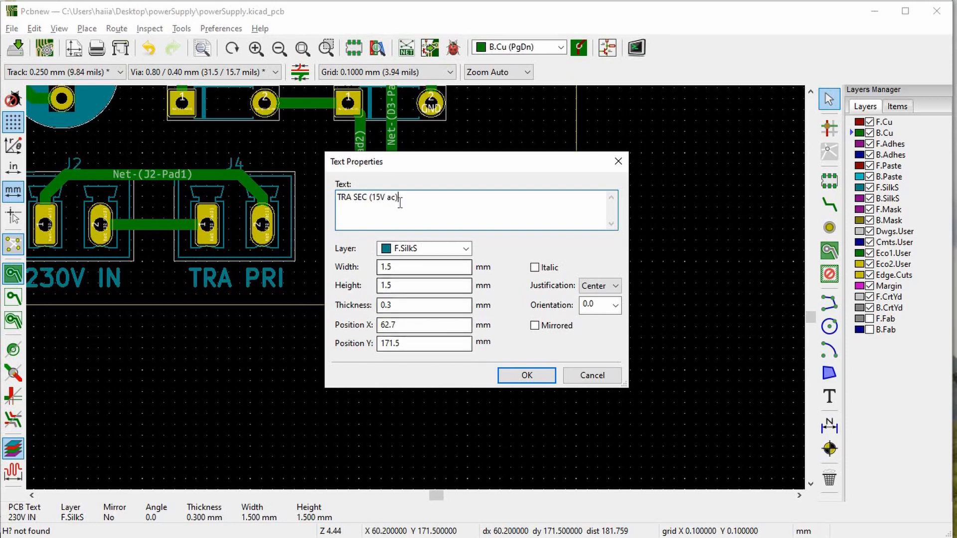
key(BackSpace)
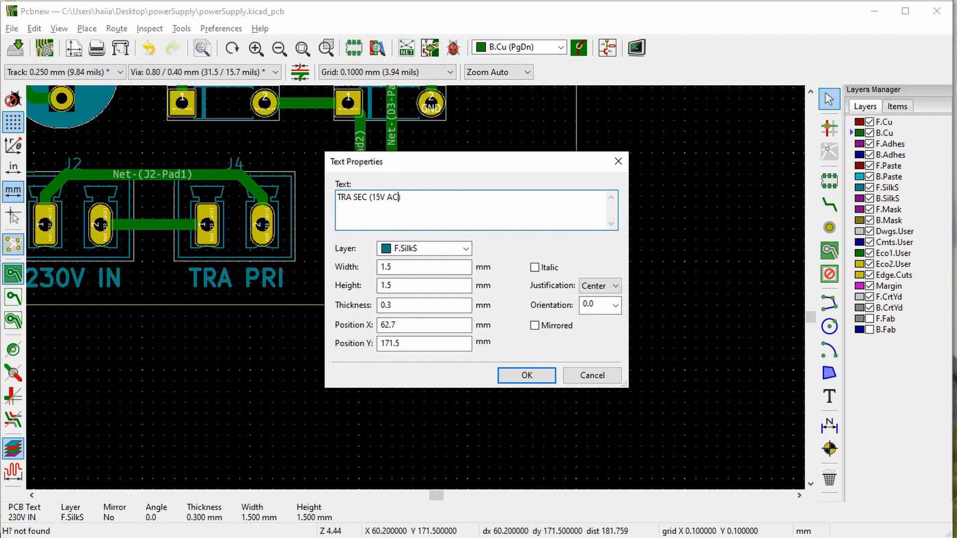
click(527, 374)
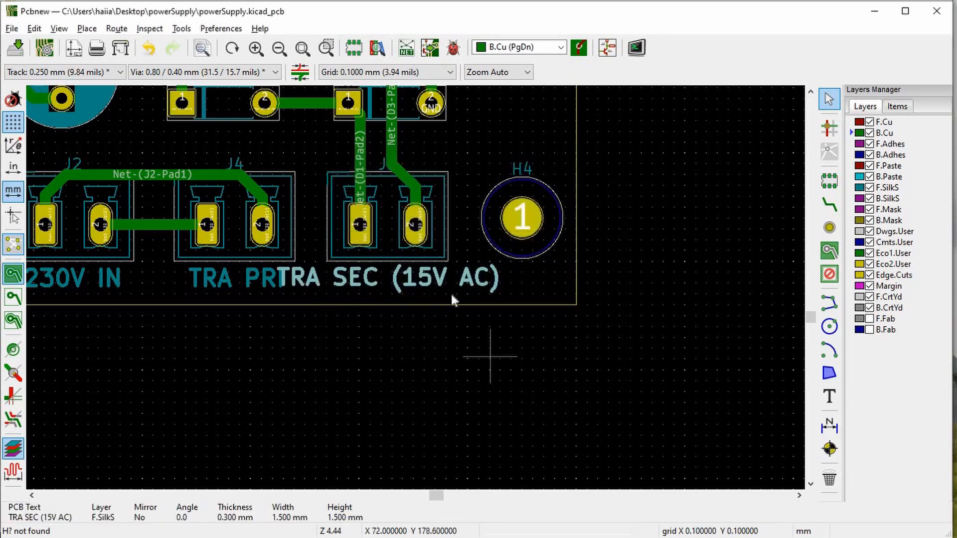
Step: Set the text of the label below the connector next to H4 to just "TRA SEC"
double_click(370, 275)
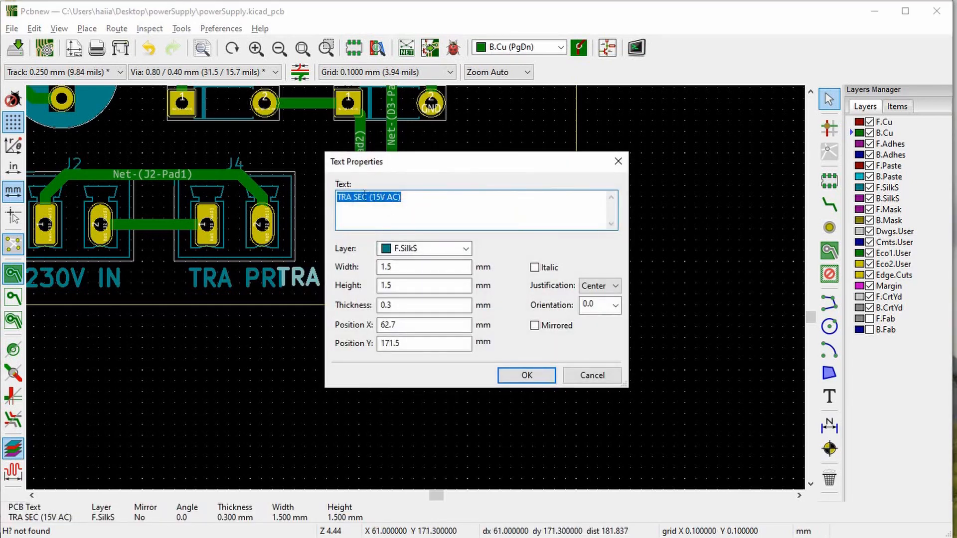
click(366, 198)
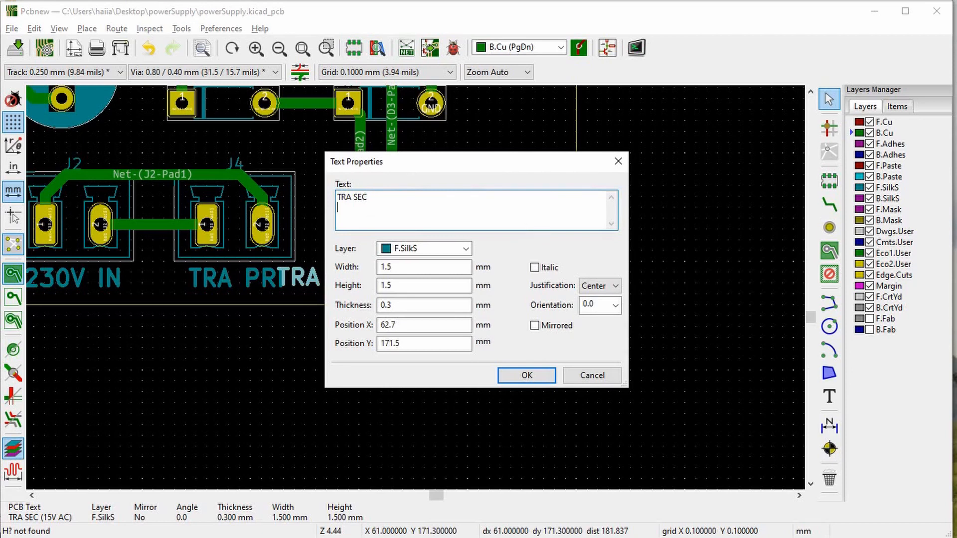
click(527, 375)
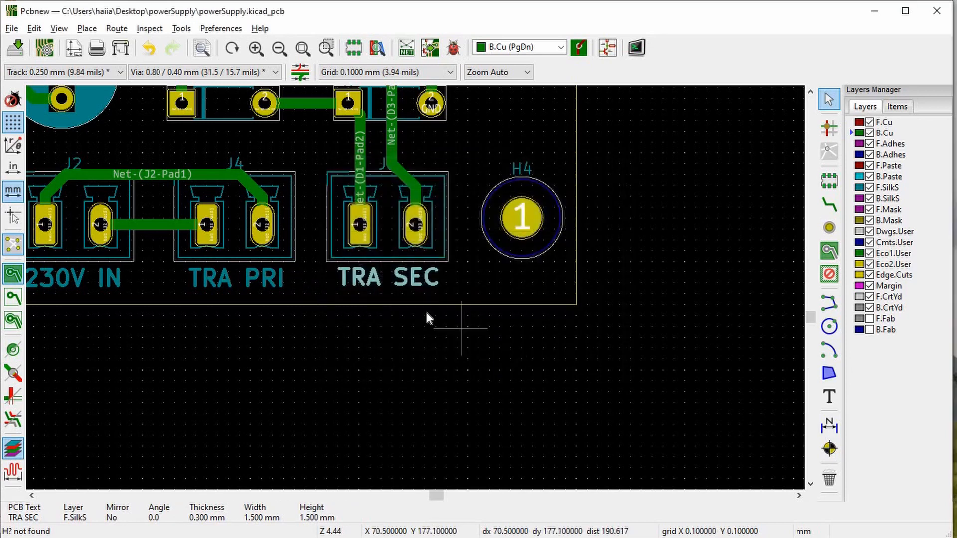
Step: Add a new board text "+5VDC" and place it just above connector J1
scroll(417, 292, down, 5)
scroll(417, 292, up, 7)
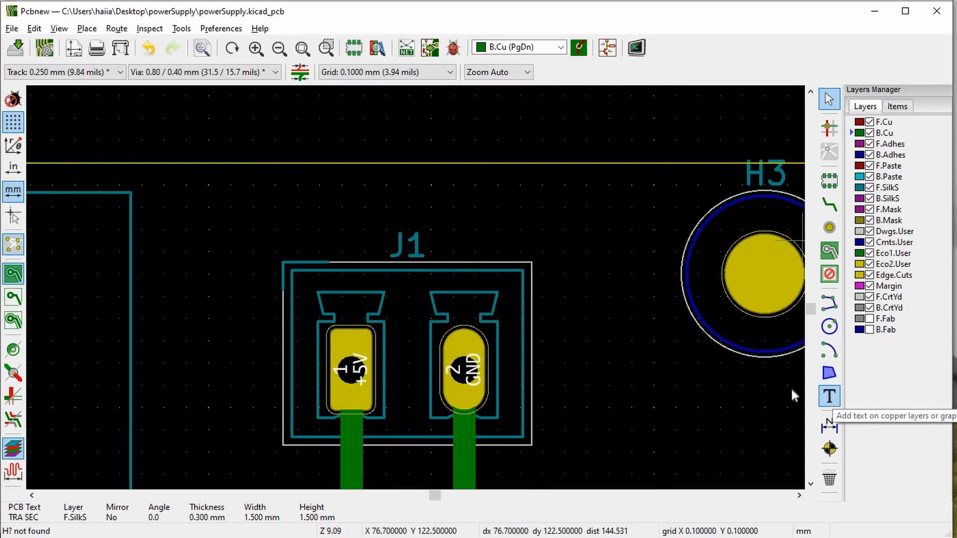
click(830, 398)
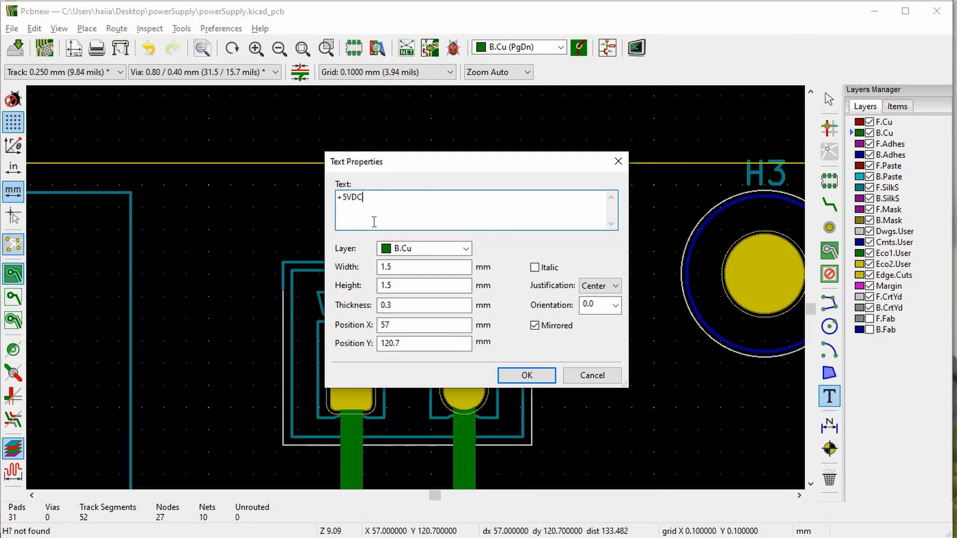
click(527, 375)
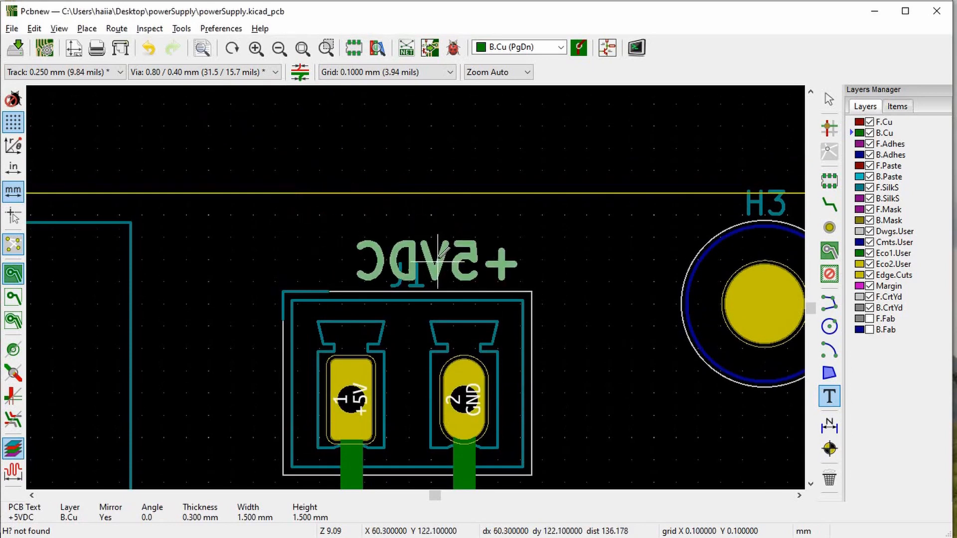
click(438, 234)
click(445, 233)
click(452, 246)
click(427, 328)
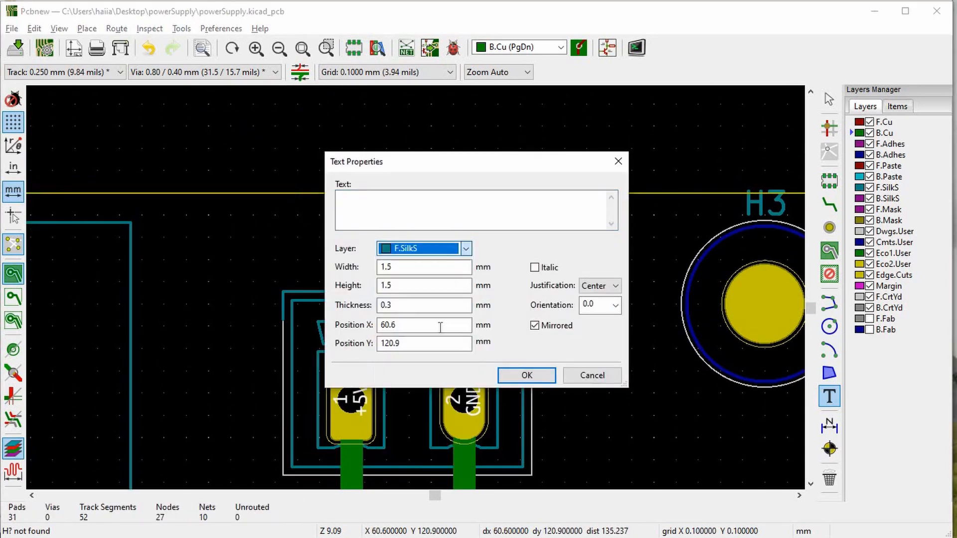
click(535, 325)
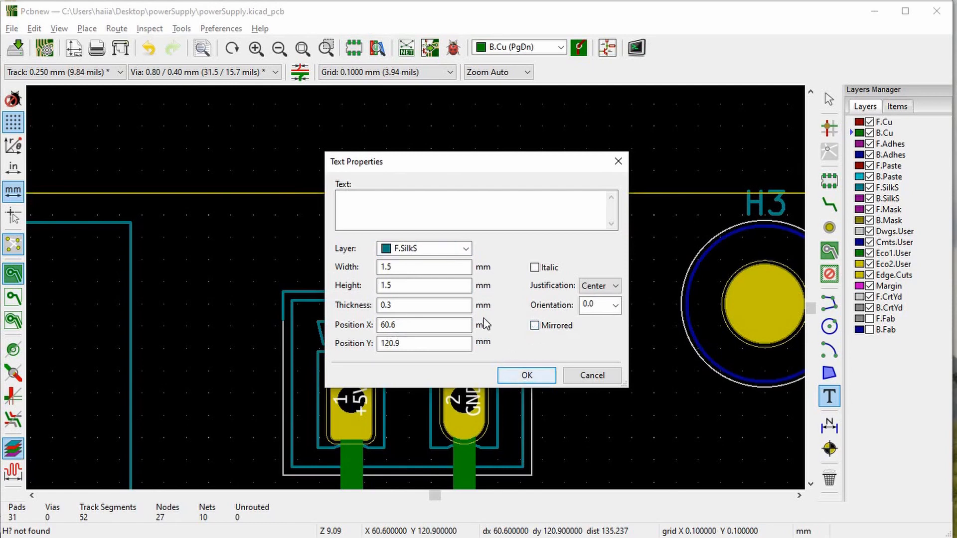
click(459, 249)
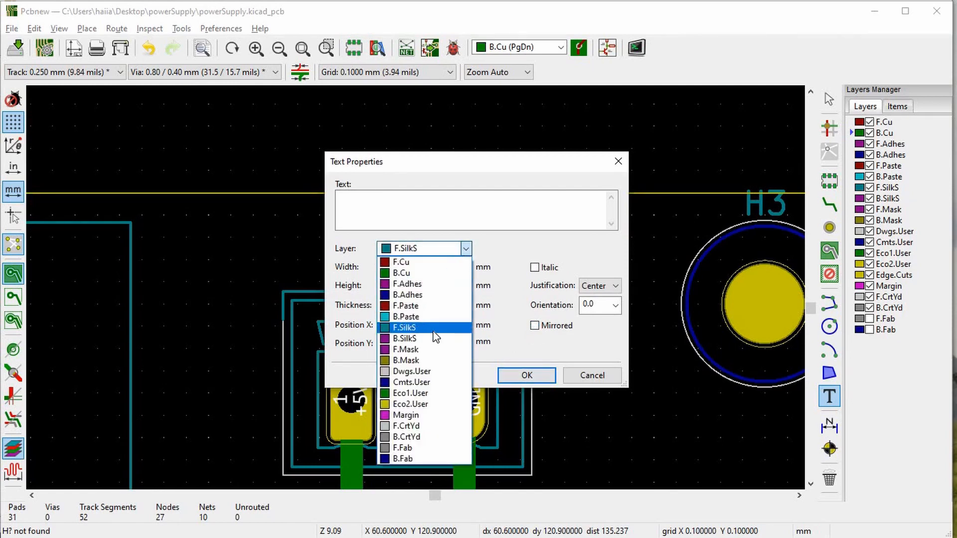
click(427, 327)
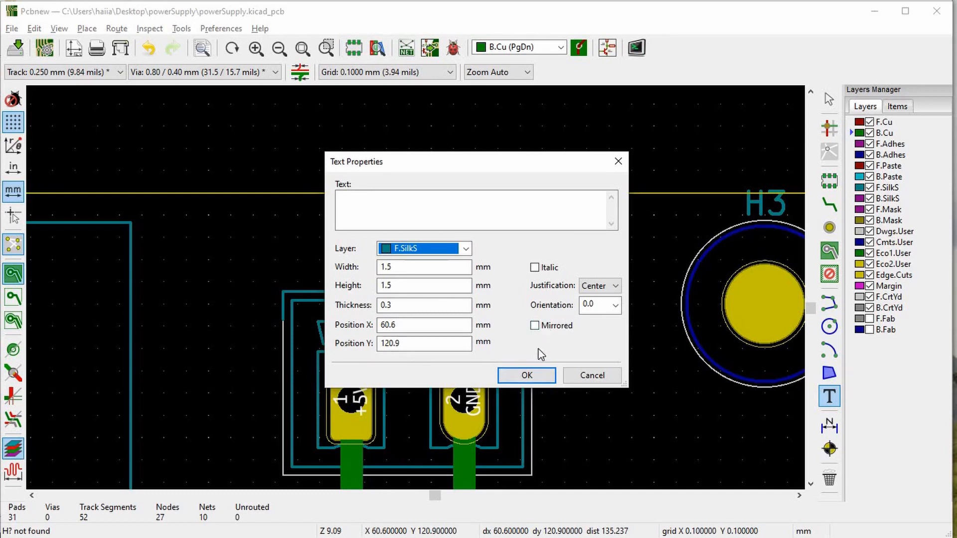
click(527, 375)
click(459, 253)
click(459, 252)
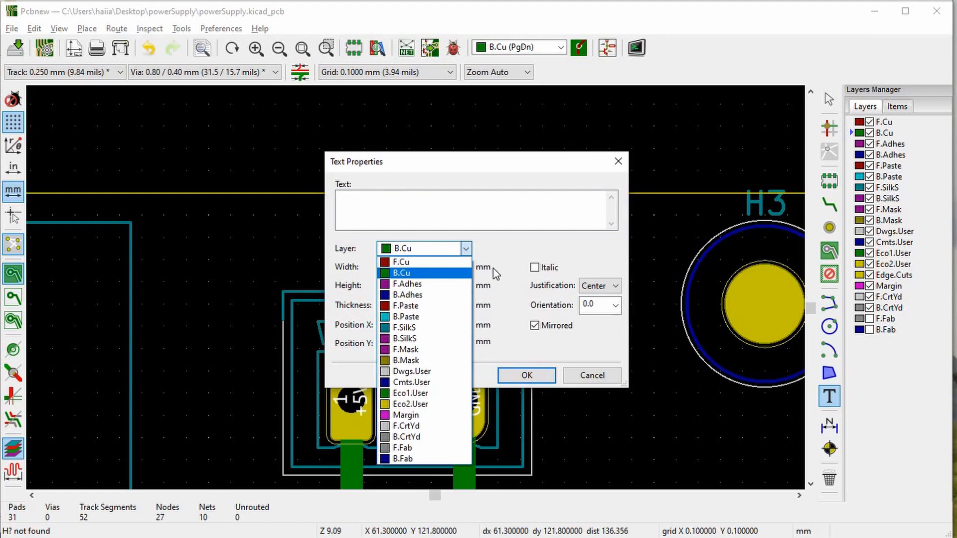
click(465, 252)
key(Escape)
click(442, 251)
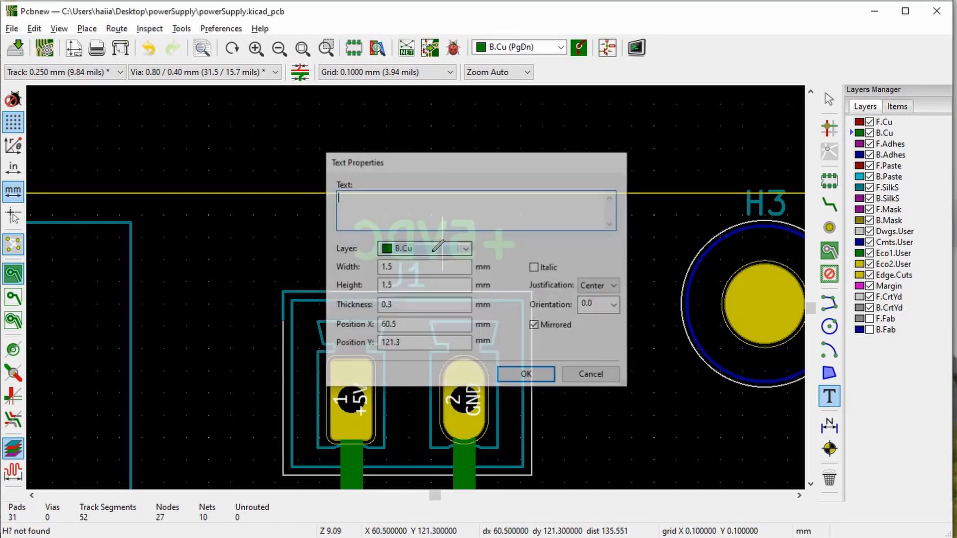
key(Escape)
key(Escape)
Step: Put the "+5VDC" text above connector J1 on the F.SilkS layer and turn off its mirroring
click(429, 252)
key(e)
click(441, 249)
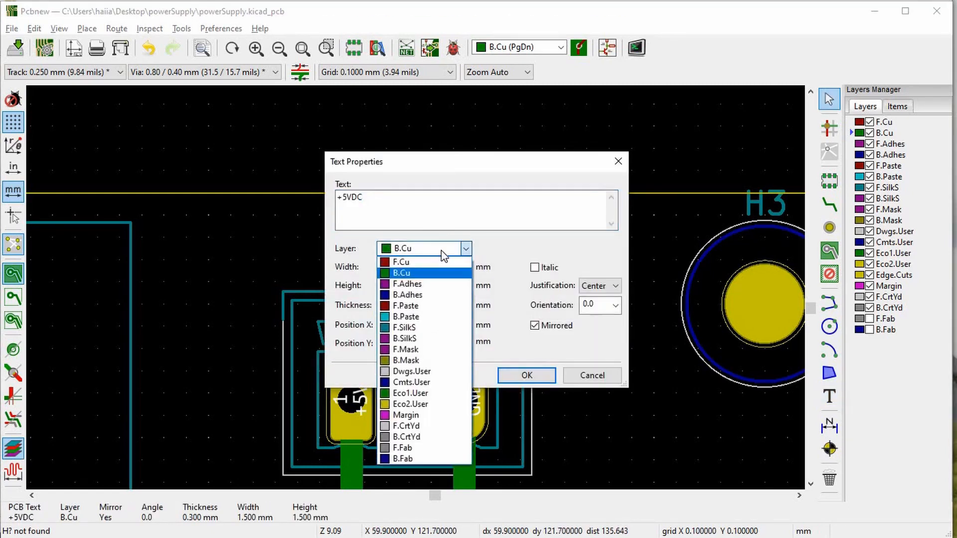
click(424, 332)
click(537, 327)
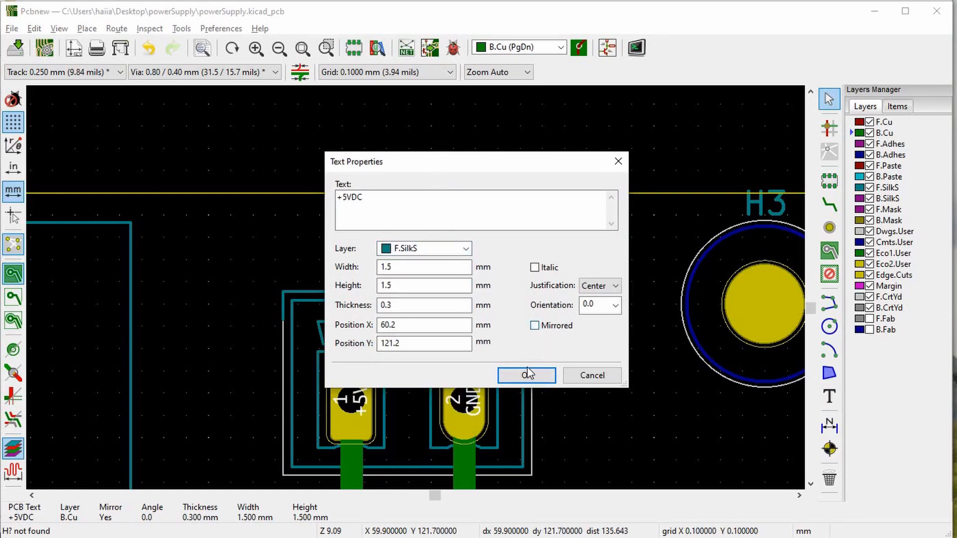
click(527, 375)
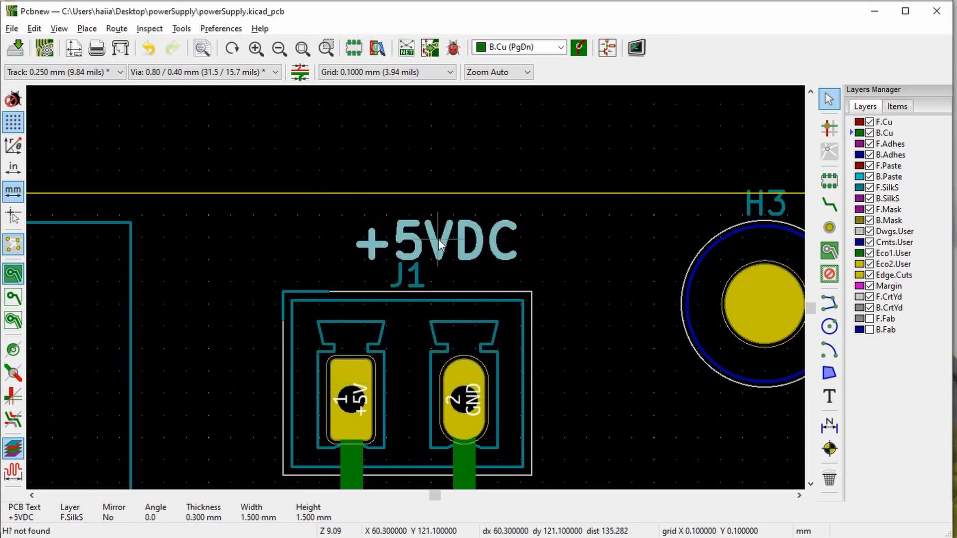
Step: Rotate the "+5VDC" label by 180 degrees and centre it above connector J1, clear of the reference text
key(r)
key(r)
drag(439, 244, 414, 234)
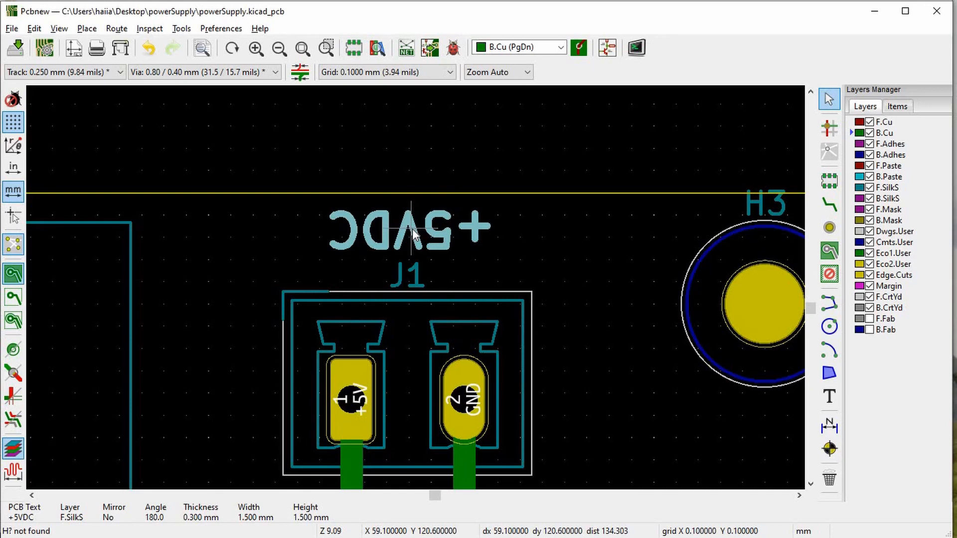
click(413, 235)
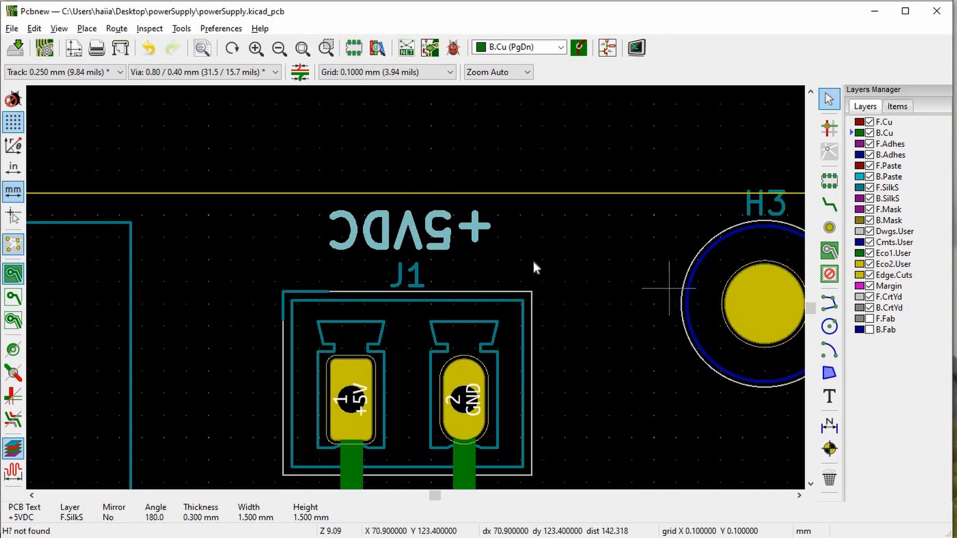
Step: Remove the plus sign from the "+5VDC" label above connector J1 so its text is just "5VDC"
click(505, 270)
click(480, 227)
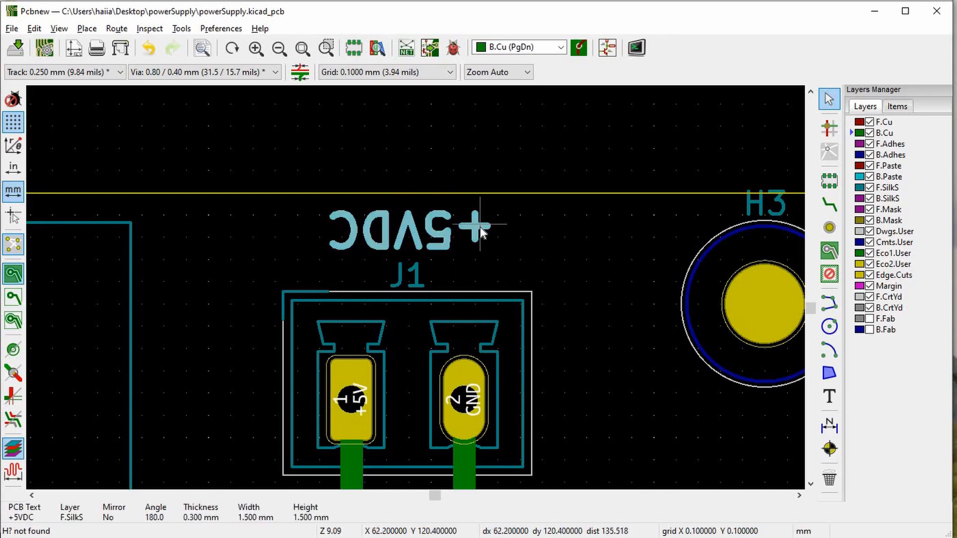
double_click(480, 227)
click(342, 197)
key(BackSpace)
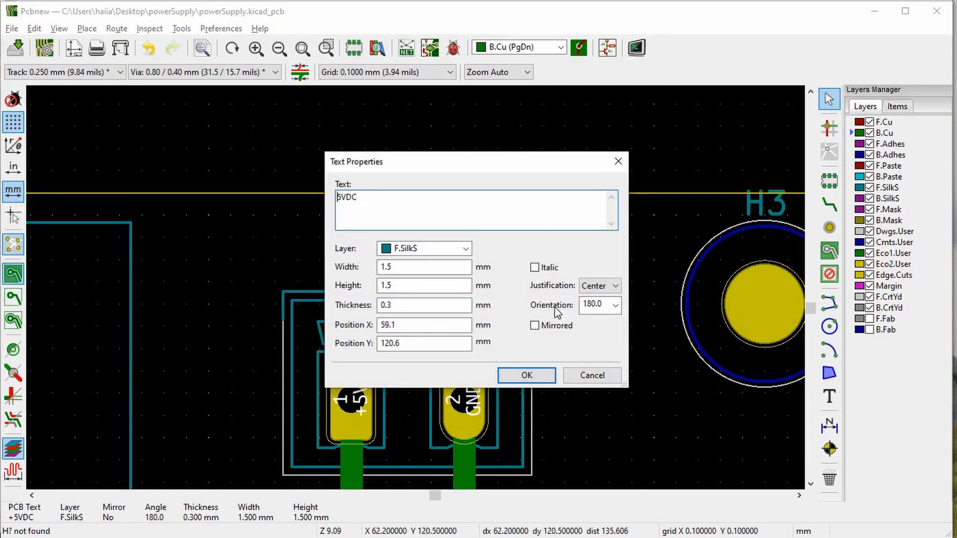
click(524, 375)
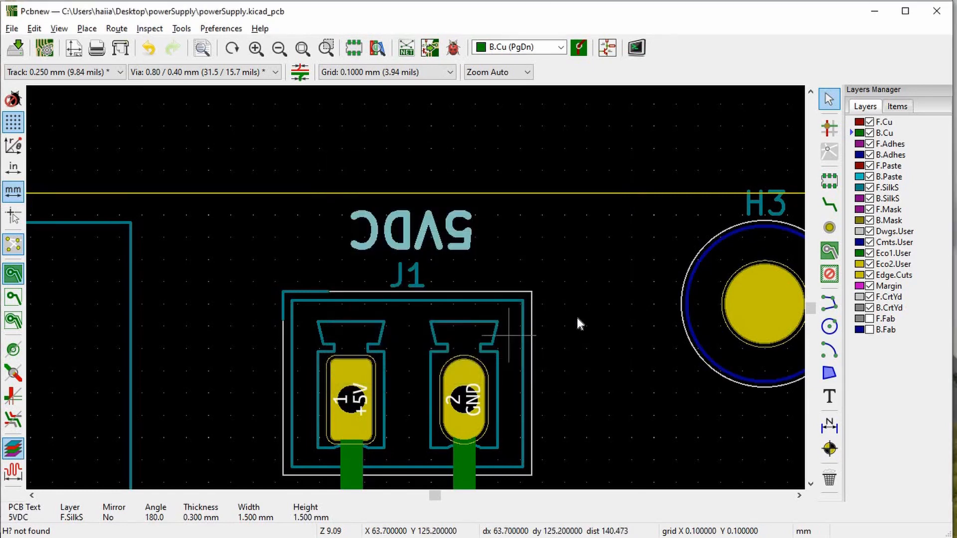
click(629, 301)
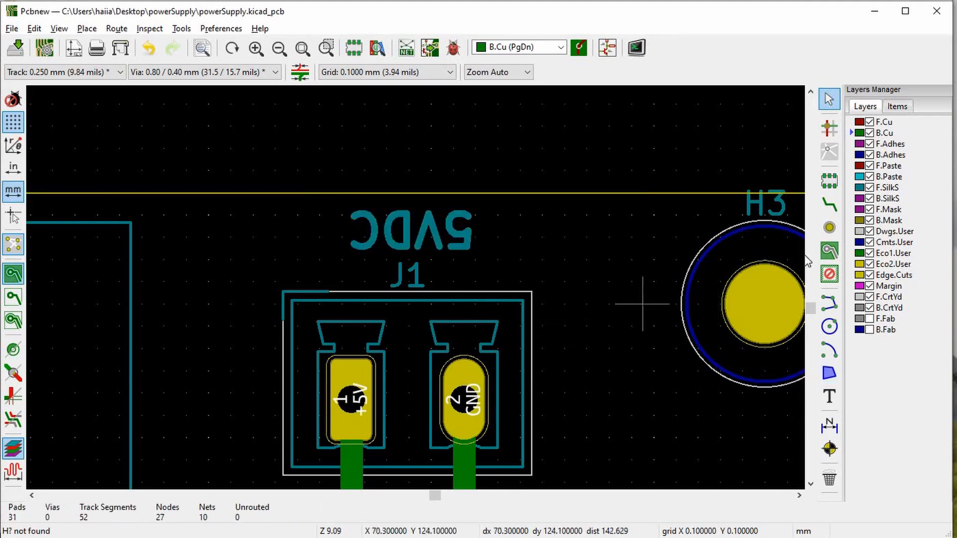
Step: Add an unmirrored "+" text on F.SilkS just above pin 1 of connector J1, beside the reference, and save the board
click(829, 396)
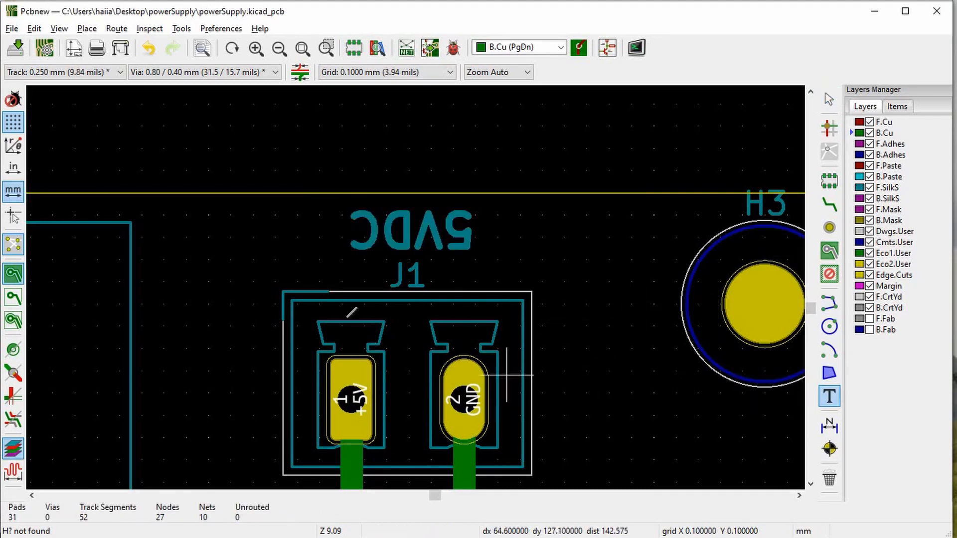
click(222, 381)
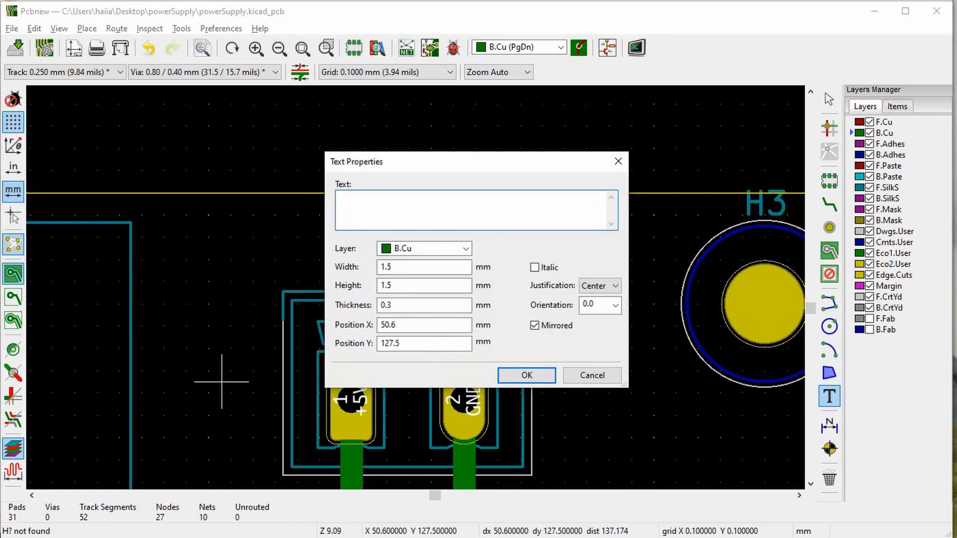
click(454, 249)
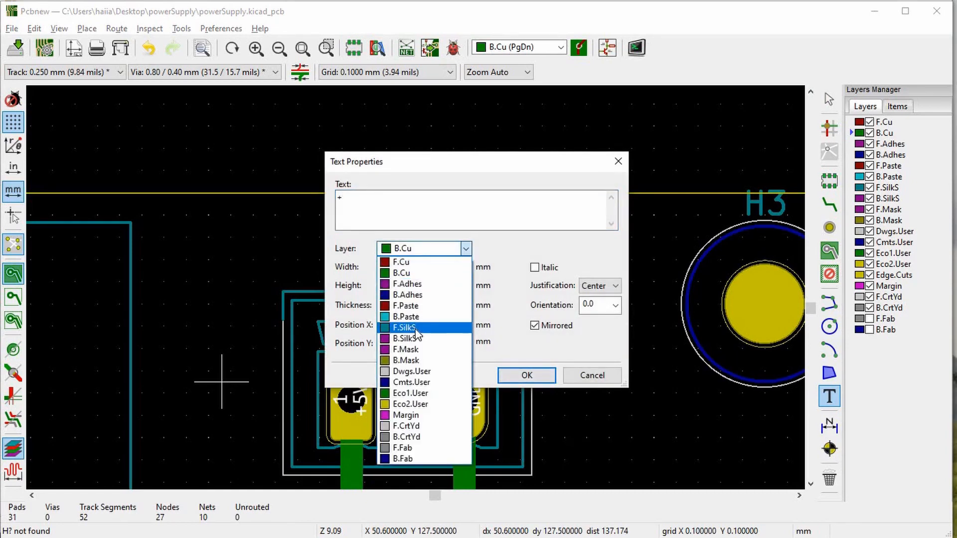
click(415, 329)
click(535, 325)
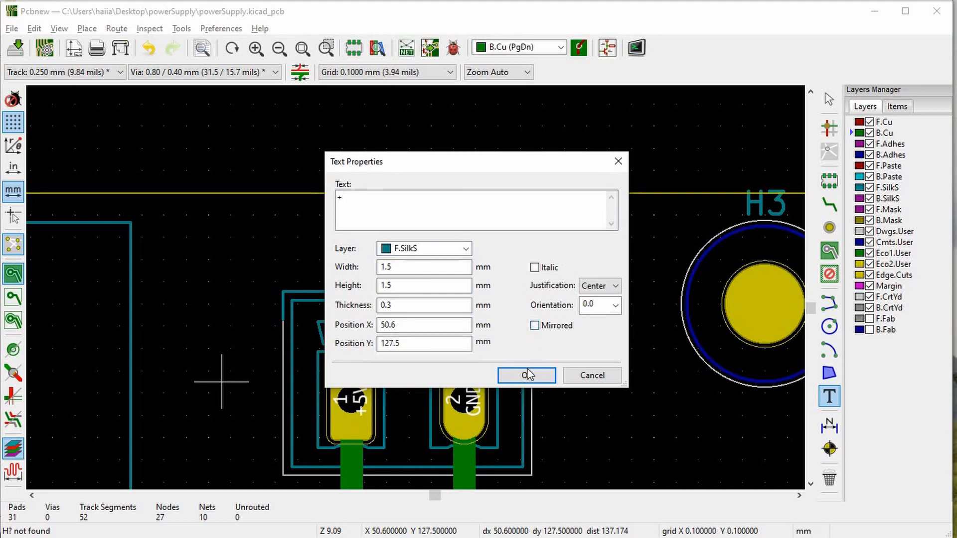
click(521, 375)
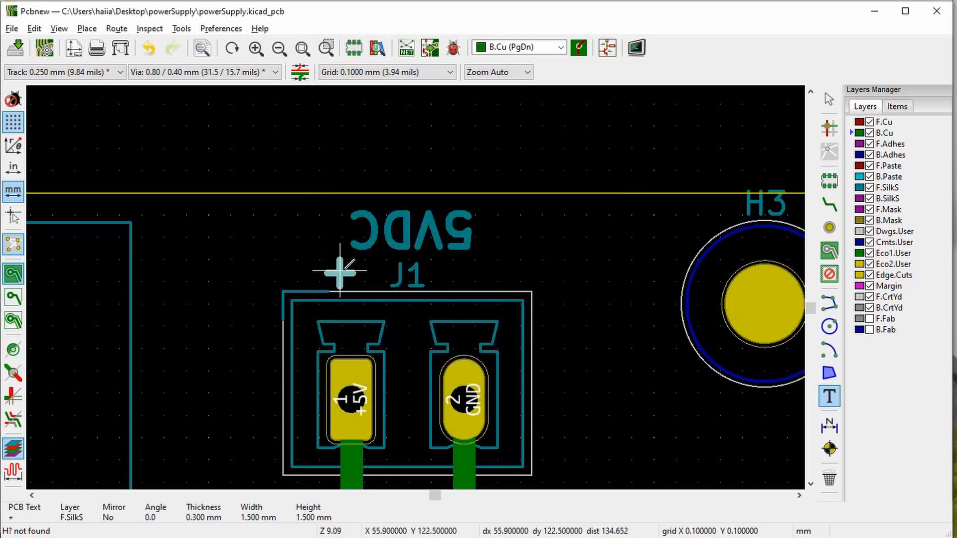
click(344, 269)
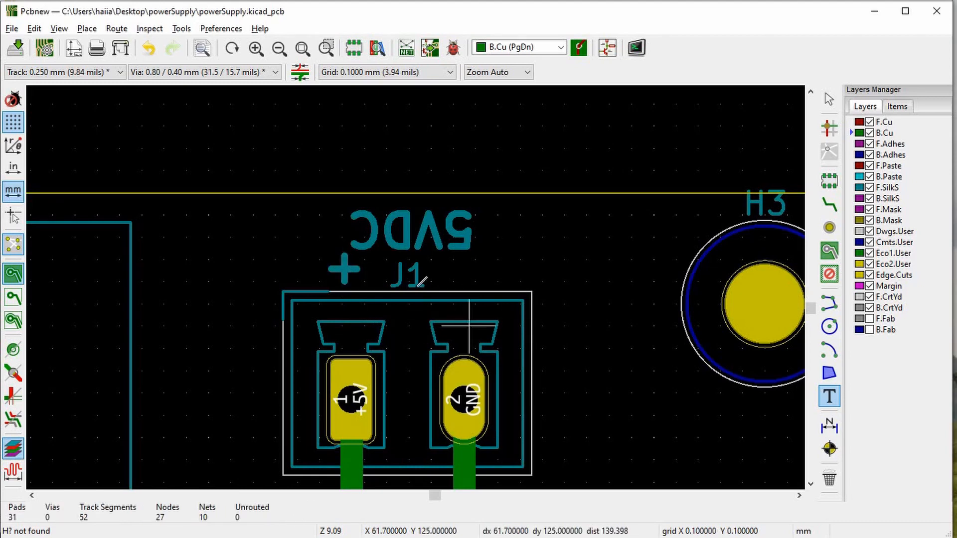
scroll(469, 325, down, 3)
key(ctrl+s)
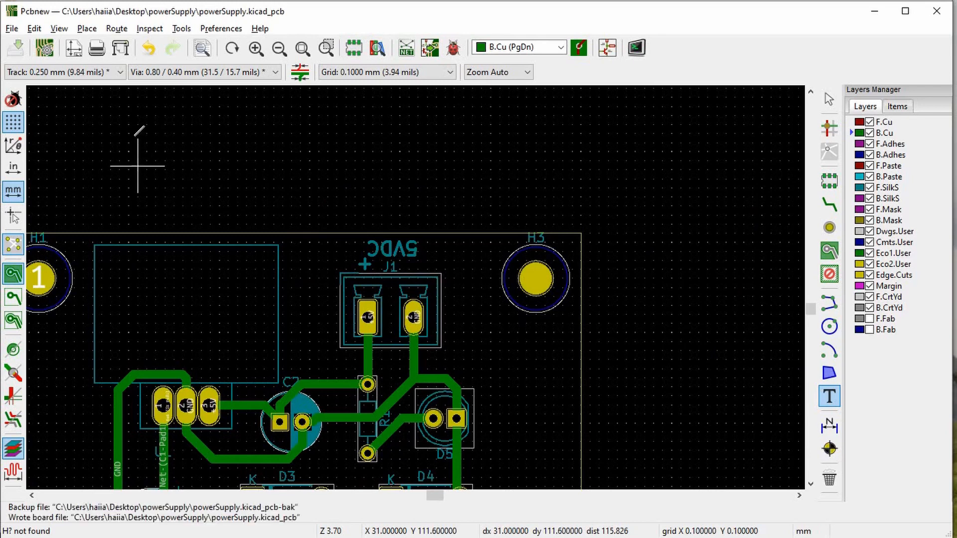
Step: Inspect the board with its new silkscreen labels in the 3D viewer from different angles
click(15, 30)
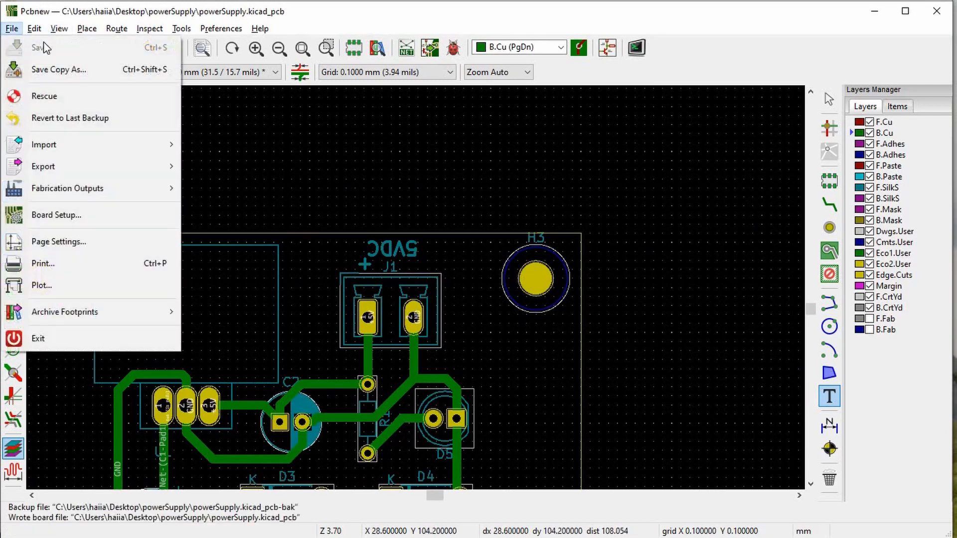
mouse_move(59, 28)
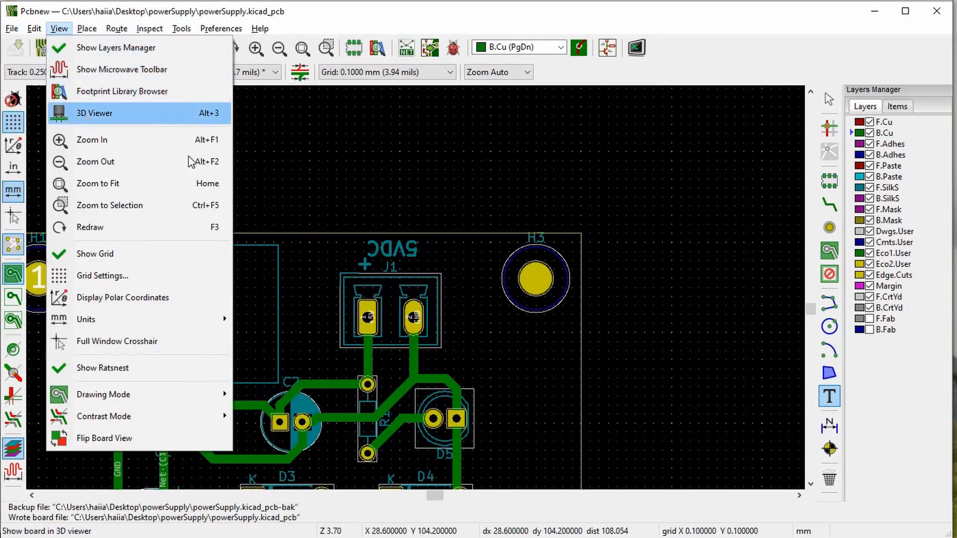
click(90, 113)
scroll(533, 298, up, 2)
right_click(486, 430)
drag(415, 397, 518, 511)
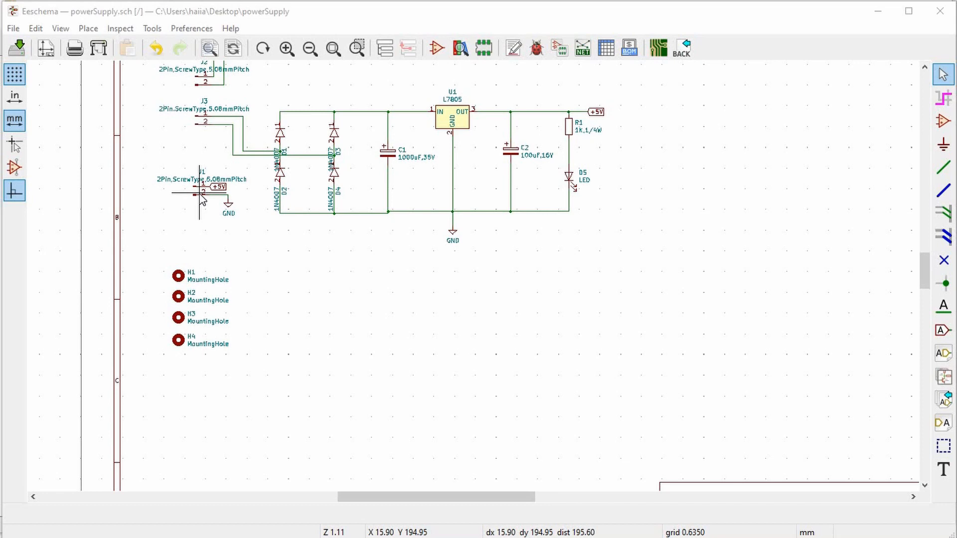
Step: In the schematic editor, copy connector J1 and place the copy in the empty area beside mounting hole H4
click(295, 296)
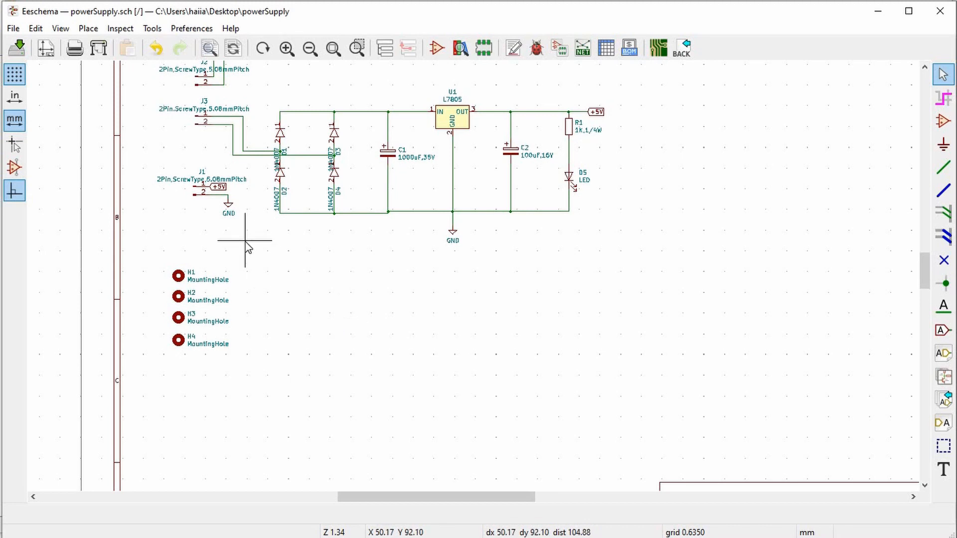
click(204, 191)
key(Escape)
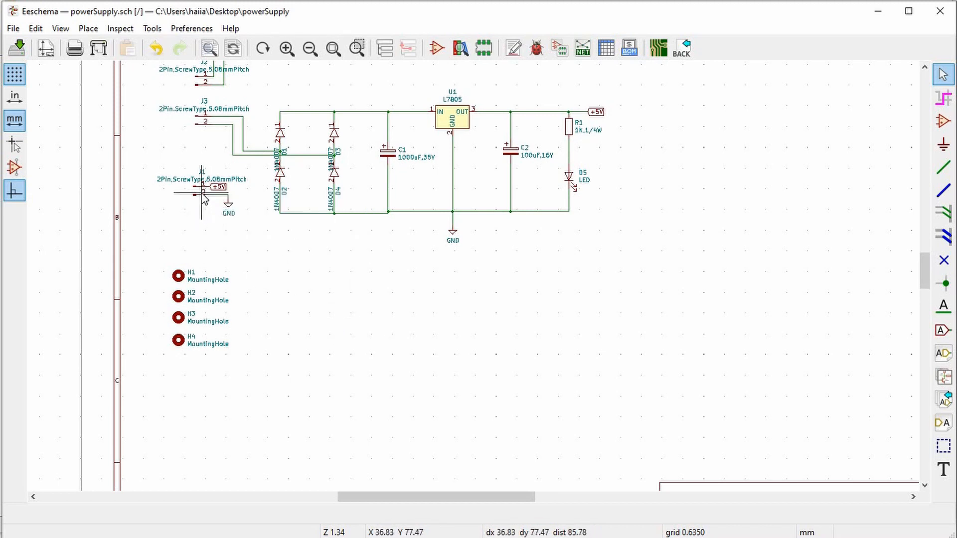
key(c)
click(329, 357)
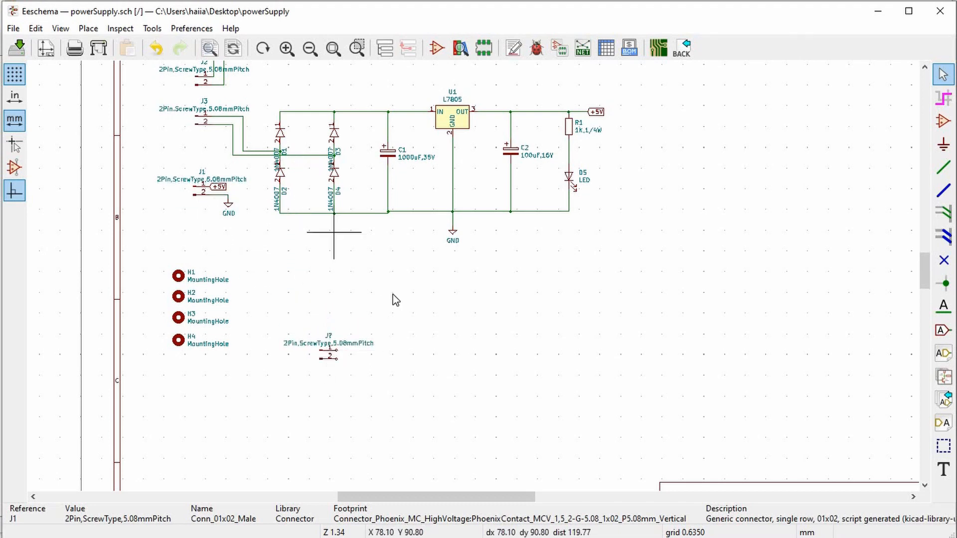
scroll(470, 274, up, 1)
click(943, 122)
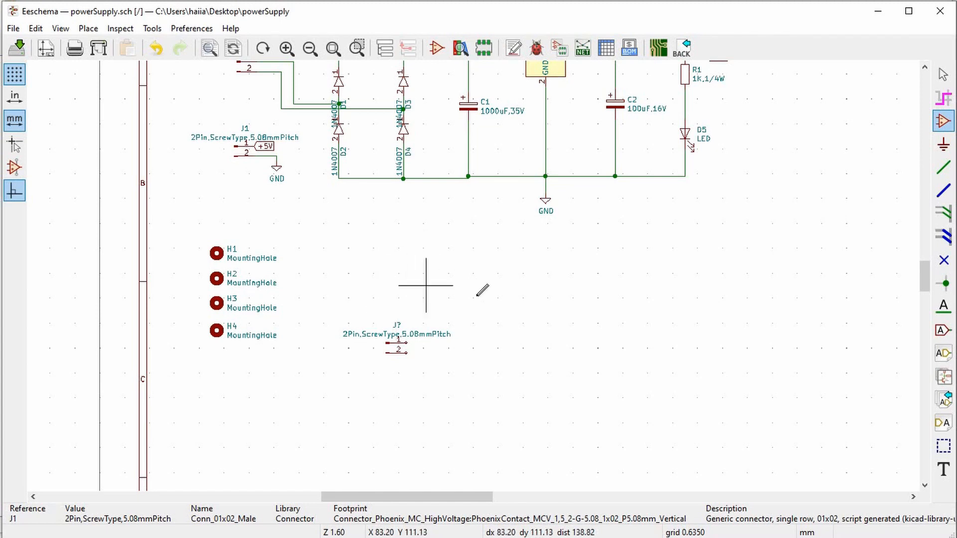
click(501, 308)
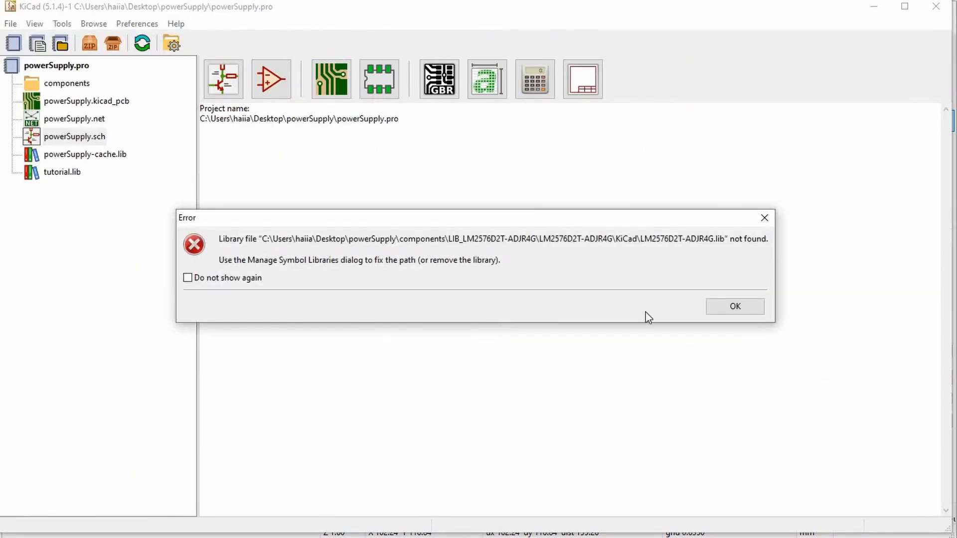
click(733, 313)
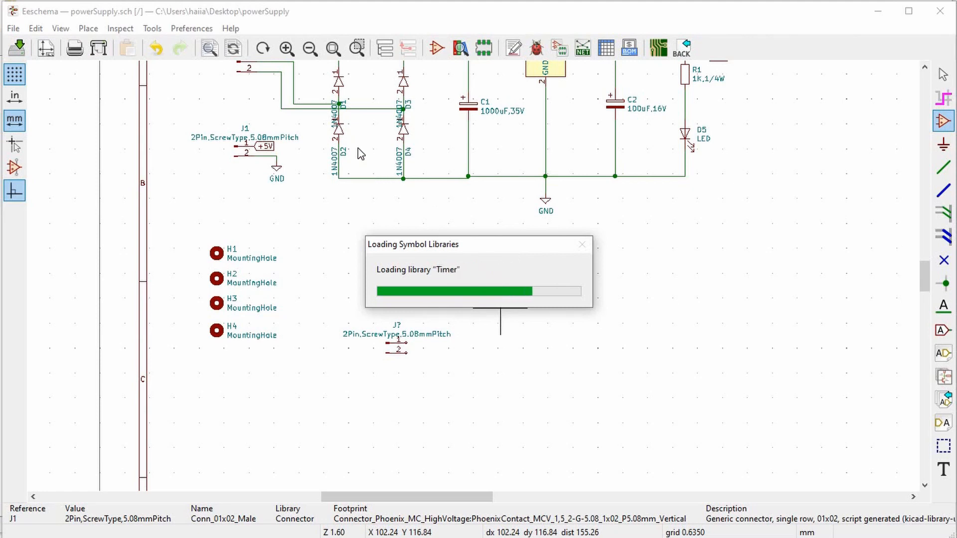
click(437, 407)
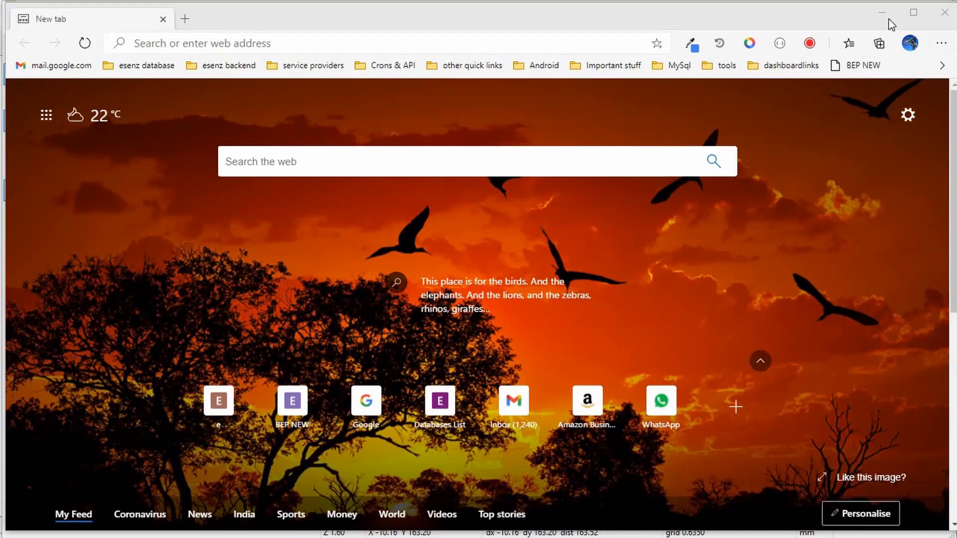
click(882, 13)
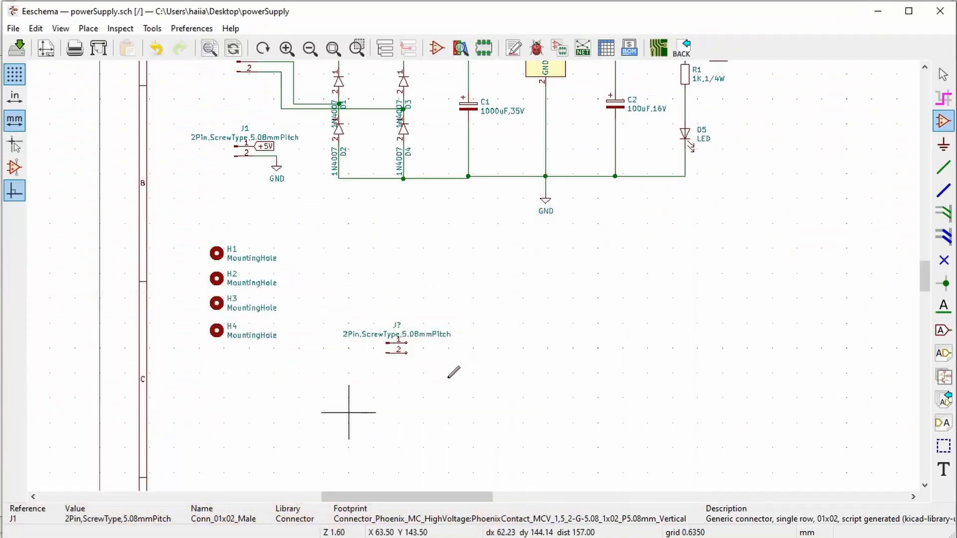
scroll(474, 274, up, 1)
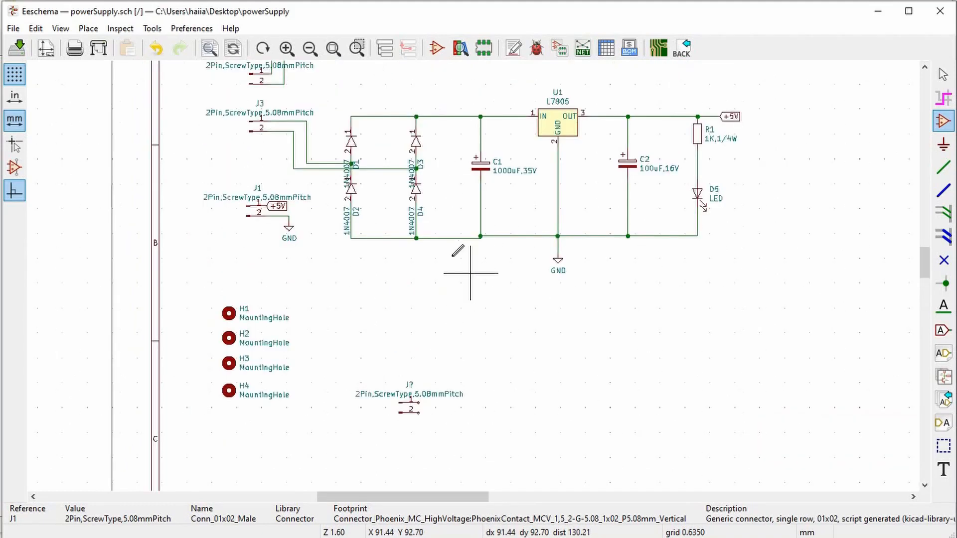
scroll(478, 271, down, 3)
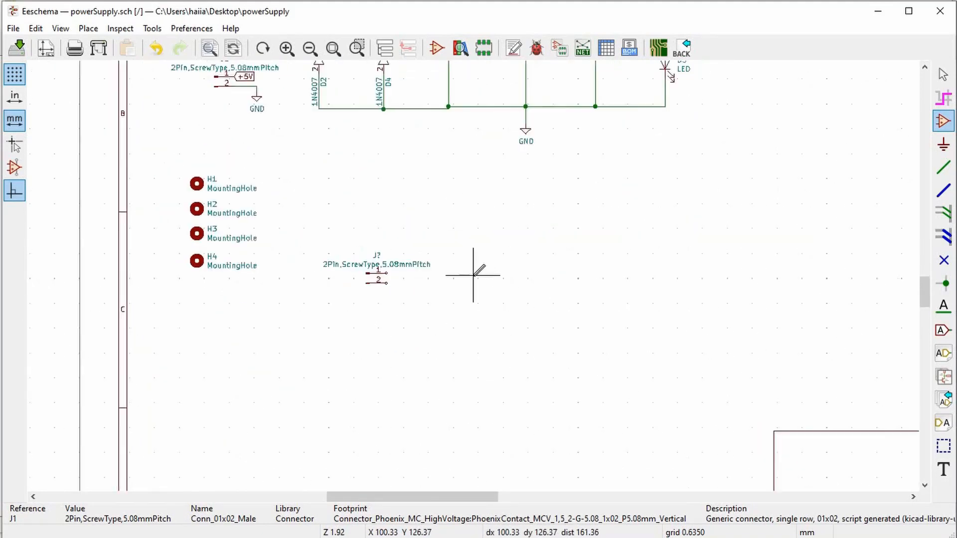
scroll(474, 274, up, 1)
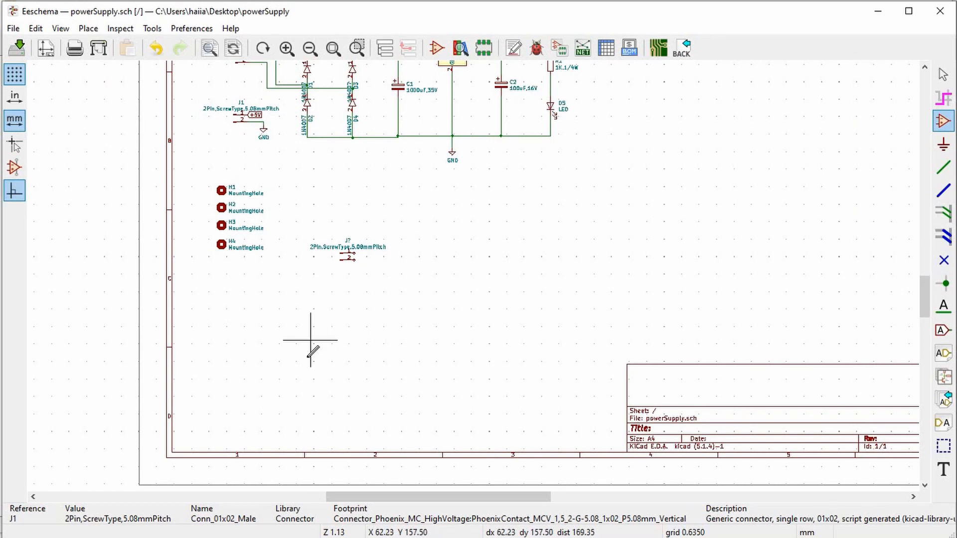
Step: Switch to the web browser and open the Mouser website
key(alt+Tab)
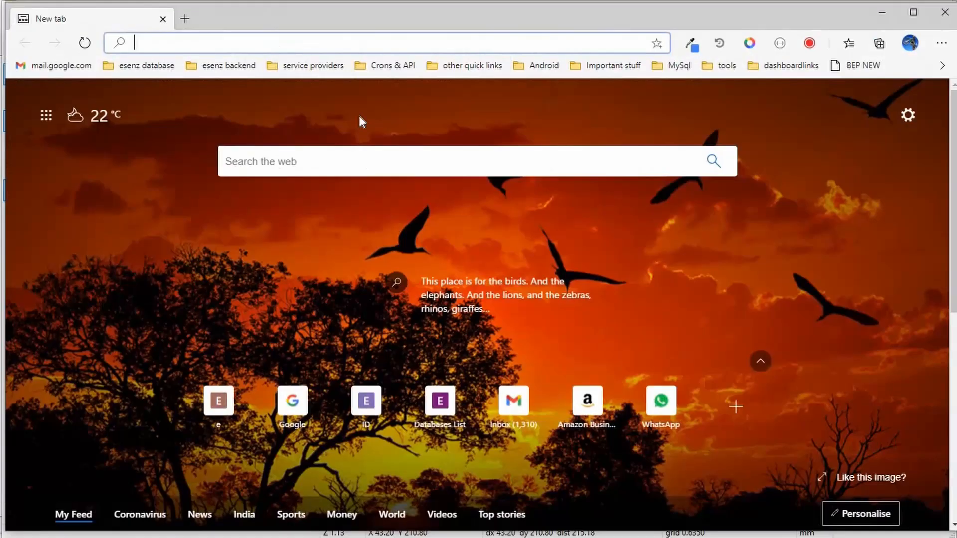
text(mouser)
key(Return)
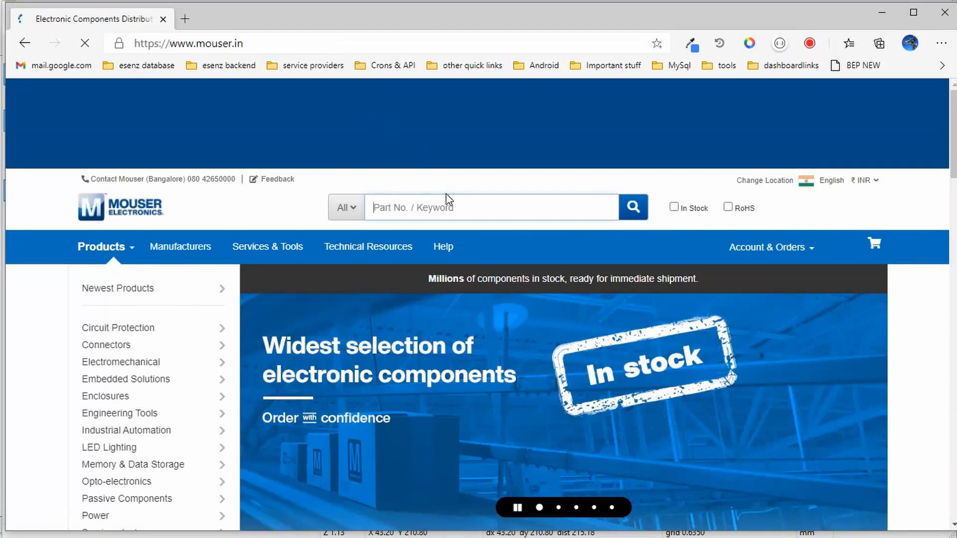
Step: Search the Mouser catalogue for "bridge rectifier"
click(447, 200)
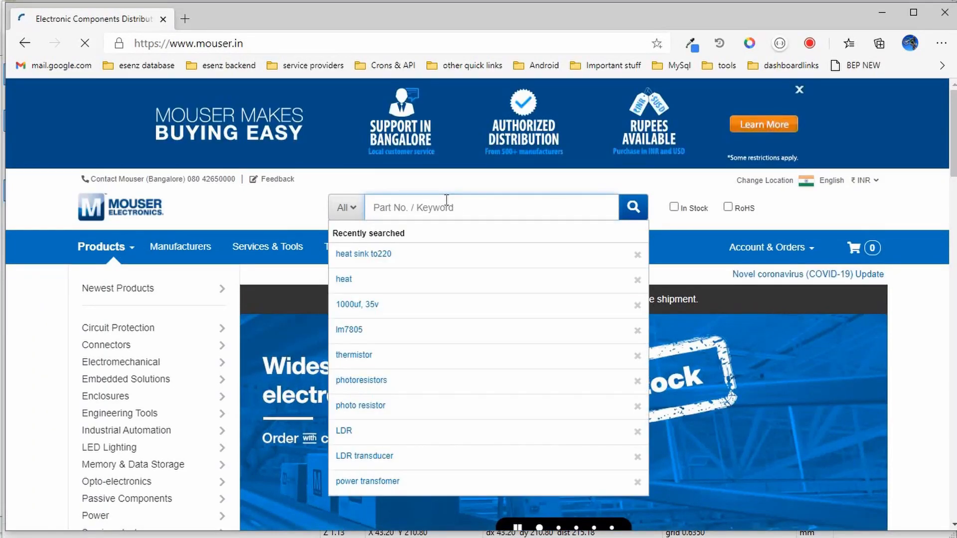
text(bridge rectivi)
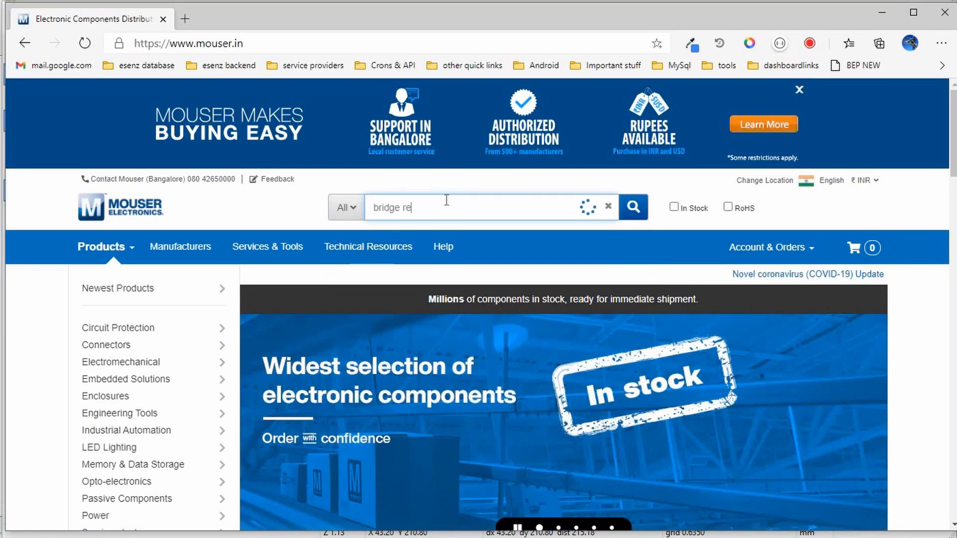
key(BackSpace)
key(BackSpace)
text(fier)
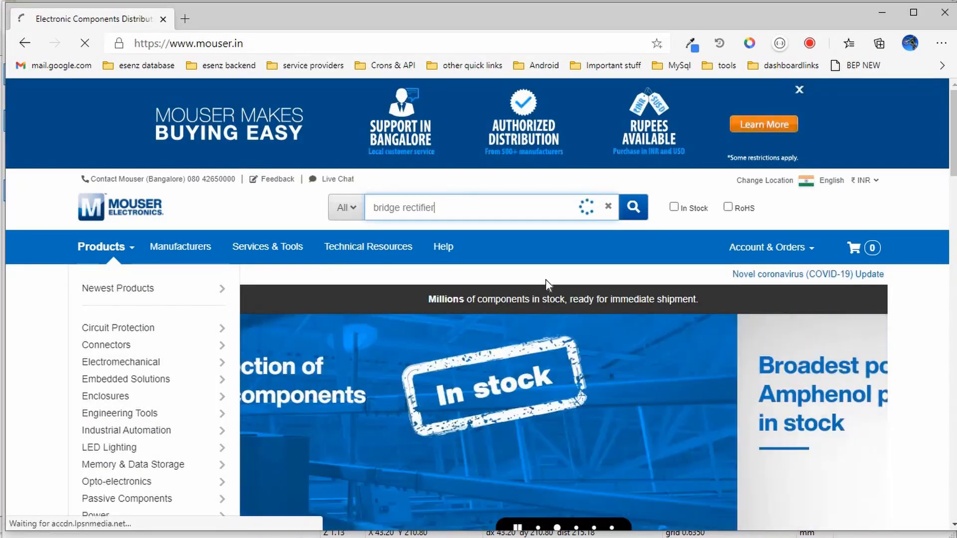
scroll(546, 281, down, 1)
scroll(546, 280, down, 1)
key(Return)
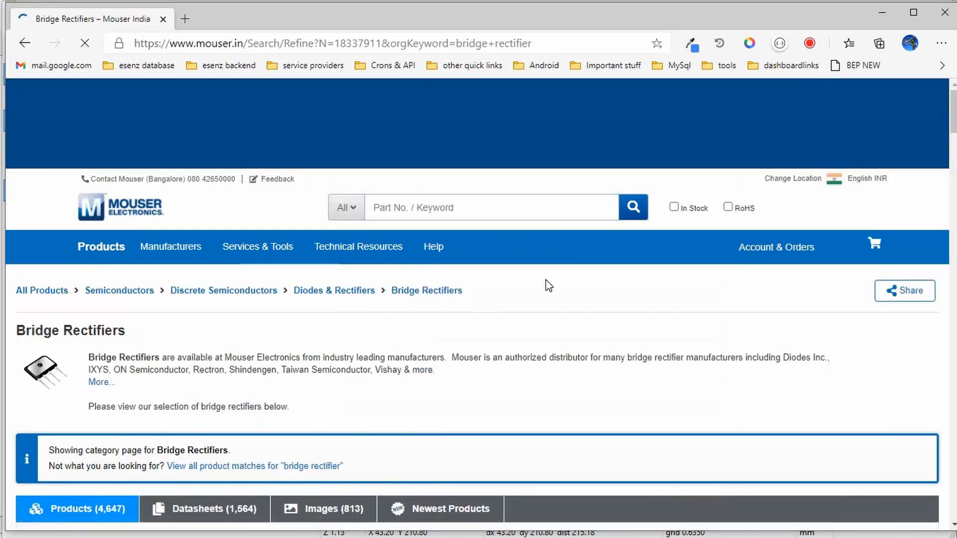
Step: Select forward current values of 1.5 A and above in the bridge rectifier filters
scroll(546, 280, down, 7)
scroll(550, 271, down, 1)
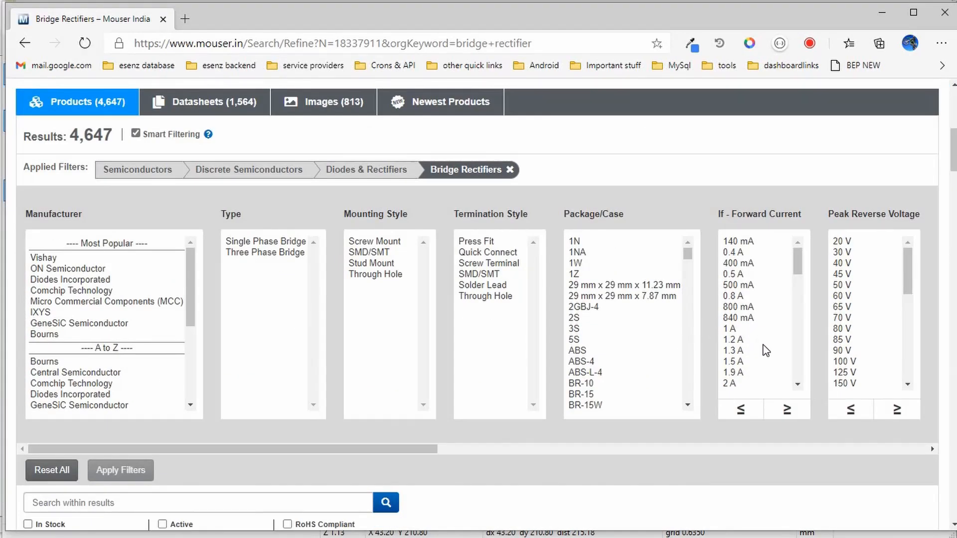
drag(801, 269, 800, 279)
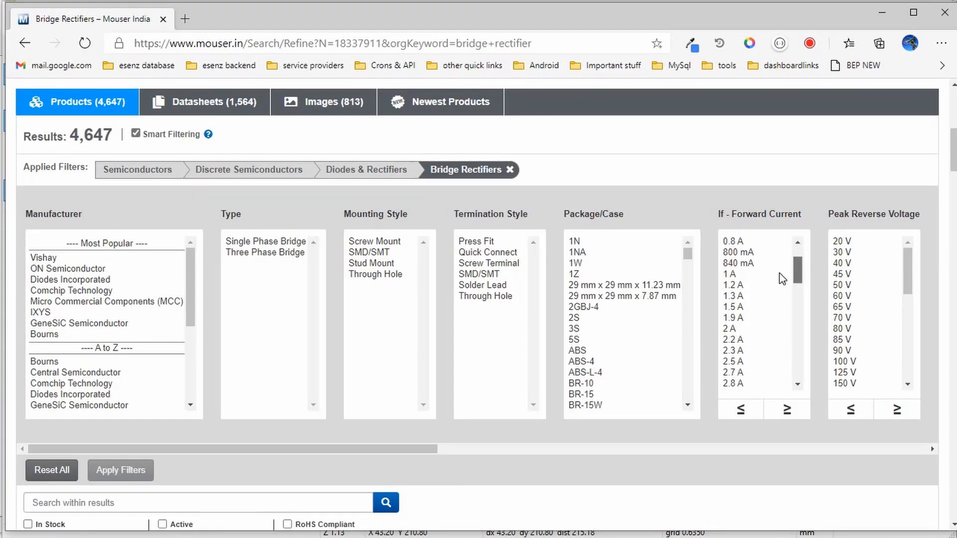
click(744, 307)
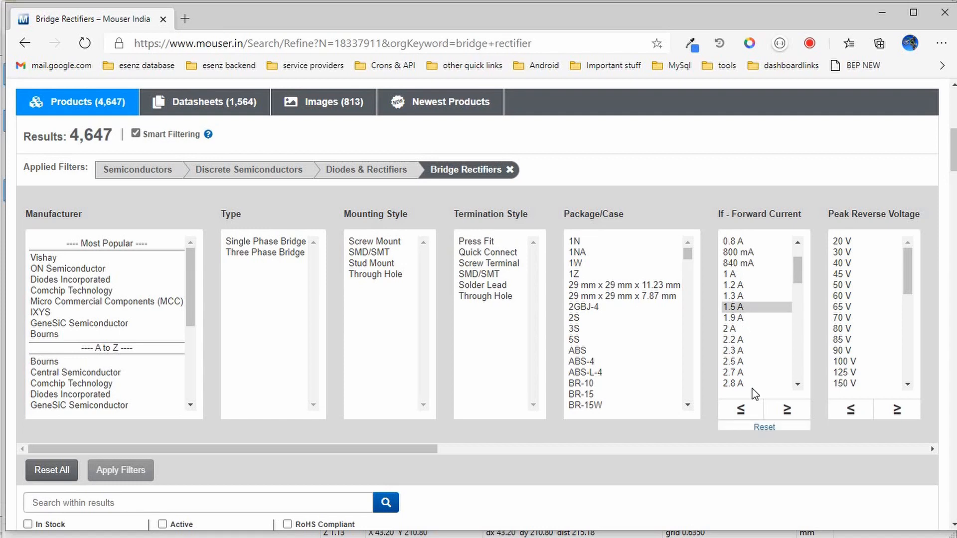
click(788, 411)
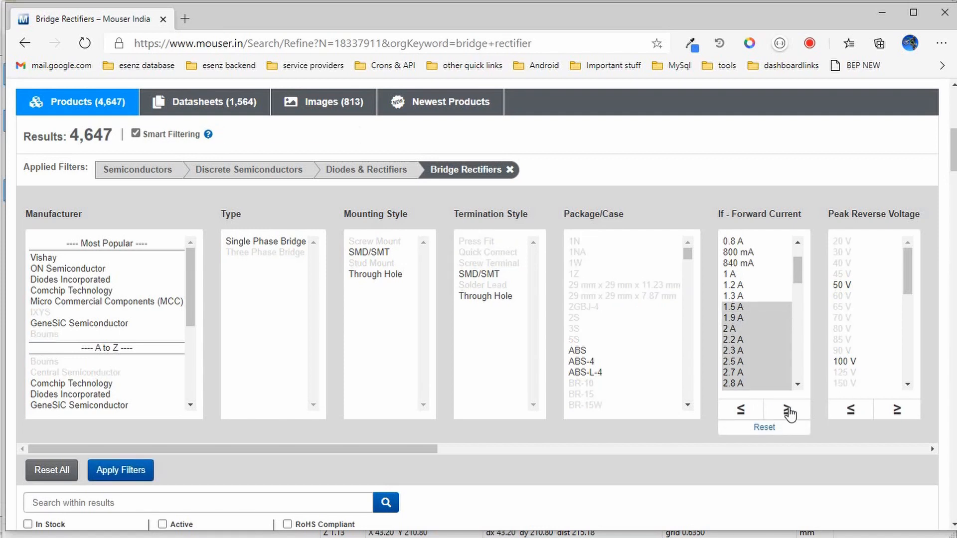
Step: Apply the forward current filter and look through the filtered bridge rectifier list
click(120, 471)
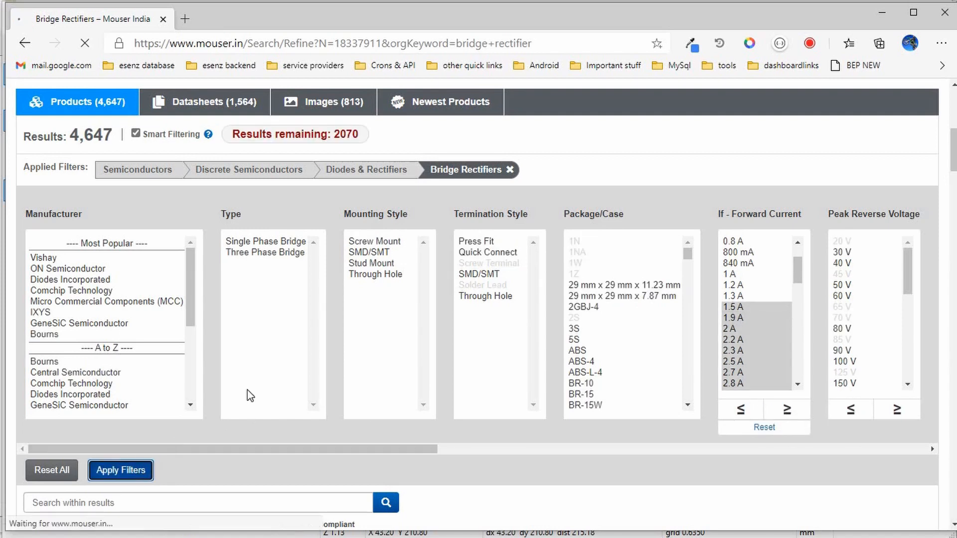
scroll(288, 377, down, 7)
scroll(289, 376, down, 1)
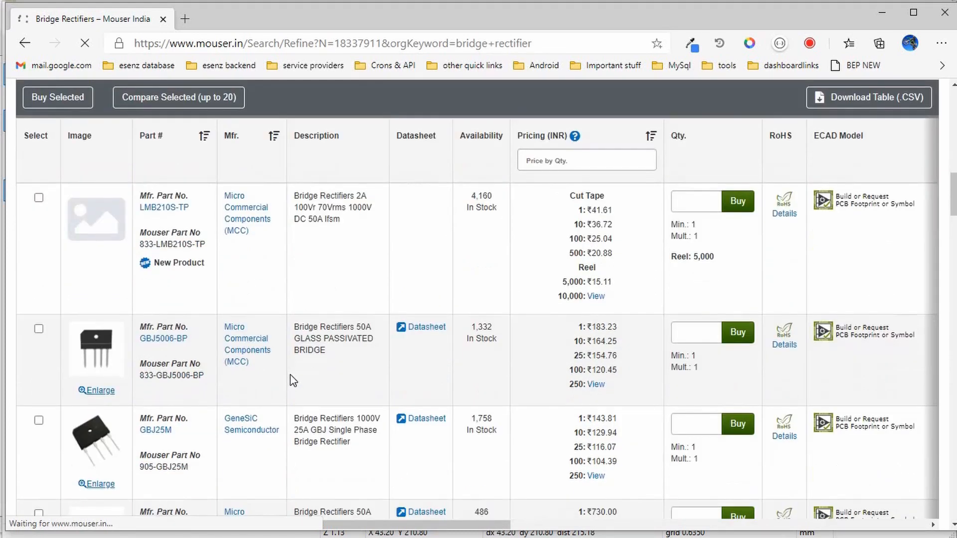
scroll(292, 373, down, 1)
scroll(292, 373, down, 1)
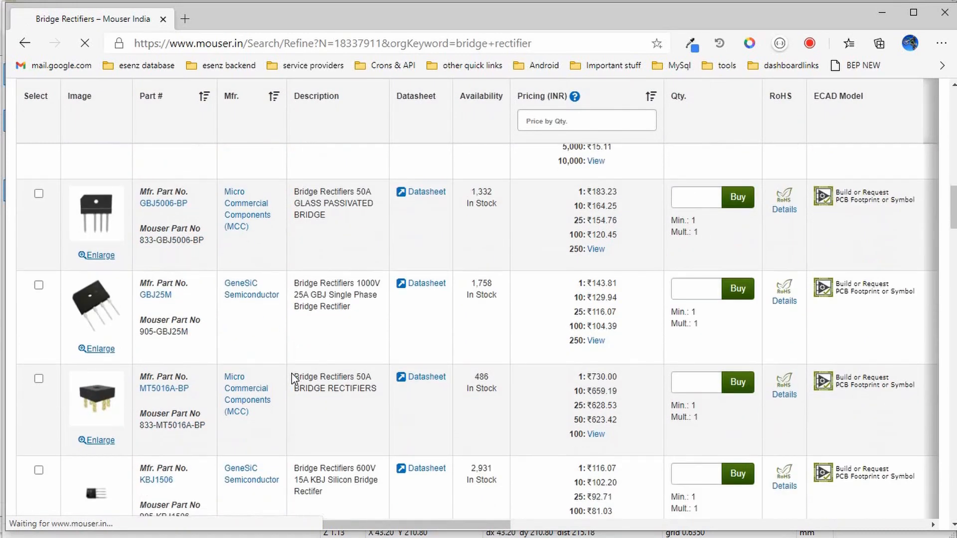
scroll(255, 326, down, 5)
scroll(256, 326, down, 6)
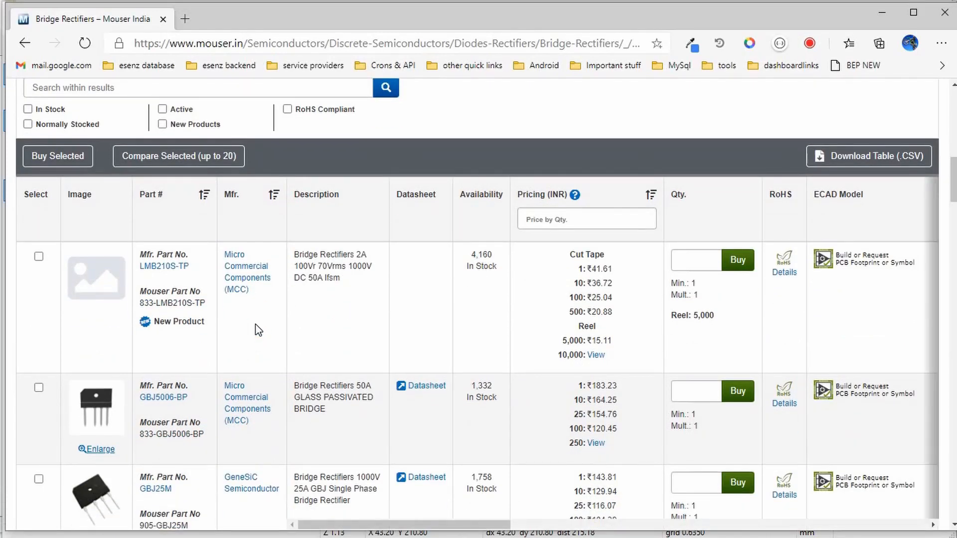
Step: Sort the filtered bridge rectifiers by price and look through the lowest-priced parts
click(651, 193)
scroll(293, 325, down, 20)
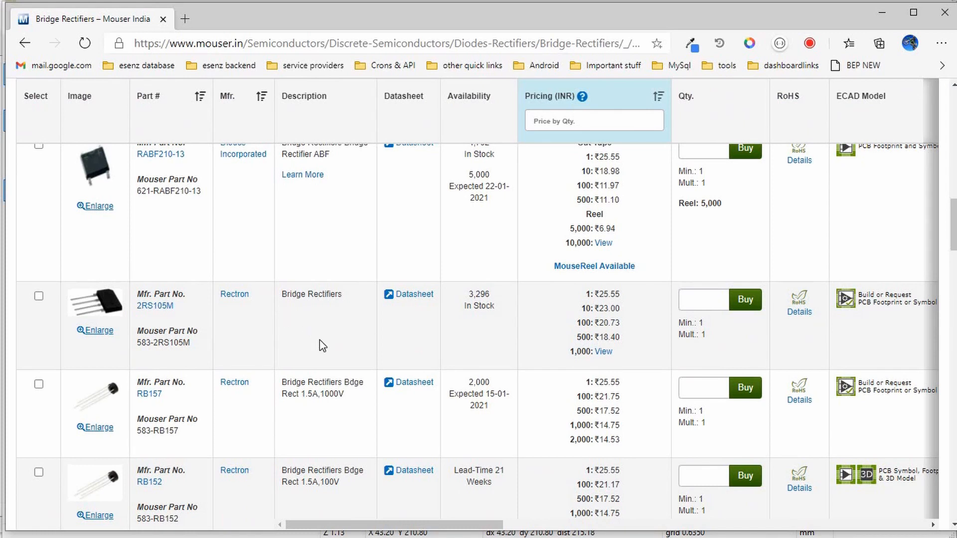
scroll(316, 394, down, 4)
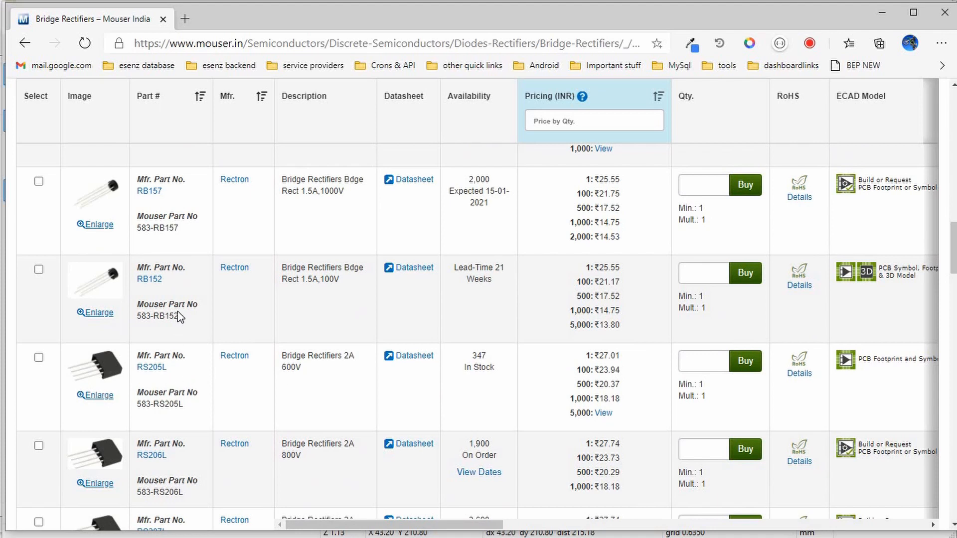
Step: Open componentsearchengine.com in a new browser tab
click(188, 19)
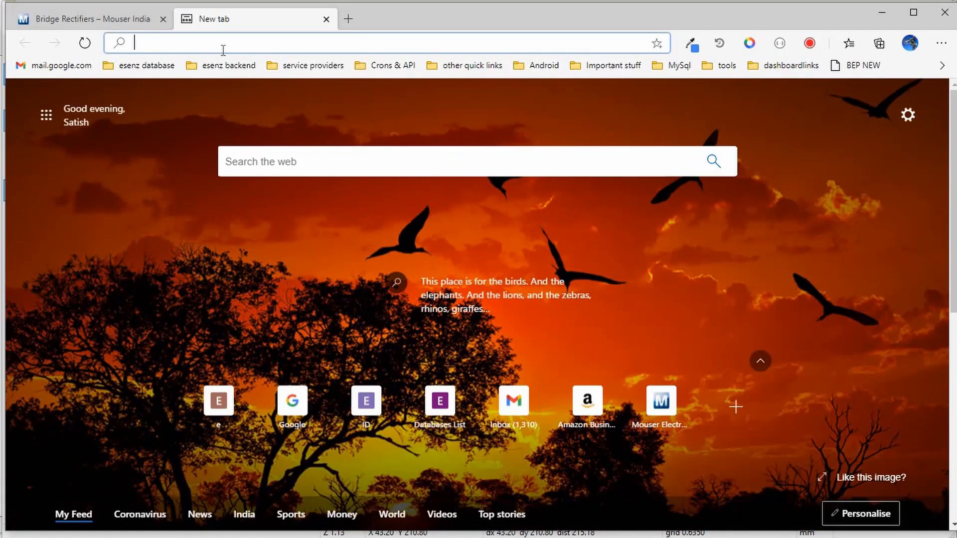
text(componentsearchengine.com)
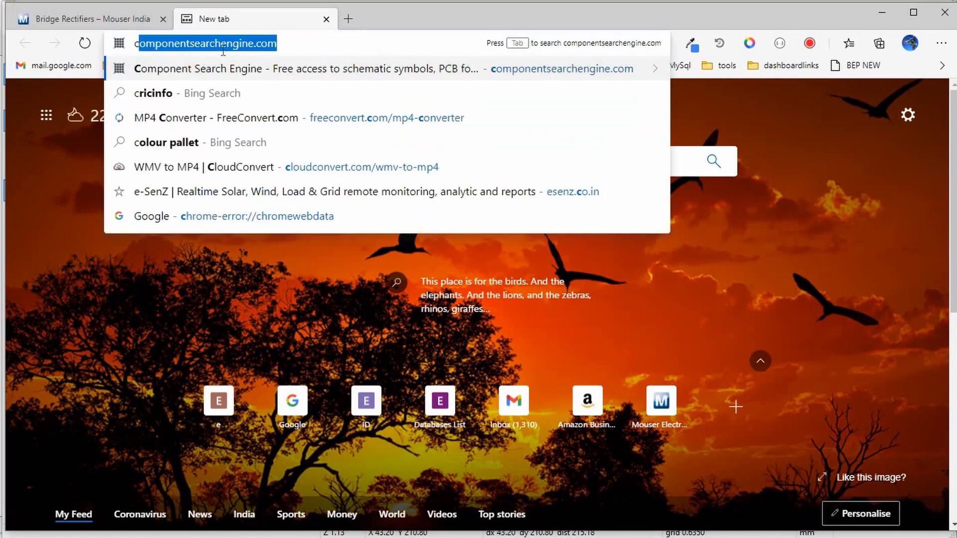
key(Return)
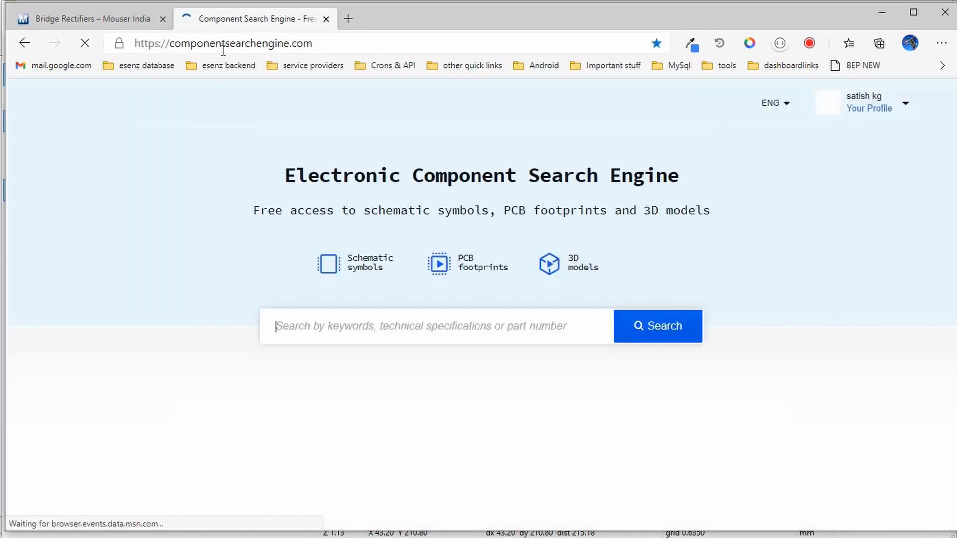
Step: Return to the Mouser results and copy the part number RS205L of the Rectron 2A 600V bridge rectifier
click(107, 22)
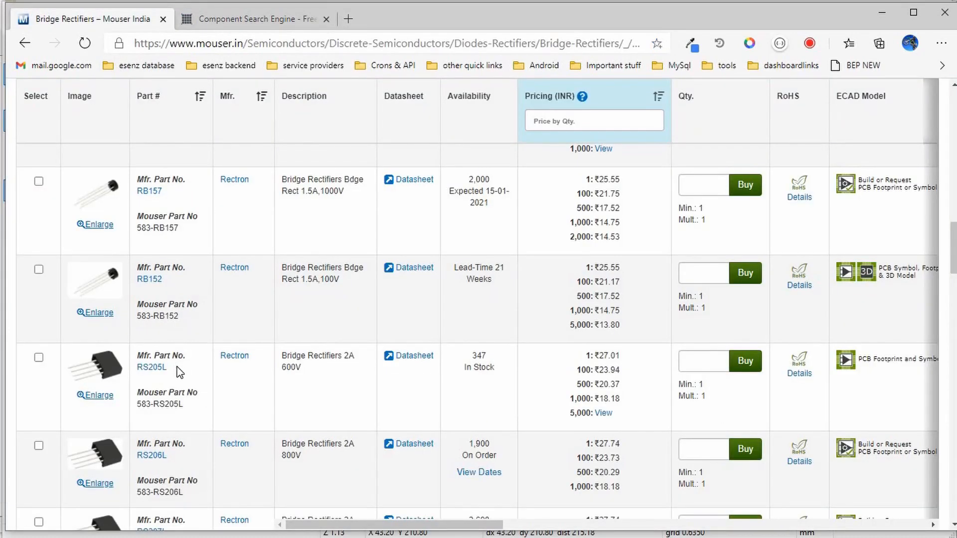
scroll(179, 371, up, 4)
scroll(197, 393, down, 3)
double_click(158, 435)
key(ctrl+c)
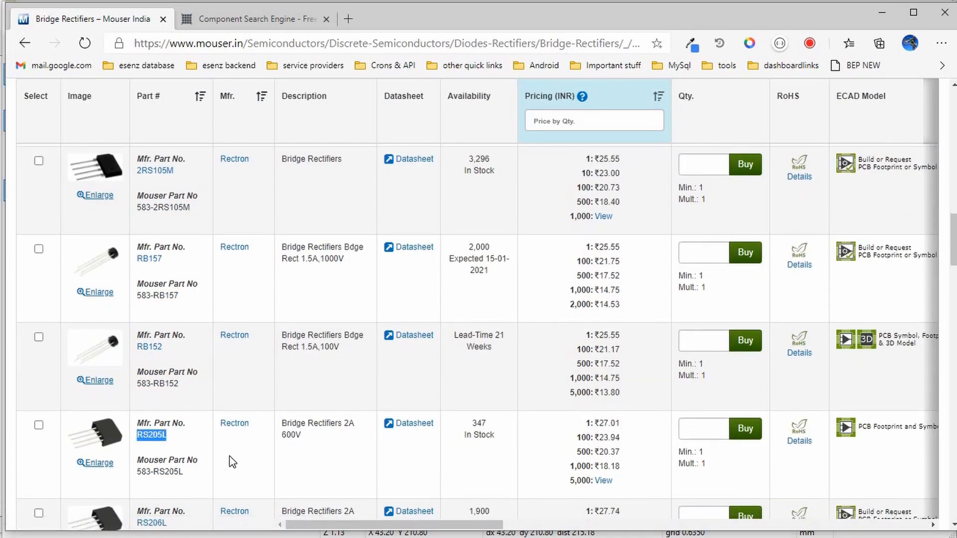
Step: Search Component Search Engine for the copied part number RS205L
key(ctrl+Tab)
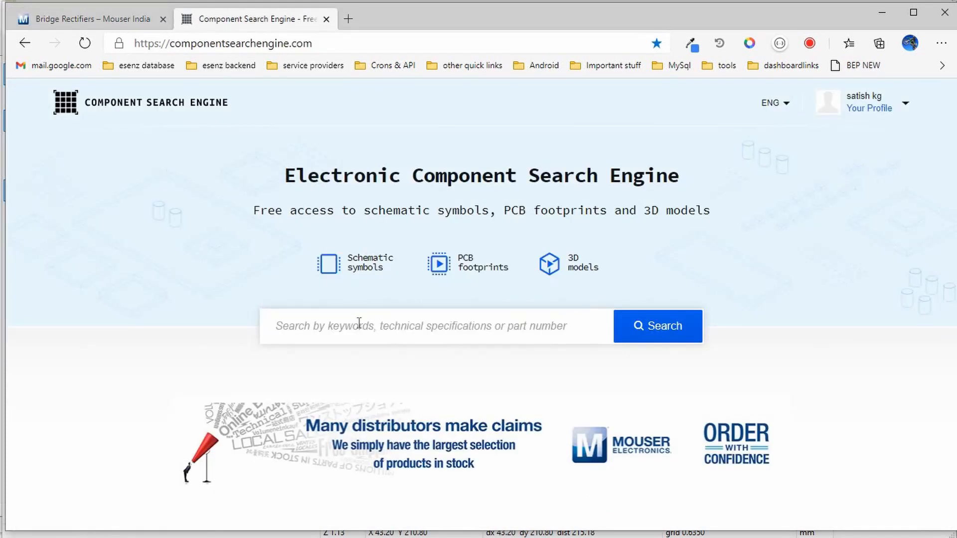
key(ctrl+v)
click(626, 334)
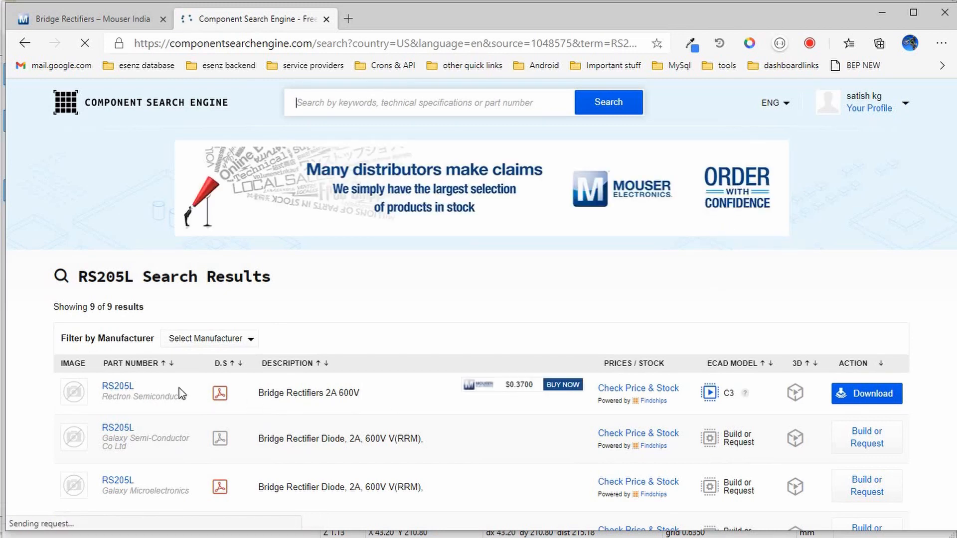
Step: Examine the symbol, footprint and part details on the Rectron RS205L page, and return to the search results
click(123, 394)
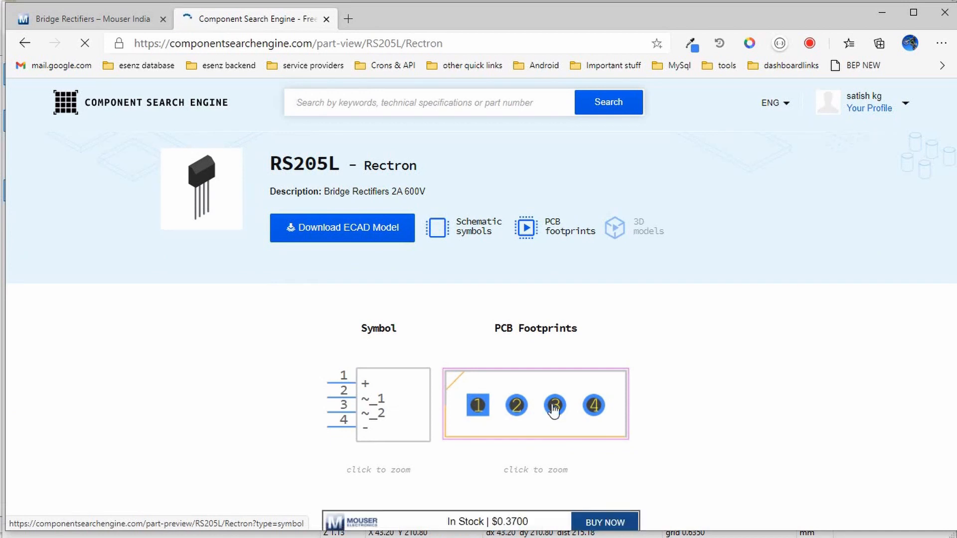
mouse_move(638, 230)
scroll(639, 242, down, 8)
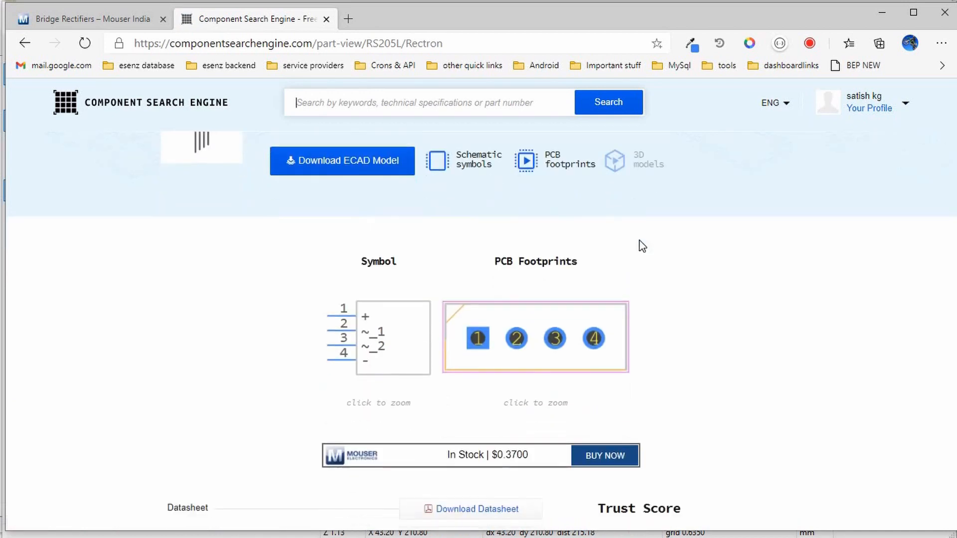
scroll(640, 247, up, 3)
scroll(642, 249, up, 2)
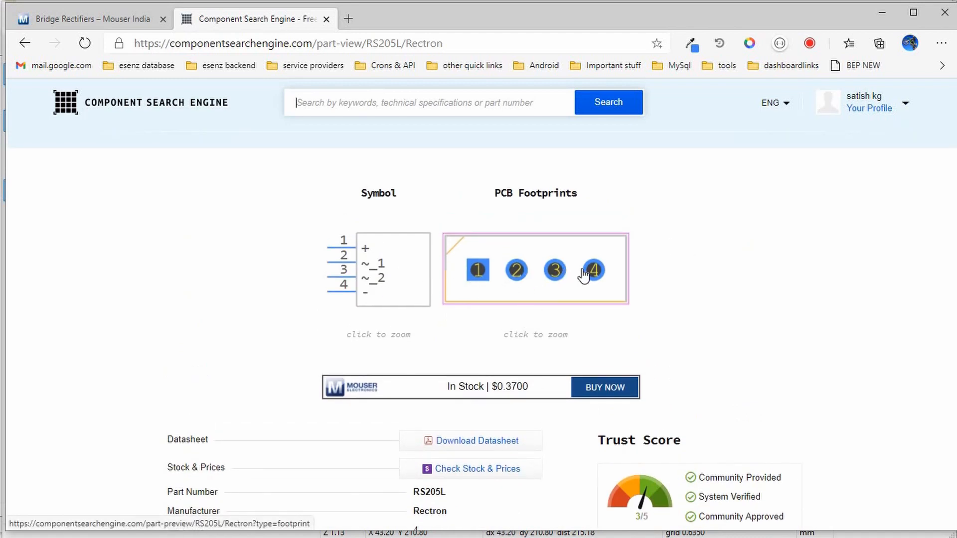
scroll(552, 269, down, 10)
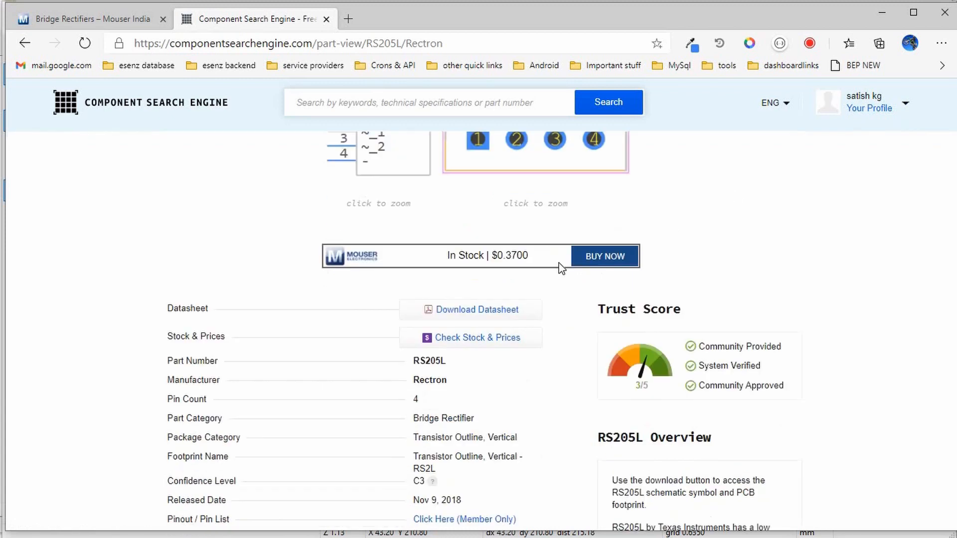
scroll(519, 278, down, 7)
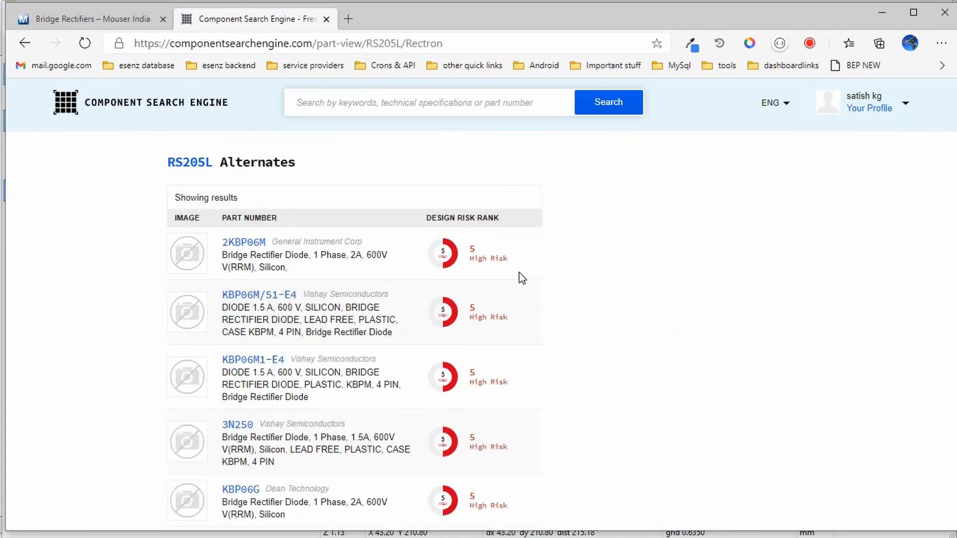
scroll(519, 278, up, 18)
key(alt+Left)
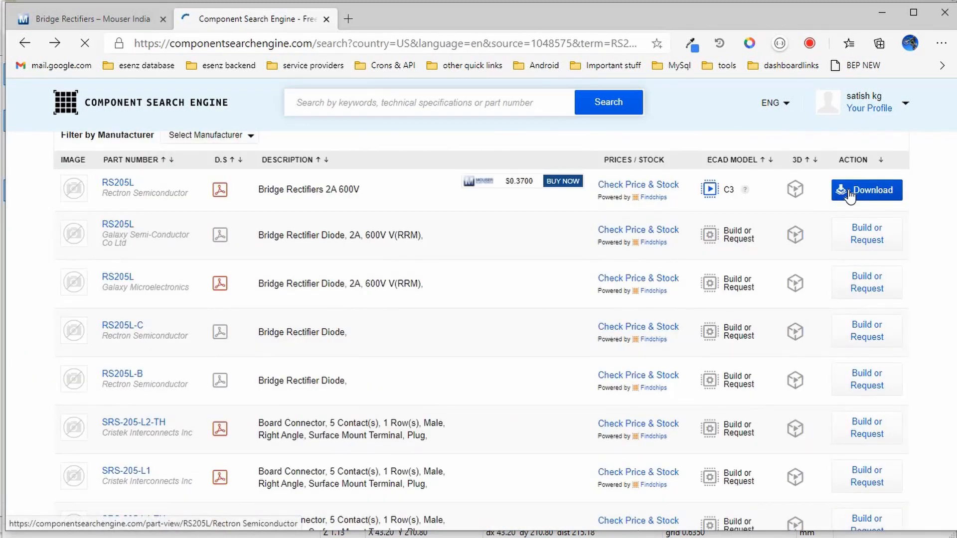
Step: Download the ECAD model of the Rectron RS205L and show the downloaded archive in its folder
click(850, 194)
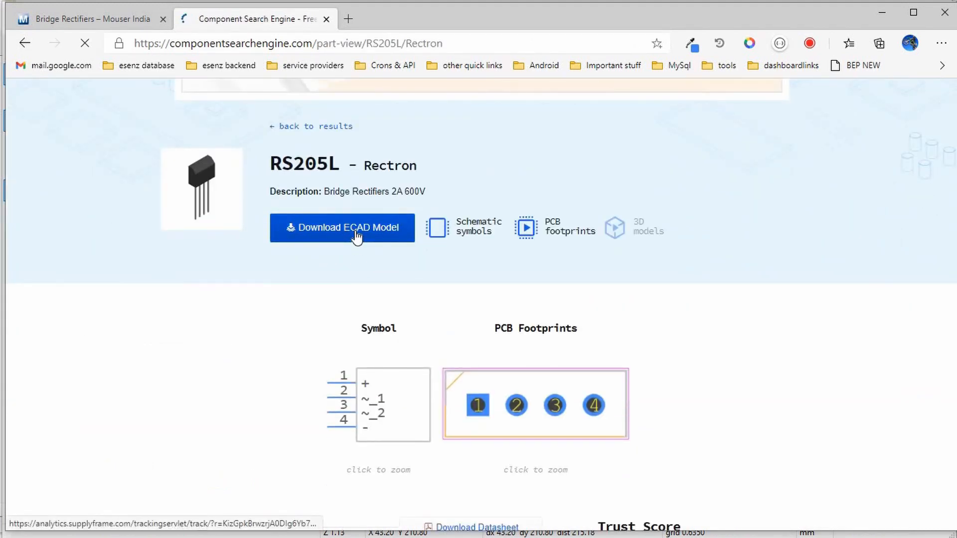
click(357, 238)
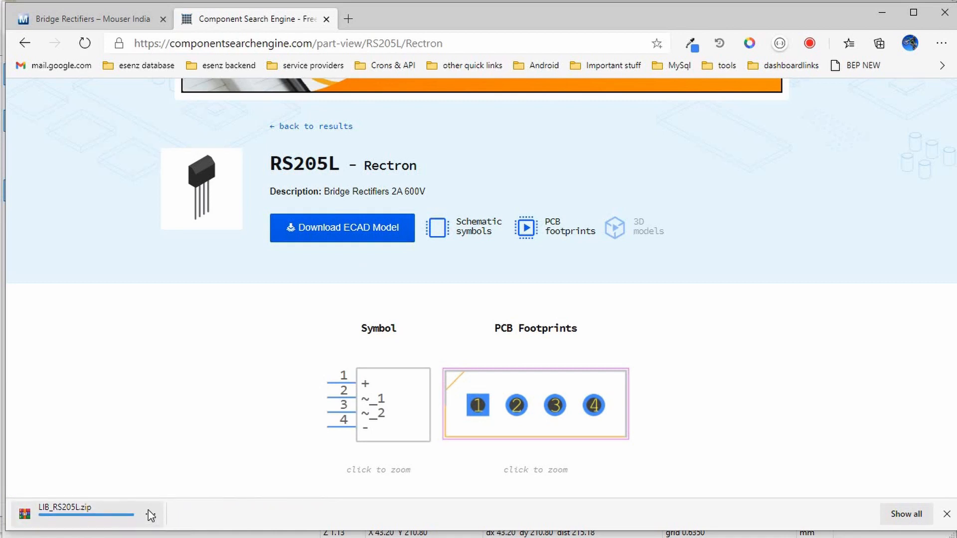
click(149, 514)
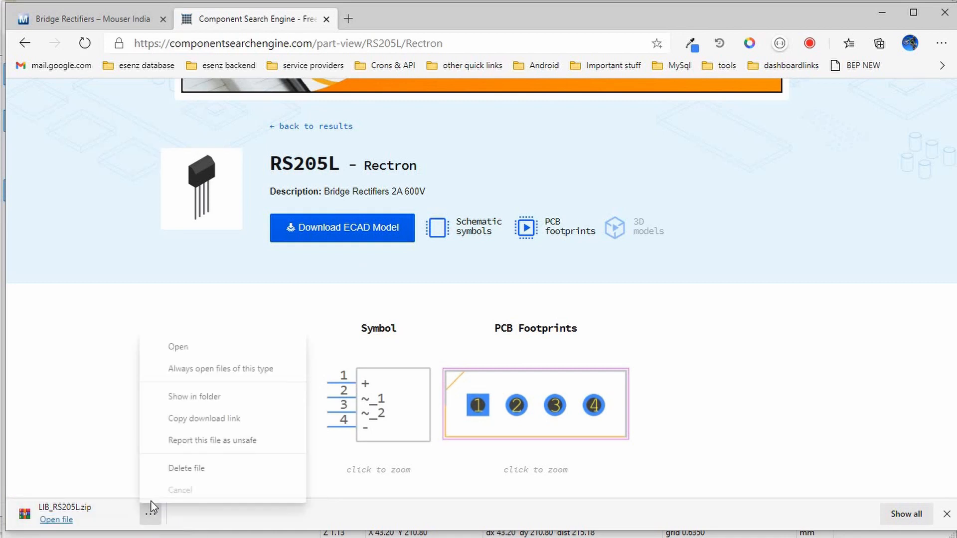
click(198, 403)
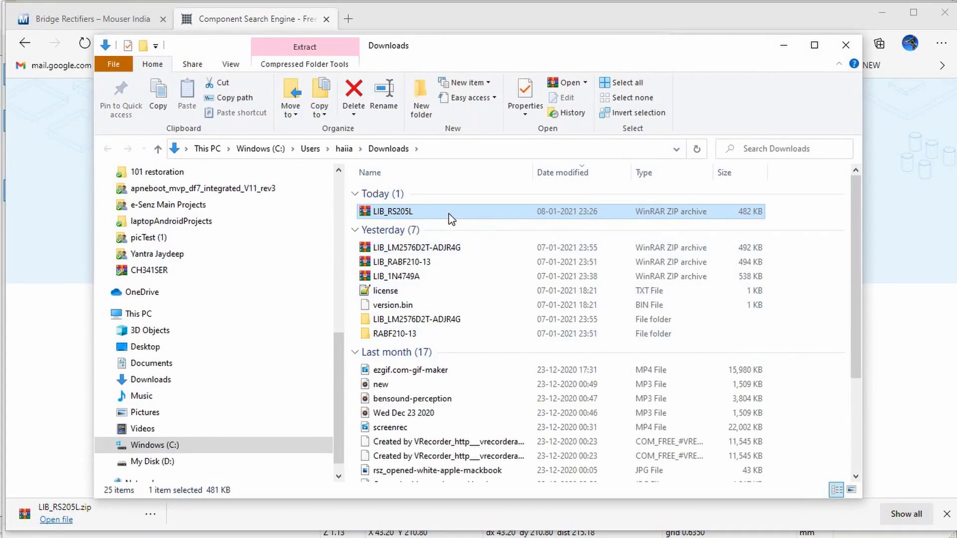
Step: Extract the LIB_RS205L archive directly into the Downloads folder, replacing all existing files
right_click(449, 215)
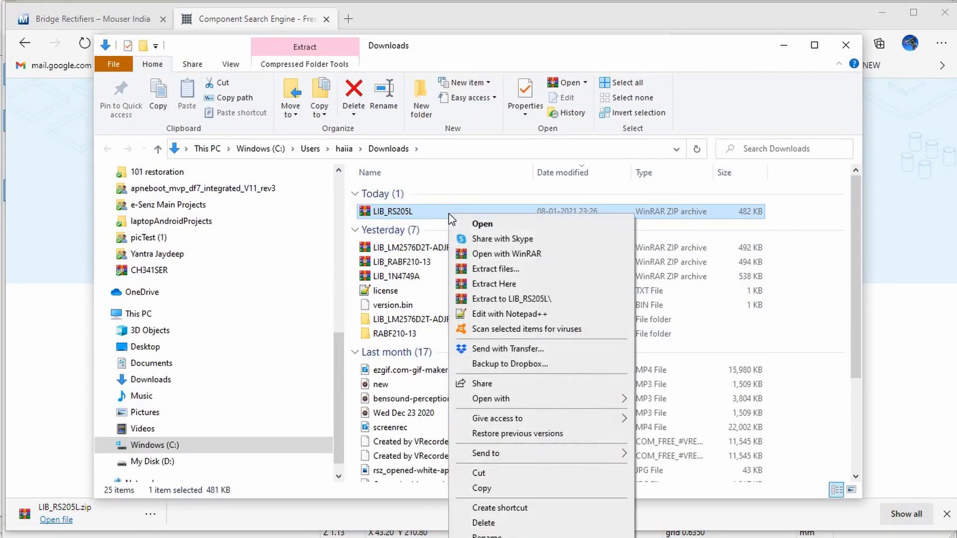
click(486, 285)
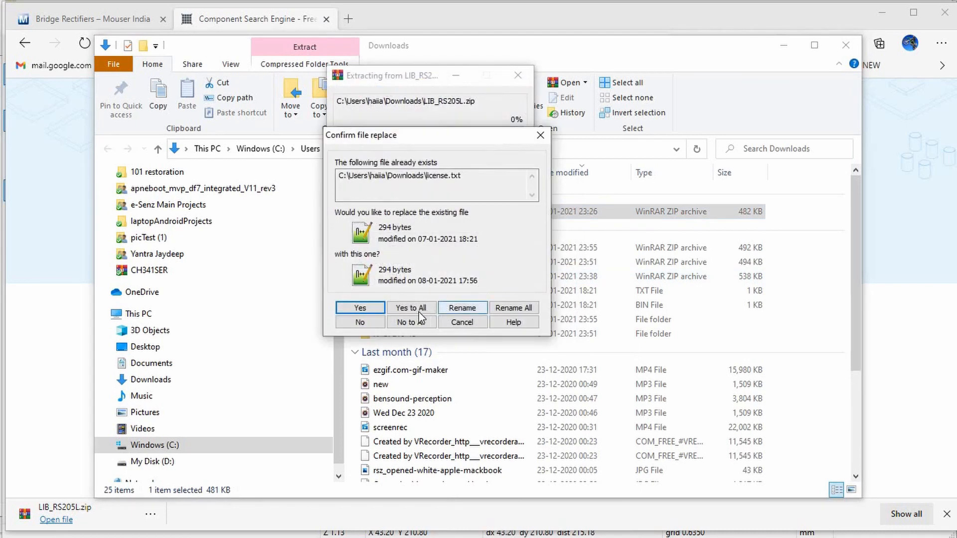
click(419, 310)
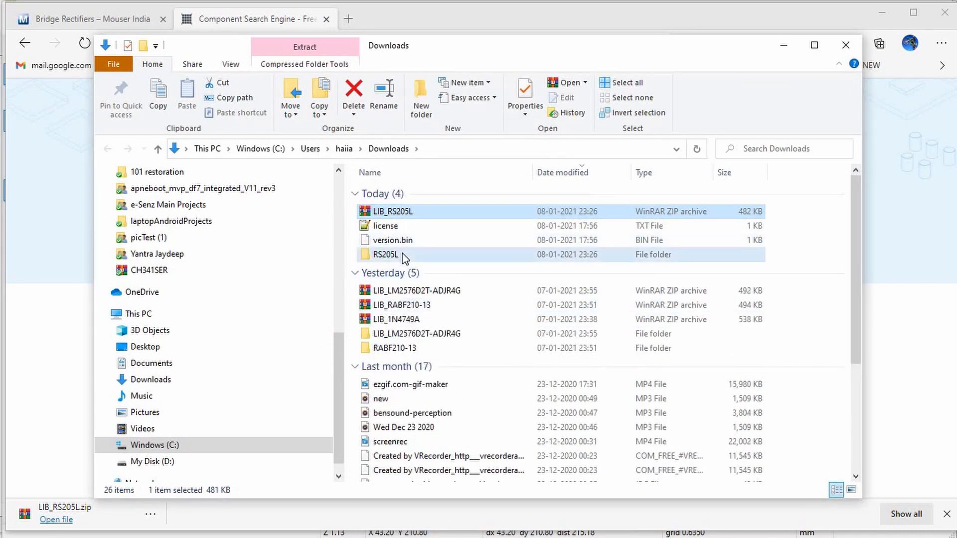
Step: Copy the extracted RS205L folder into a new folder named components inside the powerSupply project folder
click(402, 254)
key(ctrl+c)
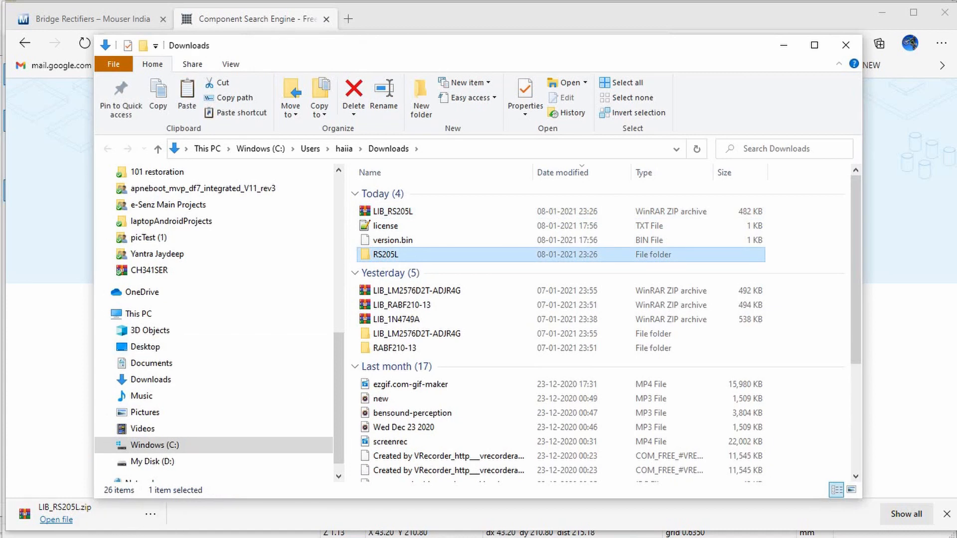
key(alt+Tab)
right_click(419, 392)
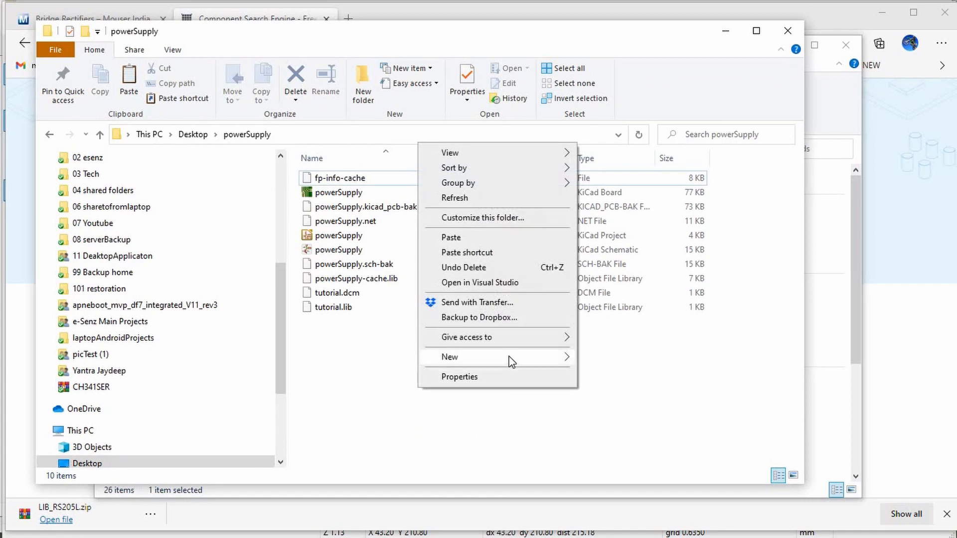
mouse_move(511, 358)
click(608, 362)
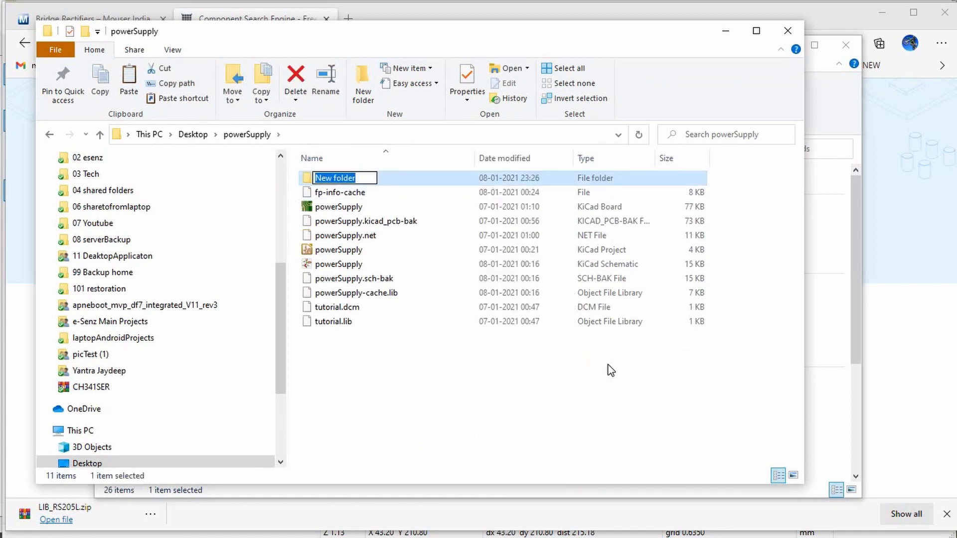
text(components)
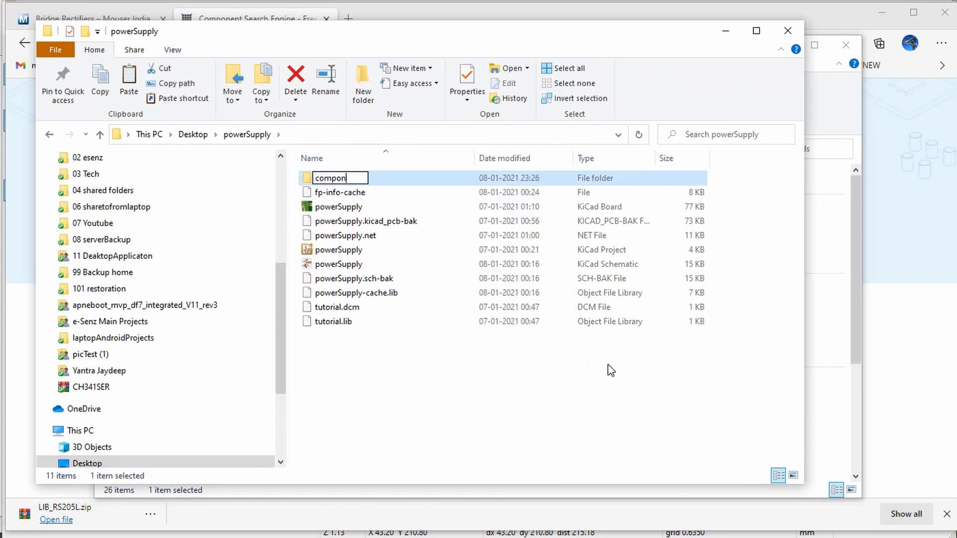
key(Return)
key(Return)
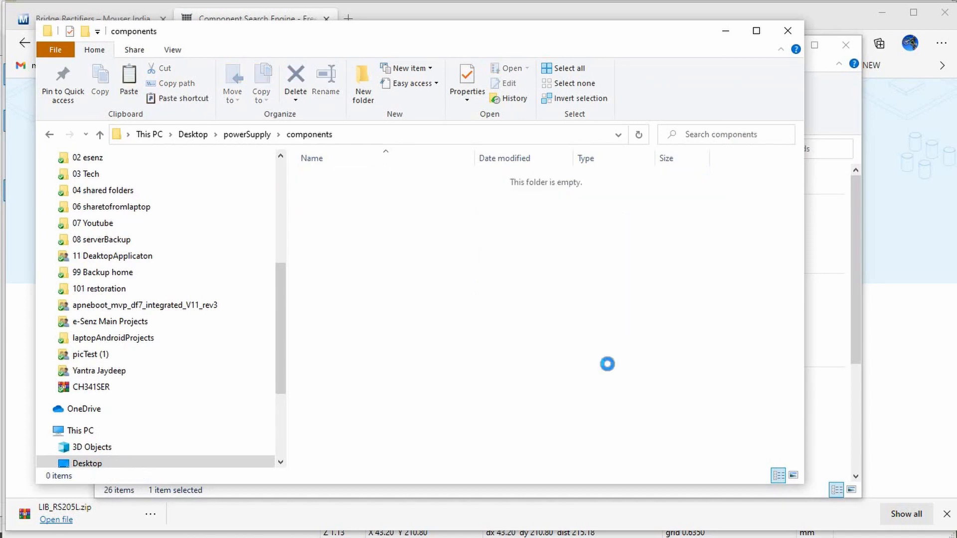
key(ctrl+v)
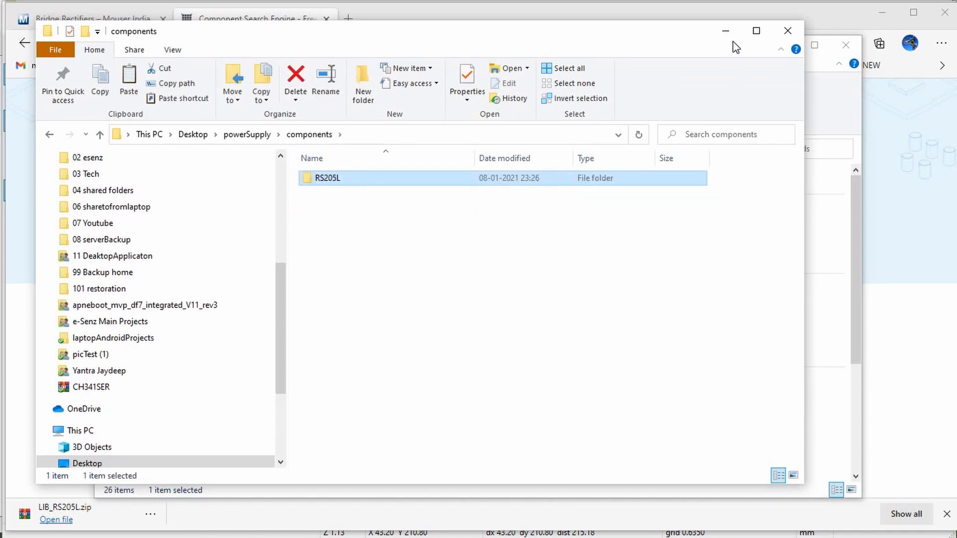
Step: Switch to the KiCad project window and open the symbol library manager
click(726, 31)
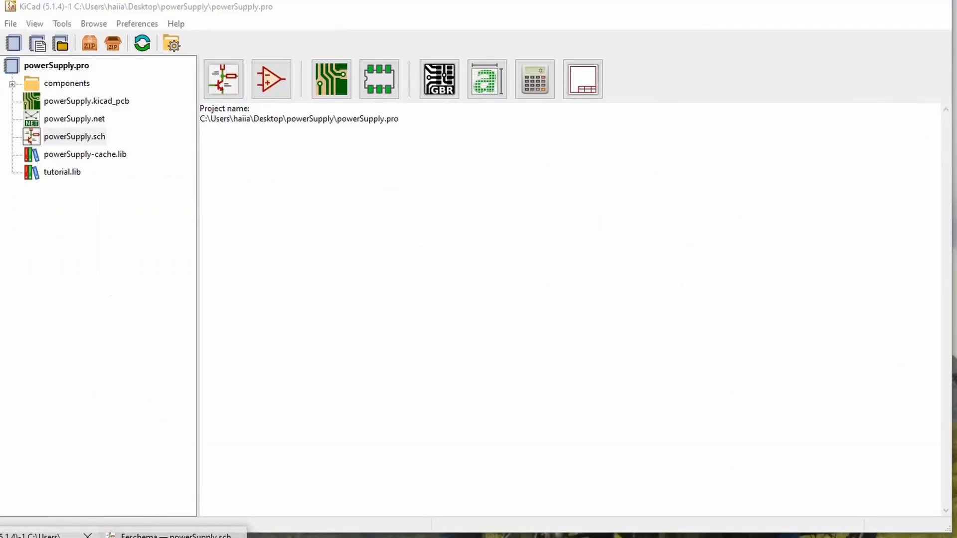
click(43, 534)
click(137, 23)
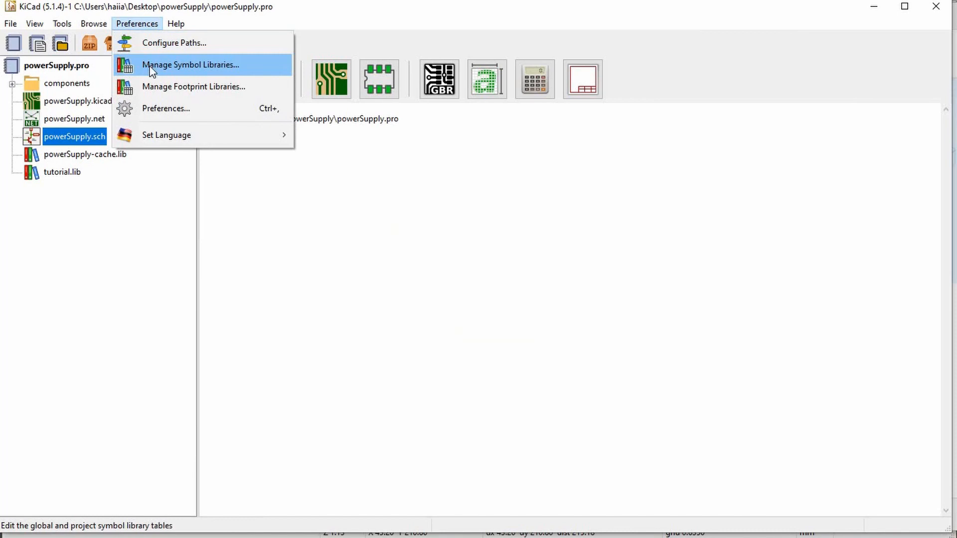
click(209, 74)
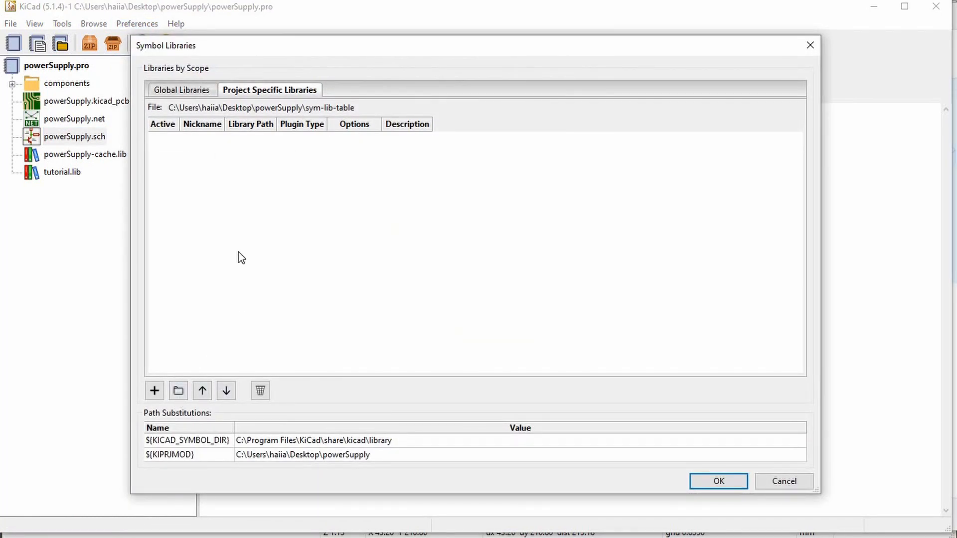
Step: Add RS205L.lib from the project's components/RS205L/KiCad folder to the global symbol libraries and apply the change
click(195, 94)
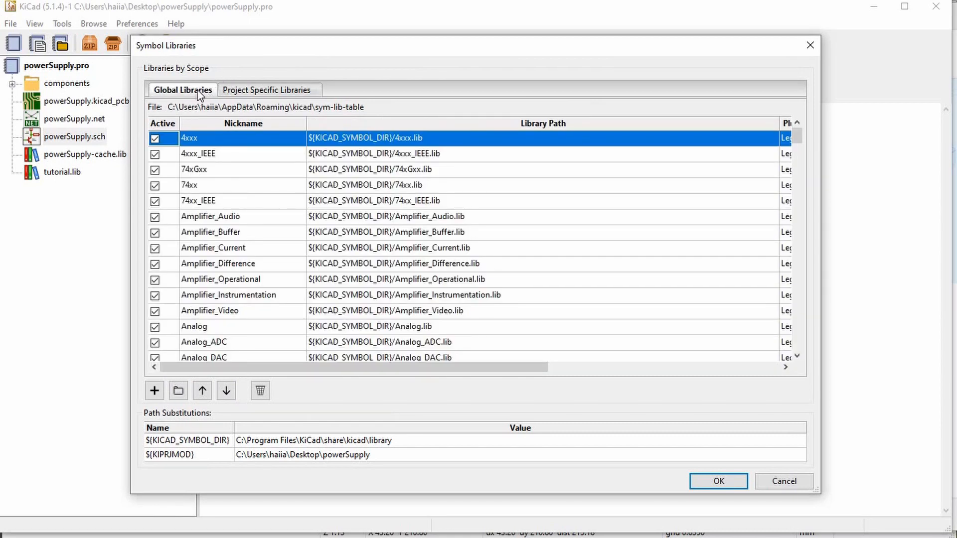
click(178, 390)
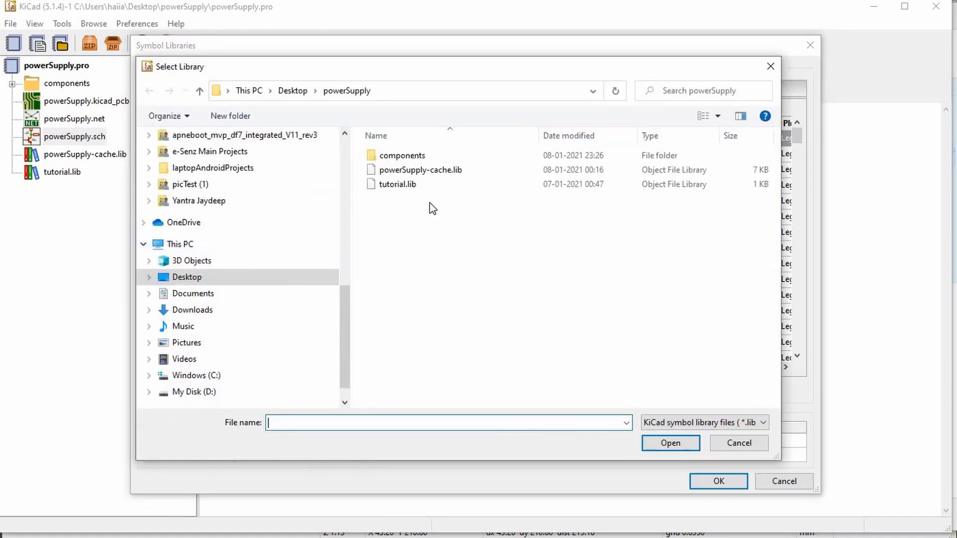
double_click(405, 155)
double_click(406, 155)
scroll(430, 259, down, 3)
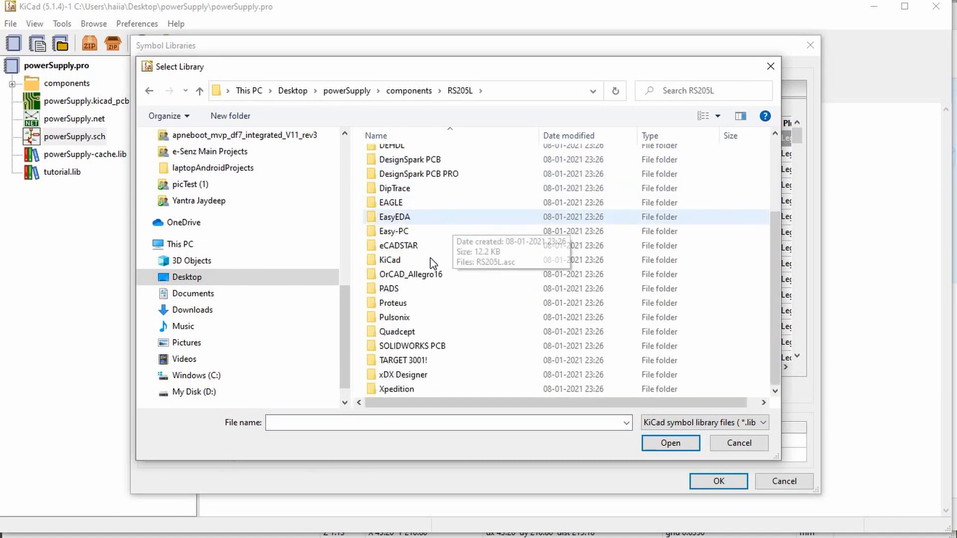
click(401, 262)
double_click(402, 262)
double_click(409, 156)
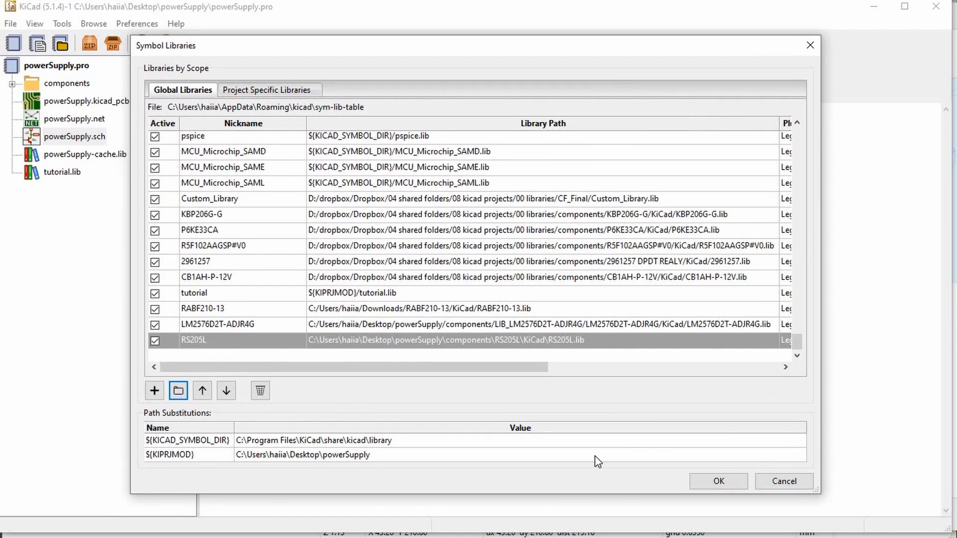
click(711, 486)
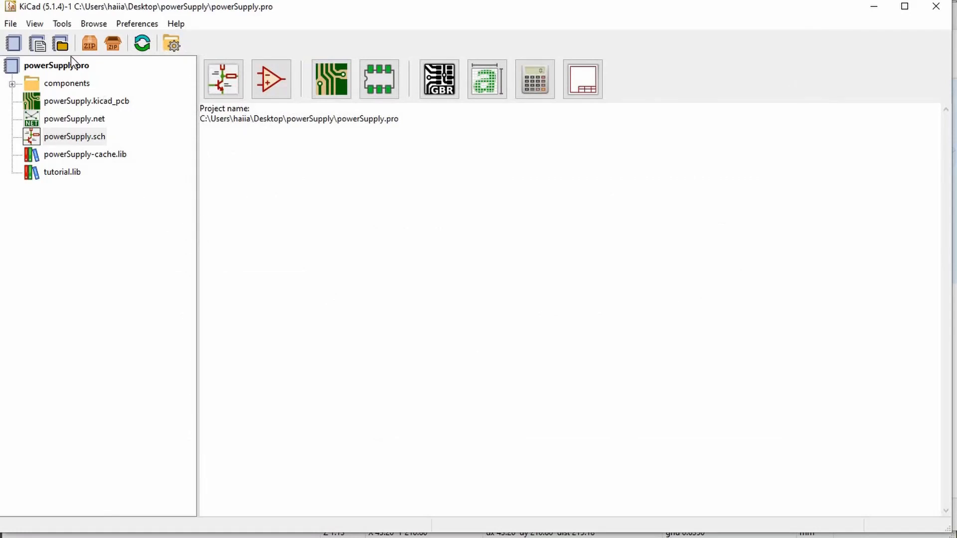
Step: Add RS205L.mod from the project's components/RS205L/KiCad folder to the global footprint libraries and apply the change
click(146, 24)
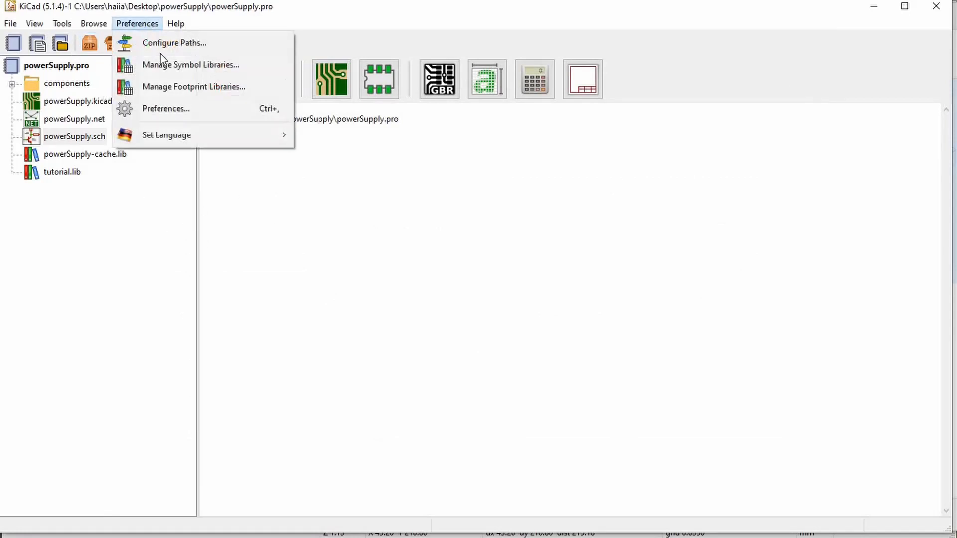
click(178, 88)
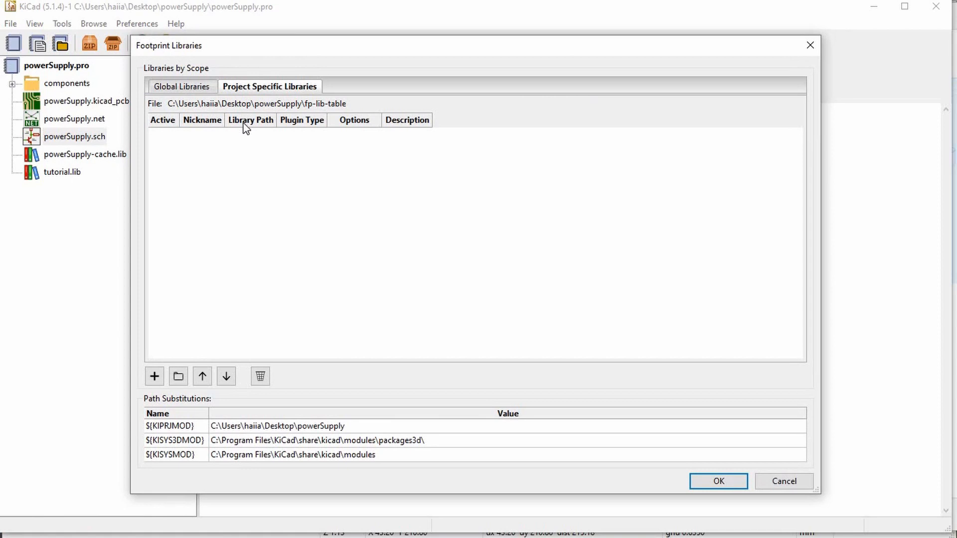
click(185, 88)
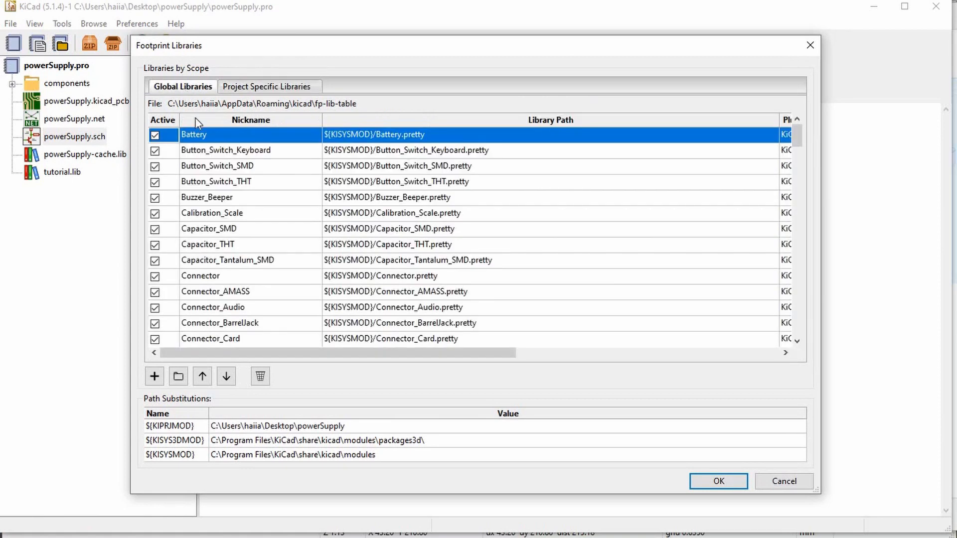
click(178, 377)
scroll(451, 230, up, 1)
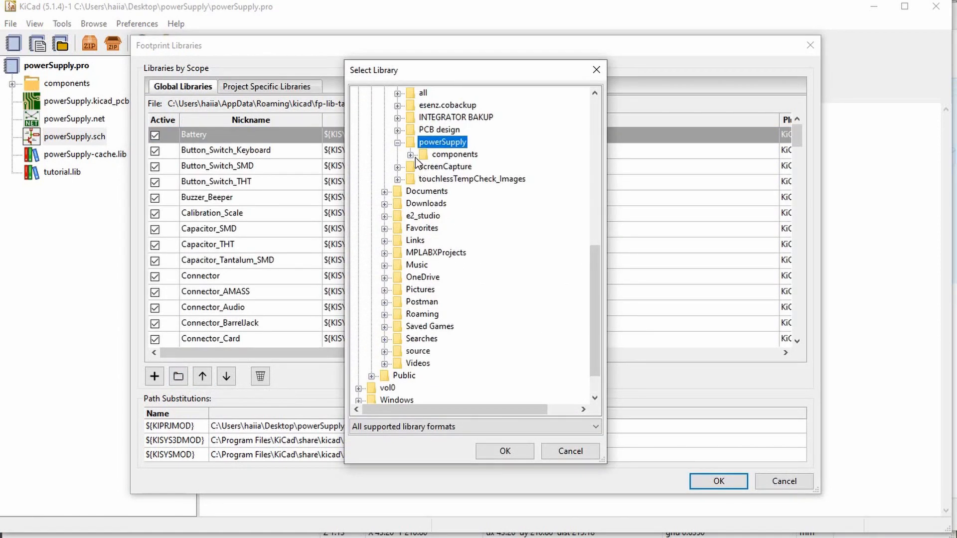
click(410, 155)
double_click(456, 166)
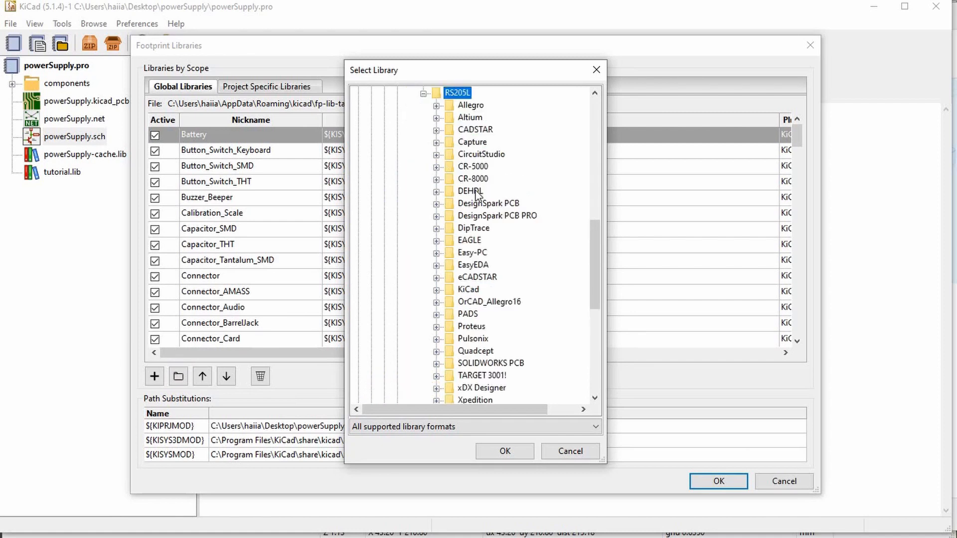
scroll(470, 250, down, 1)
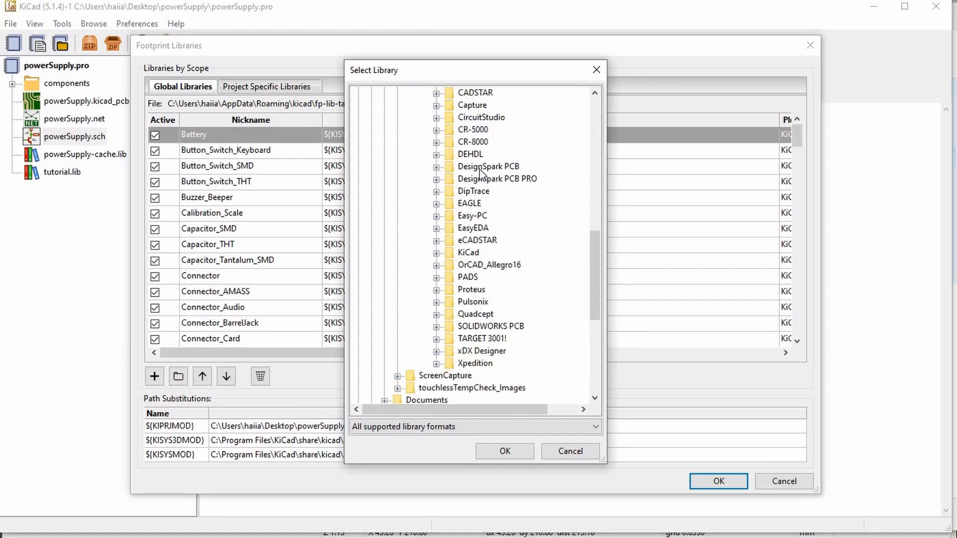
double_click(471, 253)
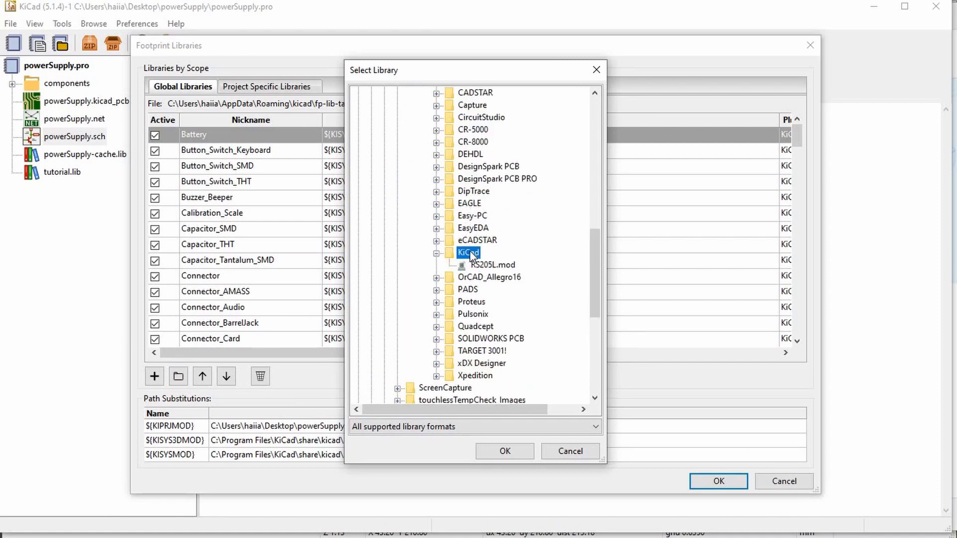
click(479, 265)
click(506, 451)
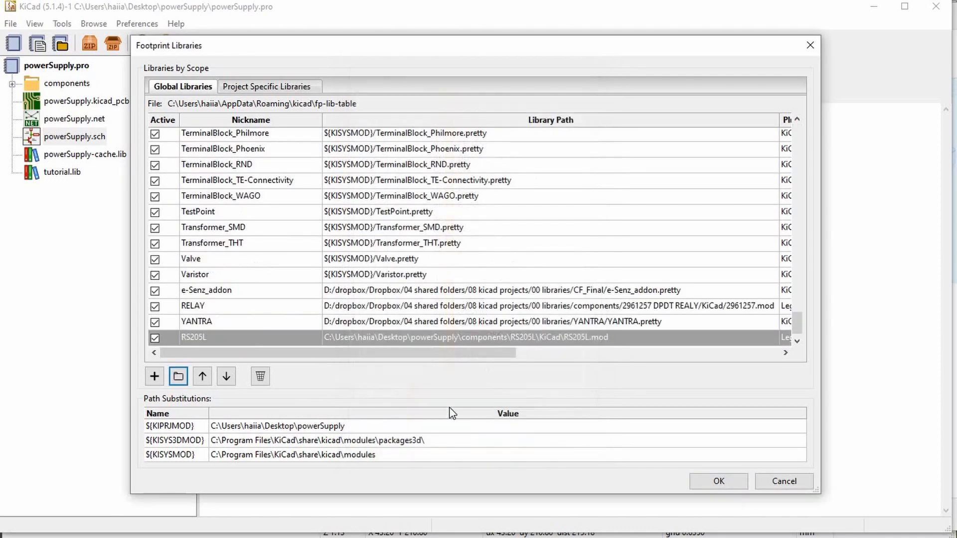
drag(381, 353, 387, 399)
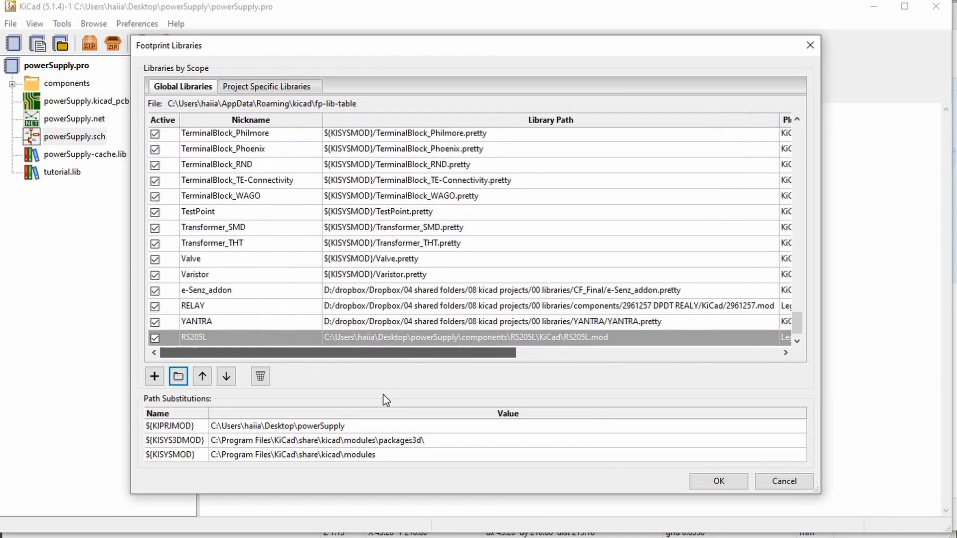
click(719, 482)
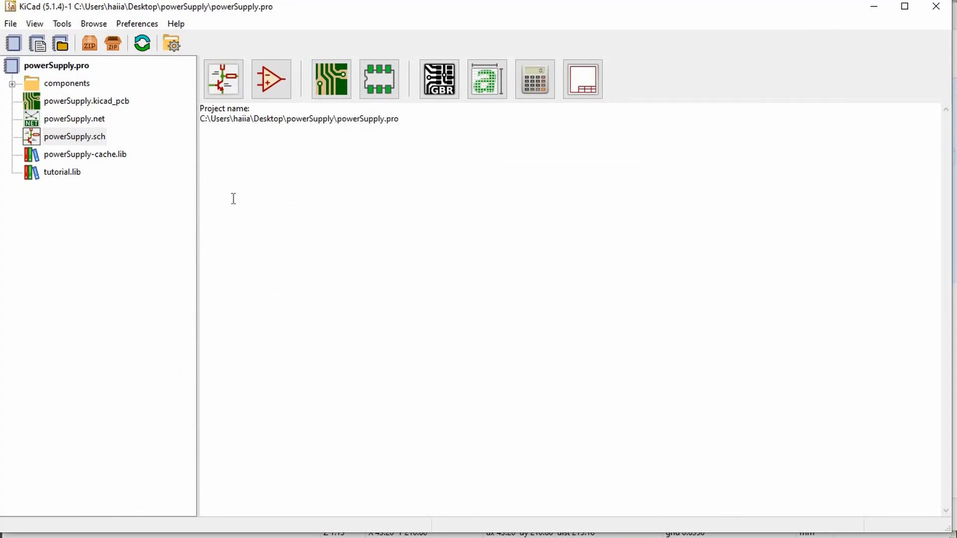
Step: Return to the powerSupply.sch schematic and place the RS205L bridge rectifier symbol to the right of the unconnected two-pin screw connector
double_click(74, 137)
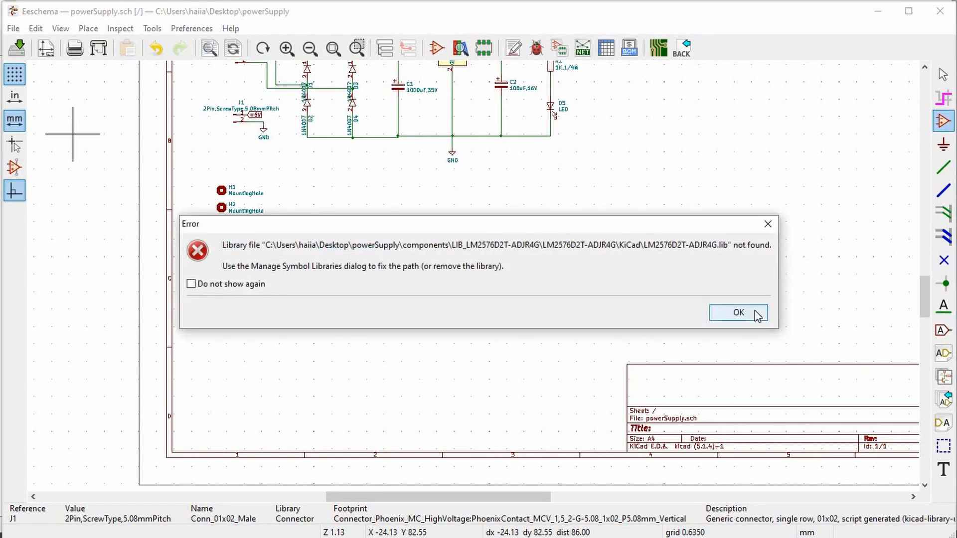
click(738, 313)
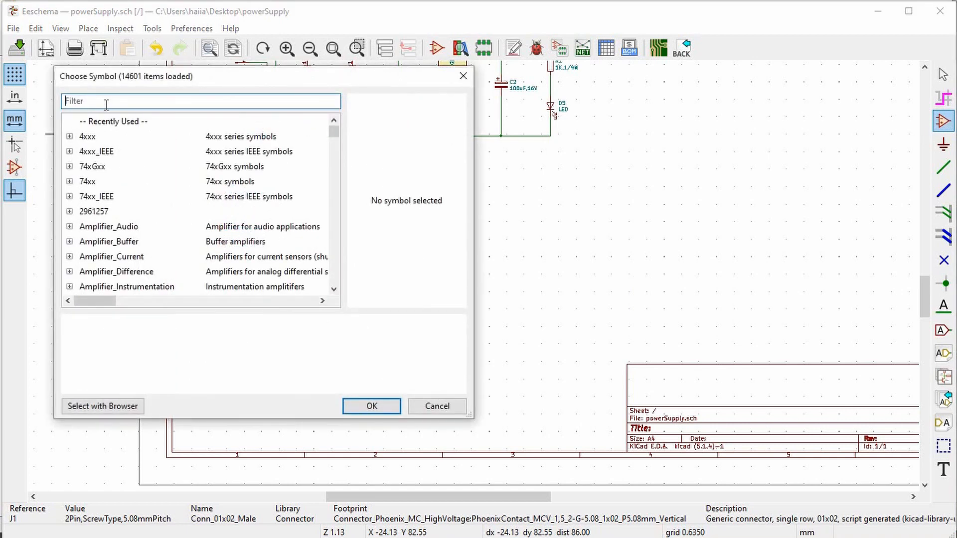
text(rs)
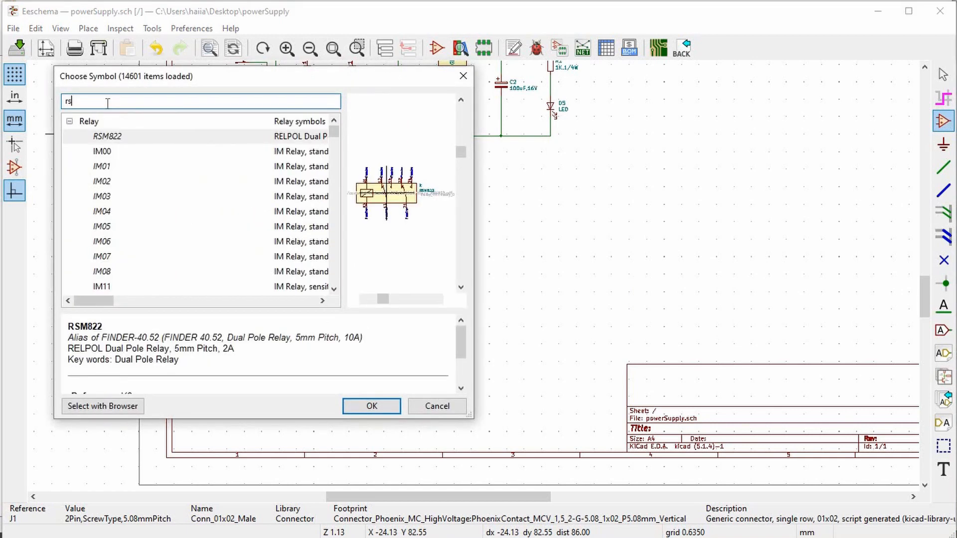
scroll(145, 224, down, 10)
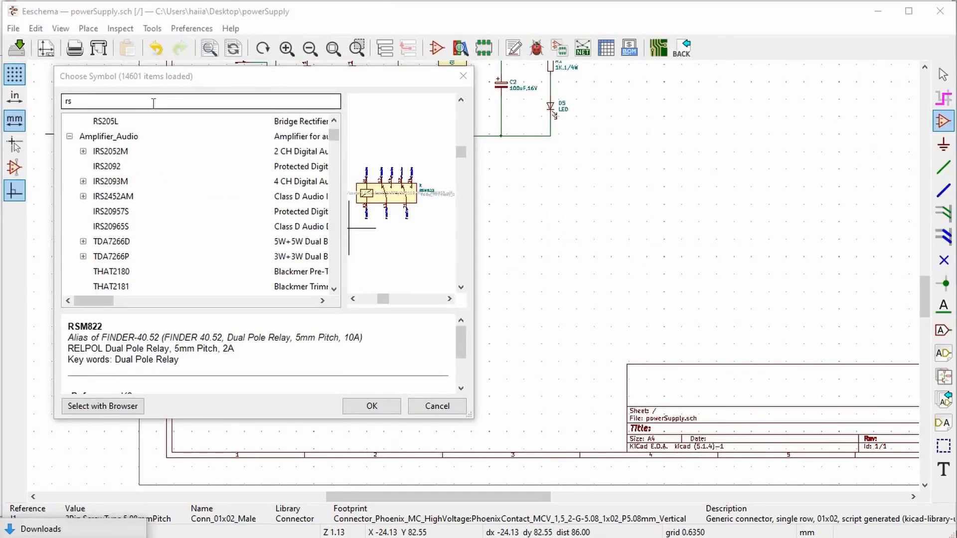
click(141, 122)
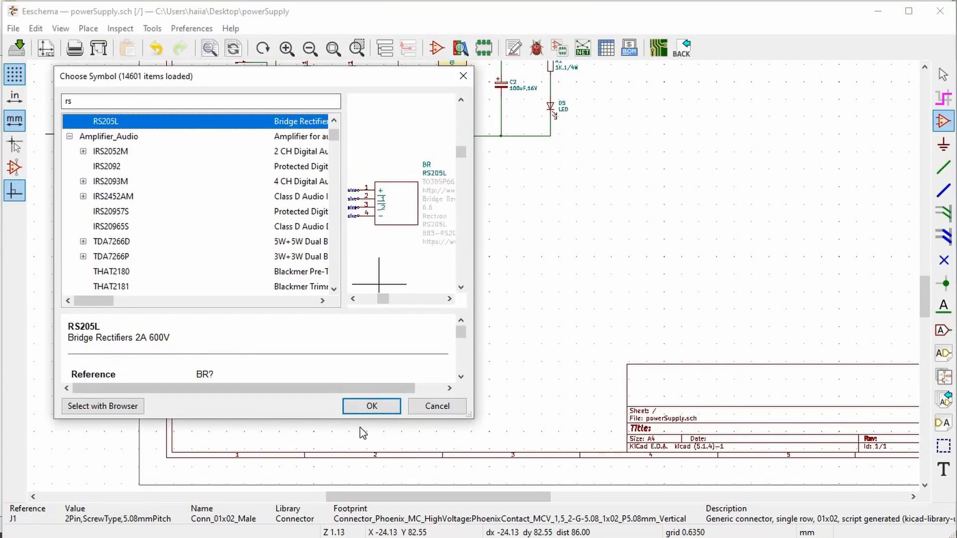
click(367, 407)
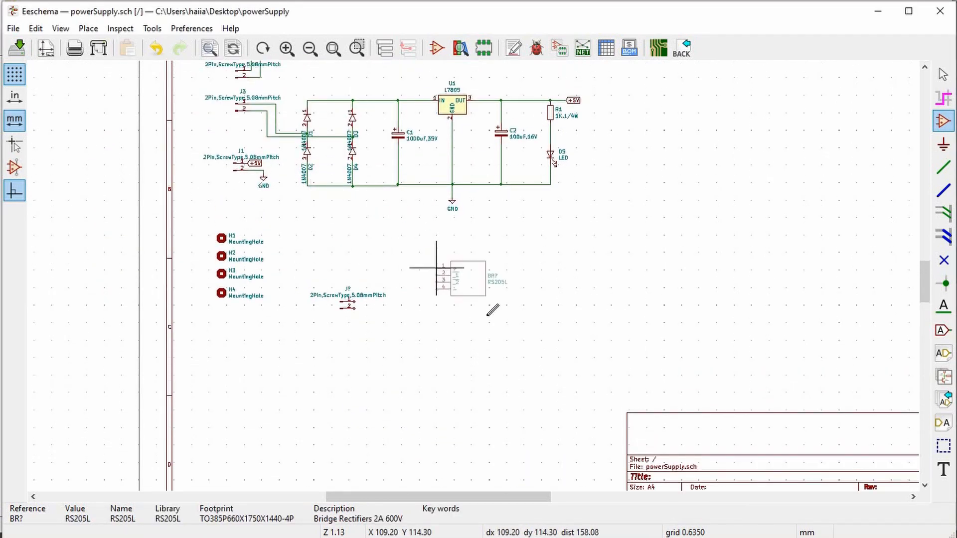
scroll(489, 315, up, 4)
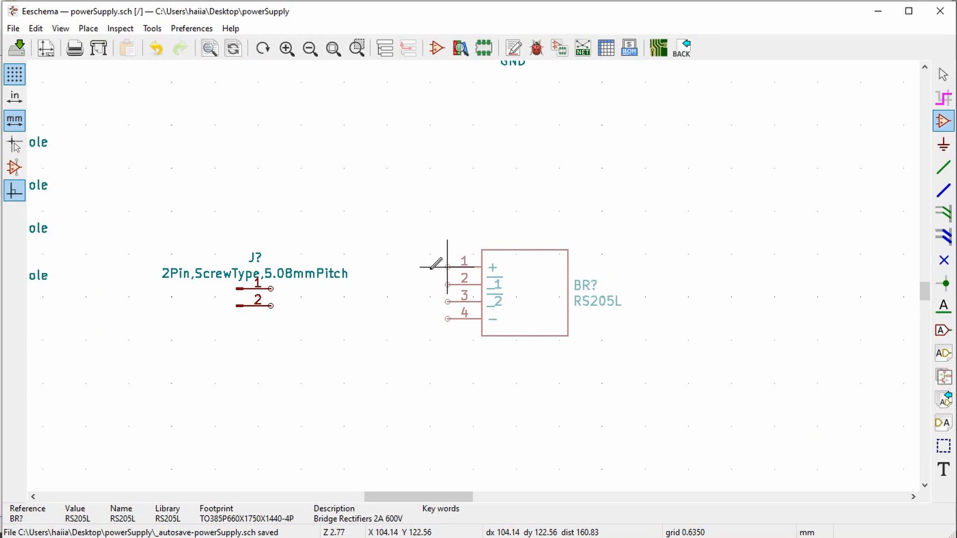
click(397, 267)
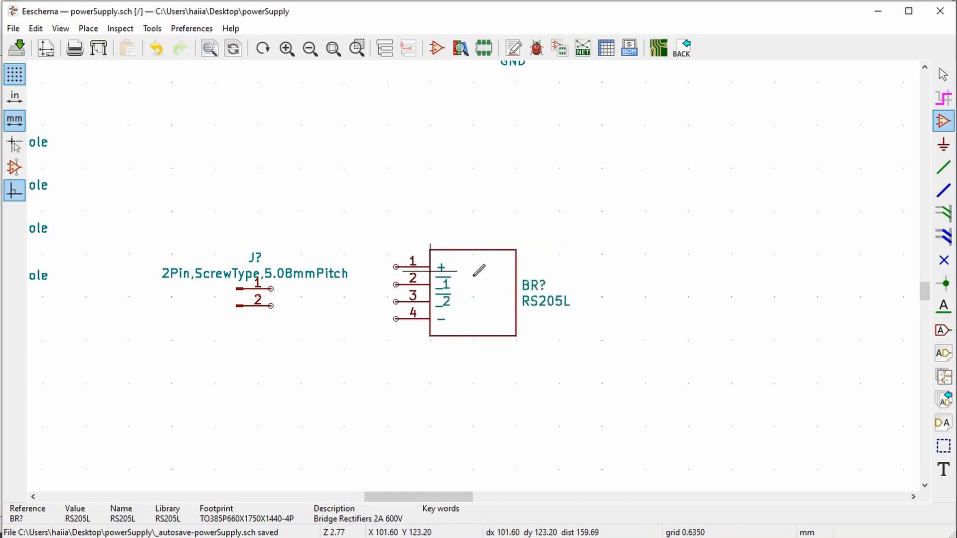
scroll(477, 269, down, 5)
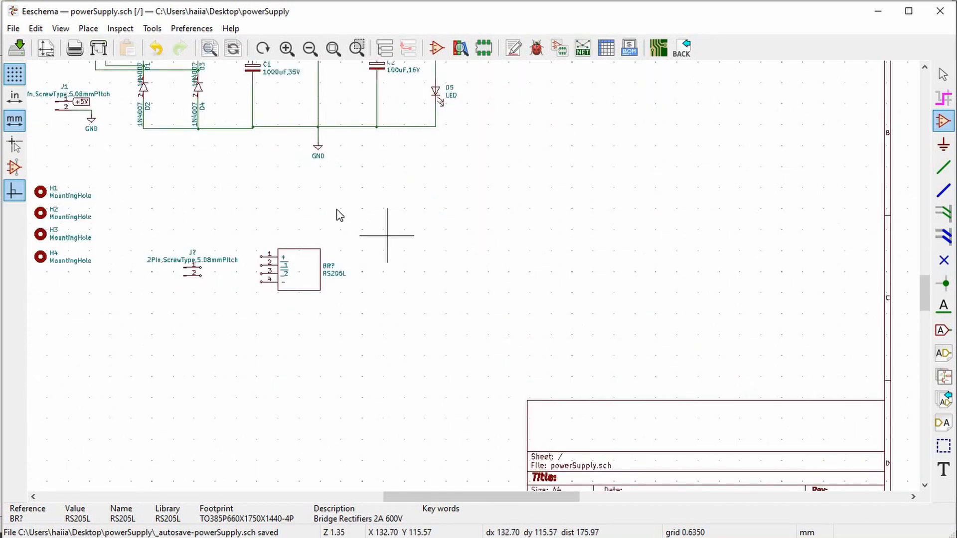
key(Escape)
Step: Copy the 1000uF,35V capacitor C1 and place the copy to the right of the RS205L rectifier
scroll(297, 194, up, 2)
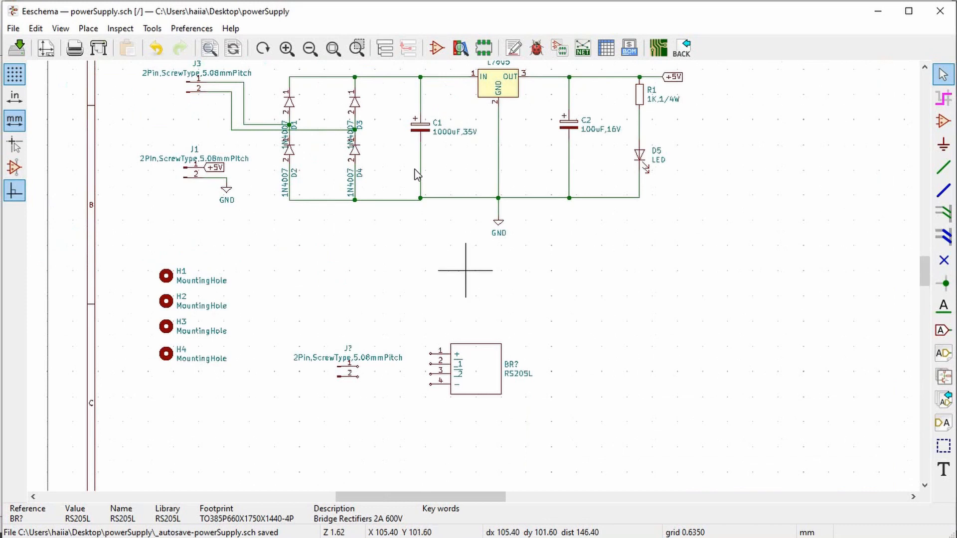
click(427, 134)
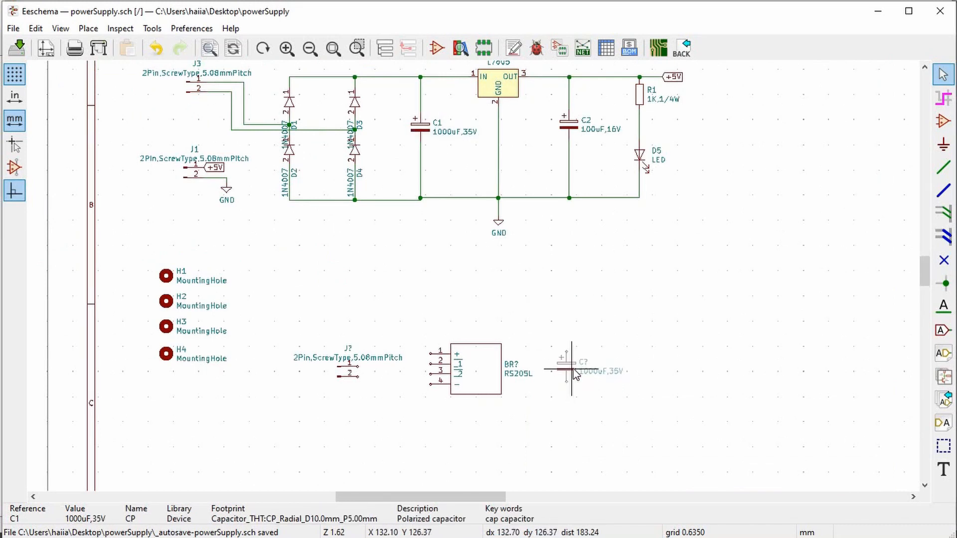
click(572, 369)
Step: Find the LM2576 regulators and place an LM2576HVS-ADJ symbol to the right of the copied 1000uF,35V capacitor
scroll(572, 368, down, 2)
scroll(474, 274, up, 2)
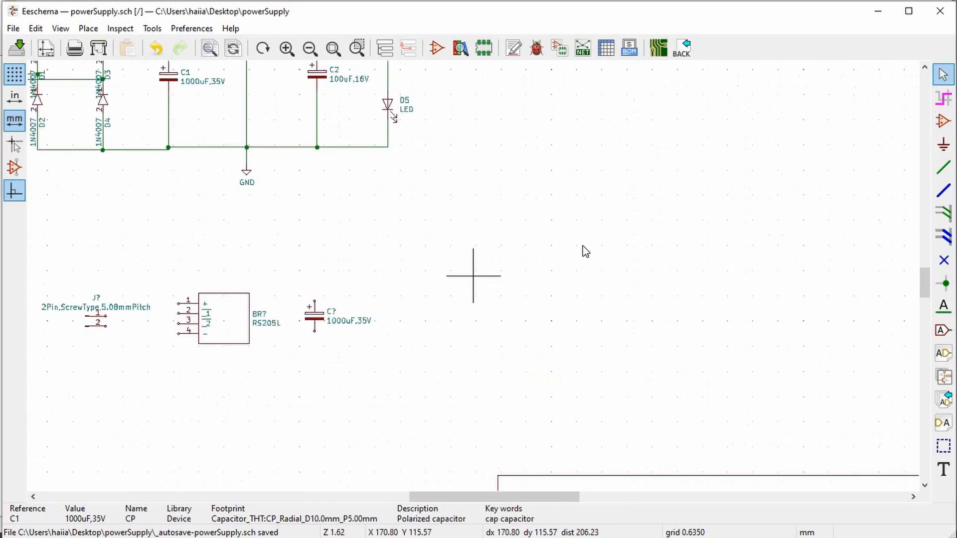
click(944, 121)
click(478, 251)
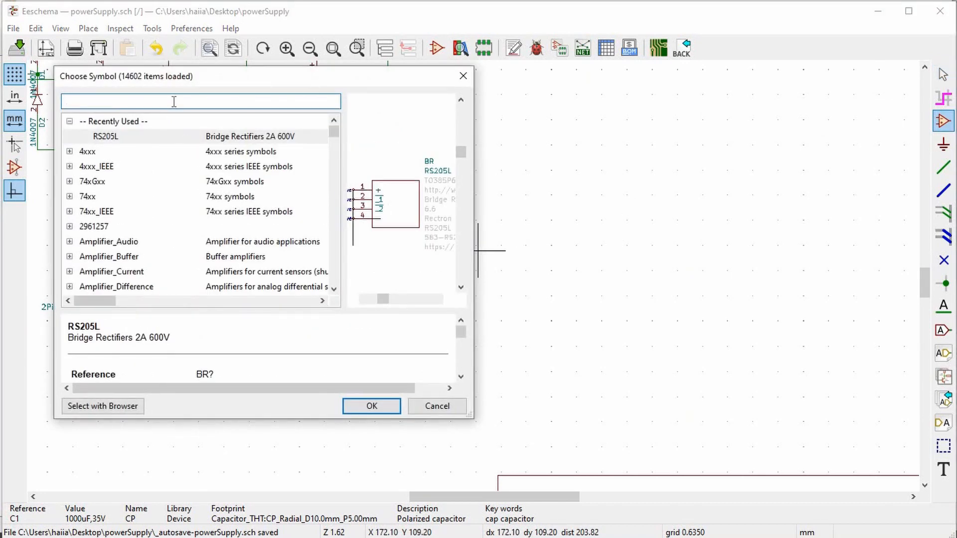
text(lm2576)
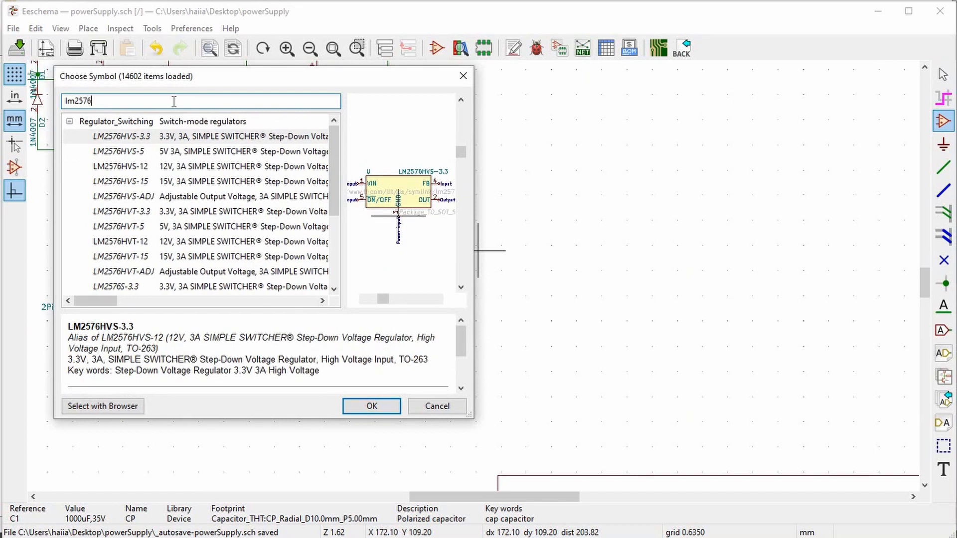
click(157, 198)
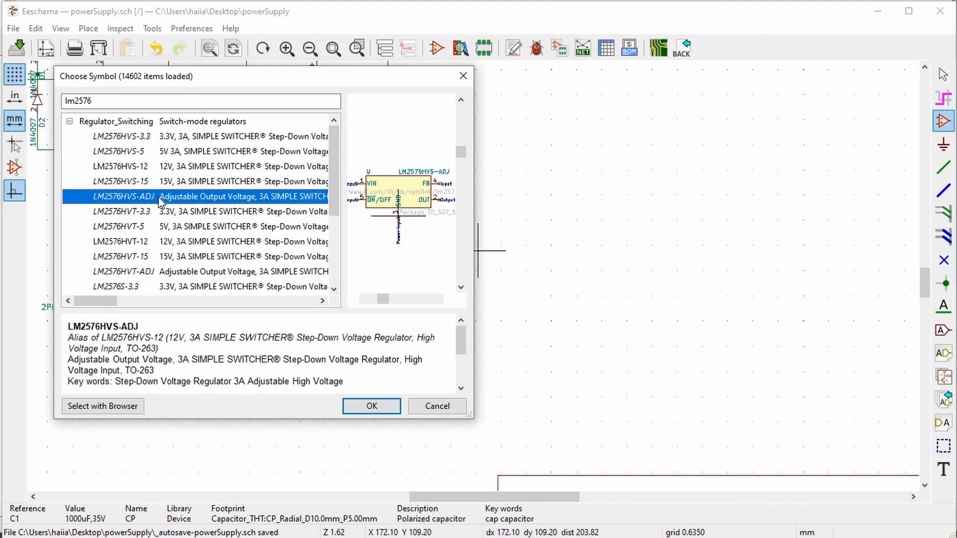
click(369, 406)
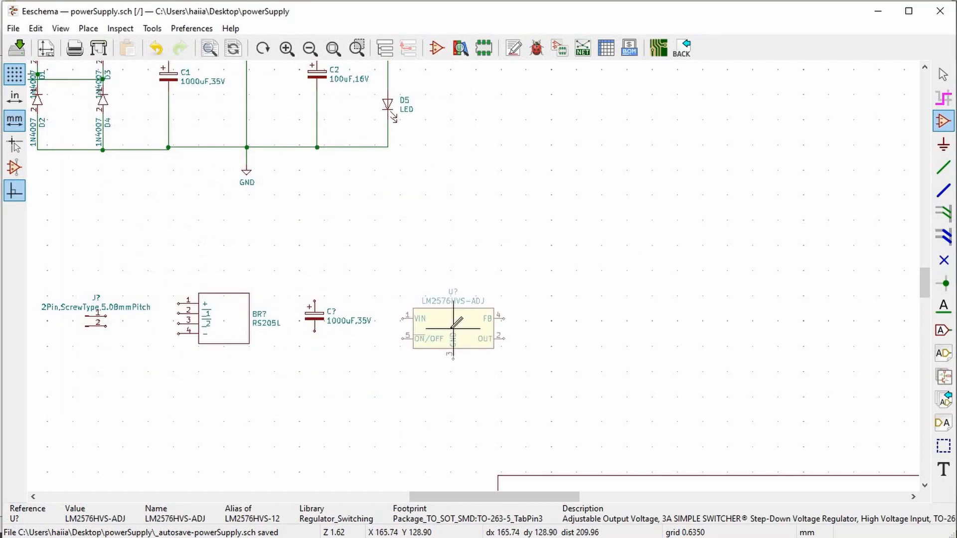
click(470, 307)
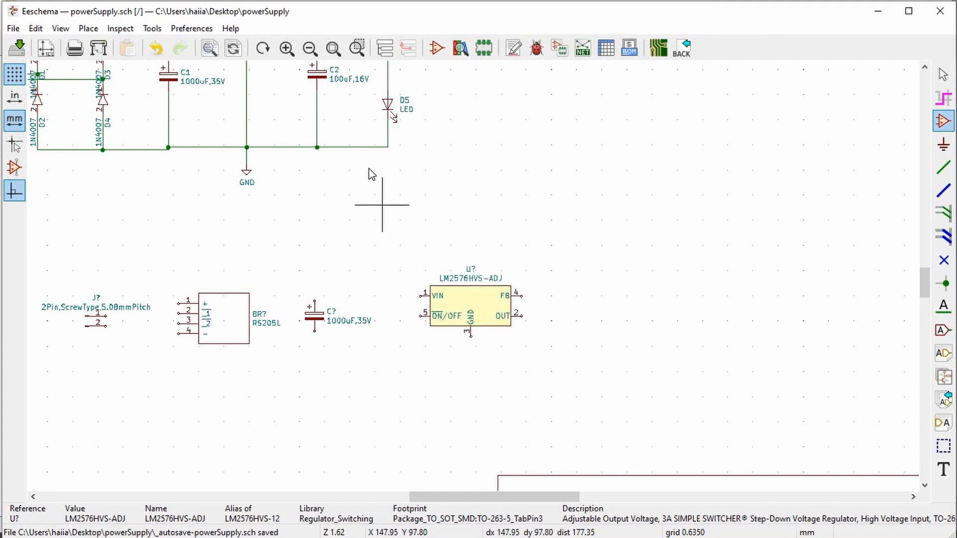
key(Escape)
Step: Copy the 100uF,16V capacitor C2 and place the copy to the right of the LM2576HVS-ADJ regulator
click(323, 79)
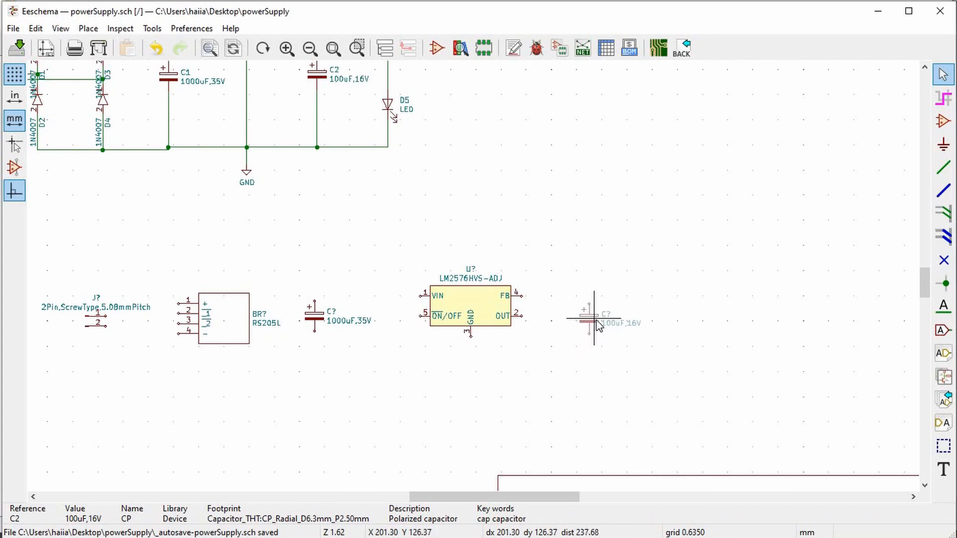
click(598, 327)
scroll(516, 298, down, 3)
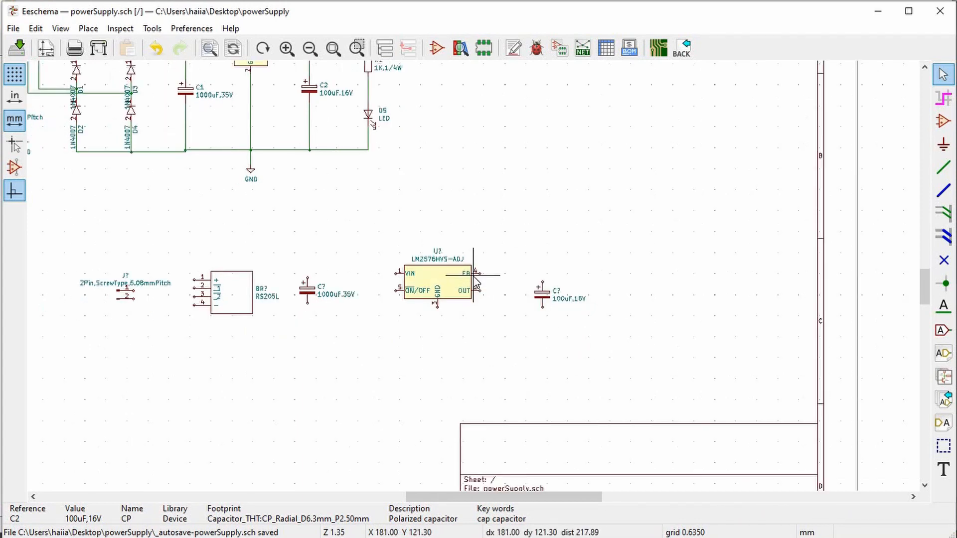
scroll(466, 273, up, 2)
scroll(466, 274, down, 1)
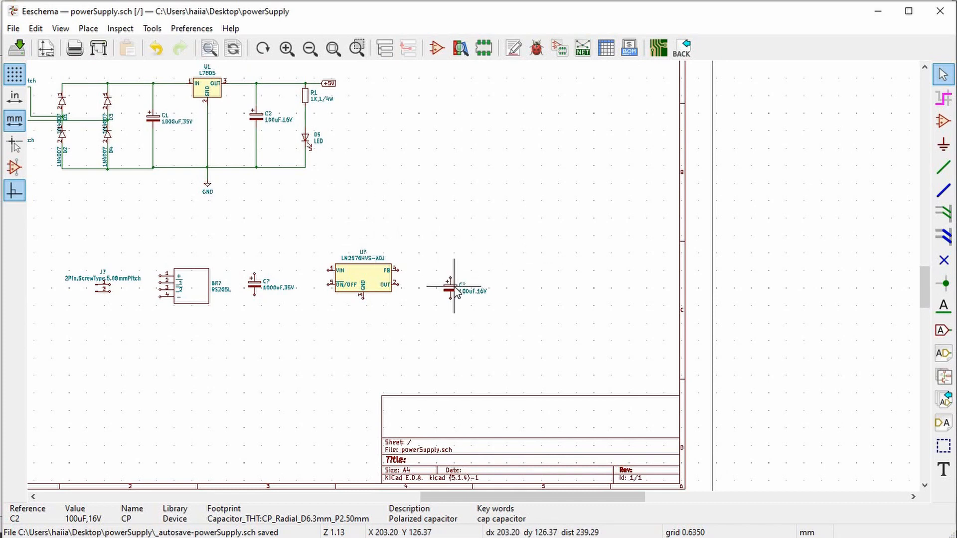
Step: Place the copied 100uF,16V capacitor well to the right of the LM2576HVS-ADJ and add a pspice INDUCTOR symbol above and between them
click(530, 281)
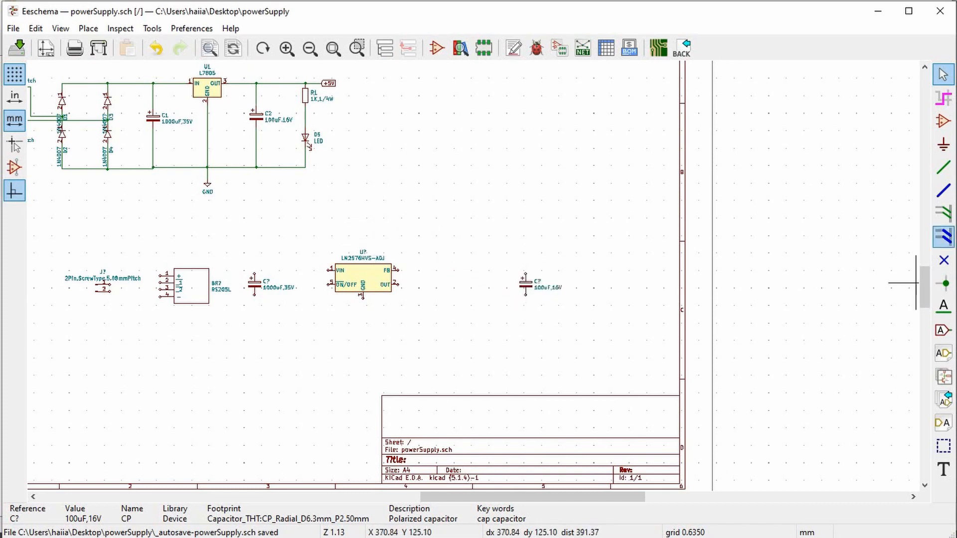
click(943, 126)
click(496, 245)
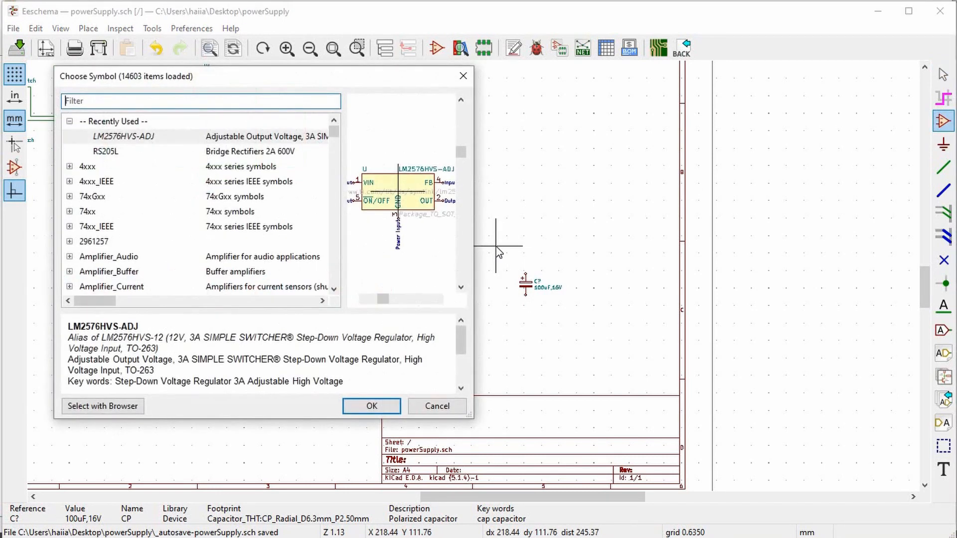
text(induct)
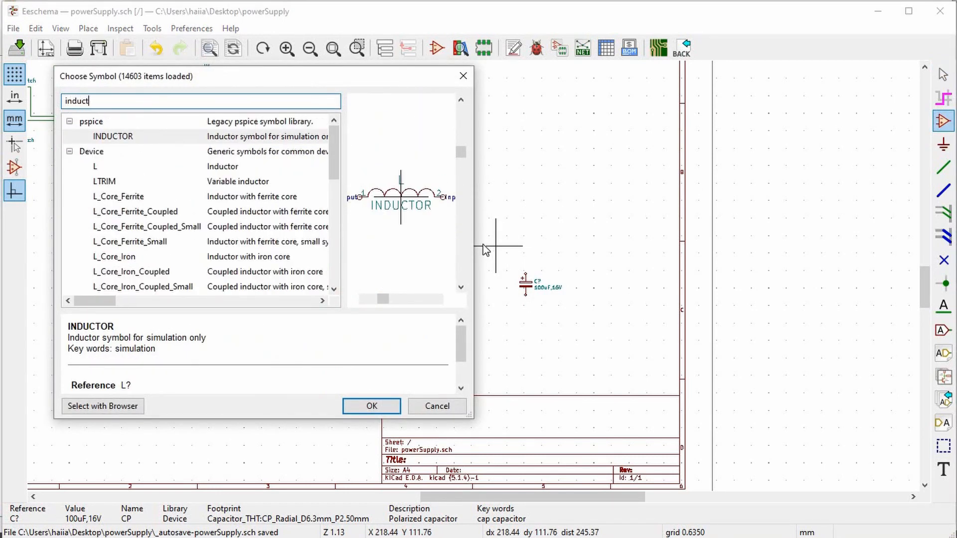
key(Return)
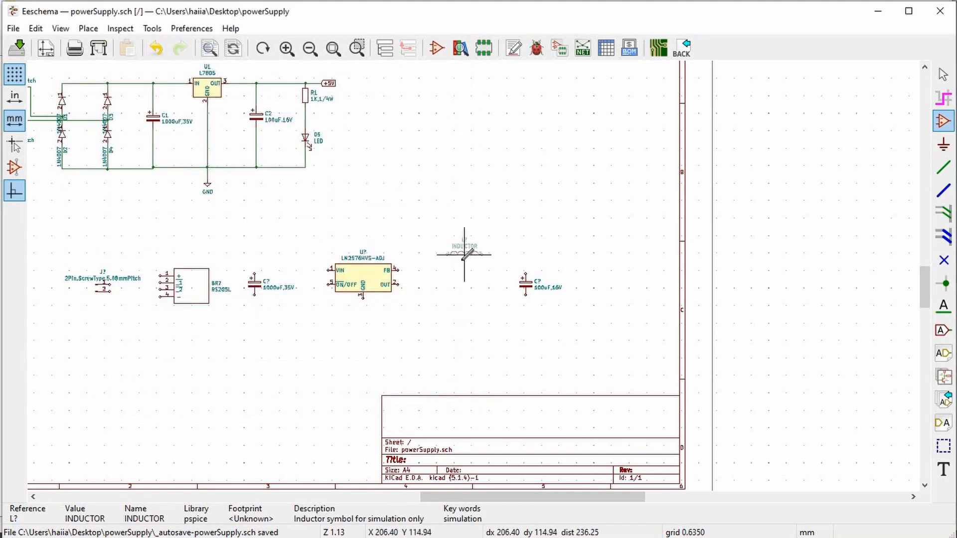
scroll(457, 280, up, 1)
click(482, 234)
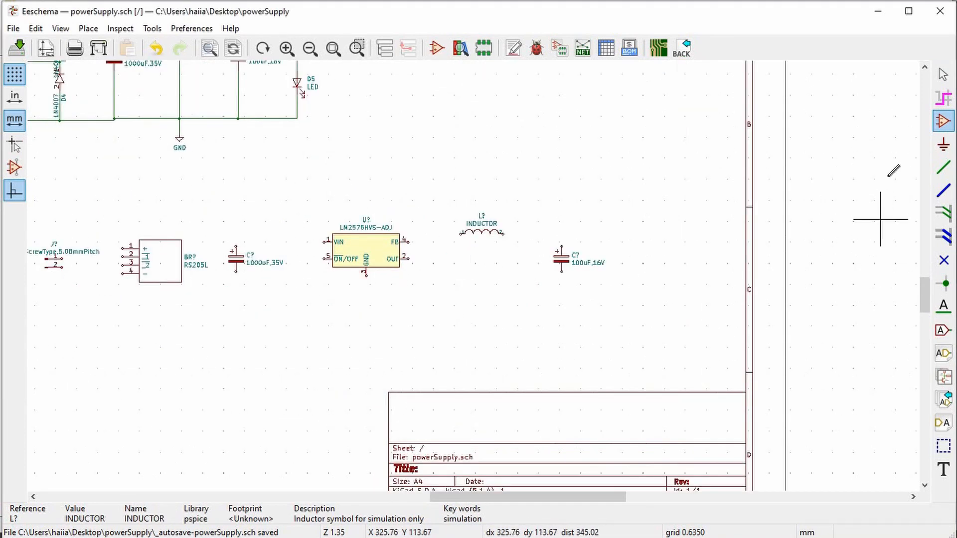
Step: Add the Schottky_Diode symbol from Custom_Library, rotated vertically with pin 1 up, below the inductor beside the regulator's output
click(473, 309)
text(dio)
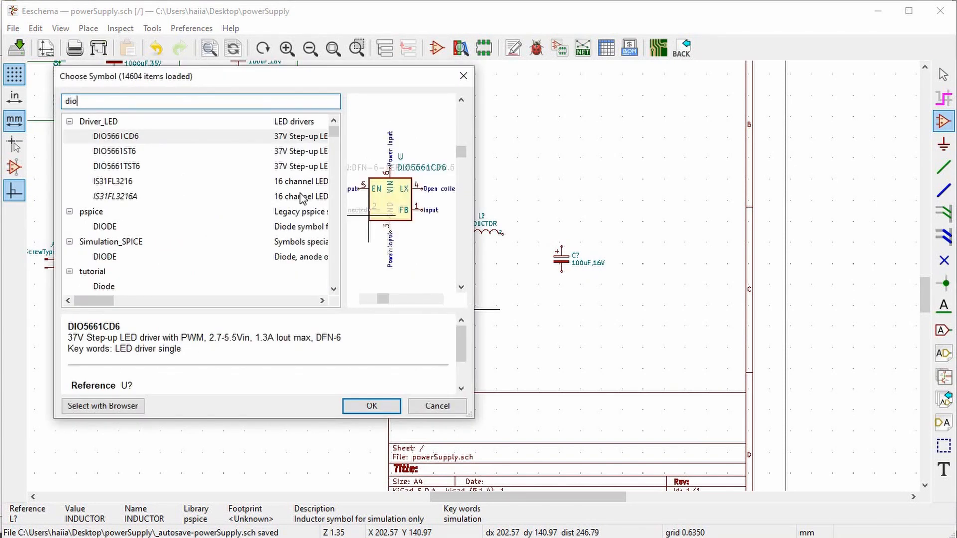
key(BackSpace)
key(BackSpace)
text(sch)
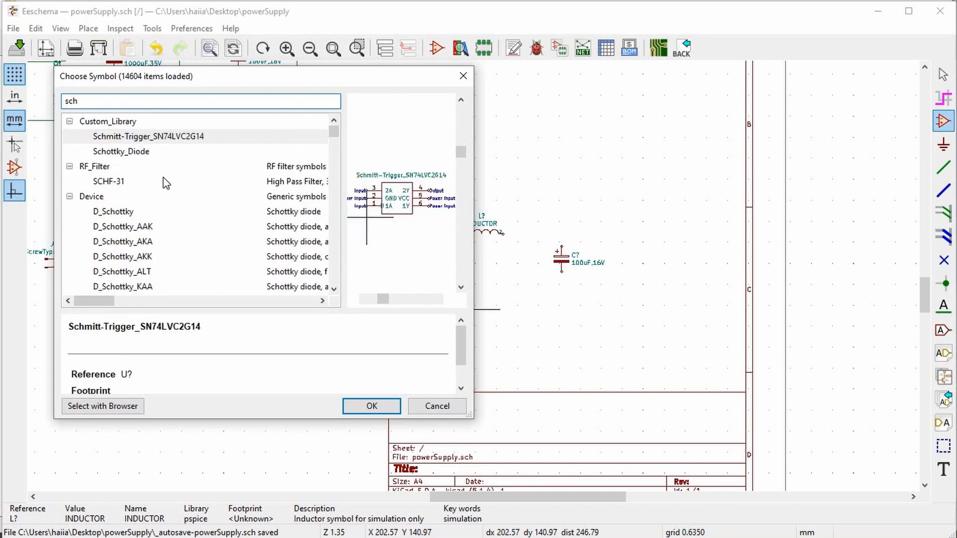
click(122, 151)
click(371, 406)
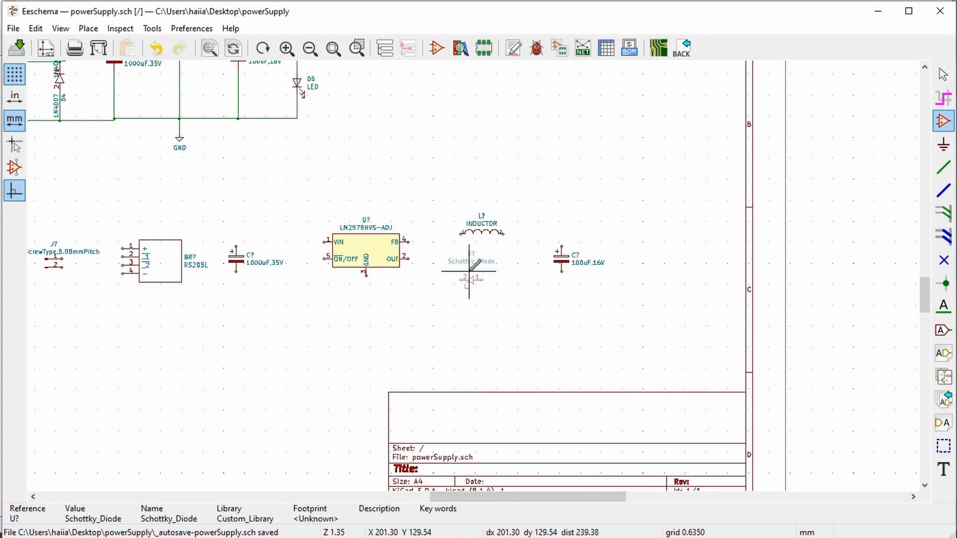
scroll(474, 267, up, 4)
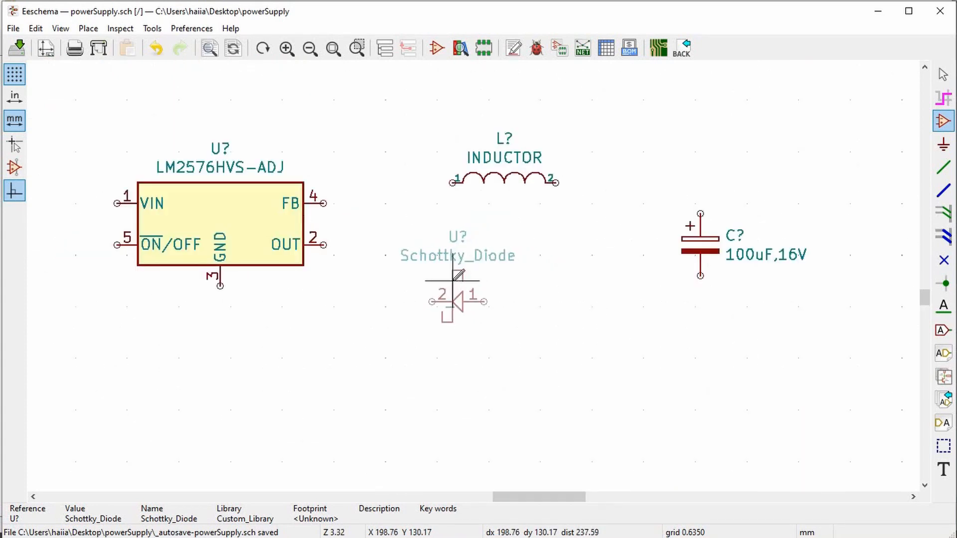
key(r)
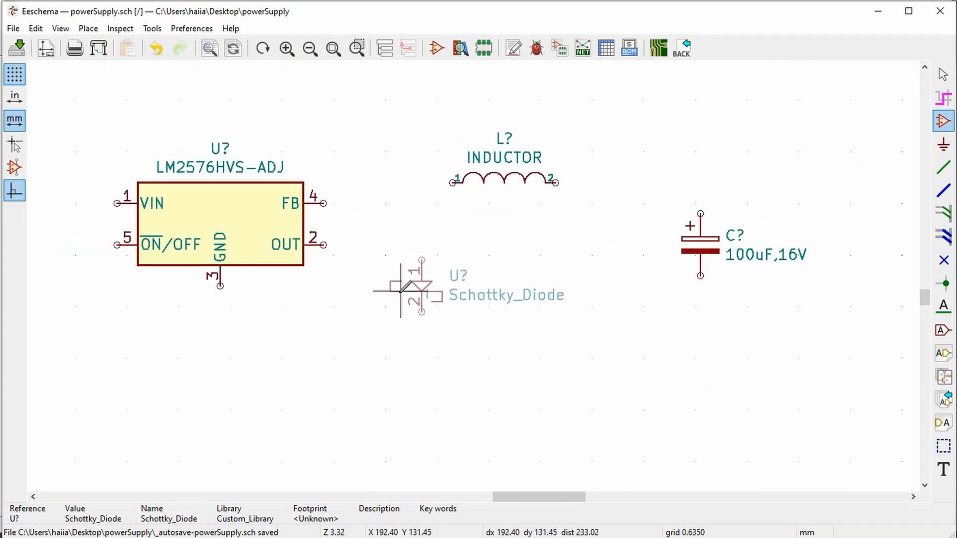
click(396, 289)
Step: Place a resistor symbol R from the Device library to the upper right of the copied 100uF,16V capacitor
scroll(396, 289, down, 3)
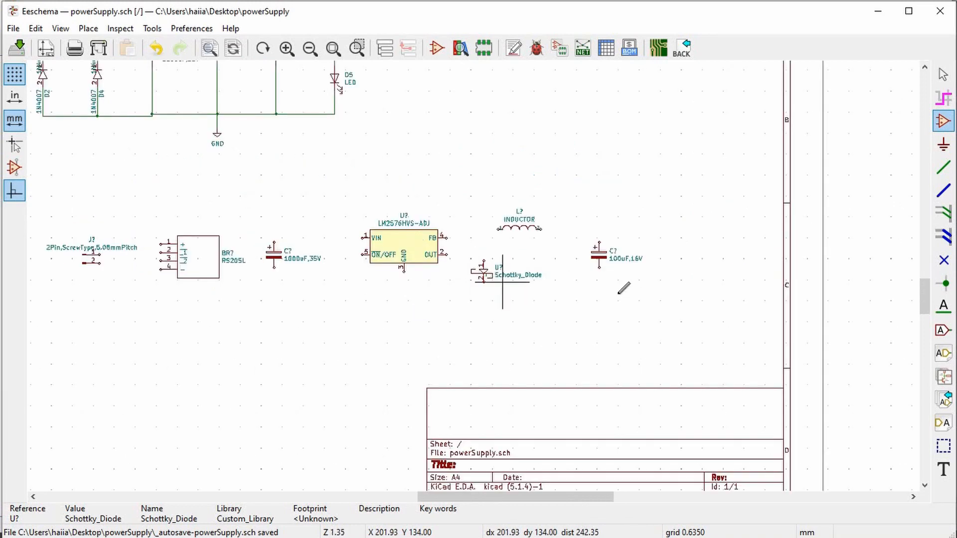
scroll(667, 261, up, 1)
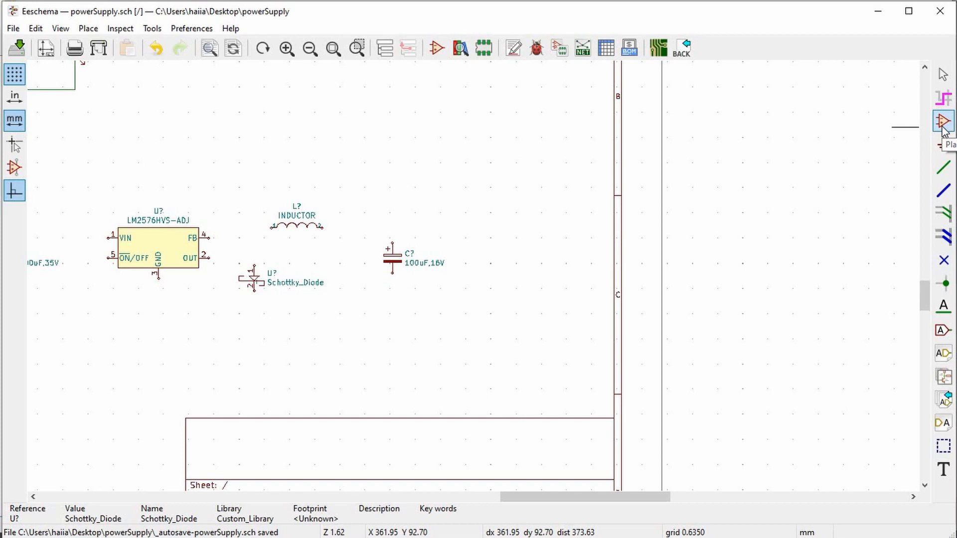
click(476, 253)
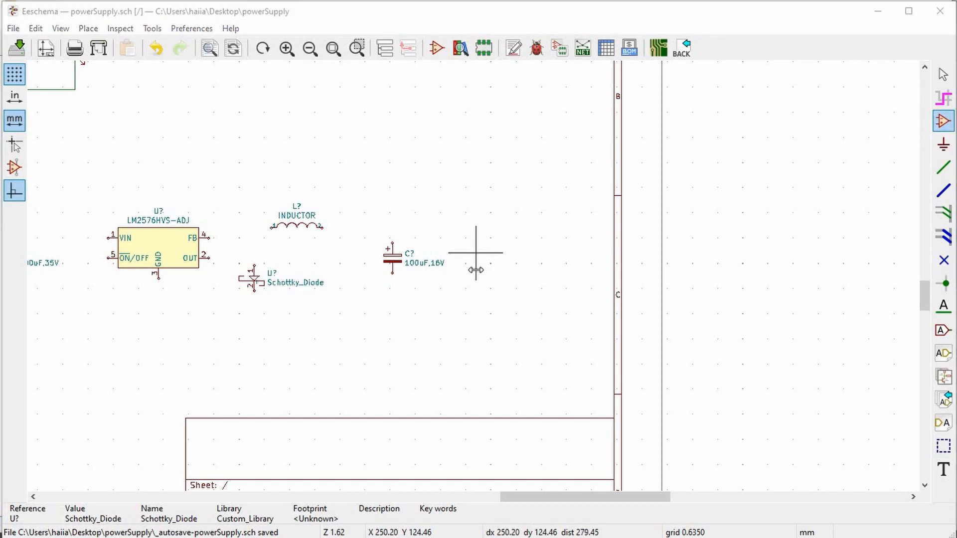
text(r)
click(371, 406)
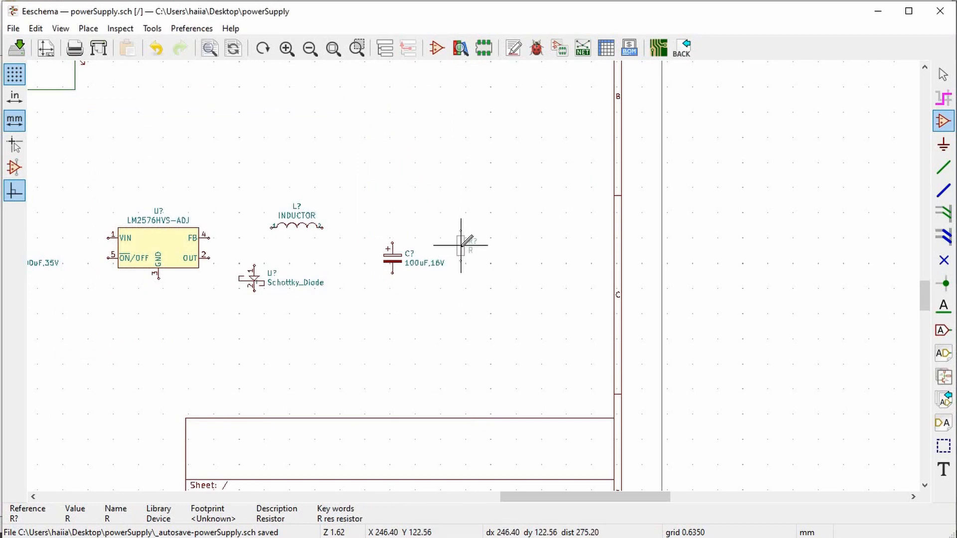
click(452, 232)
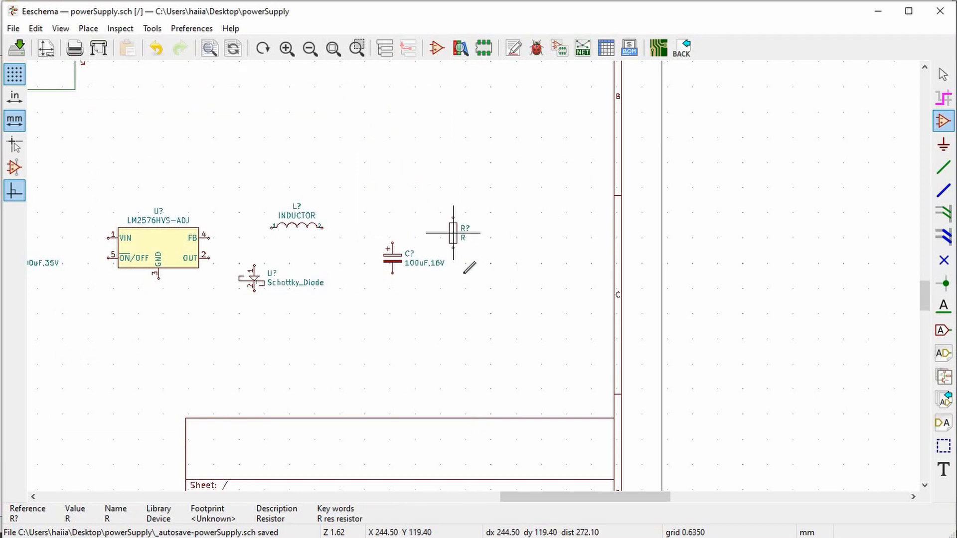
Step: Add an R_POT potentiometer directly below the new resistor, rotated so its wiper pin 2 faces the capacitor
scroll(458, 285, up, 1)
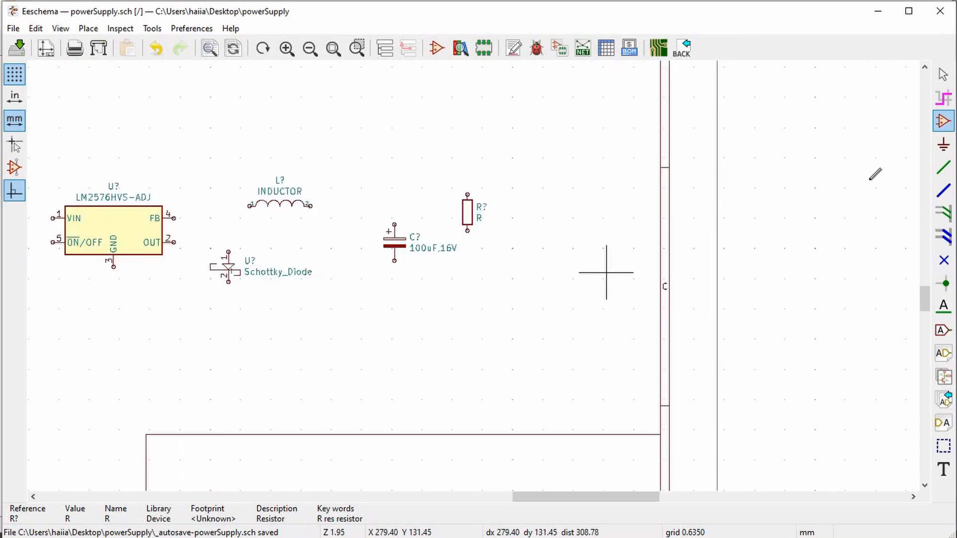
click(473, 308)
text(po)
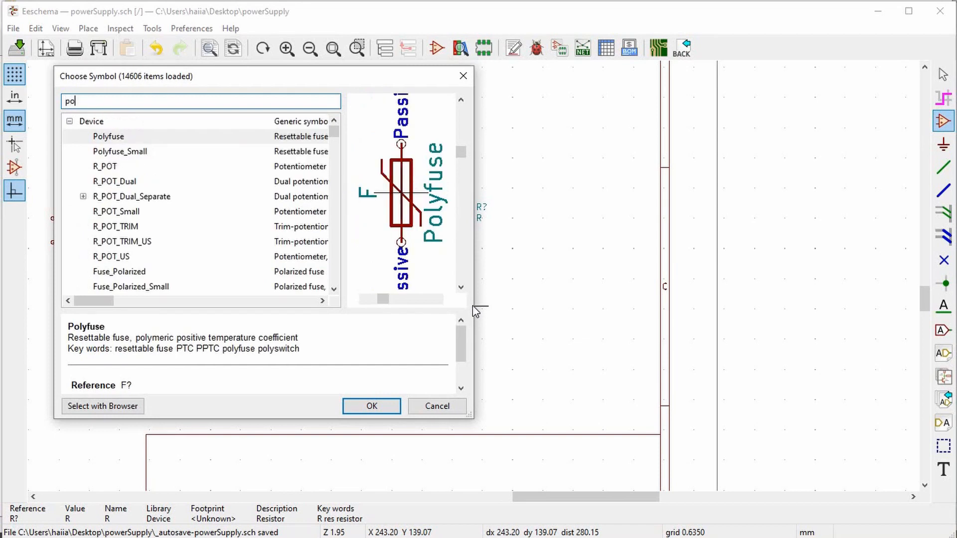
text(t)
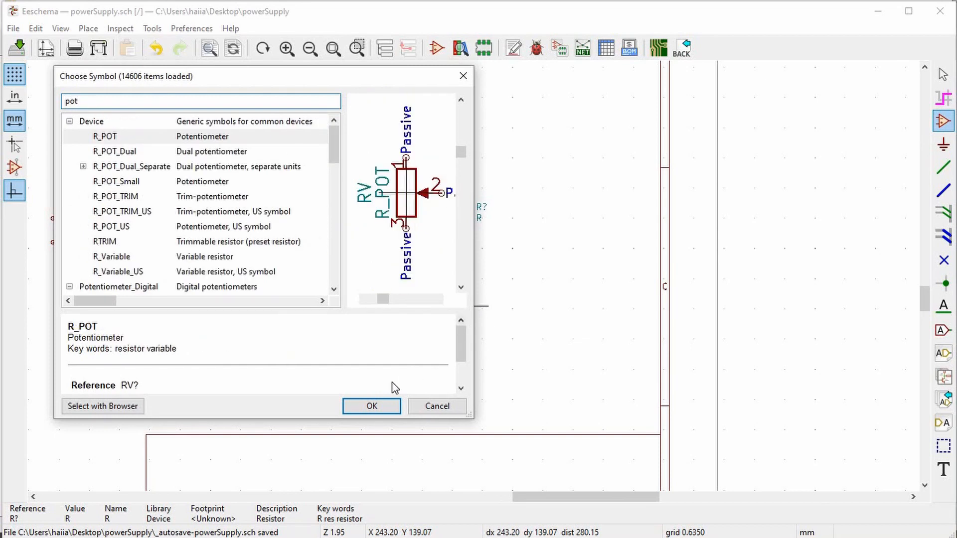
click(372, 407)
scroll(522, 284, up, 1)
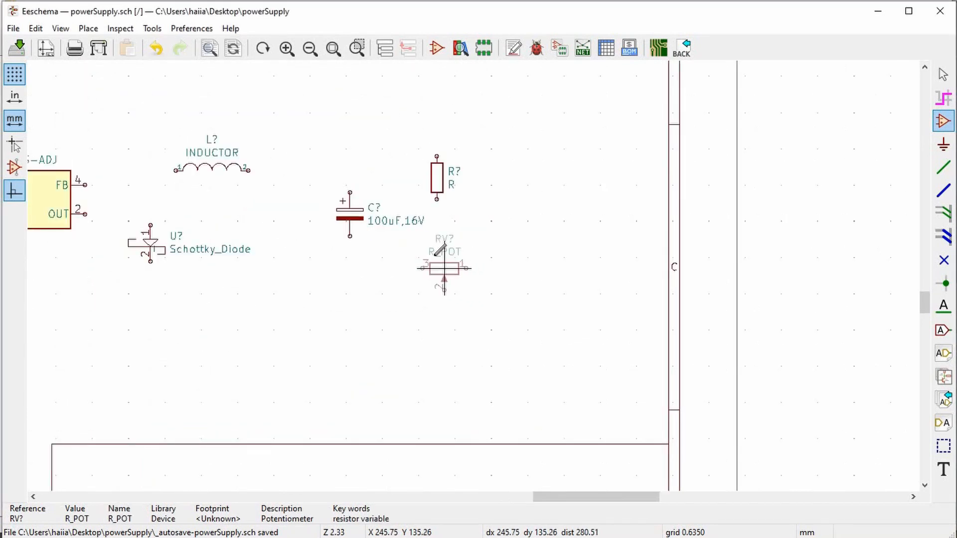
key(r)
key(r)
key(r)
key(r)
key(r)
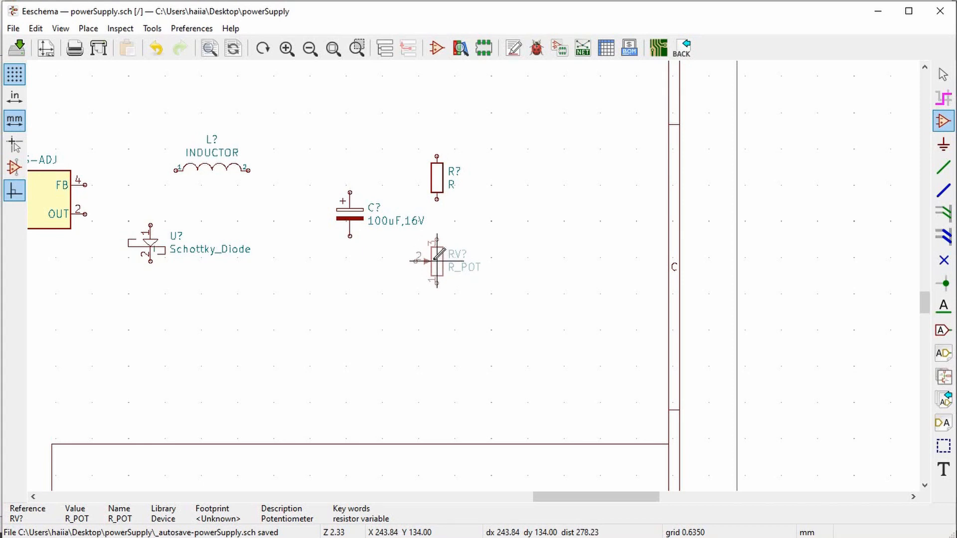
click(439, 264)
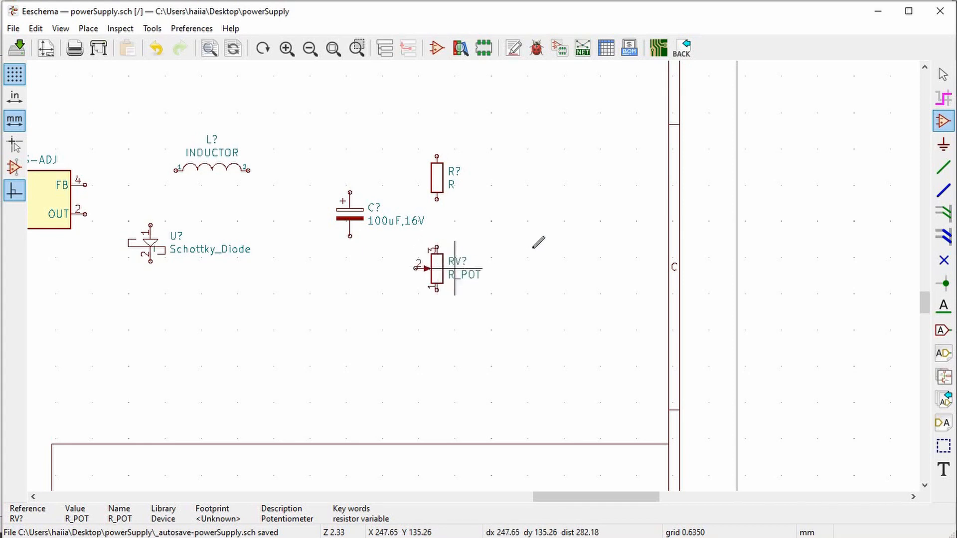
Step: Copy the unconnected resistor above the potentiometer and place the copy to its right
scroll(475, 272, down, 4)
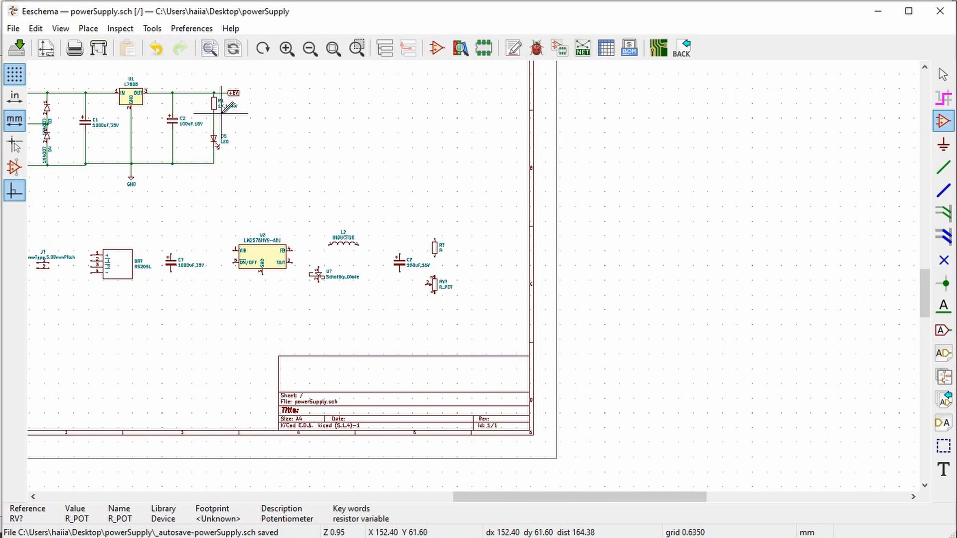
scroll(221, 114, up, 1)
scroll(645, 366, down, 1)
scroll(584, 340, up, 1)
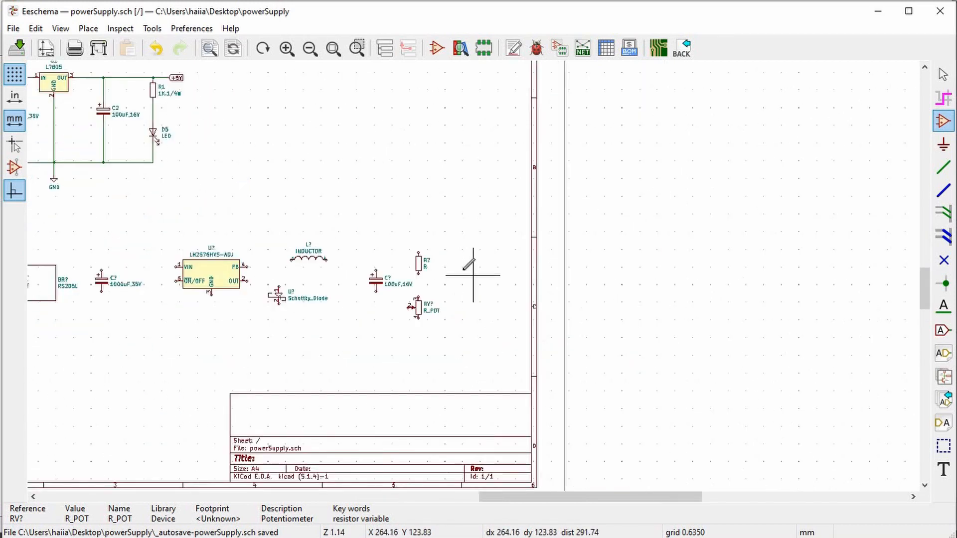
scroll(473, 274, up, 2)
key(c)
click(438, 260)
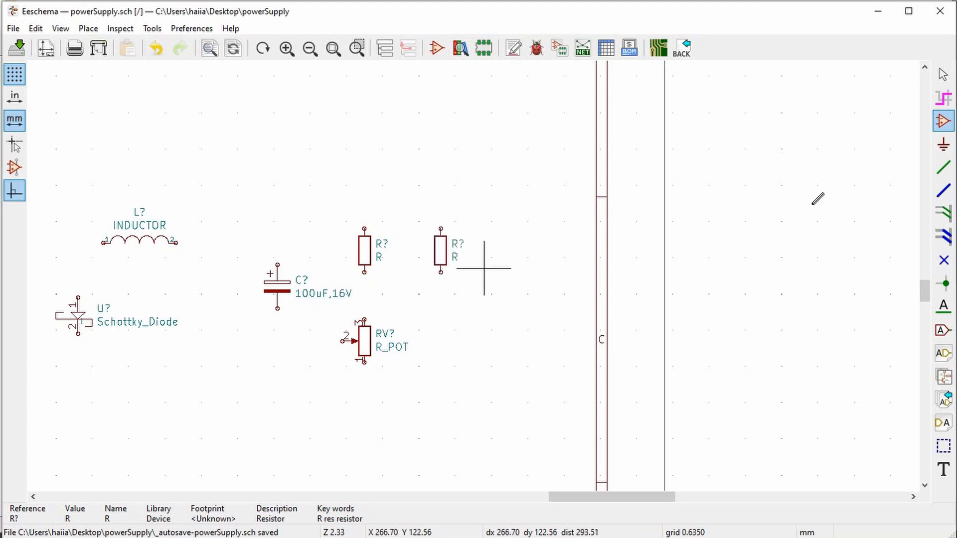
Step: Add an LED symbol from the Device library below the second resistor, rotated vertically to point downward
click(453, 340)
text(le)
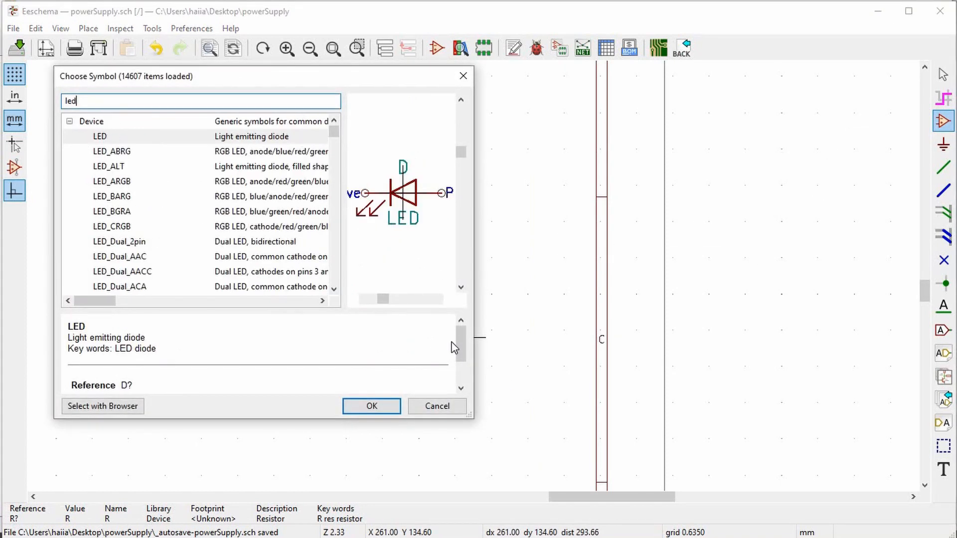
text(d)
key(Return)
key(r)
key(r)
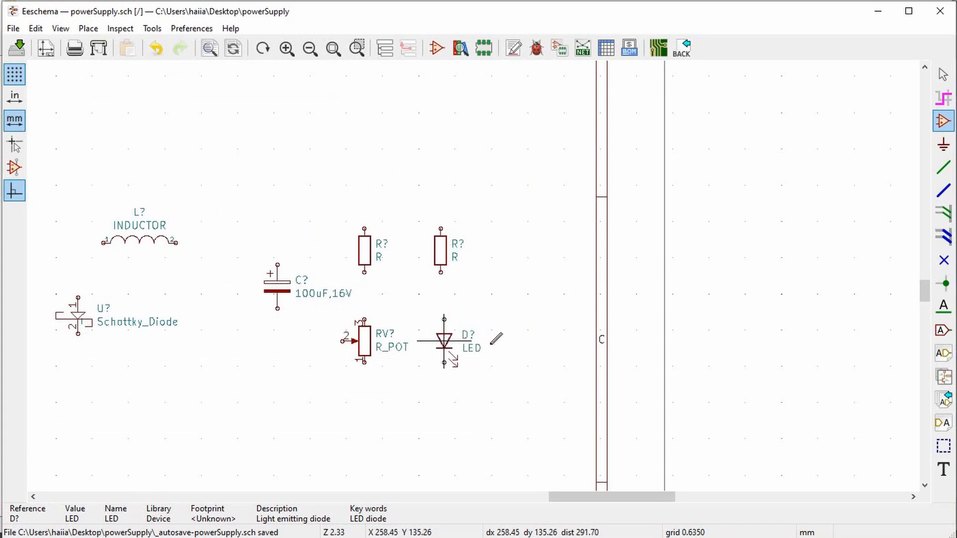
Step: Copy the unconnected two-pin screw connector and place it to the right of the second resistor and LED, rotated so its pins face them
scroll(493, 324, down, 6)
scroll(464, 274, up, 1)
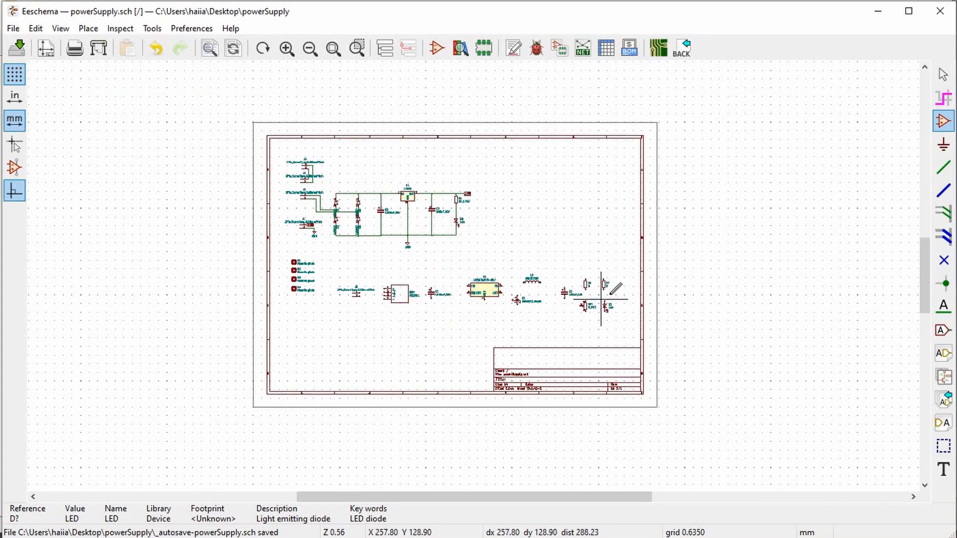
scroll(602, 299, up, 1)
scroll(220, 273, up, 2)
scroll(475, 274, up, 2)
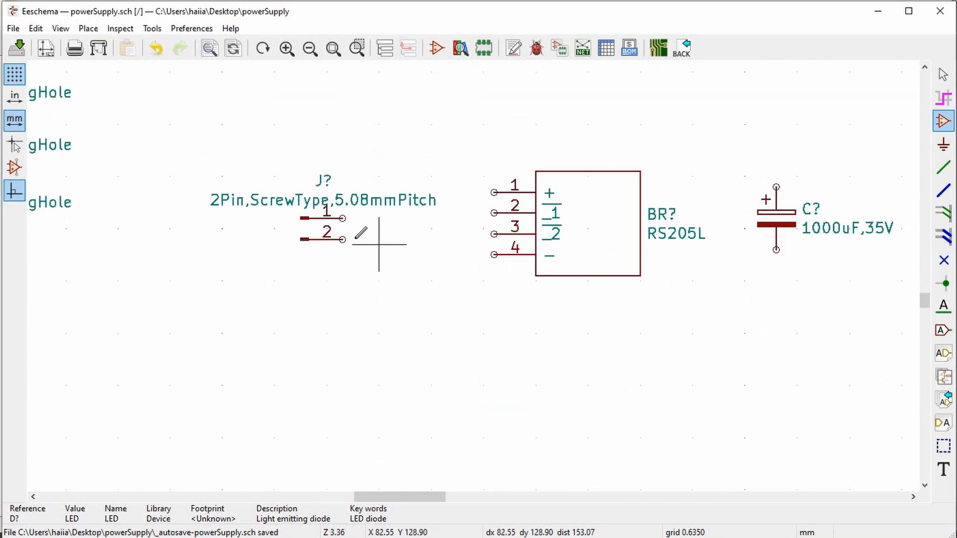
key(Escape)
key(c)
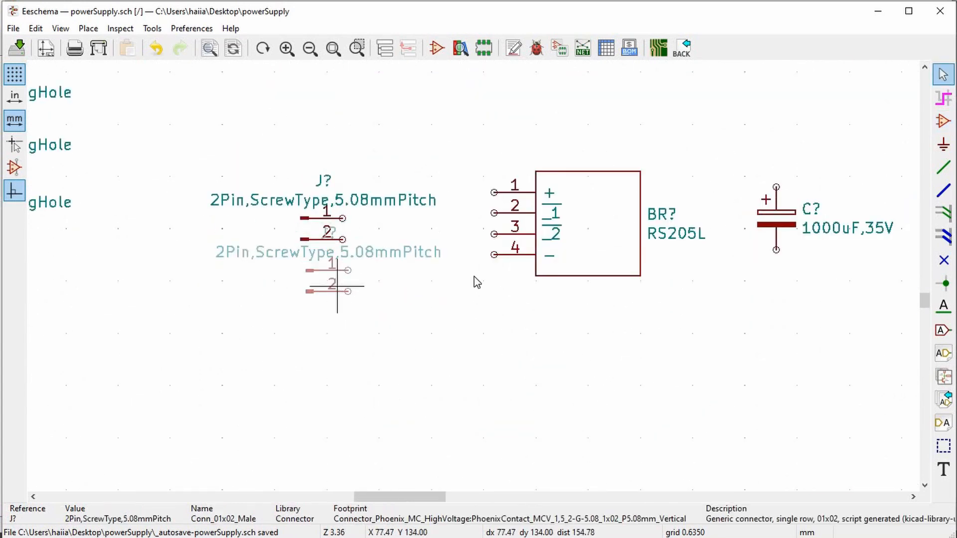
scroll(474, 280, down, 6)
scroll(802, 274, up, 1)
scroll(467, 282, up, 2)
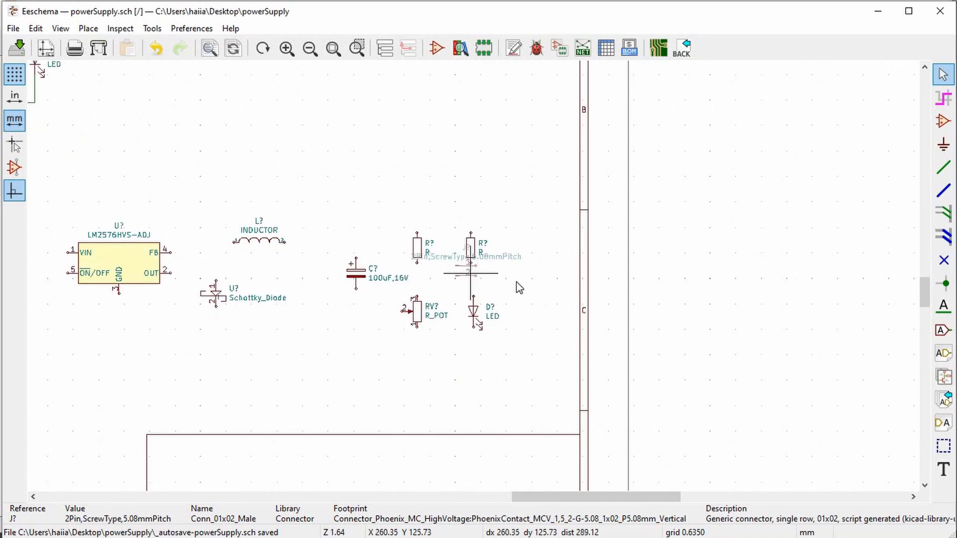
key(r)
key(r)
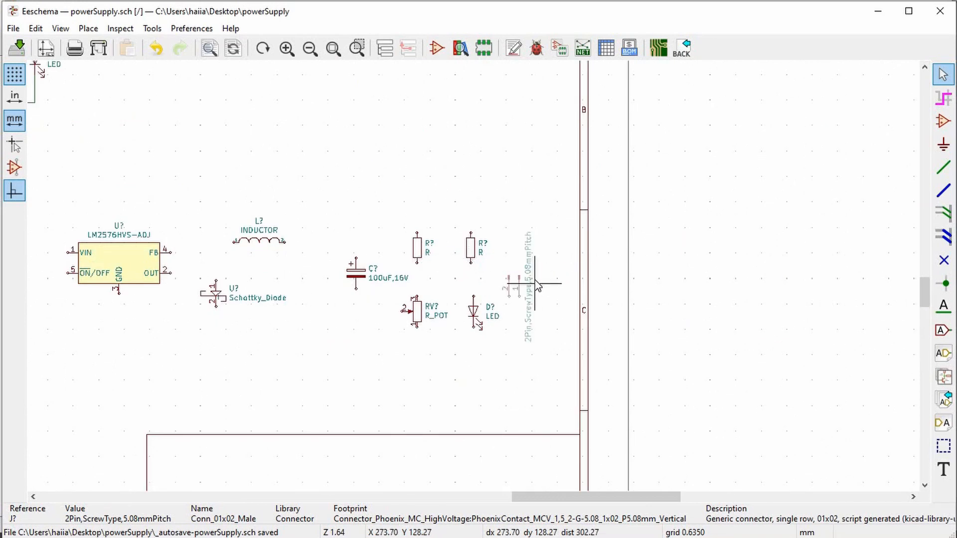
click(561, 303)
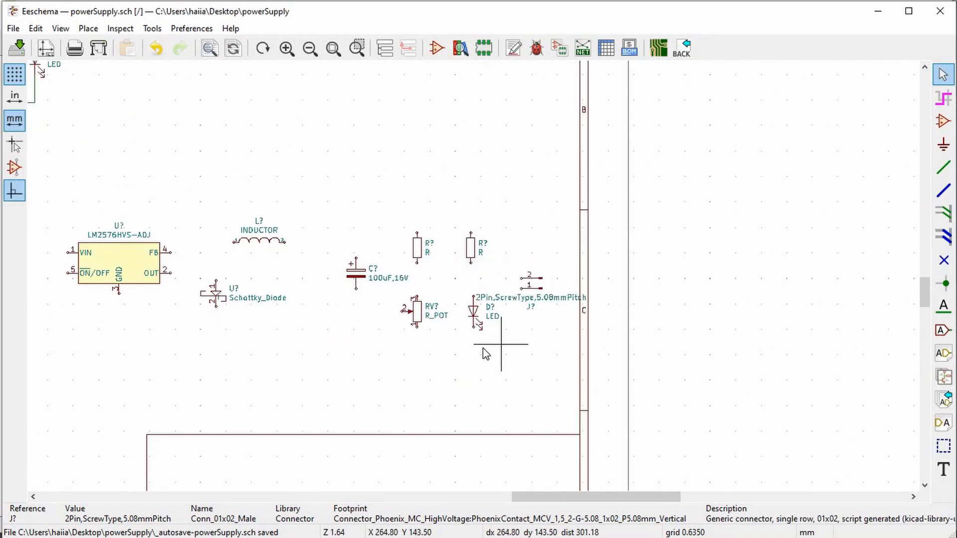
Step: Place a GND power symbol below the LM2576HVS-ADJ regulator
scroll(489, 354, down, 3)
scroll(476, 277, up, 1)
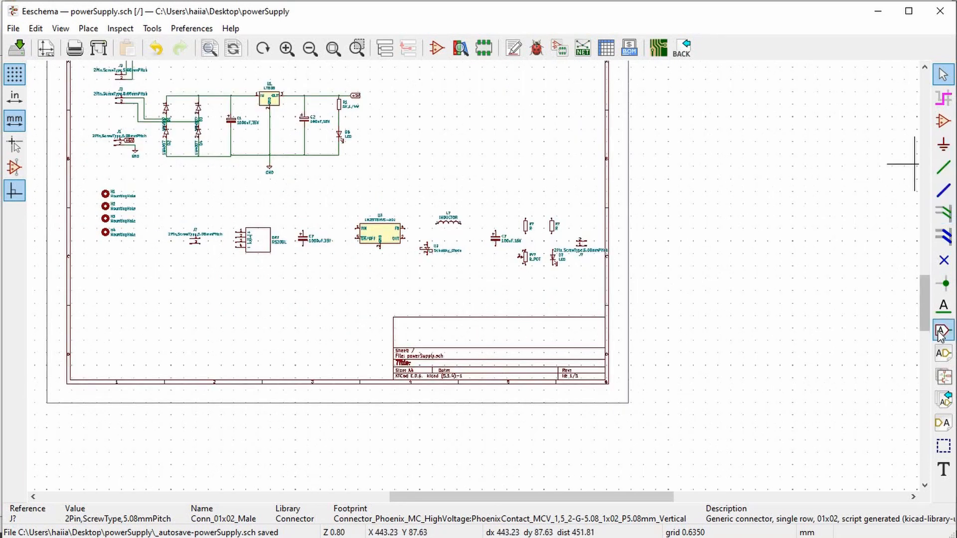
click(942, 145)
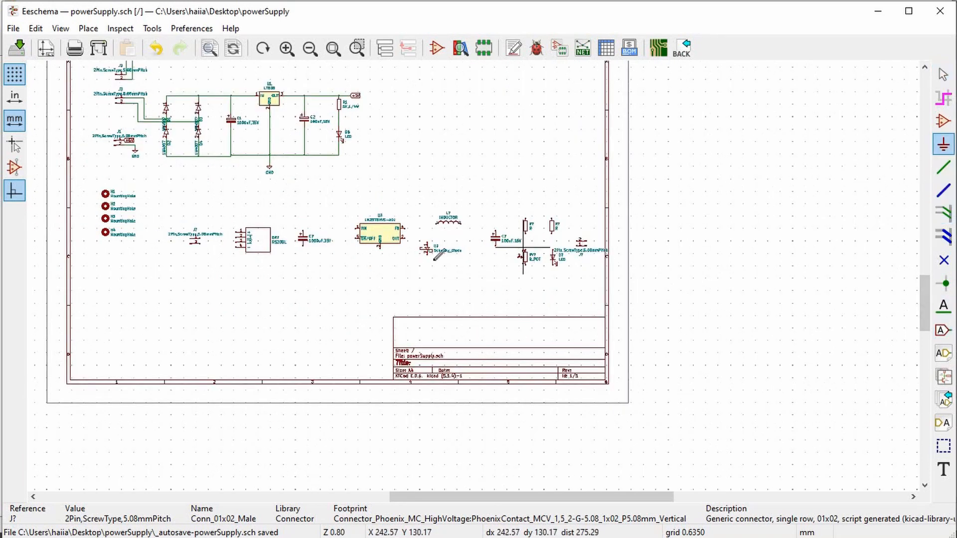
scroll(478, 270, up, 3)
click(489, 263)
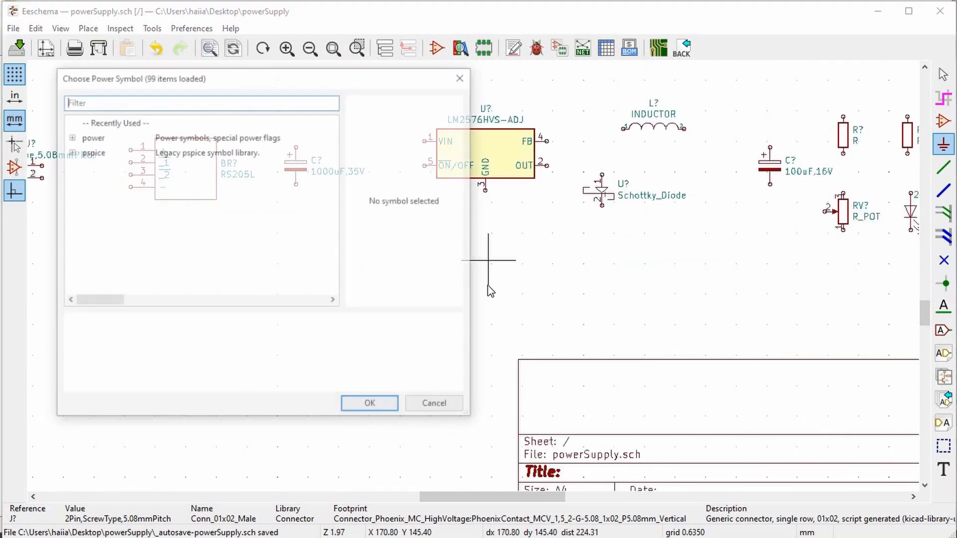
key(Return)
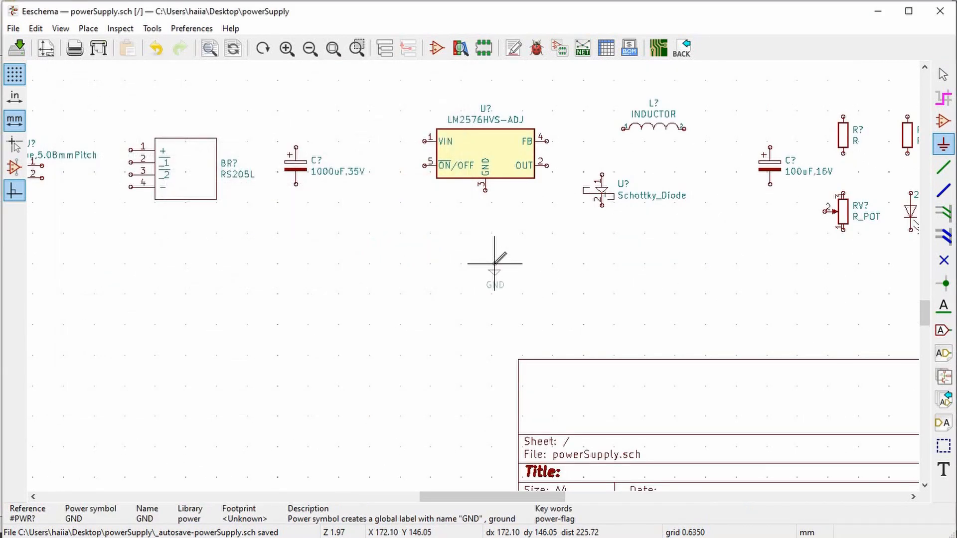
click(489, 270)
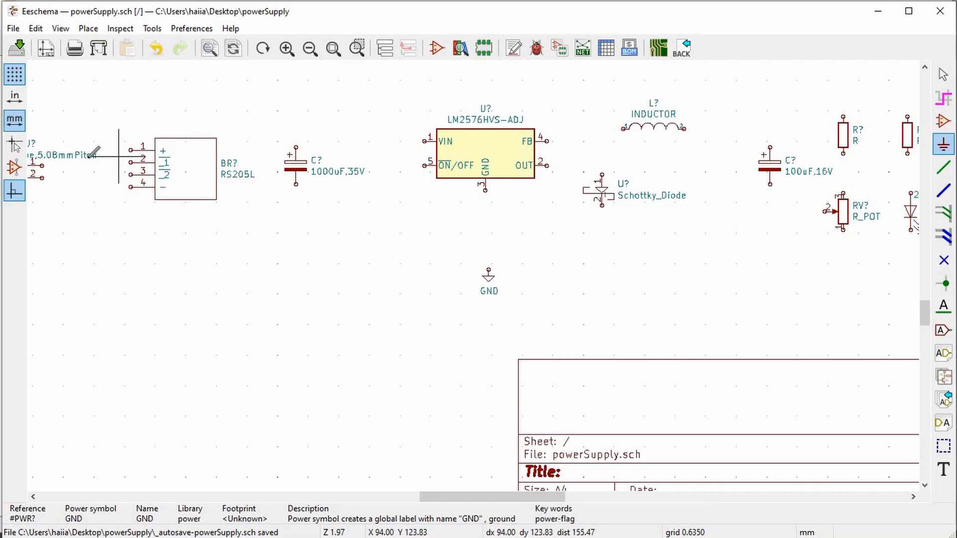
Step: Align the input screw connector with the RS205L and wire its pins 1 and 2 to rectifier pins 2 and 3
scroll(88, 157, up, 2)
scroll(473, 275, up, 3)
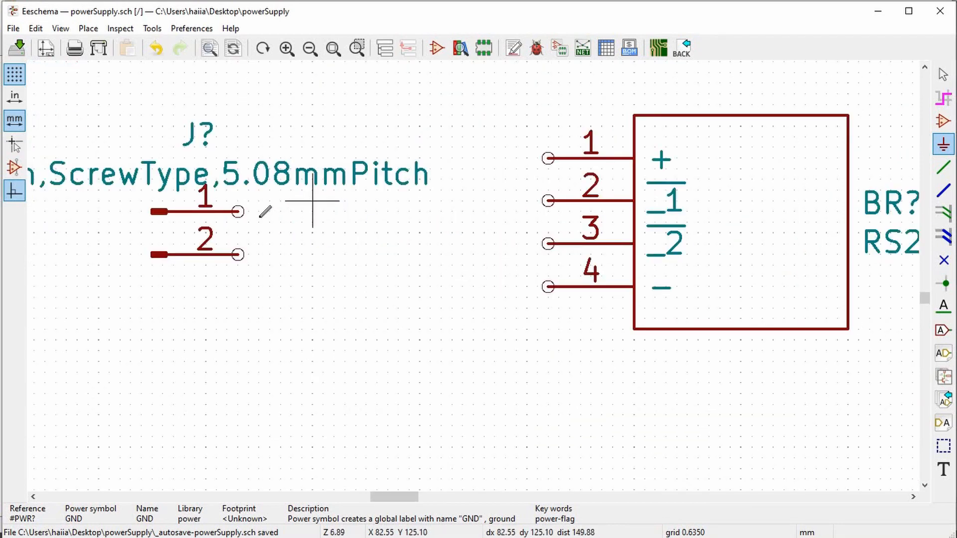
click(382, 220)
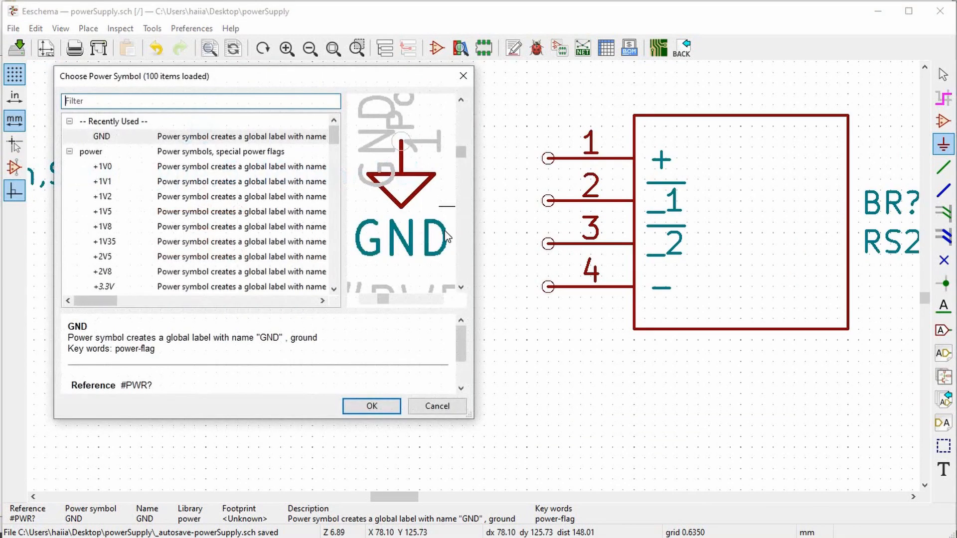
click(442, 406)
key(w)
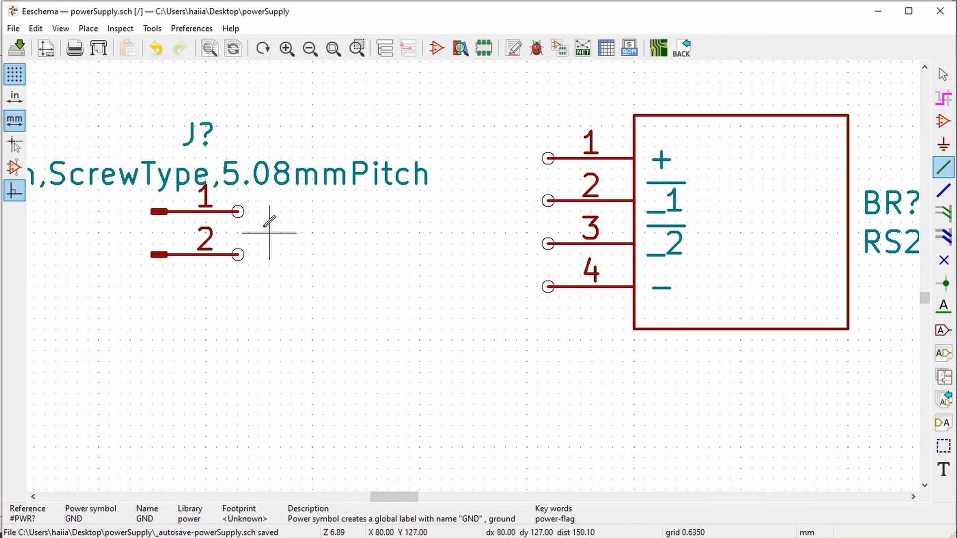
drag(231, 219, 231, 209)
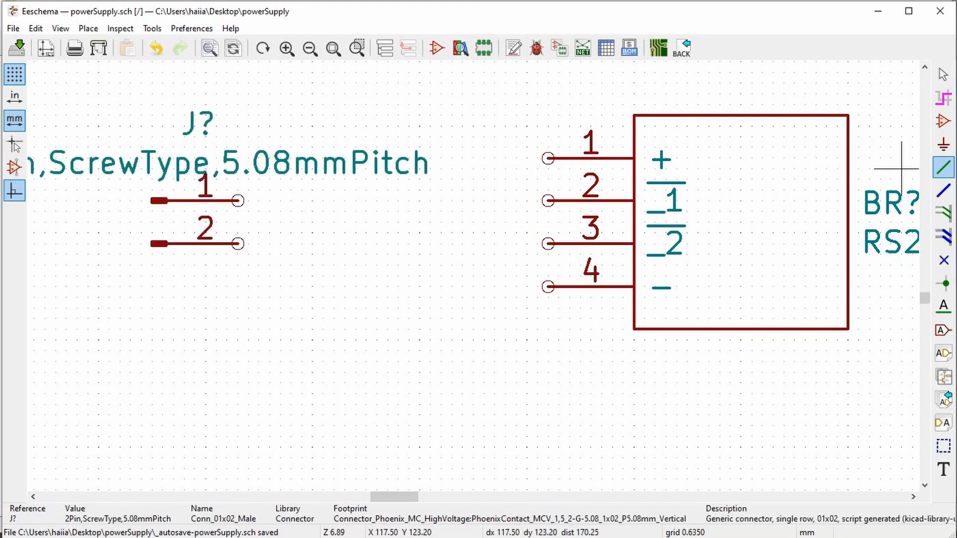
click(548, 200)
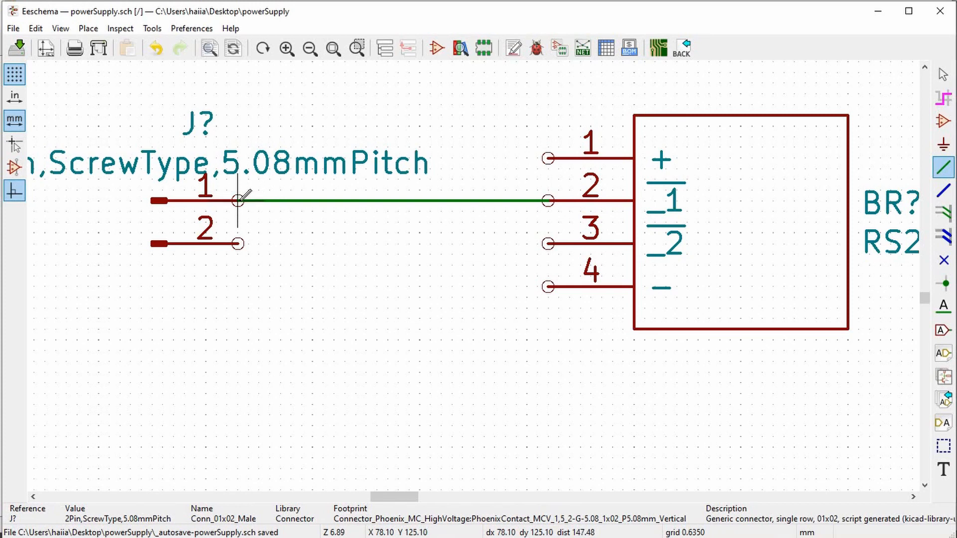
click(238, 243)
click(548, 244)
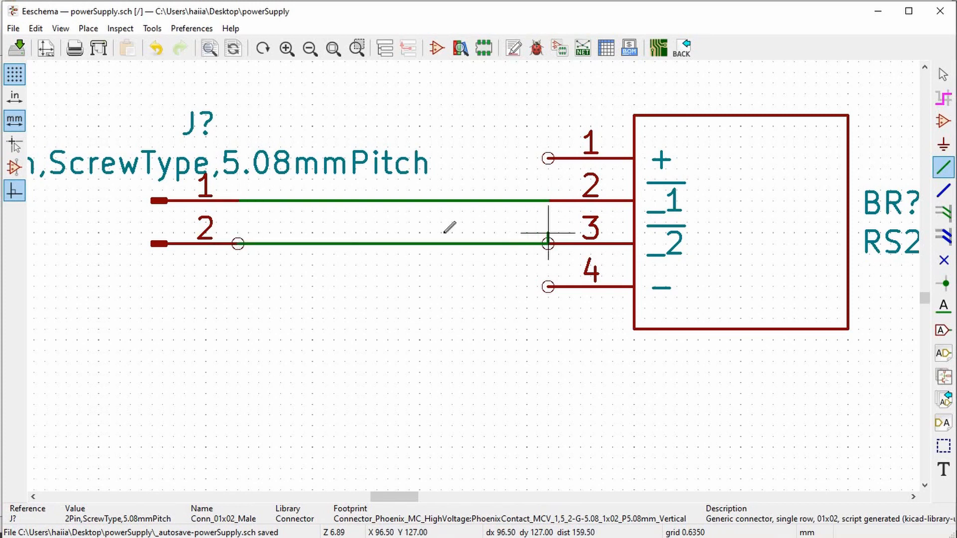
Step: Wire the RS205L's negative pin 4 down and across to the GND symbol below the regulator
scroll(492, 268, down, 4)
middle_drag(728, 254, 505, 273)
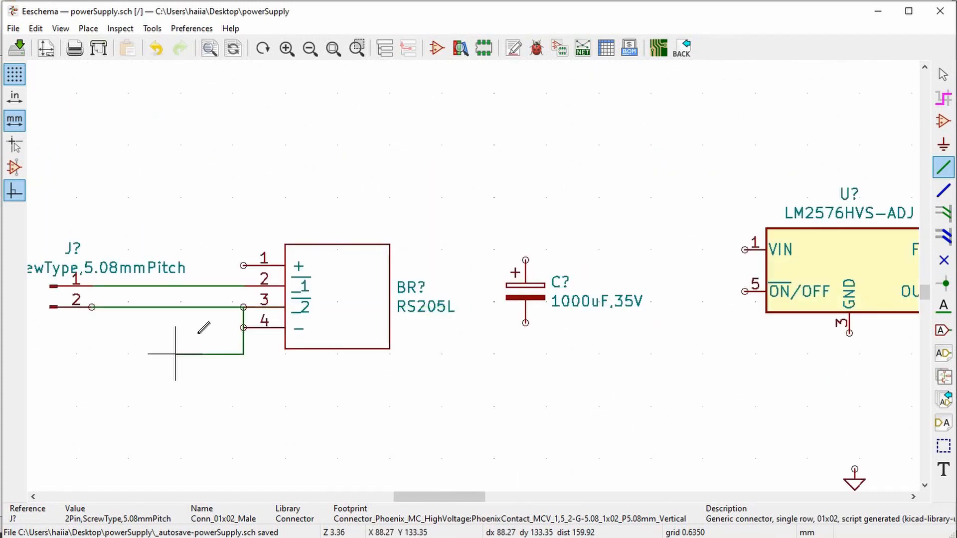
scroll(479, 270, up, 4)
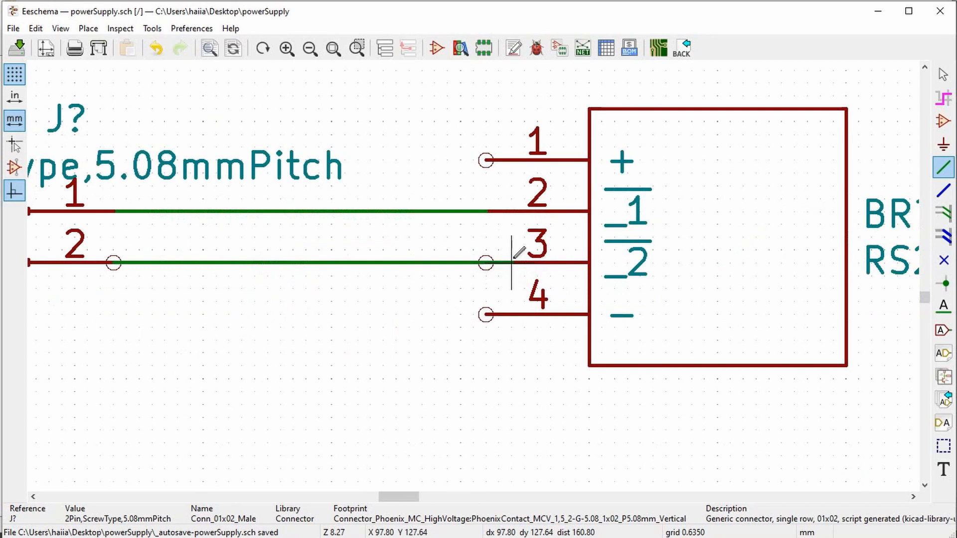
click(486, 314)
scroll(421, 349, down, 10)
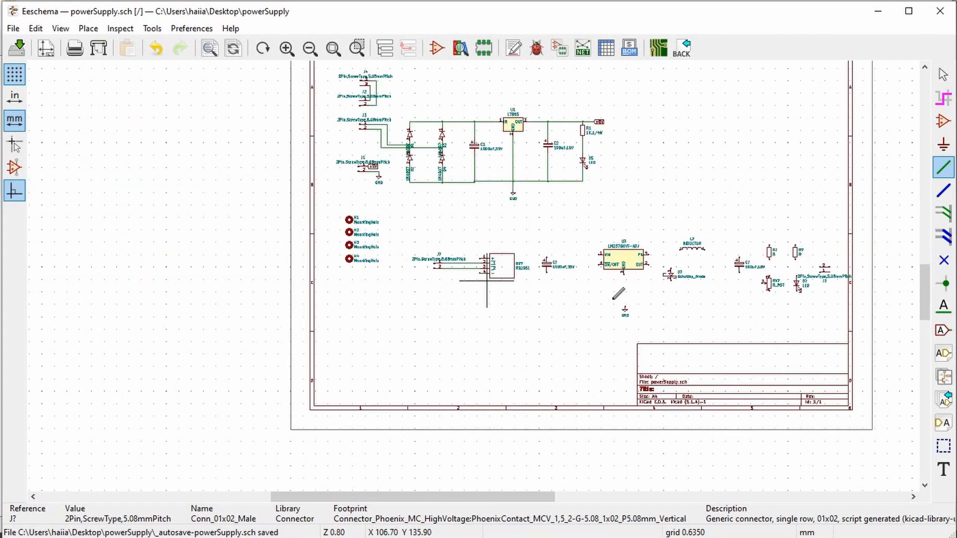
scroll(481, 298, up, 4)
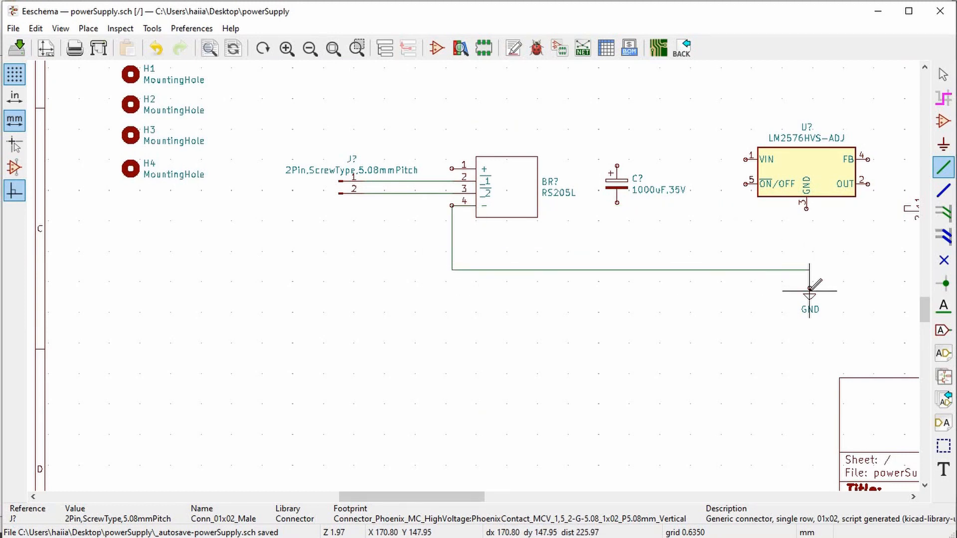
scroll(809, 266, up, 4)
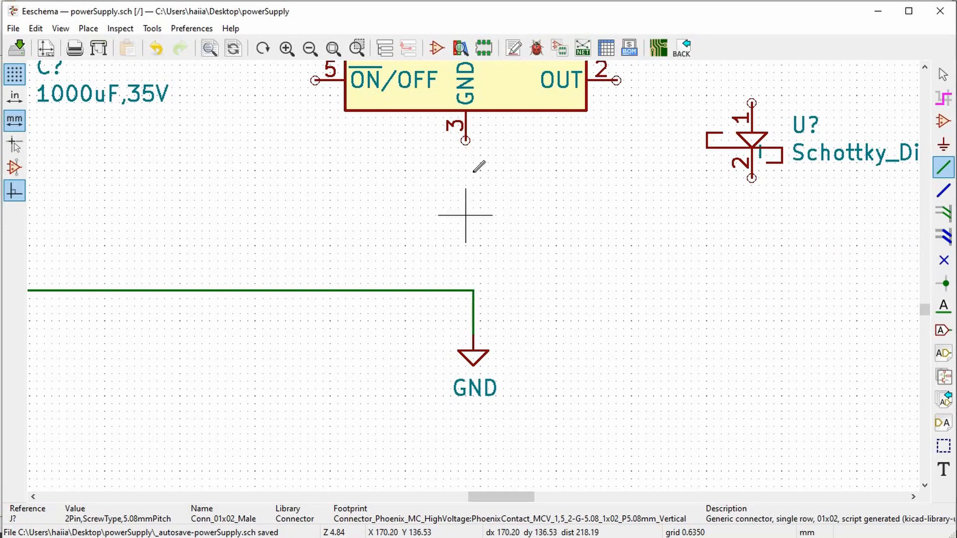
Step: Wire the regulator's GND pin 3 and ON/OFF pin 5 down to the ground line
click(466, 140)
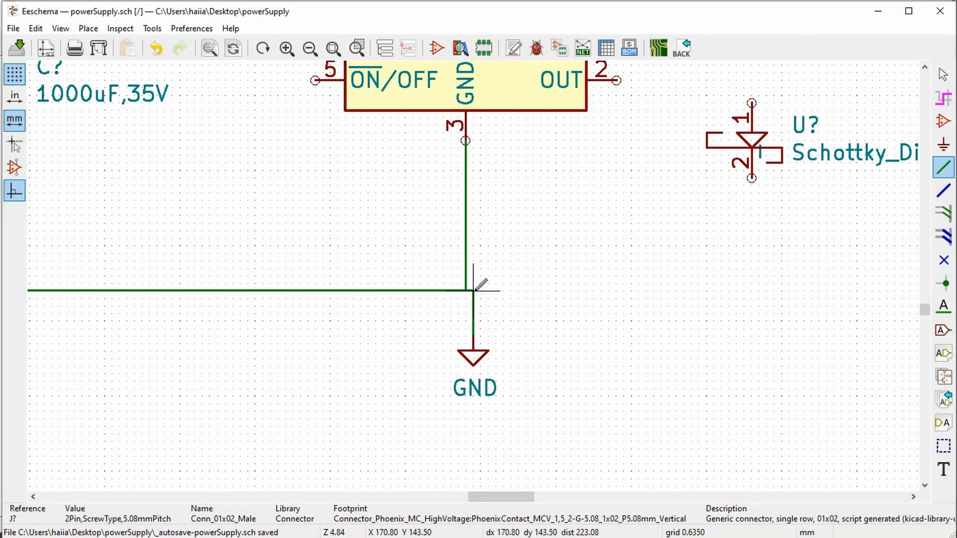
scroll(460, 264, down, 4)
scroll(424, 202, up, 4)
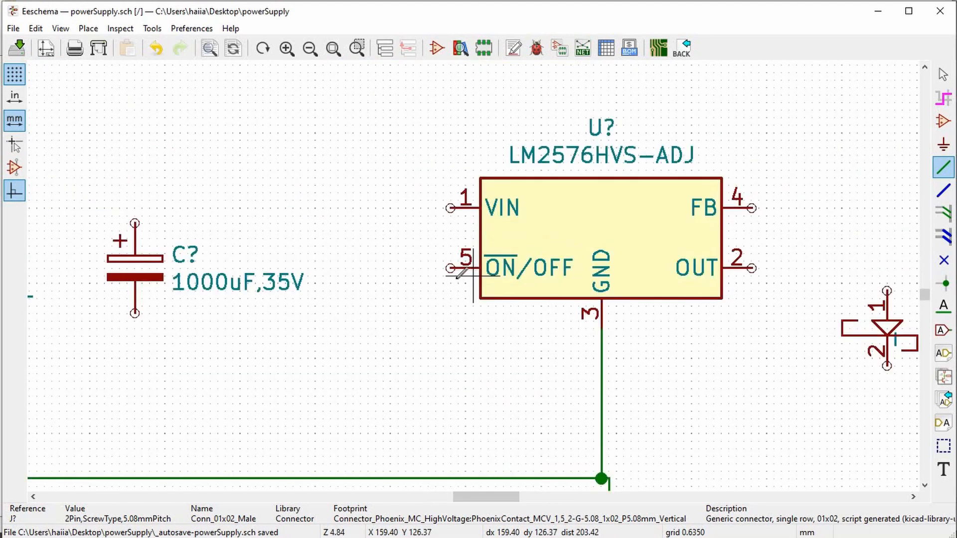
click(451, 268)
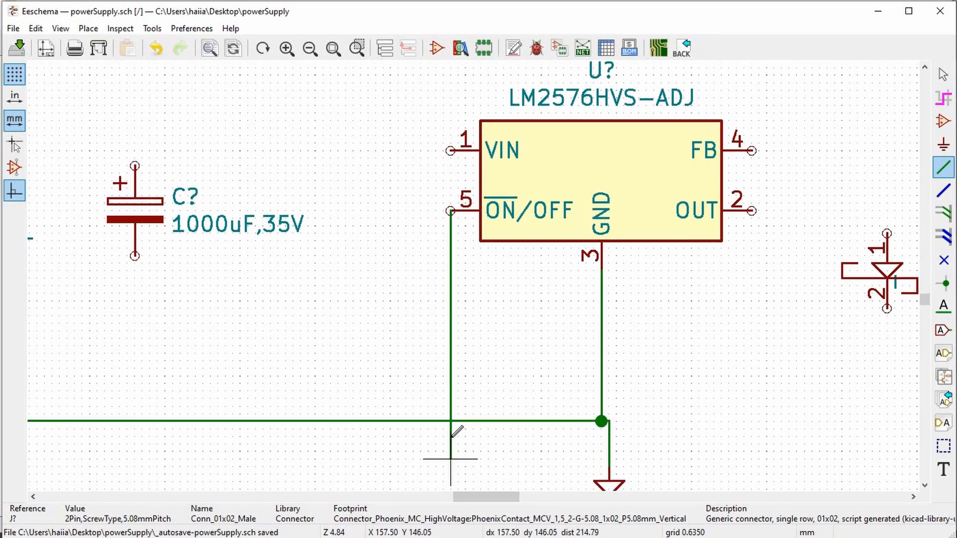
click(451, 418)
Step: Wire the RS205L's positive pin 1 to the 1000uF capacitor's positive pin and the capacitor's negative pin to the ground line
scroll(451, 418, down, 4)
scroll(480, 270, up, 1)
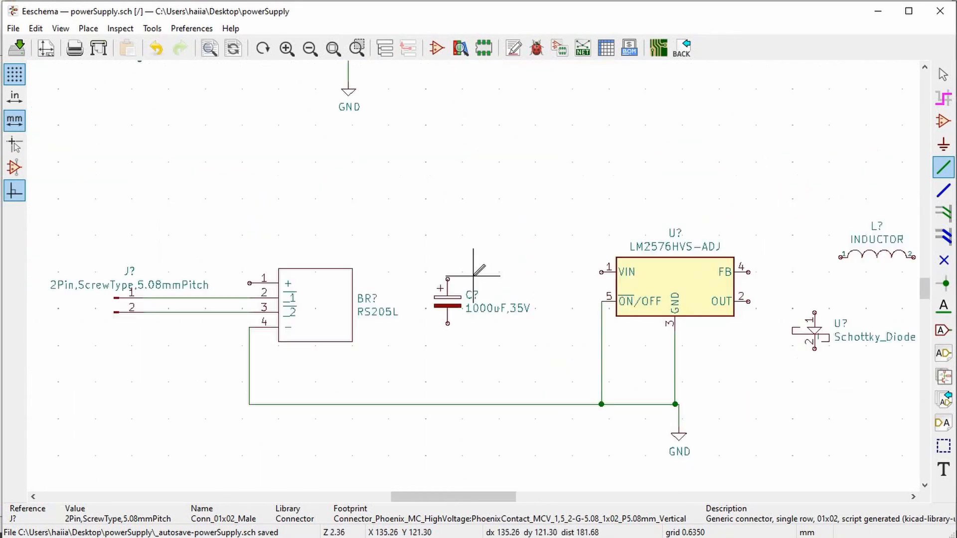
click(250, 282)
scroll(439, 274, up, 5)
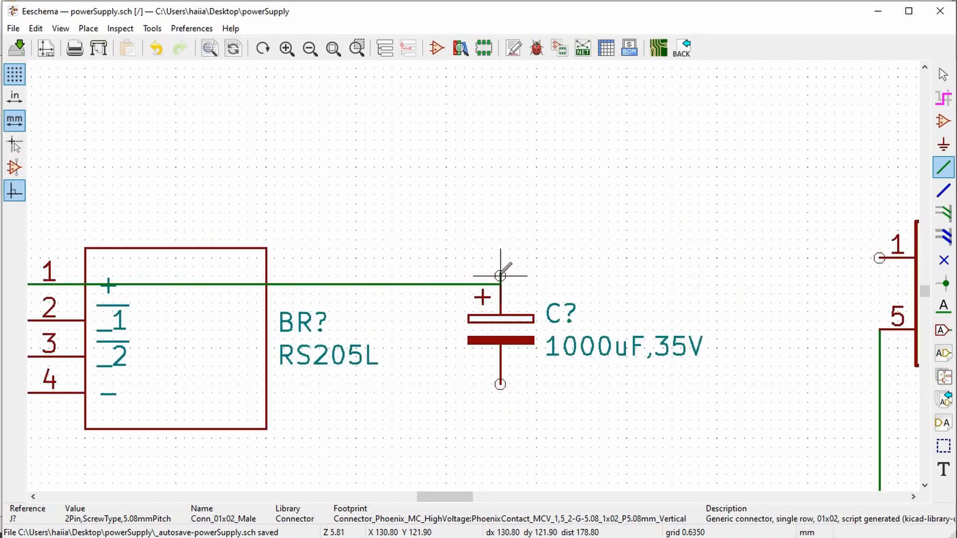
scroll(507, 375, down, 5)
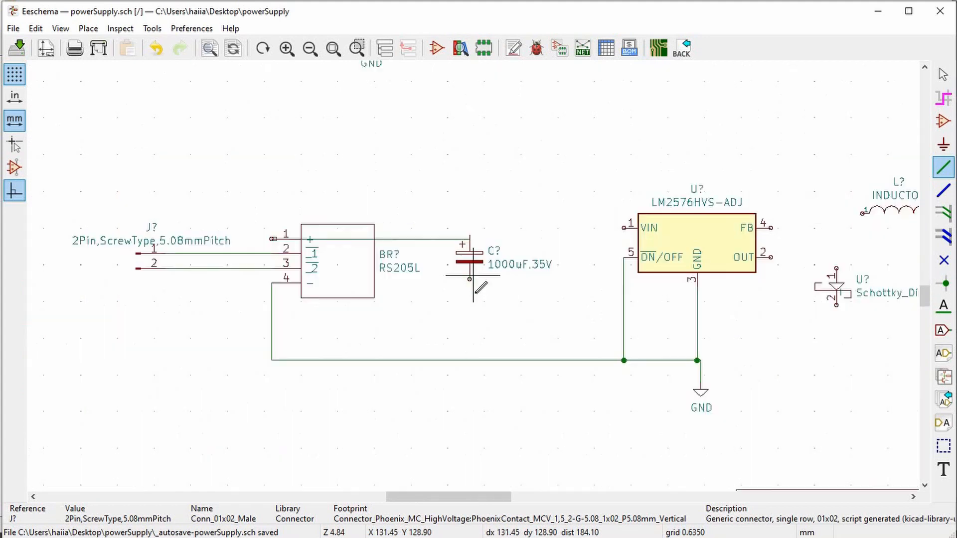
scroll(472, 348, up, 1)
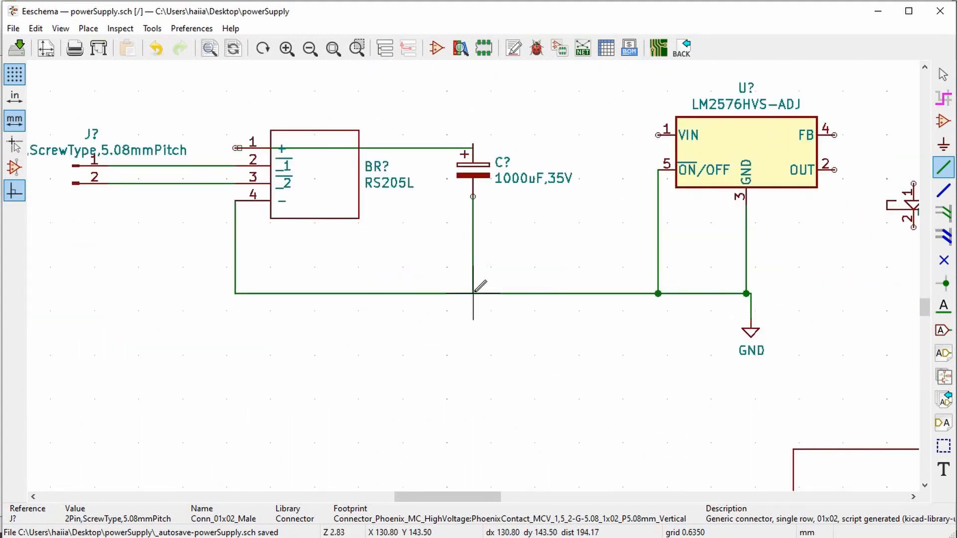
click(473, 293)
Step: Wire the regulator's VIN pin 1 to the rectifier's positive line at the 1000uF capacitor
scroll(572, 205, up, 4)
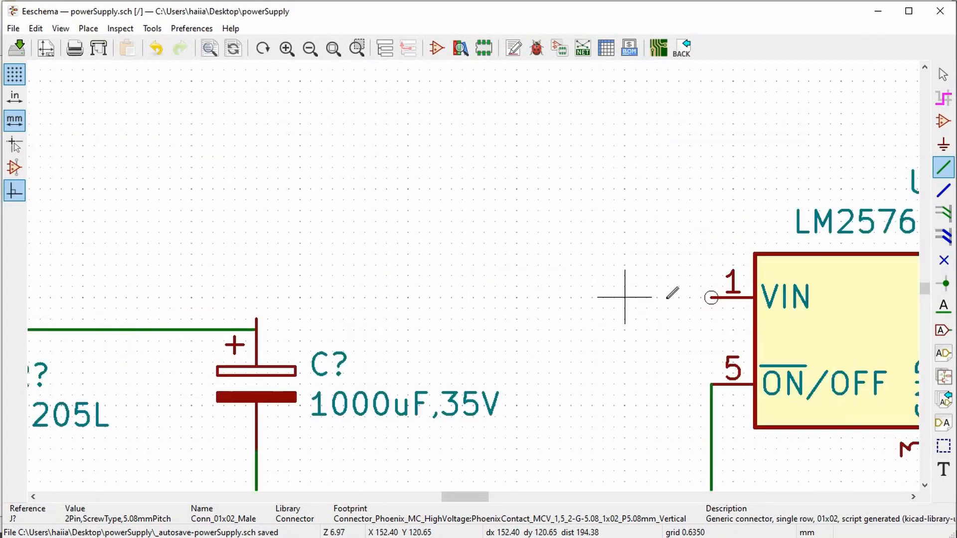
click(712, 298)
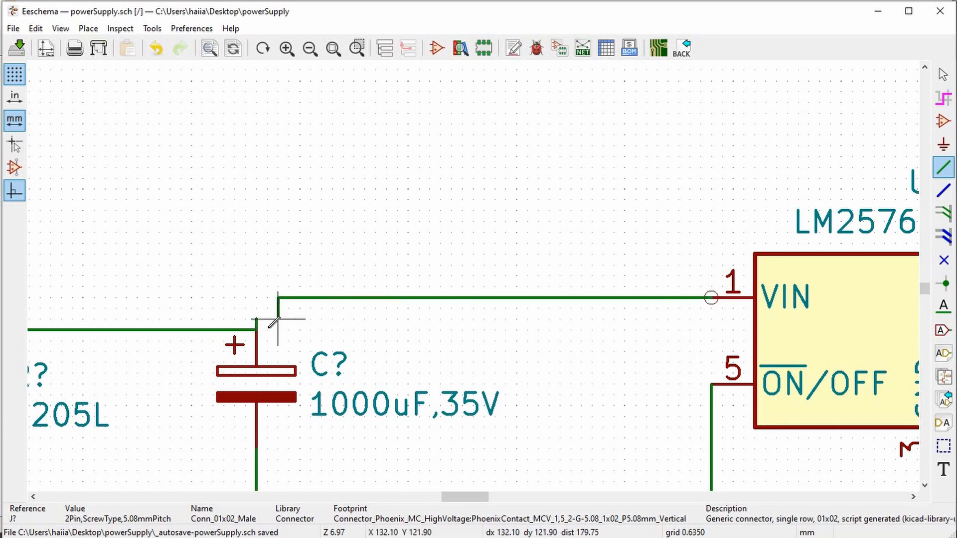
click(256, 330)
Step: Wire the regulator's OUT pin 2 to pin 1 of the Schottky diode
scroll(466, 277, down, 5)
scroll(474, 275, up, 1)
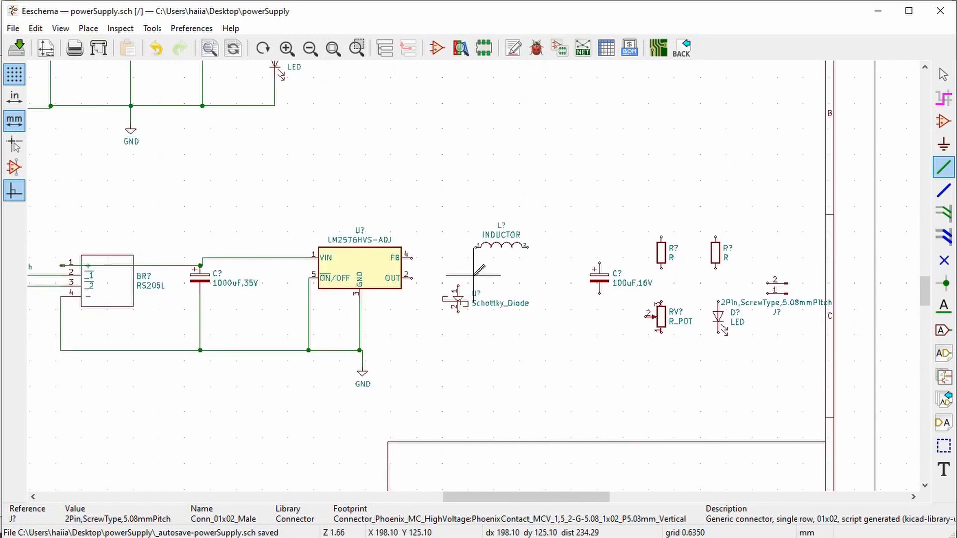
scroll(473, 275, up, 2)
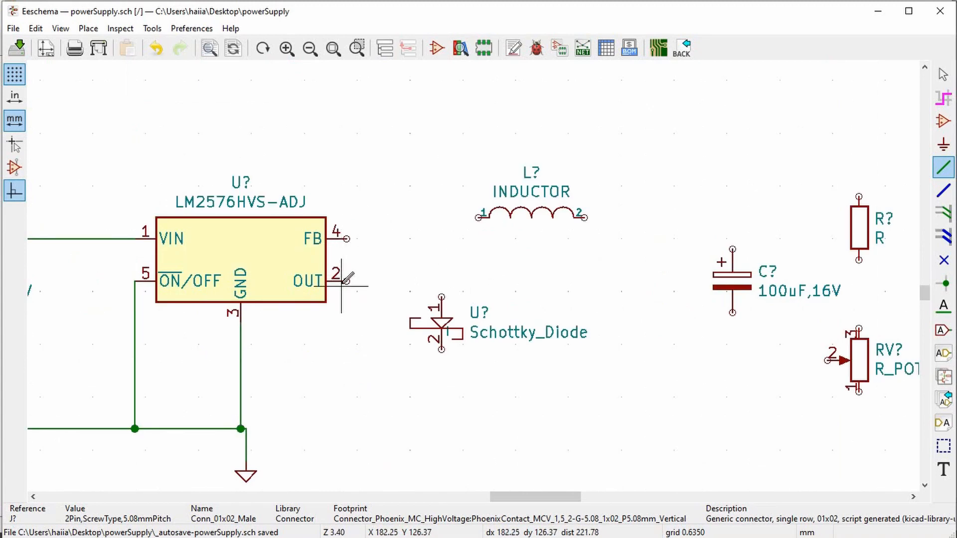
click(346, 282)
click(441, 297)
Step: Wire the output connector's pin 1 to the ground line and its pin 2 over the resistors to inductor pin 2
click(241, 429)
scroll(864, 426, down, 1)
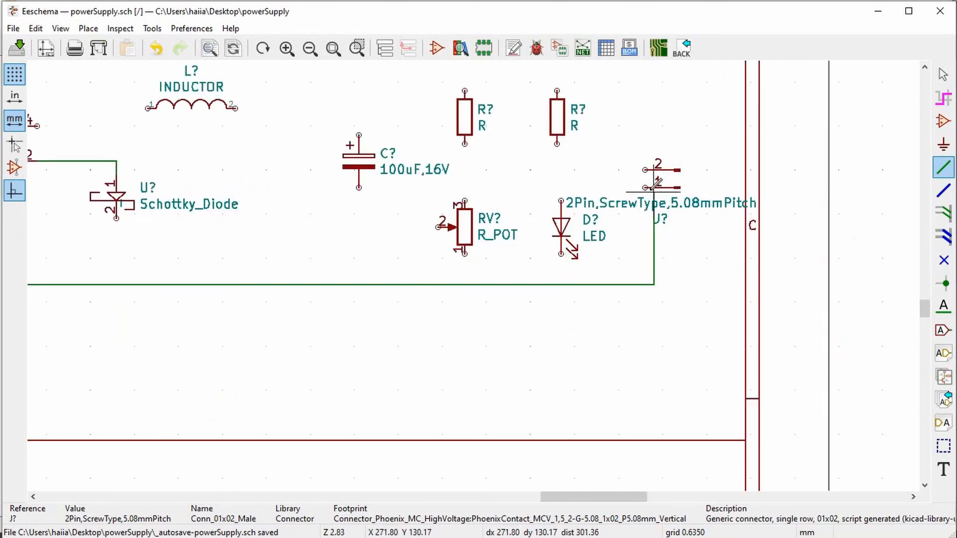
click(646, 170)
shift+scroll(577, 90, up, 3)
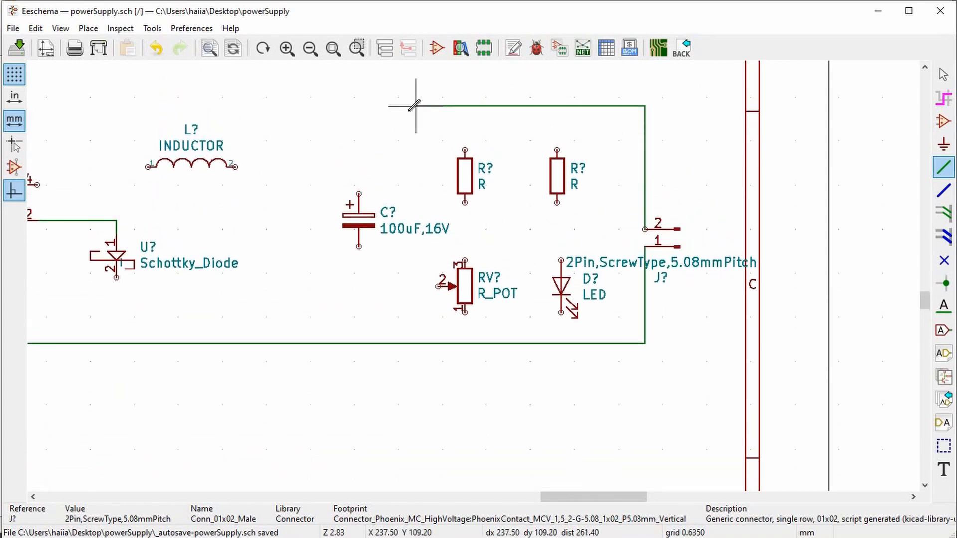
click(366, 124)
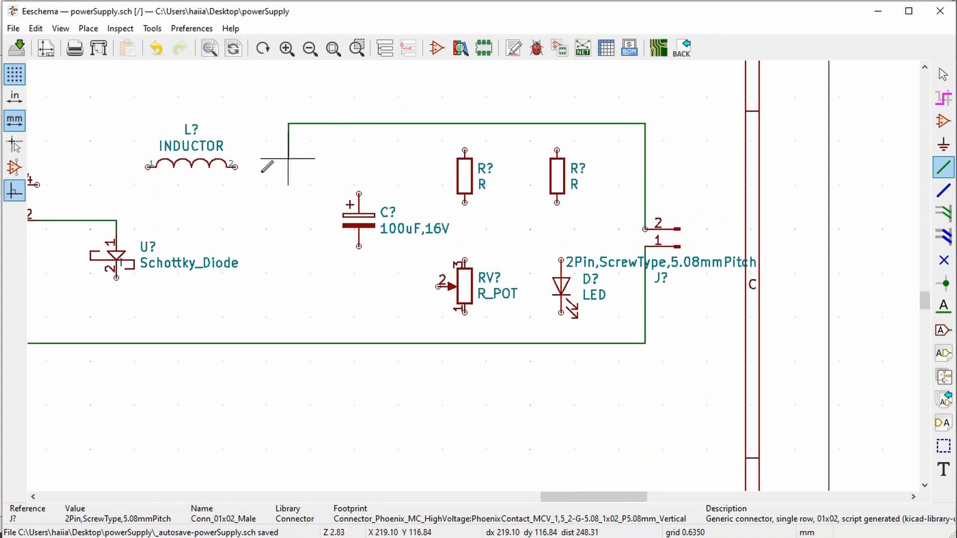
click(236, 166)
Step: Wire the inductor's pin 1 down to the line between the regulator's OUT pin and the Schottky diode
scroll(183, 203, down, 1)
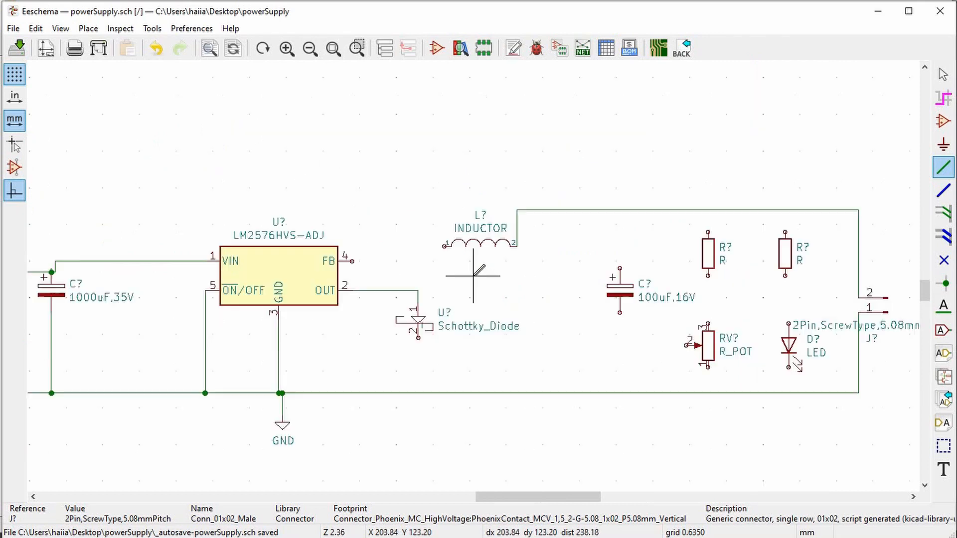
scroll(467, 276, up, 1)
click(452, 236)
click(421, 288)
Step: Flip the Schottky diode to point upward and reattach it with pin 2 on the regulator's output line
scroll(434, 359, up, 1)
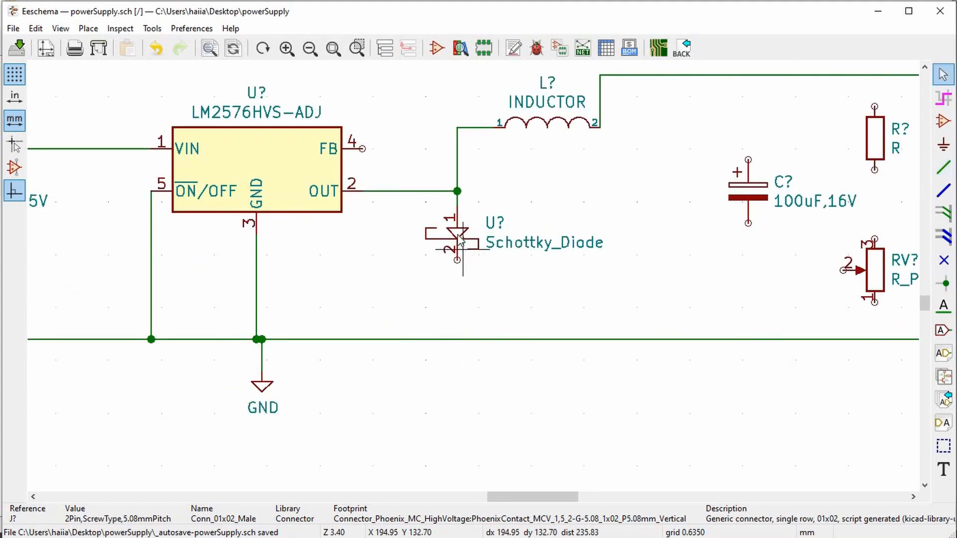
key(r)
key(r)
key(r)
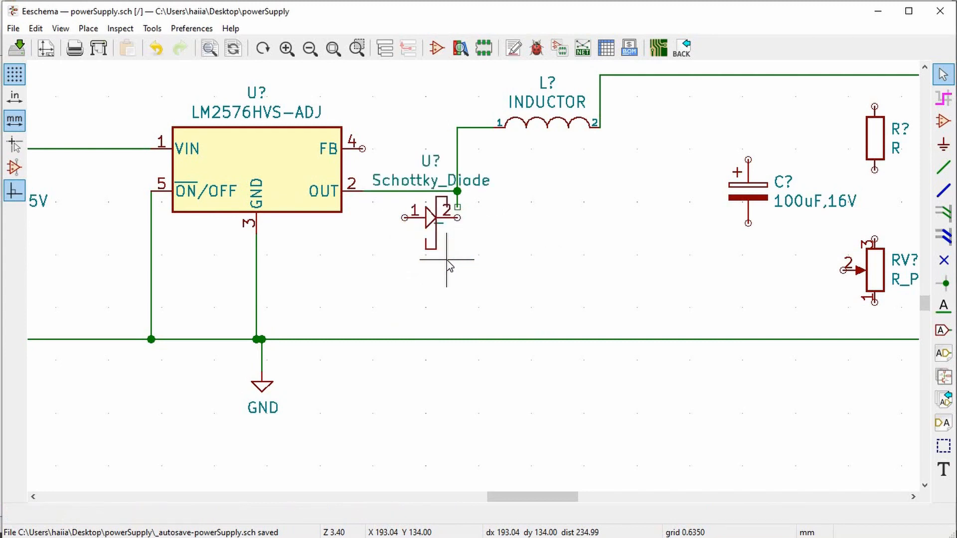
key(r)
key(r)
key(r)
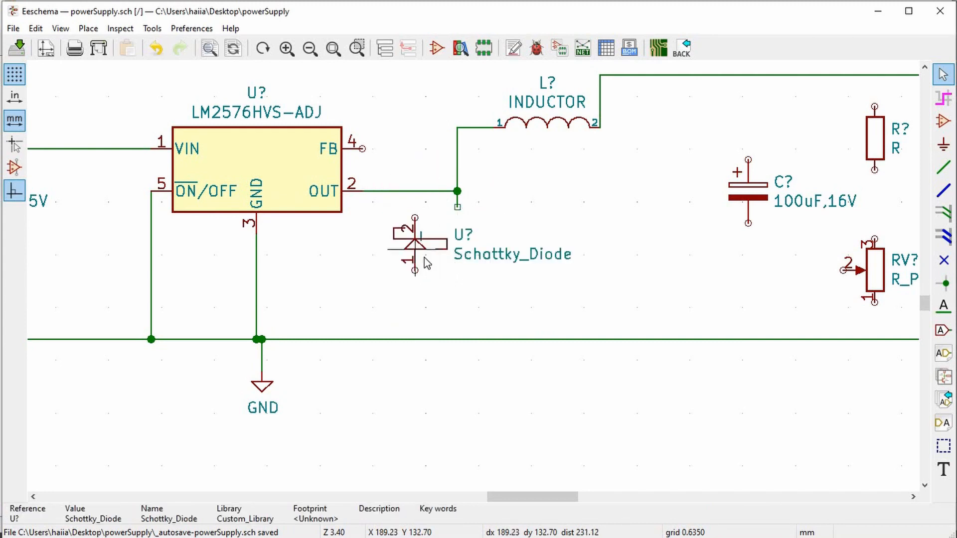
click(457, 244)
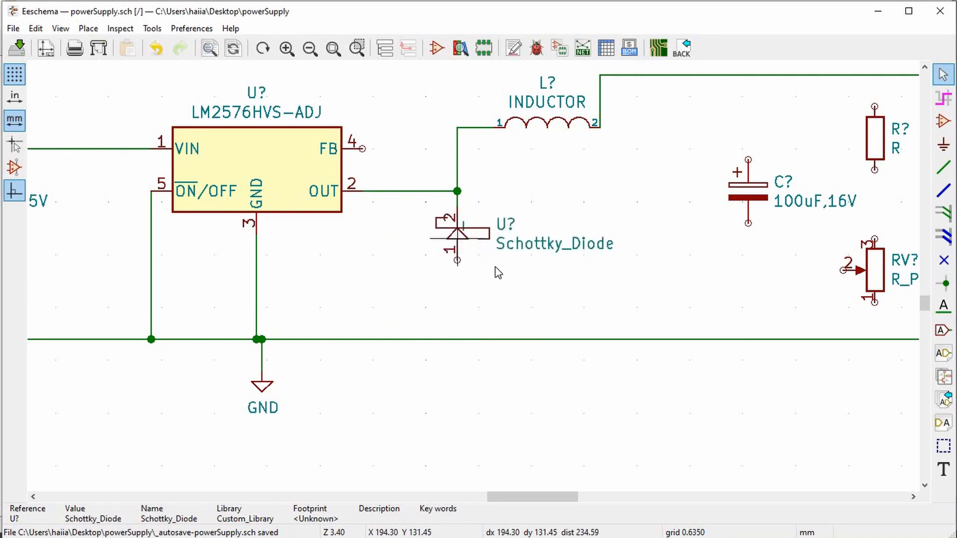
Step: Wire pin 1 of the Schottky diode down to the ground line
click(944, 168)
click(458, 260)
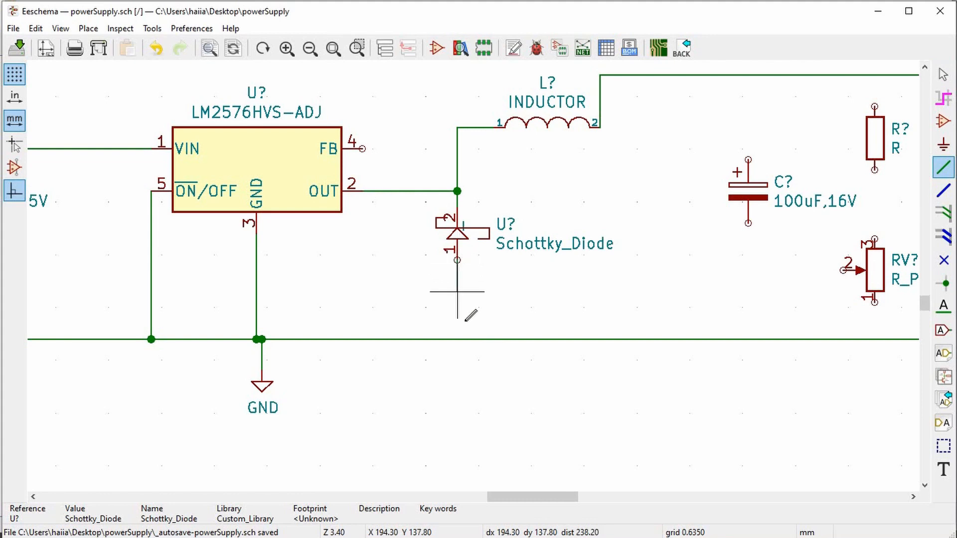
click(459, 338)
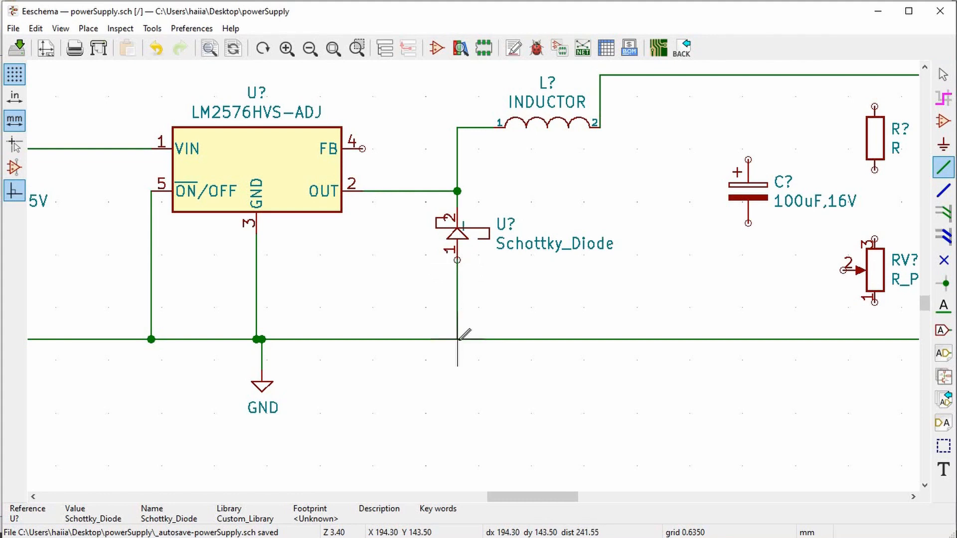
Step: Wire the 100uF,16V capacitor's positive pin to the output line and its negative pin to the ground line
click(749, 159)
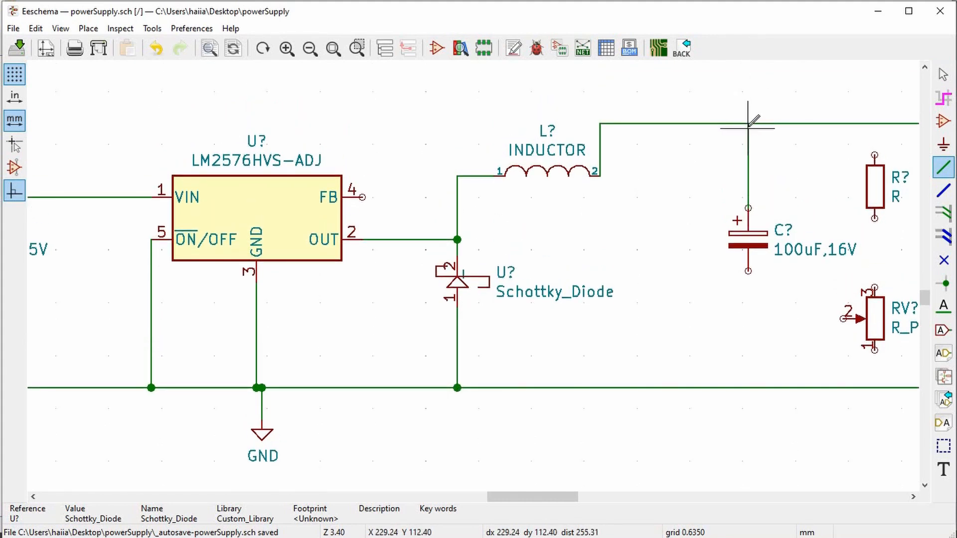
click(749, 123)
click(748, 271)
click(752, 387)
scroll(795, 317, down, 1)
scroll(586, 174, up, 1)
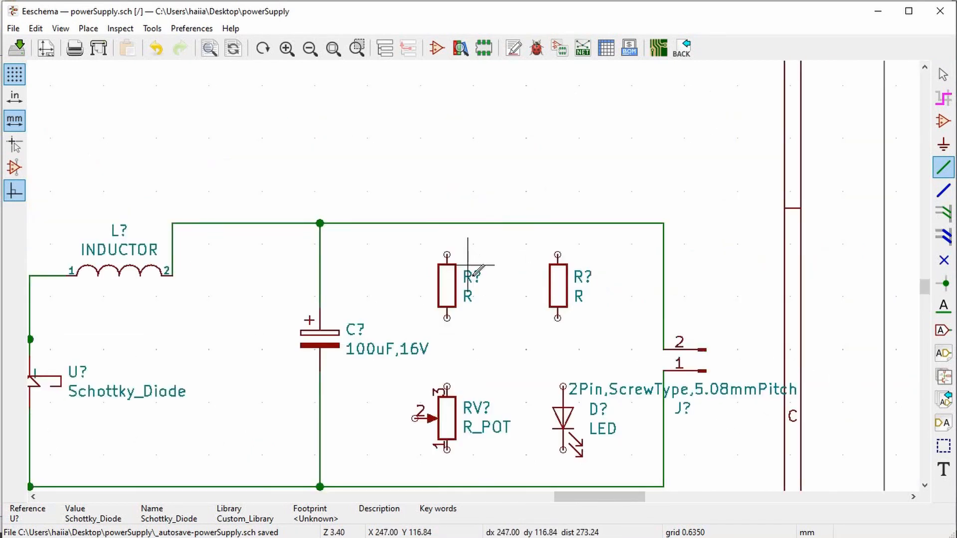
Step: Wire the upper pin of the resistor above the potentiometer to the output line
scroll(467, 265, up, 2)
click(441, 254)
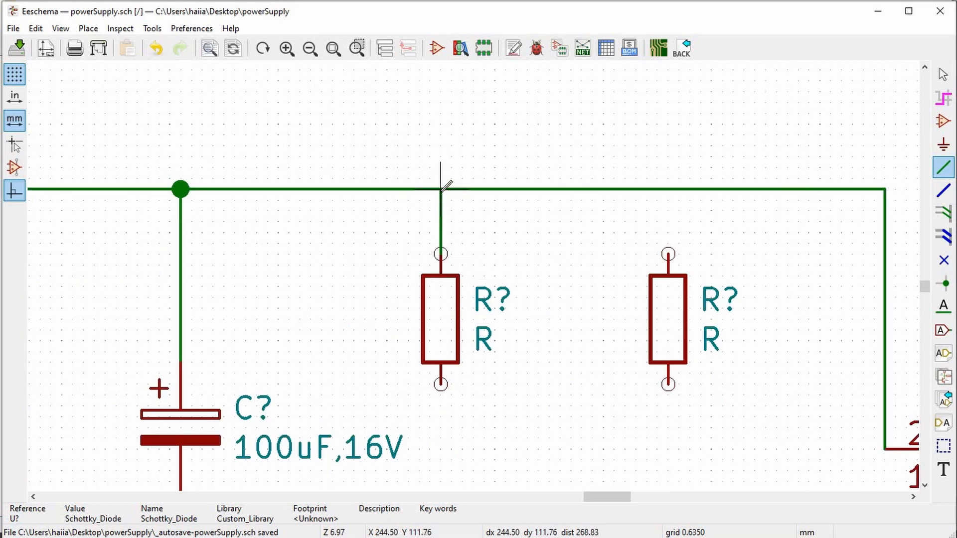
click(441, 190)
scroll(479, 272, down, 2)
scroll(473, 276, up, 2)
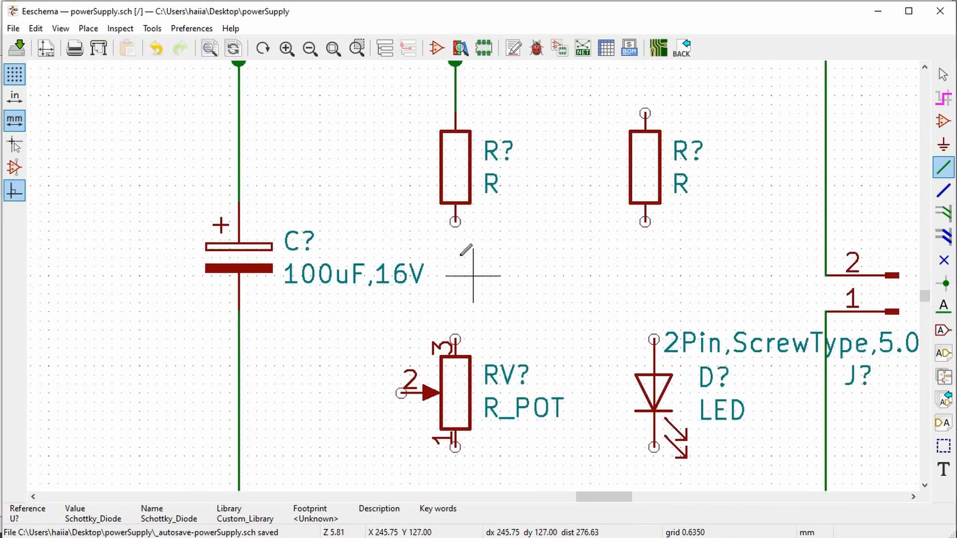
Step: Wire that resistor's lower pin to potentiometer pin 3, and potentiometer pin 2 to the ground line
click(455, 222)
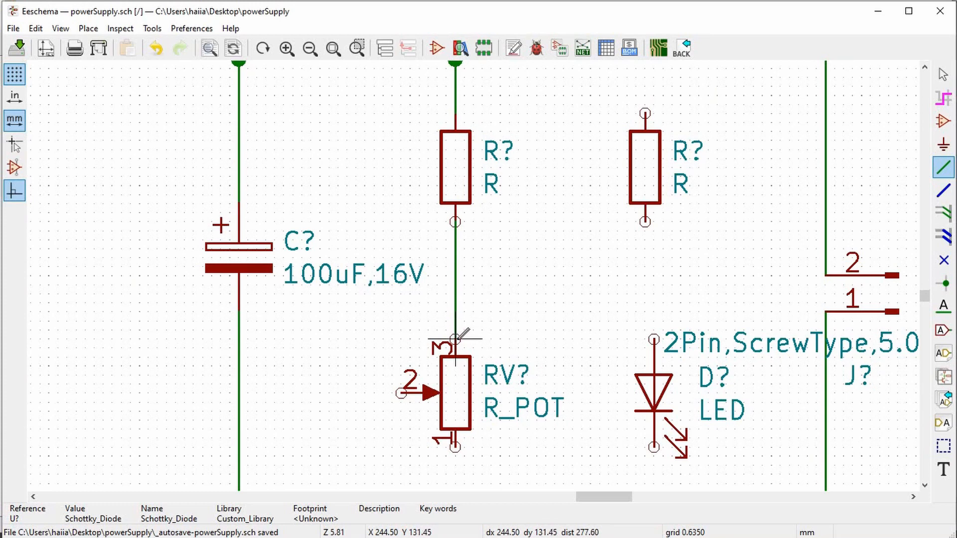
scroll(455, 330, down, 1)
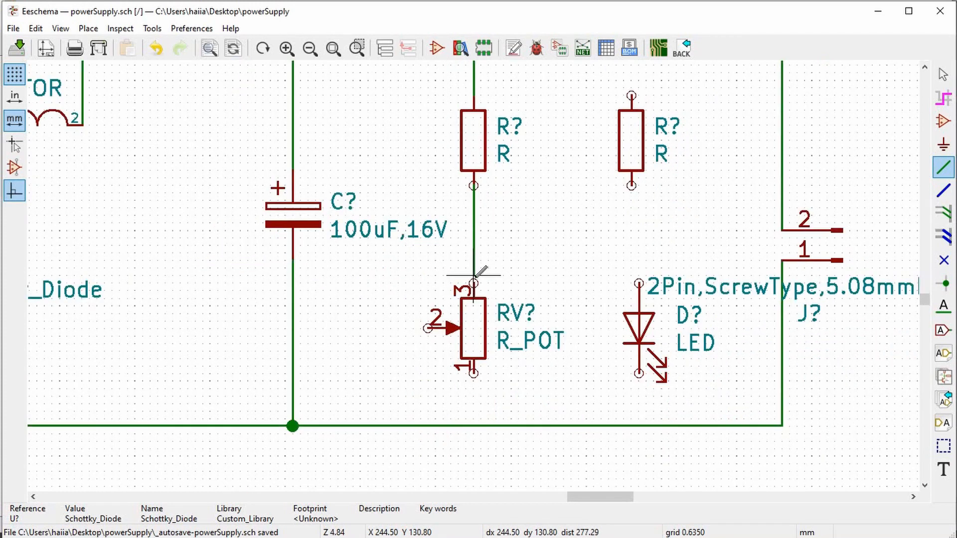
click(473, 283)
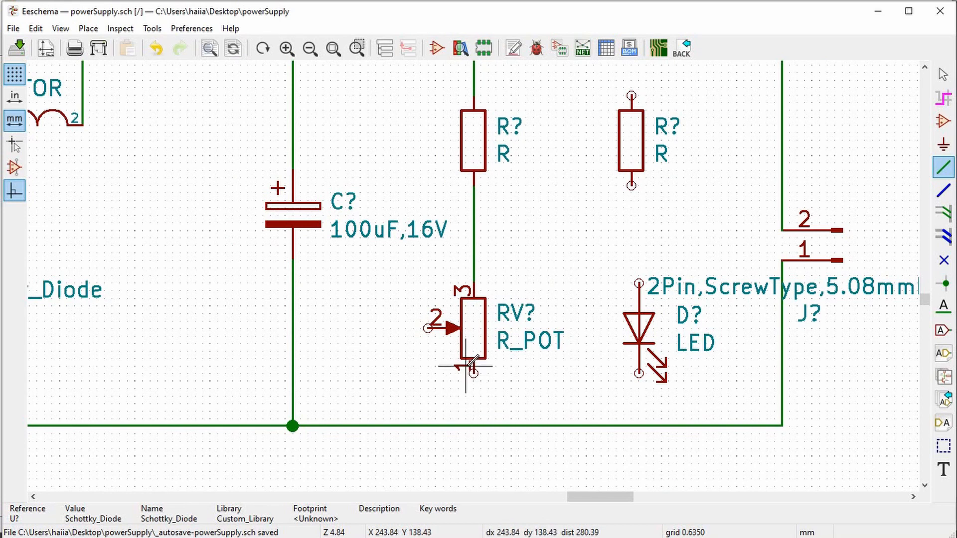
click(428, 328)
click(428, 425)
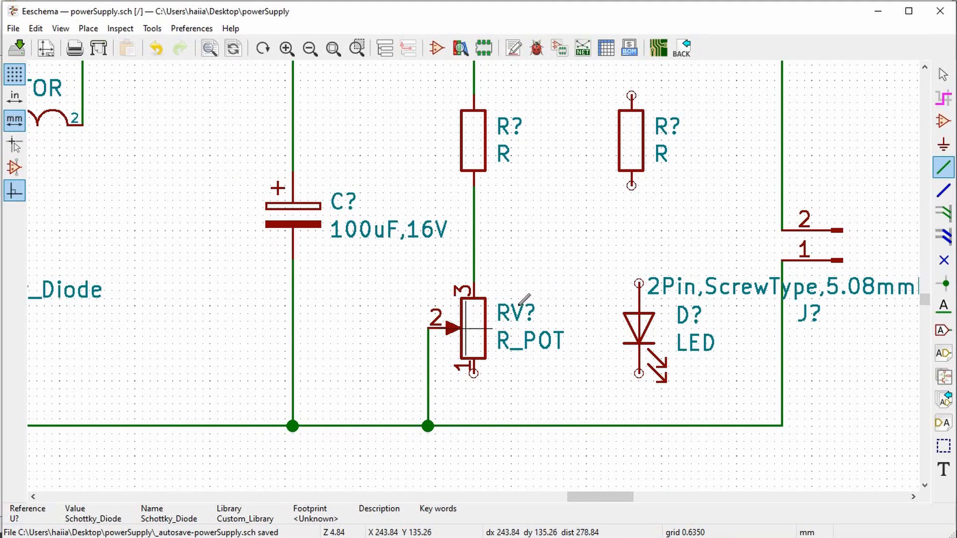
Step: Wire the junction between the resistor and the potentiometer over the inductor to the regulator's FB pin 4
scroll(472, 275, down, 1)
scroll(473, 275, down, 1)
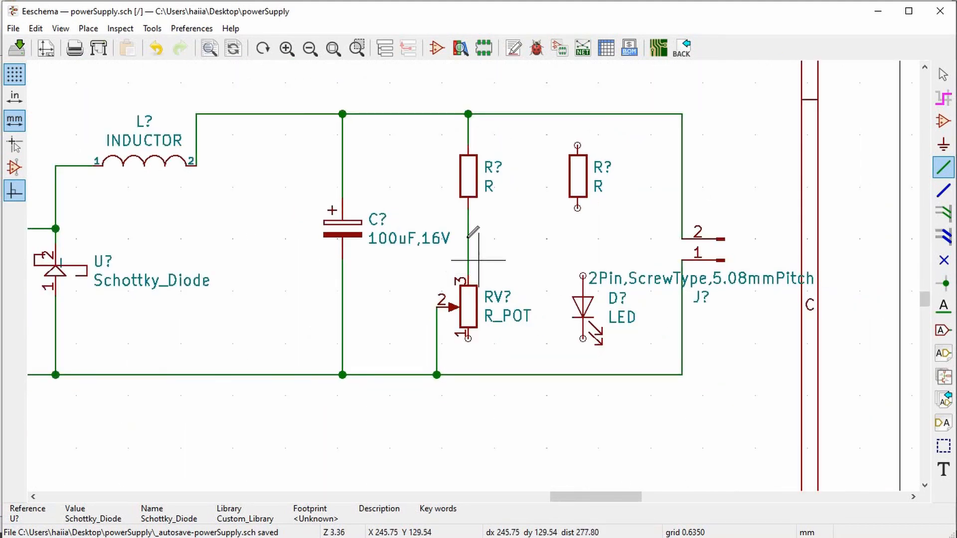
click(468, 233)
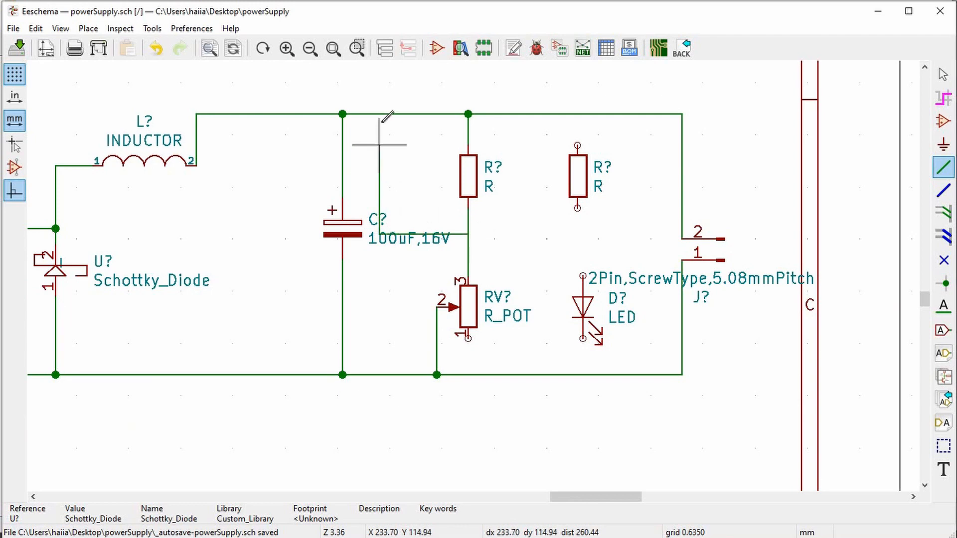
click(196, 111)
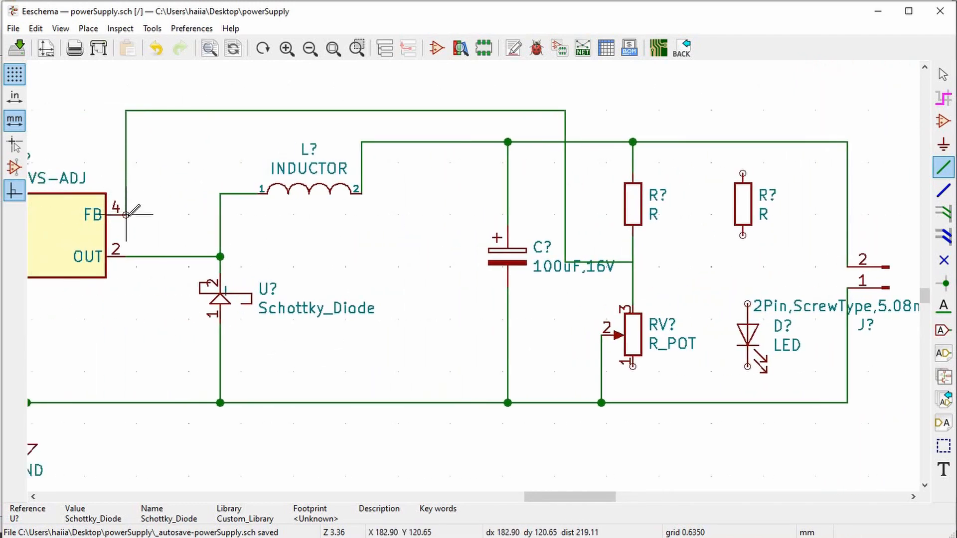
click(134, 212)
ctrl+scroll(496, 284, right, 3)
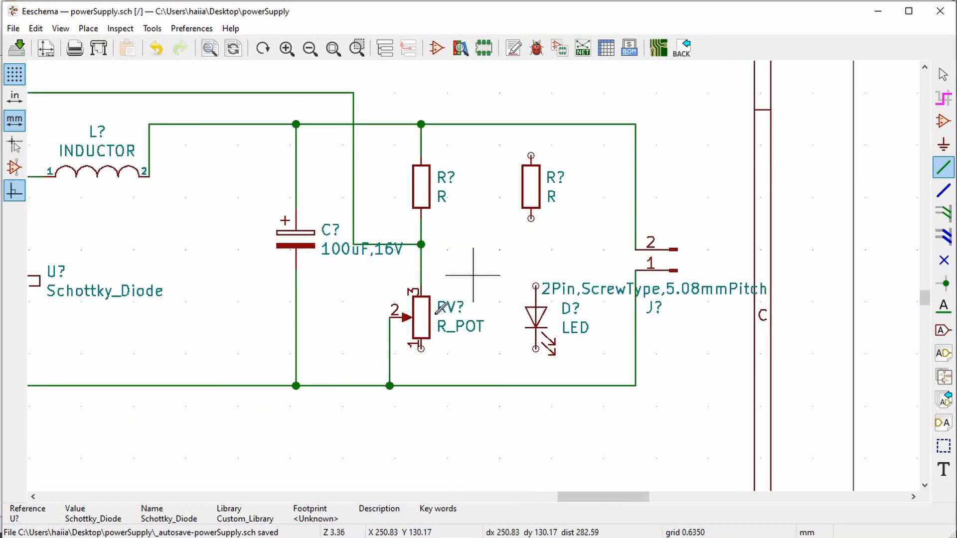
Step: Wire the second resistor's upper pin to the output line and align the LED directly beneath that resistor
scroll(477, 273, up, 1)
click(473, 113)
scroll(473, 115, up, 2)
click(473, 129)
scroll(474, 301, up, 1)
drag(491, 367, 484, 366)
Step: Wire the second resistor's lower pin to the LED's anode and the LED's cathode to the ground line
click(473, 230)
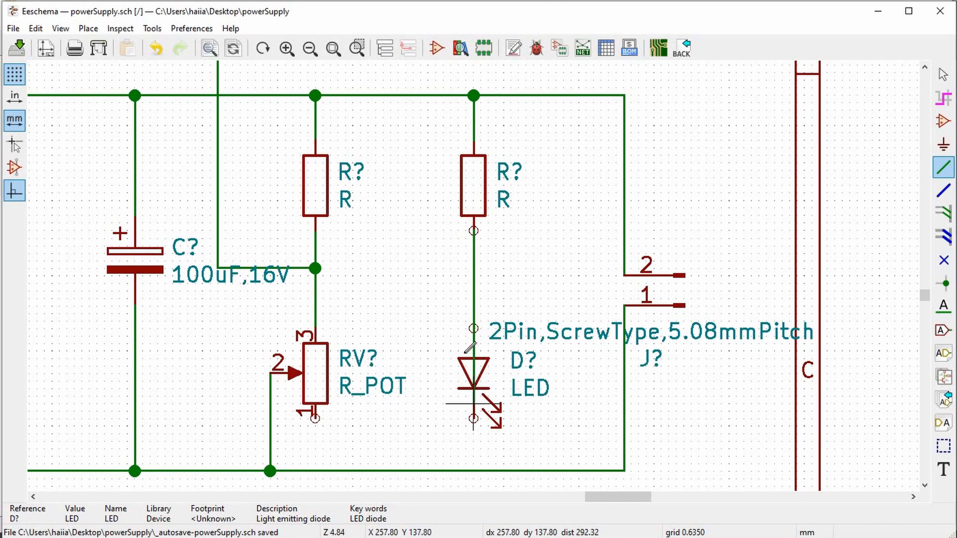
click(474, 328)
click(474, 419)
middle_drag(476, 479, 477, 416)
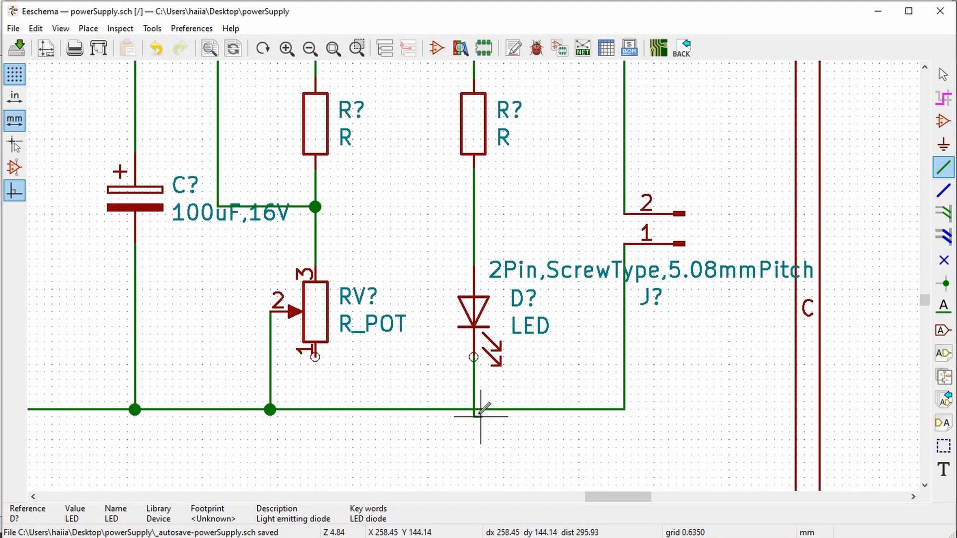
click(474, 410)
Step: Save the schematic and start footprint assignment, annotating the symbols by X position with existing annotations kept
scroll(518, 397, down, 3)
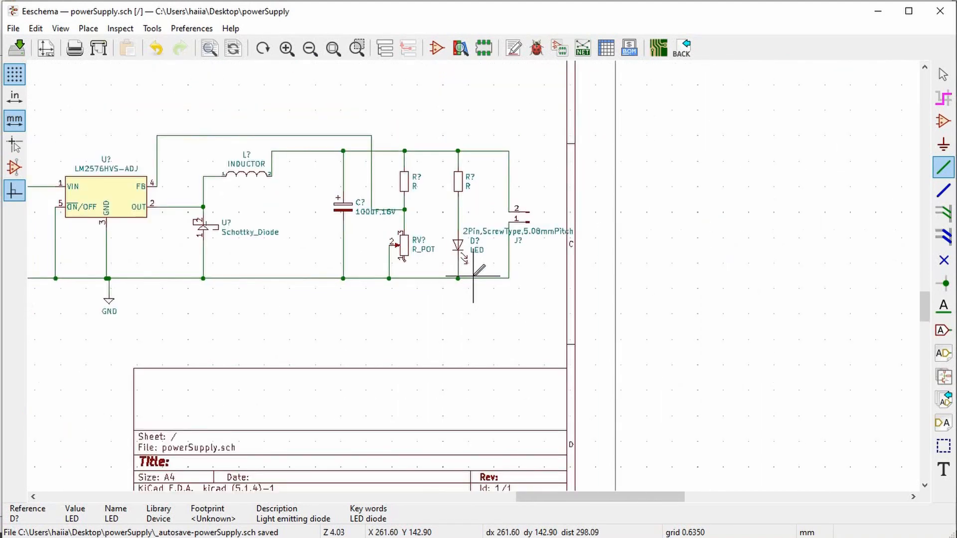
scroll(420, 237, down, 1)
scroll(437, 179, down, 1)
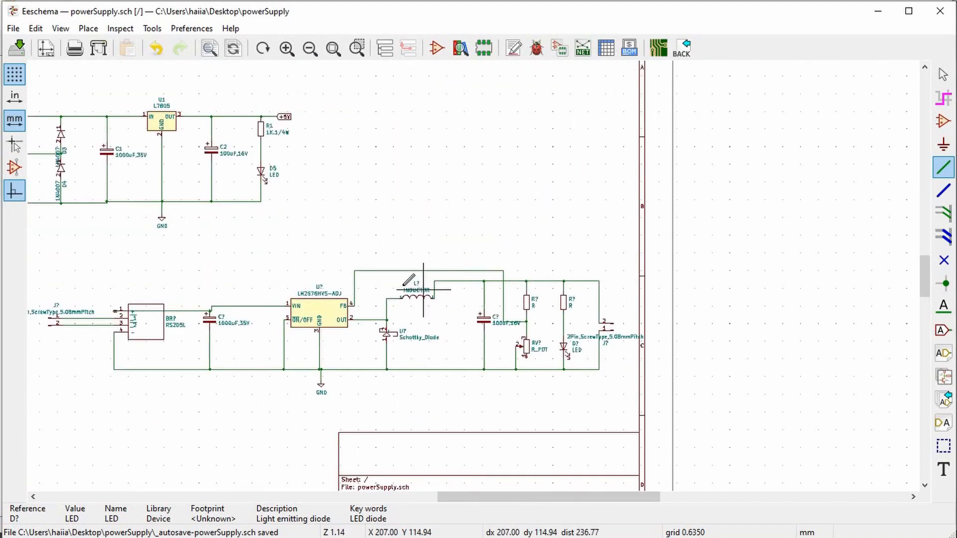
key(ctrl+s)
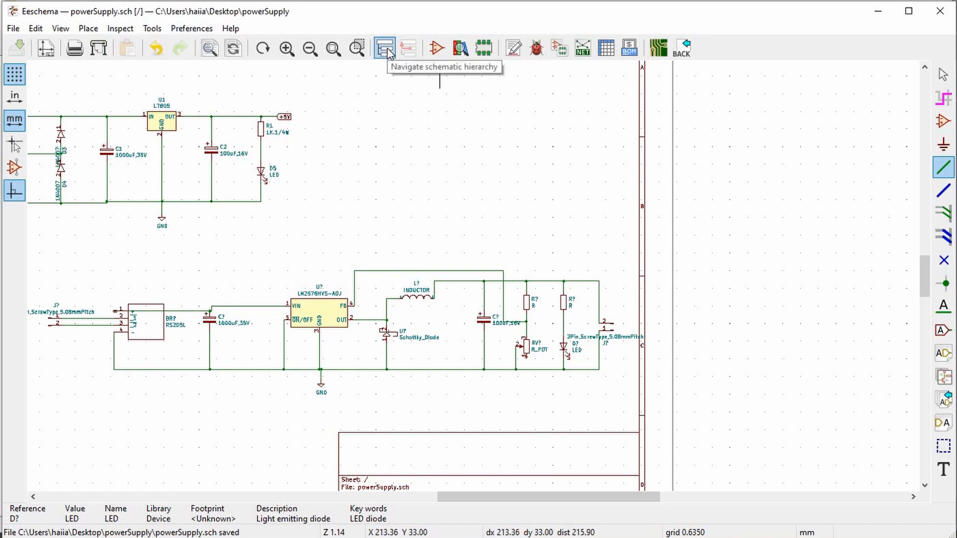
click(560, 48)
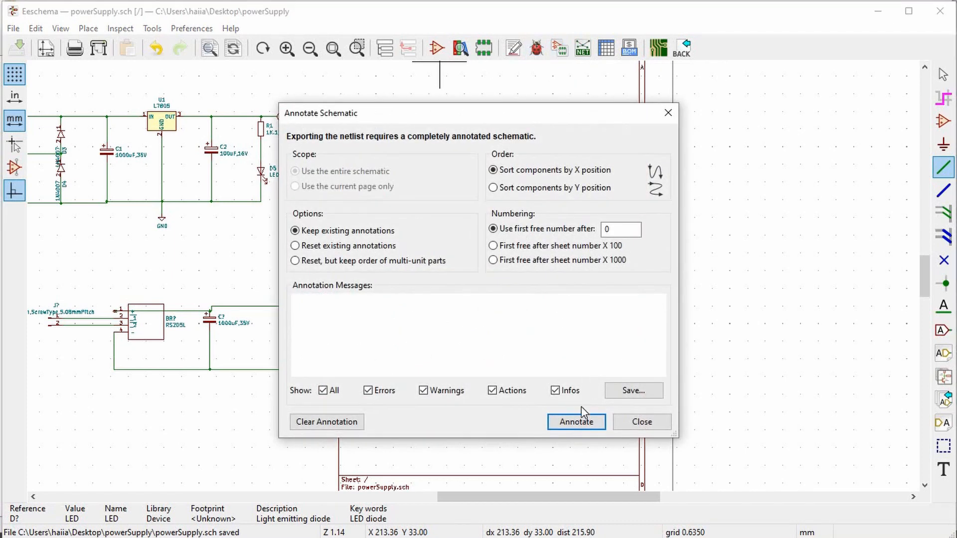
click(577, 422)
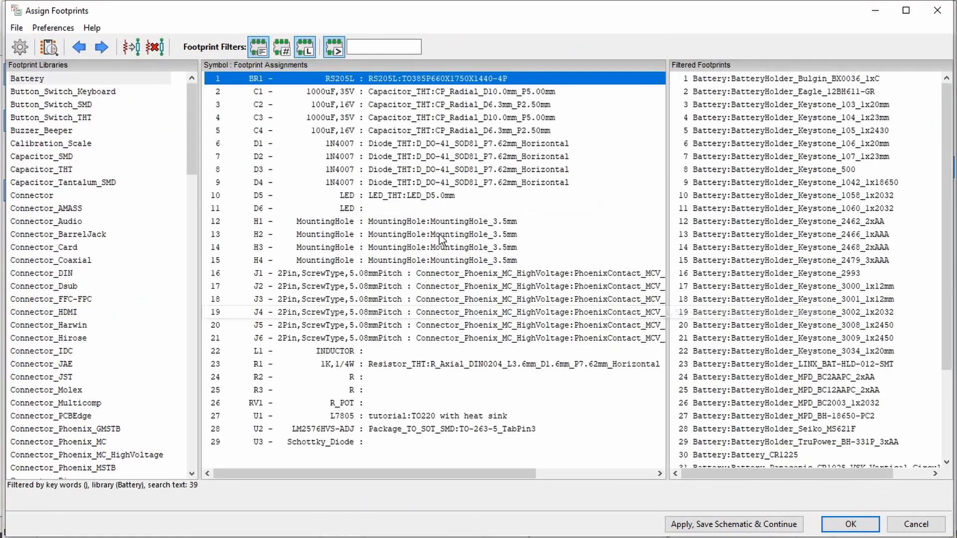
Step: Assign the YANTRA:LED_0805 footprint to LED D6
click(406, 209)
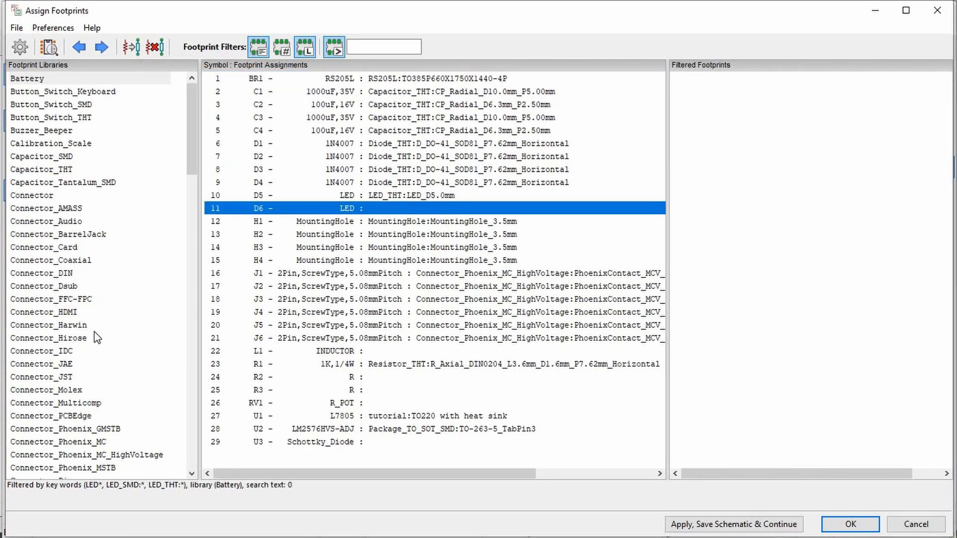
scroll(96, 337, down, 20)
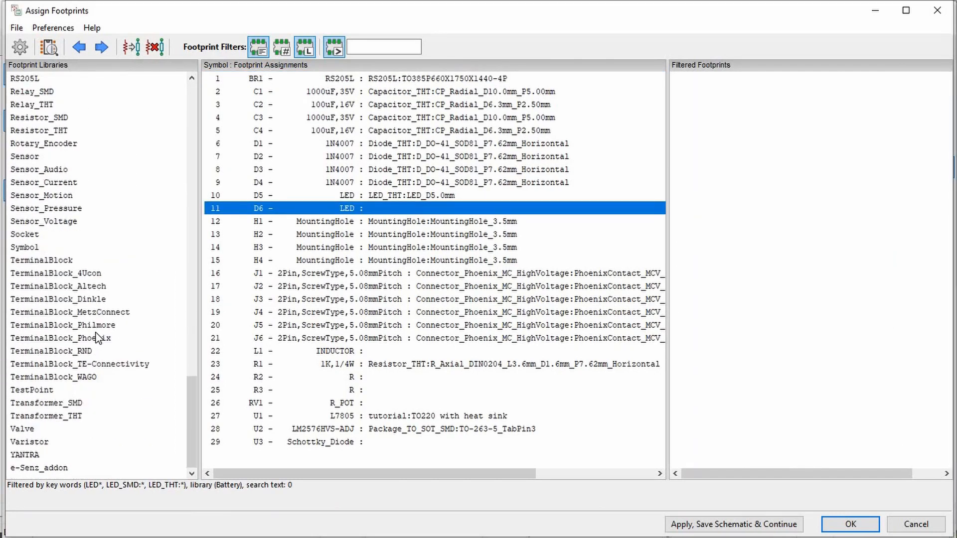
click(34, 455)
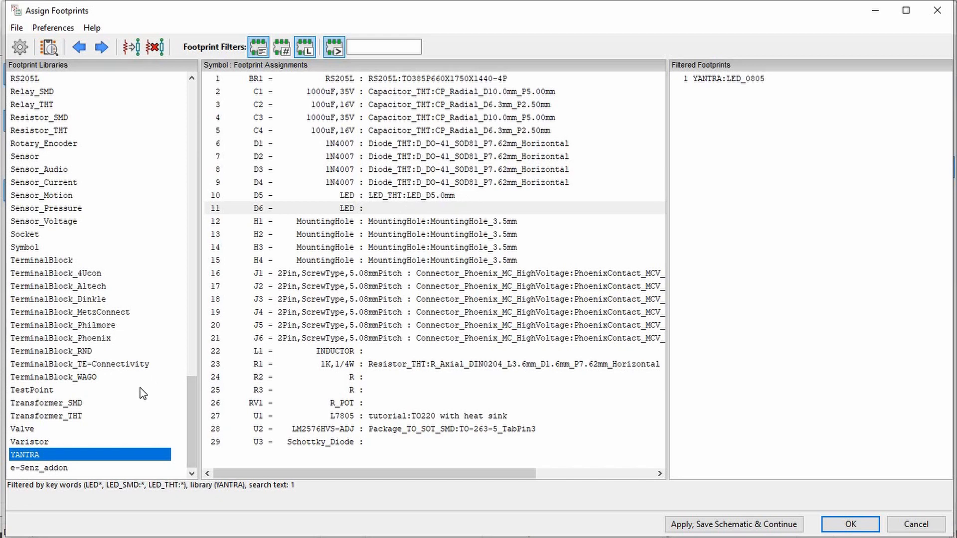
double_click(728, 79)
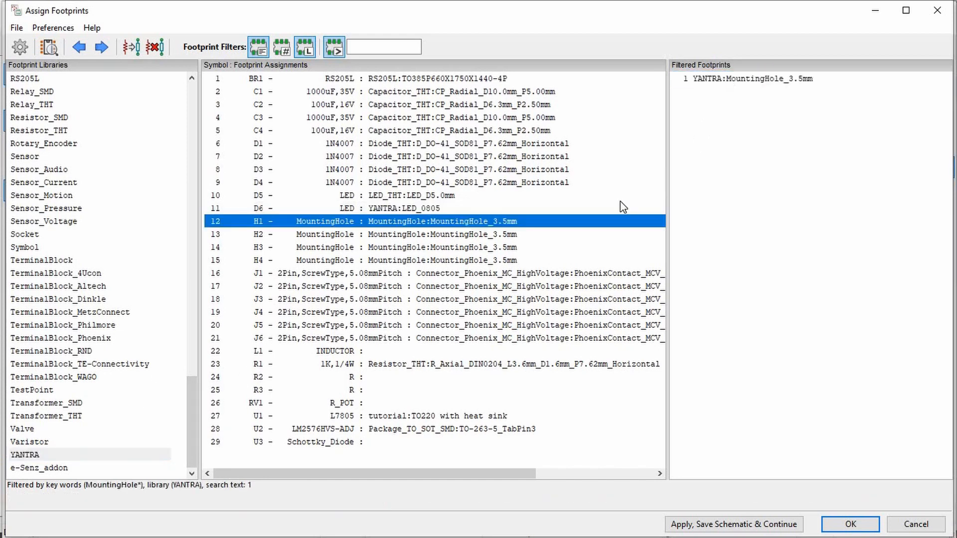
Step: Select inductor L1 and look through the YANTRA library's footprints for a suitable one
scroll(380, 329, right, 1)
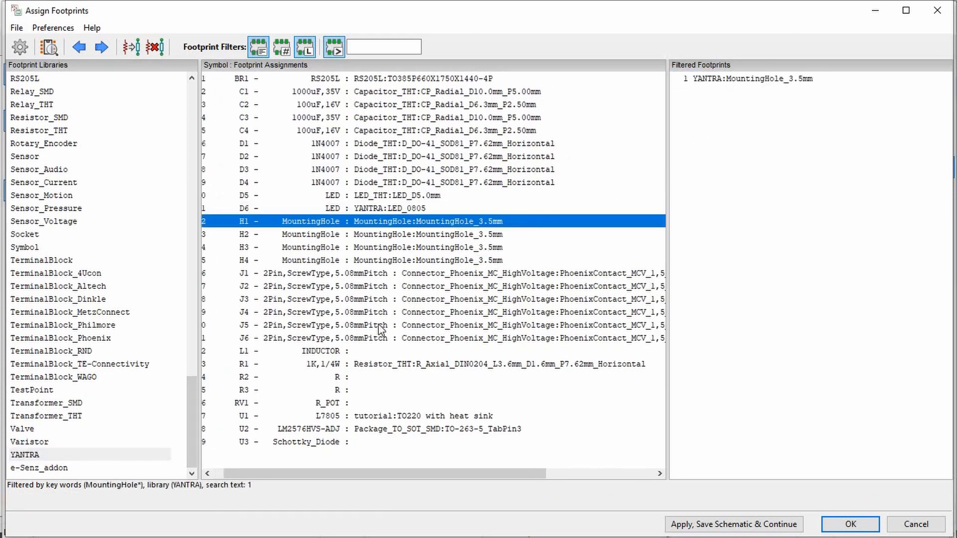
click(349, 352)
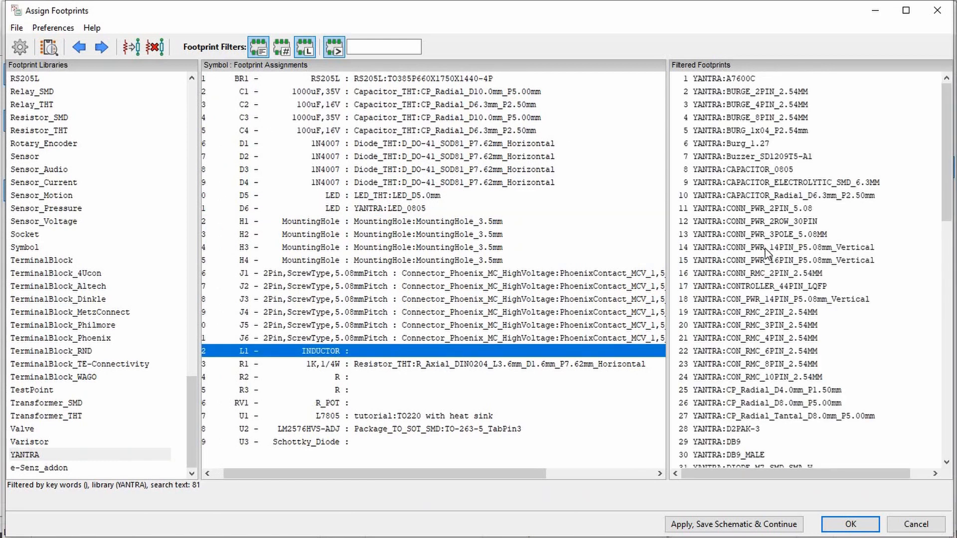
scroll(728, 257, down, 13)
scroll(775, 294, down, 2)
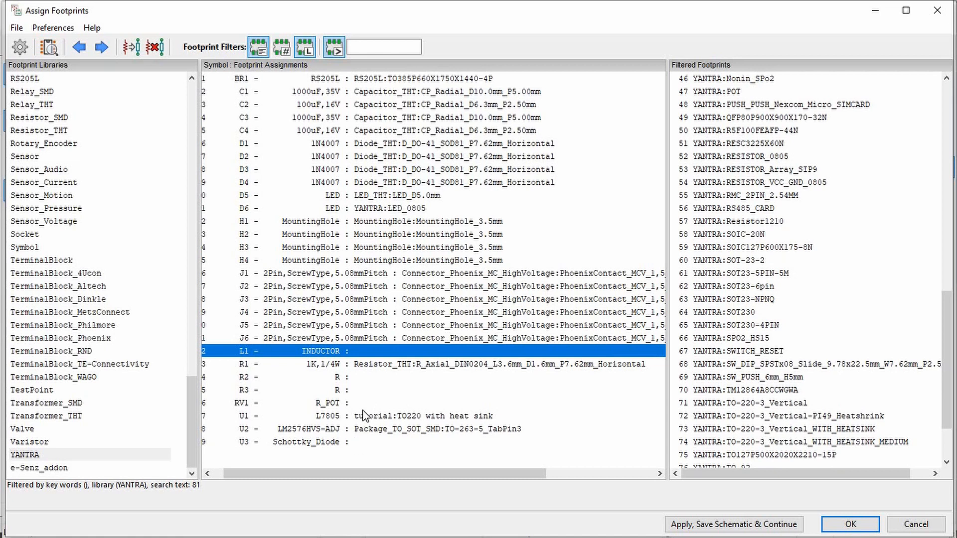
scroll(364, 415, left, 1)
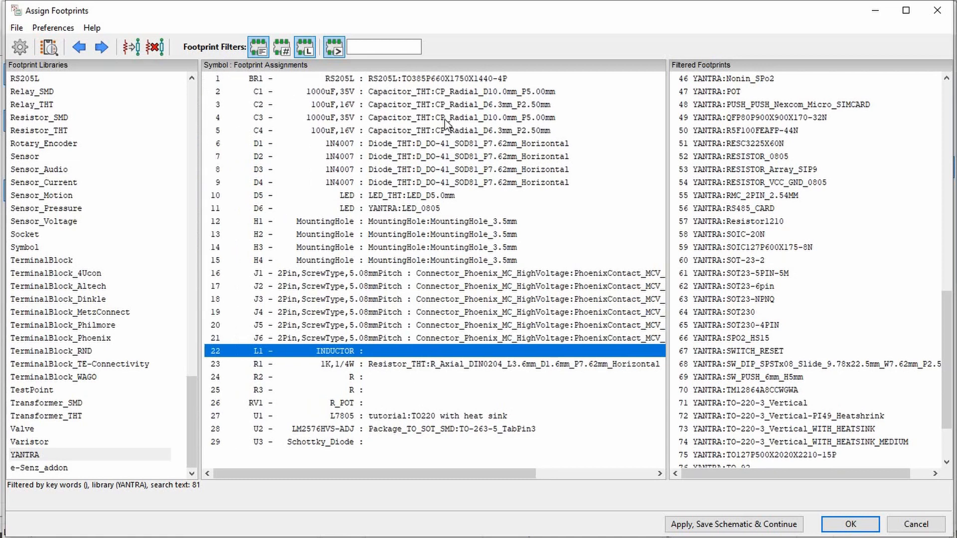
Step: Assign the RS205L:TO385P660X1750X1440-4P footprint from the RS205L library to bridge rectifier BR1
click(443, 80)
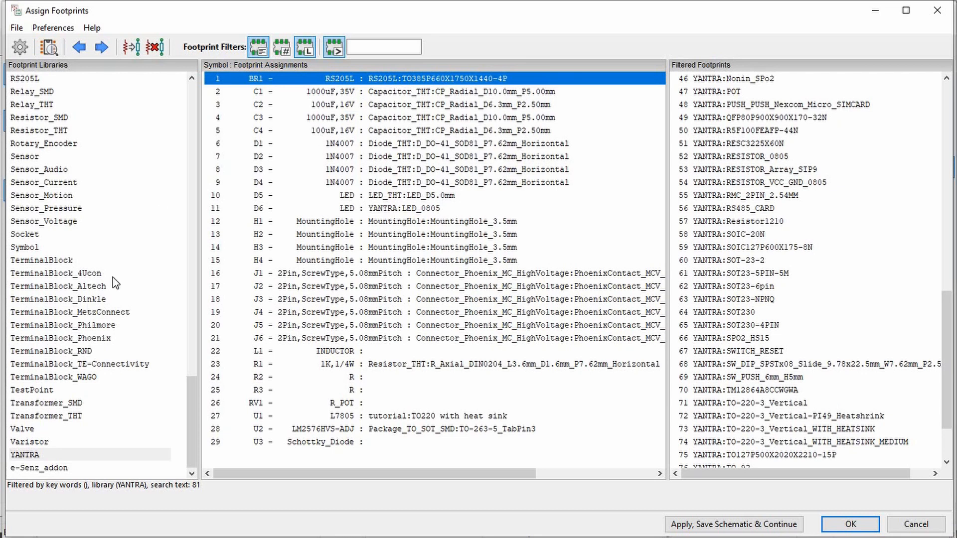
scroll(113, 289, up, 20)
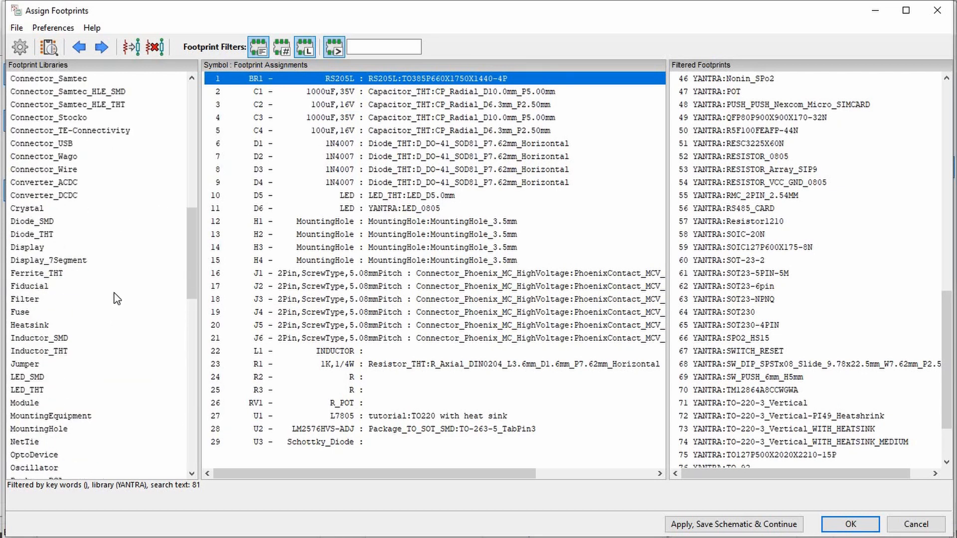
scroll(115, 299, up, 20)
scroll(116, 299, down, 20)
scroll(119, 313, up, 5)
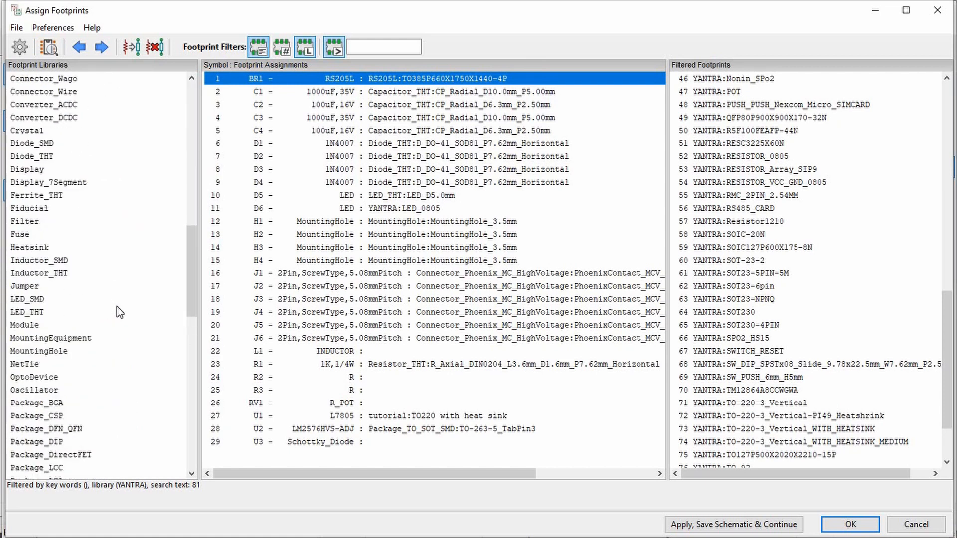
scroll(73, 274, up, 7)
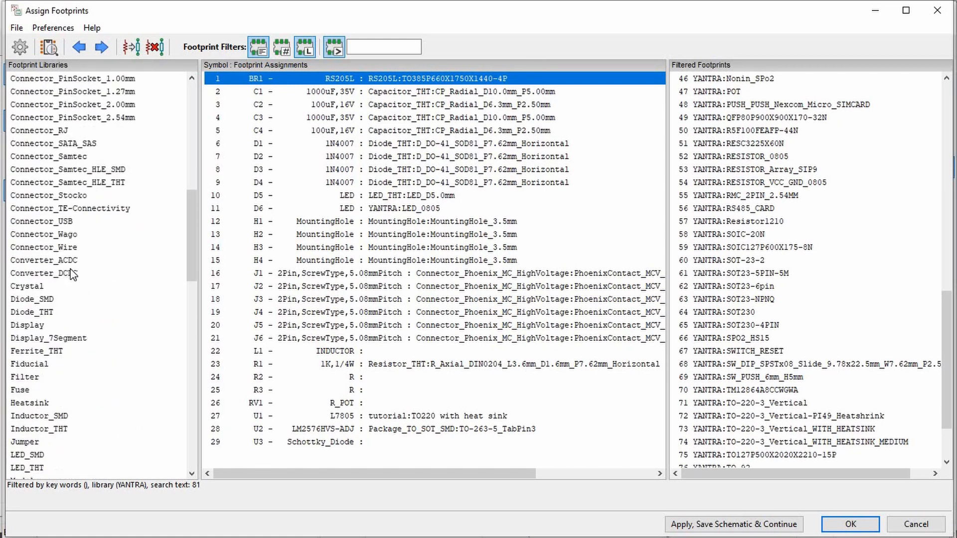
scroll(73, 274, down, 8)
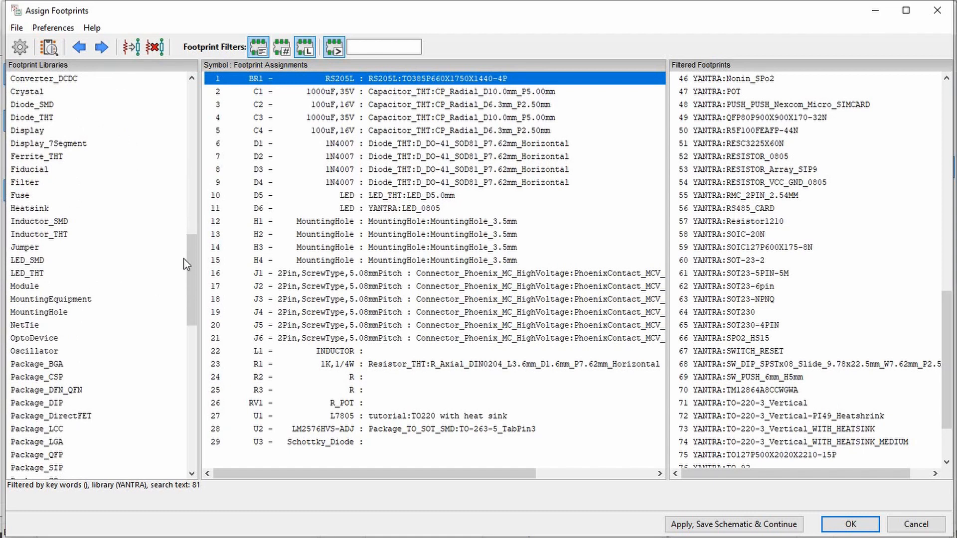
drag(186, 262, 187, 335)
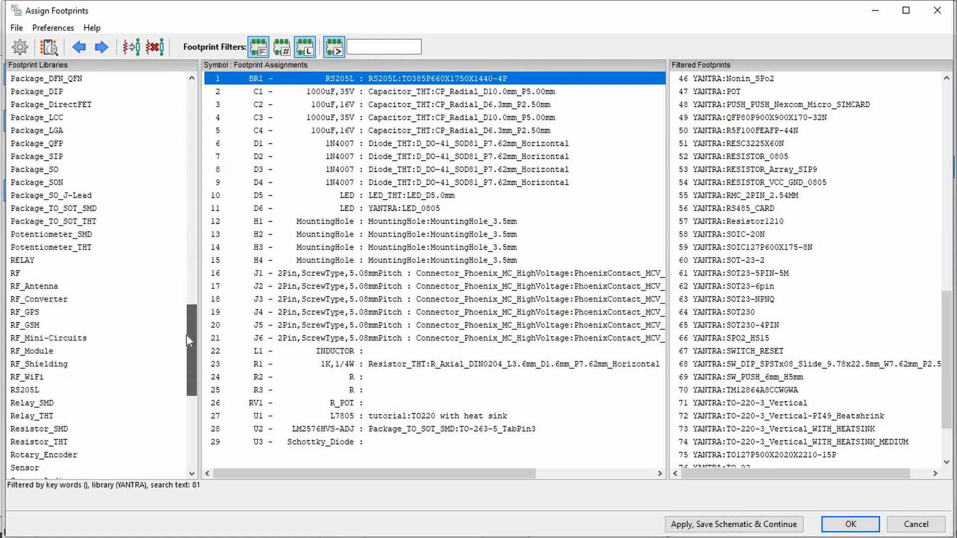
click(47, 391)
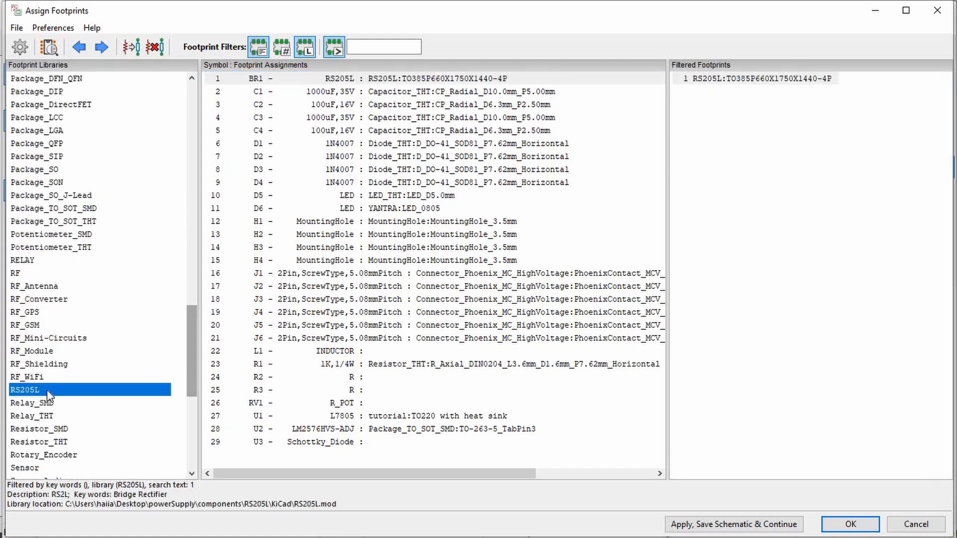
double_click(716, 80)
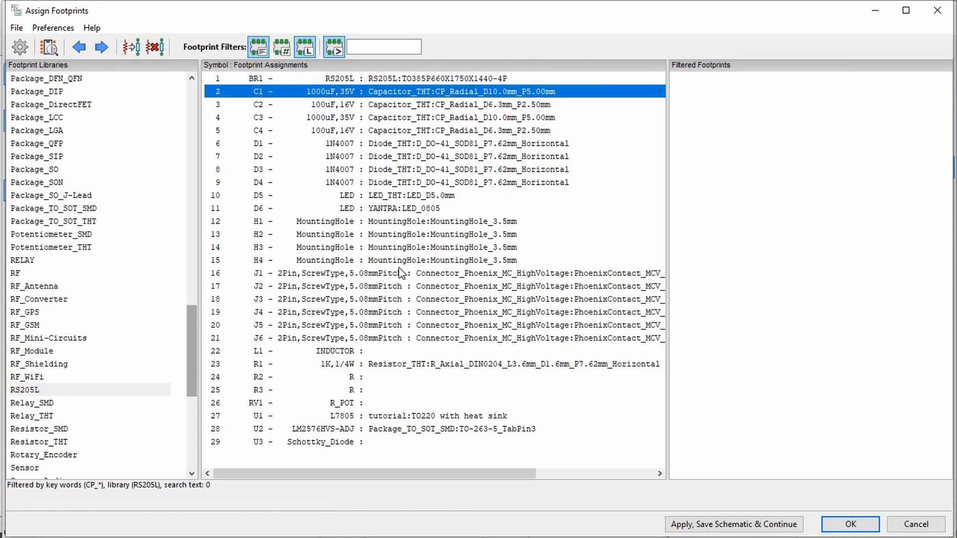
Step: Assign the YANTRA:Inductor100uHpower footprint from the YANTRA library to inductor L1
click(376, 351)
scroll(167, 387, down, 8)
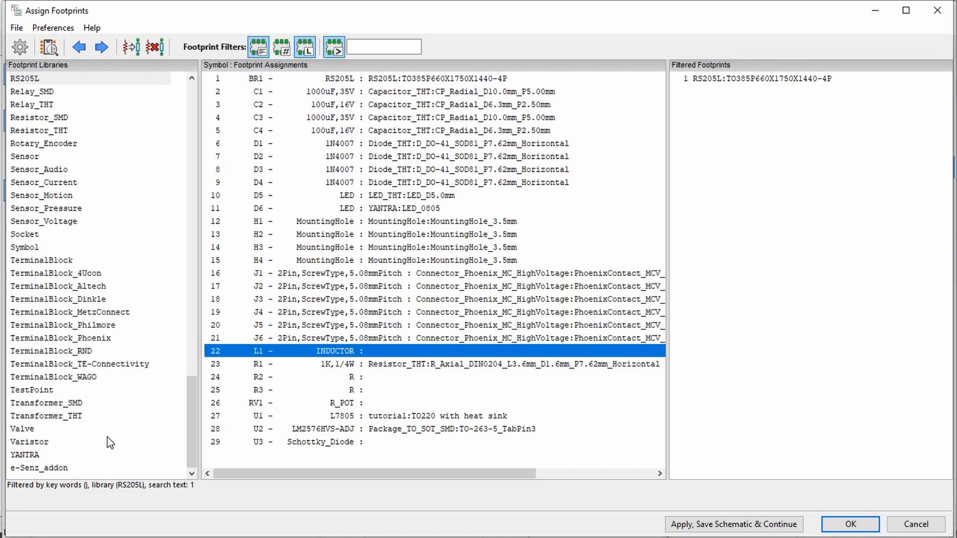
click(30, 455)
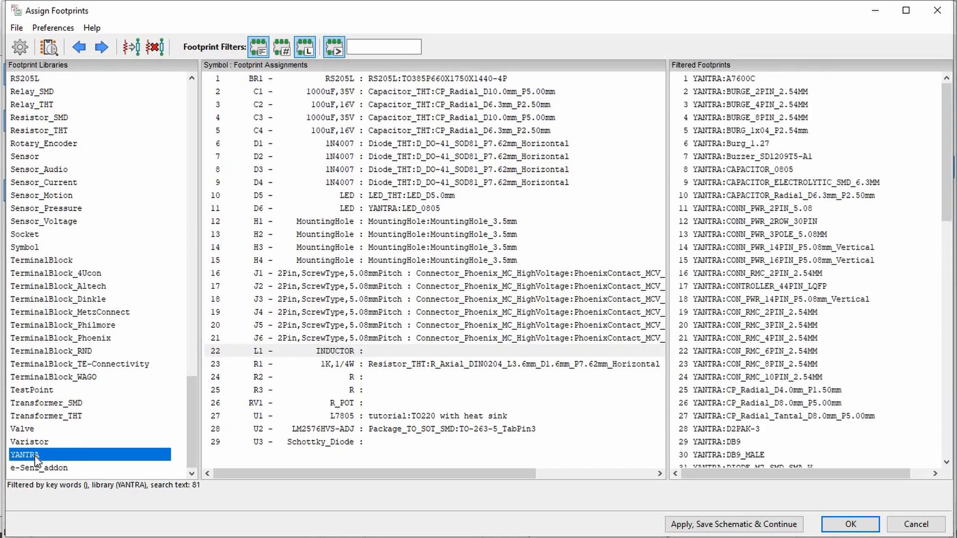
scroll(717, 332, down, 9)
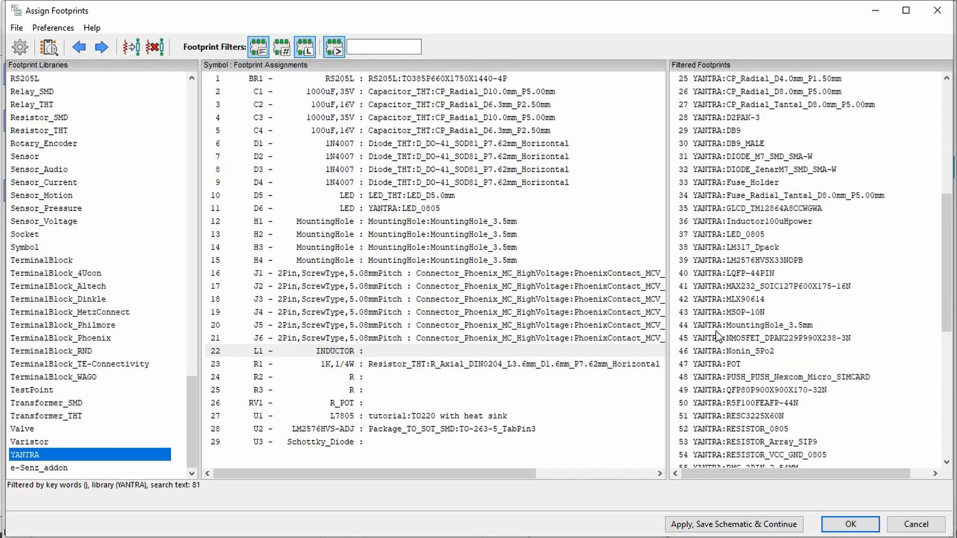
scroll(718, 339, down, 1)
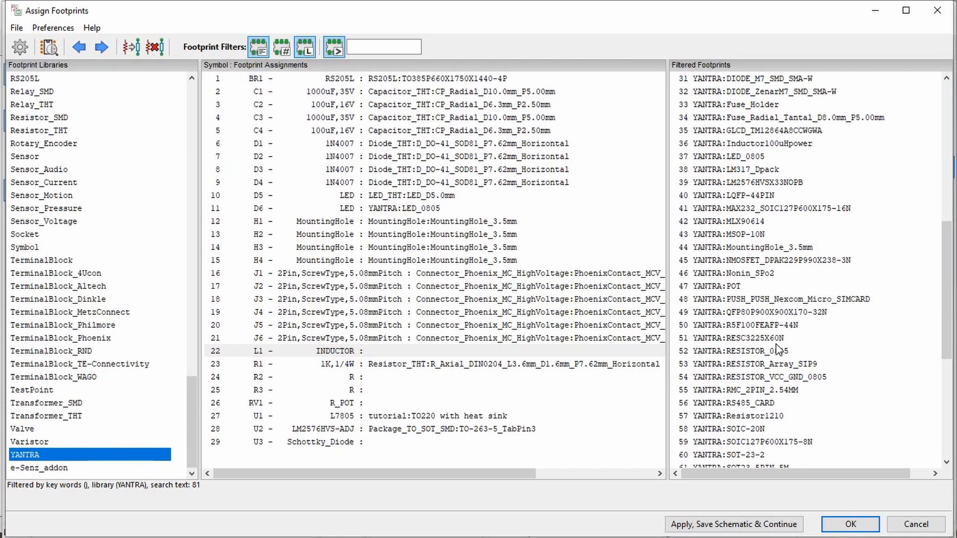
scroll(776, 345, down, 2)
scroll(779, 350, down, 1)
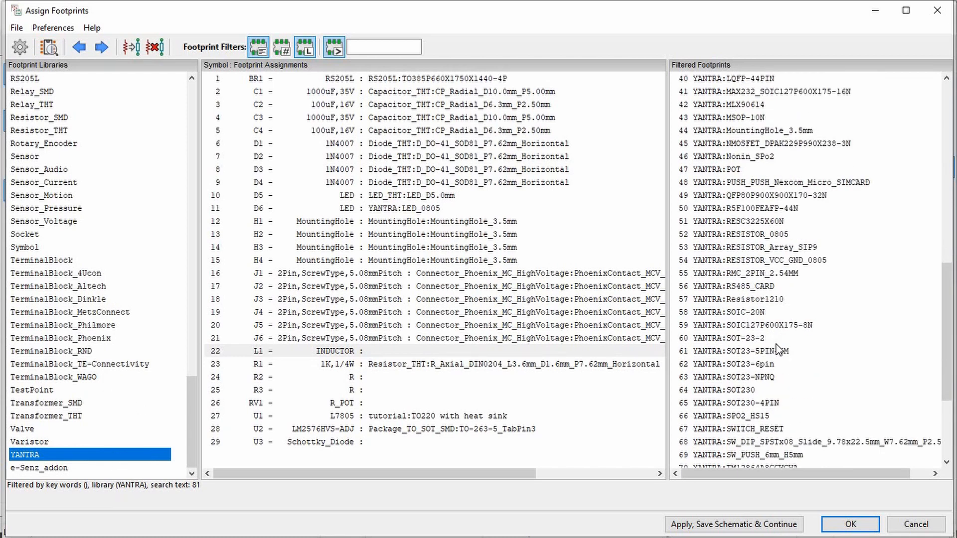
scroll(779, 350, down, 3)
scroll(768, 314, up, 4)
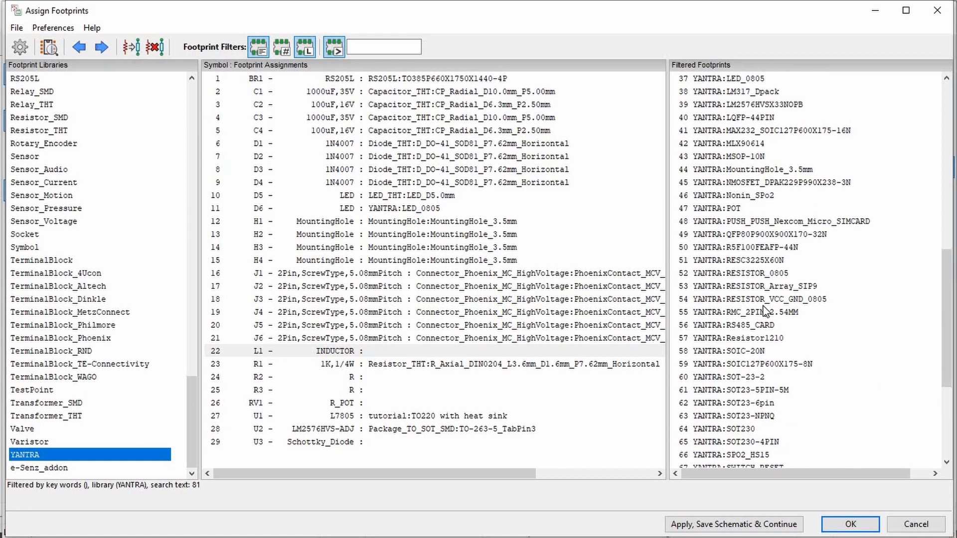
scroll(767, 312, up, 1)
click(770, 106)
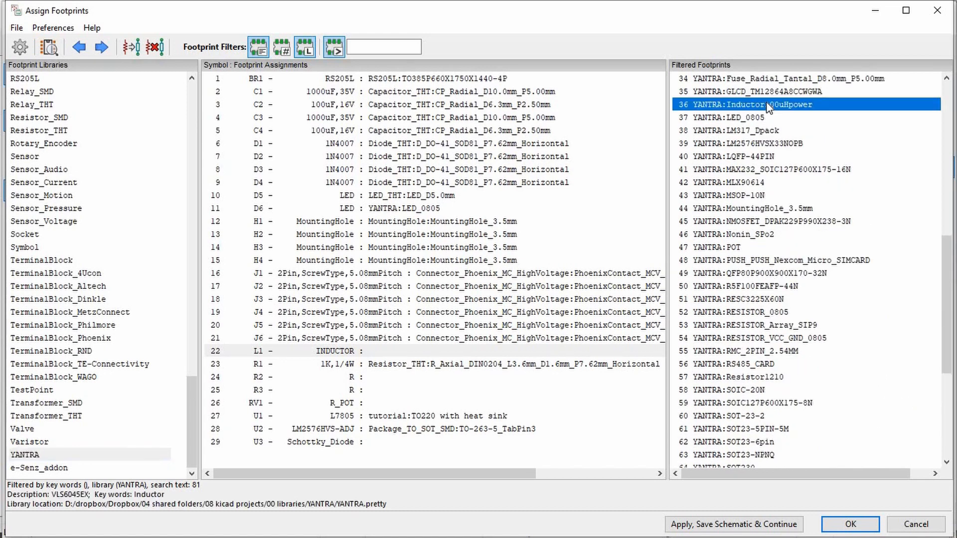
double_click(769, 106)
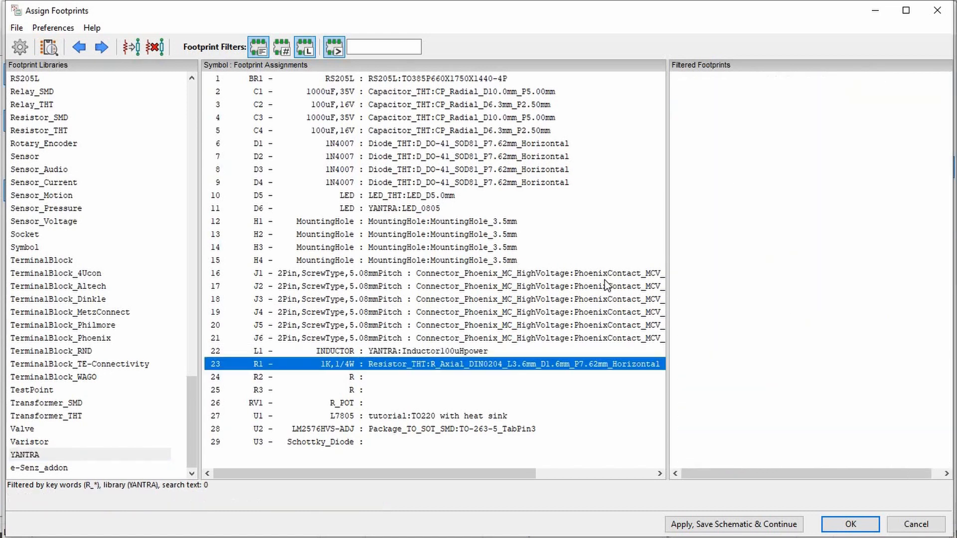
Step: Check the YANTRA library for footprints matching resistor R2 with the symbol keyword filter active
click(402, 379)
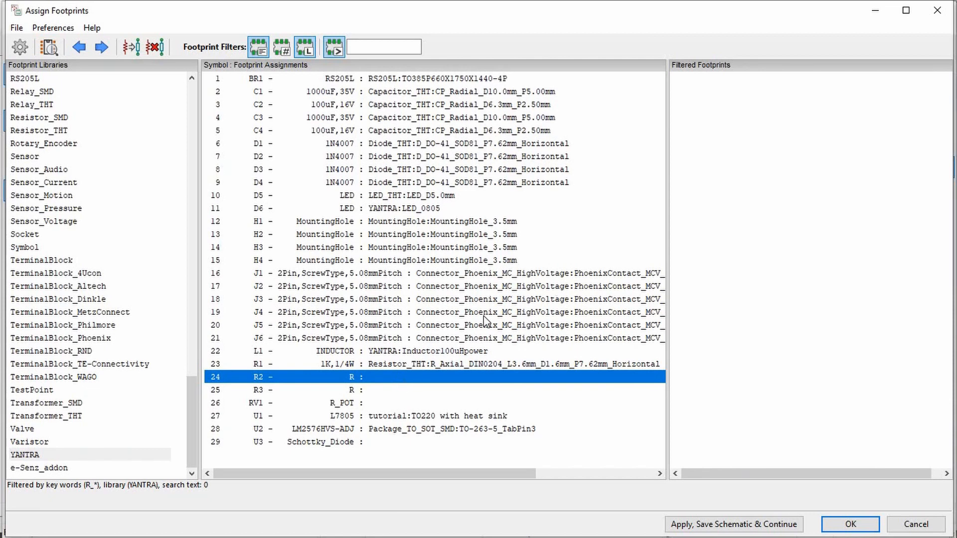
click(33, 455)
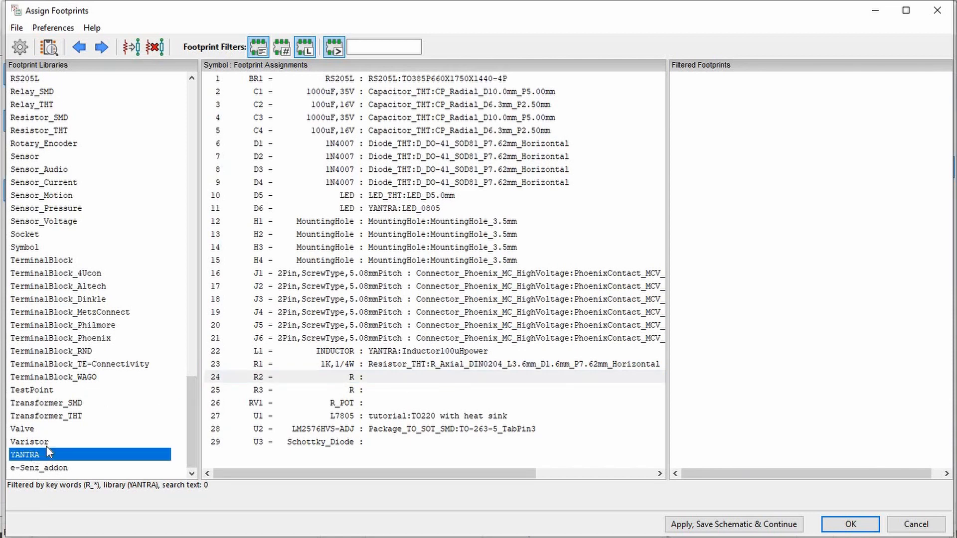
click(379, 383)
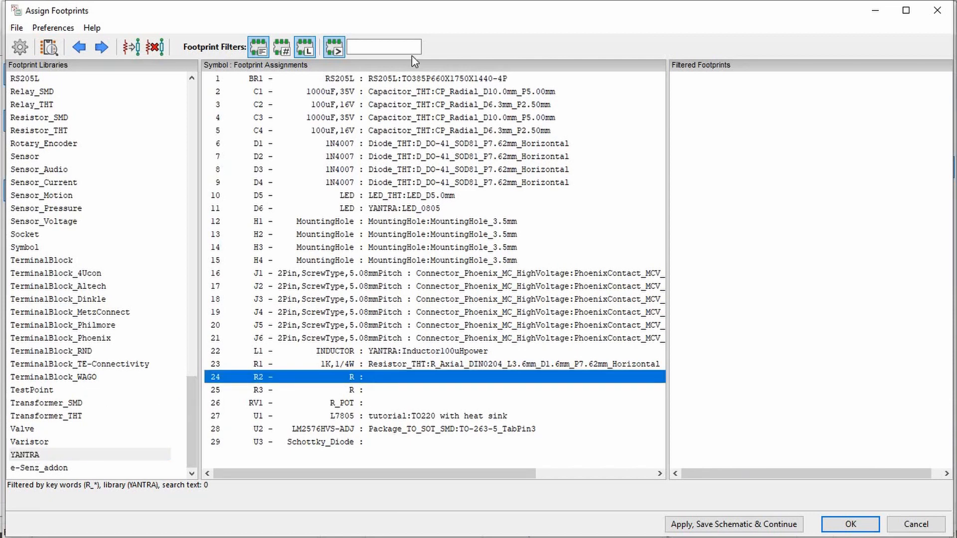
click(366, 48)
click(42, 444)
click(39, 455)
click(401, 416)
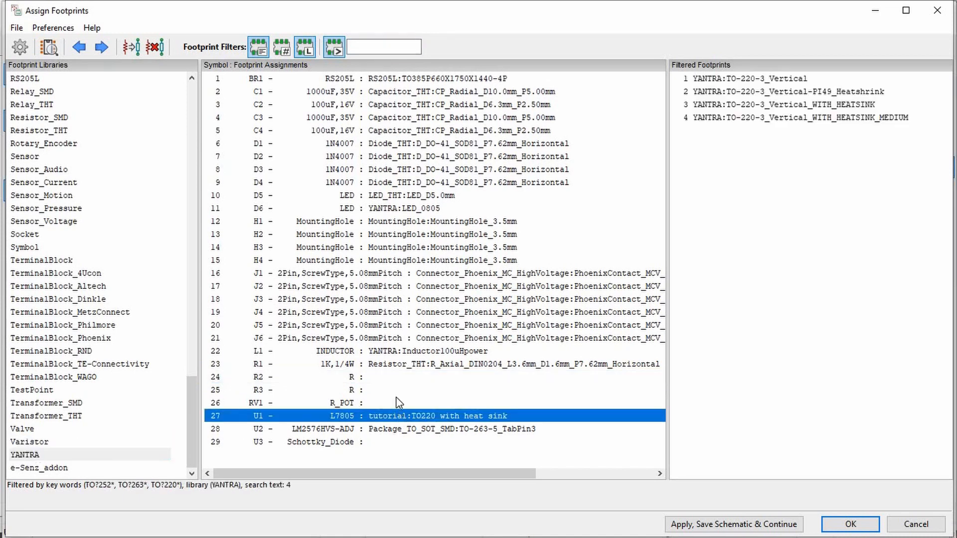
Step: Turn off footprint filtering by symbol keywords and assign YANTRA:RESISTOR_0805 to resistors R2 and R3
click(392, 379)
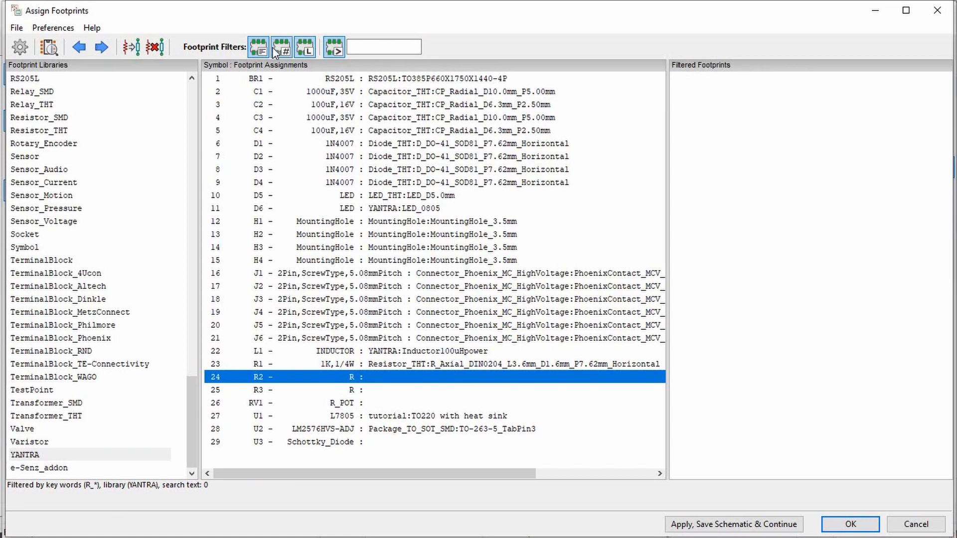
click(256, 48)
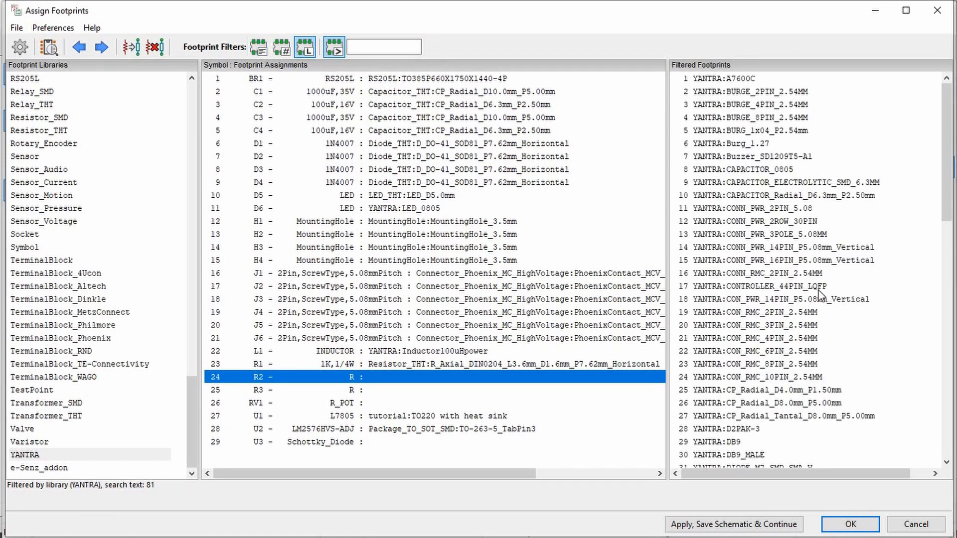
scroll(820, 294, down, 7)
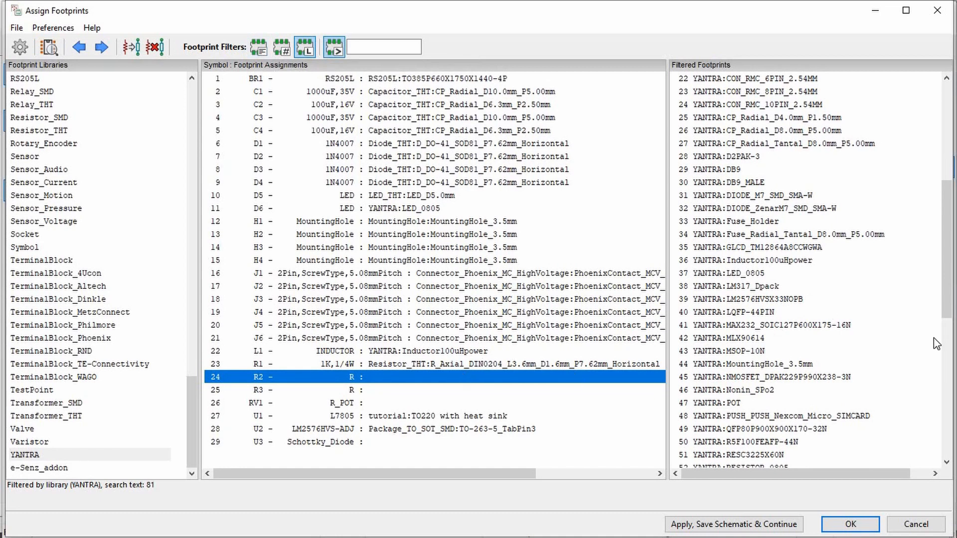
drag(946, 283, 954, 405)
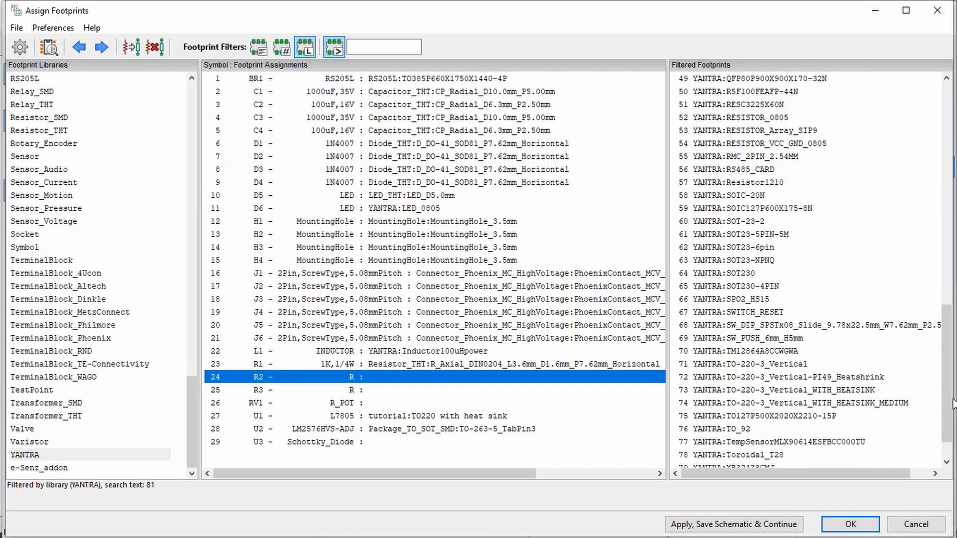
drag(953, 403, 950, 425)
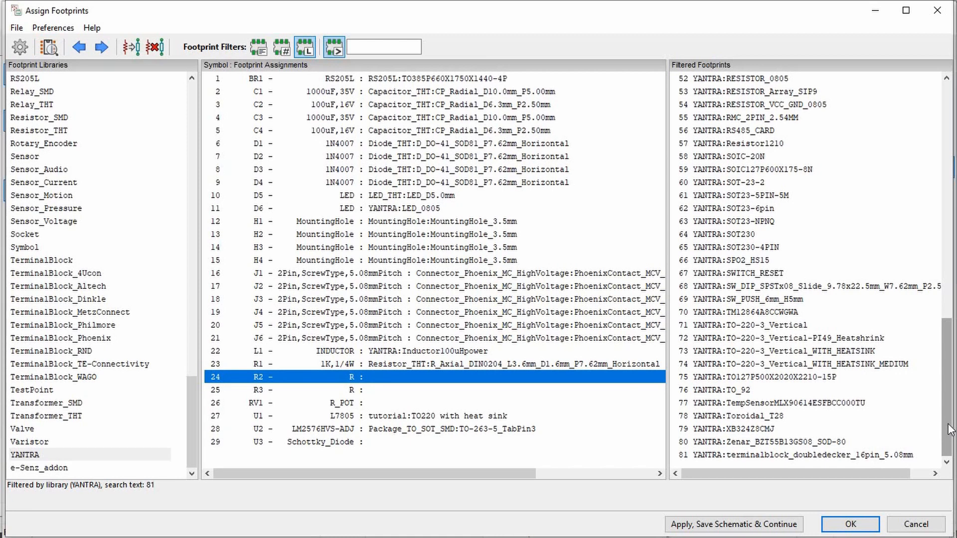
scroll(949, 430, up, 5)
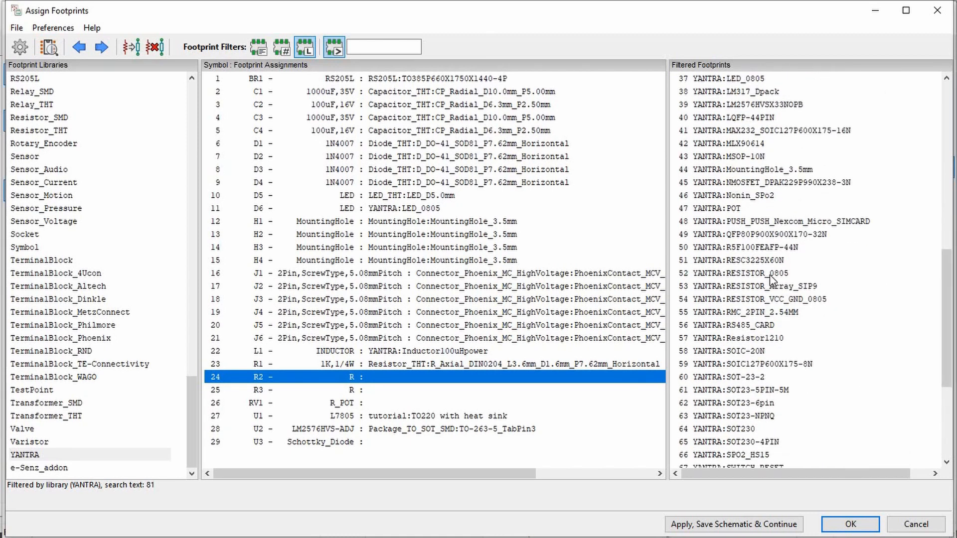
double_click(773, 279)
double_click(773, 279)
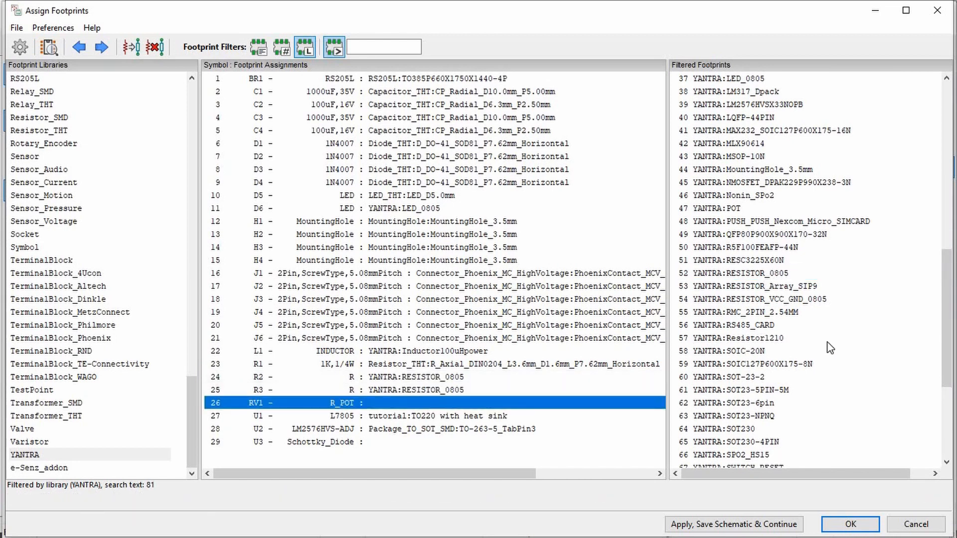
Step: Filter the YANTRA footprints by "pot", preview YANTRA:POT and assign it to potentiometer RV1
drag(942, 315, 944, 394)
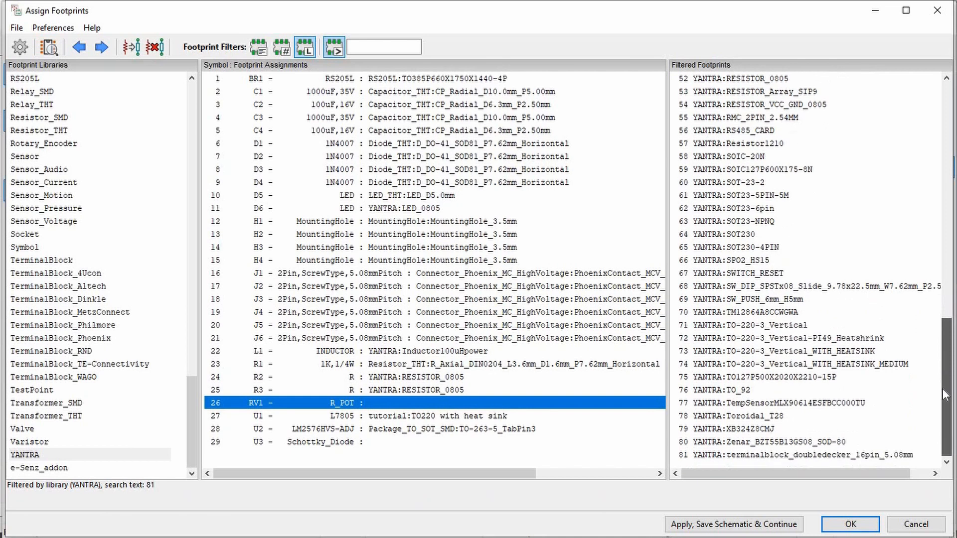
click(370, 46)
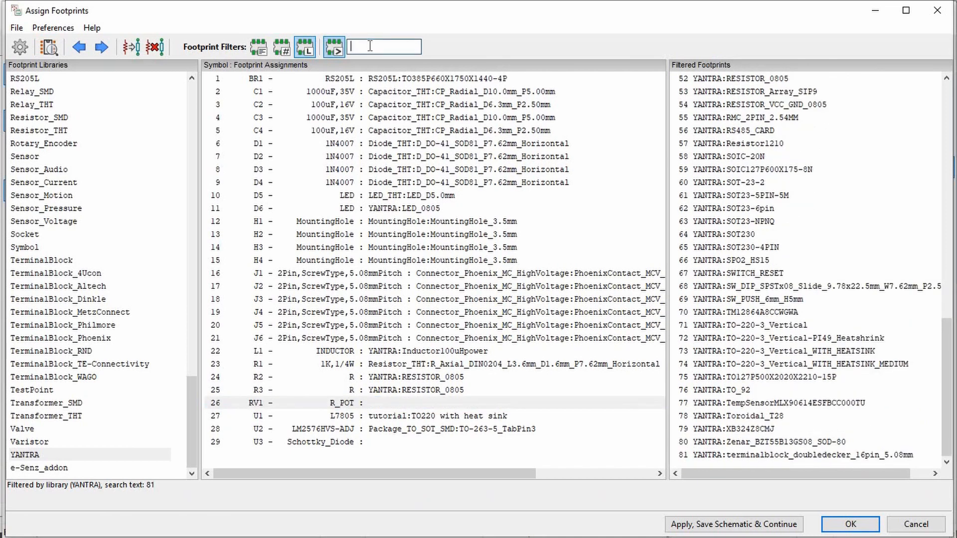
text(pot)
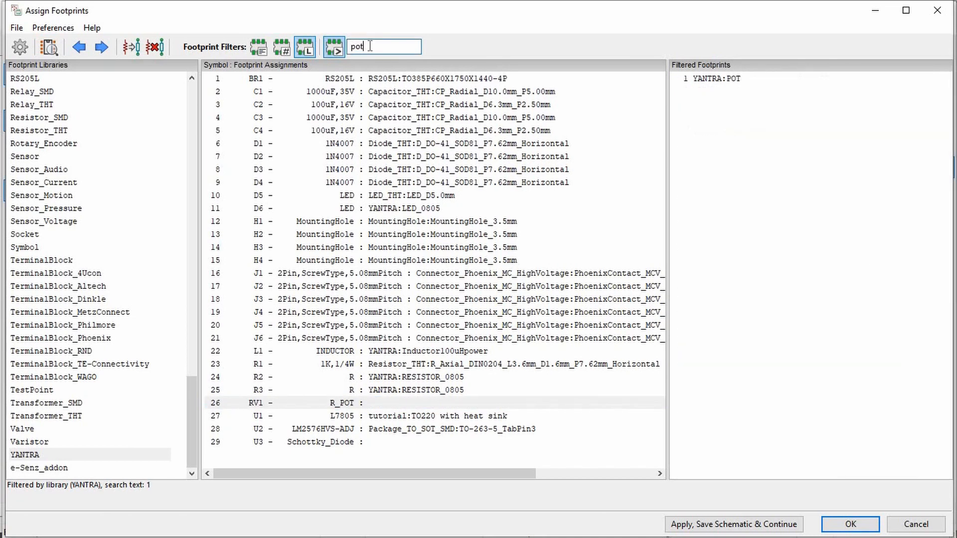
click(702, 80)
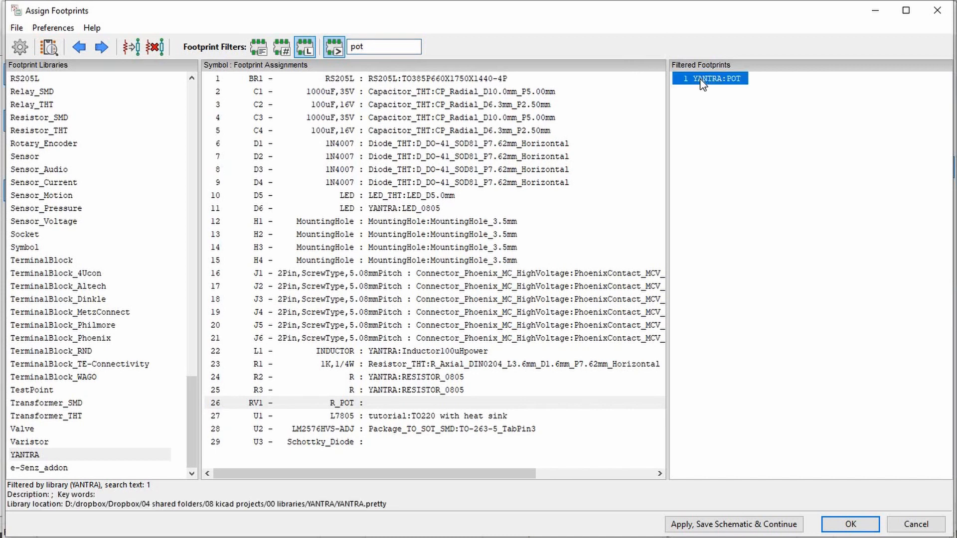
click(50, 47)
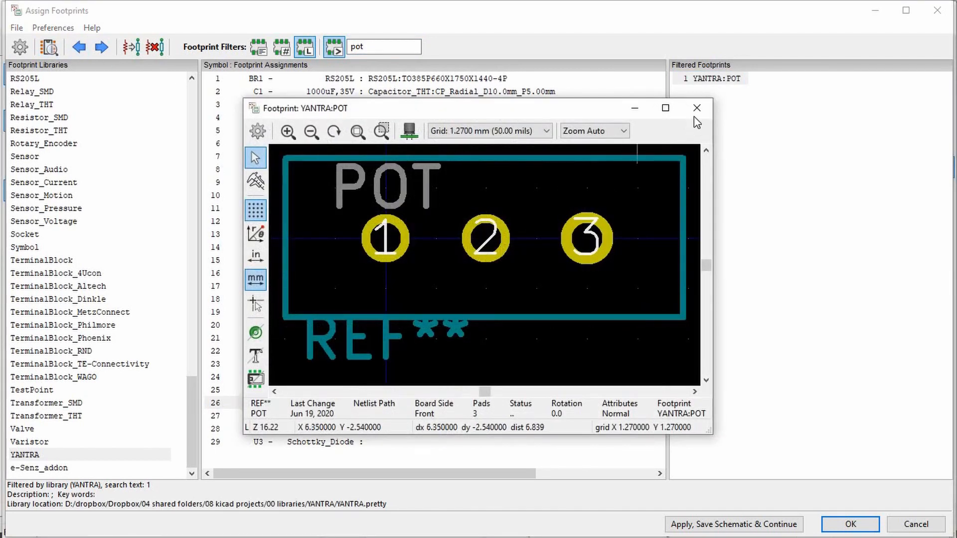
click(697, 109)
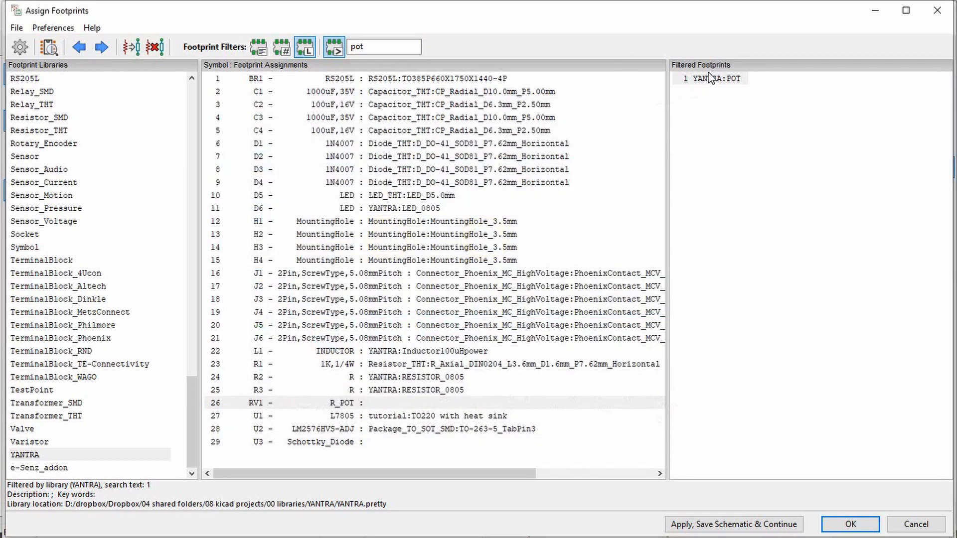
double_click(709, 76)
Step: Clear the "pot" filter, look through the YANTRA and Diode_THT footprints for Schottky diode U3, and cancel the footprint assignment
click(413, 444)
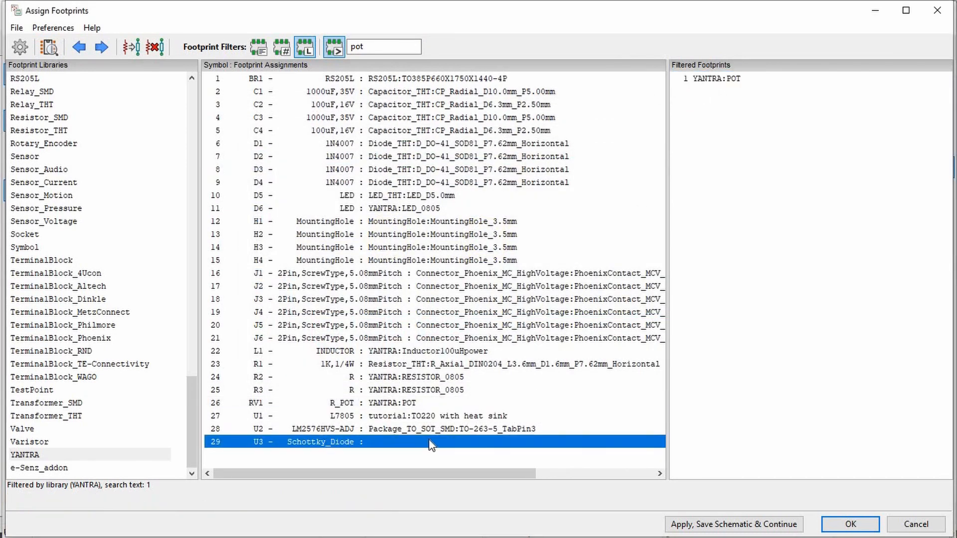
click(50, 455)
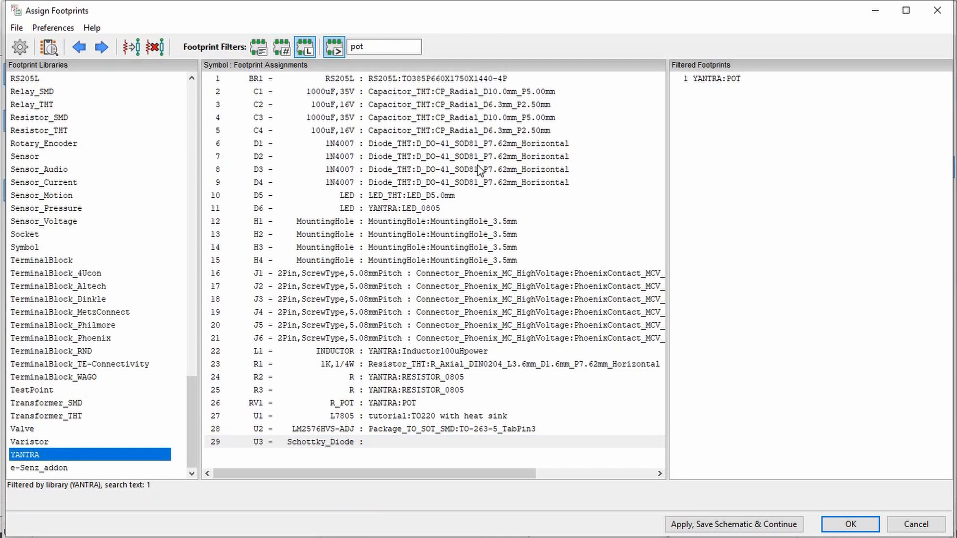
drag(374, 46, 325, 61)
key(BackSpace)
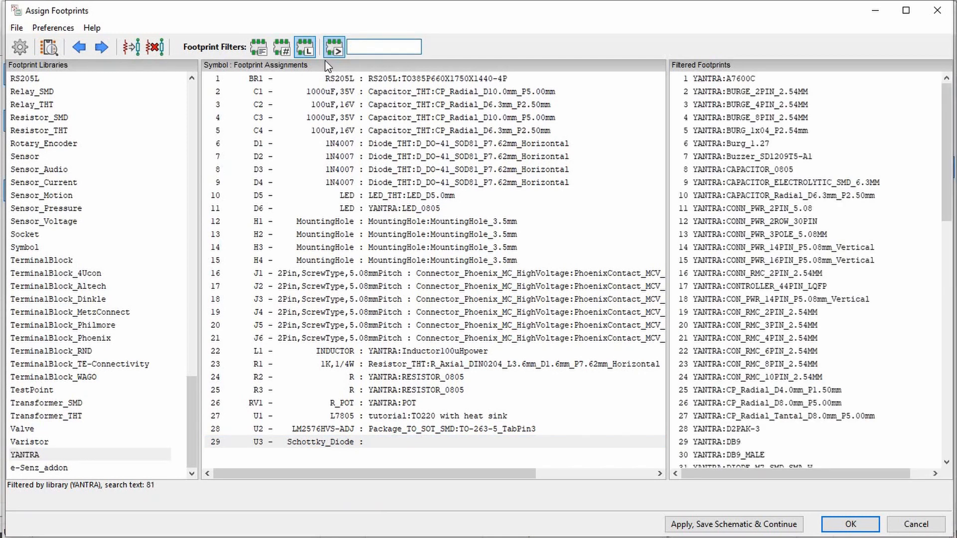
scroll(930, 247, down, 4)
scroll(931, 247, down, 3)
scroll(930, 249, down, 1)
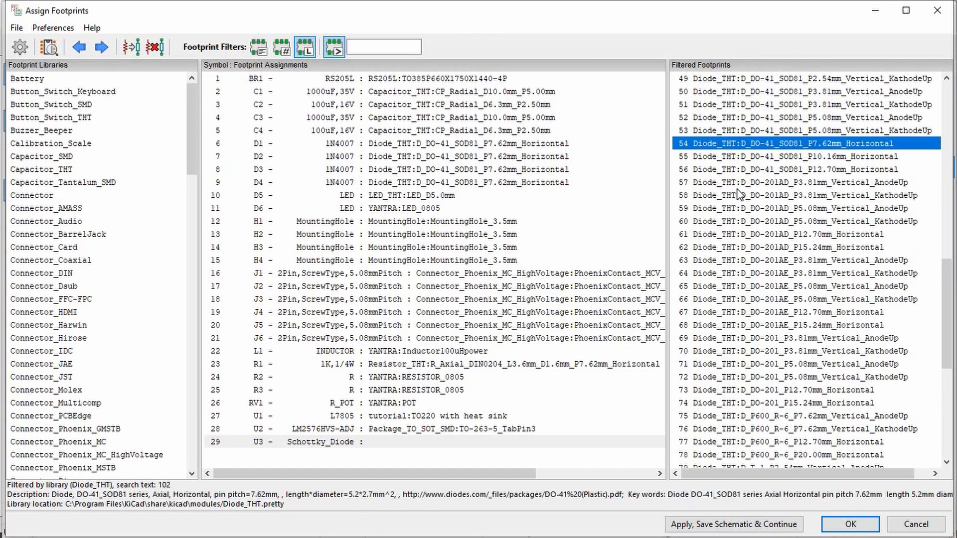
click(897, 523)
scroll(466, 259, up, 4)
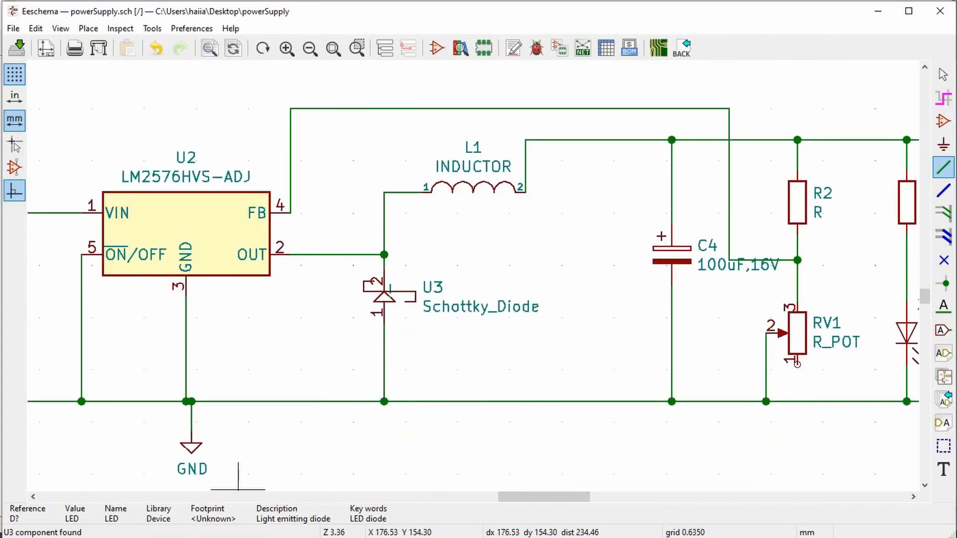
Step: Switch to the browser, search Component Search Engine for 1n5822 and download the Fairchild Semiconductor 1N5822 model
key(alt+Tab)
scroll(366, 113, up, 3)
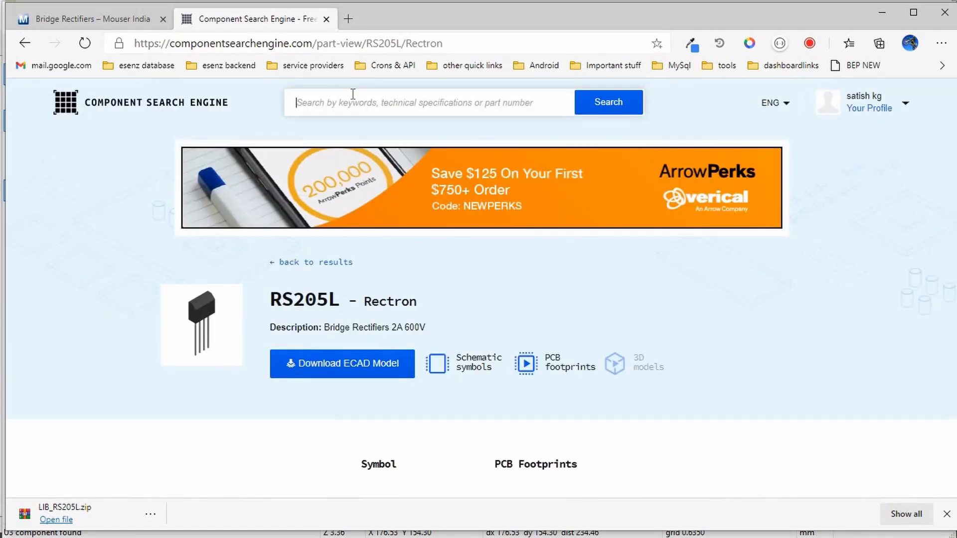
click(353, 94)
text(1)
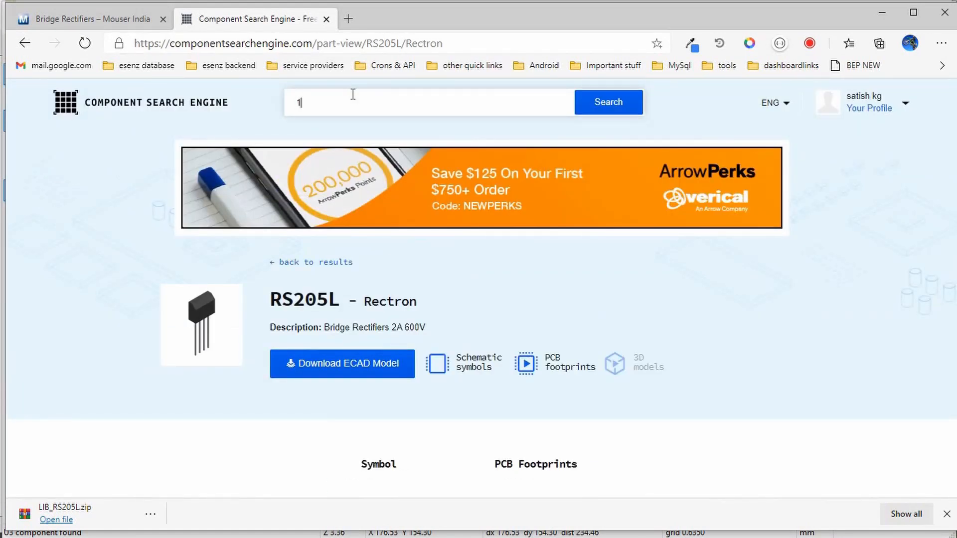
text(n5822)
click(611, 103)
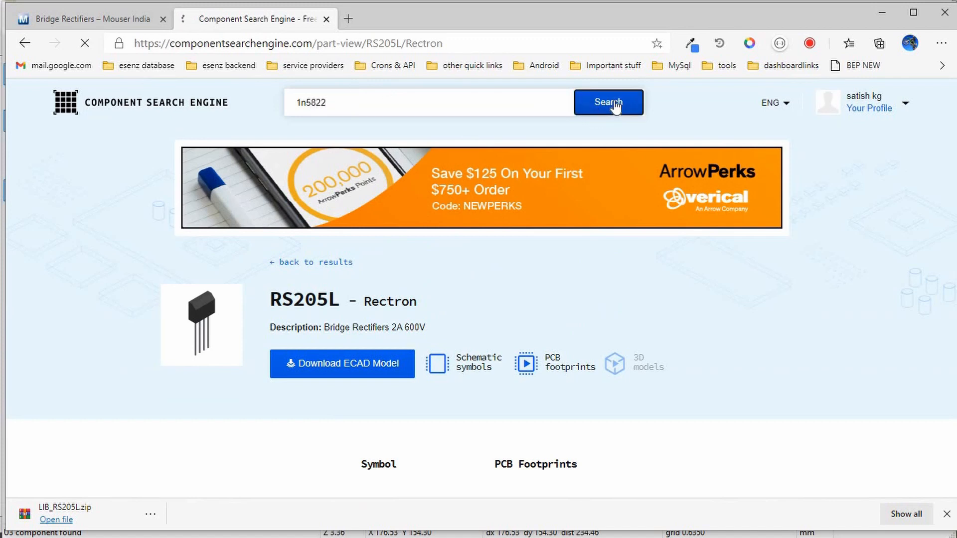
scroll(580, 226, down, 2)
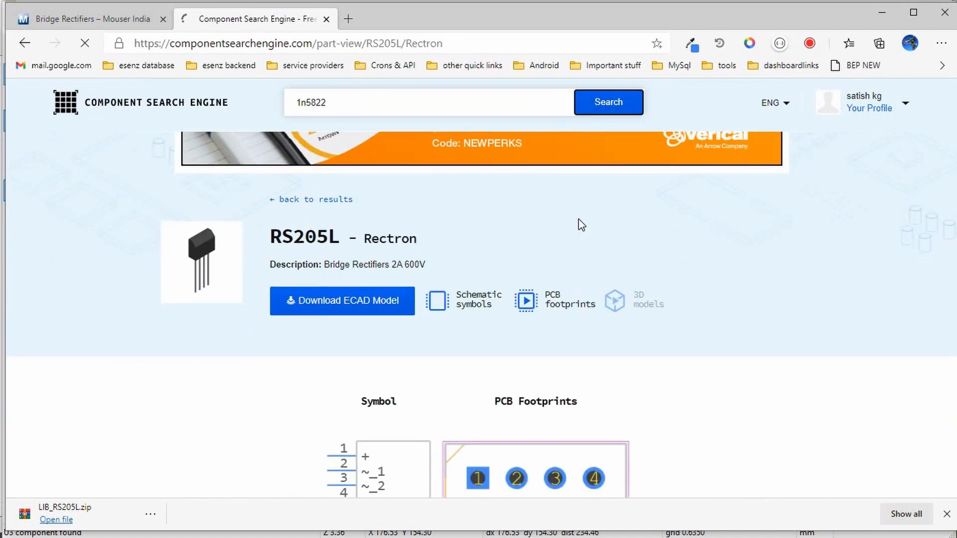
scroll(581, 226, down, 3)
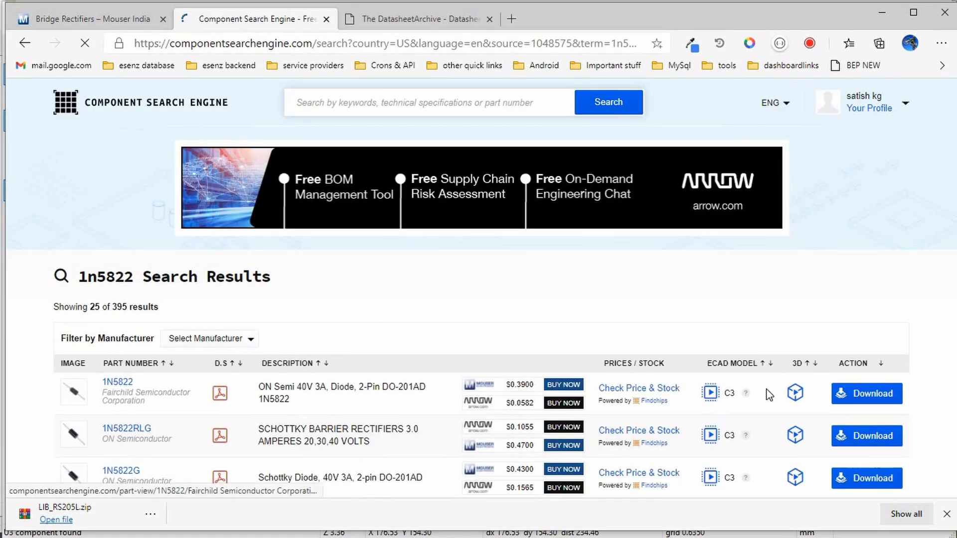
click(849, 399)
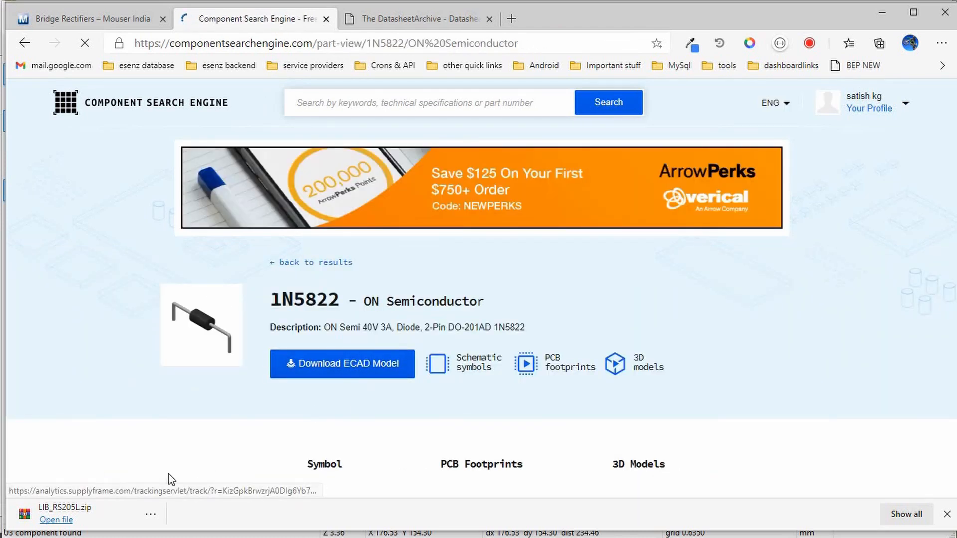
Step: Show the download in its folder and extract the LIB_1N5822 archive there, replacing all existing files
click(150, 515)
click(195, 405)
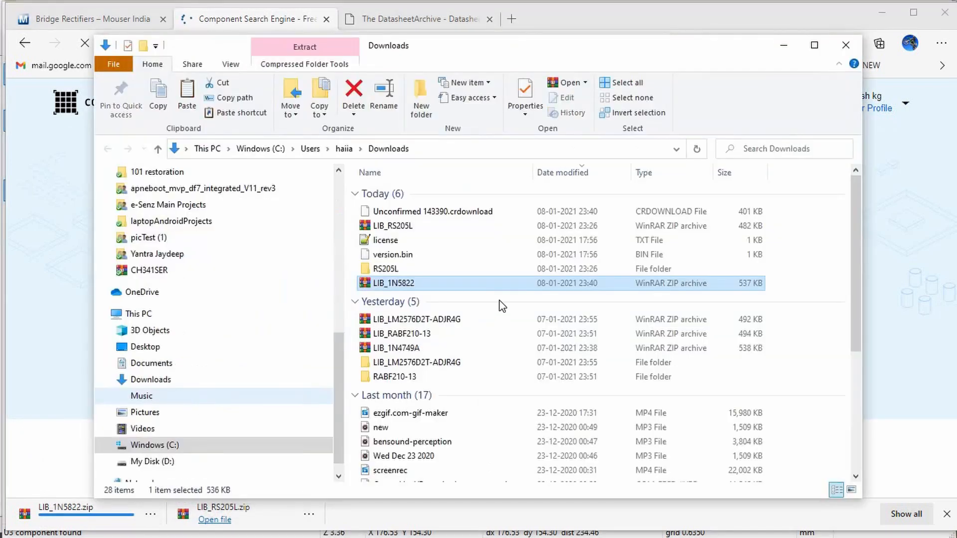
right_click(445, 288)
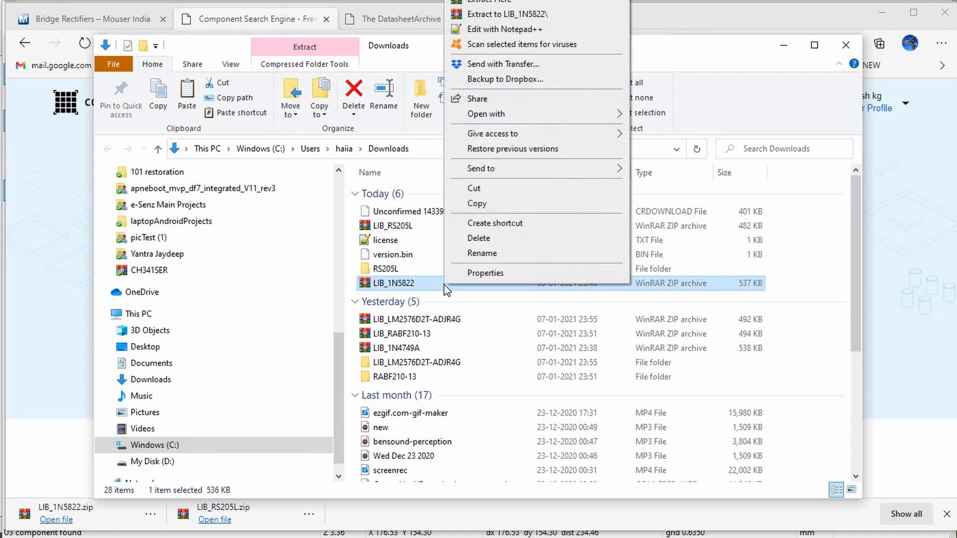
click(499, 3)
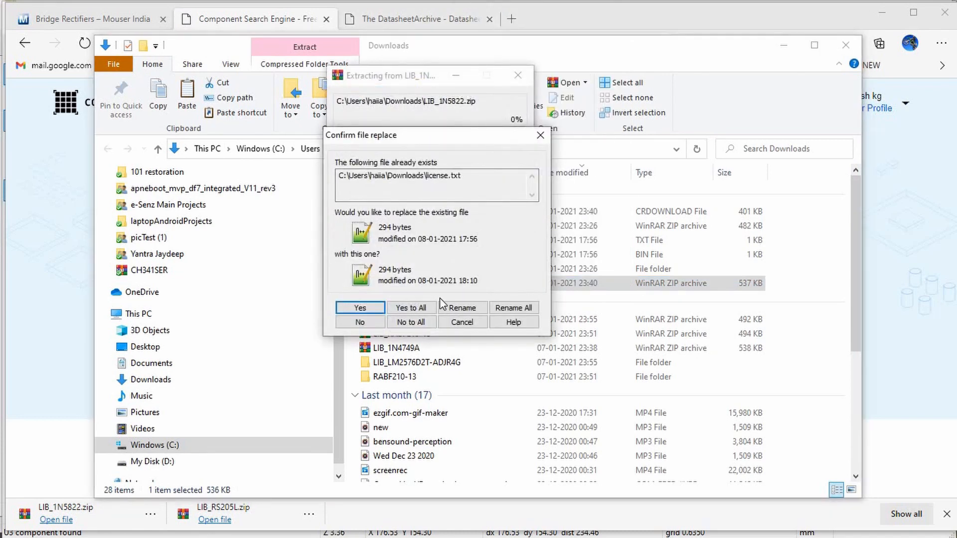
click(421, 305)
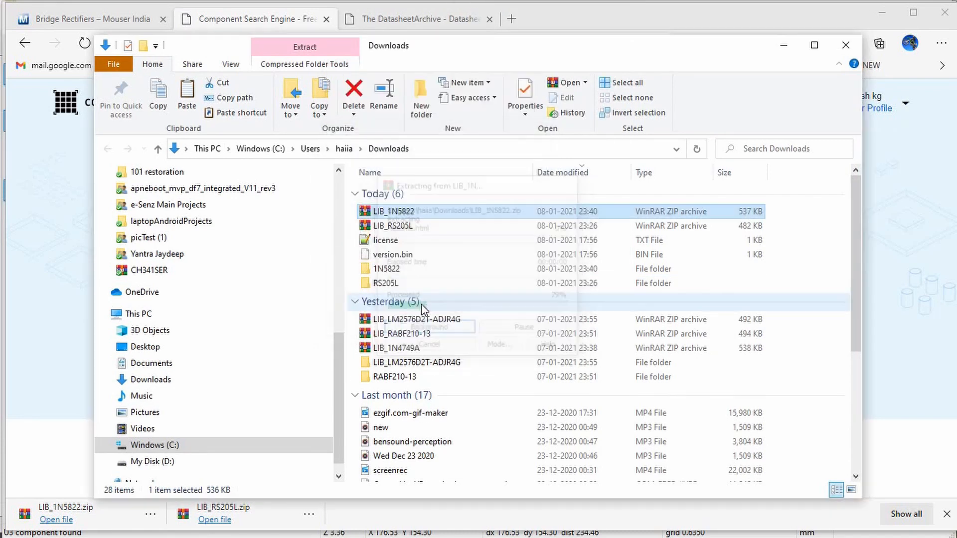
Step: Paste the extracted 1N5822 folder into the components folder of the powerSupply project
click(391, 274)
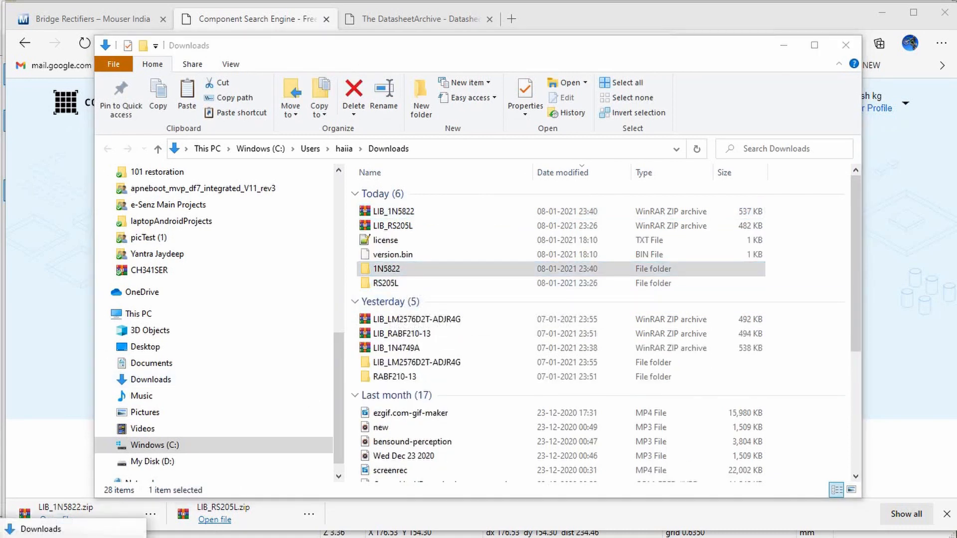
key(alt+Tab)
click(496, 346)
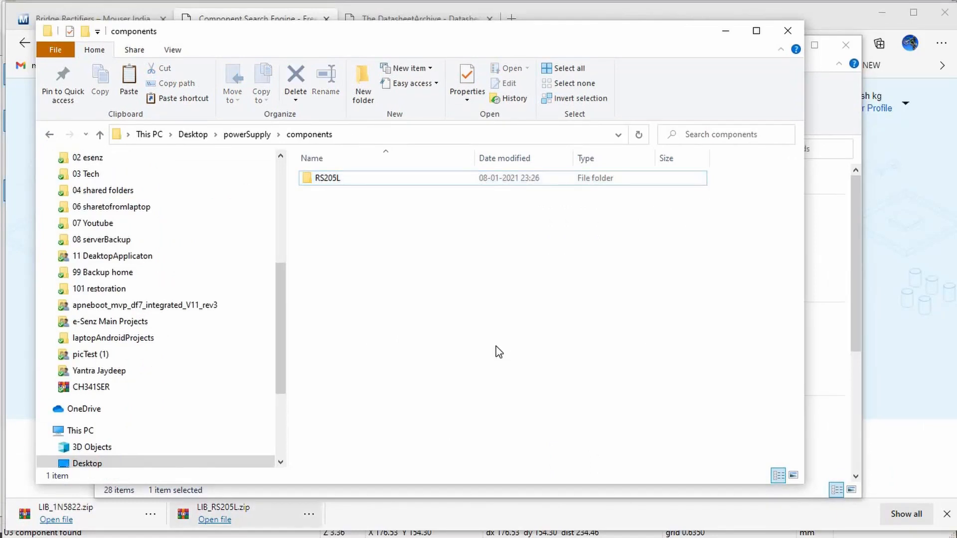
key(ctrl+v)
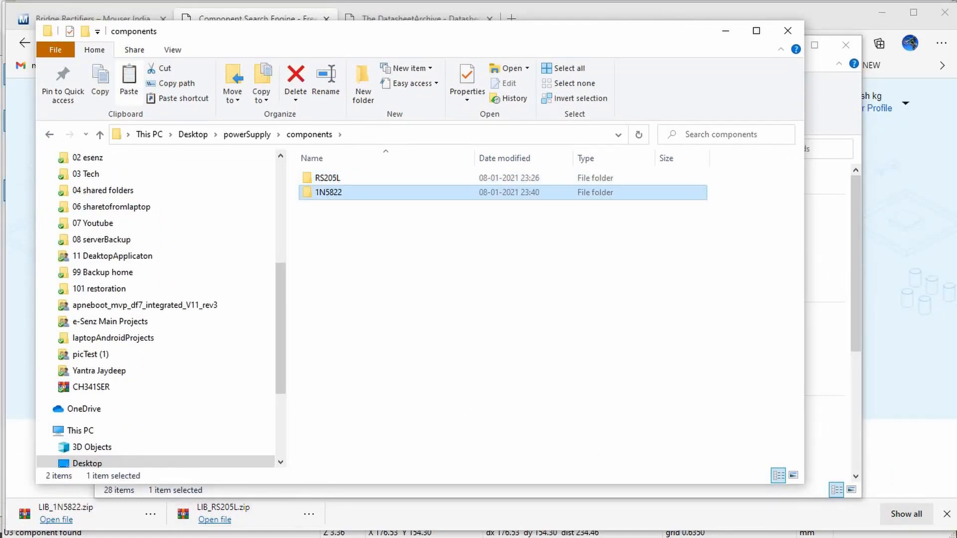
Step: Switch to the KiCad project manager and open the global footprint libraries table
key(alt+Tab)
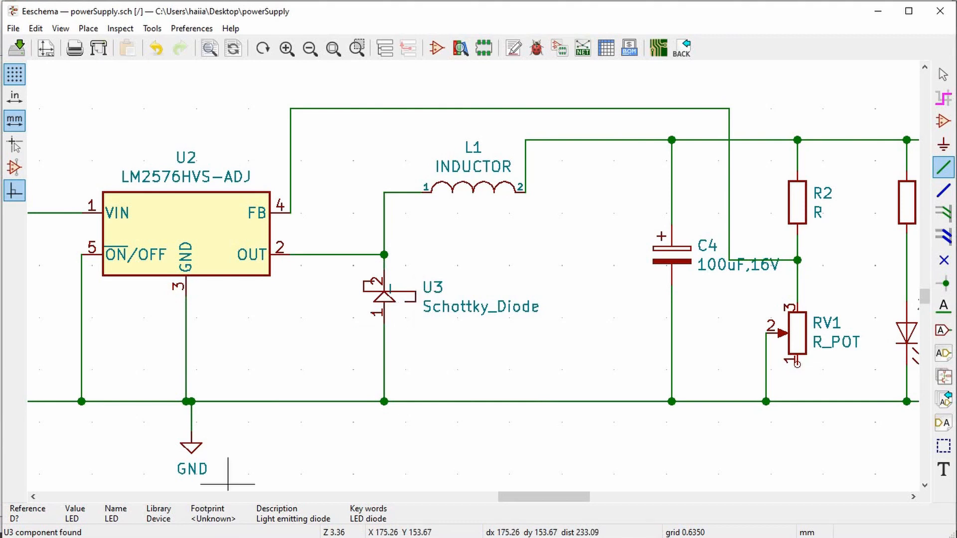
key(alt+Tab)
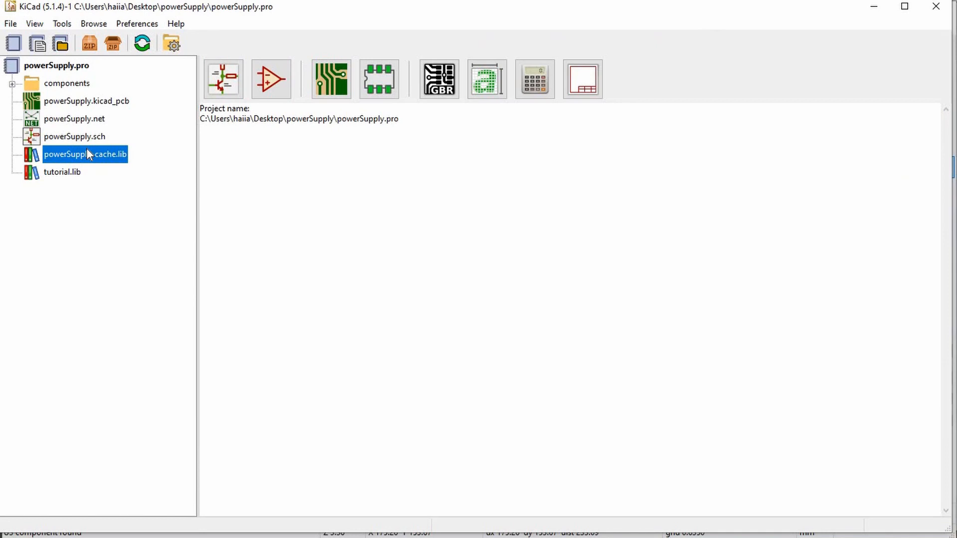
click(133, 27)
click(154, 85)
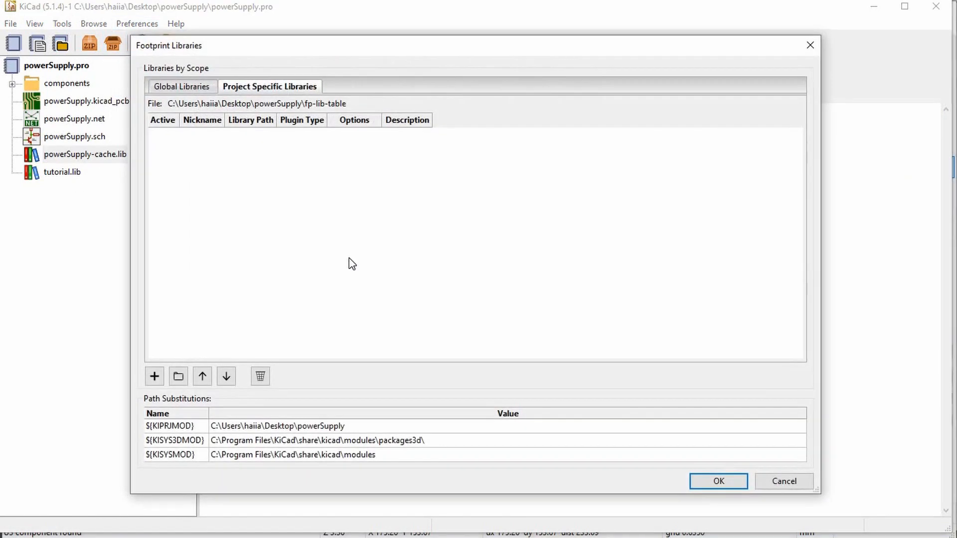
click(208, 90)
scroll(219, 279, down, 2)
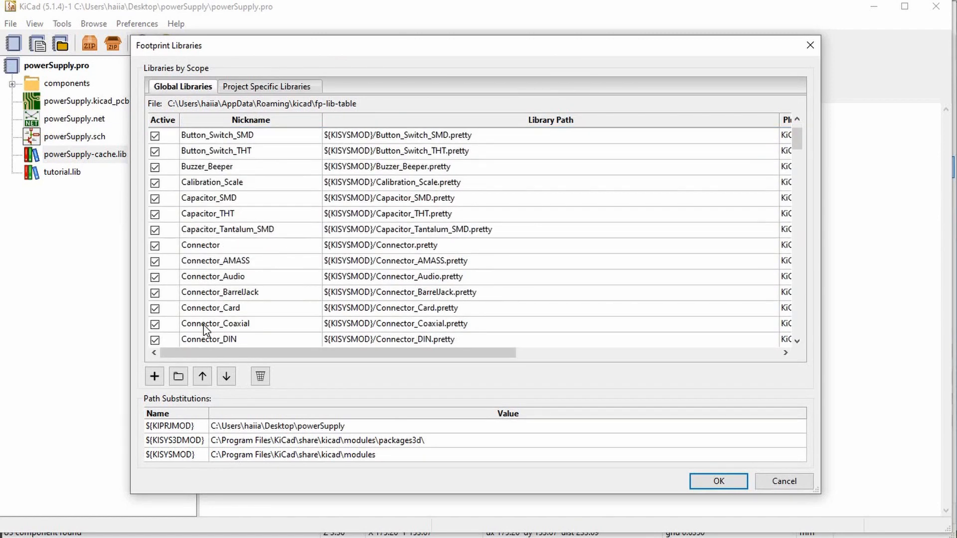
Step: Add 1N5822.mod from the project's components\1N5822\KiCad folder as a global footprint library and save the library table
click(179, 377)
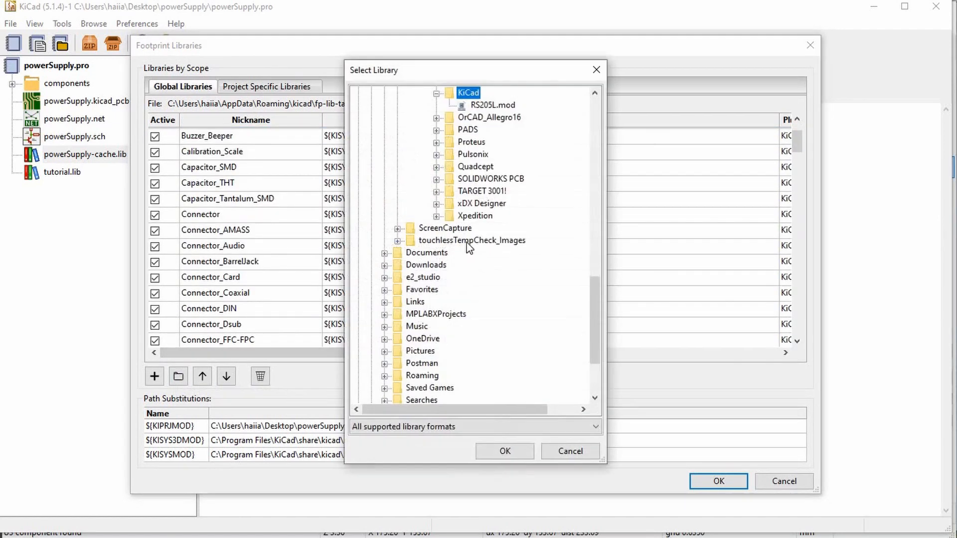
scroll(449, 145, up, 2)
click(437, 167)
click(437, 169)
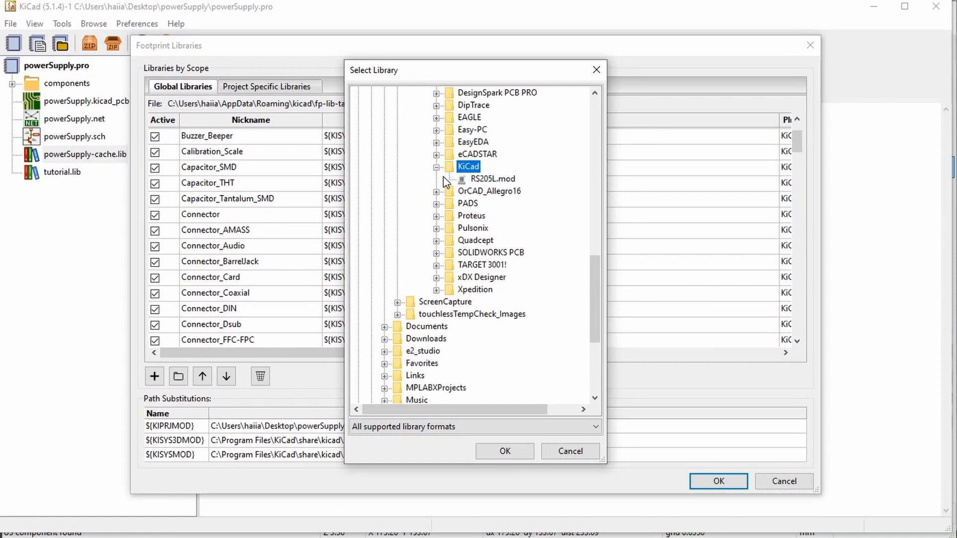
click(437, 168)
scroll(439, 180, up, 6)
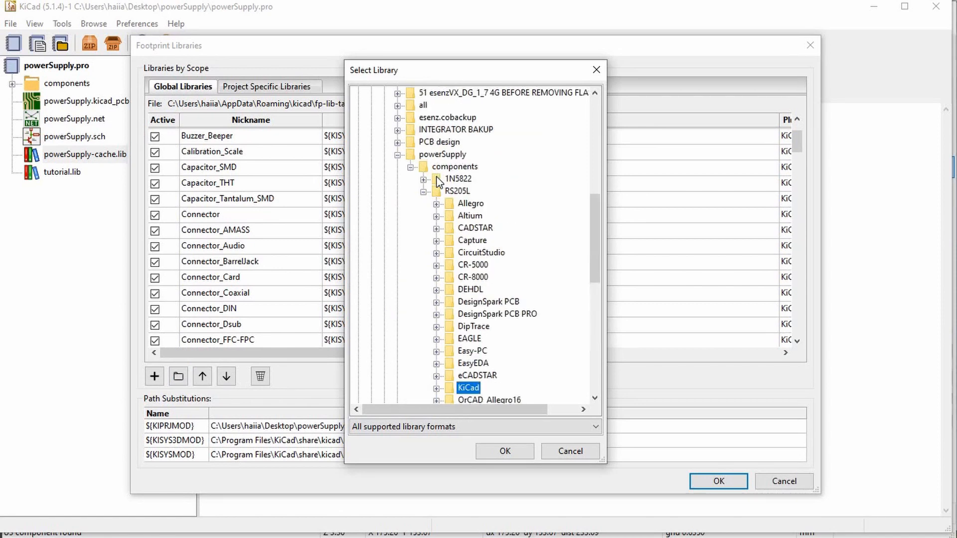
click(423, 192)
click(424, 179)
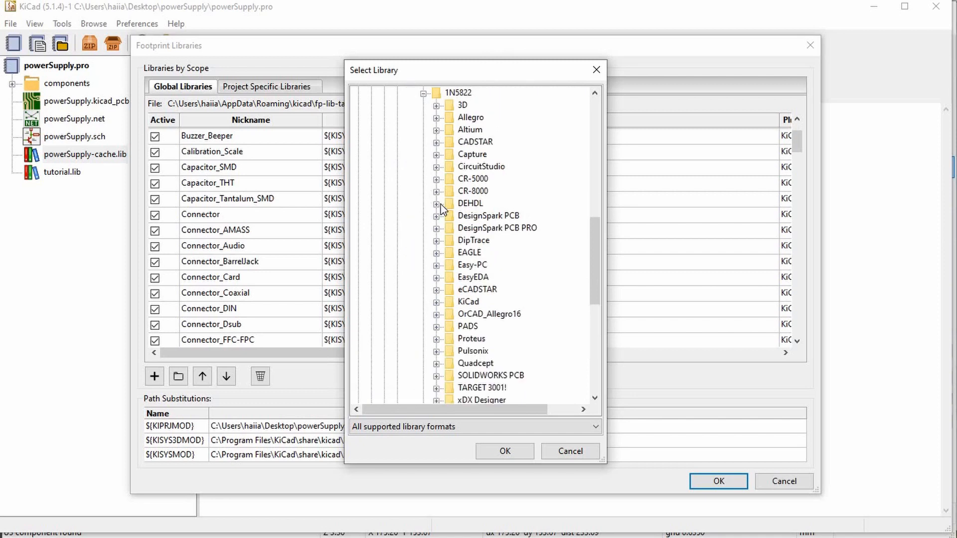
click(437, 302)
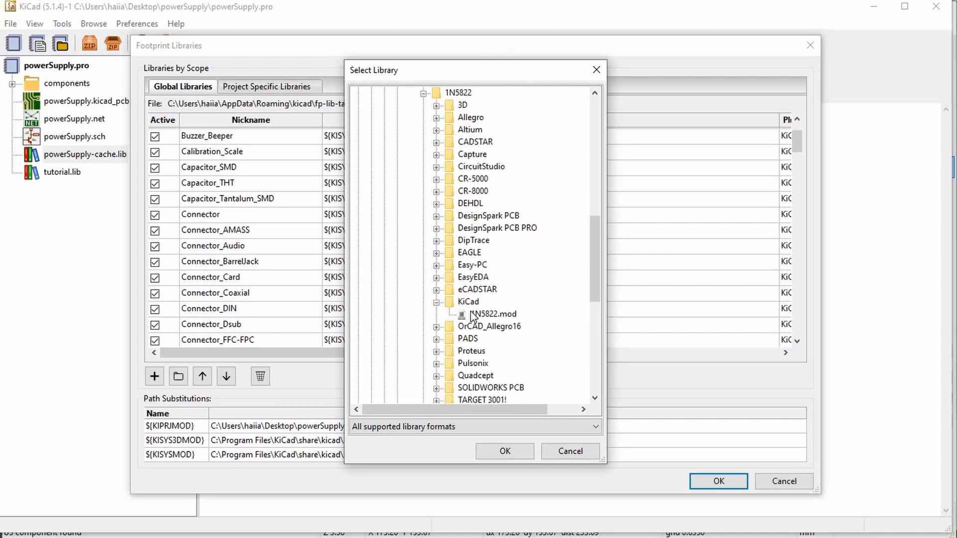
click(474, 315)
click(513, 452)
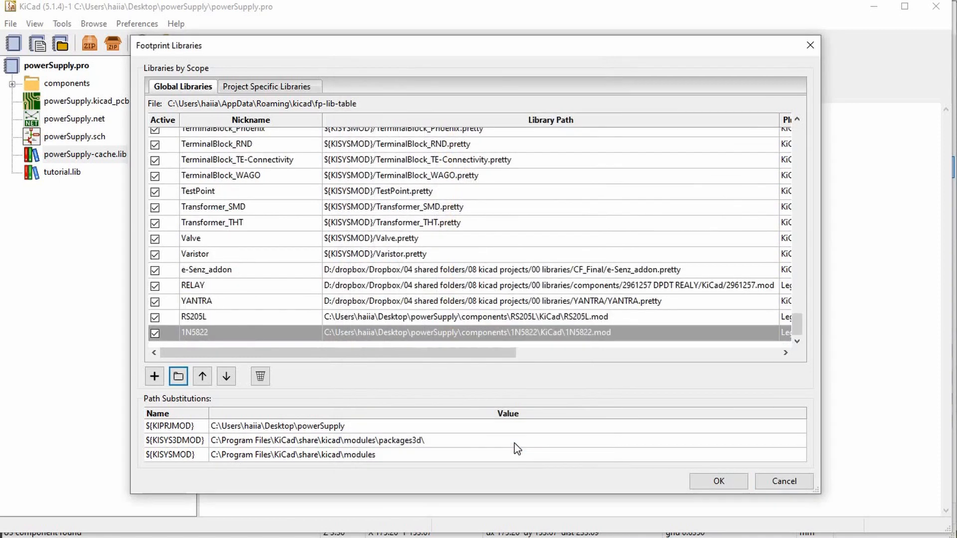
click(717, 482)
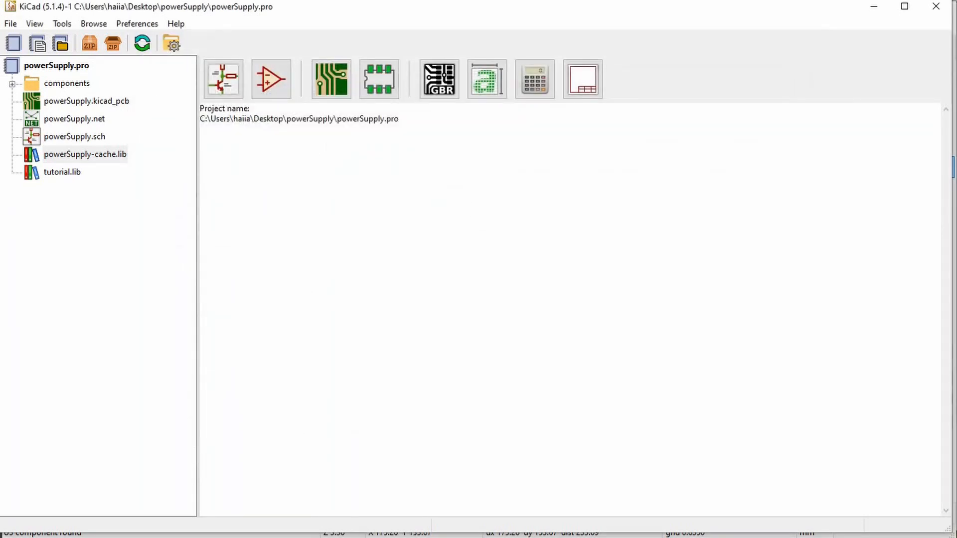
Step: Return to the schematic editor, open the footprint assignment and agree to convert the legacy footprint entries
mouse_move(122, 537)
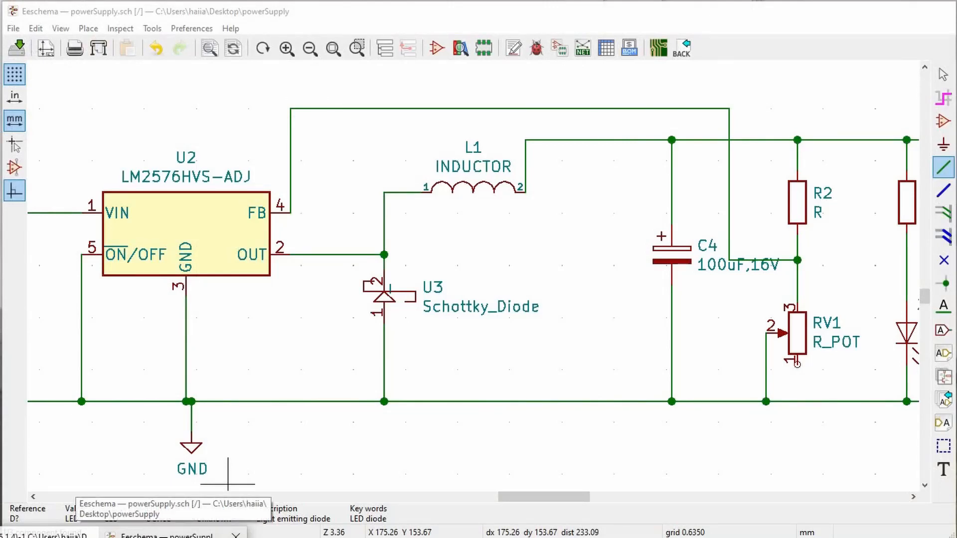
click(122, 535)
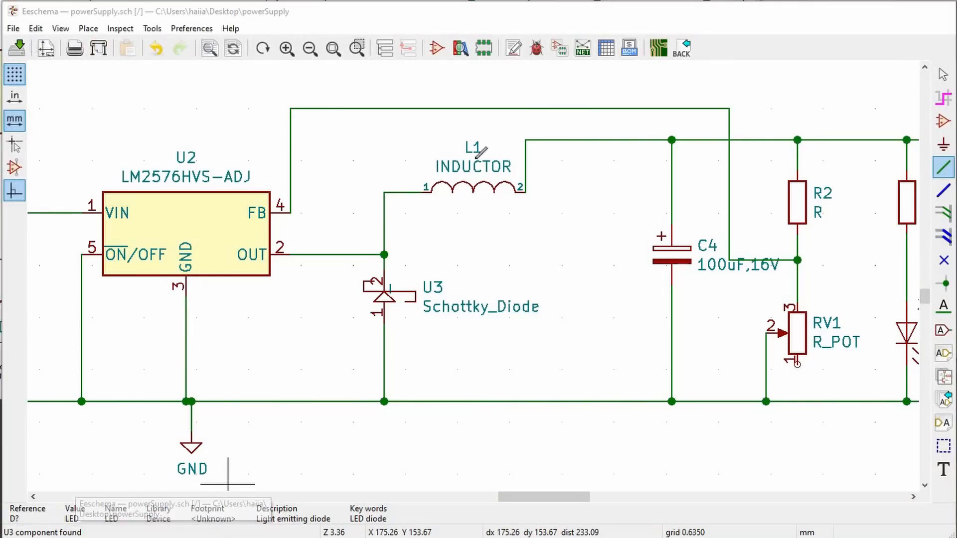
click(566, 54)
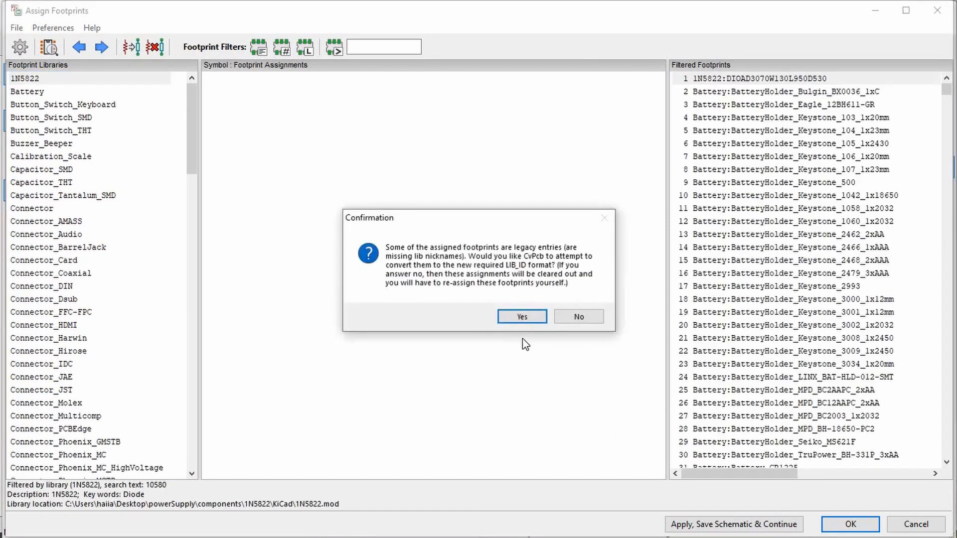
click(524, 316)
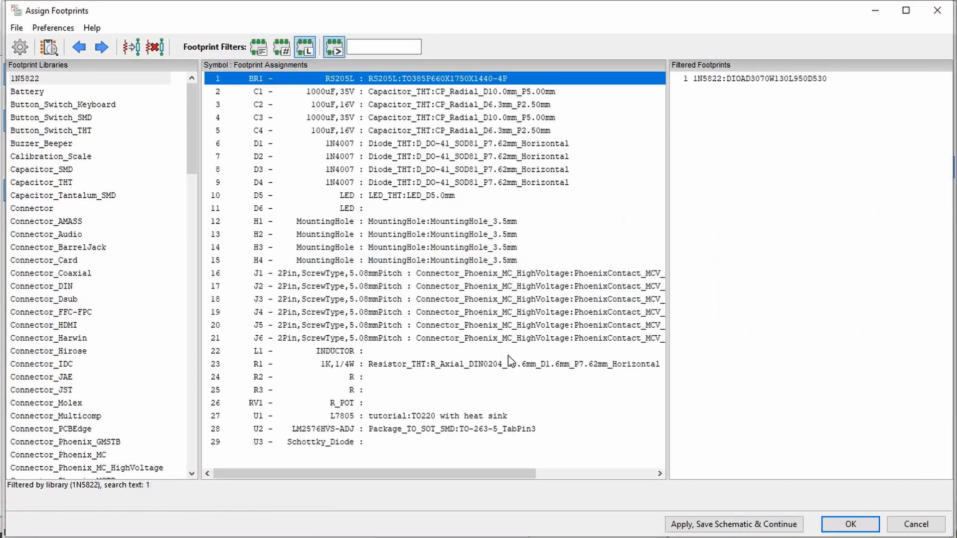
Step: Assign YANTRA footprints: LED_0805 to D6, Inductor100uHpower to L1, RESISTOR_0805 to R2 and R3, and POT to RV1
click(382, 210)
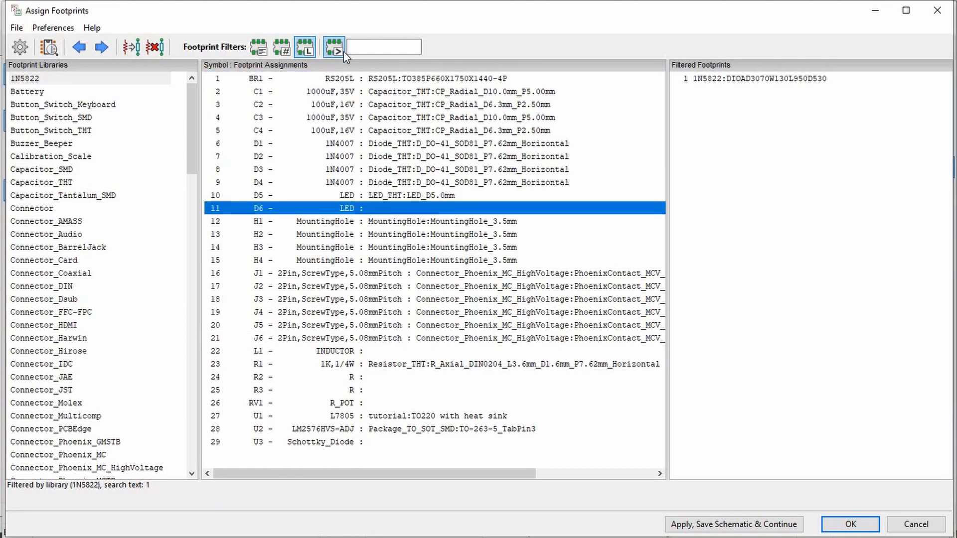
scroll(65, 404, down, 20)
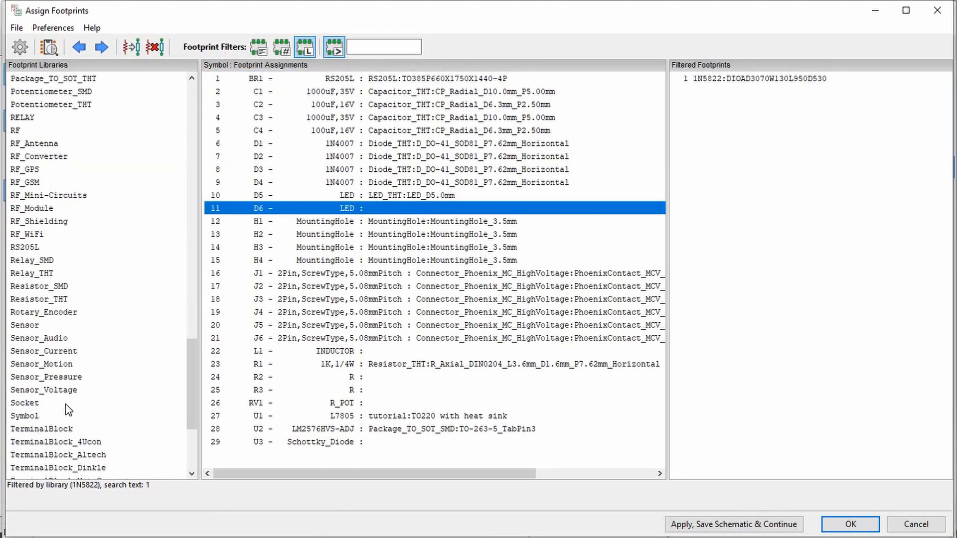
click(55, 288)
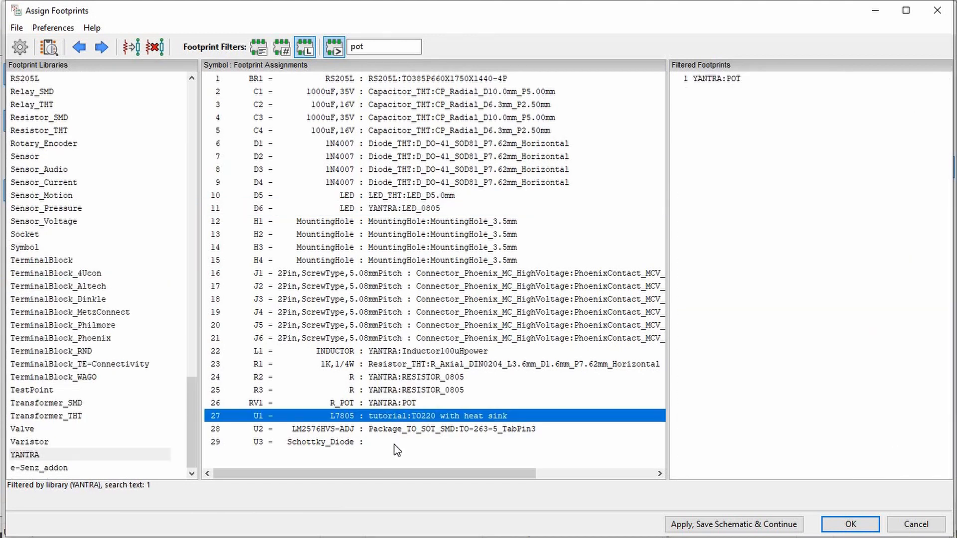
Step: Assign the DIOAD3070W130L950D530 footprint from the 1N5822 library to the Schottky diode U3, clearing the pot search filter
click(397, 442)
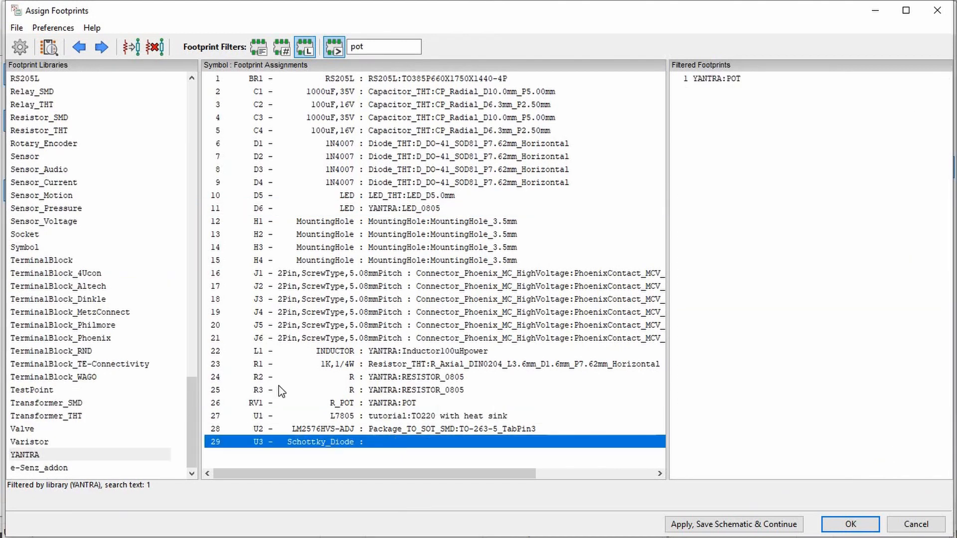
scroll(168, 370, up, 20)
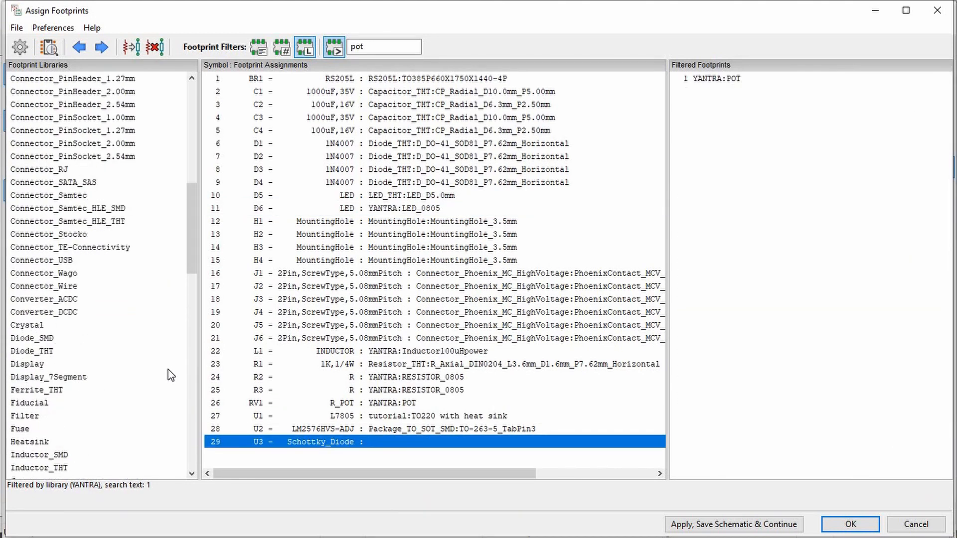
scroll(168, 370, up, 4)
scroll(168, 370, down, 20)
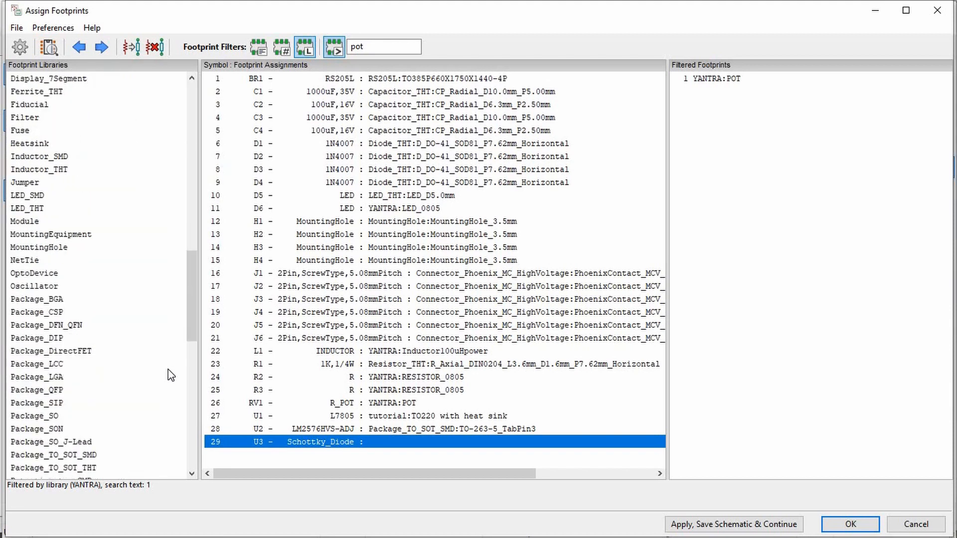
scroll(190, 317, down, 3)
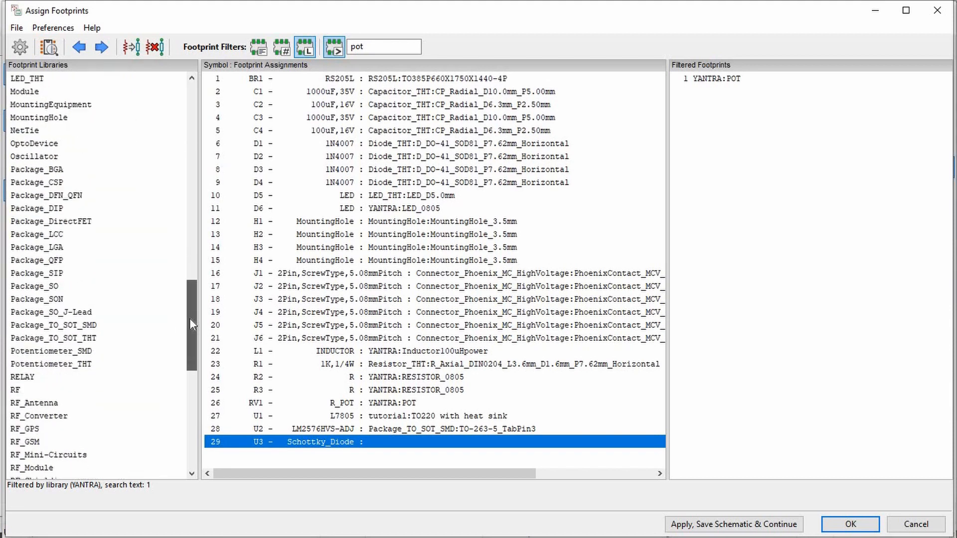
drag(191, 344, 191, 357)
click(55, 78)
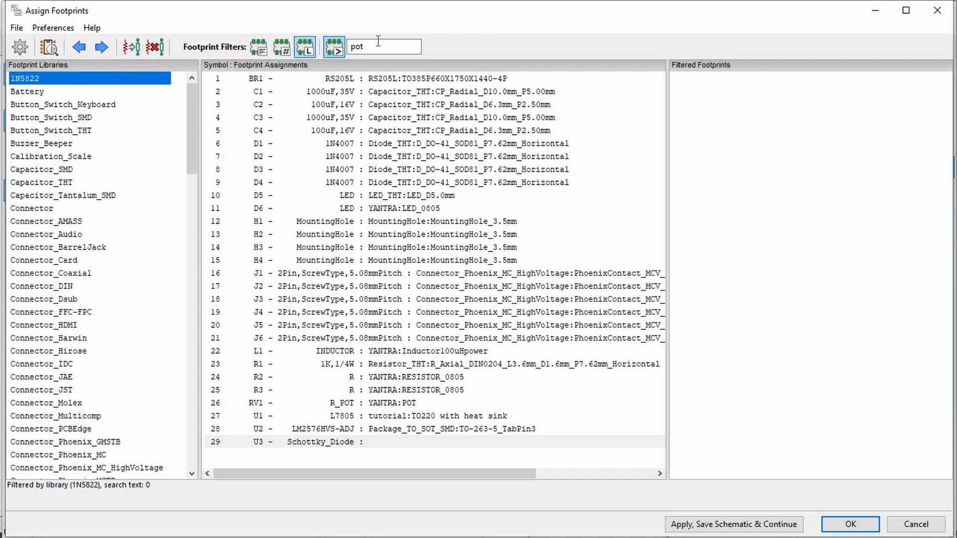
drag(379, 46, 316, 43)
key(BackSpace)
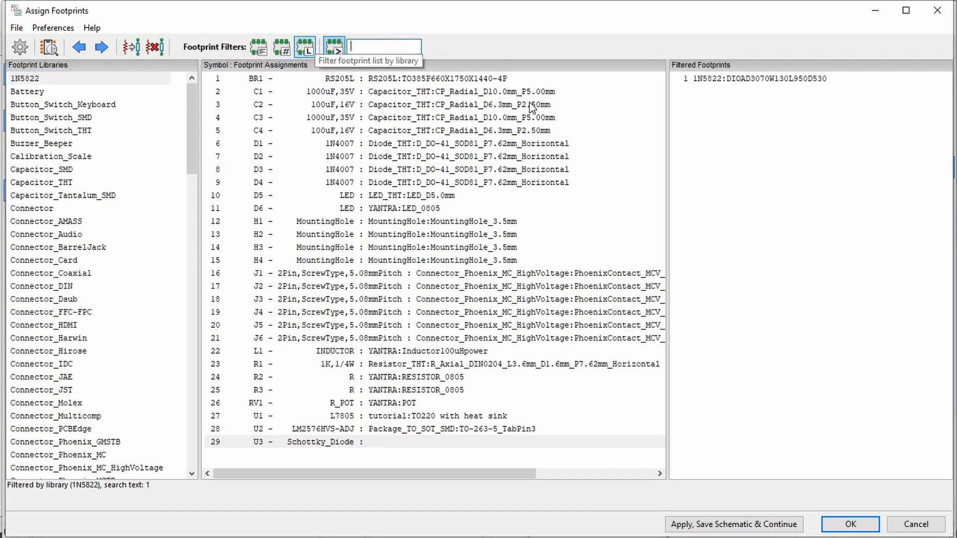
double_click(744, 77)
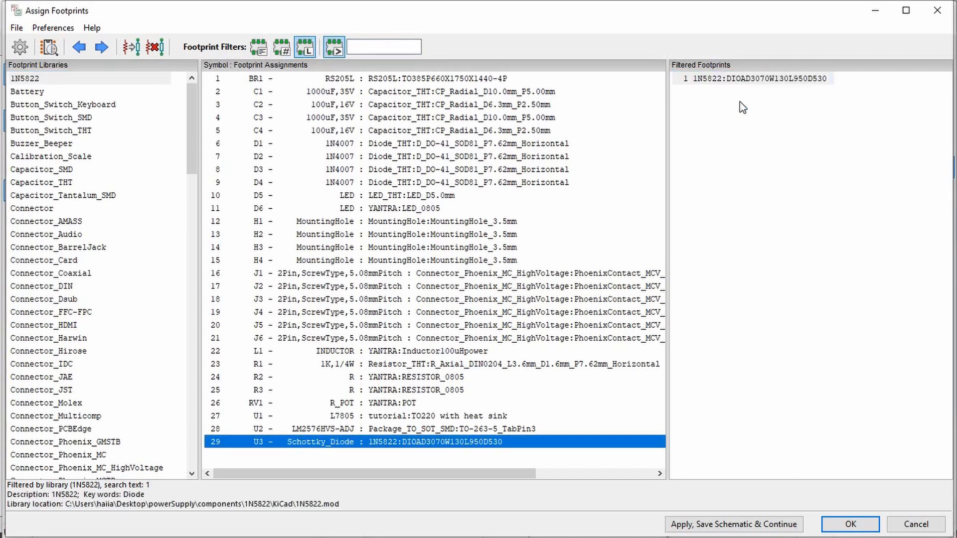
Step: Accept the footprint assignments and save the schematic
click(833, 523)
scroll(676, 292, down, 5)
key(ctrl+s)
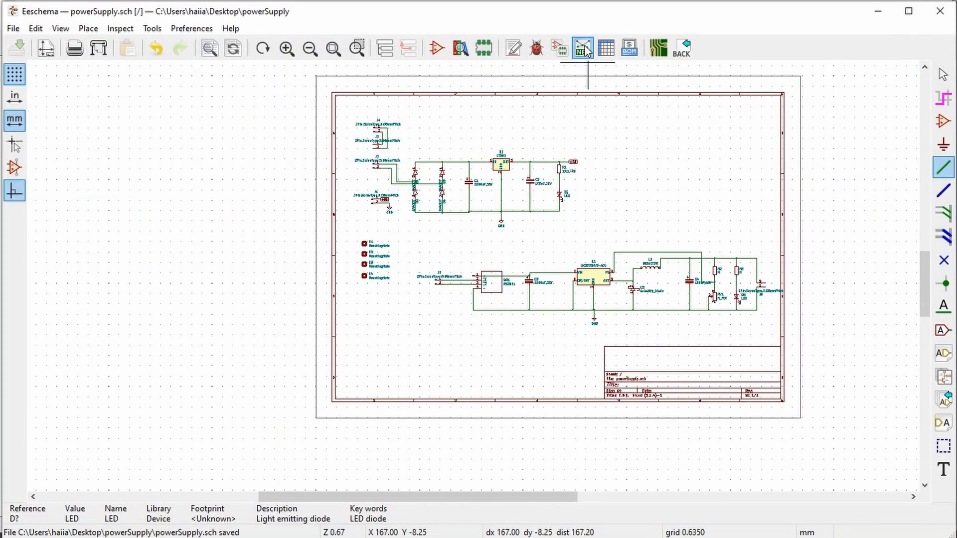
Step: Generate the netlist and save it over the existing powerSupply.net file
click(584, 50)
click(576, 231)
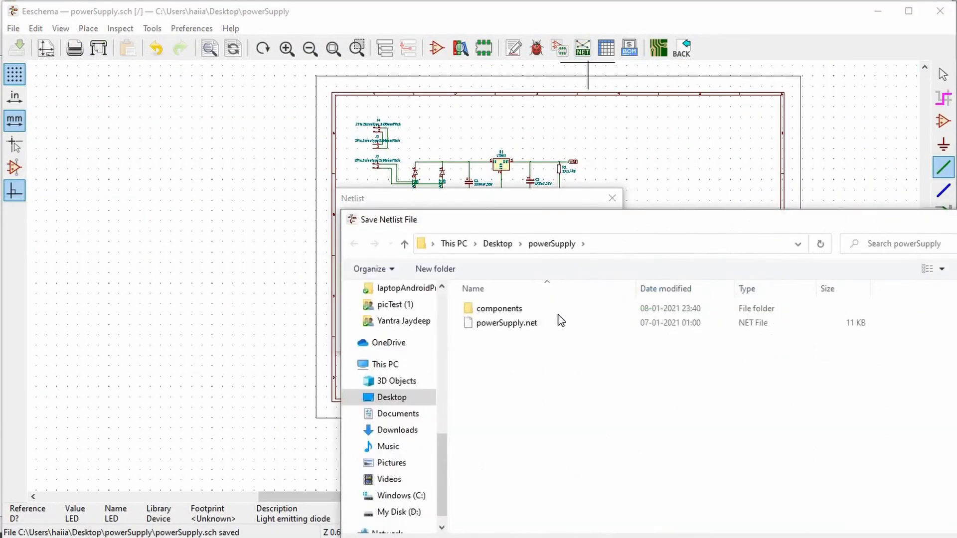
double_click(549, 323)
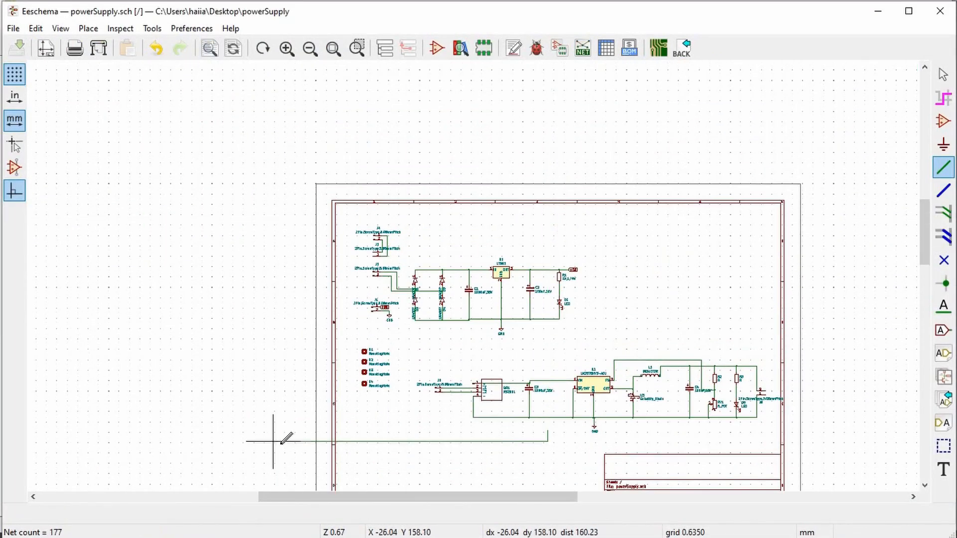
Step: Switch to the KiCad project manager and open the powerSupply board in the PCB layout editor
mouse_move(214, 536)
click(100, 533)
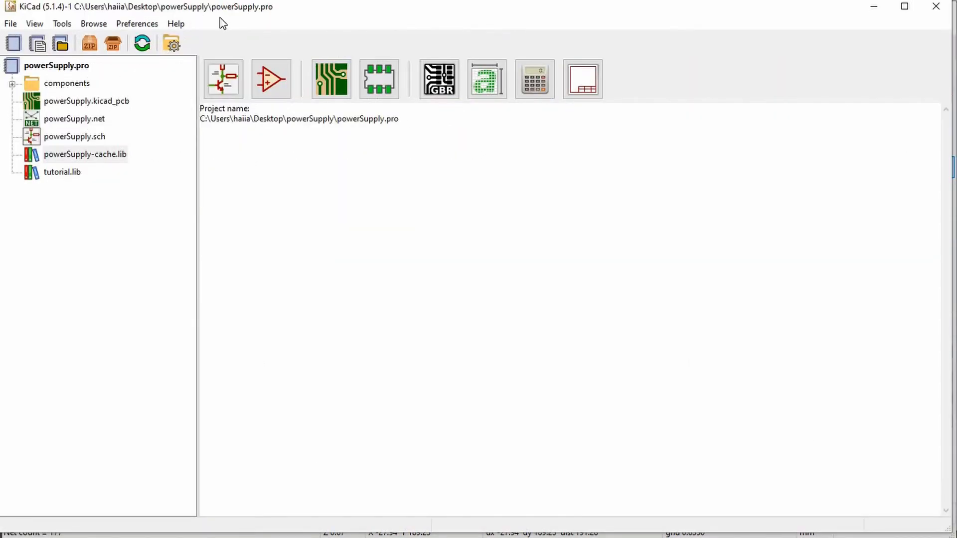
click(332, 71)
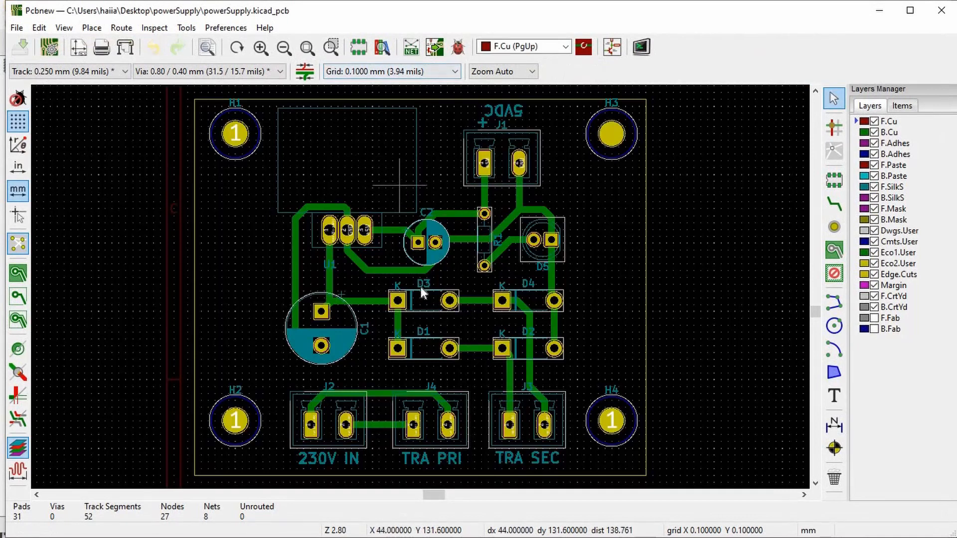
Step: Update the PCB from the schematic and place the group of new footprints to the right of the existing board
scroll(420, 286, down, 4)
scroll(572, 361, up, 3)
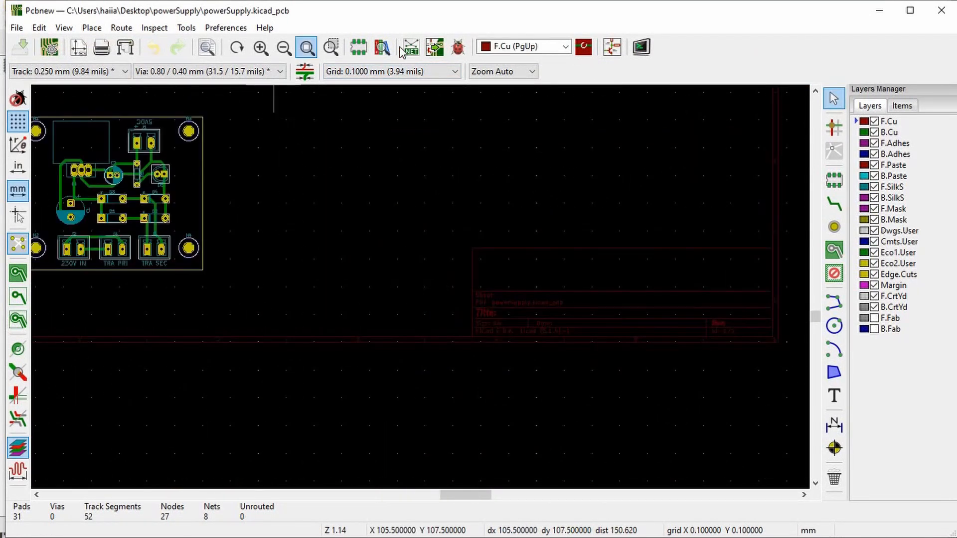
click(434, 48)
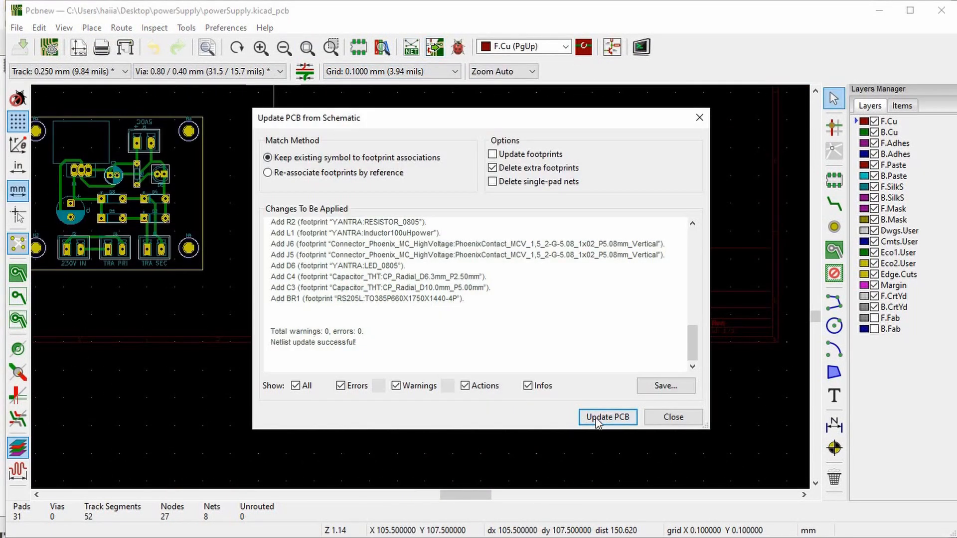
click(586, 415)
click(651, 417)
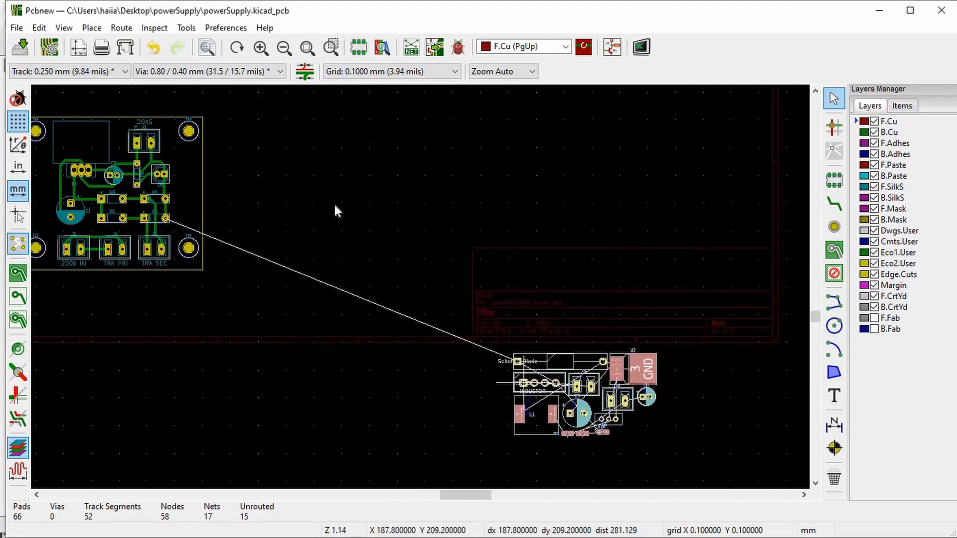
click(382, 189)
scroll(421, 287, up, 2)
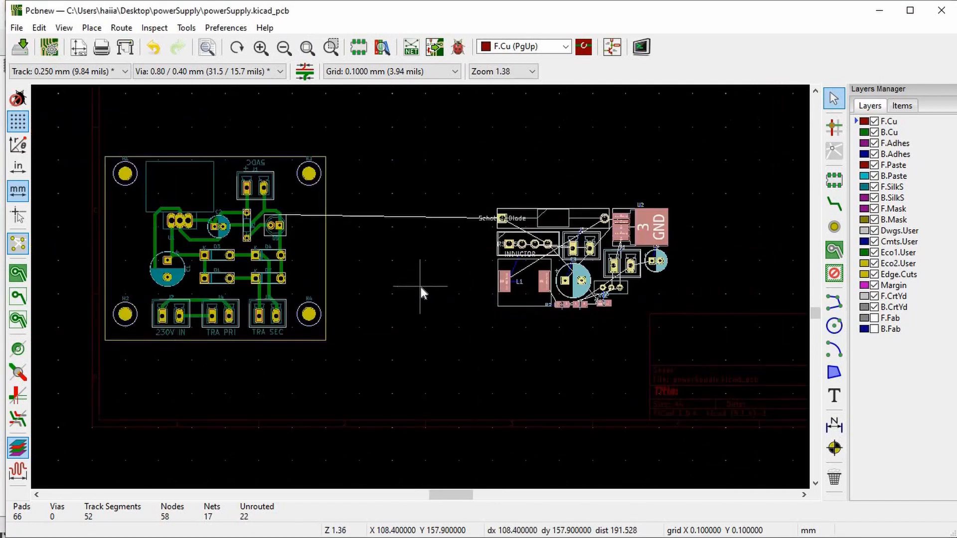
Step: Move screw terminal J5 out of the new footprint cluster to the right of the existing board, near H4
scroll(419, 284, up, 2)
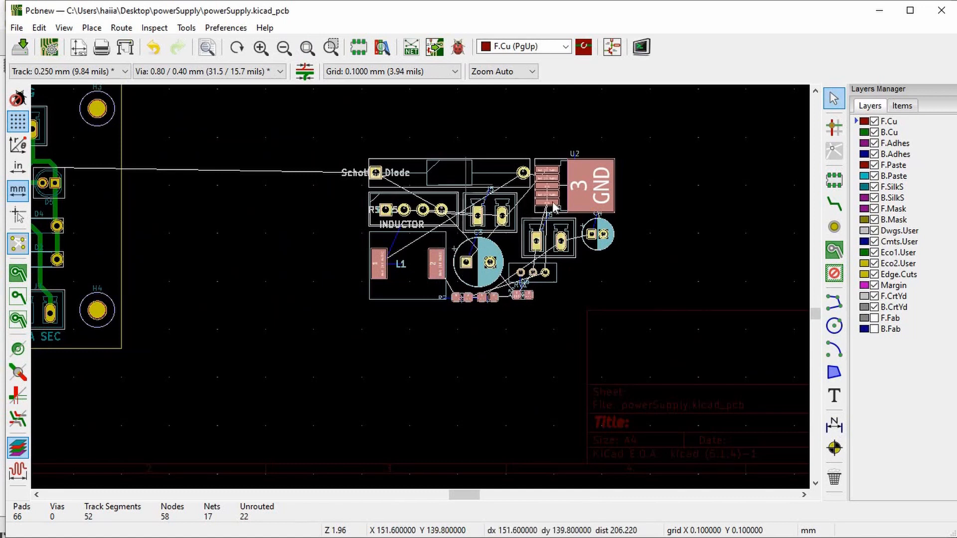
click(577, 197)
click(519, 199)
click(576, 179)
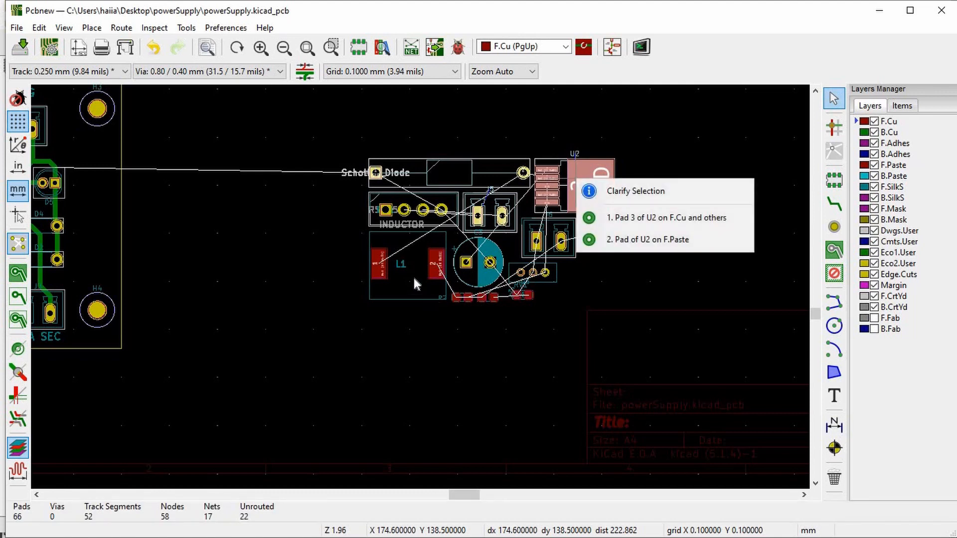
click(505, 211)
drag(505, 211, 245, 330)
Step: Rotate bridge rectifier BR1 to 90 degrees and place it vertically between the existing board and terminal J5
click(411, 217)
key(m)
scroll(197, 279, up, 1)
key(r)
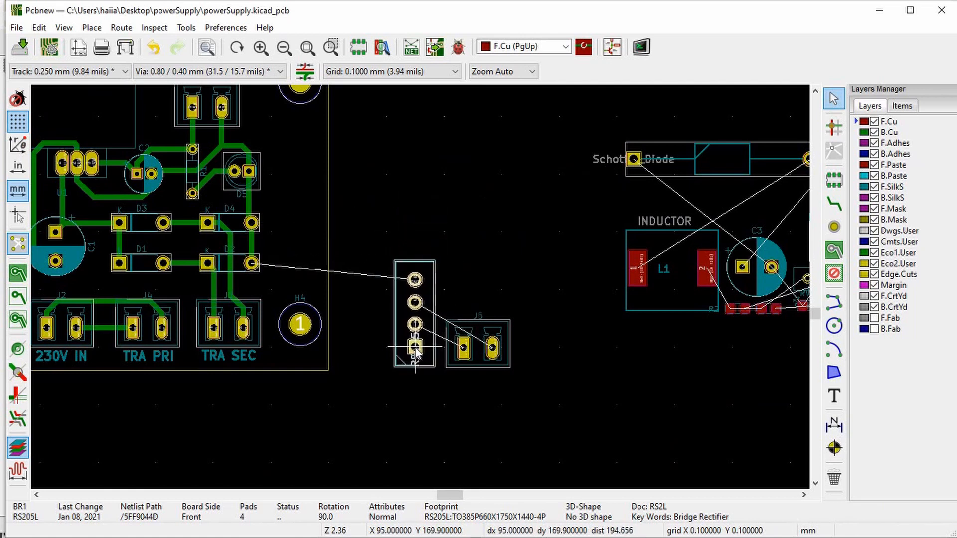
click(415, 347)
Step: Move the Schottky diode footprint U3 to above the bridge rectifier and terminal J5
scroll(421, 286, down, 2)
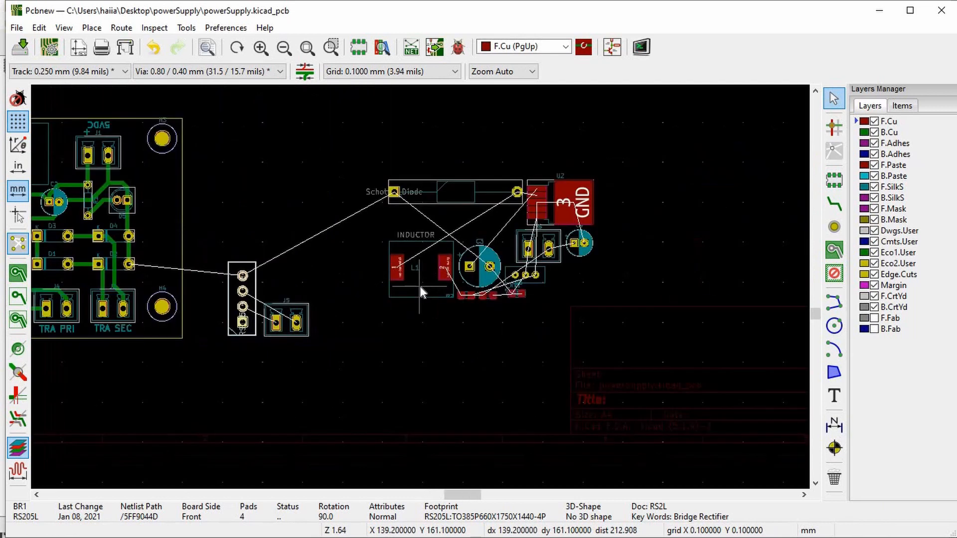
scroll(440, 239, up, 1)
click(468, 236)
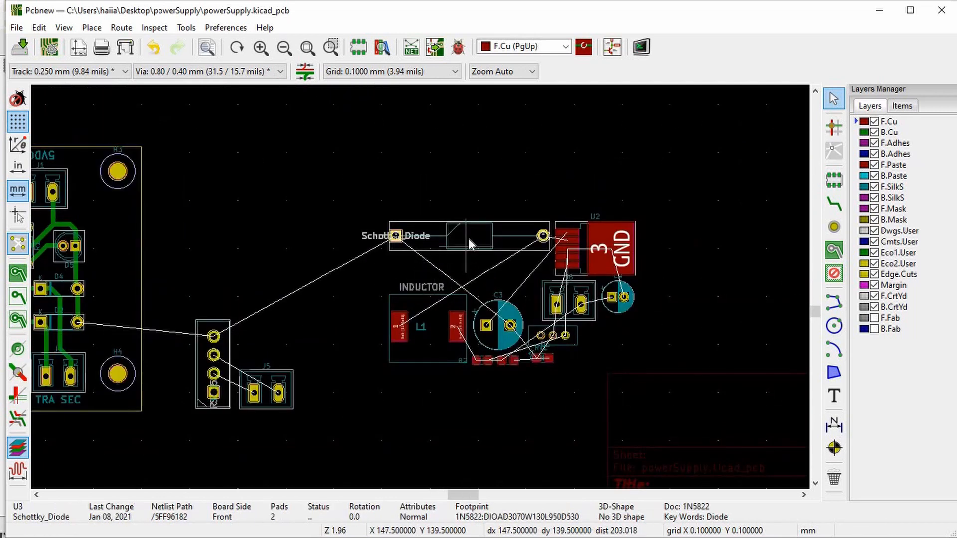
drag(275, 208, 227, 220)
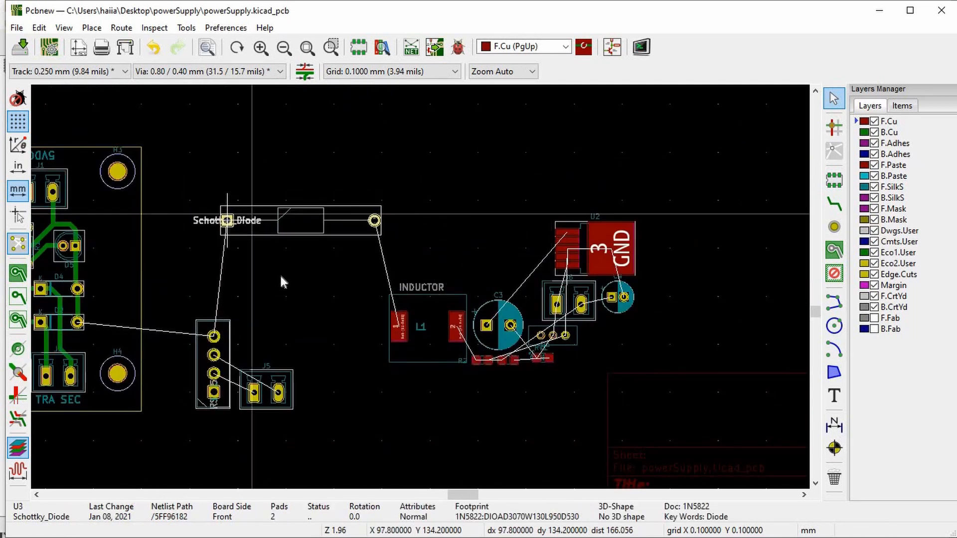
Step: Move the L1 reference text out of the inductor footprint to just below the Schottky diode
drag(422, 327, 290, 277)
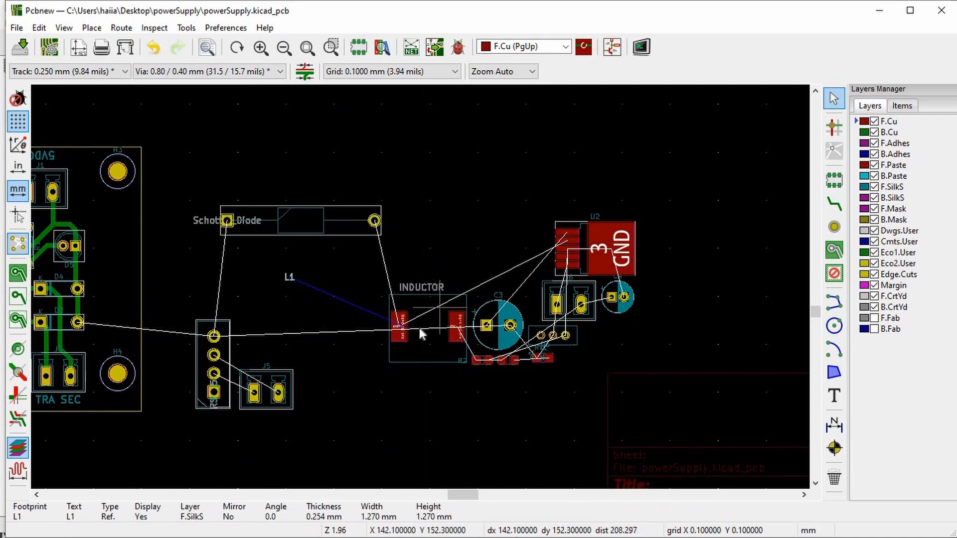
Step: Undo the accidental move of the L1 label and move capacitor C3 next to the bridge rectifier, above connector J5
key(ctrl+z)
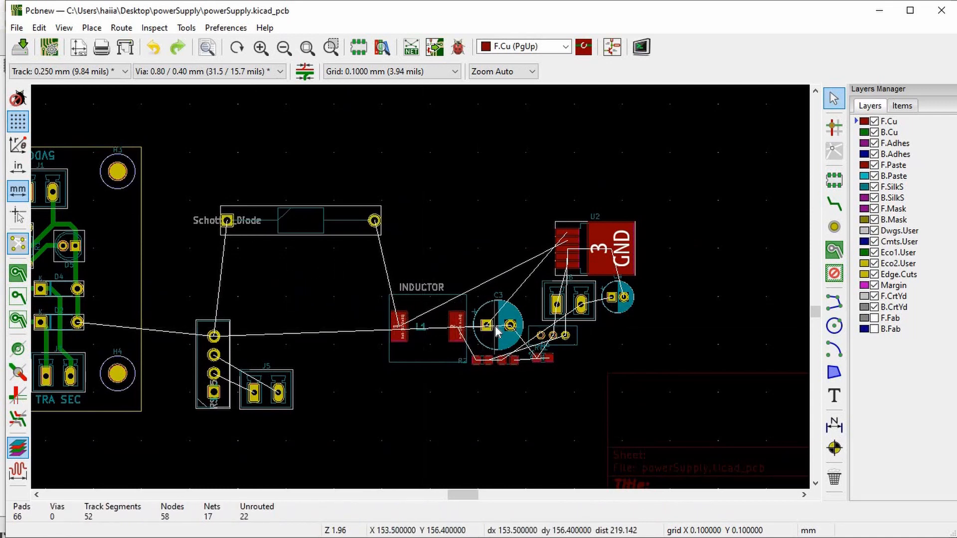
click(487, 325)
drag(486, 325, 268, 330)
Step: Check capacitor C3 in the schematic, then shift its footprint closer to the bridge rectifier in the PCB layout
key(alt+Tab)
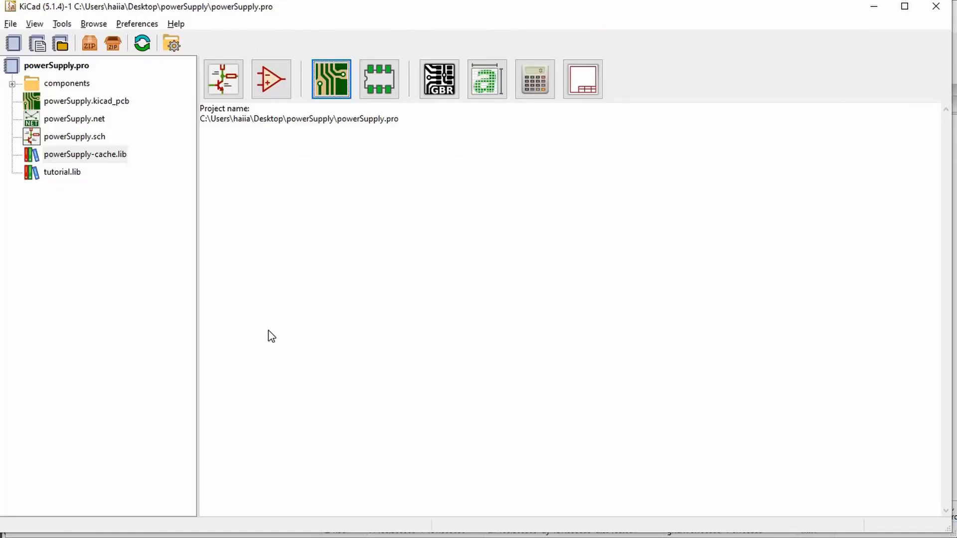
key(alt+Tab)
key(Tab)
scroll(427, 342, up, 4)
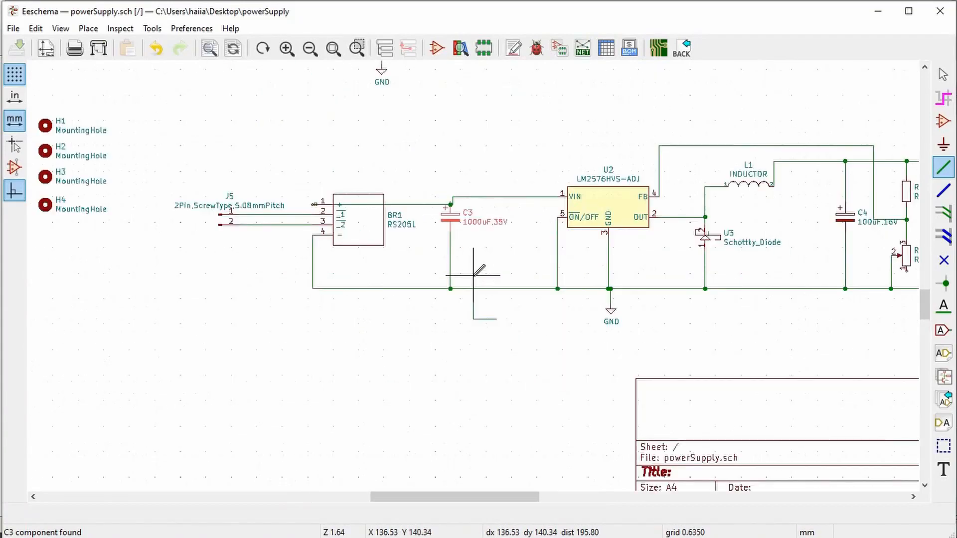
key(alt+Tab)
scroll(420, 286, up, 1)
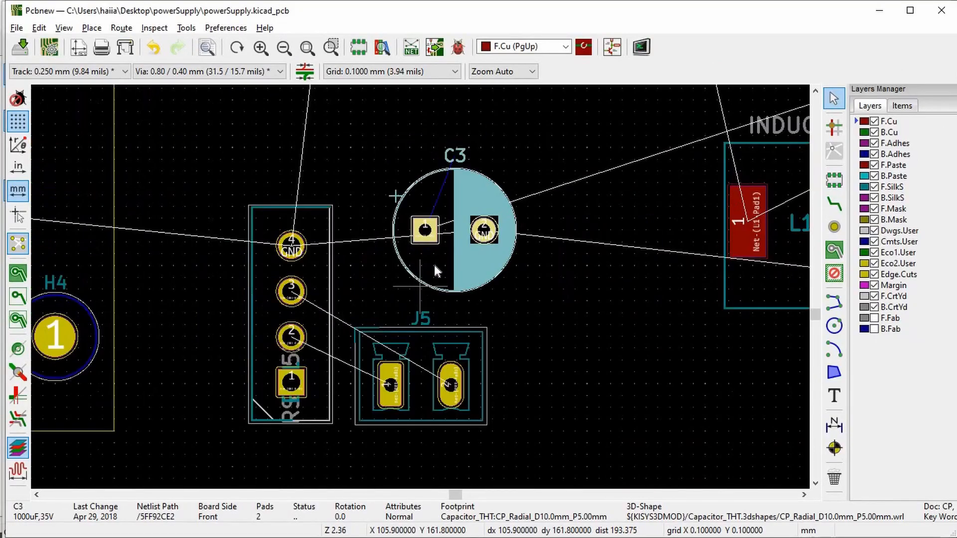
drag(444, 255, 389, 251)
scroll(390, 256, down, 3)
click(421, 292)
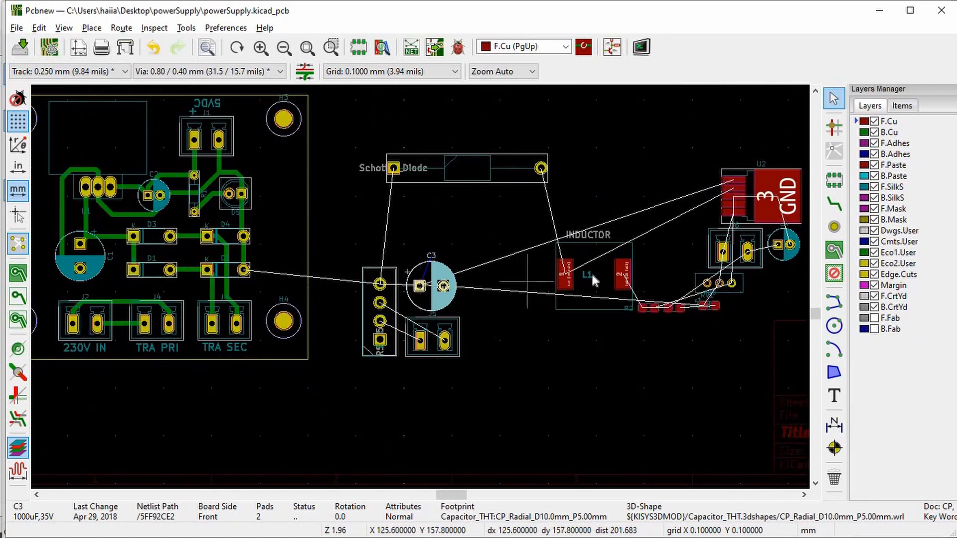
Step: Place regulator U2 directly above capacitor C3 and align the Schottky diode above U2
drag(765, 192, 408, 229)
scroll(420, 286, up, 3)
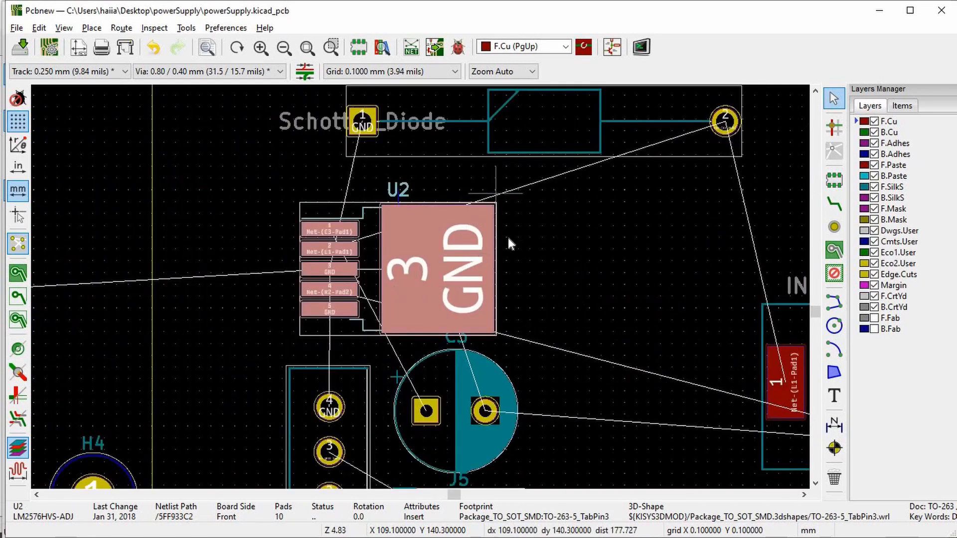
scroll(507, 235, down, 1)
scroll(404, 262, down, 1)
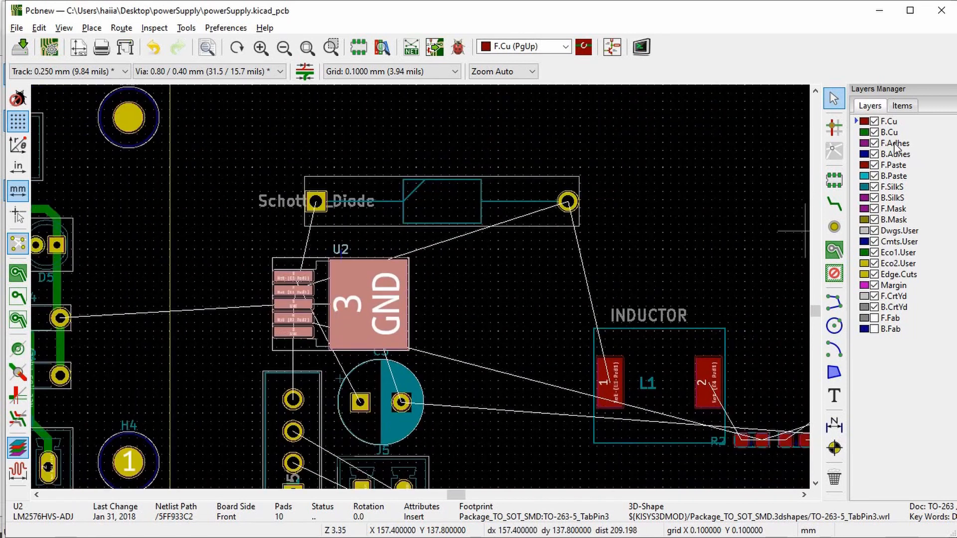
click(446, 213)
drag(447, 214, 417, 217)
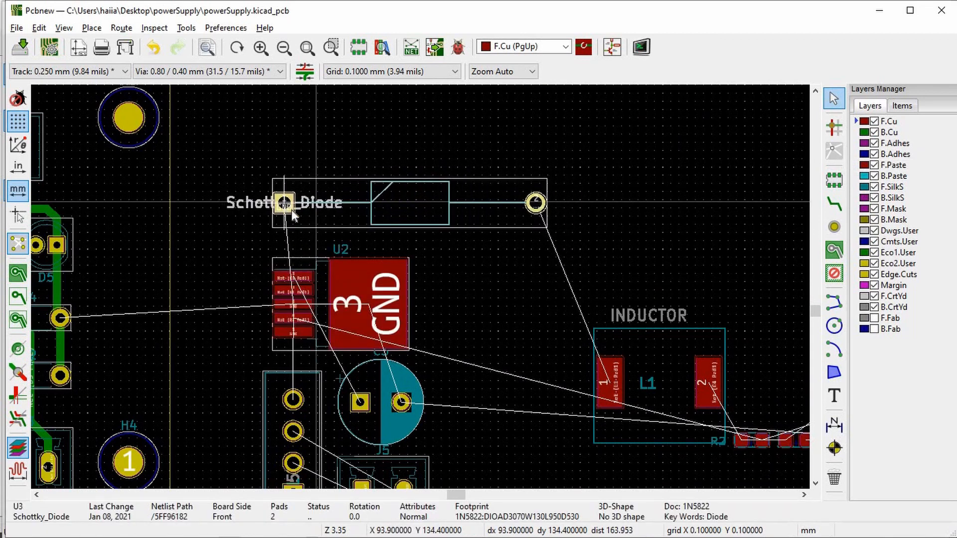
Step: Rotate inductor L1 to 270 degrees and place it to the right of U2, and position connector J6 beside J5
drag(644, 383, 500, 341)
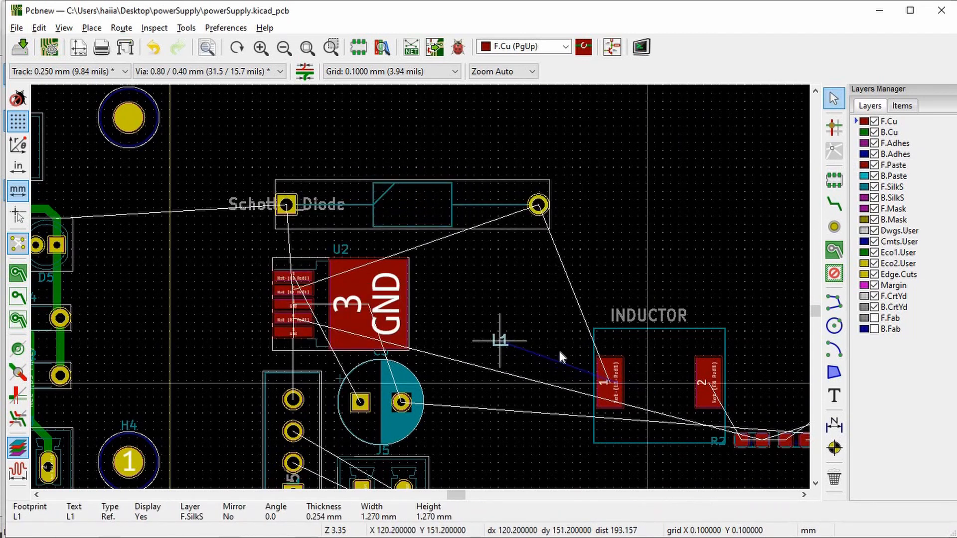
drag(638, 375, 602, 262)
key(r)
key(r)
key(r)
drag(605, 161, 547, 319)
drag(553, 277, 491, 274)
scroll(400, 333, down, 1)
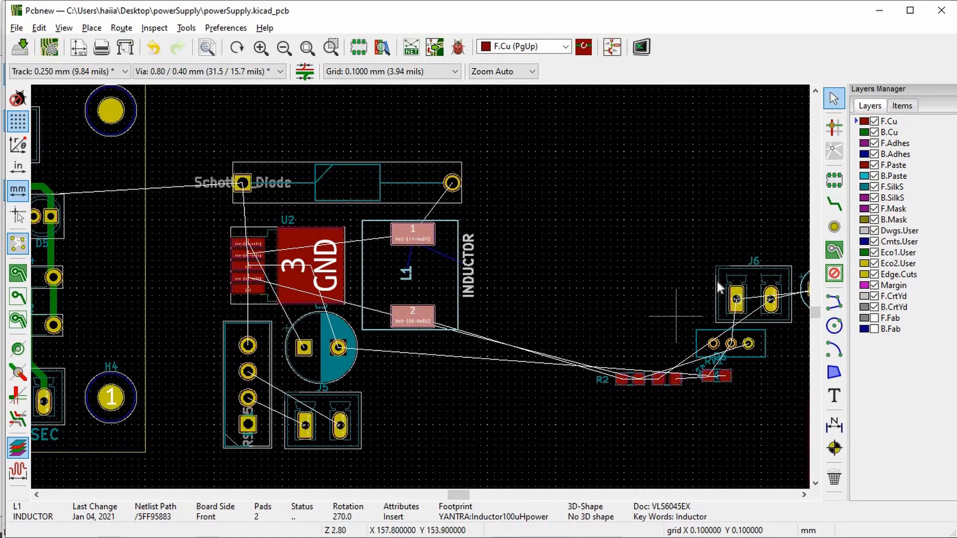
drag(746, 277, 394, 424)
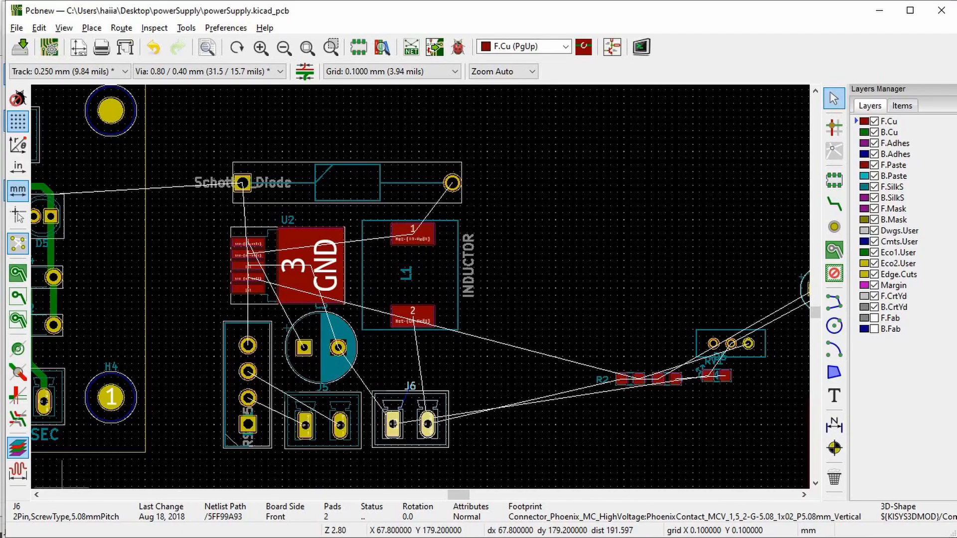
Step: Switch to the browser and search the Mouser site for lm2576, browsing down to the product list
key(alt+Tab)
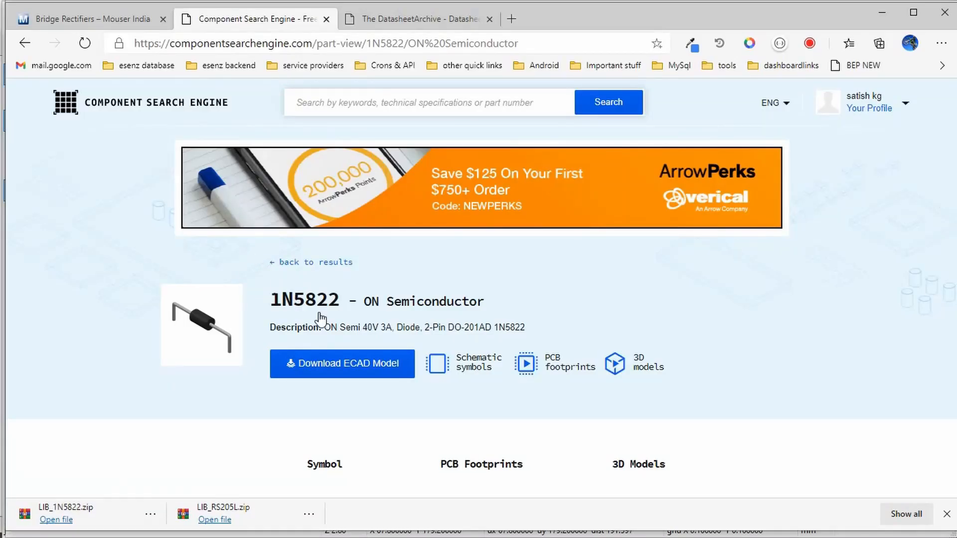
scroll(321, 319, down, 1)
click(116, 23)
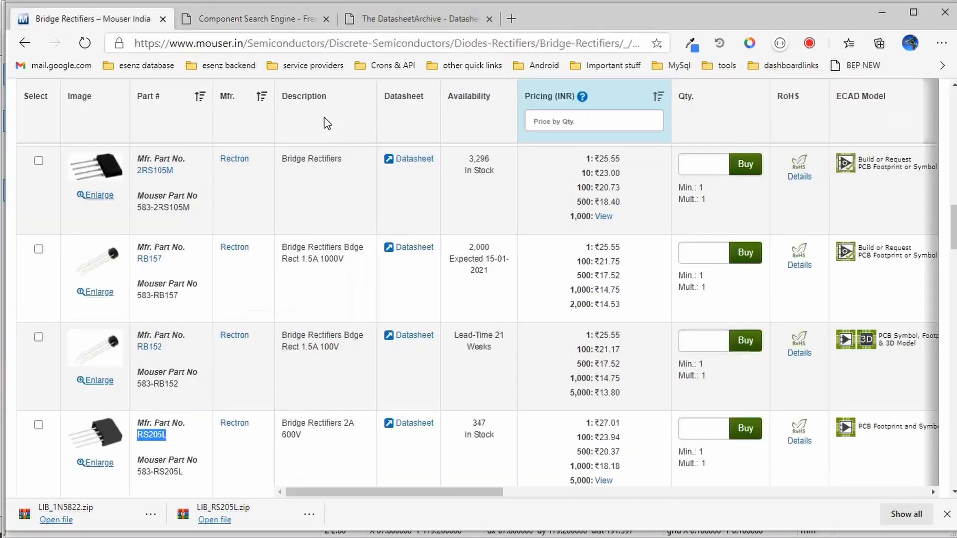
scroll(387, 190, up, 15)
click(390, 202)
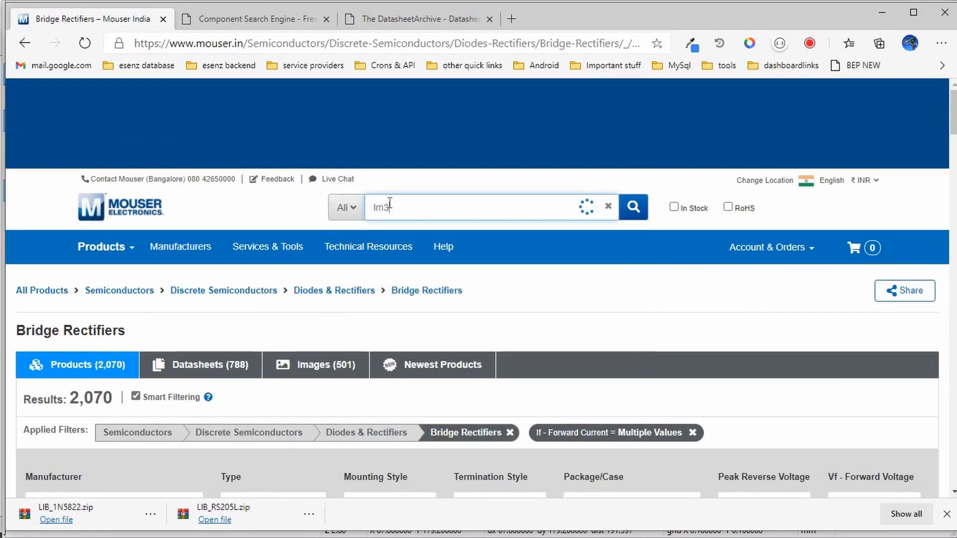
text(lm2576)
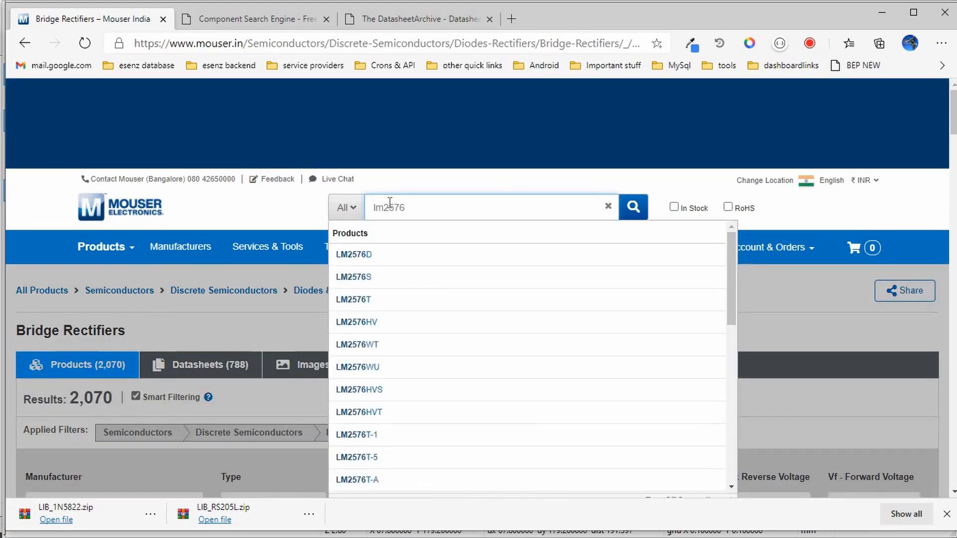
key(Return)
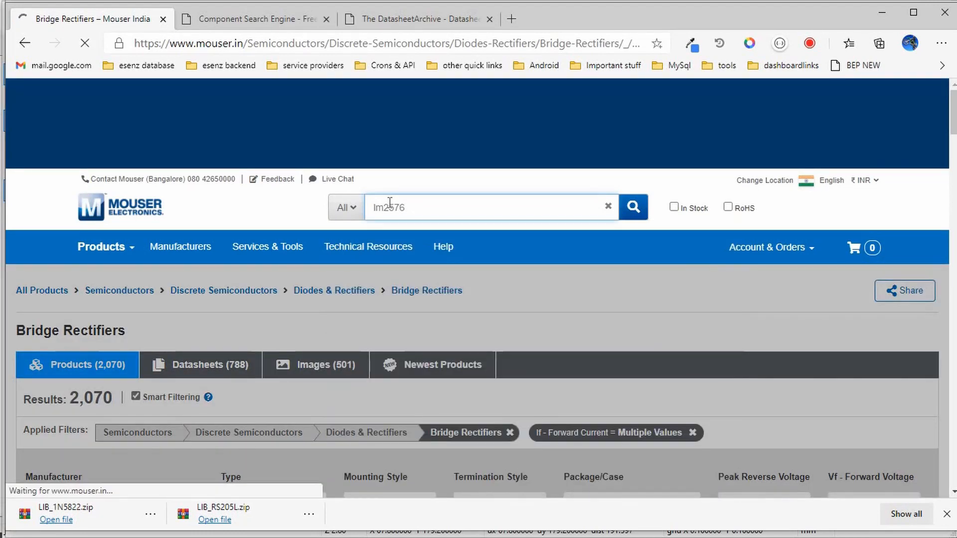
scroll(249, 347, down, 3)
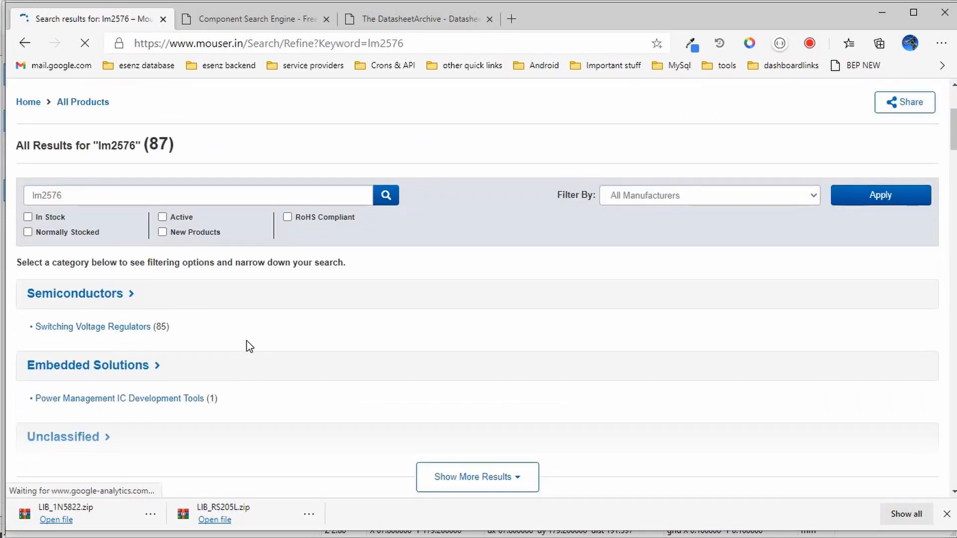
scroll(239, 371, down, 9)
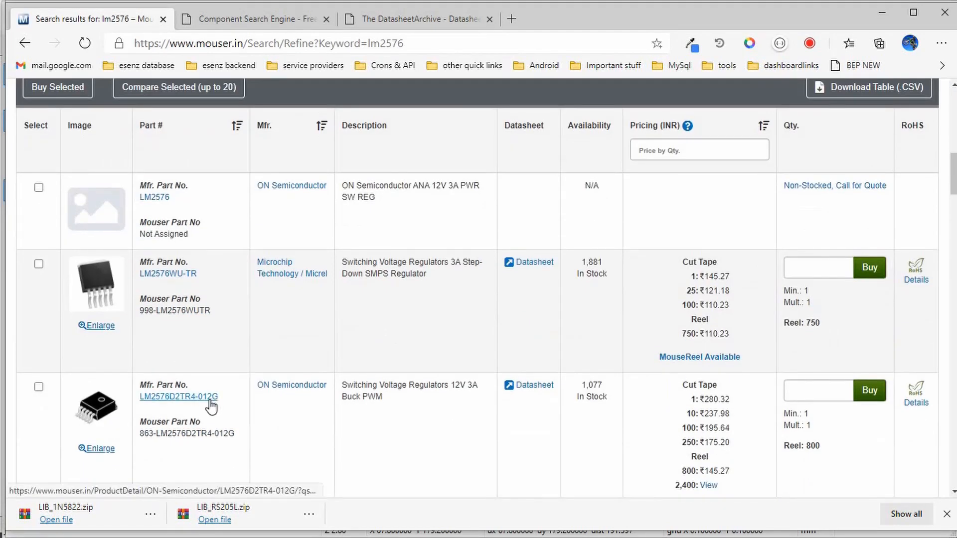
Step: Open the LM2576WU-TR datasheet and read the layout guidelines on page 8, highlighting the note on single-point grounding
click(522, 264)
scroll(513, 273, down, 3)
scroll(511, 280, down, 20)
scroll(510, 286, down, 20)
scroll(489, 306, down, 18)
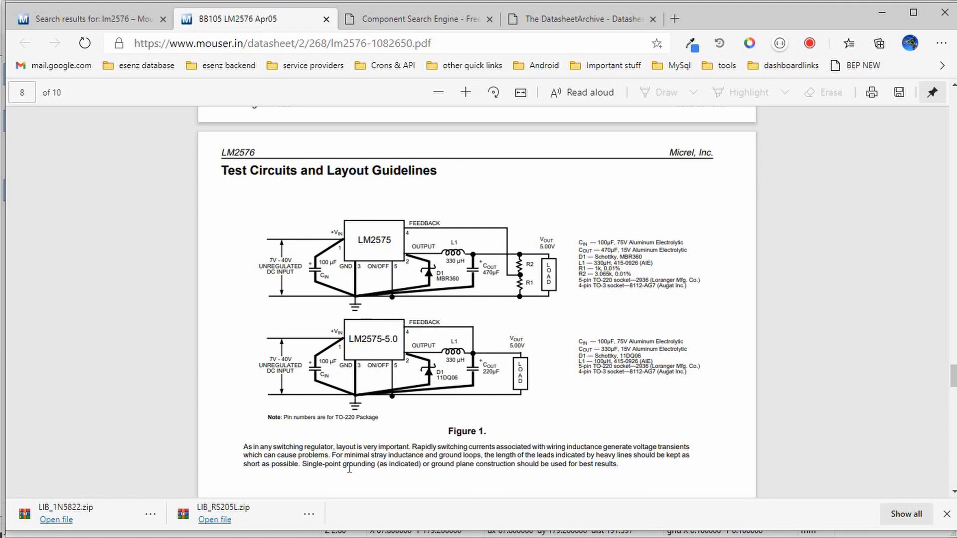
drag(318, 468, 372, 465)
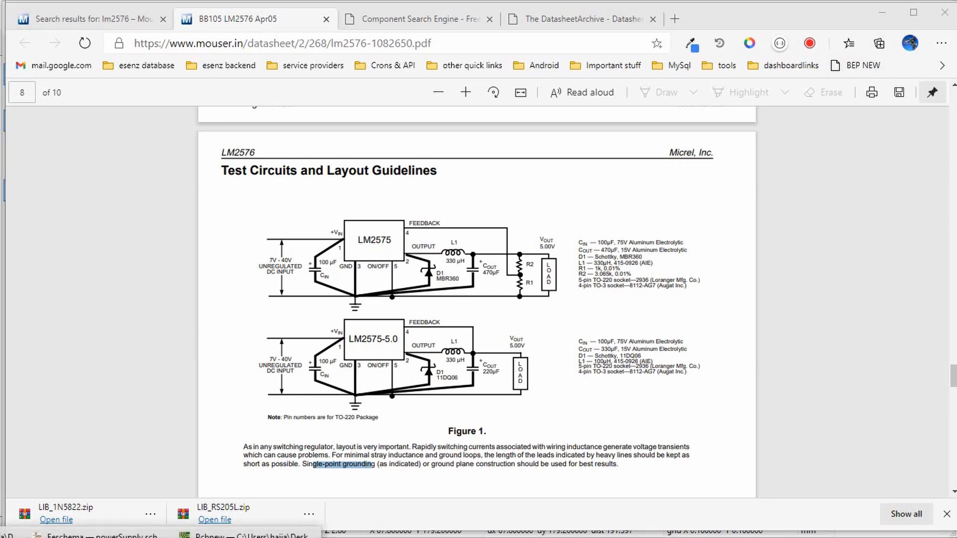
Step: Return to the Pcbnew layout and place capacitor C4 above connector J6, to the right of C3
click(248, 535)
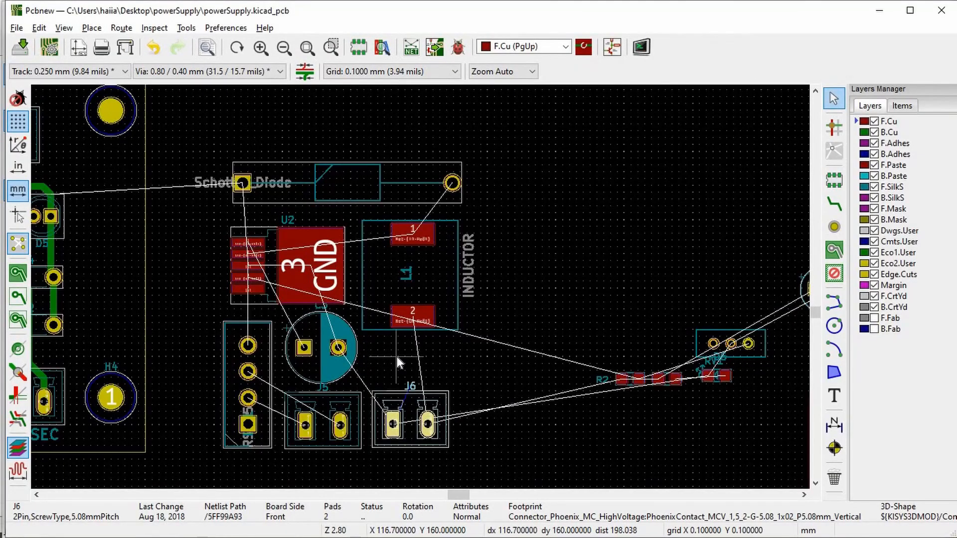
scroll(397, 357, up, 1)
scroll(420, 286, down, 1)
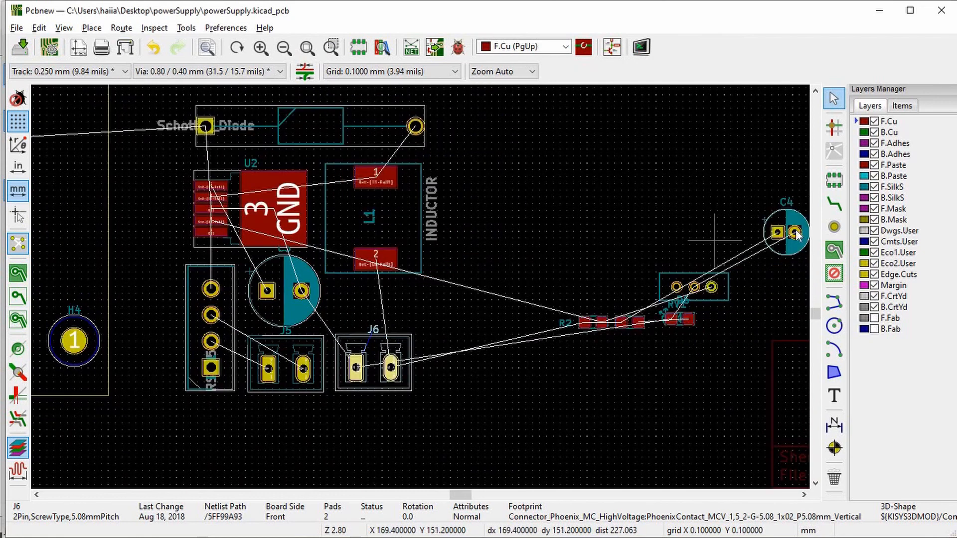
drag(797, 235, 344, 303)
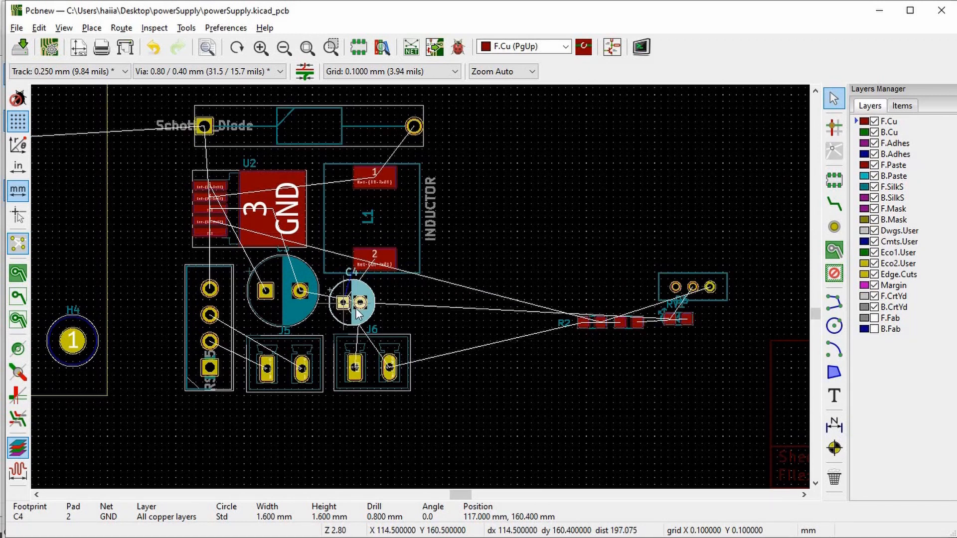
Step: Move potentiometer RV1 to the right of capacitor C4, below the inductor
scroll(355, 303, up, 1)
scroll(570, 250, down, 1)
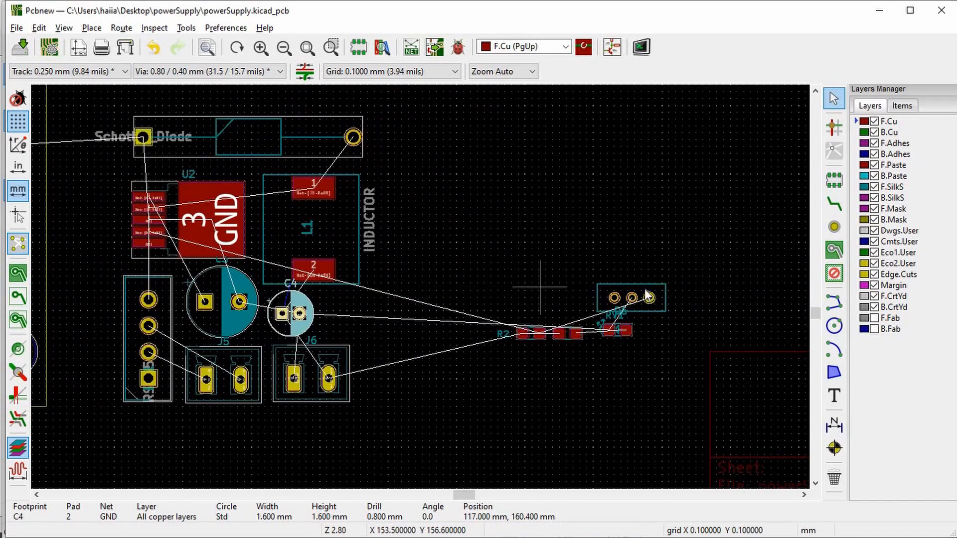
drag(608, 300, 352, 316)
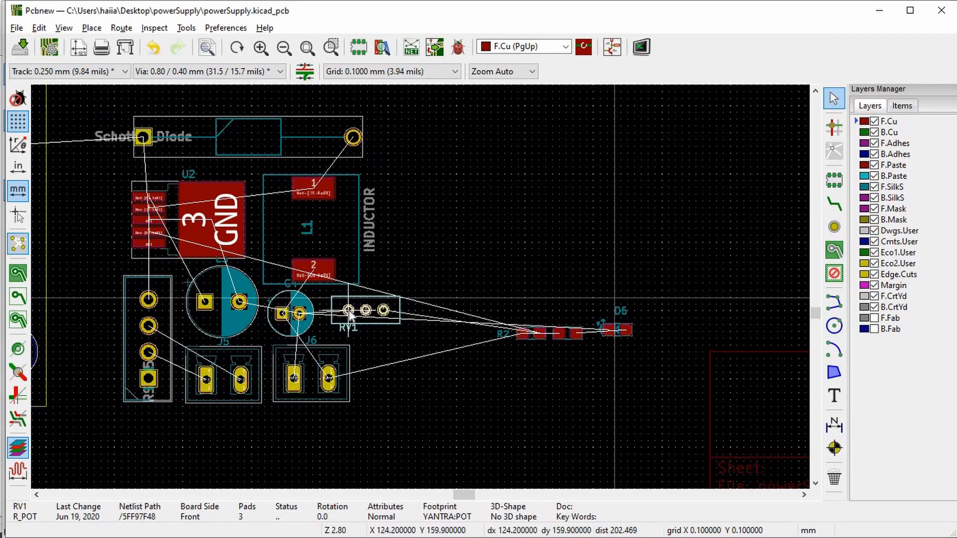
scroll(421, 293, up, 4)
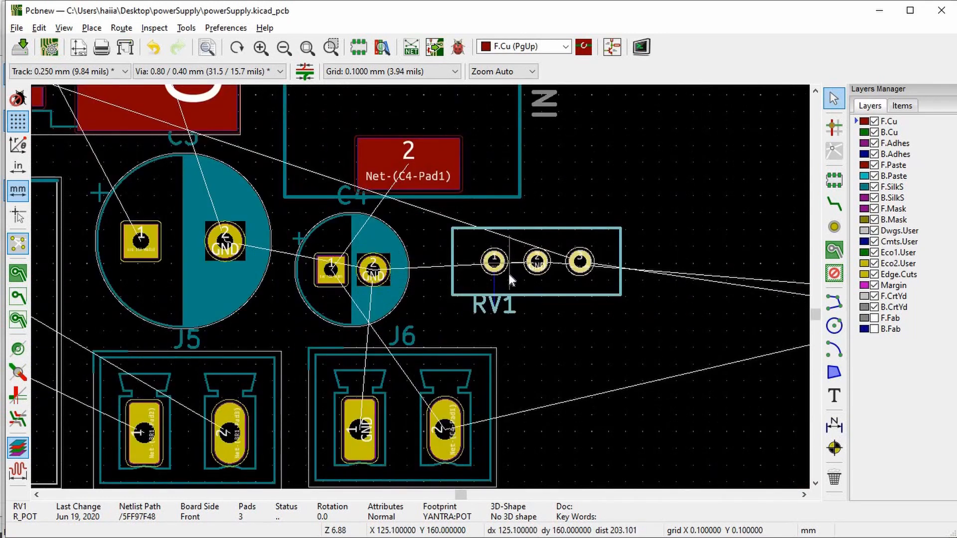
scroll(626, 288, down, 4)
Step: Rotate LED D6 to 270 degrees and place it below RV1, to the right of connector J6
drag(637, 301, 438, 284)
key(r)
scroll(397, 331, up, 4)
key(r)
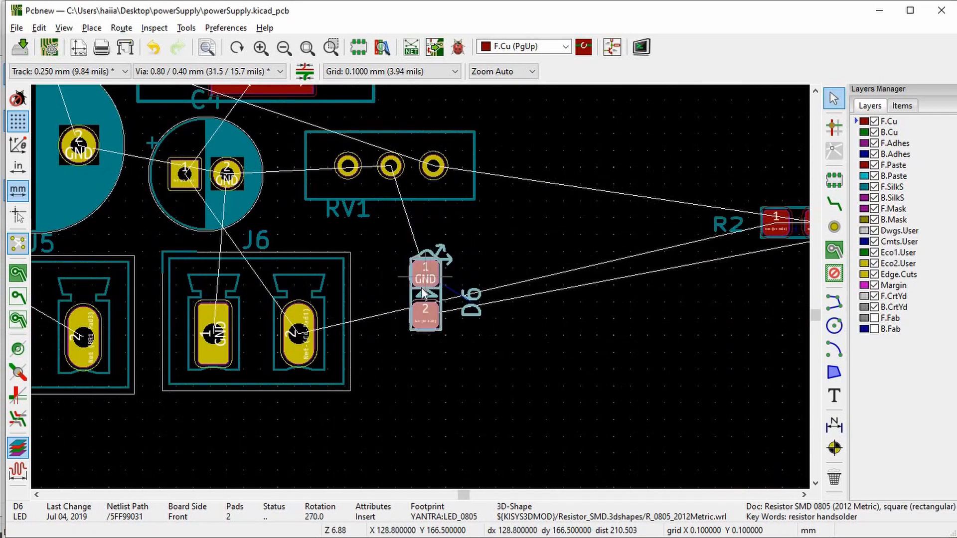
click(391, 290)
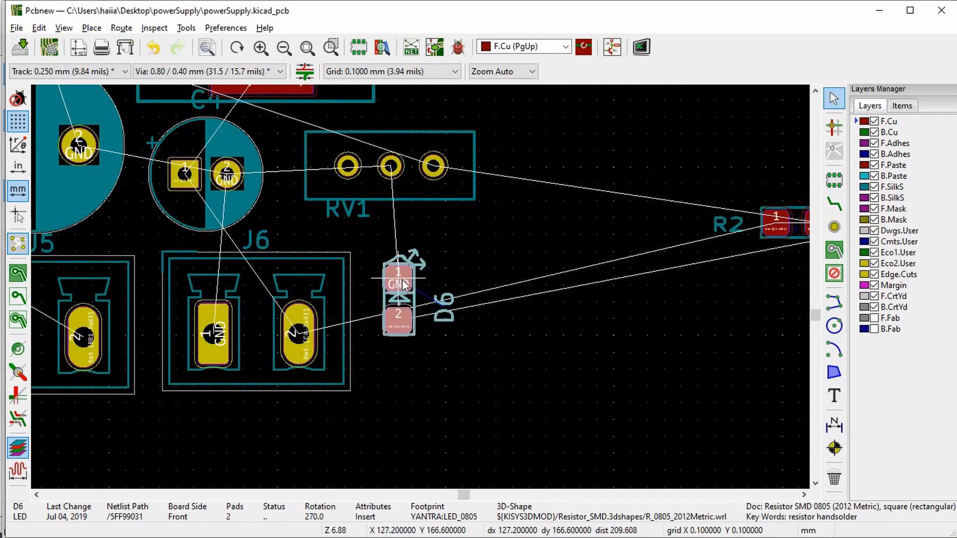
Step: Place resistors R2 and R3 one above the other to the right of LED D6
scroll(436, 284, down, 1)
click(717, 245)
key(m)
click(427, 355)
click(469, 359)
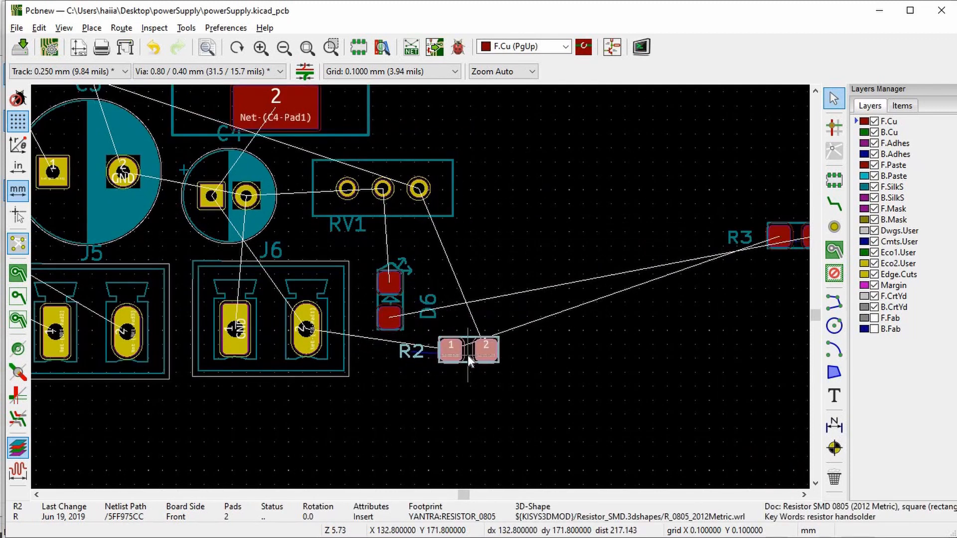
drag(470, 354, 480, 285)
drag(779, 236, 471, 337)
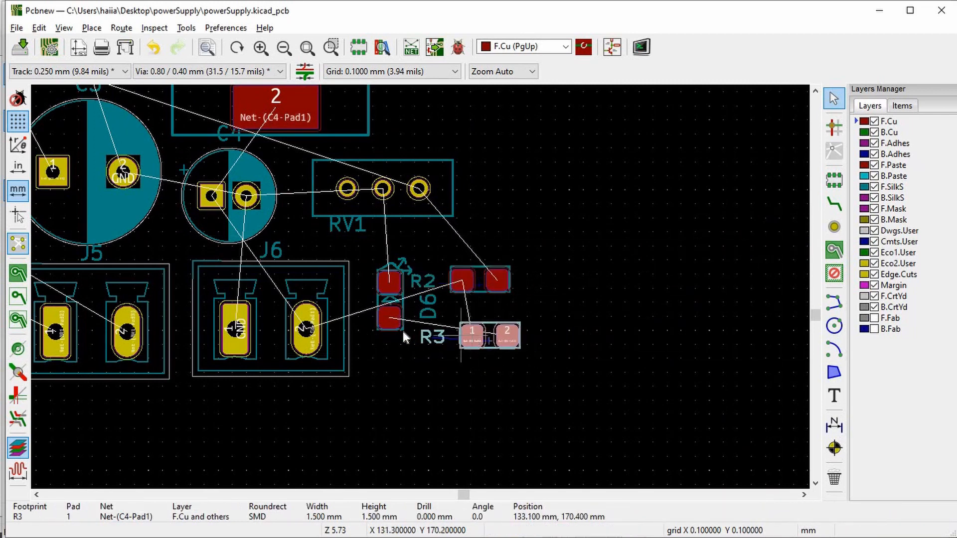
Step: Shift LED D6 slightly lower and move resistor R2 up beside the rightmost pin of RV1
scroll(421, 286, down, 6)
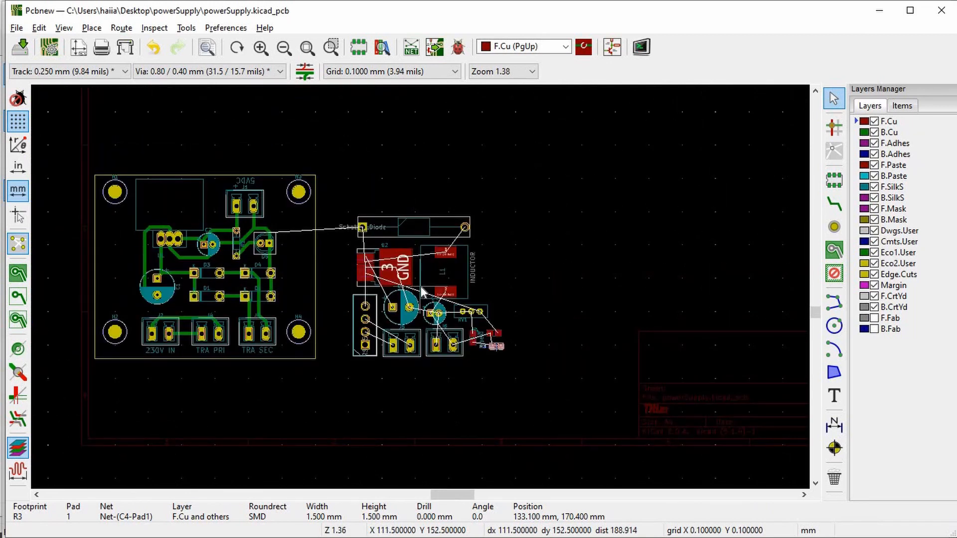
scroll(423, 285, up, 2)
scroll(428, 214, up, 3)
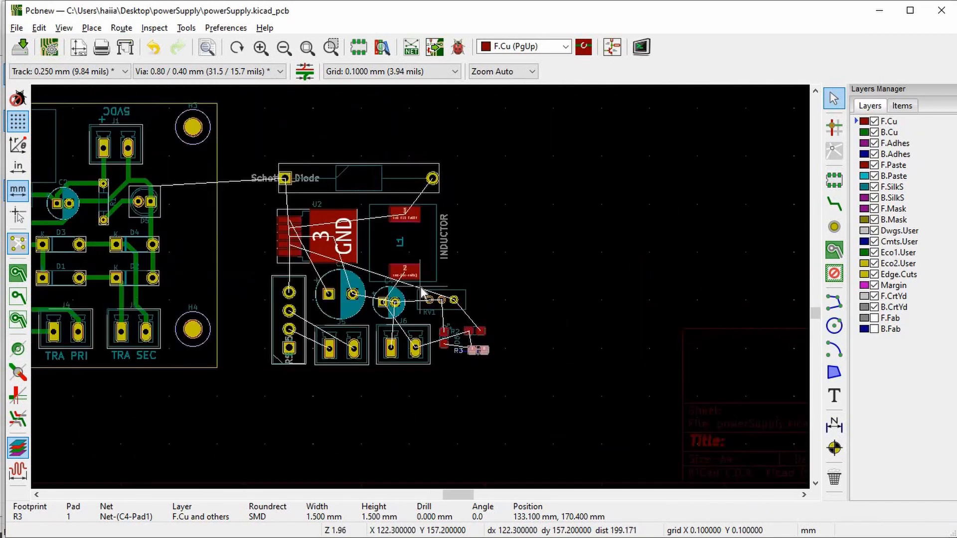
scroll(460, 264, down, 1)
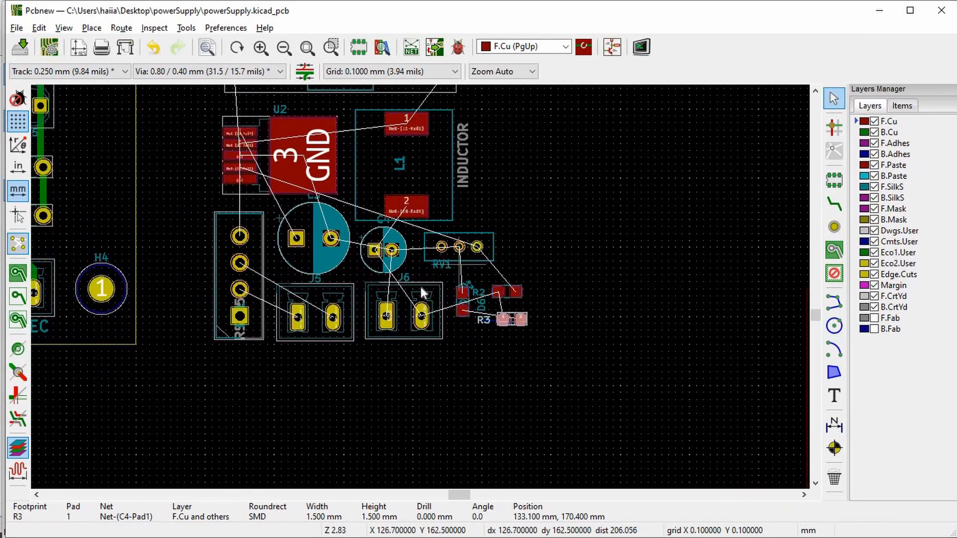
scroll(416, 314, up, 5)
click(442, 285)
drag(441, 285, 463, 294)
drag(534, 278, 498, 182)
scroll(422, 293, down, 5)
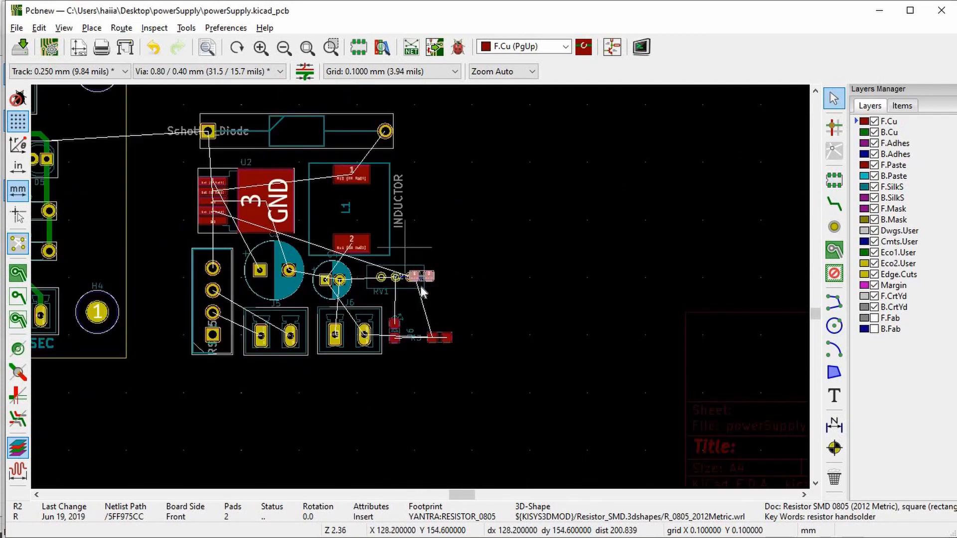
Step: Shift inductor L1 to the right so its pads line up beneath the Schottky diode's right pad
scroll(429, 306, up, 4)
drag(360, 237, 395, 174)
scroll(423, 286, down, 4)
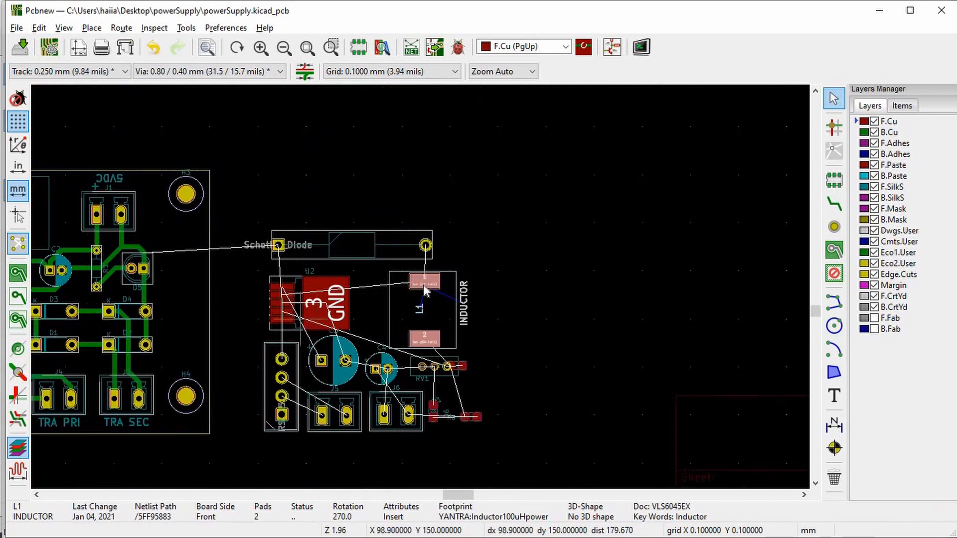
Step: Shift regulator U2 slightly right so its left edge lines up beneath the Schottky diode's left pad
click(458, 277)
key(Escape)
click(453, 277)
key(Escape)
click(409, 250)
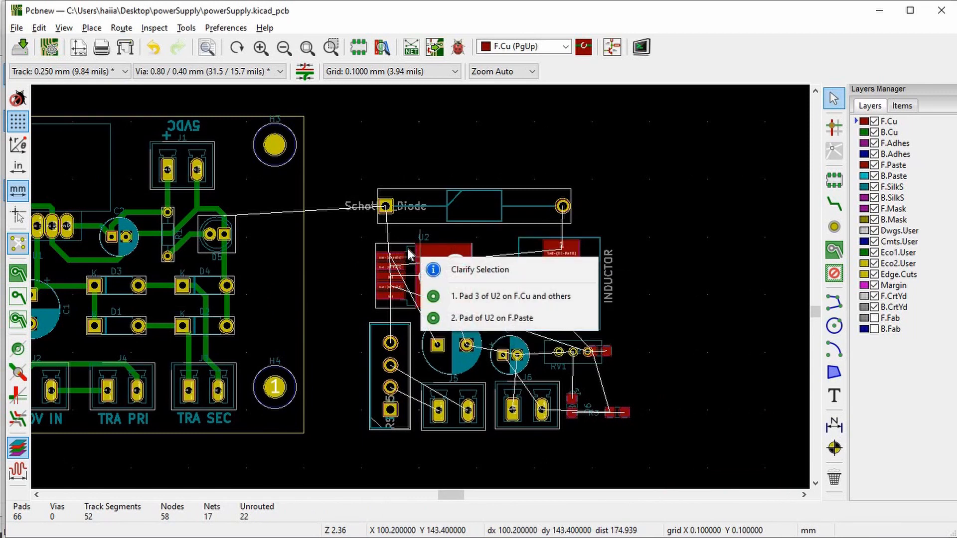
click(408, 250)
key(m)
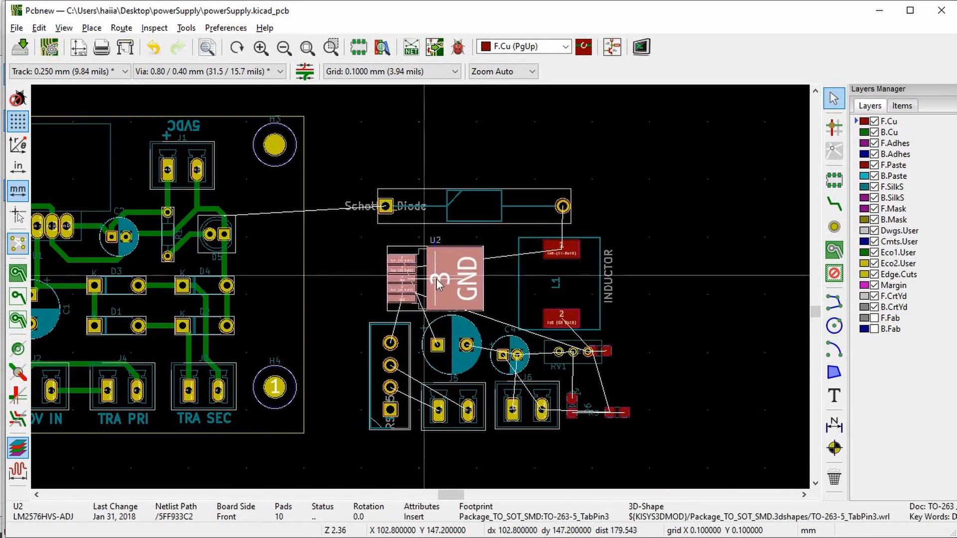
click(438, 270)
Step: Rotate resistor R2 to 180 degrees, place it below RV1's pin 3 and flip it to the back side
scroll(572, 388, up, 3)
click(476, 200)
key(m)
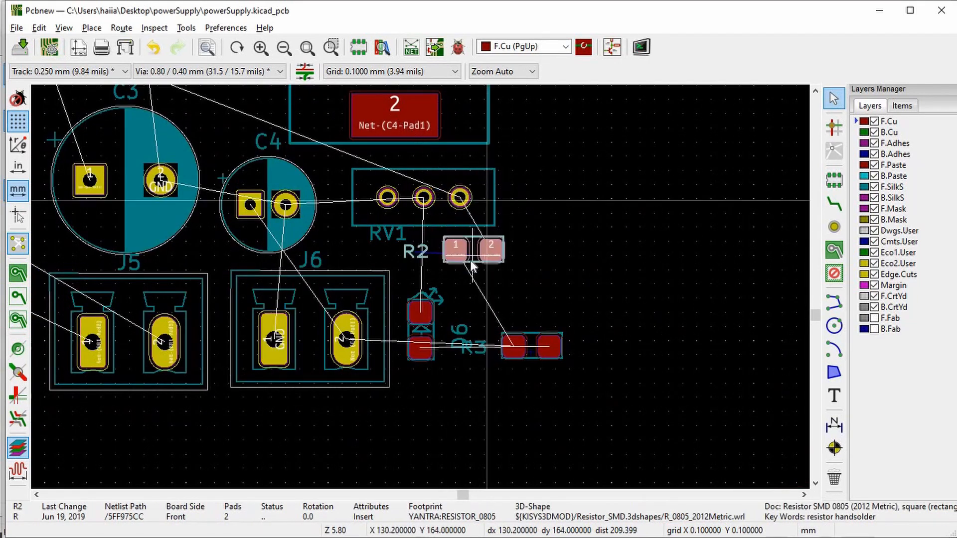
key(r)
key(r)
key(Page_Down)
scroll(471, 267, up, 2)
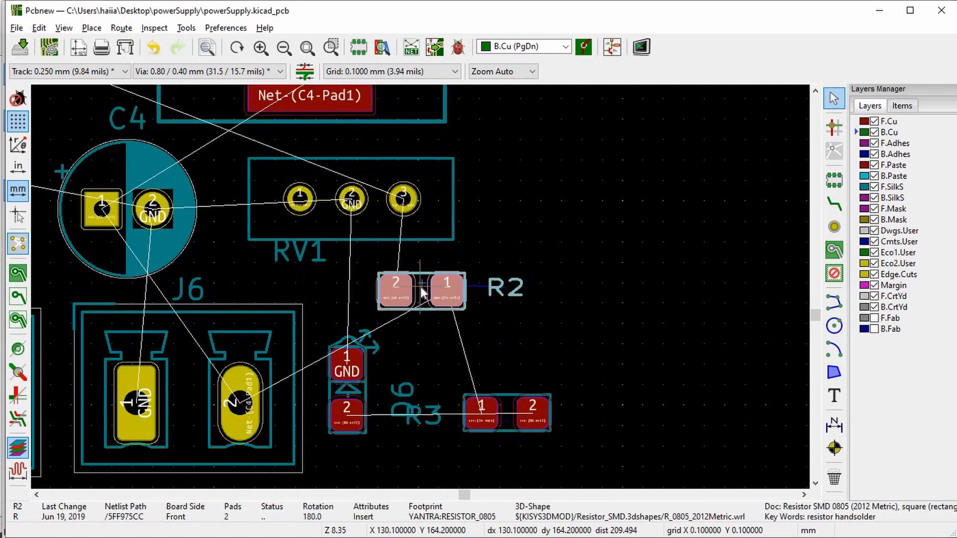
key(f)
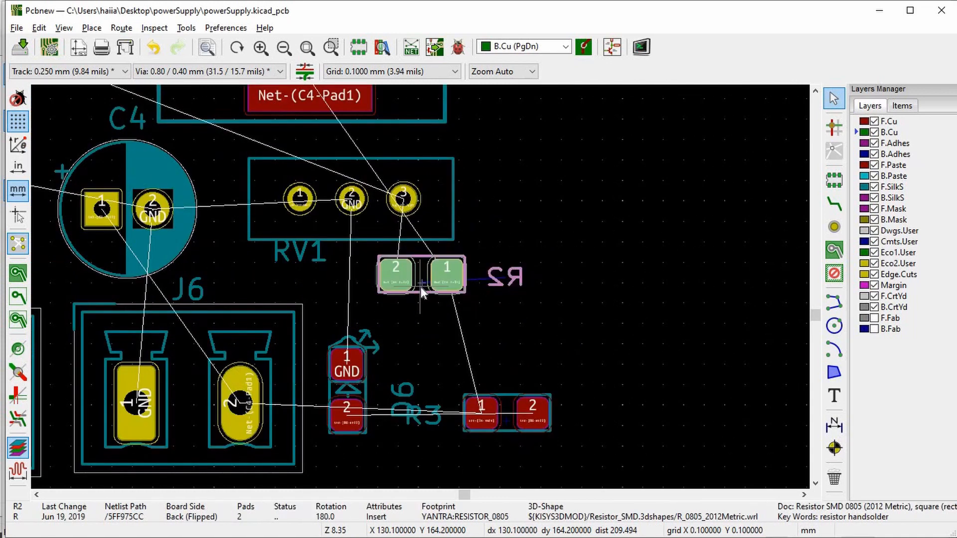
Step: Flip resistor R3 to the back side and place it at 270 degrees just right of LED D6
click(516, 408)
key(f)
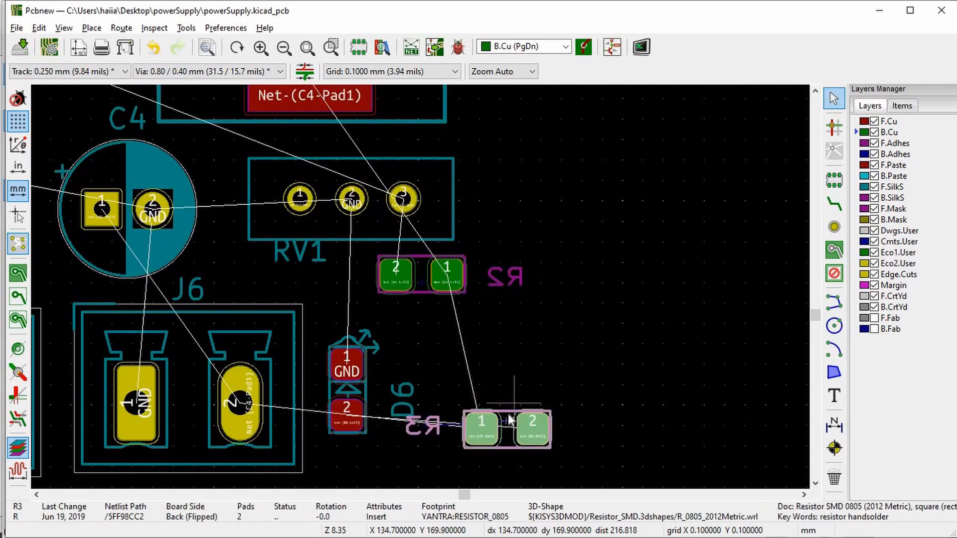
key(r)
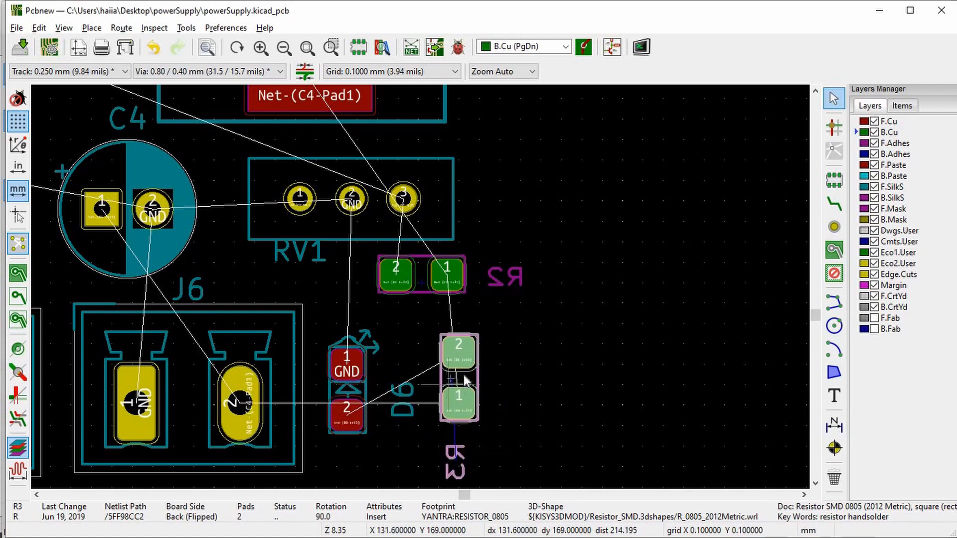
key(r)
key(r)
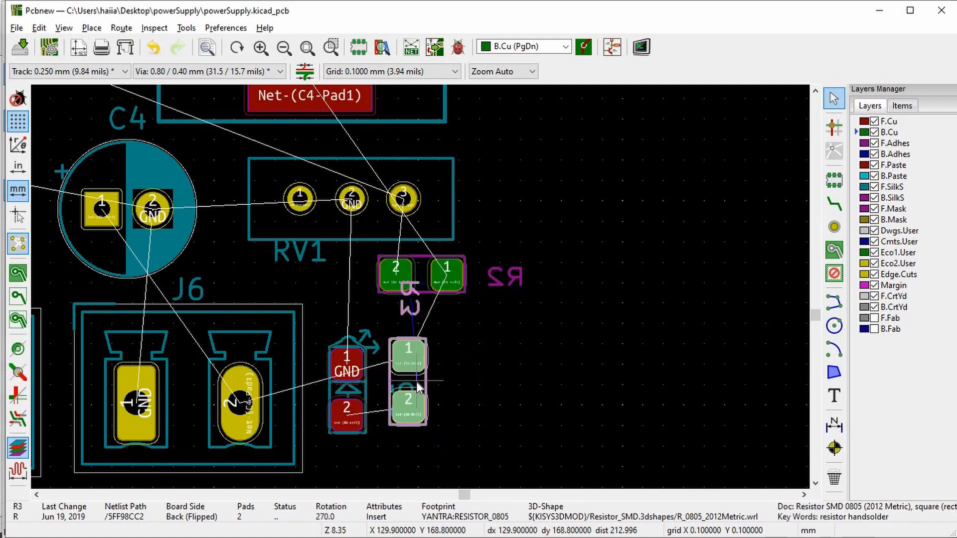
click(428, 389)
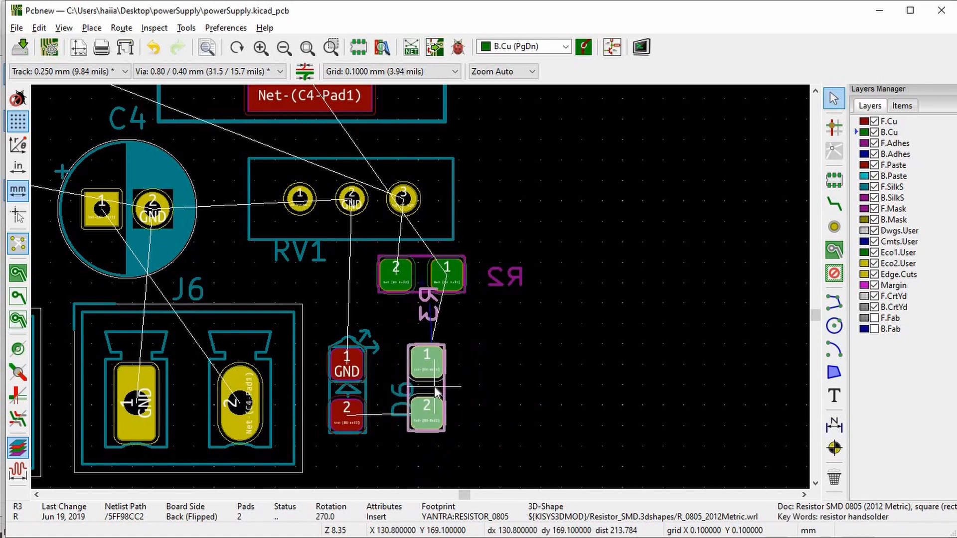
Step: Move resistor R2 slightly left so that its pad 1 sits above pad 1 of R3
click(419, 275)
key(m)
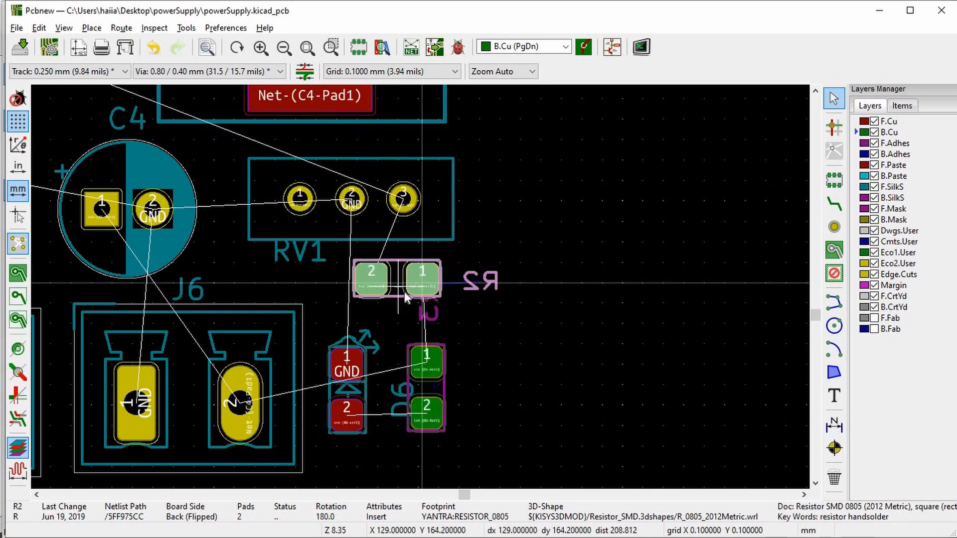
scroll(408, 299, down, 5)
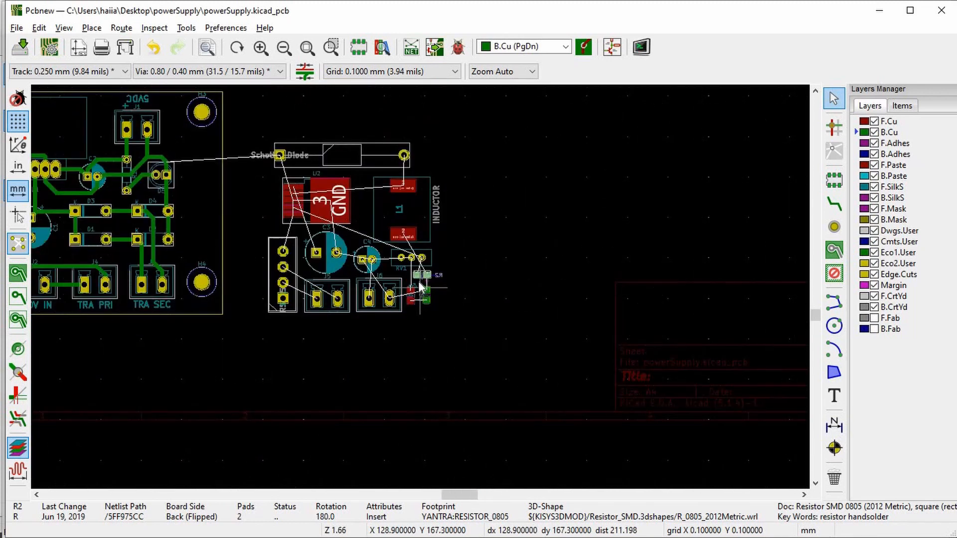
scroll(423, 292, up, 2)
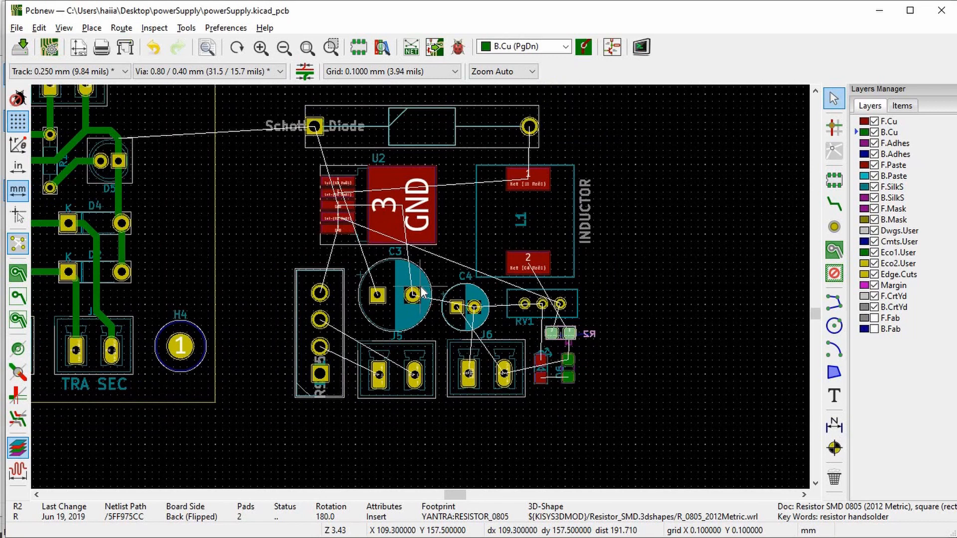
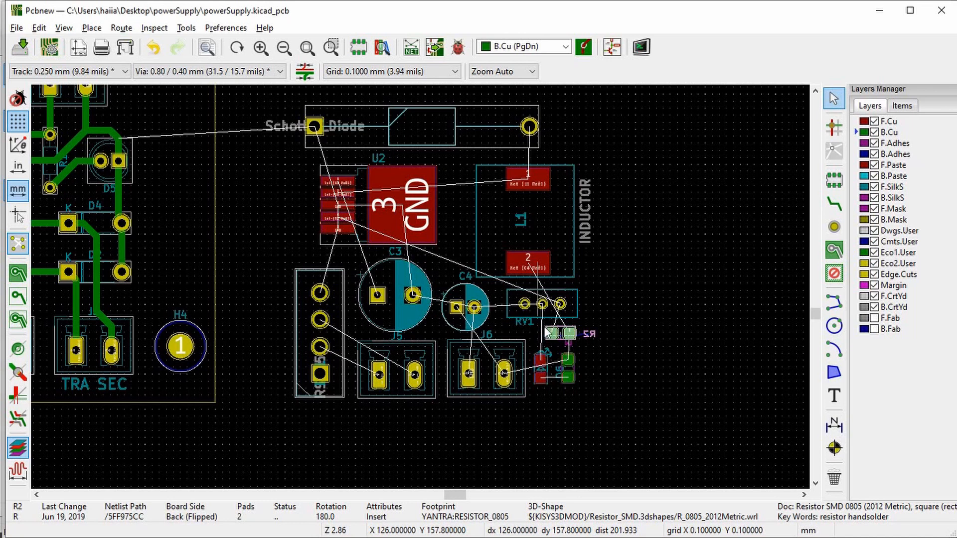
Step: Nudge resistor R3 slightly right to line it up beneath pad 1 of R2
scroll(543, 356, up, 3)
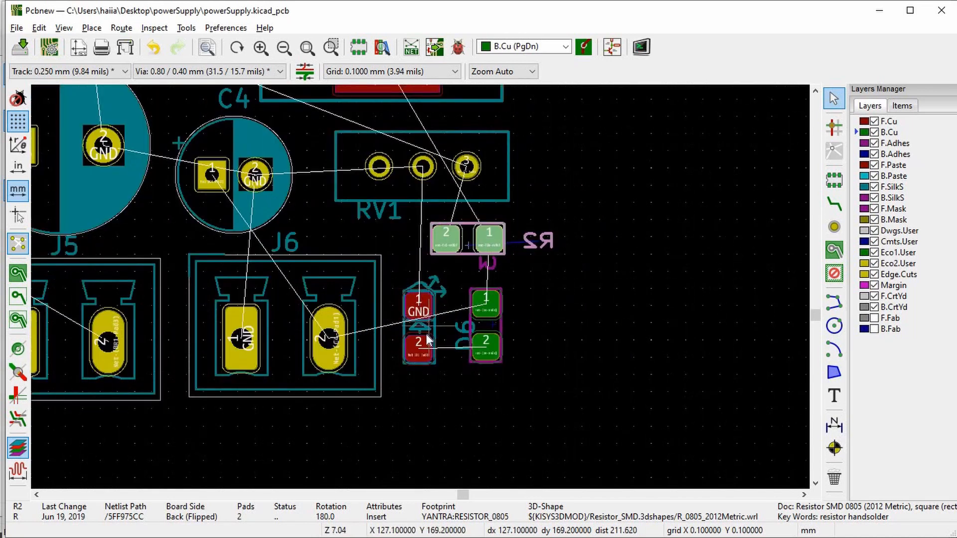
click(418, 347)
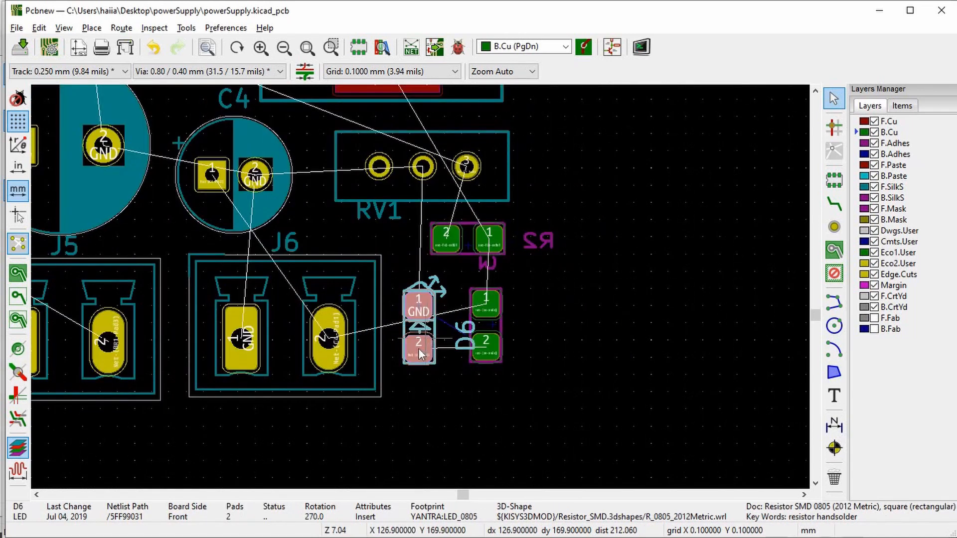
click(483, 328)
key(m)
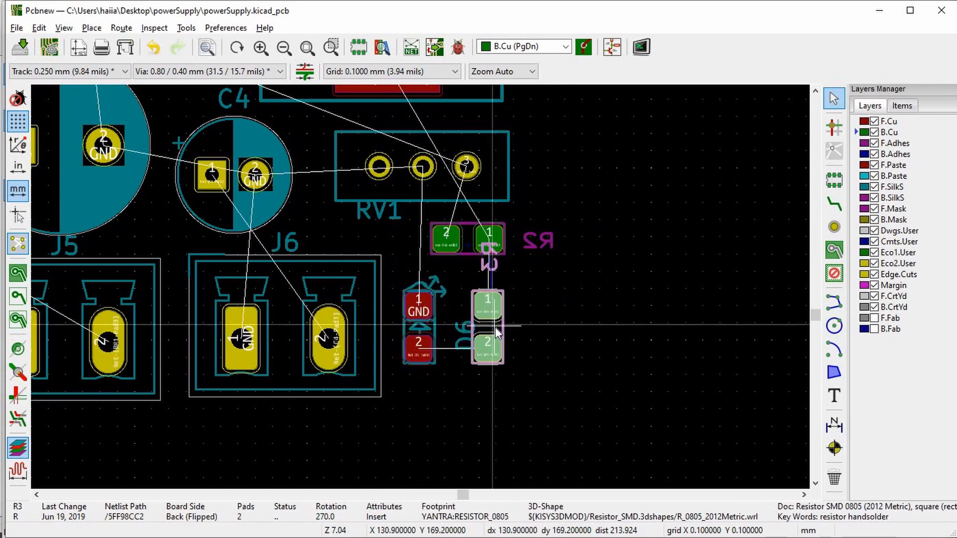
click(495, 327)
Step: Select bridge rectifier BR1 on the board and switch to the schematic in Eeschema to inspect its pin 1 connection
scroll(495, 327, down, 5)
scroll(351, 249, up, 3)
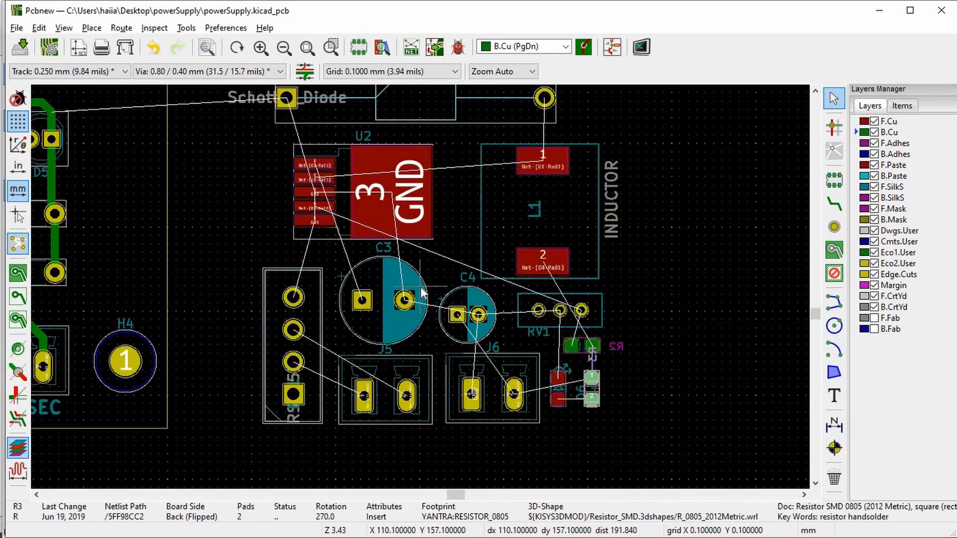
scroll(359, 319, up, 2)
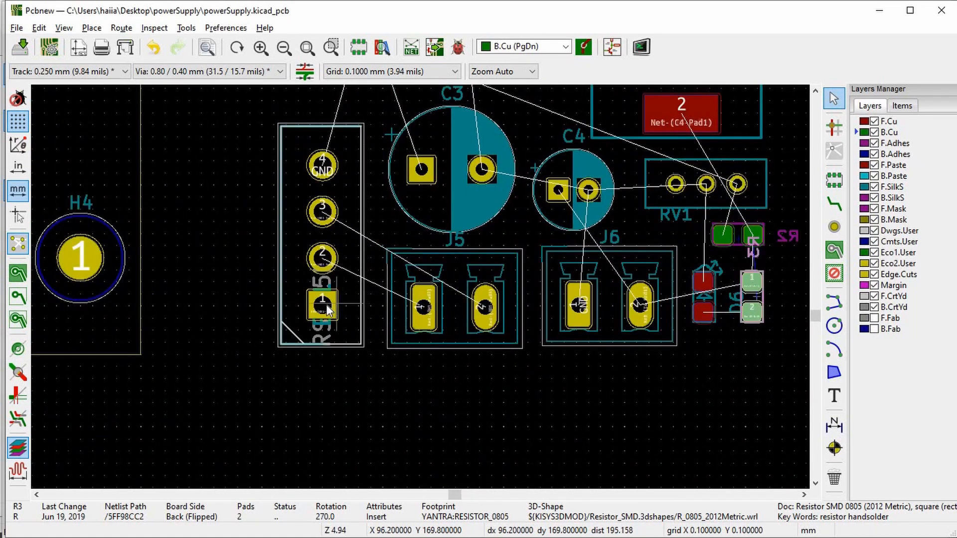
click(327, 305)
click(345, 251)
key(alt+Tab)
key(alt+Tab)
key(alt+Tab)
key(alt+Tab)
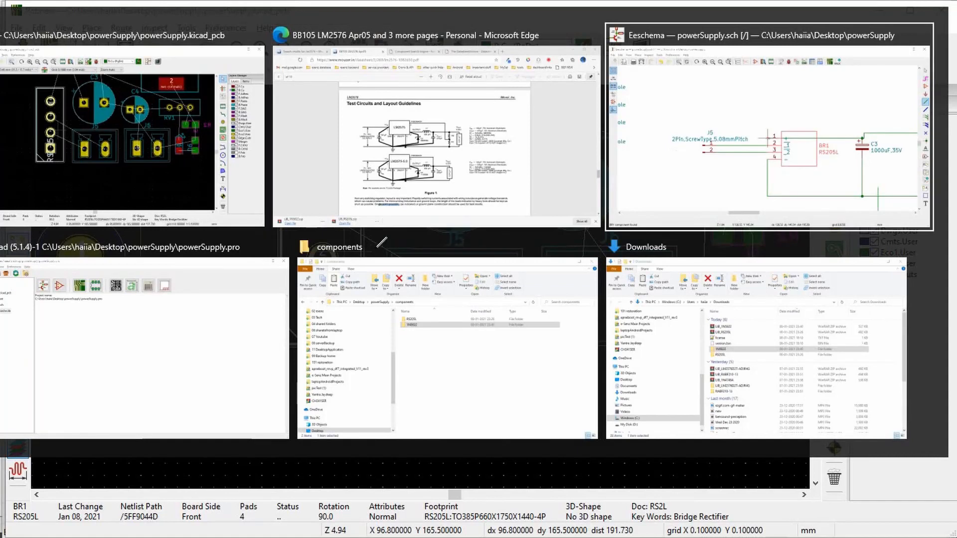
Step: Extend the positive supply wire to the end of BR1's pin 1 and save the schematic
scroll(526, 224, up, 5)
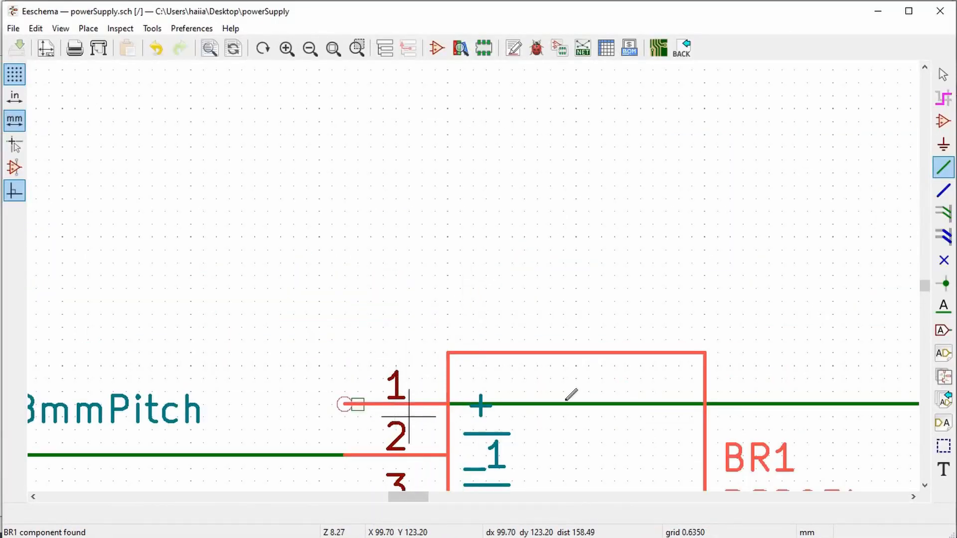
scroll(358, 404, up, 1)
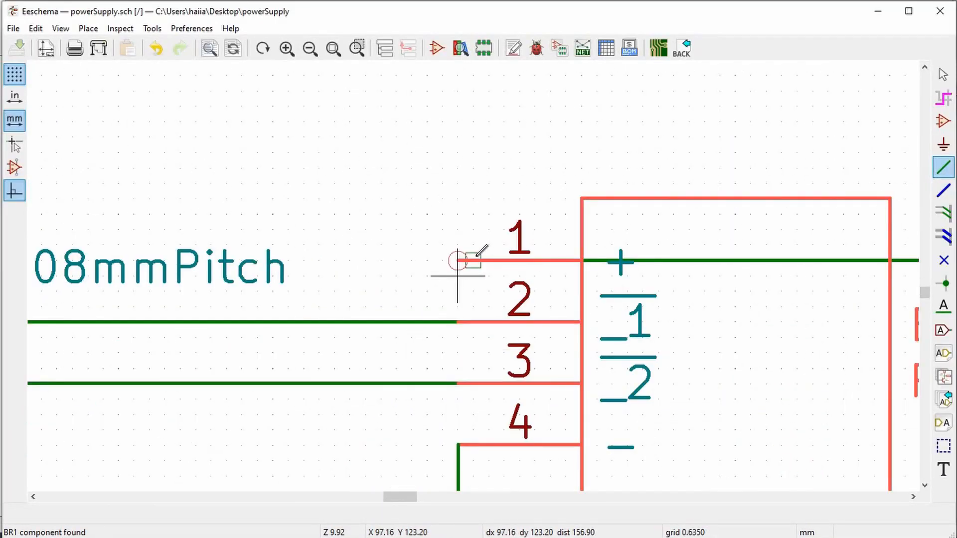
click(471, 260)
click(456, 260)
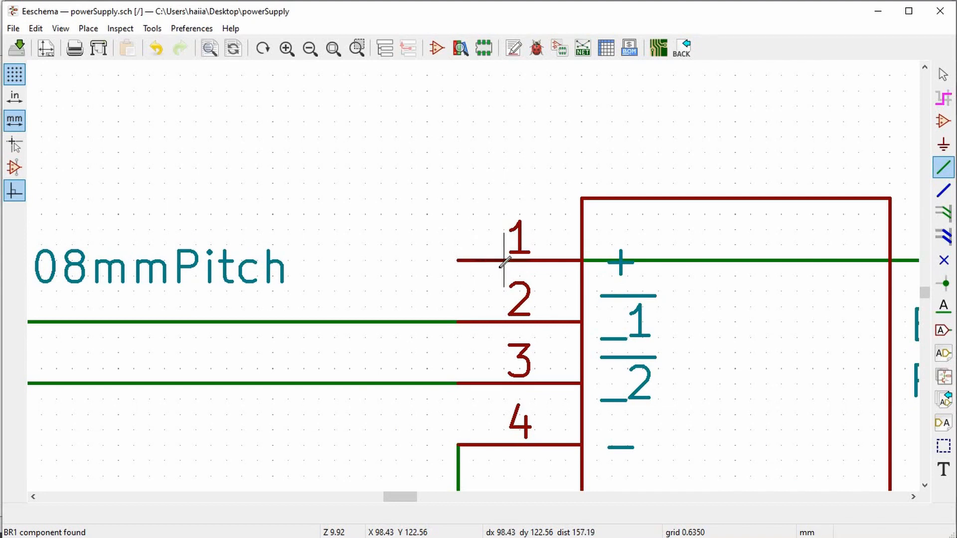
key(ctrl+s)
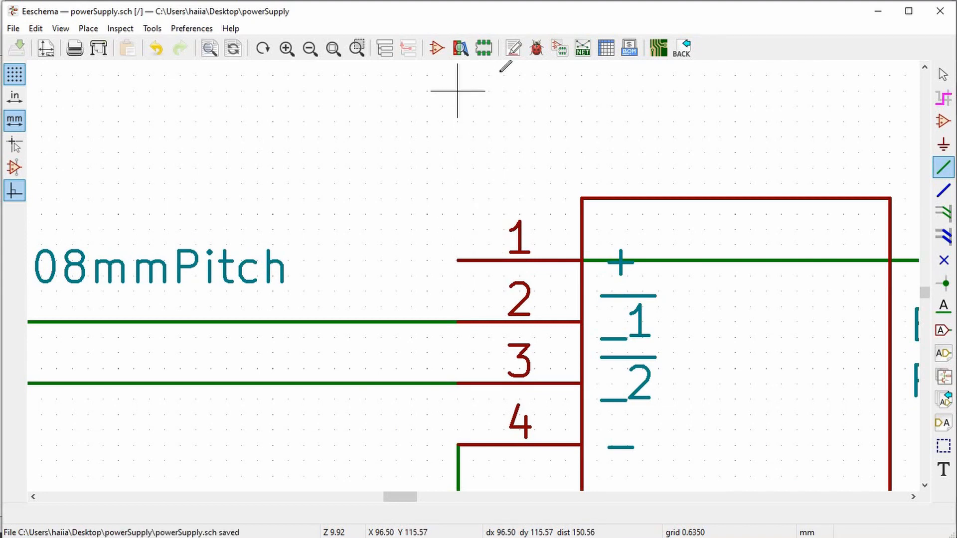
Step: Generate the schematic's netlist and update the PCB from the schematic, keeping the existing symbol-to-footprint associations
click(583, 49)
click(556, 231)
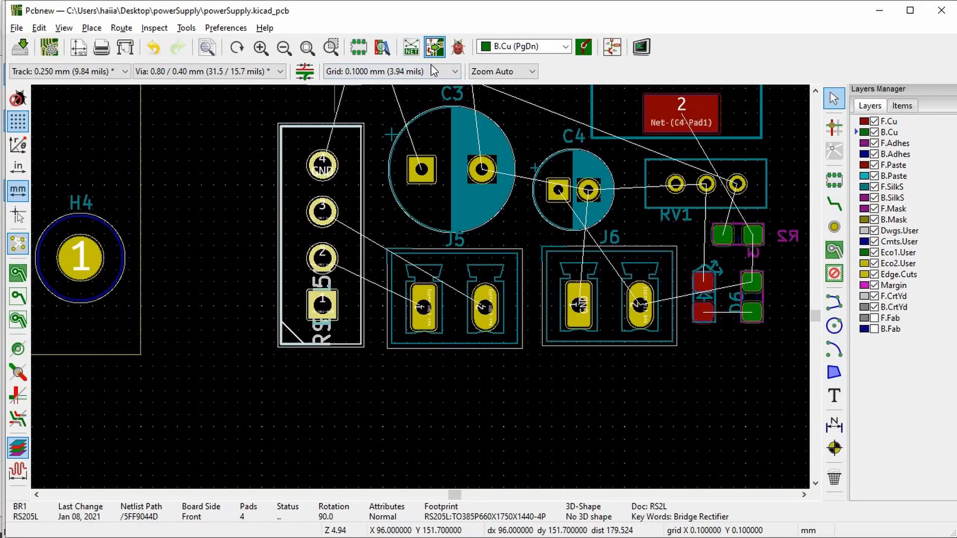
click(434, 47)
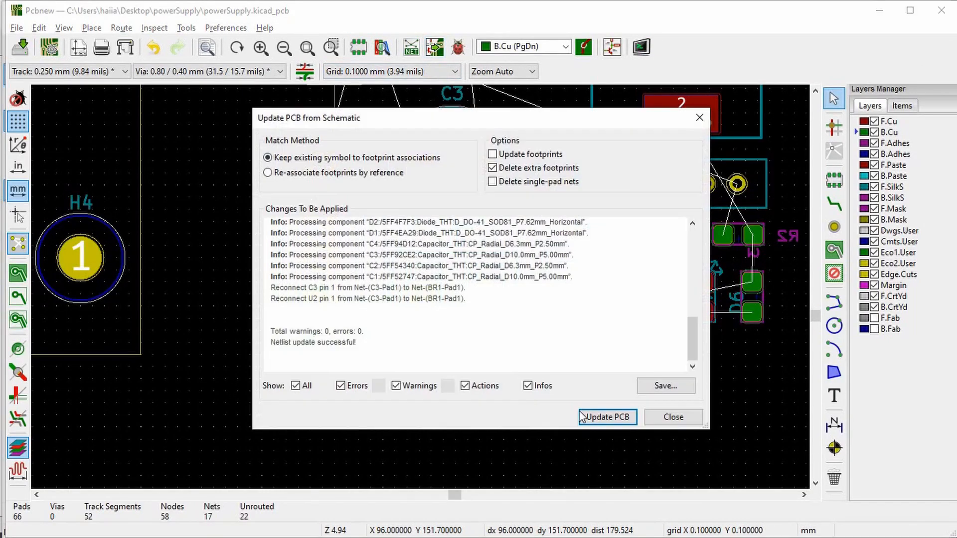
click(606, 416)
click(673, 418)
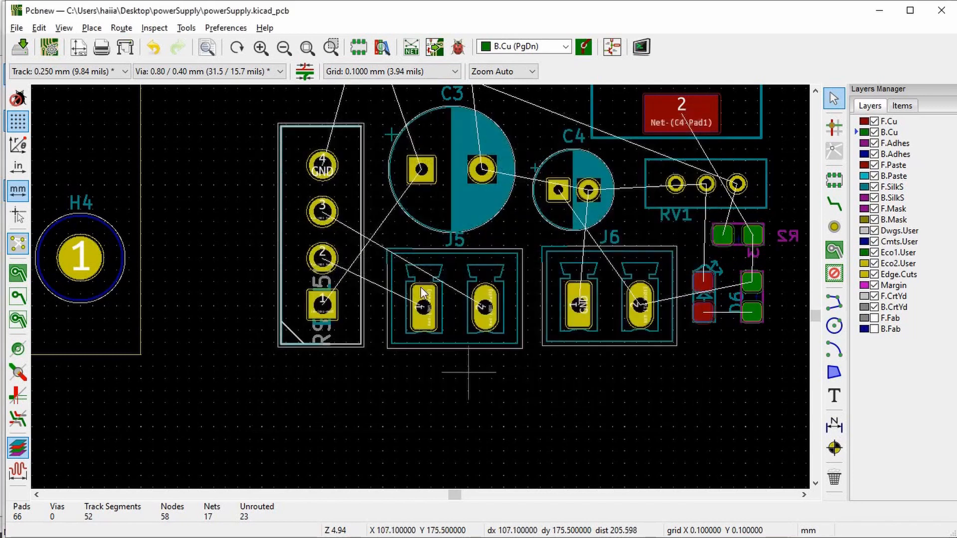
Step: Rotate bridge rectifier BR1 to 270 degrees and place it left of C3 with pin 1 facing C3's positive pad
scroll(421, 292, up, 1)
scroll(422, 291, down, 1)
scroll(422, 291, down, 2)
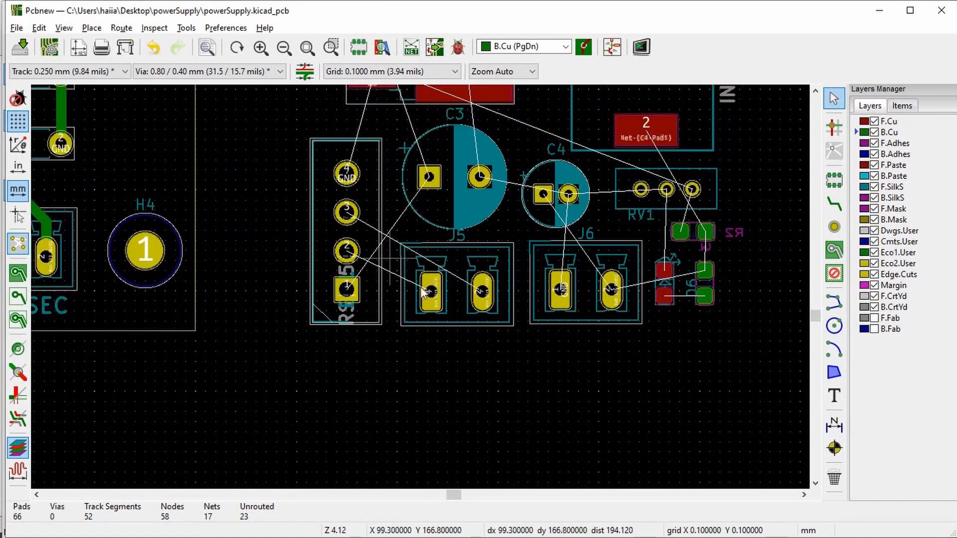
scroll(383, 257, up, 4)
scroll(416, 274, down, 1)
click(412, 199)
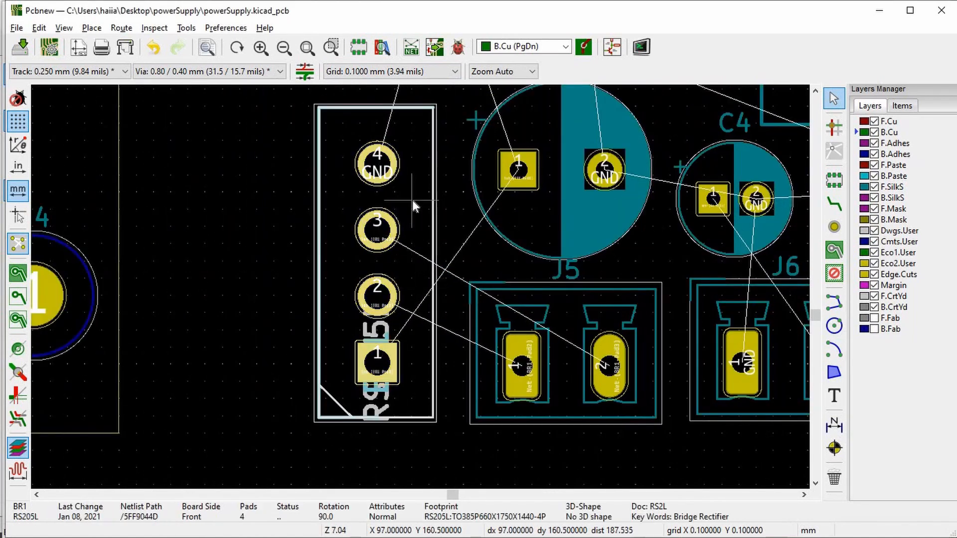
key(r)
key(r)
drag(412, 339, 393, 157)
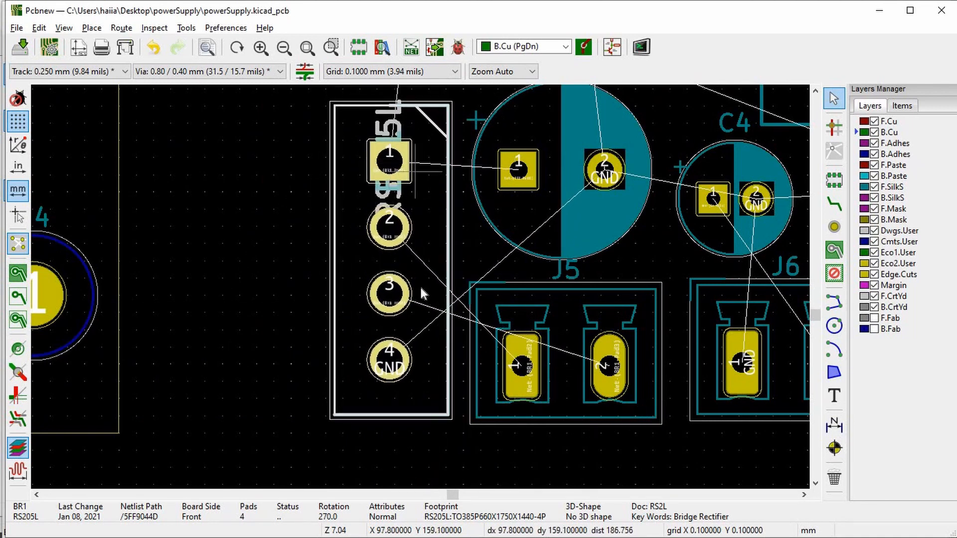
Step: Flip inductor L1 to the back side, rotate it to 180 degrees and place it overlapping U2's GND tab
scroll(421, 293, down, 5)
scroll(421, 286, up, 3)
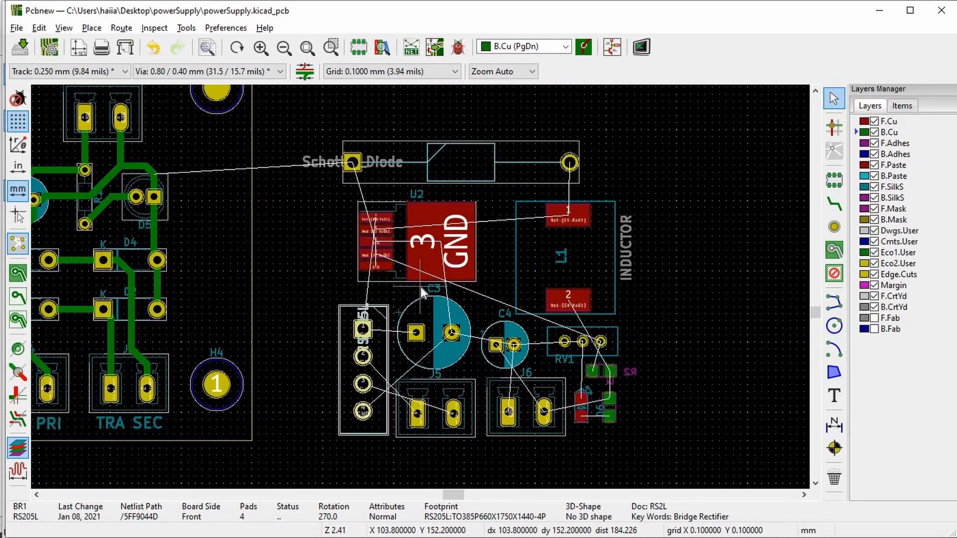
scroll(421, 287, up, 3)
click(570, 247)
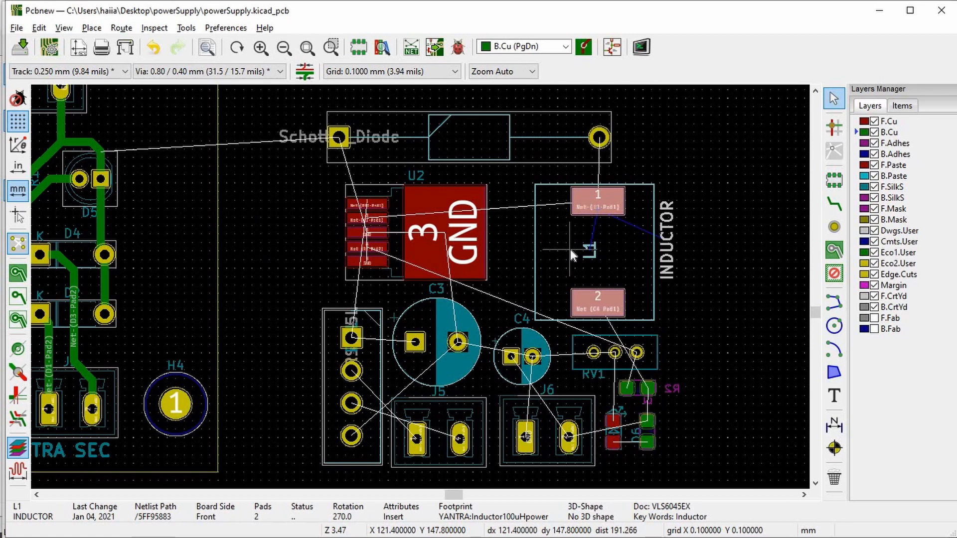
key(f)
key(r)
drag(550, 256, 524, 237)
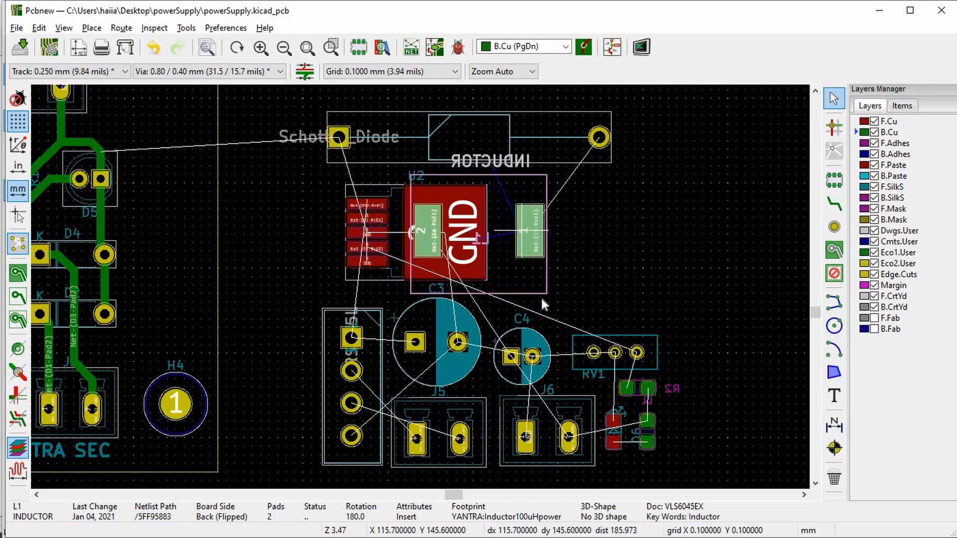
Step: Turn potentiometer RV1 vertical and place it directly to the right of inductor L1
scroll(540, 319, up, 1)
scroll(466, 301, down, 1)
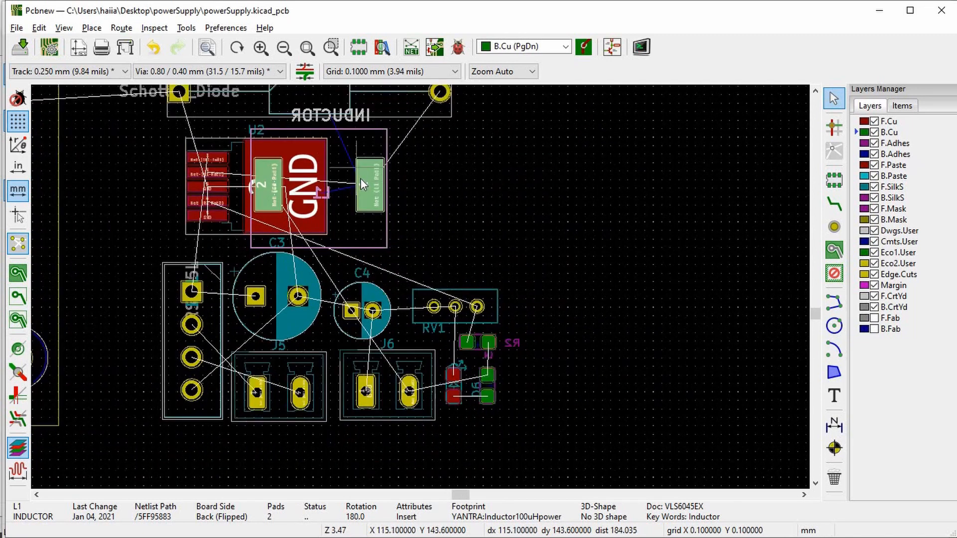
drag(457, 316, 415, 206)
key(r)
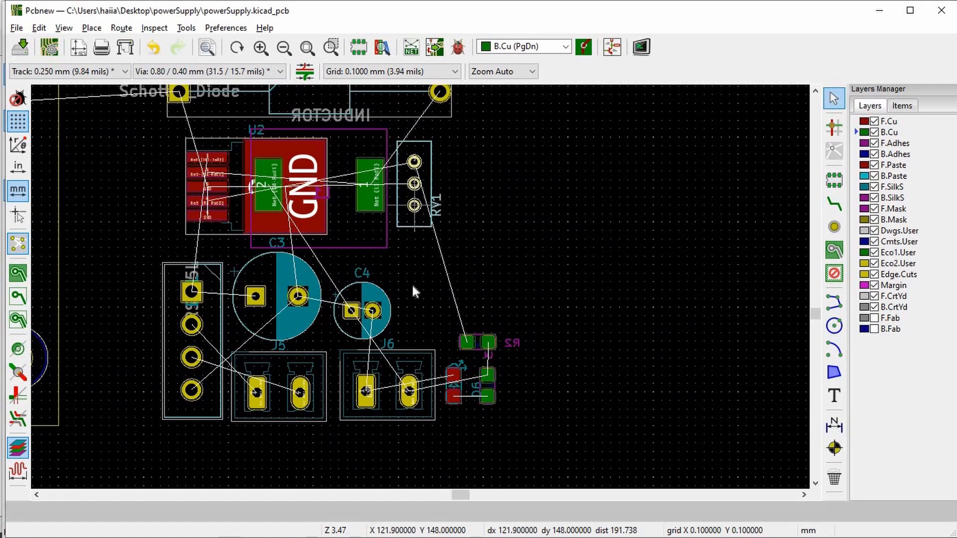
Step: Place LED D6 directly to the right of capacitor C4 and rotate it to 90 degrees
scroll(421, 286, up, 1)
scroll(421, 286, up, 1)
click(478, 394)
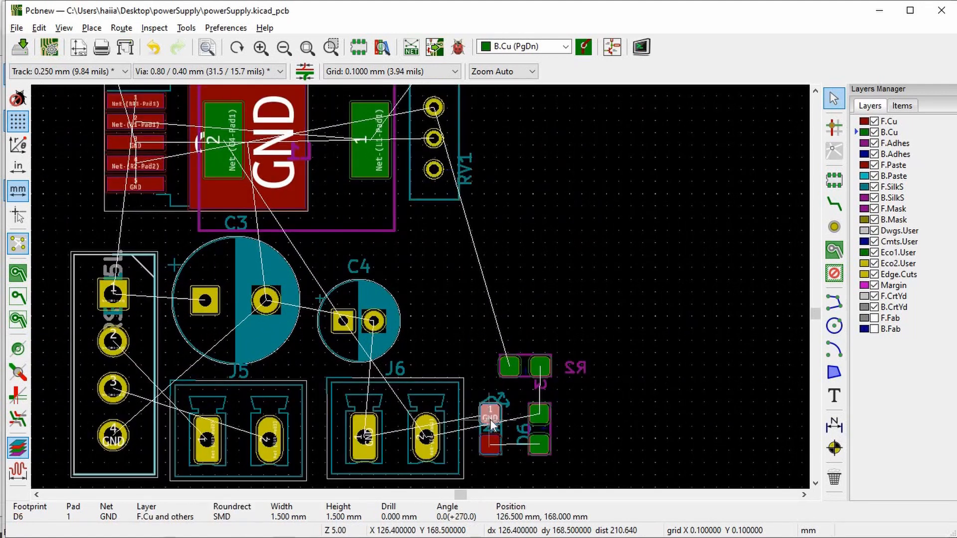
double_click(498, 414)
key(Escape)
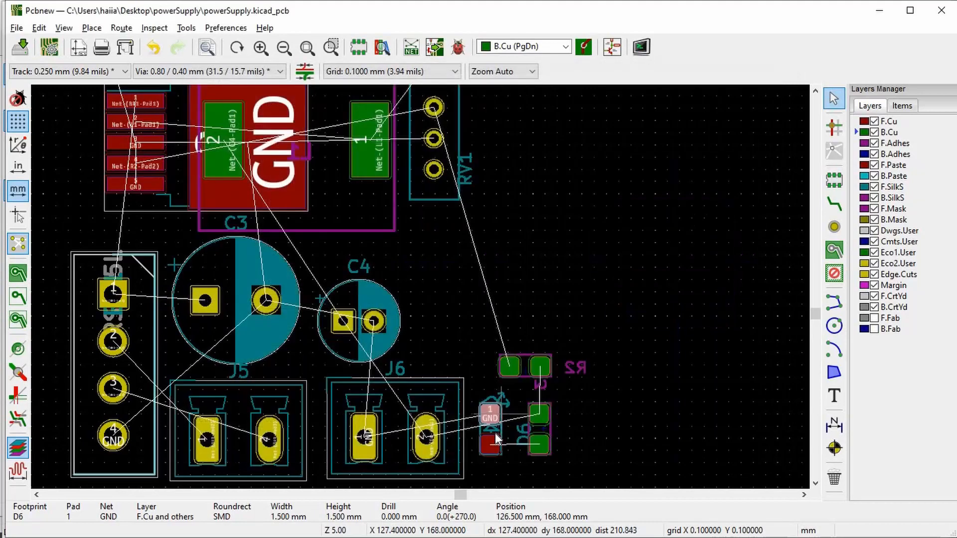
drag(495, 428, 434, 327)
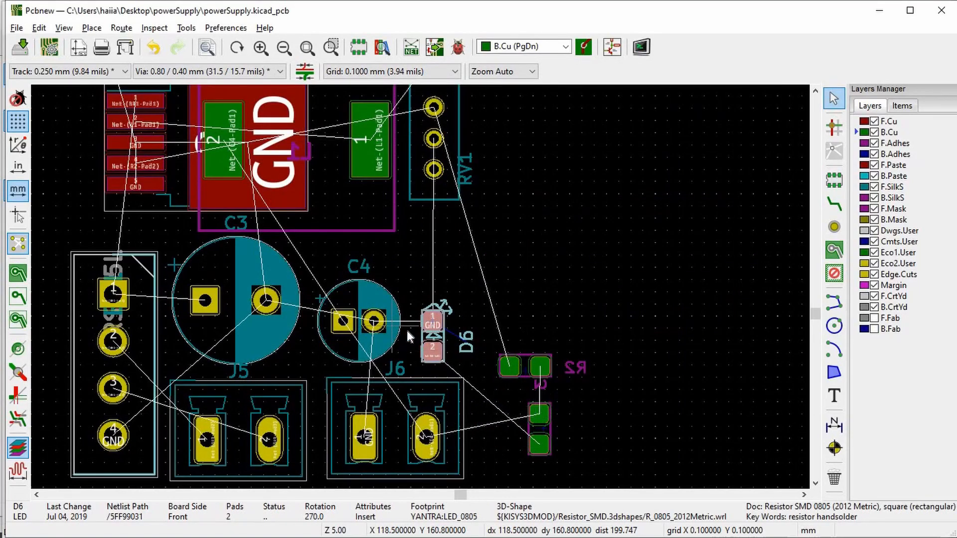
key(r)
key(r)
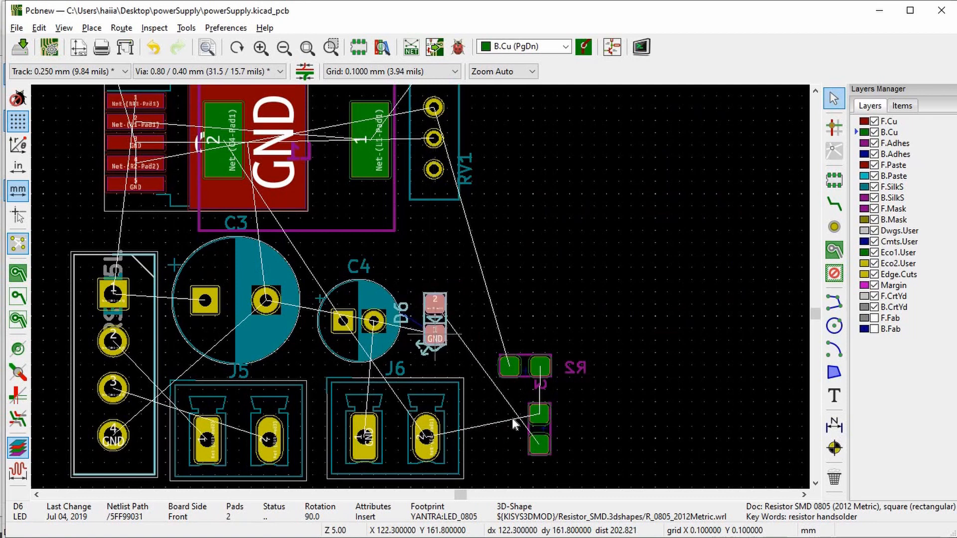
Step: Place resistor R3 between potentiometer RV1 and LED D6, with its pad 2 facing D6's pad 2
click(540, 429)
drag(540, 429, 435, 230)
scroll(447, 277, down, 1)
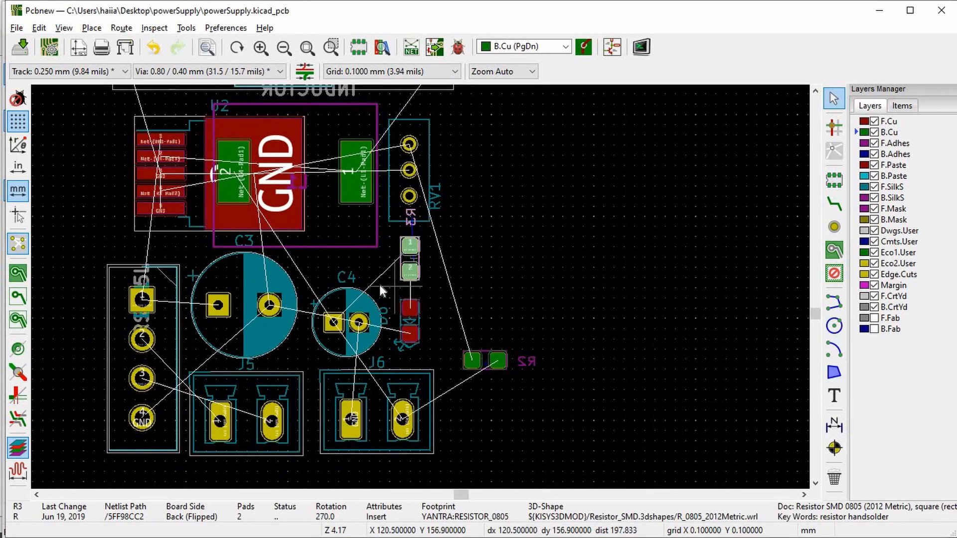
Step: Flip resistor R3 to the front side and rotate it to 270 degrees, keeping it directly above D6
scroll(385, 288, up, 3)
key(Page_Up)
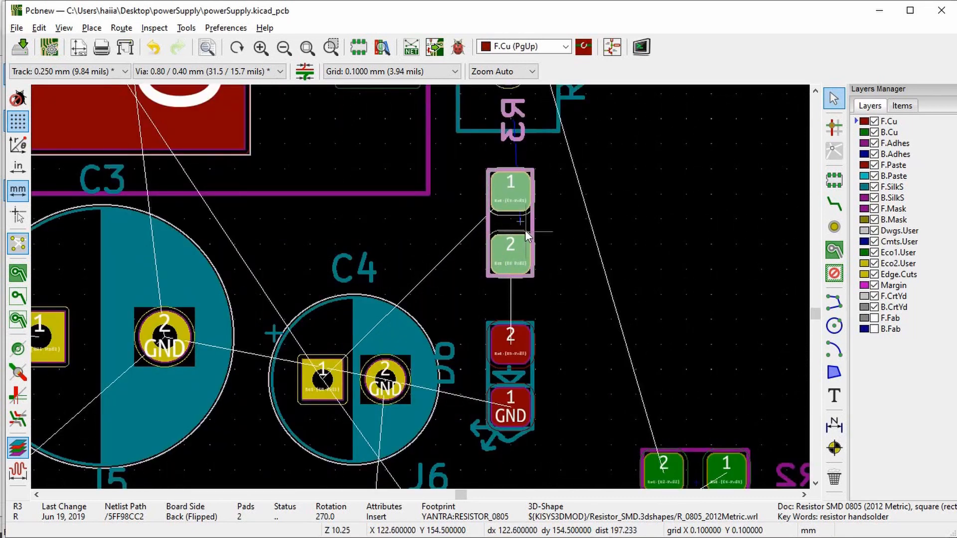
key(Page_Down)
key(Escape)
click(513, 223)
key(f)
key(r)
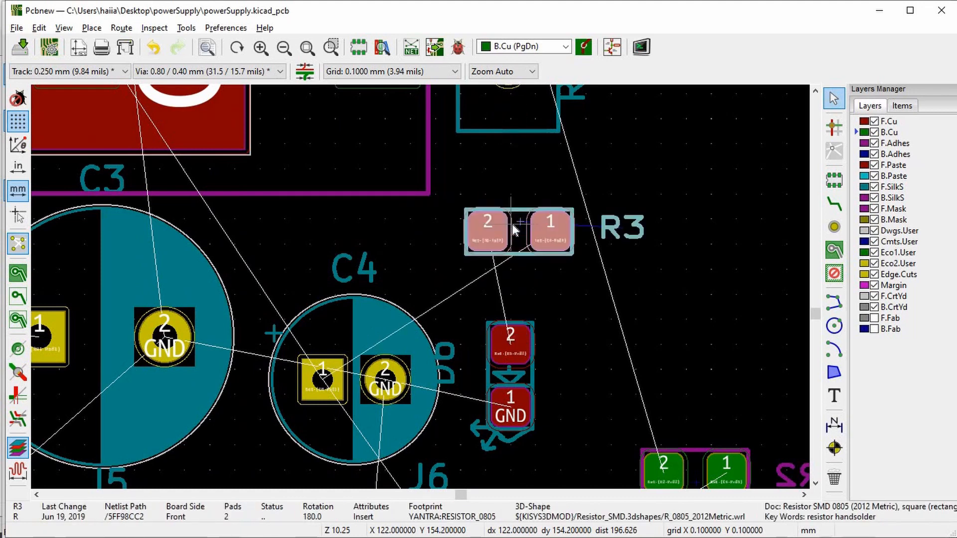
key(r)
drag(515, 229, 502, 240)
scroll(522, 291, down, 1)
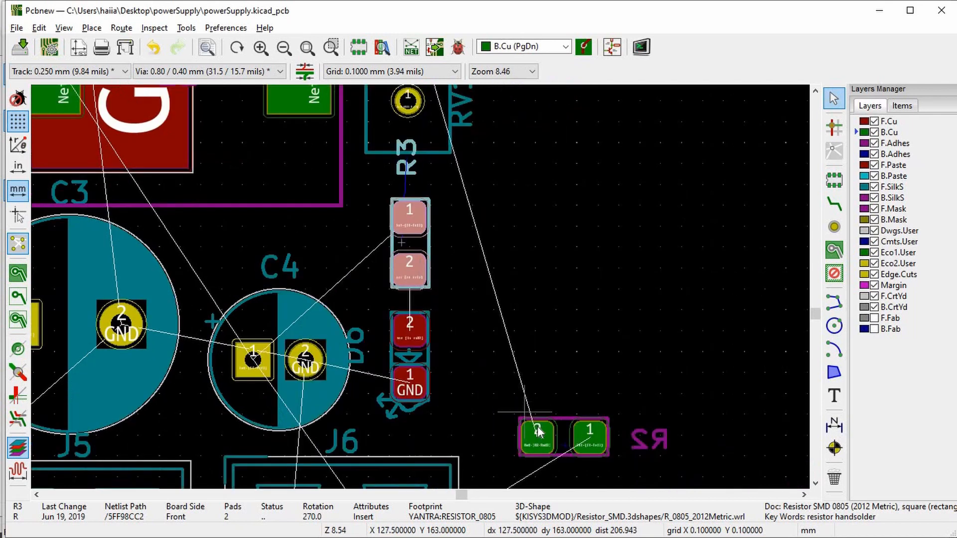
Step: Rotate back-side resistor R2 to 90 degrees and place it partly overlapping R3, below RV1
drag(532, 427, 351, 285)
scroll(452, 227, down, 1)
scroll(351, 285, up, 2)
key(r)
drag(421, 292, 436, 312)
key(r)
key(r)
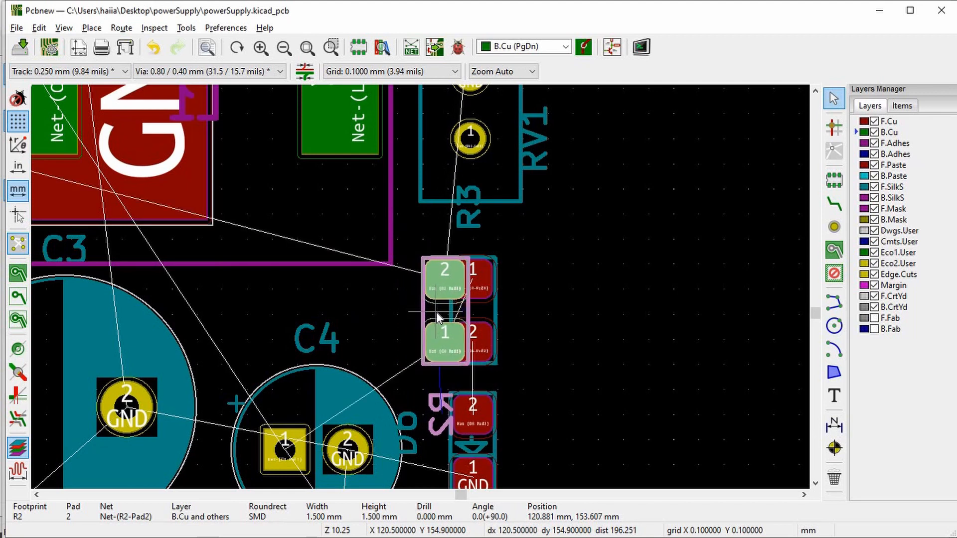
scroll(419, 288, down, 6)
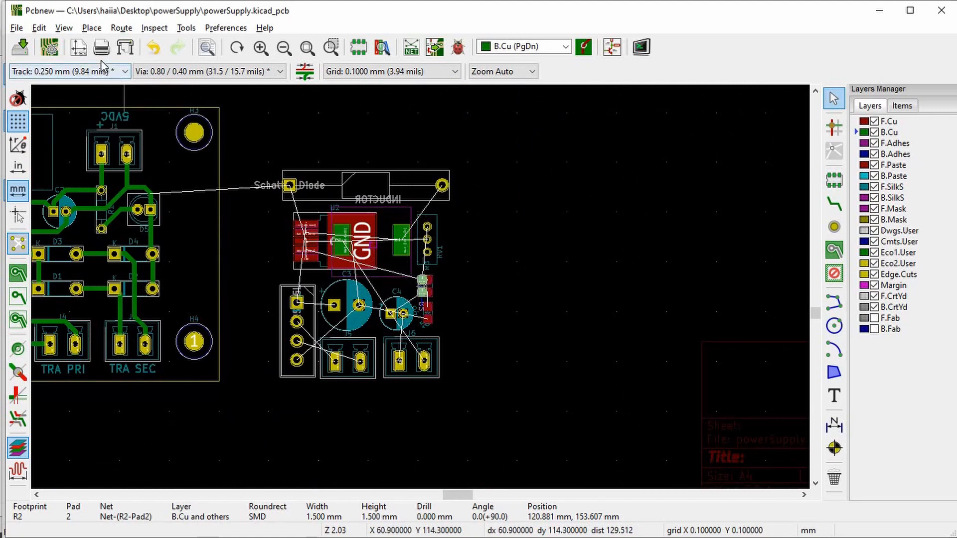
Step: Save the board and inspect the switching supply's component placement in the 3D viewer from several angles
key(ctrl+s)
click(63, 27)
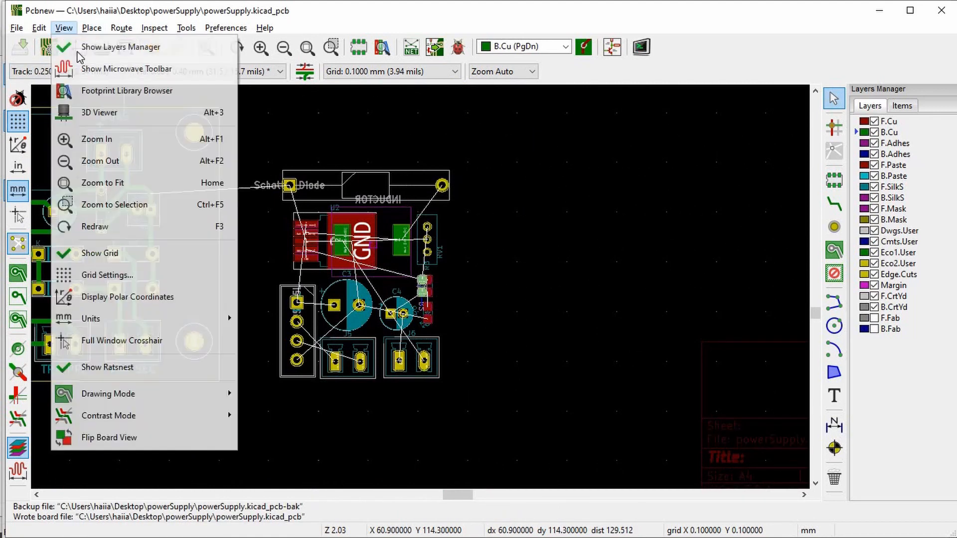
click(100, 112)
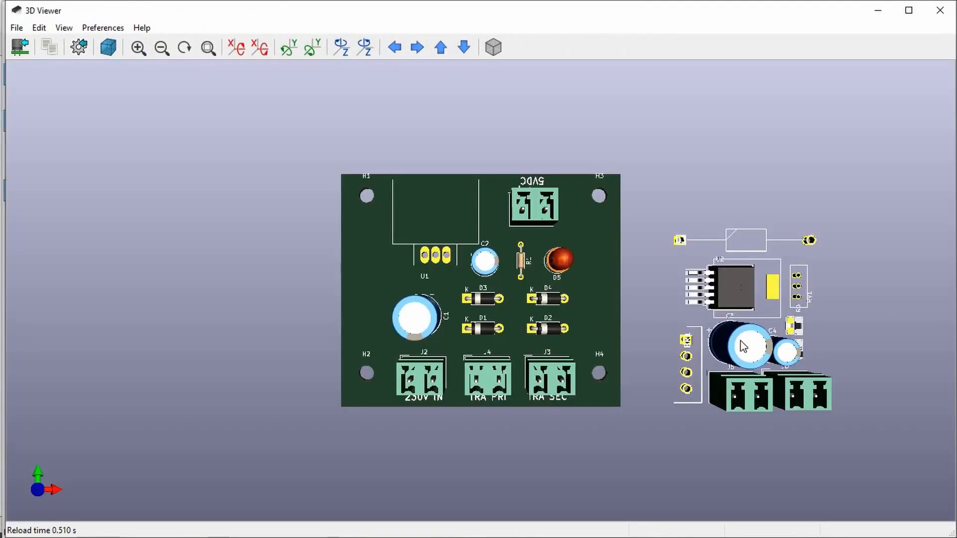
scroll(836, 343, up, 2)
scroll(827, 334, down, 2)
scroll(824, 361, up, 1)
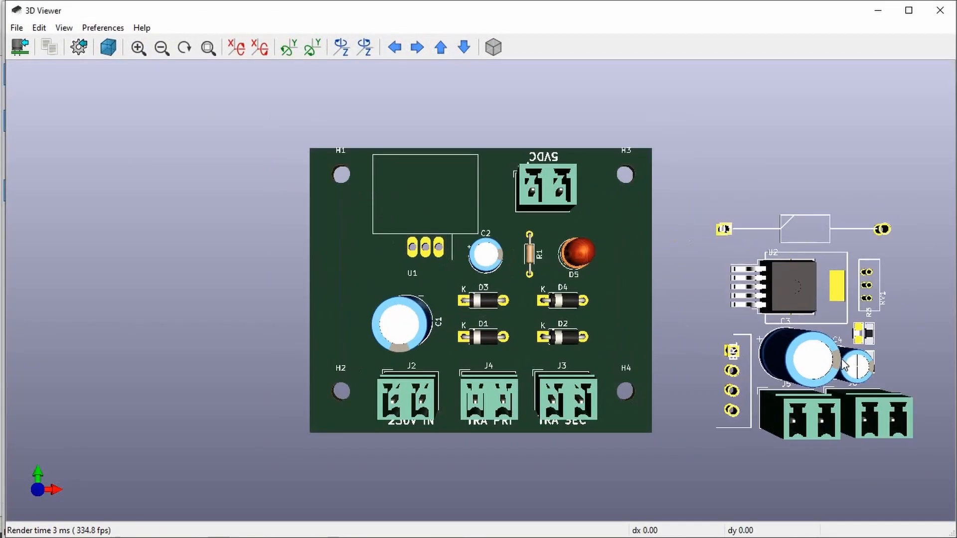
drag(750, 325, 797, 245)
drag(764, 193, 723, 309)
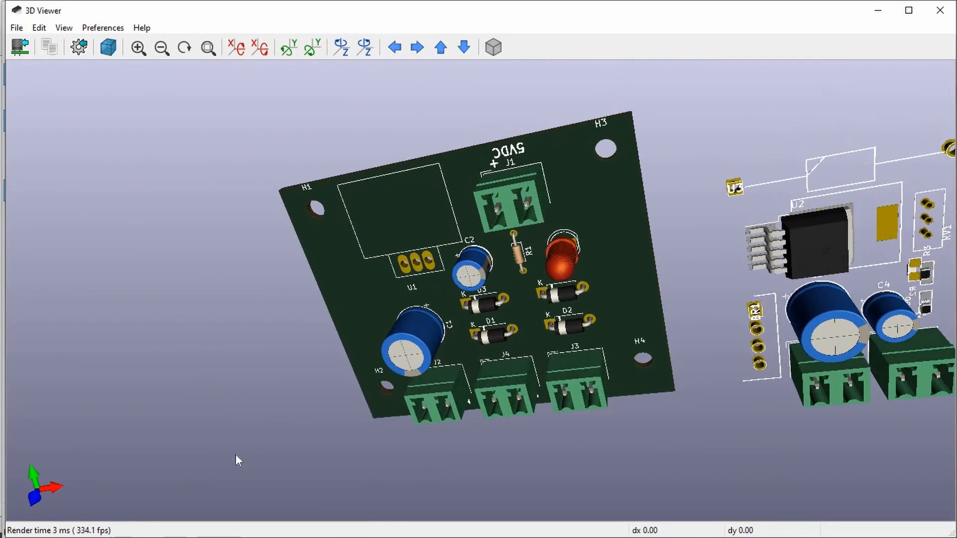
click(940, 10)
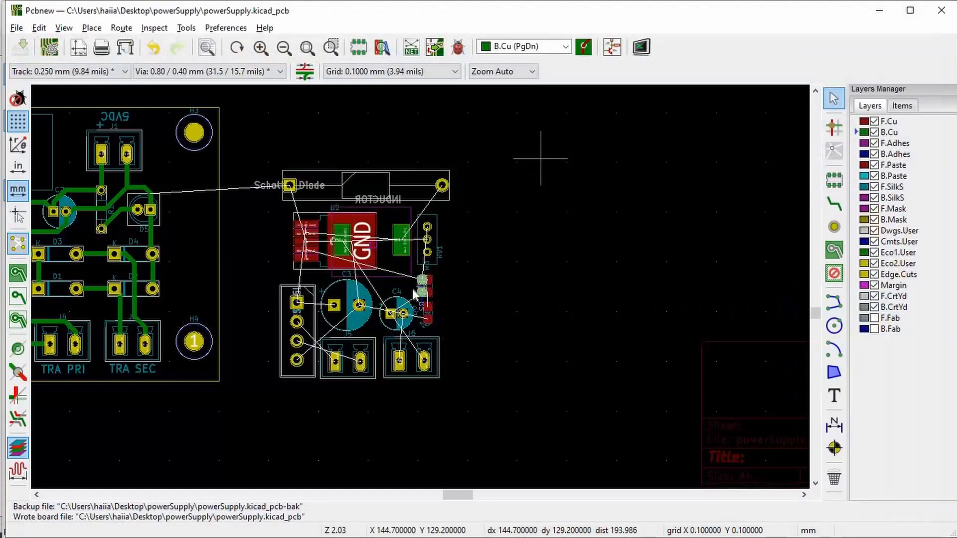
Step: Select the whole group of switching supply footprints and shift it closer to the existing board's right edge
scroll(161, 395, up, 1)
drag(705, 385, 484, 155)
drag(519, 237, 482, 189)
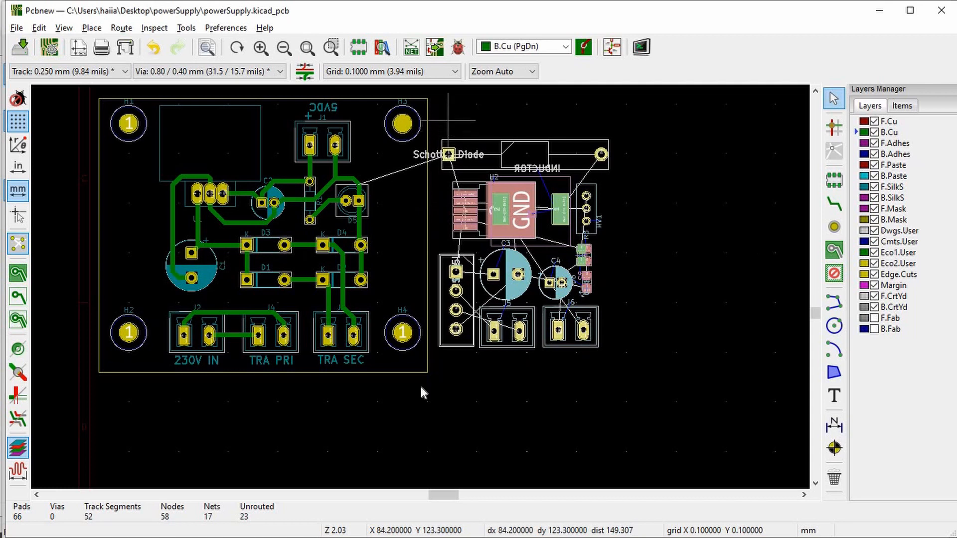
scroll(416, 348, up, 2)
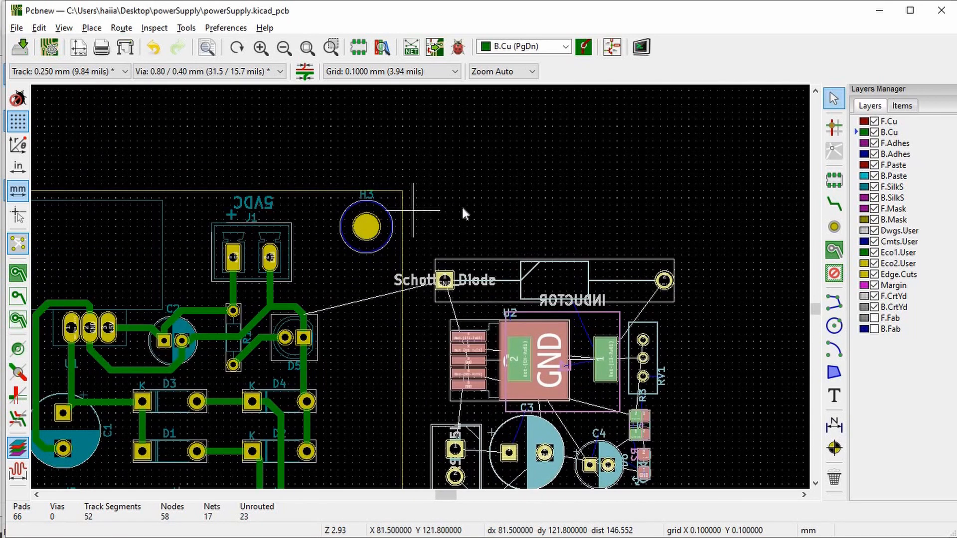
Step: Move the board outline's right edge segment beyond the switching supply footprints, to X 119.9 mm
click(403, 205)
drag(403, 205, 681, 204)
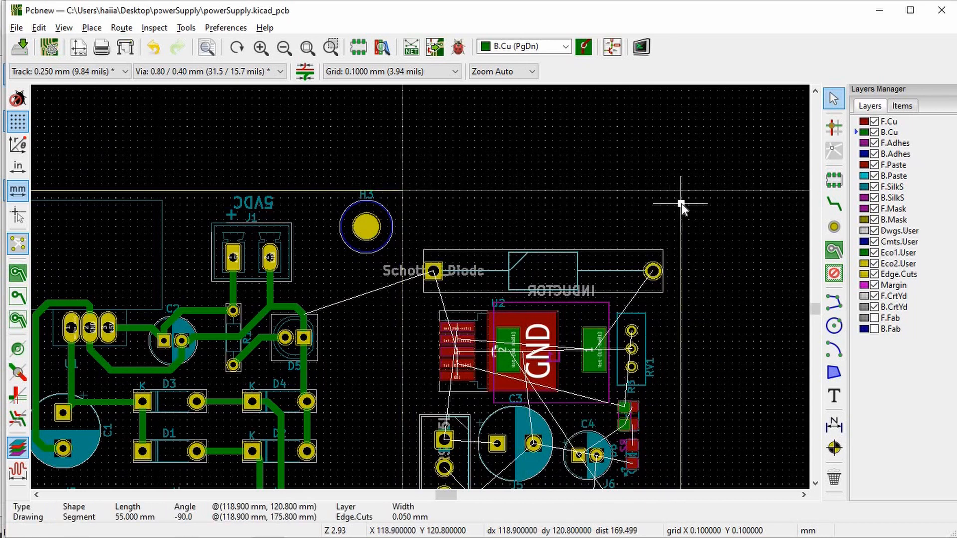
scroll(682, 204, up, 1)
drag(421, 286, 429, 282)
scroll(420, 289, up, 3)
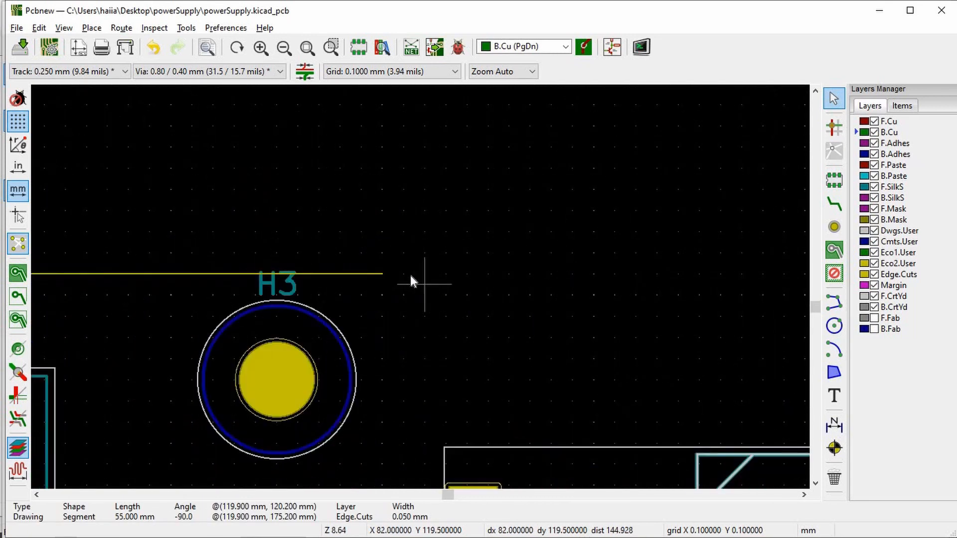
Step: Extend the board outline's top edge to the right to X 120 mm, Y 119 mm, making it 106 mm long
double_click(380, 273)
key(Escape)
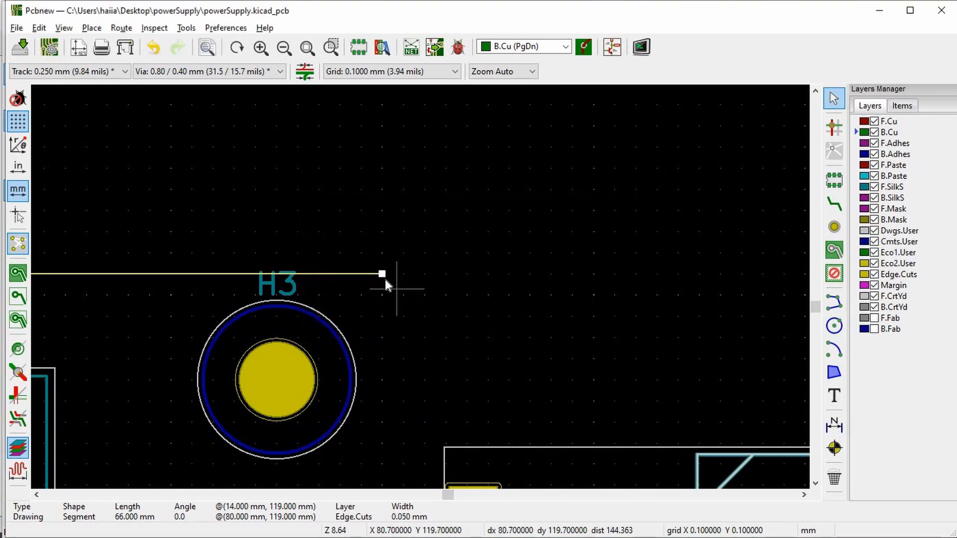
drag(382, 274, 679, 274)
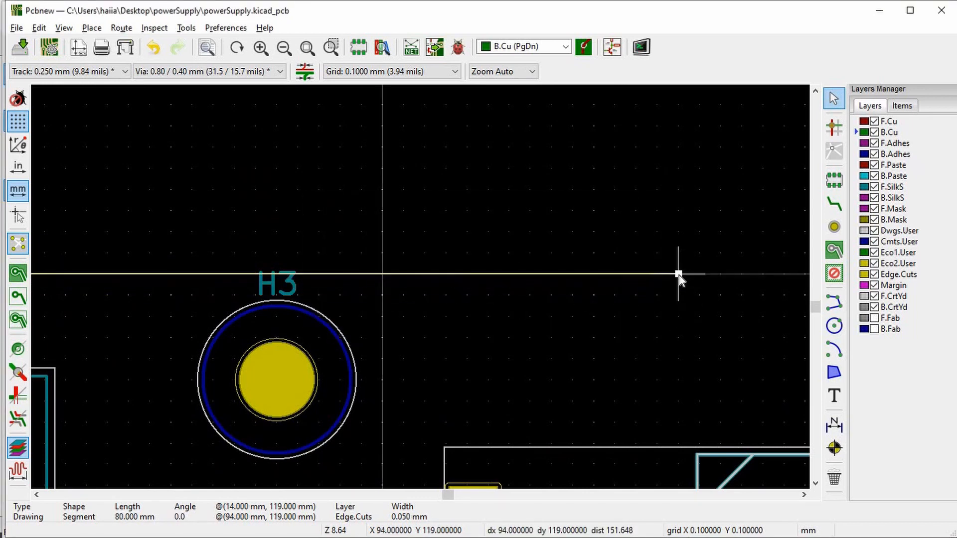
ctrl+scroll(679, 274, down, 5)
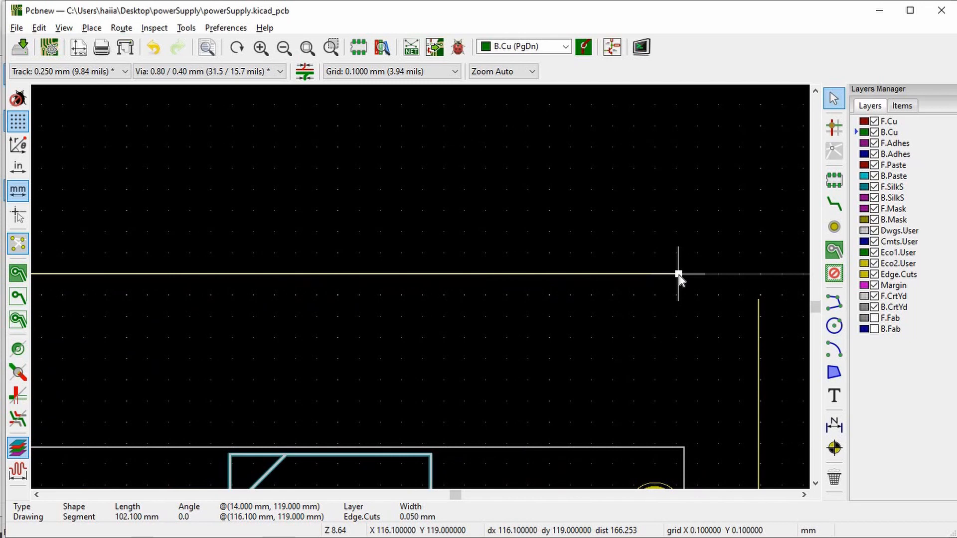
ctrl+scroll(679, 274, down, 1)
drag(679, 274, 670, 274)
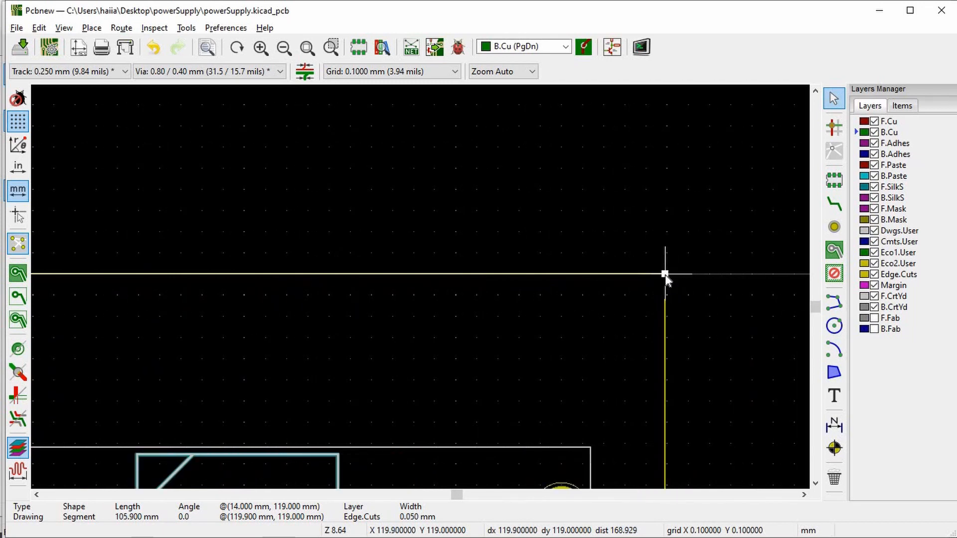
scroll(665, 275, up, 4)
drag(420, 288, 417, 320)
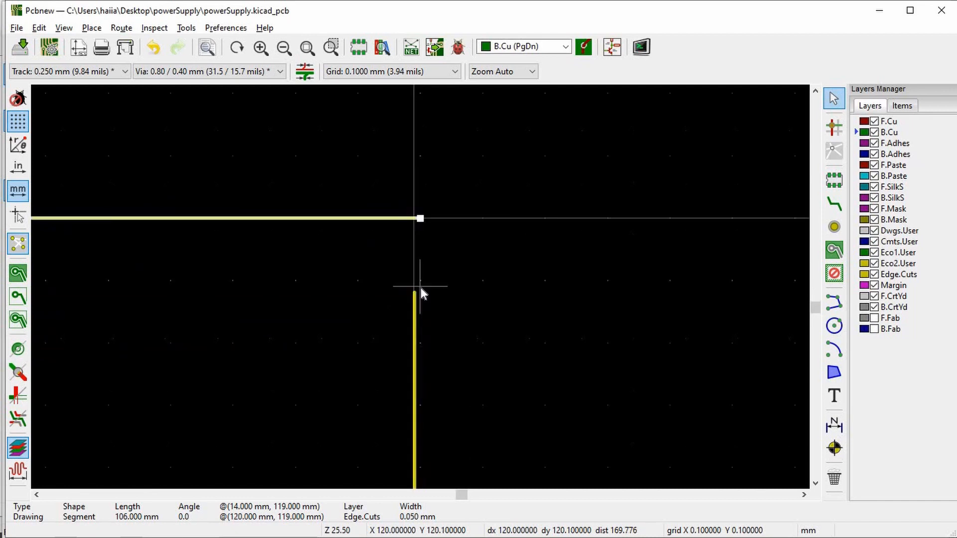
Step: Move the outline's right edge segment so its upper end meets the top edge at X 120 mm, Y 119 mm
scroll(420, 309, up, 3)
key(Escape)
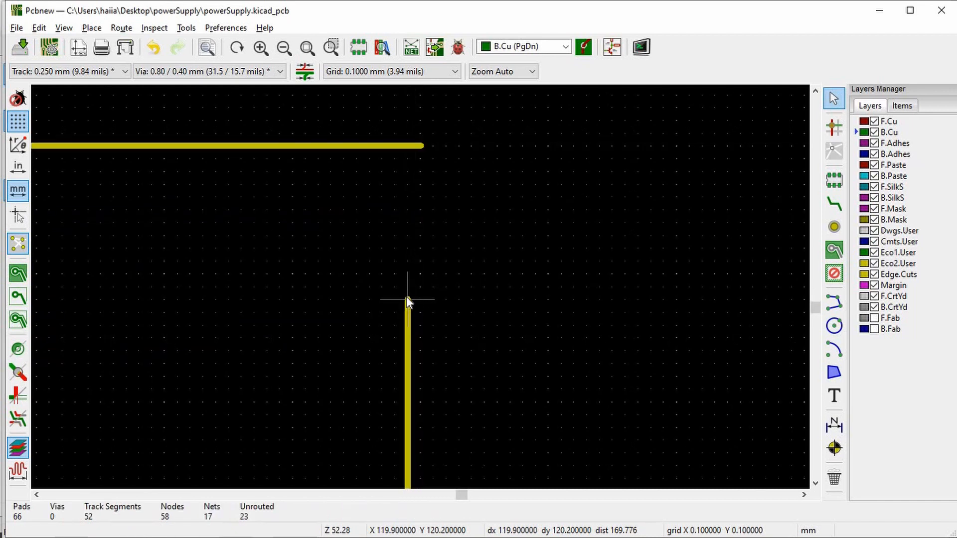
click(407, 304)
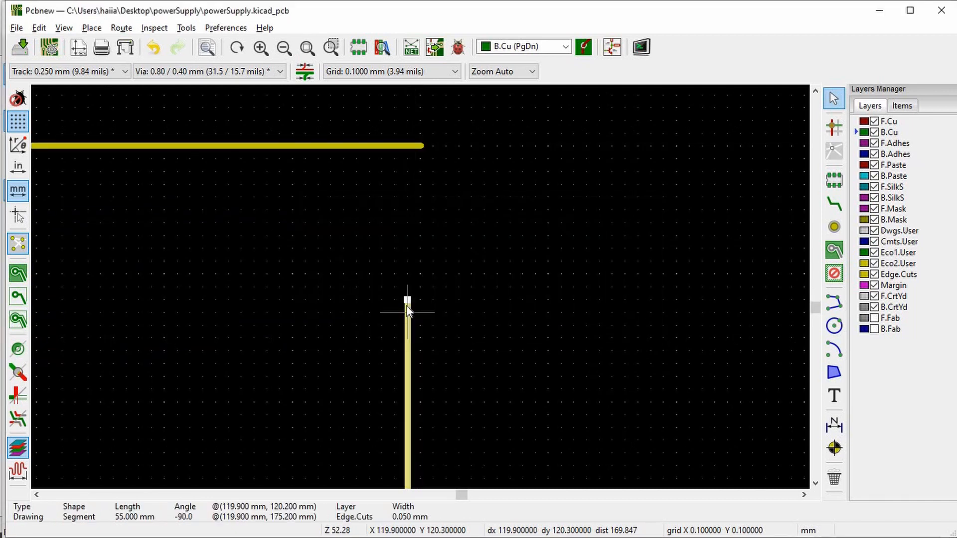
drag(414, 281, 421, 146)
Step: Extend the outline's bottom edge to the right edge's lower end at X 120 mm, Y 174 mm, closing the outline
scroll(421, 287, down, 10)
scroll(369, 447, up, 3)
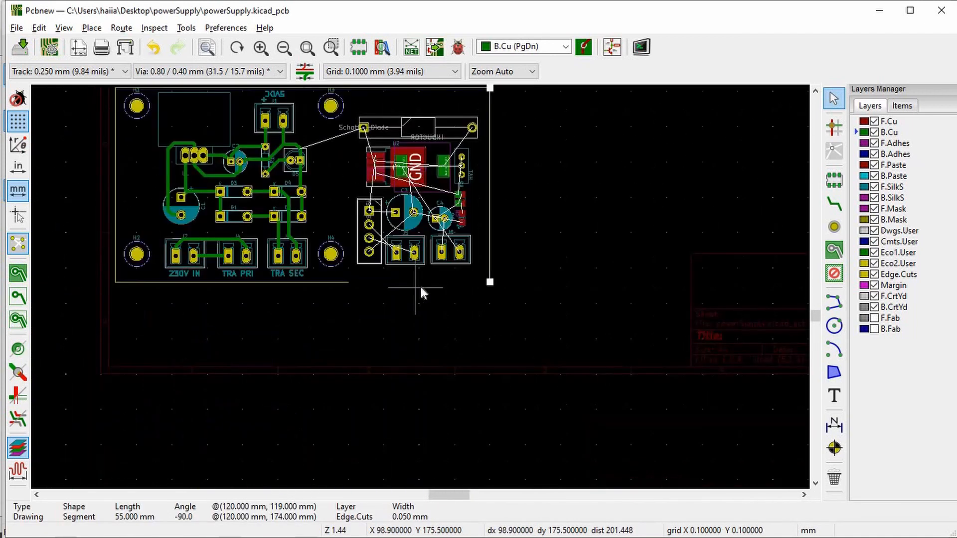
scroll(282, 277, up, 3)
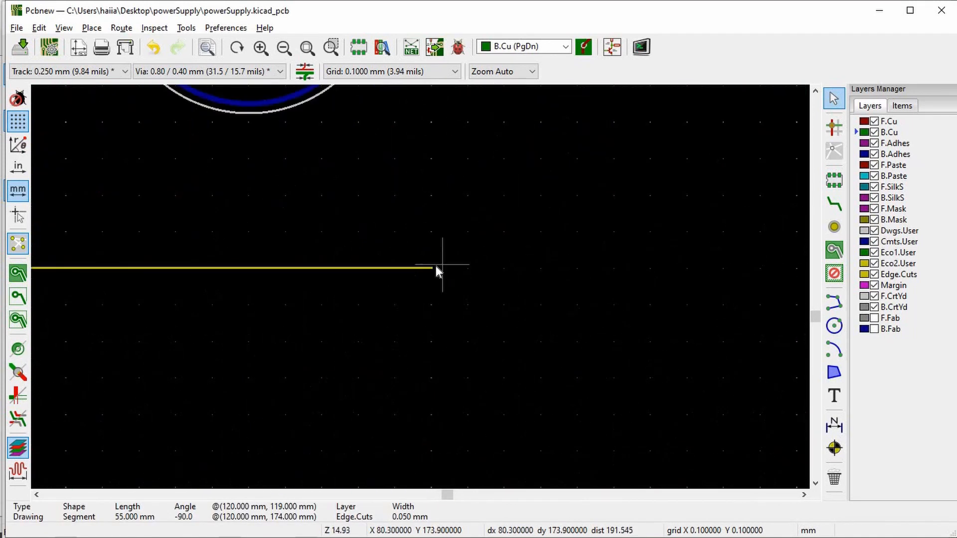
click(431, 272)
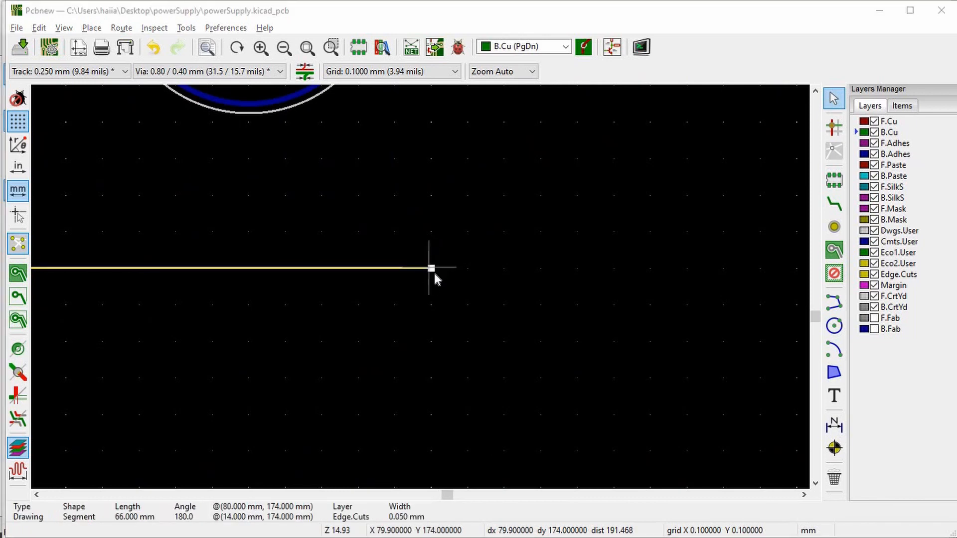
scroll(431, 269, down, 6)
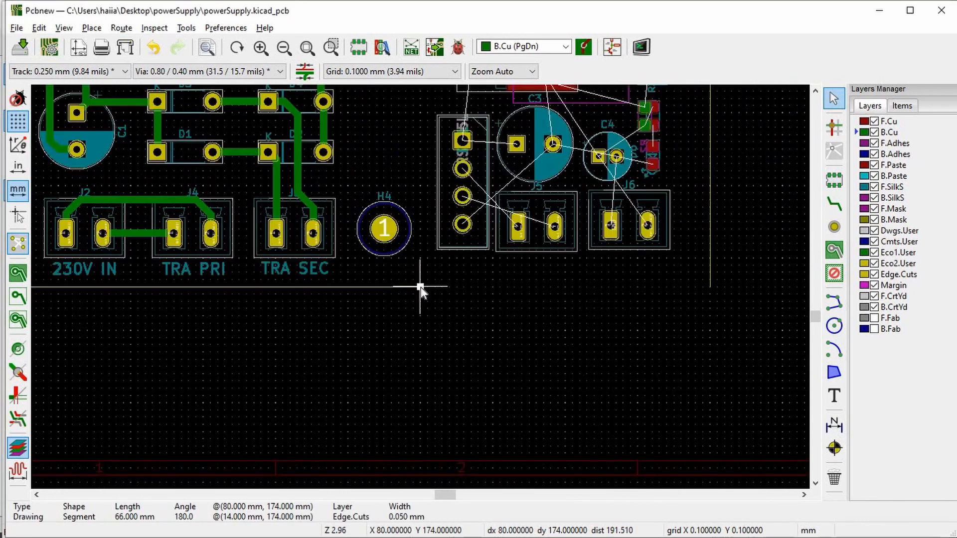
drag(422, 289, 663, 290)
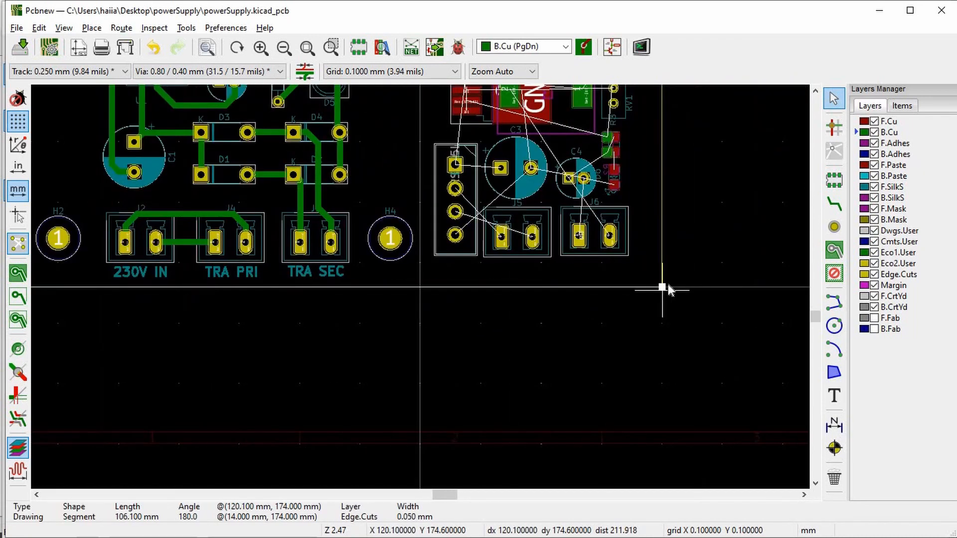
scroll(663, 290, up, 15)
scroll(420, 294, down, 5)
scroll(421, 293, up, 6)
drag(318, 290, 299, 289)
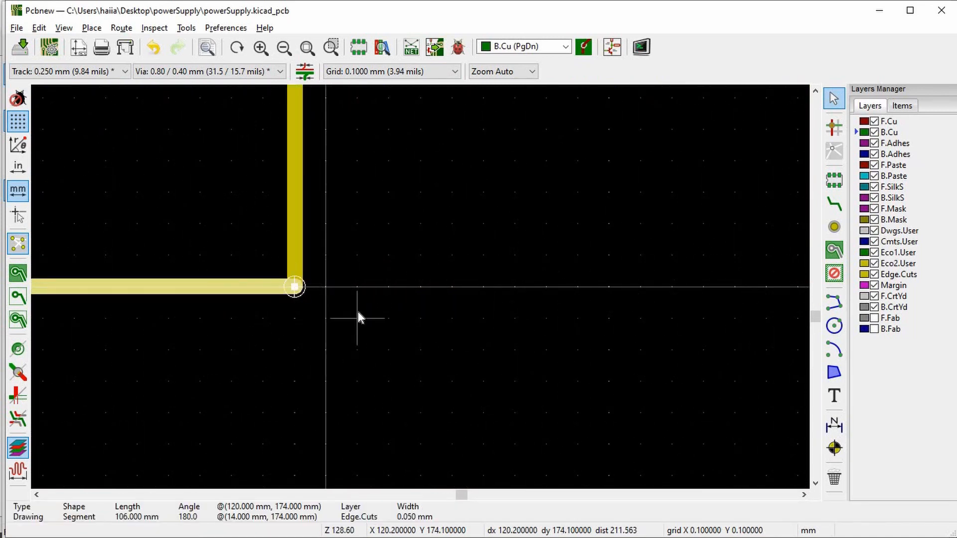
Step: Inspect the enlarged board in the 3D viewer from above and at a tilted angle
scroll(420, 286, down, 8)
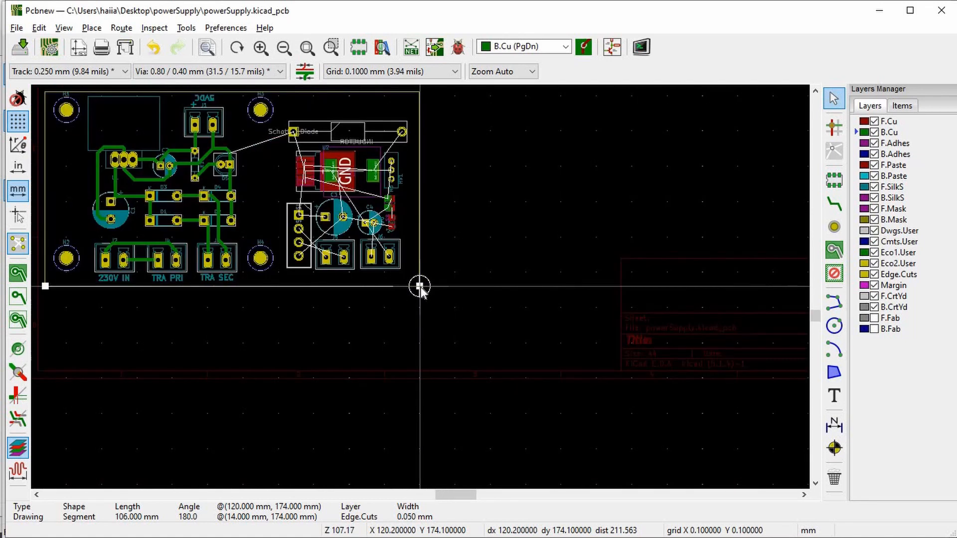
scroll(420, 288, down, 3)
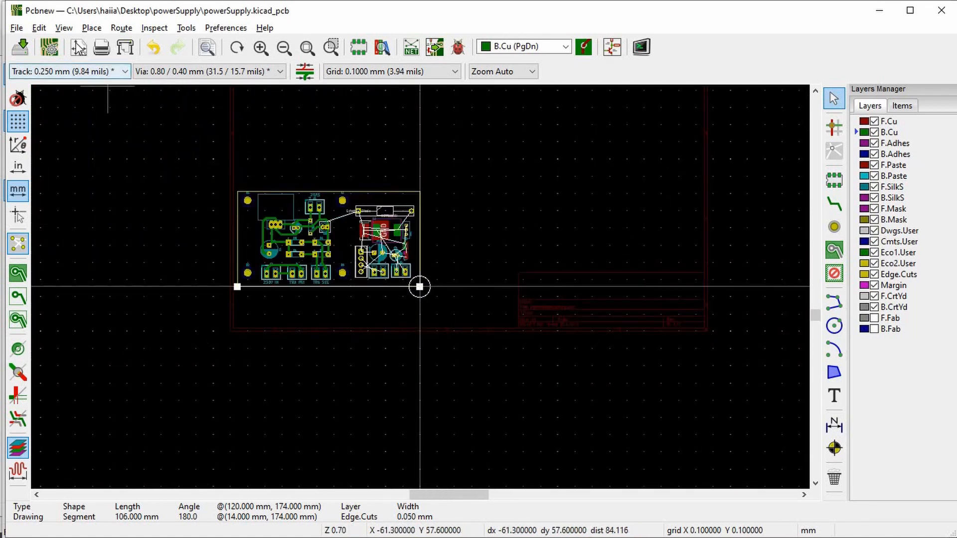
click(63, 28)
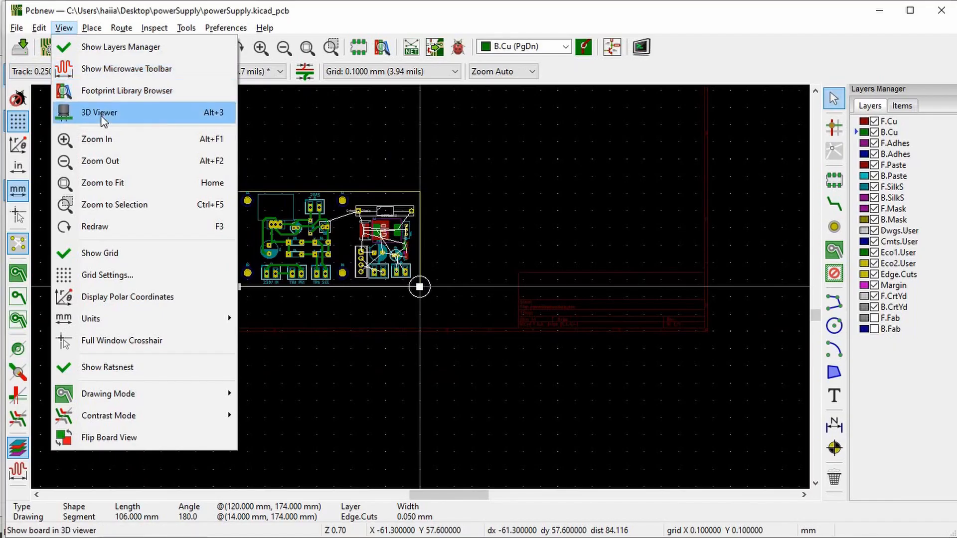
click(100, 113)
scroll(597, 302, up, 3)
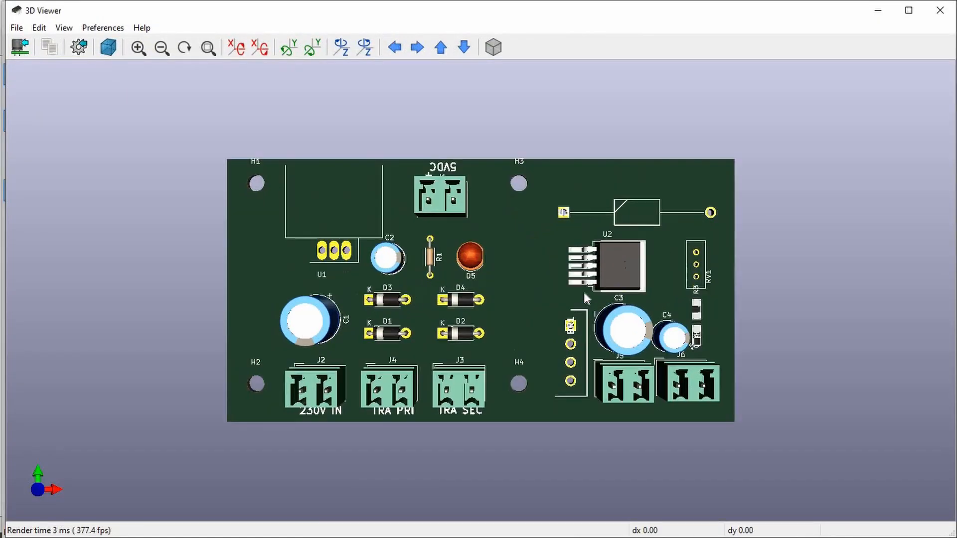
scroll(585, 293, up, 2)
scroll(772, 314, up, 3)
scroll(761, 300, down, 3)
right_click(782, 302)
drag(745, 262, 765, 301)
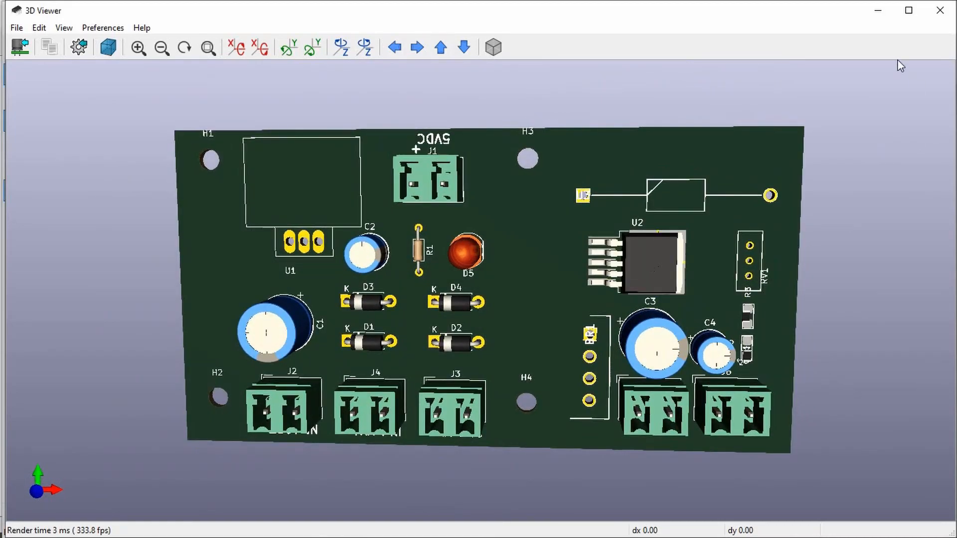
click(939, 10)
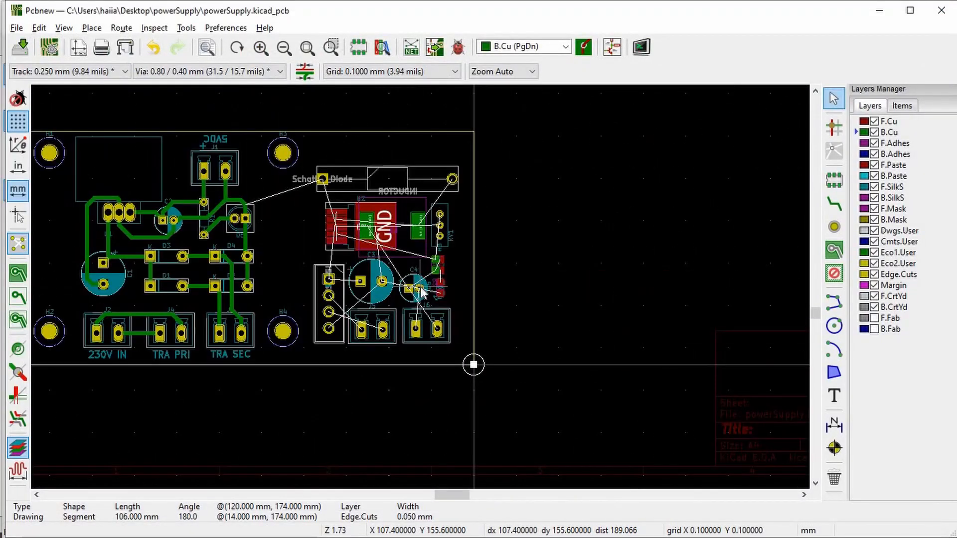
Step: Save the board file and examine the connections between bridge rectifier BR1 and connector J5
key(ctrl+s)
scroll(422, 289, up, 3)
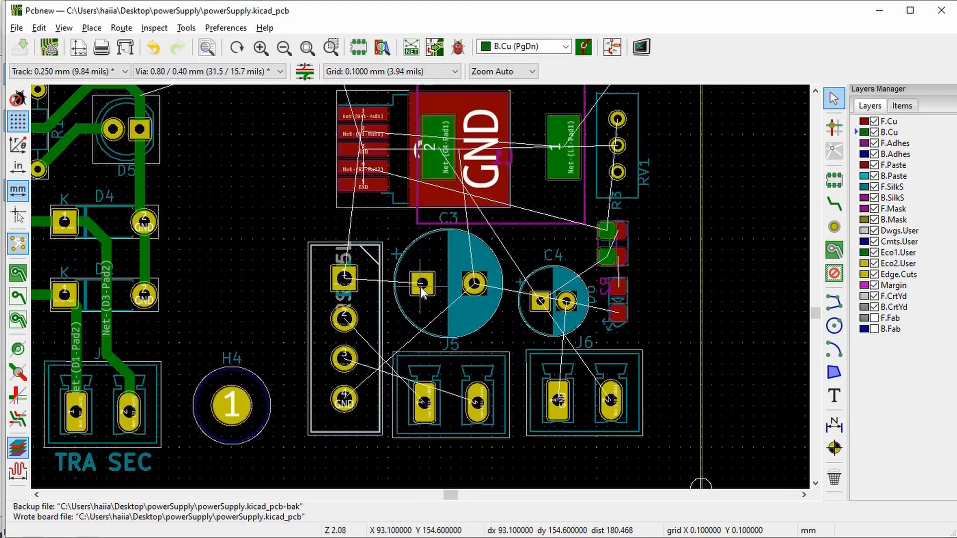
scroll(421, 292, up, 1)
scroll(423, 292, up, 1)
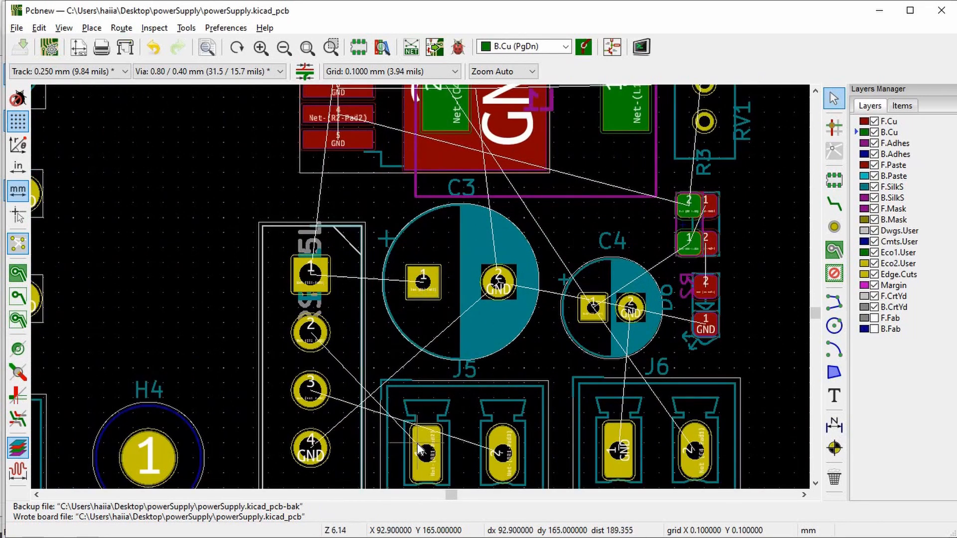
scroll(424, 444, up, 1)
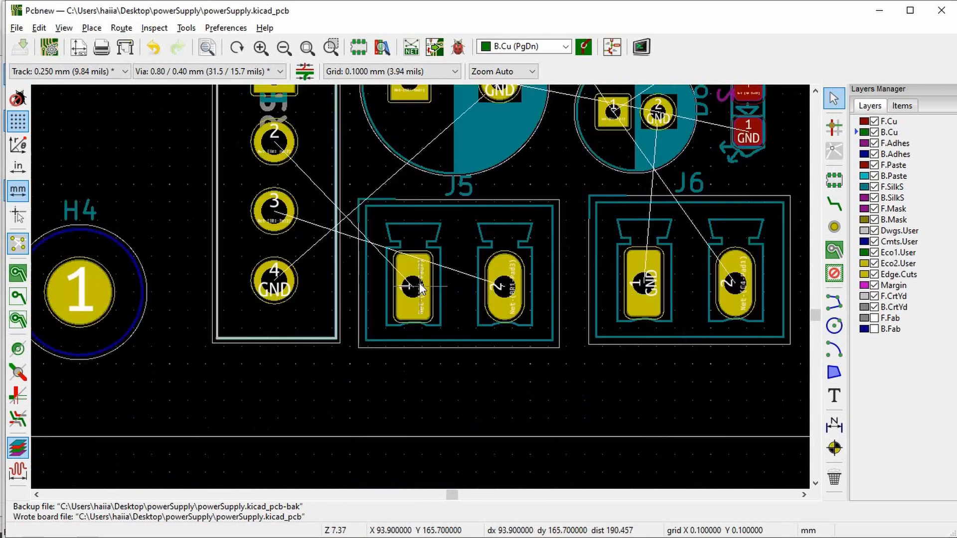
Step: Switch to the schematic editor and rotate connector J5 by 180 degrees
key(alt+Tab)
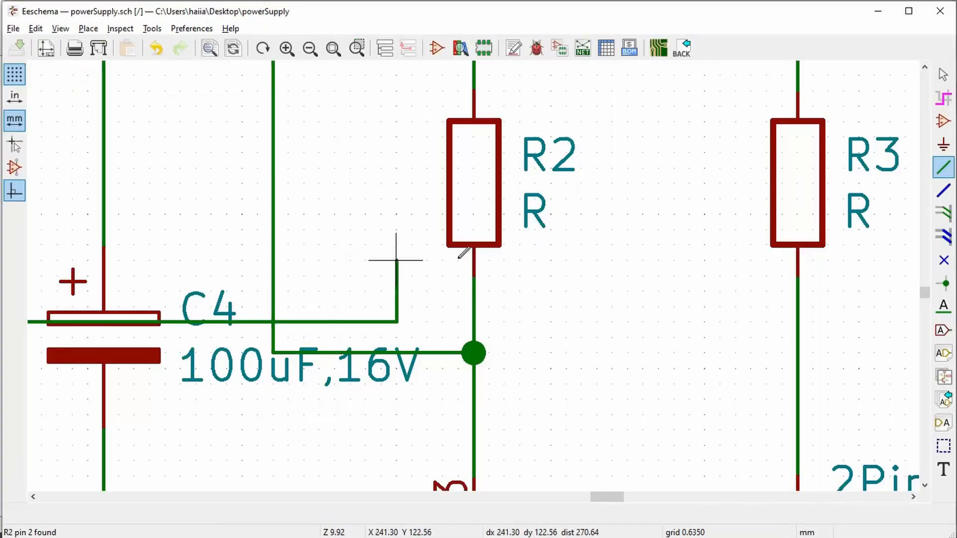
scroll(474, 275, down, 9)
scroll(241, 287, down, 5)
scroll(239, 276, up, 6)
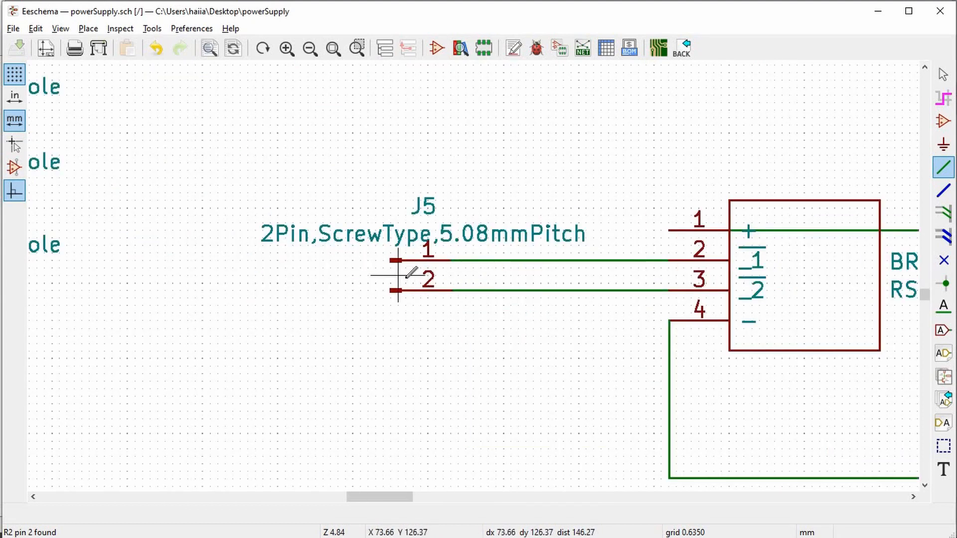
key(r)
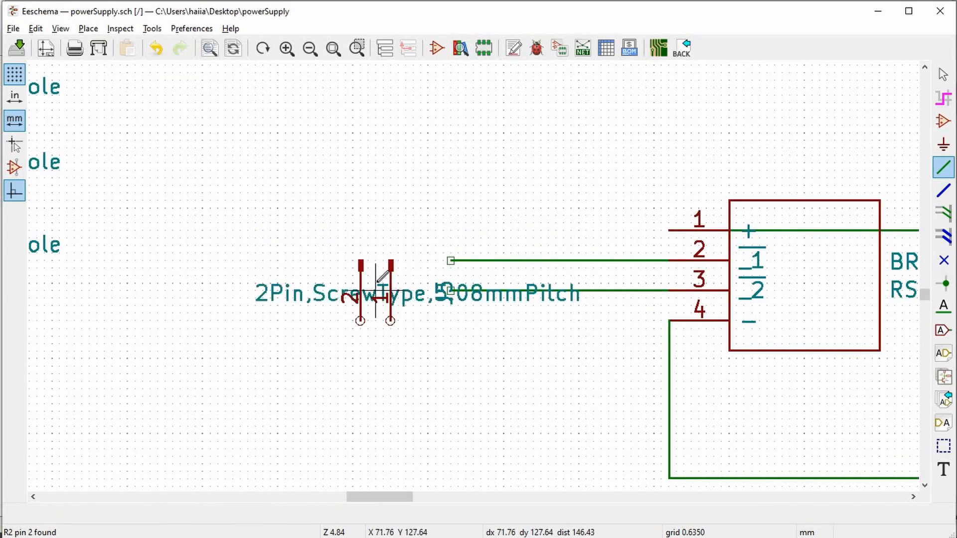
key(r)
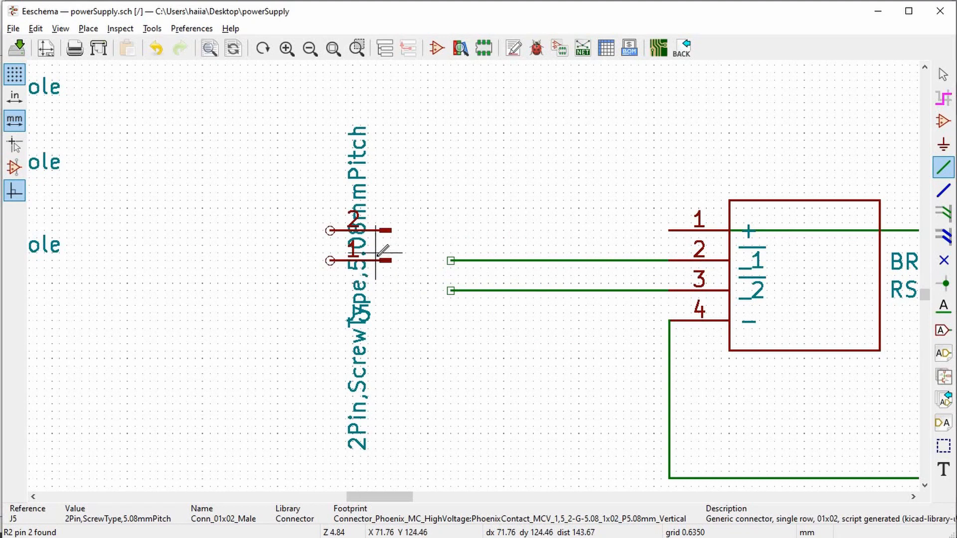
Step: Move J5 onto the bridge rectifier's AC wires so pin 2 meets the upper wire and pin 1 the lower
key(v)
key(Escape)
key(Escape)
key(m)
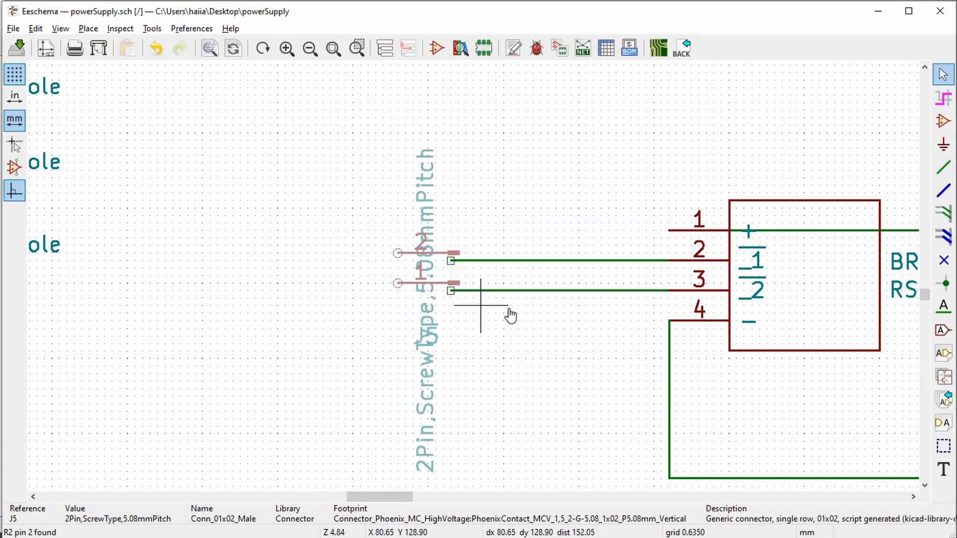
click(541, 313)
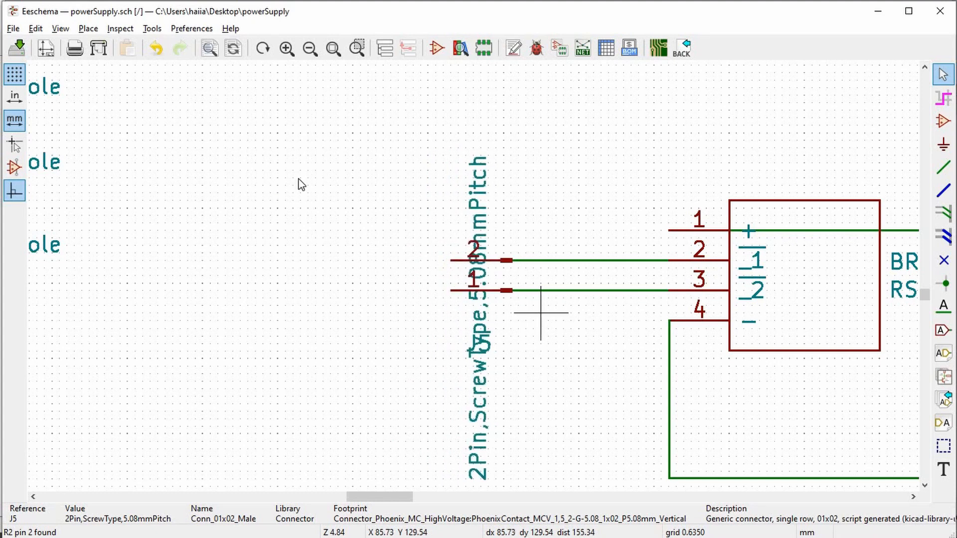
Step: Save the schematic and generate its netlist over the existing powerSupply.net file
key(ctrl+s)
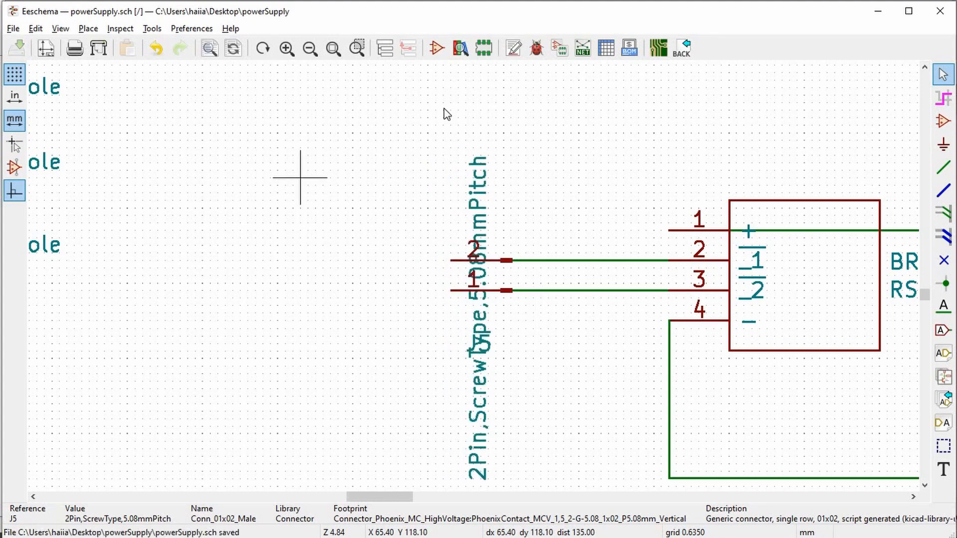
click(589, 58)
click(551, 235)
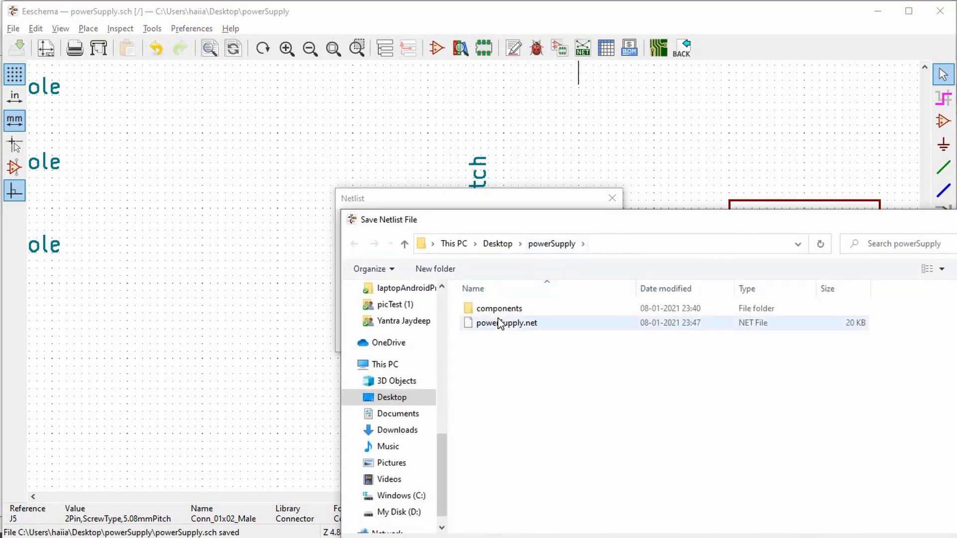
double_click(500, 323)
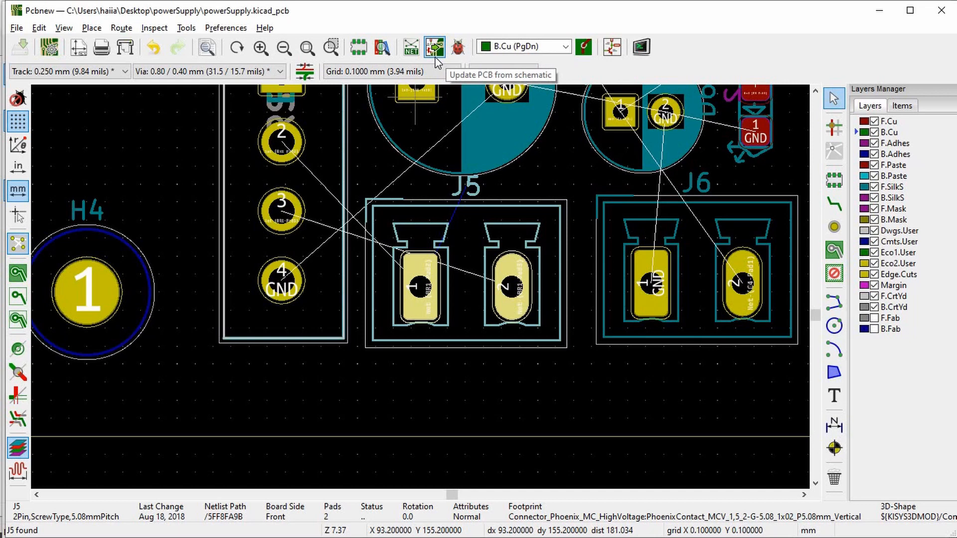
Step: Update the PCB from the schematic, keeping the existing symbol-to-footprint associations
click(435, 48)
click(612, 416)
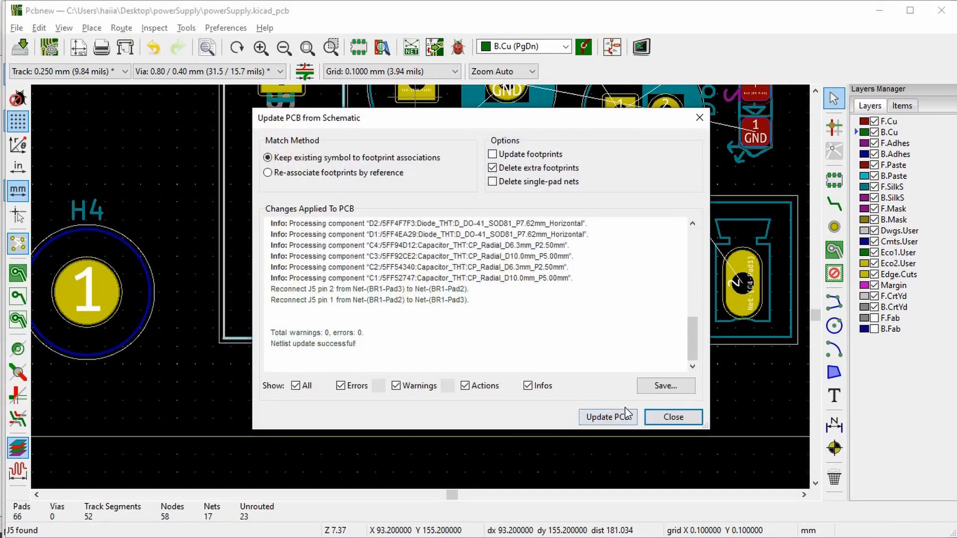
click(673, 418)
Step: Route a 1 mm wide track on B.Cu from BR1 pad 3 to J5 pad 1
scroll(423, 292, up, 1)
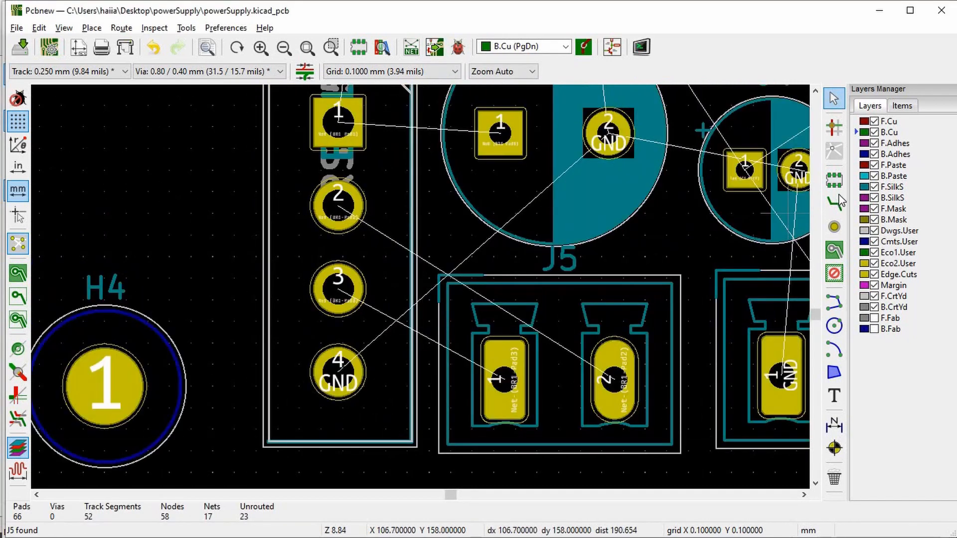
click(834, 204)
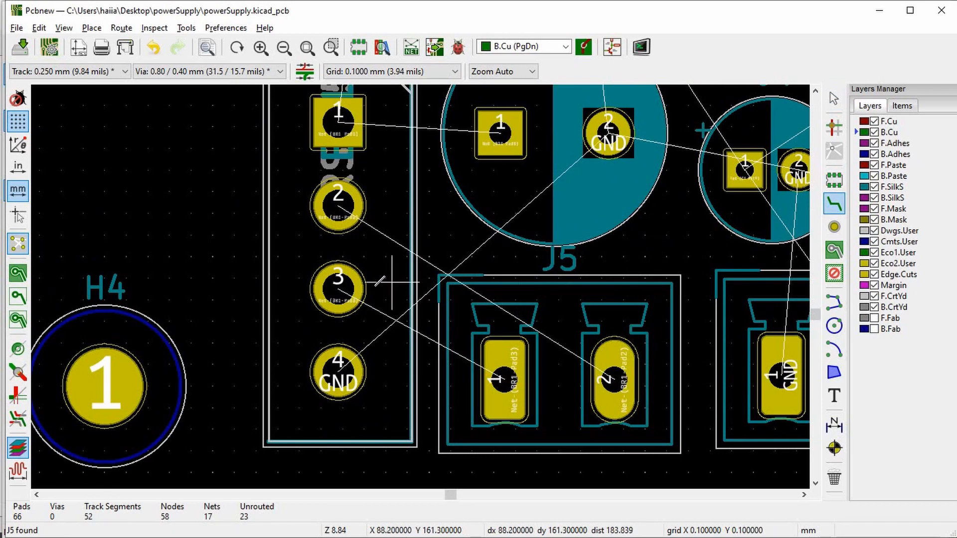
click(339, 289)
text(q1)
key(Return)
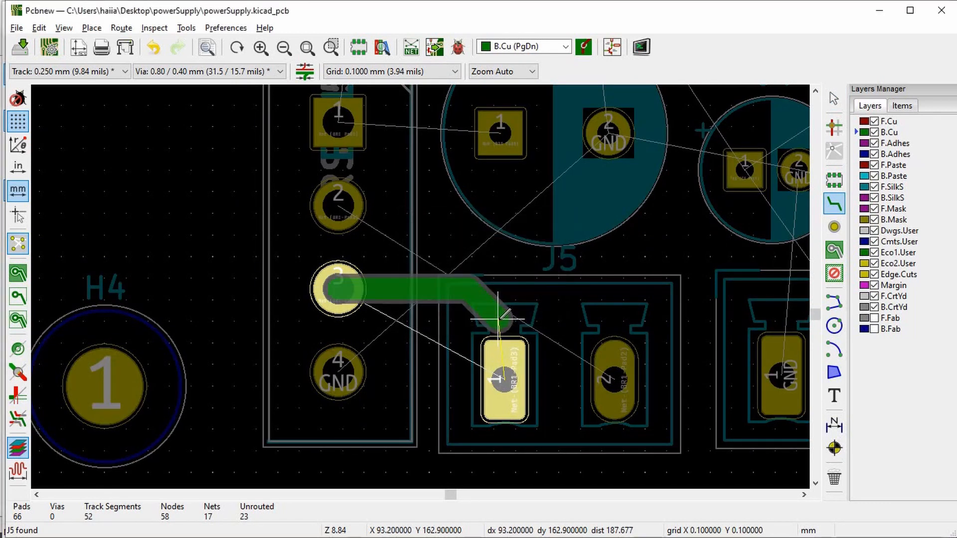
click(505, 379)
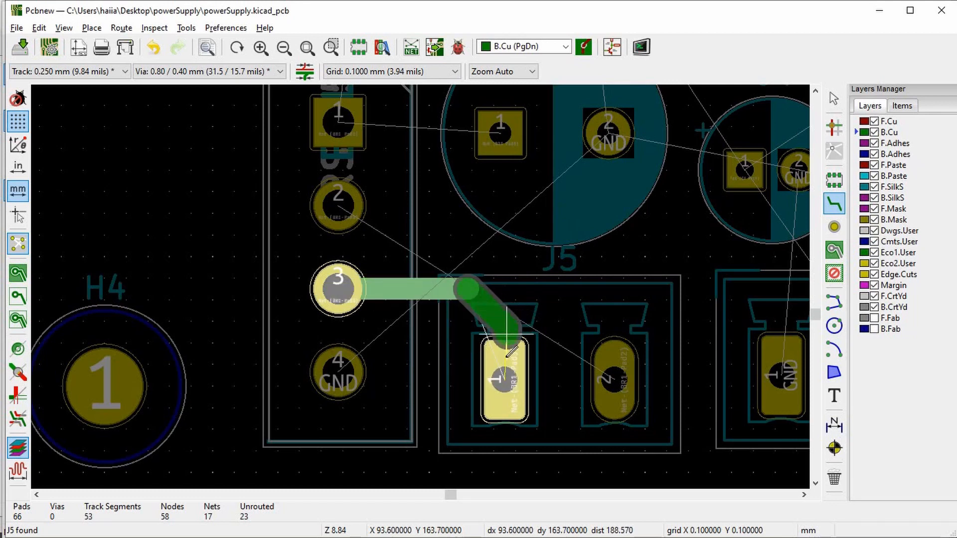
click(504, 324)
click(505, 364)
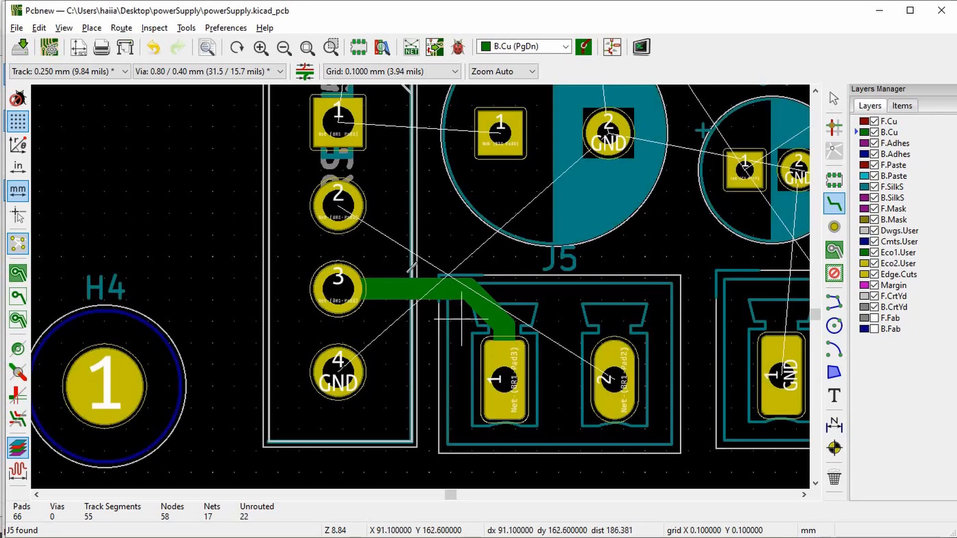
Step: Route a track on B.Cu from BR1 pad 2 to J5 pad 2, passing below C3
click(338, 204)
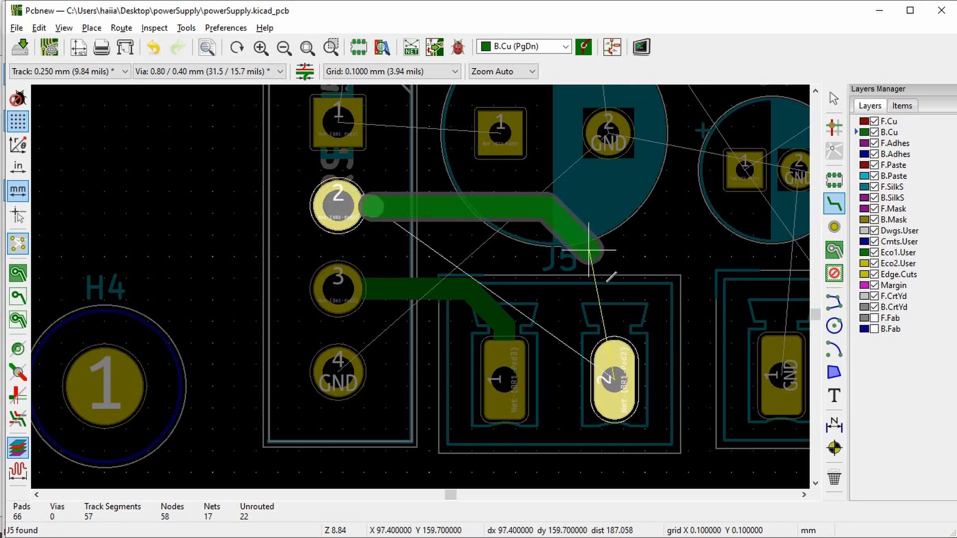
click(635, 342)
click(636, 342)
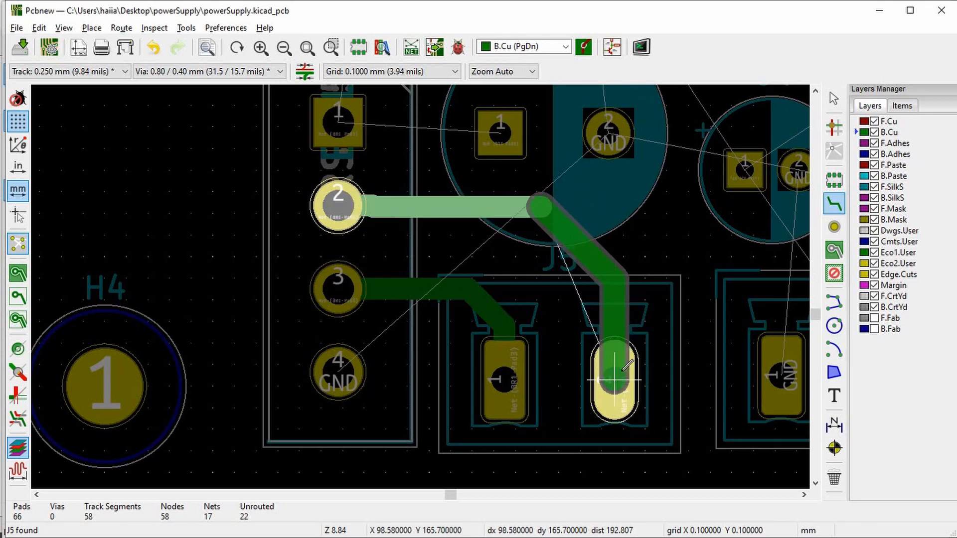
Step: Route the GND track on F.Cu from BR1 pad 4 across the two B.Cu tracks to C3 pad 2
scroll(349, 303, down, 1)
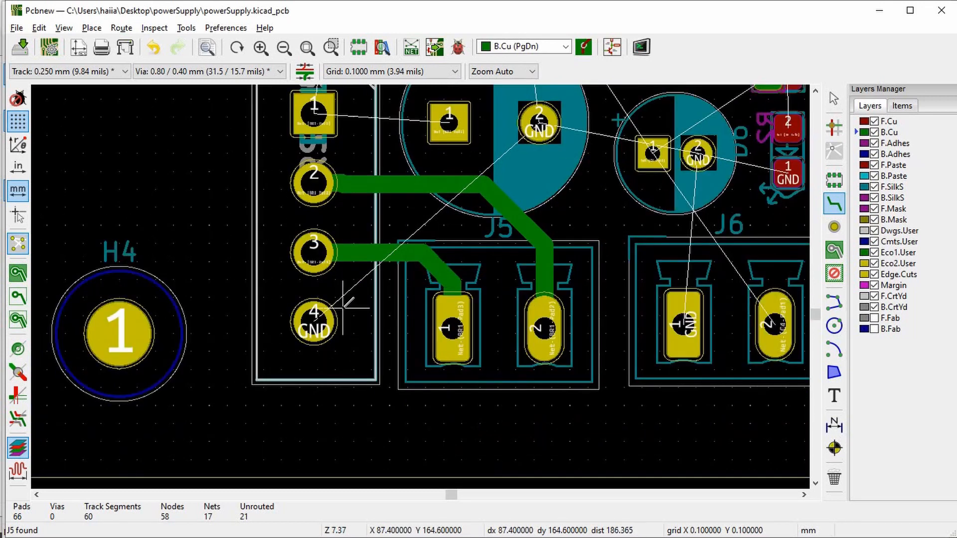
scroll(426, 282, up, 1)
key(Page_Up)
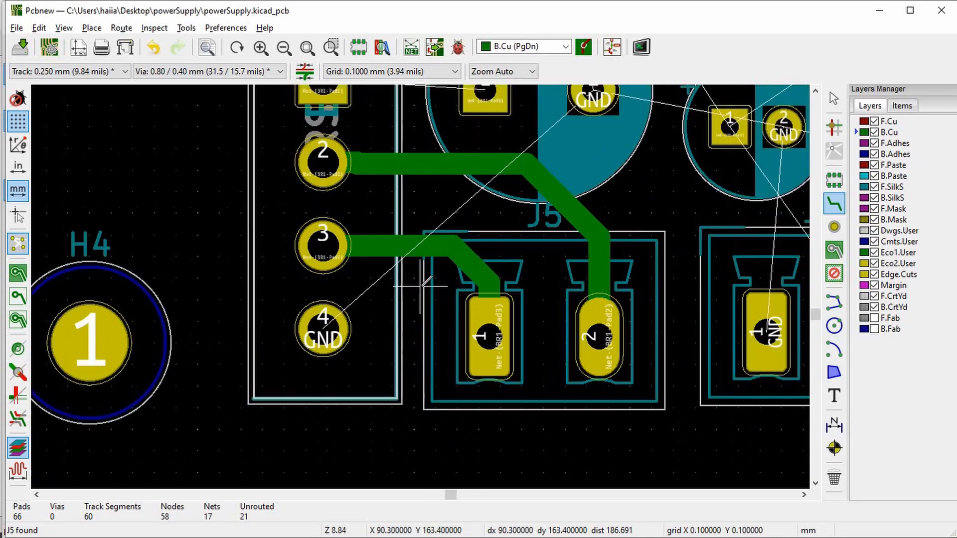
click(323, 322)
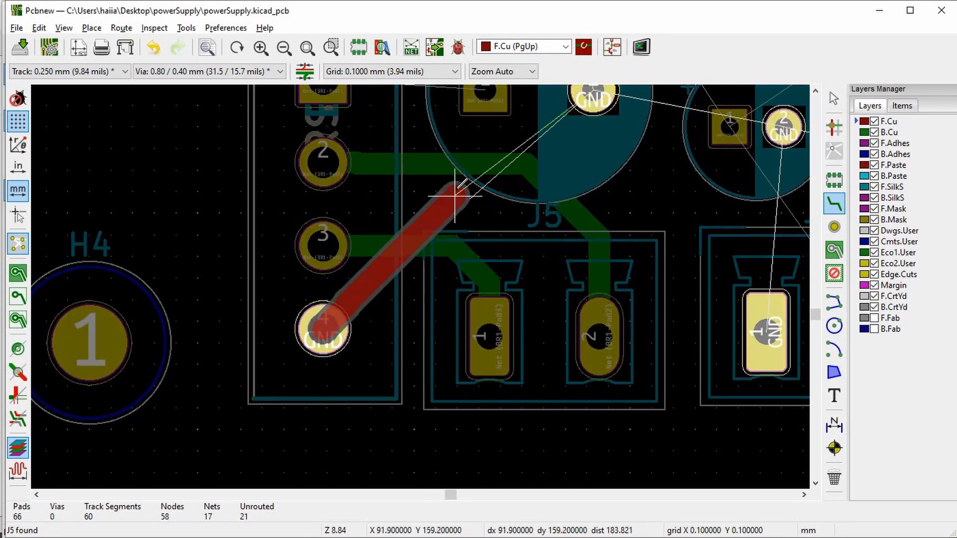
click(456, 238)
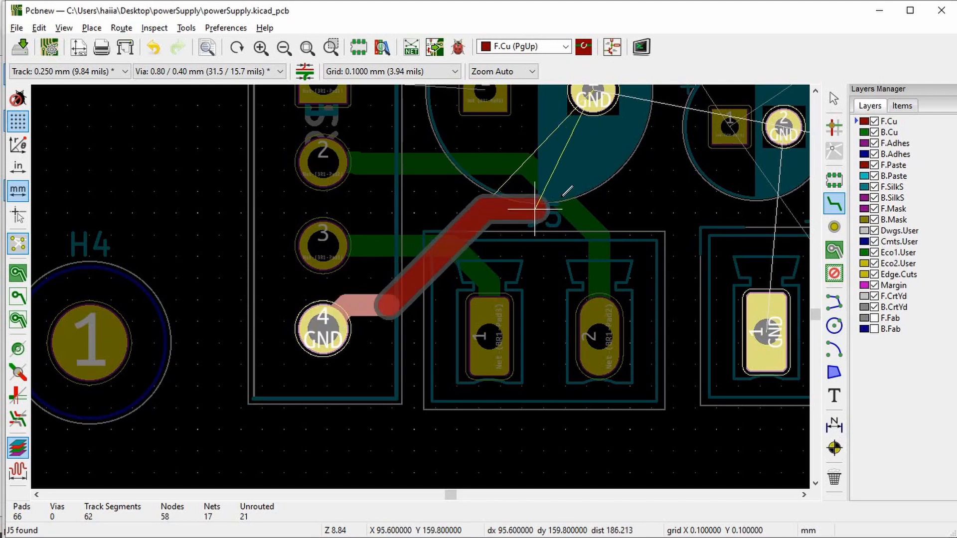
click(551, 220)
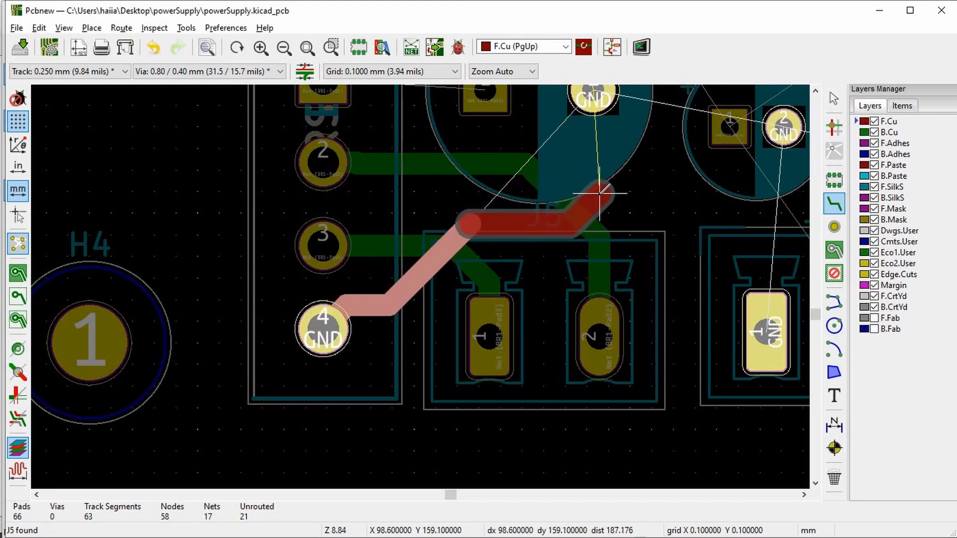
scroll(599, 190, up, 3)
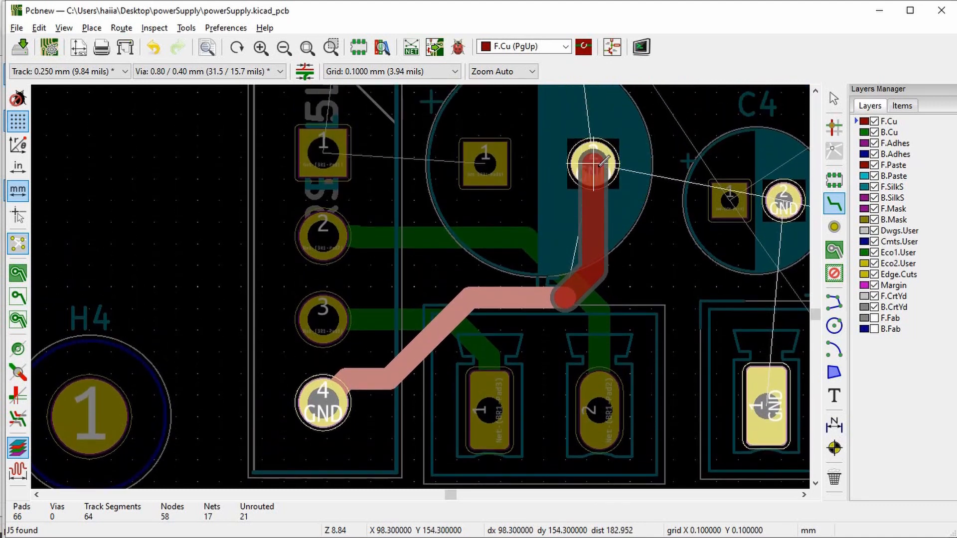
click(594, 187)
Step: Route a straight track on F.Cu from BR1 pad 1 to C3 pad 1
scroll(595, 188, down, 1)
scroll(427, 281, up, 1)
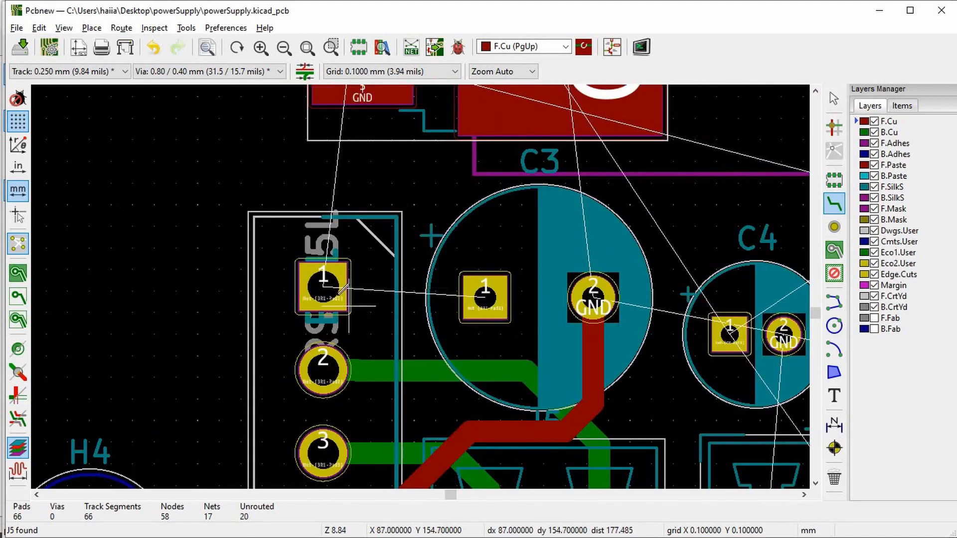
click(273, 238)
click(483, 289)
scroll(483, 289, down, 5)
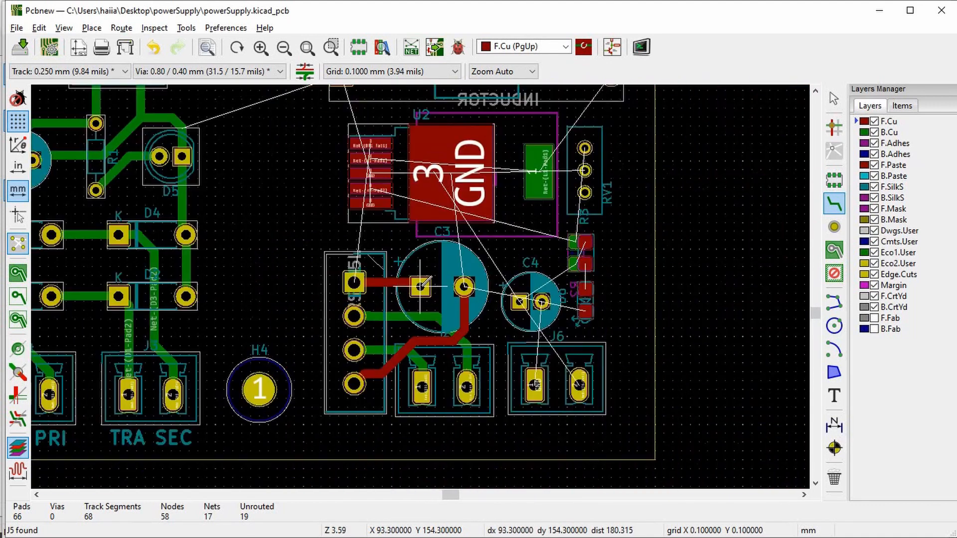
scroll(491, 304, up, 5)
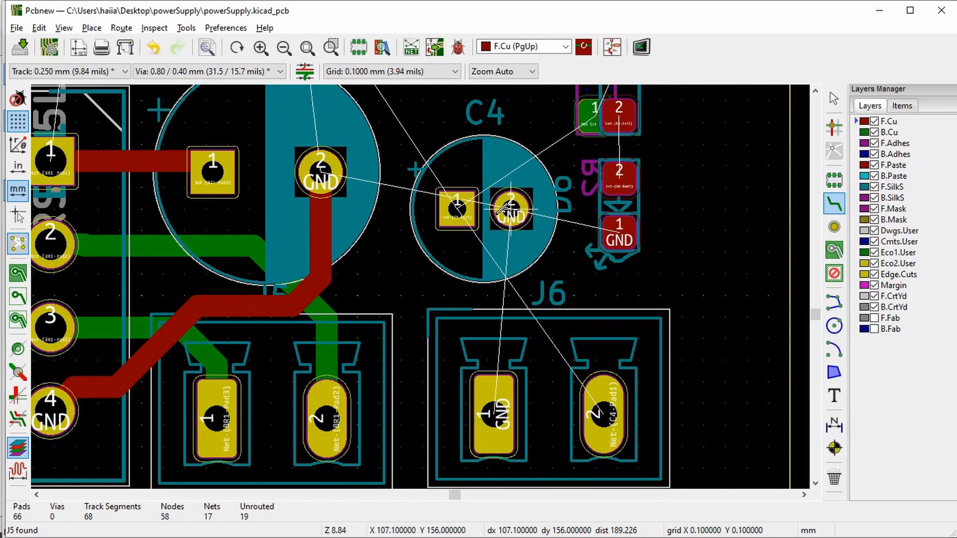
Step: Connect C4 to J6 with a GND track on F.Cu between C4 pad 2 and J6 pad 1, and a B.Cu track from C4 pad 1 to J6 pad 2
click(511, 209)
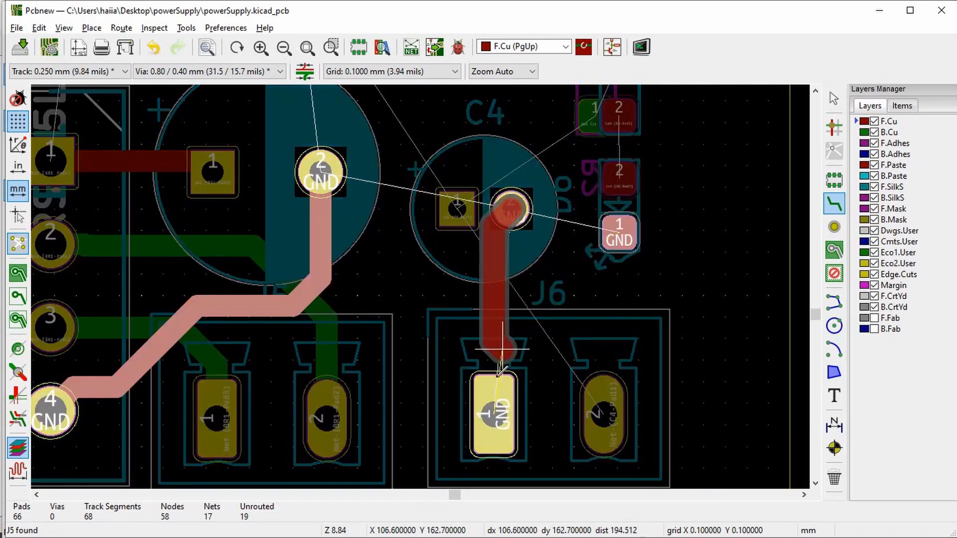
click(491, 417)
click(457, 208)
key(Escape)
key(Page_Down)
click(470, 214)
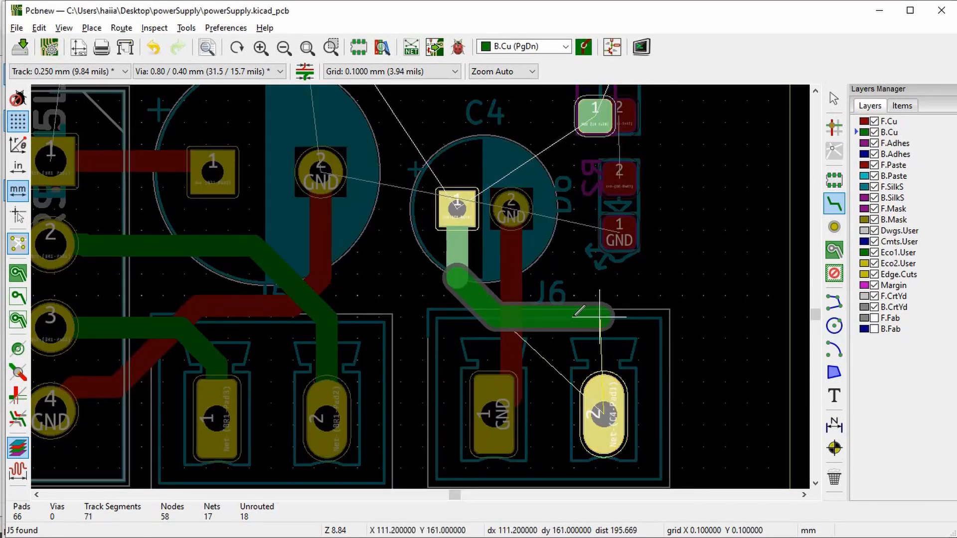
click(572, 316)
click(609, 398)
Step: Route GND tracks on F.Cu from D6 pad 1 to C4 pad 2, and horizontally from C3's GND track to C4's GND track
scroll(399, 259, down, 3)
scroll(427, 281, up, 5)
scroll(427, 281, down, 1)
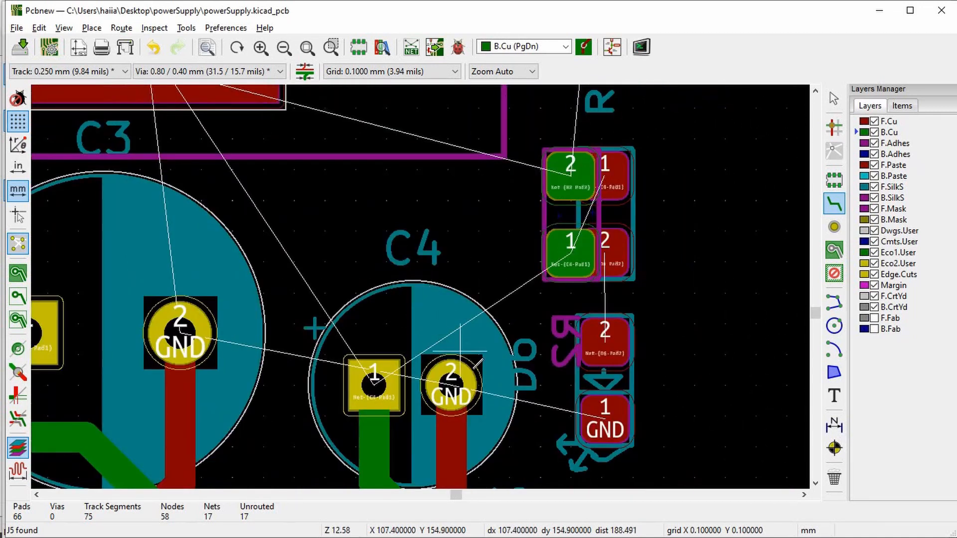
scroll(498, 377, down, 1)
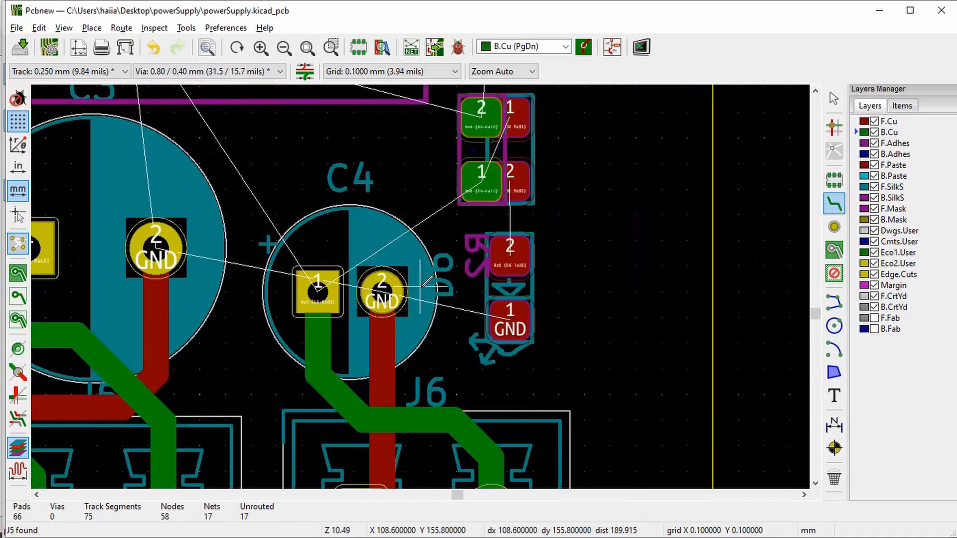
key(Page_Up)
click(519, 324)
click(382, 291)
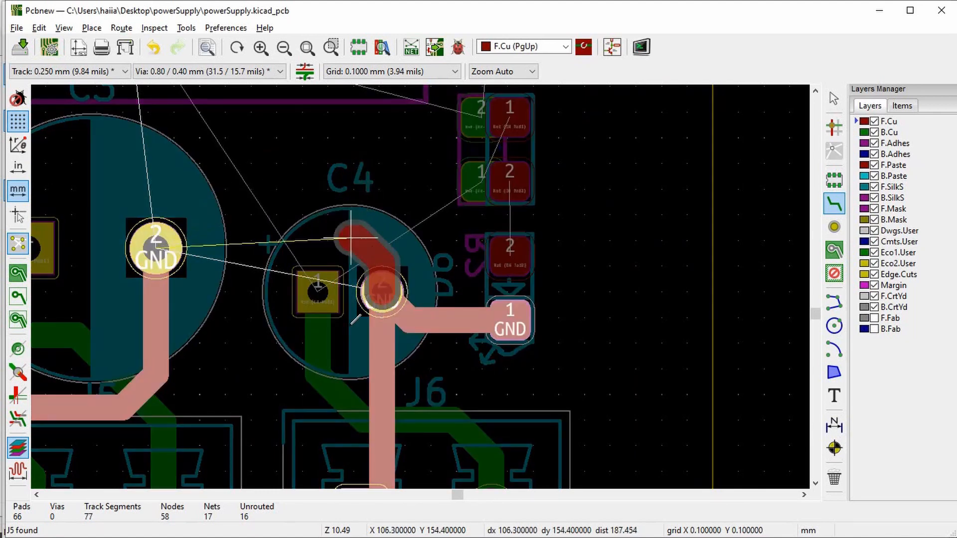
key(Escape)
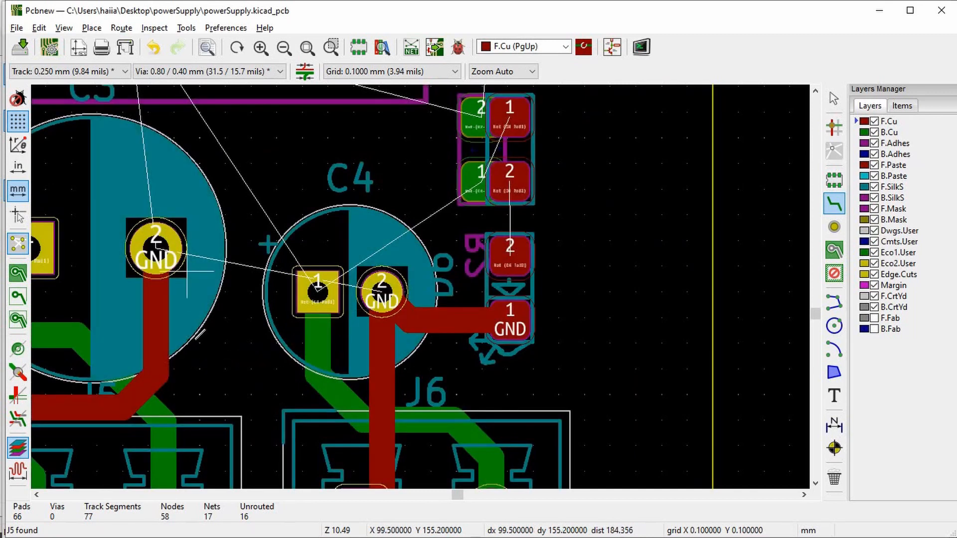
click(156, 343)
click(409, 319)
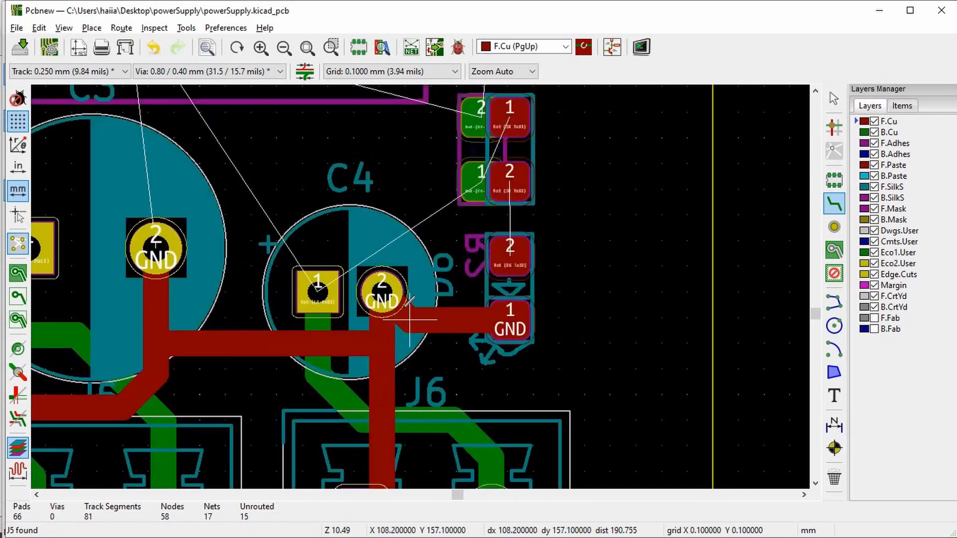
Step: Route F.Cu tracks from R3 pad 2 to D6 pad 2 and from R3 pad 1 to C4 pad 1
scroll(427, 282, down, 3)
scroll(535, 310, up, 2)
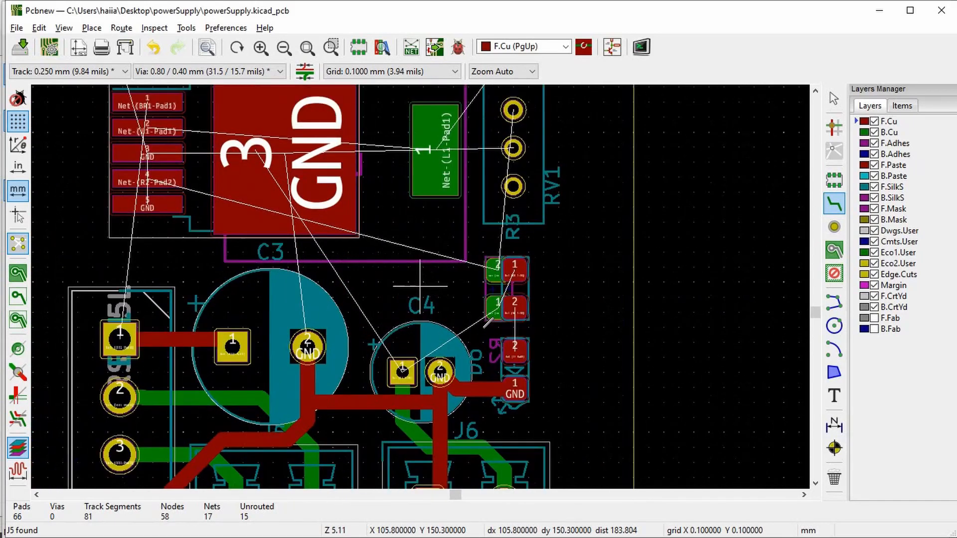
click(514, 306)
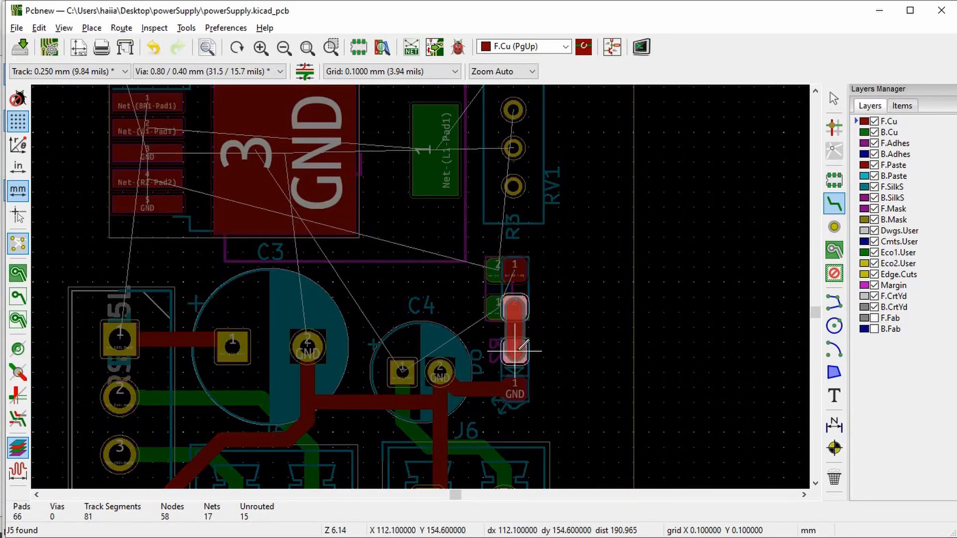
click(517, 348)
scroll(517, 348, up, 1)
click(439, 214)
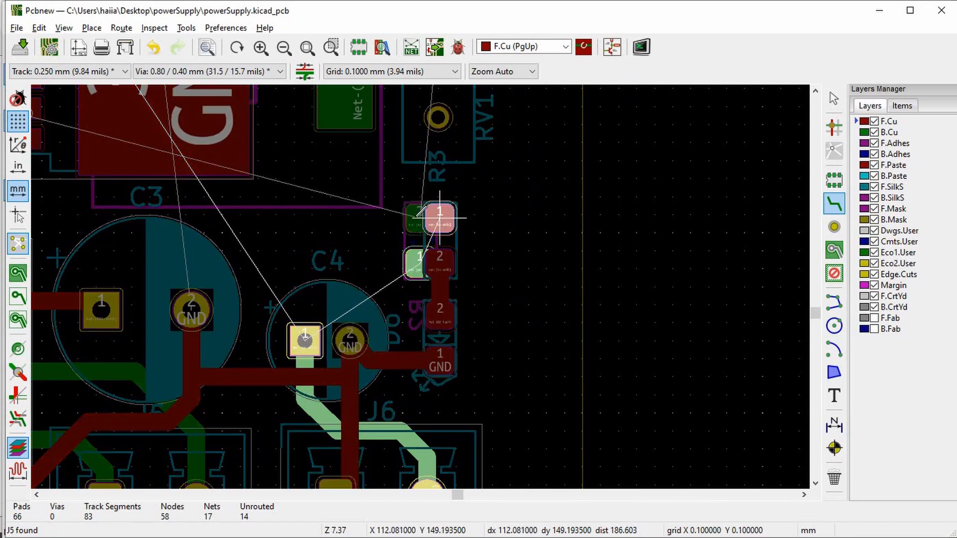
click(305, 340)
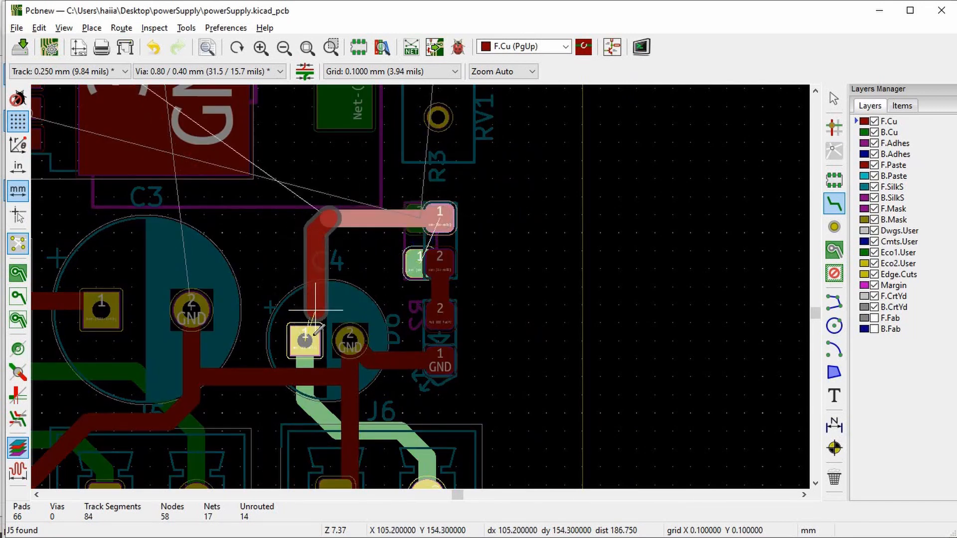
Step: Route R2 pad 1 on B.Cu to a via beside R3, and continue on F.Cu from the via to R3 pad 1
scroll(417, 267, up, 6)
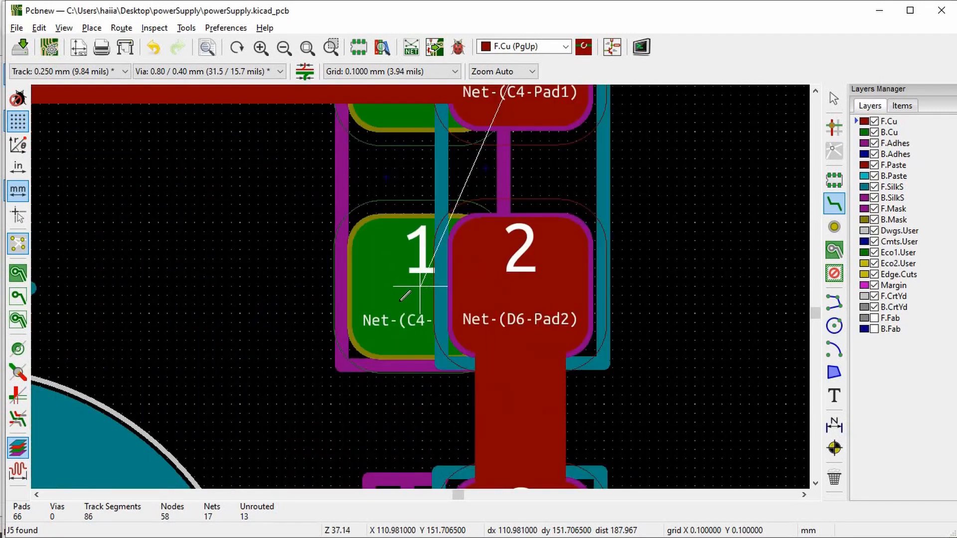
key(Page_Down)
scroll(422, 282, down, 3)
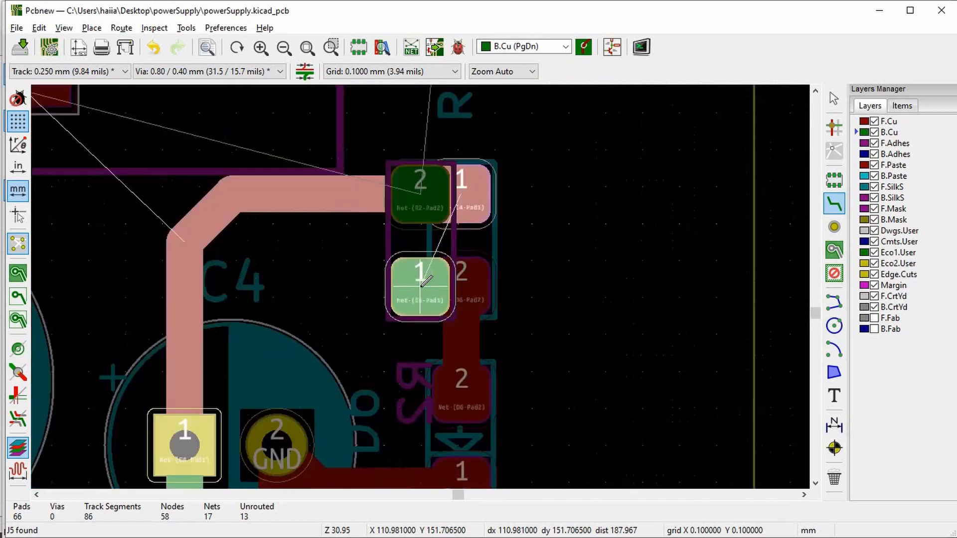
click(422, 282)
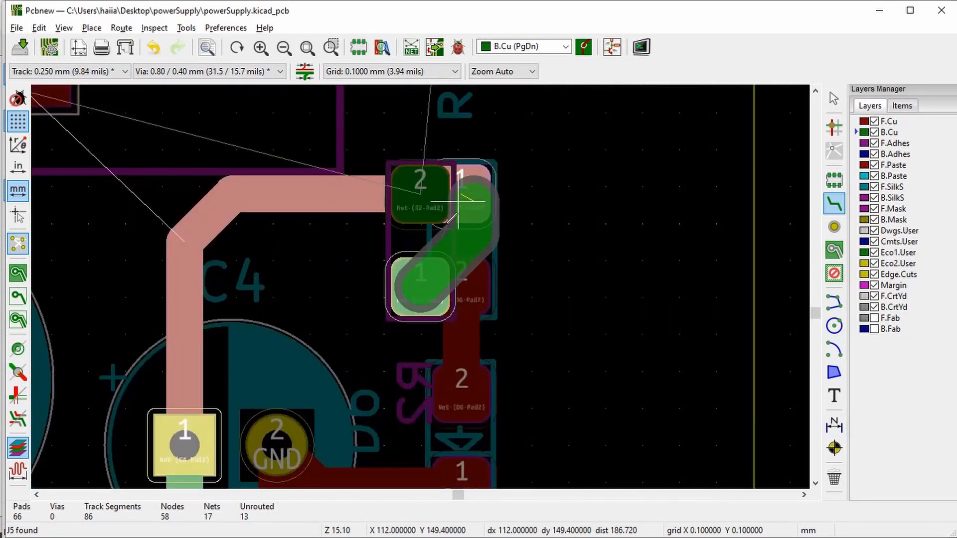
key(Escape)
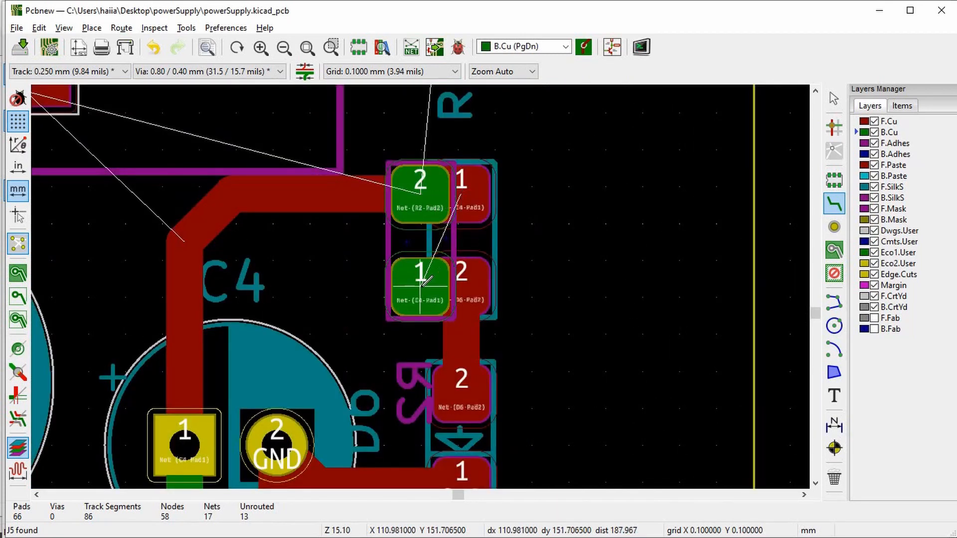
click(432, 276)
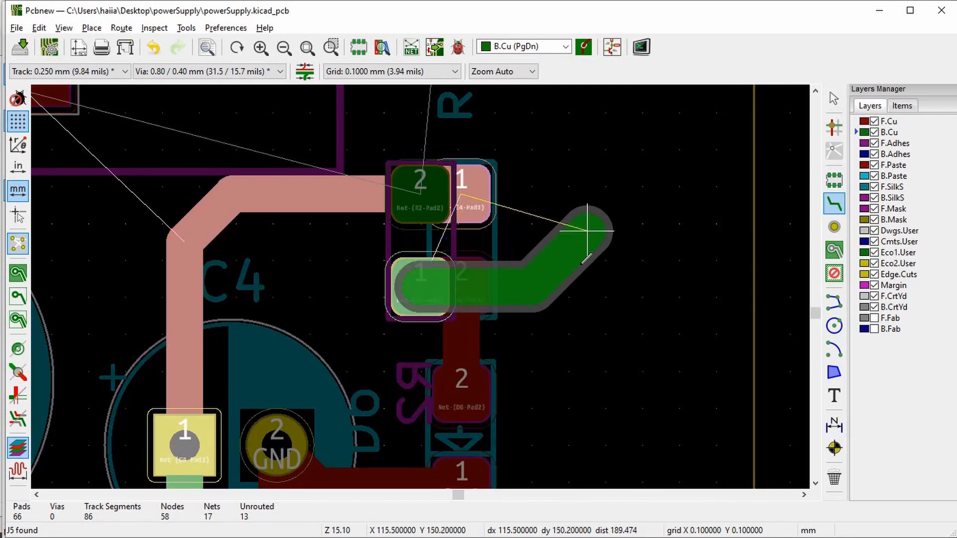
click(546, 286)
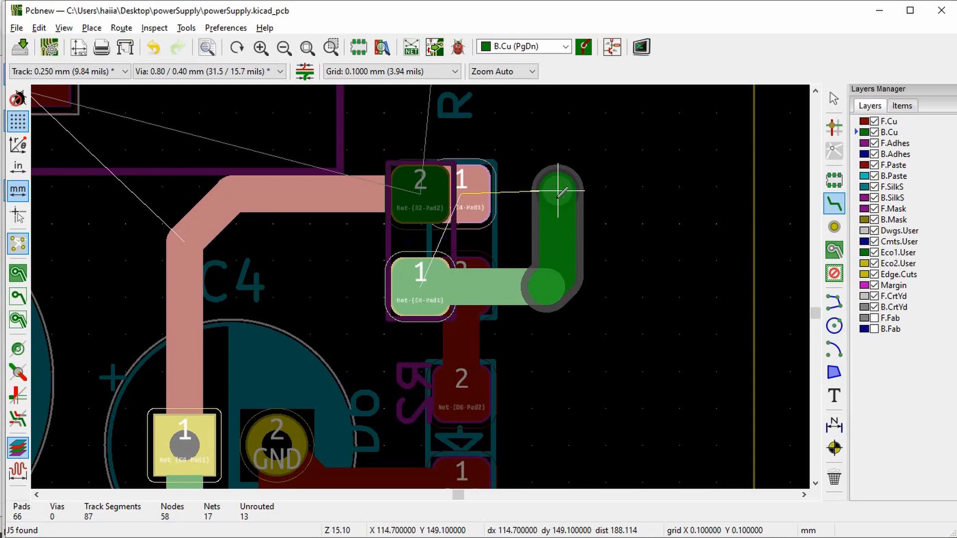
click(558, 189)
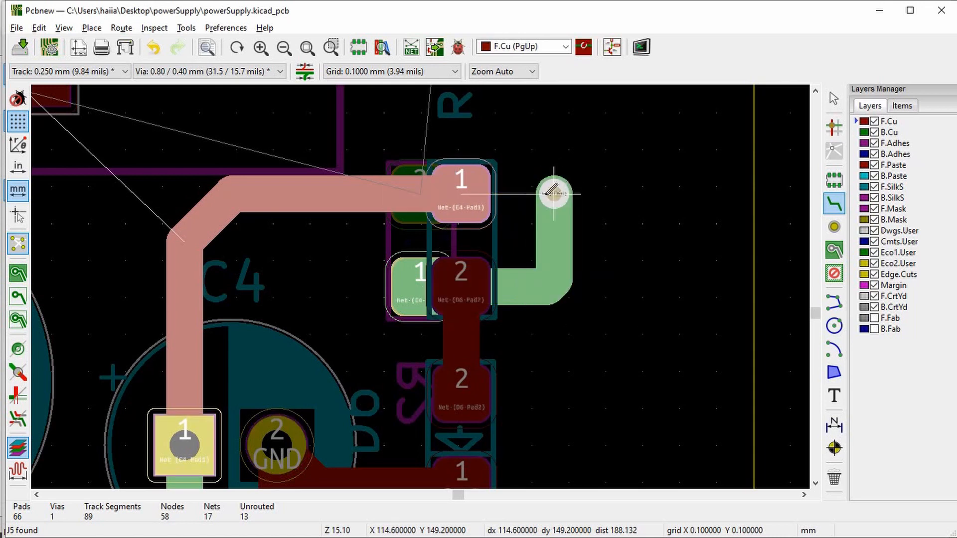
key(v)
click(461, 194)
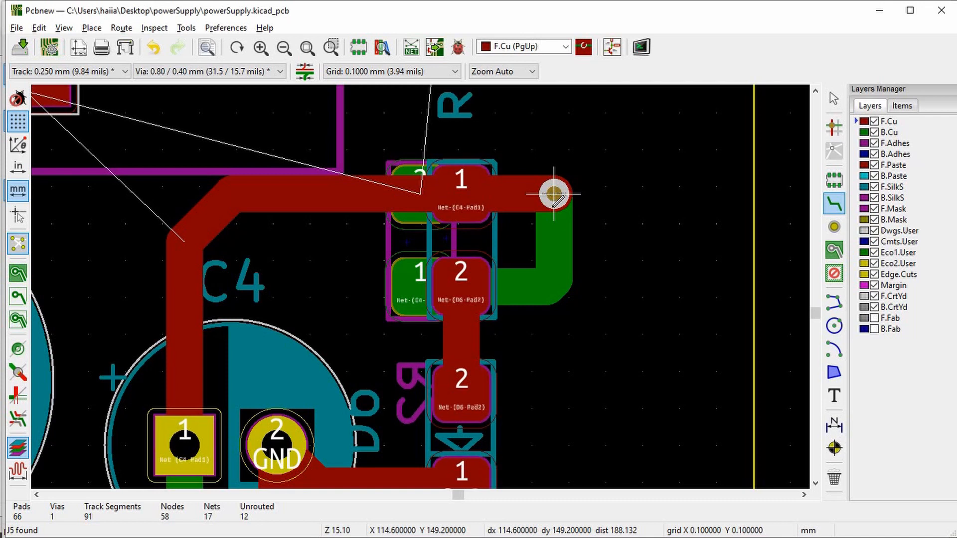
Step: Rotate potentiometer RV1 by 180 degrees and place it beside L1 pad 1, with pad 3 facing R3
scroll(425, 281, down, 3)
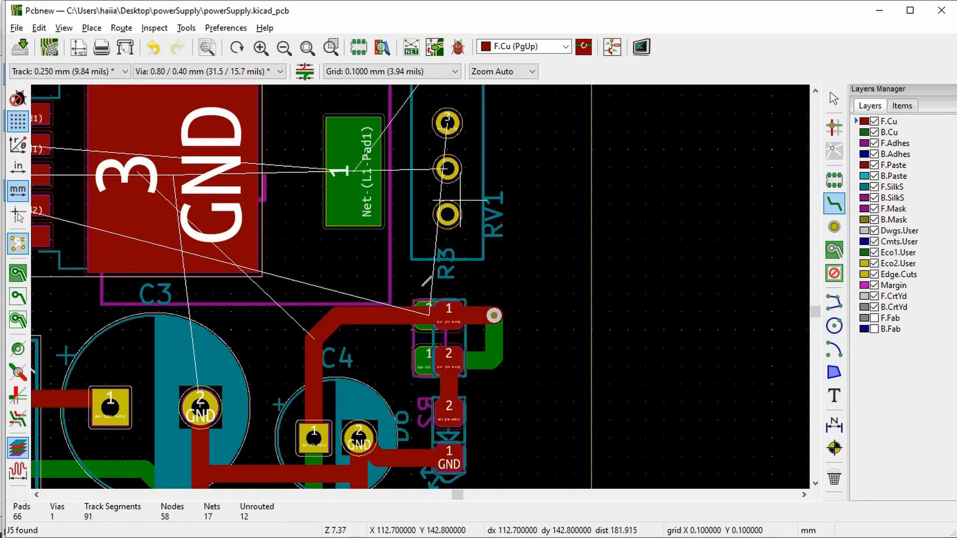
scroll(460, 206, down, 1)
scroll(418, 254, up, 1)
key(Escape)
click(437, 262)
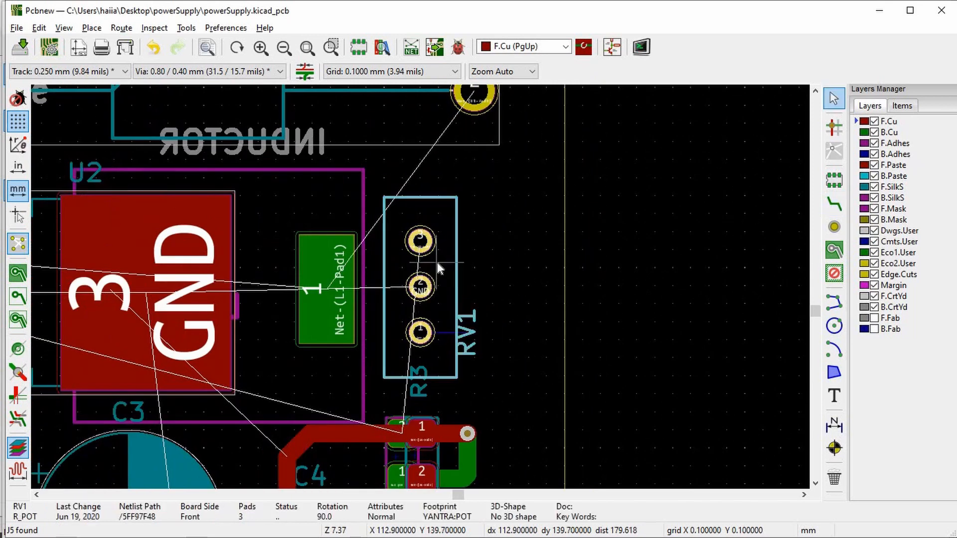
key(r)
key(r)
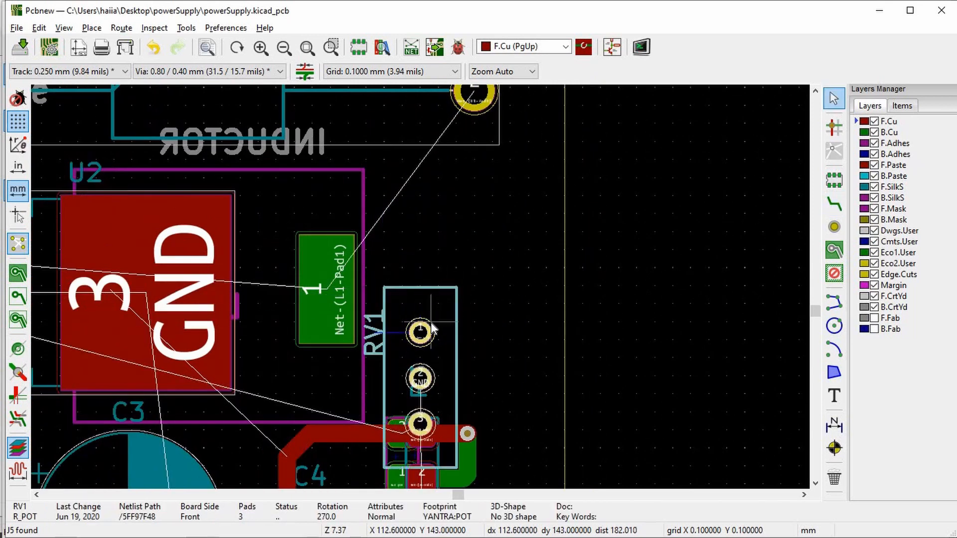
key(m)
click(429, 233)
Step: Route a track on B.Cu from RV1 pad 3 to R2 pad 2
click(834, 203)
click(428, 325)
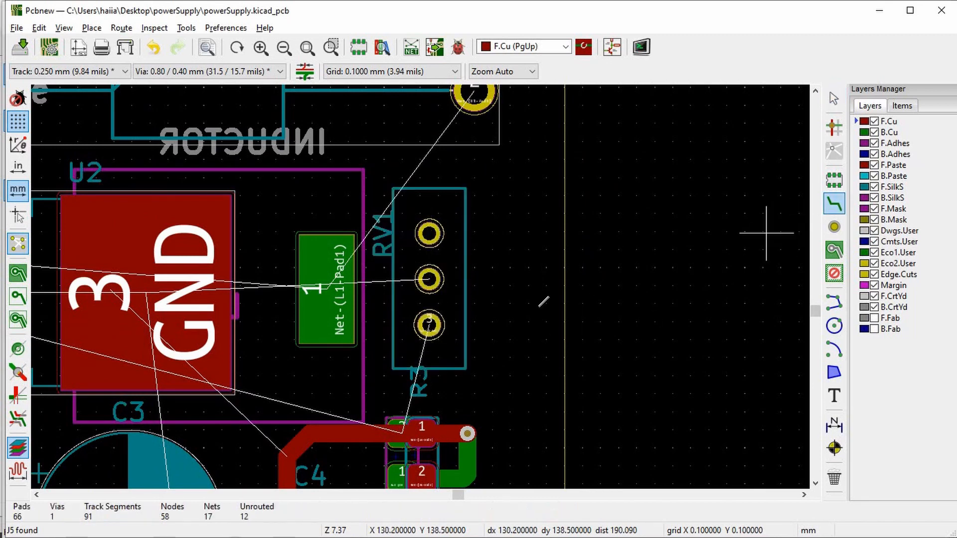
click(428, 325)
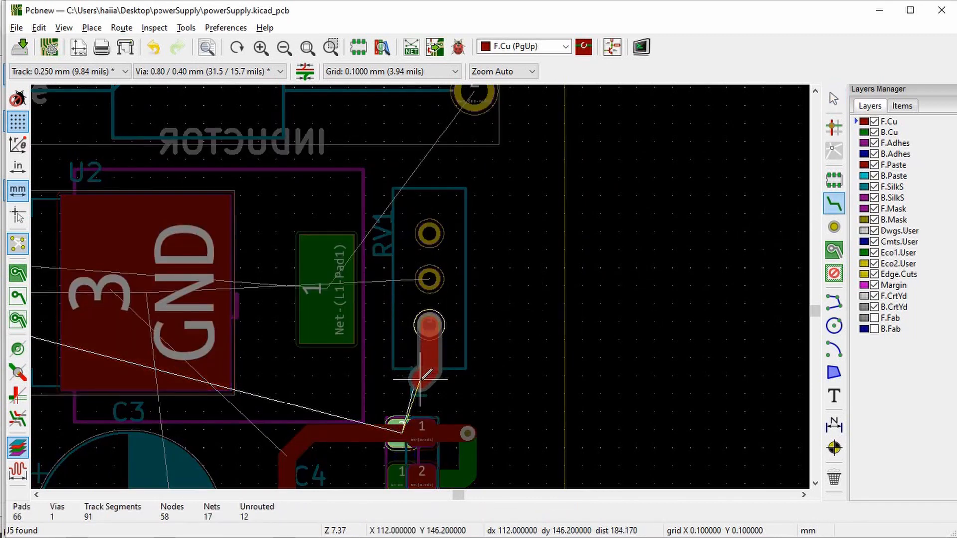
scroll(421, 378, up, 3)
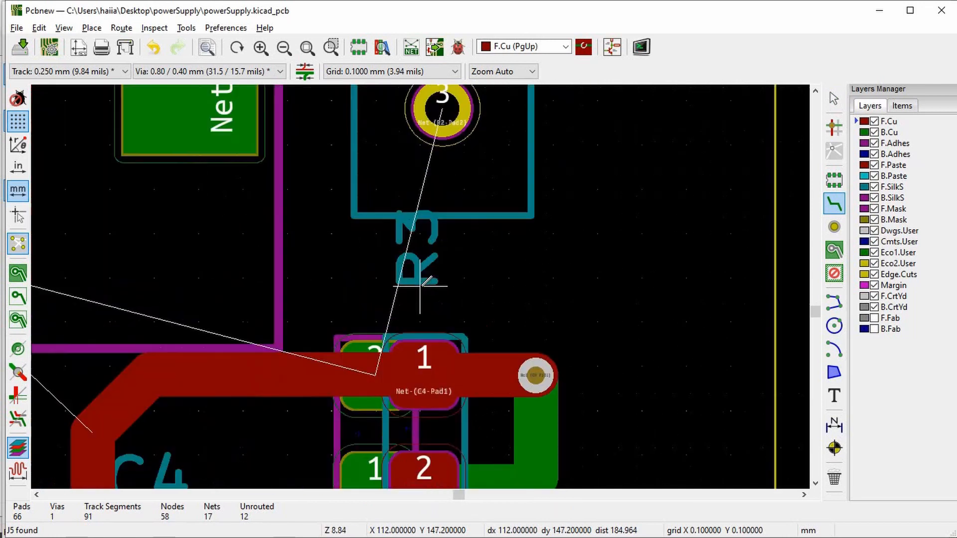
key(Page_Down)
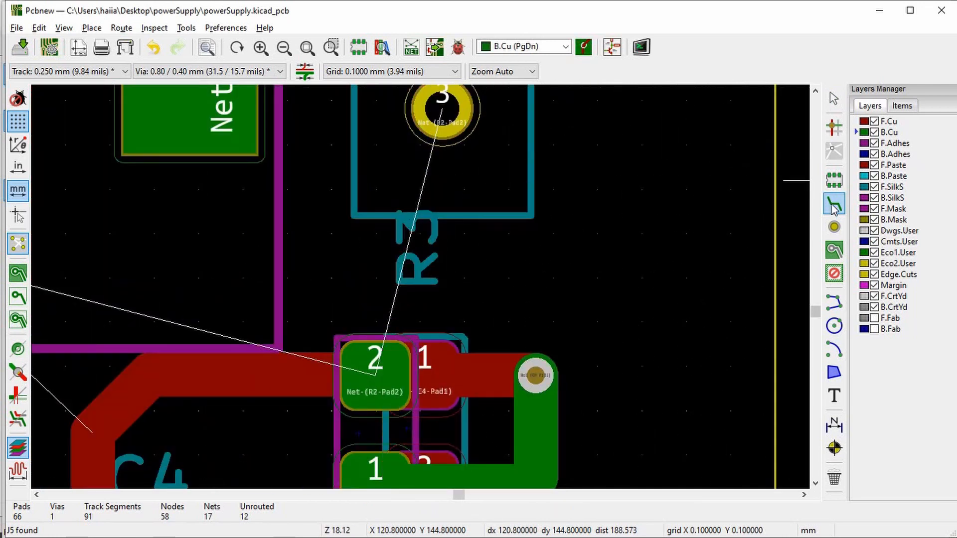
click(441, 112)
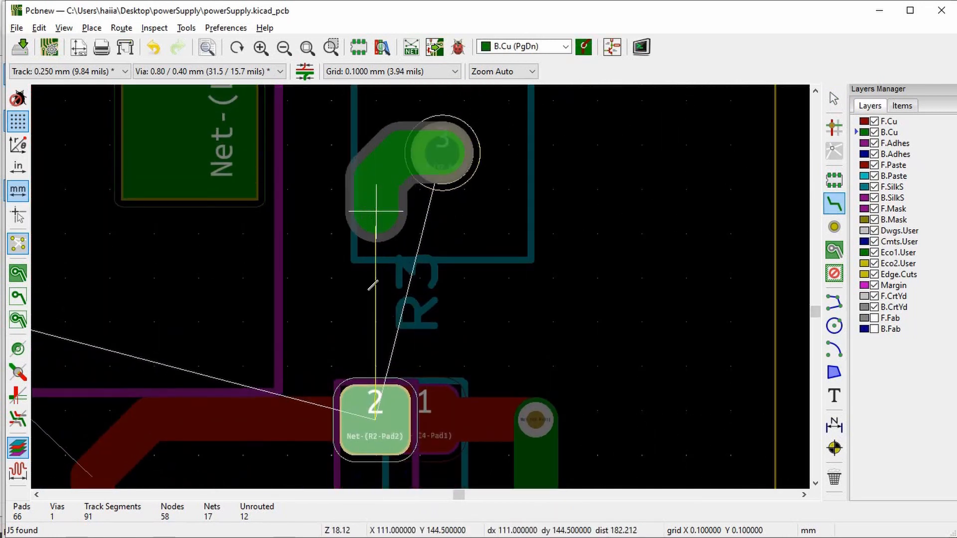
click(373, 400)
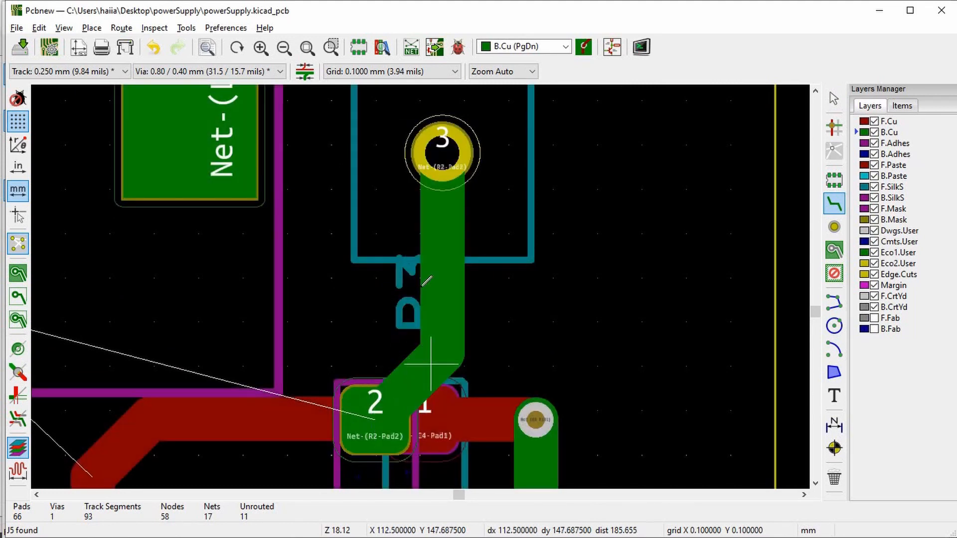
Step: Route a track on B.Cu from L1 pad 1 straight up and across to pad 2 of the Schottky diode
scroll(375, 399, down, 5)
scroll(421, 285, up, 2)
scroll(425, 280, up, 1)
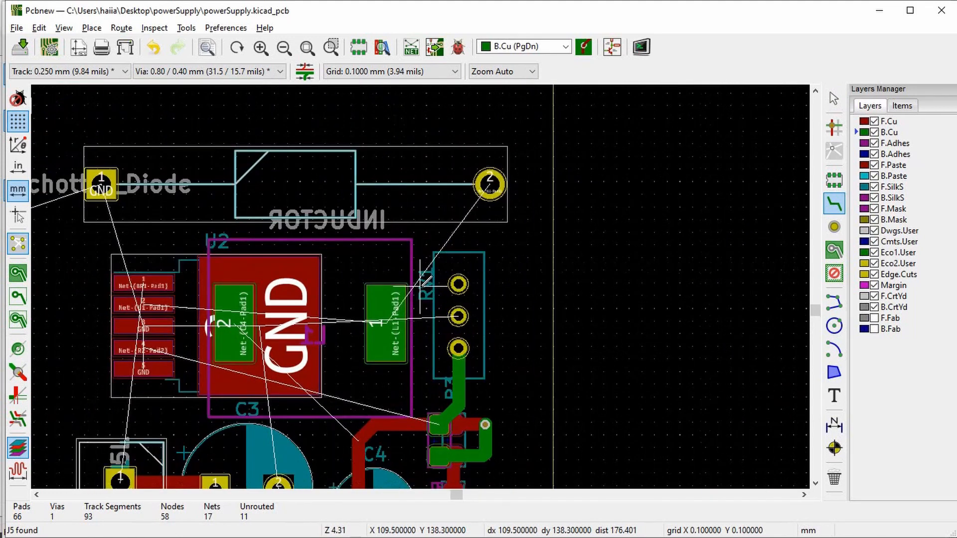
scroll(422, 286, up, 6)
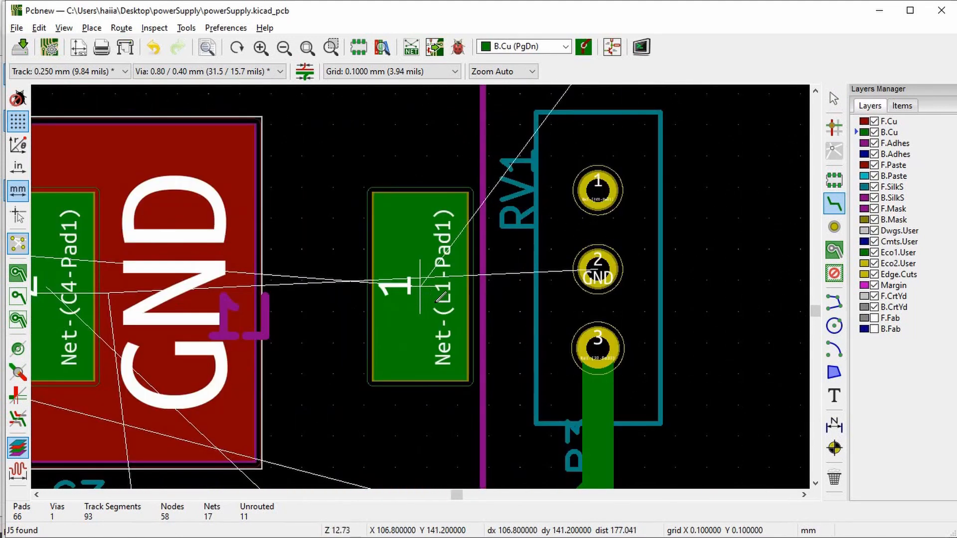
click(436, 287)
scroll(456, 165, down, 3)
scroll(411, 190, up, 5)
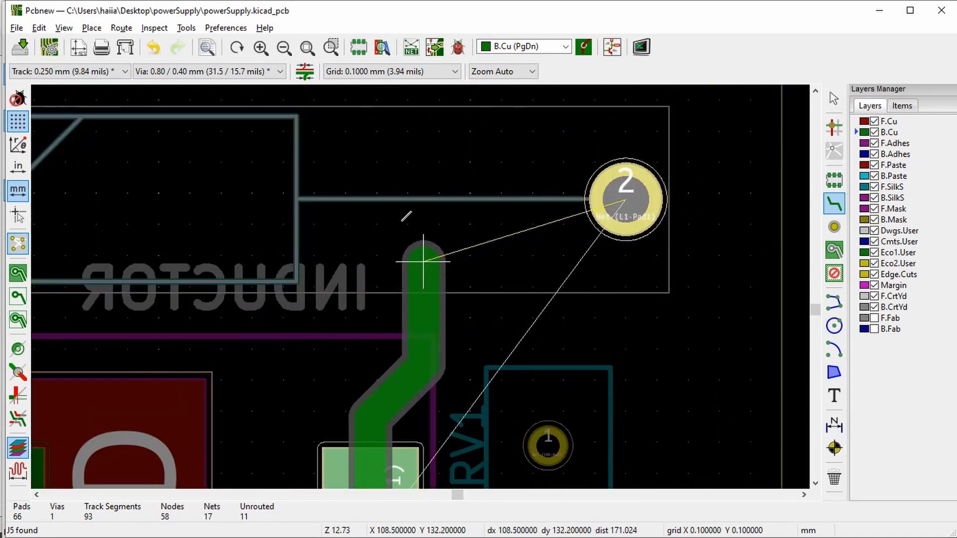
click(372, 293)
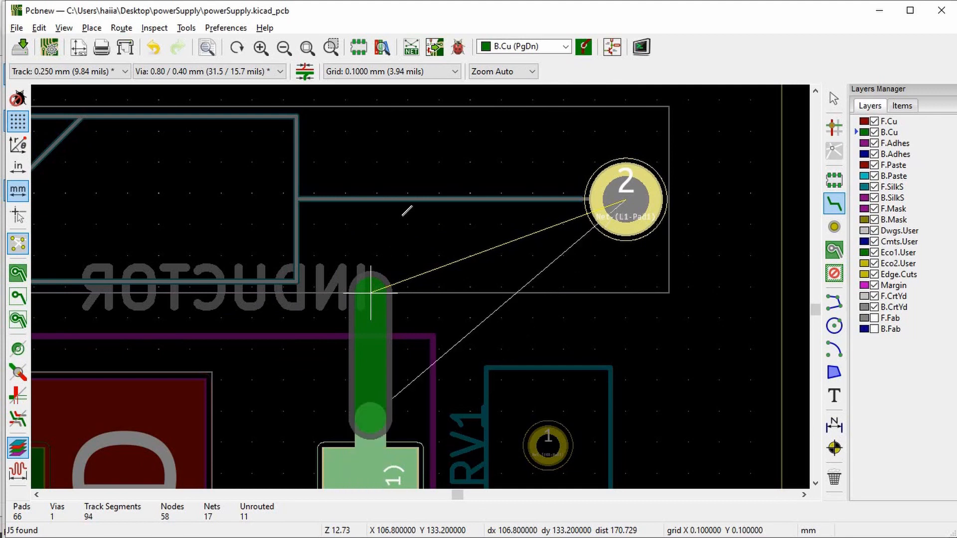
click(409, 200)
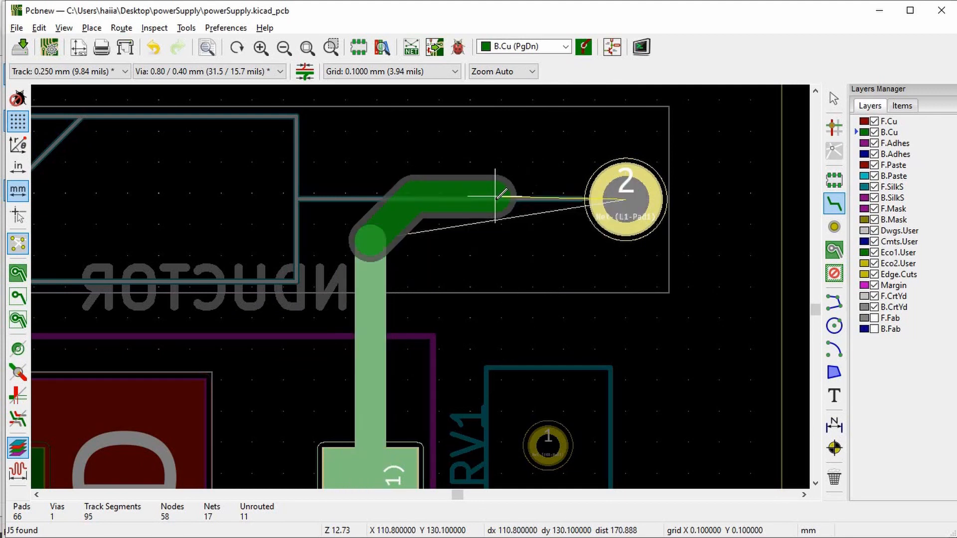
click(623, 199)
scroll(625, 196, down, 3)
scroll(425, 283, down, 2)
scroll(427, 282, up, 1)
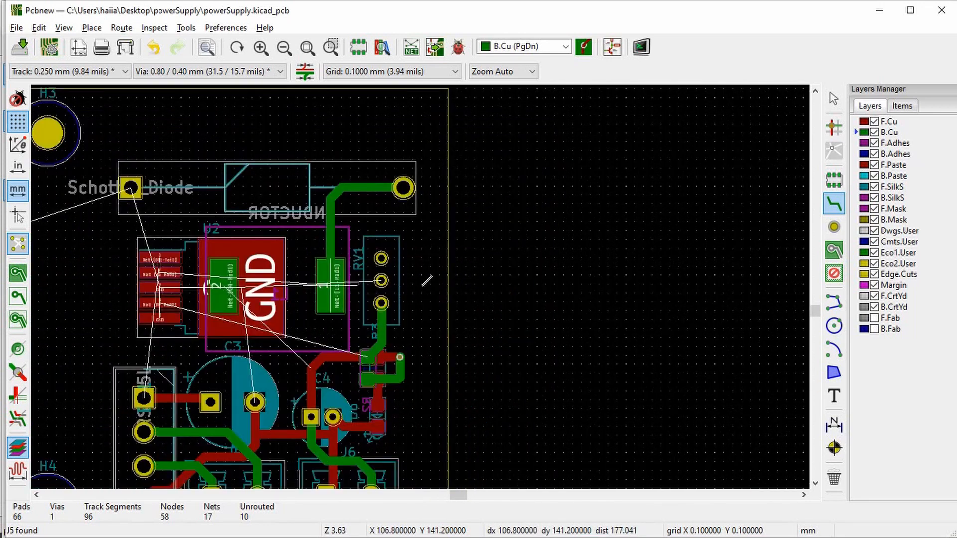
scroll(426, 282, up, 2)
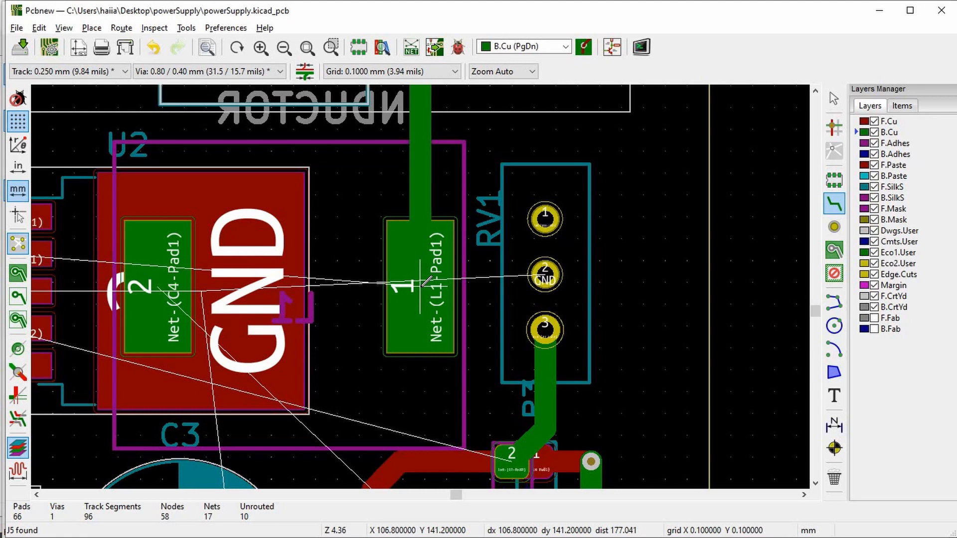
Step: Try to route a B.Cu track from pad 1 of the Schottky diode across and down toward U2's GND tab
scroll(425, 282, down, 1)
scroll(426, 283, down, 2)
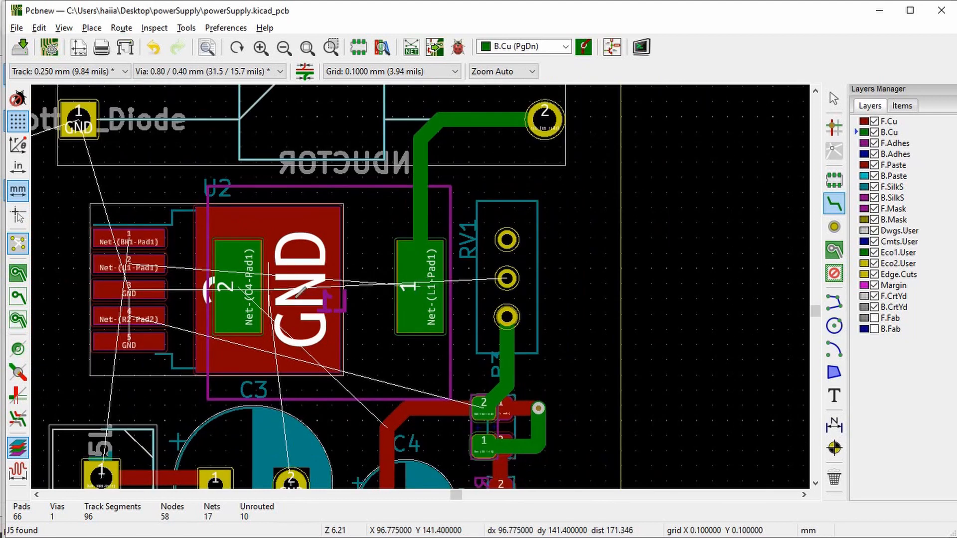
scroll(426, 289, up, 2)
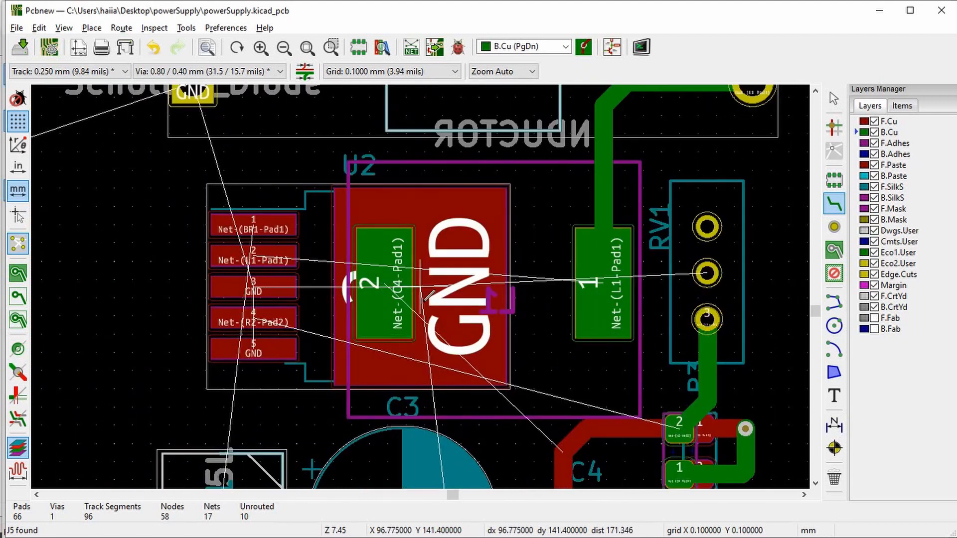
scroll(426, 290, down, 1)
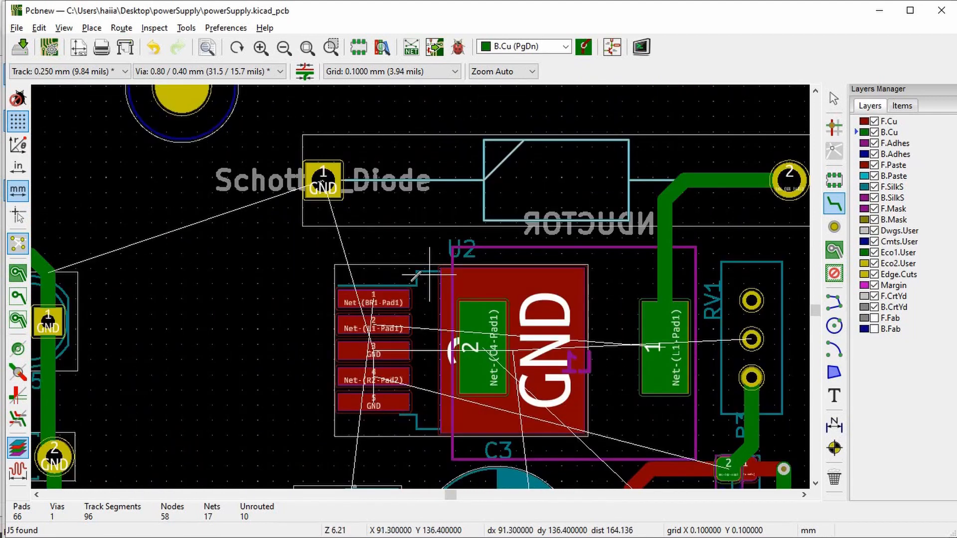
scroll(321, 179, up, 1)
click(305, 175)
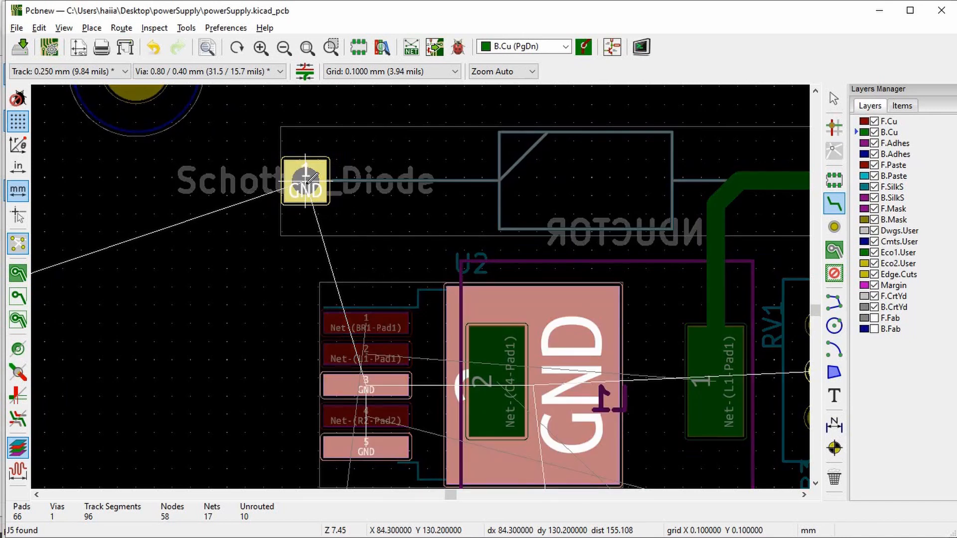
scroll(305, 175, down, 4)
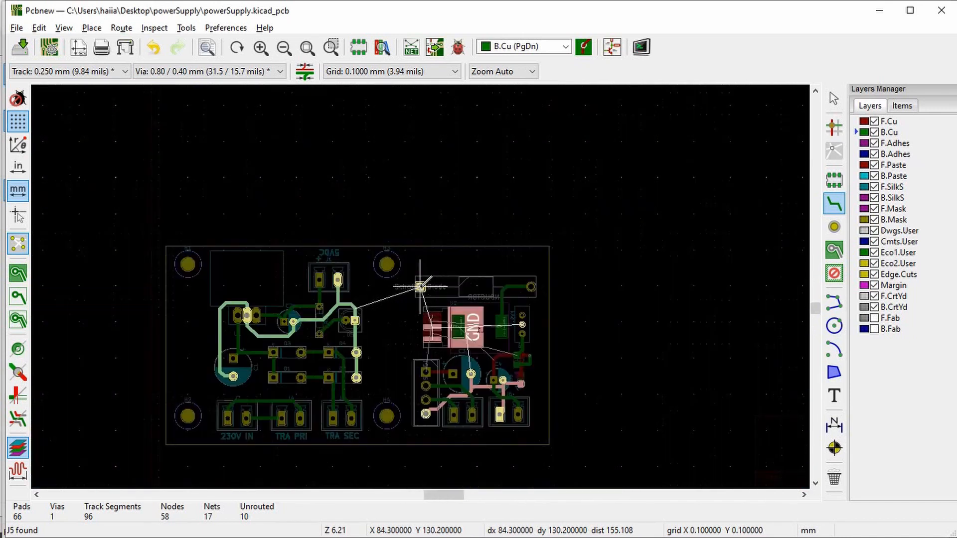
scroll(420, 287, up, 7)
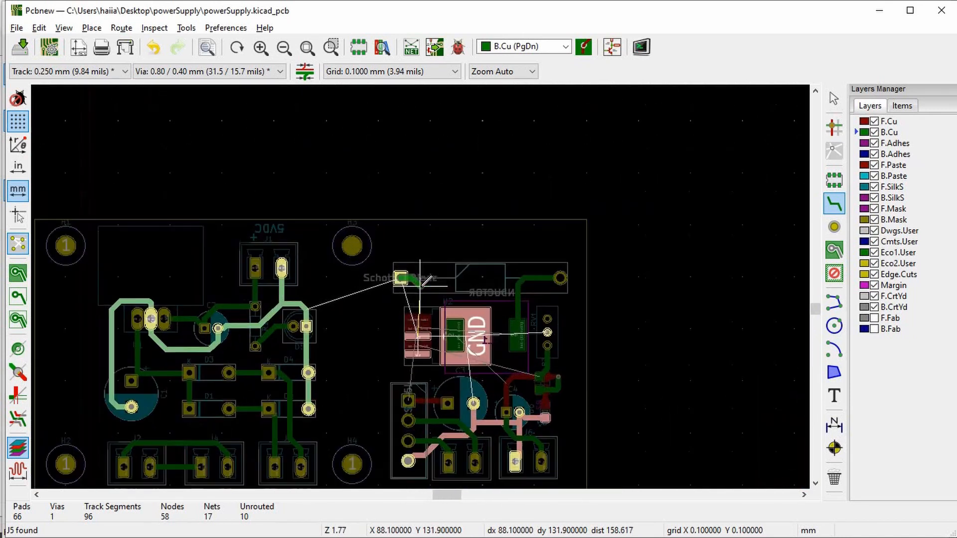
scroll(458, 276, up, 2)
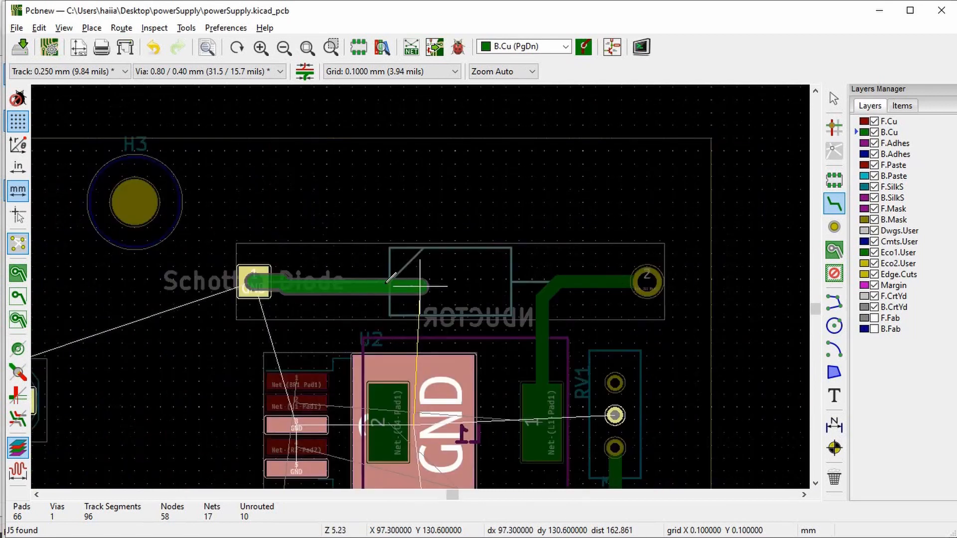
click(401, 283)
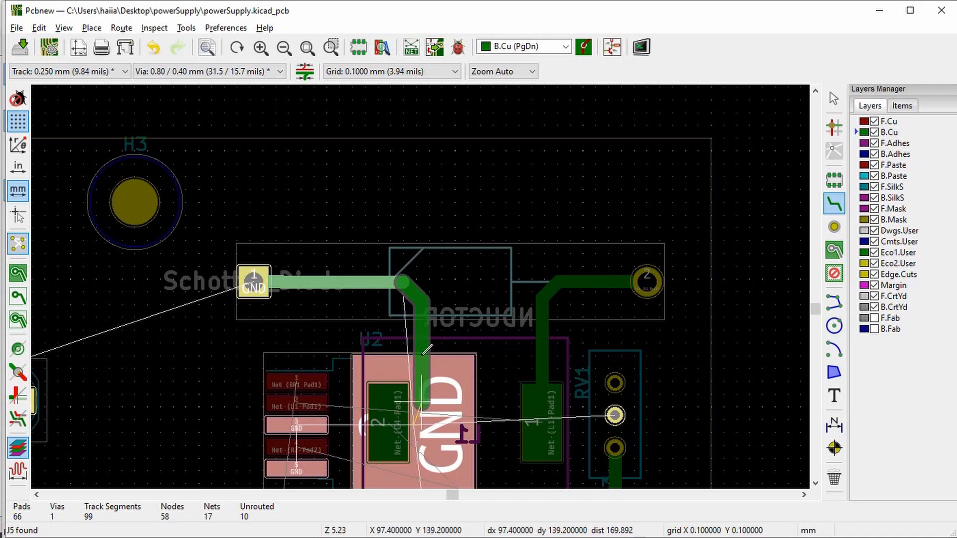
middle_drag(425, 476, 425, 442)
key(Escape)
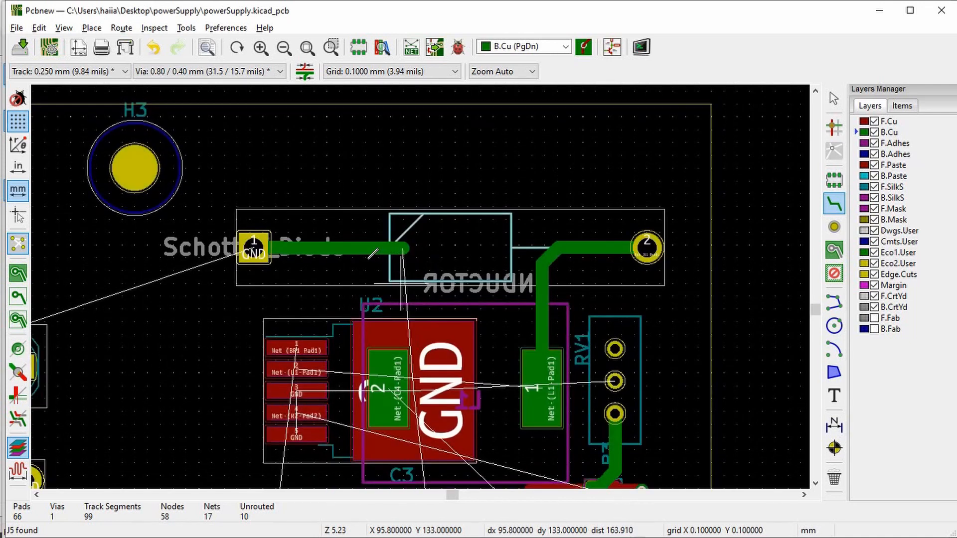
Step: Undo the B.Cu track segments drawn from pad 1 of the Schottky diode
key(ctrl+z)
key(ctrl+z)
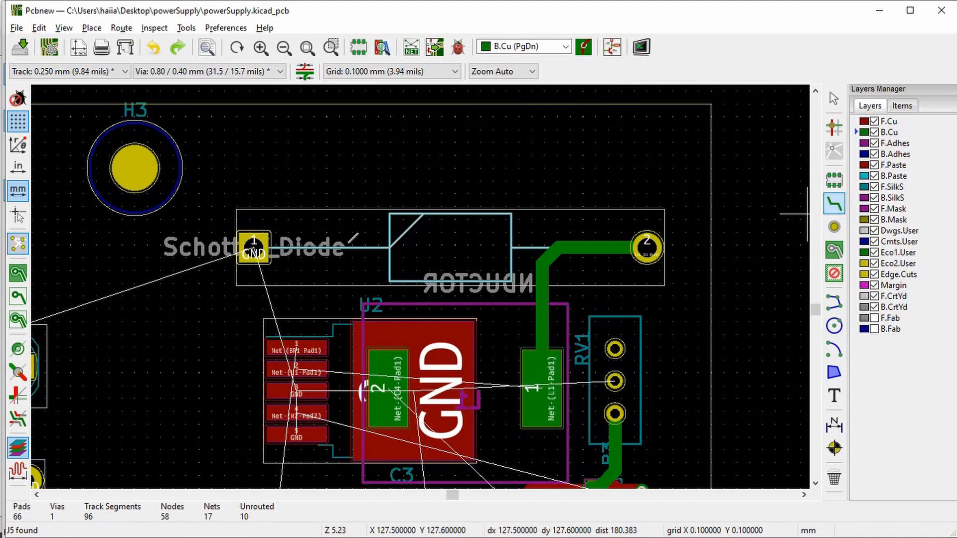
click(254, 247)
key(Escape)
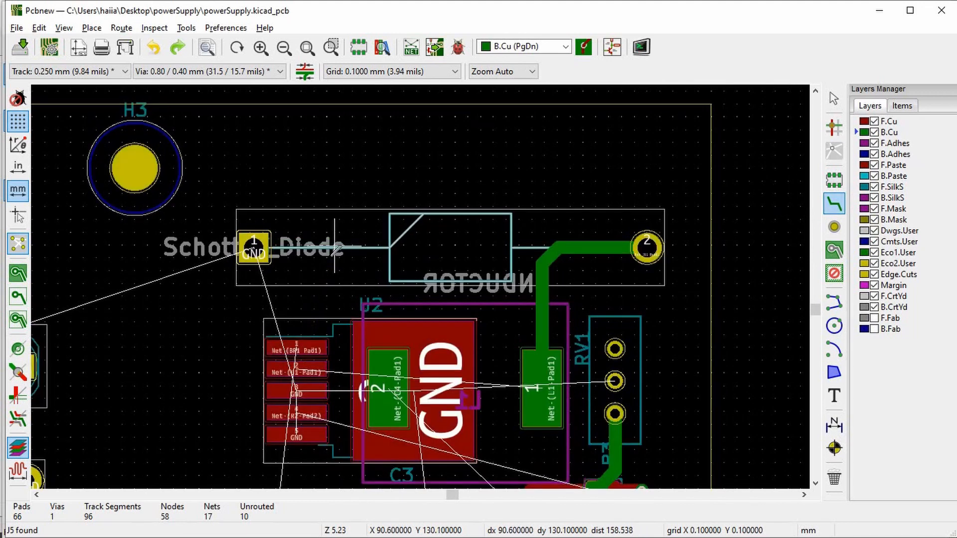
Step: Switch to F.Cu and route a track from pad 1 of the Schottky diode across and down to U2's GND tab
key(Page_Up)
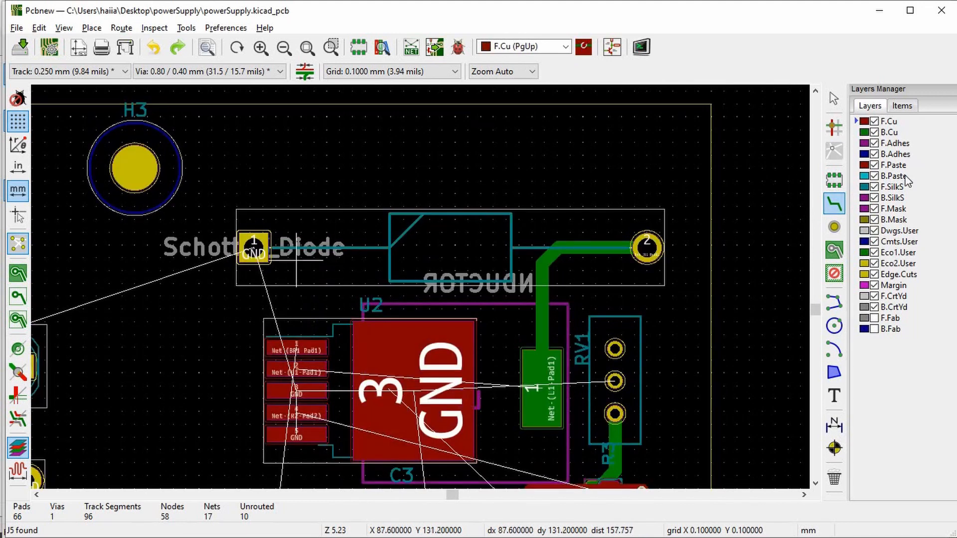
click(254, 247)
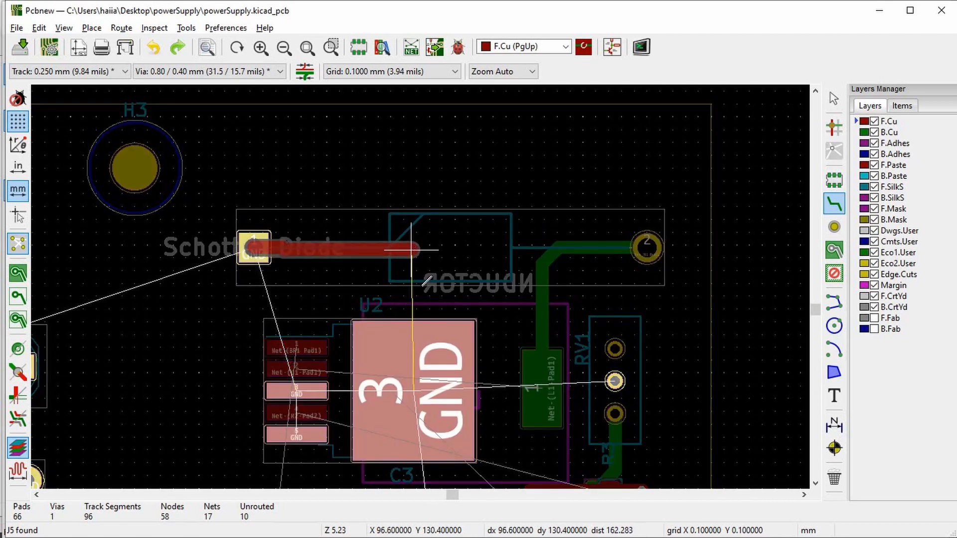
scroll(418, 246, up, 1)
click(420, 286)
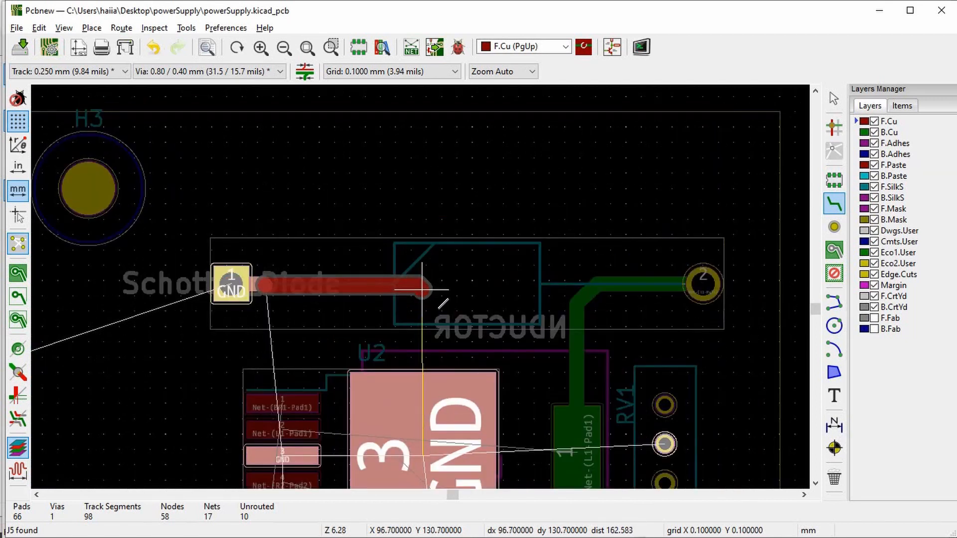
click(433, 314)
click(424, 432)
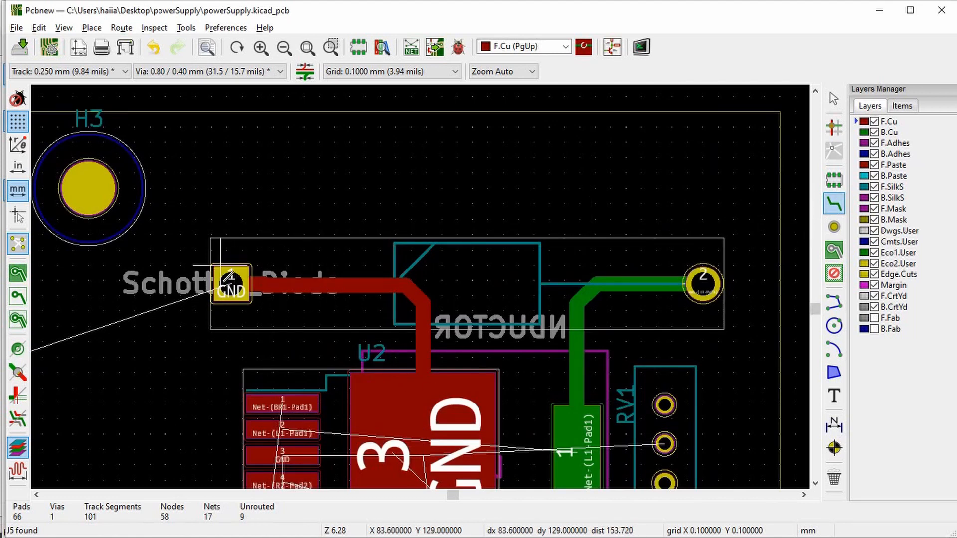
Step: Set a larger custom track width and reroute the F.Cu track from Schottky diode pad 1 to U2's GND tab along the same path
click(231, 283)
text(q)
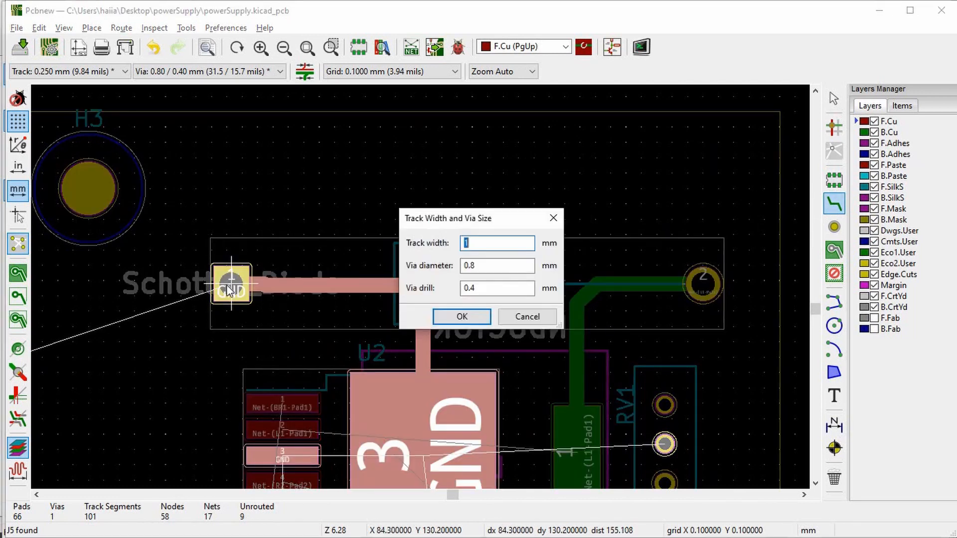
text(1)
key(Return)
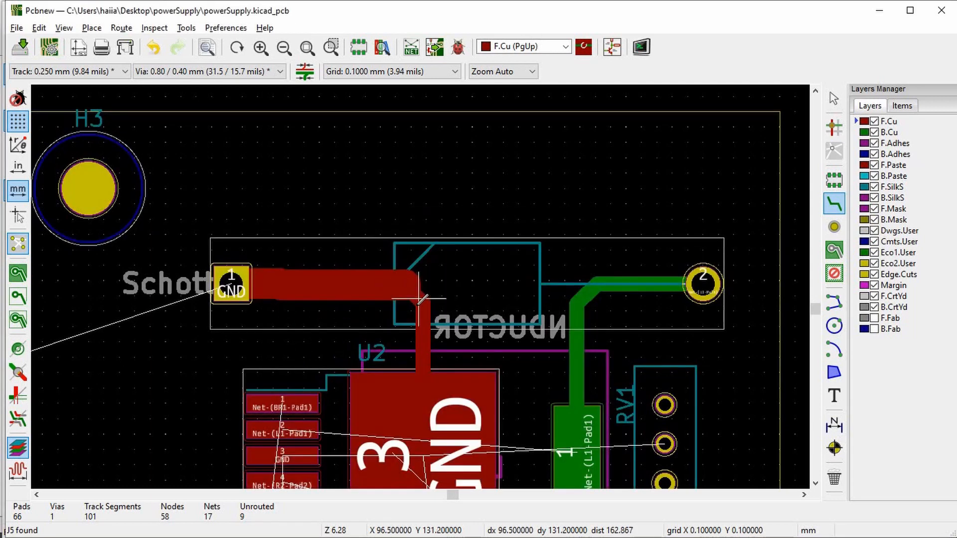
click(405, 285)
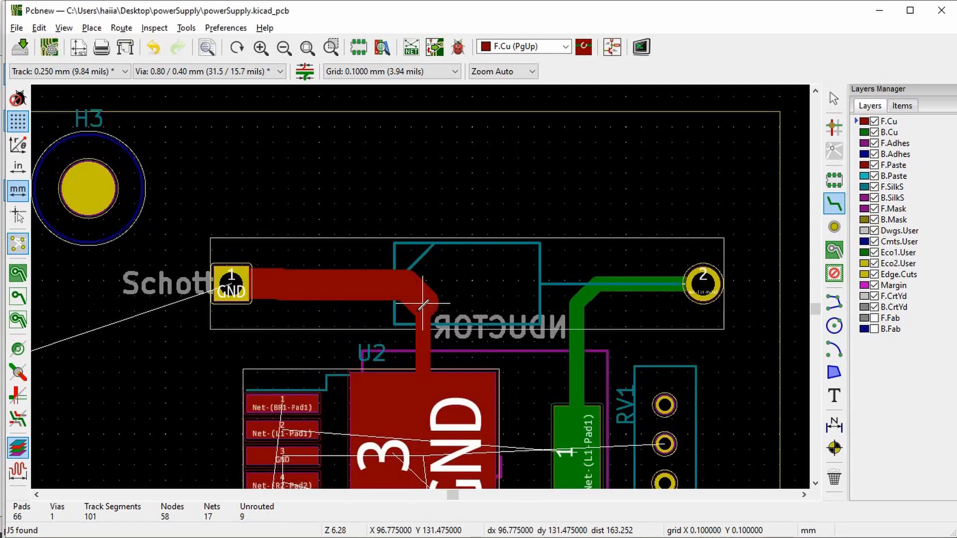
click(432, 396)
scroll(433, 396, down, 1)
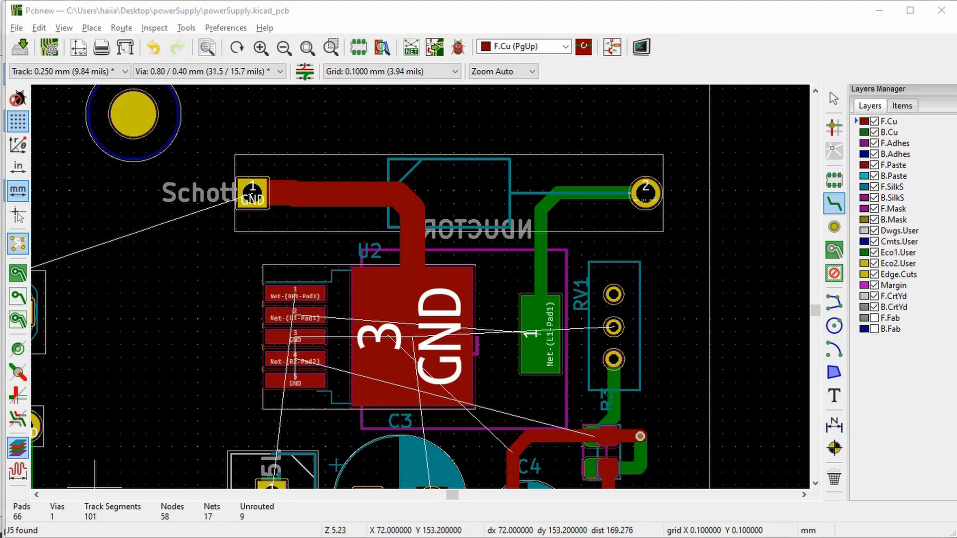
Step: Switch to the web browser, search Google for "saturn pcb" and open the Saturn PCB Toolkit page
key(alt+Tab)
click(577, 50)
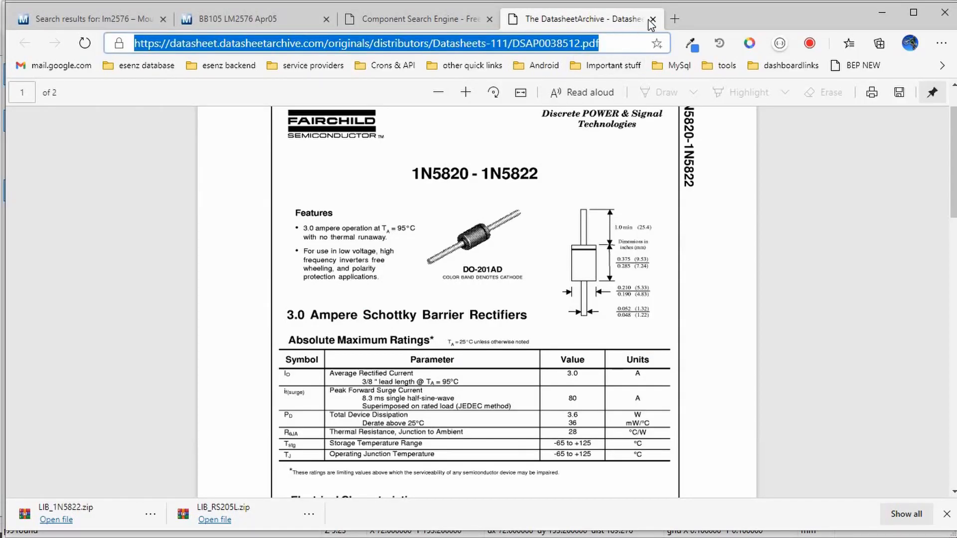
click(675, 19)
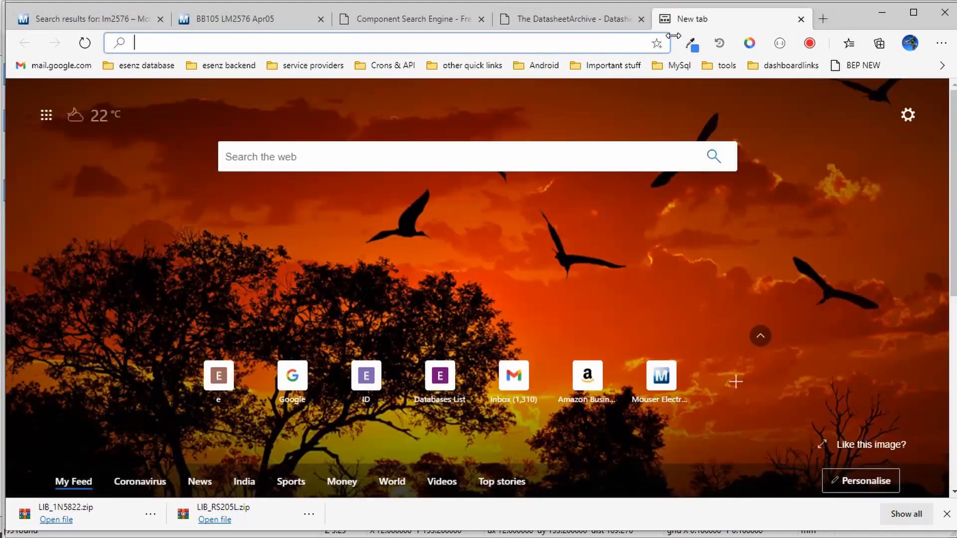
text(goo)
key(Tab)
text(sa)
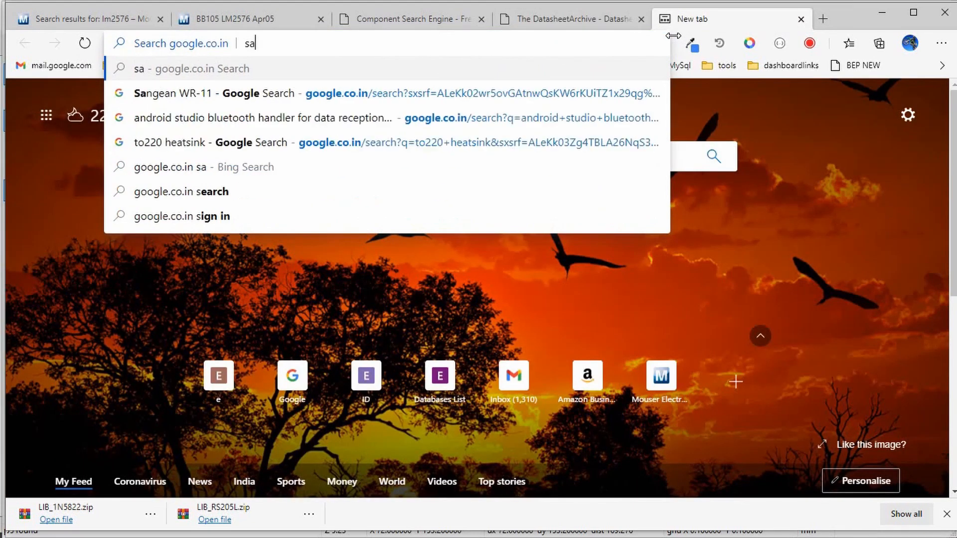
text(turn pcb)
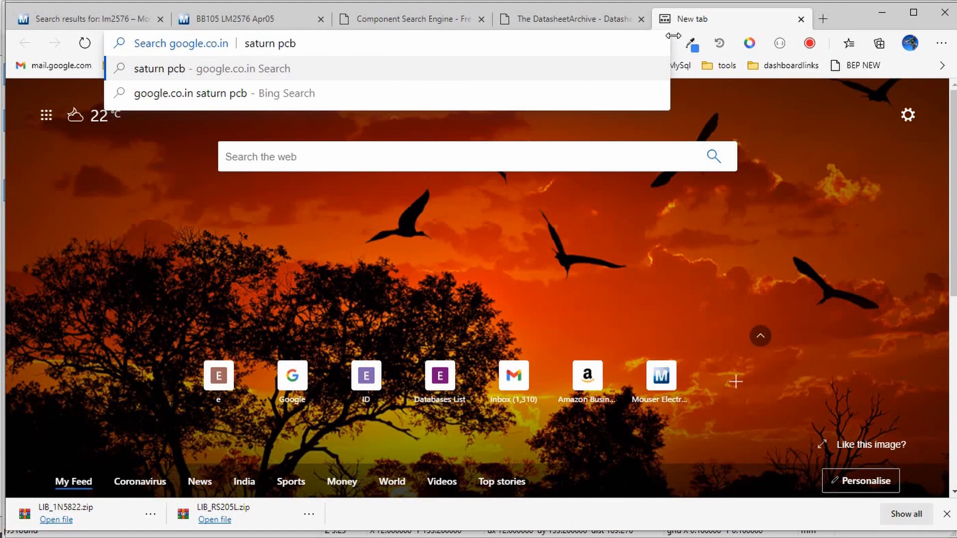
key(Return)
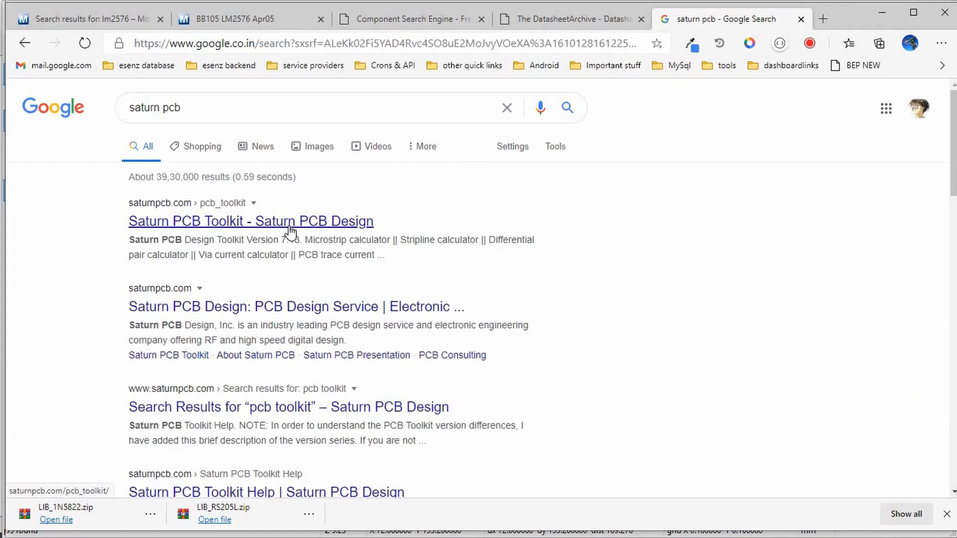
click(290, 225)
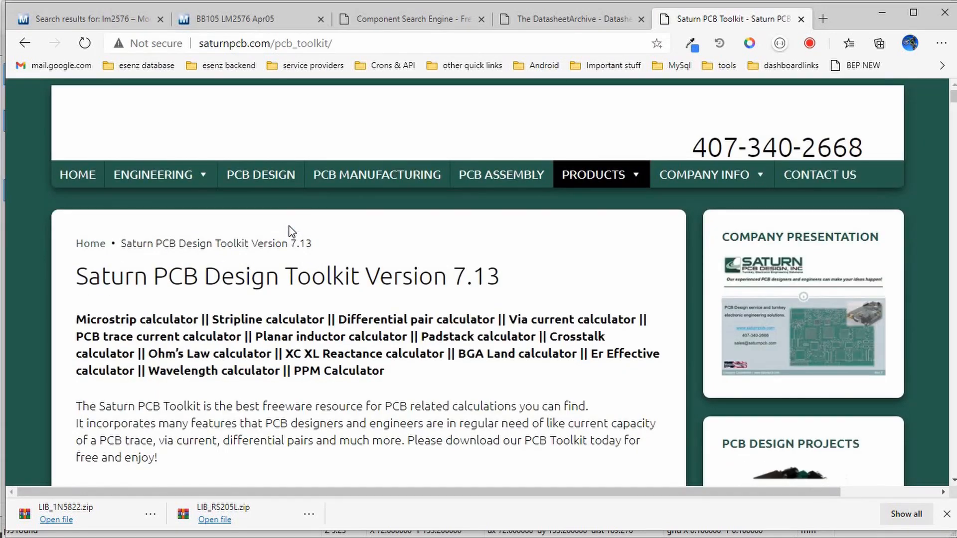
Step: Look through the Saturn PCB Toolkit page's download section, version notes and program screenshots
scroll(291, 231, down, 10)
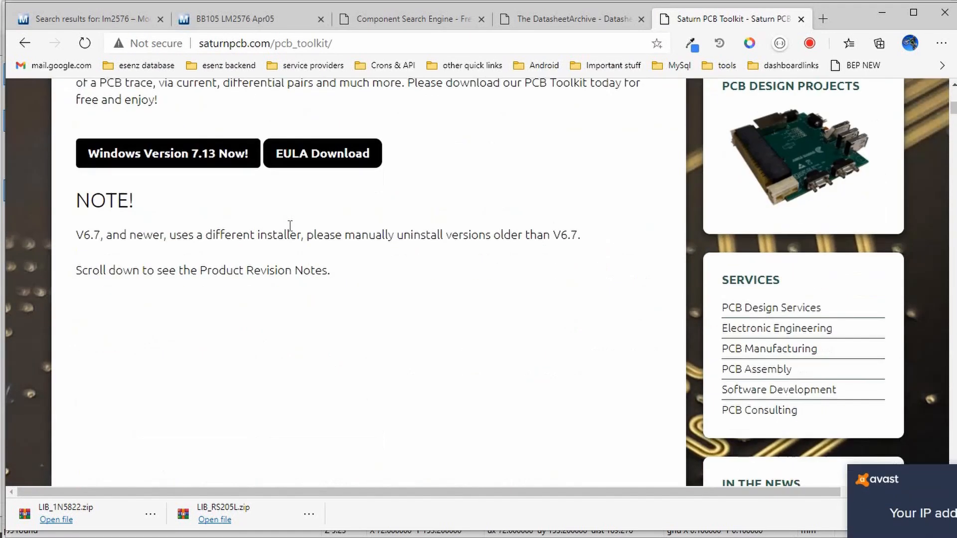
scroll(290, 226, down, 4)
scroll(292, 226, down, 5)
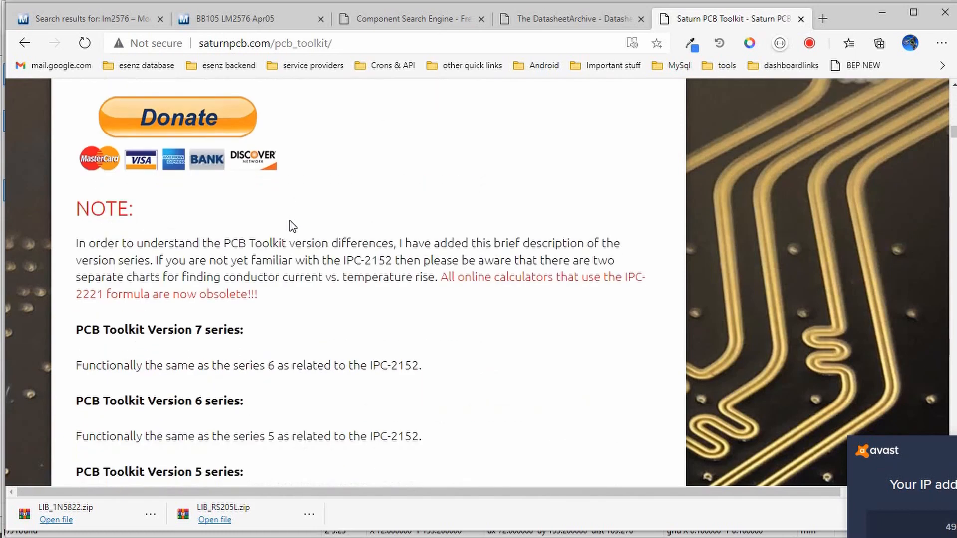
scroll(293, 225, down, 3)
scroll(293, 226, up, 12)
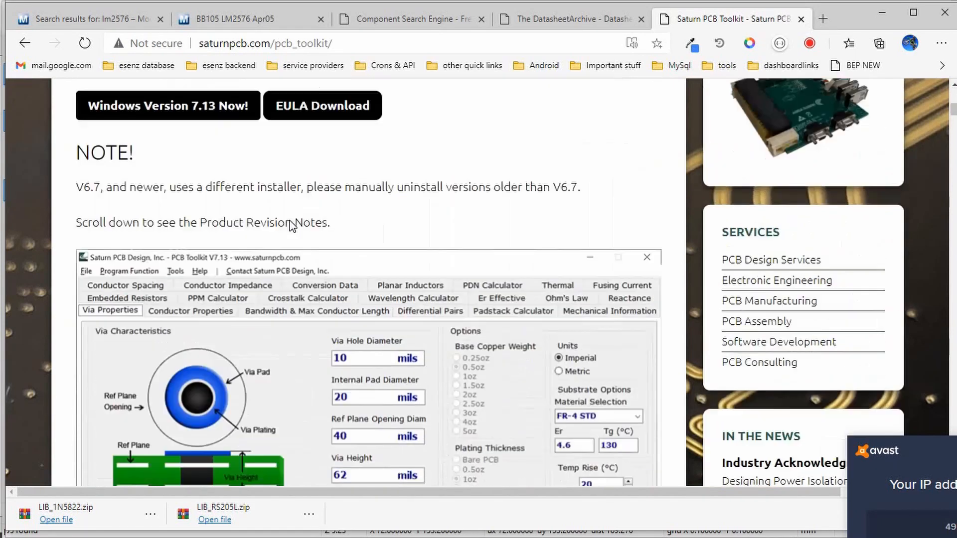
scroll(292, 225, down, 3)
scroll(291, 225, up, 2)
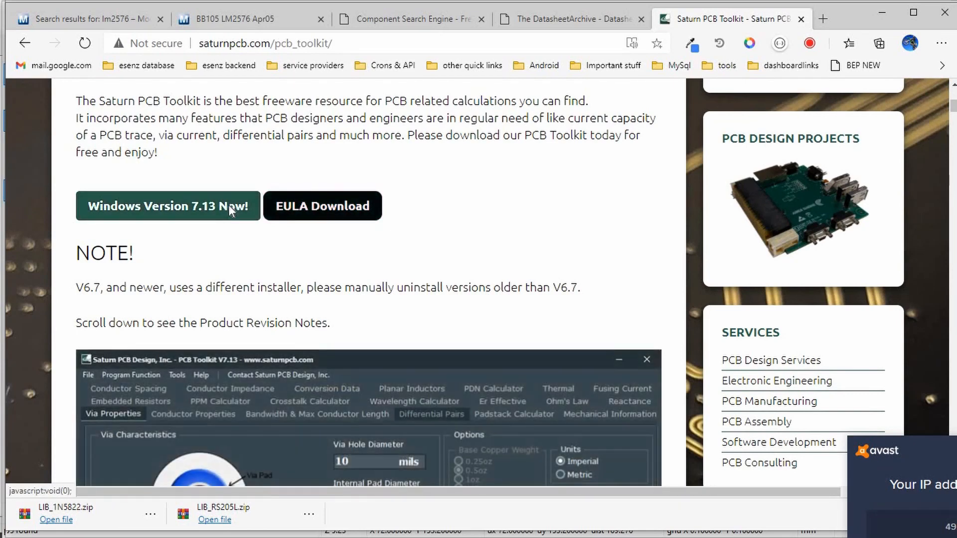
Step: Open the download form for Windows Version 7.13 of the toolkit, check its required fields and close it
click(235, 208)
scroll(311, 264, down, 1)
scroll(376, 251, up, 1)
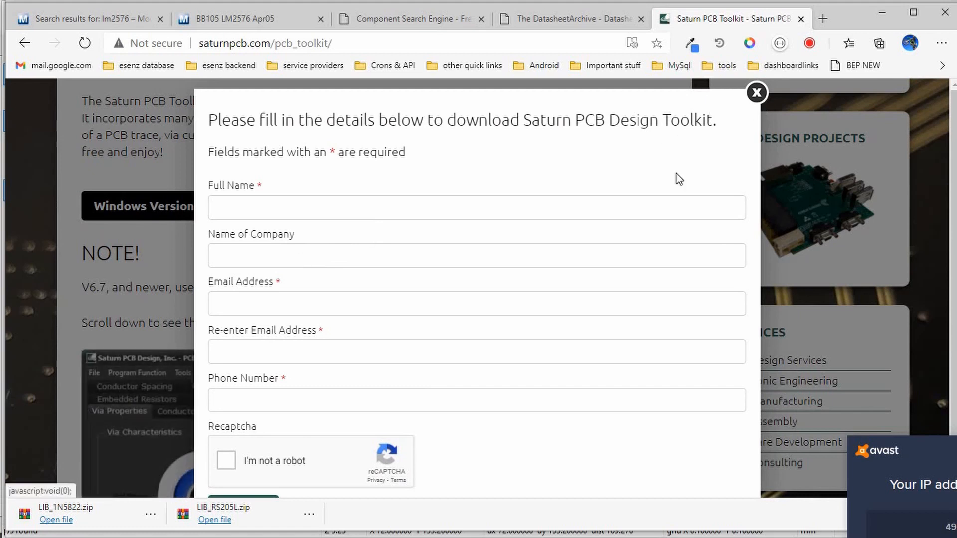
click(756, 92)
Step: Examine the Via Properties calculator shown in the toolkit screenshots, including its inputs, options and results
scroll(318, 307, down, 1)
scroll(317, 307, down, 2)
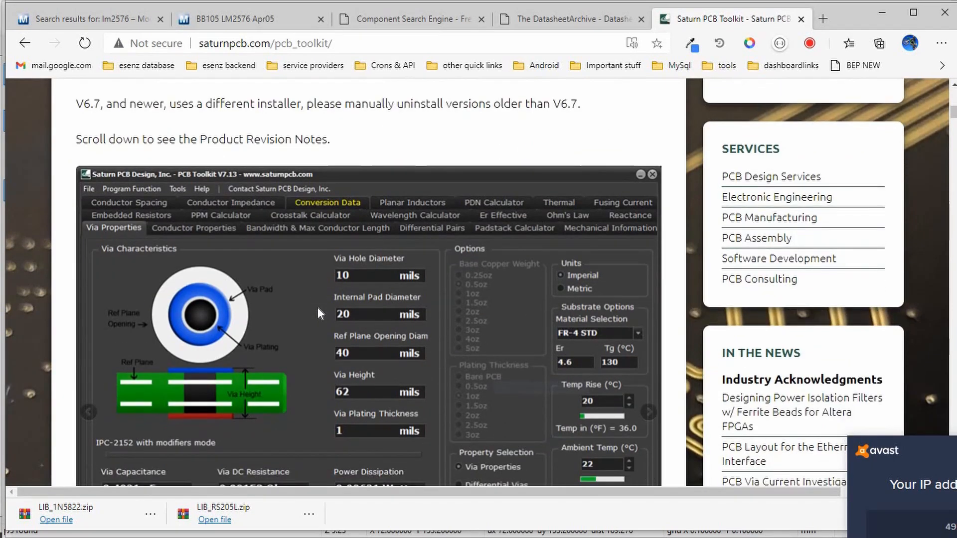
scroll(317, 253, down, 9)
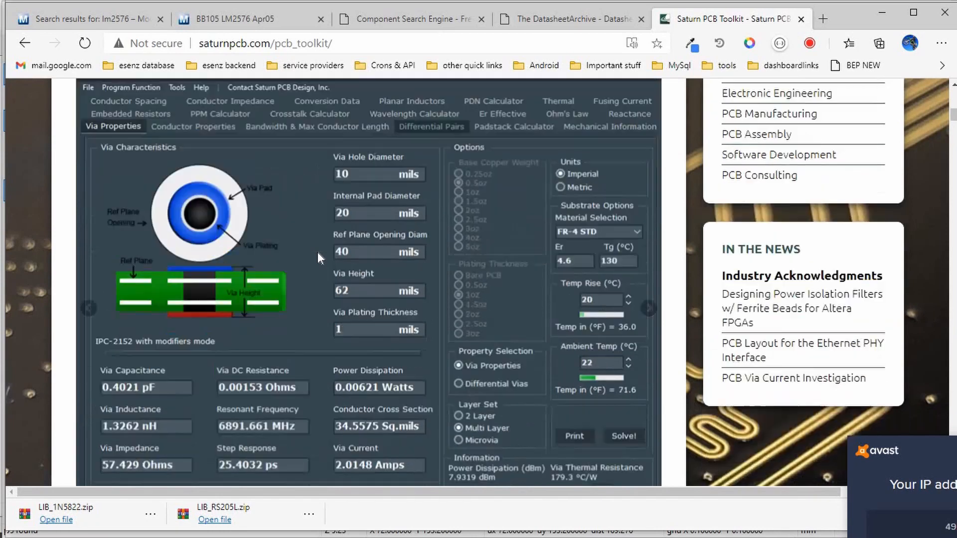
scroll(318, 252, up, 4)
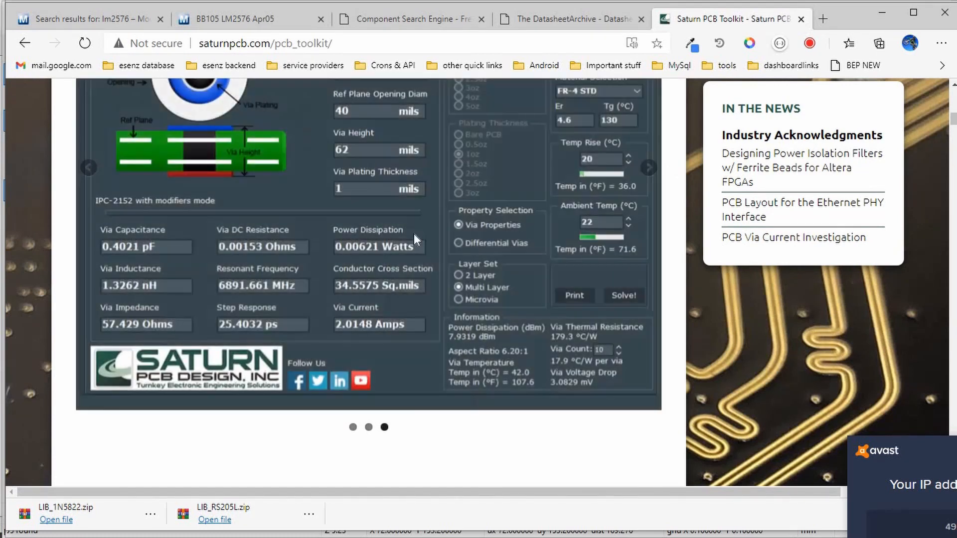
scroll(417, 229, up, 4)
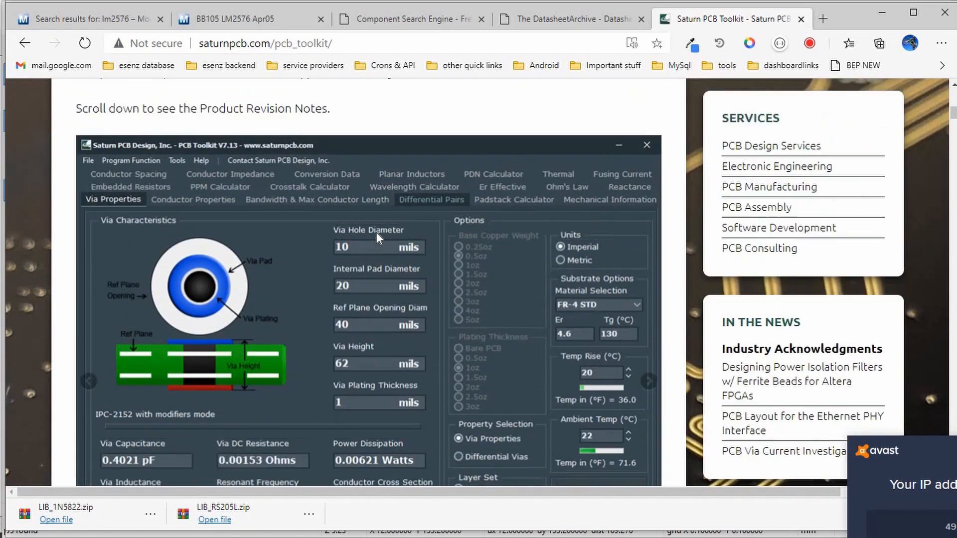
scroll(487, 170, down, 1)
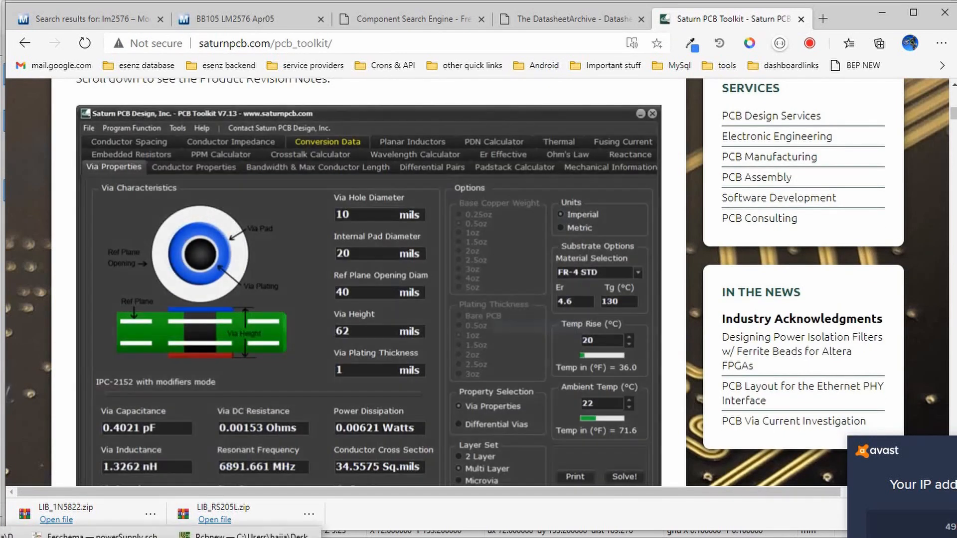
Step: Switch back to Pcbnew and bring the pads of U2 into close view
key(alt+Tab)
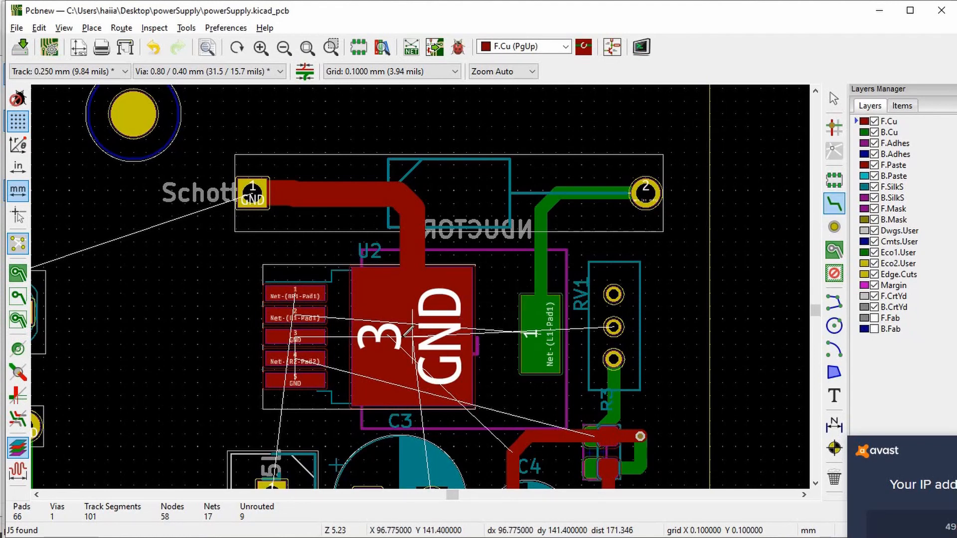
scroll(406, 331, up, 1)
scroll(422, 287, up, 1)
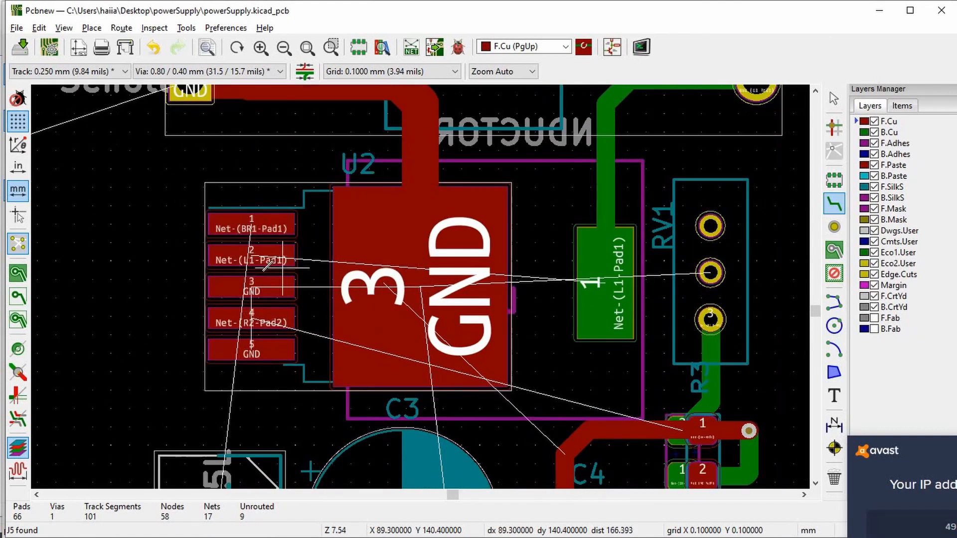
click(251, 287)
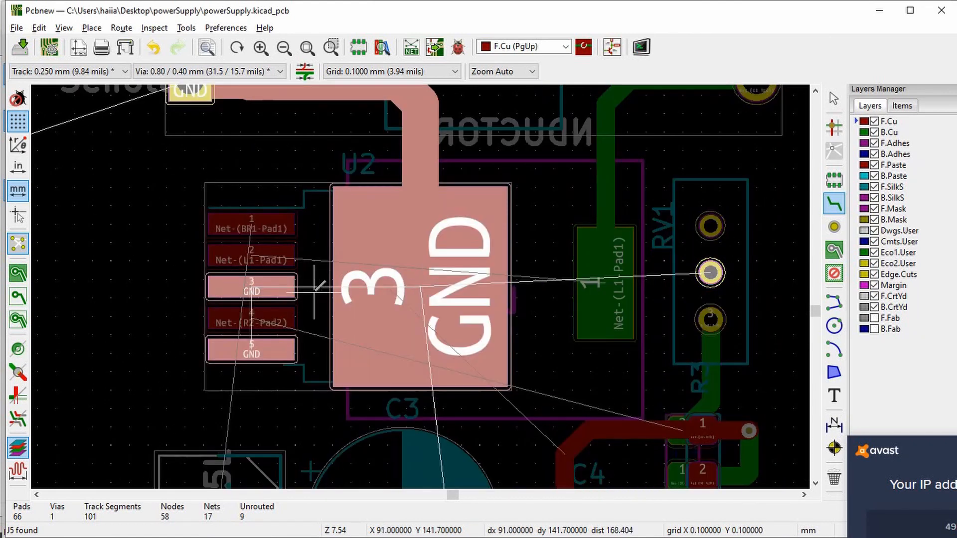
key(Escape)
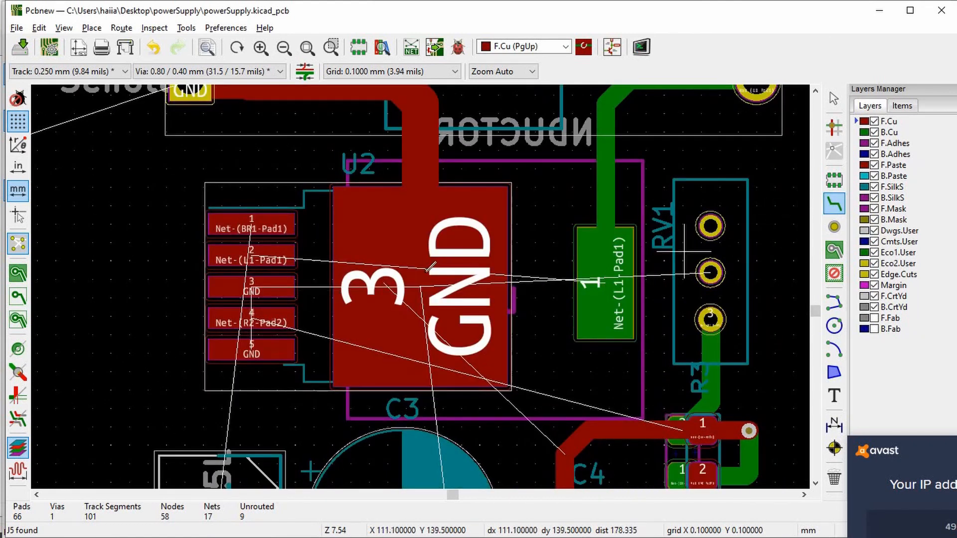
key(Page_Down)
click(253, 287)
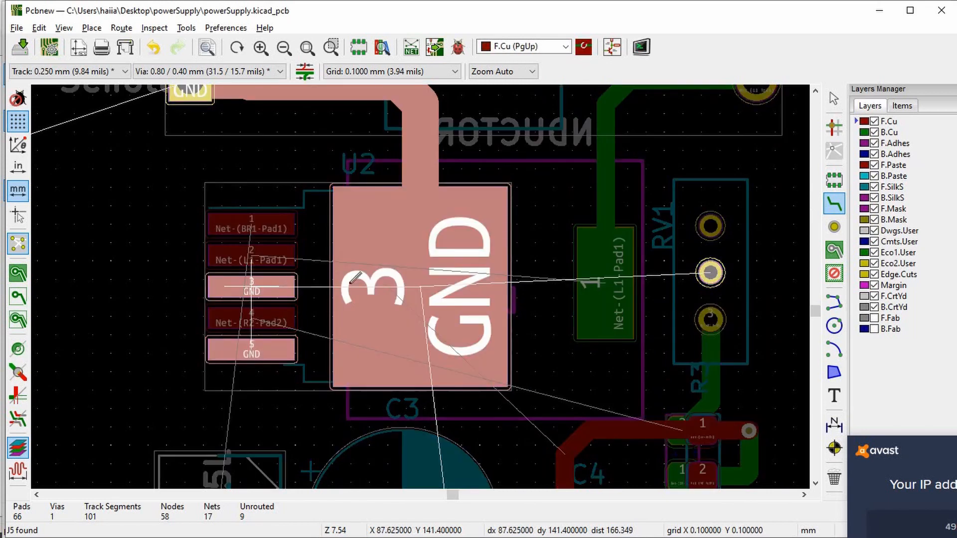
key(Escape)
key(Page_Down)
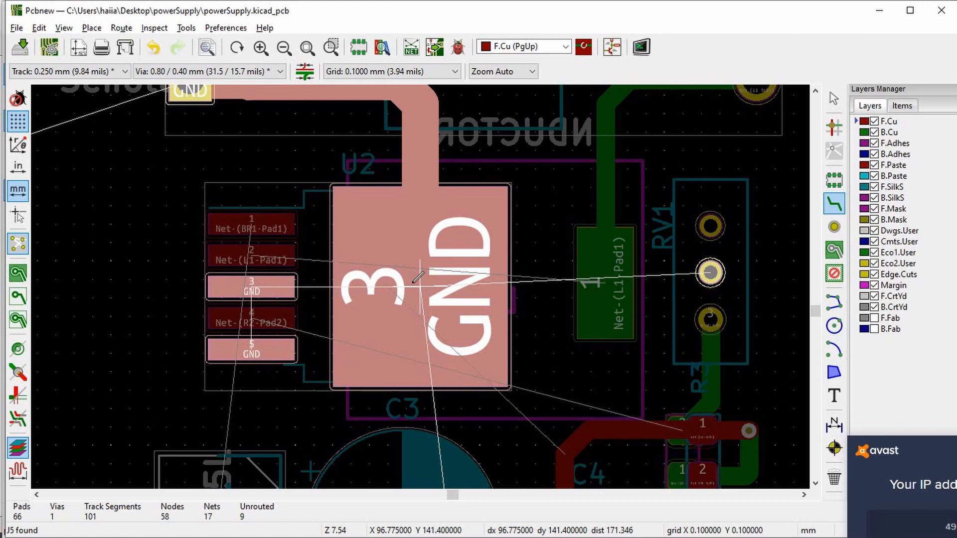
key(Escape)
Step: Route a 1 mm wide GND track on F.Cu from U2's small pad 3 to its large GND pad
click(254, 287)
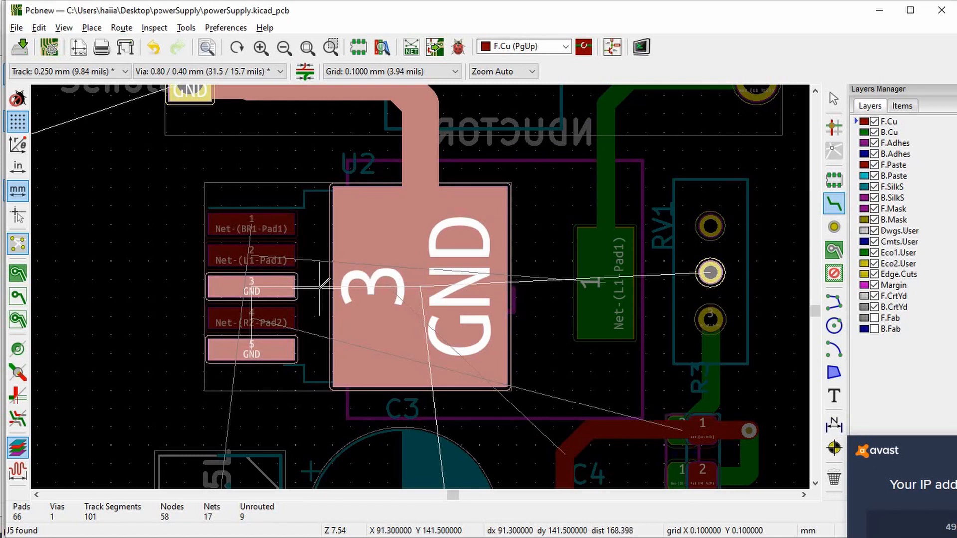
text(q1)
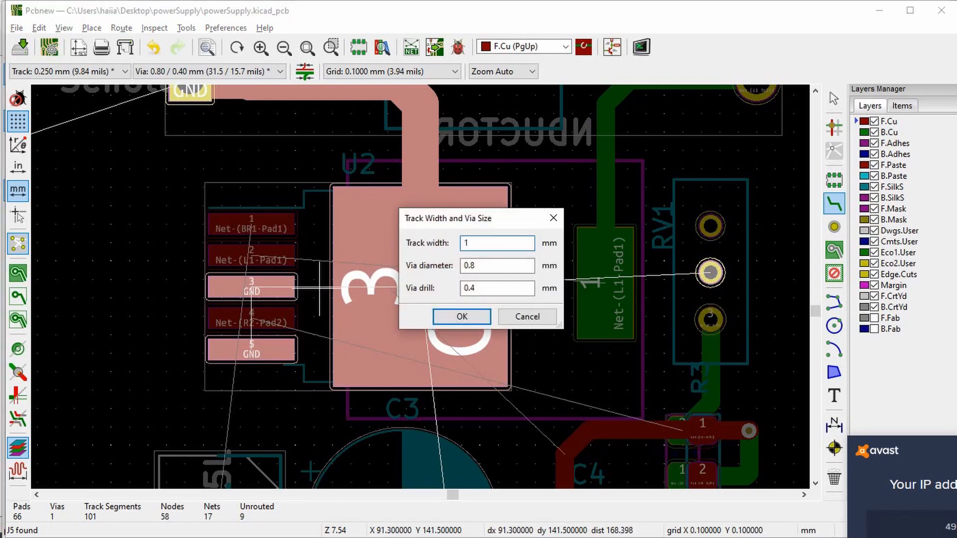
key(Return)
click(349, 288)
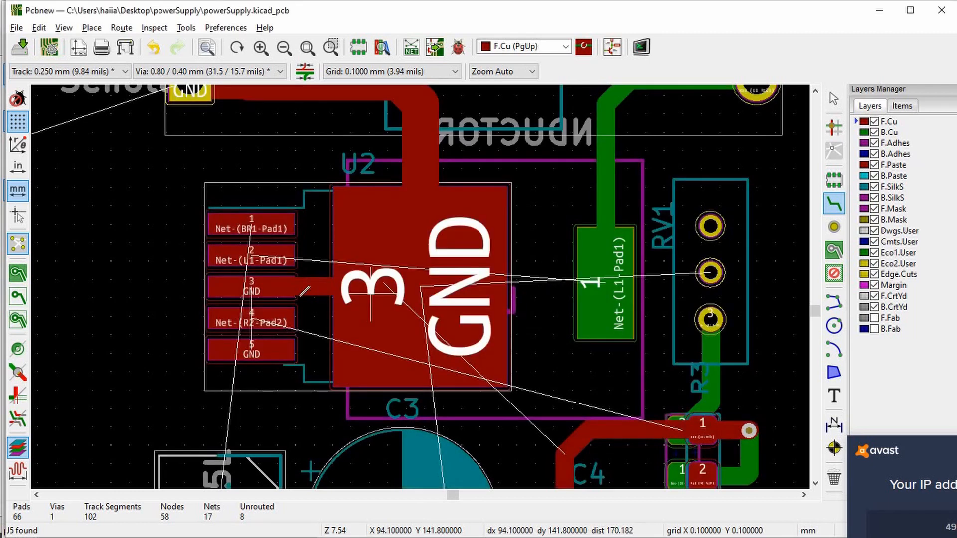
Step: Route a GND track on F.Cu from U2's pad 5 to its large GND pad
scroll(251, 288, up, 1)
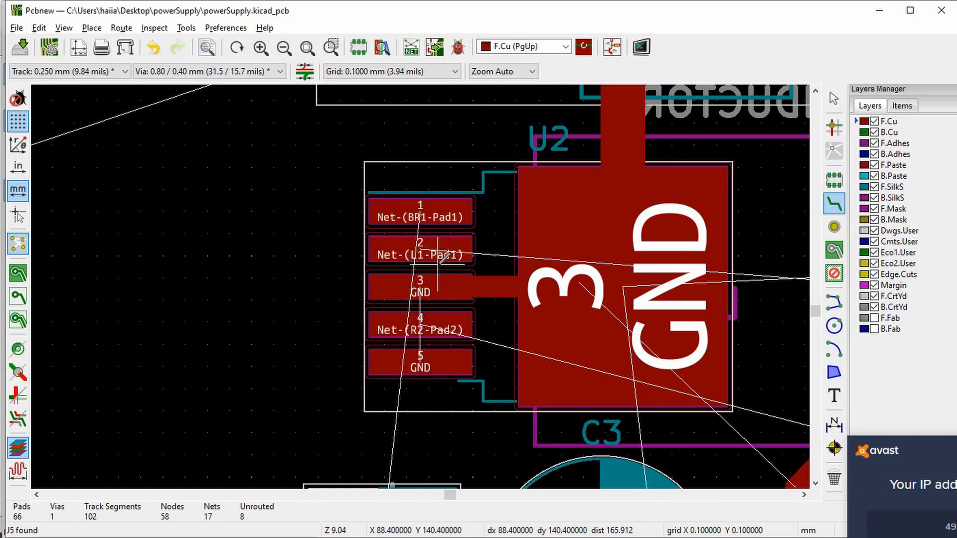
click(468, 360)
click(623, 319)
Step: Route a GND track on F.Cu from pad 2 of C3 up to U2's large GND pad
scroll(623, 319, down, 4)
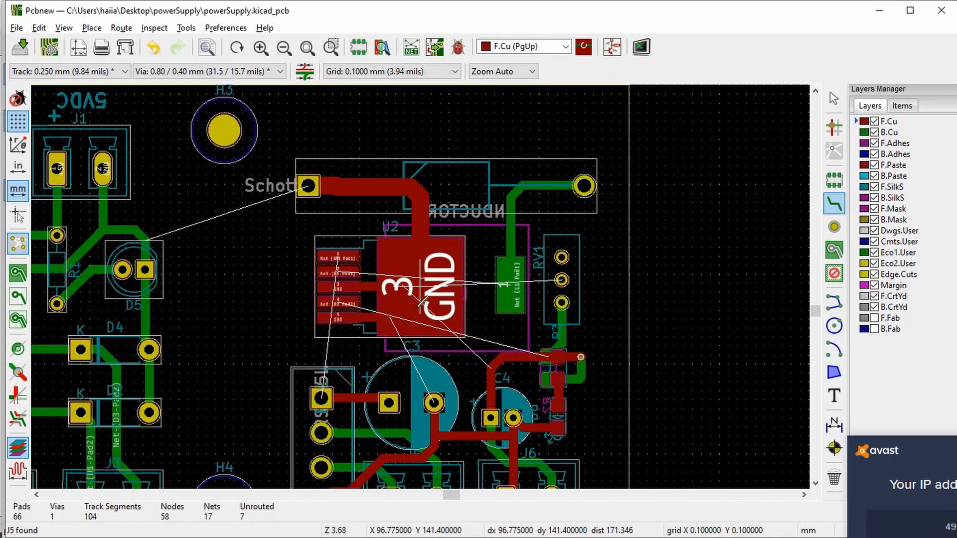
scroll(451, 332, up, 4)
click(473, 430)
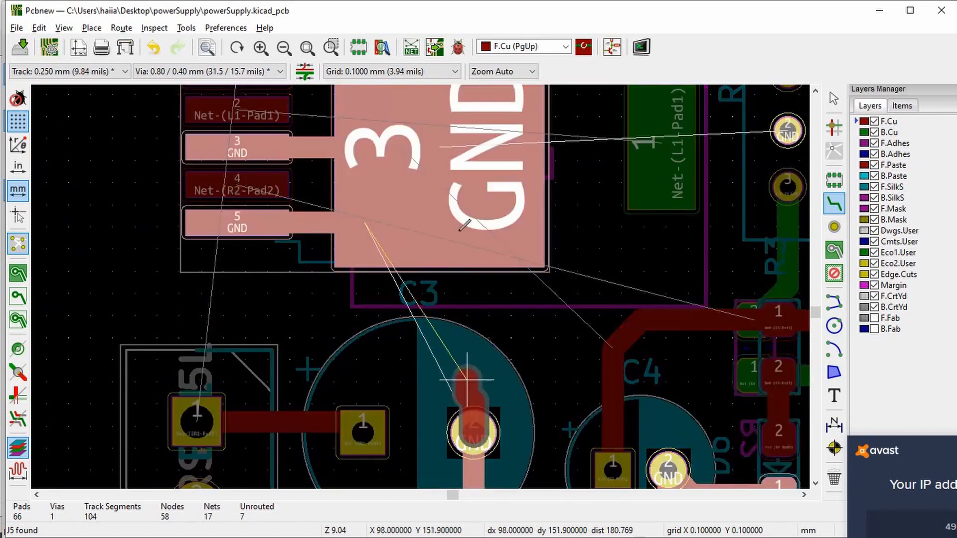
click(440, 147)
Step: Route GND from pad 2 of C4 on B.Cu to a via beside U2, and on F.Cu from there into U2's large GND pad
scroll(631, 388, down, 1)
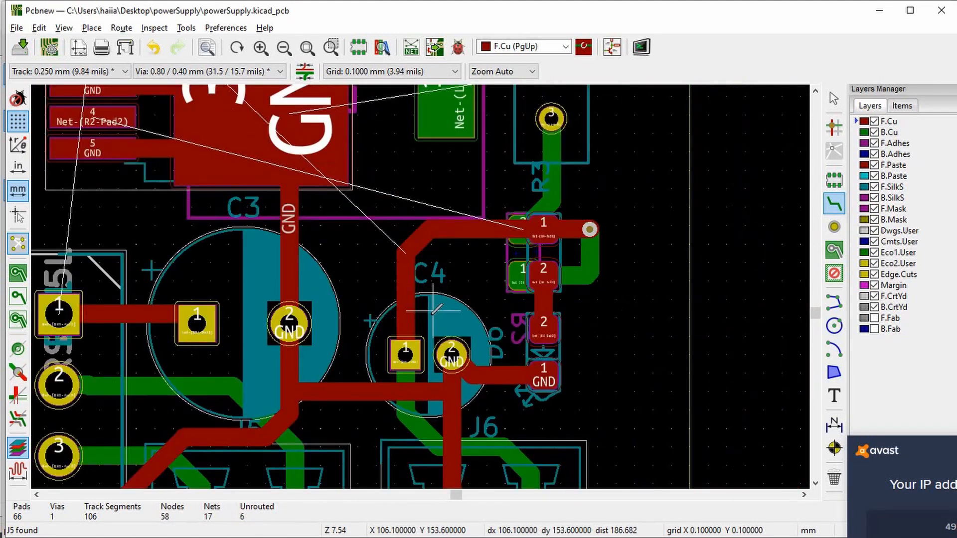
scroll(432, 314, up, 1)
click(445, 333)
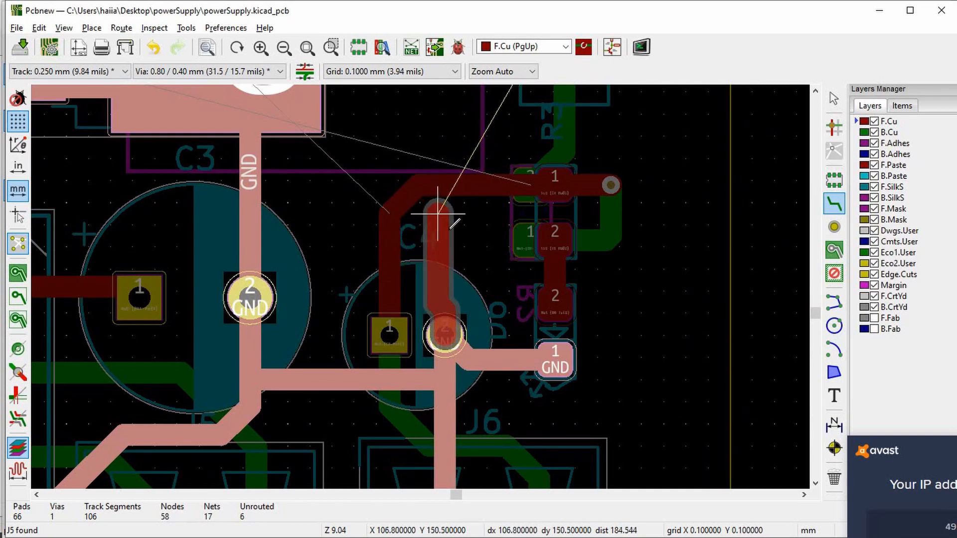
key(Escape)
key(Page_Down)
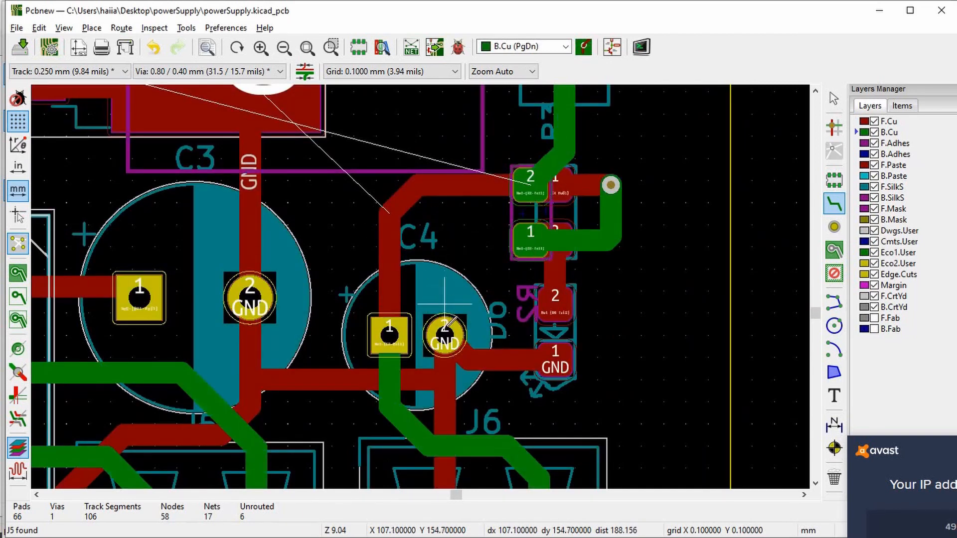
click(444, 333)
scroll(399, 199, down, 4)
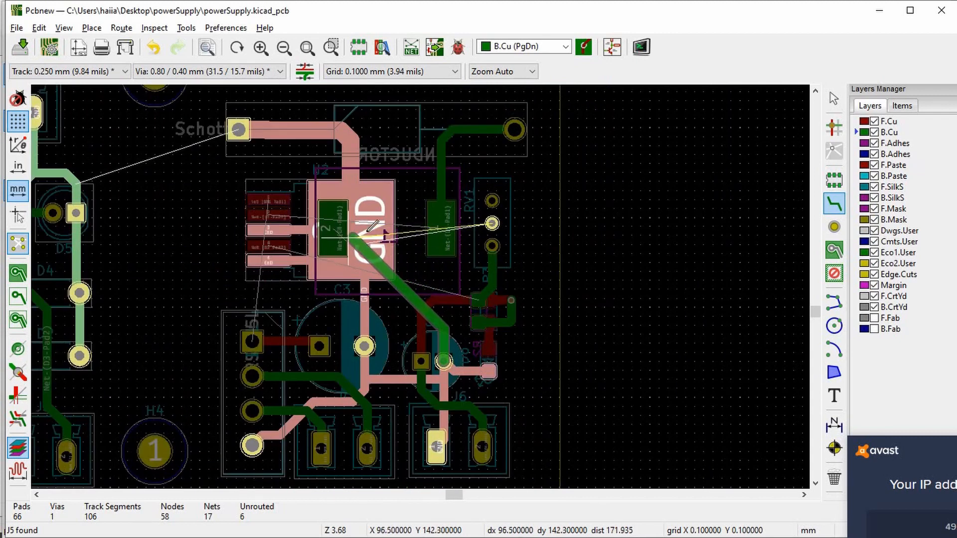
scroll(407, 286, up, 4)
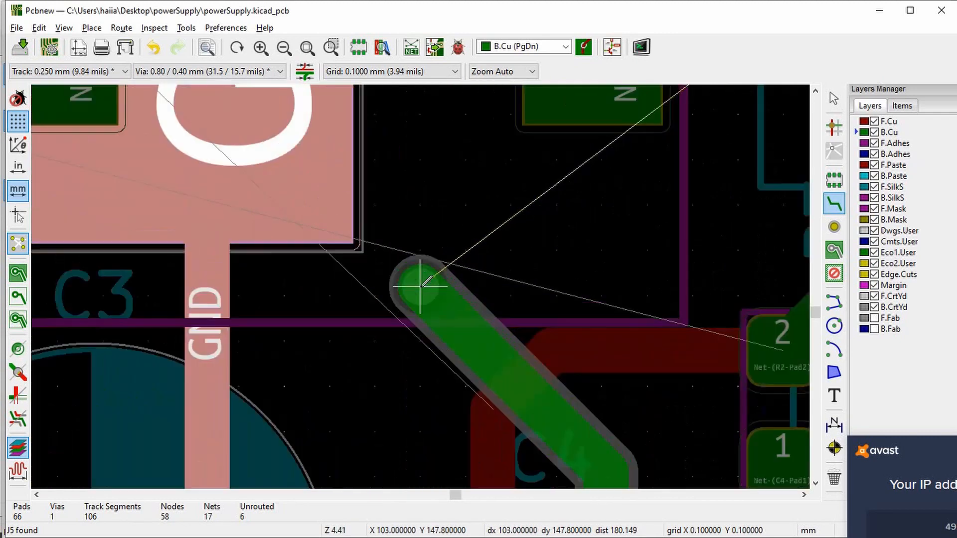
key(v)
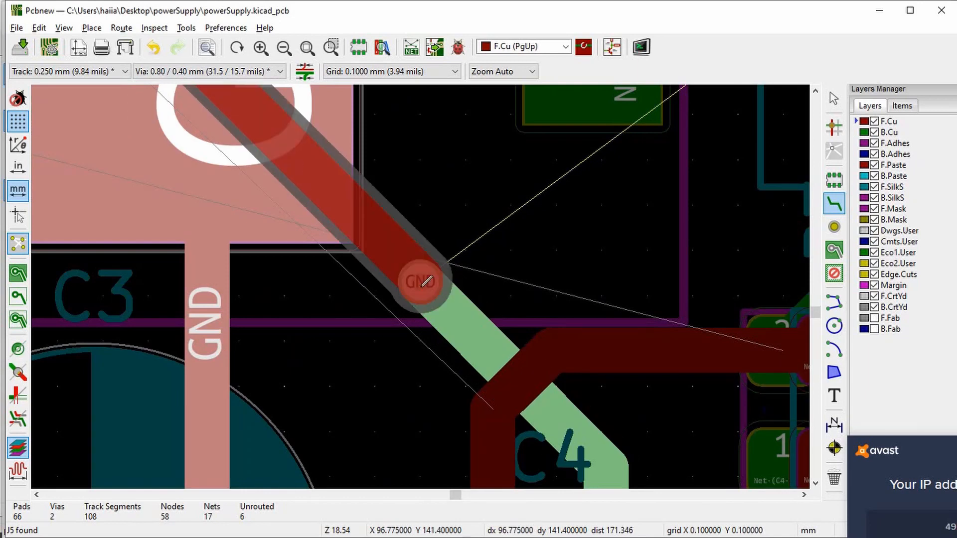
scroll(425, 284, down, 2)
click(411, 281)
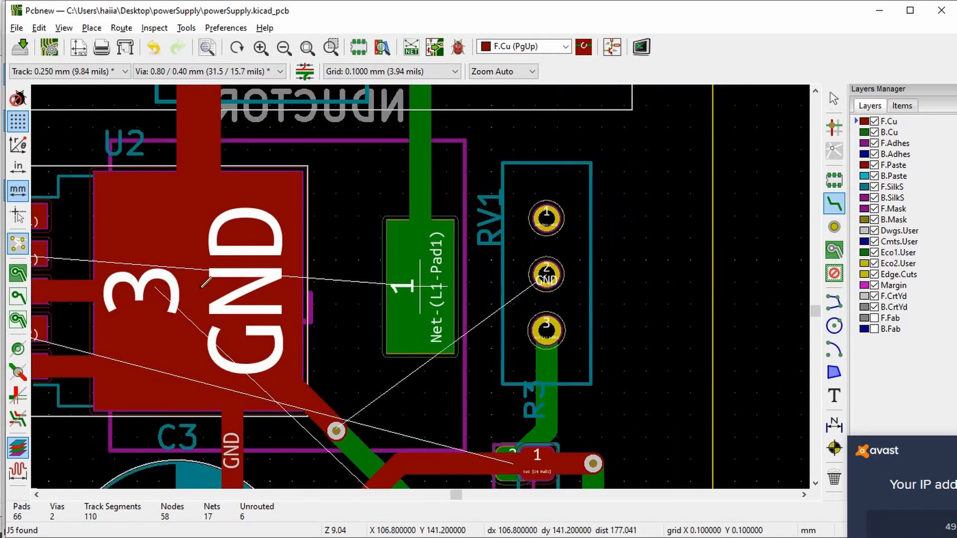
Step: Route an F.Cu track from U2's pad 1 around the outside of its small pads down to pad 1 of the RS205L bridge rectifier
scroll(424, 302, down, 2)
scroll(411, 314, up, 1)
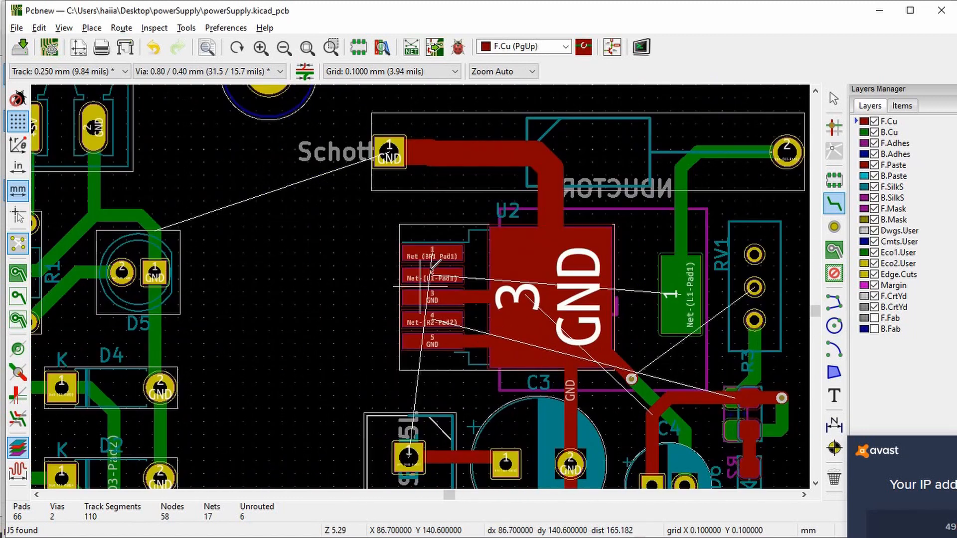
click(431, 253)
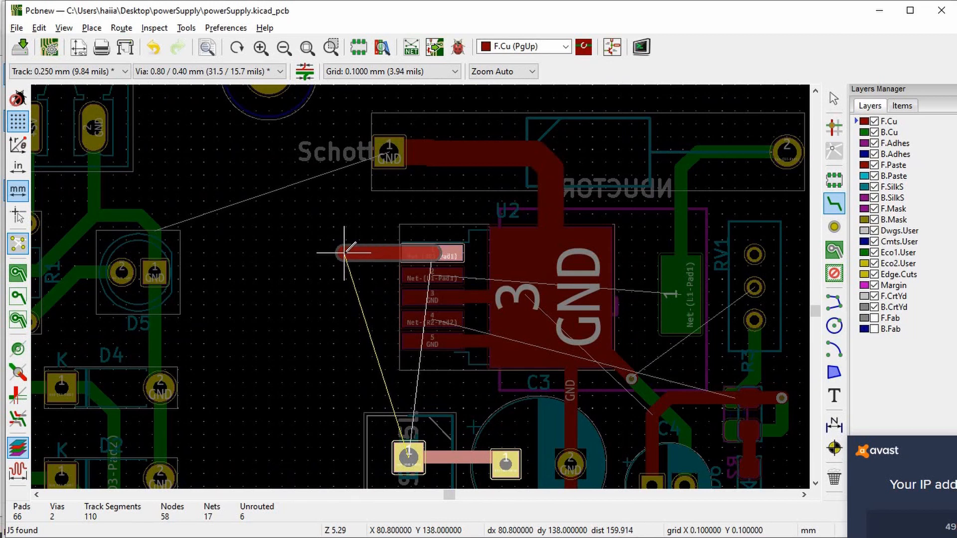
click(343, 256)
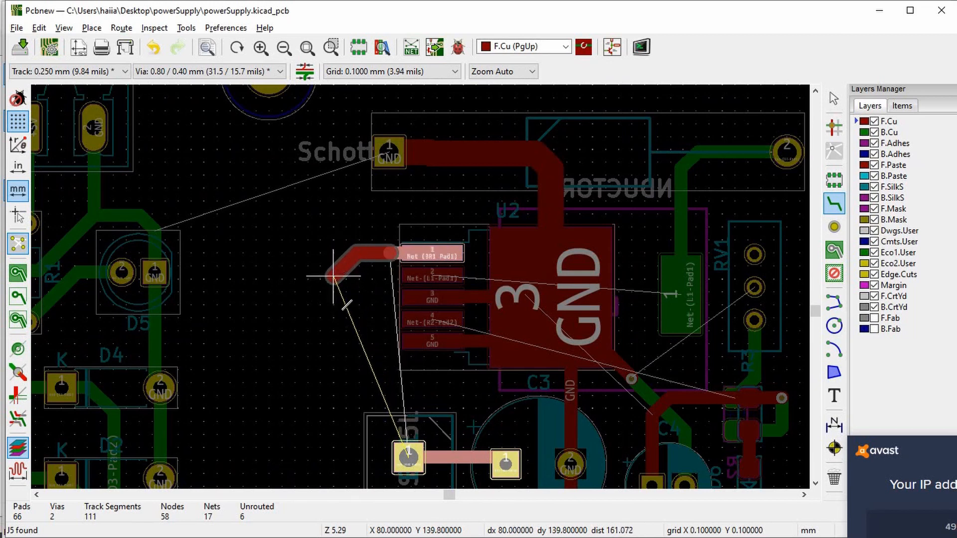
click(337, 456)
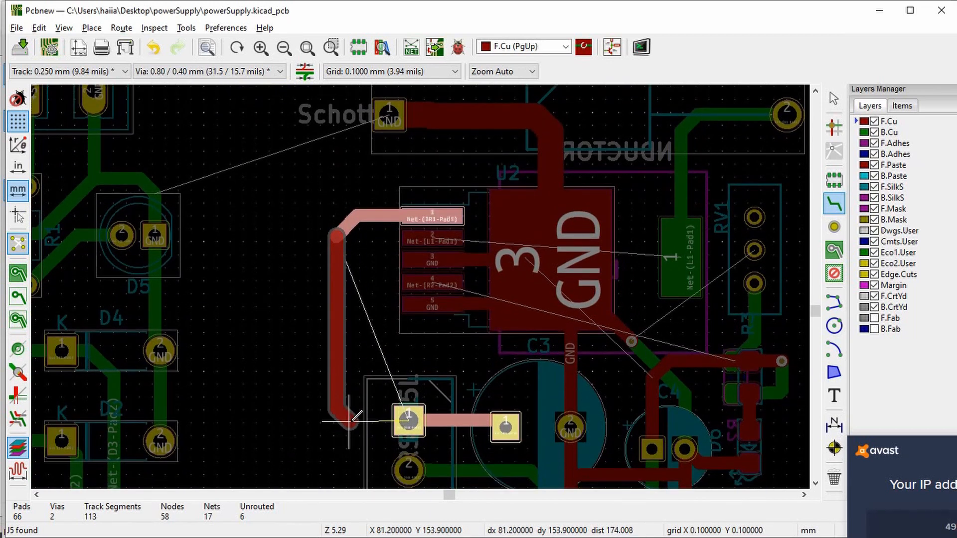
click(408, 420)
Step: Route U2's pad 2 through a via to B.Cu and across U2 to the existing track of L1's pad 1
click(443, 236)
scroll(378, 248, up, 4)
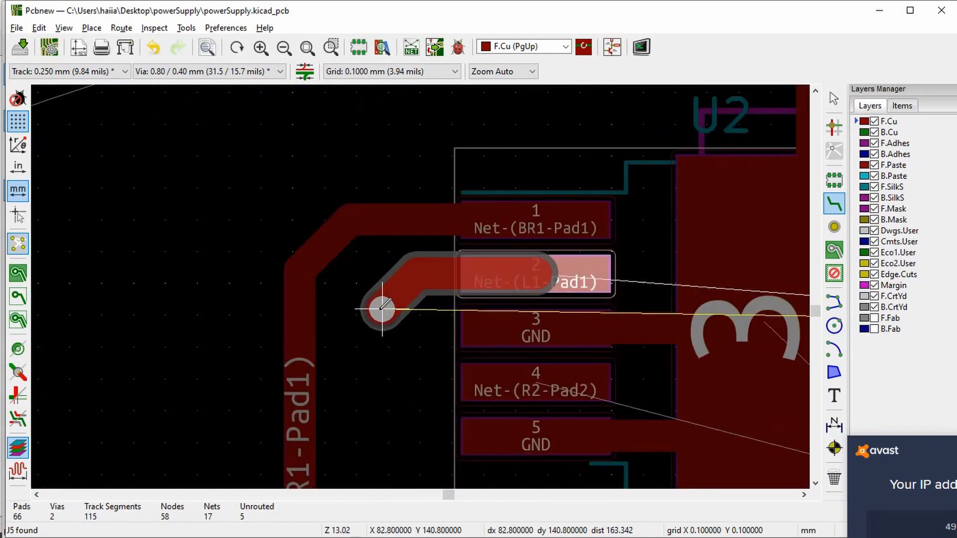
key(v)
scroll(723, 280, down, 1)
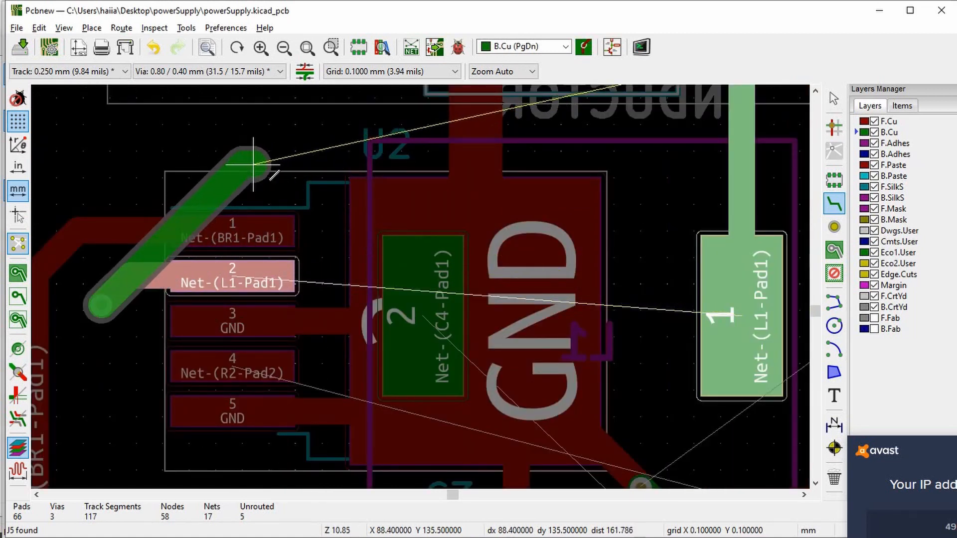
click(255, 169)
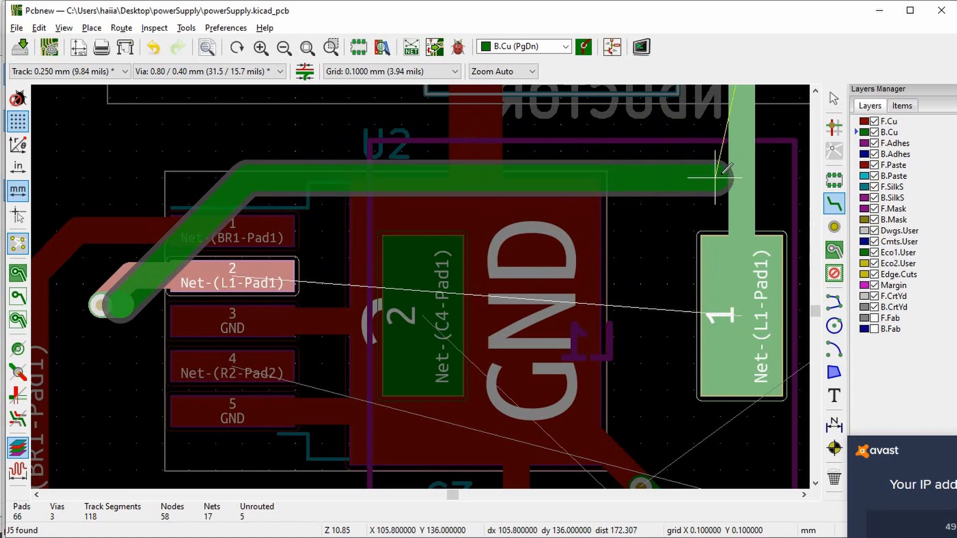
click(742, 172)
Step: Route a B.Cu track from pad 2 of L1 to pad 1 of C4 and reshape its diagonal segment into a more direct path
scroll(424, 280, down, 5)
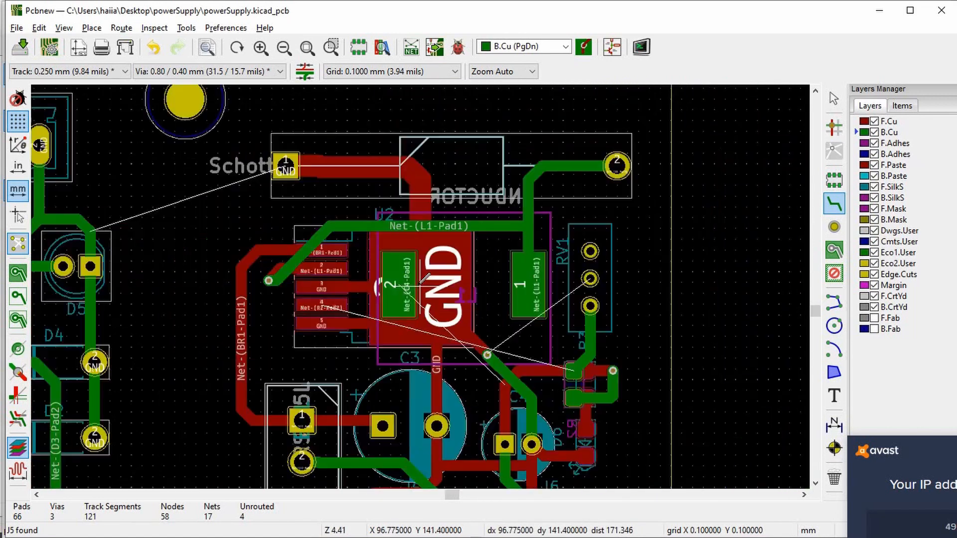
scroll(442, 296, up, 1)
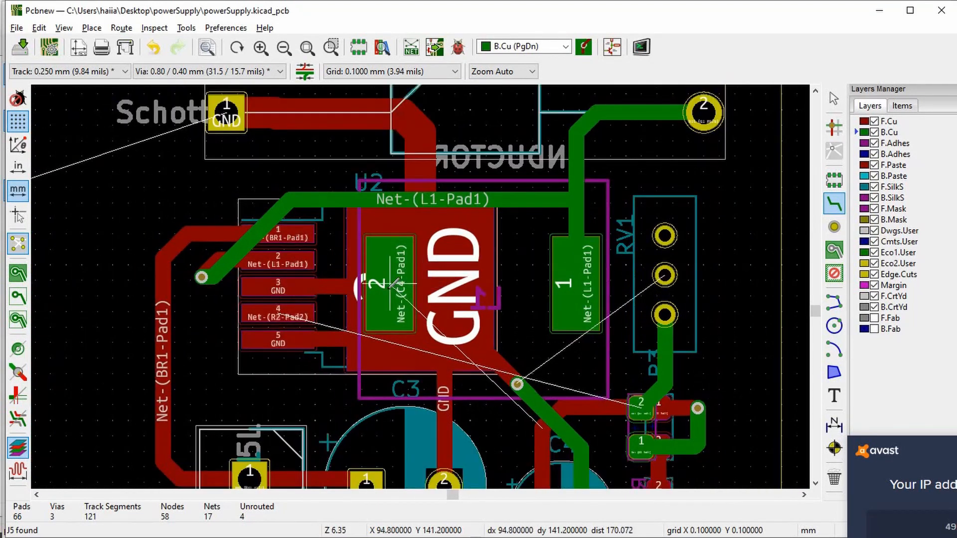
click(394, 283)
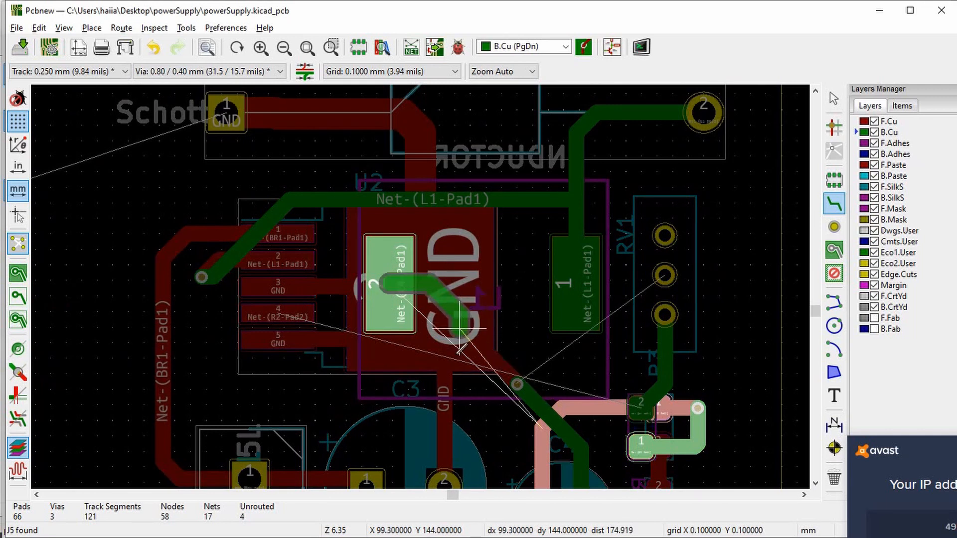
scroll(465, 371, down, 1)
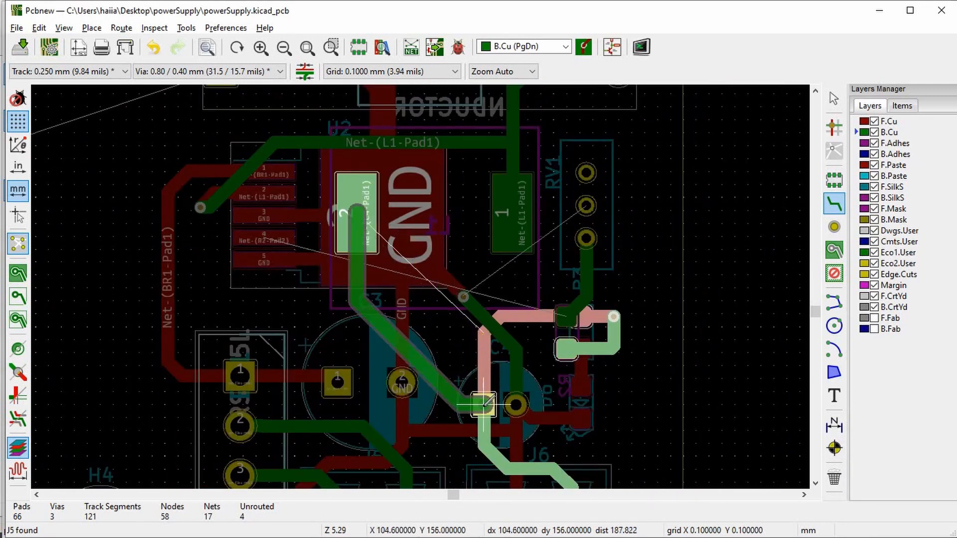
click(482, 405)
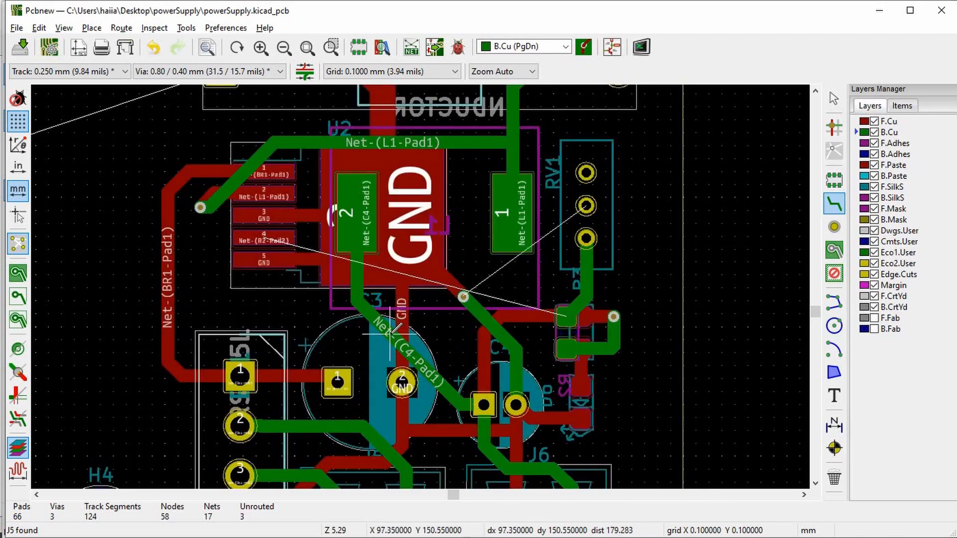
click(391, 333)
key(Escape)
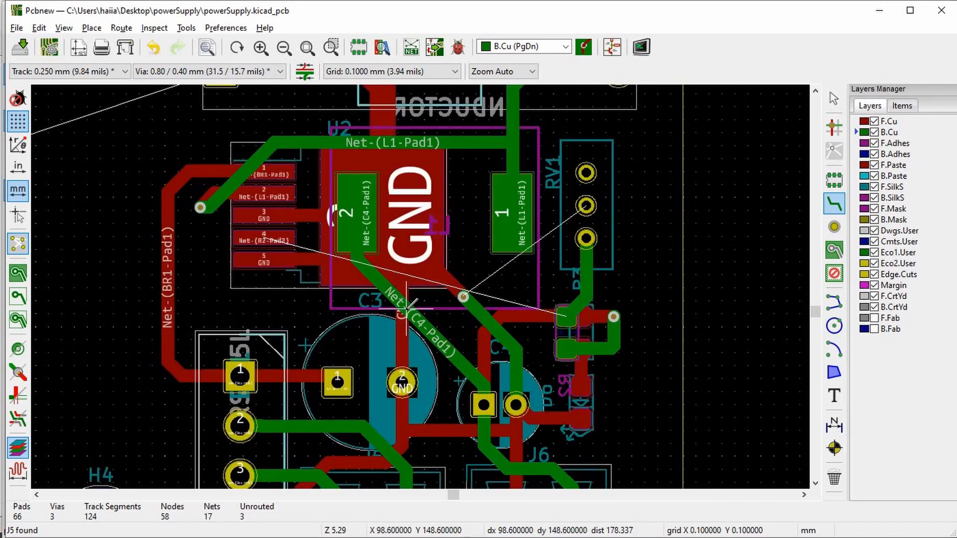
scroll(407, 309, down, 1)
scroll(405, 272, up, 1)
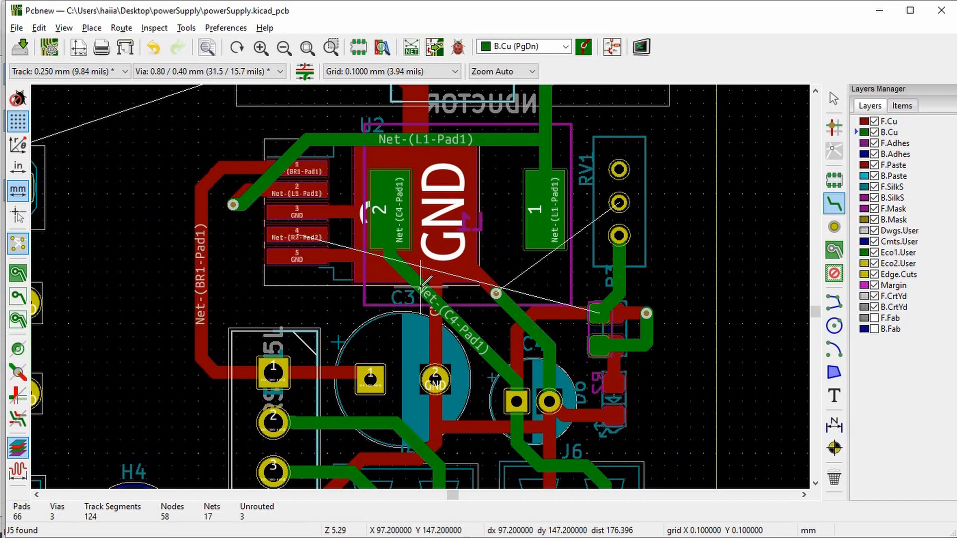
scroll(546, 264, up, 1)
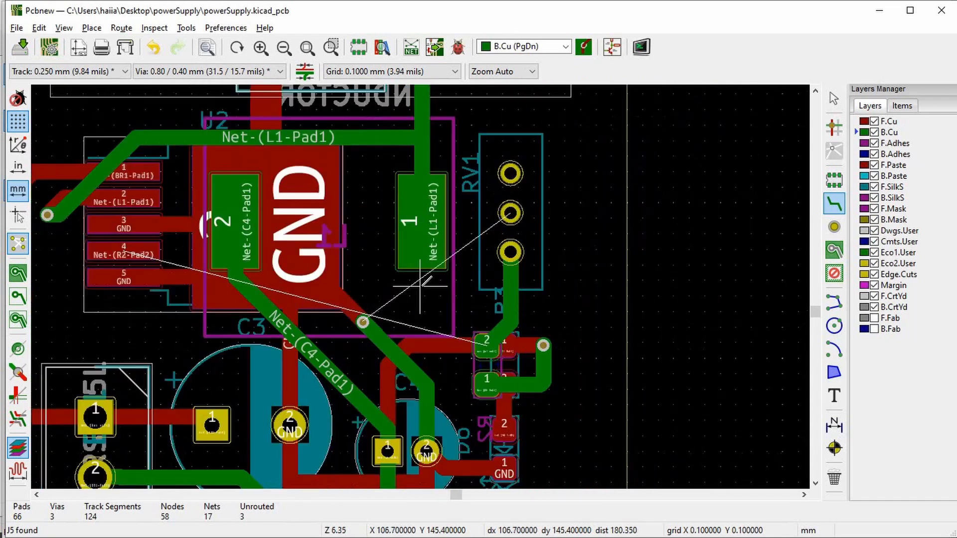
scroll(427, 281, up, 1)
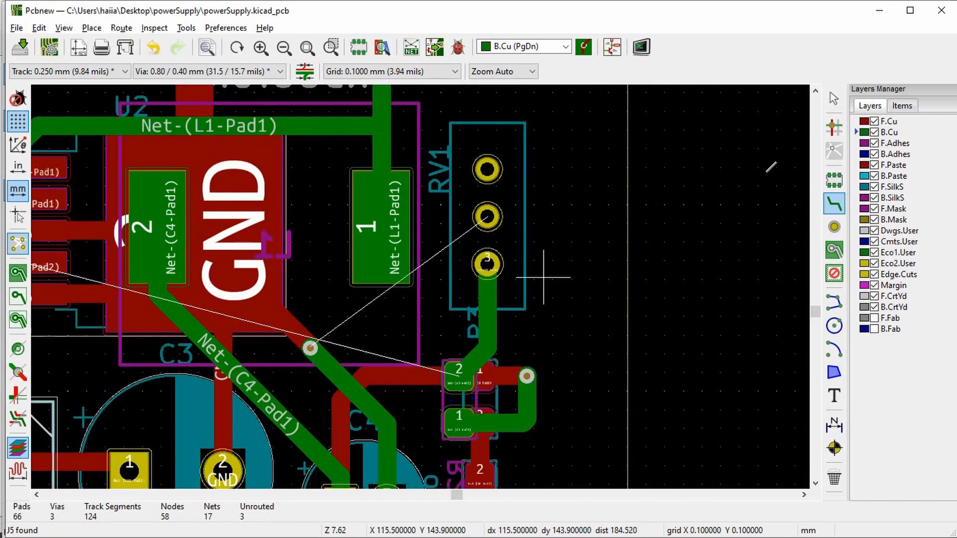
Step: Route a GND track on B.Cu from the via beside U2's large pad around L1's pad 1 to pad 2 of RV1
click(310, 347)
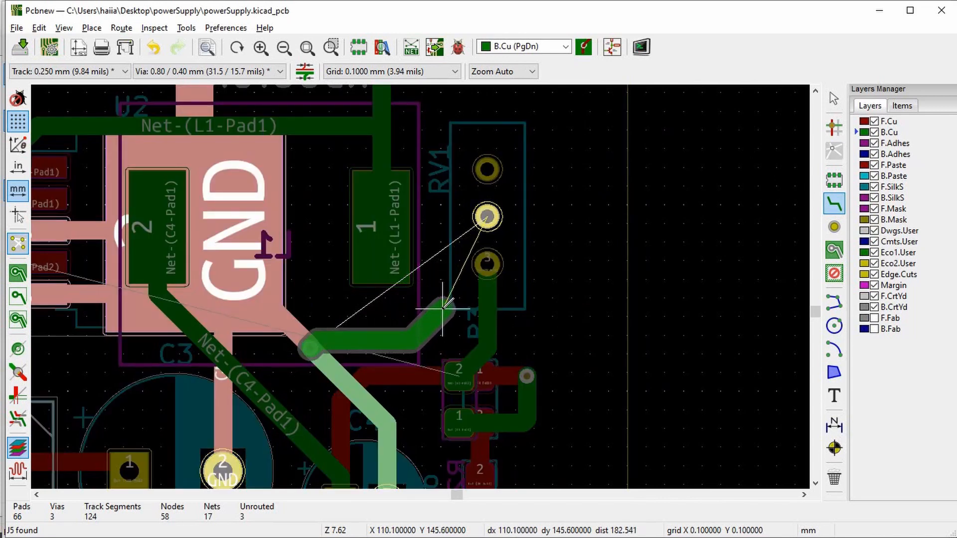
click(446, 287)
click(446, 228)
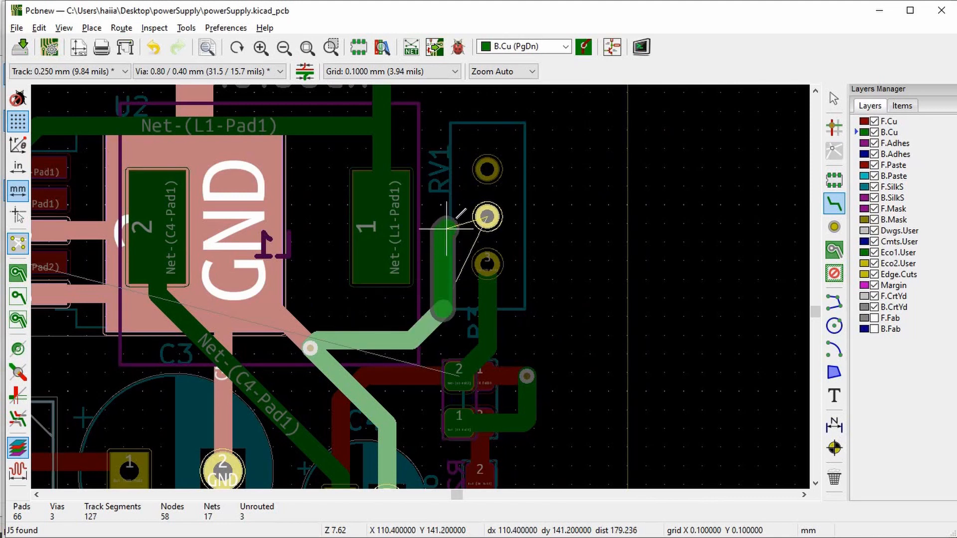
click(444, 229)
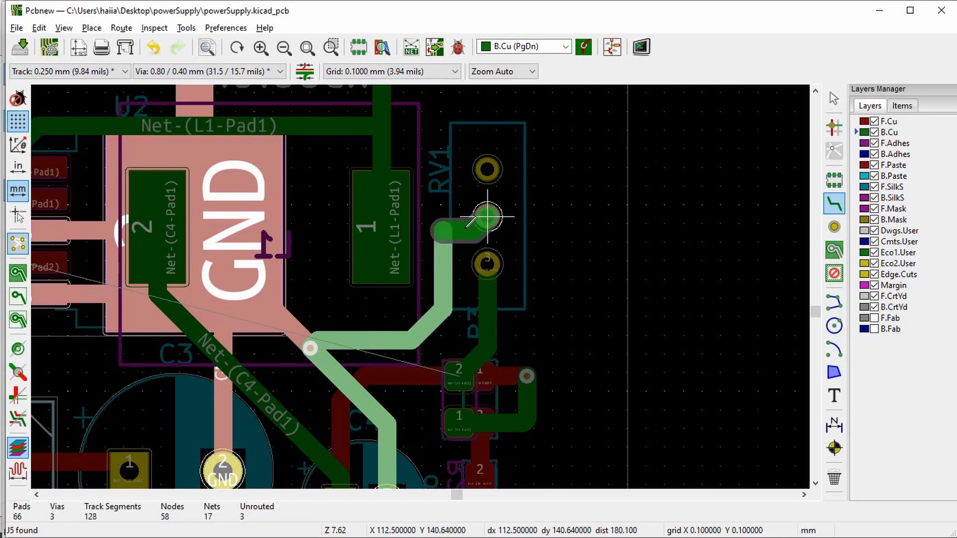
scroll(486, 218, up, 3)
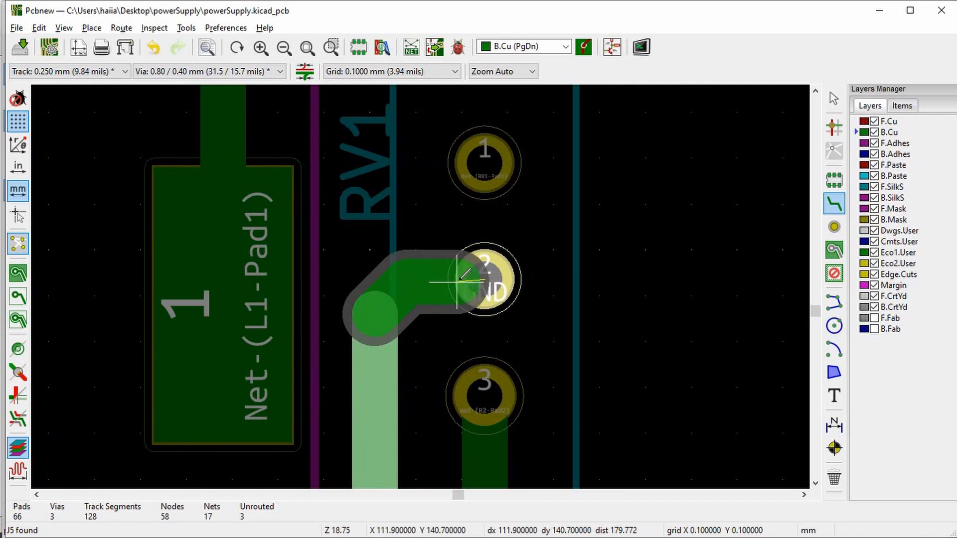
click(481, 277)
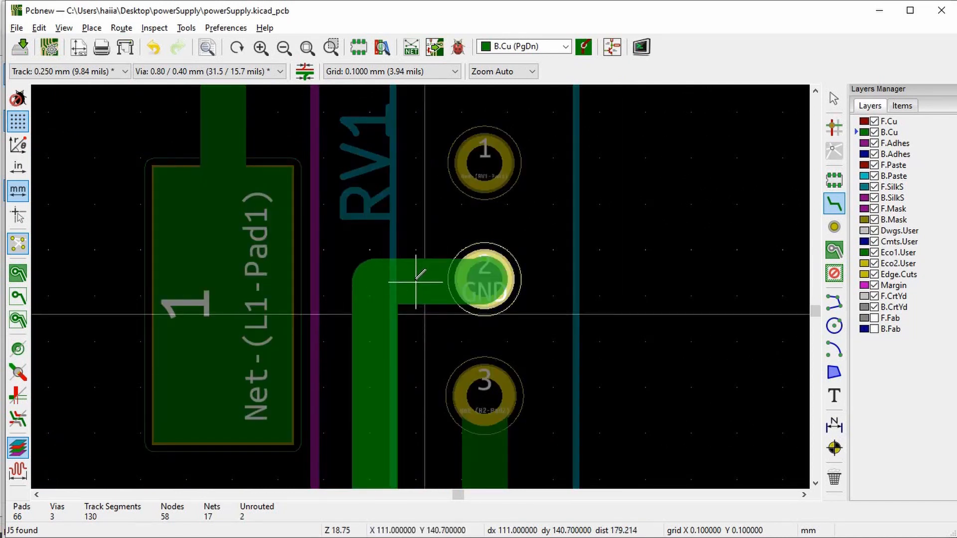
scroll(416, 281, down, 5)
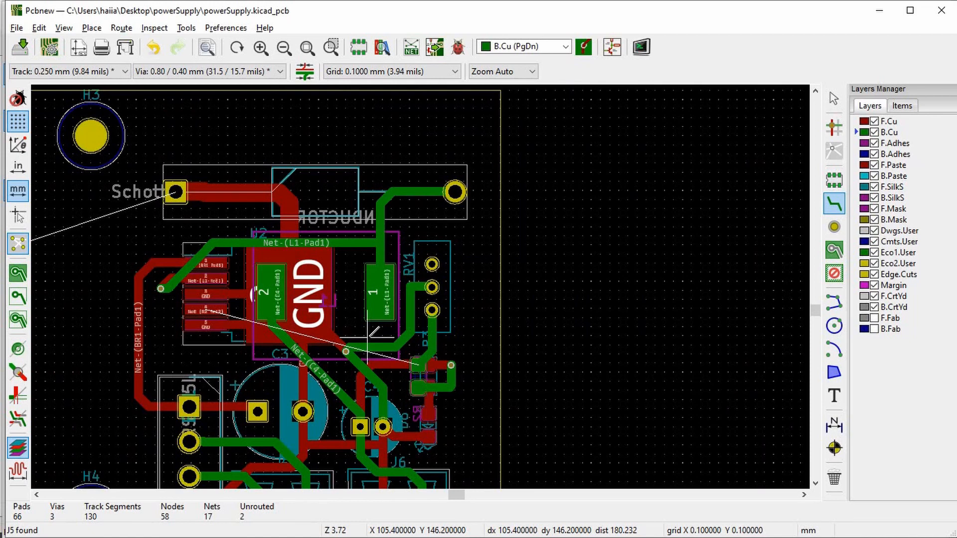
scroll(426, 283, up, 1)
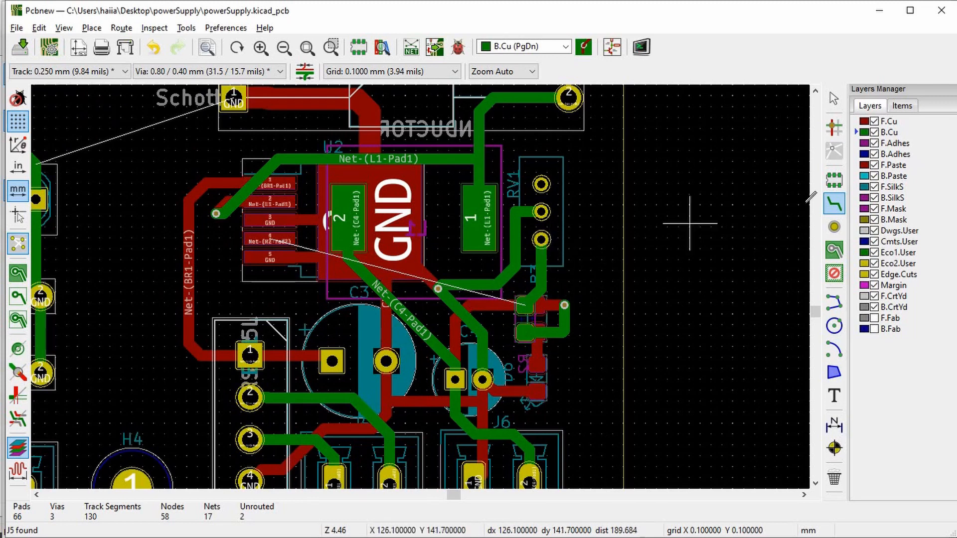
click(835, 205)
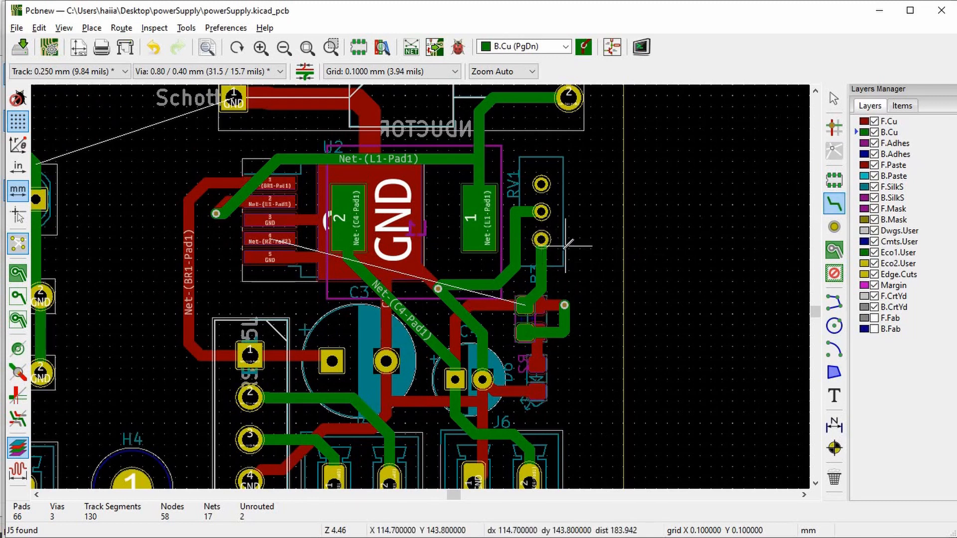
click(543, 241)
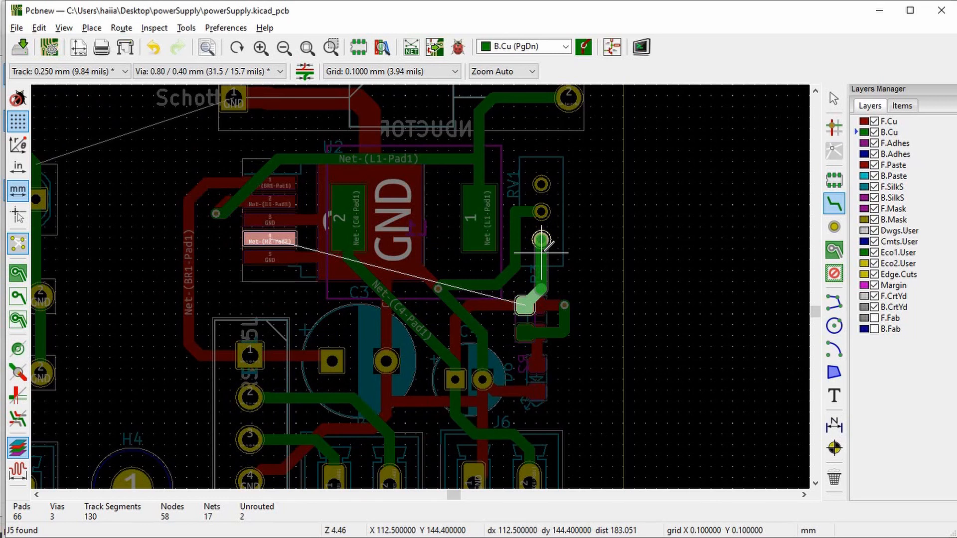
scroll(543, 243, down, 1)
scroll(421, 276, up, 1)
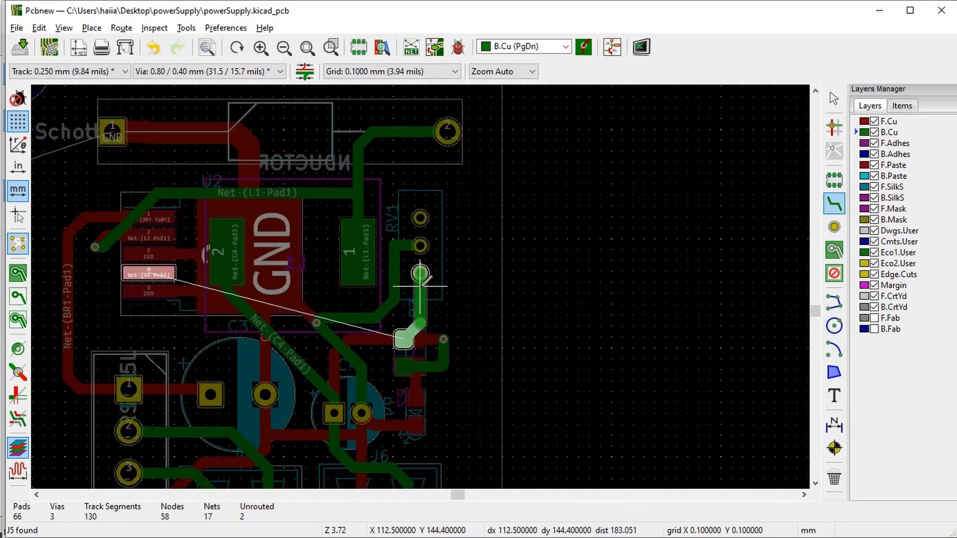
key(Escape)
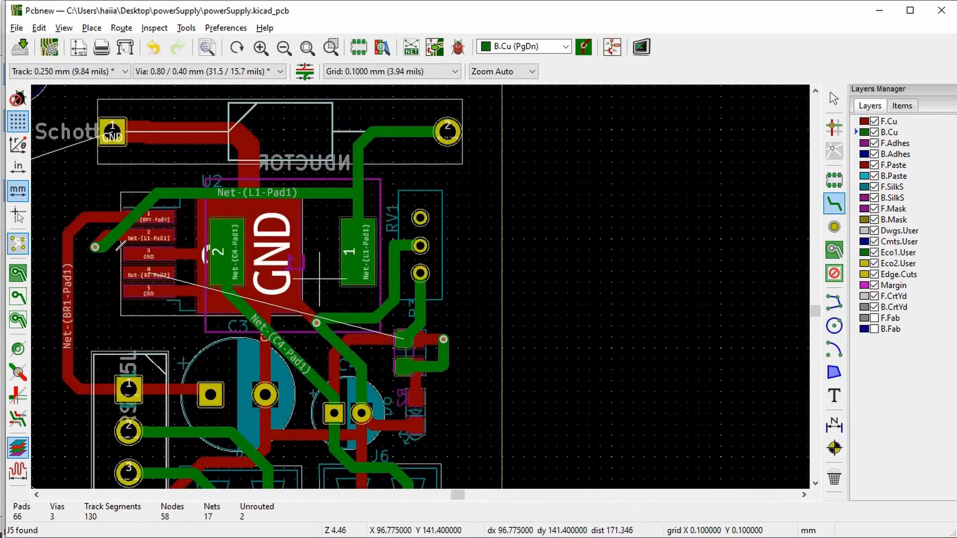
scroll(94, 247, up, 2)
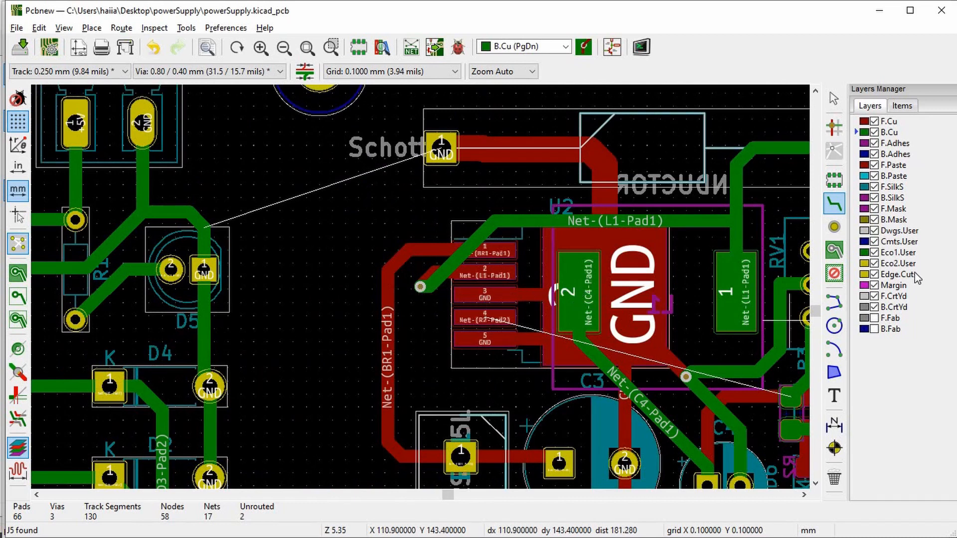
Step: Route U2's pad 4 outward on F.Cu to a via, and from there on B.Cu across U2 just below the L1-Pad1 track
click(834, 205)
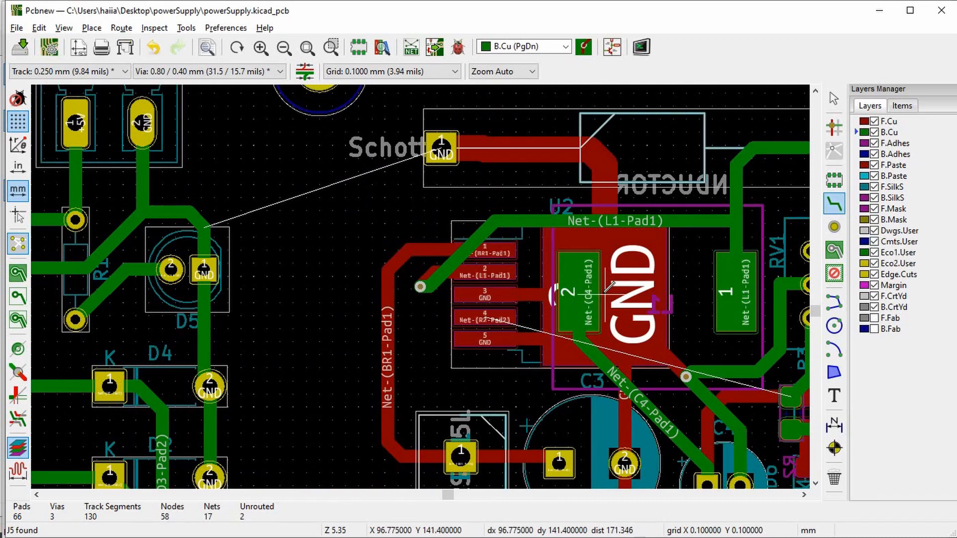
scroll(426, 283, down, 1)
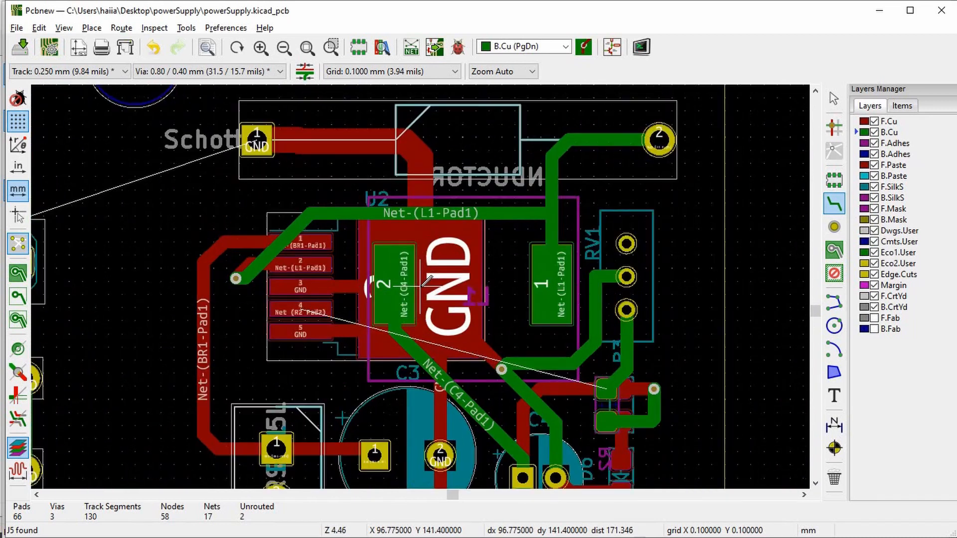
scroll(426, 294, up, 1)
key(Page_Up)
click(286, 311)
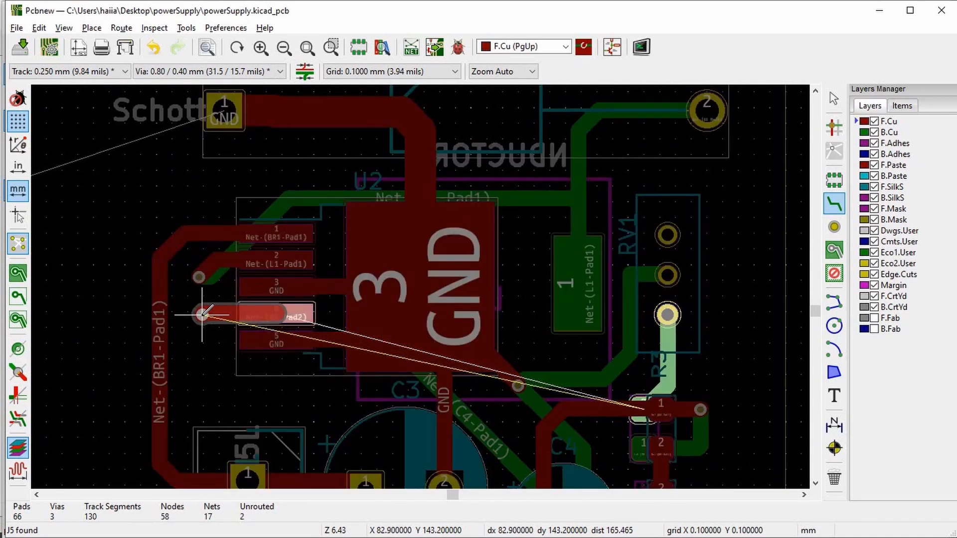
key(Page_Down)
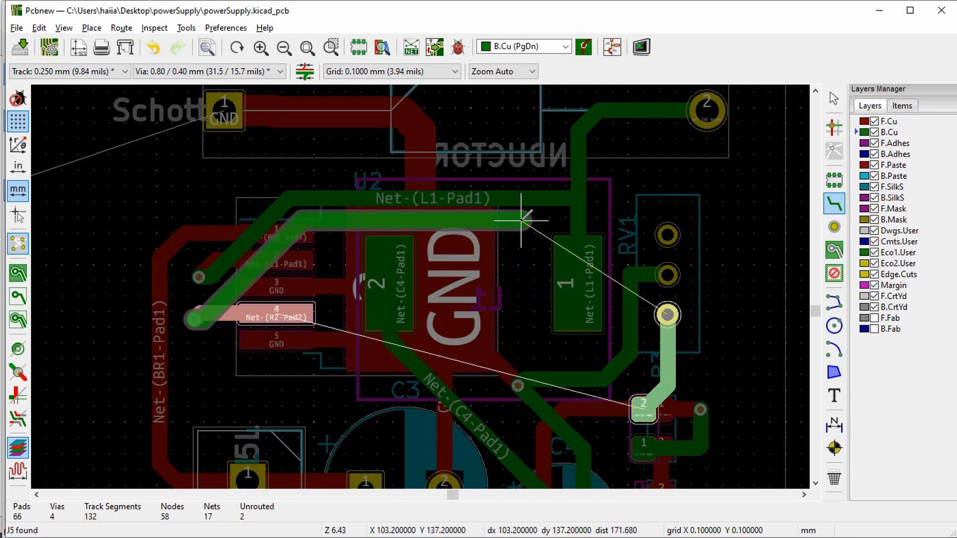
click(521, 219)
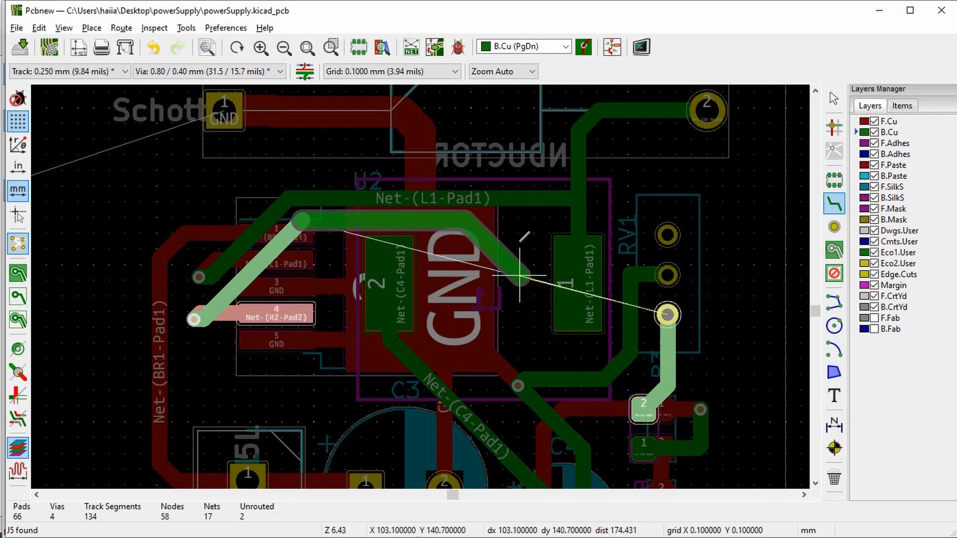
Step: End the B.Cu track in a via between U2 and L1's pad 1, and continue on F.Cu to pad 3 of RV1
scroll(521, 235, up, 1)
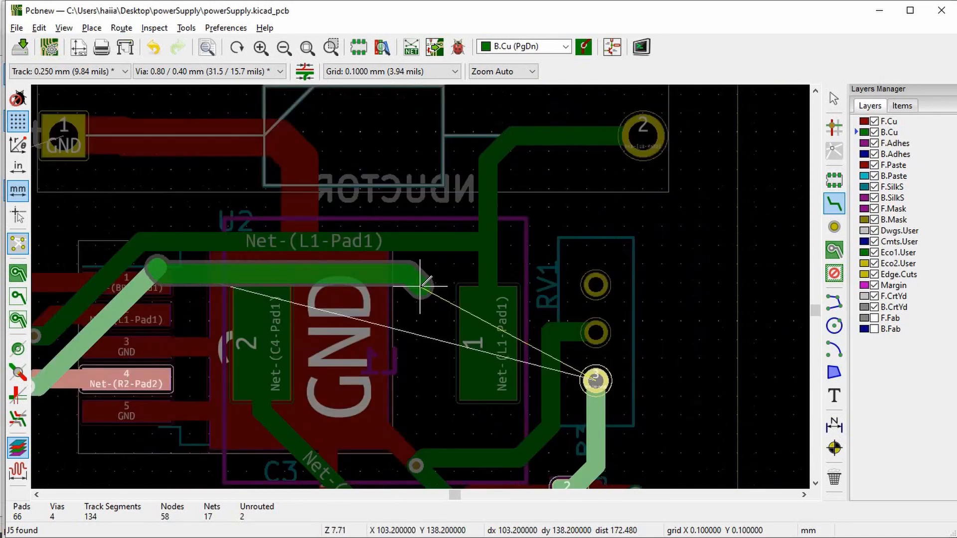
scroll(420, 285, up, 4)
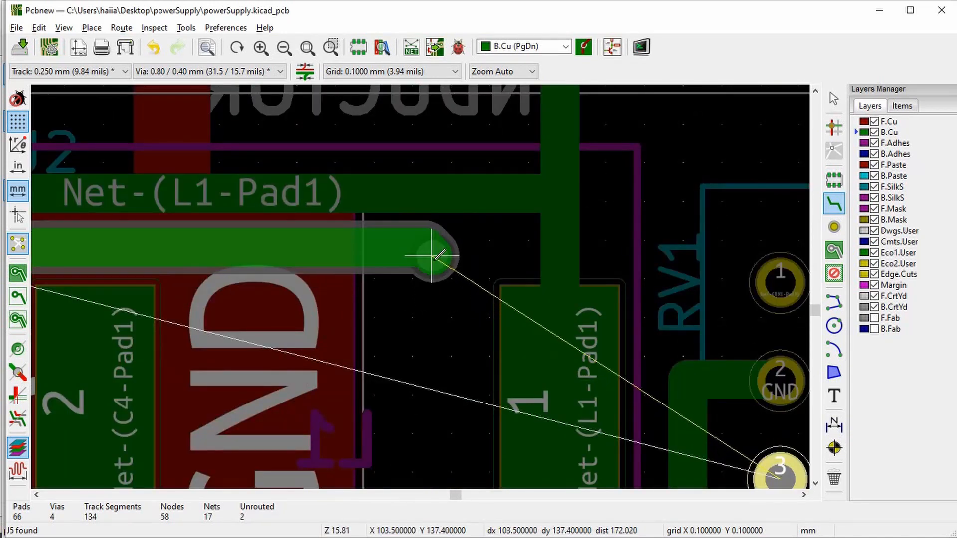
key(v)
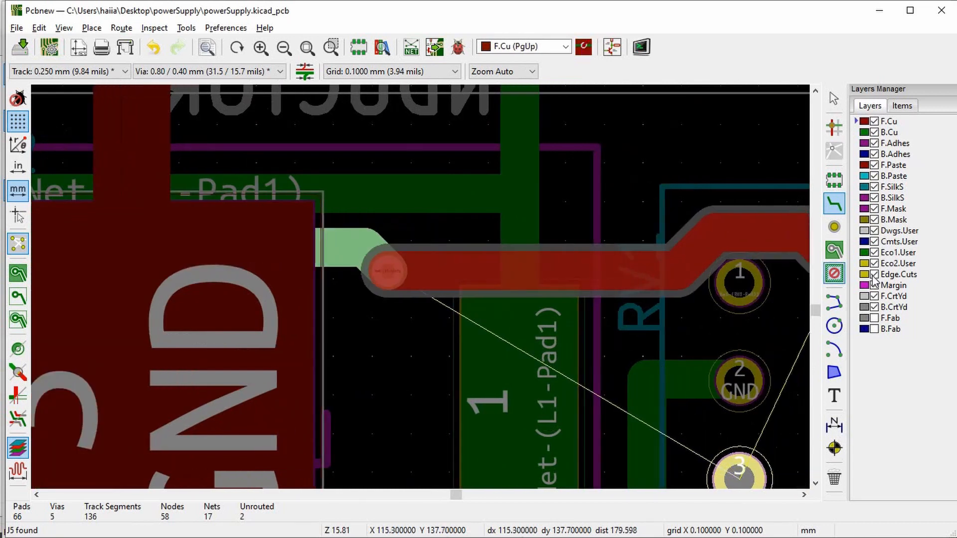
scroll(491, 368, down, 1)
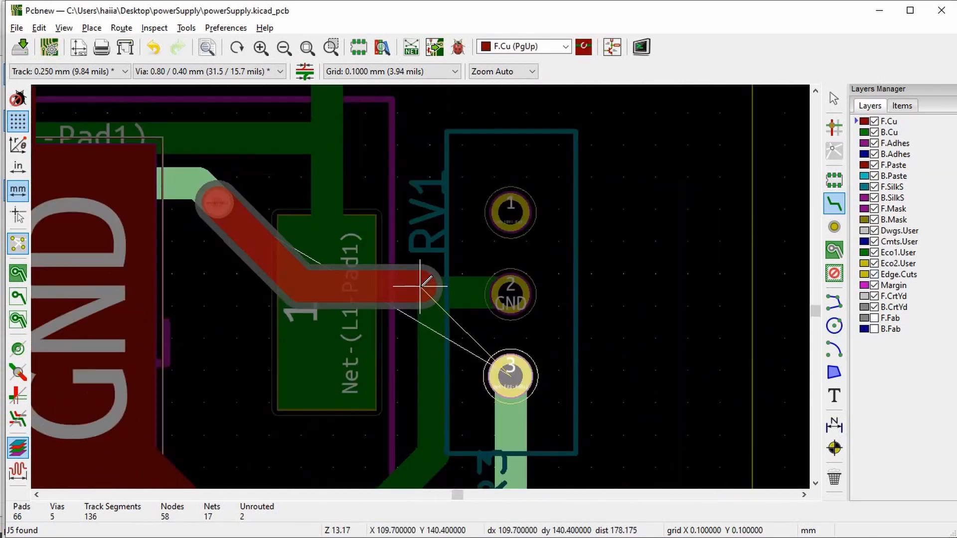
scroll(420, 284, down, 4)
click(478, 333)
scroll(426, 282, down, 4)
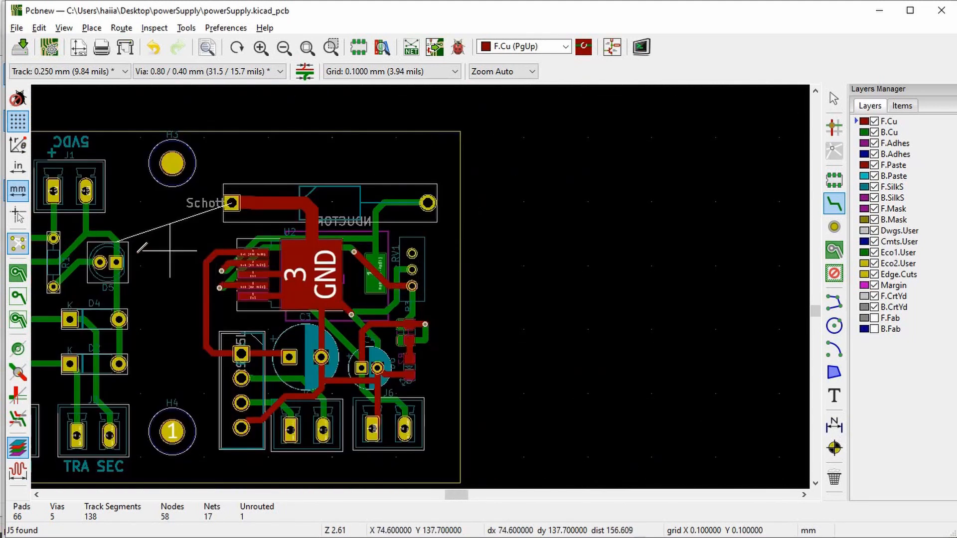
Step: Save the routed board file
scroll(427, 281, up, 1)
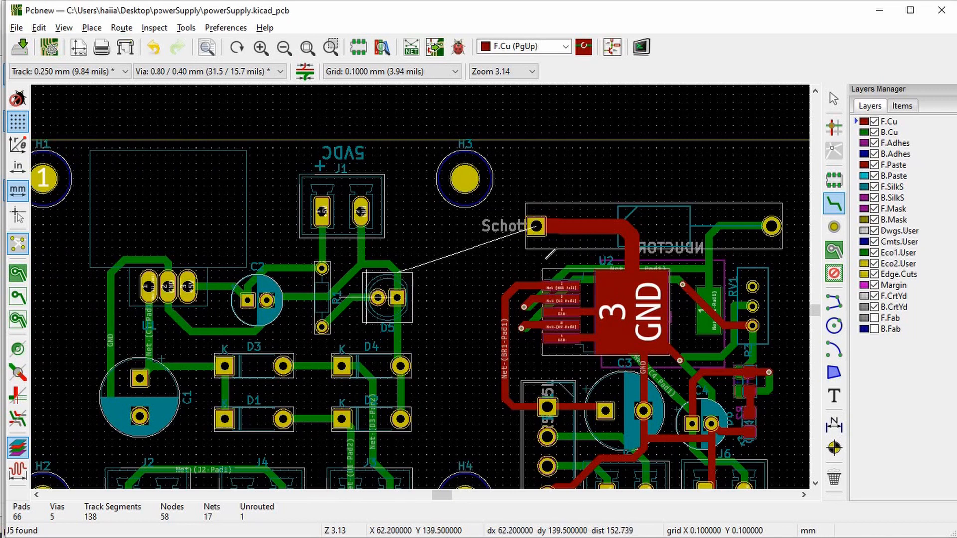
key(Home)
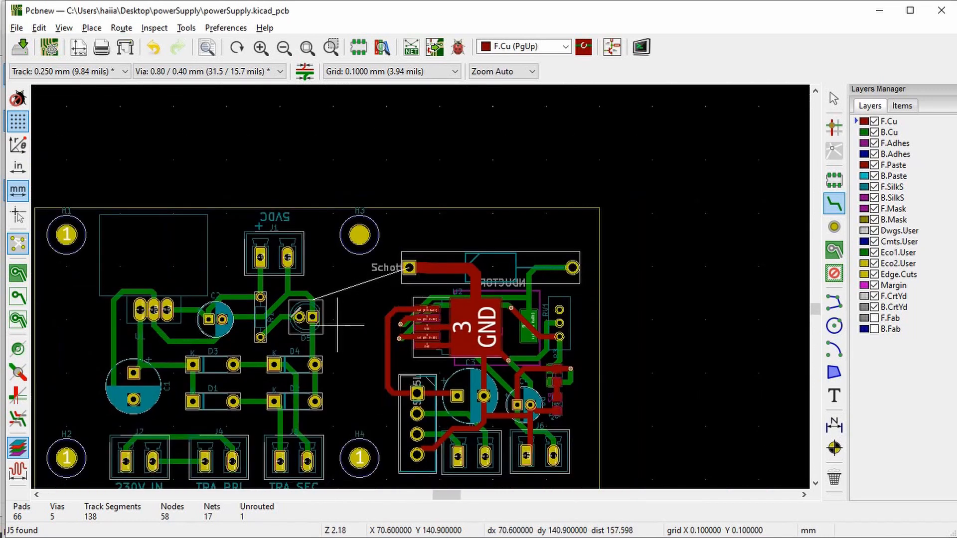
key(ctrl+s)
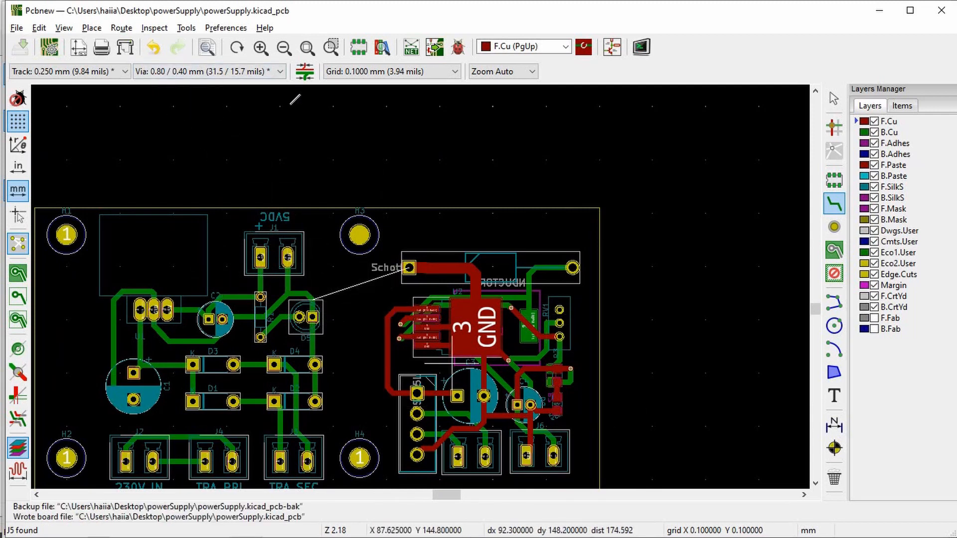
Step: Open the board in the 3D Viewer, examine the components and tracks from an angle, and return to the PCB editor
click(176, 29)
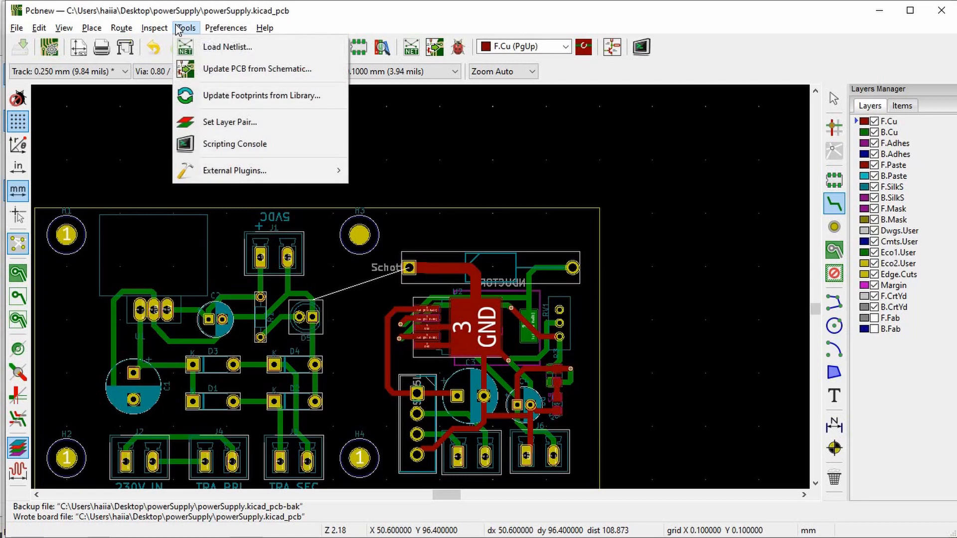
mouse_move(70, 26)
click(100, 112)
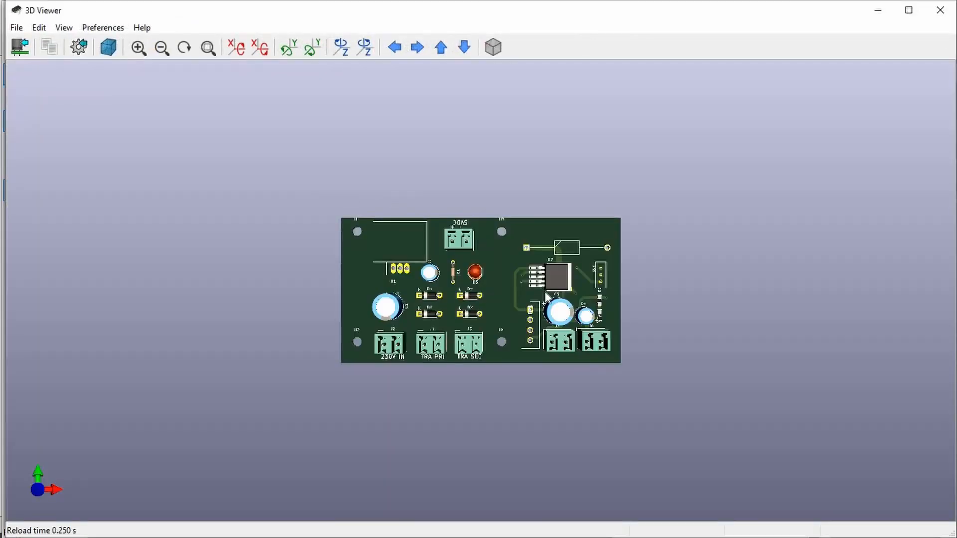
scroll(550, 292, up, 5)
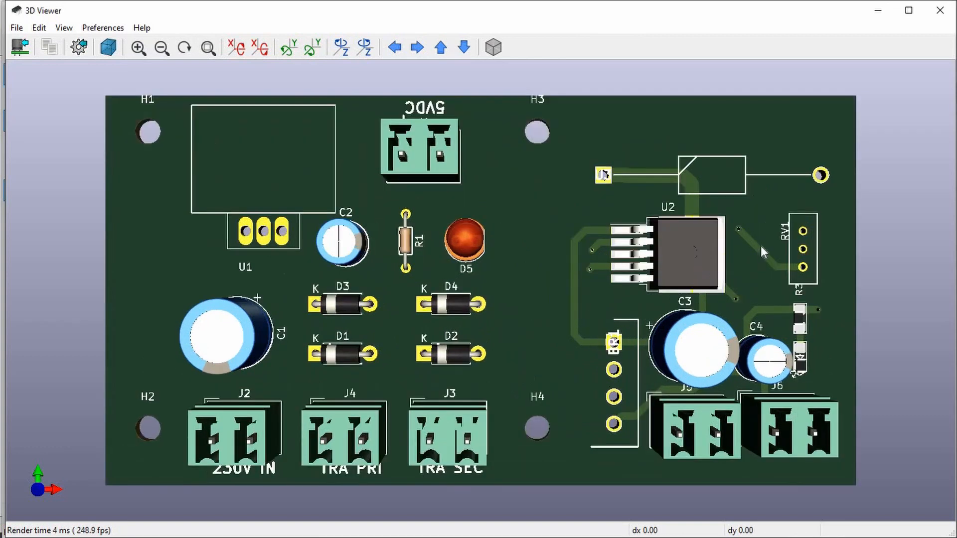
right_click(761, 246)
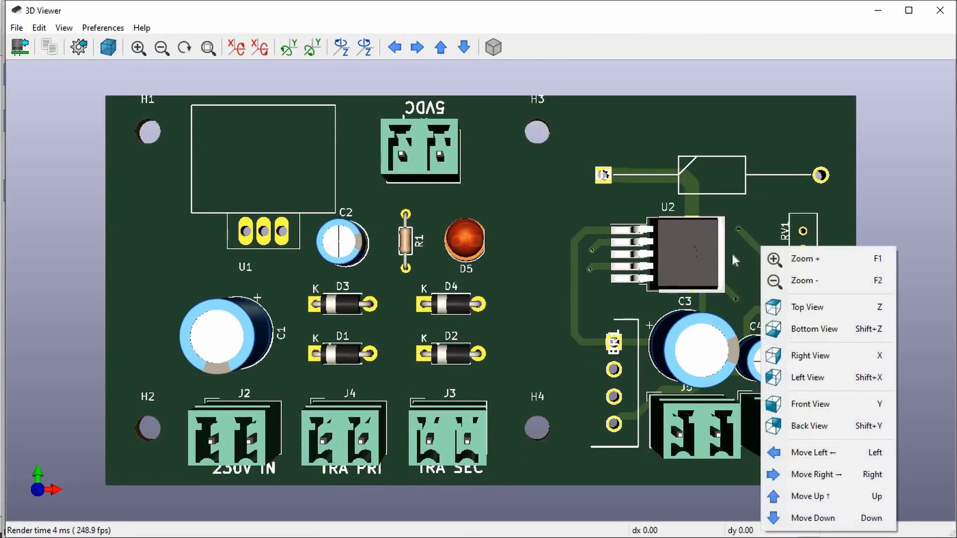
drag(732, 221, 668, 233)
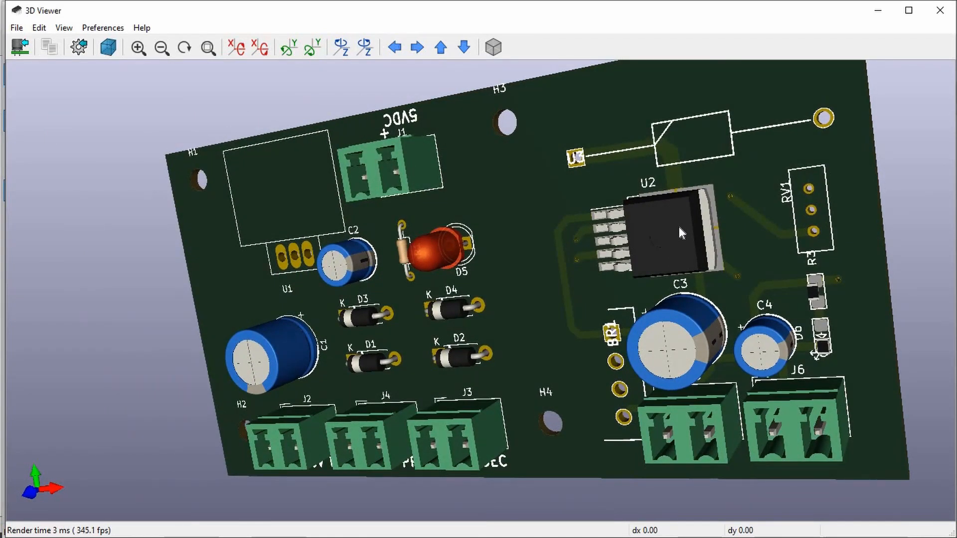
scroll(298, 186, up, 1)
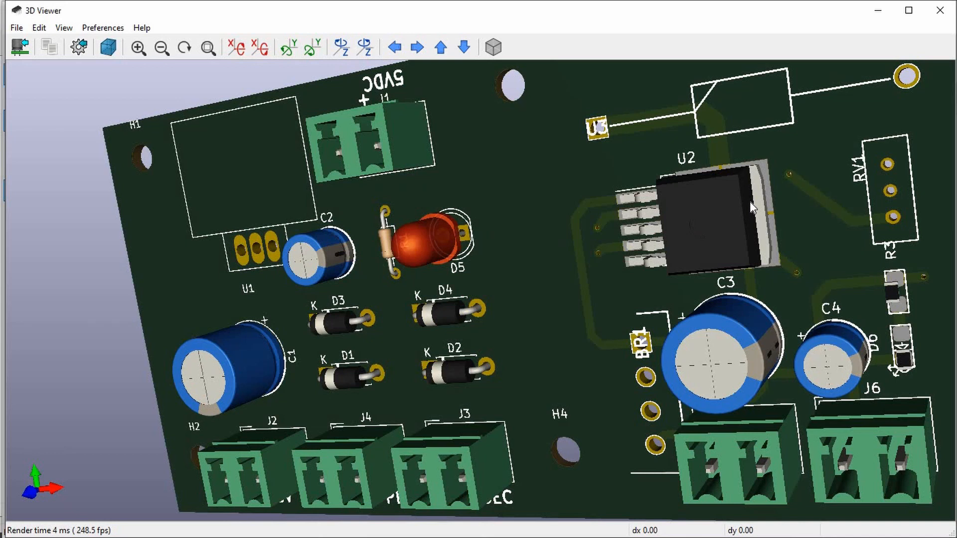
key(alt+Tab)
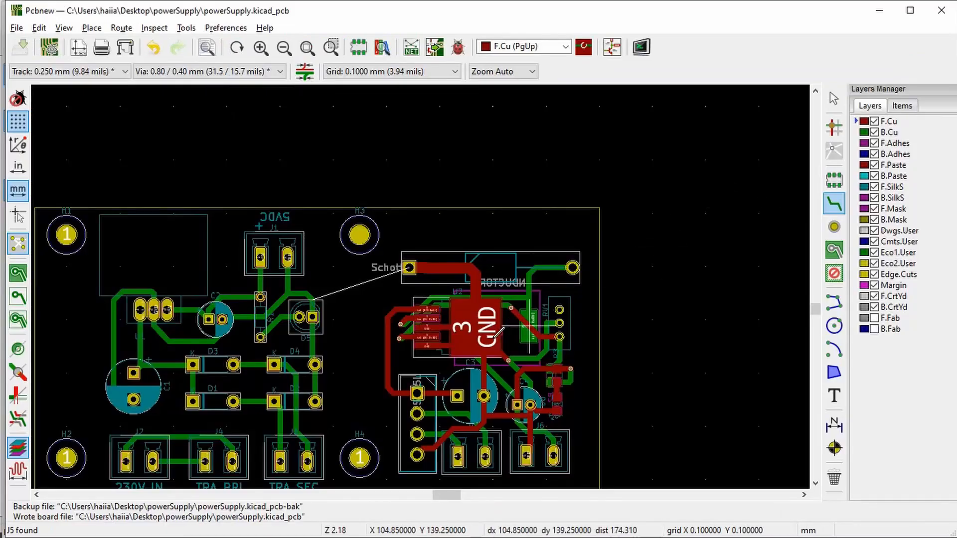
Step: Set the layout grid to 1.0000 mm (39.37 mils)
scroll(497, 334, up, 1)
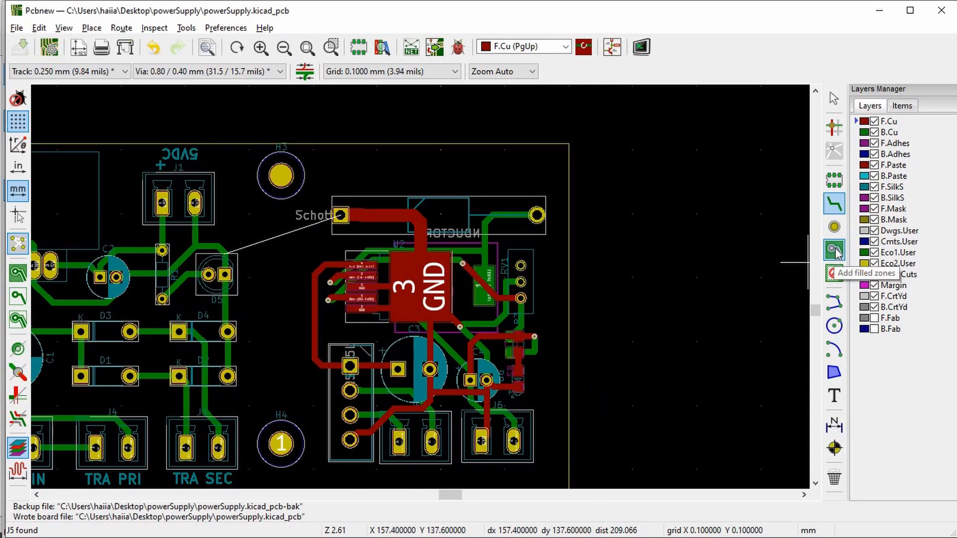
click(371, 71)
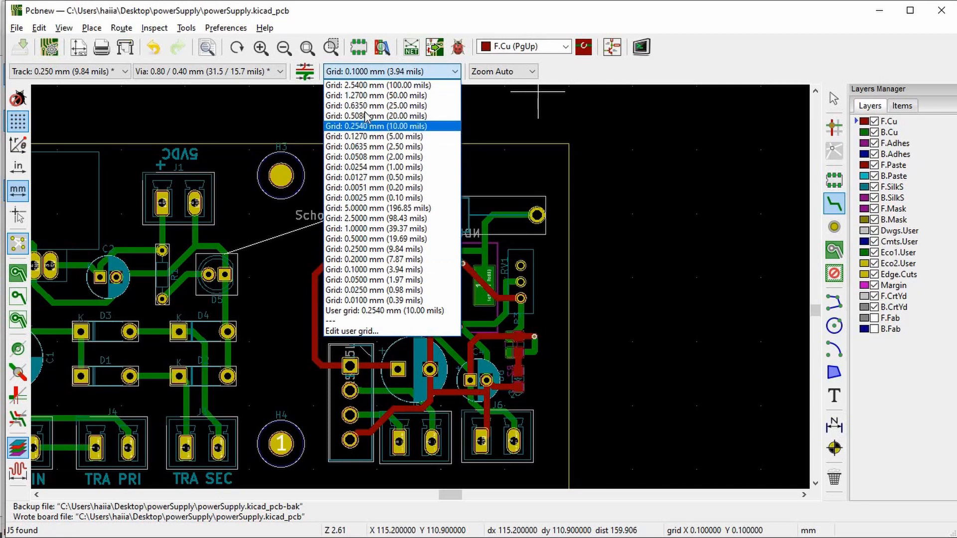
click(375, 228)
scroll(428, 282, up, 1)
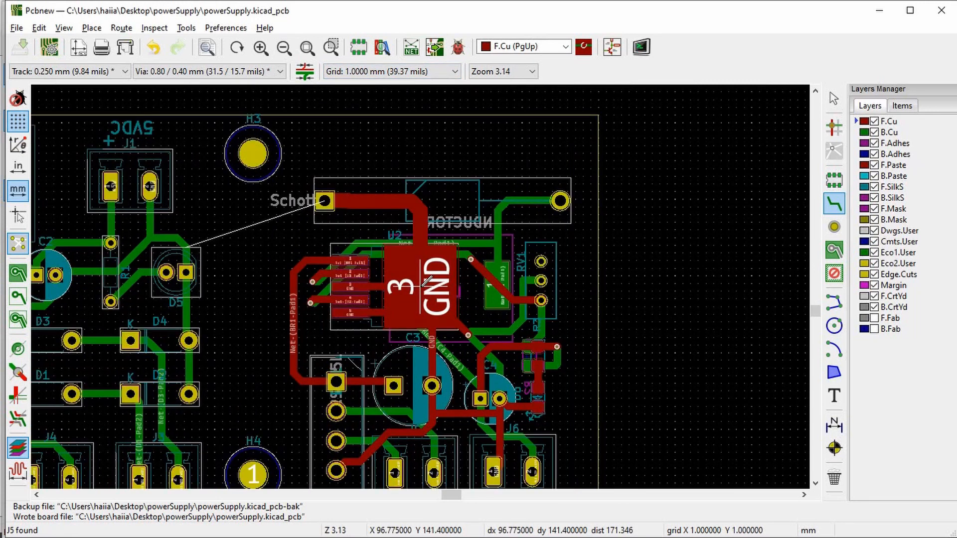
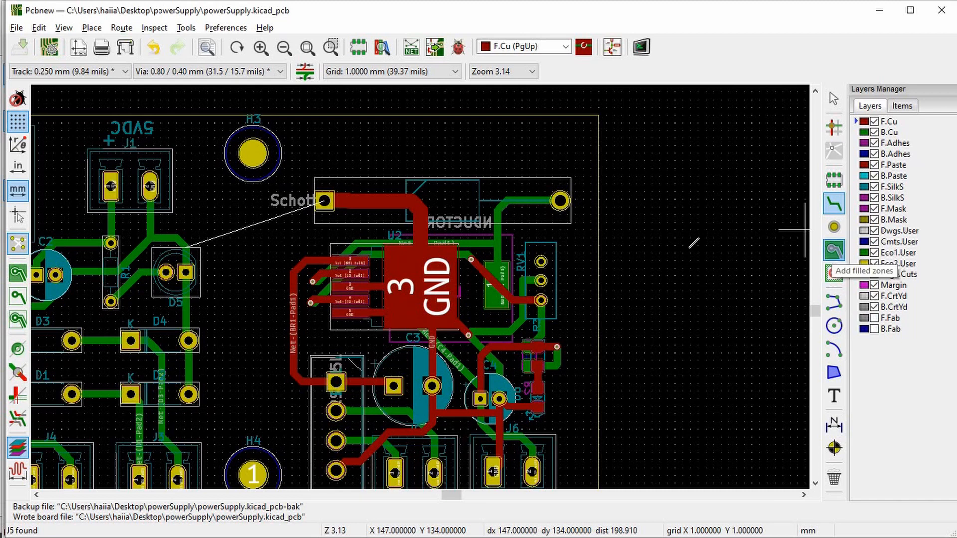
Step: Start a filled zone on F.Cu at X 80, Y 120 mm beside H3 and assign it to the GND net
click(834, 250)
scroll(420, 285, up, 1)
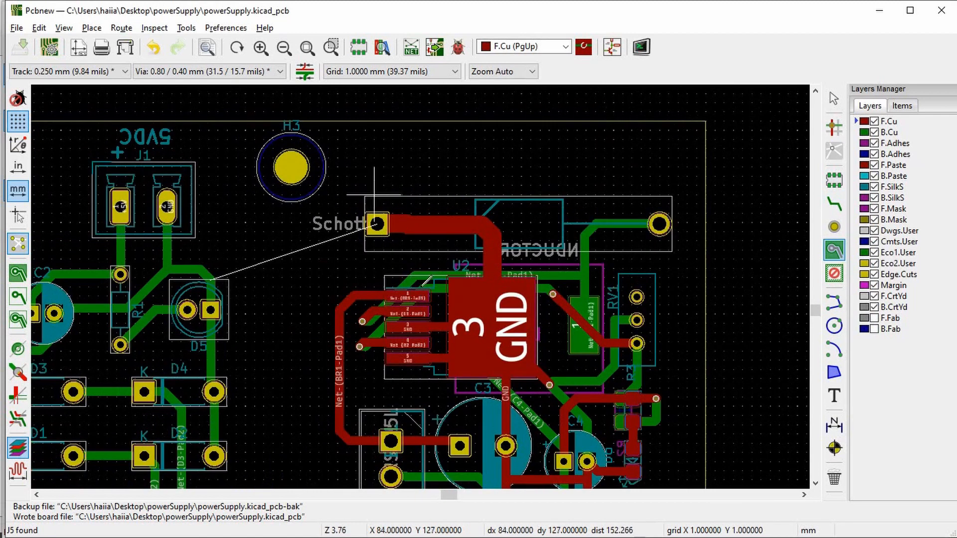
scroll(374, 193, up, 1)
click(376, 209)
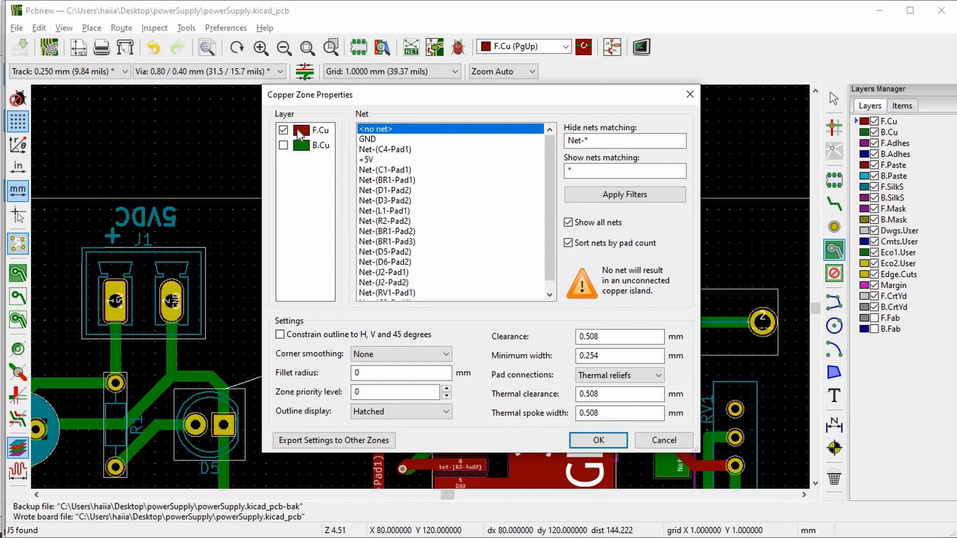
click(390, 140)
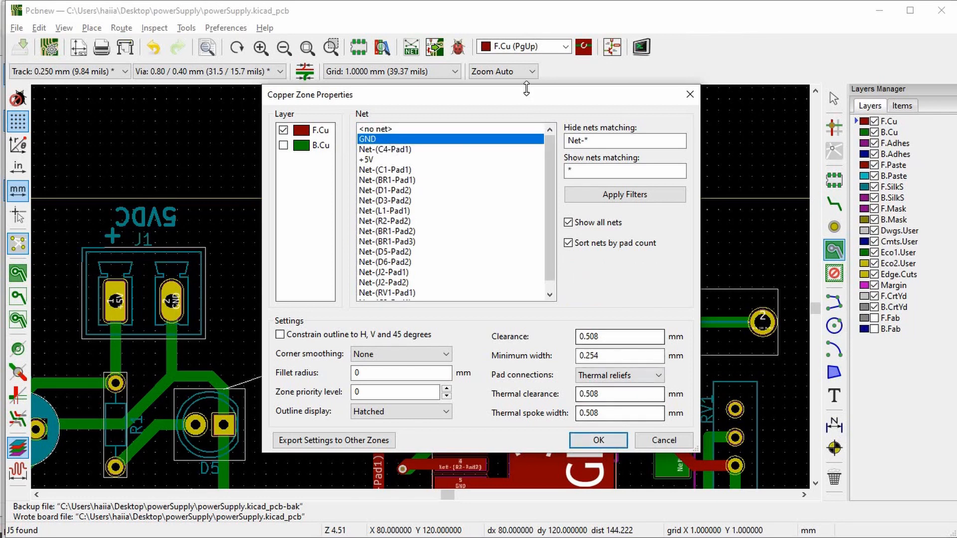
drag(490, 99, 232, 84)
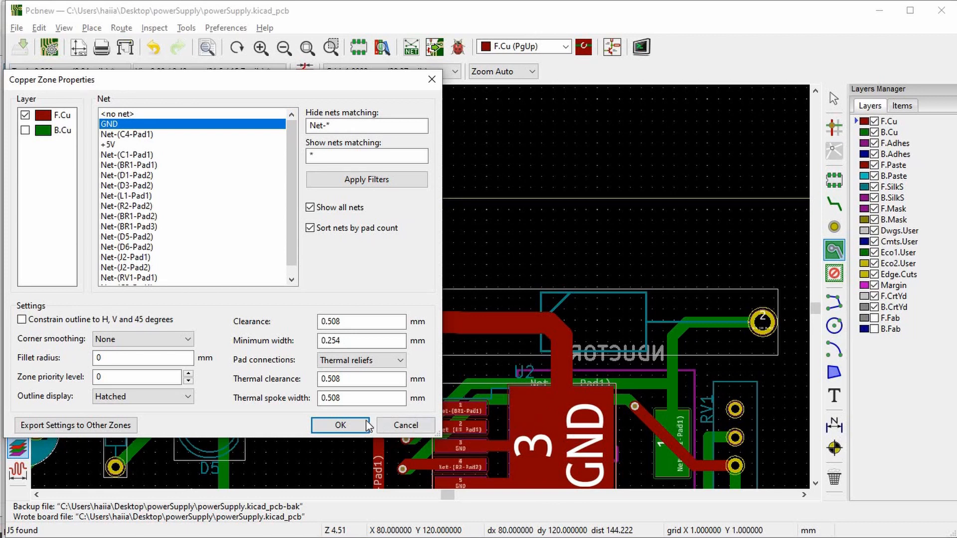
click(341, 425)
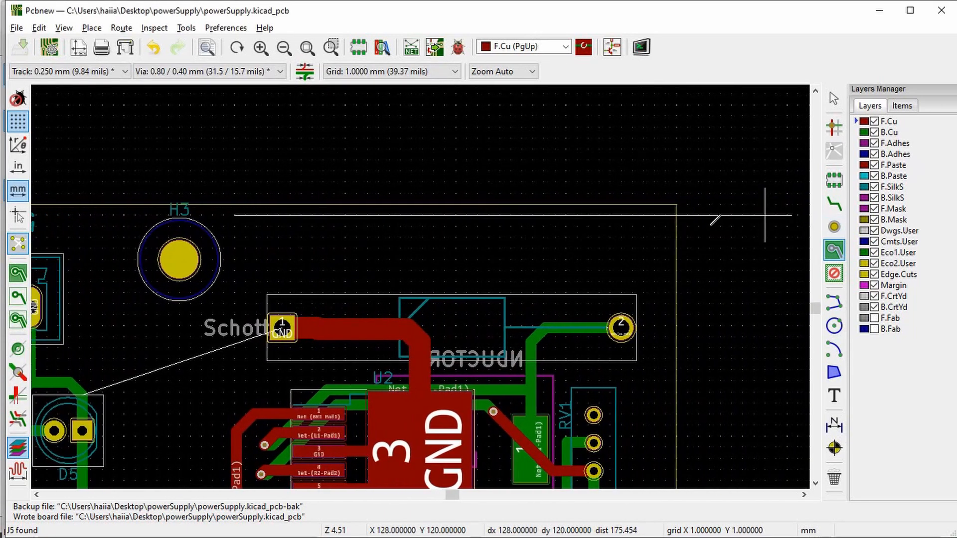
Step: Outline the GND zone through (119, 120), (119, 173) and (80, 173) mm around the switching supply section, and close it at its starting corner
click(668, 215)
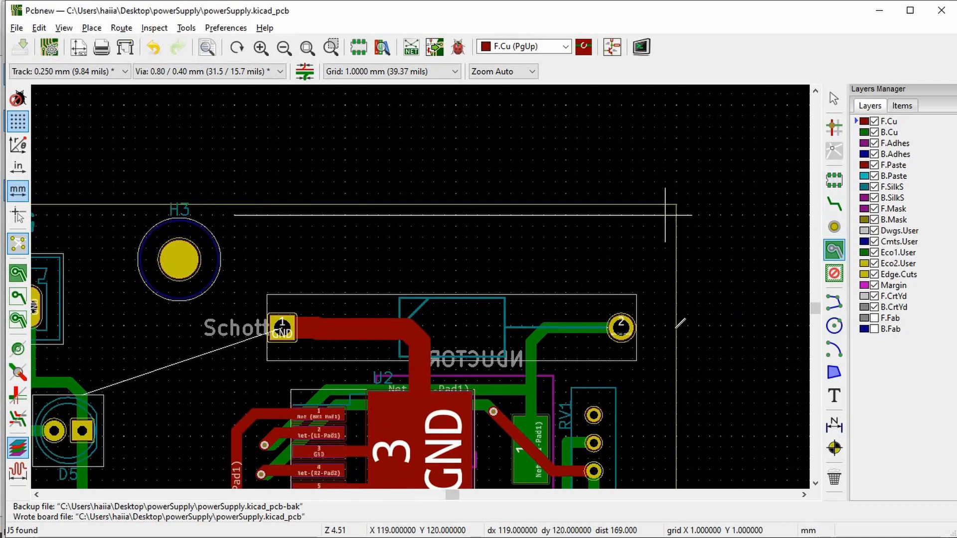
scroll(668, 342, down, 5)
scroll(421, 343, up, 7)
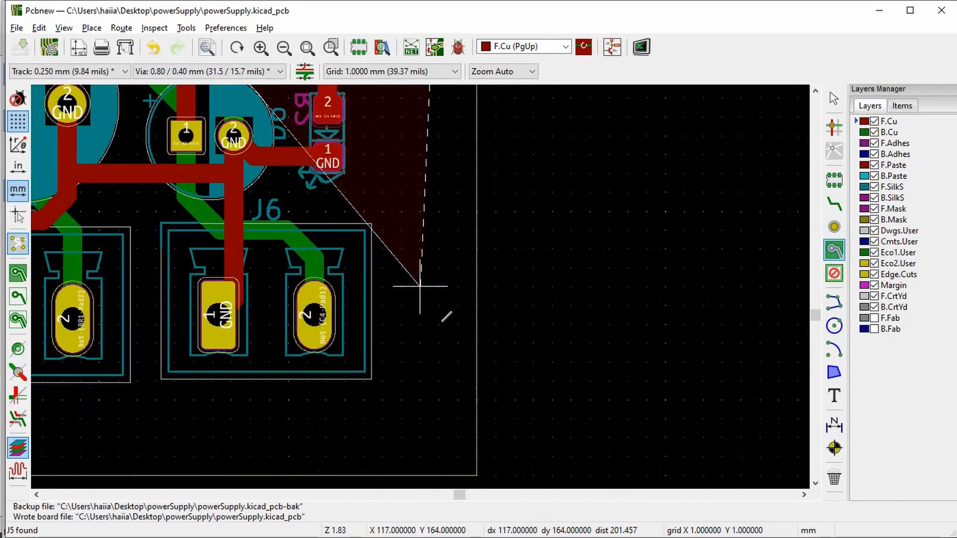
click(458, 455)
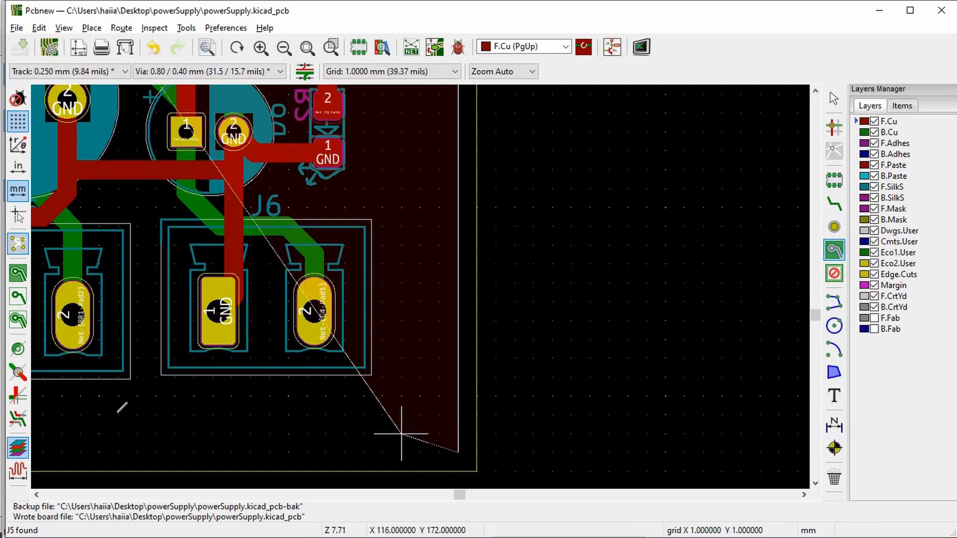
scroll(344, 287, down, 3)
scroll(305, 287, up, 1)
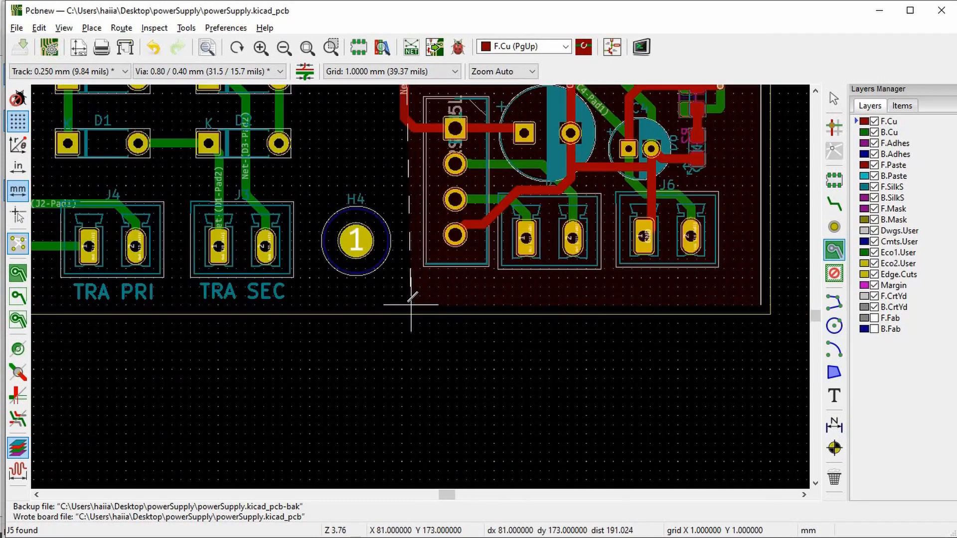
click(402, 305)
scroll(410, 215, down, 5)
scroll(406, 222, up, 1)
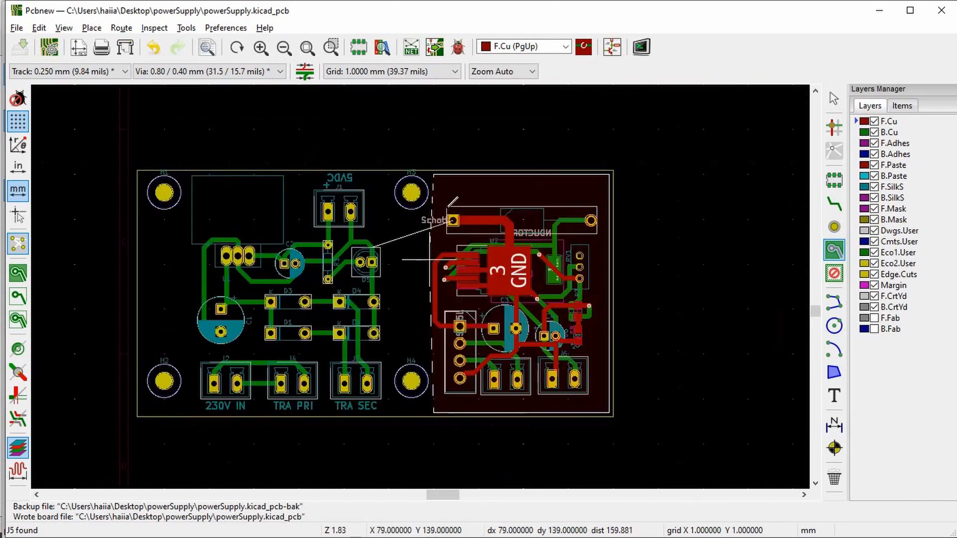
scroll(442, 195, up, 5)
click(433, 175)
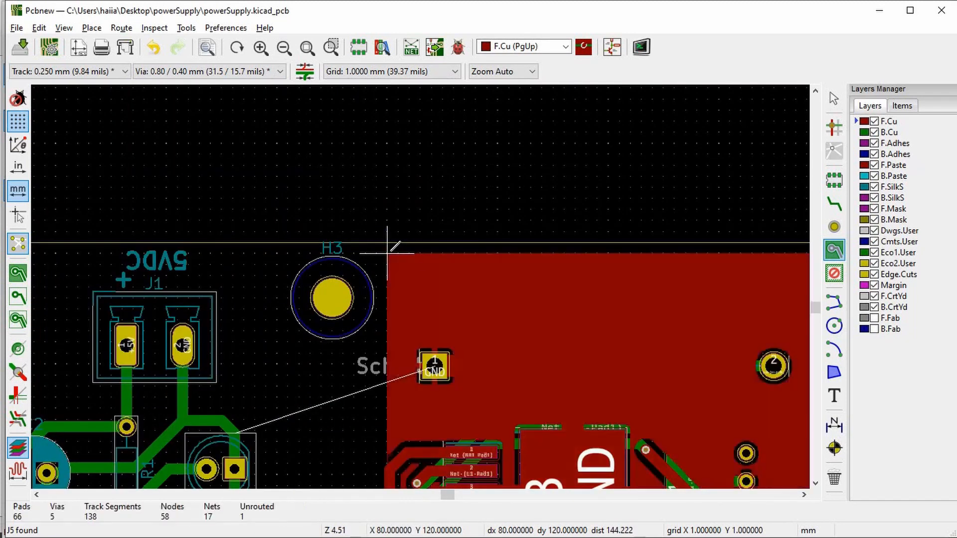
Step: Examine the filled F.Cu zone around U2, the pads and the tracks, and leave the zone tool
scroll(433, 277, down, 3)
scroll(420, 287, down, 1)
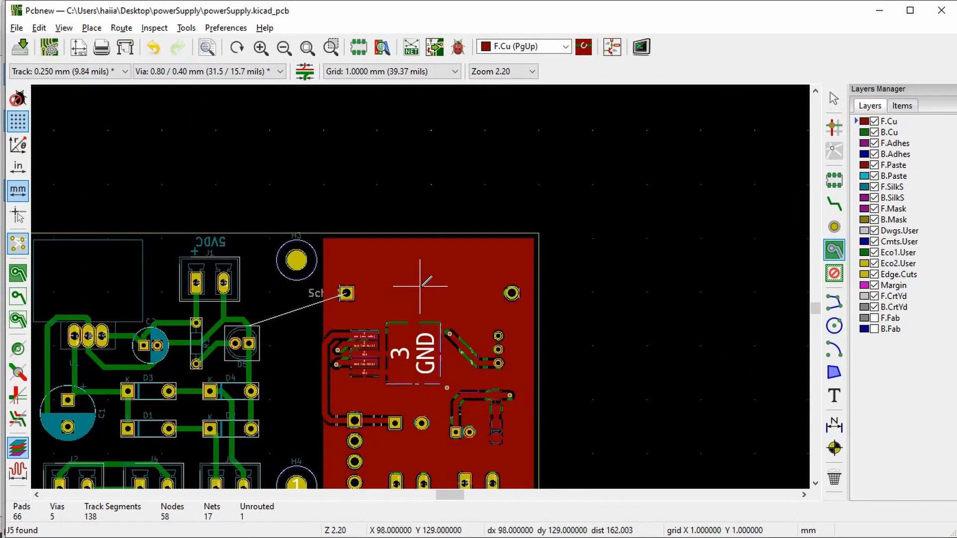
scroll(421, 271, up, 2)
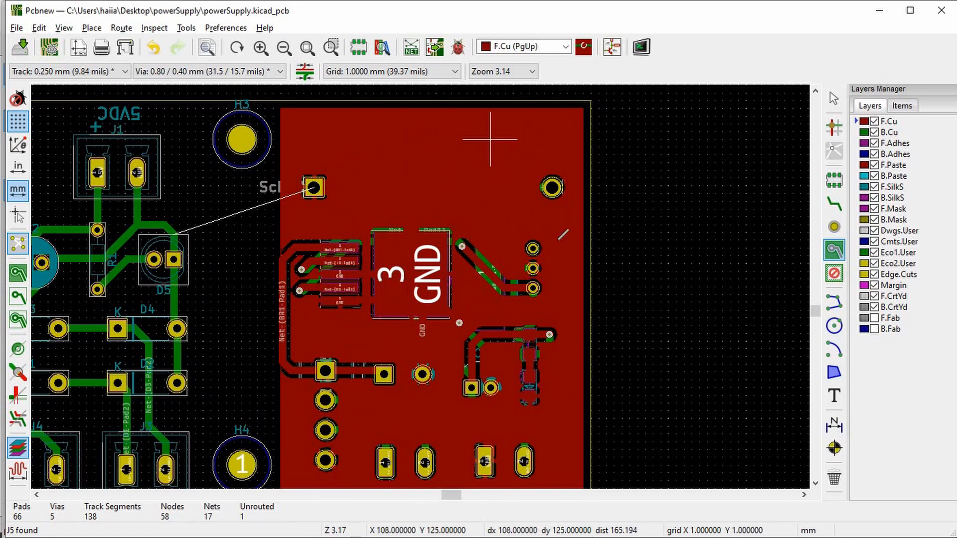
key(Home)
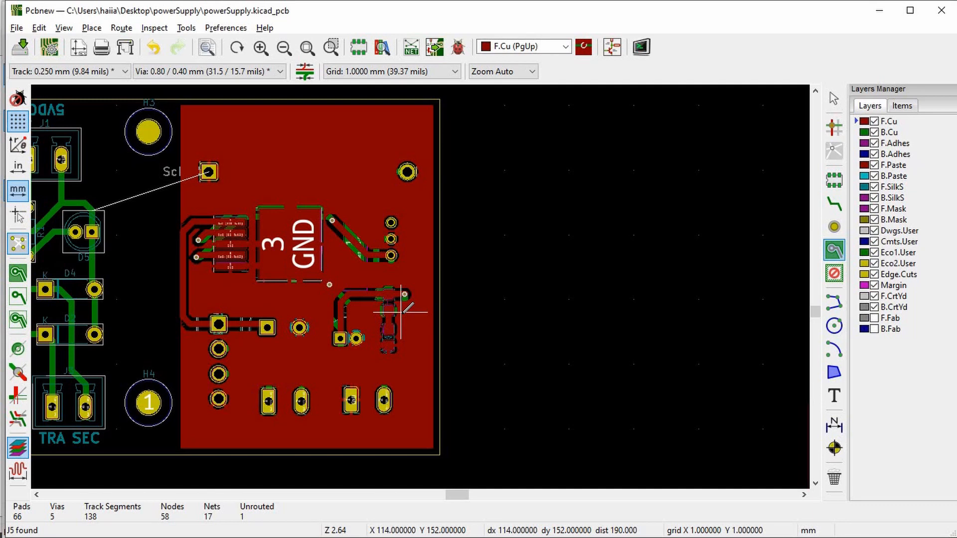
scroll(427, 281, up, 1)
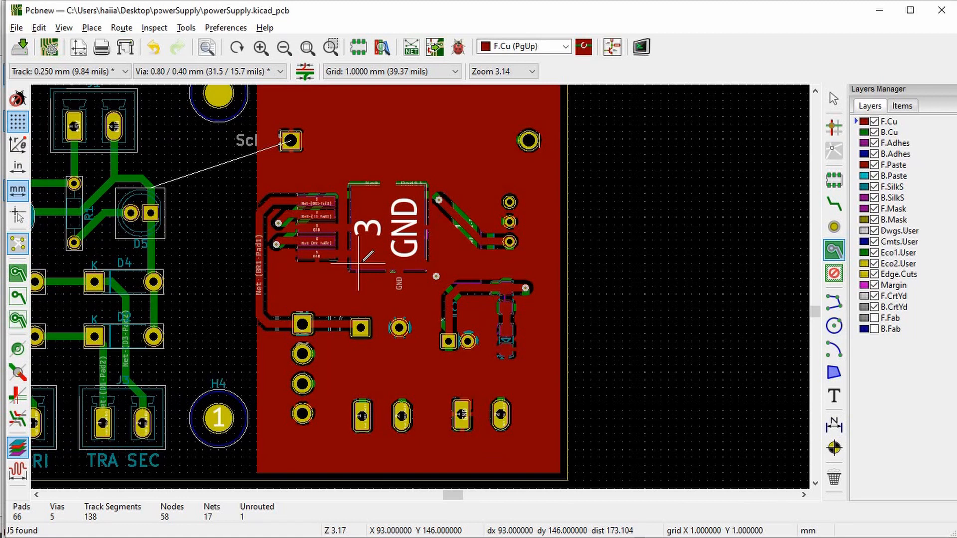
scroll(359, 262, down, 1)
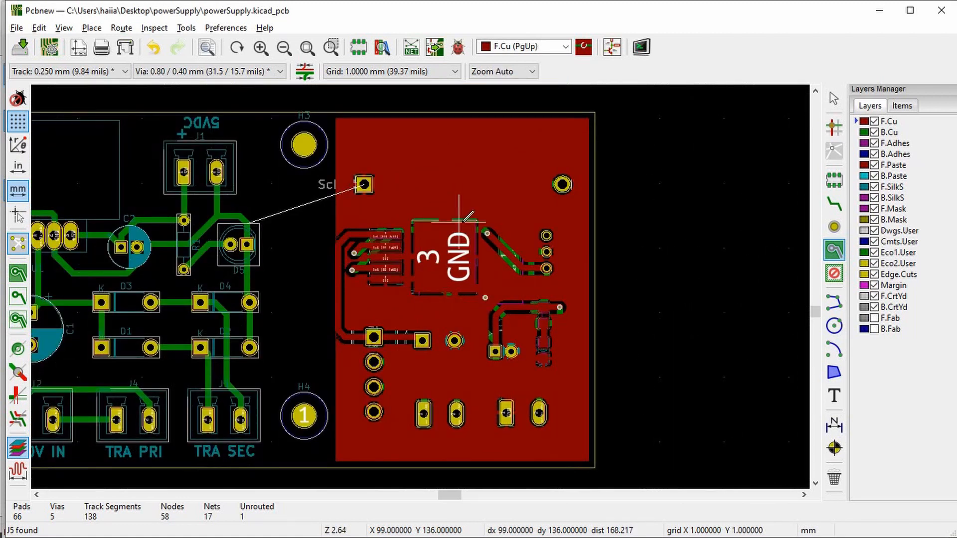
scroll(423, 283, up, 1)
scroll(421, 284, up, 1)
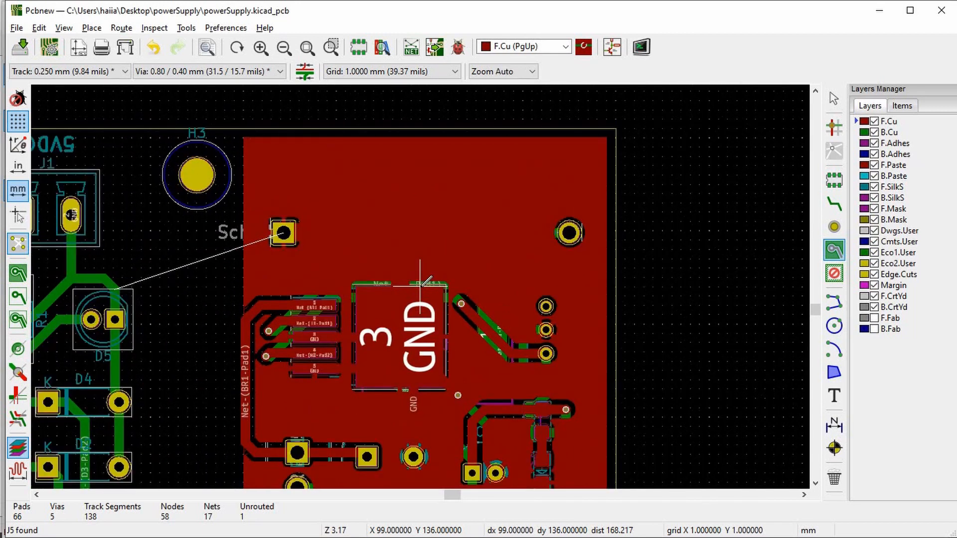
key(Escape)
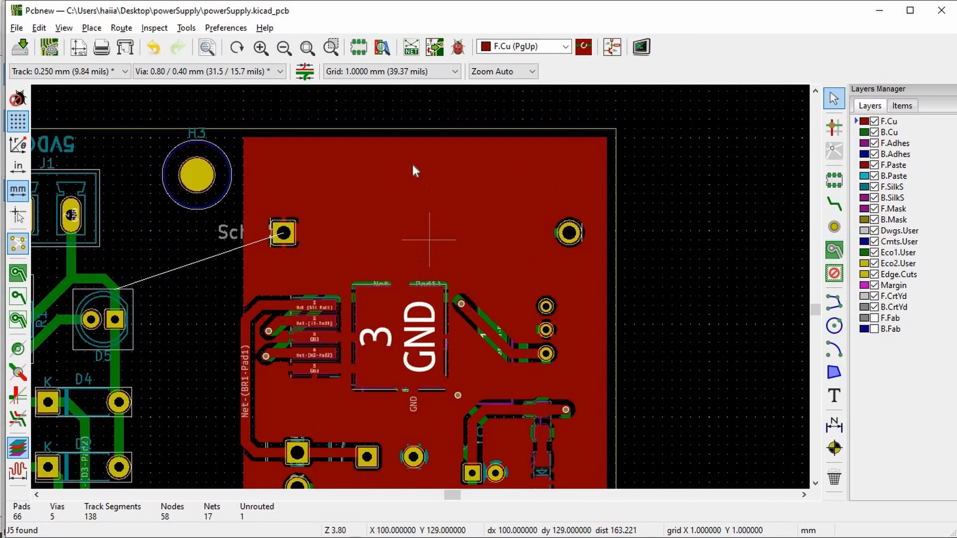
Step: Copy the GND zone and place the duplicate on the empty area beside the board's right edge
click(394, 147)
key(ctrl+c)
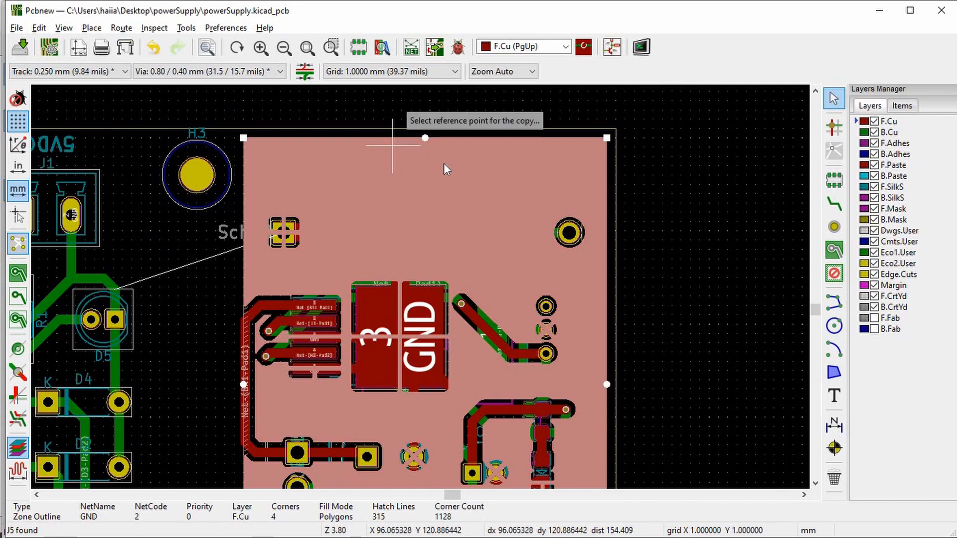
click(654, 202)
scroll(603, 183, down, 3)
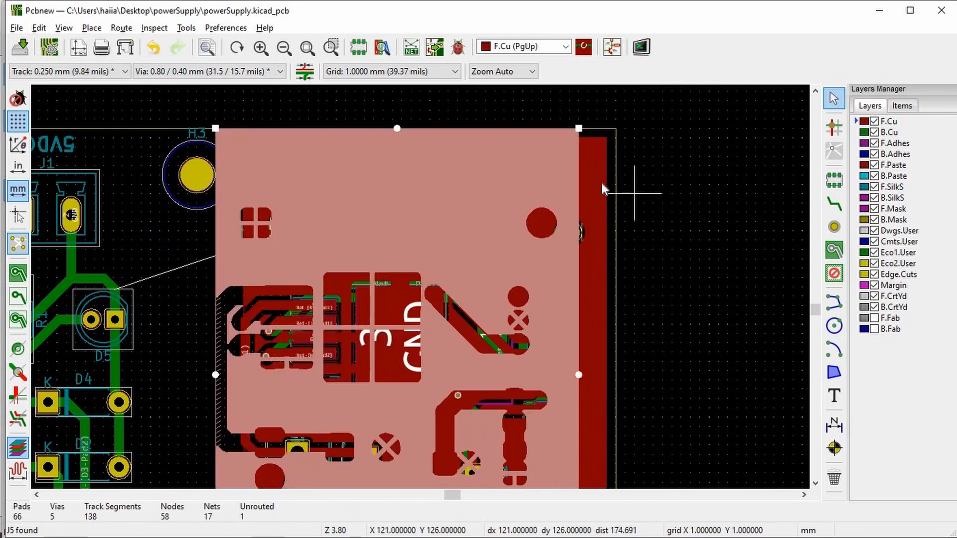
key(ctrl+v)
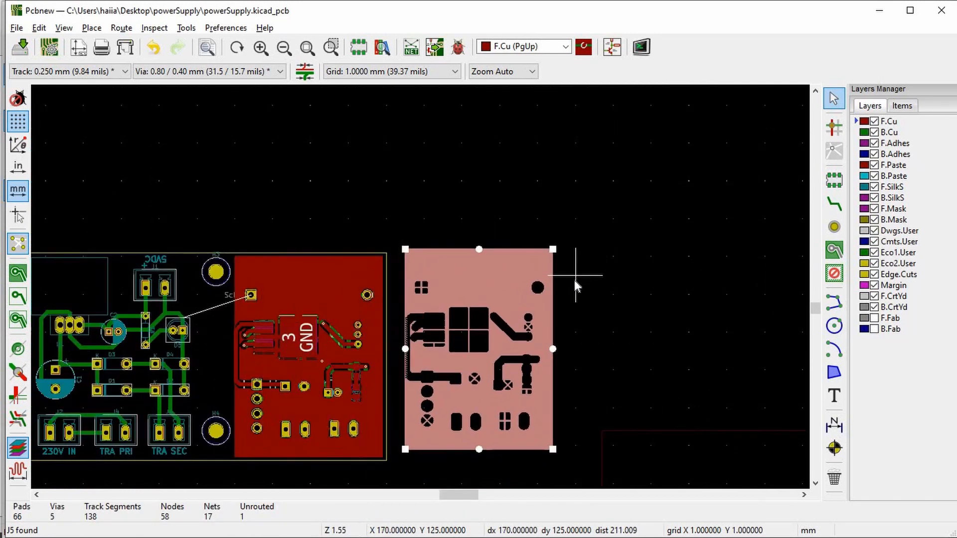
click(572, 284)
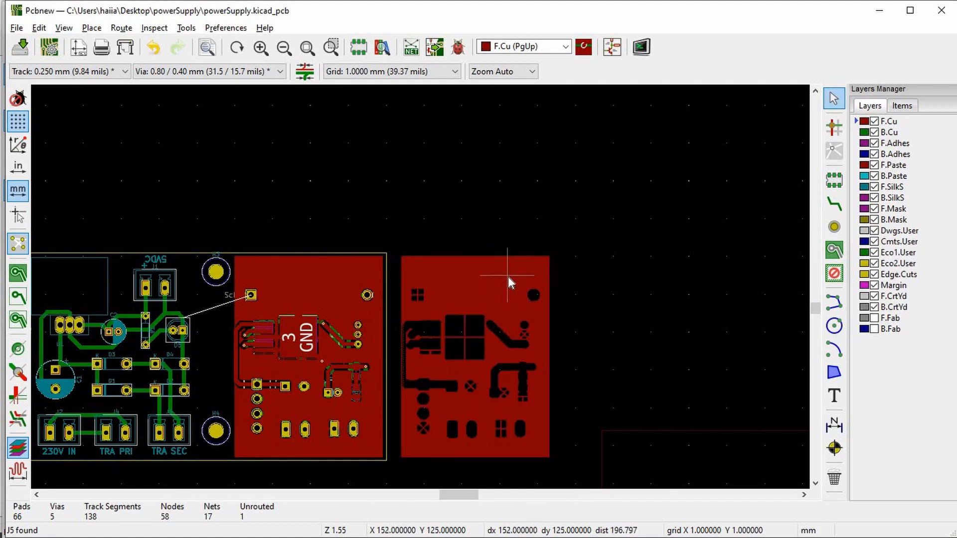
Step: Change the duplicated zone's layer from F.Cu to B.Cu in its copper zone properties
double_click(507, 276)
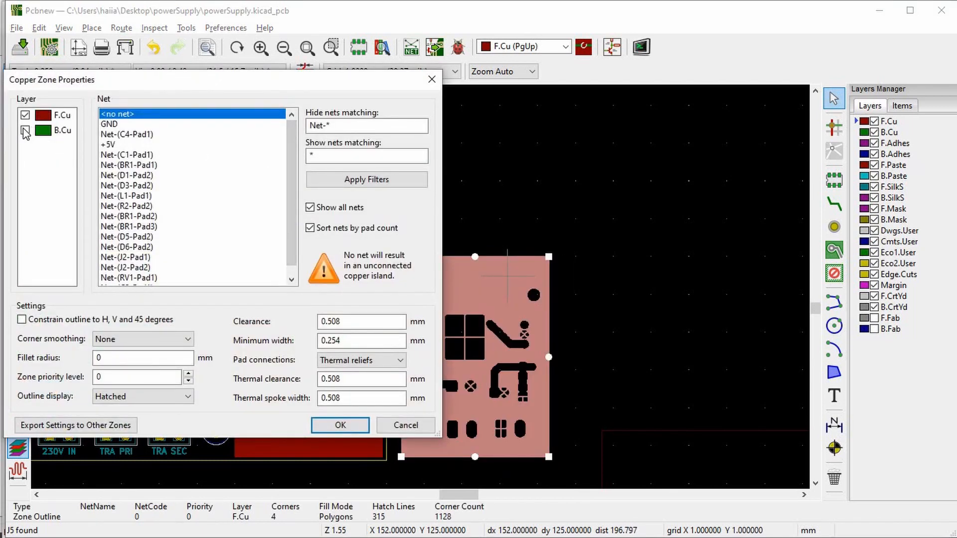
click(24, 130)
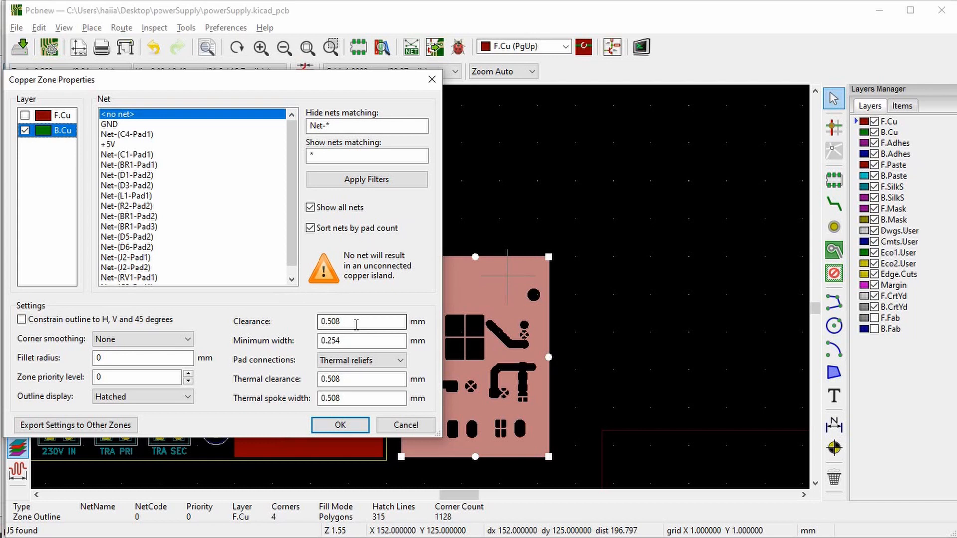
drag(341, 322, 320, 321)
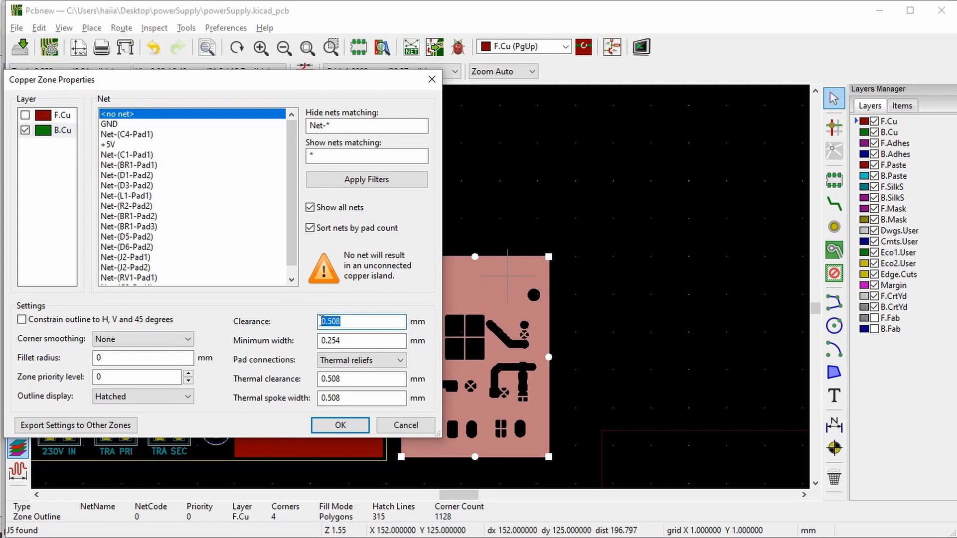
click(352, 428)
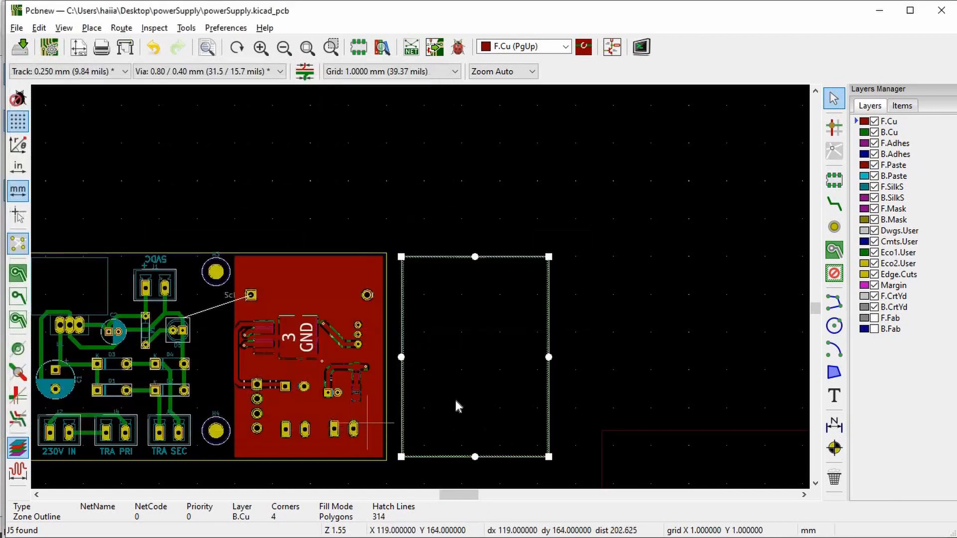
Step: Move the B.Cu zone onto the board so that its corners coincide with those of the F.Cu zone
scroll(449, 289, up, 1)
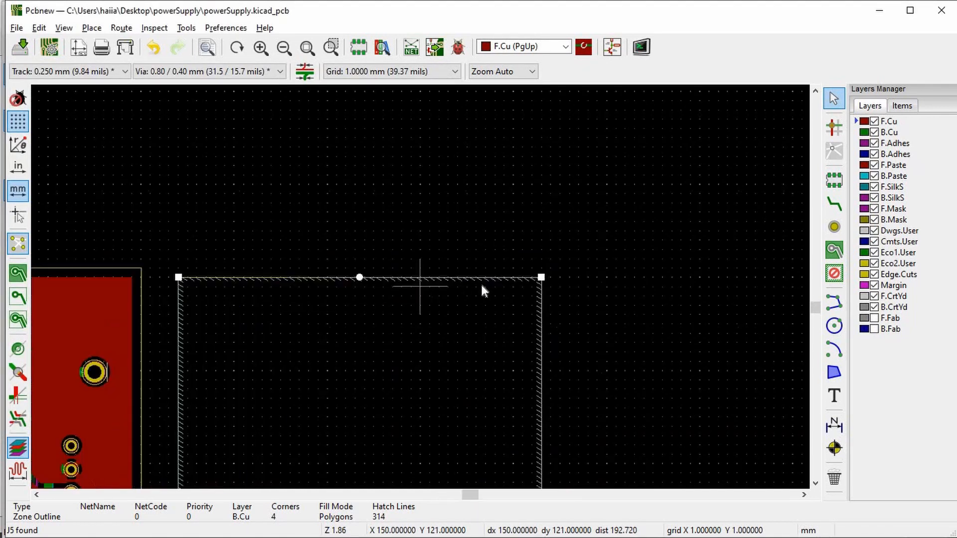
scroll(449, 285, down, 5)
scroll(327, 270, up, 9)
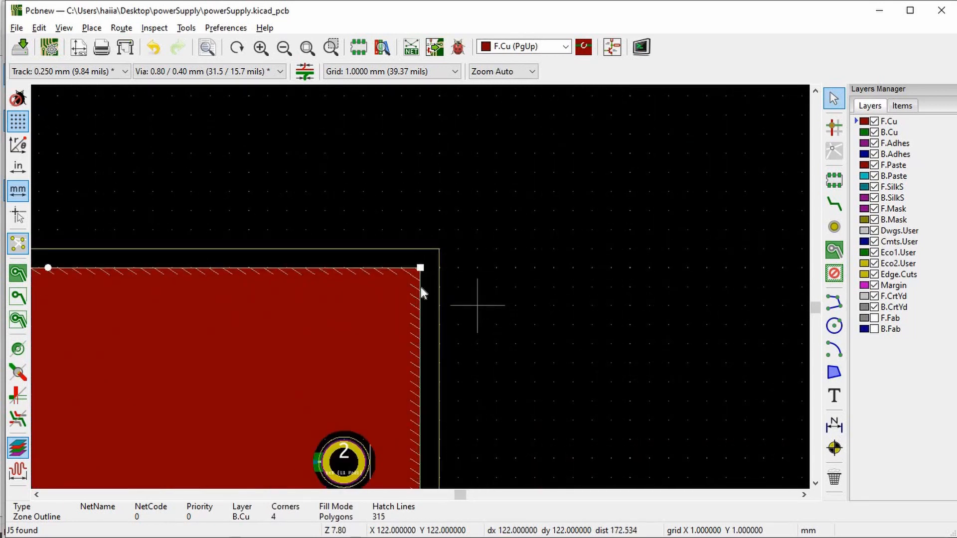
scroll(421, 287, down, 5)
click(467, 294)
scroll(421, 287, down, 5)
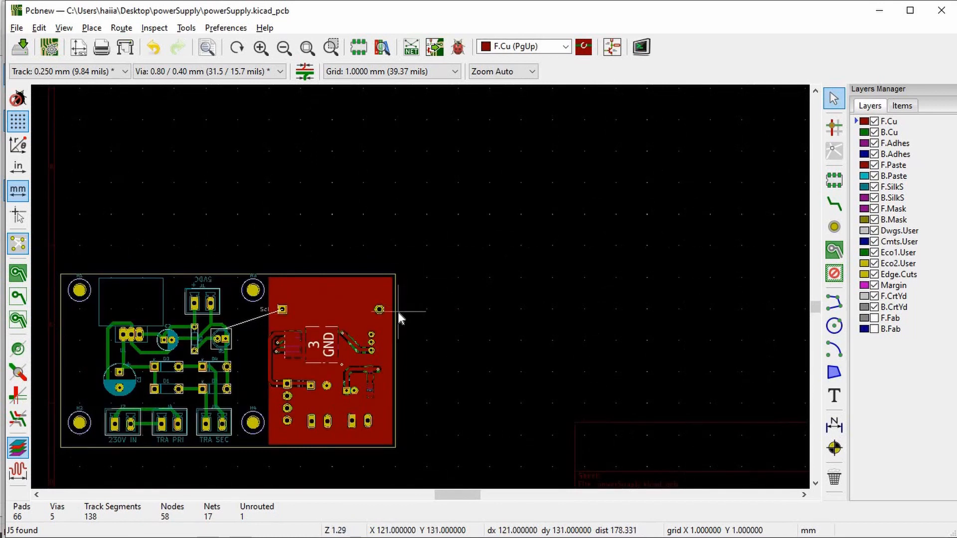
Step: Make B.Cu the active layer, and open and close the DRC Control dialog without running the check
scroll(420, 287, up, 2)
key(Page_Down)
key(Page_Up)
key(Page_Down)
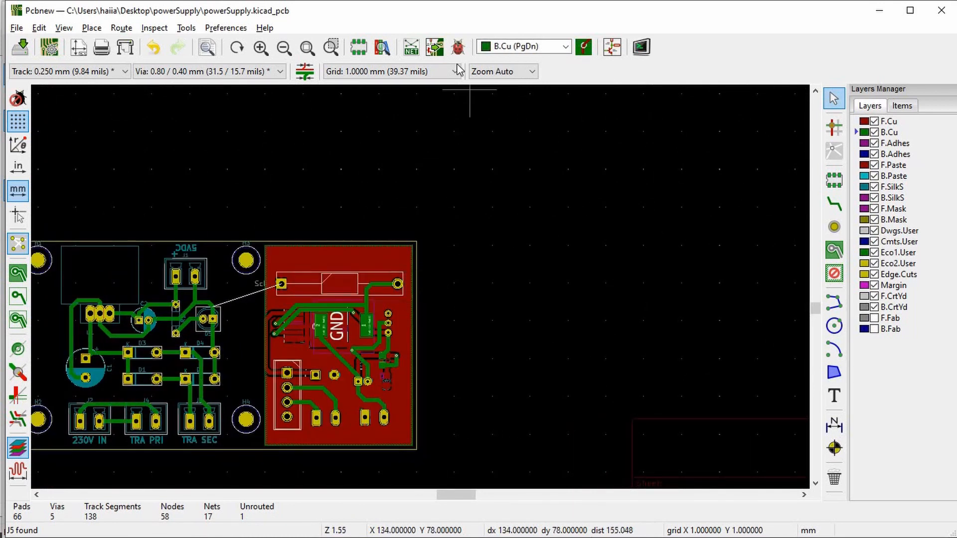
click(458, 47)
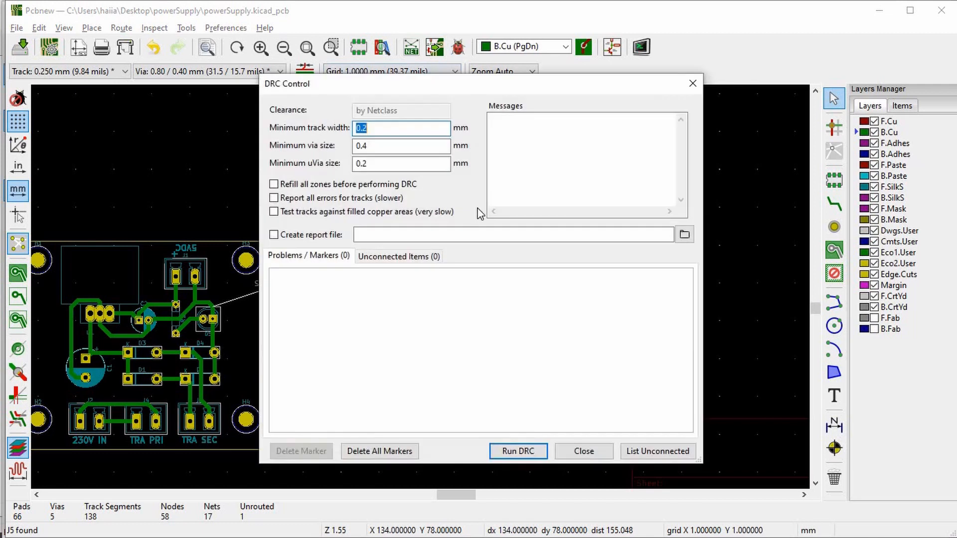
click(583, 451)
scroll(421, 286, up, 2)
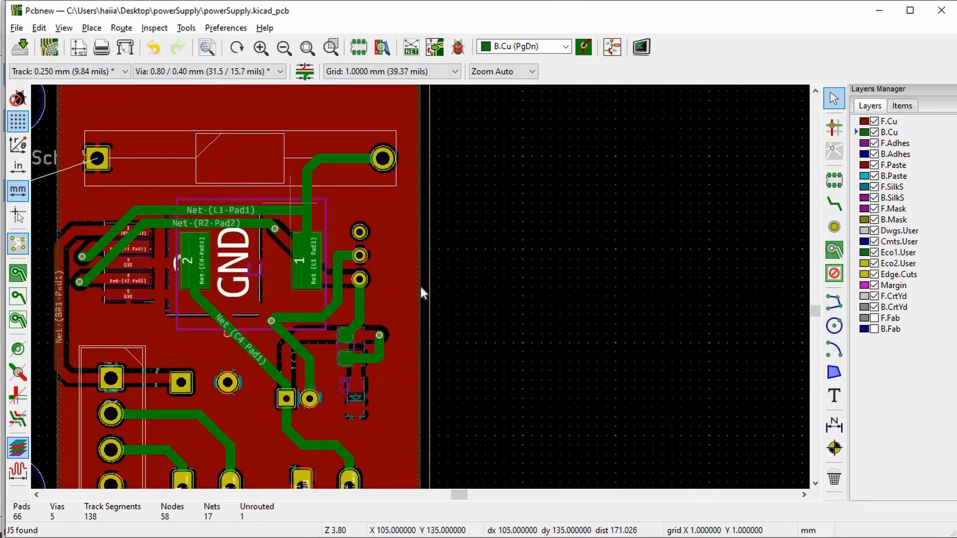
scroll(420, 286, down, 2)
scroll(379, 211, up, 7)
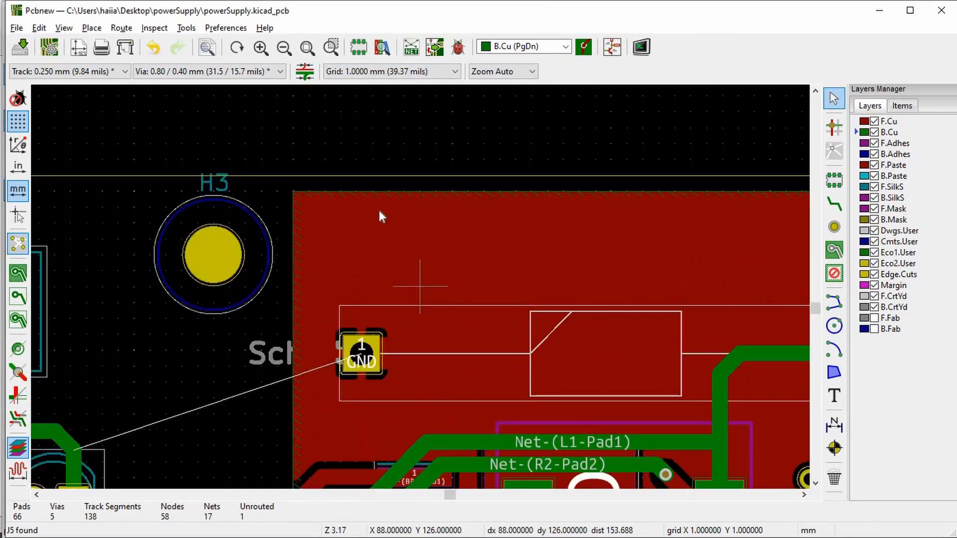
click(294, 191)
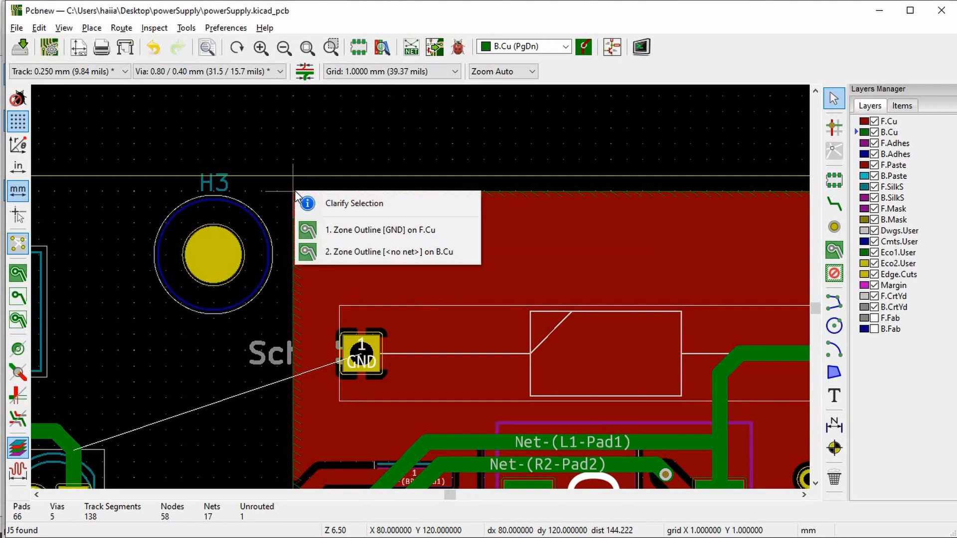
click(310, 228)
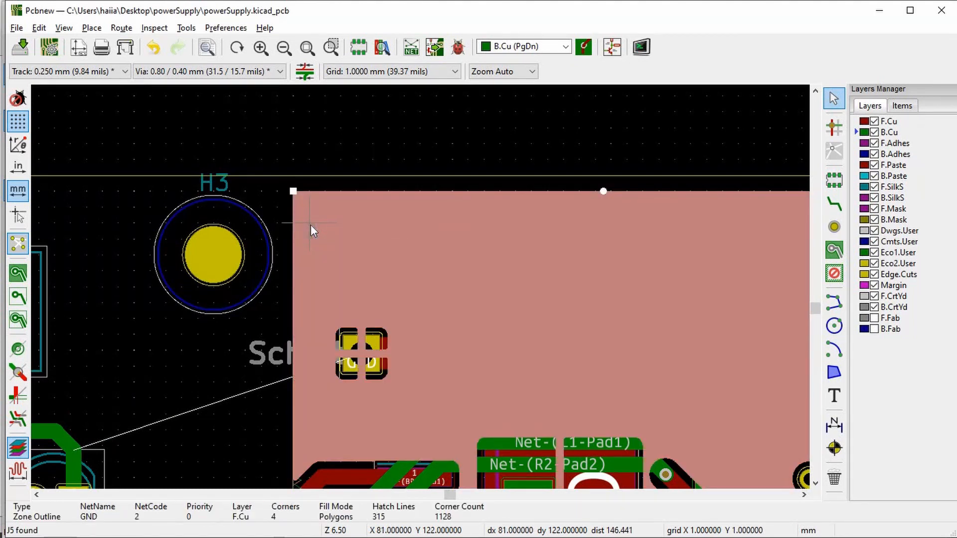
key(Escape)
click(297, 200)
key(Escape)
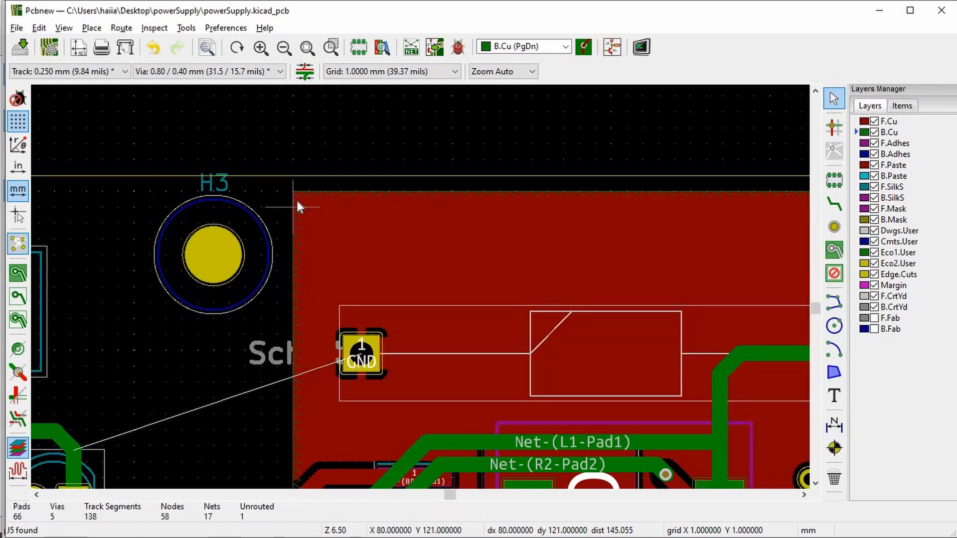
click(875, 133)
click(875, 133)
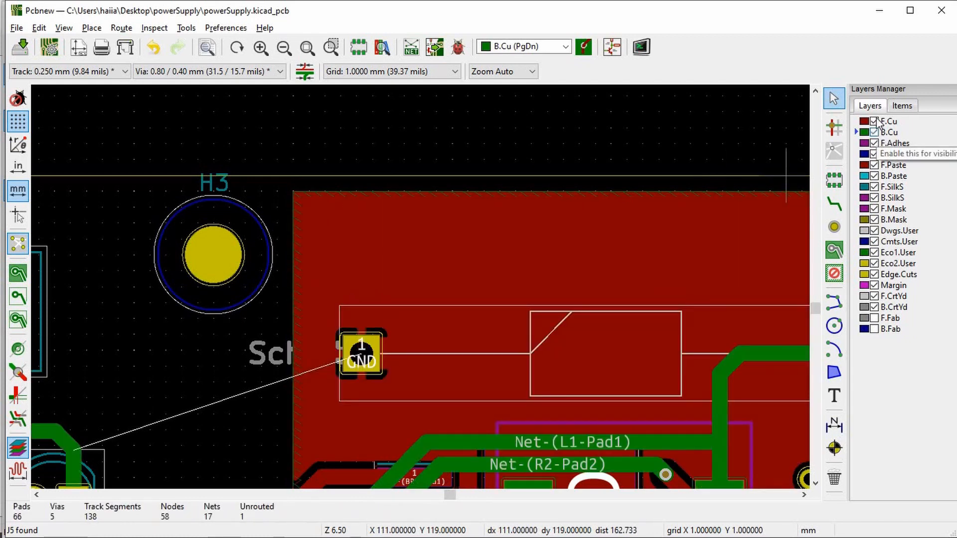
Step: Hide F.Cu, assign the B.Cu copper zone to the GND net in its properties, and show F.Cu again
click(875, 122)
double_click(384, 195)
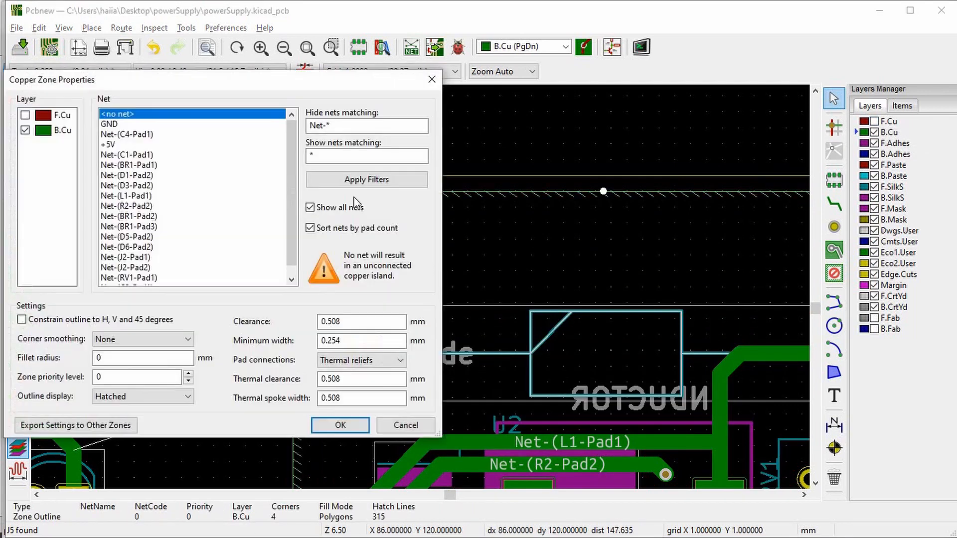
click(109, 124)
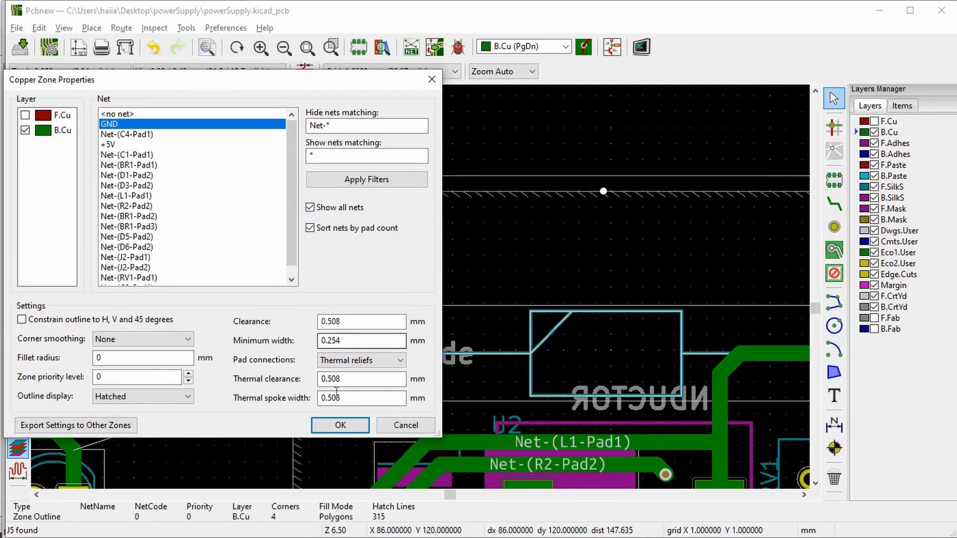
click(343, 425)
scroll(420, 286, down, 3)
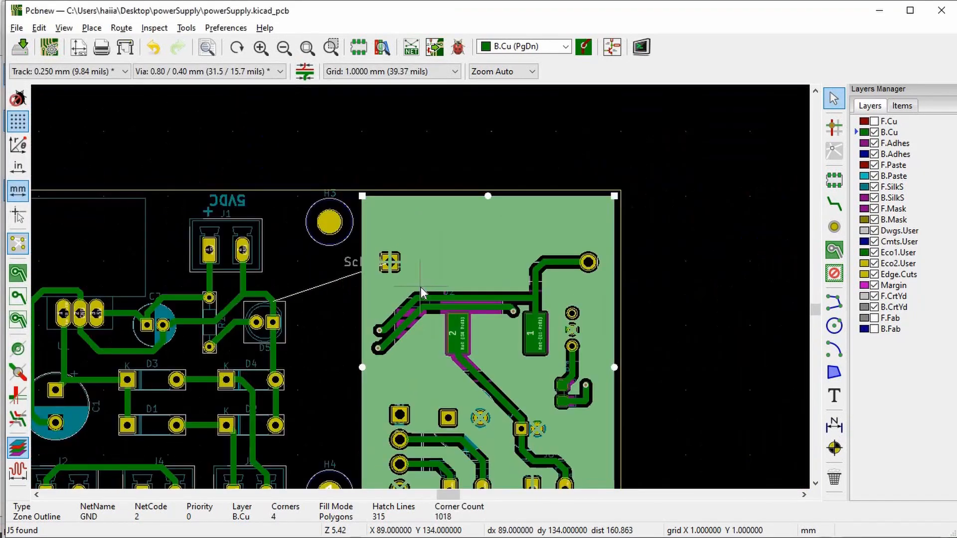
click(874, 121)
Step: Examine the filled GND zones and their pad connections, alternating the active layer between F.Cu and B.Cu
scroll(545, 288, up, 1)
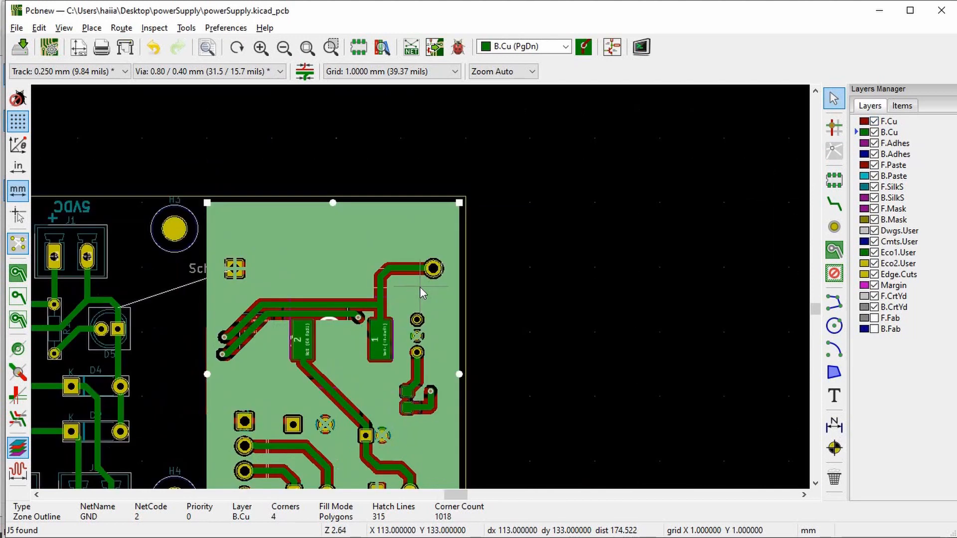
key(Page_Up)
key(Page_Down)
scroll(433, 294, down, 5)
click(420, 288)
scroll(420, 287, up, 5)
key(Page_Up)
key(Page_Down)
key(Page_Up)
key(Page_Down)
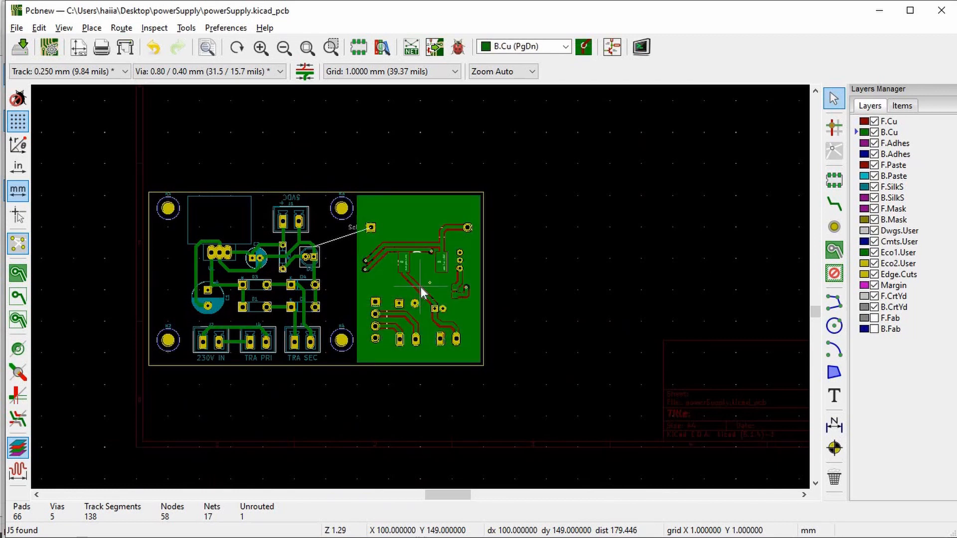
scroll(420, 289, up, 3)
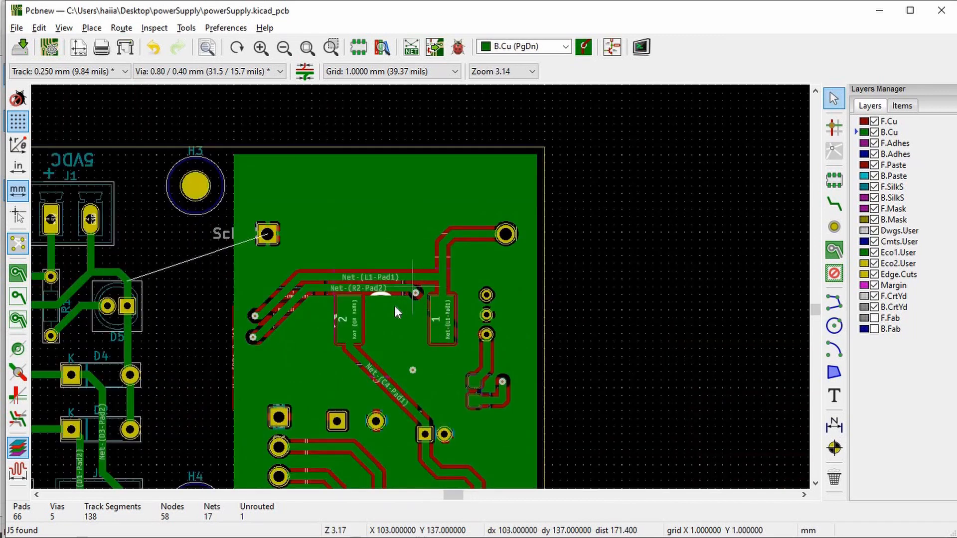
key(Page_Up)
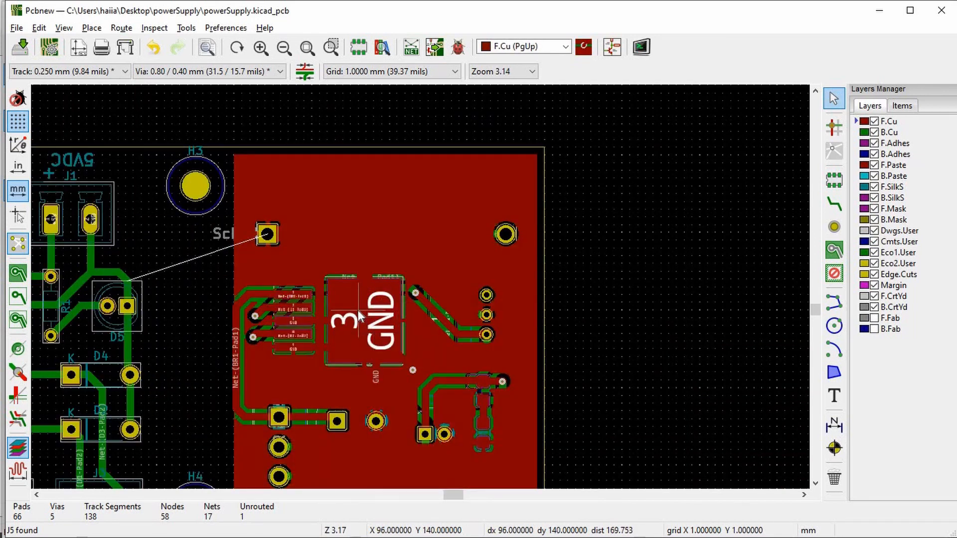
scroll(357, 310, up, 1)
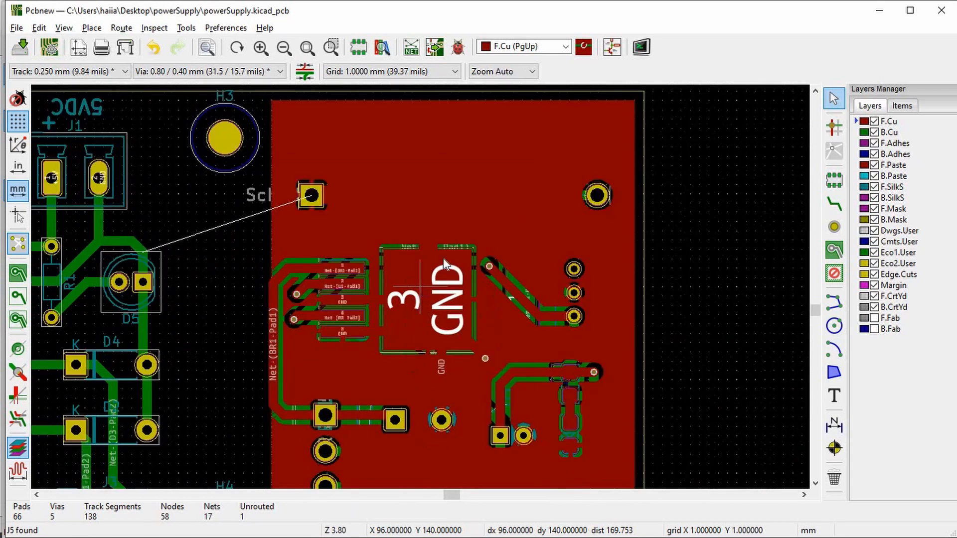
key(Page_Down)
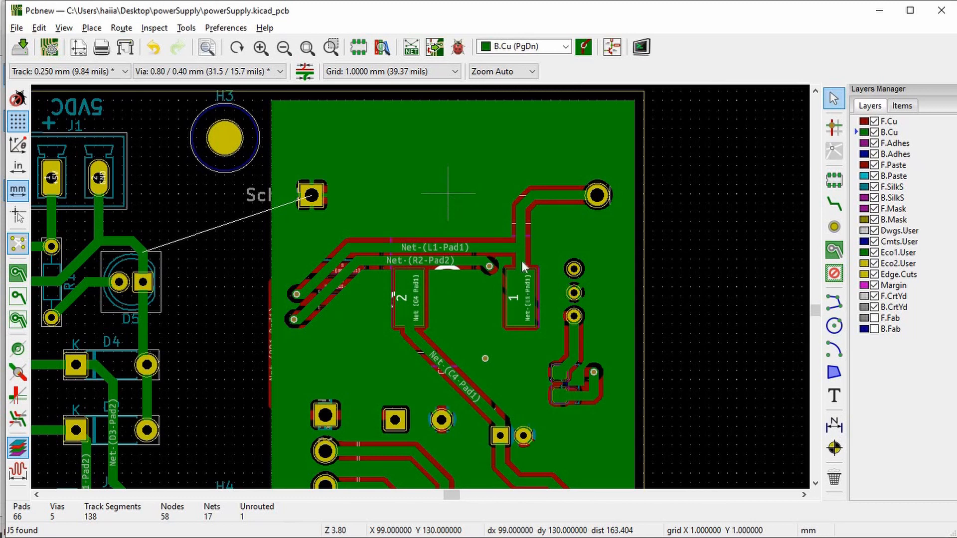
scroll(441, 421, up, 4)
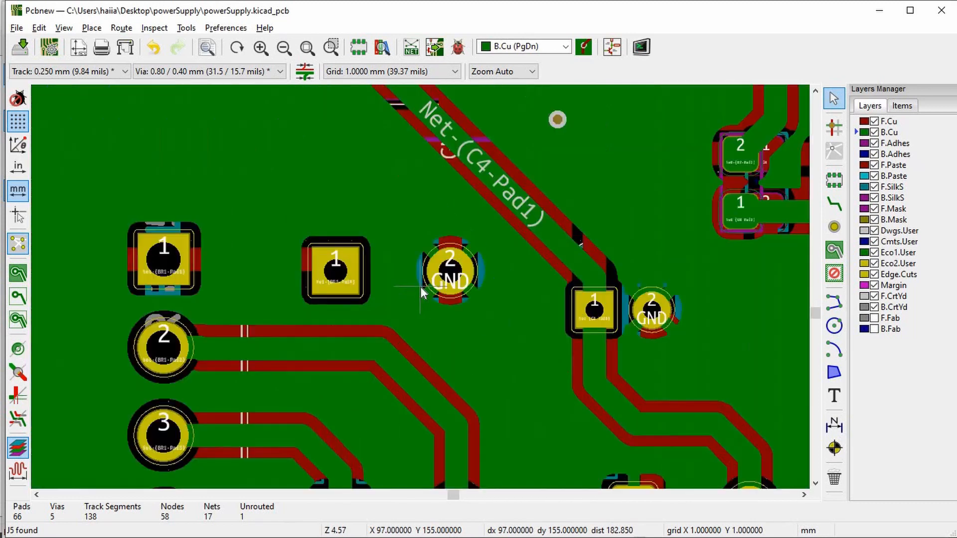
scroll(468, 257, down, 5)
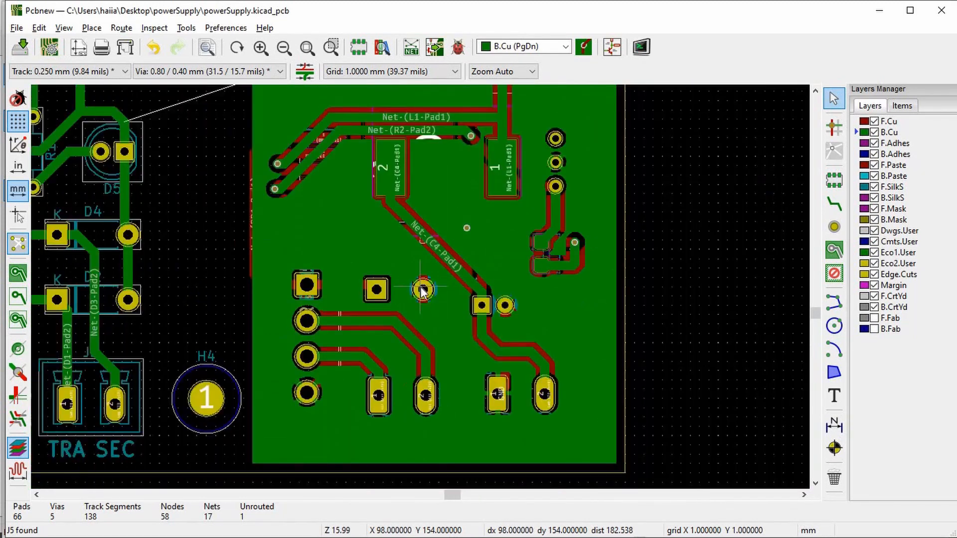
Step: Place two vias in U2's large GND pad, one above the other, and compare their positions on both copper layers
click(834, 227)
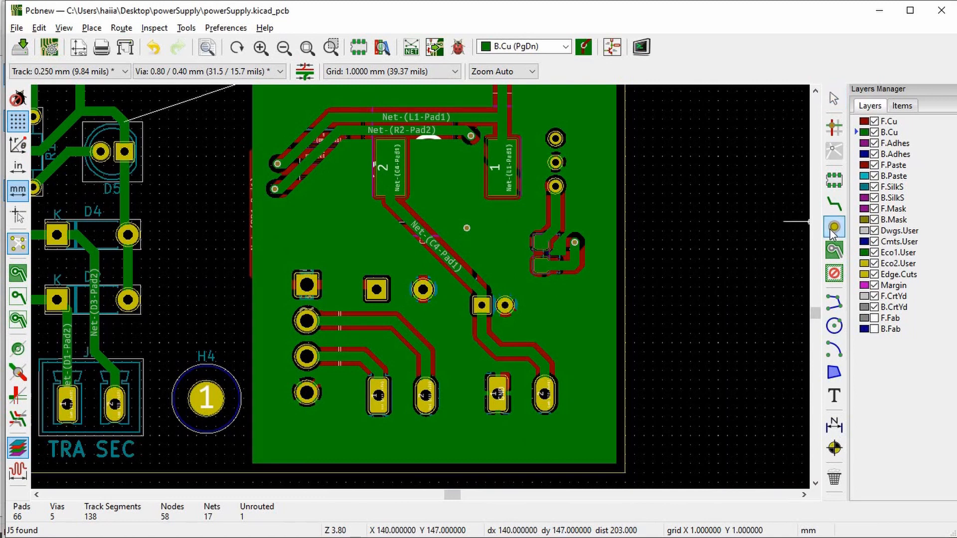
scroll(476, 184, up, 1)
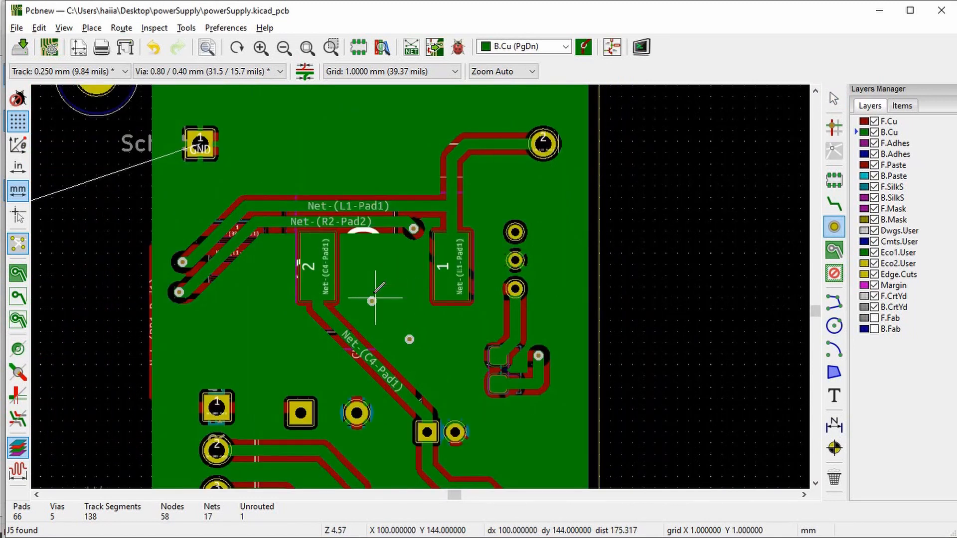
key(Page_Up)
key(Page_Down)
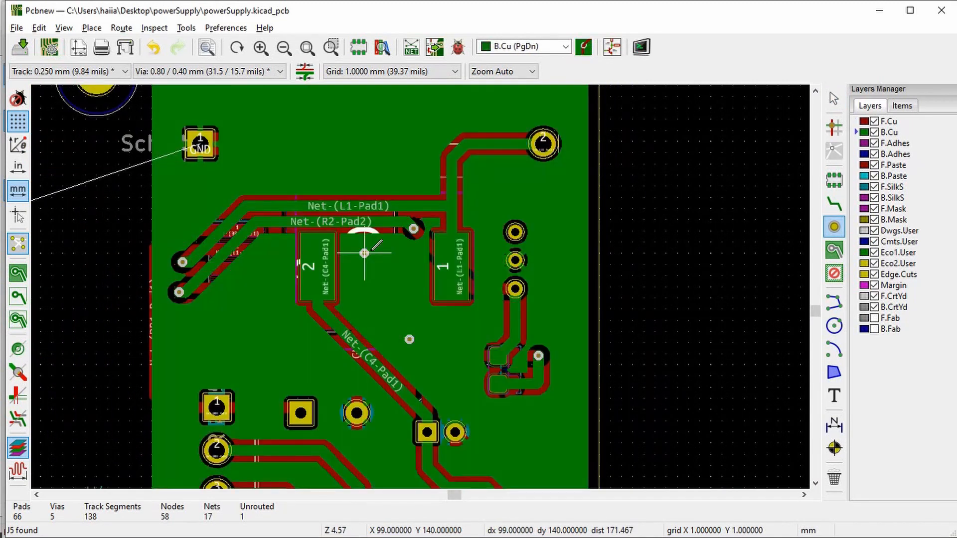
click(376, 254)
click(376, 287)
key(Page_Up)
key(Page_Down)
key(Page_Up)
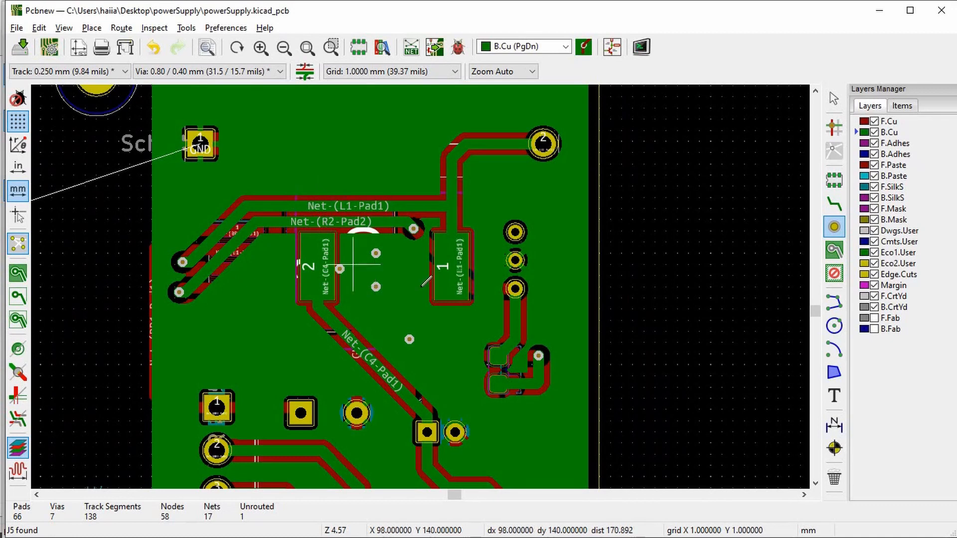
Step: Place three vias in a horizontal row at Y 126 mm near the upper edge of the GND zones
scroll(374, 288, down, 1)
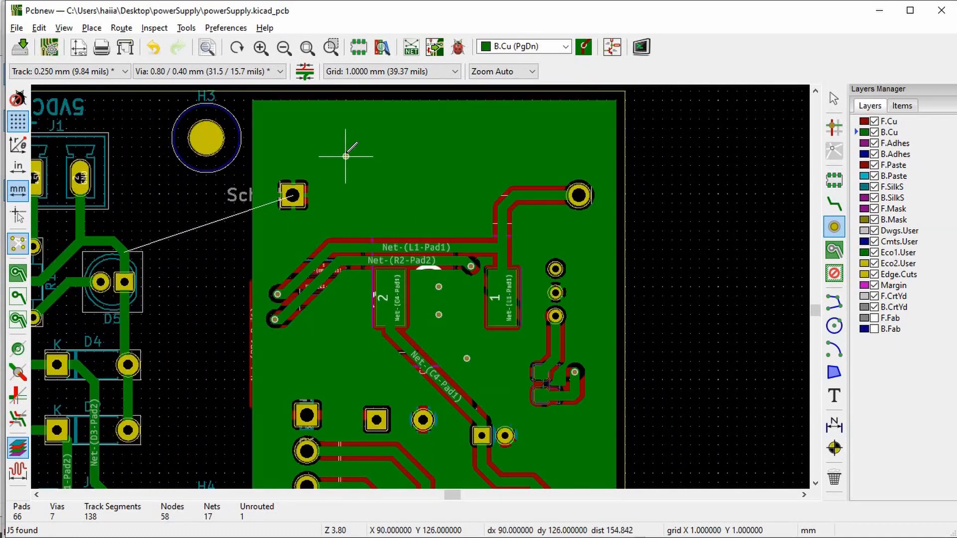
scroll(344, 150, up, 1)
click(421, 287)
click(510, 287)
click(610, 286)
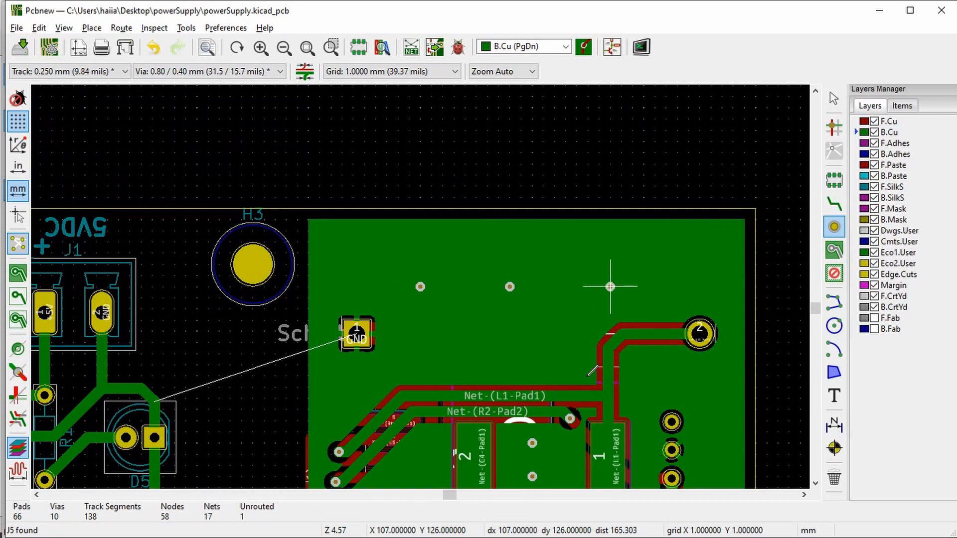
Step: Place four vias in a horizontal row at Y 170 mm along the lower edge of the GND zones
scroll(588, 376, down, 4)
scroll(385, 428, up, 4)
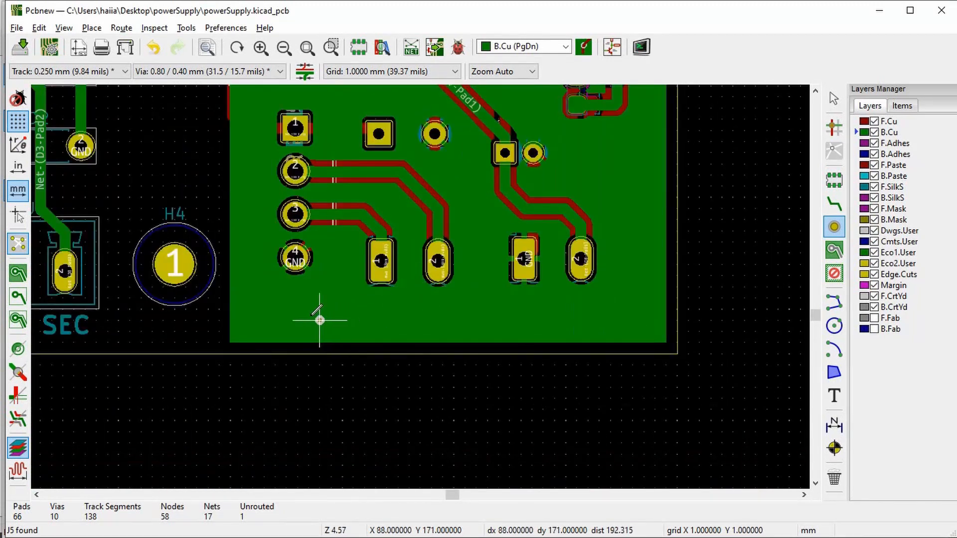
click(308, 309)
click(420, 310)
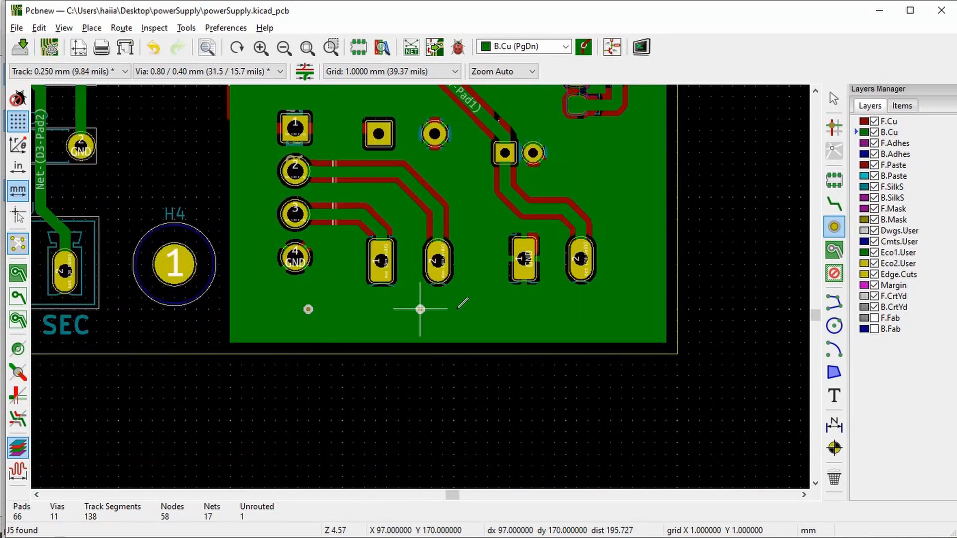
click(544, 309)
click(632, 309)
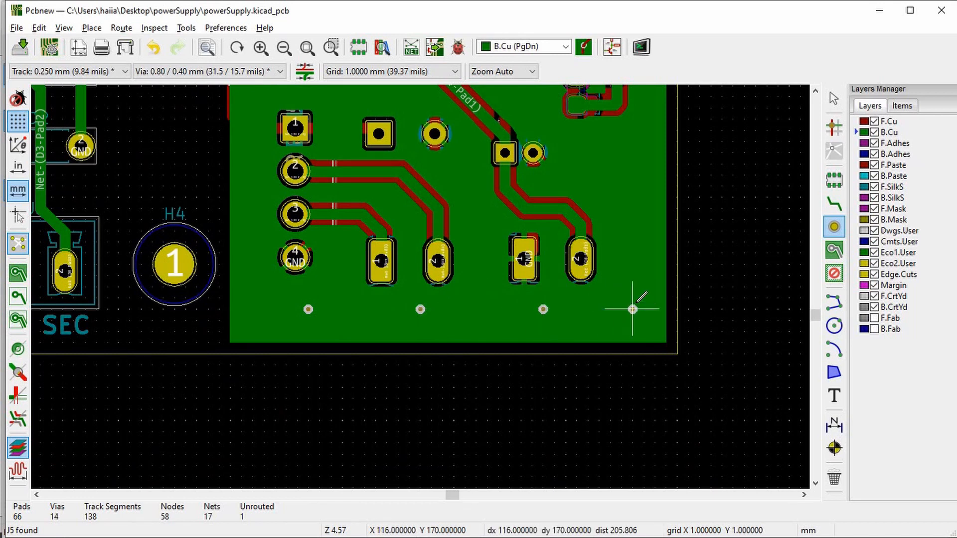
Step: Place one via near the zones' right edge at X 116, Y 157 mm and another above BR1's pad 1
scroll(633, 309, down, 1)
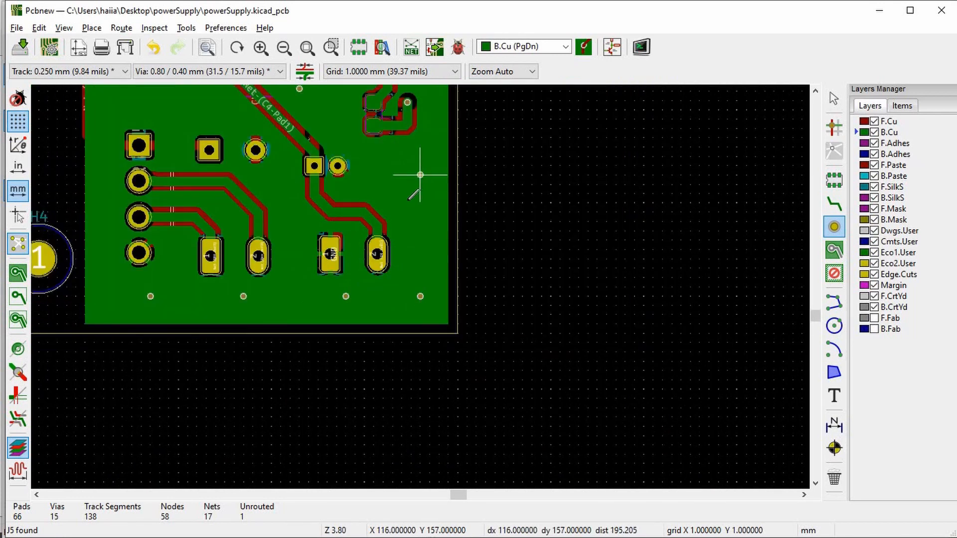
scroll(420, 175, down, 1)
scroll(432, 284, down, 4)
scroll(436, 268, up, 4)
click(431, 270)
scroll(436, 267, up, 4)
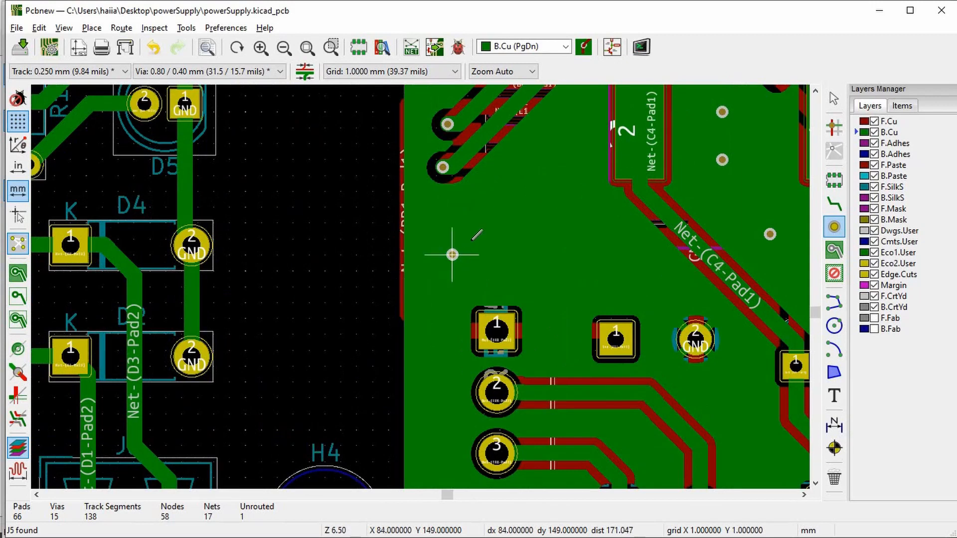
click(468, 239)
Step: Check the placed vias on both F.Cu and B.Cu, and save the board file
key(Page_Up)
scroll(484, 287, down, 3)
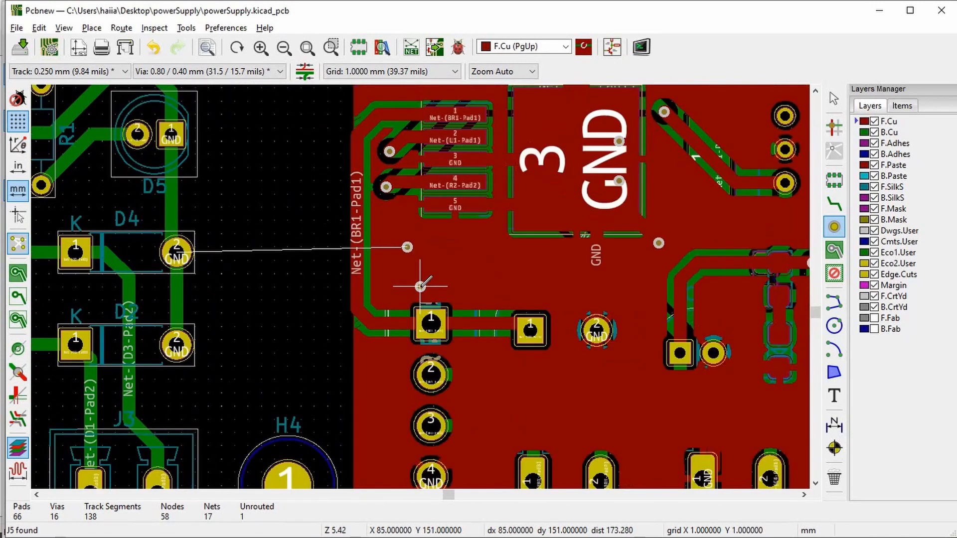
key(Page_Down)
key(Page_Up)
key(Page_Down)
key(Page_Up)
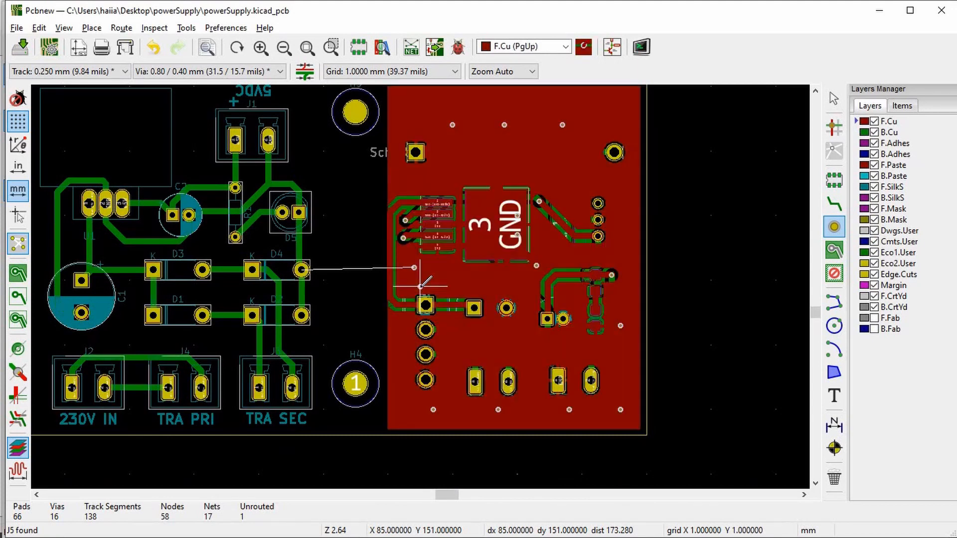
key(ctrl+s)
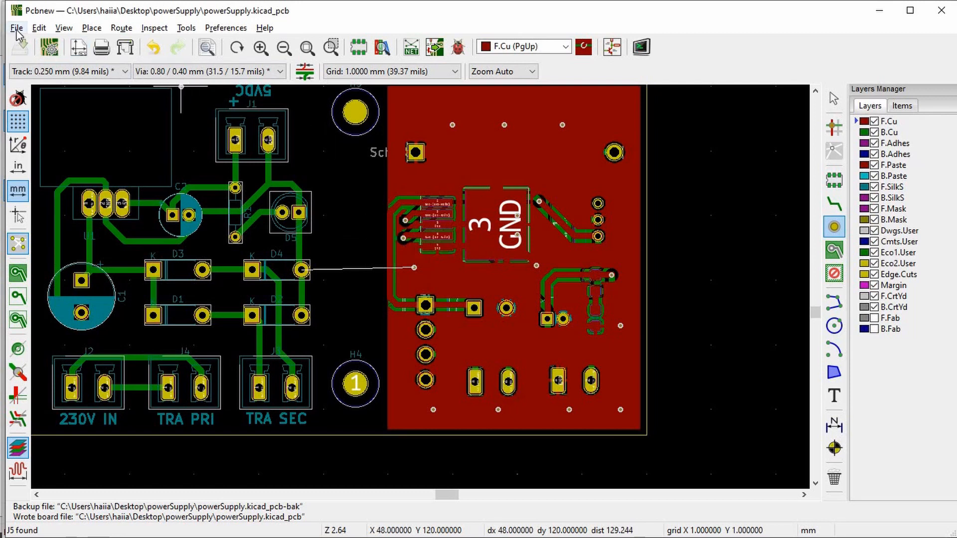
Step: Open the board in the 3D Viewer and examine the copper zones, vias and components from several angles
click(64, 28)
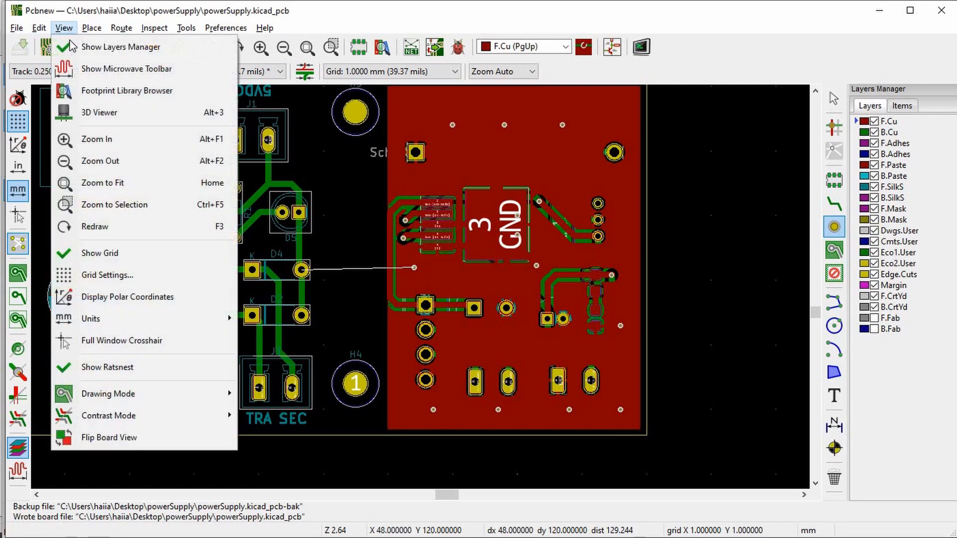
click(97, 112)
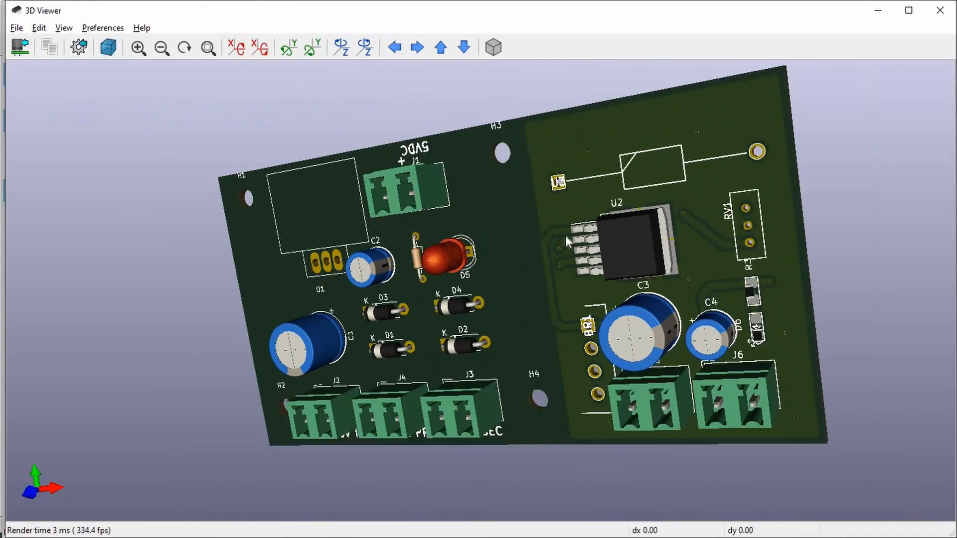
right_click(685, 229)
drag(674, 187, 727, 274)
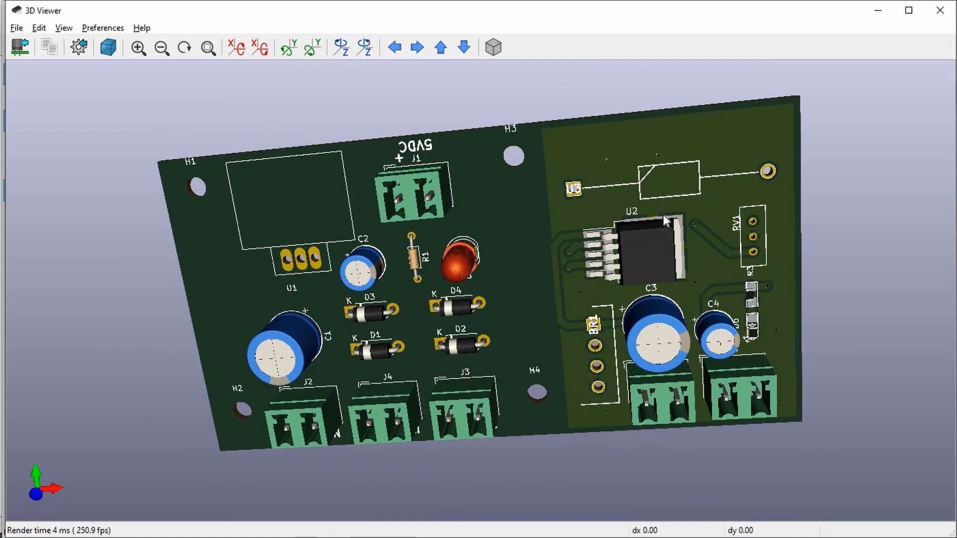
drag(698, 194, 829, 303)
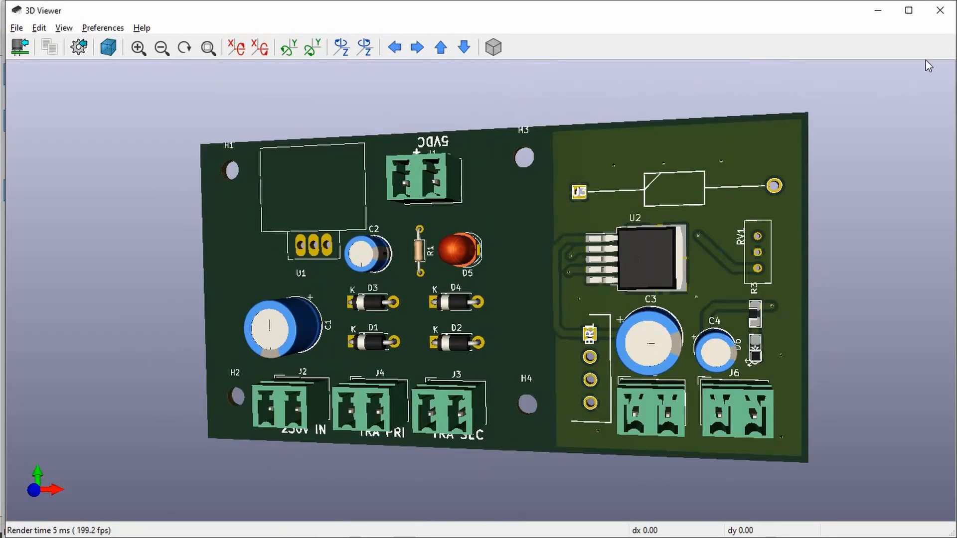
Step: Close the 3D Viewer and look over the whole board in the PCB layout
click(930, 22)
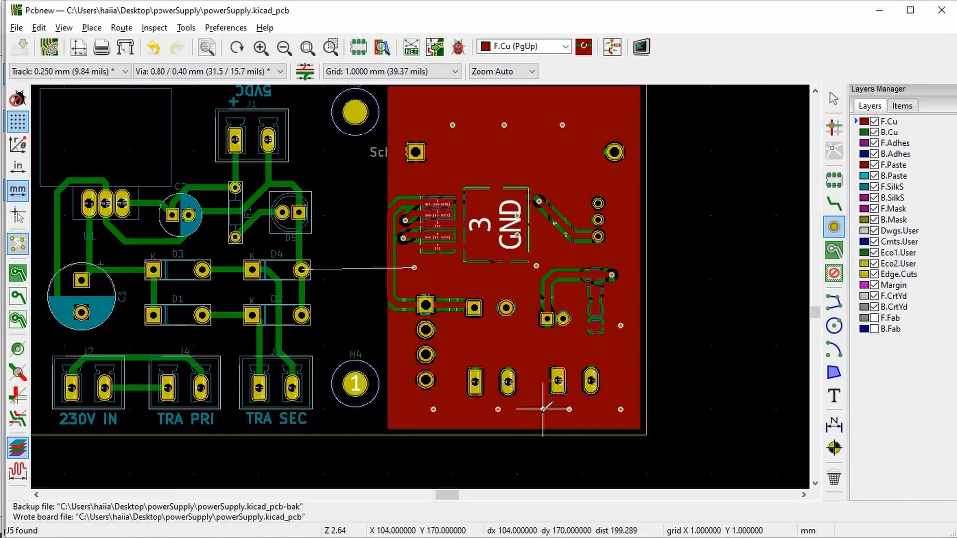
scroll(547, 408, down, 3)
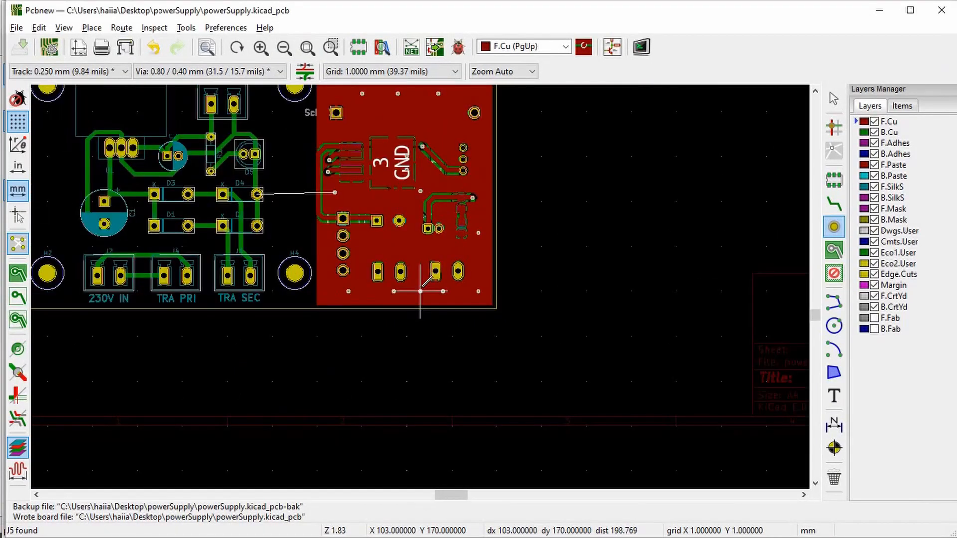
scroll(420, 285, up, 2)
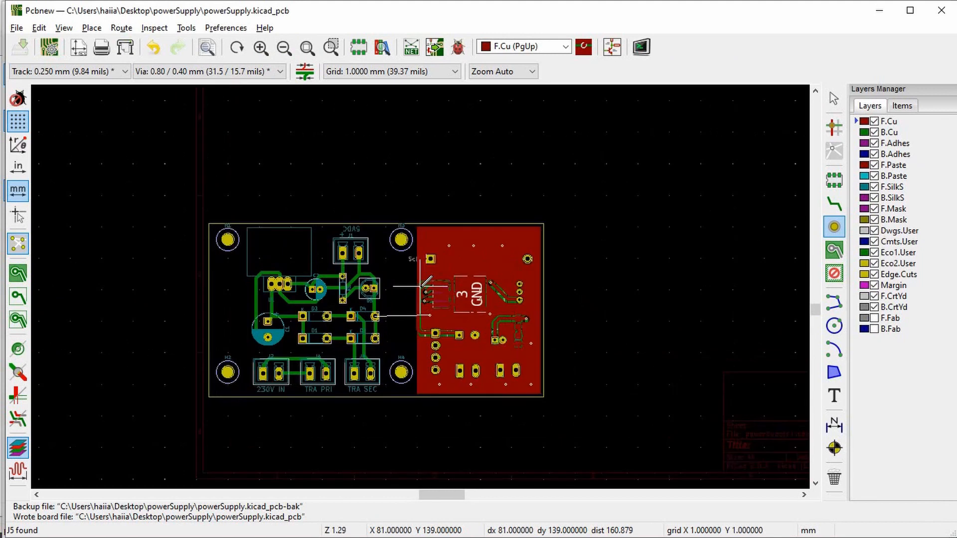
scroll(421, 285, up, 1)
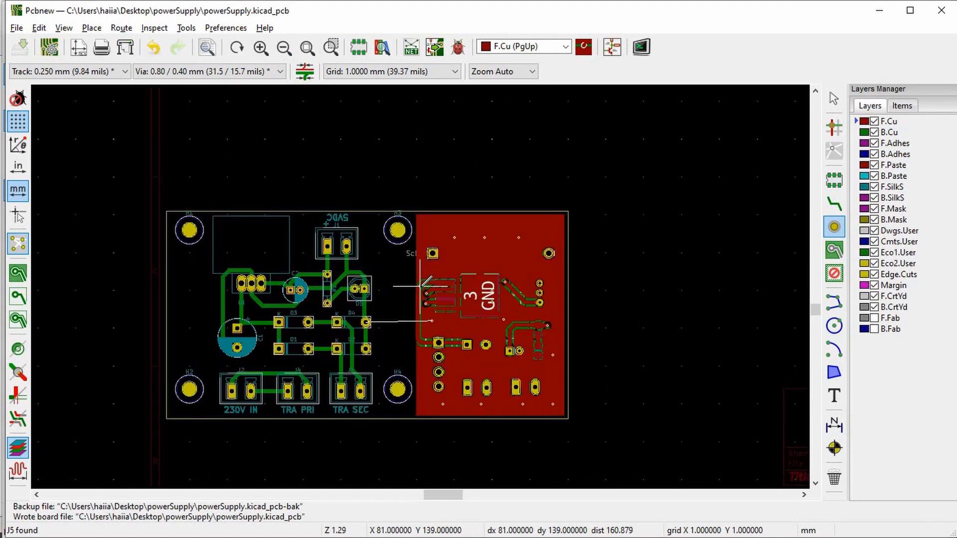
scroll(421, 286, up, 1)
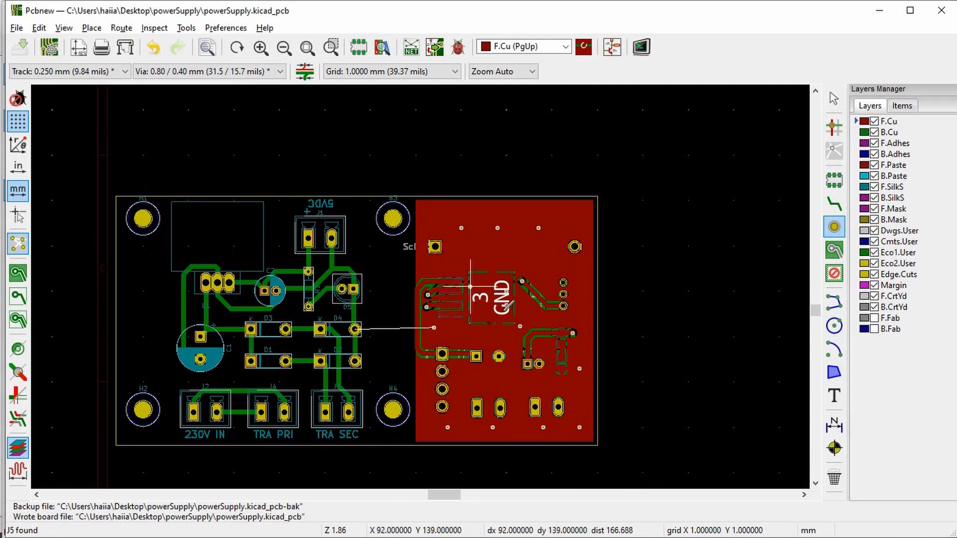
Step: Plot the front and back copper, paste, silkscreen and mask layers plus Edge.Cuts in Gerber format to the project folder
click(17, 29)
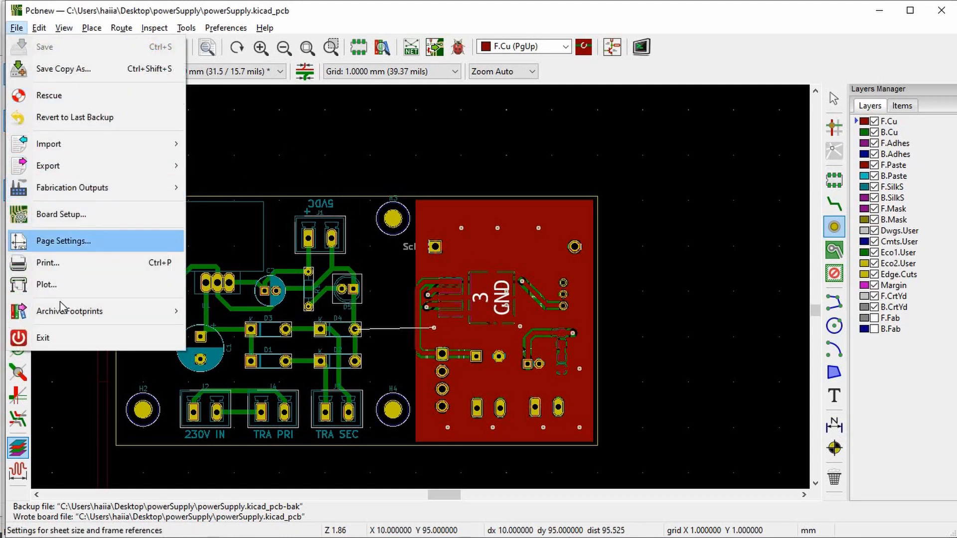
click(49, 285)
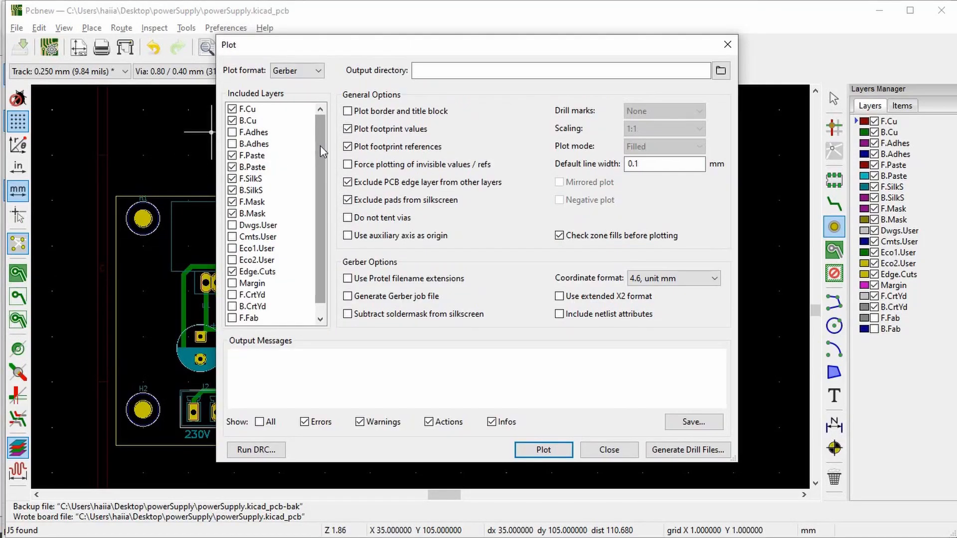
click(309, 80)
click(307, 80)
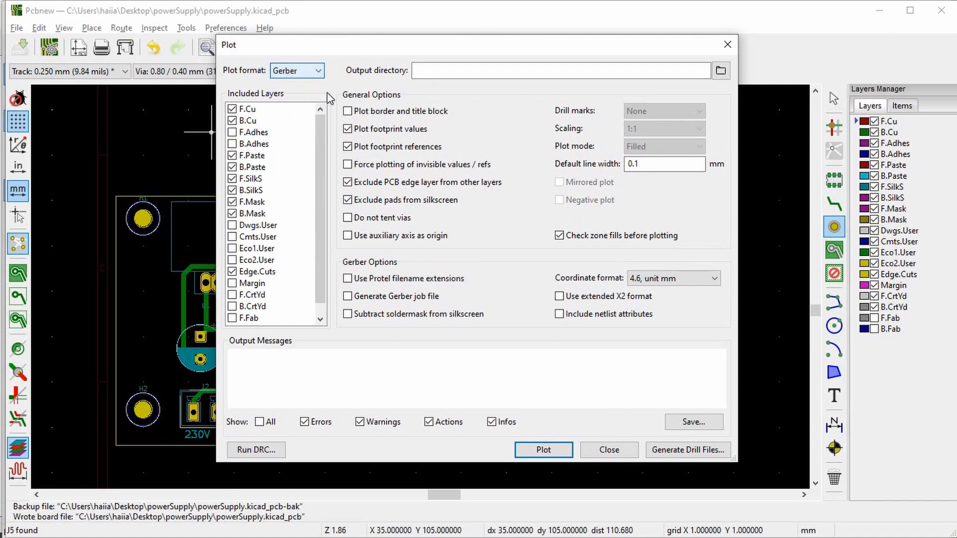
click(542, 450)
Step: Generate the Excellon drill files in inches with decimal format and absolute origin, and close the plot dialogs
click(665, 454)
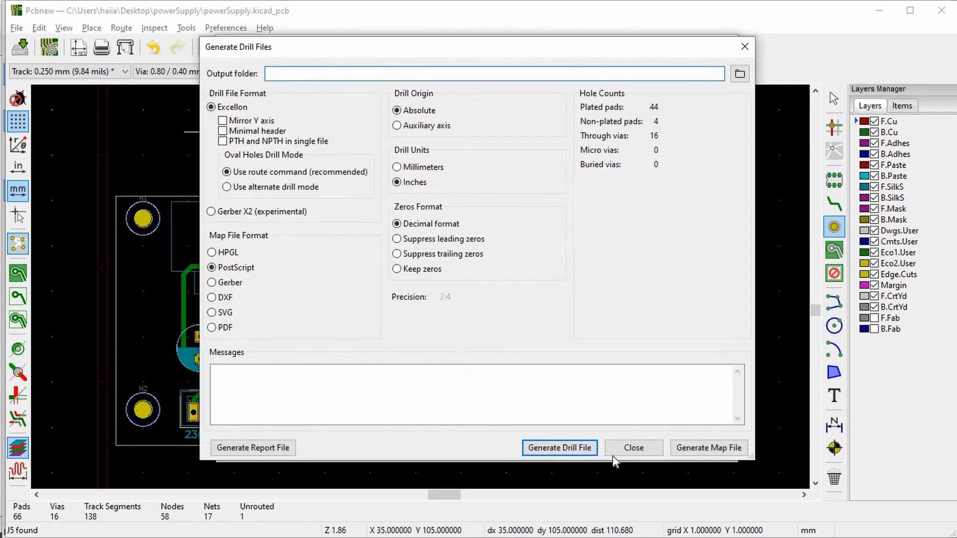
click(575, 449)
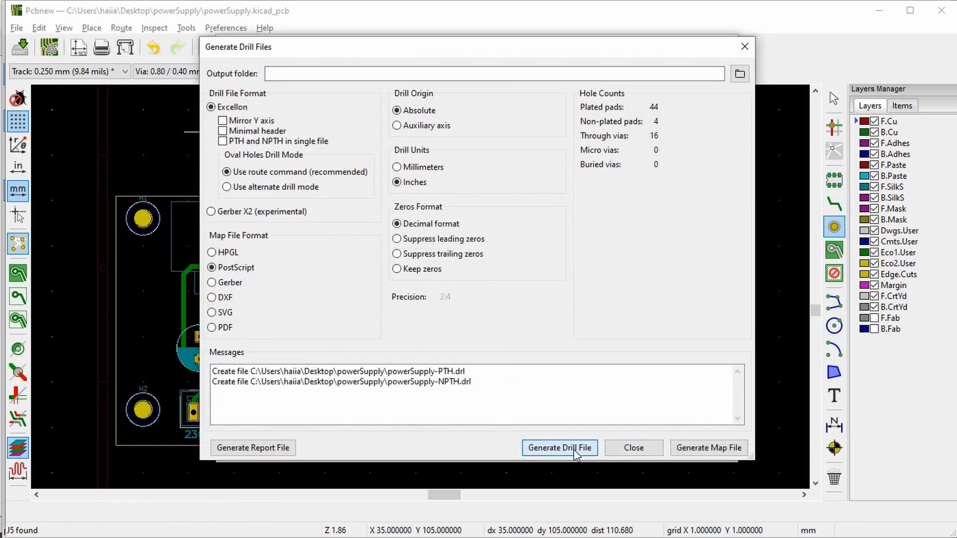
click(619, 451)
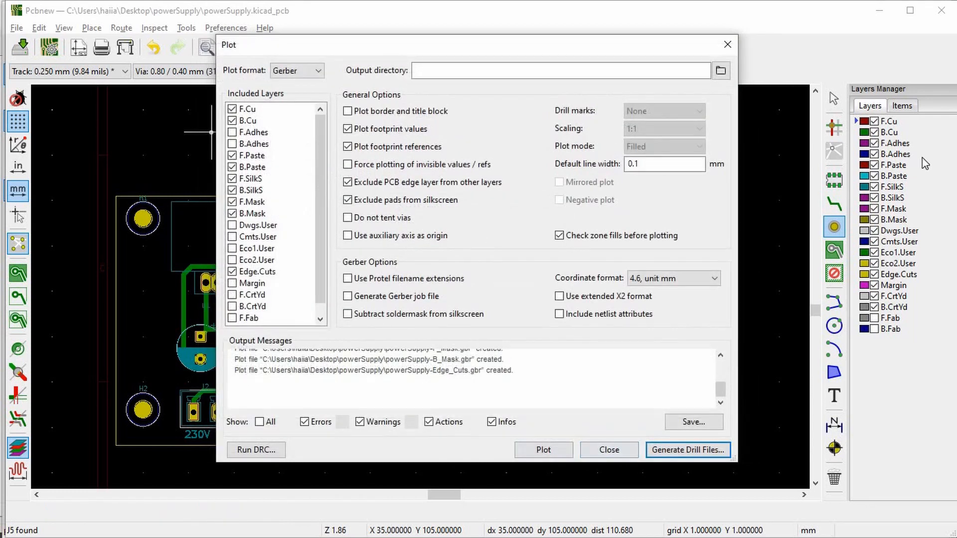
click(728, 44)
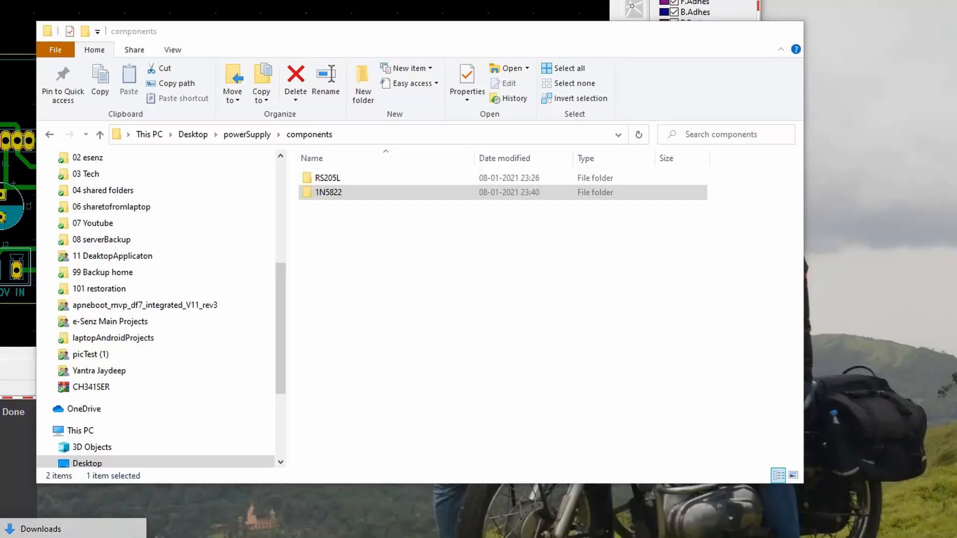
Step: Switch to File Explorer and check the plotted .gbr and .drl files in the powerSupply folder, then return to Pcbnew
click(238, 537)
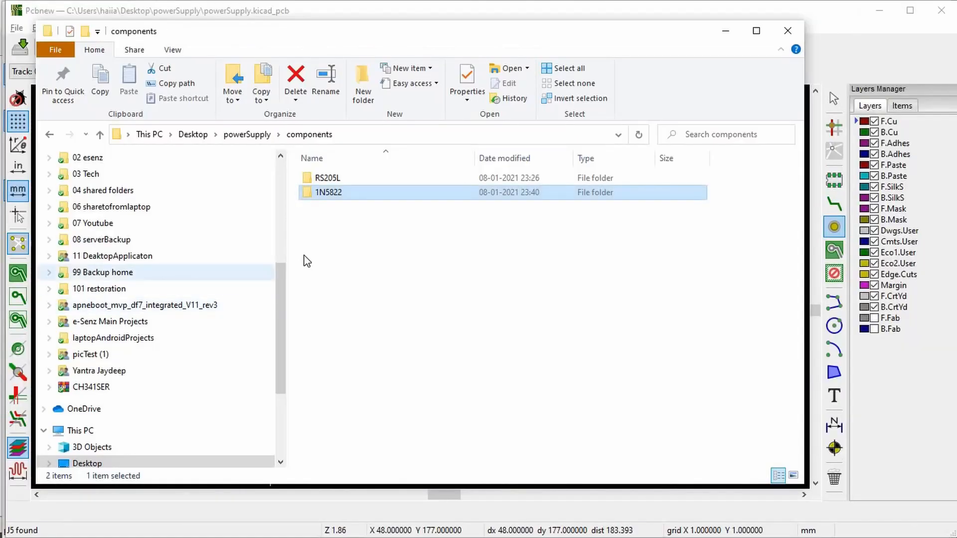
click(247, 135)
scroll(375, 280, down, 1)
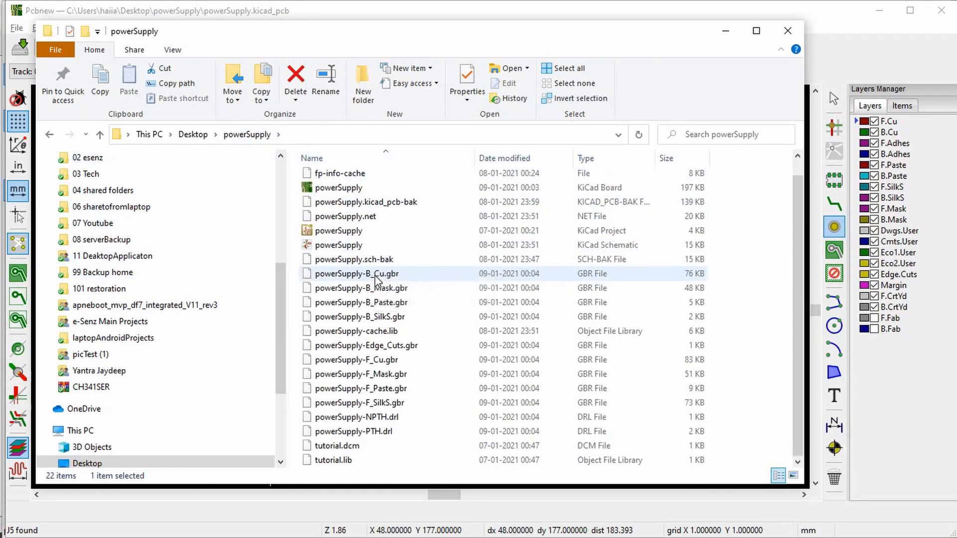
click(418, 289)
click(413, 301)
click(403, 318)
click(403, 346)
click(401, 374)
click(401, 388)
click(399, 404)
click(398, 417)
click(393, 432)
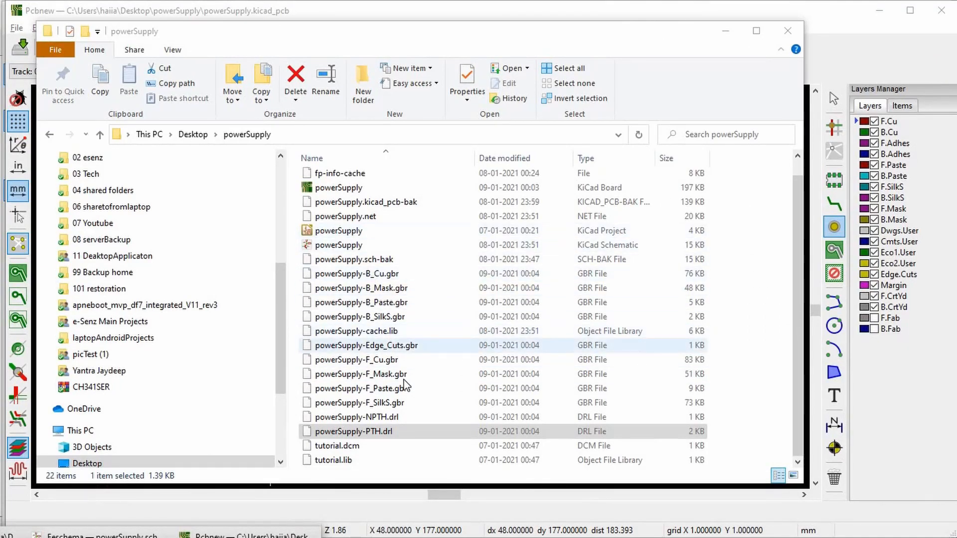
click(726, 31)
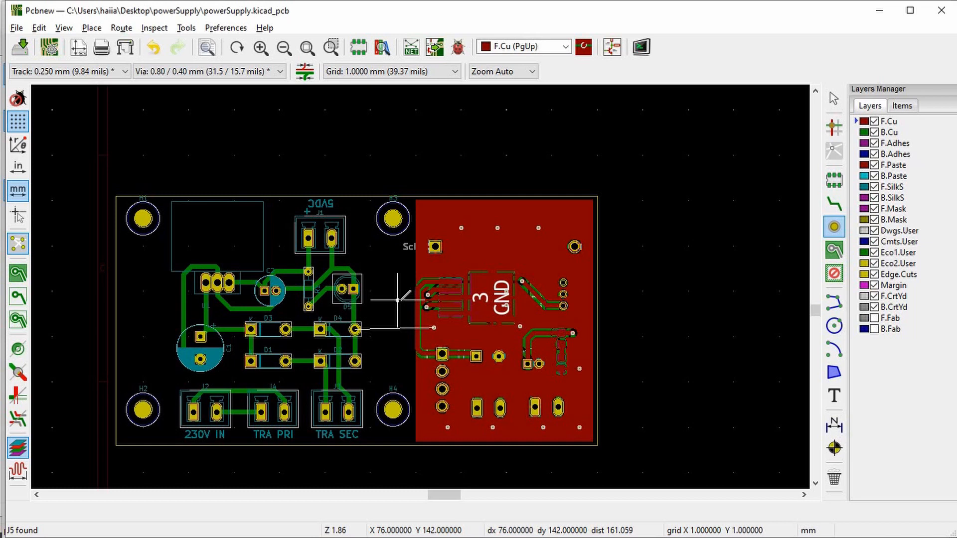
scroll(404, 296, down, 1)
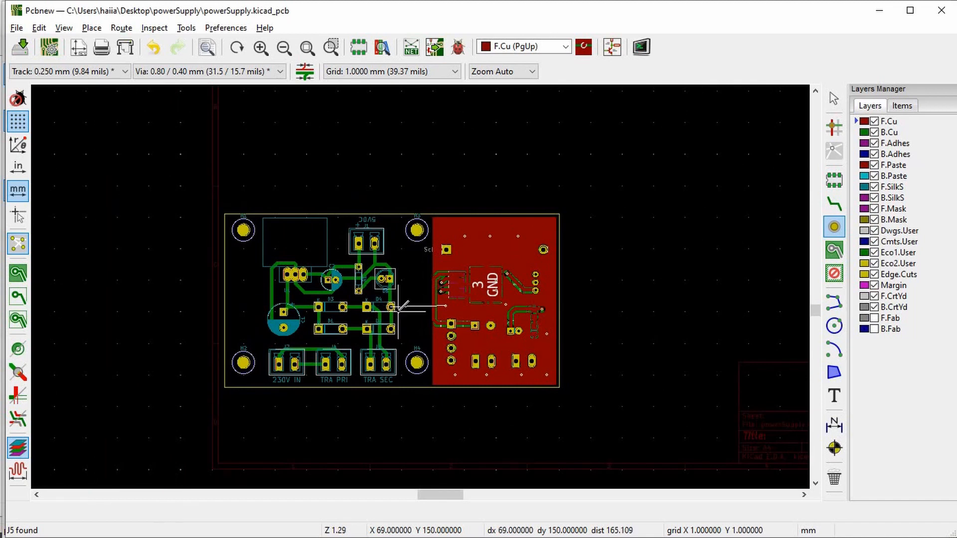
scroll(422, 283, up, 1)
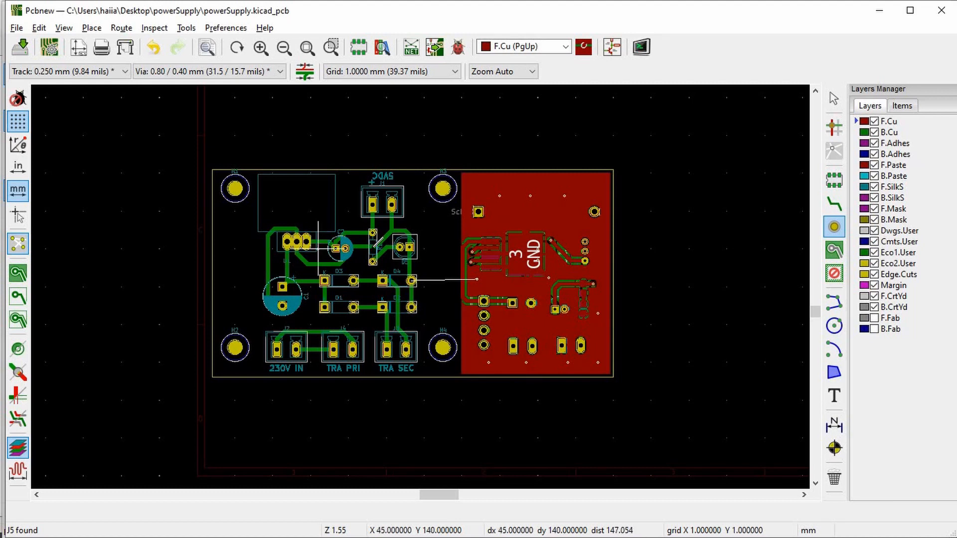
scroll(372, 246, up, 1)
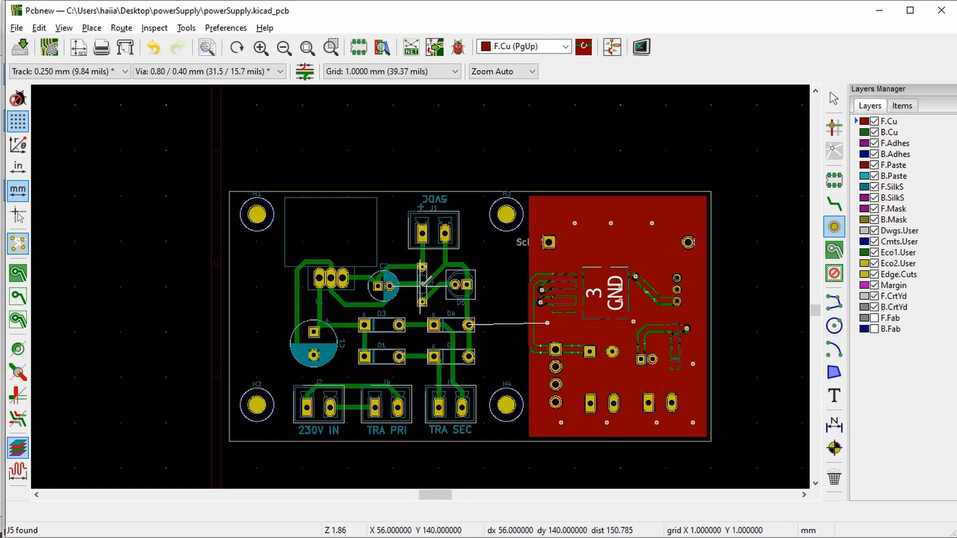
scroll(467, 269, down, 1)
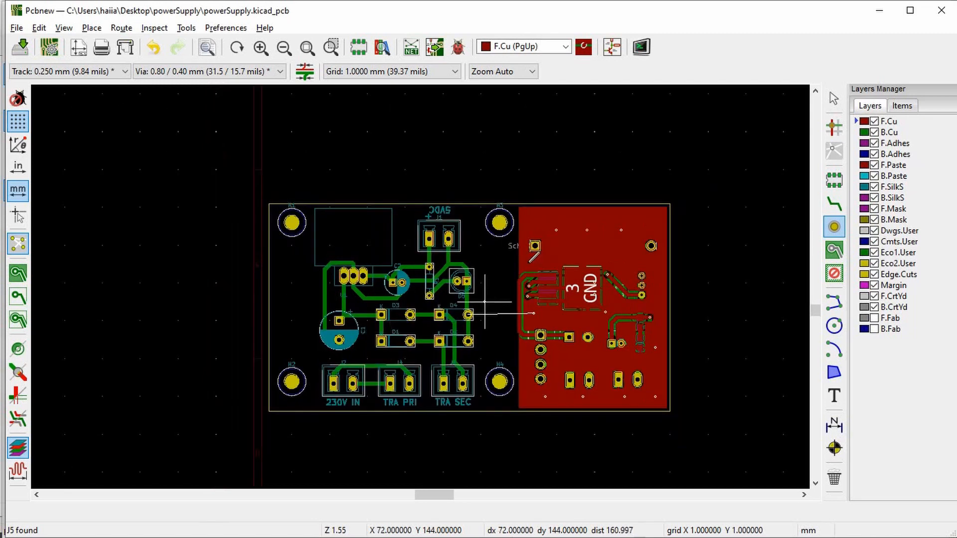